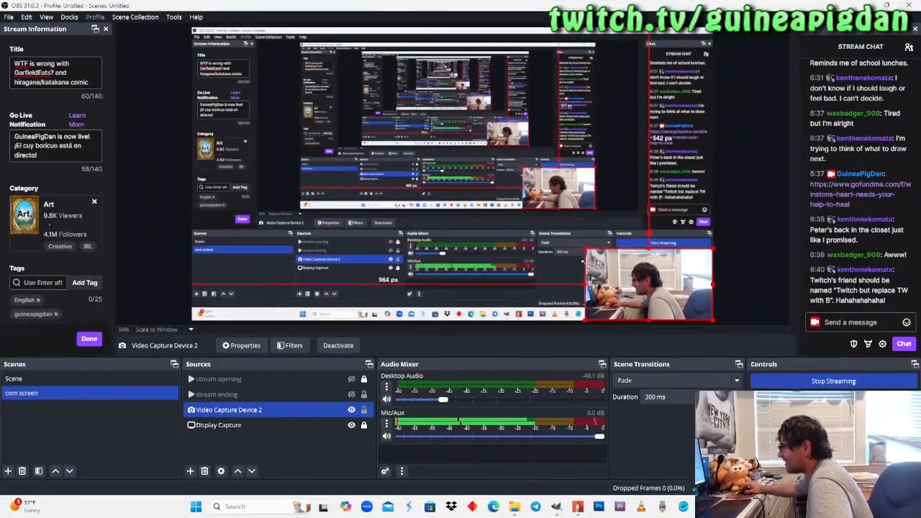
Switch to Sketchbook Pro and look over the comic page, ending on the dragon character holding the notebook in the "That's impressive, Peter!" panel.
click(580, 508)
drag(353, 308, 287, 354)
drag(516, 199, 477, 216)
drag(474, 252, 443, 286)
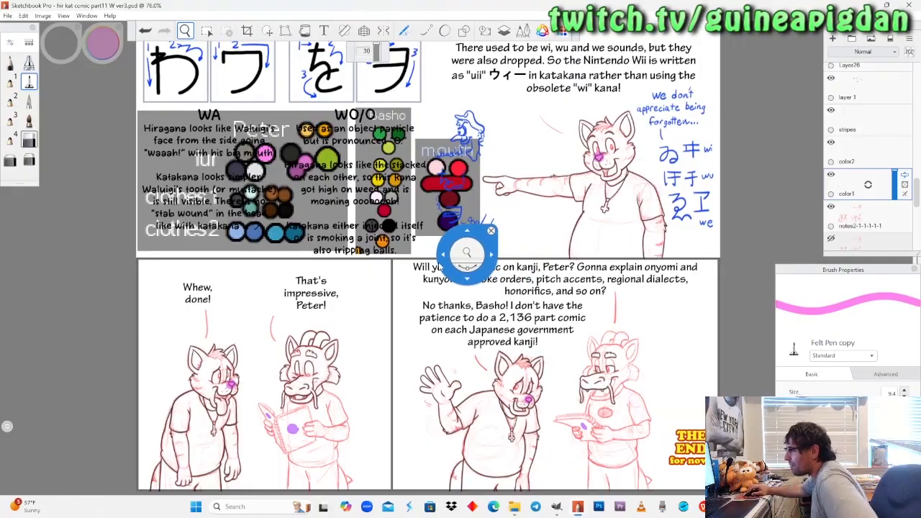
drag(387, 286, 379, 239)
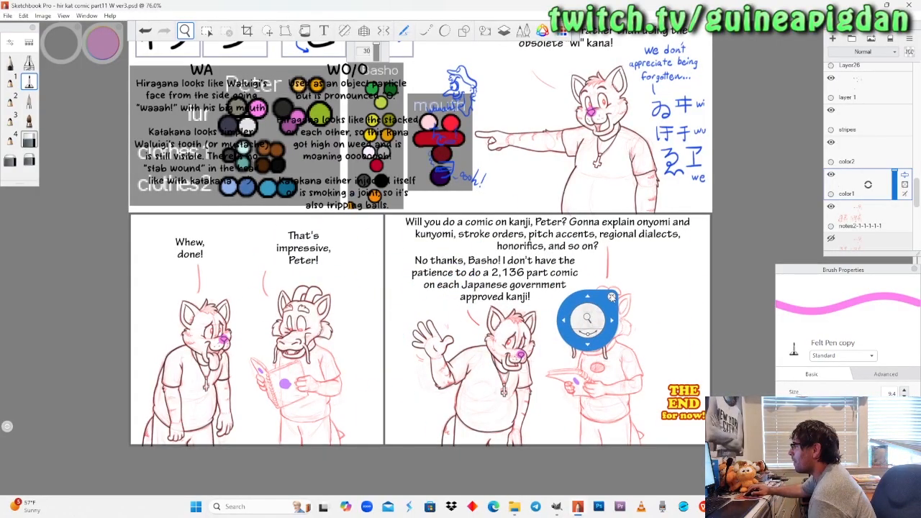
drag(544, 225, 521, 377)
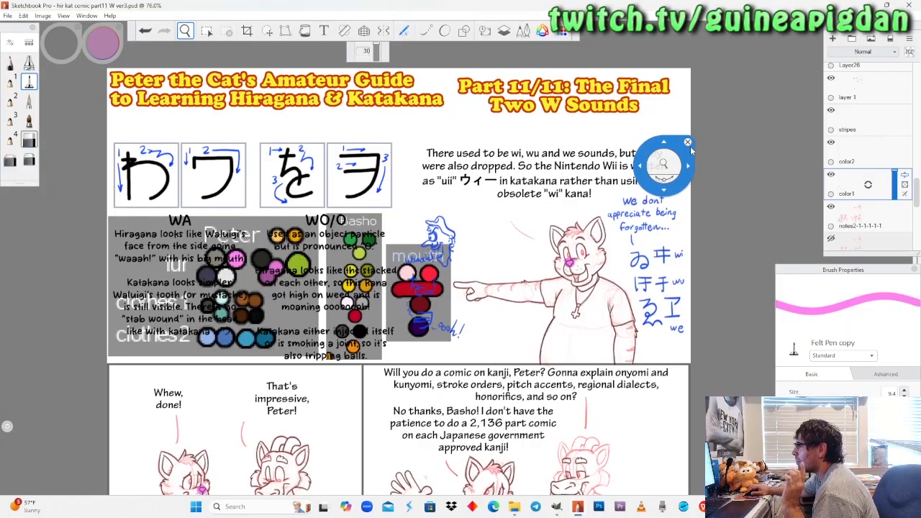
drag(526, 255, 593, 124)
scroll(359, 345, up, 4)
drag(334, 405, 388, 323)
scroll(388, 323, up, 6)
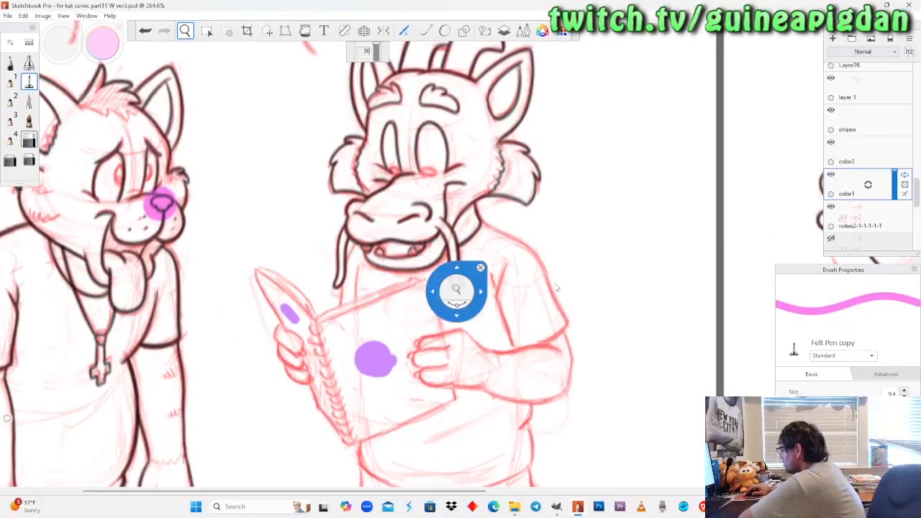
key(alt+Tab)
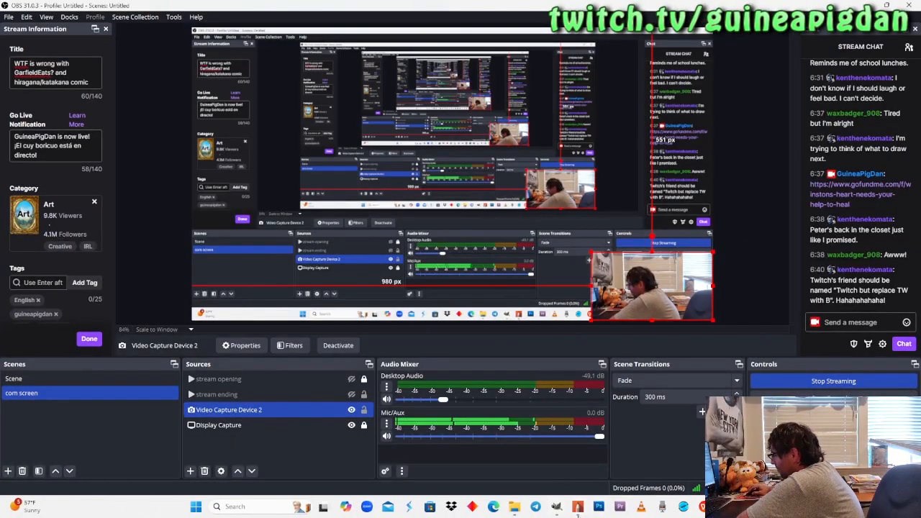
click(578, 509)
mouse_move(387, 291)
mouse_down()
mouse_move(398, 282)
mouse_move(391, 288)
mouse_up()
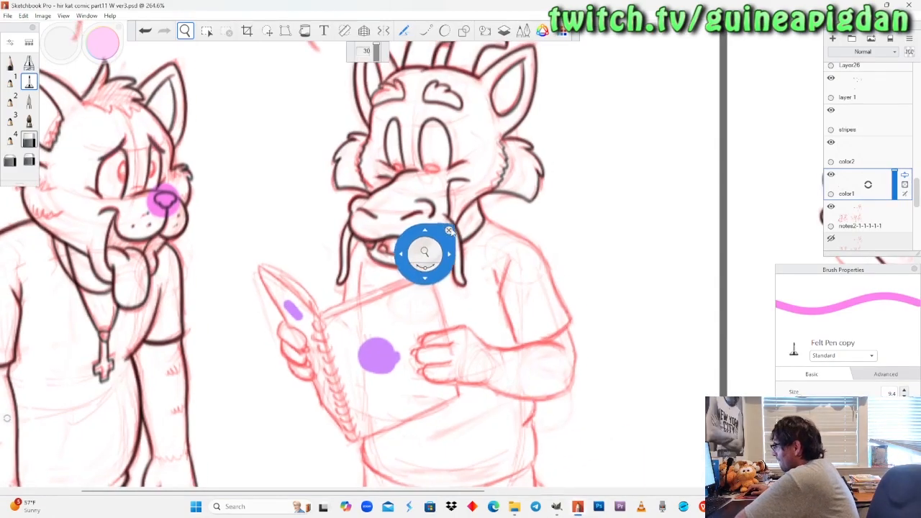
Select the black lines layer and hide and reshow it to check which line art it holds.
scroll(451, 232, up, 5)
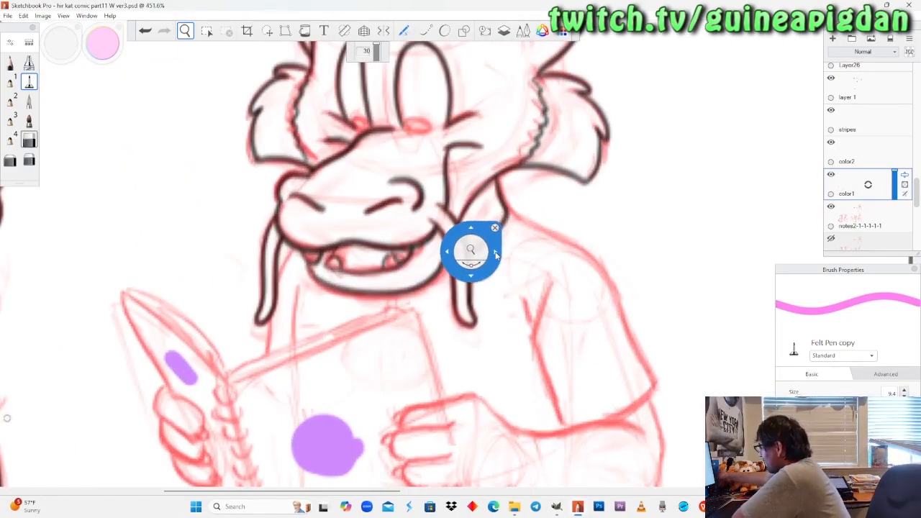
scroll(396, 311, down, 2)
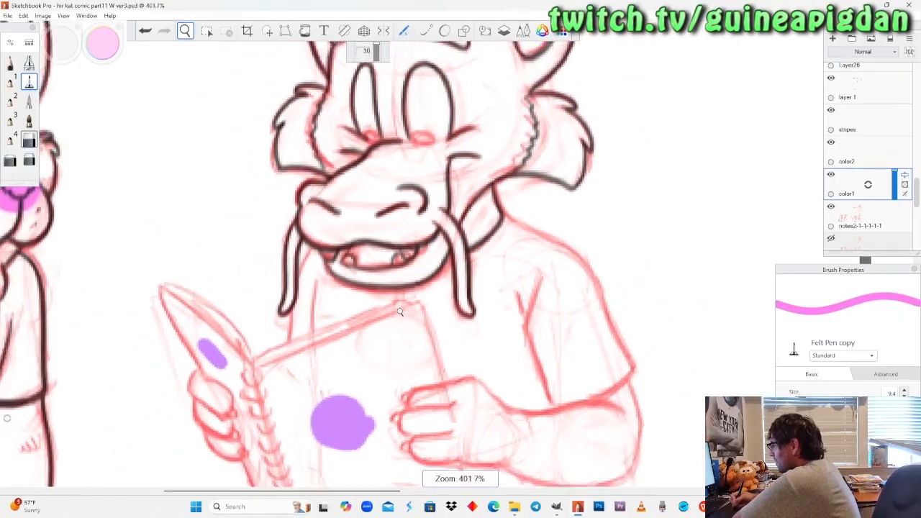
scroll(400, 312, up, 1)
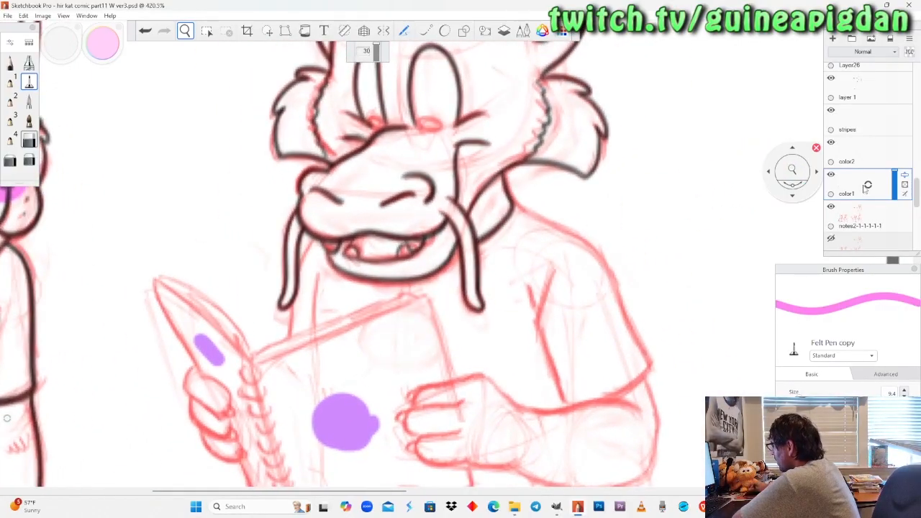
scroll(863, 189, up, 1)
scroll(862, 105, up, 1)
click(867, 108)
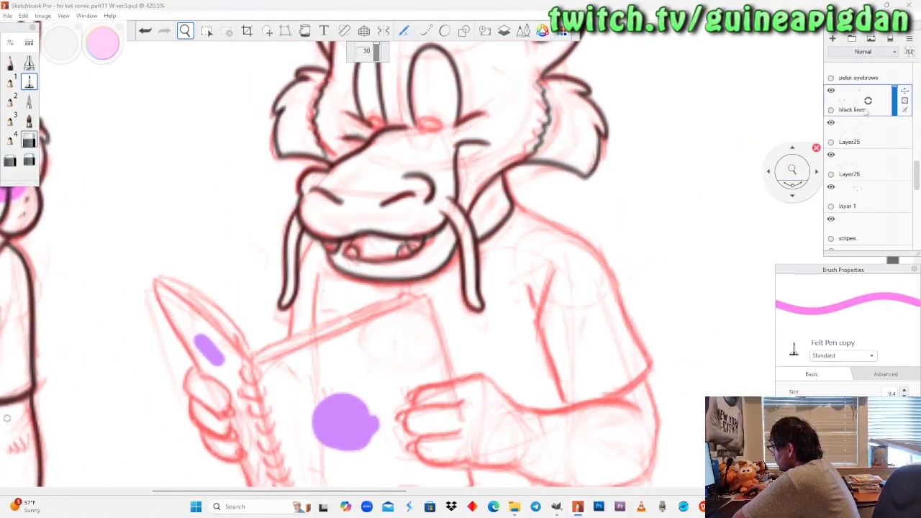
click(831, 90)
click(831, 91)
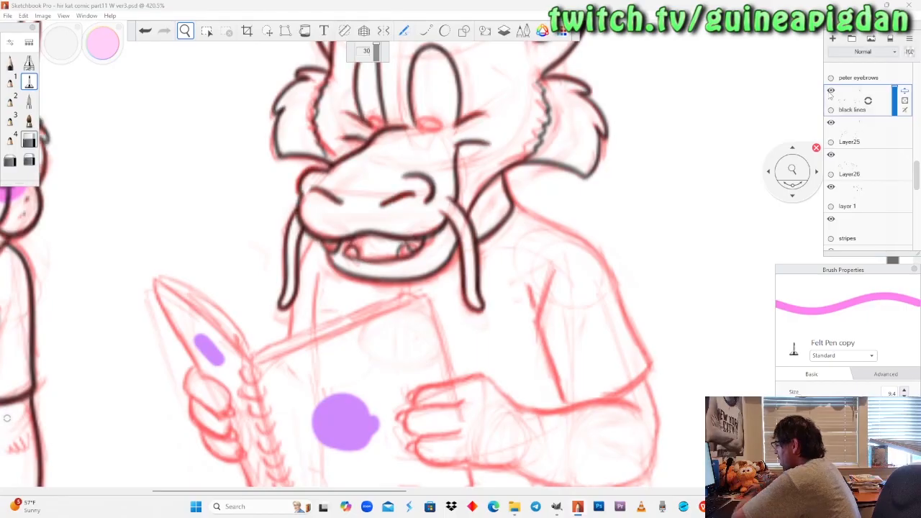
Toggle the visibility of Layer25 and the layers beneath it to check their line art, ending with Layer26 selected.
drag(792, 170, 766, 209)
click(844, 130)
click(831, 123)
click(831, 123)
click(831, 123)
click(831, 123)
click(831, 124)
click(831, 123)
click(831, 155)
click(831, 155)
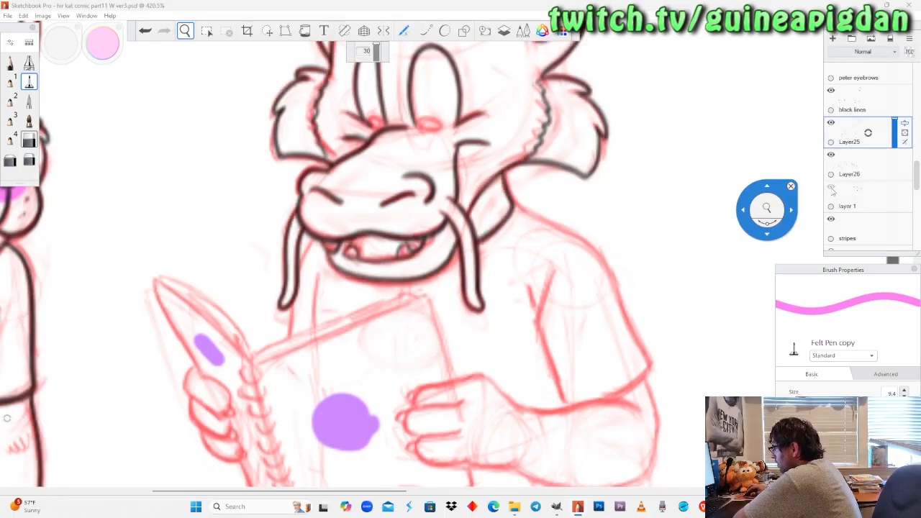
click(857, 169)
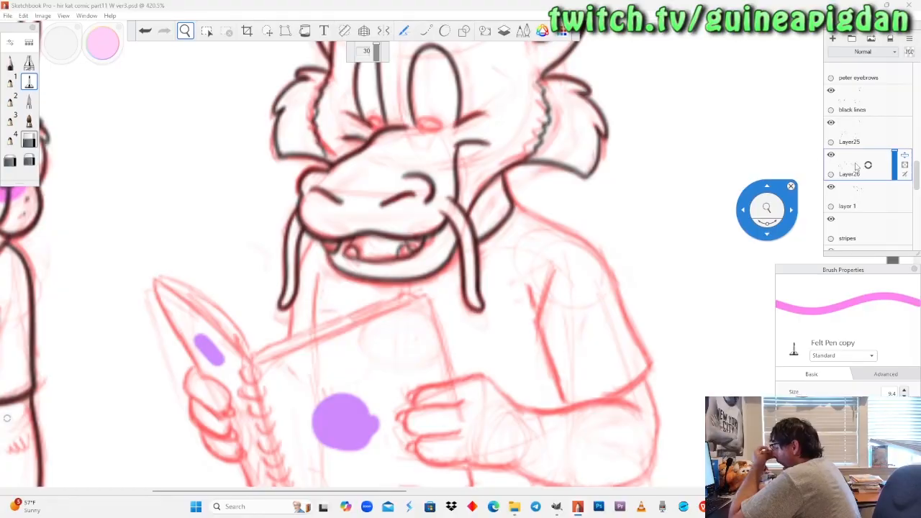
Examine the notebook and hands up close, comparing them with the black lines layer hidden and shown.
scroll(721, 163, up, 2)
drag(308, 389, 338, 292)
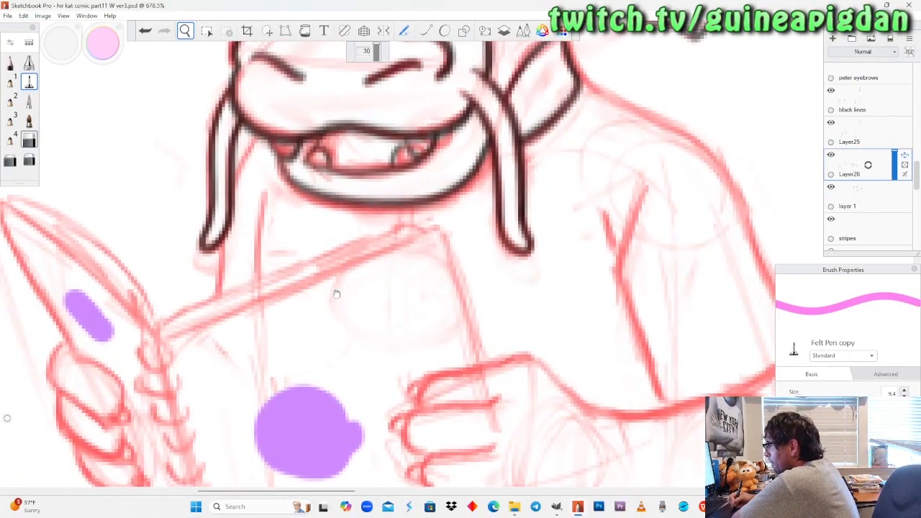
drag(372, 228, 387, 250)
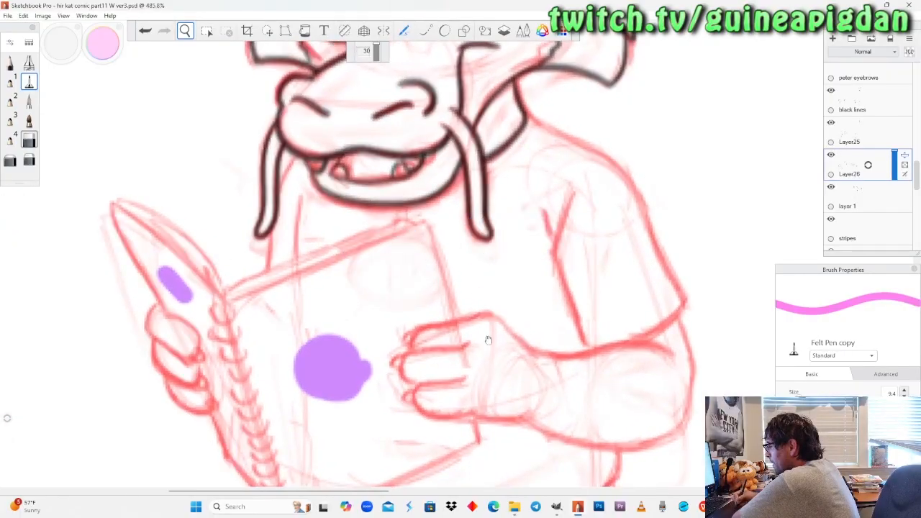
drag(489, 343, 509, 279)
click(875, 105)
click(830, 91)
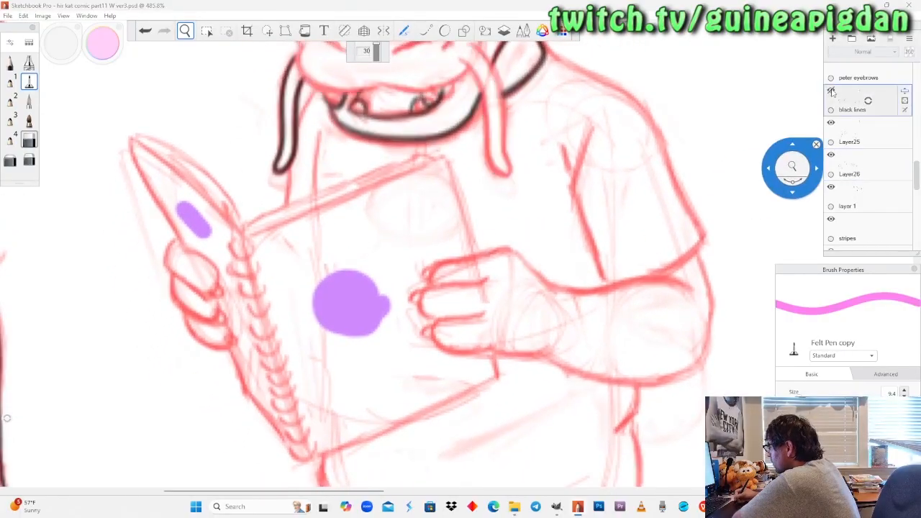
click(831, 91)
Check Layer25 by hiding and reshowing it, and add a new layer directly above it.
click(866, 142)
click(831, 123)
click(831, 123)
drag(856, 134, 859, 105)
Choose the Pencil copy brush, undo the pink test stroke on the notebook's edge, and set the brush colour to black.
drag(344, 269, 419, 249)
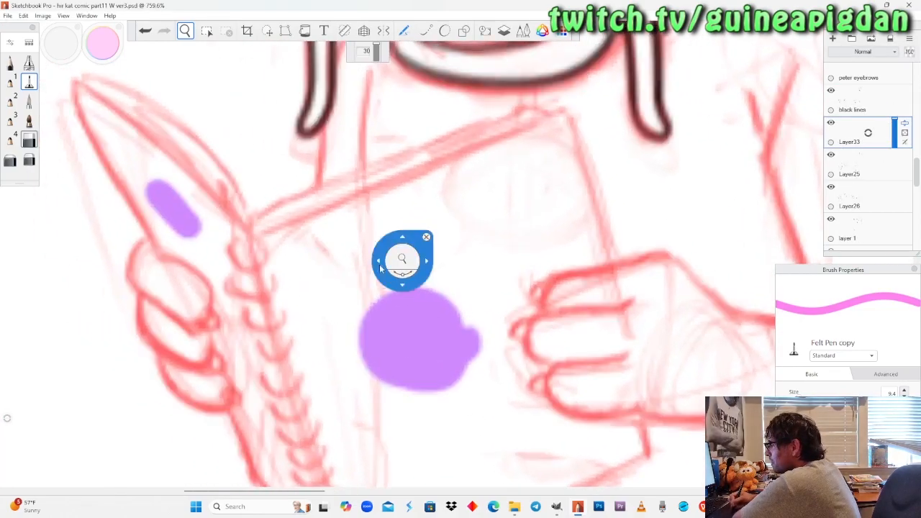
drag(363, 256, 362, 255)
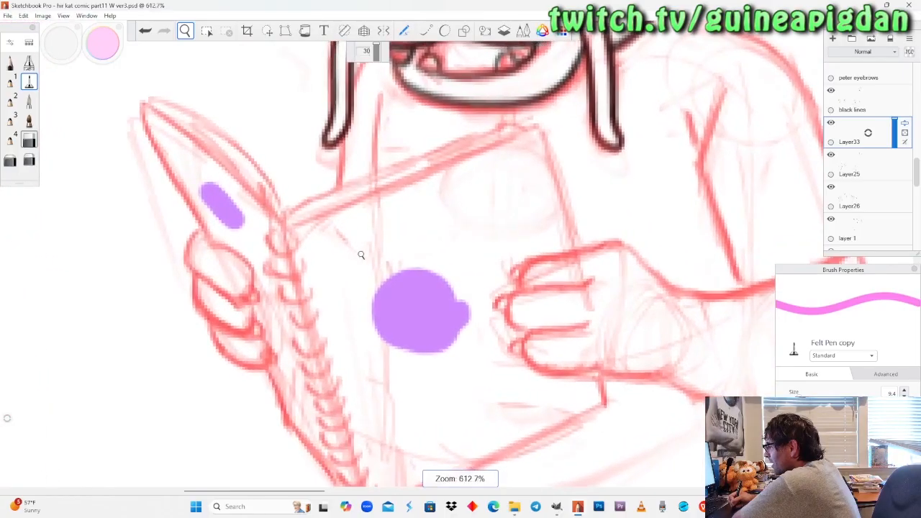
drag(378, 294, 353, 300)
drag(351, 258, 349, 257)
click(10, 62)
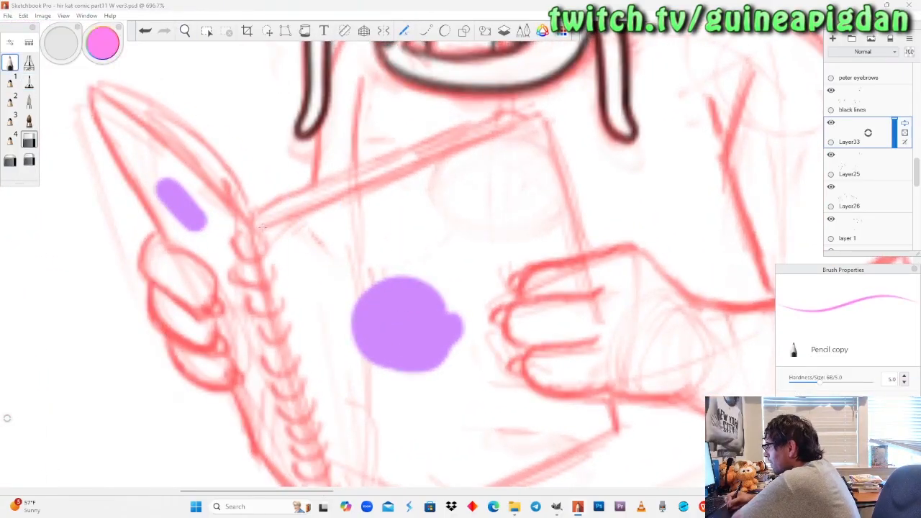
drag(313, 209, 259, 229)
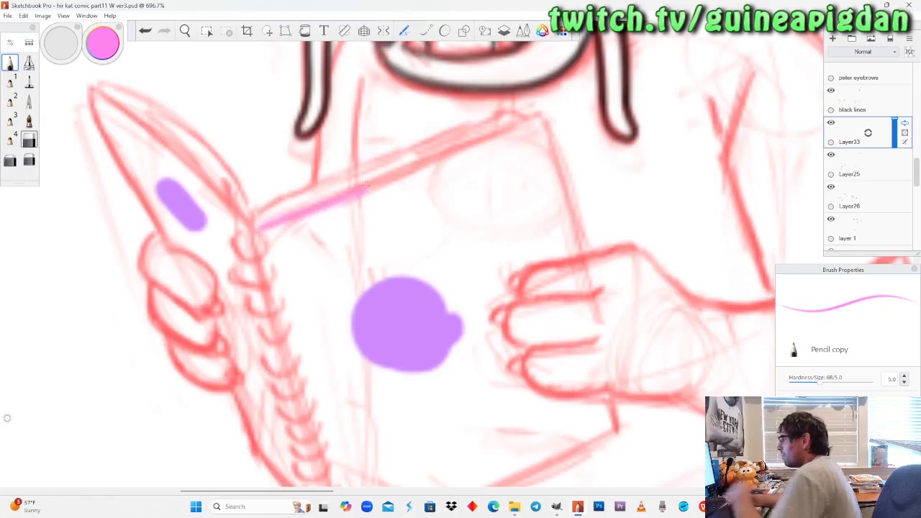
key(ctrl+z)
drag(102, 44, 110, 69)
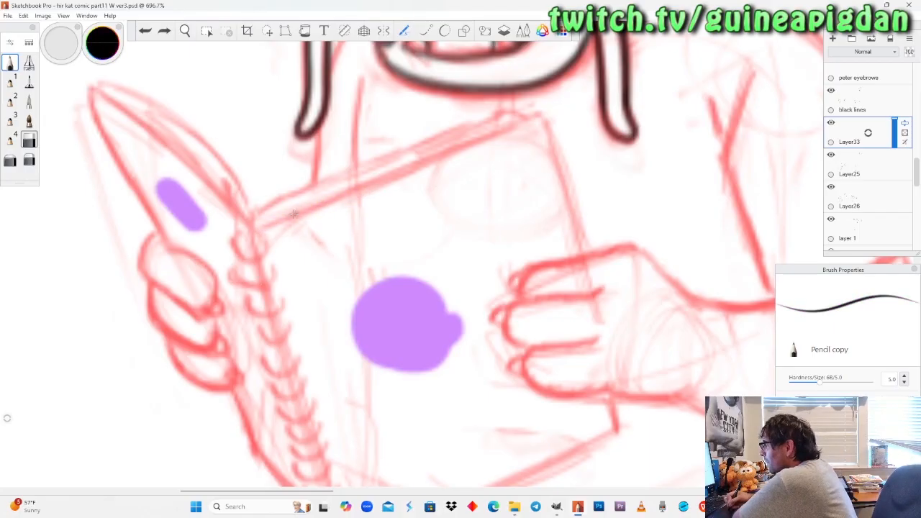
Ink the top edge of the notebook's large page and its outer edge down to the hand with straight black lines.
drag(302, 213, 408, 184)
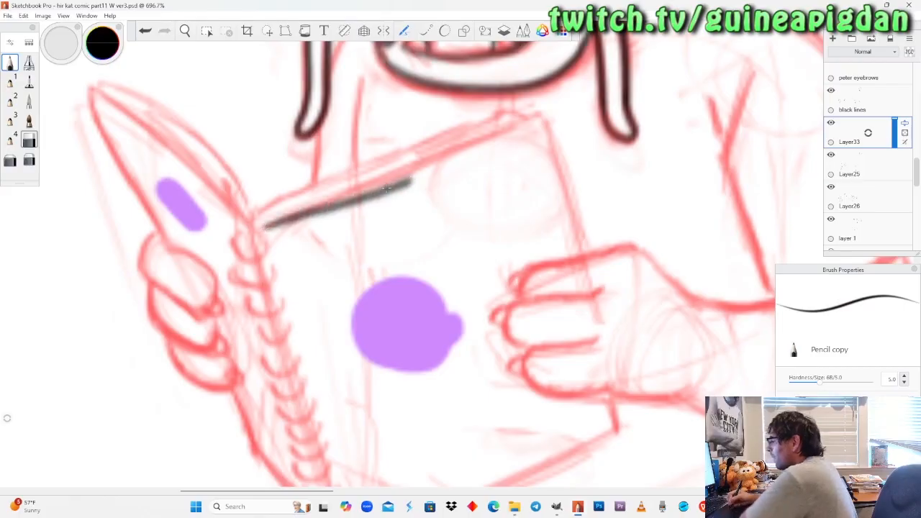
key(ctrl+z)
drag(288, 214, 540, 115)
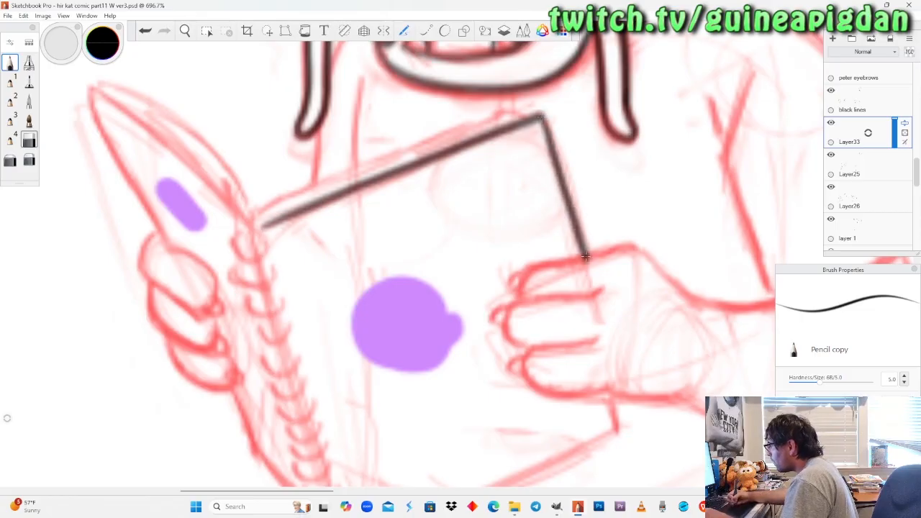
key(ctrl+z)
drag(540, 115, 579, 248)
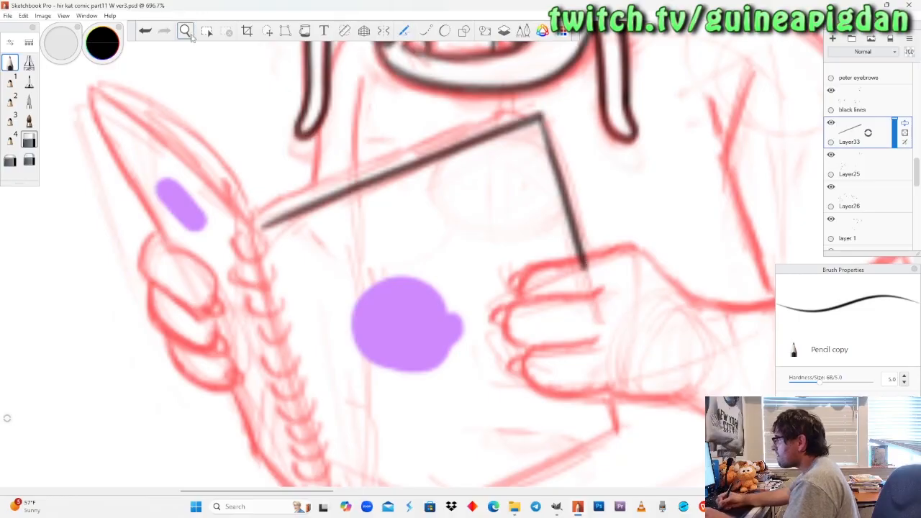
Ink the short outer edge below the hand and the bottom edge of the notebook page back to the spiral binding.
click(186, 31)
drag(377, 436, 350, 319)
click(14, 64)
drag(574, 260, 587, 305)
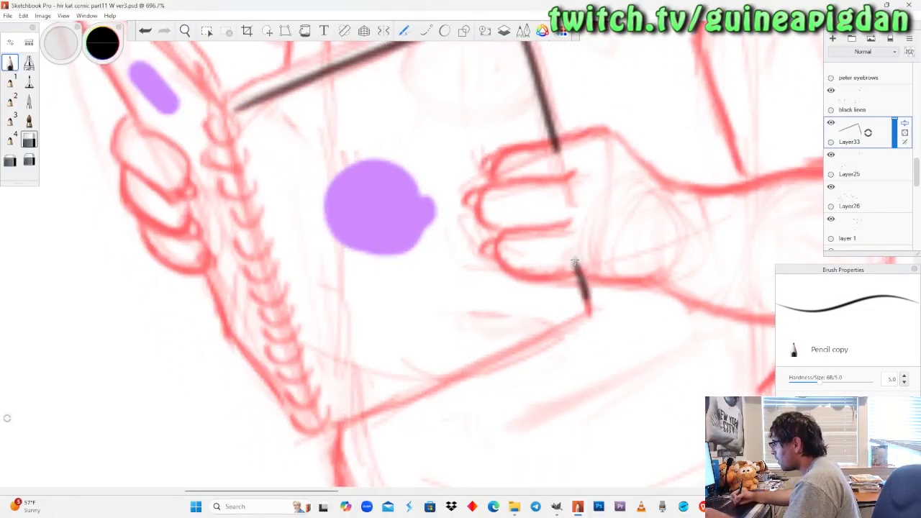
key(ctrl+z)
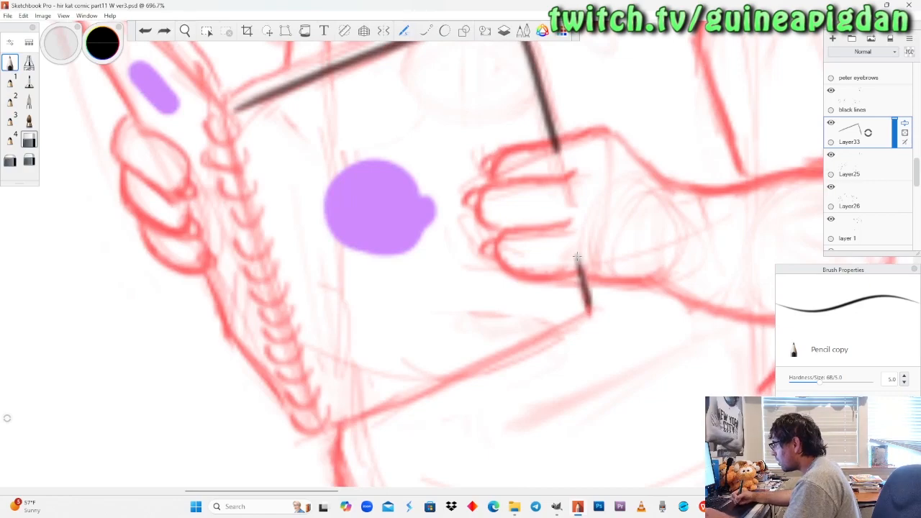
mouse_move(327, 430)
mouse_down()
mouse_move(575, 317)
mouse_move(564, 329)
mouse_move(338, 413)
mouse_up()
key(ctrl+z)
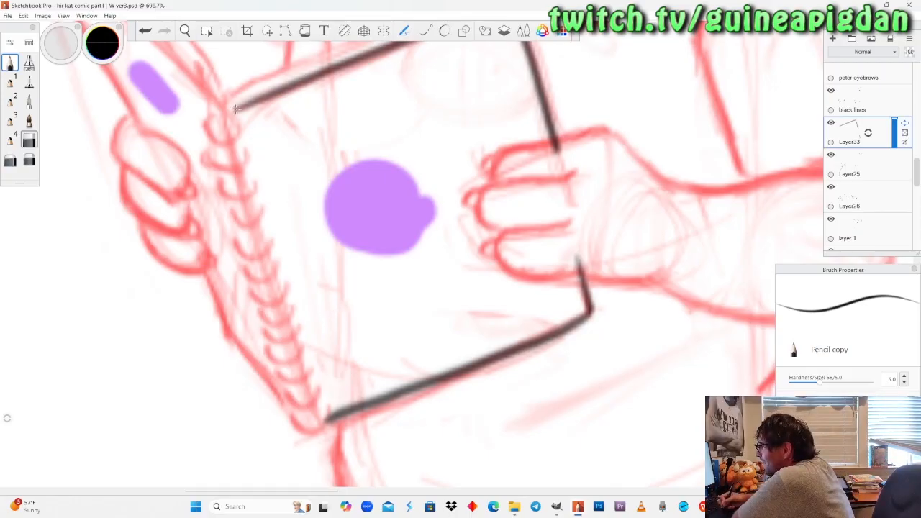
Ink the page's inner edge along the spiral binding, redrawing it once to close the page outline.
drag(233, 107, 301, 352)
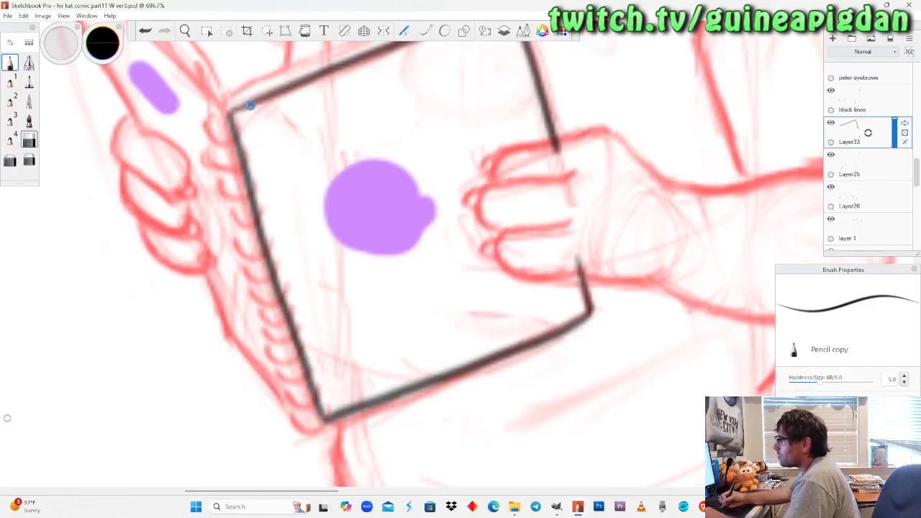
key(ctrl+z)
mouse_move(234, 108)
mouse_down()
mouse_move(231, 129)
mouse_move(301, 357)
mouse_up()
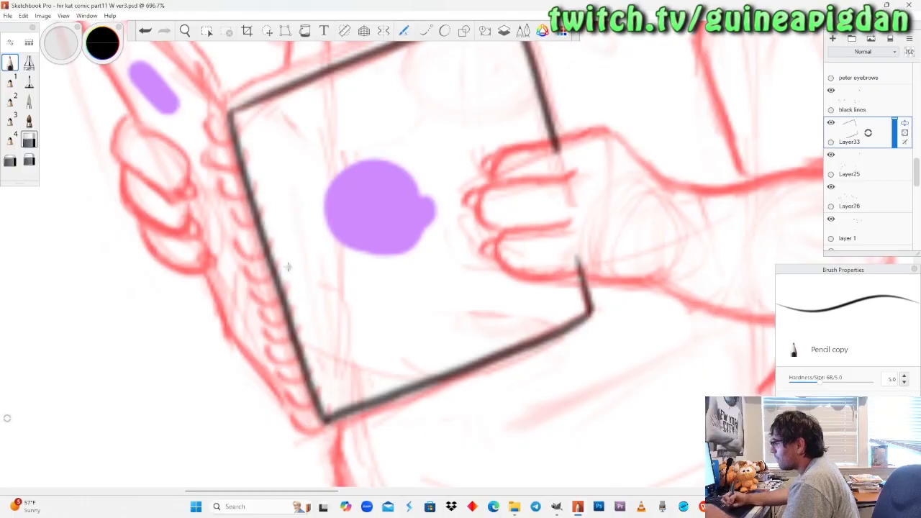
click(184, 33)
drag(218, 63, 238, 173)
drag(255, 208, 301, 248)
mouse_move(339, 304)
mouse_down()
mouse_move(351, 292)
mouse_move(339, 308)
mouse_up()
drag(319, 217, 343, 285)
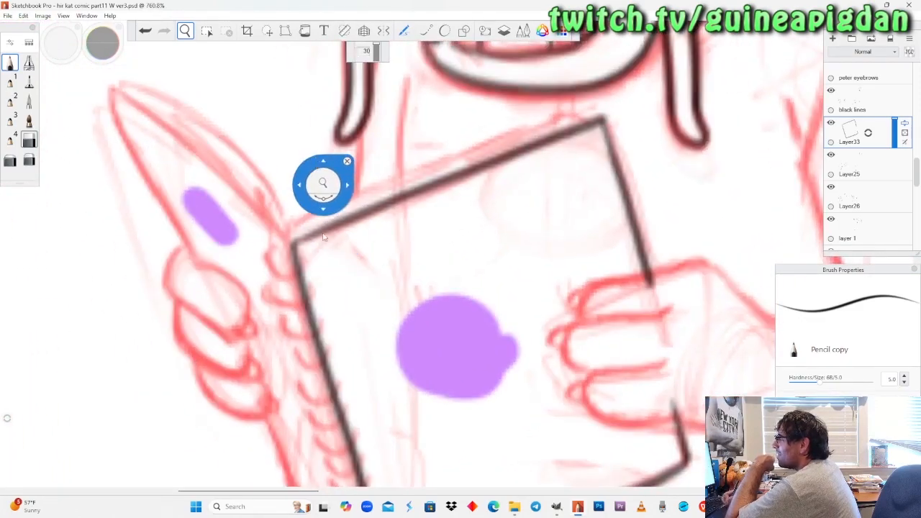
drag(331, 243, 333, 271)
click(9, 63)
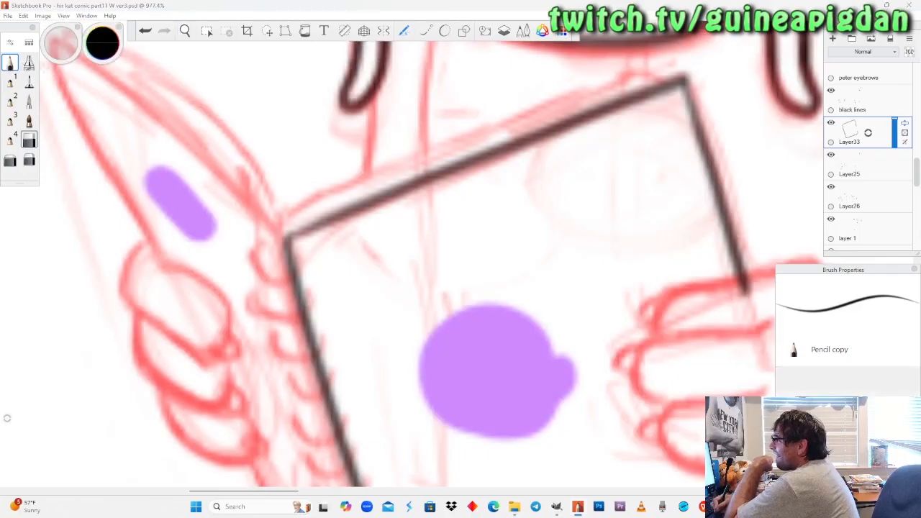
drag(288, 244, 289, 236)
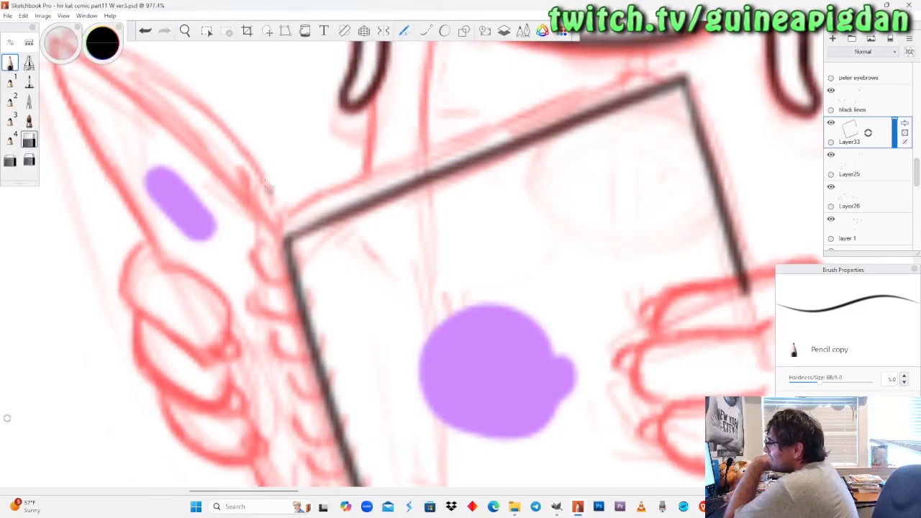
Ink the top edge of the notebook's narrow page and its outer edge down to the hand, redrawing the top edge once.
click(185, 31)
drag(210, 190, 297, 218)
drag(227, 162, 253, 260)
drag(236, 205, 225, 192)
click(12, 67)
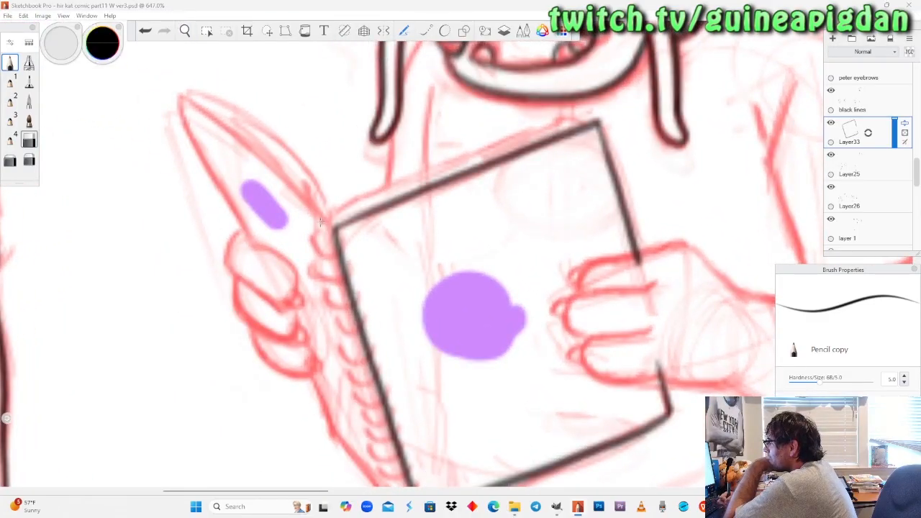
drag(301, 201, 321, 225)
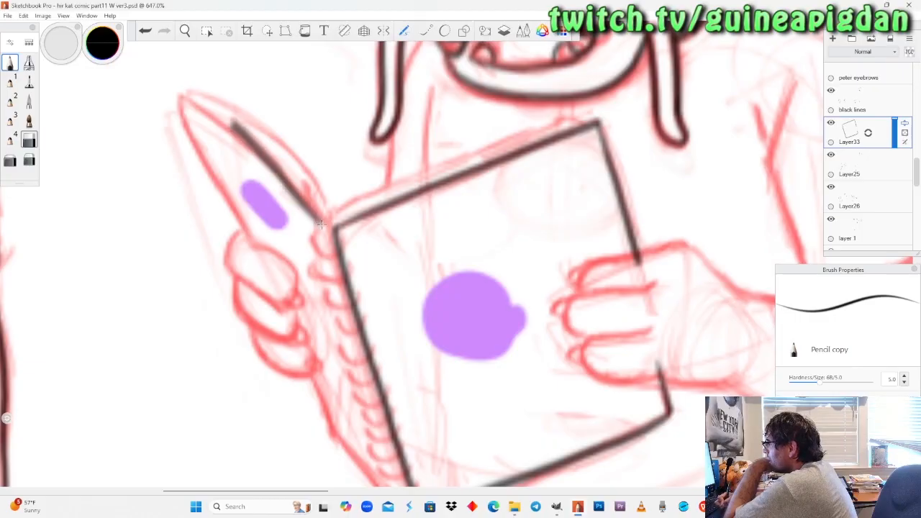
key(ctrl+z)
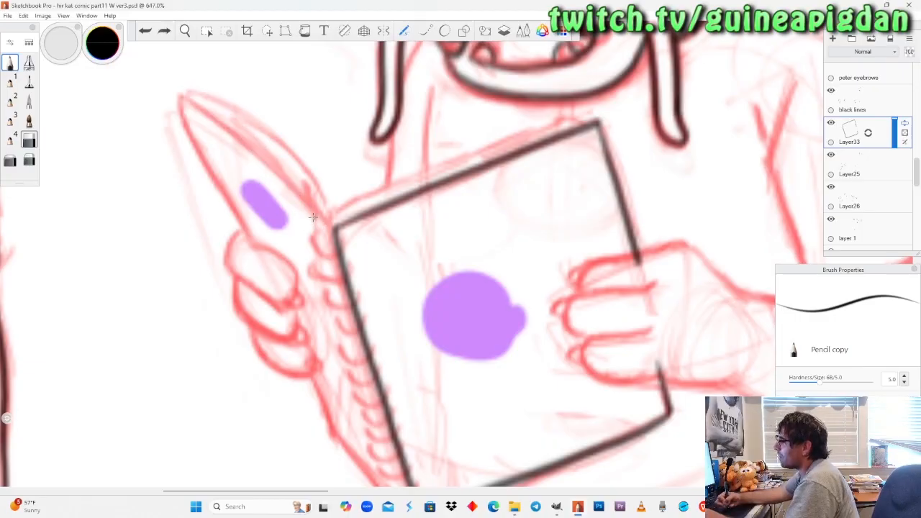
drag(273, 173, 226, 128)
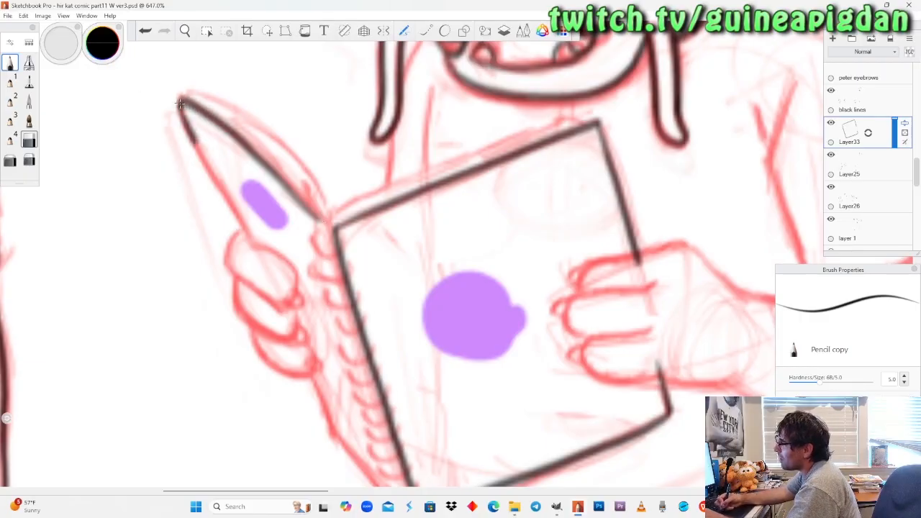
drag(195, 142, 237, 212)
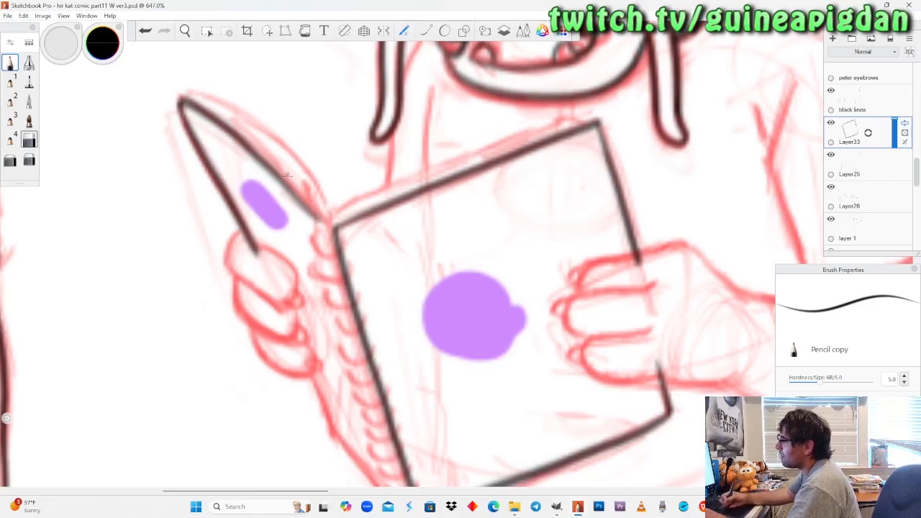
Ink the narrow page's outer edge from below the fingers to the bottom corner of the spiral binding.
click(185, 31)
drag(320, 332, 287, 258)
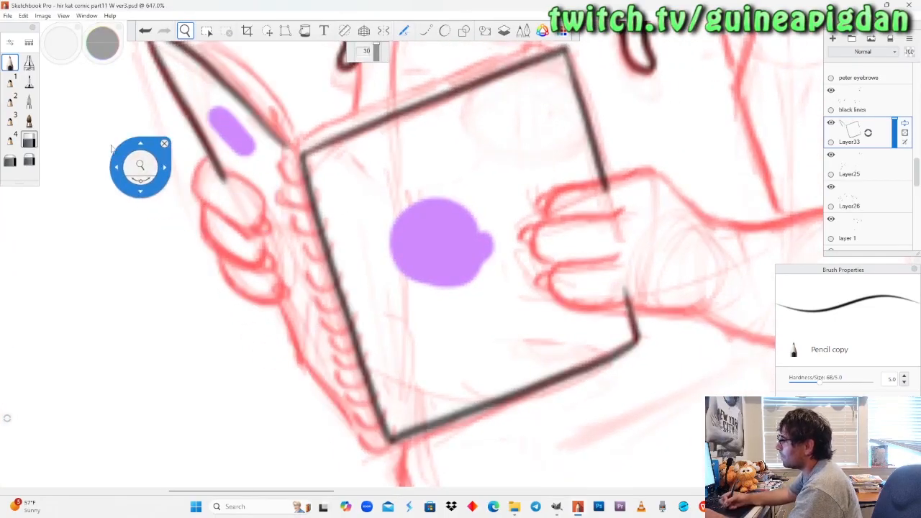
click(10, 63)
drag(266, 295, 302, 367)
key(ctrl+z)
mouse_move(266, 295)
mouse_down()
mouse_move(295, 363)
mouse_move(363, 442)
mouse_up()
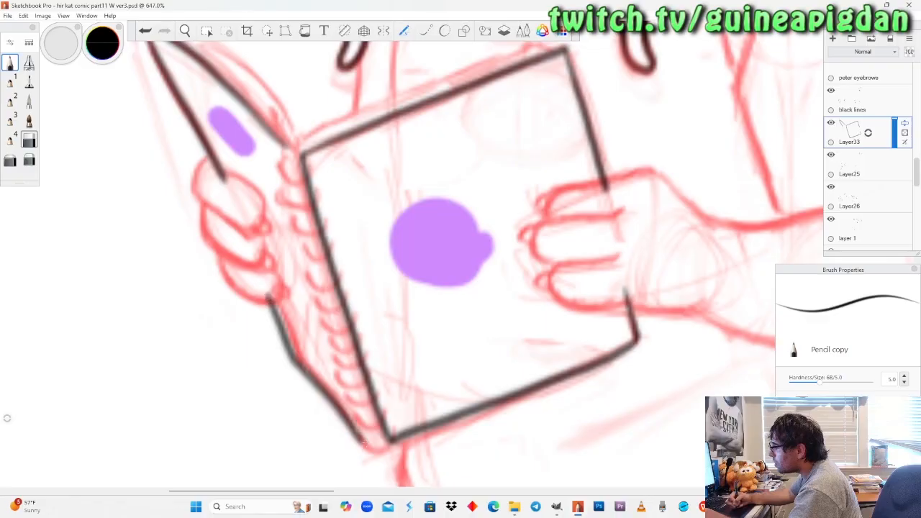
Ink the narrow page's inner edge parallel to the spiral binding, redrawing it until it fits, and close the bottom corner.
drag(286, 146, 371, 436)
key(ctrl+z)
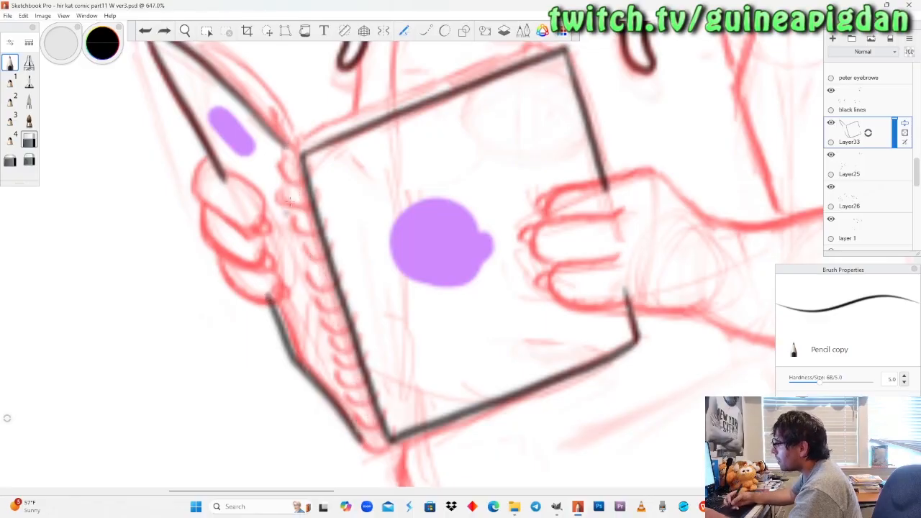
mouse_move(286, 149)
mouse_down()
mouse_move(375, 444)
mouse_move(360, 435)
mouse_up()
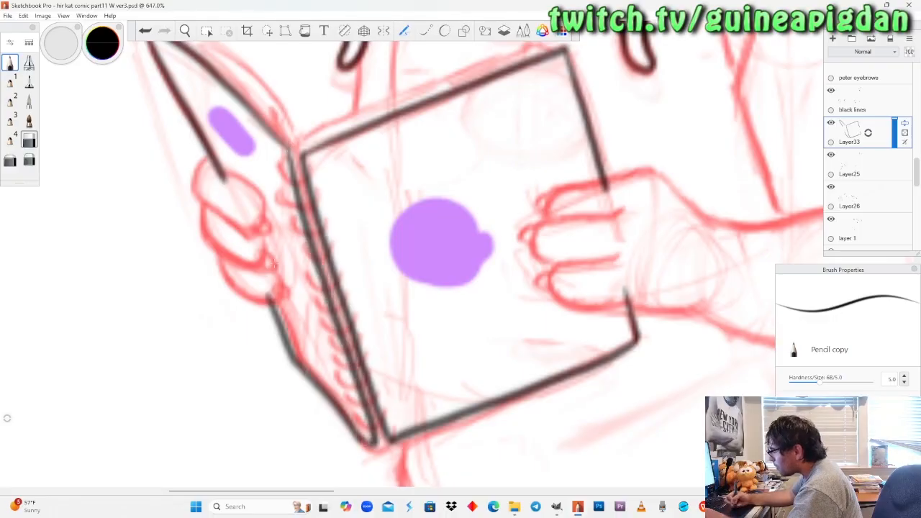
key(ctrl+z)
drag(362, 440, 321, 300)
key(ctrl+z)
mouse_move(285, 148)
mouse_down()
mouse_move(374, 440)
mouse_move(360, 440)
mouse_up()
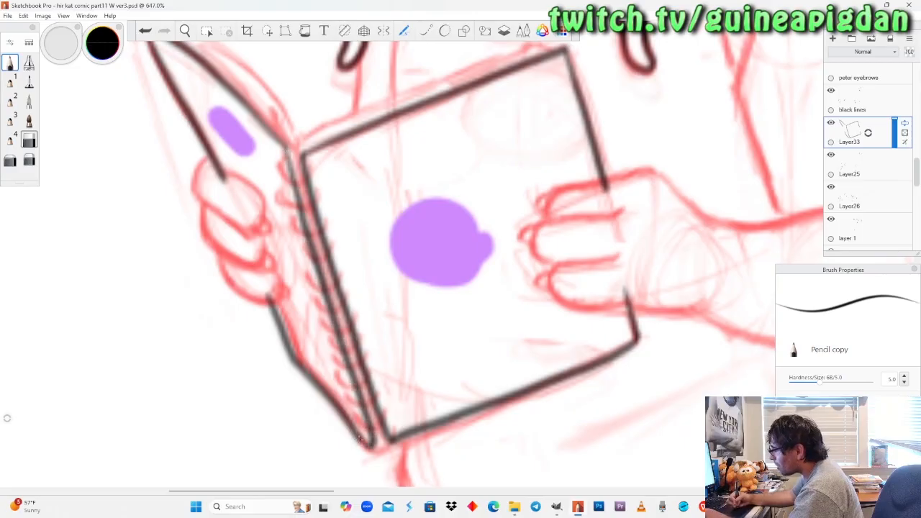
drag(857, 135, 839, 120)
key(ctrl+z)
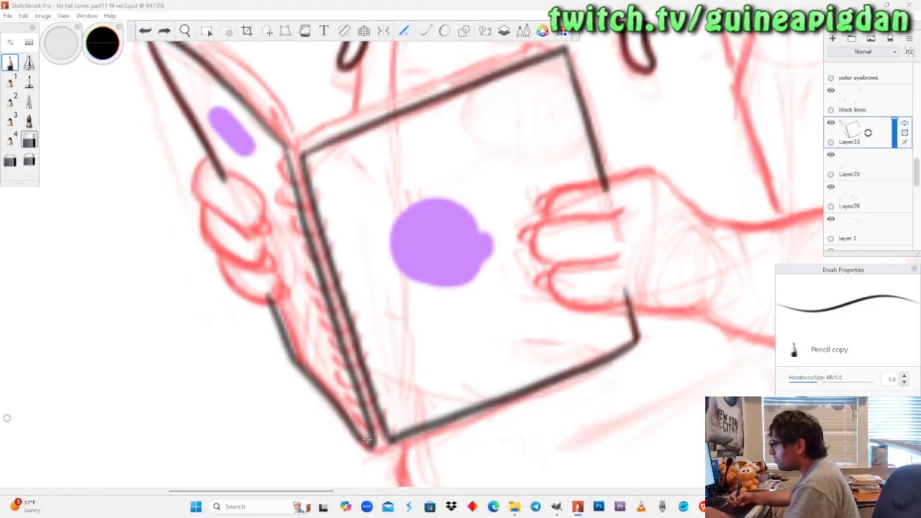
drag(359, 444, 371, 443)
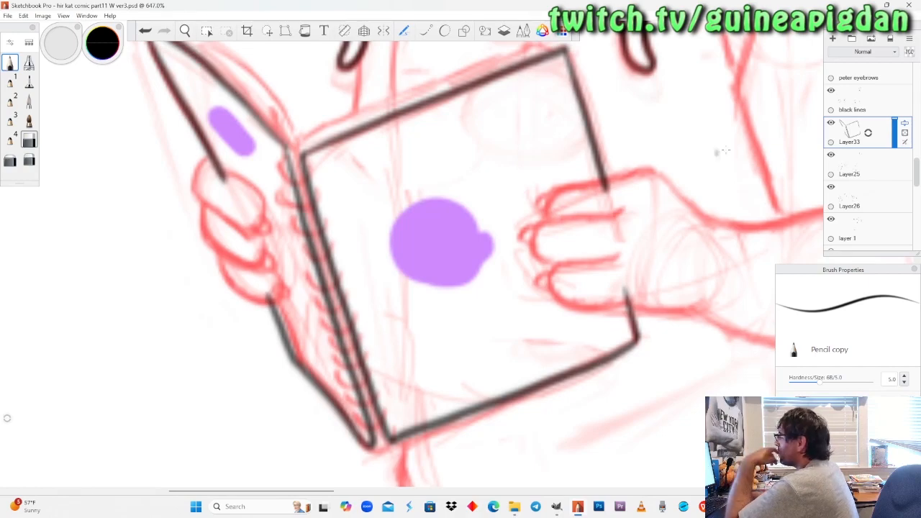
click(830, 123)
click(831, 123)
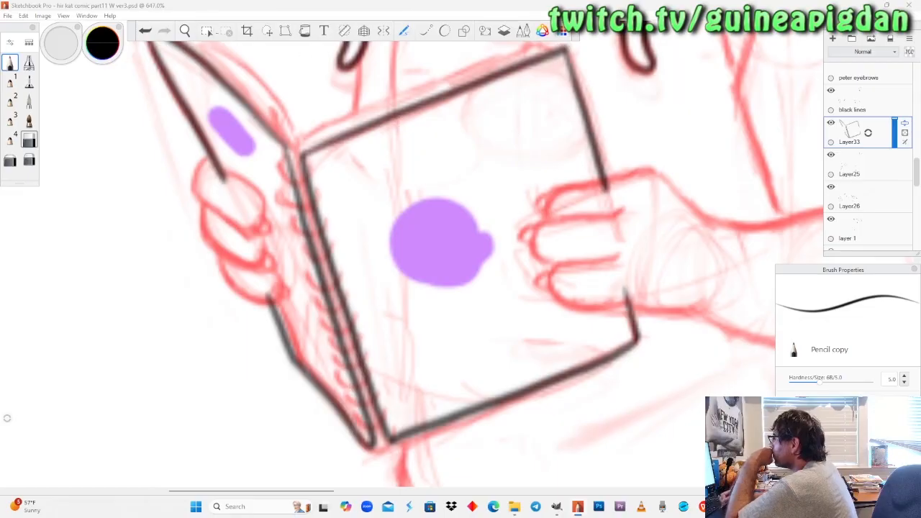
Ink a second line above the top edge of the large page and a curved one above the narrow page to show thickness.
click(185, 31)
drag(293, 86, 298, 158)
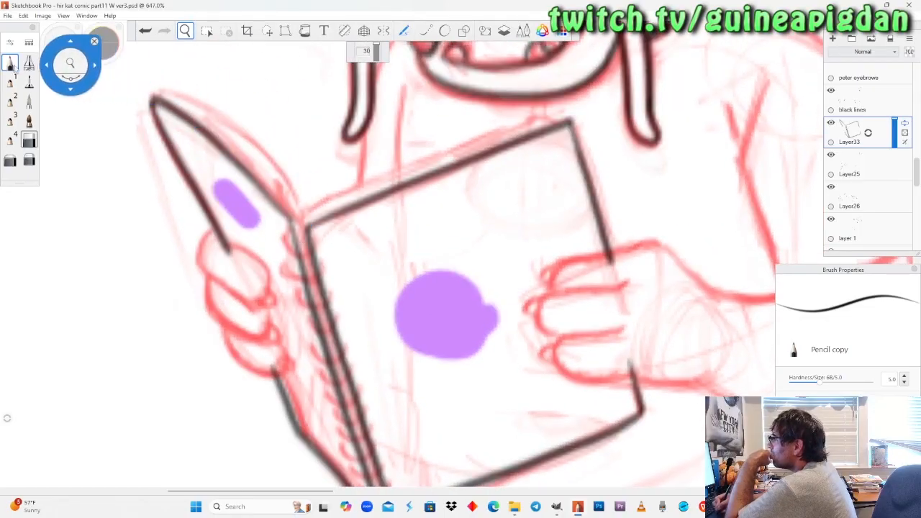
click(15, 64)
drag(408, 106, 419, 117)
mouse_move(298, 219)
mouse_down()
mouse_move(540, 115)
mouse_move(565, 121)
mouse_up()
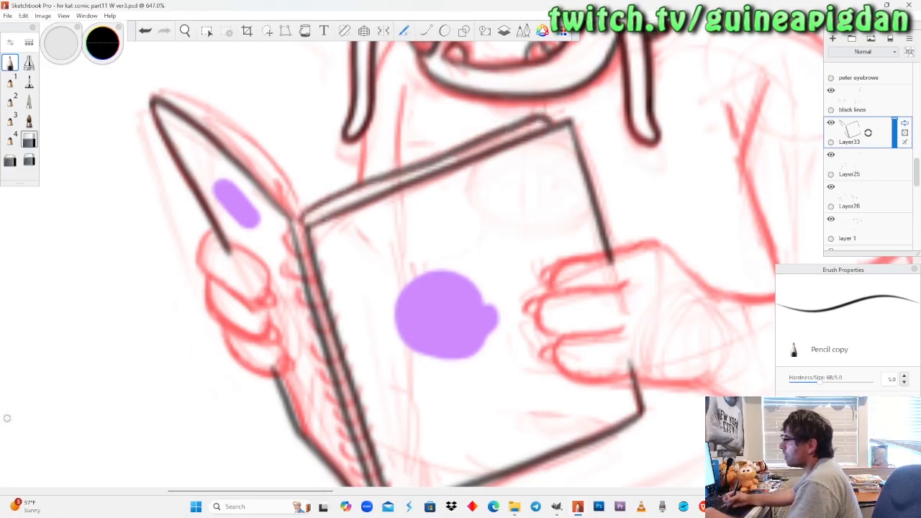
key(ctrl+z)
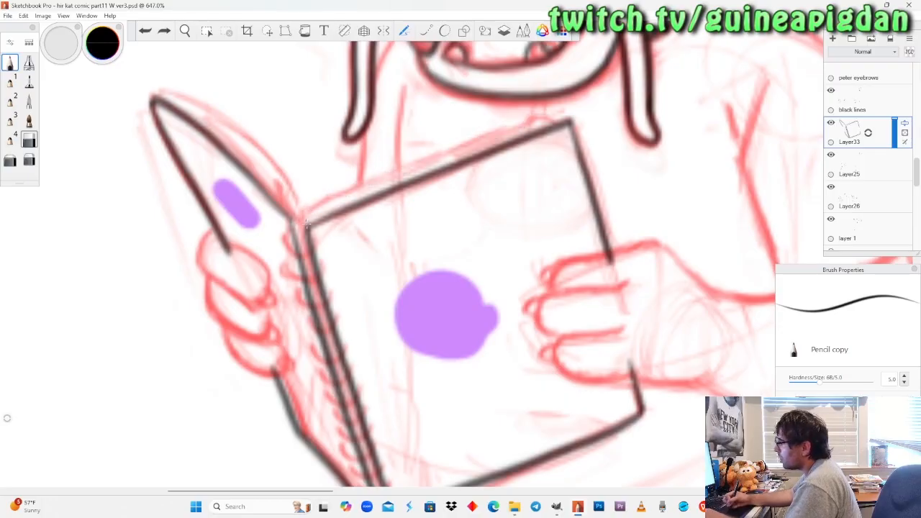
drag(308, 214, 396, 177)
key(ctrl+z)
mouse_move(308, 211)
mouse_down()
mouse_move(405, 163)
mouse_move(558, 121)
mouse_up()
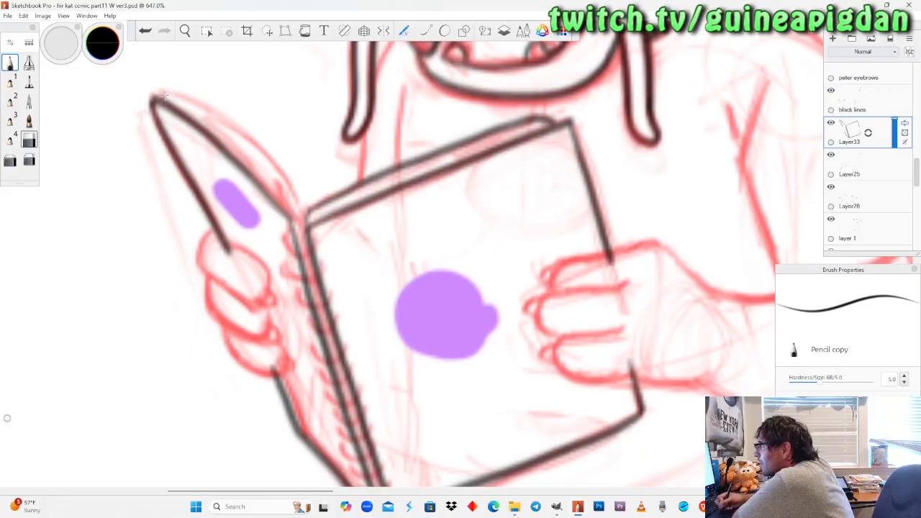
mouse_move(164, 94)
mouse_down()
mouse_move(204, 108)
mouse_move(257, 153)
mouse_move(306, 223)
mouse_up()
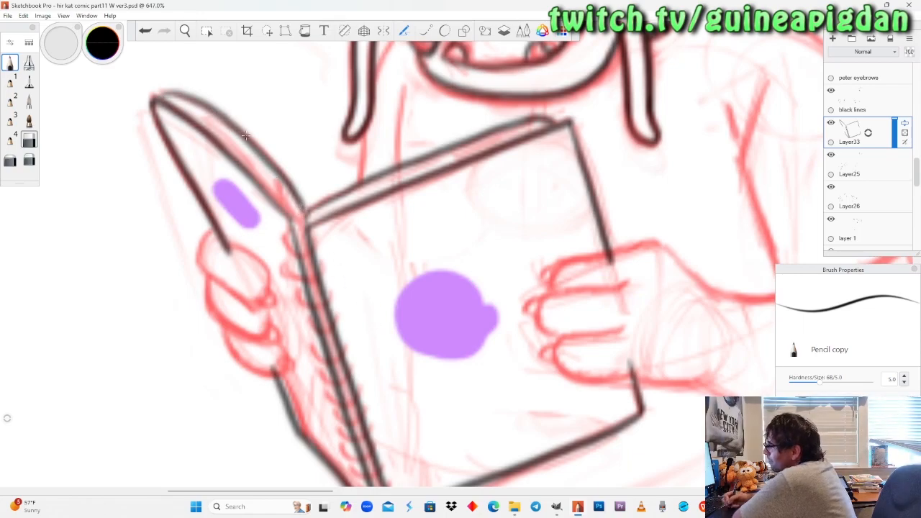
Ink the topmost ring of the spiral binding across the gap between the two pages, redrawing it once.
mouse_move(286, 241)
mouse_down()
mouse_move(285, 253)
mouse_move(322, 262)
mouse_up()
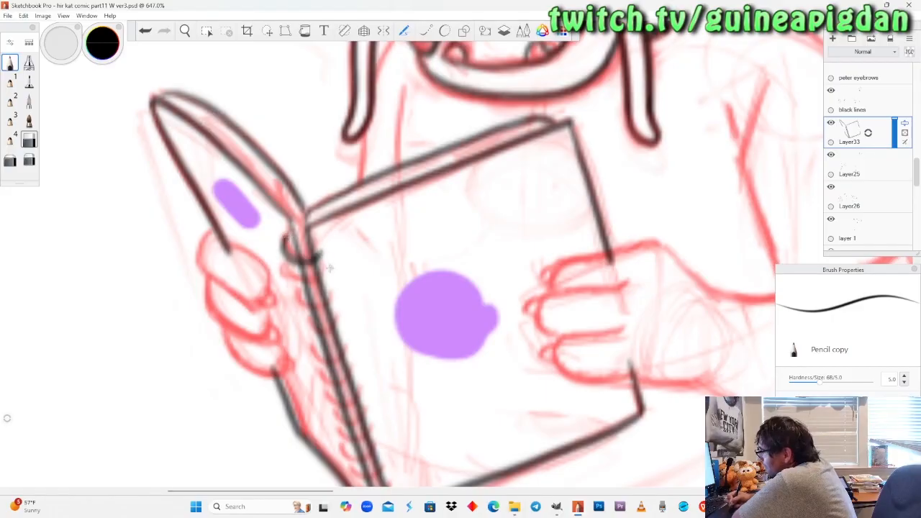
key(ctrl+z)
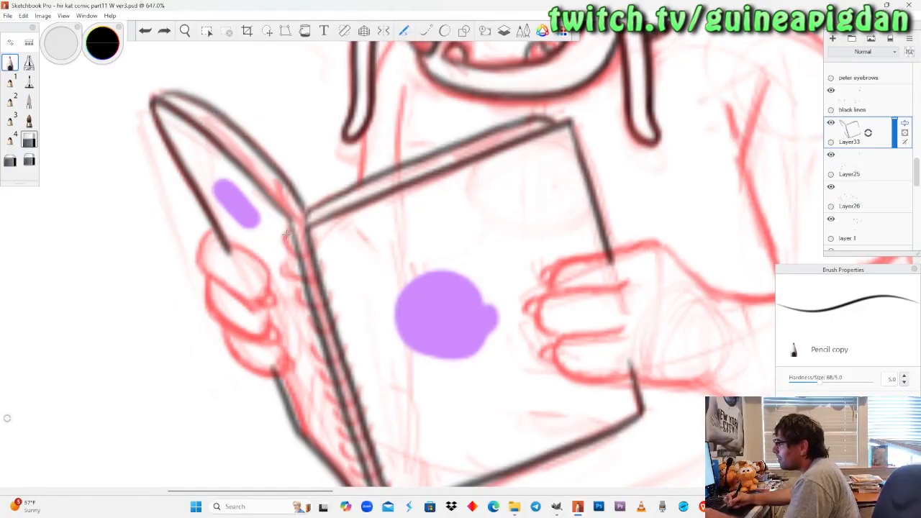
mouse_move(284, 236)
mouse_down()
mouse_move(296, 257)
mouse_move(318, 238)
mouse_up()
Try inking the remaining spiral rings down to the notebook's bottom corner and undo them all.
mouse_move(290, 268)
mouse_down()
mouse_move(309, 283)
mouse_move(330, 268)
mouse_move(322, 261)
mouse_up()
mouse_move(297, 290)
mouse_down()
mouse_move(297, 308)
mouse_move(334, 299)
mouse_move(325, 289)
mouse_move(331, 308)
mouse_move(335, 291)
mouse_up()
key(ctrl+z)
mouse_move(302, 321)
mouse_down()
mouse_move(310, 339)
mouse_move(344, 323)
mouse_move(336, 312)
mouse_up()
mouse_move(311, 347)
mouse_down()
mouse_move(348, 370)
mouse_move(351, 362)
mouse_up()
key(space)
drag(305, 286, 284, 195)
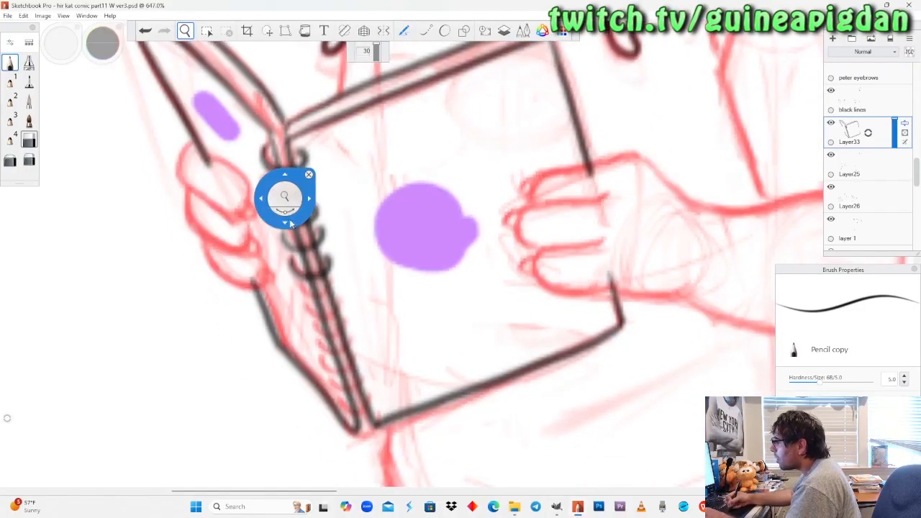
mouse_move(302, 298)
mouse_down()
mouse_move(342, 289)
mouse_move(336, 274)
mouse_up()
mouse_move(305, 307)
mouse_down()
mouse_move(347, 320)
mouse_move(344, 296)
mouse_up()
mouse_move(317, 330)
mouse_down()
mouse_move(327, 344)
mouse_move(348, 326)
mouse_move(349, 363)
mouse_move(360, 343)
mouse_move(331, 379)
mouse_move(361, 369)
mouse_move(367, 387)
mouse_up()
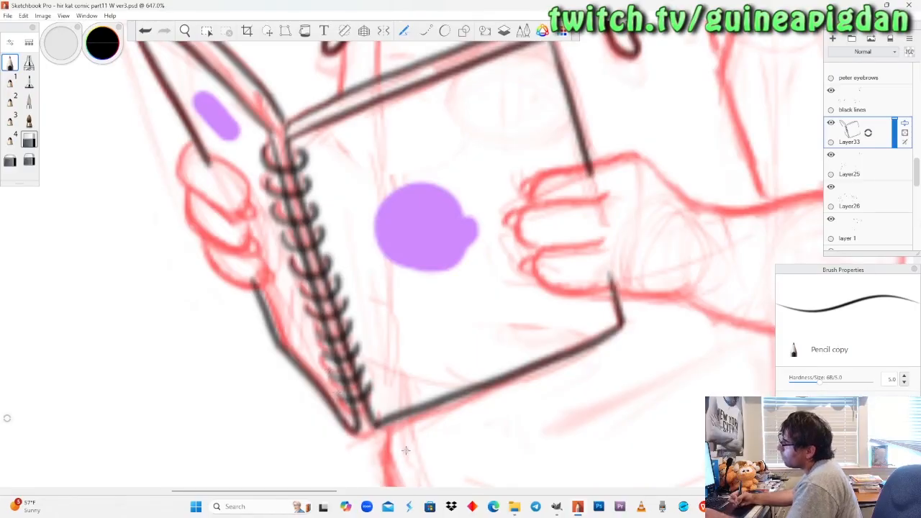
key(ctrl+z)
key(ctrl+z)
key(ctrl+z)
key(ctrl+z)
key(ctrl+z)
key(ctrl+z)
key(ctrl+z)
key(ctrl+z)
key(ctrl+z)
key(ctrl+z)
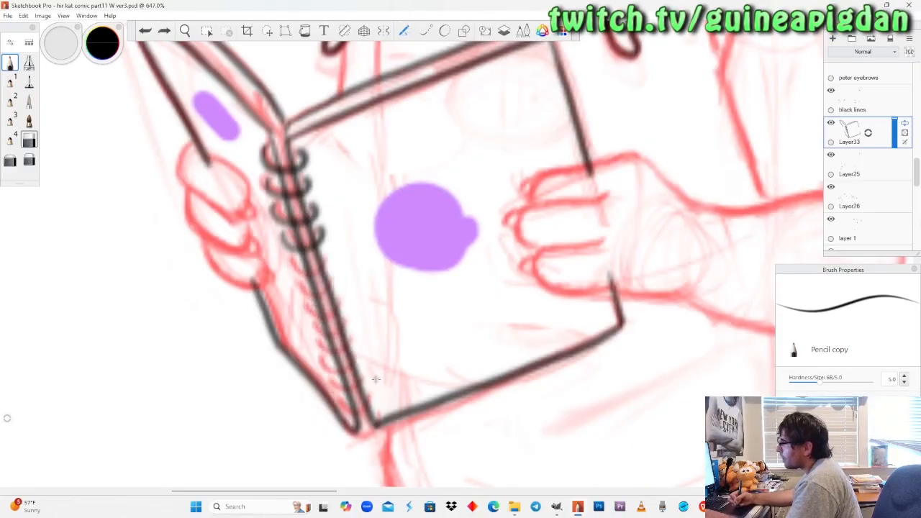
key(ctrl+z)
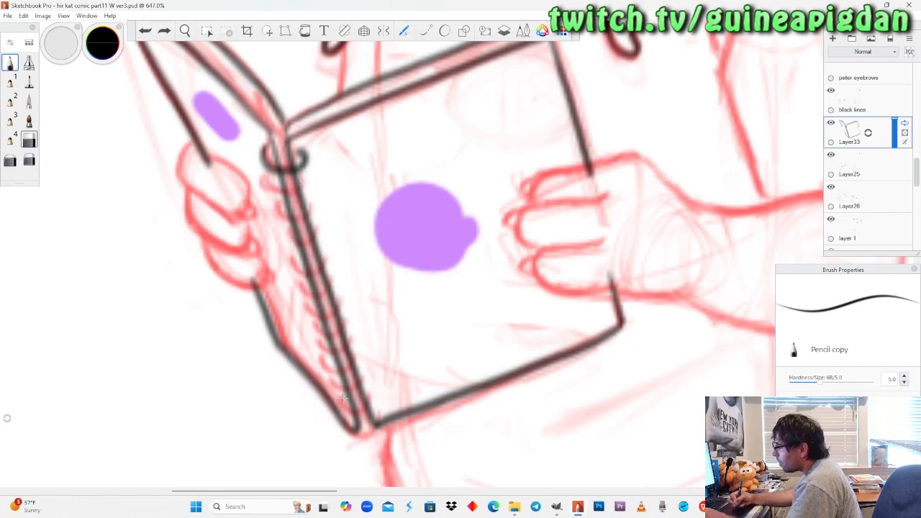
Ink the bottom ring of the spiral binding and fill in evenly spaced curved rings between it and the topmost ring.
mouse_move(340, 397)
mouse_down()
mouse_move(378, 404)
mouse_move(368, 398)
mouse_move(349, 410)
mouse_move(378, 393)
mouse_up()
key(ctrl+z)
mouse_move(268, 185)
mouse_down()
mouse_move(290, 196)
mouse_move(313, 178)
mouse_up()
mouse_move(277, 211)
mouse_down()
mouse_move(298, 224)
mouse_move(324, 203)
mouse_up()
mouse_move(288, 247)
mouse_down()
mouse_move(323, 244)
mouse_move(330, 231)
mouse_up()
mouse_move(291, 268)
mouse_down()
mouse_move(328, 273)
mouse_move(337, 253)
mouse_up()
mouse_move(300, 294)
mouse_down()
mouse_move(331, 303)
mouse_move(343, 282)
mouse_up()
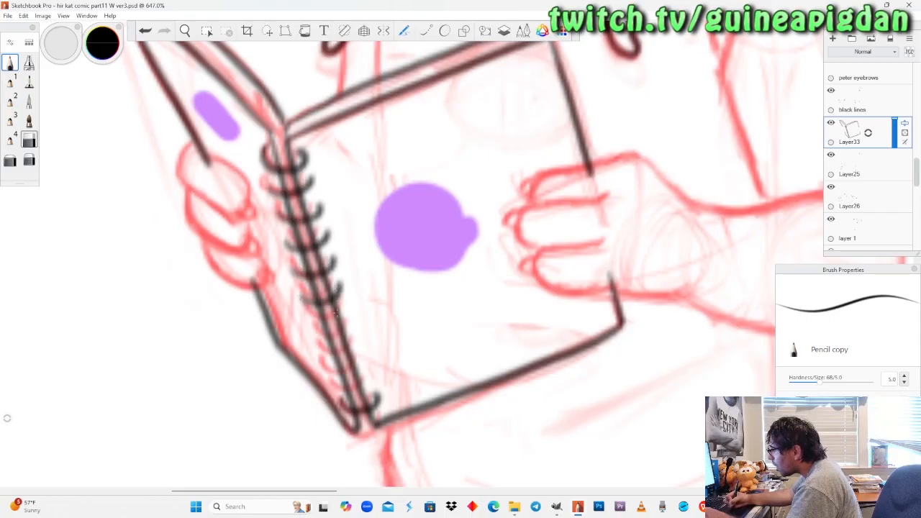
mouse_move(314, 324)
mouse_down()
mouse_move(328, 333)
mouse_move(354, 306)
mouse_up()
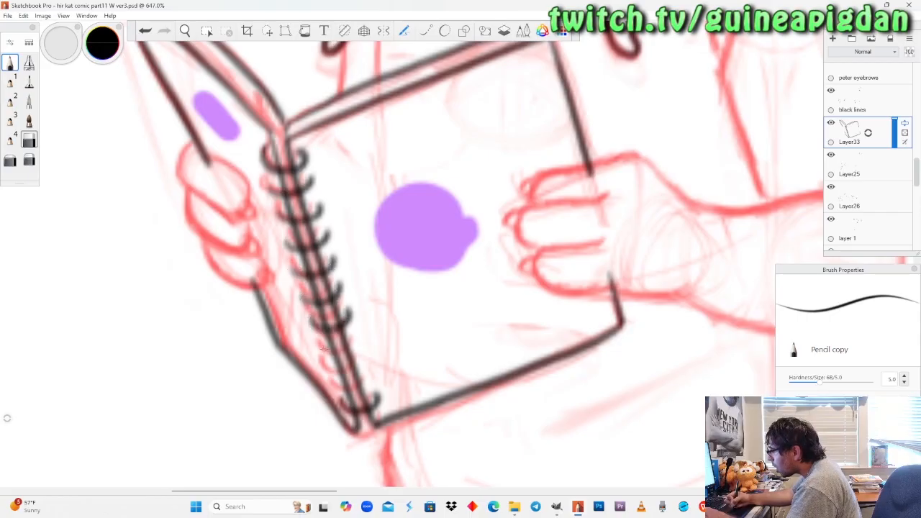
drag(319, 345, 355, 340)
drag(323, 368, 364, 354)
mouse_move(330, 383)
mouse_down()
mouse_move(344, 392)
mouse_move(370, 372)
mouse_up()
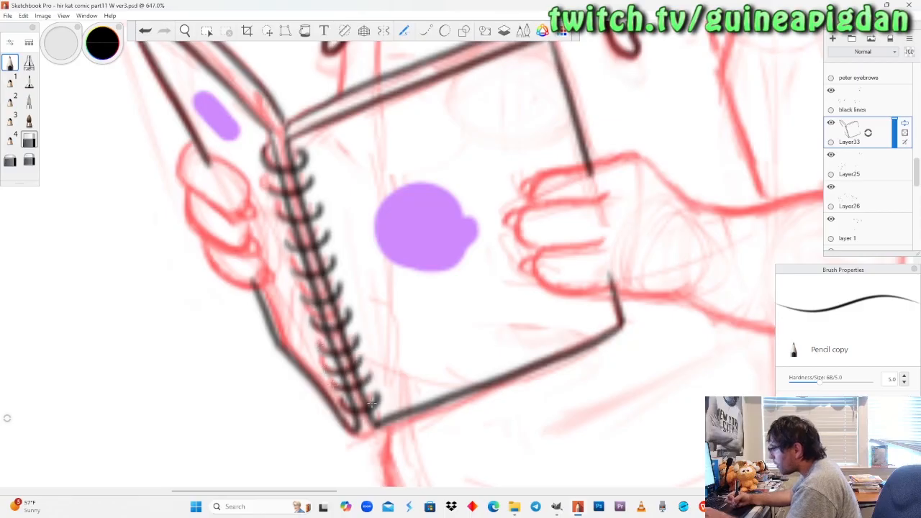
Close the small gaps between the two pages at the top and bottom ends of the spiral binding with short black strokes.
drag(281, 121, 289, 152)
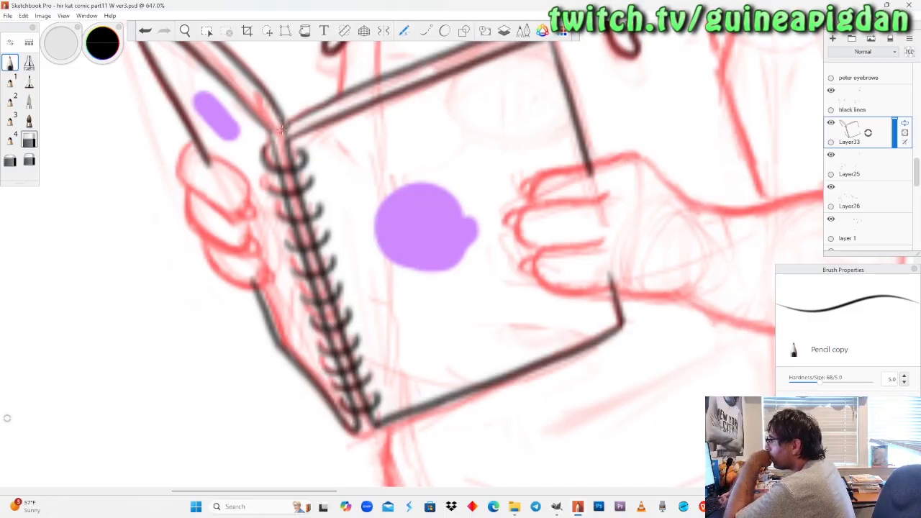
drag(273, 131, 284, 125)
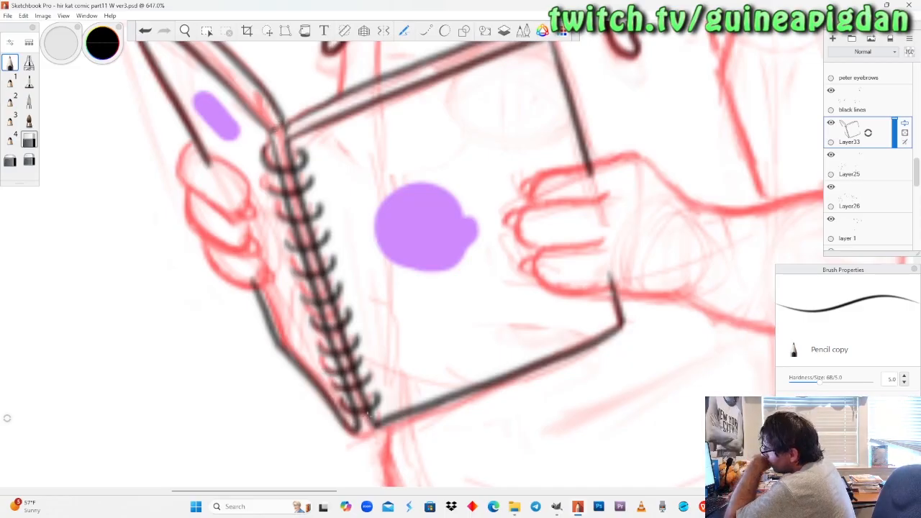
drag(361, 415, 374, 426)
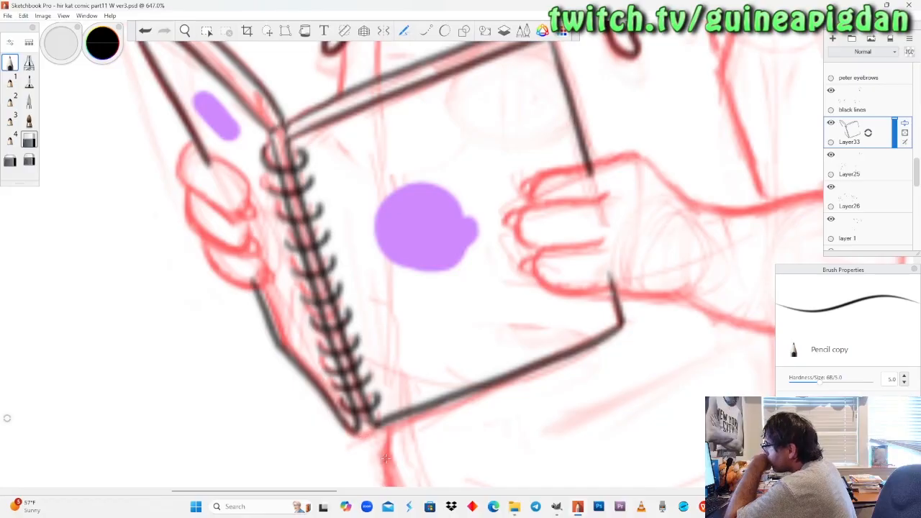
key(ctrl+z)
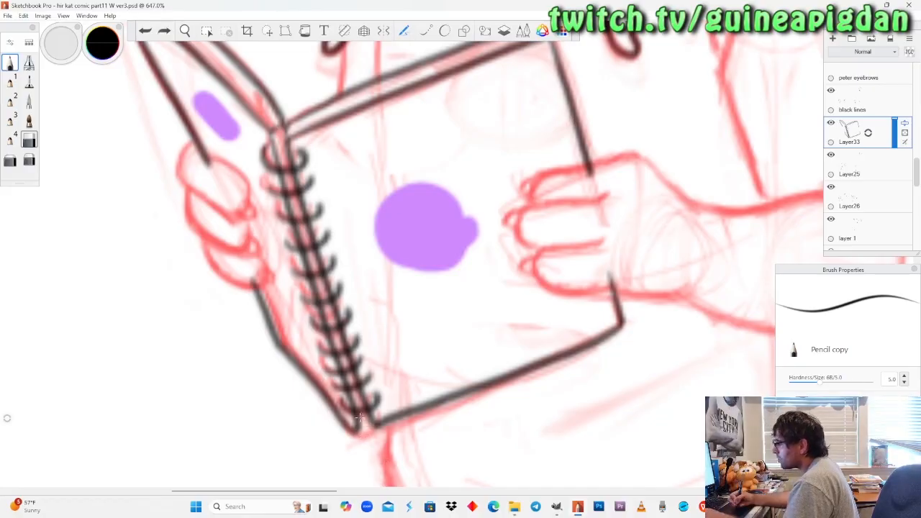
drag(370, 419, 362, 428)
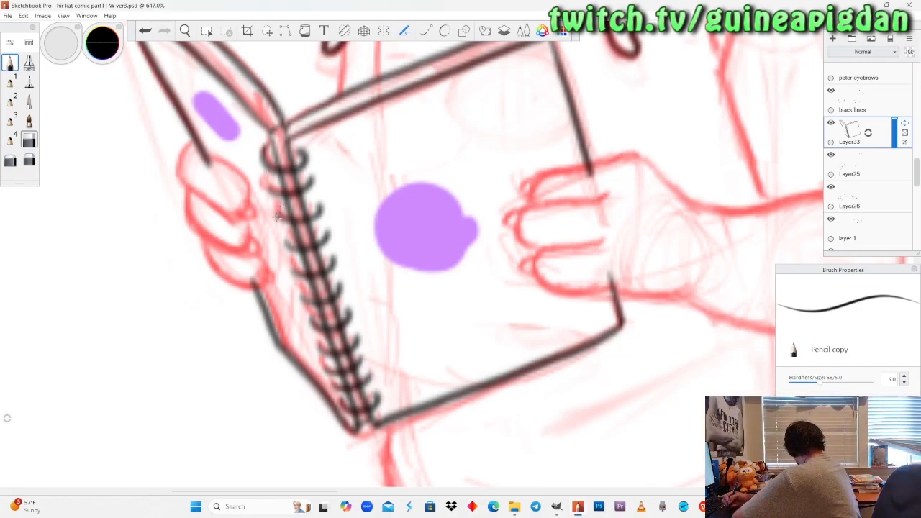
Check the inked notebook against the red sketch by hiding and reshowing Layer33 and Layer25.
key(space)
drag(223, 193, 248, 201)
drag(276, 283, 318, 344)
drag(283, 232, 274, 176)
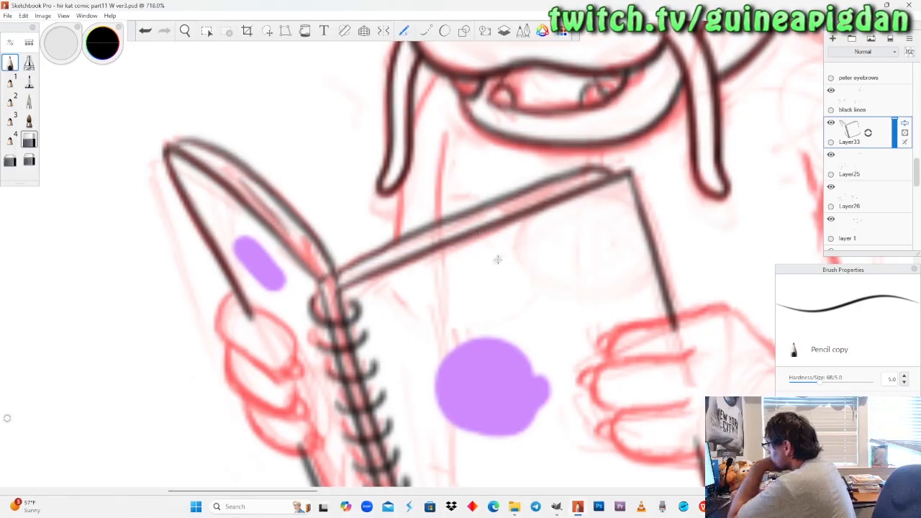
click(831, 123)
click(831, 123)
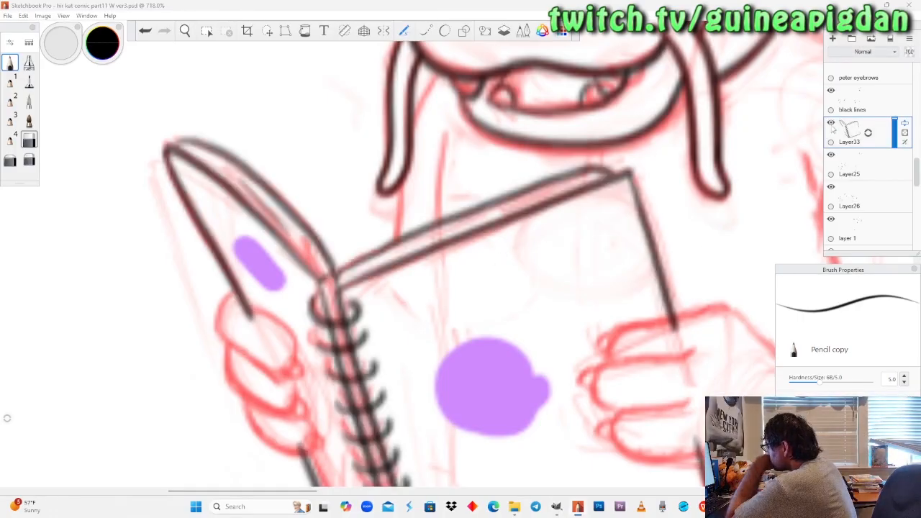
click(831, 156)
click(831, 156)
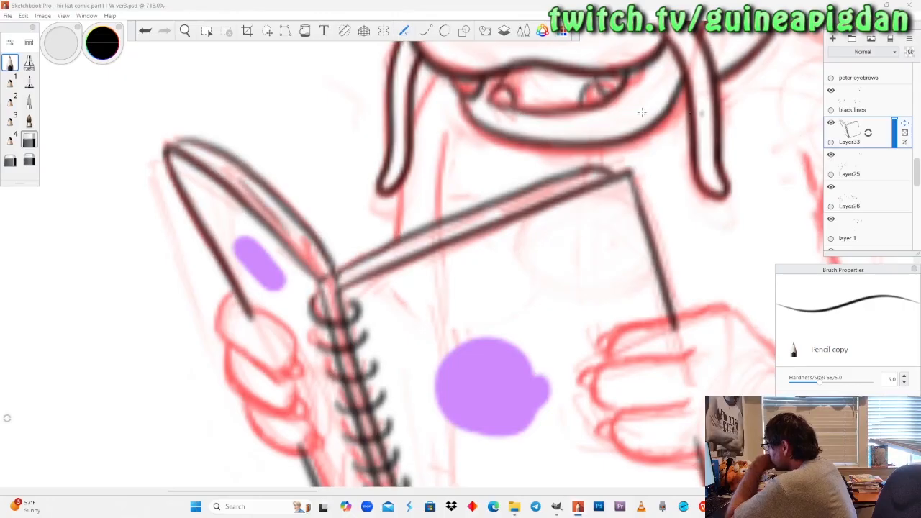
Examine the notebook area with Layer25 and Layer26 hidden and reshown to identify which layer holds the dragon's linework.
click(185, 30)
drag(439, 192, 367, 217)
drag(427, 287, 346, 268)
drag(498, 305, 496, 307)
click(831, 157)
click(831, 157)
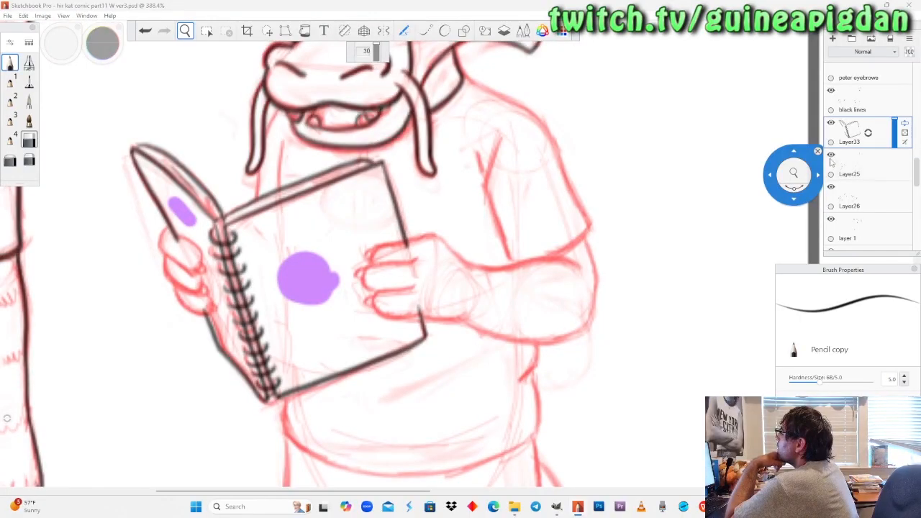
click(831, 156)
click(831, 157)
click(831, 187)
click(831, 187)
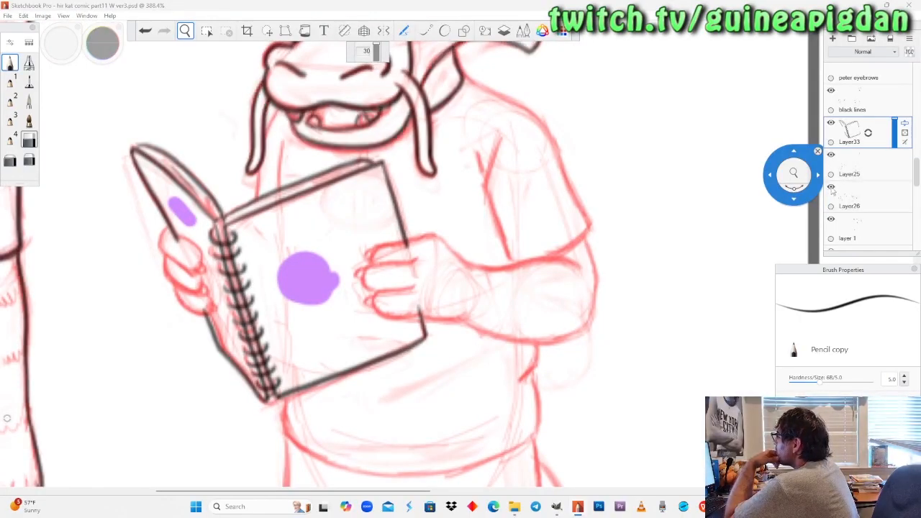
On Layer26, ink the inner neck line from below the mouth to the notebook in black and erase its overrun at the notebook edge.
click(857, 196)
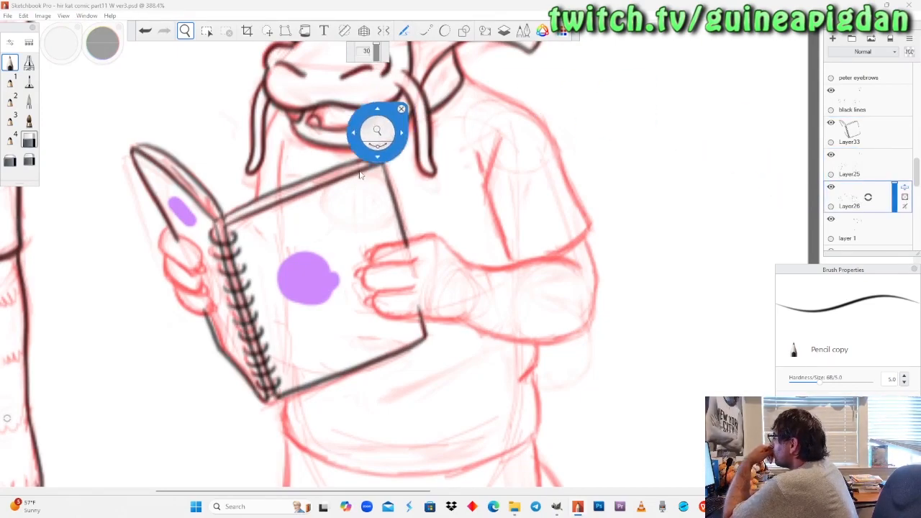
drag(354, 148, 411, 265)
drag(334, 257, 352, 300)
mouse_move(362, 200)
mouse_down()
mouse_move(350, 220)
mouse_move(358, 211)
mouse_up()
click(14, 61)
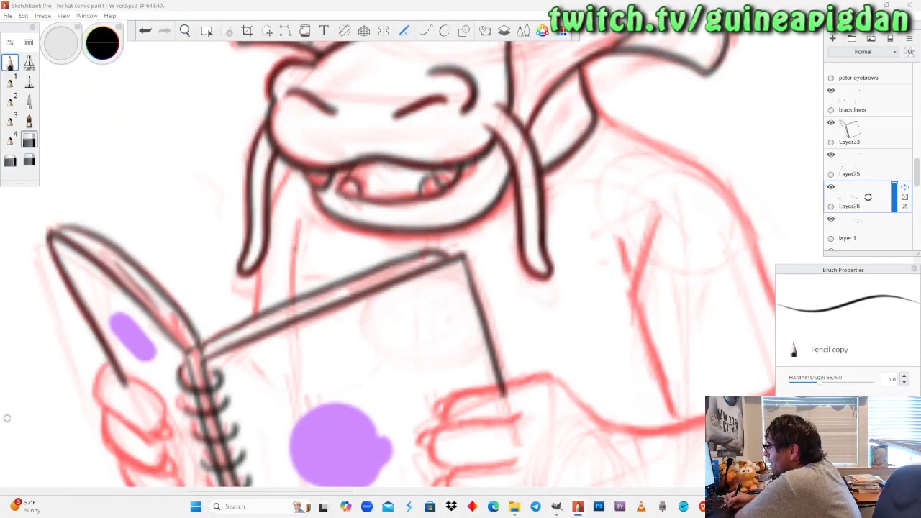
drag(299, 223, 293, 310)
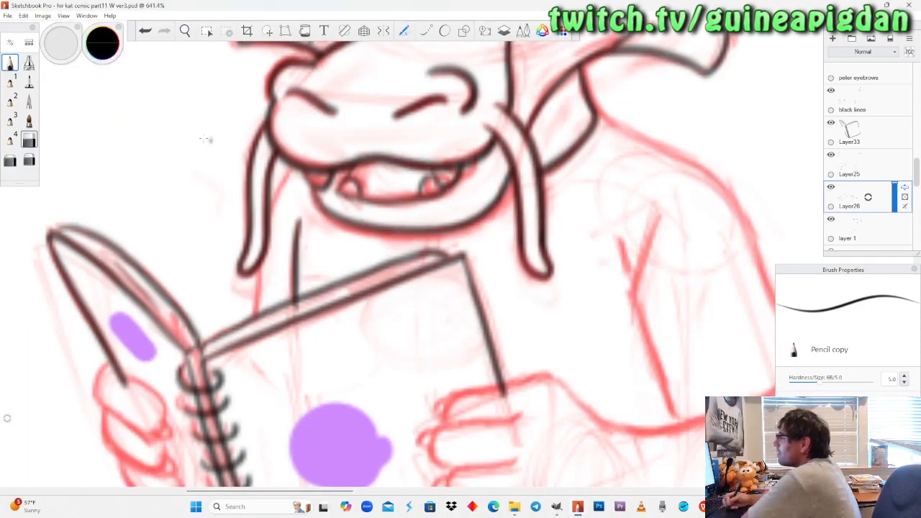
key(ctrl+z)
drag(297, 221, 289, 309)
key(ctrl+z)
drag(299, 220, 290, 316)
key(ctrl+z)
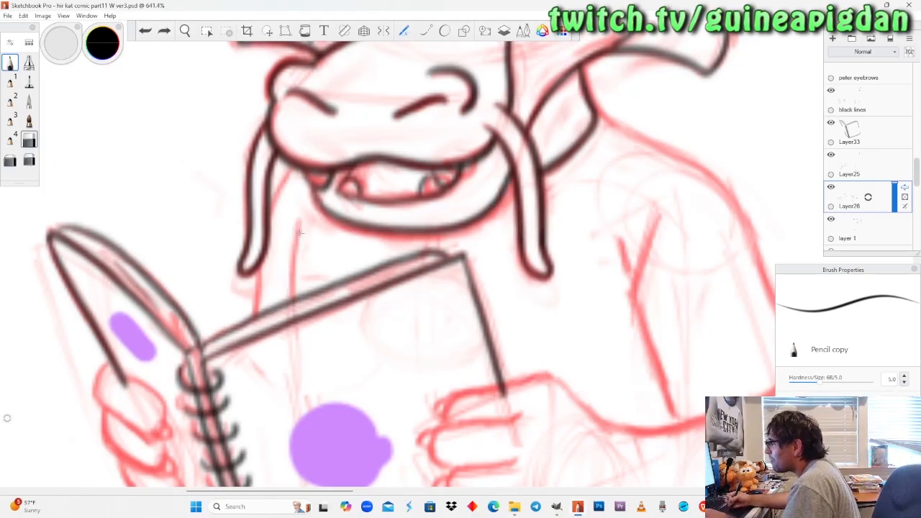
drag(298, 220, 292, 315)
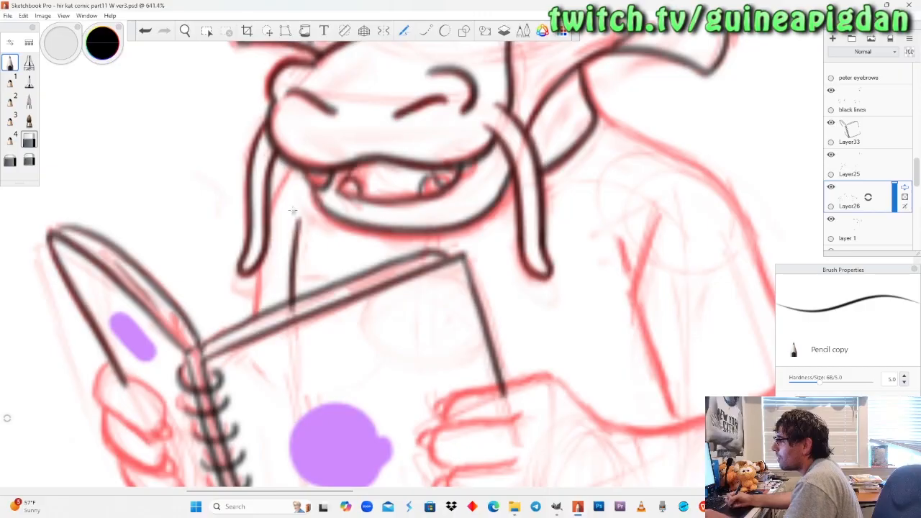
click(29, 141)
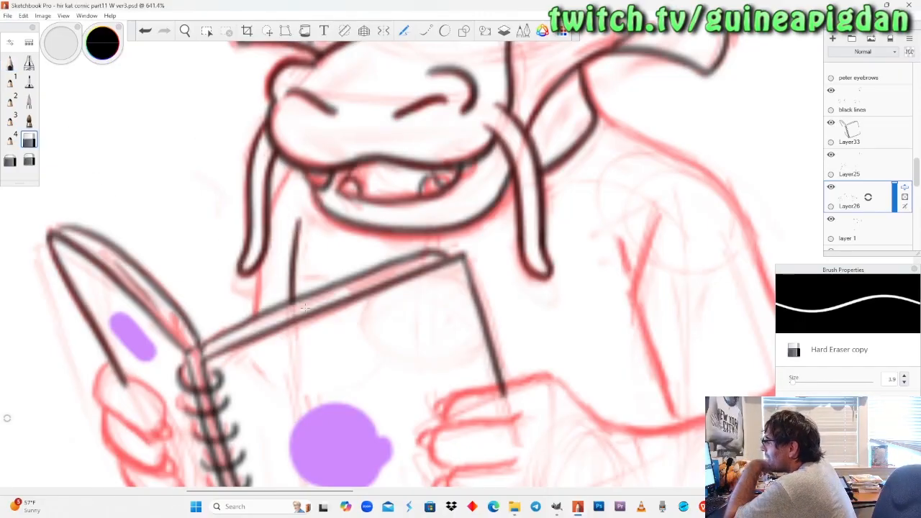
drag(292, 318, 289, 304)
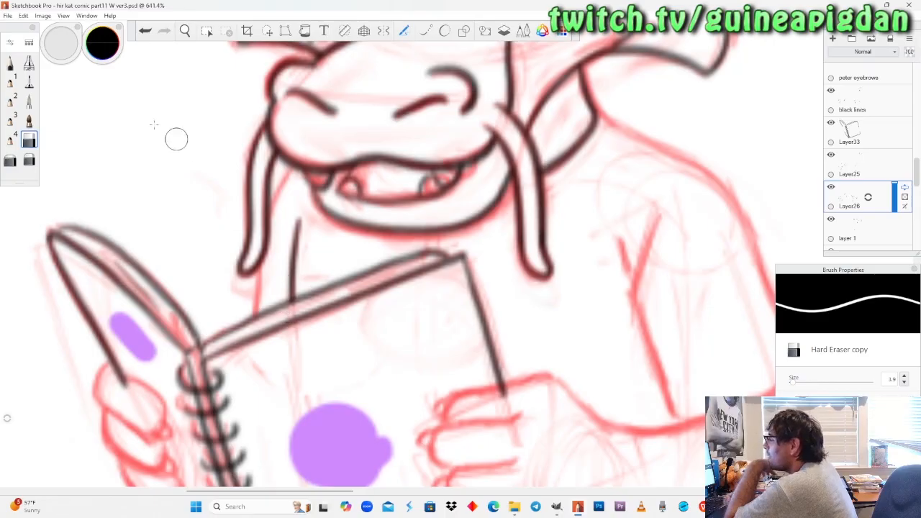
Ink the outer neck line from the jaw, behind the whisker, down to the notebook and erase the part overlapping the pages.
click(10, 63)
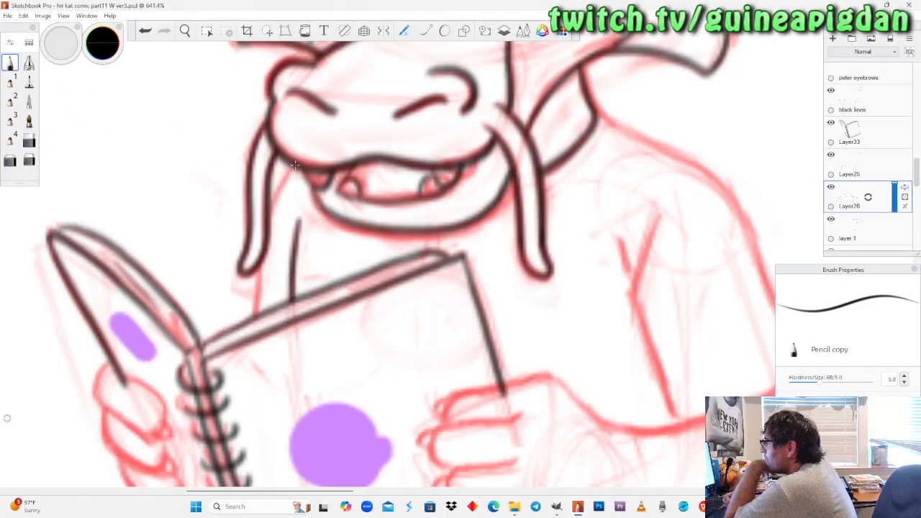
drag(288, 166, 260, 230)
key(ctrl+z)
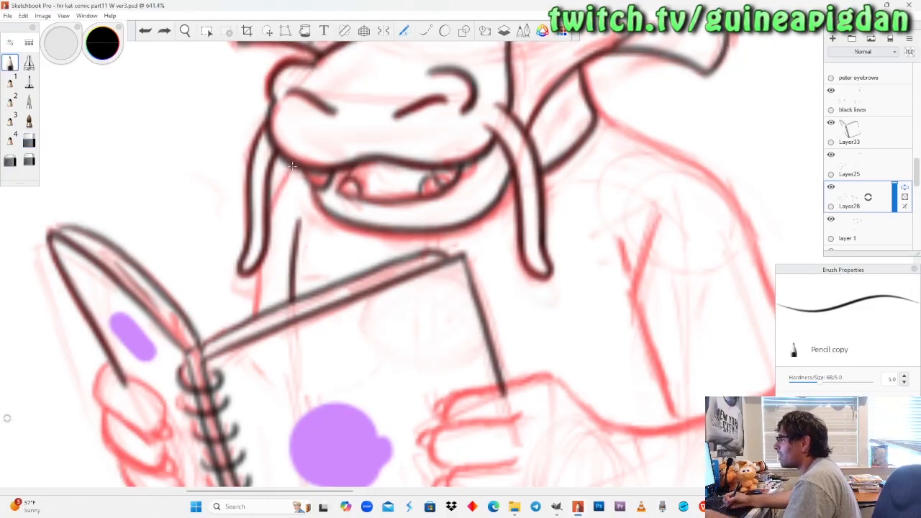
drag(295, 163, 251, 318)
key(ctrl+z)
drag(257, 262, 250, 321)
drag(258, 271, 252, 324)
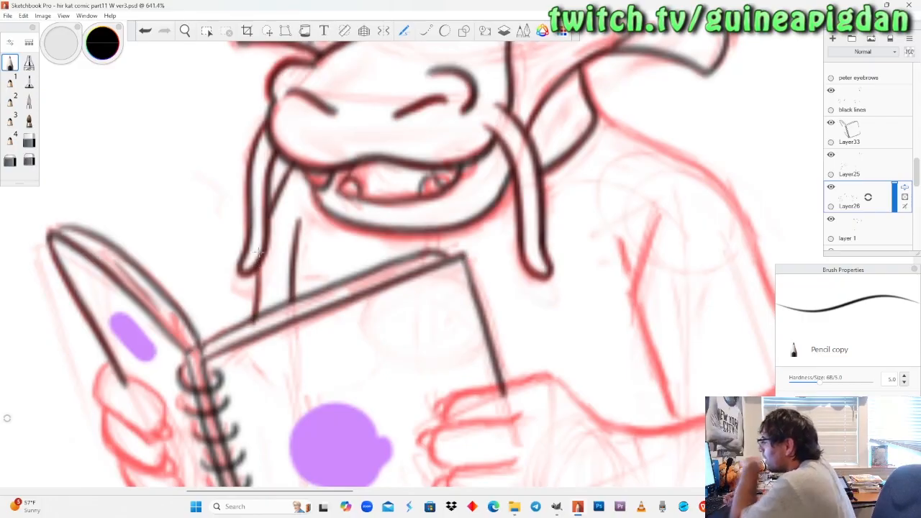
key(ctrl+z)
drag(261, 246, 252, 329)
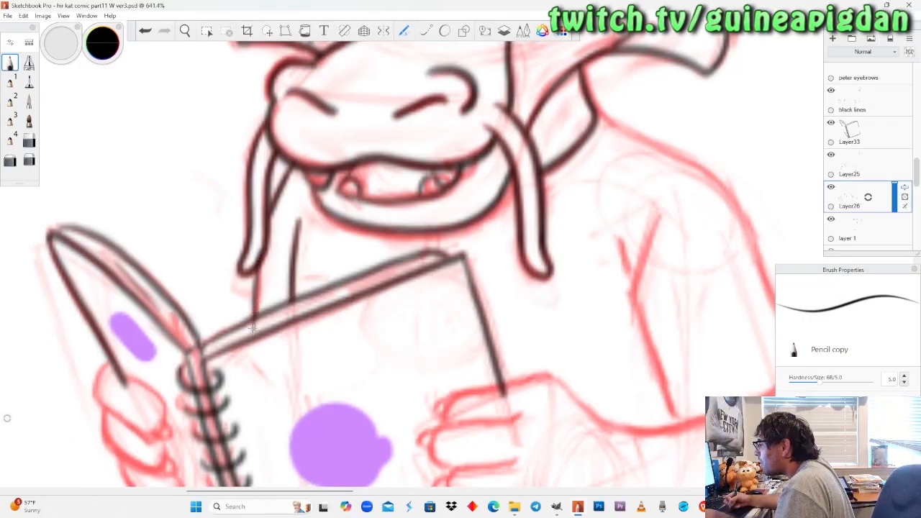
key(ctrl+z)
drag(262, 248, 251, 328)
key(ctrl+z)
drag(261, 249, 252, 340)
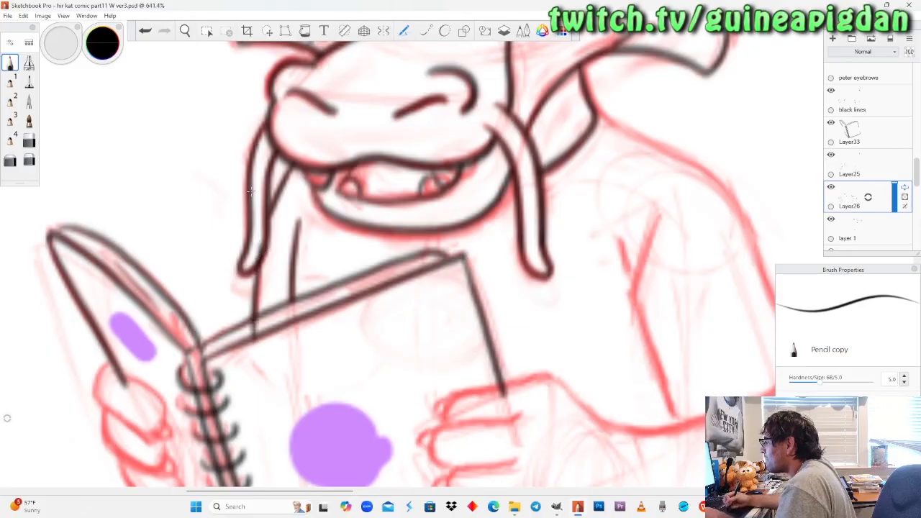
click(29, 141)
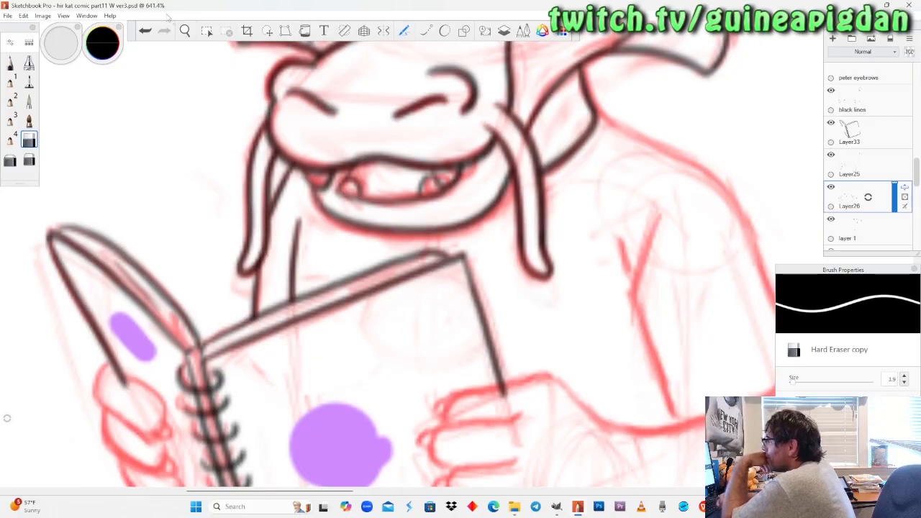
Lower the opacity of Layer33, check Layer25 and Layer26 by toggling their visibility, and make Layer26 the active layer.
click(185, 31)
drag(240, 244, 264, 310)
drag(353, 268, 331, 237)
drag(326, 302, 287, 265)
drag(347, 272, 353, 279)
drag(181, 251, 323, 238)
click(862, 130)
drag(894, 128, 895, 142)
click(859, 174)
click(831, 156)
click(831, 156)
click(852, 197)
click(831, 188)
click(831, 187)
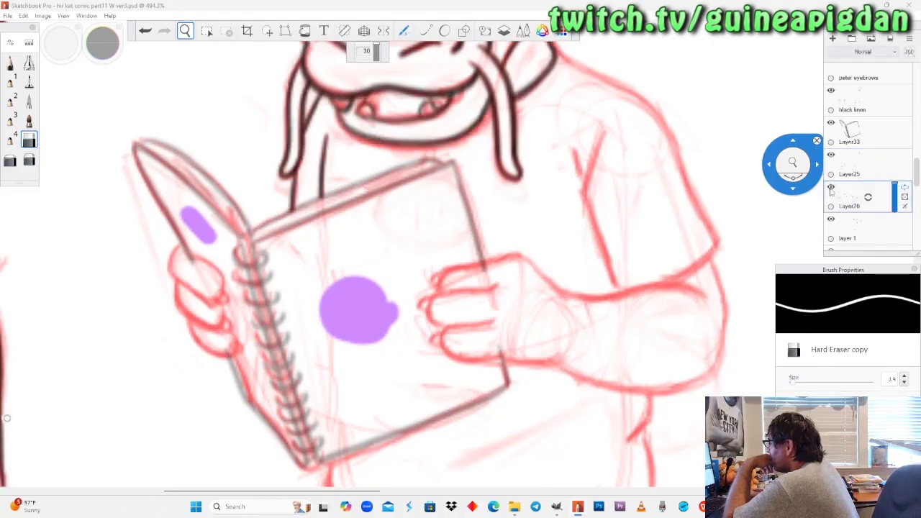
Ink the uppermost finger of the hand gripping the notebook's narrow cover, including the small round claw at its tip.
mouse_move(190, 267)
mouse_down()
mouse_move(225, 237)
mouse_move(231, 255)
mouse_move(226, 264)
mouse_move(224, 249)
mouse_move(220, 272)
mouse_move(220, 263)
mouse_up()
click(10, 63)
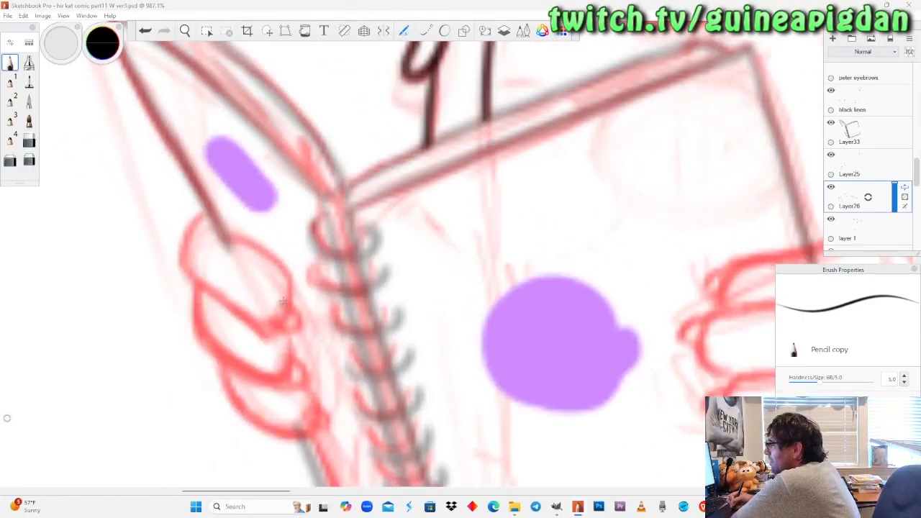
mouse_move(282, 301)
mouse_down()
mouse_move(267, 324)
mouse_move(303, 330)
mouse_move(283, 307)
mouse_up()
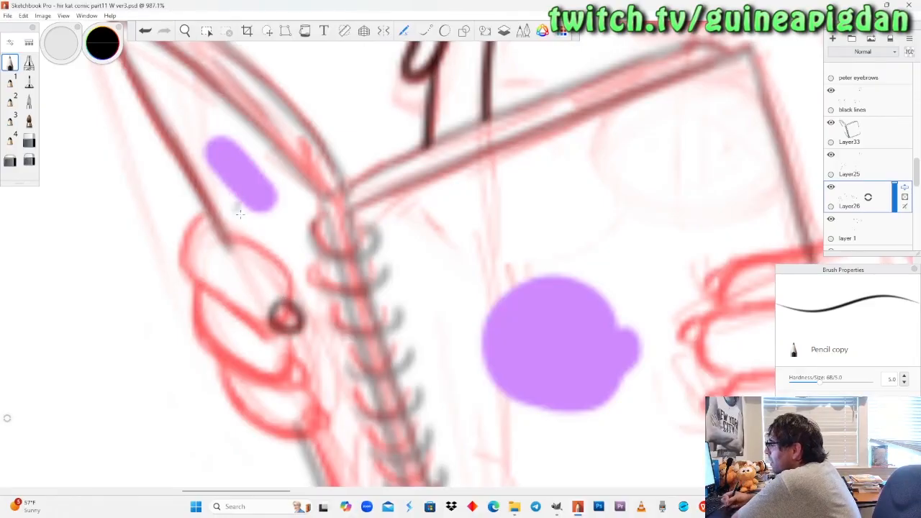
mouse_move(211, 238)
mouse_down()
mouse_move(272, 254)
mouse_move(290, 285)
mouse_move(288, 307)
mouse_move(276, 304)
mouse_move(262, 335)
mouse_move(276, 330)
mouse_move(246, 329)
mouse_move(196, 285)
mouse_move(194, 232)
mouse_move(221, 233)
mouse_up()
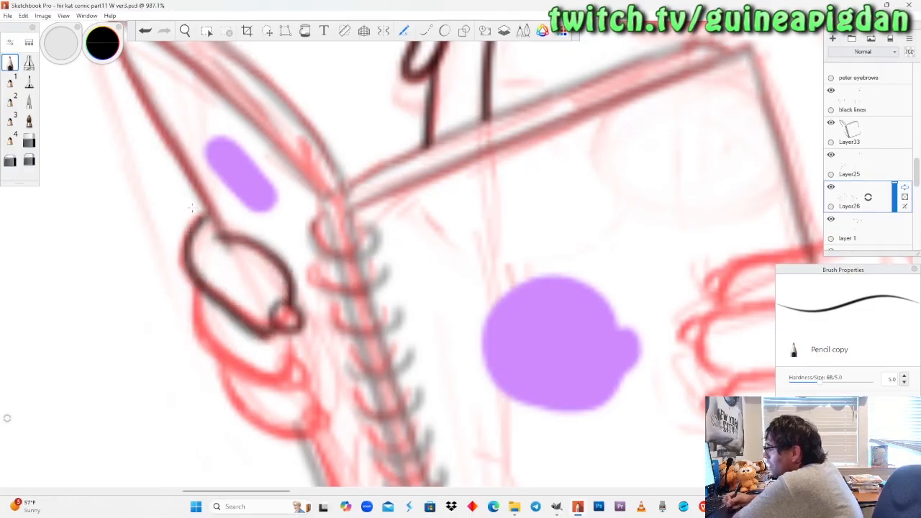
key(ctrl+z)
mouse_move(276, 330)
mouse_down()
mouse_move(236, 315)
mouse_move(189, 269)
mouse_move(186, 223)
mouse_move(207, 208)
mouse_up()
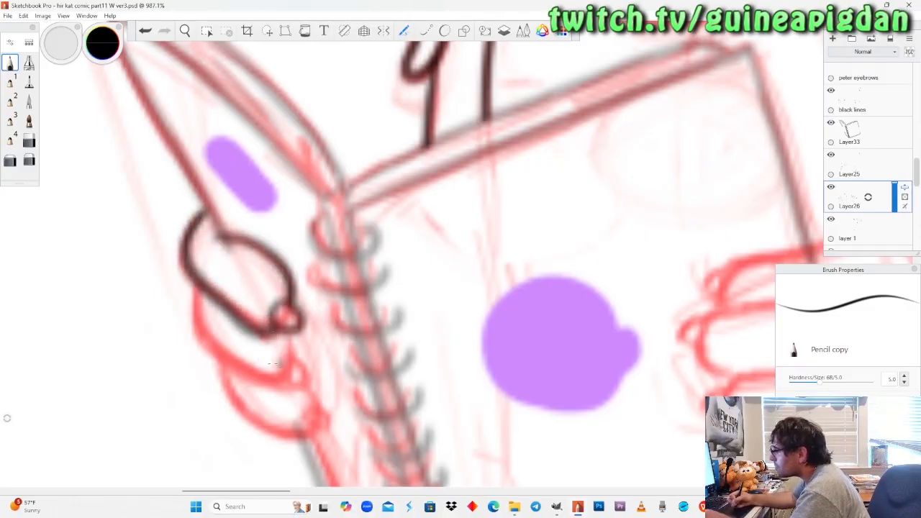
Ink the middle finger with its claw and the lowest finger's claw, and soften the middle finger's linework with a smaller Soft Eraser.
mouse_move(201, 287)
mouse_down()
mouse_move(203, 349)
mouse_move(289, 389)
mouse_move(291, 366)
mouse_up()
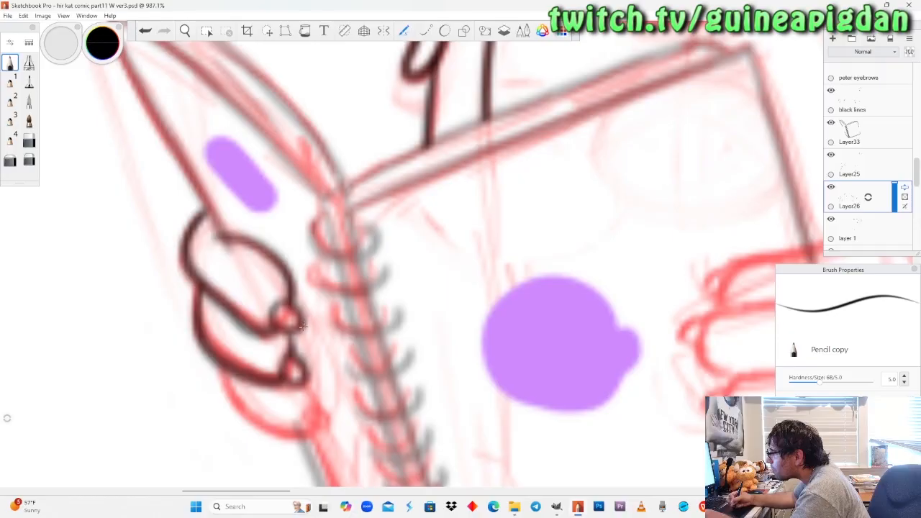
mouse_move(314, 405)
mouse_down()
mouse_move(311, 429)
mouse_move(332, 407)
mouse_move(312, 404)
mouse_move(331, 428)
mouse_move(314, 435)
mouse_up()
key(ctrl+z)
drag(303, 384, 315, 405)
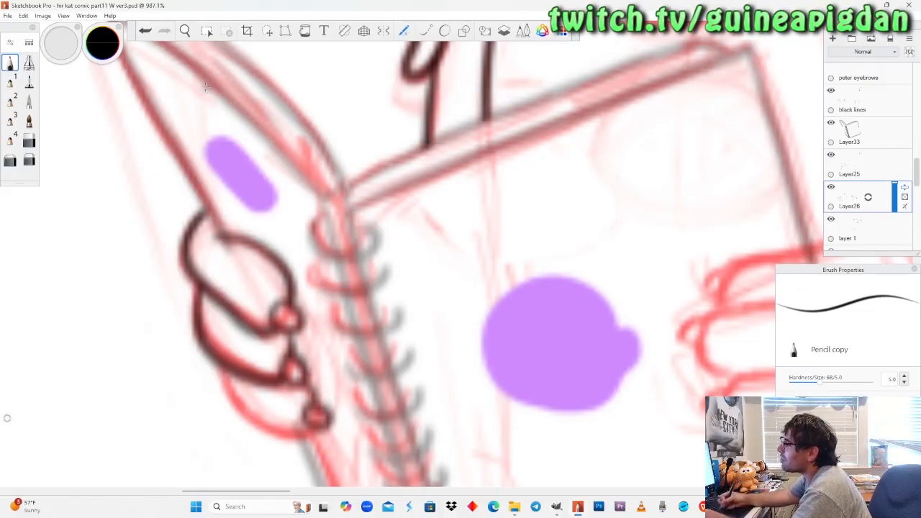
click(28, 159)
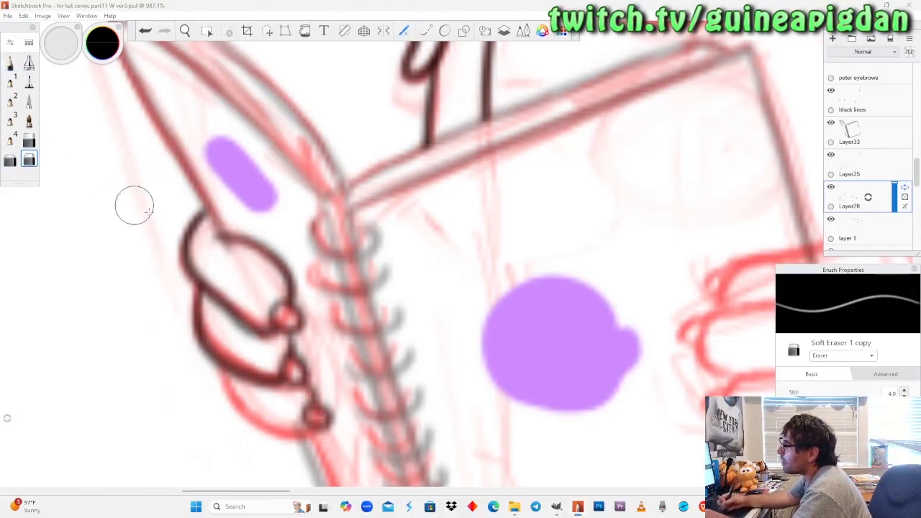
key(bracketleft)
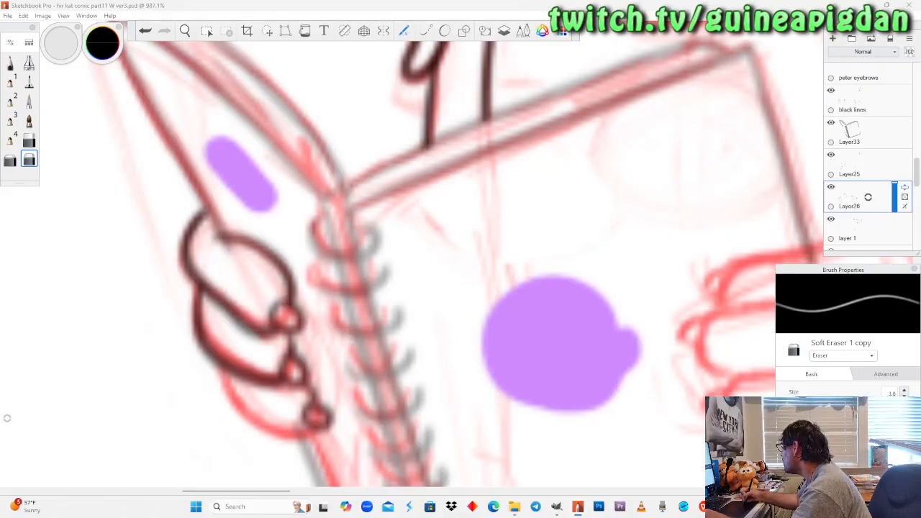
drag(246, 331, 272, 351)
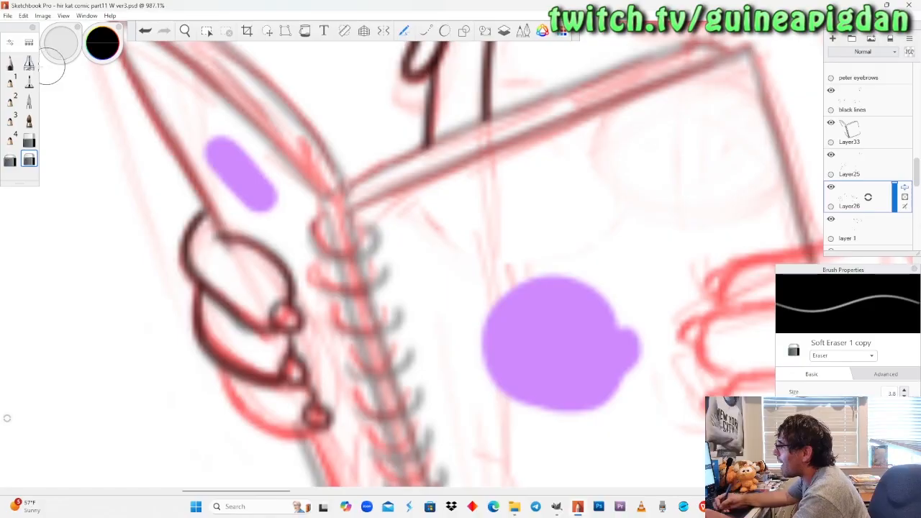
Ink the curved underside of the lowest finger from the middle finger to its claw with the Pencil copy brush.
click(10, 65)
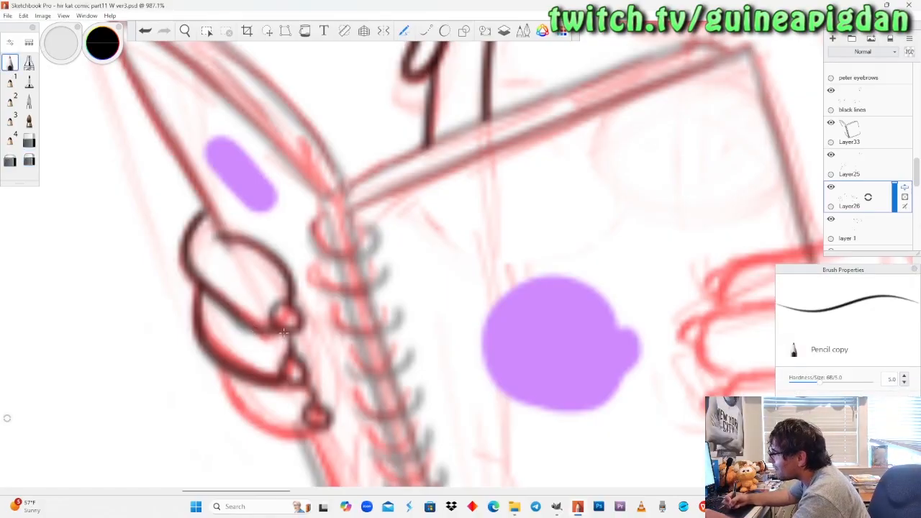
mouse_move(223, 365)
mouse_down()
mouse_move(230, 397)
mouse_move(266, 424)
mouse_move(311, 426)
mouse_up()
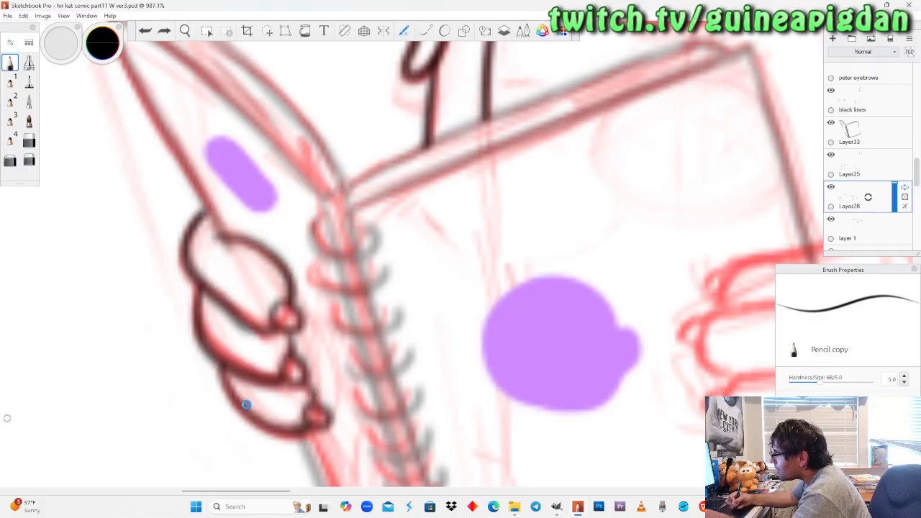
key(ctrl+z)
mouse_move(222, 363)
mouse_down()
mouse_move(230, 389)
mouse_move(282, 433)
mouse_move(306, 434)
mouse_up()
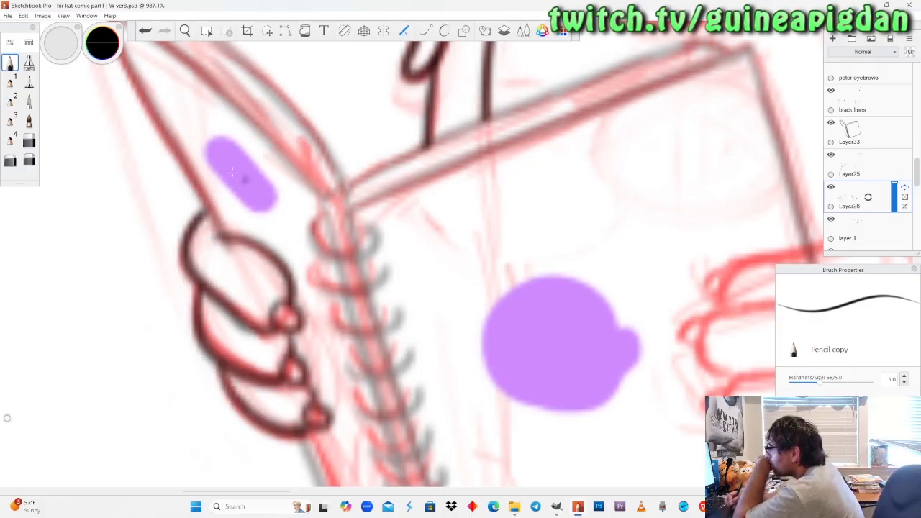
Restore Layer33 to 100% opacity and compare the inked fingers with the notebook by hiding and reshowing Layer26.
key(space)
drag(240, 255, 202, 216)
drag(332, 369, 319, 318)
mouse_move(303, 306)
mouse_down()
mouse_move(290, 294)
mouse_move(307, 312)
mouse_up()
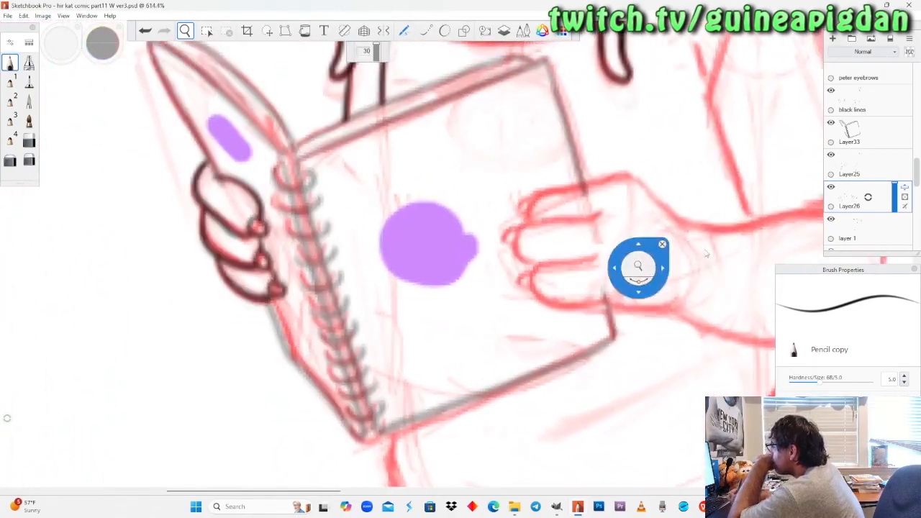
click(831, 187)
click(831, 187)
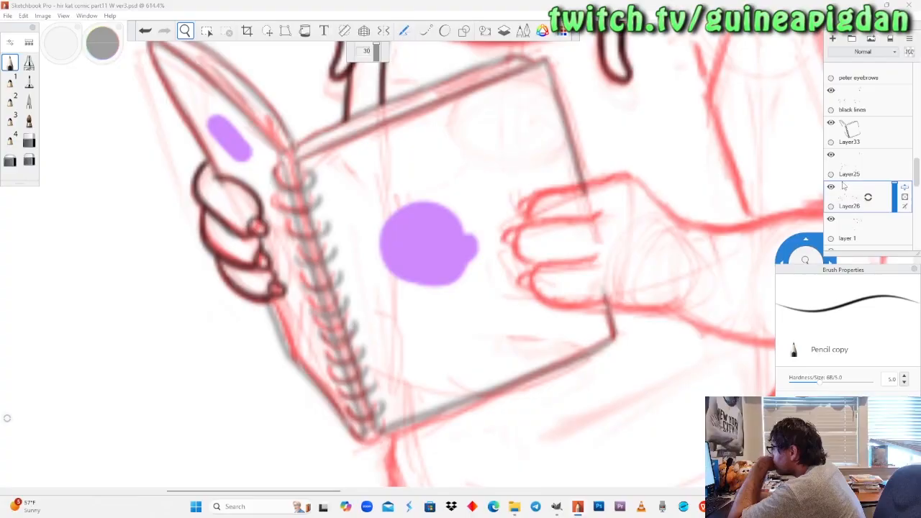
click(863, 165)
click(875, 134)
drag(894, 134, 900, 94)
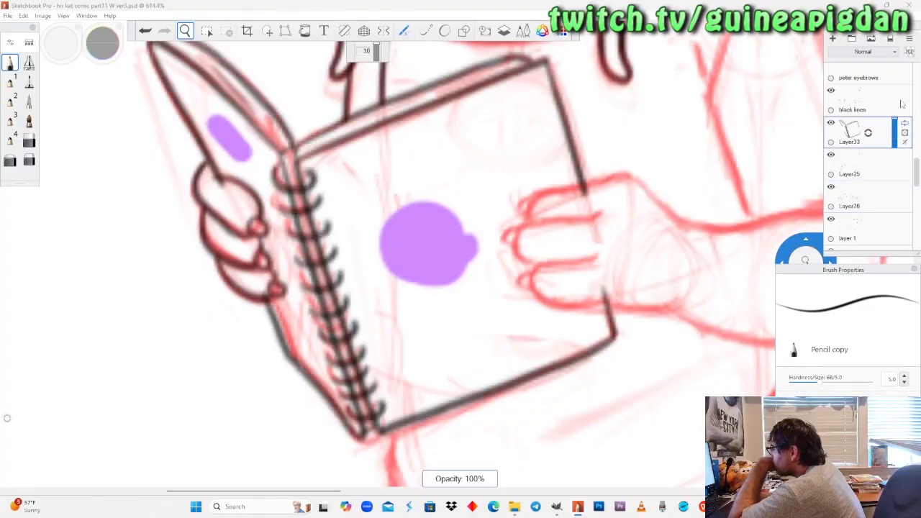
click(871, 197)
click(831, 187)
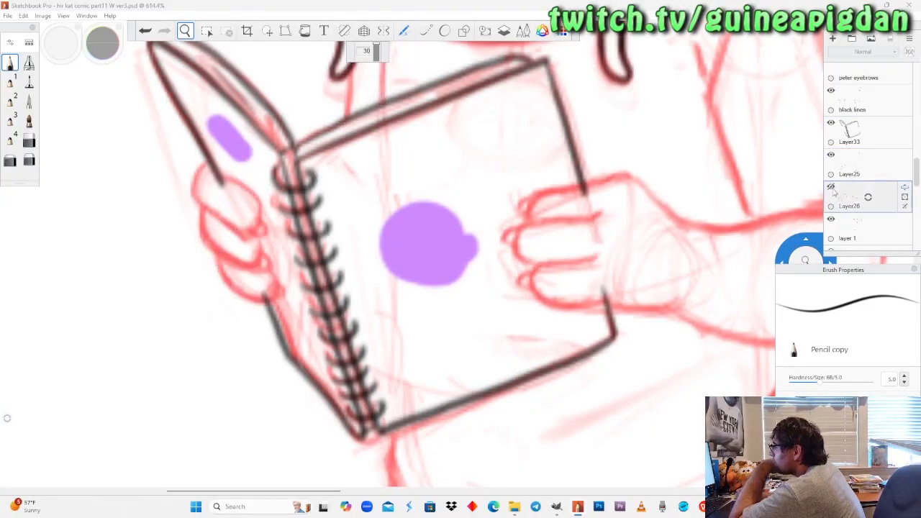
click(831, 187)
On Layer33, erase the end of the notebook's cover edge where it overlaps the uppermost finger.
click(866, 135)
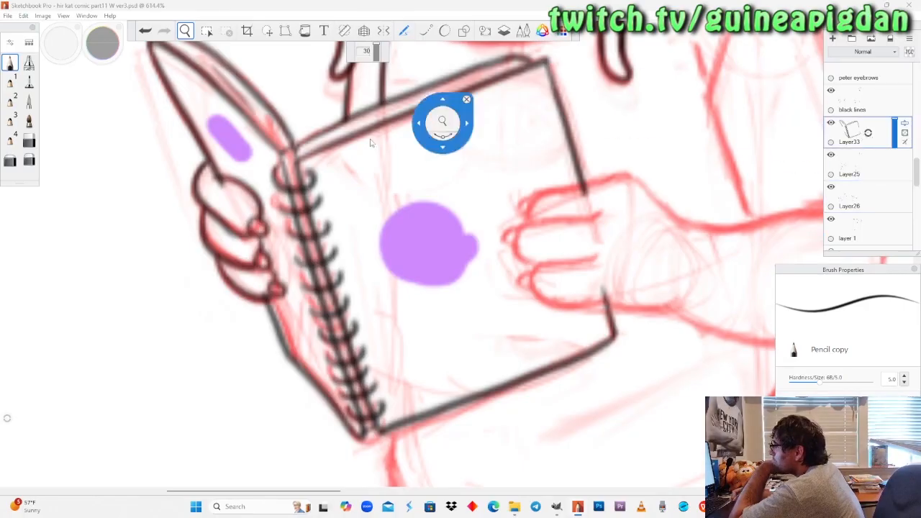
scroll(220, 192, up, 1)
key(e)
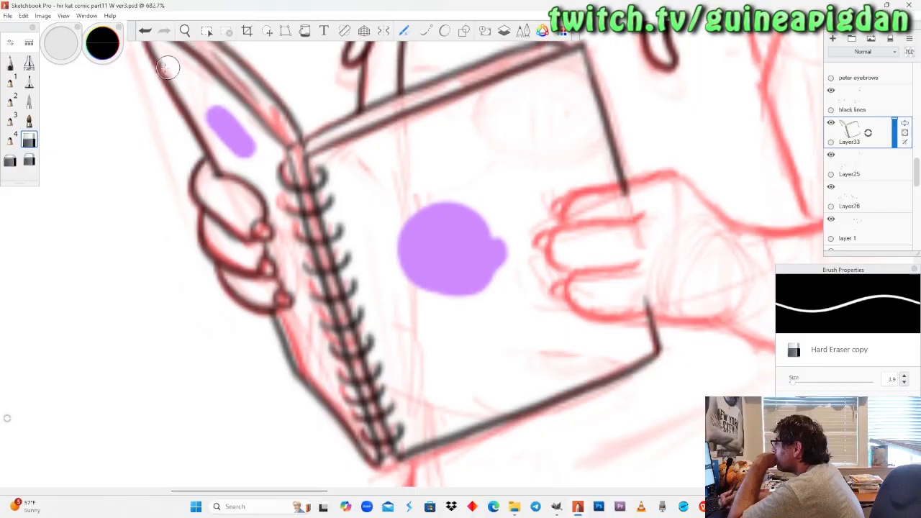
click(185, 31)
drag(240, 193, 347, 202)
drag(386, 265, 381, 319)
mouse_move(355, 266)
mouse_down()
mouse_move(377, 253)
mouse_move(343, 263)
mouse_move(348, 280)
mouse_up()
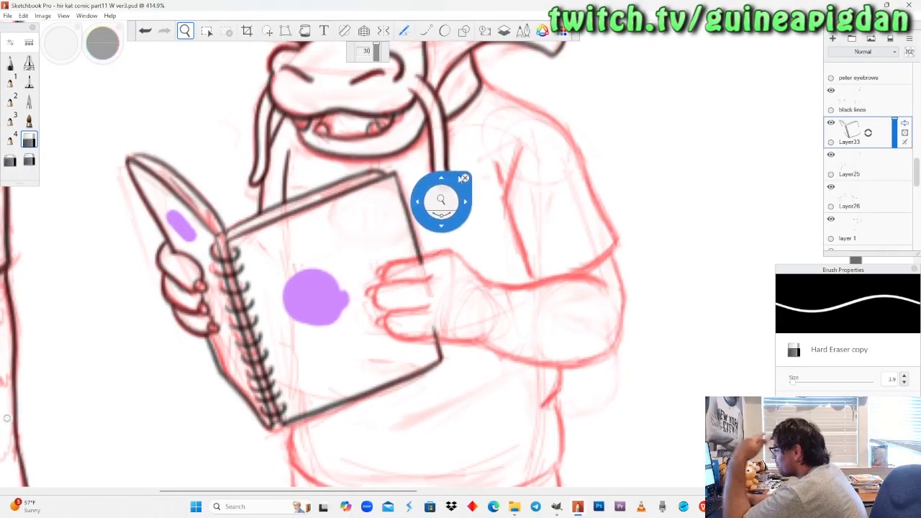
Fade the notebook's Layer33 by lowering its opacity, then make Layer26 active and check its linework by hiding and reshowing it.
drag(442, 305, 448, 303)
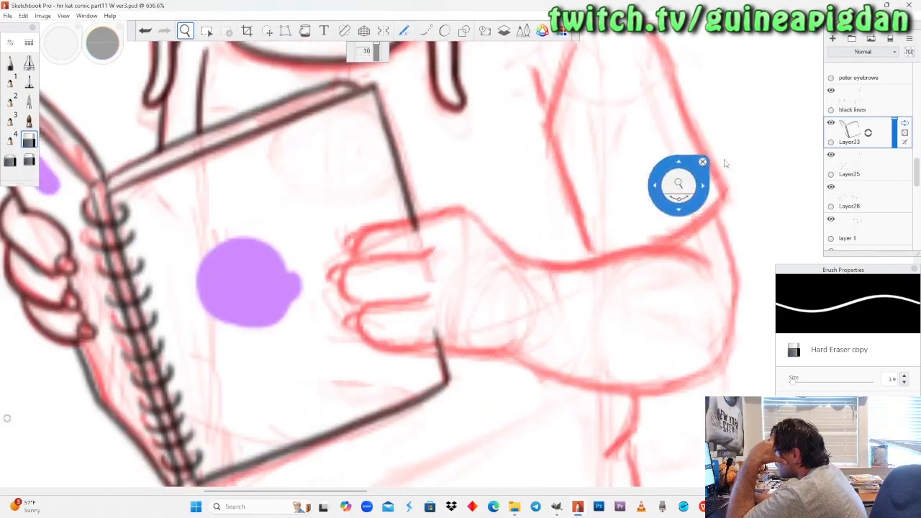
click(848, 160)
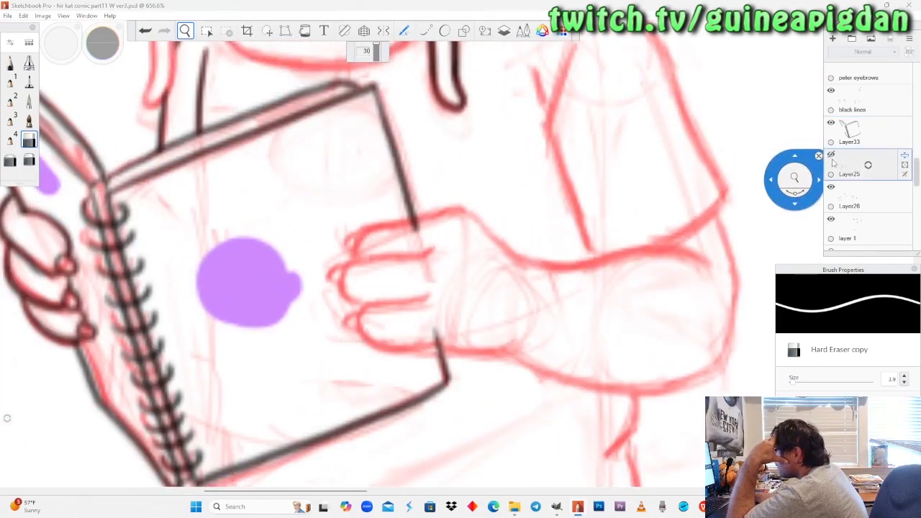
click(831, 187)
click(832, 188)
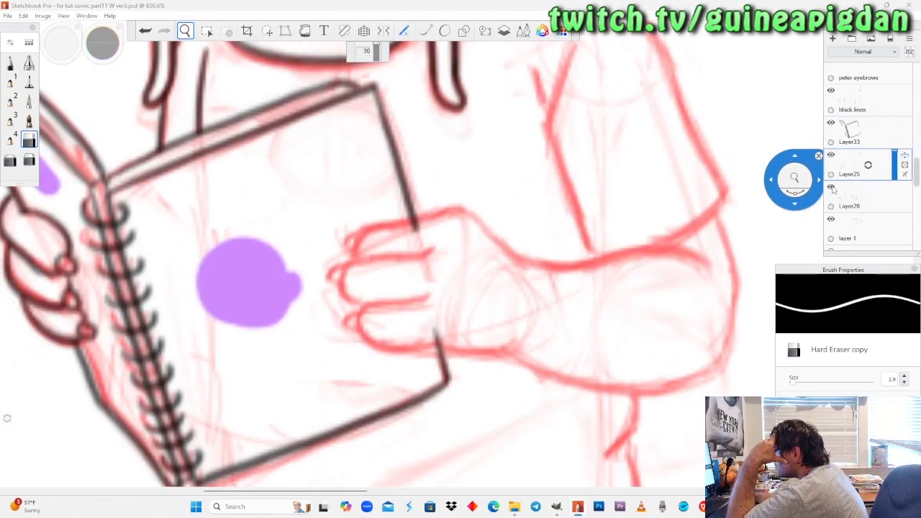
click(856, 199)
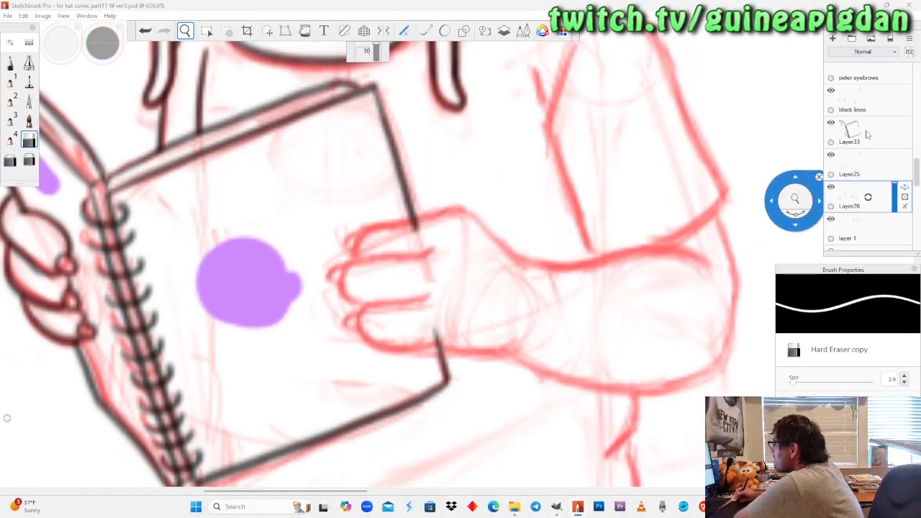
click(894, 134)
drag(893, 135, 895, 138)
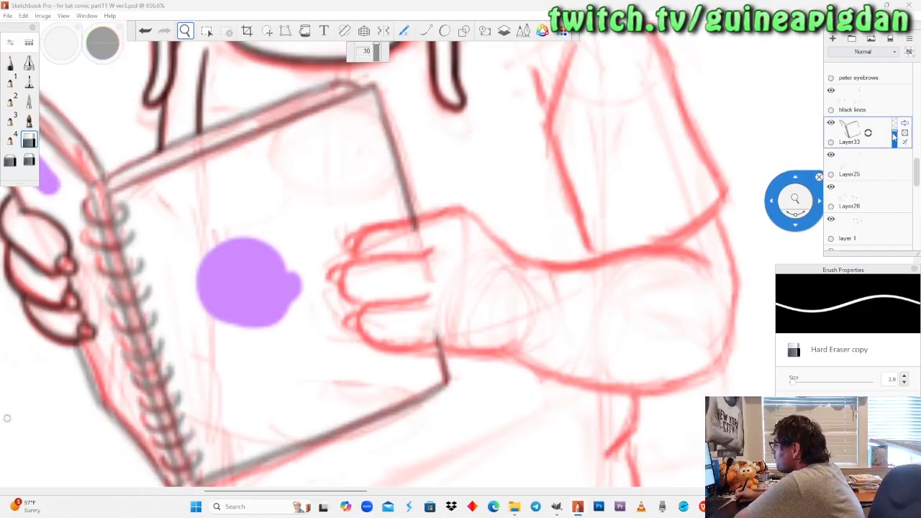
click(860, 207)
click(831, 188)
click(831, 188)
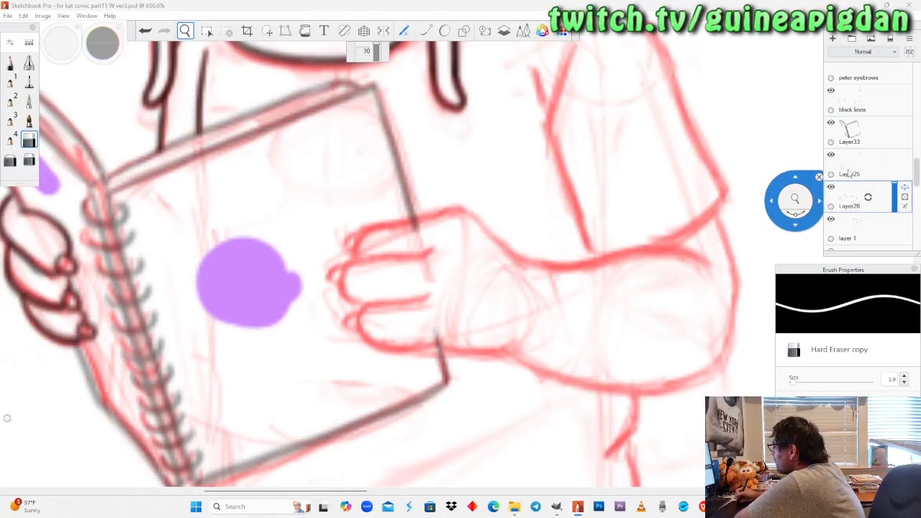
drag(415, 273, 548, 283)
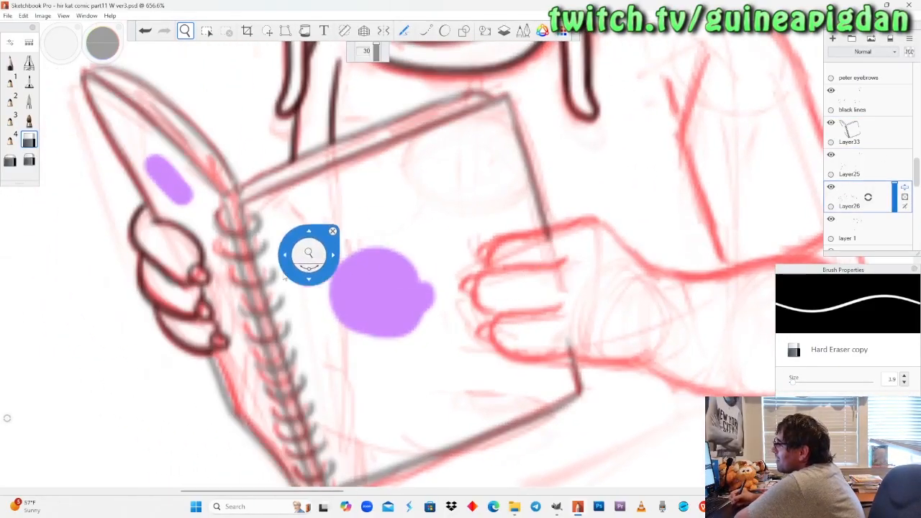
drag(868, 176, 838, 167)
drag(870, 205, 845, 185)
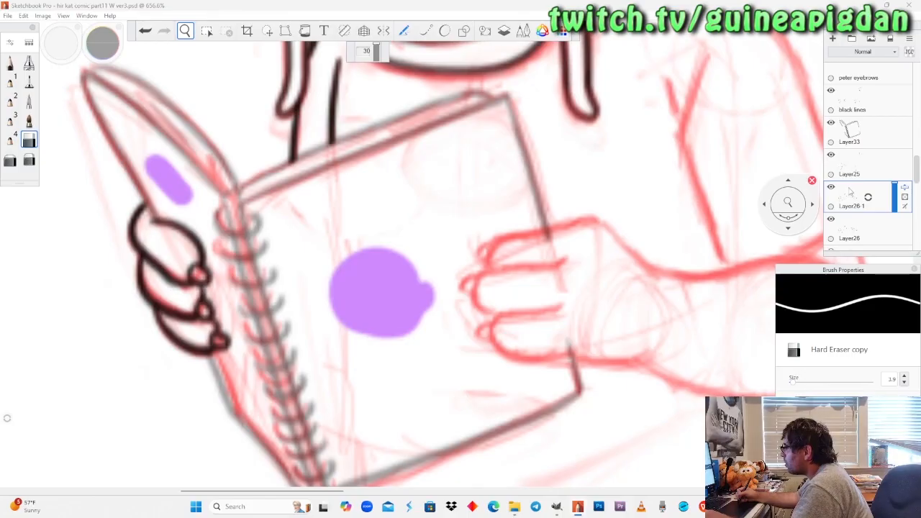
key(ctrl+z)
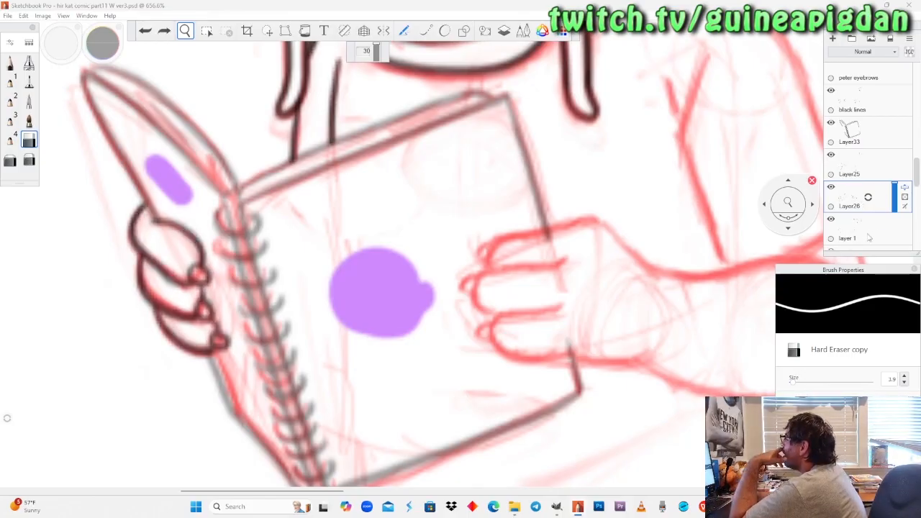
Hide and reshow Layer26 to check what it holds, and examine the sketched hand and forearm beside the notebook.
click(832, 220)
click(832, 188)
click(832, 188)
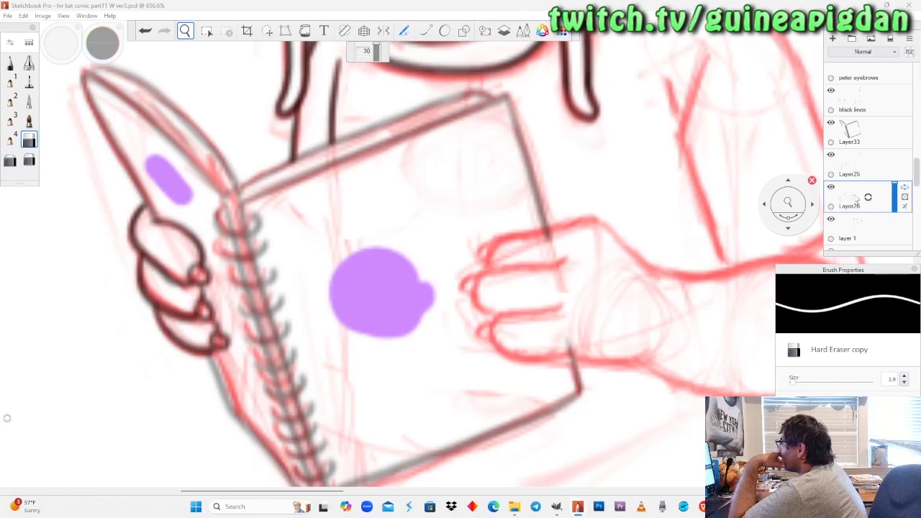
drag(568, 271, 603, 261)
drag(713, 323, 487, 313)
drag(479, 347, 507, 321)
drag(397, 245, 396, 244)
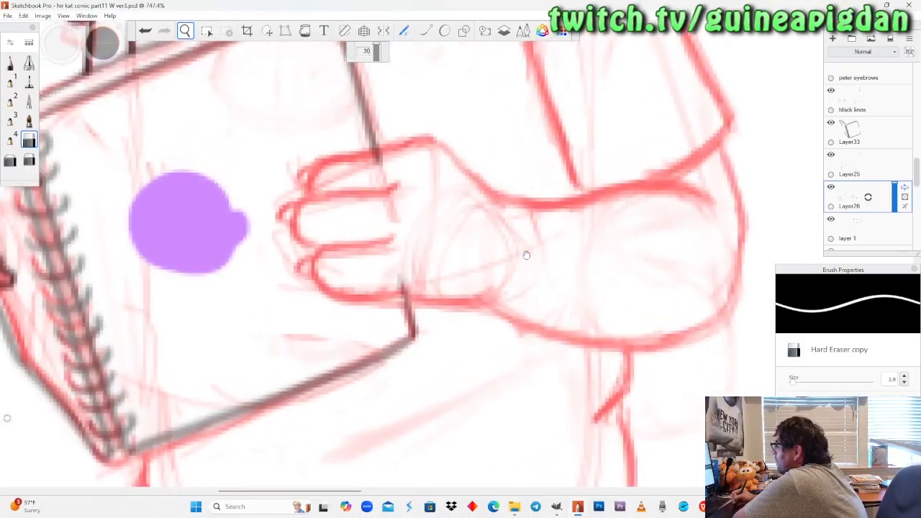
drag(526, 255, 413, 319)
drag(436, 251, 436, 252)
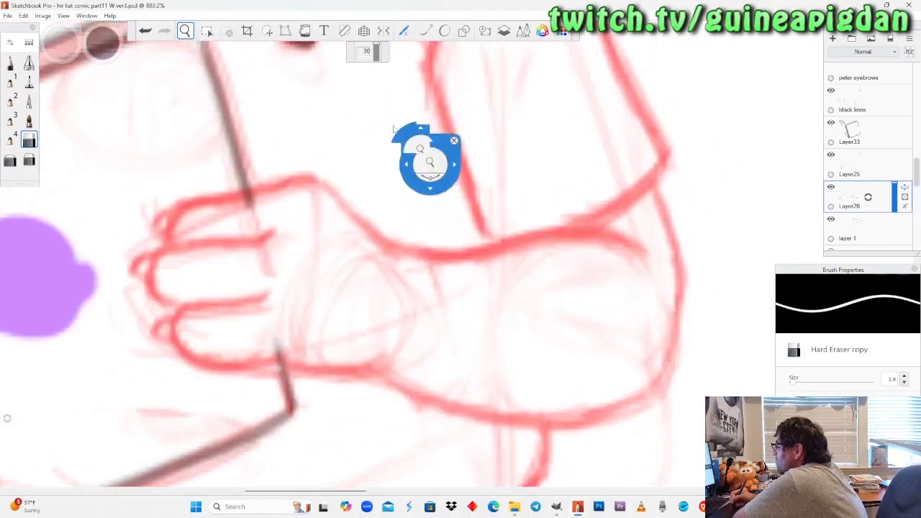
On Layer26, ink the lowest finger and the underside of the second hand up to the wrist with the Pencil copy brush.
click(10, 64)
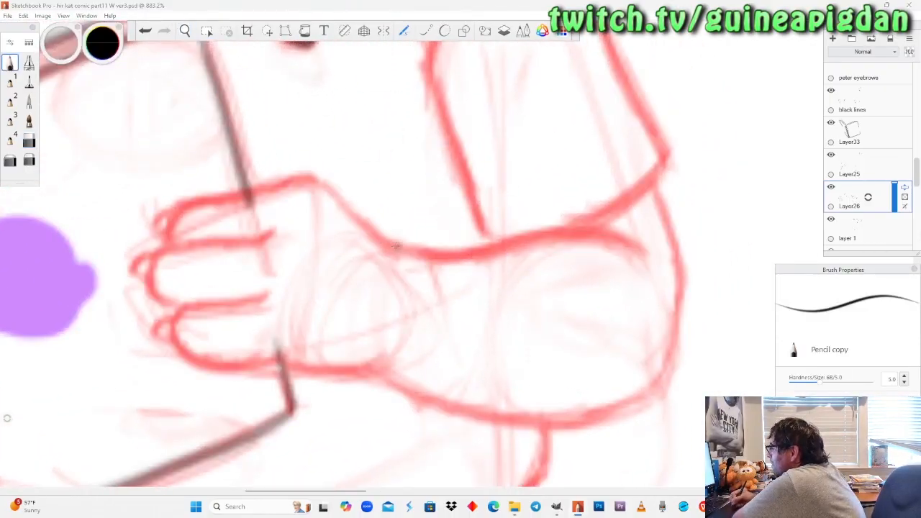
mouse_move(400, 249)
mouse_down()
mouse_move(335, 188)
mouse_move(294, 172)
mouse_up()
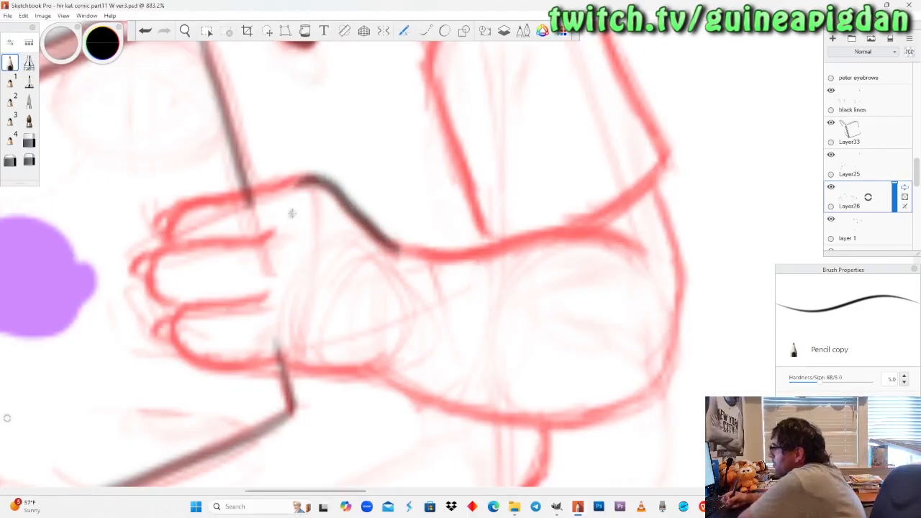
key(ctrl+z)
mouse_move(268, 295)
mouse_down()
mouse_move(186, 307)
mouse_move(173, 341)
mouse_move(192, 362)
mouse_move(227, 372)
mouse_move(280, 361)
mouse_move(283, 328)
mouse_up()
key(ctrl+z)
mouse_move(268, 294)
mouse_down()
mouse_move(194, 305)
mouse_move(180, 313)
mouse_move(175, 335)
mouse_move(191, 359)
mouse_move(218, 370)
mouse_move(279, 353)
mouse_up()
key(ctrl+z)
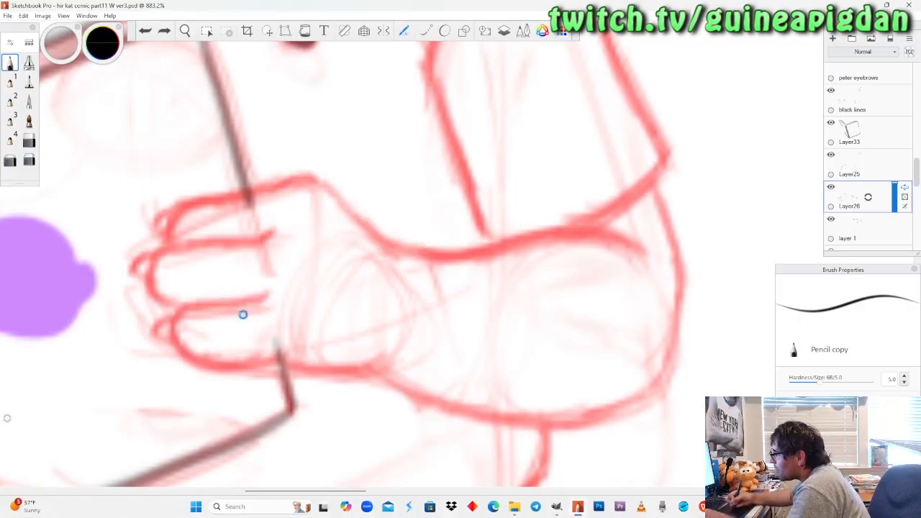
mouse_move(266, 297)
mouse_down()
mouse_move(197, 304)
mouse_move(183, 312)
mouse_move(181, 346)
mouse_move(211, 361)
mouse_move(281, 355)
mouse_move(322, 372)
mouse_move(375, 371)
mouse_up()
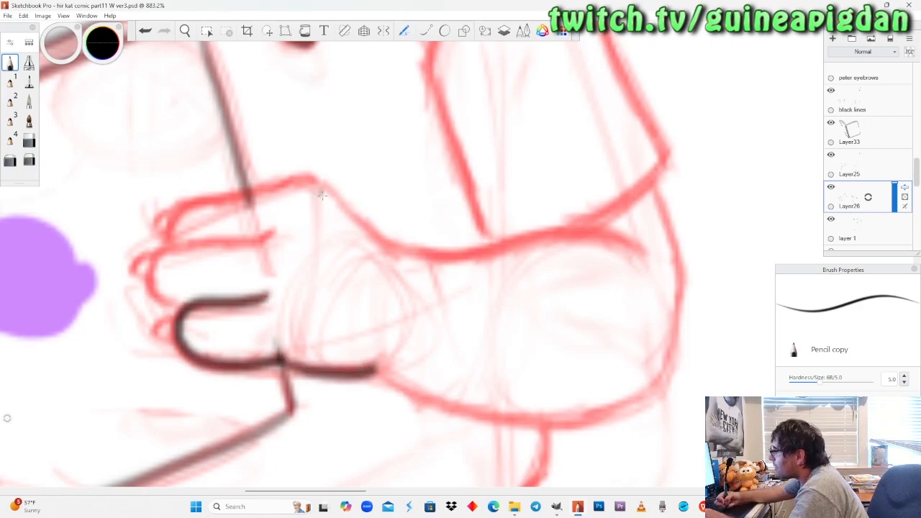
mouse_move(401, 254)
mouse_down()
mouse_move(327, 190)
mouse_move(294, 187)
mouse_up()
key(ctrl+z)
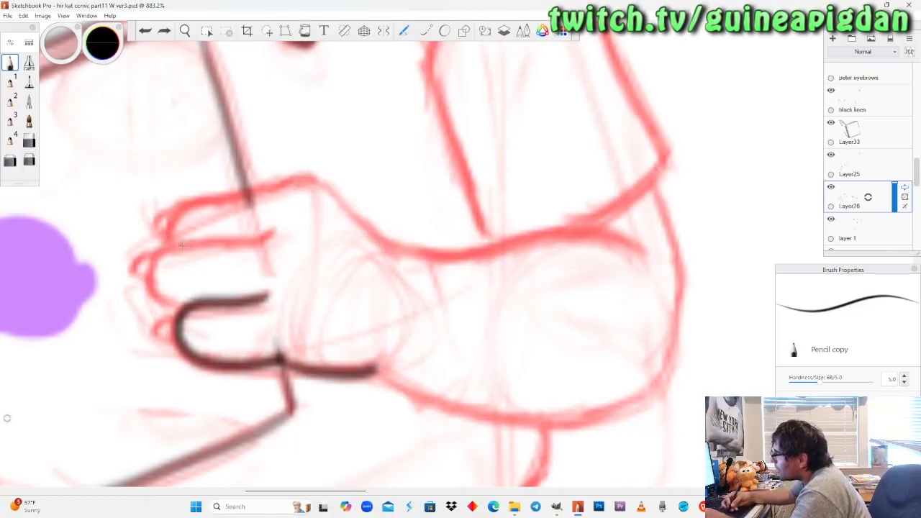
Ink the second hand's middle finger and add the claws on the middle and lowest fingers.
mouse_move(272, 232)
mouse_down()
mouse_move(172, 244)
mouse_move(148, 274)
mouse_up()
drag(167, 311, 202, 303)
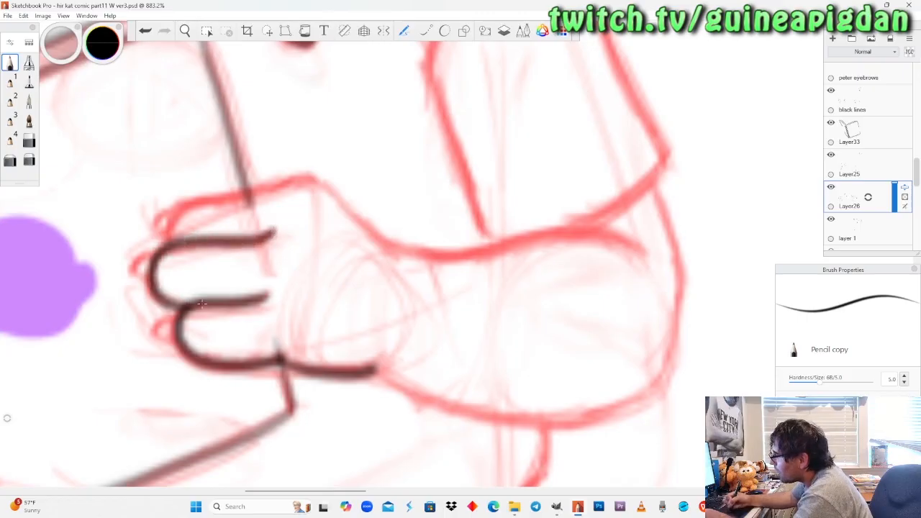
mouse_move(156, 255)
mouse_down()
mouse_move(152, 289)
mouse_move(179, 333)
mouse_move(178, 318)
mouse_move(185, 345)
mouse_up()
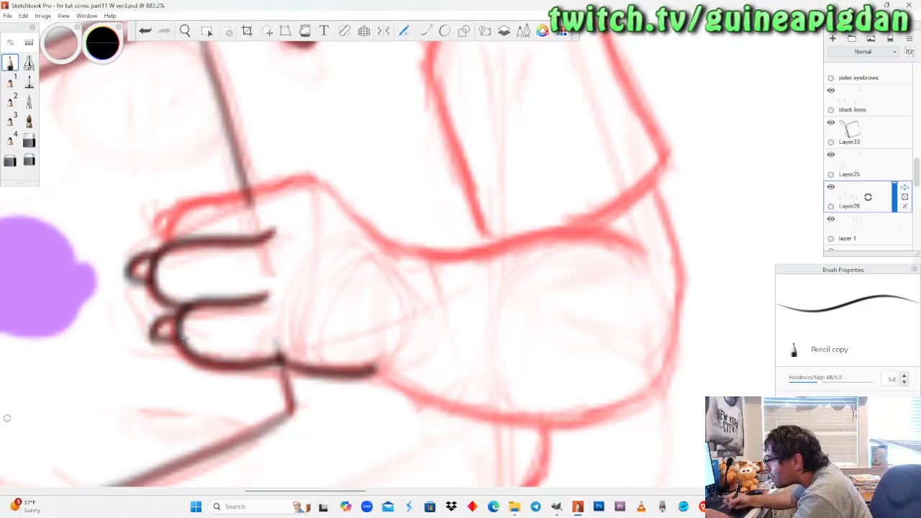
key(ctrl+z)
mouse_move(178, 315)
mouse_down()
mouse_move(153, 338)
mouse_move(186, 349)
mouse_up()
Ink the second hand's uppermost finger with its claw and the back of the hand down to the wrist.
mouse_move(413, 253)
mouse_down()
mouse_move(314, 181)
mouse_move(204, 203)
mouse_move(173, 239)
mouse_up()
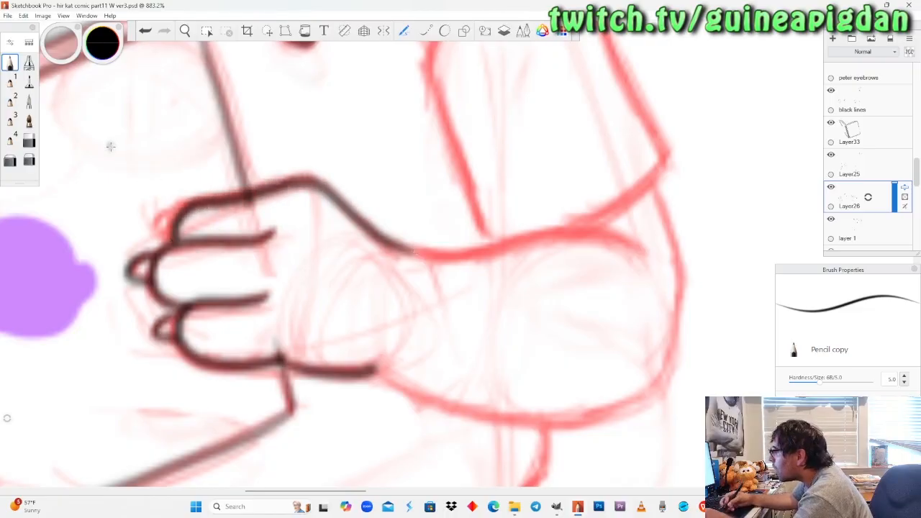
key(ctrl+z)
mouse_move(413, 253)
mouse_down()
mouse_move(320, 179)
mouse_move(294, 175)
mouse_move(189, 197)
mouse_move(158, 222)
mouse_move(174, 242)
mouse_up()
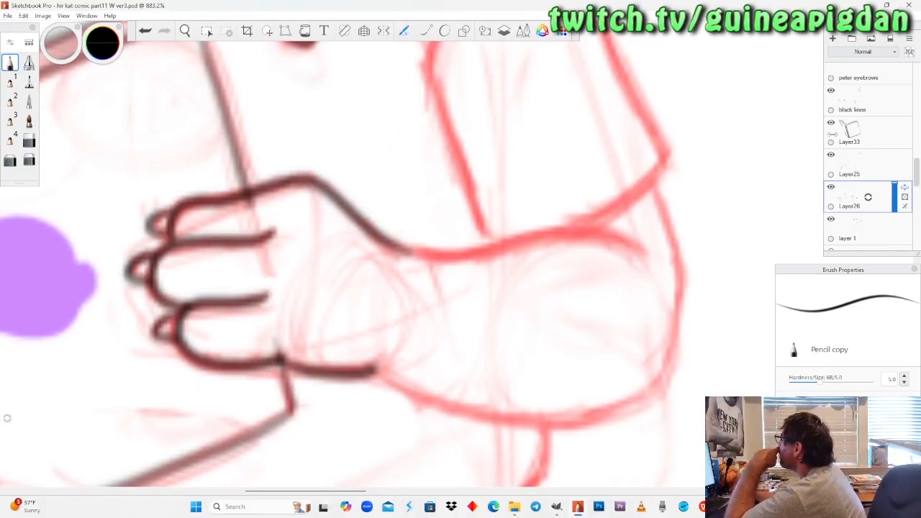
Restore Layer33 to 100% opacity and erase the notebook edge ends overlapping the second hand with the Hard Eraser copy.
click(869, 141)
click(28, 141)
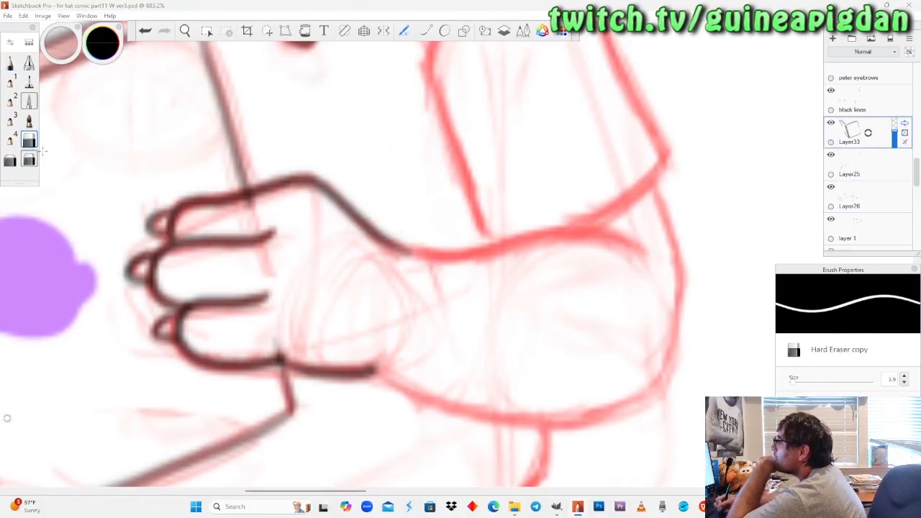
drag(897, 135, 901, 108)
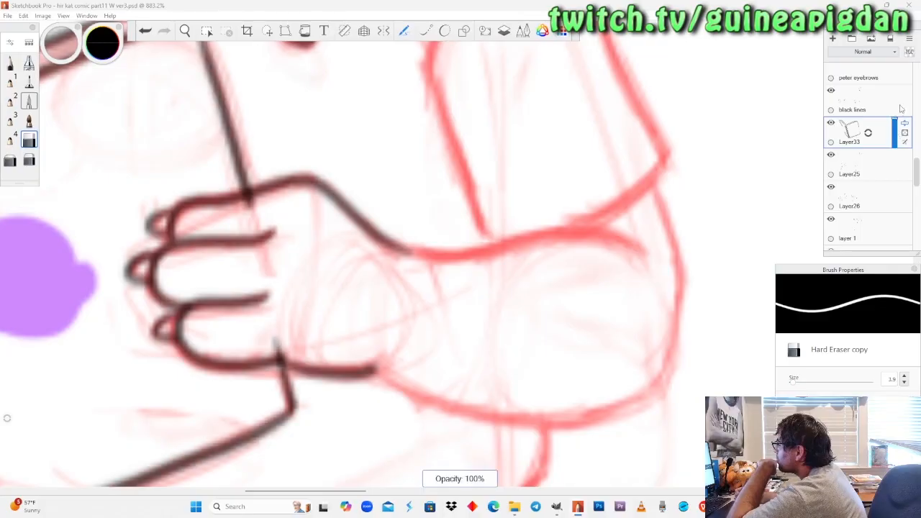
drag(250, 213, 261, 207)
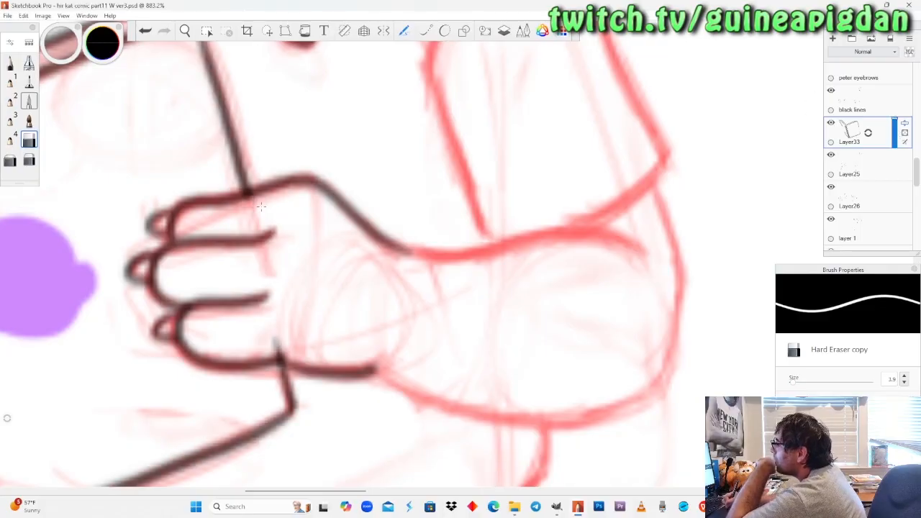
drag(276, 338, 298, 339)
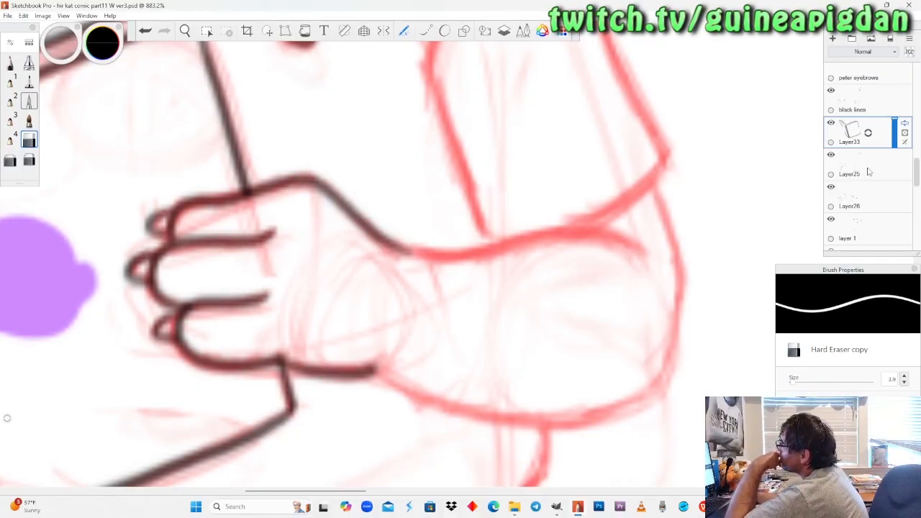
Compare Layer25 and Layer26 by toggling their visibility, make Layer26 active, and look over the inked hand and sketched forearm.
click(838, 165)
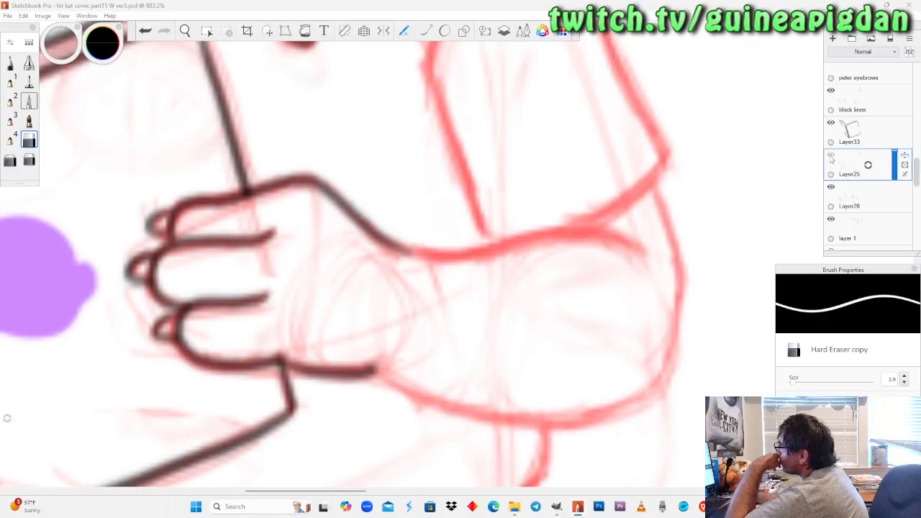
click(831, 156)
click(831, 187)
click(831, 186)
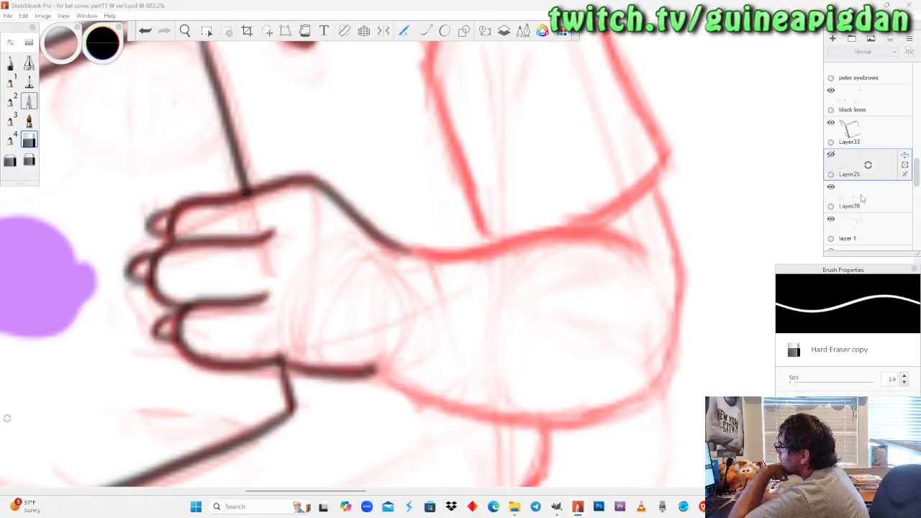
click(863, 199)
click(832, 155)
click(190, 38)
drag(240, 200, 282, 266)
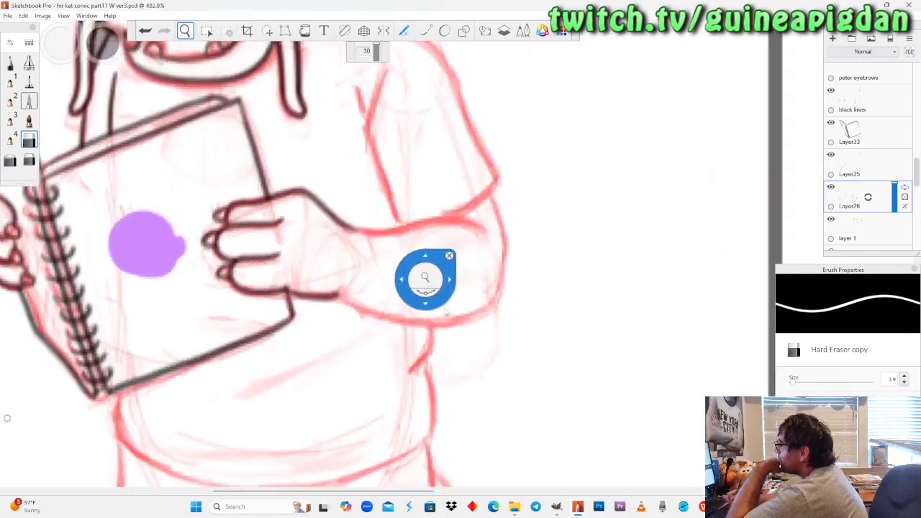
drag(445, 312, 420, 342)
drag(417, 269, 432, 254)
drag(432, 289, 436, 264)
drag(402, 291, 410, 311)
drag(454, 214, 455, 212)
Ink the forearm's upper contour from the wrist to beneath the sleeve with Pencil copy, and soften its wrist end with Soft Eraser 1 copy.
click(10, 63)
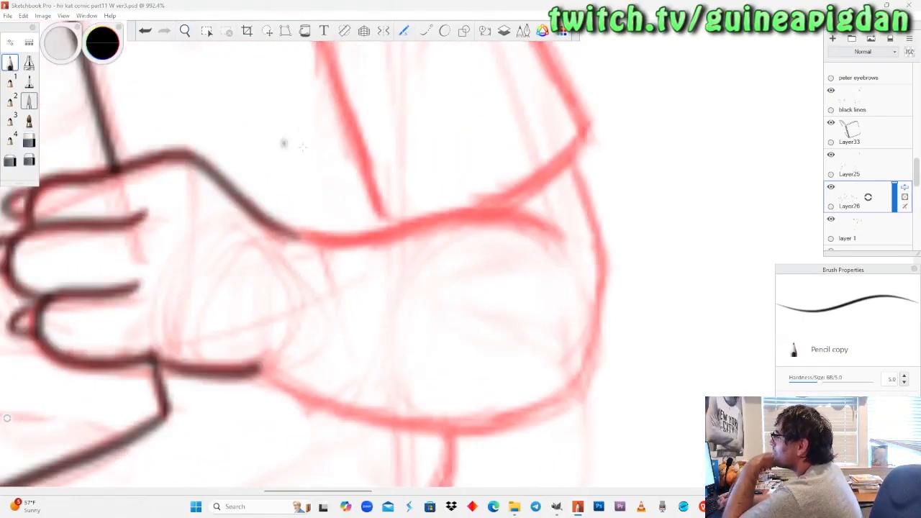
mouse_move(557, 236)
mouse_down()
mouse_move(501, 214)
mouse_move(389, 235)
mouse_move(272, 236)
mouse_up()
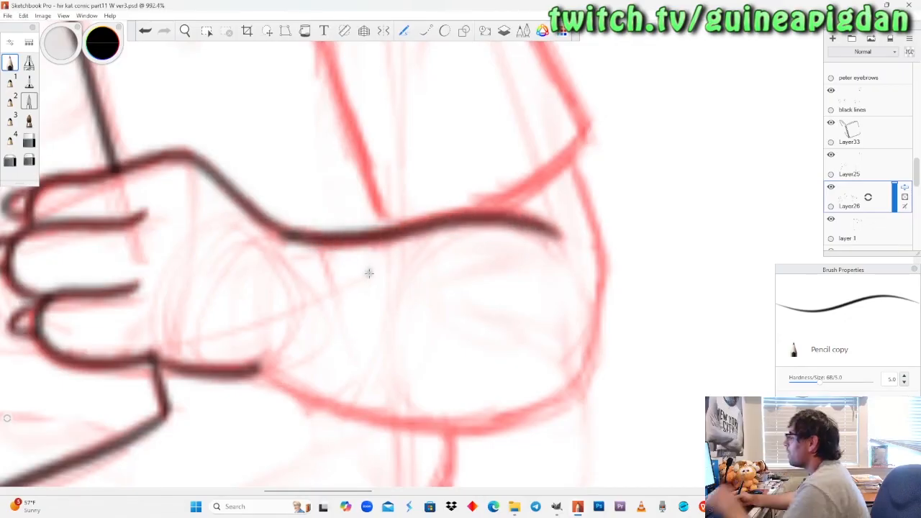
key(ctrl+z)
mouse_move(276, 230)
mouse_down()
mouse_move(326, 244)
mouse_move(384, 234)
mouse_up()
key(ctrl+z)
mouse_move(290, 236)
mouse_down()
mouse_move(303, 242)
mouse_move(480, 211)
mouse_move(555, 236)
mouse_up()
key(ctrl+z)
mouse_move(283, 232)
mouse_down()
mouse_move(352, 242)
mouse_move(465, 223)
mouse_move(523, 227)
mouse_move(563, 252)
mouse_up()
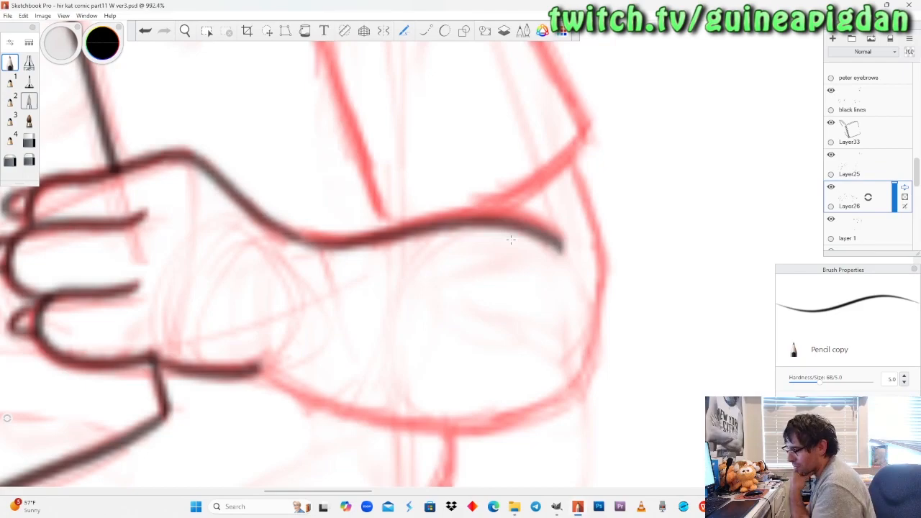
key(ctrl+z)
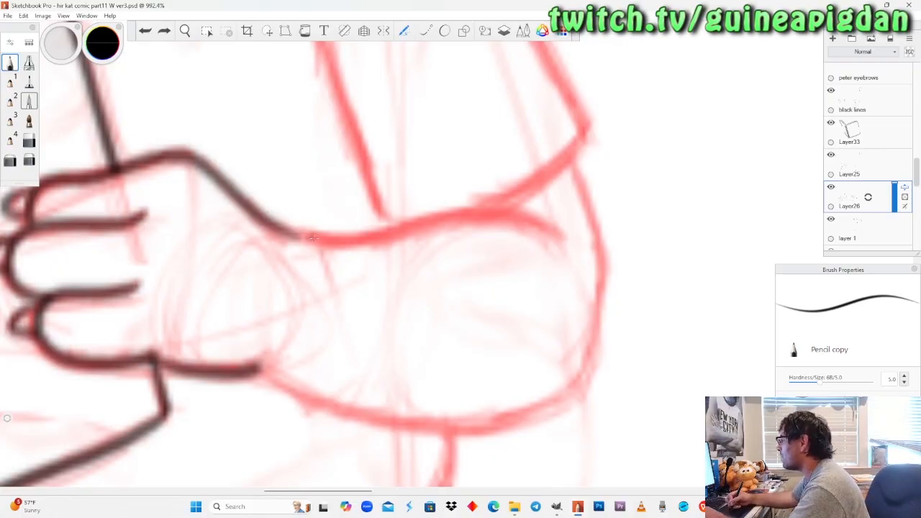
mouse_move(281, 229)
mouse_down()
mouse_move(339, 241)
mouse_move(470, 203)
mouse_up()
key(ctrl+z)
mouse_move(280, 229)
mouse_down()
mouse_move(324, 240)
mouse_move(493, 208)
mouse_move(560, 252)
mouse_up()
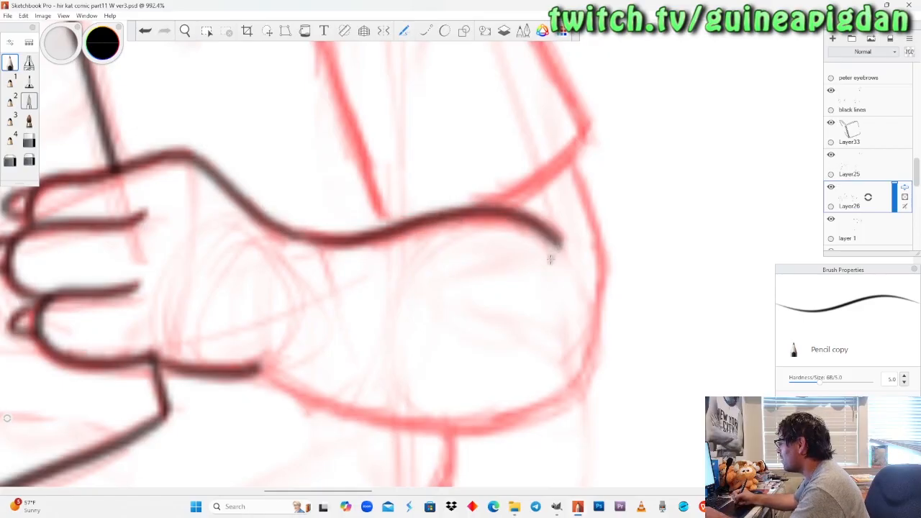
key(ctrl+z)
mouse_move(276, 228)
mouse_down()
mouse_move(316, 241)
mouse_move(429, 217)
mouse_move(525, 212)
mouse_move(561, 239)
mouse_up()
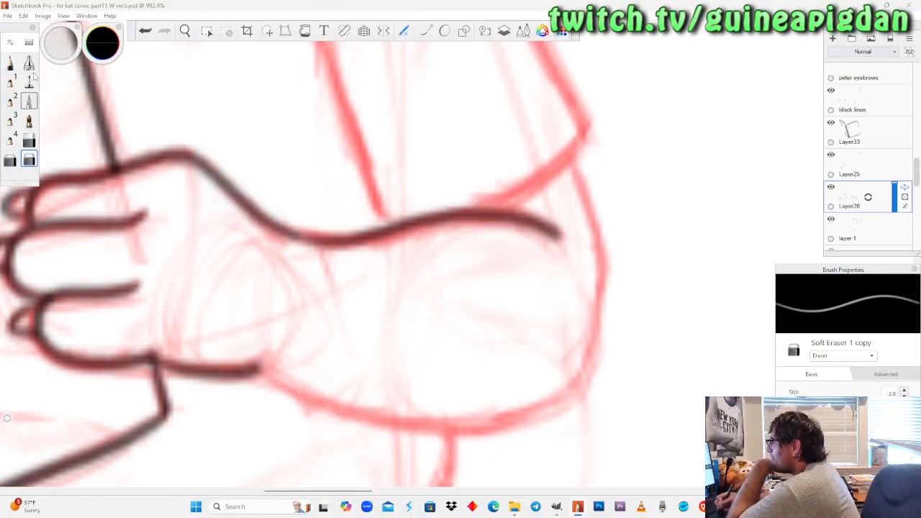
drag(293, 234, 321, 244)
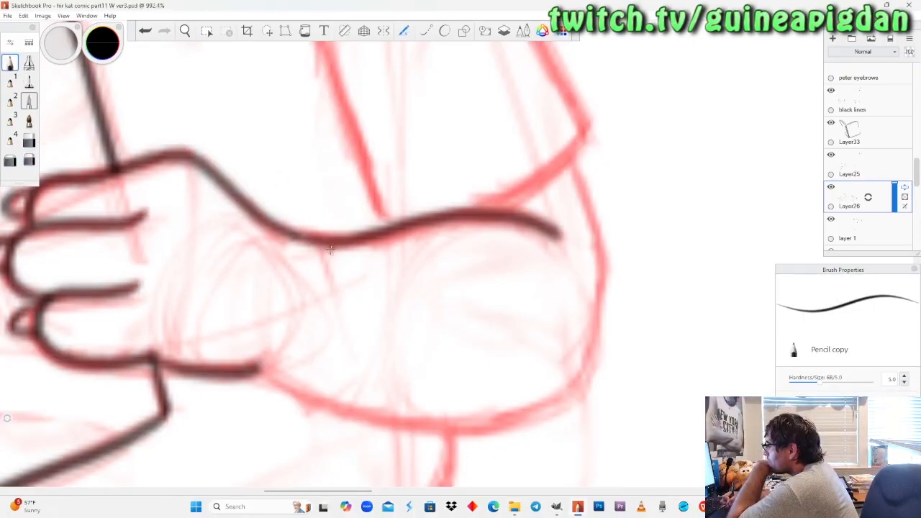
Ink the sleeve's inner contour from the armpit down to the forearm and the short crease beside it with Pencil copy.
key(ctrl+z)
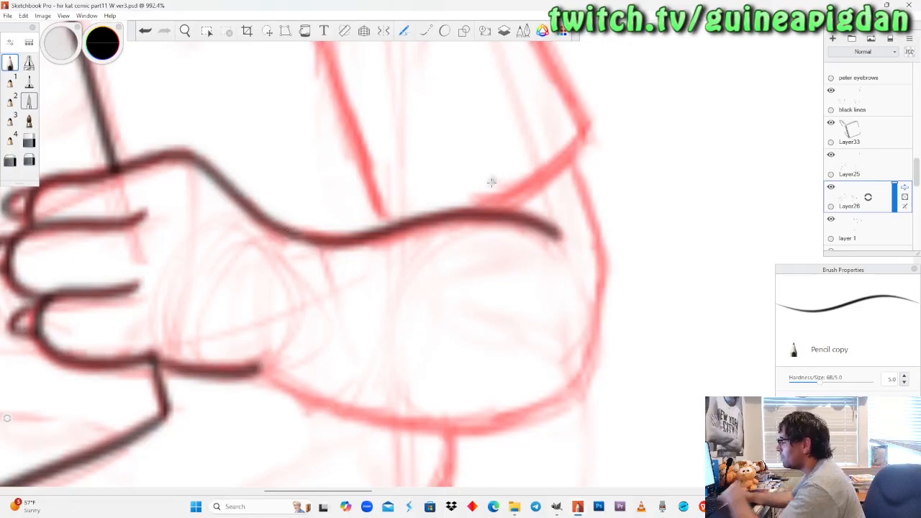
click(185, 31)
drag(236, 177, 256, 250)
drag(293, 87, 339, 143)
drag(328, 257, 364, 303)
drag(348, 244, 351, 229)
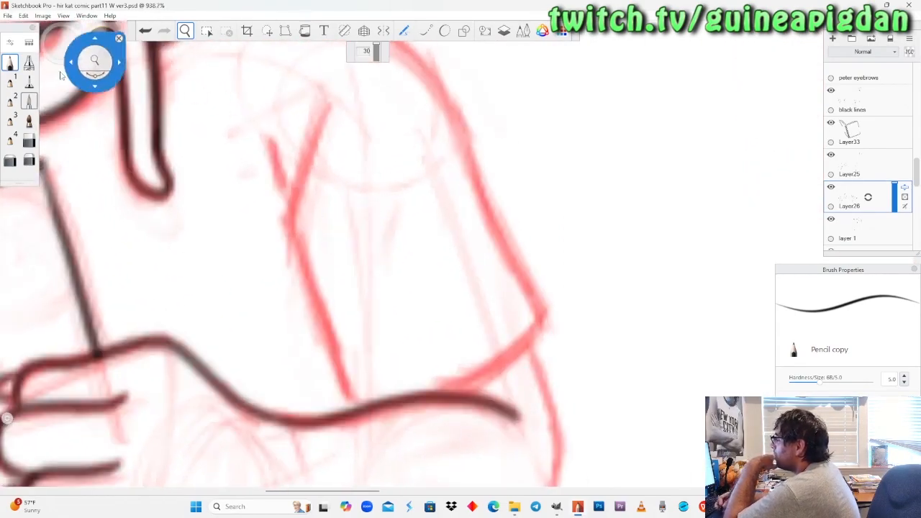
click(9, 66)
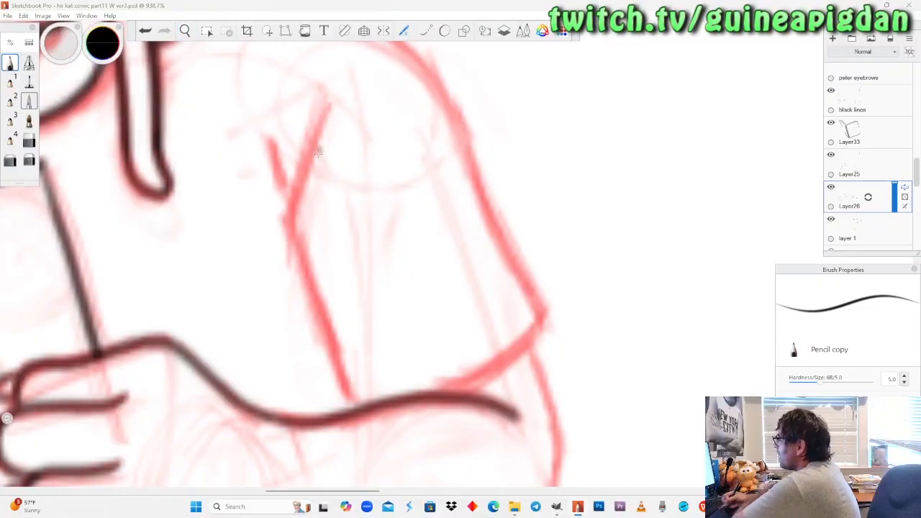
mouse_move(324, 114)
mouse_down()
mouse_move(291, 194)
mouse_move(293, 241)
mouse_move(352, 400)
mouse_up()
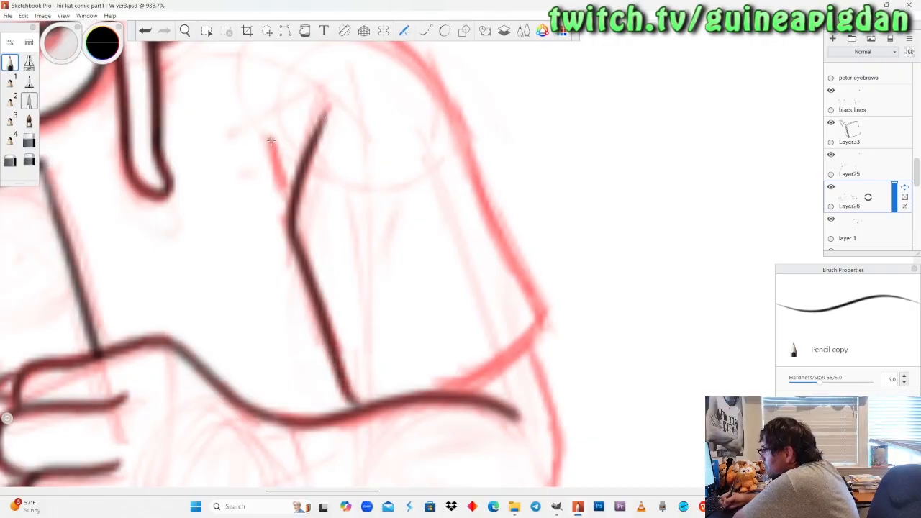
drag(270, 142, 288, 198)
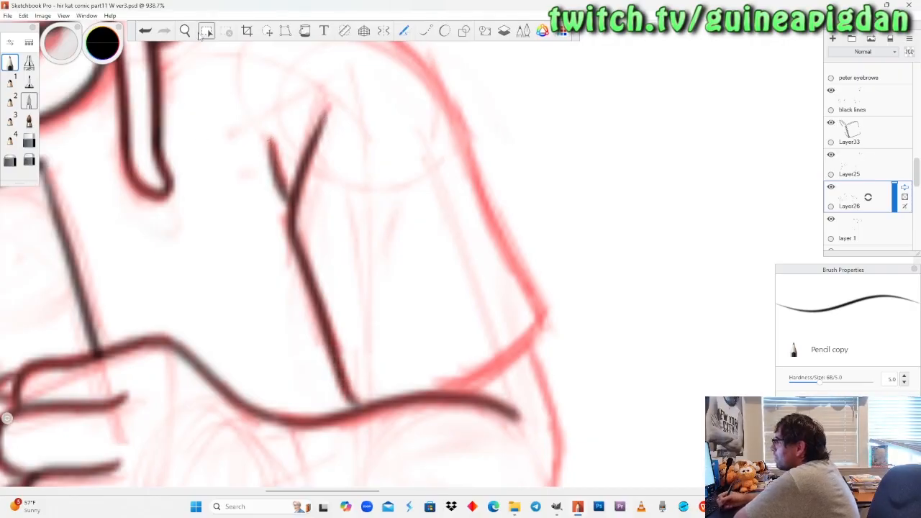
Ink the shirt's outer shoulder and sleeve contour from the neck to the cuff, closing the cuff at the forearm.
click(186, 32)
drag(280, 173, 293, 280)
drag(531, 460, 455, 373)
drag(387, 266, 387, 266)
click(10, 63)
drag(246, 135, 265, 141)
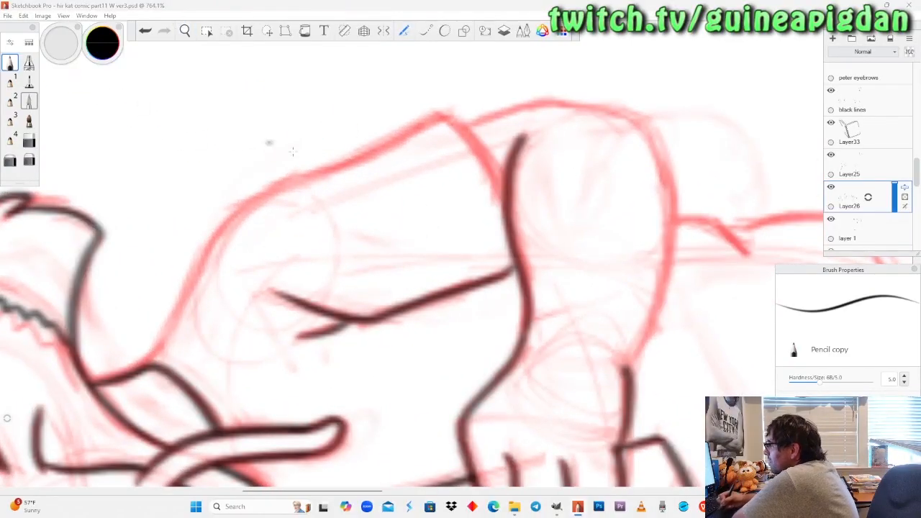
mouse_move(149, 366)
mouse_down()
mouse_move(247, 211)
mouse_move(280, 188)
mouse_move(445, 119)
mouse_move(491, 159)
mouse_move(505, 194)
mouse_up()
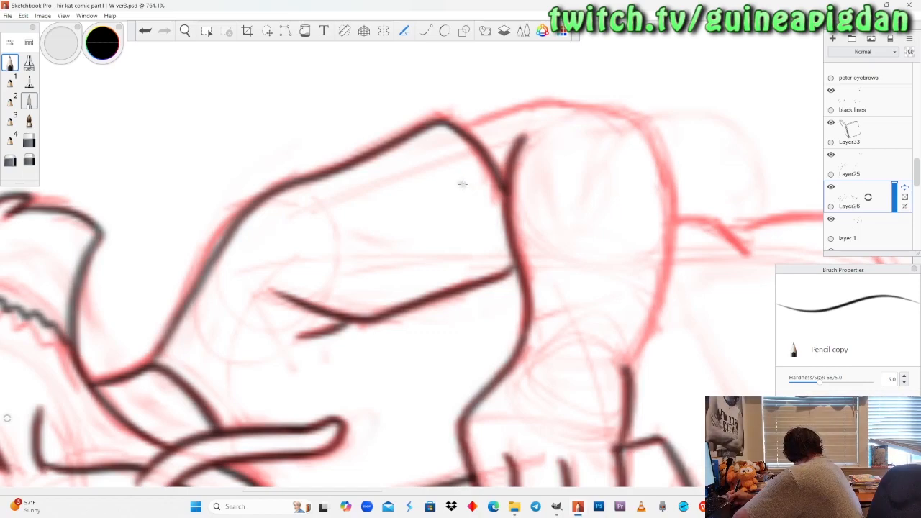
Mirror the canvas horizontally to work on the dragon's elbow from the opposite side, keeping Pencil copy as the brush.
click(186, 30)
drag(225, 182, 210, 172)
drag(330, 244, 330, 246)
drag(483, 122, 354, 271)
drag(433, 224, 440, 209)
click(42, 15)
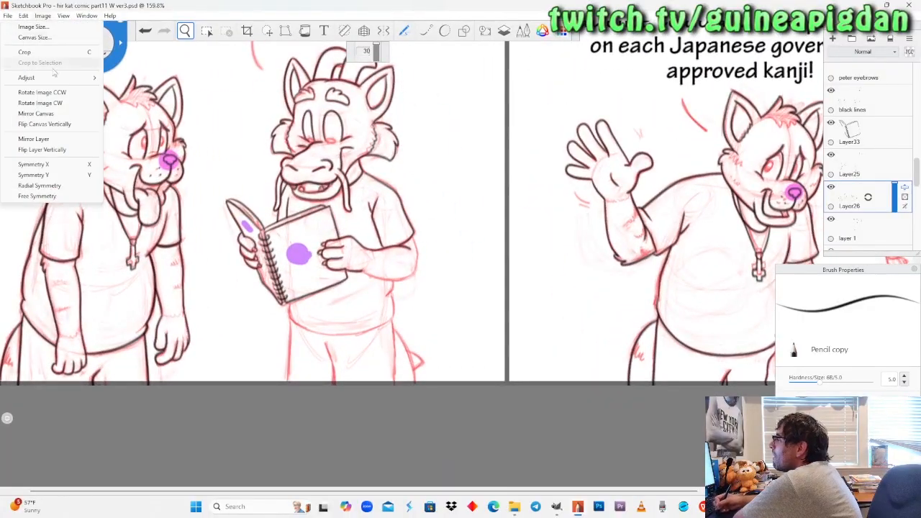
click(43, 113)
drag(389, 218, 385, 224)
drag(633, 230, 389, 244)
drag(487, 258, 496, 245)
drag(370, 282, 409, 233)
drag(405, 267, 399, 218)
drag(381, 281, 323, 251)
click(11, 64)
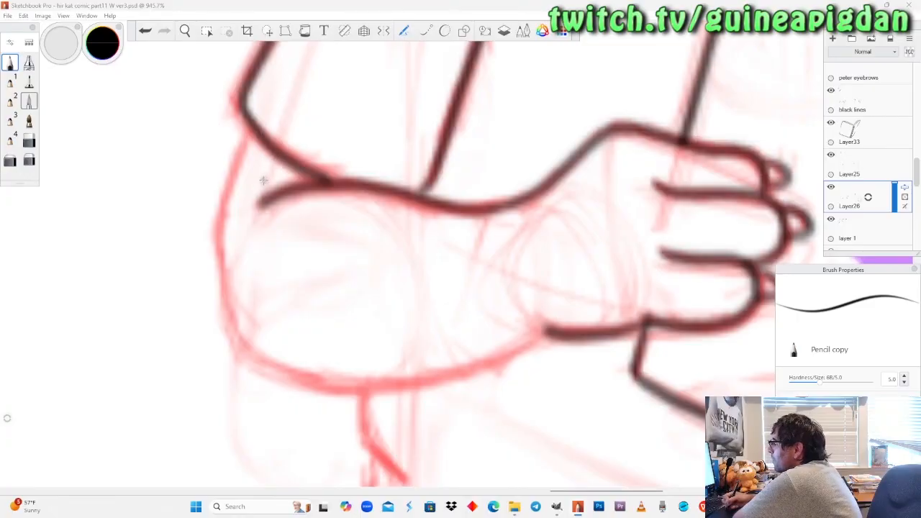
Ink the elbow's outer contour from the sleeve cuff down to the start of the forearm's underside.
click(188, 33)
drag(332, 285, 330, 284)
drag(449, 210, 361, 254)
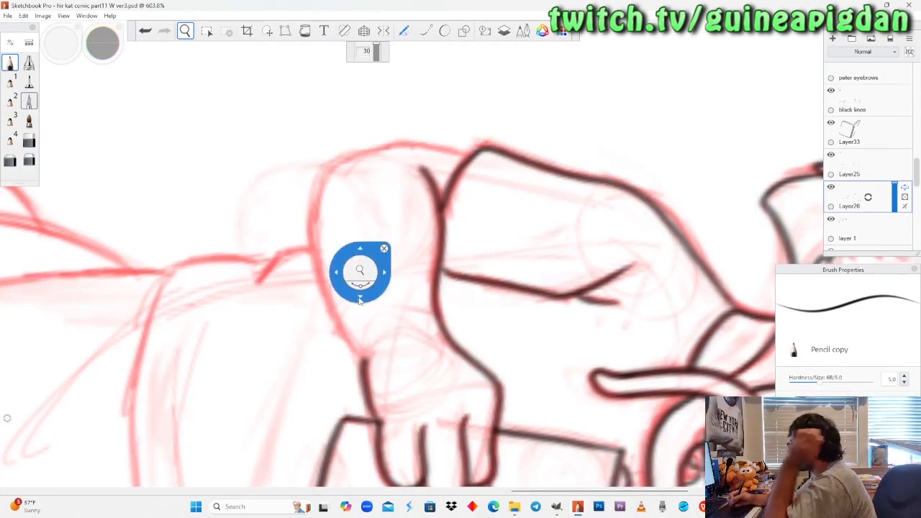
drag(355, 285, 356, 286)
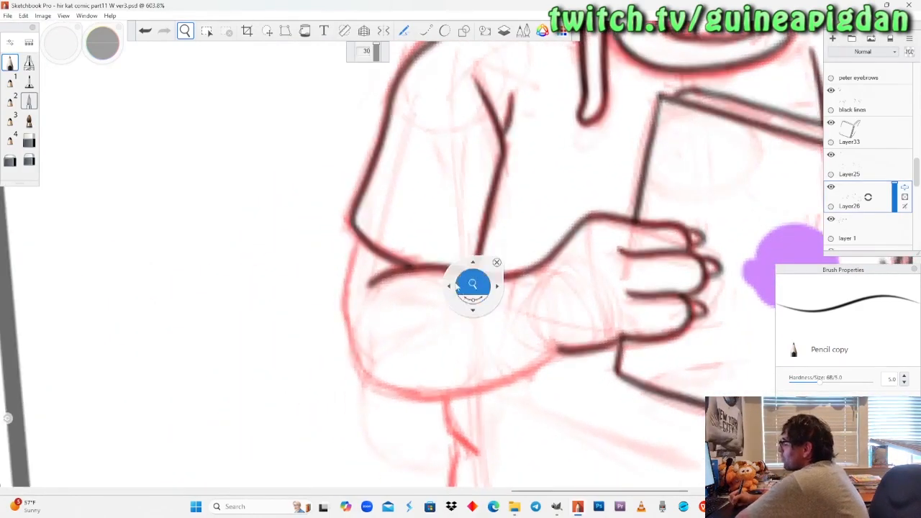
drag(424, 301, 432, 396)
drag(430, 327, 418, 334)
drag(448, 286, 448, 249)
drag(429, 360, 408, 317)
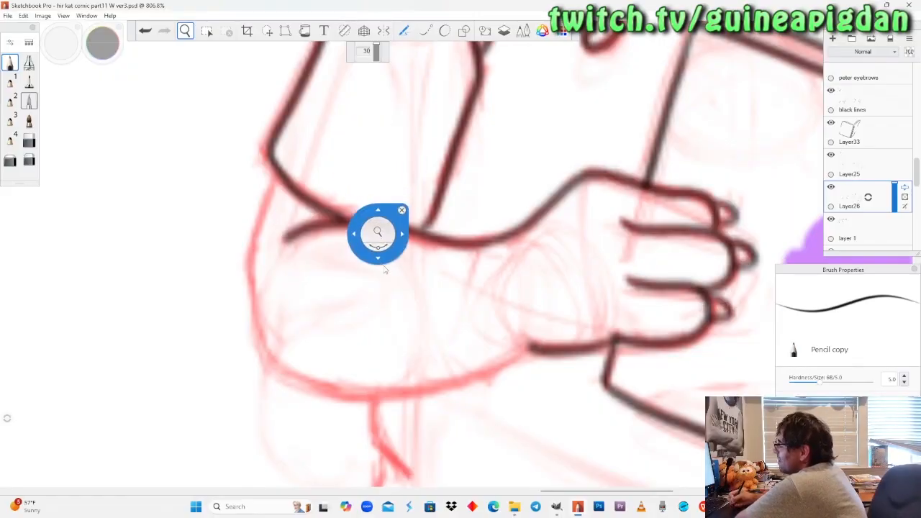
drag(383, 262, 380, 242)
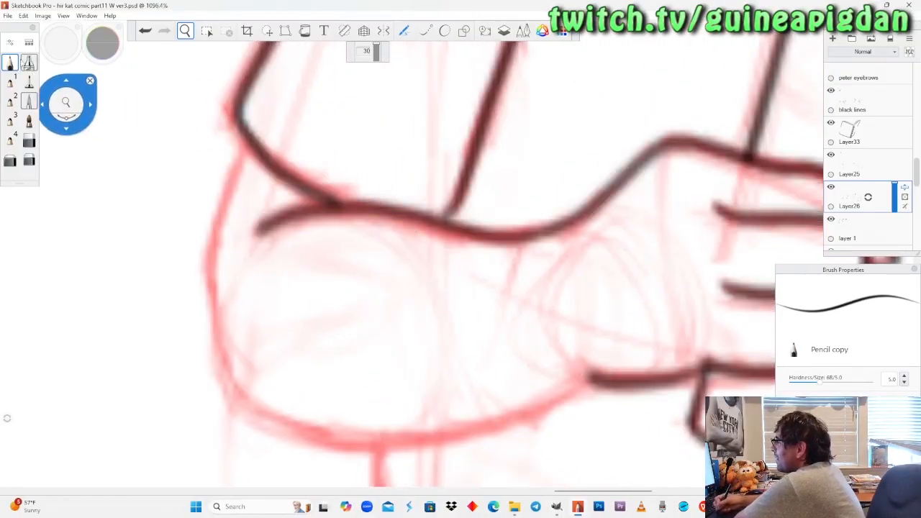
click(185, 31)
drag(341, 283, 303, 252)
click(12, 64)
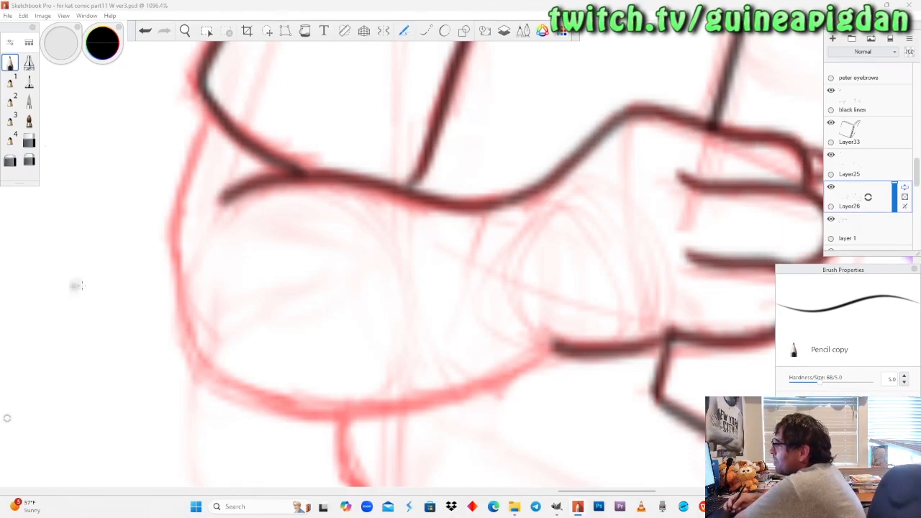
mouse_move(207, 108)
mouse_down()
mouse_move(180, 193)
mouse_move(170, 282)
mouse_move(195, 370)
mouse_move(237, 396)
mouse_move(440, 385)
mouse_move(552, 364)
mouse_up()
key(ctrl+z)
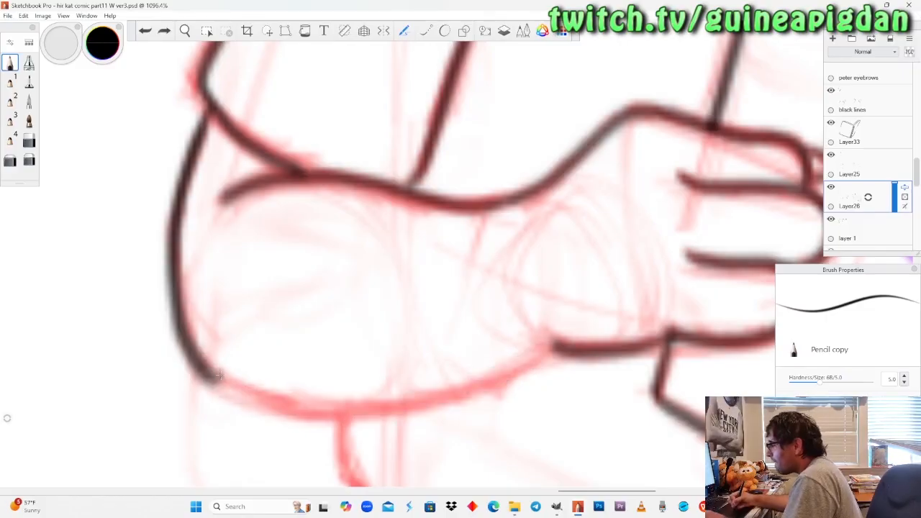
Ink the forearm's underside in one smooth curve from the elbow to the wrist, undoing and redrawing unsatisfactory strokes.
mouse_move(202, 372)
mouse_down()
mouse_move(249, 395)
mouse_move(372, 399)
mouse_move(554, 349)
mouse_up()
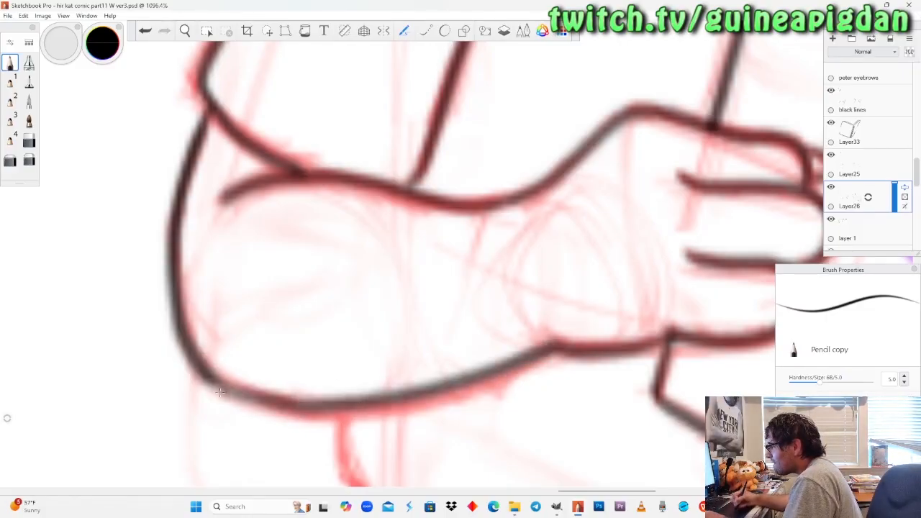
key(ctrl+z)
mouse_move(200, 369)
mouse_down()
mouse_move(220, 384)
mouse_move(338, 414)
mouse_move(484, 394)
mouse_move(580, 349)
mouse_up()
key(ctrl+z)
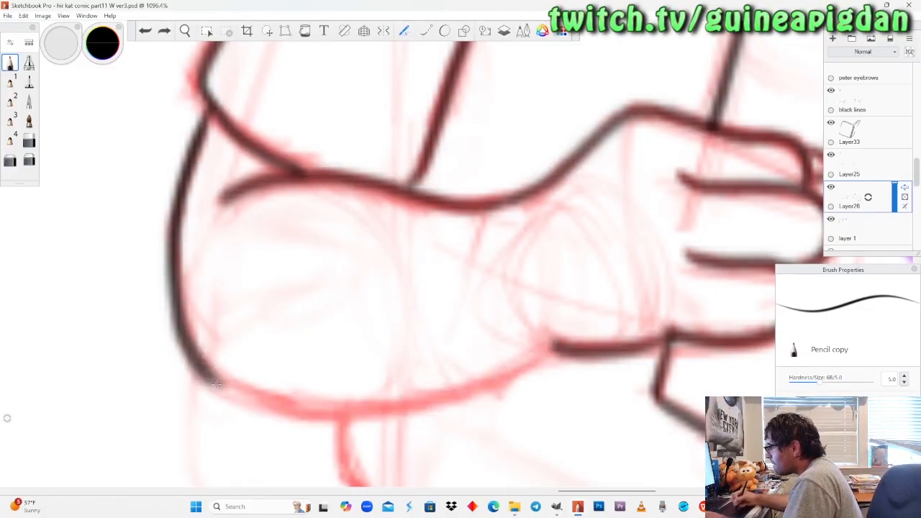
mouse_move(202, 368)
mouse_down()
mouse_move(285, 402)
mouse_move(436, 397)
mouse_move(552, 348)
mouse_up()
key(ctrl+z)
mouse_move(201, 366)
mouse_down()
mouse_move(237, 394)
mouse_move(368, 412)
mouse_move(477, 392)
mouse_move(560, 356)
mouse_up()
key(ctrl+z)
mouse_move(202, 367)
mouse_down()
mouse_move(370, 404)
mouse_move(554, 347)
mouse_move(553, 364)
mouse_up()
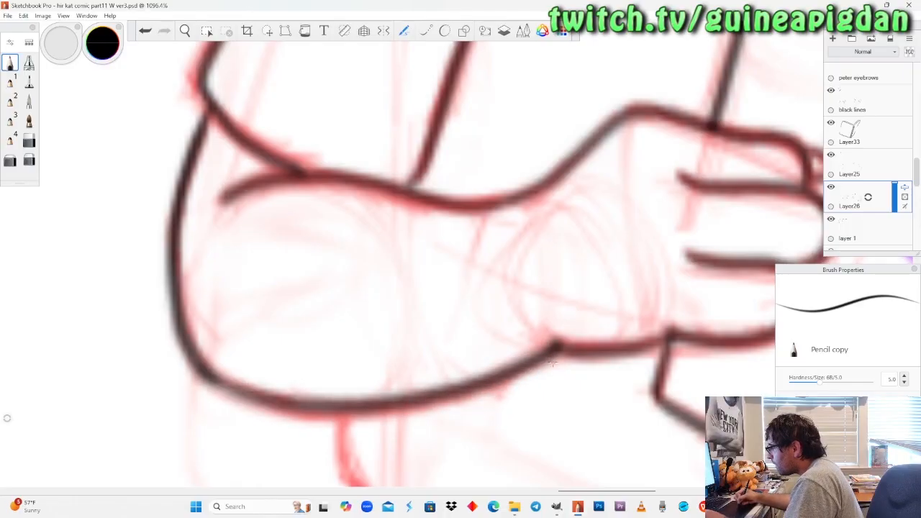
Try duplicating Layer26 over the inked lines, and undo the duplication.
click(29, 159)
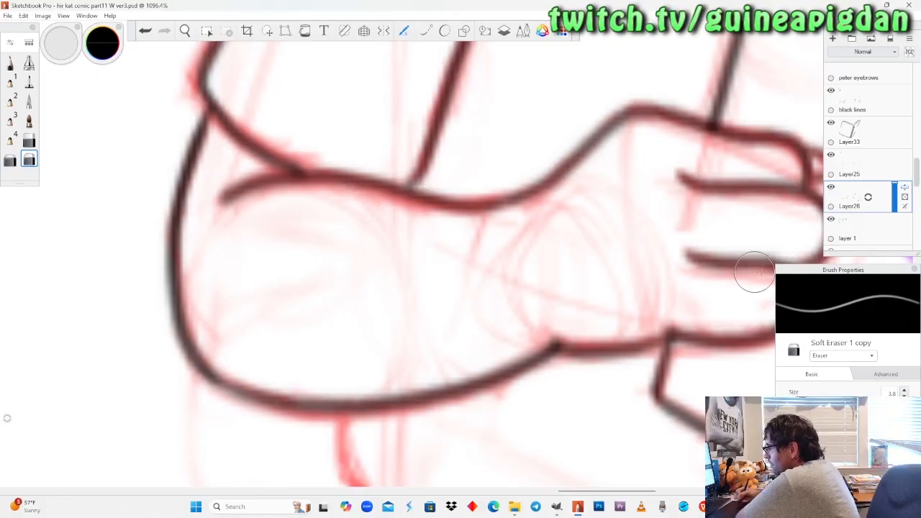
drag(868, 197, 842, 173)
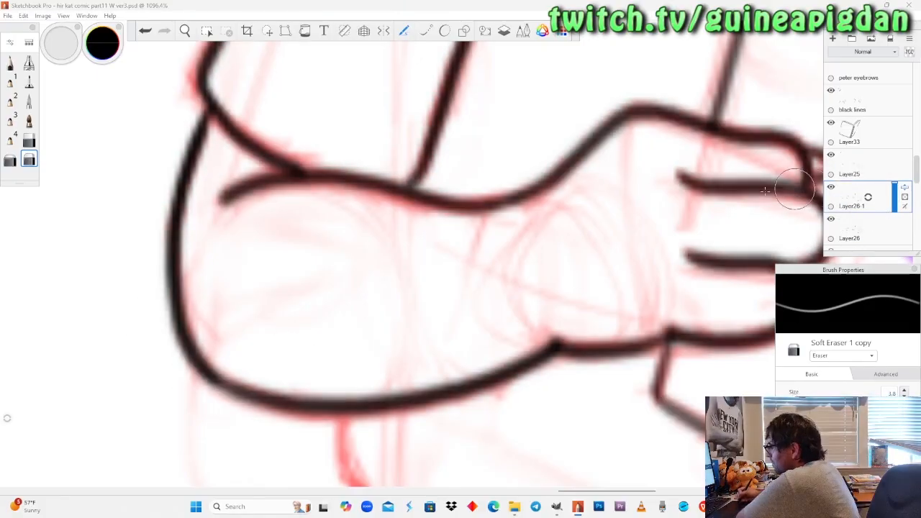
click(185, 30)
drag(209, 194, 261, 315)
drag(268, 373, 332, 438)
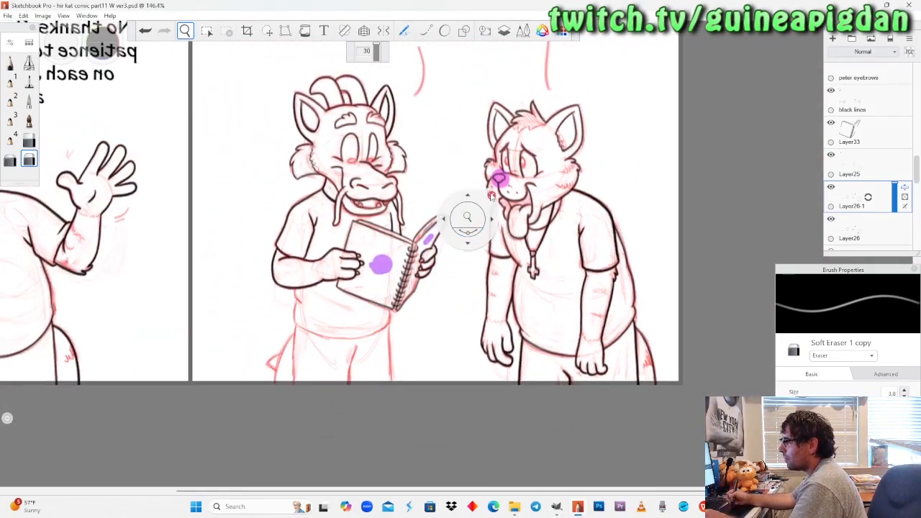
key(ctrl+z)
Make Layer25 the active layer for inking the shirt below the forearm.
click(428, 290)
mouse_move(428, 289)
mouse_down()
mouse_move(444, 247)
mouse_move(444, 297)
mouse_up()
drag(389, 253, 398, 232)
drag(392, 301, 428, 206)
click(368, 293)
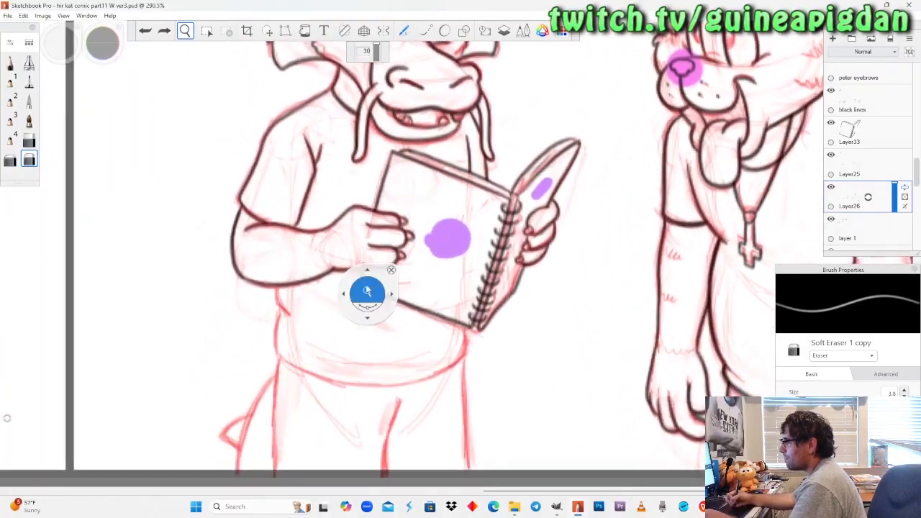
drag(369, 292, 390, 239)
drag(361, 392, 374, 293)
click(352, 264)
drag(351, 264, 374, 319)
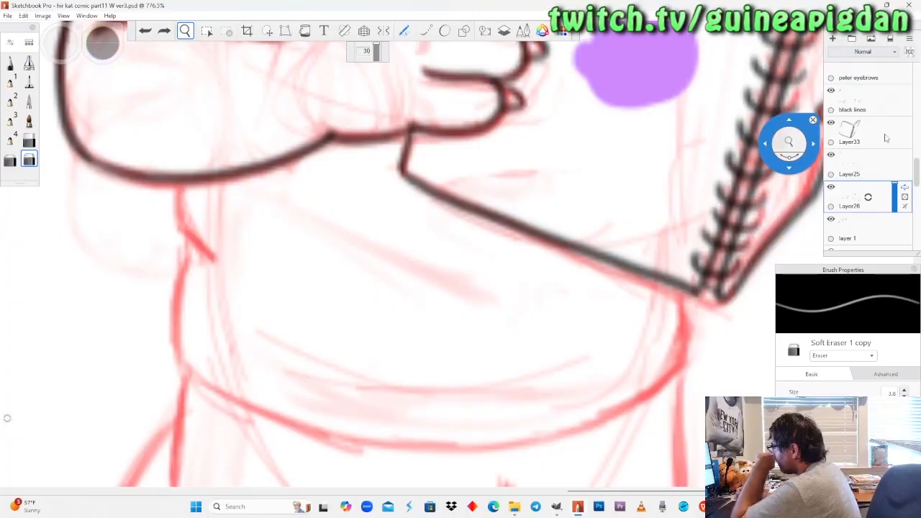
click(862, 134)
drag(505, 246, 521, 272)
click(856, 164)
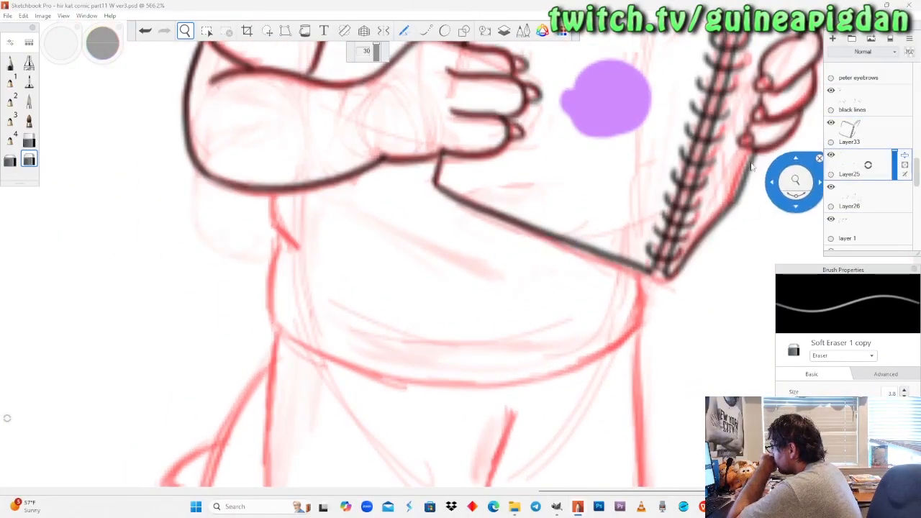
Ink the shirt's side fold beneath the forearm with Pencil copy and erase its end overlapping the arm with Hard Eraser copy.
drag(773, 193, 433, 179)
drag(433, 226, 438, 210)
mouse_move(381, 242)
mouse_down()
mouse_move(382, 233)
mouse_move(385, 242)
mouse_up()
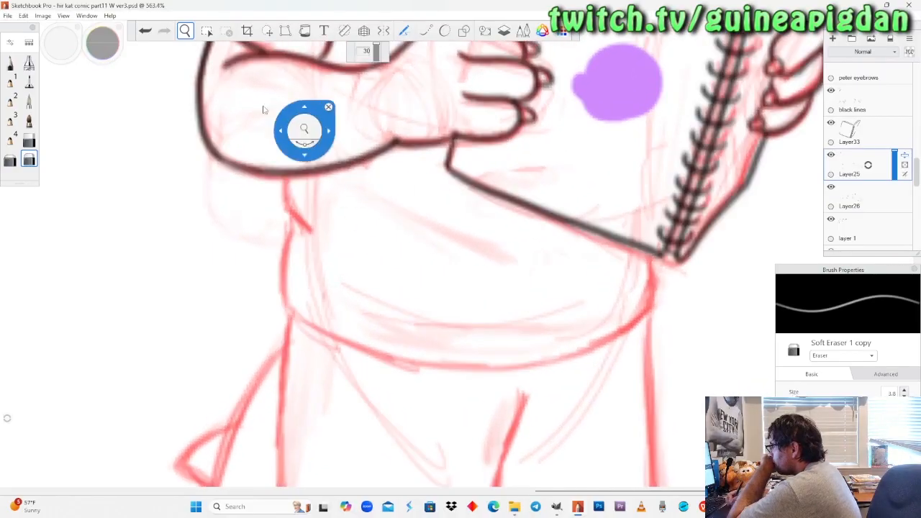
drag(350, 206, 366, 172)
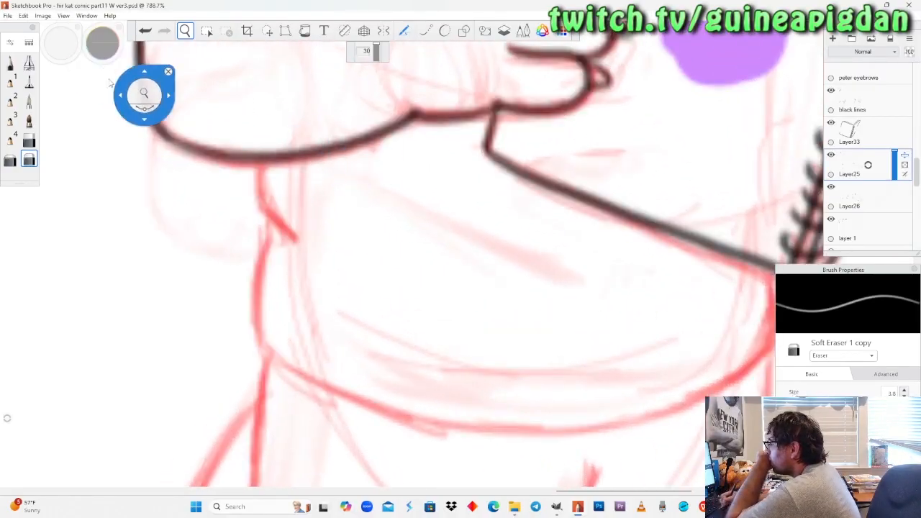
click(10, 63)
drag(221, 71, 239, 80)
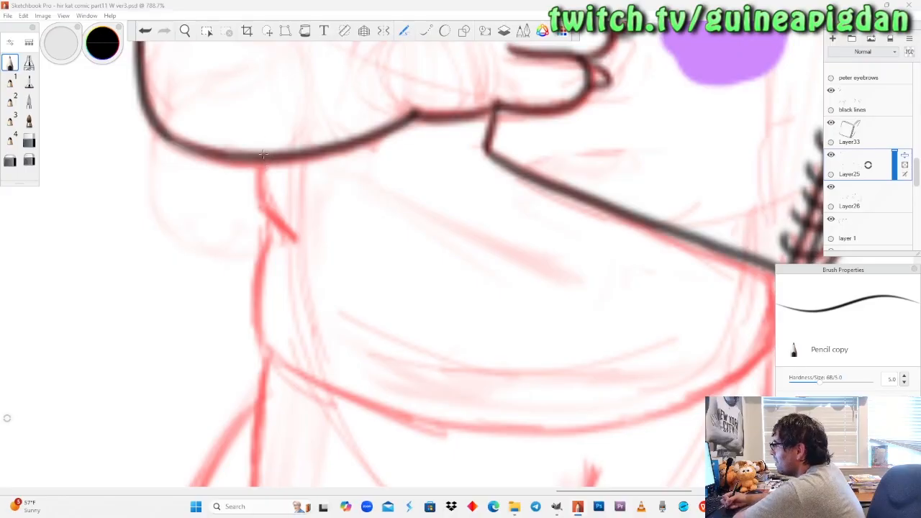
mouse_move(263, 140)
mouse_down()
mouse_move(262, 209)
mouse_move(295, 241)
mouse_up()
click(28, 141)
drag(263, 143, 278, 135)
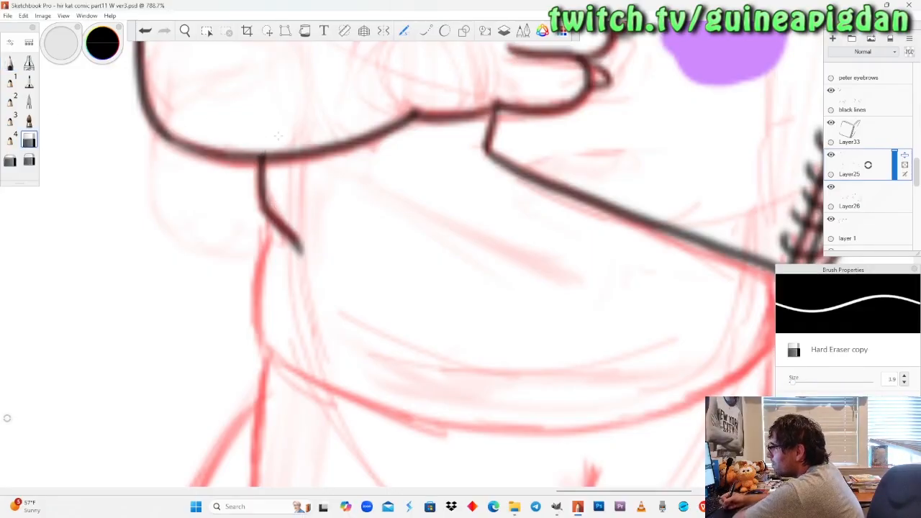
Ink the shirt's side from the fold down to the hem corner with Pencil copy, redrawing the first attempt.
click(10, 63)
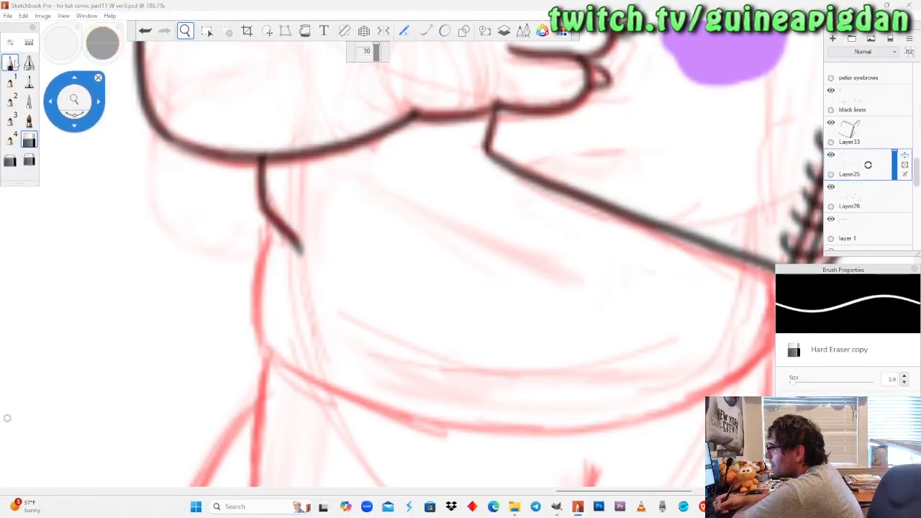
mouse_move(270, 217)
mouse_down()
mouse_move(263, 324)
mouse_move(288, 363)
mouse_up()
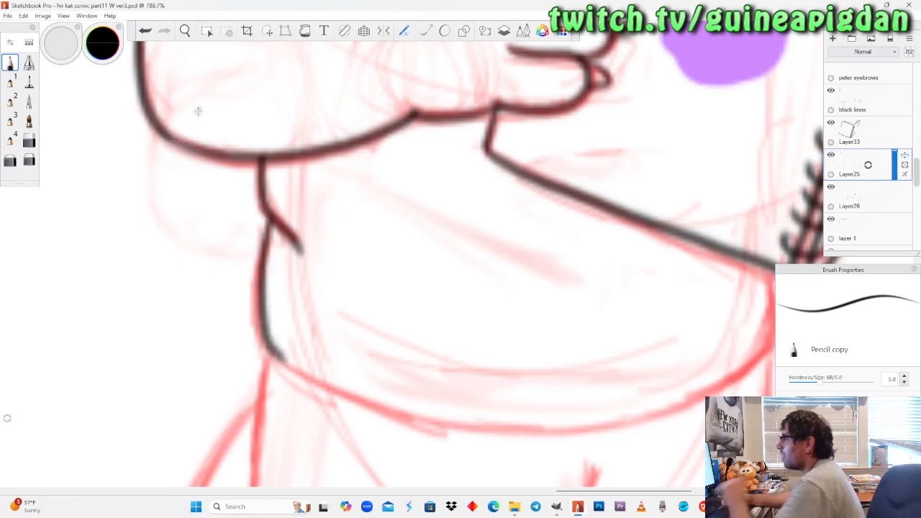
key(ctrl+z)
mouse_move(271, 217)
mouse_down()
mouse_move(259, 336)
mouse_move(285, 364)
mouse_up()
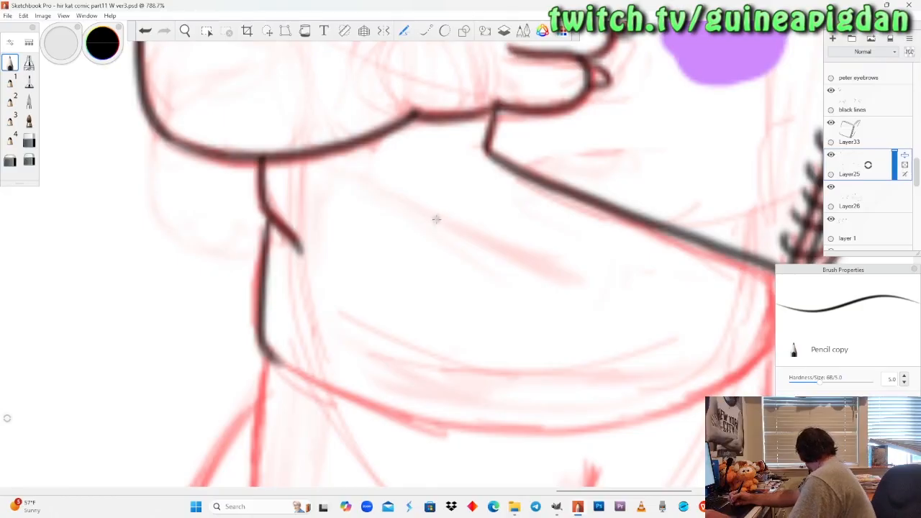
Mirror the canvas back to its original orientation.
key(space)
drag(278, 207, 385, 267)
drag(441, 307, 440, 308)
drag(393, 266, 404, 293)
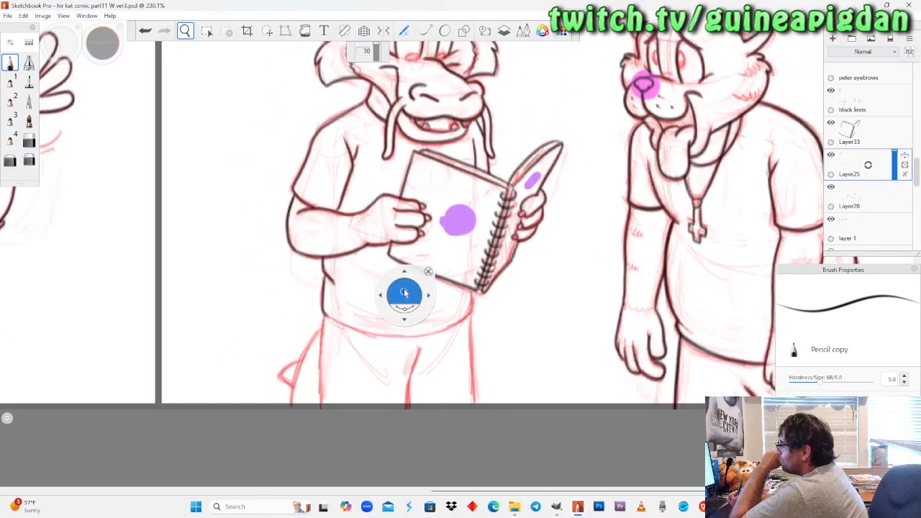
click(43, 16)
click(38, 113)
Look over the inked dragon alongside the neighbouring characters and panel, and switch to OBS Studio.
key(space)
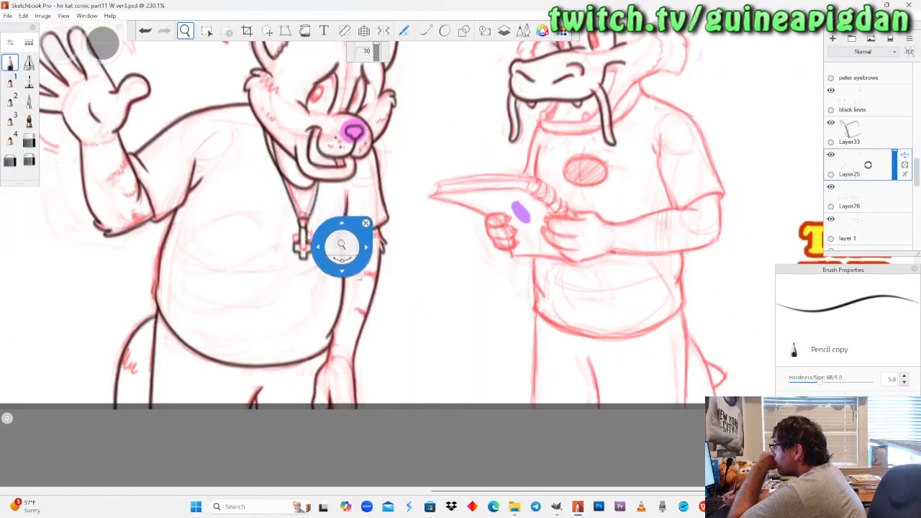
drag(327, 217, 464, 275)
drag(245, 276, 425, 279)
key(space)
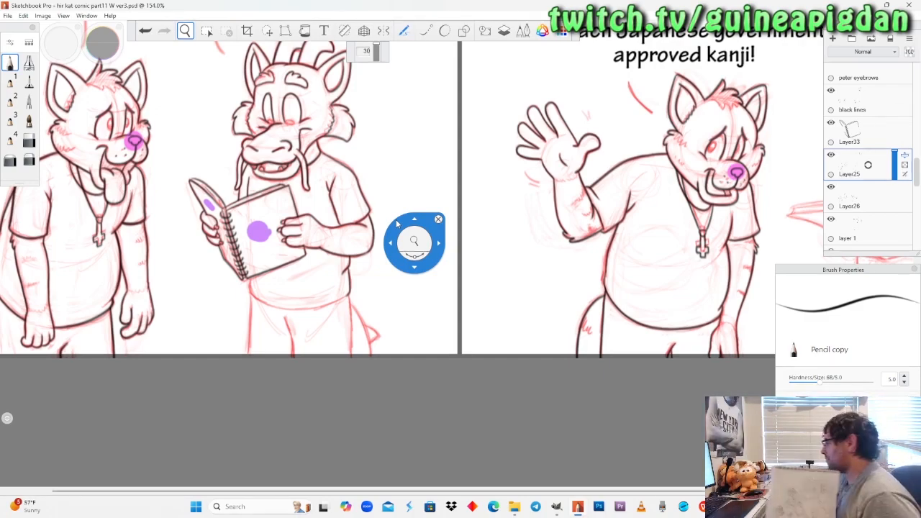
drag(397, 224, 625, 279)
key(alt+Tab)
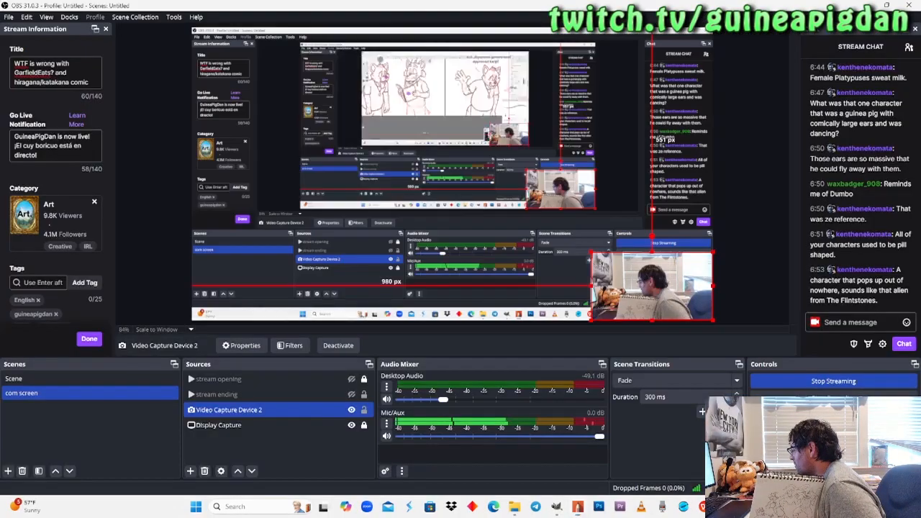
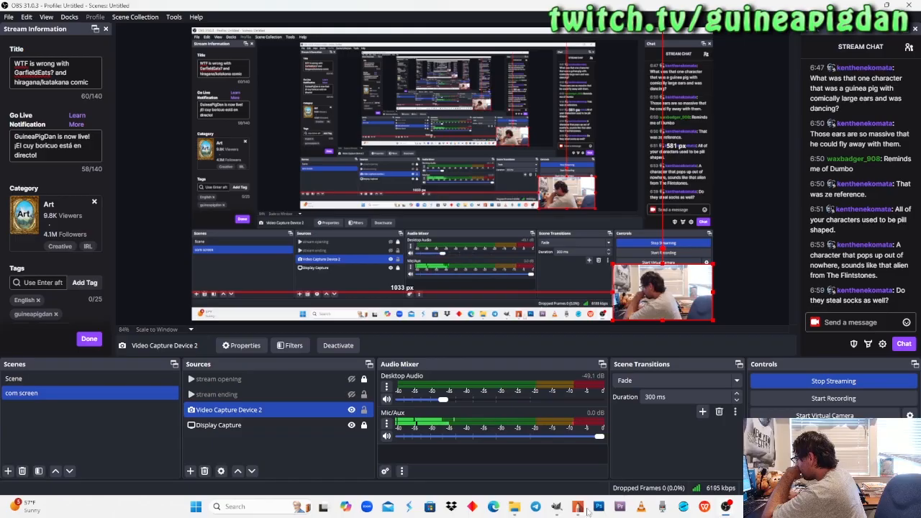
Switch back to Sketchbook Pro and check which inked lines around the dragon's shirt belong to Layer25.
click(581, 508)
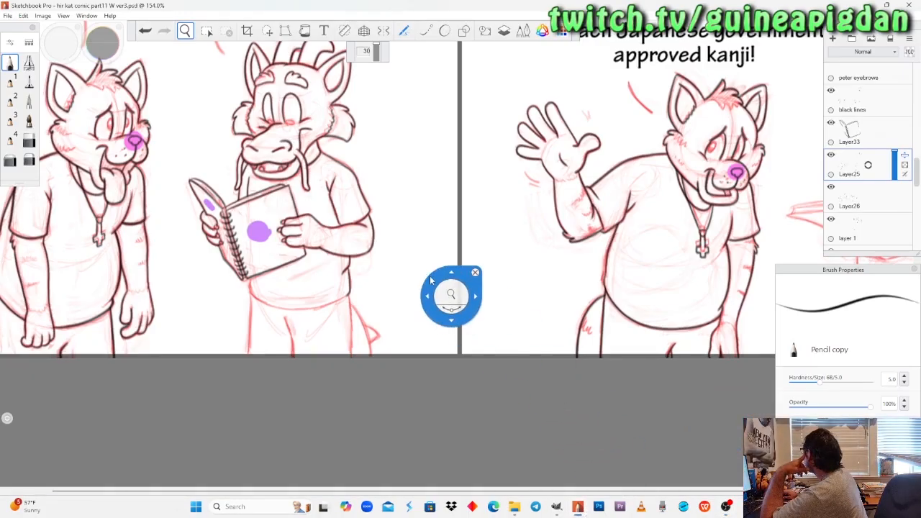
drag(430, 281, 576, 311)
drag(590, 365, 473, 267)
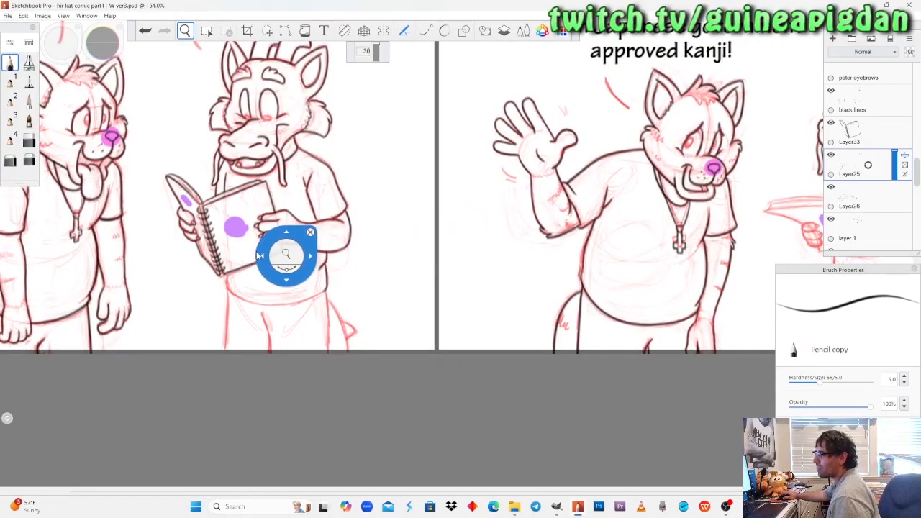
drag(240, 216, 306, 252)
scroll(331, 326, up, 1)
drag(286, 352, 351, 264)
scroll(300, 257, up, 1)
scroll(300, 259, up, 1)
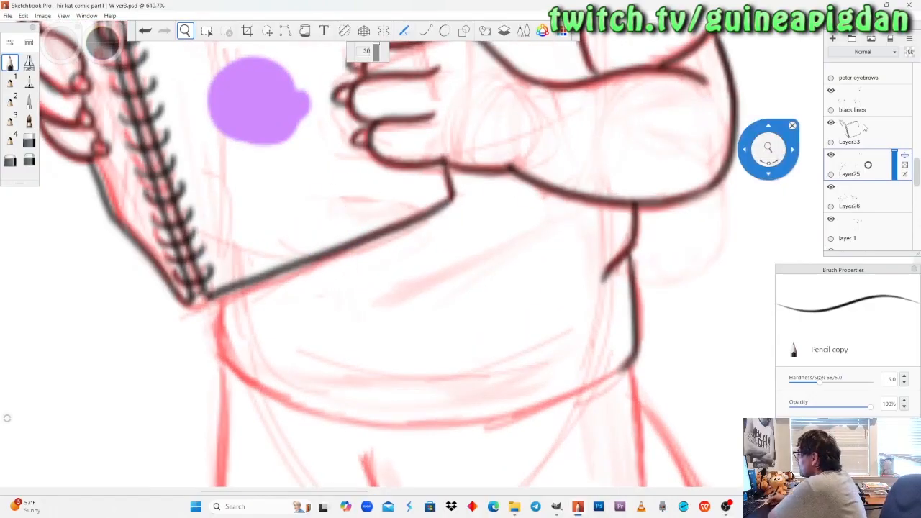
click(831, 155)
click(831, 155)
Ink the shirt's curved bottom hem from the notebook's lower corner to the side line with Pencil copy, redrawing it until it follows the sketch.
scroll(395, 249, down, 2)
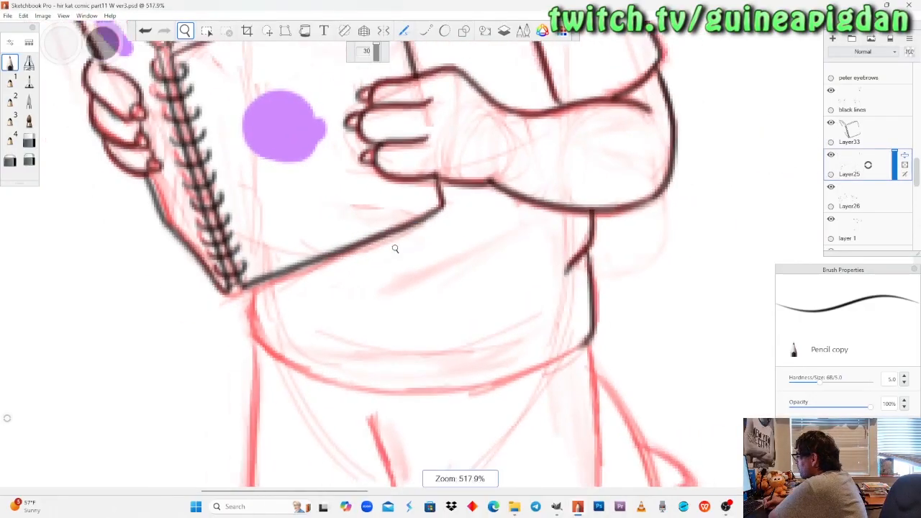
scroll(395, 249, up, 3)
mouse_move(409, 353)
mouse_down()
mouse_move(379, 289)
mouse_move(347, 288)
mouse_up()
click(9, 63)
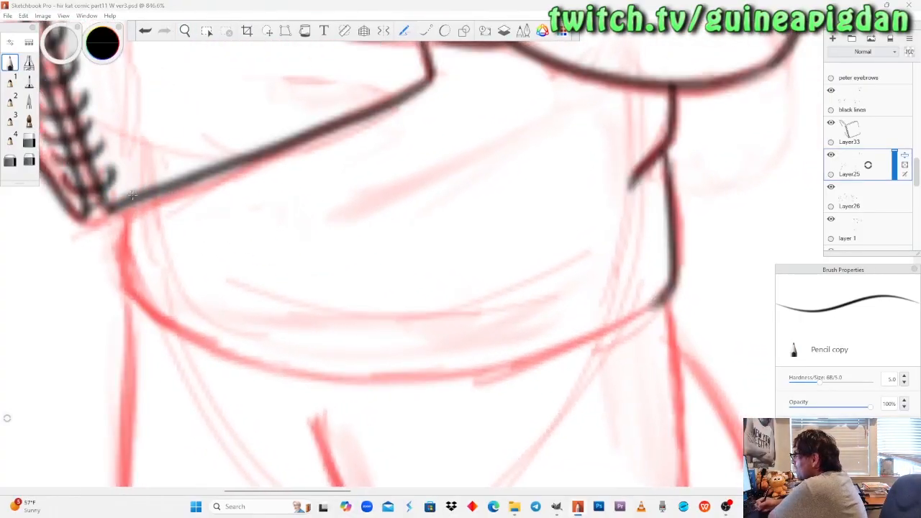
mouse_move(126, 269)
mouse_down()
mouse_move(144, 306)
mouse_move(256, 363)
mouse_move(334, 380)
mouse_move(443, 378)
mouse_up()
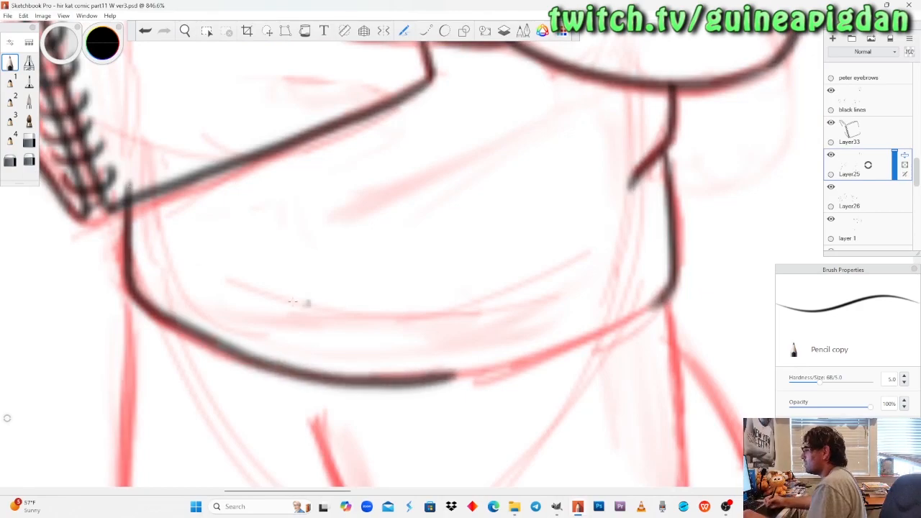
key(ctrl+z)
mouse_move(125, 227)
mouse_down()
mouse_move(128, 274)
mouse_move(142, 306)
mouse_move(197, 342)
mouse_move(301, 373)
mouse_move(433, 382)
mouse_move(542, 364)
mouse_move(622, 331)
mouse_move(670, 291)
mouse_up()
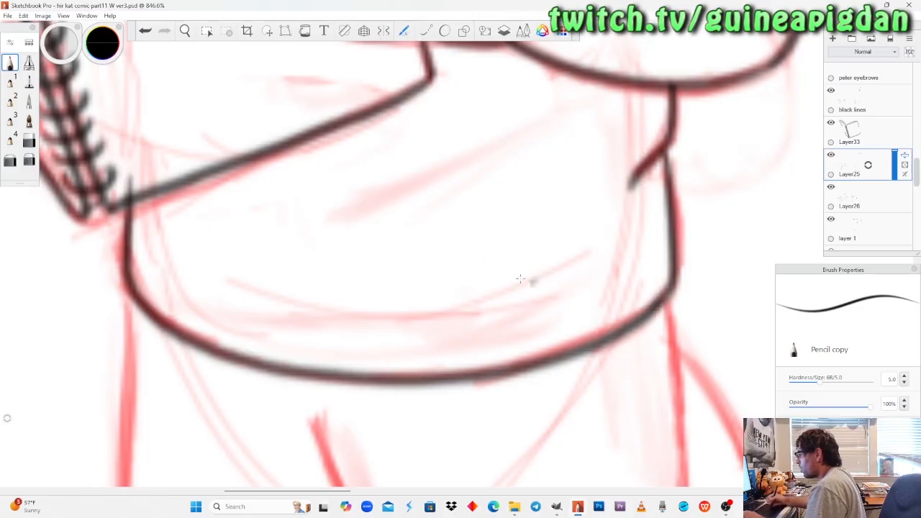
key(ctrl+z)
mouse_move(128, 174)
mouse_down()
mouse_move(124, 273)
mouse_move(137, 300)
mouse_move(205, 342)
mouse_move(298, 369)
mouse_move(437, 379)
mouse_move(517, 362)
mouse_move(617, 331)
mouse_move(675, 284)
mouse_up()
key(e)
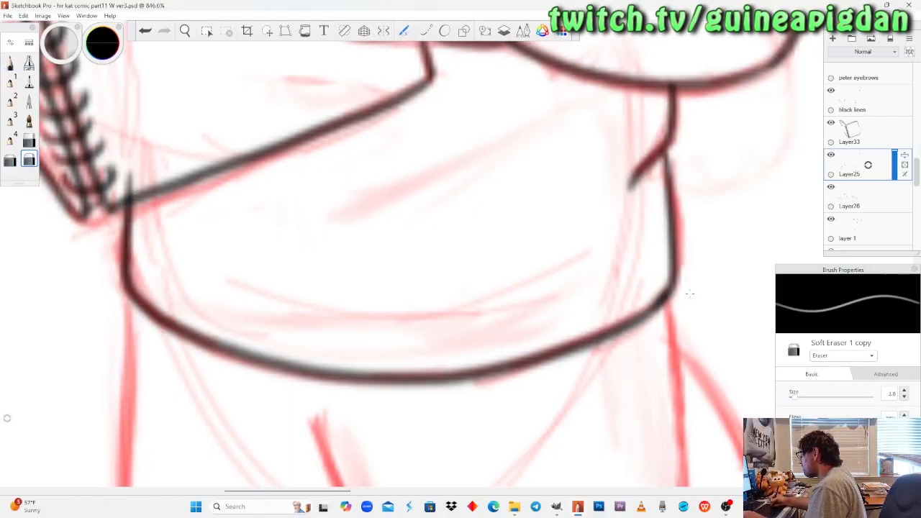
click(10, 63)
drag(668, 296, 620, 325)
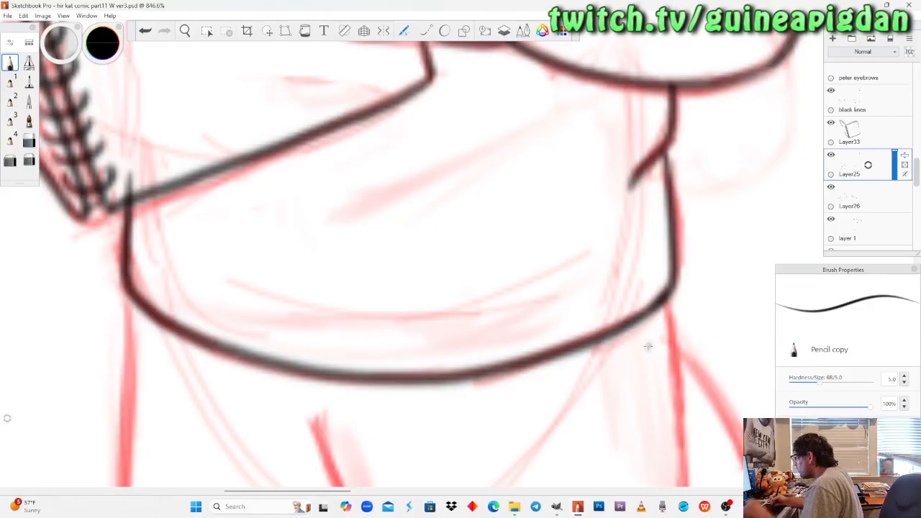
Erase the end of the shirt line that overlaps the notebook's lower corner with Hard Eraser copy.
click(185, 34)
drag(217, 216, 280, 356)
drag(239, 247, 239, 216)
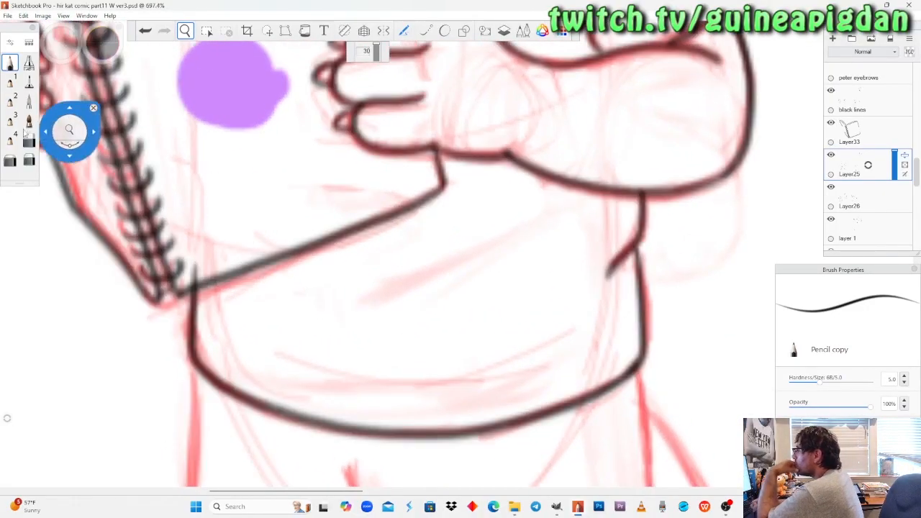
click(28, 139)
drag(196, 261, 202, 249)
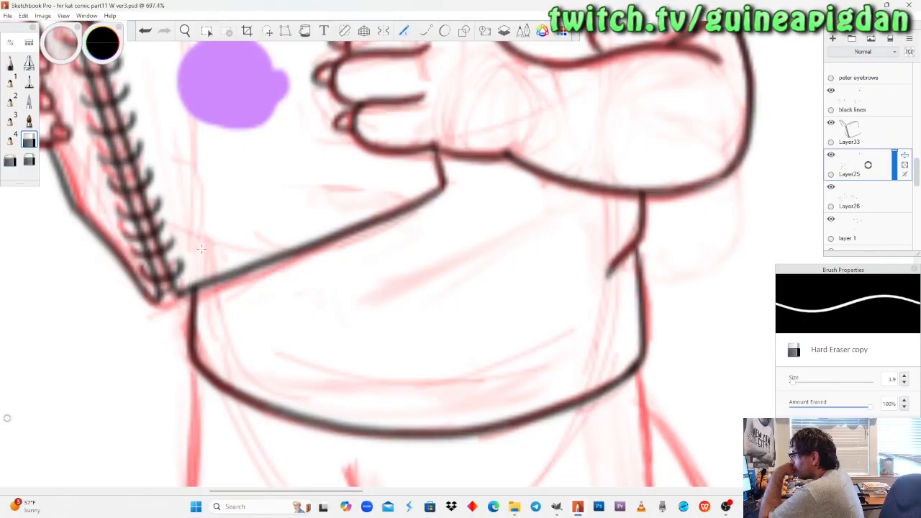
Ink the center fold line of the dragon's pants down to the panel's bottom edge with Pencil copy.
click(183, 31)
drag(238, 220, 248, 260)
drag(468, 340, 454, 299)
drag(372, 399, 433, 339)
drag(369, 321, 371, 314)
drag(388, 332, 398, 351)
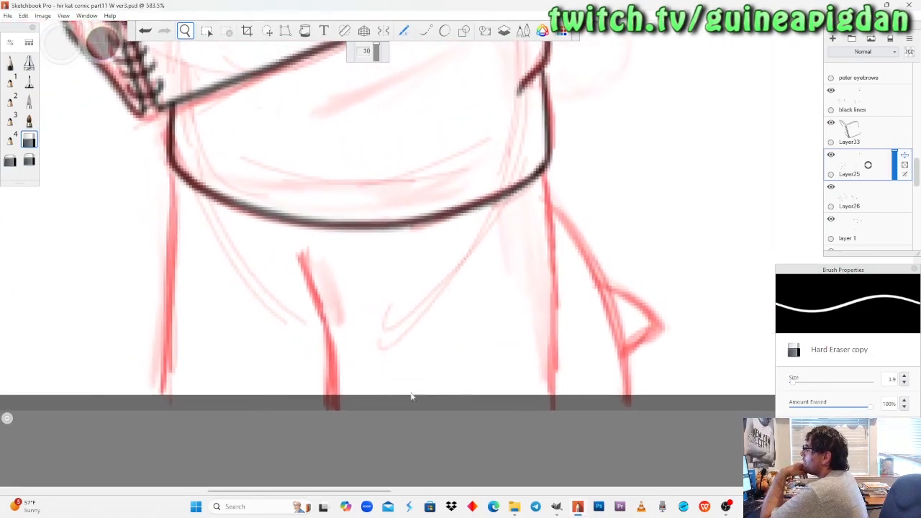
drag(390, 311, 408, 304)
drag(403, 369, 401, 364)
drag(399, 315, 398, 316)
drag(397, 356, 406, 373)
drag(400, 273, 400, 278)
drag(405, 293, 381, 266)
drag(443, 343, 416, 332)
click(10, 63)
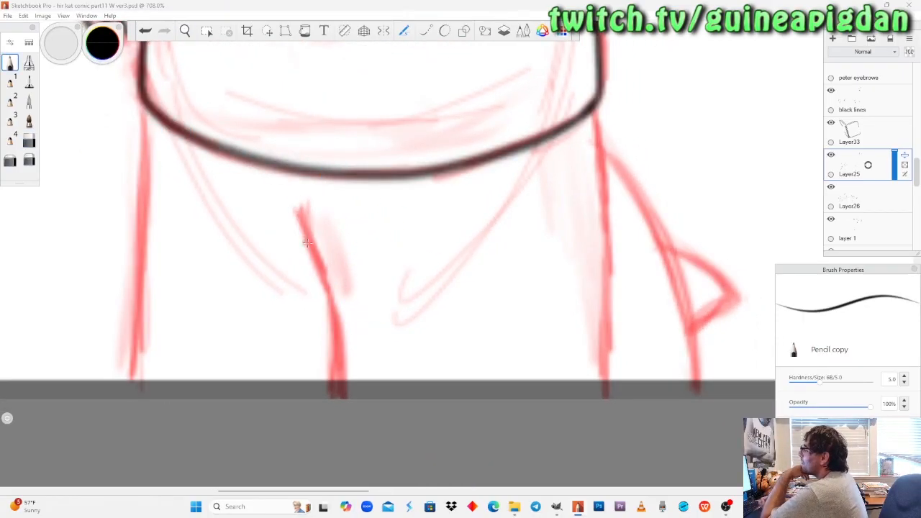
drag(301, 219, 314, 252)
drag(329, 305, 339, 394)
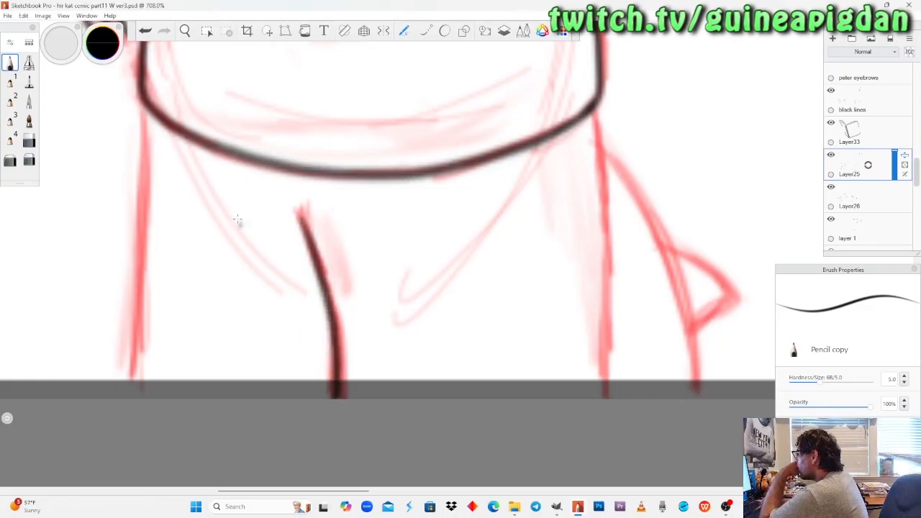
drag(145, 104, 131, 396)
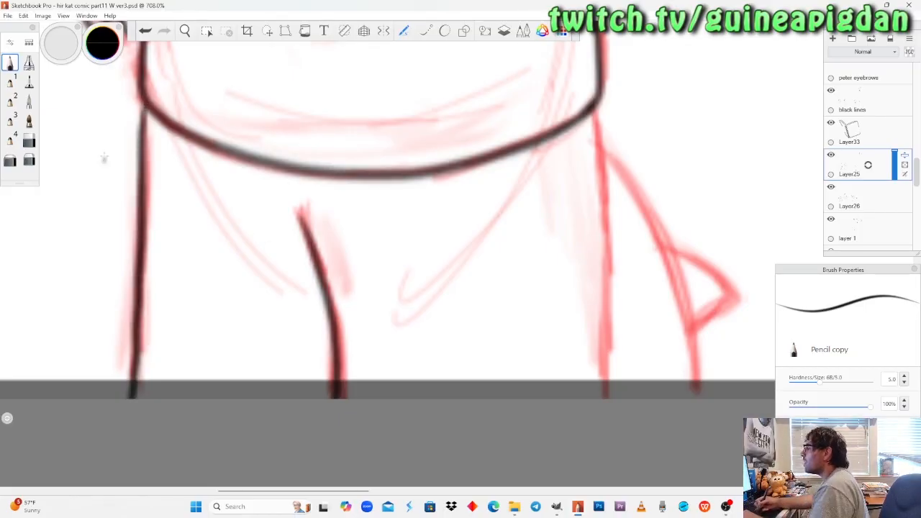
key(ctrl+z)
drag(146, 106, 136, 363)
key(ctrl+z)
drag(147, 106, 128, 413)
key(ctrl+z)
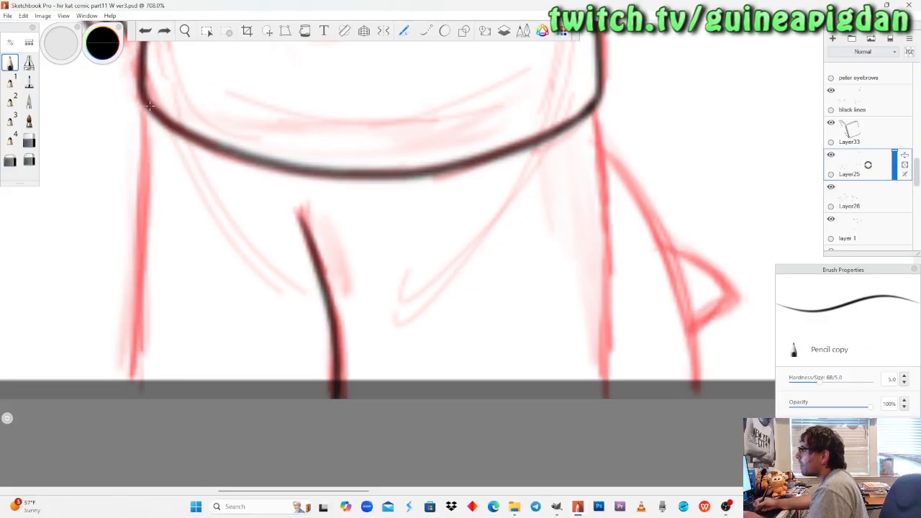
mouse_move(145, 106)
mouse_down()
mouse_move(142, 320)
mouse_move(130, 398)
mouse_up()
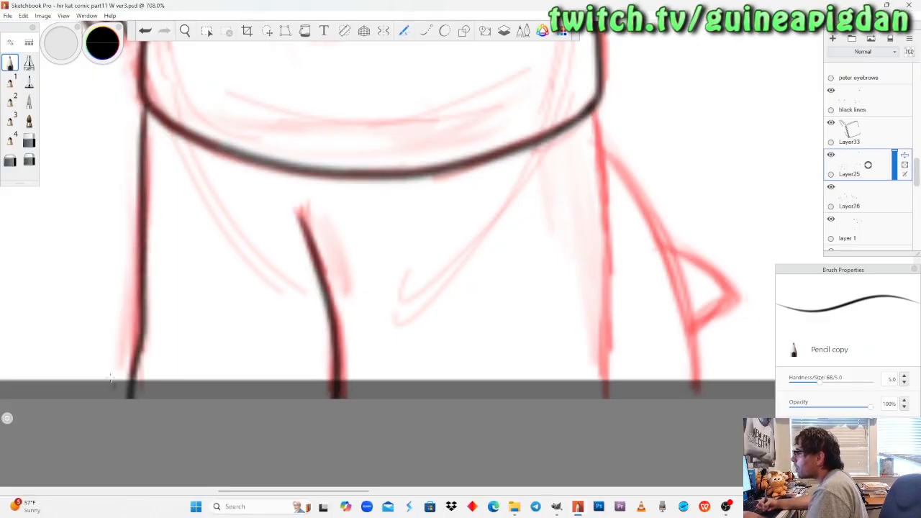
key(ctrl+z)
drag(146, 106, 130, 374)
key(ctrl+z)
drag(145, 104, 131, 397)
key(ctrl+z)
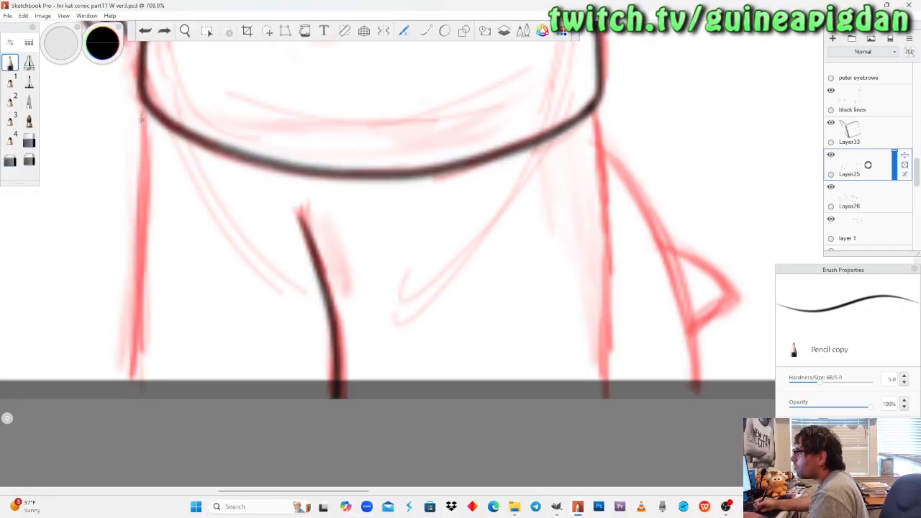
drag(146, 102, 131, 396)
key(ctrl+z)
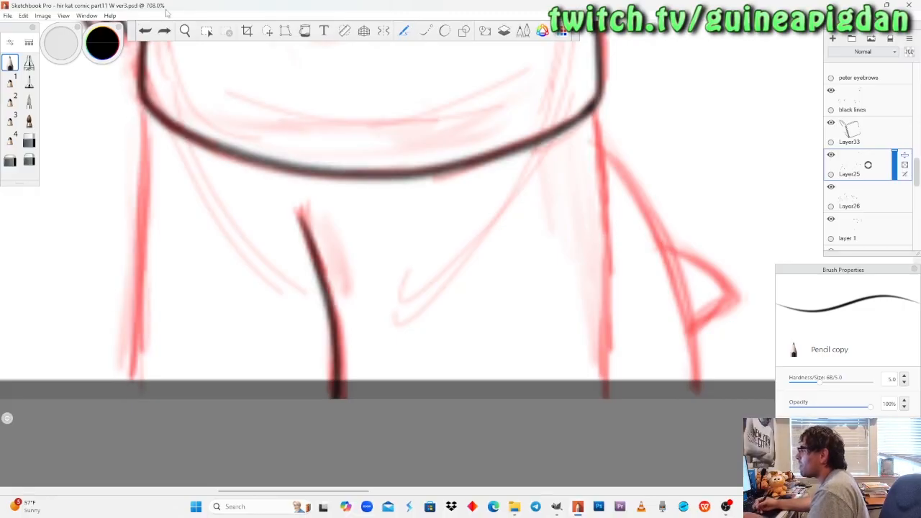
Rotate the canvas and ink the pants' outer line on the notebook side from the shirt hem to the panel's bottom edge, redrawing until straight.
key(space)
drag(246, 289, 247, 290)
drag(446, 198, 309, 349)
drag(336, 272, 336, 272)
drag(336, 293, 340, 373)
drag(353, 235, 379, 222)
drag(367, 258, 344, 288)
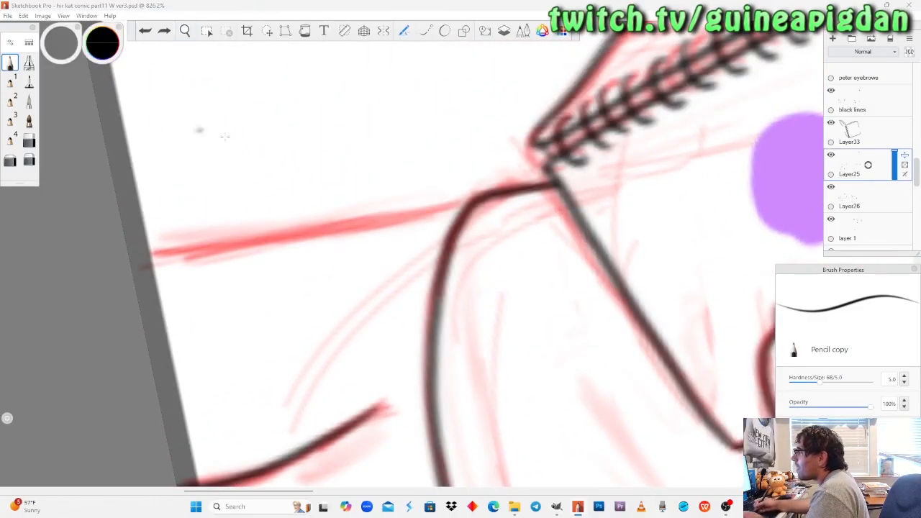
drag(467, 200, 131, 268)
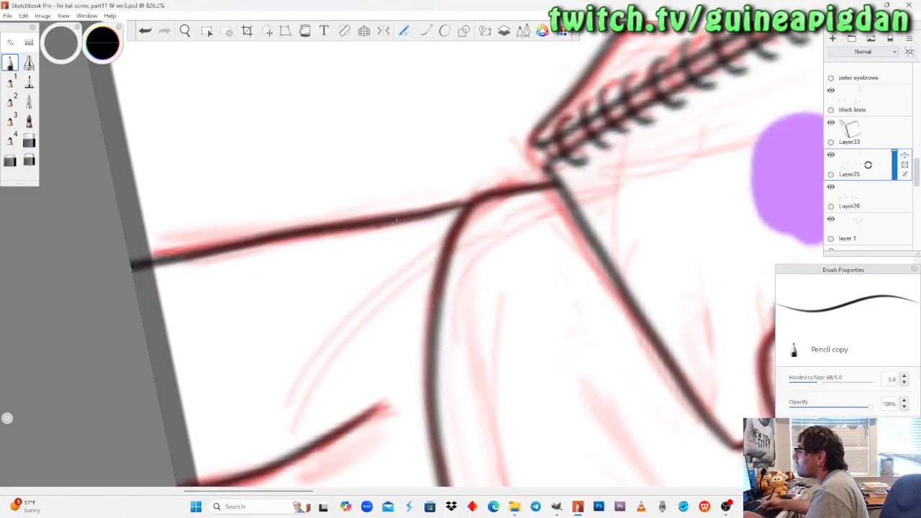
key(ctrl+z)
drag(469, 202, 135, 268)
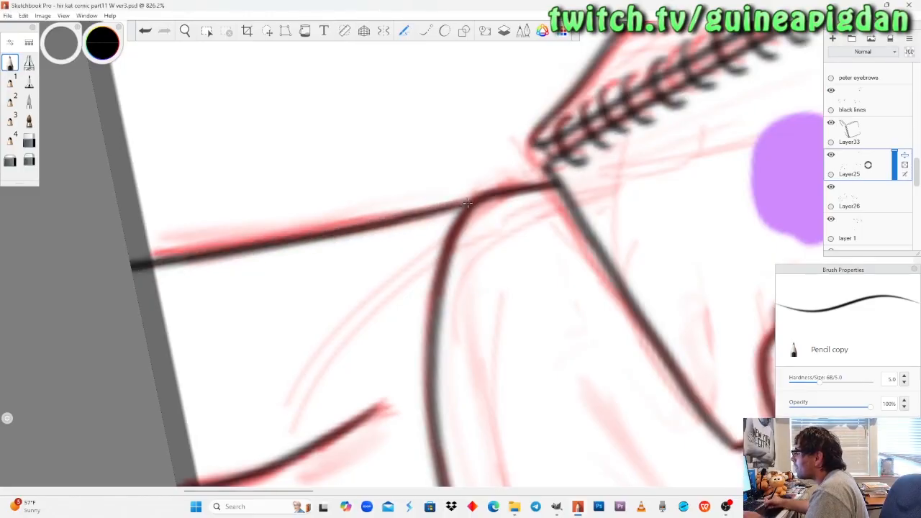
key(ctrl+z)
drag(468, 204, 131, 268)
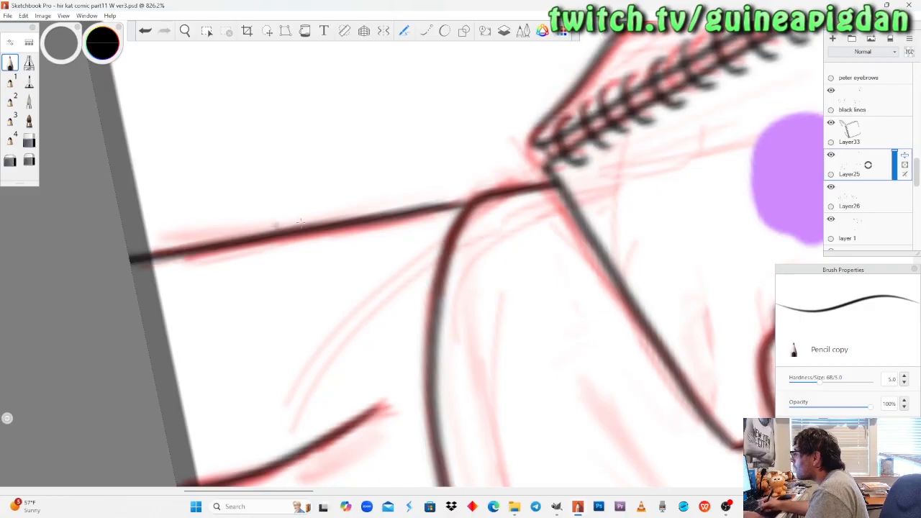
key(ctrl+z)
drag(469, 205, 131, 265)
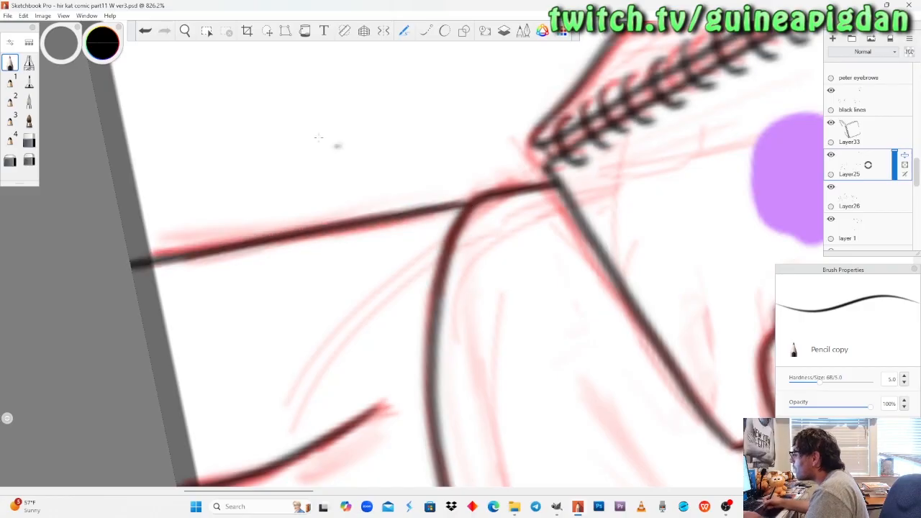
Ink the pants' outer line on the tail side from the hem corner to the panel's bottom edge with Pencil copy, redrawing until it fits.
click(185, 31)
drag(435, 411, 309, 354)
mouse_move(388, 217)
mouse_down()
mouse_move(393, 199)
mouse_move(367, 253)
mouse_move(404, 224)
mouse_up()
drag(384, 256, 360, 319)
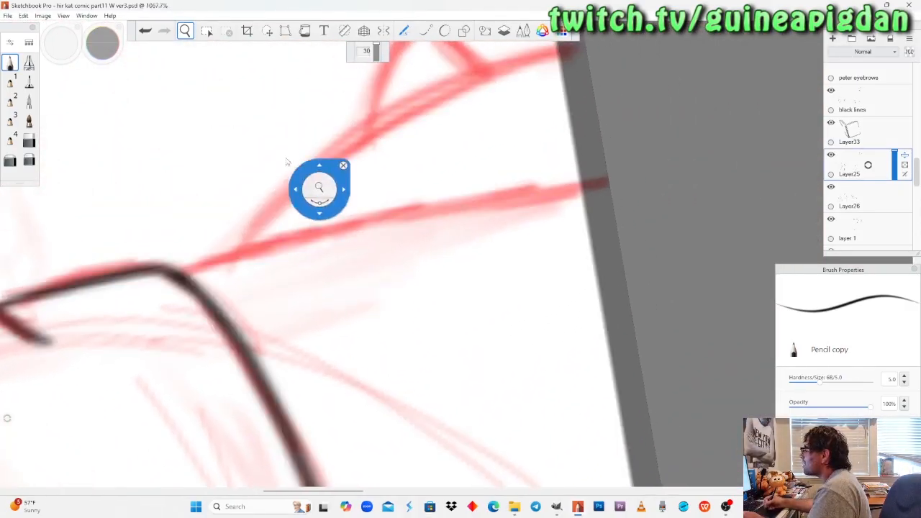
click(10, 63)
drag(217, 150, 226, 160)
mouse_move(184, 266)
mouse_down()
mouse_move(530, 188)
mouse_move(608, 183)
mouse_up()
key(ctrl+z)
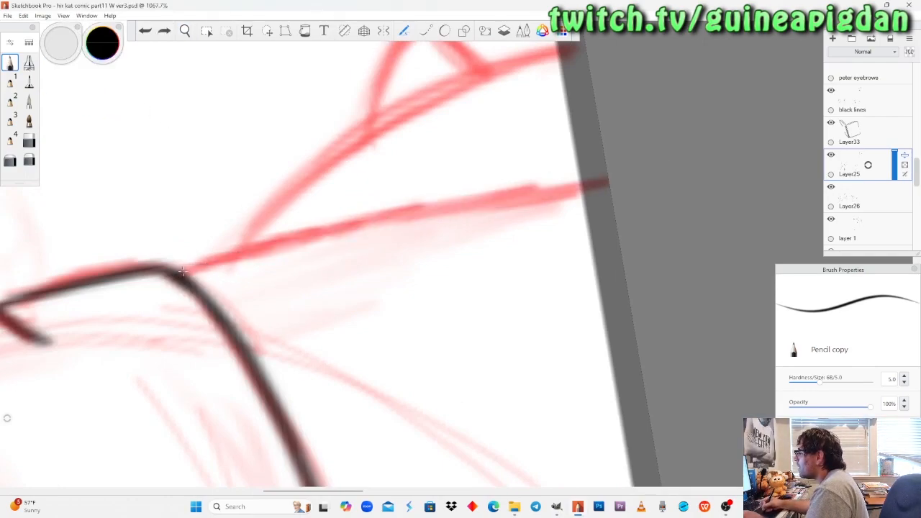
drag(182, 271, 608, 183)
key(ctrl+z)
mouse_move(180, 272)
mouse_down()
mouse_move(375, 223)
mouse_move(608, 184)
mouse_up()
key(ctrl+z)
mouse_move(180, 272)
mouse_down()
mouse_move(341, 229)
mouse_move(608, 181)
mouse_up()
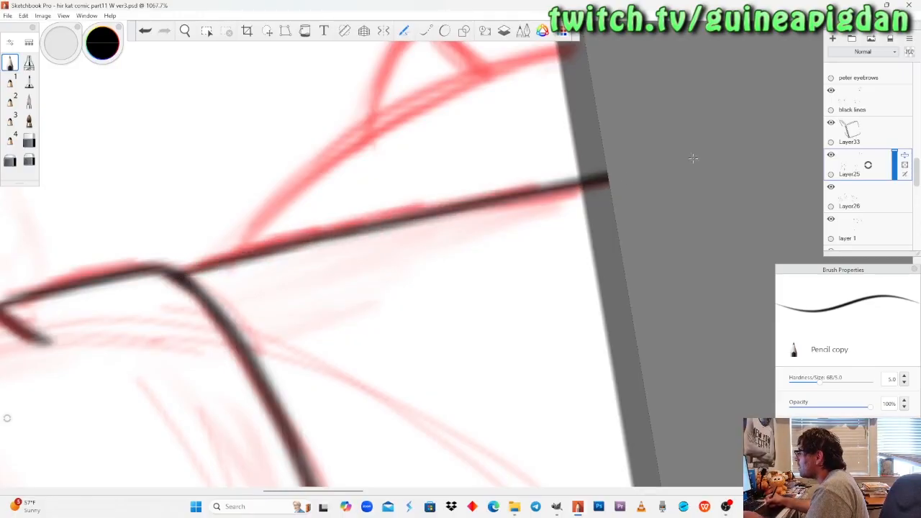
Make Layer26 the active layer for the tail beside the pants and check its content by toggling its visibility.
click(186, 34)
drag(227, 167, 248, 232)
drag(352, 349, 367, 138)
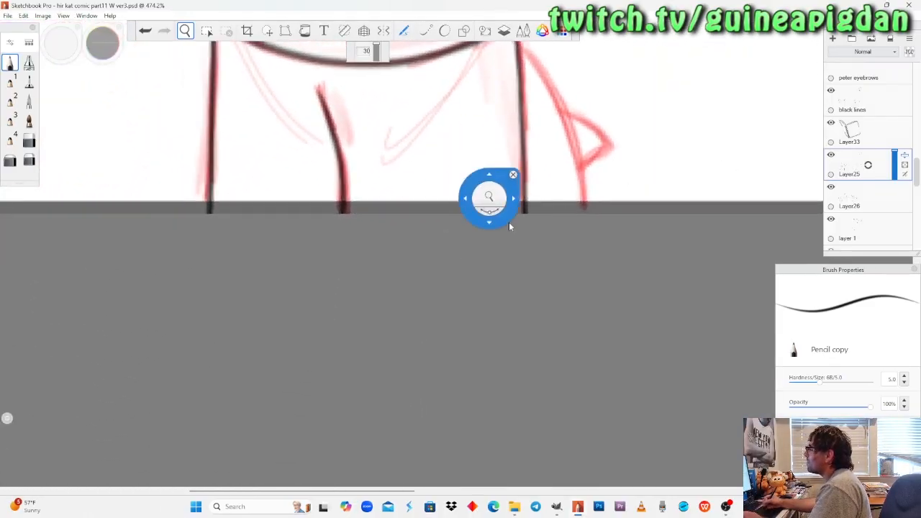
drag(503, 210, 378, 372)
drag(404, 248, 373, 303)
drag(479, 386, 375, 346)
drag(390, 274, 413, 219)
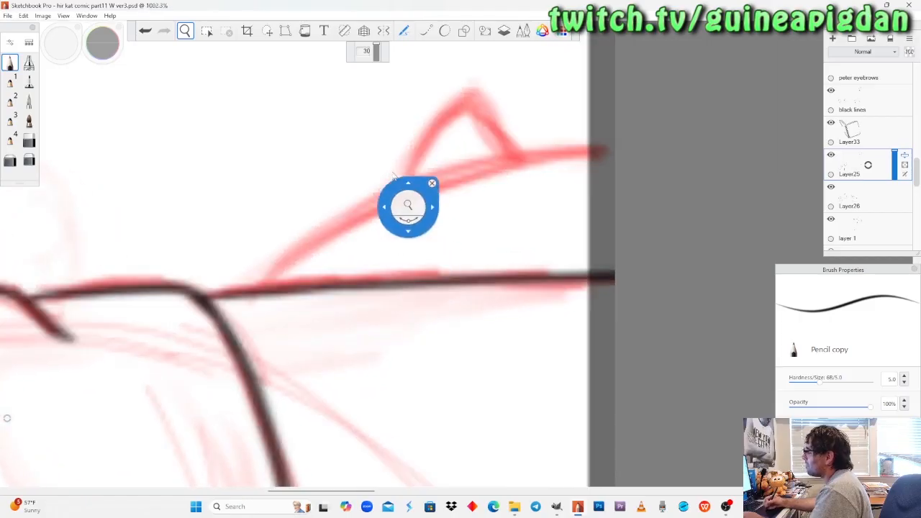
click(853, 196)
click(831, 187)
click(831, 187)
Ink the tail's curved back from behind the pants to the panel's bottom edge on Layer26 with Pencil copy, redrawing the curve several times.
click(11, 63)
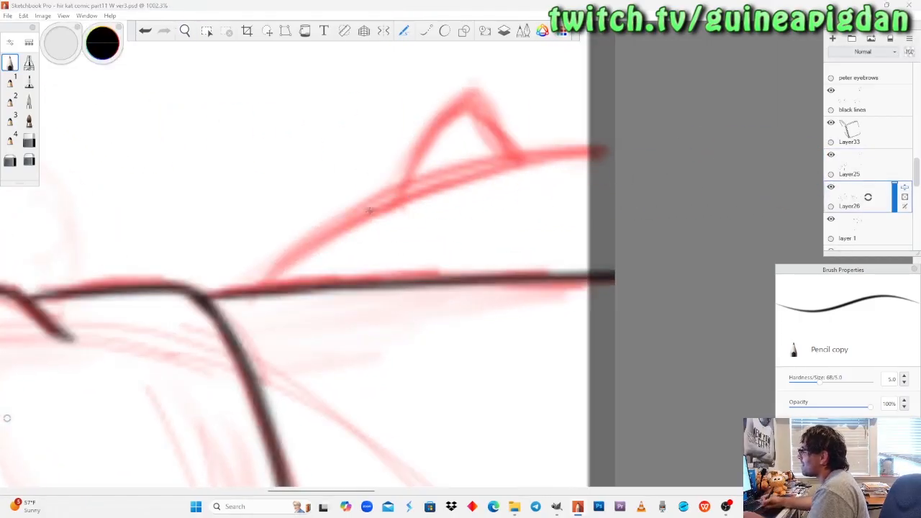
mouse_move(250, 308)
mouse_down()
mouse_move(468, 169)
mouse_move(604, 148)
mouse_up()
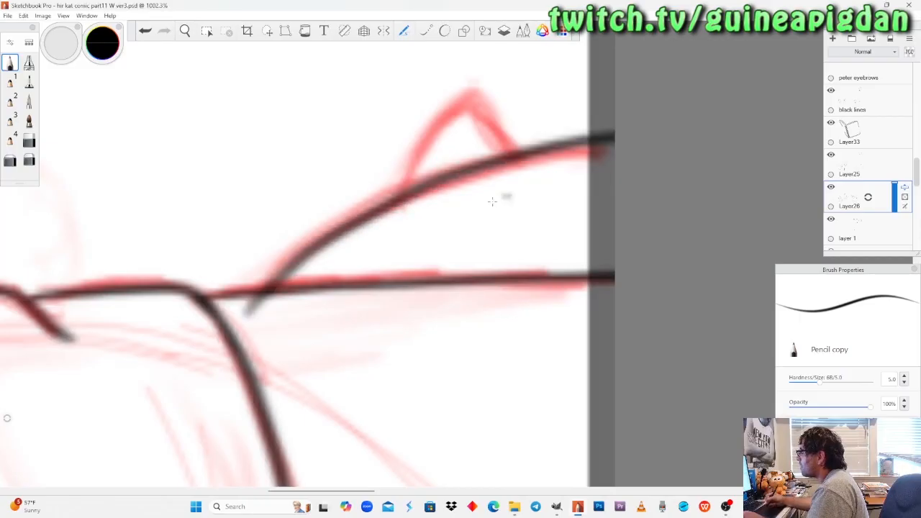
key(ctrl+z)
mouse_move(254, 307)
mouse_down()
mouse_move(410, 189)
mouse_move(611, 147)
mouse_up()
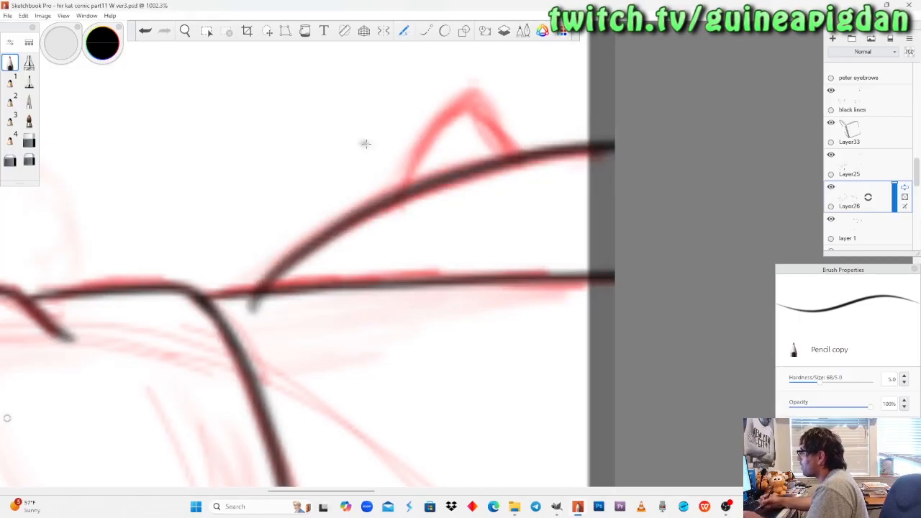
key(ctrl+z)
drag(246, 313, 612, 149)
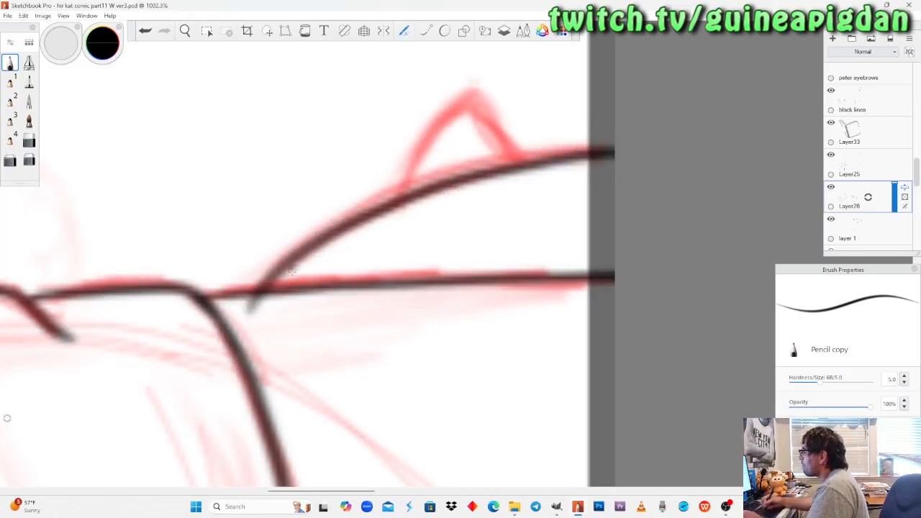
key(ctrl+z)
drag(247, 312, 613, 133)
key(ctrl+z)
mouse_move(252, 310)
mouse_down()
mouse_move(500, 164)
mouse_move(613, 134)
mouse_up()
key(ctrl+z)
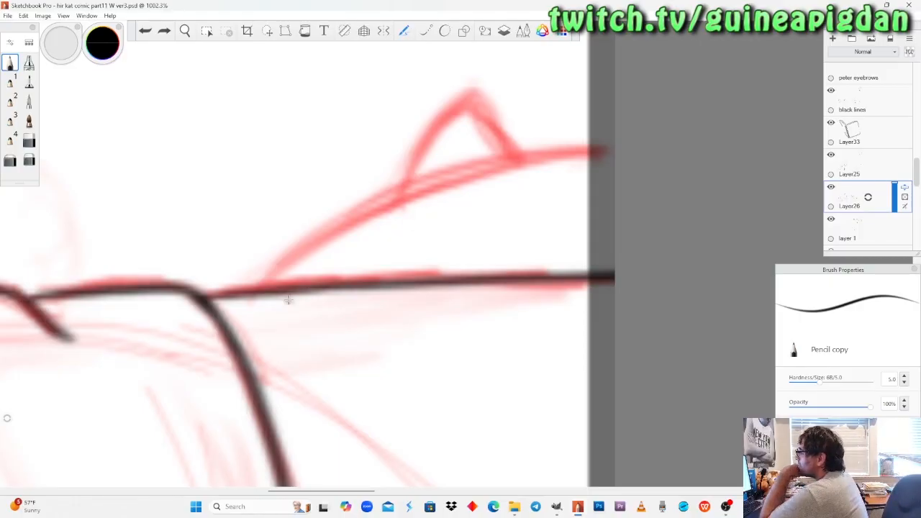
drag(252, 312, 775, 122)
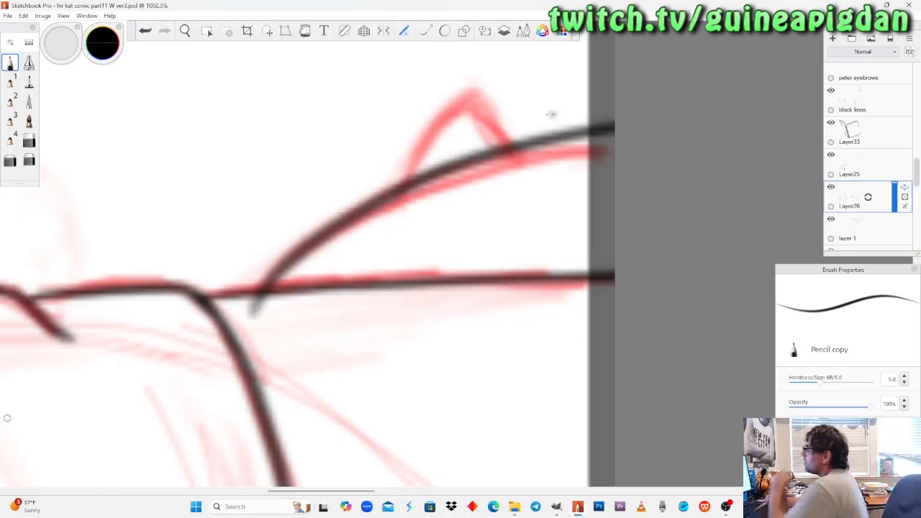
Redraw the tail's back curve on Layer26 with Pencil copy until it follows the red sketch from the pants line to the panel's bottom edge.
key(ctrl+z)
drag(252, 313, 648, 152)
key(ctrl+z)
mouse_move(250, 314)
mouse_down()
mouse_move(268, 296)
mouse_move(666, 164)
mouse_up()
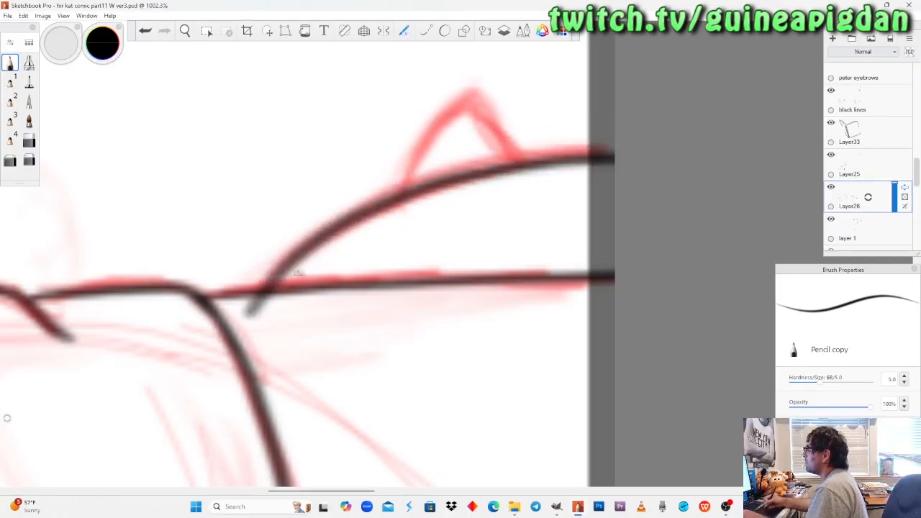
key(ctrl+z)
drag(248, 314, 723, 156)
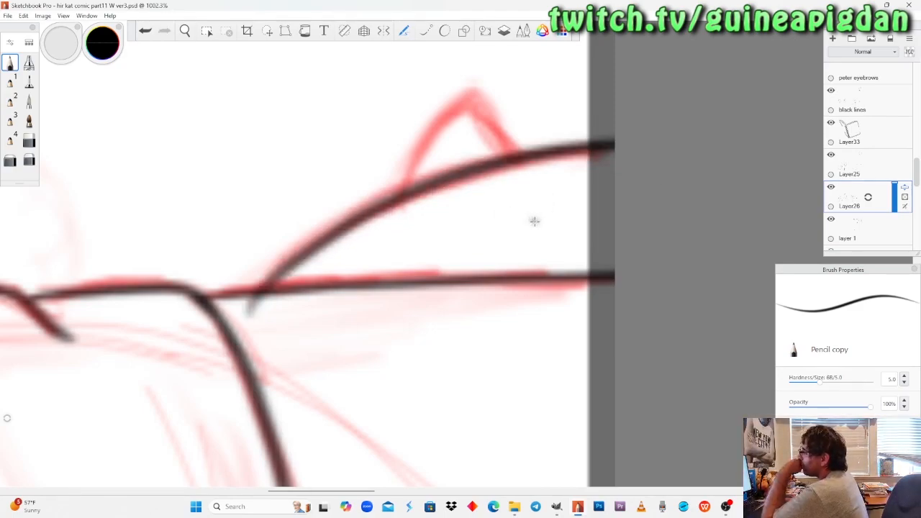
key(ctrl+z)
mouse_move(252, 306)
mouse_down()
mouse_move(319, 242)
mouse_move(613, 148)
mouse_up()
key(ctrl+z)
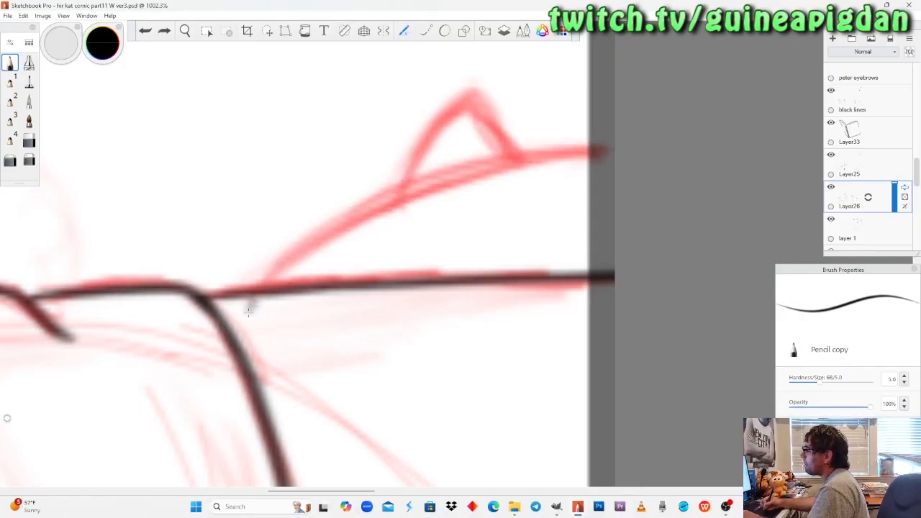
drag(248, 310, 652, 169)
key(ctrl+z)
drag(249, 311, 724, 169)
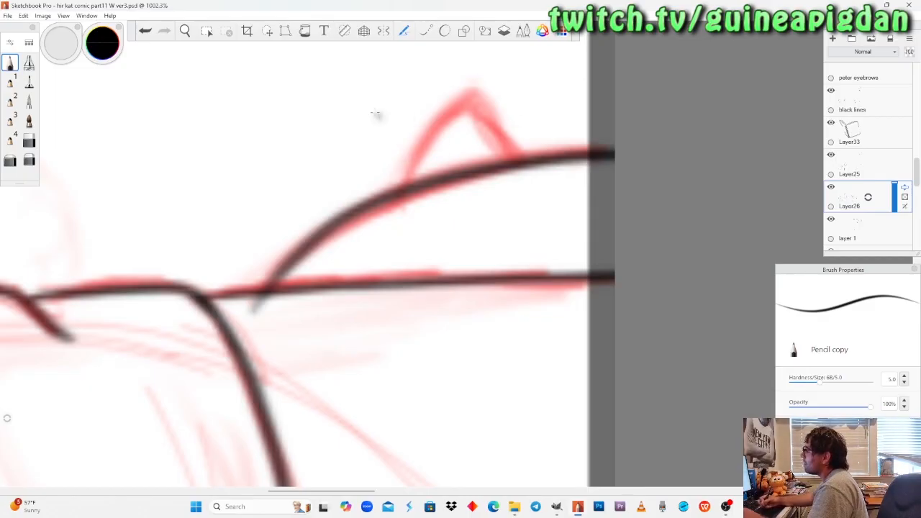
Ink the pointed spike on the tail's back with Pencil copy, then erase the curve's overhang inside the pants with Hard Eraser copy.
drag(404, 183, 436, 87)
key(ctrl+z)
mouse_move(408, 161)
mouse_down()
mouse_move(395, 193)
mouse_move(442, 97)
mouse_move(515, 129)
mouse_move(541, 158)
mouse_up()
key(ctrl+z)
mouse_move(396, 188)
mouse_down()
mouse_move(412, 150)
mouse_move(466, 91)
mouse_move(502, 107)
mouse_move(541, 156)
mouse_up()
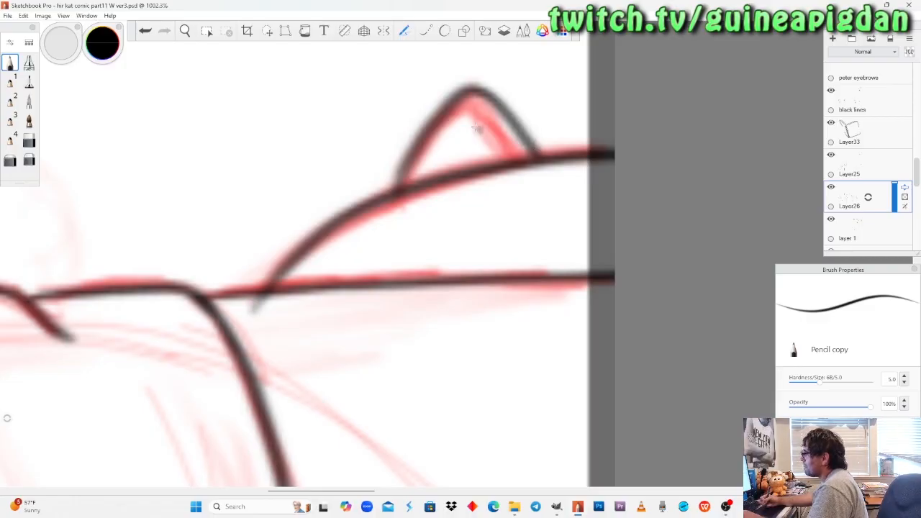
key(ctrl+z)
drag(396, 190, 461, 97)
key(ctrl+z)
mouse_move(392, 193)
mouse_down()
mouse_move(457, 107)
mouse_move(473, 101)
mouse_move(531, 152)
mouse_move(461, 100)
mouse_move(439, 118)
mouse_move(407, 186)
mouse_up()
key(ctrl+z)
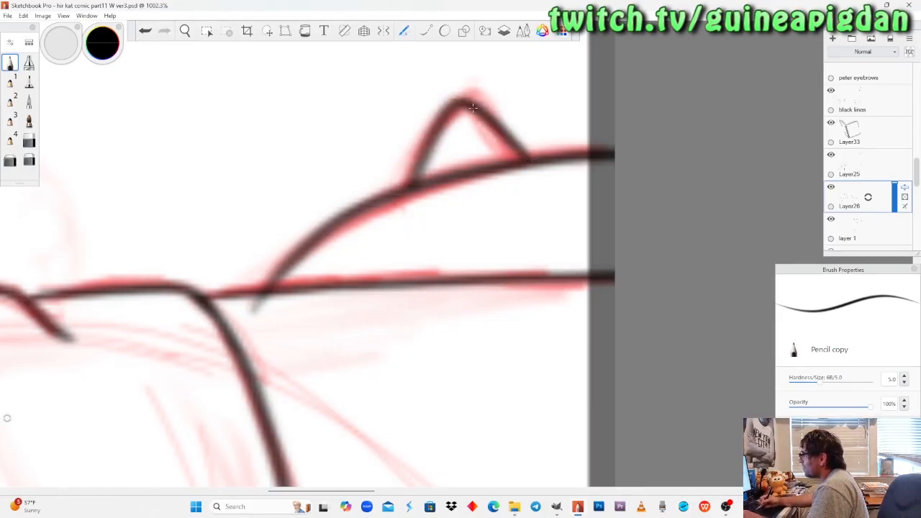
click(28, 141)
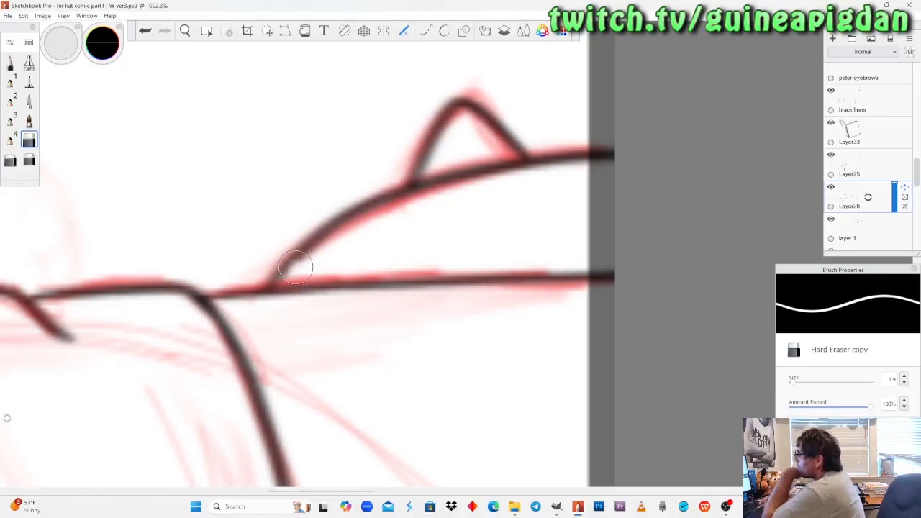
Look over the characters in the comic's bottom panels to see which lines still need black ink.
key(space)
mouse_move(241, 212)
mouse_down()
mouse_move(236, 202)
mouse_move(241, 230)
mouse_up()
drag(314, 310, 304, 300)
drag(433, 177, 411, 344)
drag(415, 91, 412, 243)
drag(501, 262, 470, 324)
drag(438, 232, 430, 221)
drag(398, 284, 404, 309)
drag(492, 243, 428, 283)
drag(582, 292, 429, 283)
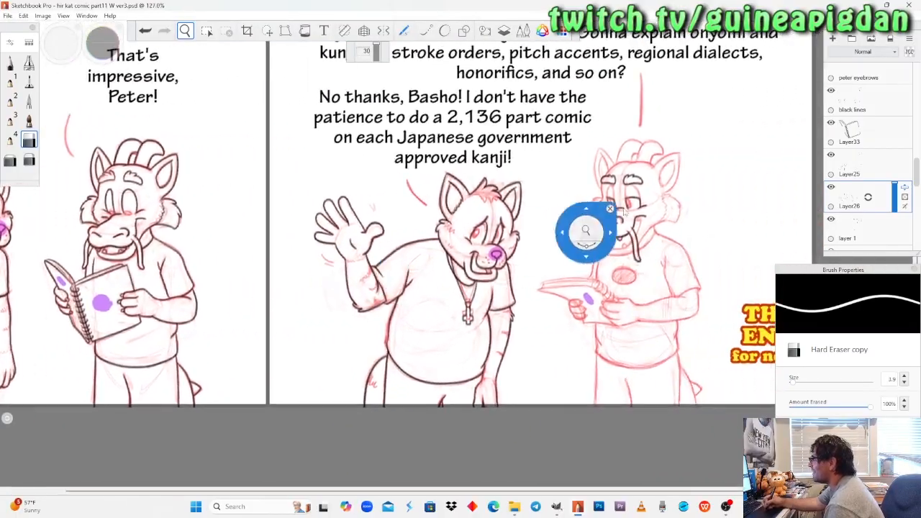
click(866, 108)
mouse_move(580, 229)
mouse_down()
mouse_move(495, 252)
mouse_move(585, 238)
mouse_up()
drag(443, 308, 559, 295)
drag(360, 312, 405, 297)
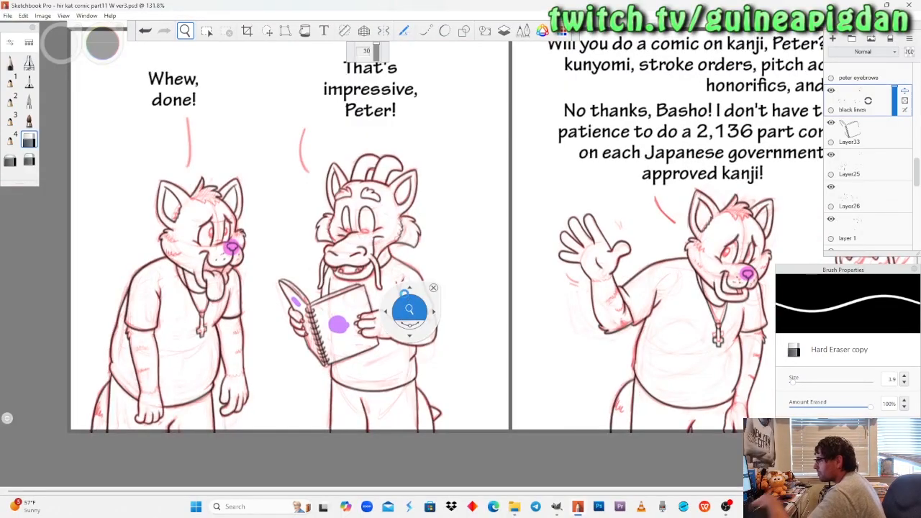
drag(746, 185, 457, 139)
drag(576, 285, 628, 341)
drag(549, 292, 650, 263)
mouse_move(223, 231)
mouse_down()
mouse_move(248, 228)
mouse_move(223, 231)
mouse_up()
drag(698, 232, 491, 259)
drag(503, 291, 482, 325)
mouse_move(456, 211)
mouse_down()
mouse_move(422, 216)
mouse_move(431, 272)
mouse_move(462, 227)
mouse_up()
mouse_move(453, 265)
mouse_down()
mouse_move(448, 309)
mouse_move(459, 271)
mouse_up()
drag(450, 445, 474, 298)
drag(492, 329, 486, 335)
drag(487, 283, 486, 270)
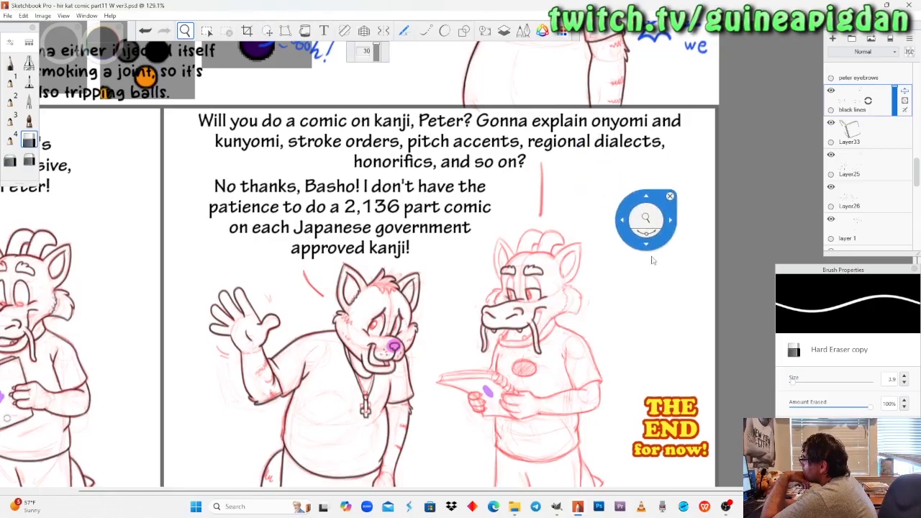
Check which of the last panel's dragon face lines are on black lines and on Layer25 by toggling each layer's visibility.
drag(591, 351, 580, 271)
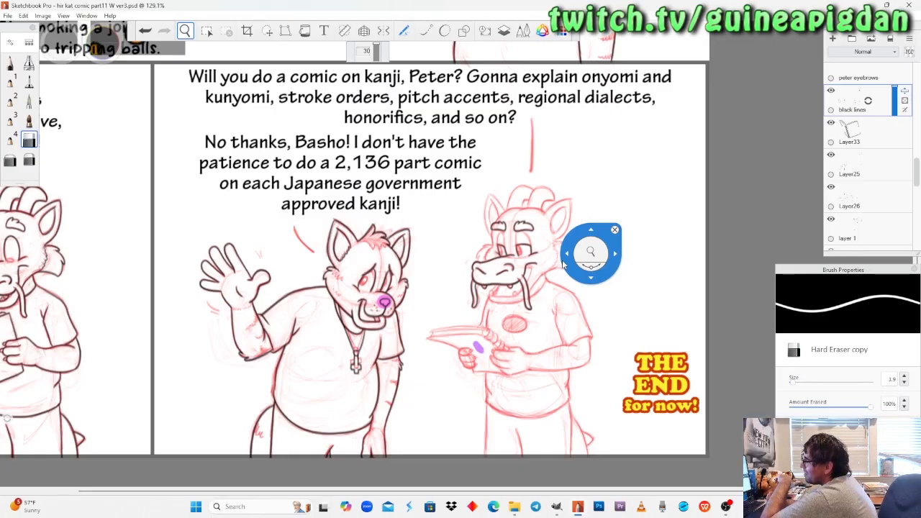
drag(419, 298, 458, 270)
mouse_move(545, 291)
mouse_down()
mouse_move(403, 313)
mouse_move(436, 294)
mouse_move(435, 274)
mouse_up()
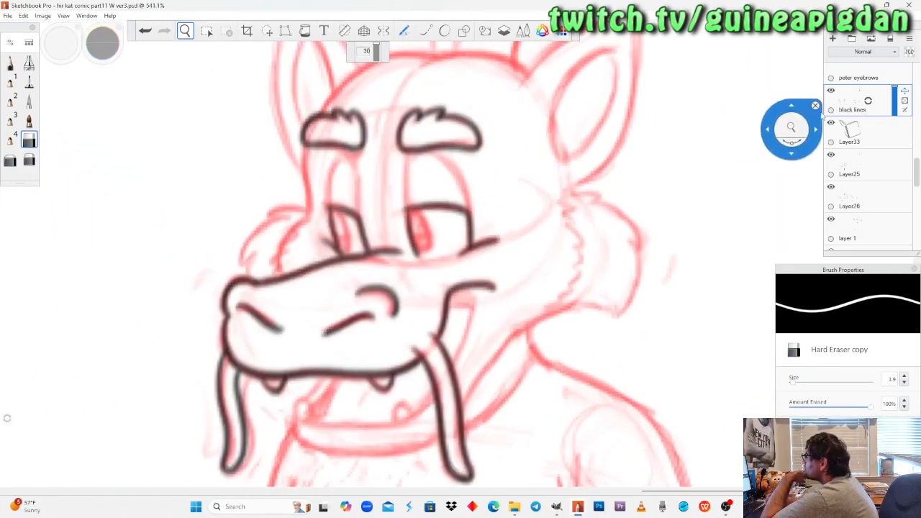
click(831, 91)
click(831, 90)
click(831, 91)
click(831, 91)
click(835, 160)
click(831, 156)
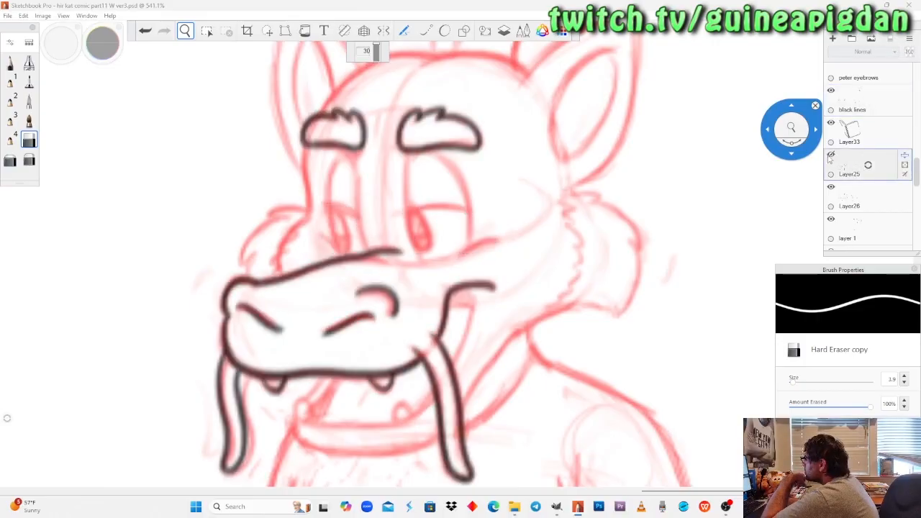
click(831, 156)
Check the black lines layer's content on the notebook-reading dragon by toggling its visibility, and make Layer25 the active layer.
drag(599, 227, 418, 277)
drag(309, 287, 651, 249)
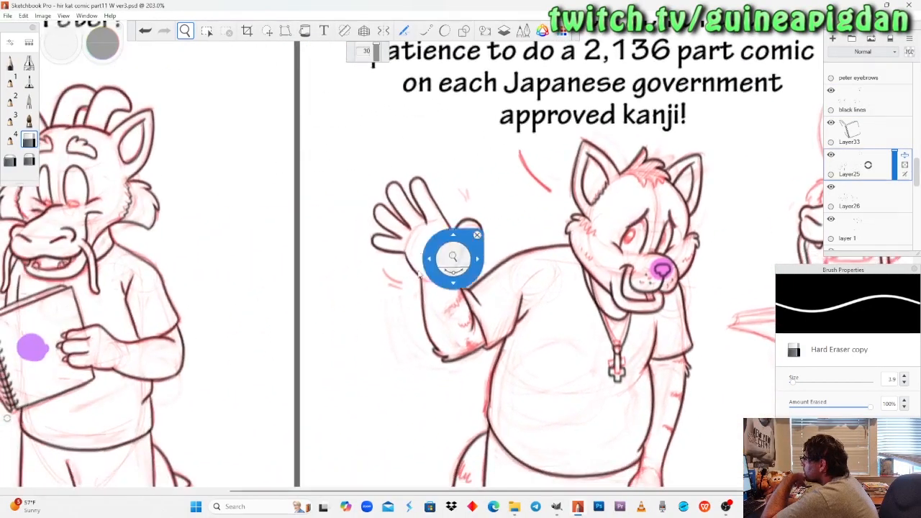
drag(426, 273, 531, 290)
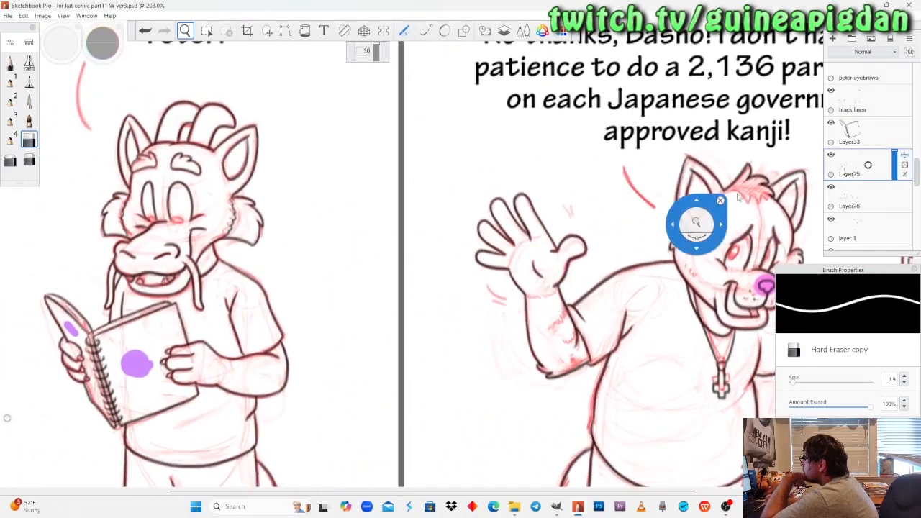
click(832, 91)
click(832, 100)
click(831, 91)
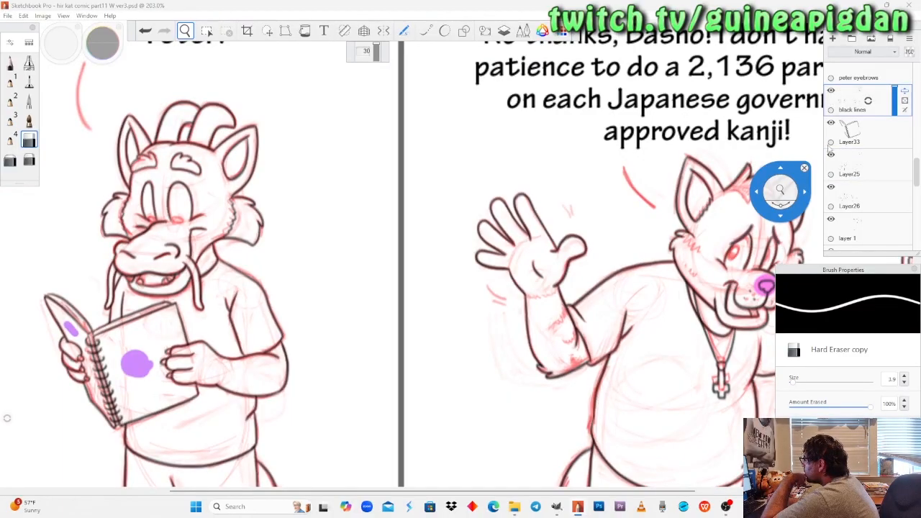
click(851, 166)
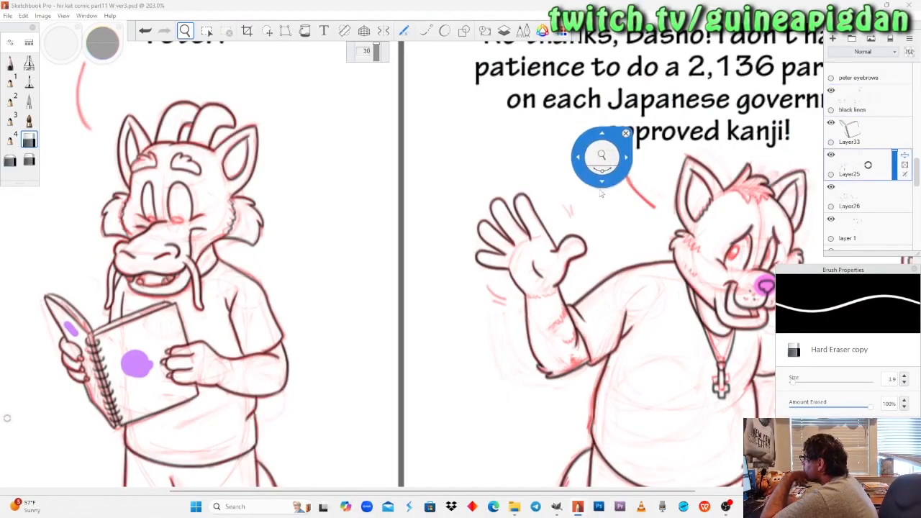
Ink the last panel's dragon face contour from the far eyebrow's outer end down to the cheek fur on Layer25 with Pencil copy.
drag(583, 167, 231, 214)
drag(448, 237, 308, 253)
drag(492, 247, 541, 223)
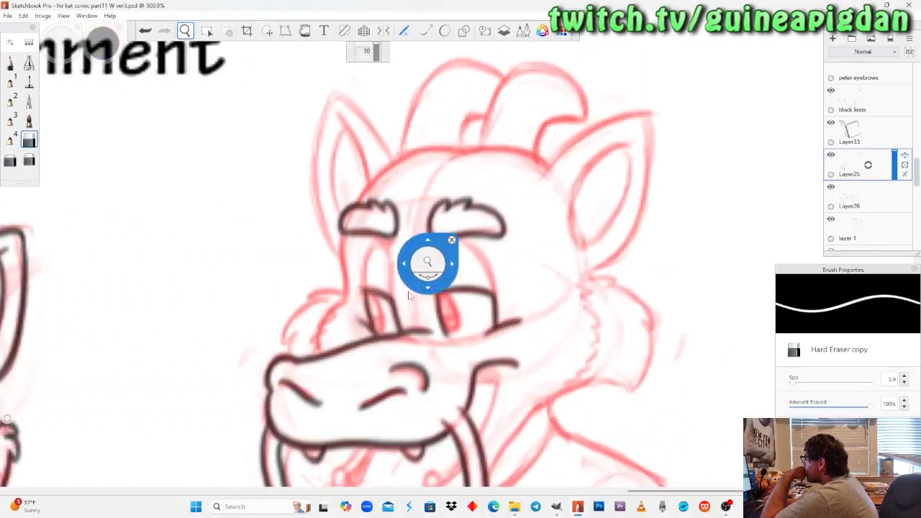
drag(412, 286, 419, 280)
drag(464, 316, 438, 264)
drag(374, 247, 381, 236)
drag(285, 173, 293, 209)
click(10, 63)
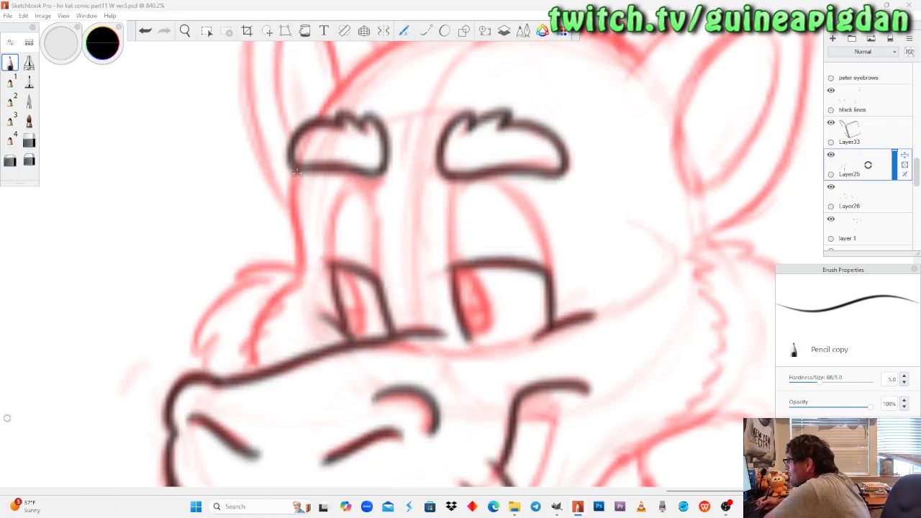
mouse_move(300, 169)
mouse_down()
mouse_move(297, 266)
mouse_move(300, 258)
mouse_up()
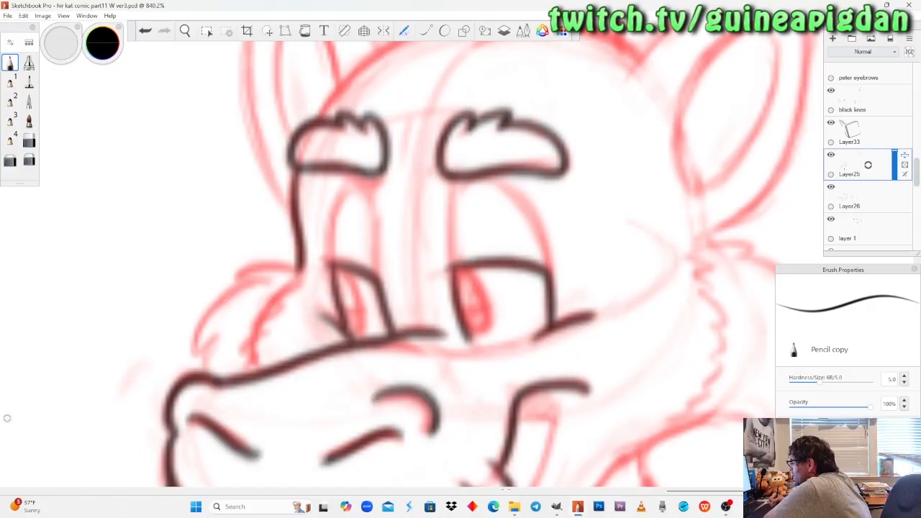
Switch to Microsoft Edge, search Bing for "miller moth" and read through the Miller (moth) Wikipedia article.
click(493, 508)
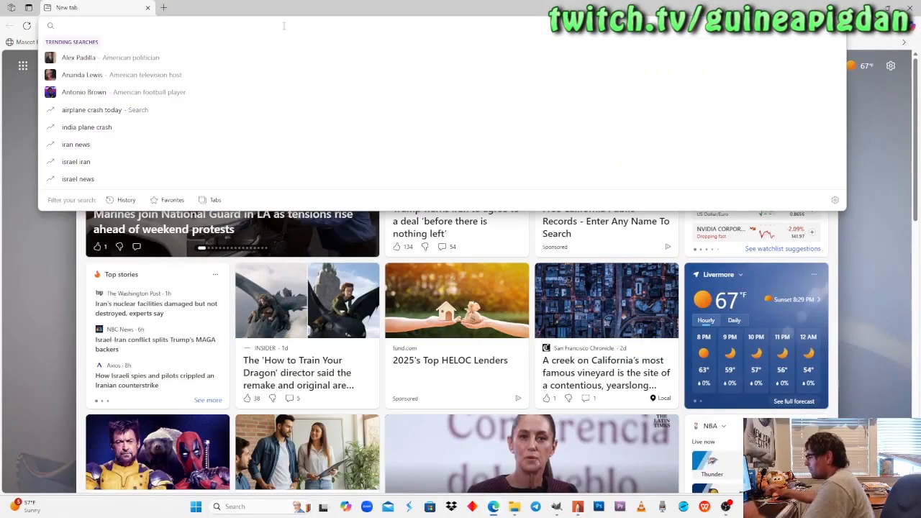
text(goo)
key(Return)
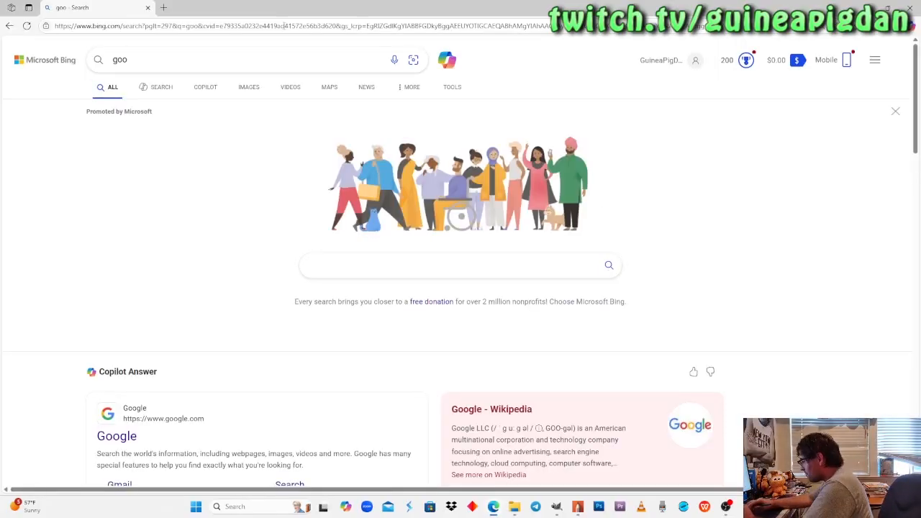
text(miller moth)
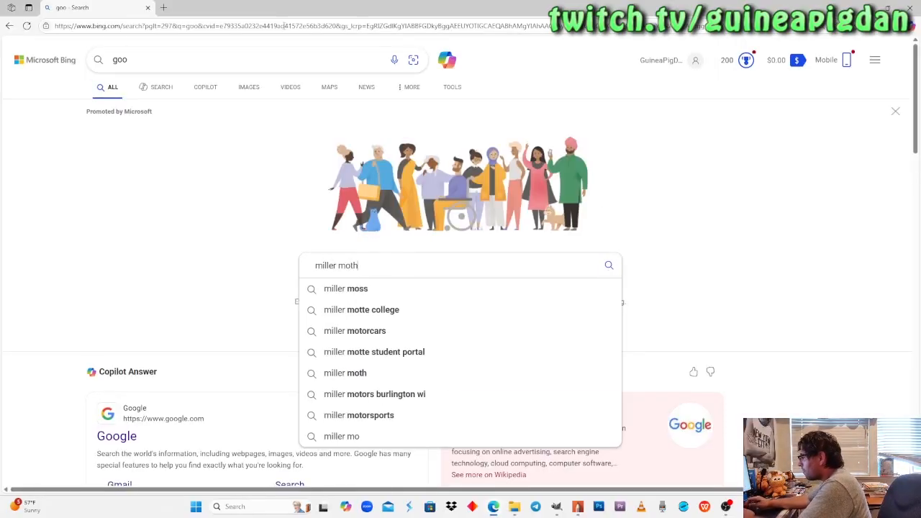
key(Return)
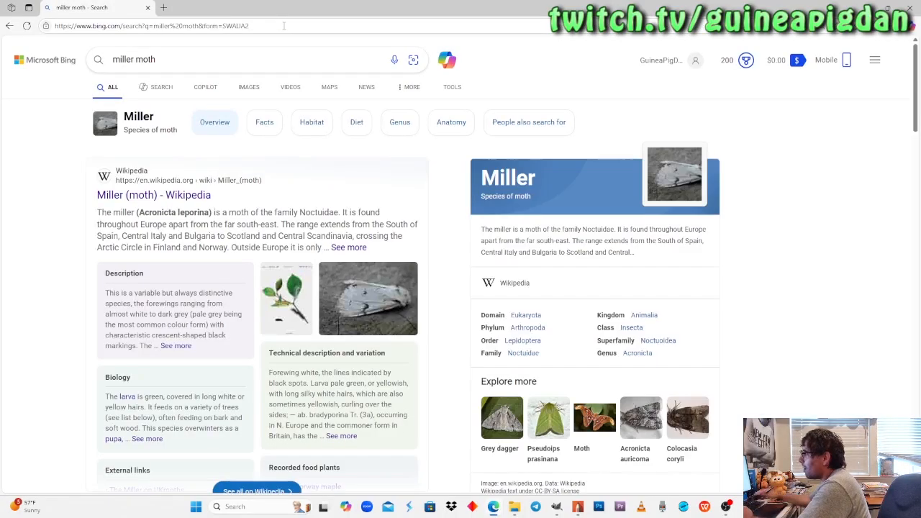
click(173, 195)
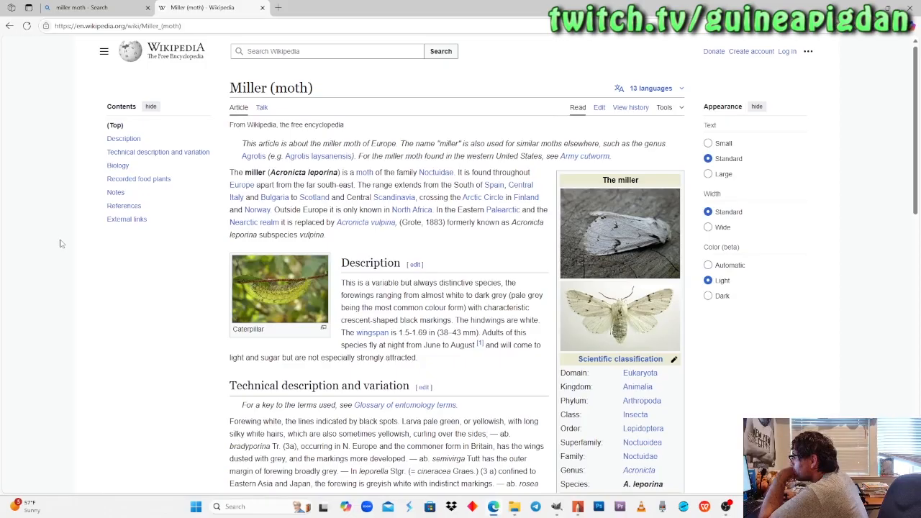
scroll(61, 244, down, 1)
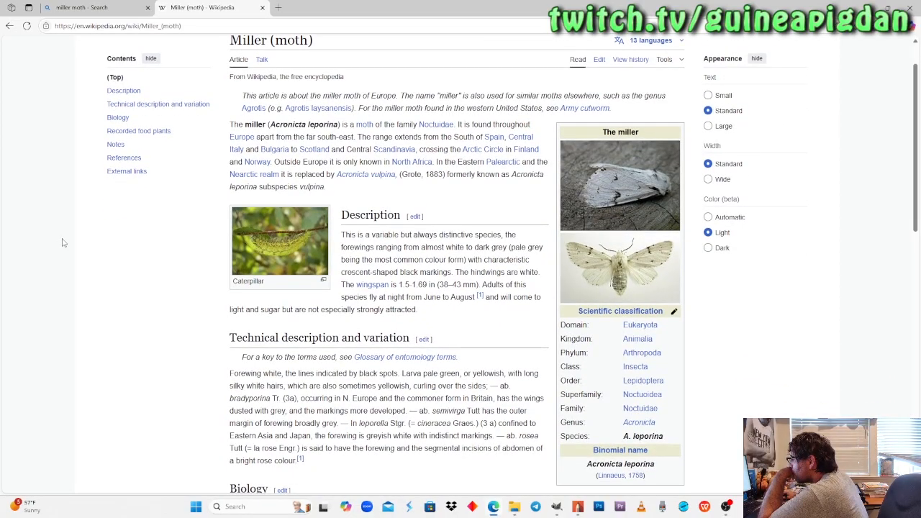
scroll(62, 243, down, 1)
scroll(62, 244, down, 1)
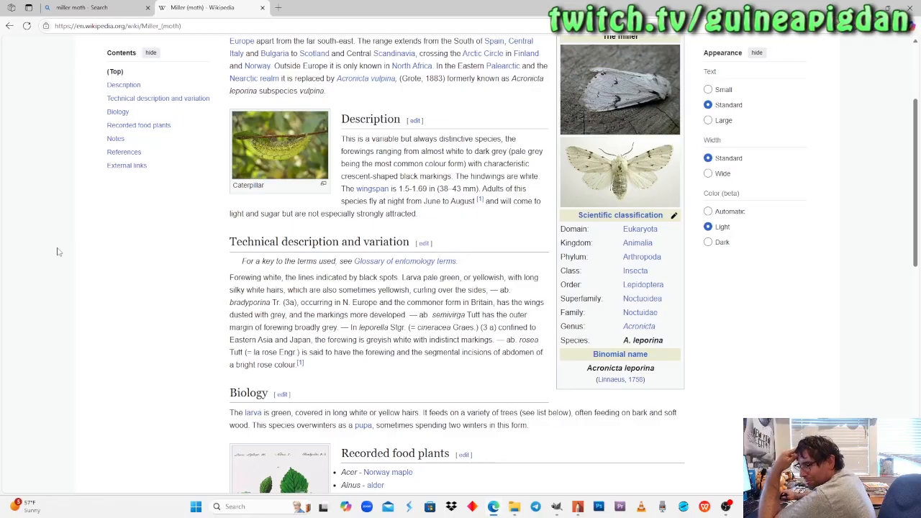
scroll(72, 253, down, 4)
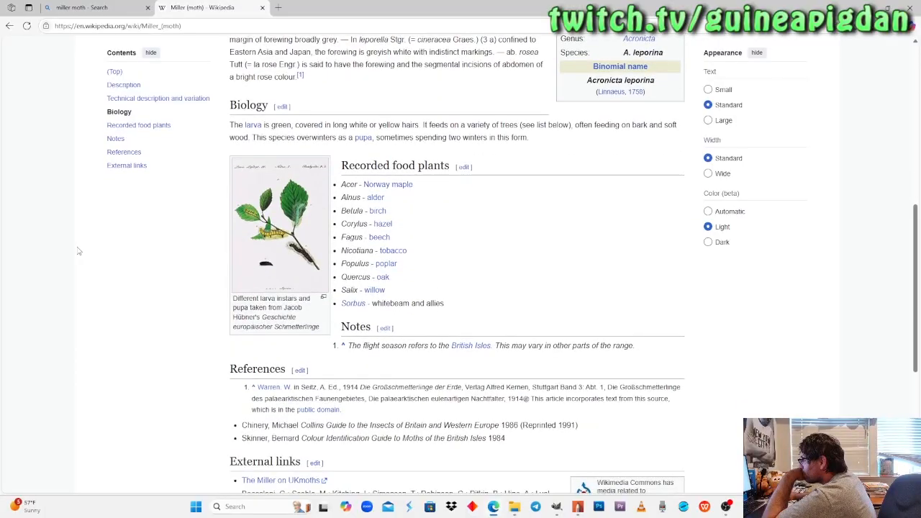
scroll(79, 251, up, 3)
scroll(80, 252, up, 3)
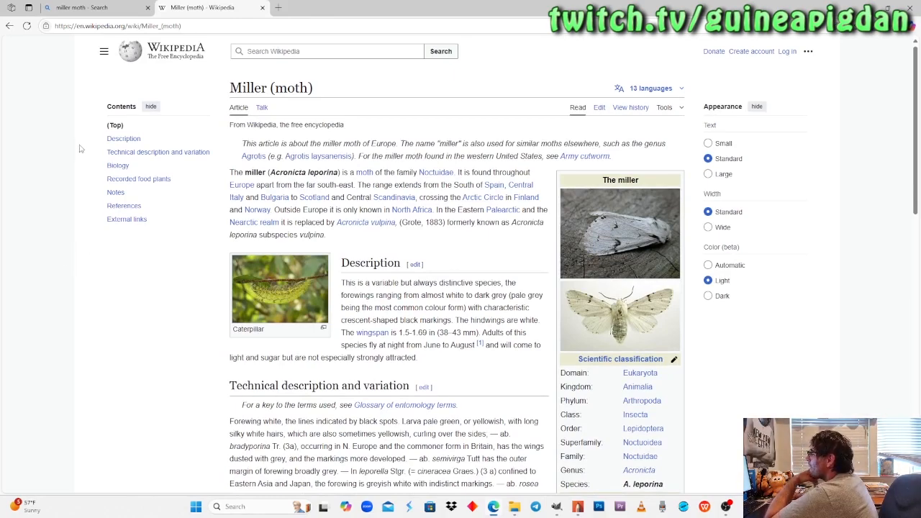
Go to Google, search for "poisonous moths" and look through the results down to the images.
click(87, 27)
text(goo)
key(Return)
text(poin)
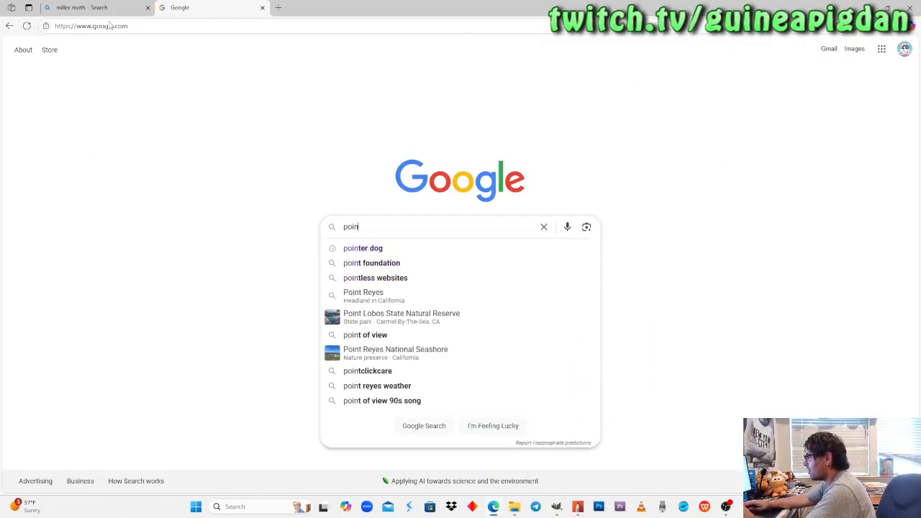
key(BackSpace)
text(sonous moths)
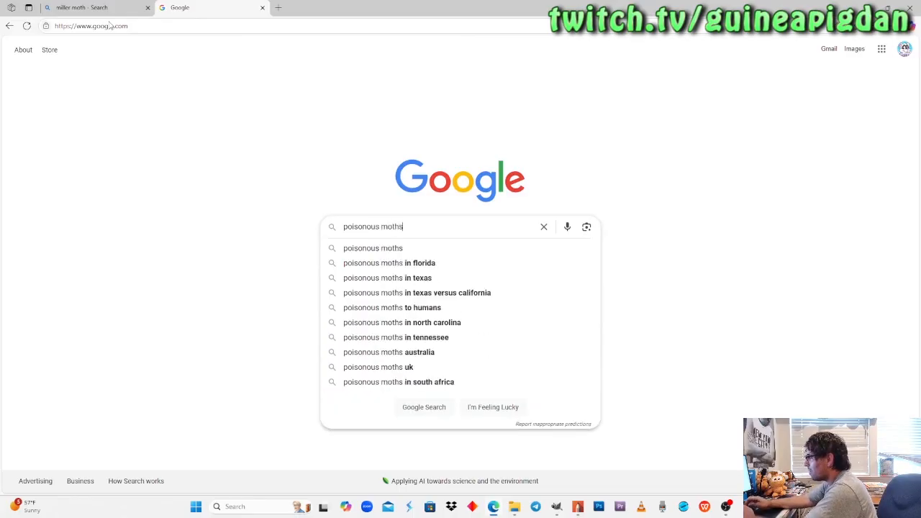
key(Return)
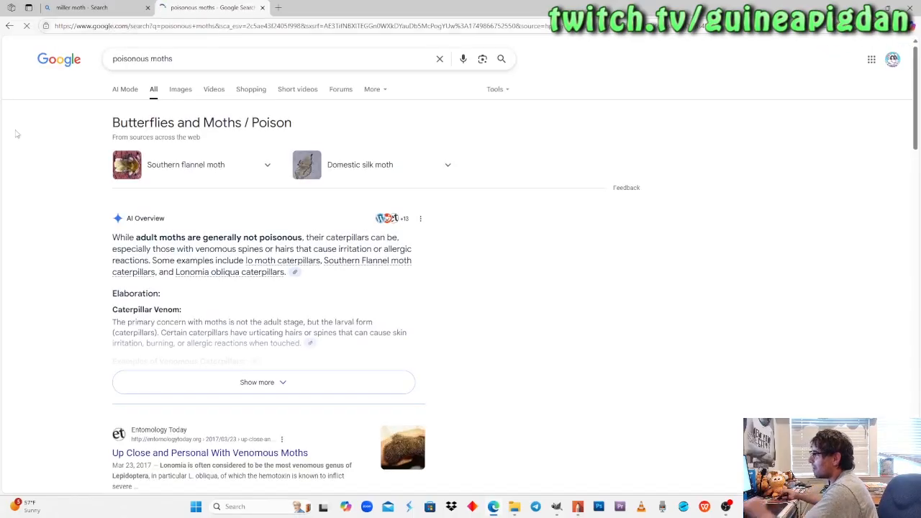
scroll(31, 255, down, 2)
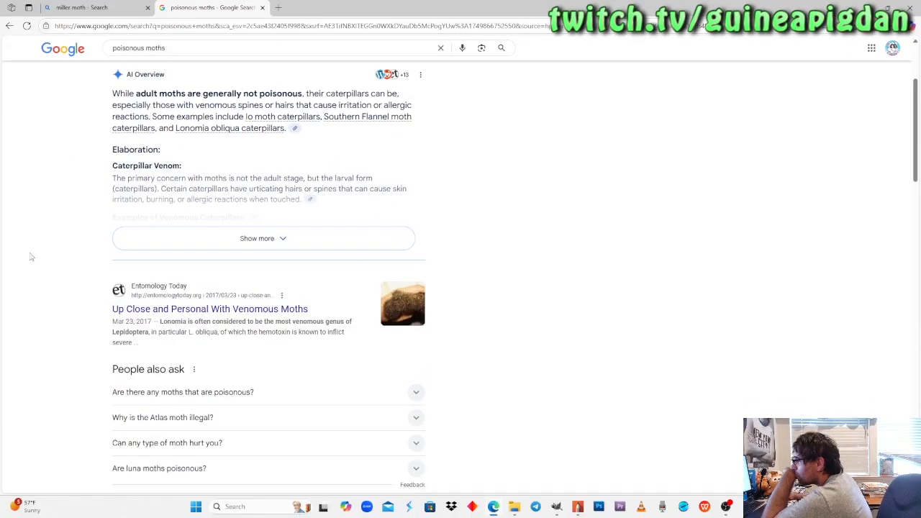
scroll(31, 257, down, 2)
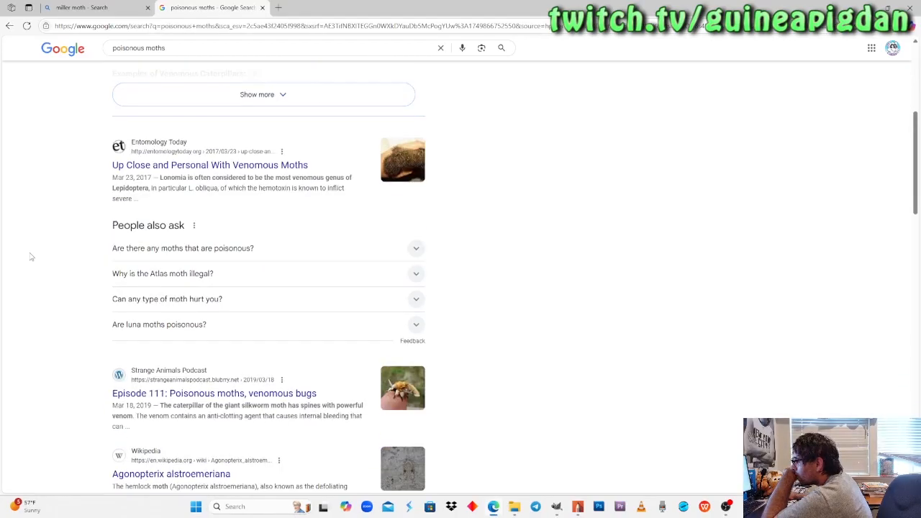
scroll(31, 257, down, 1)
scroll(31, 257, down, 3)
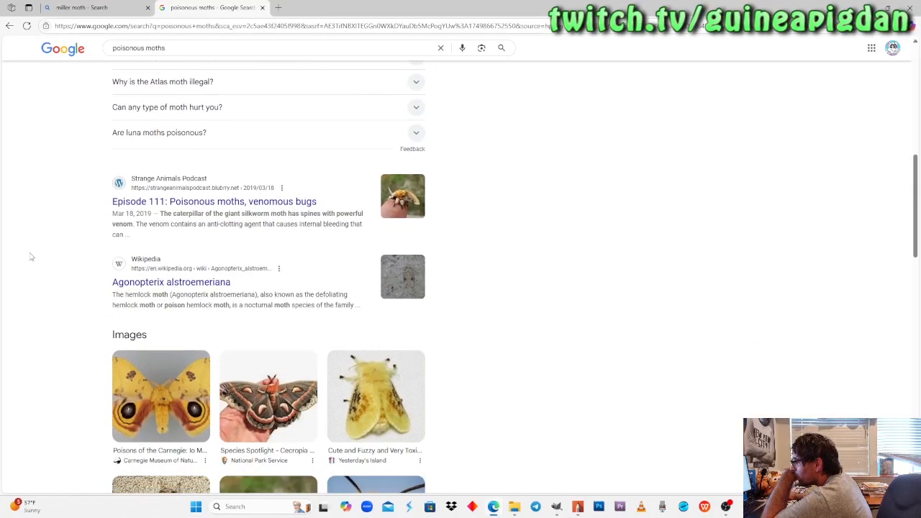
Examine the image and video results for poisonous moths down to the Reddit thread.
scroll(31, 257, down, 1)
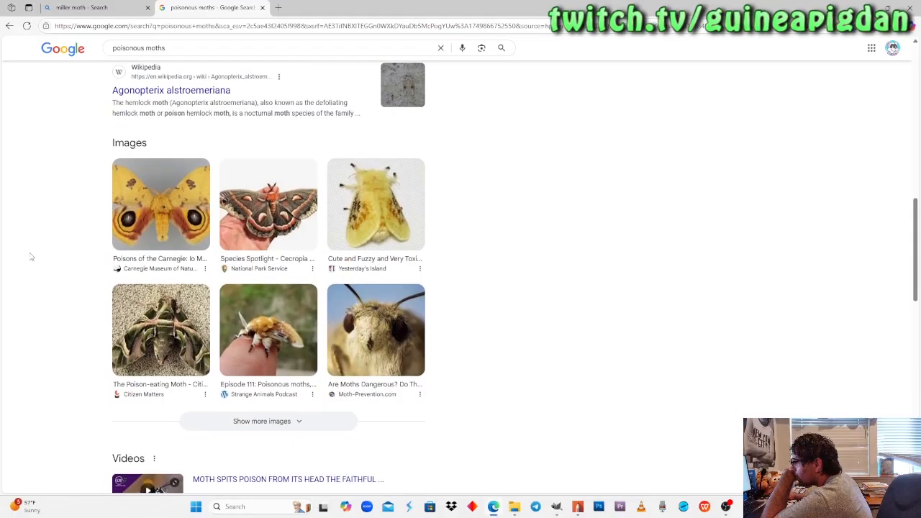
scroll(31, 257, down, 1)
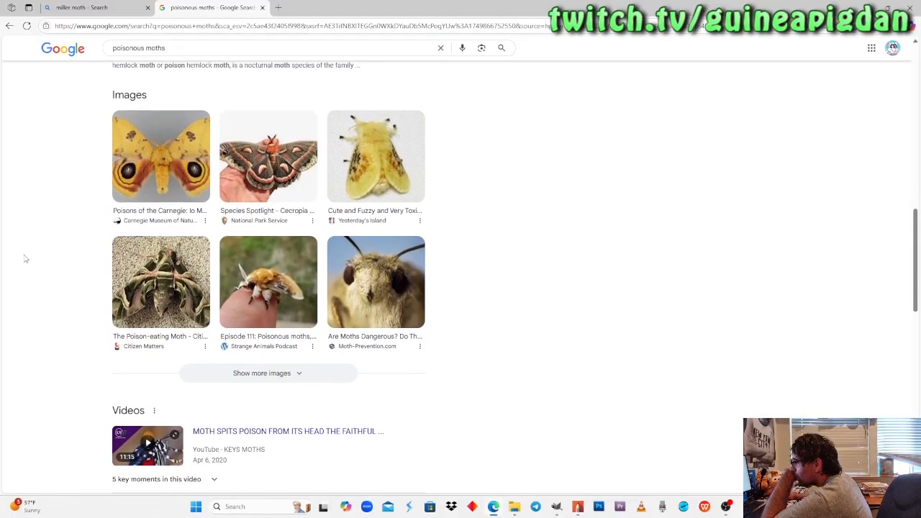
scroll(25, 258, down, 1)
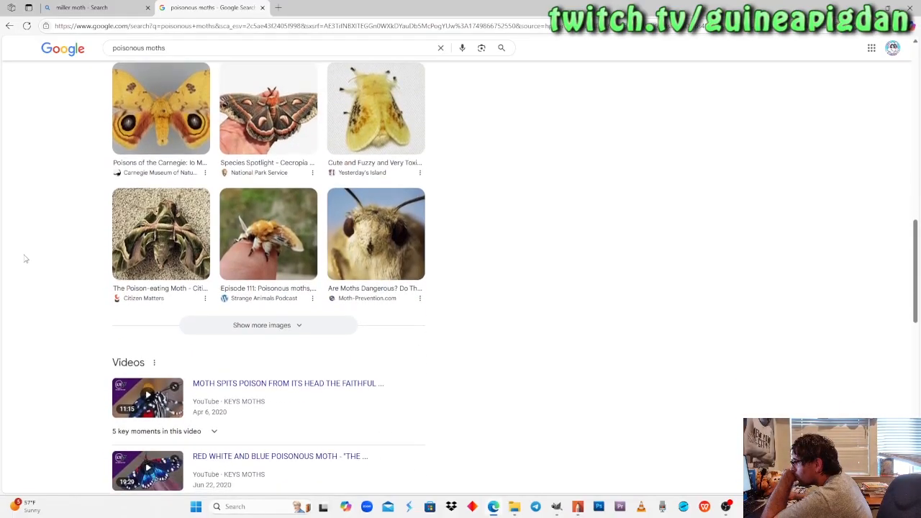
scroll(26, 259, up, 1)
scroll(25, 259, up, 1)
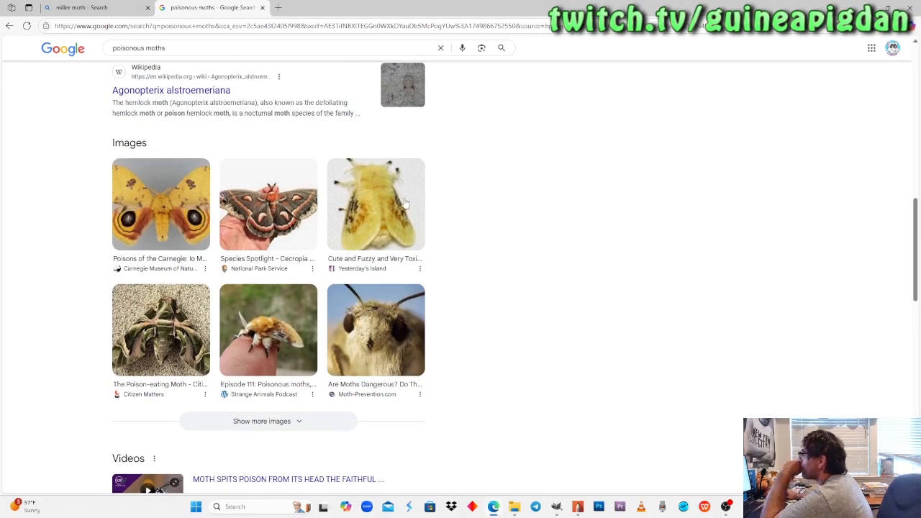
scroll(503, 205, down, 2)
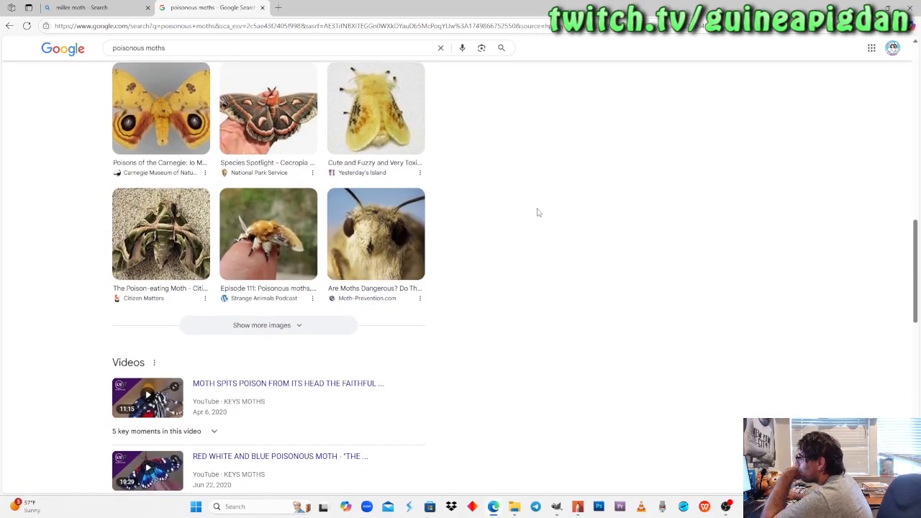
scroll(567, 220, down, 2)
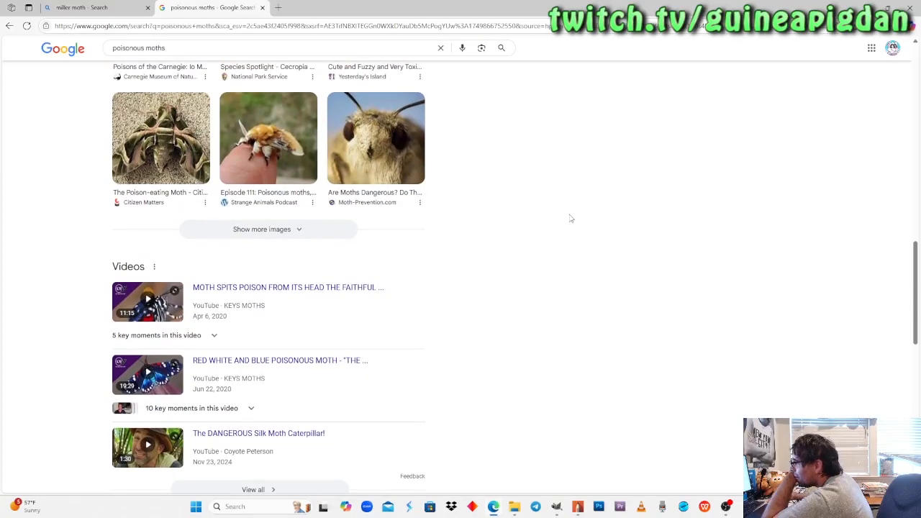
scroll(573, 216, down, 2)
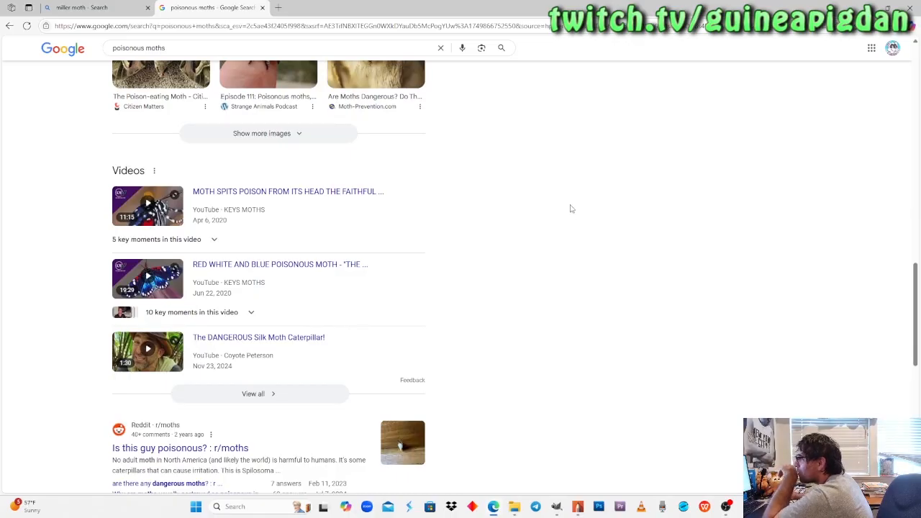
scroll(580, 190, up, 2)
scroll(594, 192, down, 2)
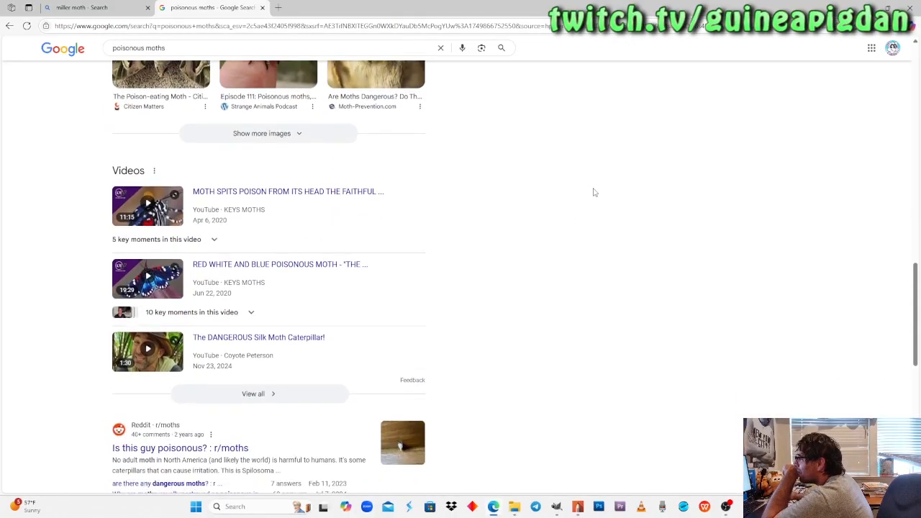
Switch back to Sketchbook Pro and ink the outer contour and jagged inner edge of the dragon's far cheek fur on Layer25.
click(864, 7)
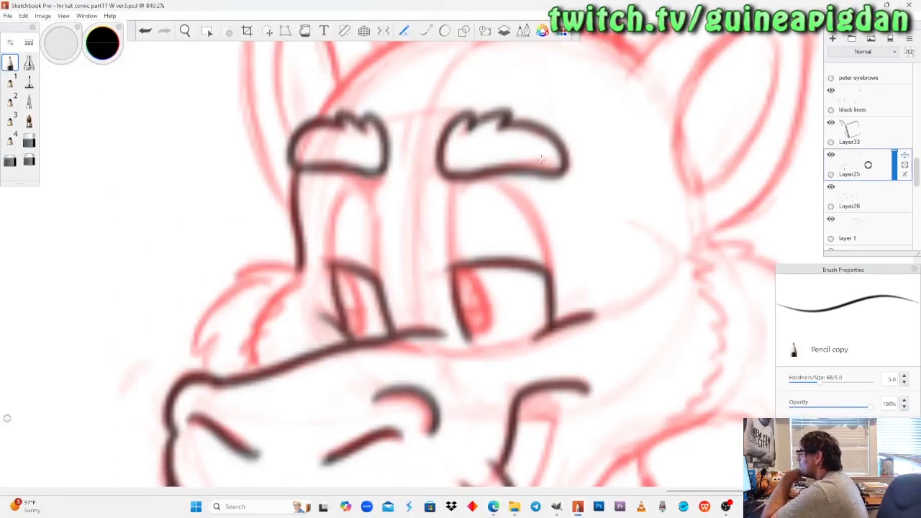
mouse_move(299, 274)
mouse_down()
mouse_move(266, 261)
mouse_move(236, 268)
mouse_move(240, 281)
mouse_move(200, 337)
mouse_move(220, 341)
mouse_move(207, 377)
mouse_up()
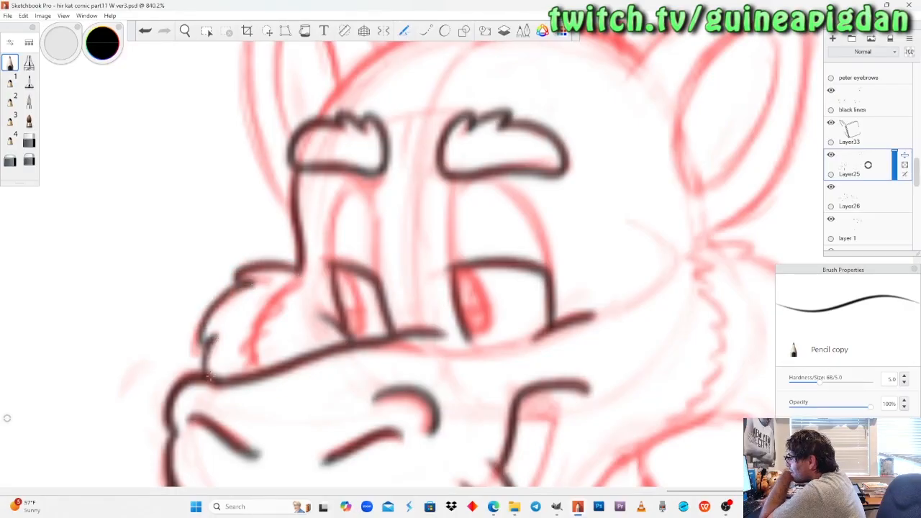
mouse_move(301, 272)
mouse_down()
mouse_move(255, 342)
mouse_move(256, 368)
mouse_up()
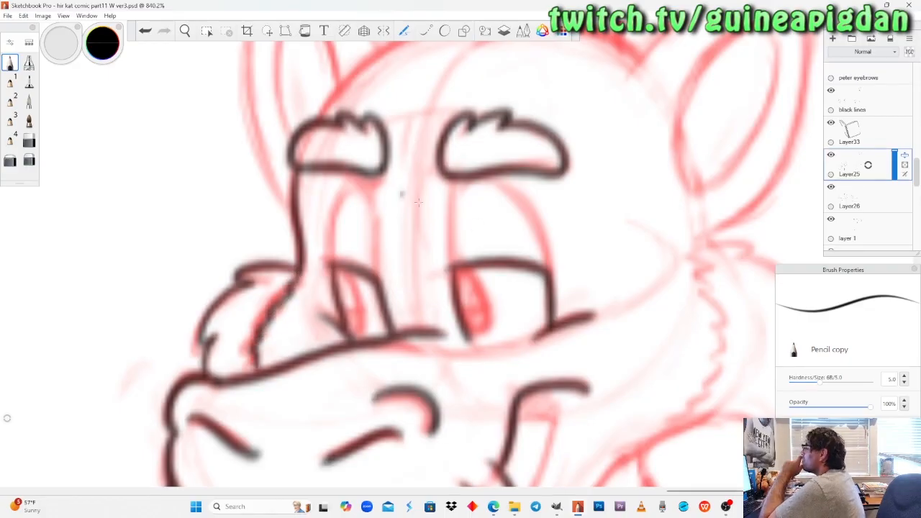
Compare the dragon's inked cheek fur with the other characters on the page, and redo the last undone stroke.
click(186, 31)
drag(567, 274, 365, 222)
drag(433, 211, 455, 232)
drag(428, 278, 415, 371)
drag(404, 223, 445, 219)
drag(440, 452, 393, 444)
mouse_move(381, 238)
mouse_down()
mouse_move(360, 257)
mouse_move(365, 279)
mouse_move(319, 310)
mouse_up()
drag(148, 439, 242, 312)
drag(347, 218, 342, 387)
drag(415, 326, 461, 240)
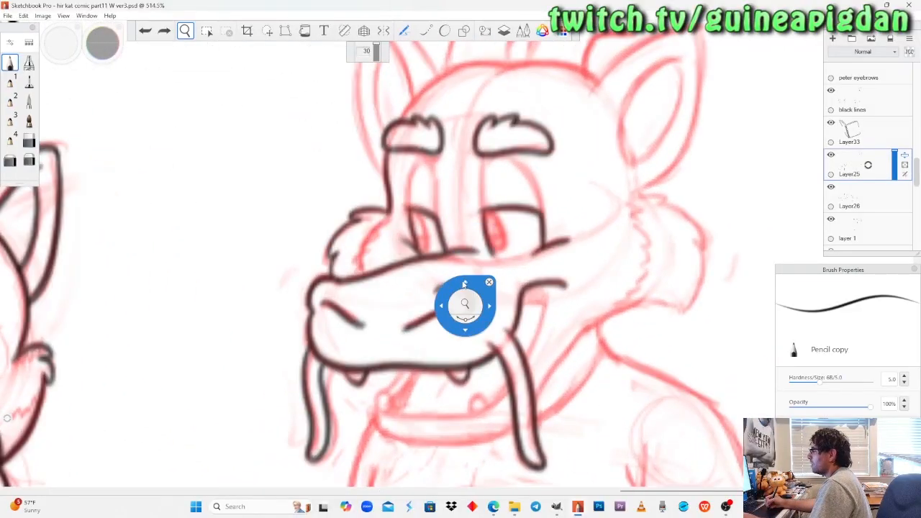
key(ctrl+y)
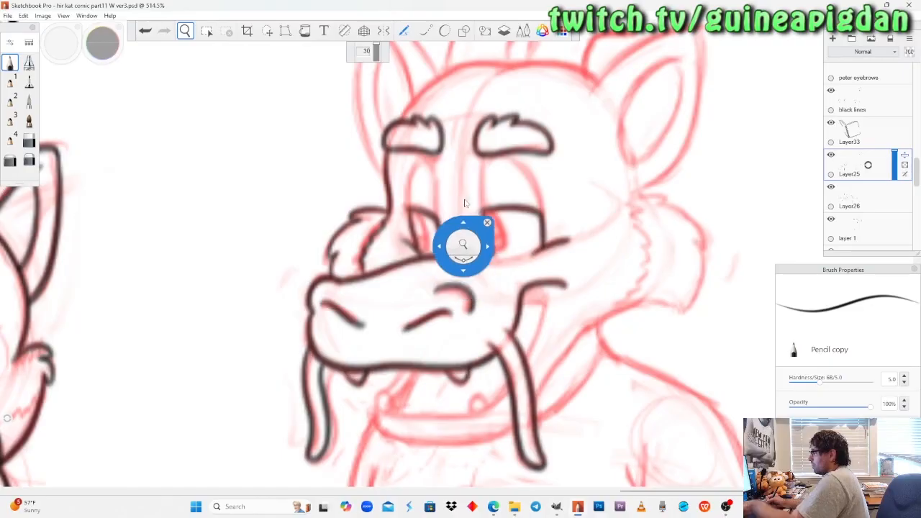
Duplicate the visible red notes2 sketch layer and hide its original, with Layer25 hidden and the brush color set to red.
click(831, 155)
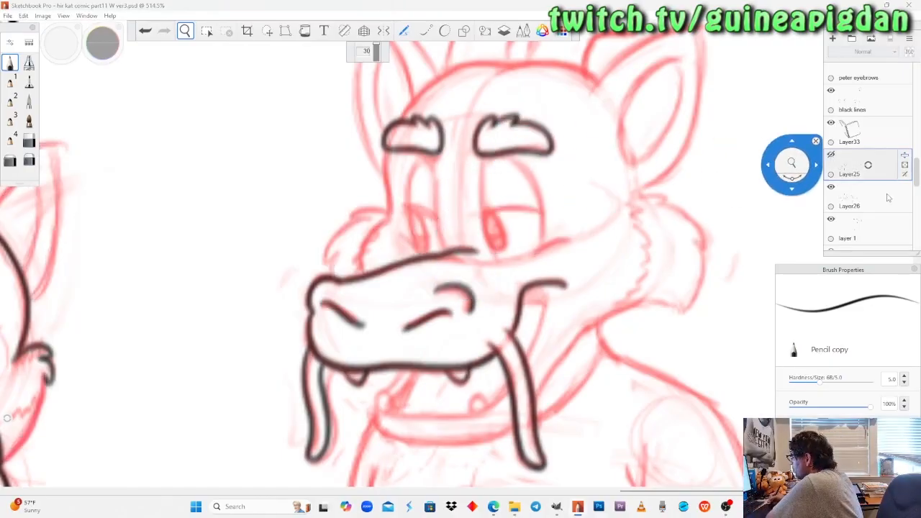
drag(916, 193, 911, 232)
scroll(910, 232, up, 8)
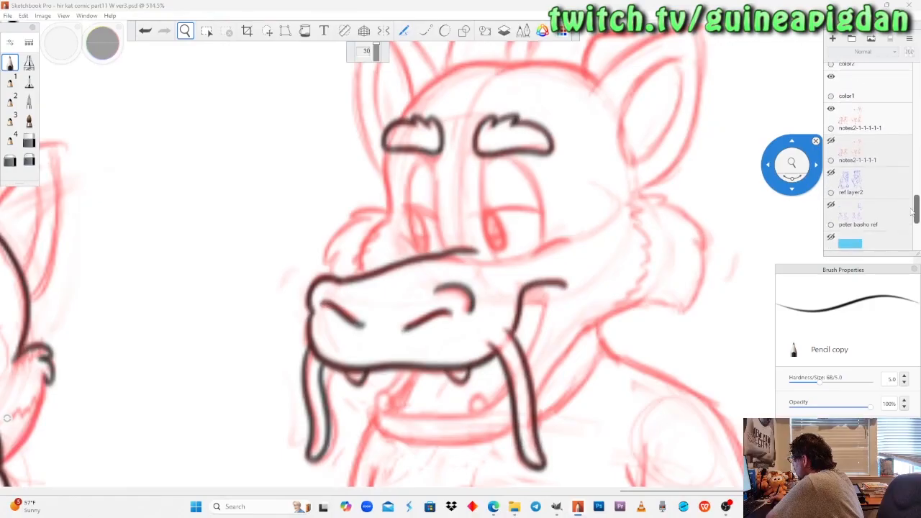
click(105, 55)
mouse_move(105, 55)
mouse_down()
mouse_move(174, 62)
mouse_move(123, 61)
mouse_up()
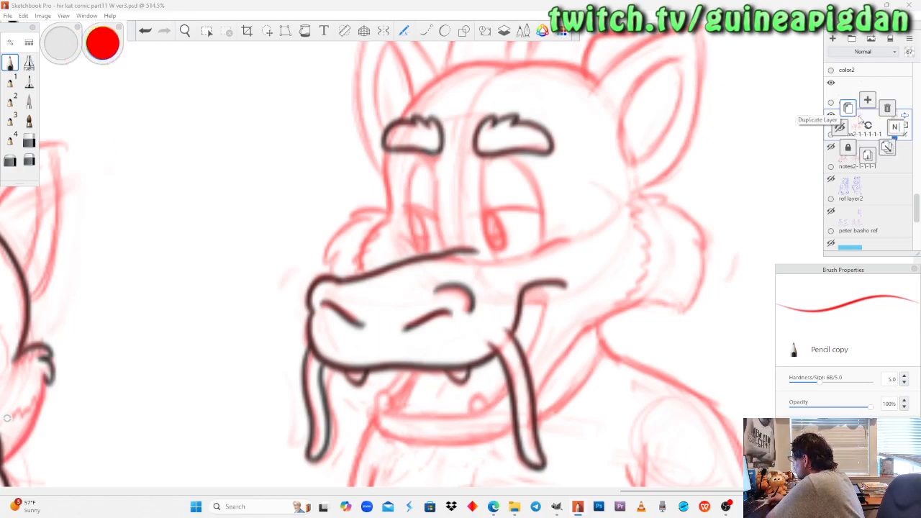
click(867, 127)
click(849, 107)
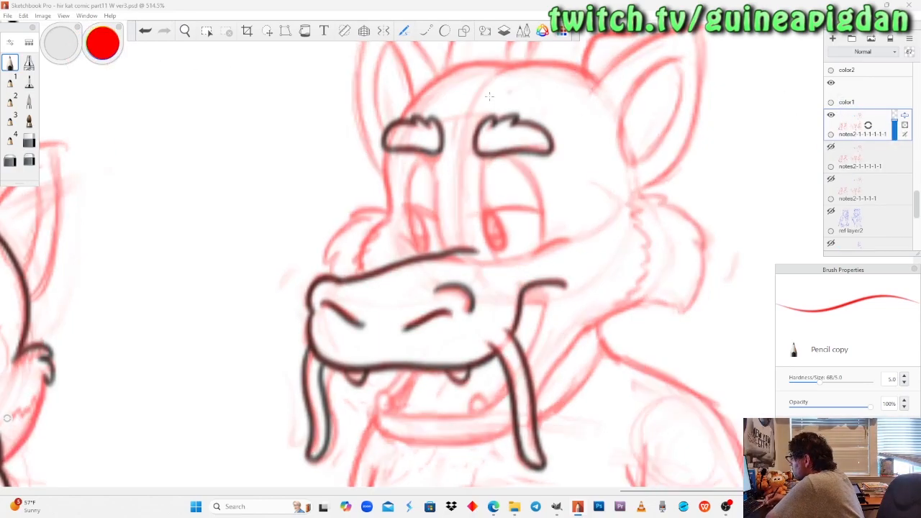
Lasso the dragon's far cheek fur on the duplicated red sketch layer, move it slightly upward and deselect it.
click(266, 33)
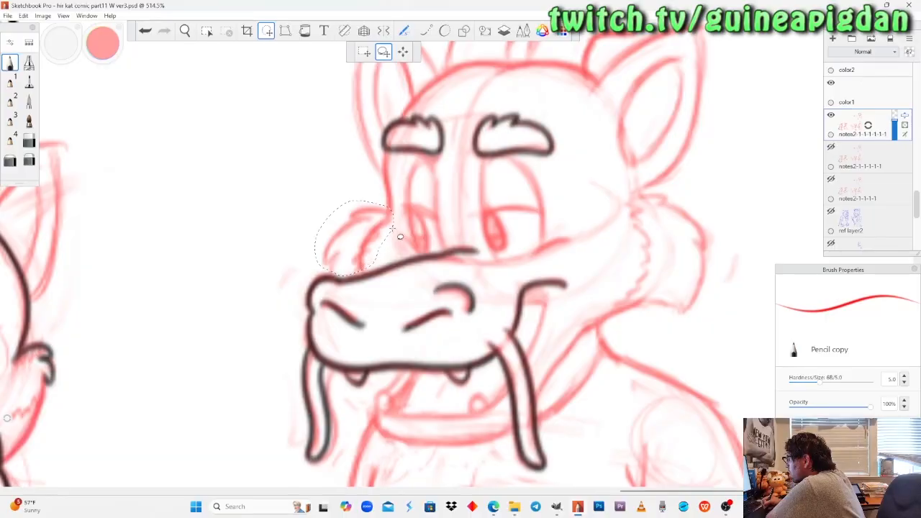
key(v)
mouse_move(358, 253)
mouse_down()
mouse_move(359, 243)
mouse_move(357, 251)
mouse_up()
key(ctrl+d)
Erase the inner edge of the dragon's far cheek fur, redraw it jagged in red with Pencil copy, and sketch the near under-eye line.
key(space)
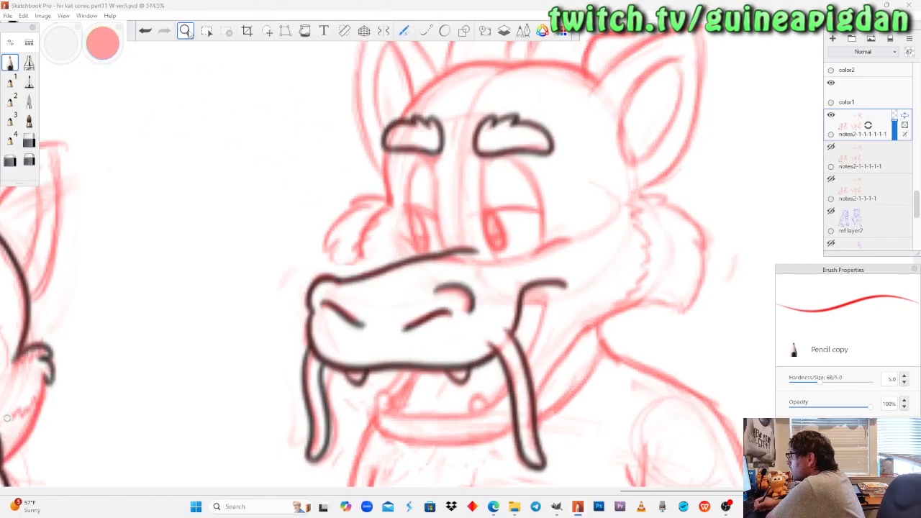
drag(195, 144, 191, 139)
drag(389, 335, 378, 291)
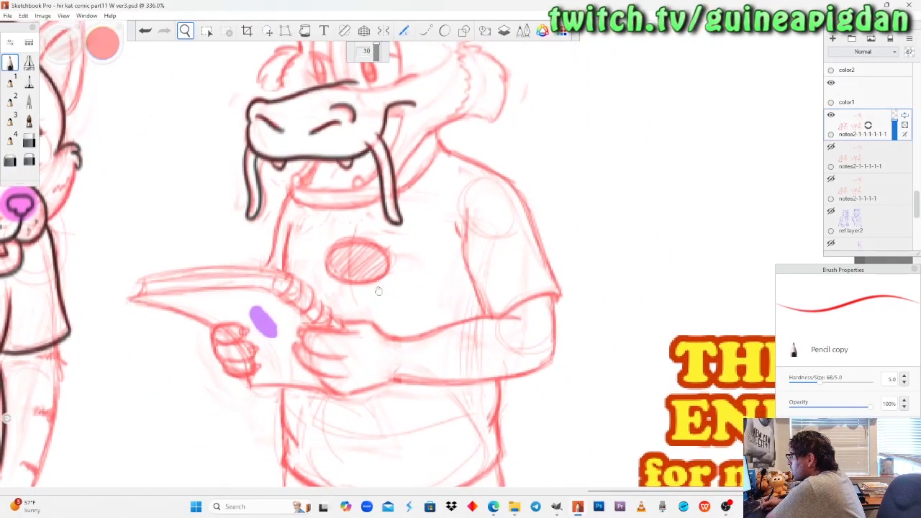
drag(379, 292, 376, 476)
drag(337, 239, 290, 132)
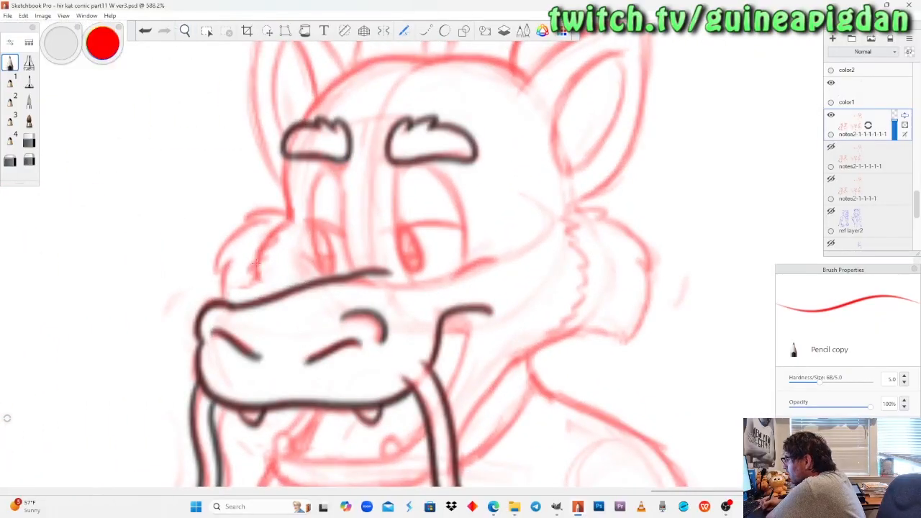
click(10, 160)
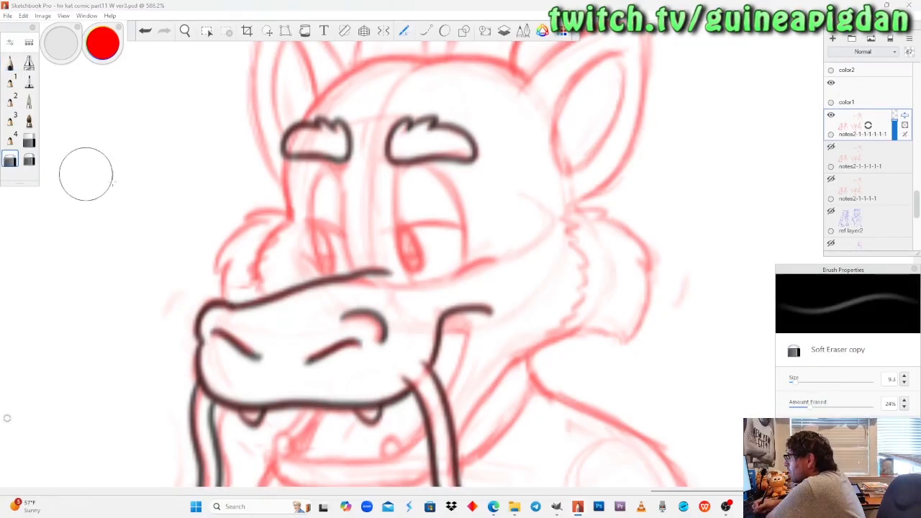
drag(268, 243, 279, 242)
click(10, 64)
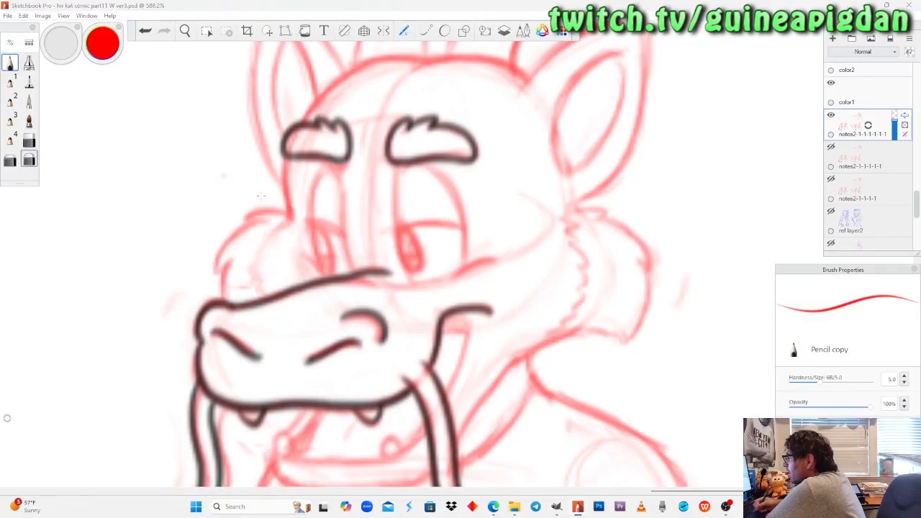
drag(280, 245, 279, 295)
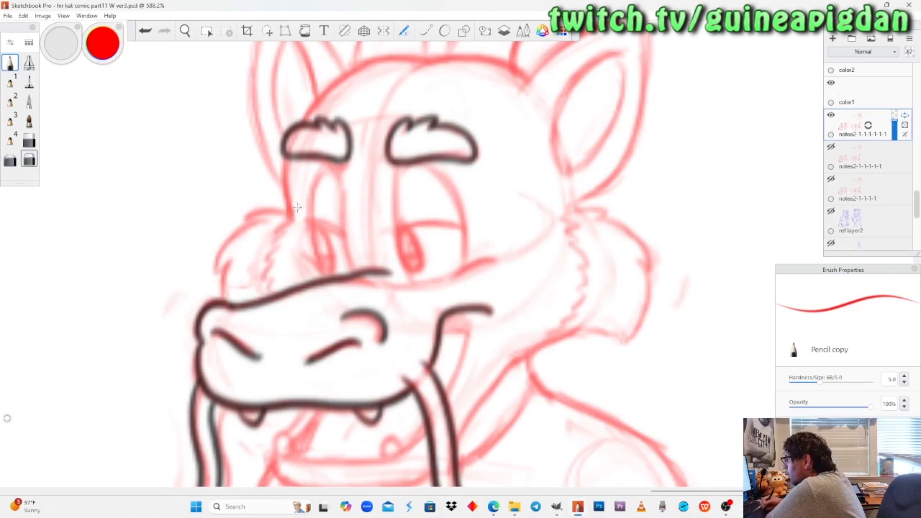
drag(291, 209, 294, 245)
drag(366, 278, 531, 240)
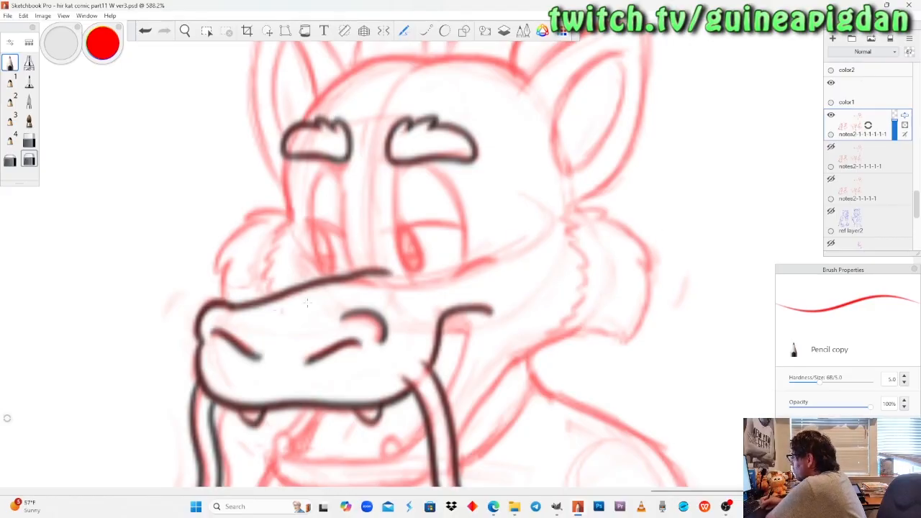
Mirror the canvas horizontally and check the characters across the page, ending on the face of the wolf with the cross necklace.
drag(213, 187, 266, 349)
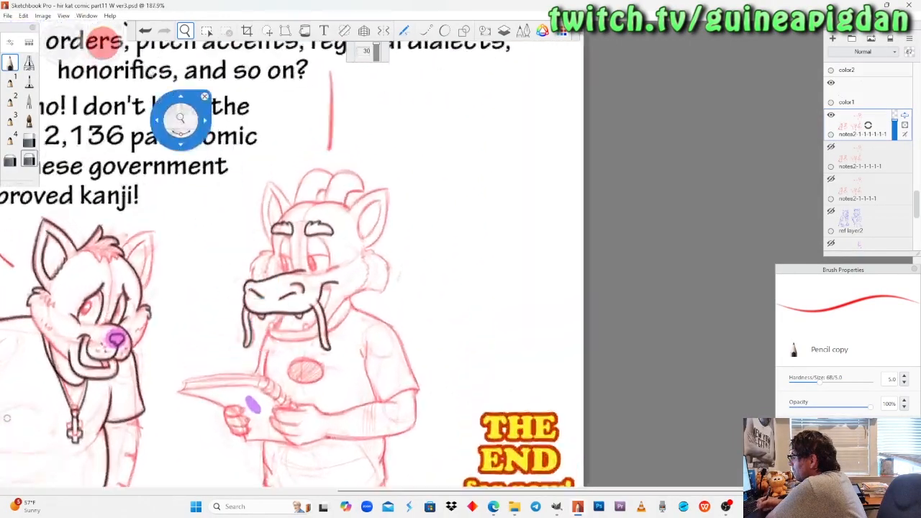
click(43, 15)
click(36, 114)
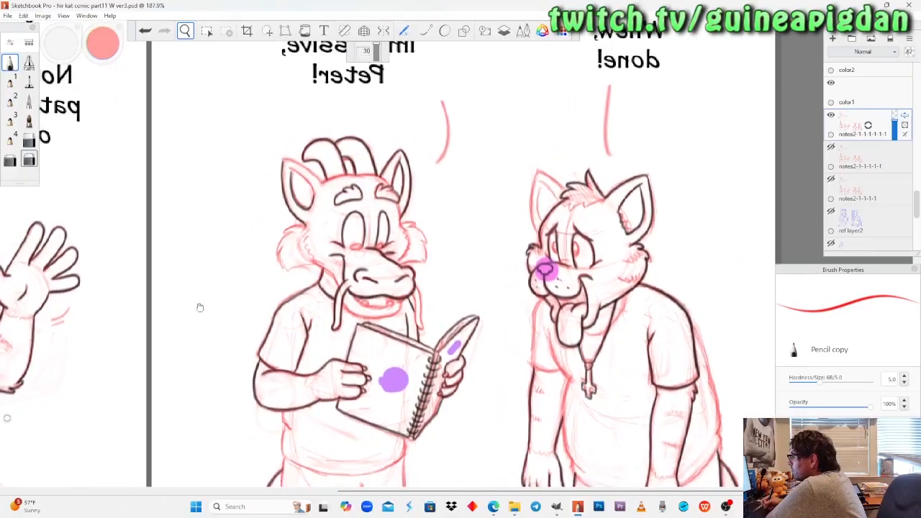
drag(200, 308, 315, 306)
drag(115, 311, 580, 224)
drag(216, 222, 365, 244)
drag(405, 209, 404, 302)
drag(404, 349, 240, 392)
drag(659, 259, 278, 279)
drag(650, 314, 336, 279)
drag(606, 310, 694, 347)
drag(185, 255, 553, 258)
drag(252, 256, 494, 259)
drag(217, 266, 264, 270)
drag(374, 223, 662, 213)
drag(693, 160, 851, 117)
Hide the black lines layer and erase the wolf's far cheek tuft from the red sketch layer with Soft Eraser copy.
mouse_move(918, 212)
mouse_down()
mouse_move(918, 143)
mouse_move(914, 159)
mouse_up()
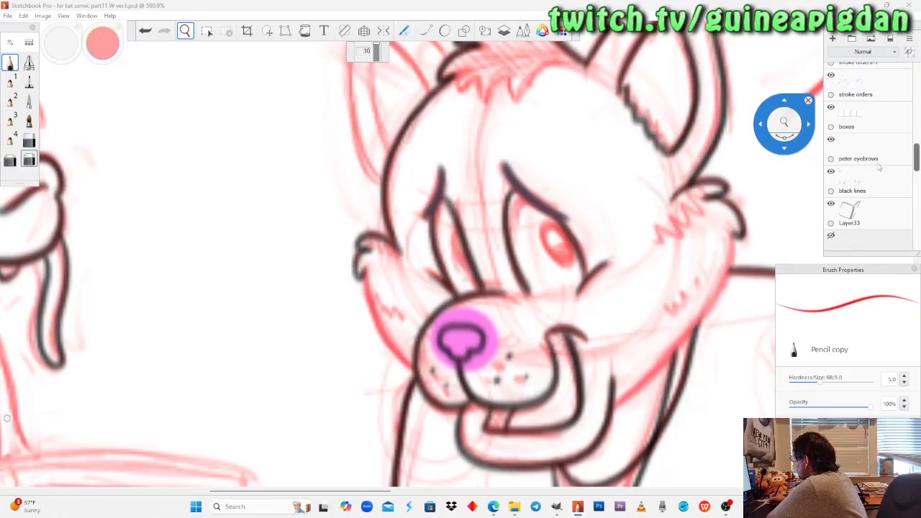
click(831, 171)
scroll(898, 189, down, 5)
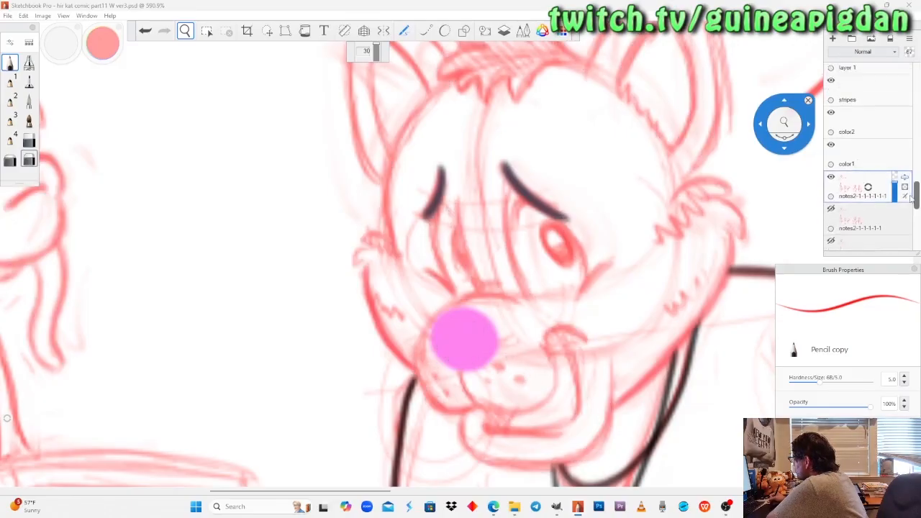
click(10, 160)
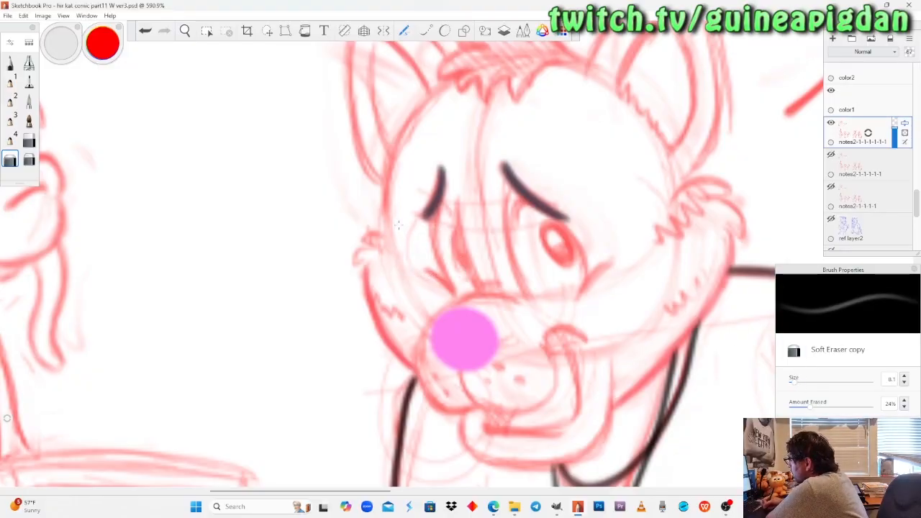
mouse_move(398, 226)
mouse_down()
mouse_move(366, 248)
mouse_move(364, 277)
mouse_up()
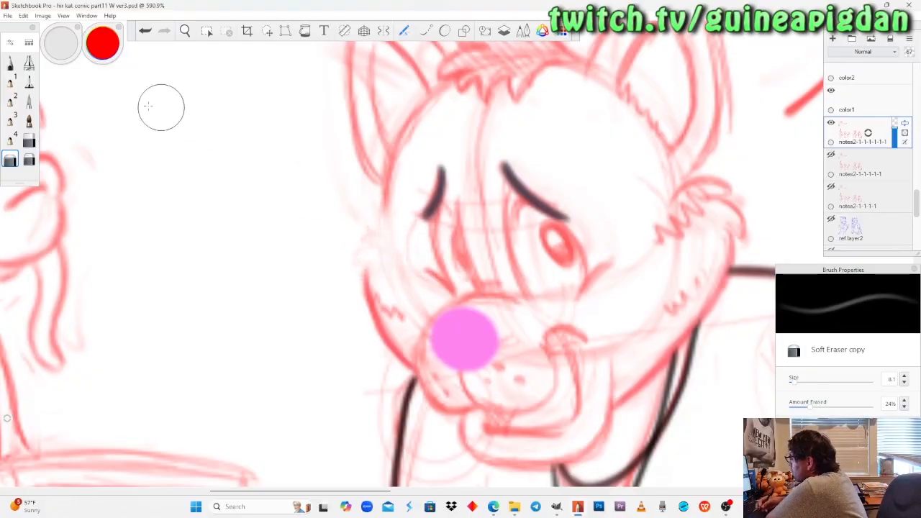
Redraw the wolf's far cheek tuft in red with Pencil copy on the sketch layer, cleaning the strokes with the soft erasers.
click(10, 63)
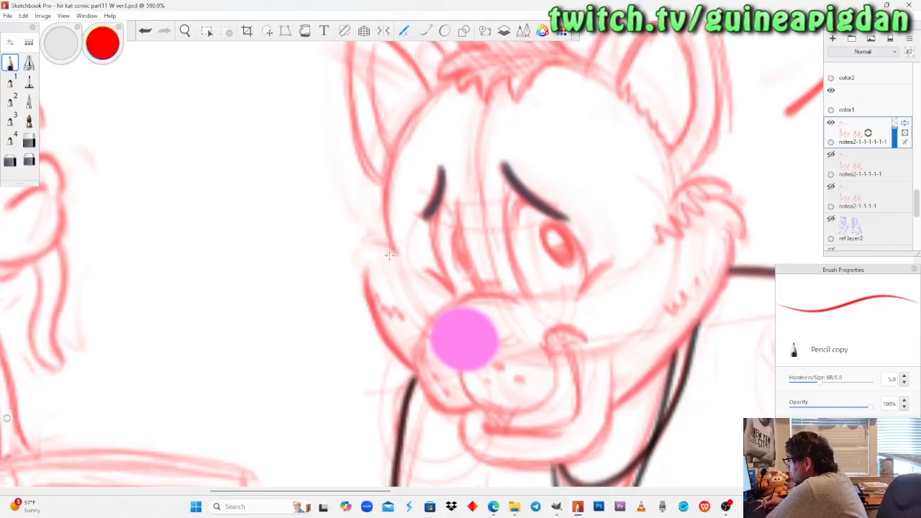
drag(381, 245, 354, 255)
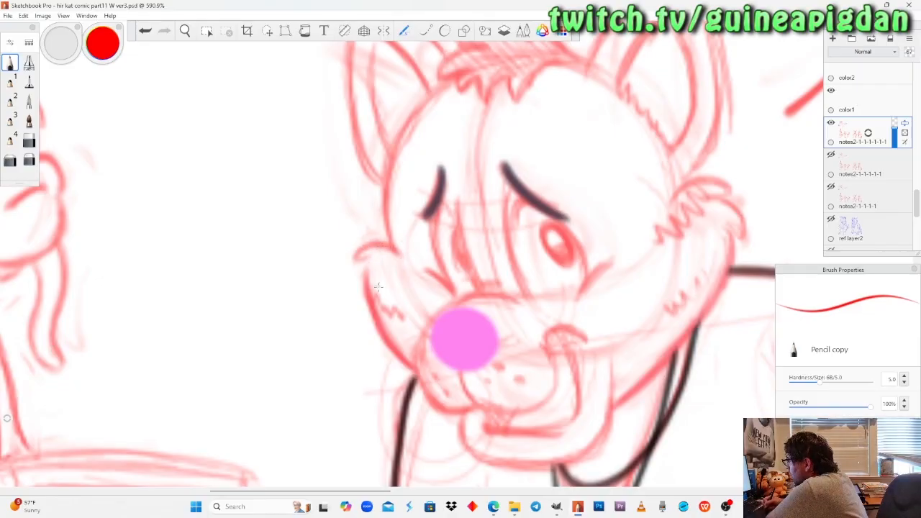
click(10, 160)
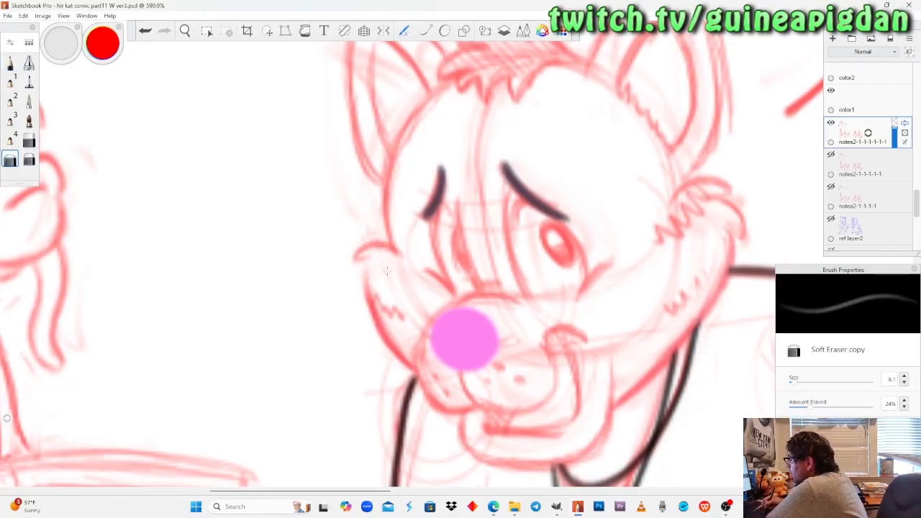
click(10, 63)
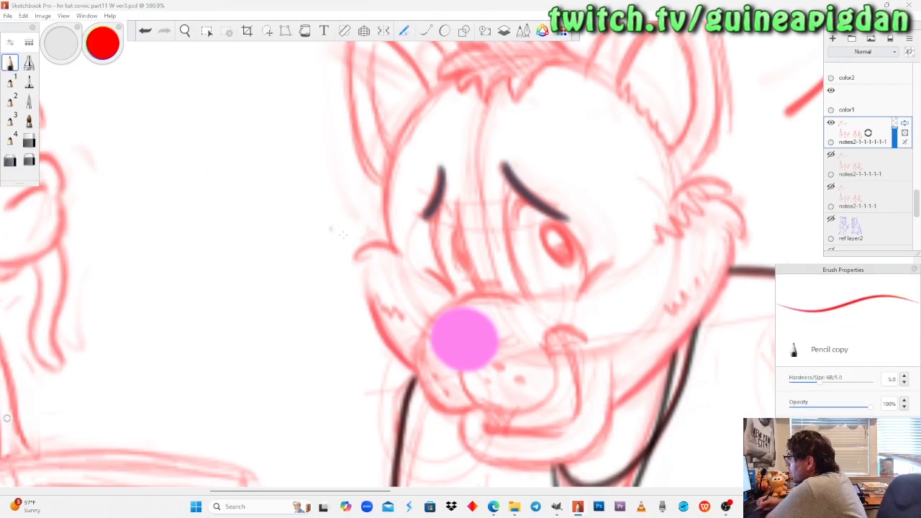
drag(369, 260, 362, 290)
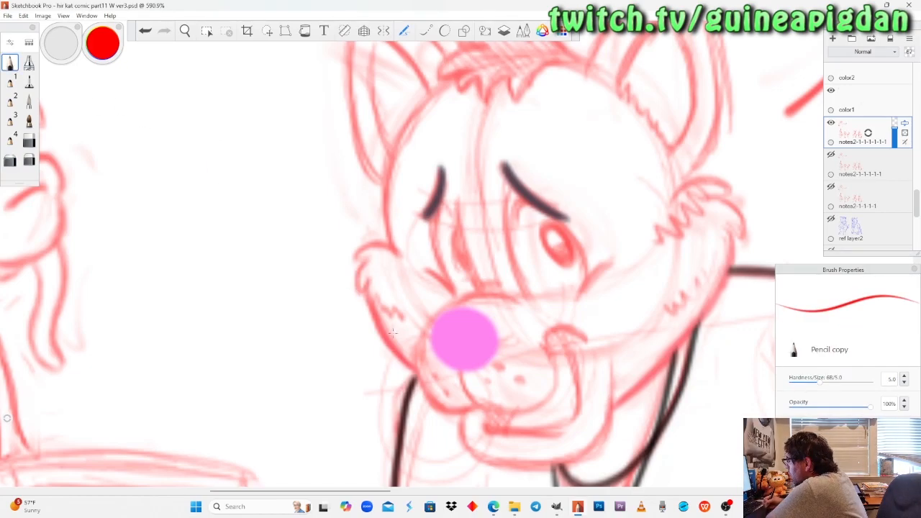
click(29, 160)
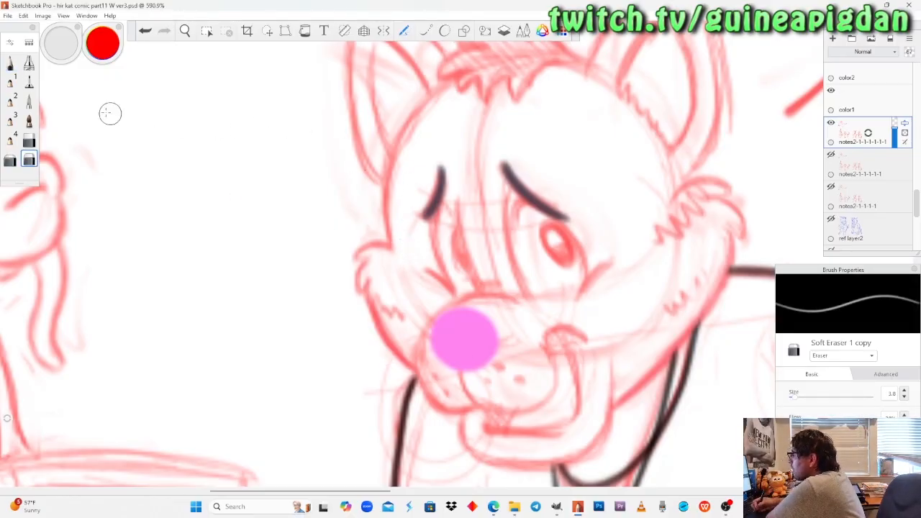
click(10, 63)
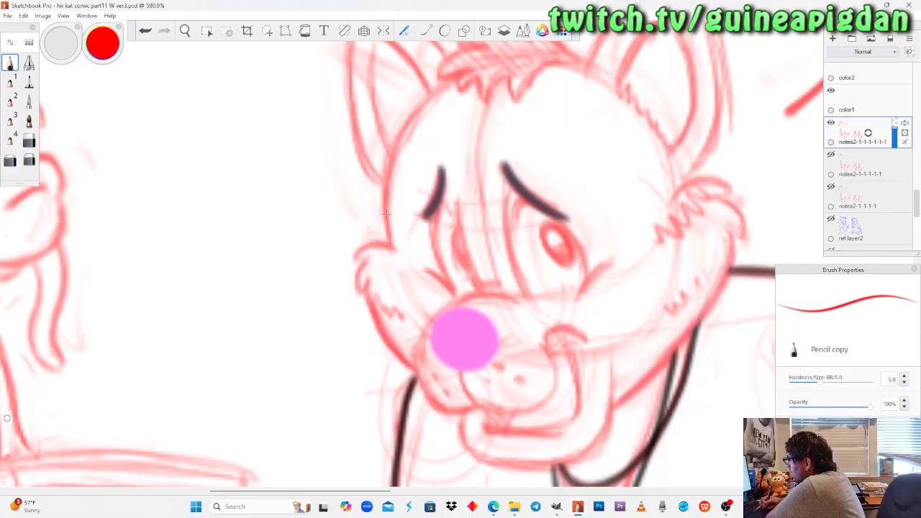
Turn Layer25 and the black lines layer back on, comparing the wolf's inked face with the corrected red sketch.
click(185, 30)
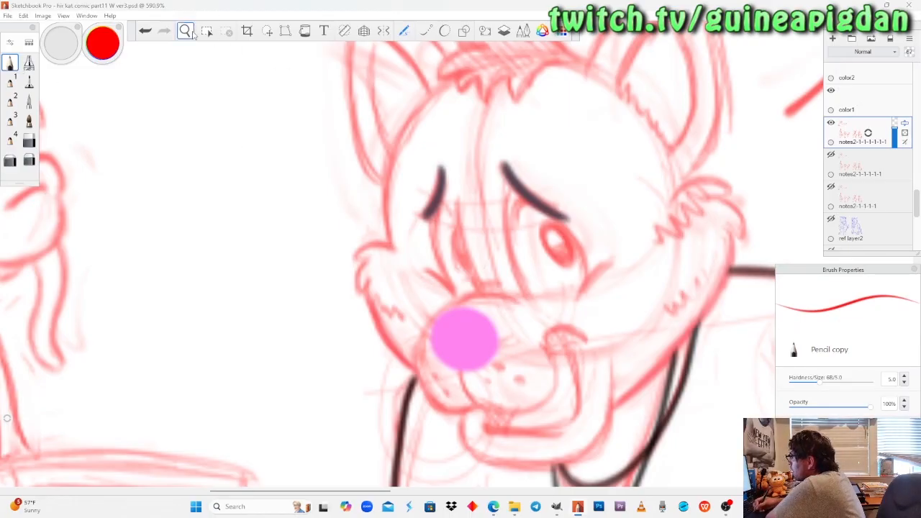
scroll(234, 208, down, 8)
scroll(234, 209, up, 6)
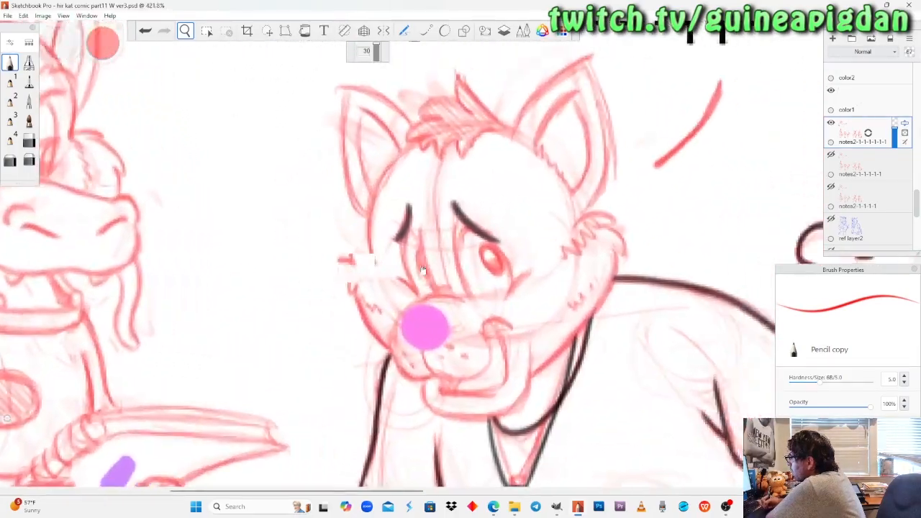
drag(423, 271, 391, 268)
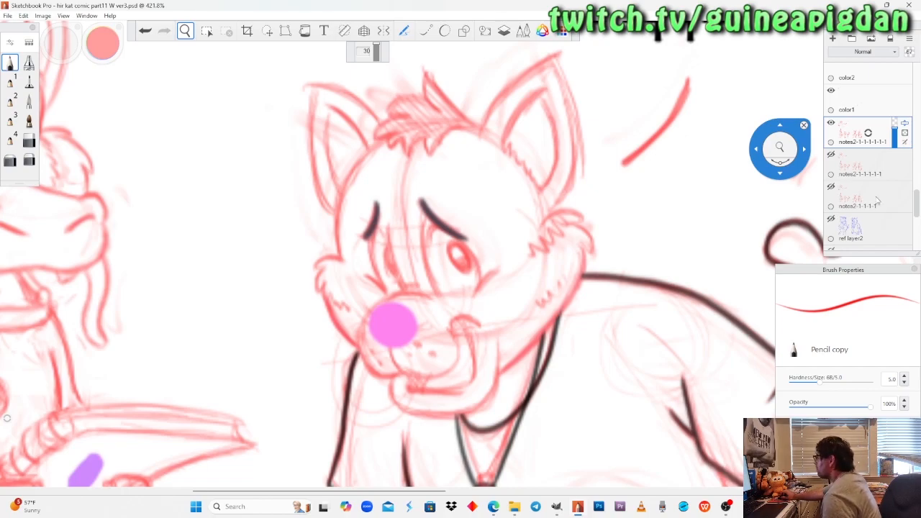
scroll(877, 201, up, 1)
scroll(877, 201, up, 1)
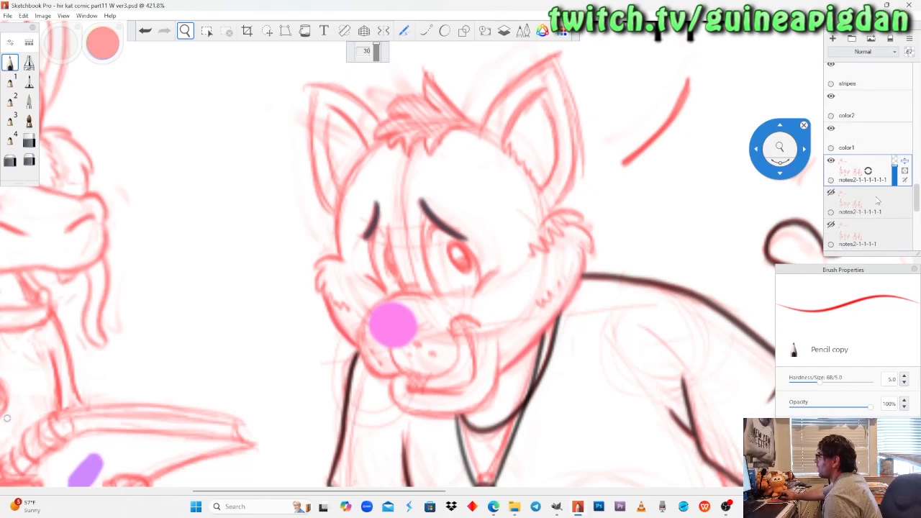
scroll(877, 194, up, 6)
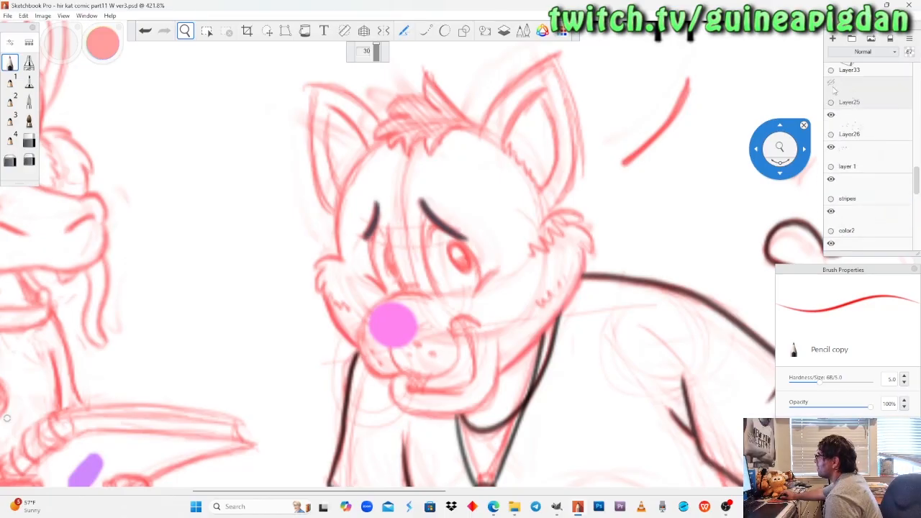
click(831, 83)
scroll(867, 180, up, 3)
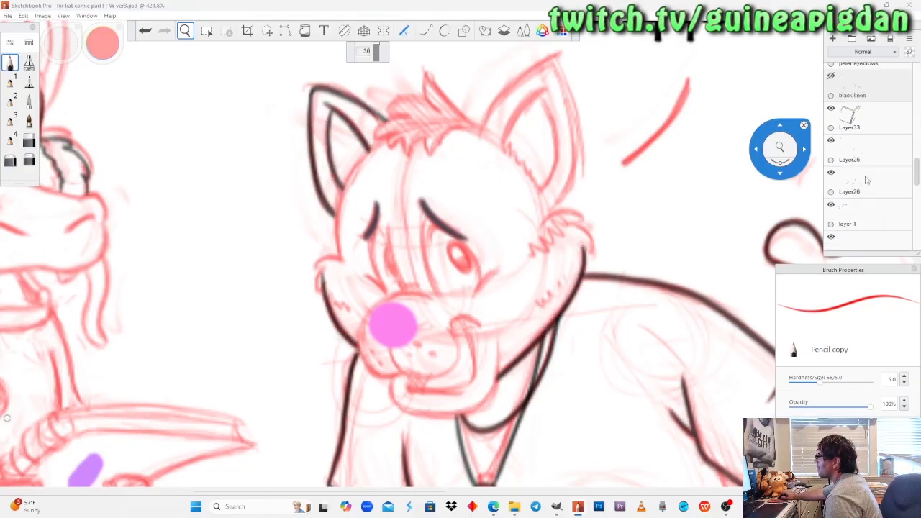
click(831, 76)
click(831, 76)
click(831, 76)
click(831, 76)
click(831, 77)
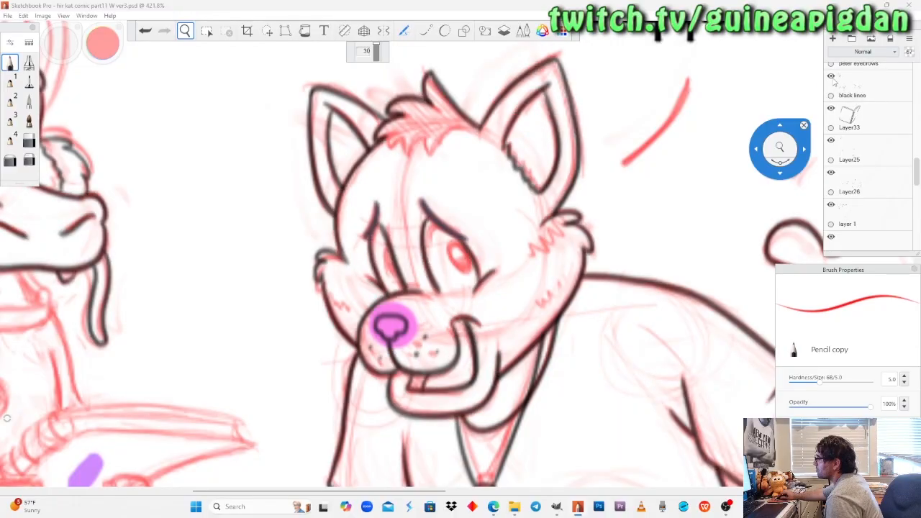
Activate the black lines layer with black as the colour and erase the overrunning face line at the wolf's far cheek with Soft Eraser 1 copy.
scroll(406, 260, up, 1)
scroll(522, 180, up, 1)
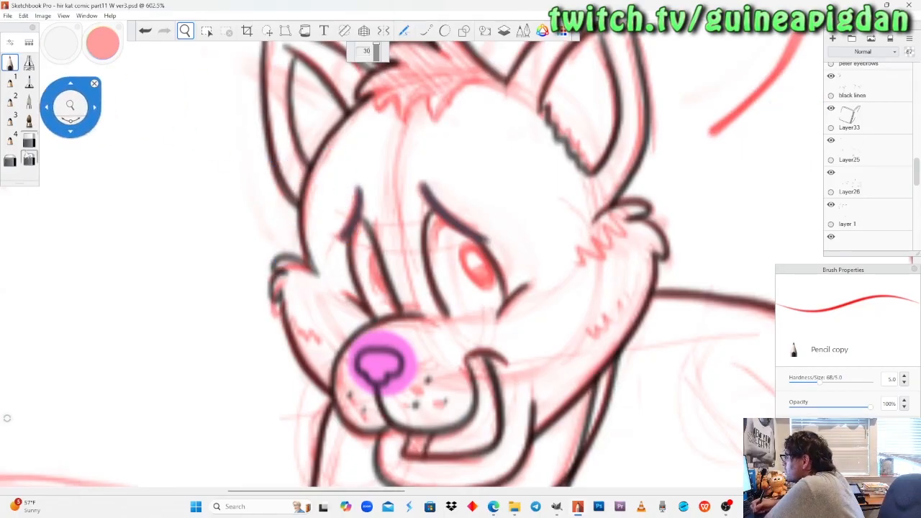
click(28, 160)
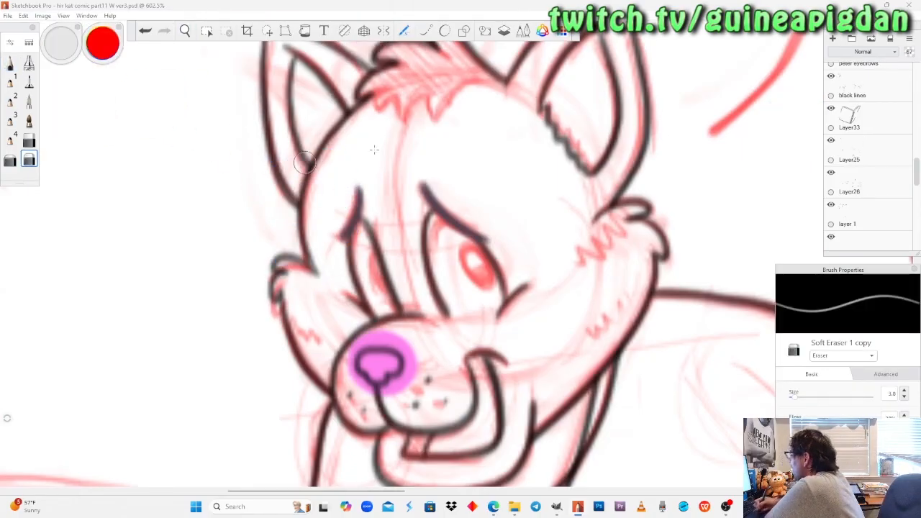
click(832, 76)
click(831, 76)
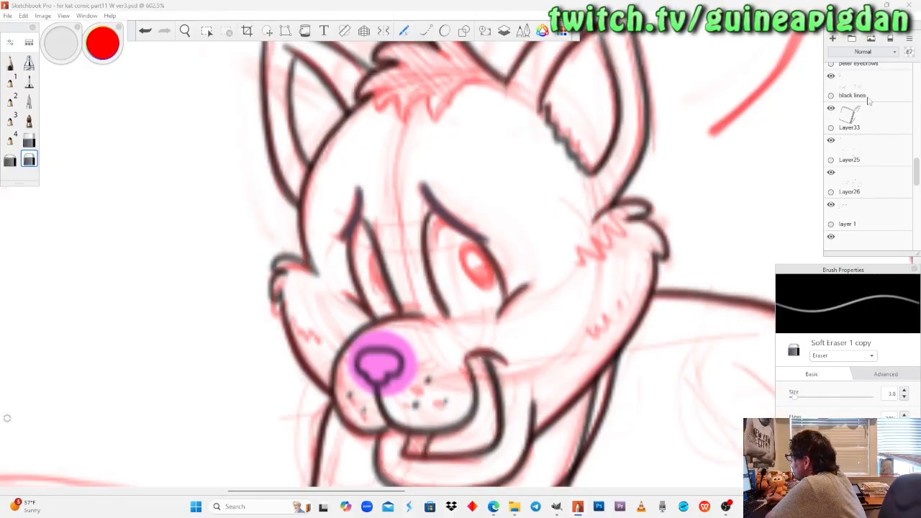
click(10, 63)
drag(103, 40, 107, 52)
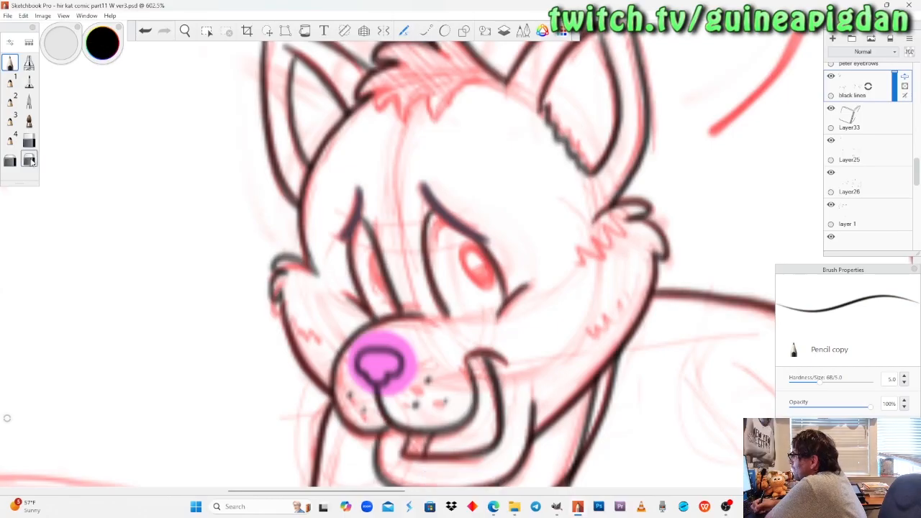
click(29, 161)
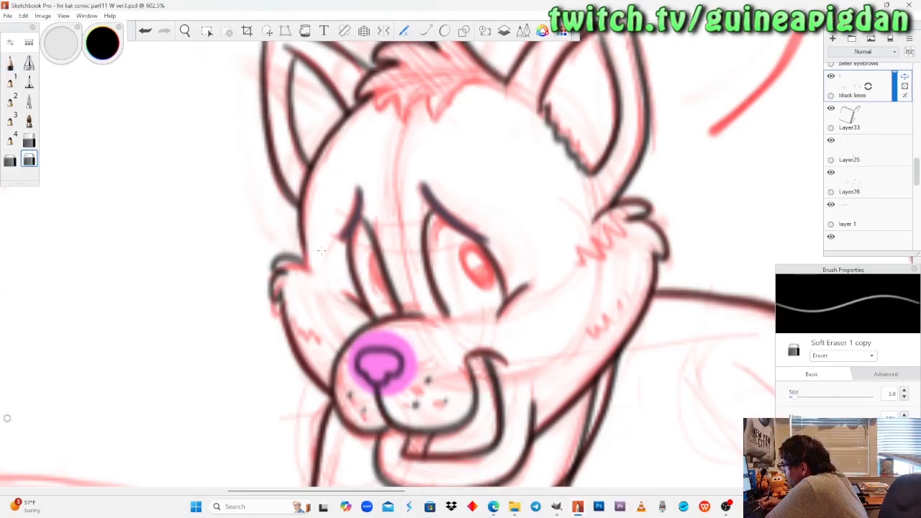
drag(316, 251, 314, 250)
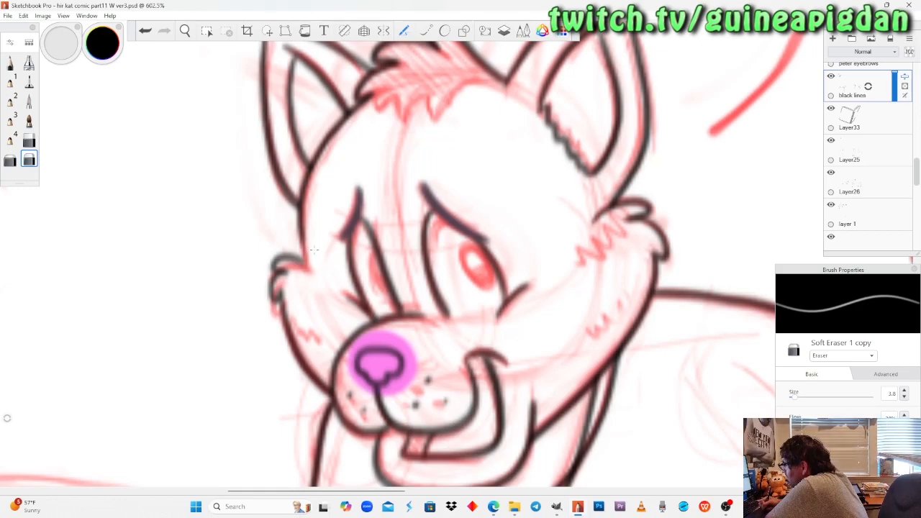
Lower the opacity of the visible red sketch layer to about 47%.
drag(916, 176, 913, 202)
click(890, 168)
drag(894, 167, 893, 170)
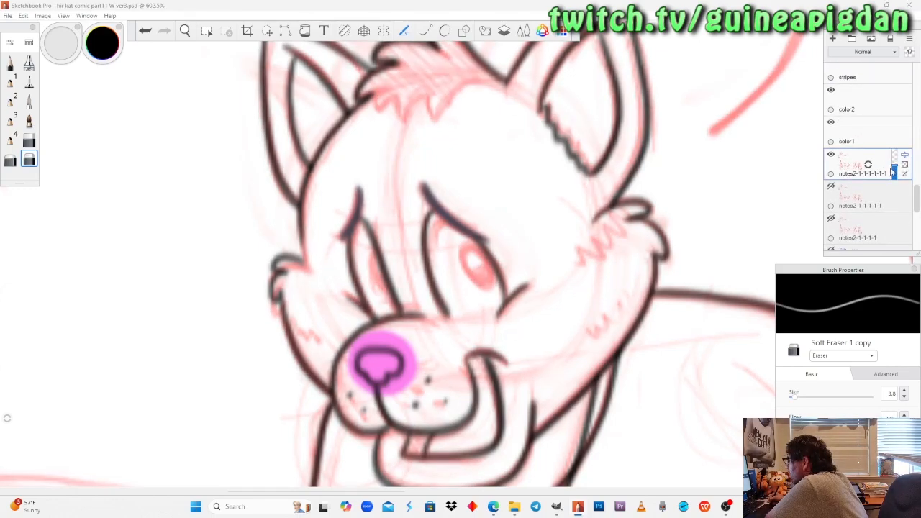
Ink the far edge of the wolf's face from the ear down to the cheek tuft with Pencil copy on the black lines layer.
drag(916, 201, 916, 165)
click(867, 140)
click(831, 127)
click(831, 126)
key(e)
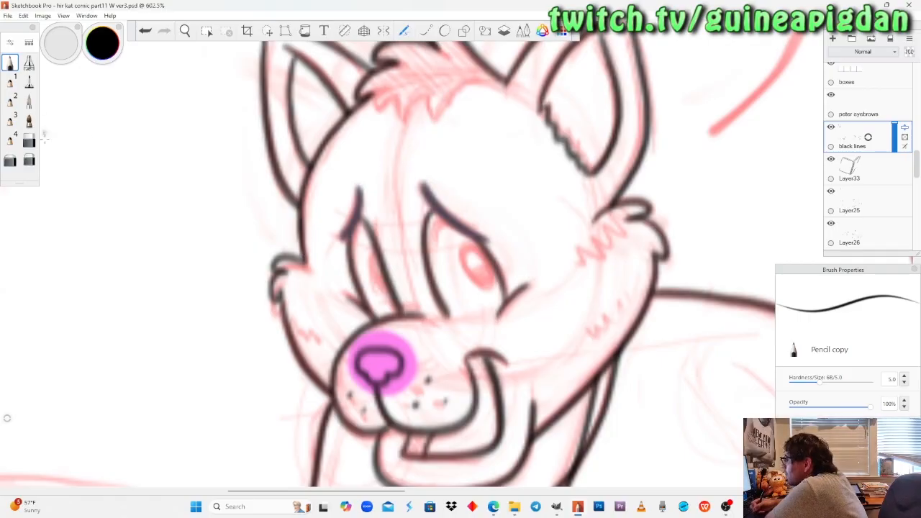
click(28, 160)
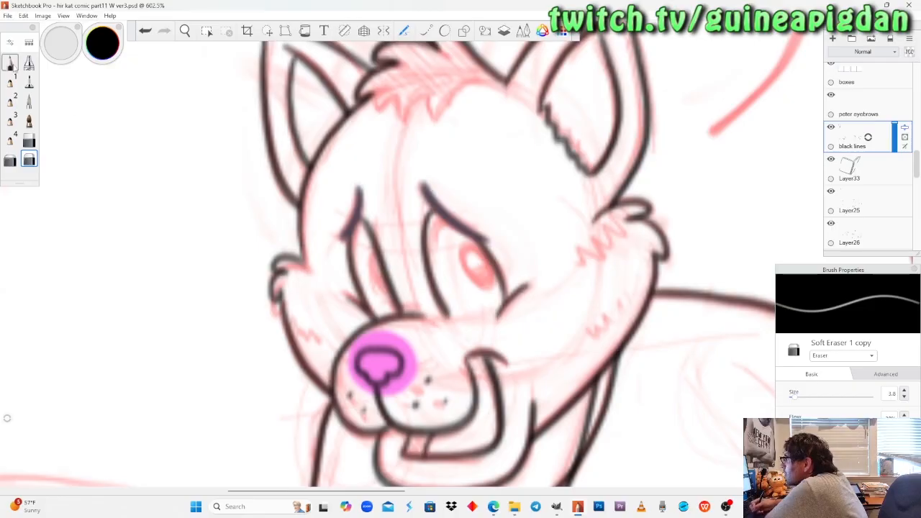
click(10, 64)
drag(302, 192, 303, 252)
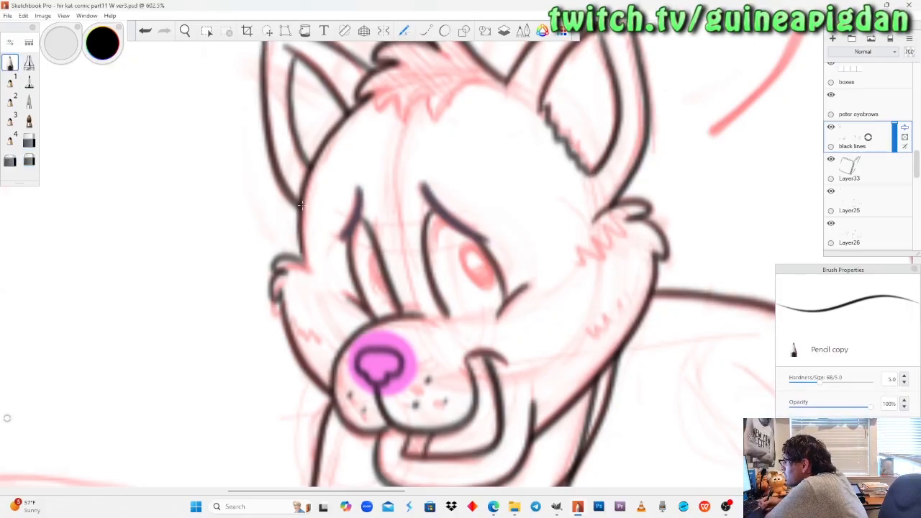
click(29, 160)
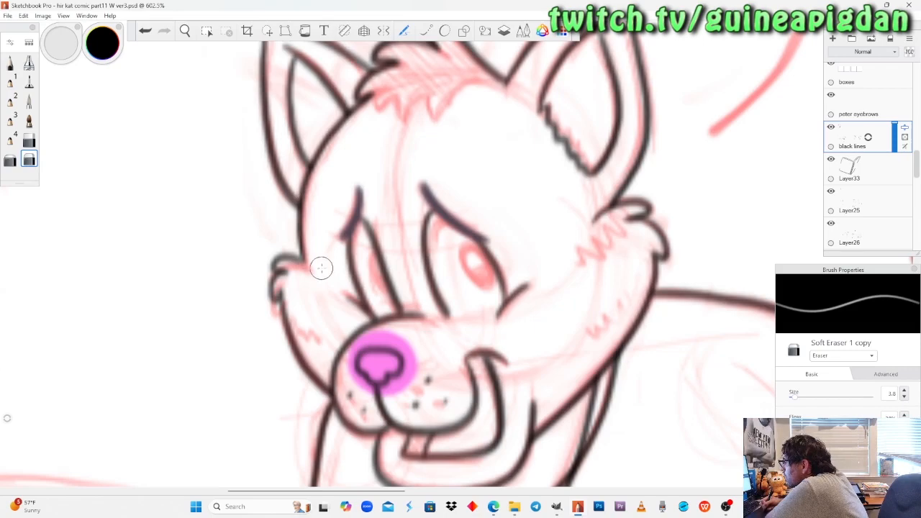
Duplicate the black lines layer, check the wolf's line art in the last panel, and merge the copy back down.
click(186, 30)
drag(219, 189, 173, 215)
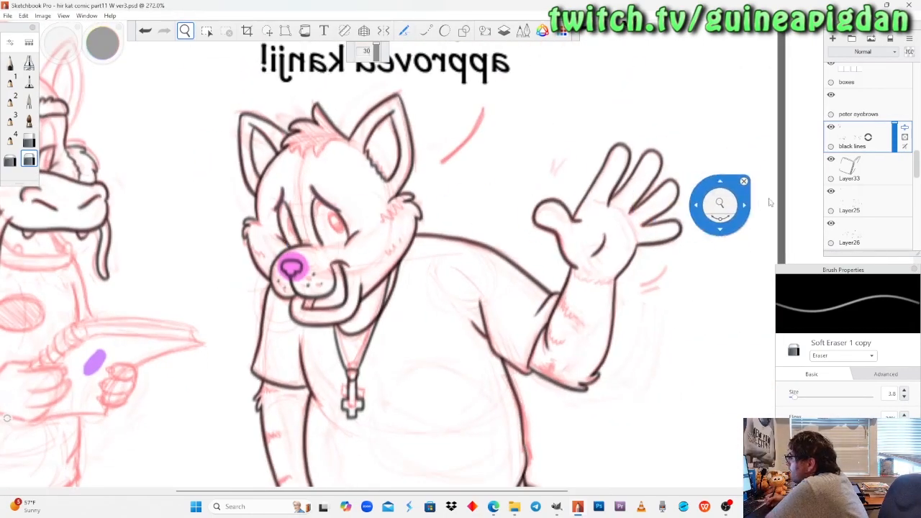
drag(868, 138, 833, 125)
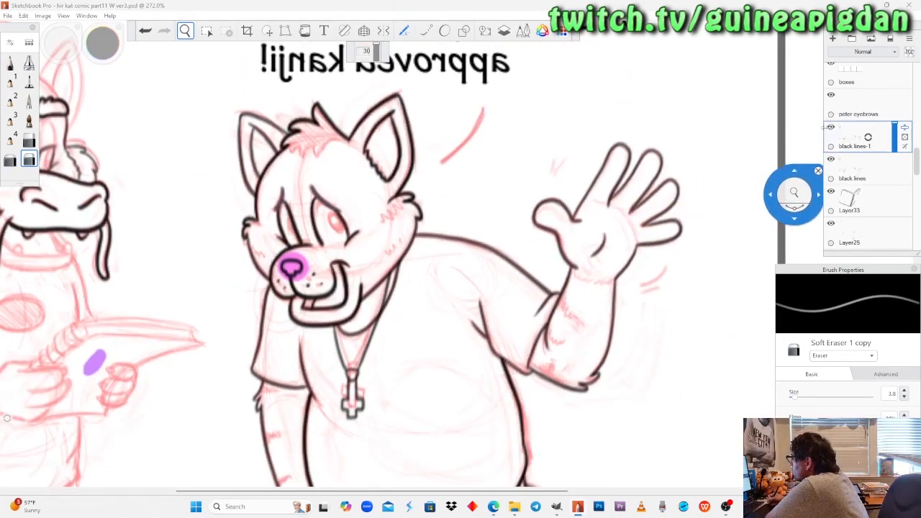
drag(282, 159, 242, 177)
drag(509, 228, 386, 242)
key(ctrl+e)
Erase the far edge of the wolf's face with Soft Eraser copy and re-ink it from ear to cheek tuft with Pencil copy.
drag(190, 257, 351, 290)
mouse_move(294, 244)
mouse_down()
mouse_move(367, 200)
mouse_move(283, 236)
mouse_move(287, 269)
mouse_up()
click(10, 159)
drag(283, 207, 282, 207)
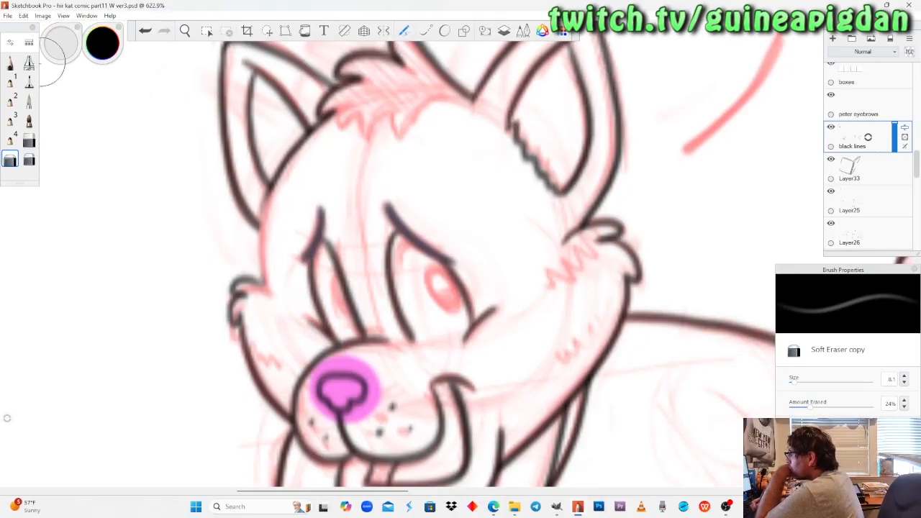
click(10, 62)
mouse_move(274, 180)
mouse_down()
mouse_move(264, 223)
mouse_move(272, 290)
mouse_up()
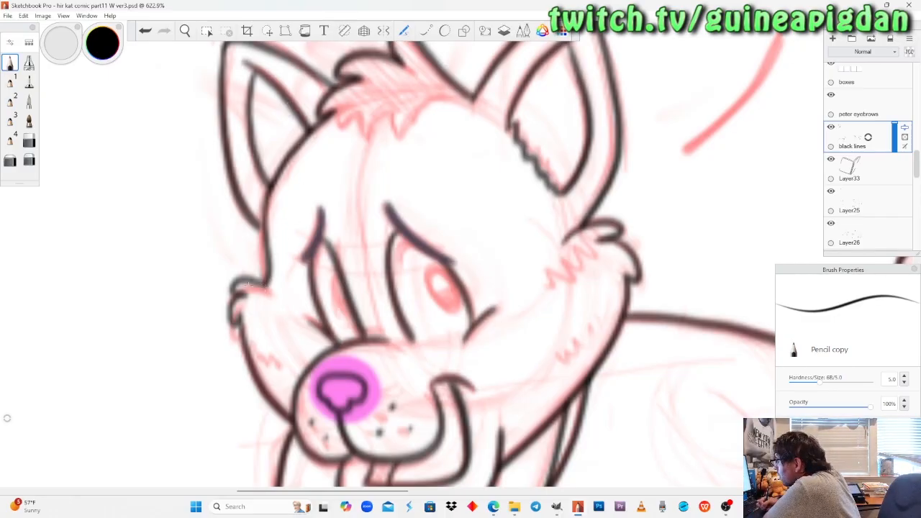
Duplicate the black lines layer and mirror the canvas horizontally to check the characters in the last panels.
drag(856, 137, 821, 140)
click(185, 31)
drag(224, 187, 229, 249)
drag(286, 268, 317, 164)
mouse_move(297, 295)
mouse_down()
mouse_move(298, 271)
mouse_move(301, 305)
mouse_up()
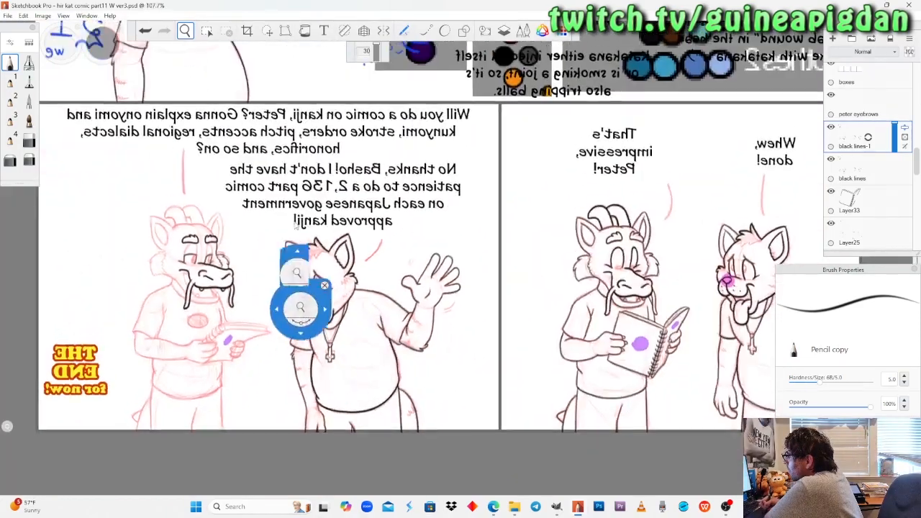
click(43, 16)
click(40, 114)
drag(584, 230, 300, 224)
drag(412, 276, 408, 242)
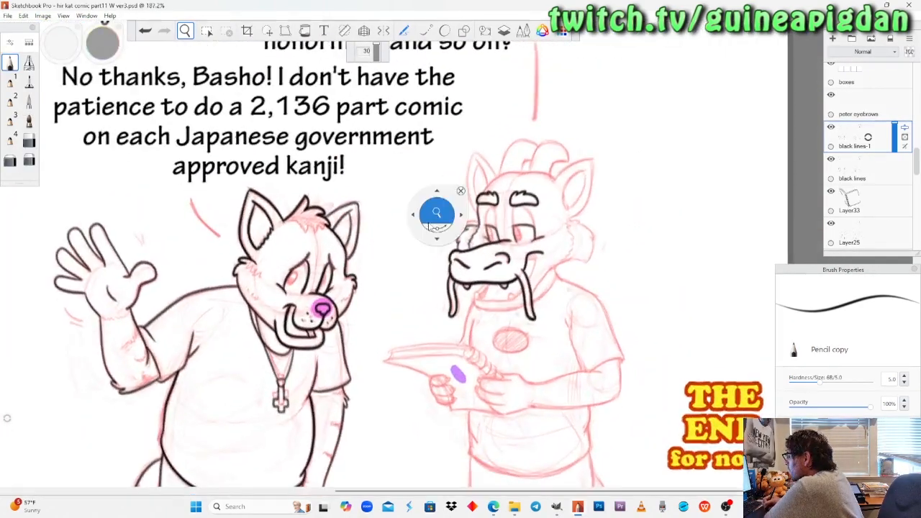
Undo the canvas mirroring and the duplication of the black lines layer, rechecking the wolf's face.
key(ctrl+z)
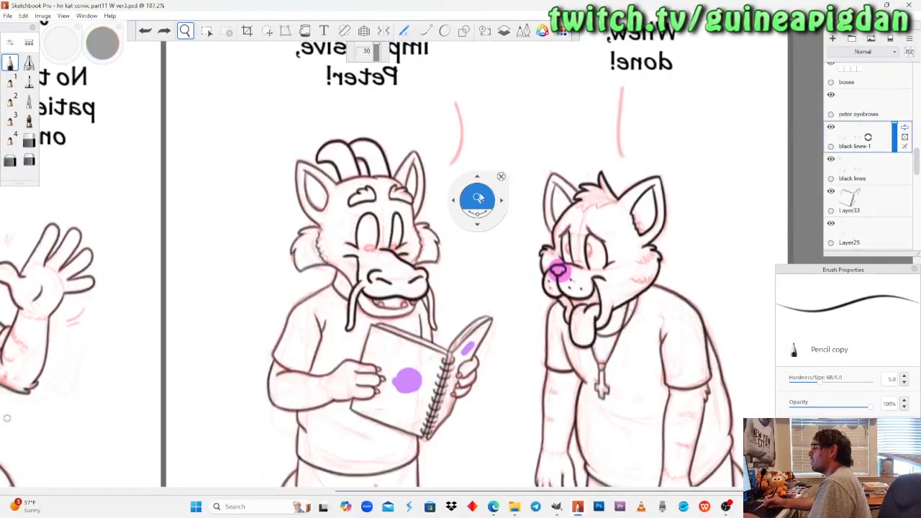
drag(346, 285, 497, 267)
drag(350, 218, 352, 174)
drag(442, 249, 400, 219)
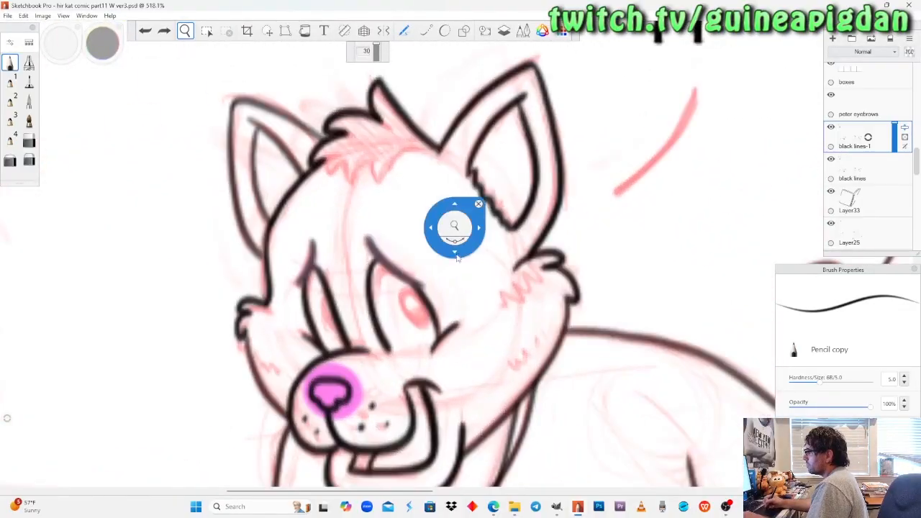
key(ctrl+z)
drag(350, 283, 358, 256)
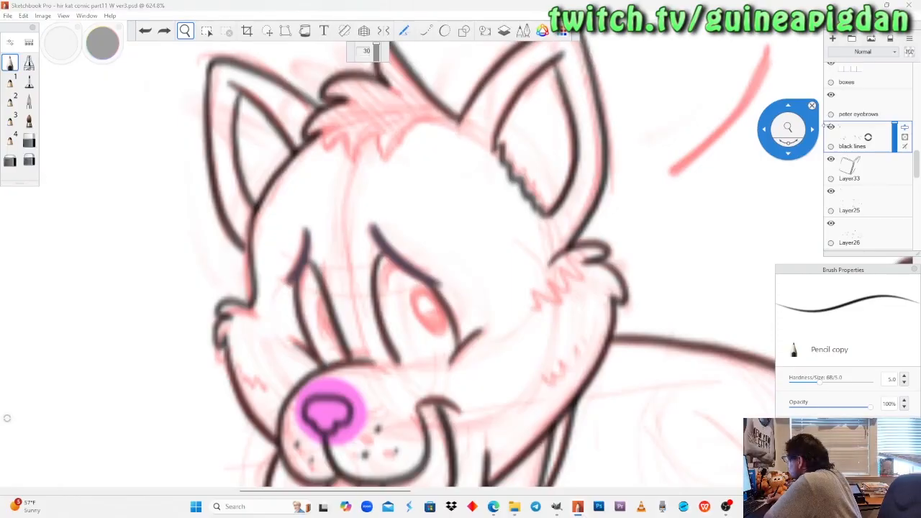
Check which layer holds the dragon's line art by hiding and showing black lines and Layer25, and make Layer25 active.
click(831, 128)
click(831, 128)
click(831, 191)
click(832, 192)
click(852, 209)
mouse_move(764, 137)
mouse_down()
mouse_move(316, 256)
mouse_move(236, 178)
mouse_up()
click(10, 64)
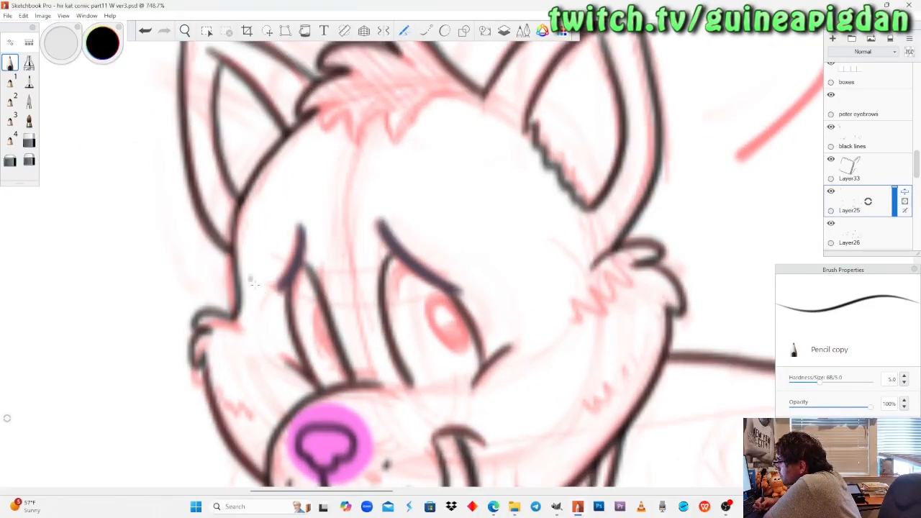
click(191, 34)
drag(232, 188, 221, 188)
drag(231, 310, 457, 365)
drag(347, 283, 392, 260)
click(831, 192)
click(831, 191)
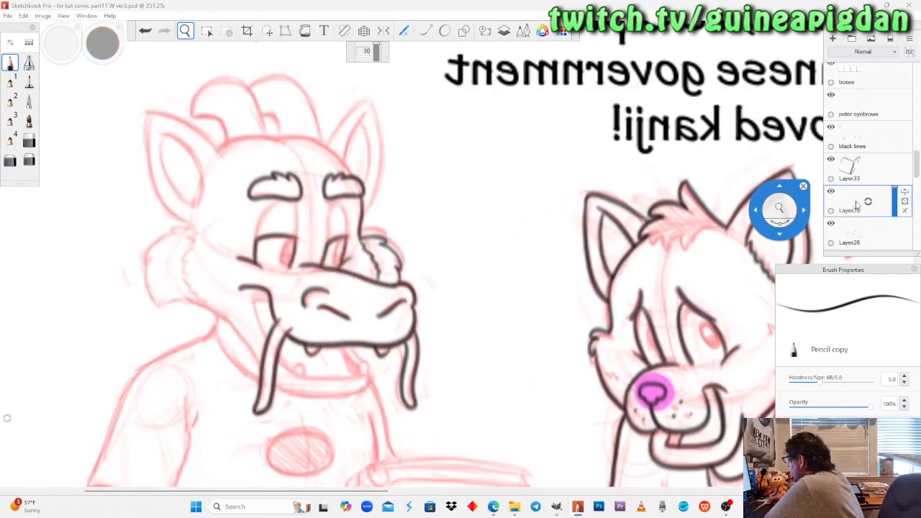
Erase the dragon's inked far cheek tuft on Layer25 with the Hard Eraser copy and Soft Eraser 1 copy brushes.
mouse_move(376, 244)
mouse_down()
mouse_move(405, 261)
mouse_move(400, 287)
mouse_up()
click(29, 160)
click(29, 140)
mouse_move(436, 339)
mouse_down()
mouse_move(434, 321)
mouse_move(389, 316)
mouse_move(433, 296)
mouse_move(424, 274)
mouse_move(406, 259)
mouse_move(363, 264)
mouse_up()
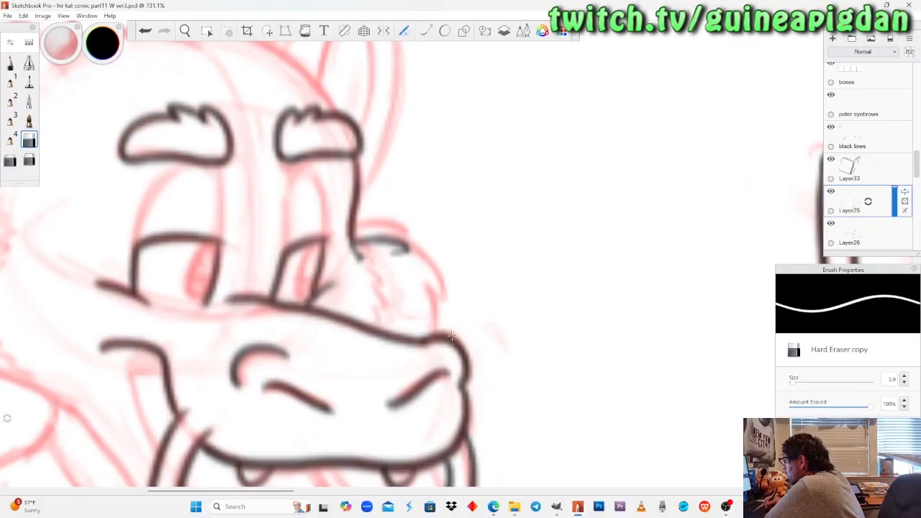
click(30, 160)
drag(437, 232, 355, 243)
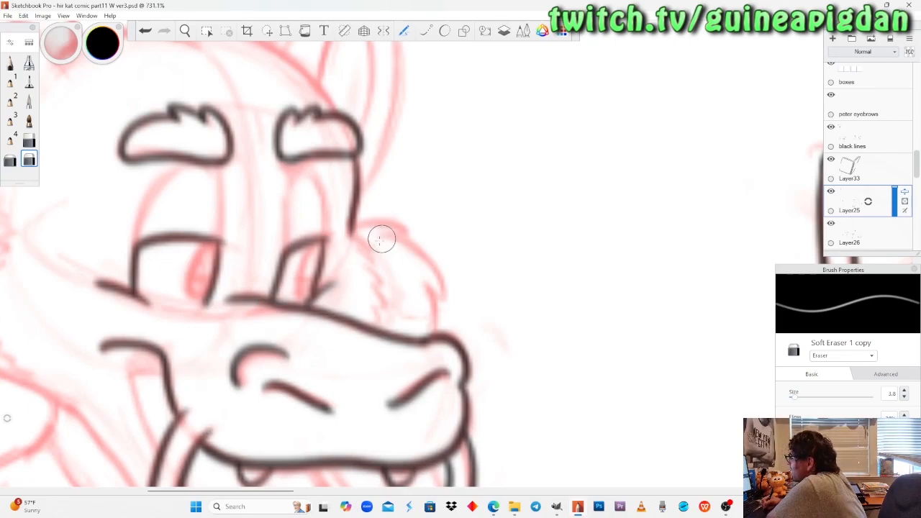
Try re-inking the dragon's far cheek tuft with Pencil copy, including its outer curve and jagged inner fur edge.
click(9, 63)
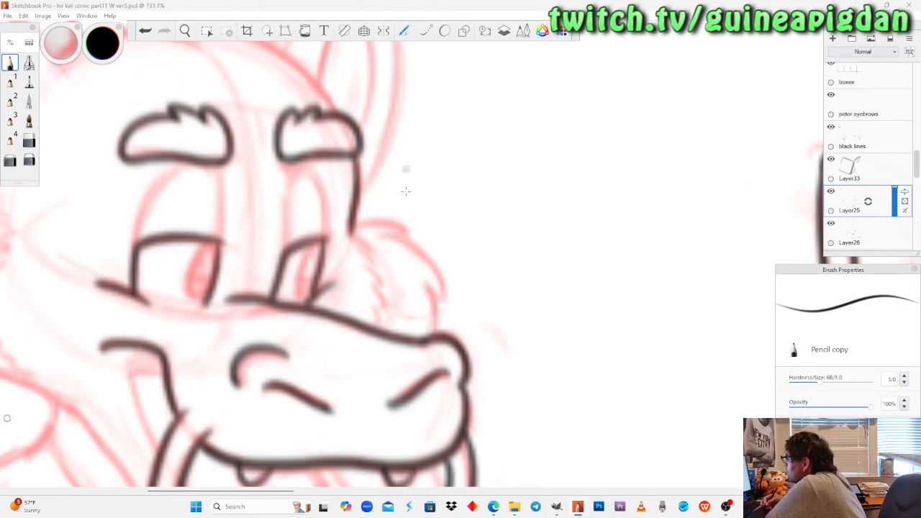
mouse_move(351, 229)
mouse_down()
mouse_move(386, 217)
mouse_move(411, 231)
mouse_up()
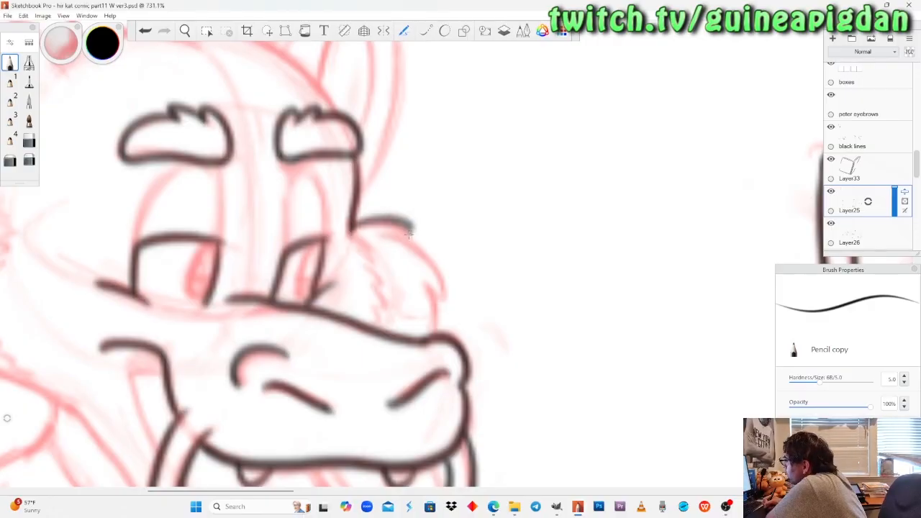
key(ctrl+z)
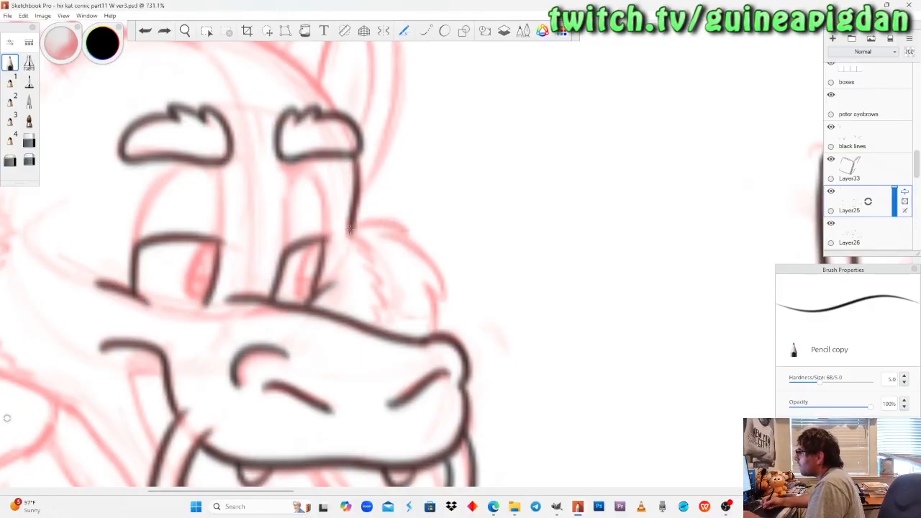
mouse_move(351, 229)
mouse_down()
mouse_move(400, 222)
mouse_move(423, 252)
mouse_up()
key(ctrl+z)
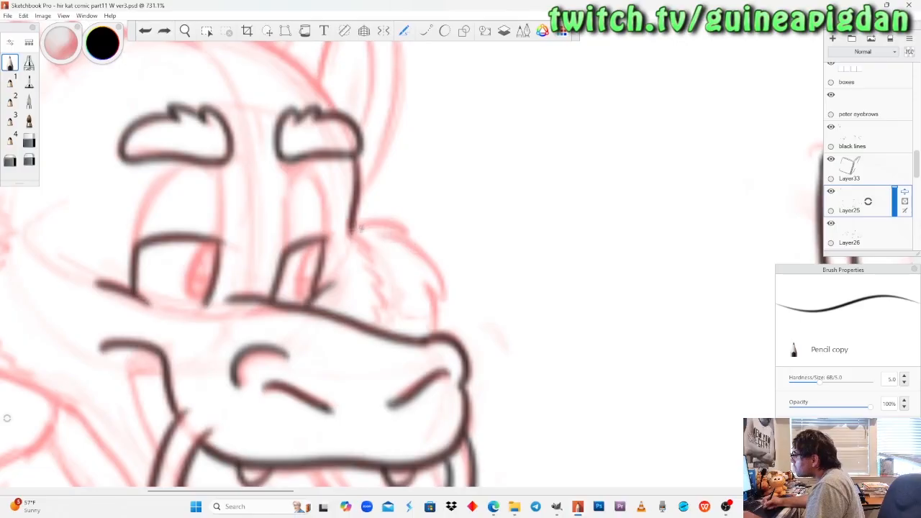
mouse_move(351, 229)
mouse_down()
mouse_move(407, 231)
mouse_move(441, 298)
mouse_move(435, 336)
mouse_up()
drag(352, 230, 379, 326)
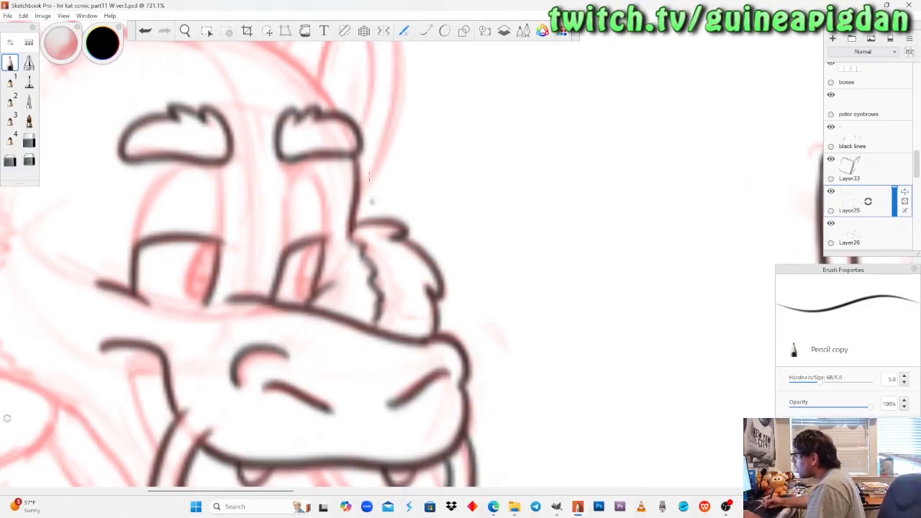
Review the dragon's whole face and undo the newly inked far cheek tuft.
click(185, 31)
drag(215, 188, 391, 295)
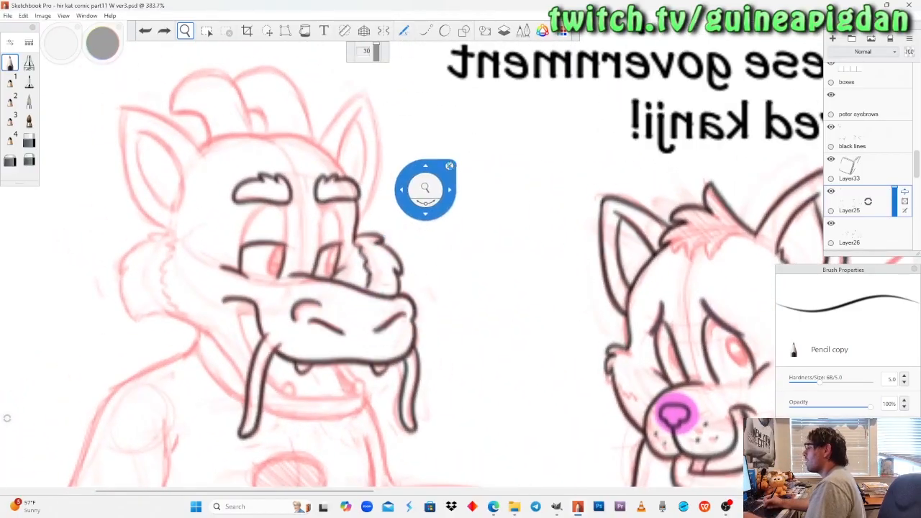
key(ctrl+z)
key(ctrl+z)
key(ctrl+z)
Ink the outer edge of the dragon's near ear from its base to the tip with Pencil copy on Layer25.
drag(295, 281, 333, 241)
drag(201, 220, 300, 265)
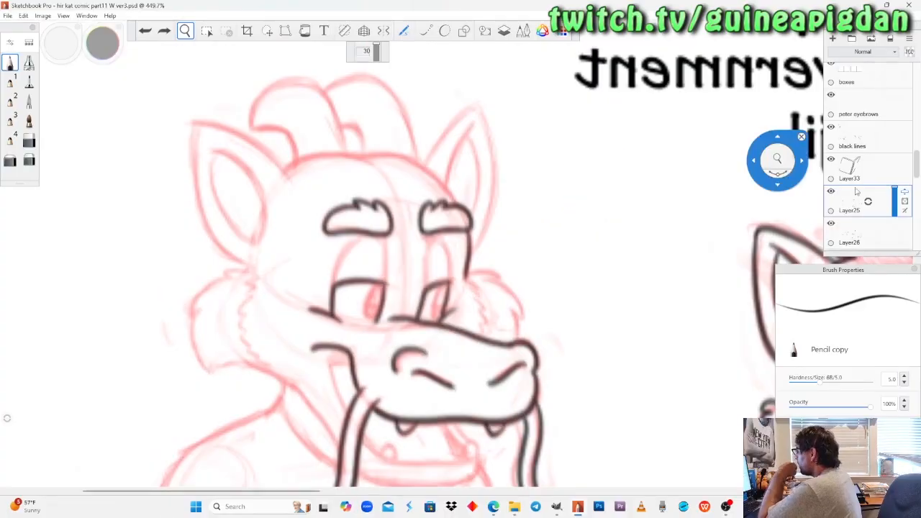
click(832, 192)
click(832, 192)
drag(273, 229, 286, 227)
drag(273, 201, 298, 255)
drag(270, 280, 307, 238)
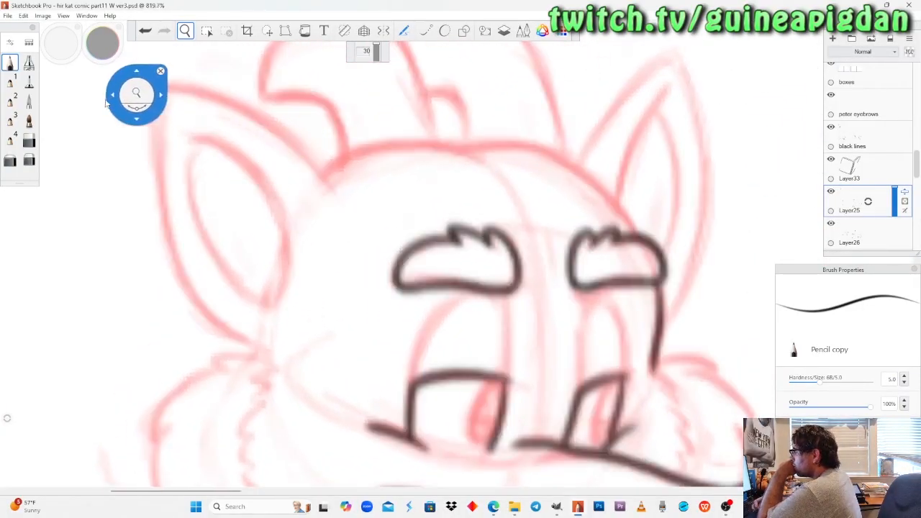
click(10, 66)
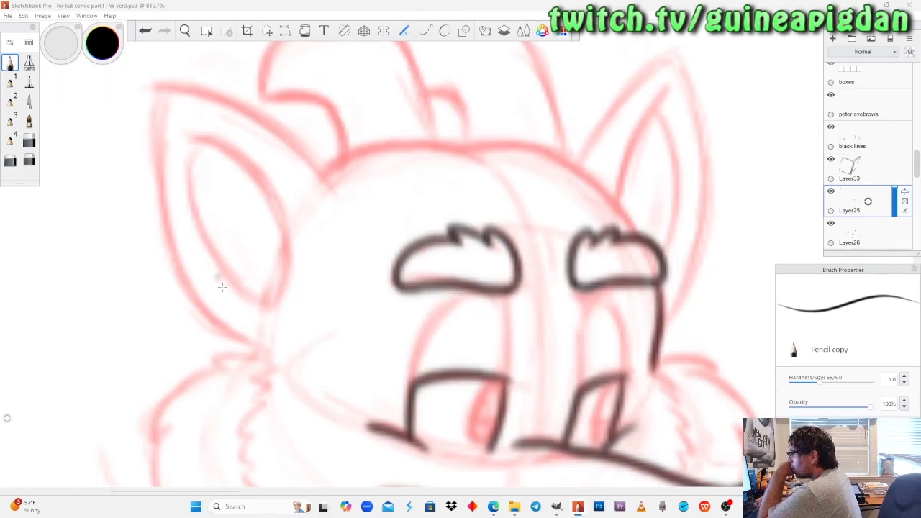
mouse_move(261, 349)
mouse_down()
mouse_move(196, 294)
mouse_move(173, 254)
mouse_move(160, 192)
mouse_move(164, 90)
mouse_up()
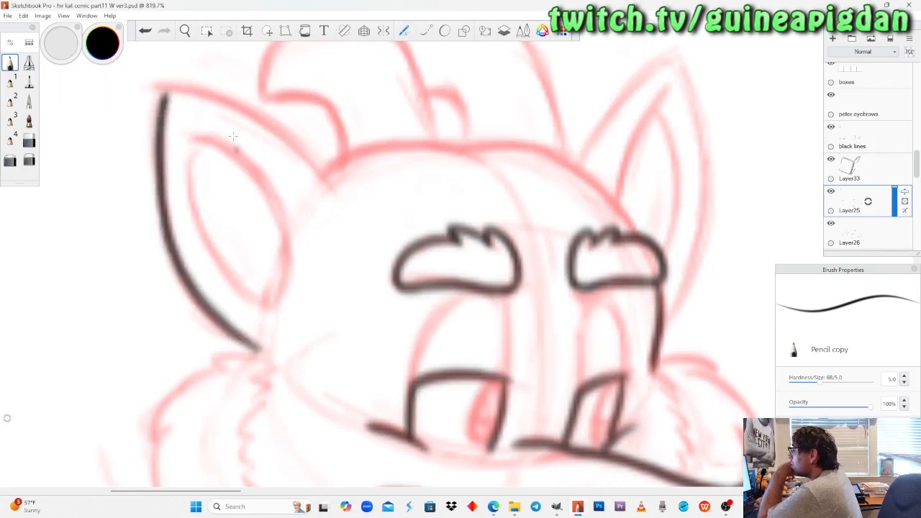
Rotate the canvas and ink the near ear's head-side edge so it meets the outer edge at the tip.
click(192, 36)
drag(240, 193, 292, 179)
mouse_move(266, 232)
mouse_down()
mouse_move(264, 259)
mouse_move(305, 370)
mouse_up()
drag(377, 344, 450, 270)
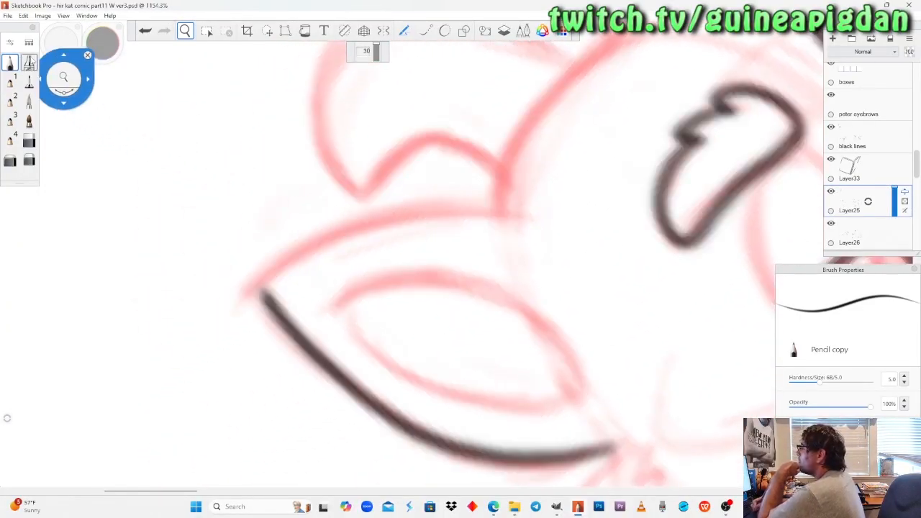
click(13, 61)
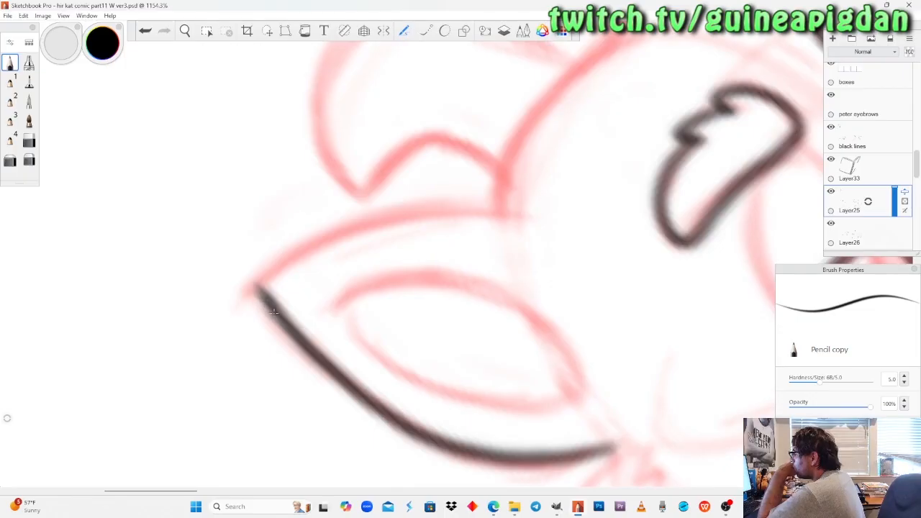
drag(502, 204, 491, 190)
mouse_move(524, 216)
mouse_down()
mouse_move(383, 223)
mouse_move(261, 280)
mouse_move(282, 309)
mouse_up()
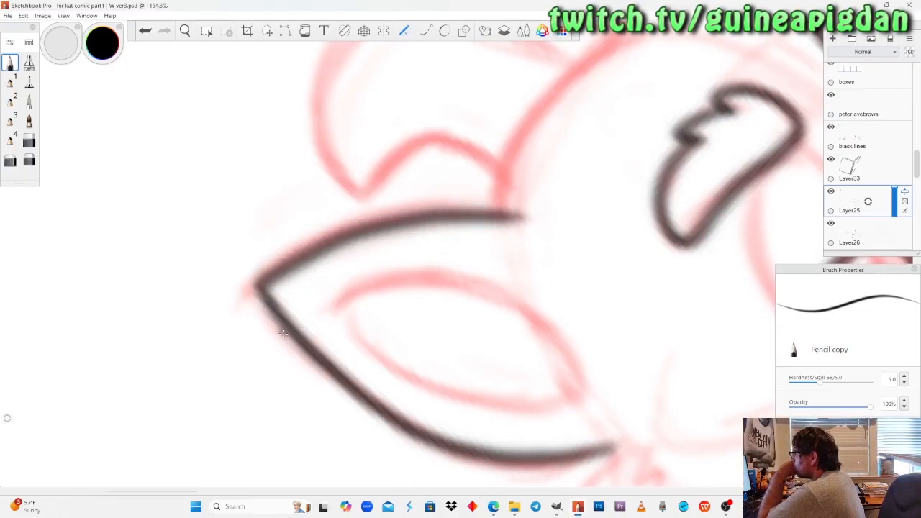
key(ctrl+z)
mouse_move(261, 289)
mouse_down()
mouse_move(290, 256)
mouse_move(496, 206)
mouse_move(513, 213)
mouse_move(338, 239)
mouse_move(272, 276)
mouse_move(254, 301)
mouse_up()
key(ctrl+z)
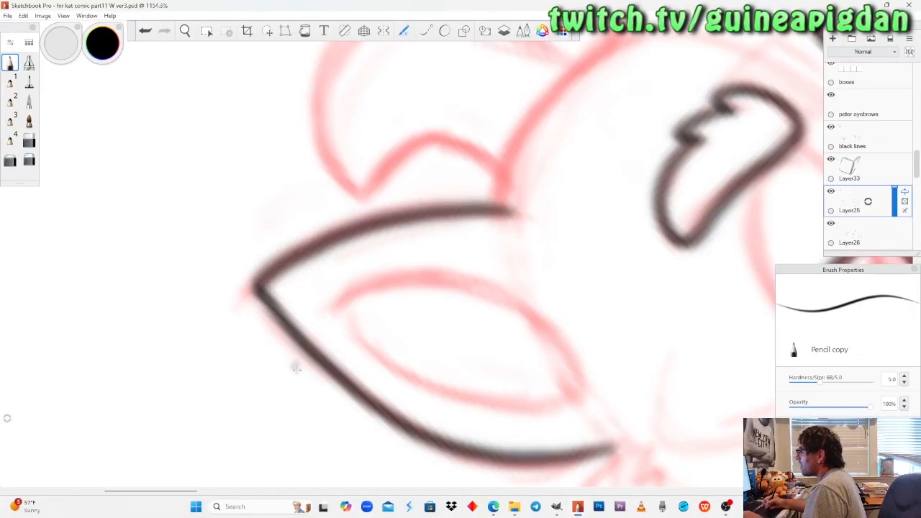
Turn the canvas back upright and tidy the near ear's inked tip with Soft Eraser 1 copy.
click(29, 160)
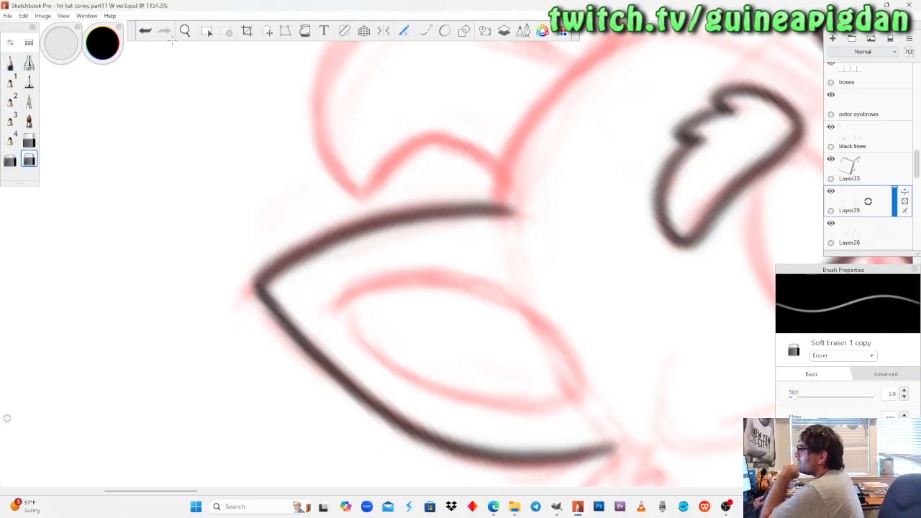
click(185, 31)
drag(239, 235, 240, 239)
drag(369, 332, 368, 335)
drag(353, 232, 362, 352)
drag(353, 252, 352, 316)
drag(353, 267, 354, 361)
click(29, 159)
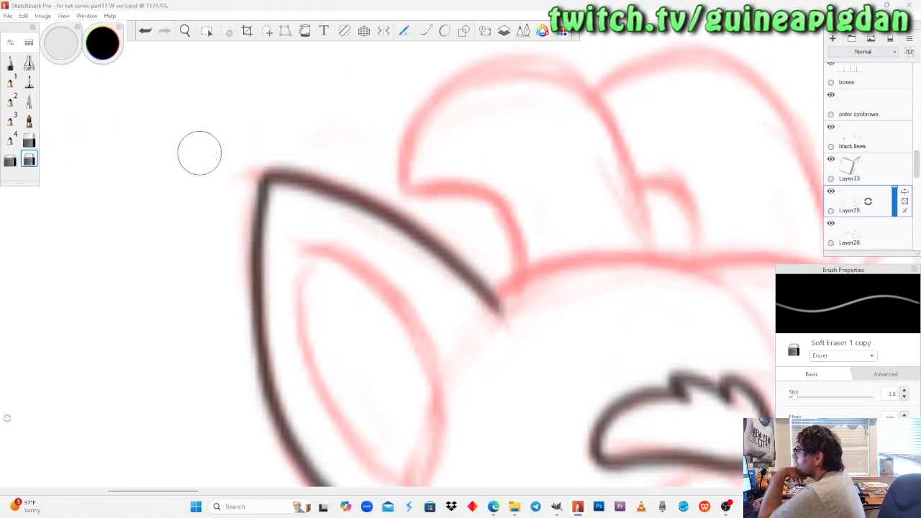
Ink the head-side curve of the near ear's inner shape with Pencil copy and return from OBS to Sketchbook Pro.
click(185, 31)
mouse_move(314, 213)
mouse_down()
mouse_move(333, 240)
mouse_move(276, 218)
mouse_move(282, 220)
mouse_up()
drag(314, 303, 305, 337)
click(10, 63)
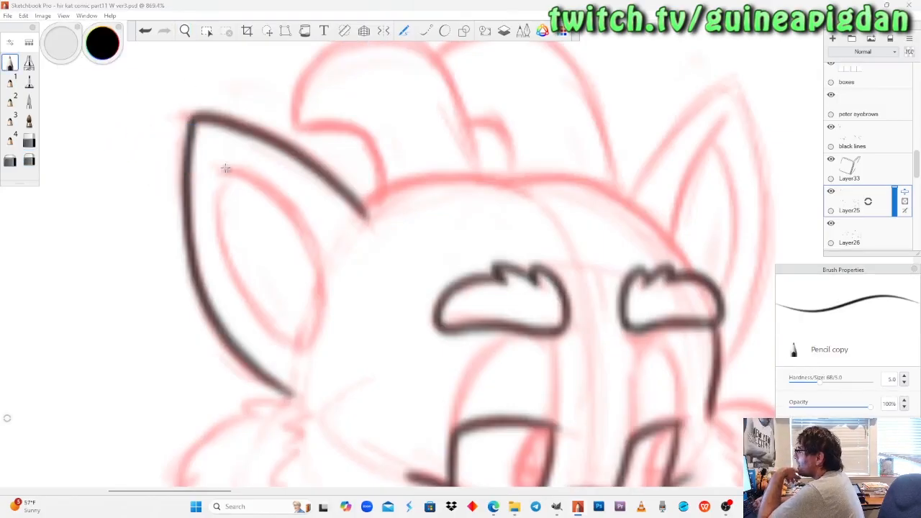
mouse_move(212, 156)
mouse_down()
mouse_move(253, 182)
mouse_move(302, 251)
mouse_up()
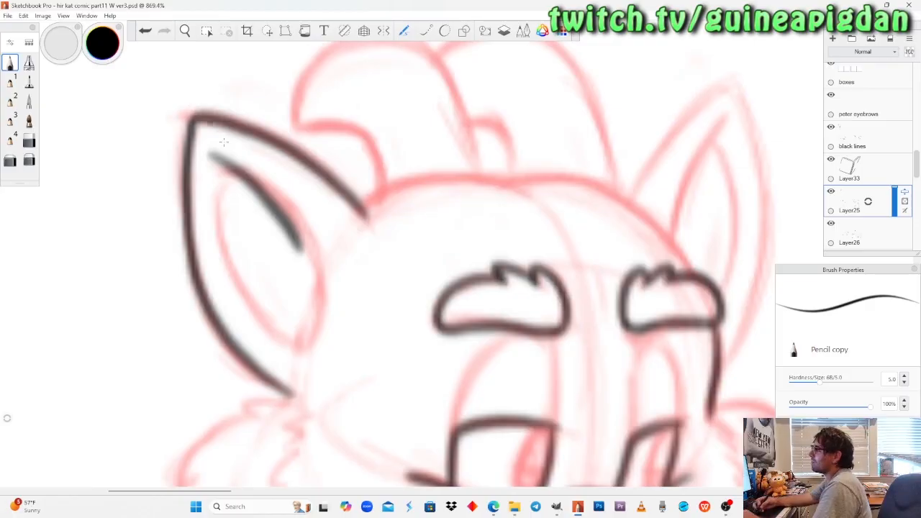
key(ctrl+z)
mouse_move(216, 160)
mouse_down()
mouse_move(269, 191)
mouse_move(299, 230)
mouse_move(315, 270)
mouse_move(294, 328)
mouse_up()
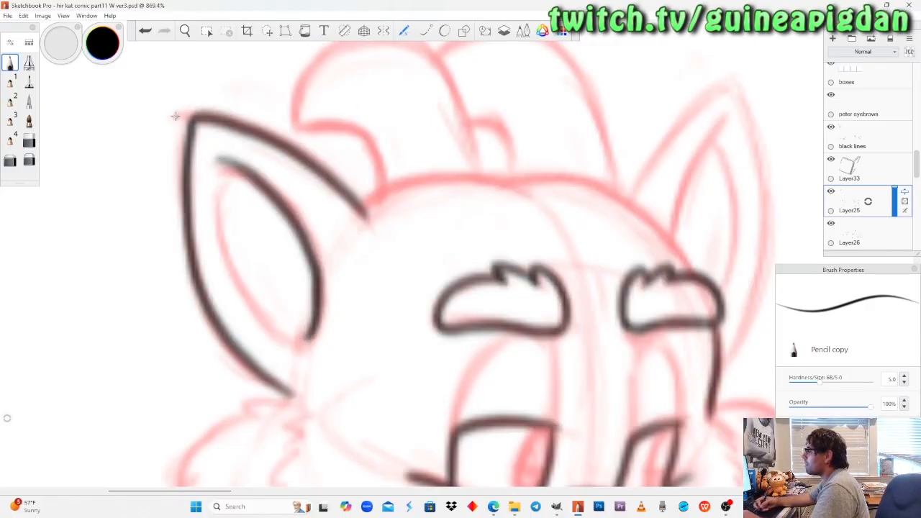
key(ctrl+z)
mouse_move(215, 158)
mouse_down()
mouse_move(266, 183)
mouse_move(302, 234)
mouse_move(316, 279)
mouse_move(297, 334)
mouse_up()
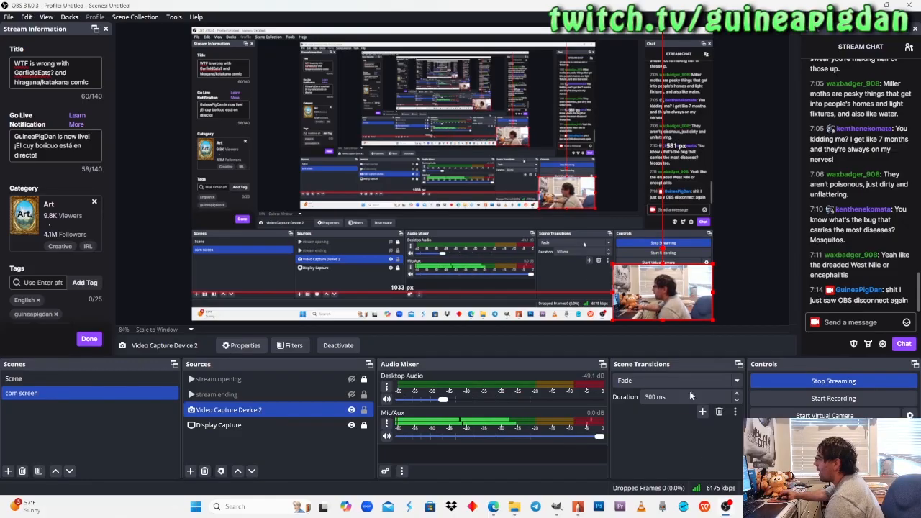
click(579, 507)
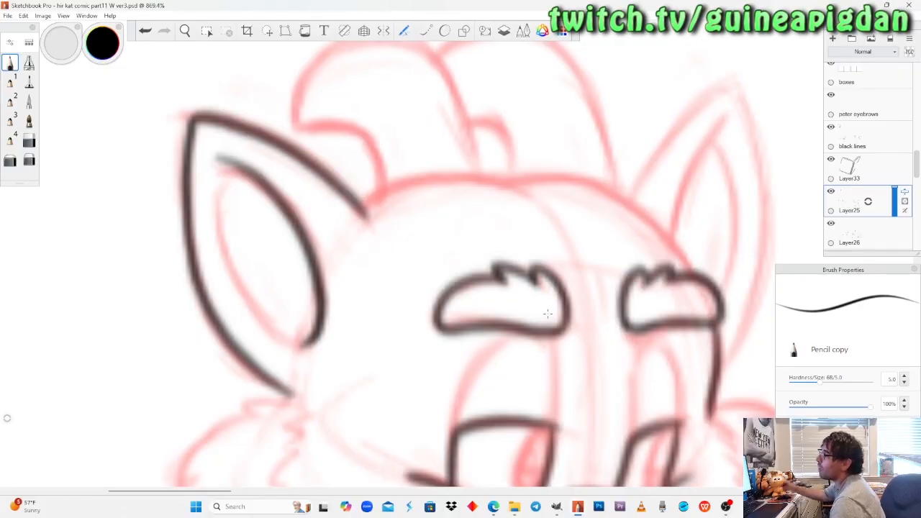
Try inking the outer curve of the near ear's inner shape from its top down, and undo the attempts.
click(186, 31)
mouse_move(285, 200)
mouse_down()
mouse_move(282, 210)
mouse_move(281, 189)
mouse_up()
click(10, 65)
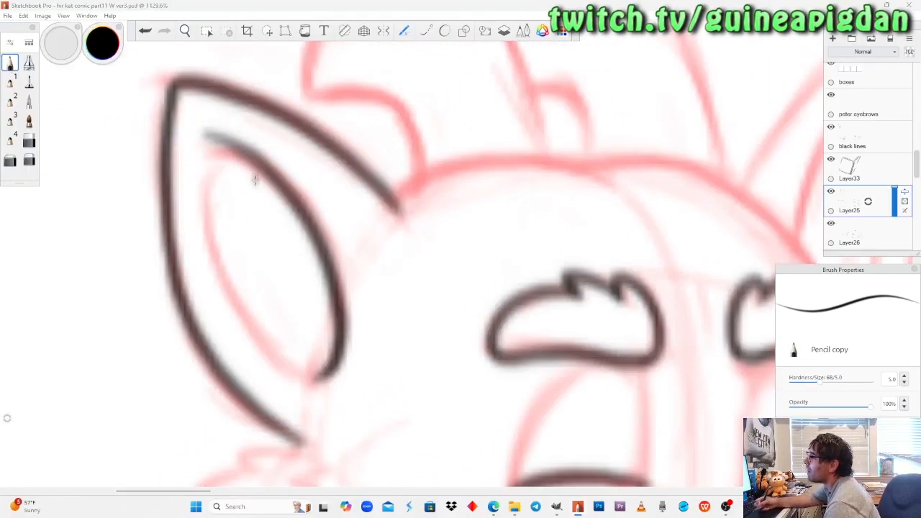
mouse_move(230, 152)
mouse_down()
mouse_move(209, 208)
mouse_move(218, 268)
mouse_move(272, 356)
mouse_move(320, 377)
mouse_up()
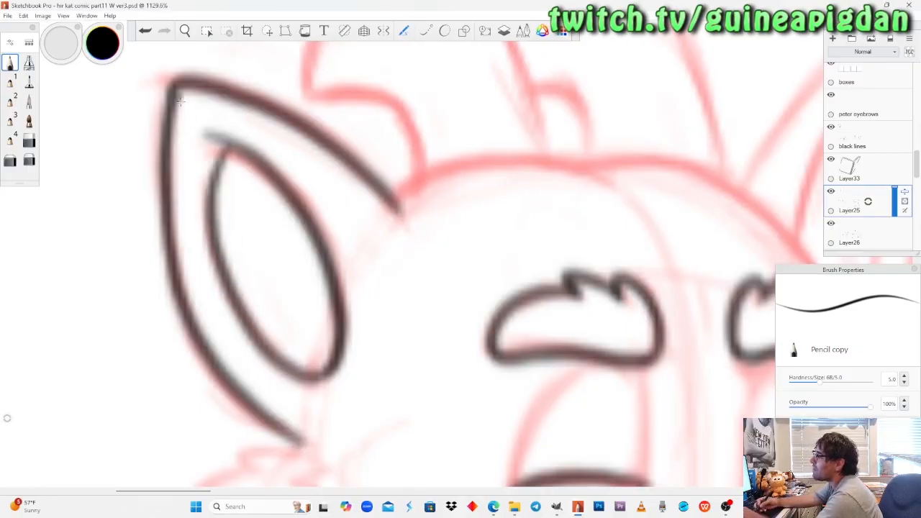
key(ctrl+z)
mouse_move(230, 150)
mouse_down()
mouse_move(218, 180)
mouse_move(227, 277)
mouse_move(288, 367)
mouse_move(246, 311)
mouse_move(228, 267)
mouse_move(229, 164)
mouse_up()
key(ctrl+z)
Close the near ear's inner shape by inking its outer curve from the lower end up to the top.
key(ctrl+z)
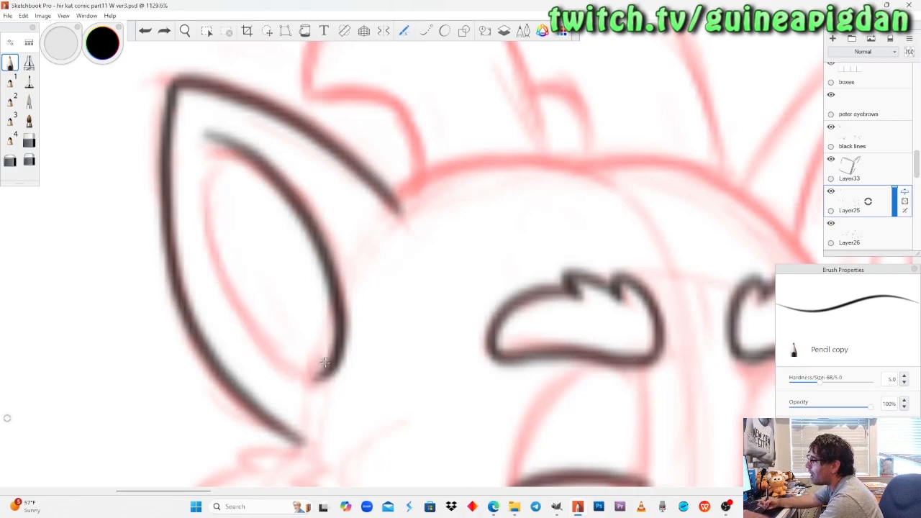
mouse_move(327, 372)
mouse_down()
mouse_move(270, 347)
mouse_move(234, 281)
mouse_move(217, 201)
mouse_move(227, 163)
mouse_up()
key(ctrl+z)
mouse_move(218, 255)
mouse_down()
mouse_move(226, 145)
mouse_move(320, 380)
mouse_move(249, 321)
mouse_move(210, 201)
mouse_move(222, 160)
mouse_move(210, 229)
mouse_move(301, 380)
mouse_move(321, 366)
mouse_move(241, 317)
mouse_move(210, 186)
mouse_move(221, 144)
mouse_up()
key(ctrl+z)
key(ctrl+z)
key(ctrl+z)
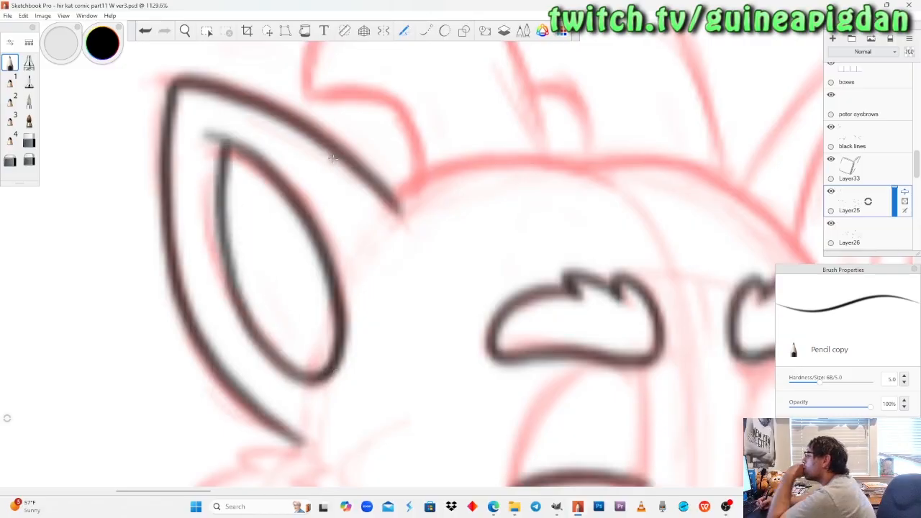
Ink the first curve of the dragon's head top from the near ear's base to the middle of the forehead.
key(space)
drag(230, 173, 358, 276)
scroll(364, 224, down, 4)
scroll(364, 229, up, 6)
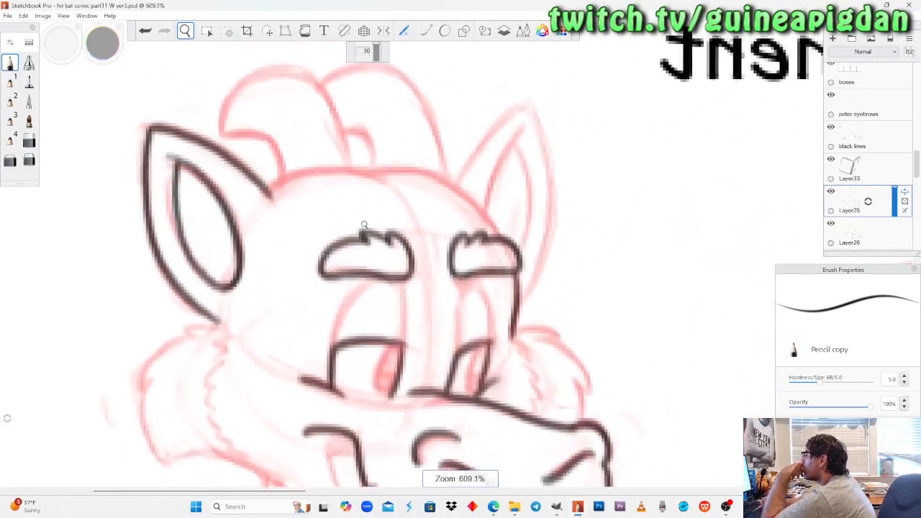
drag(364, 231, 338, 266)
scroll(338, 266, up, 4)
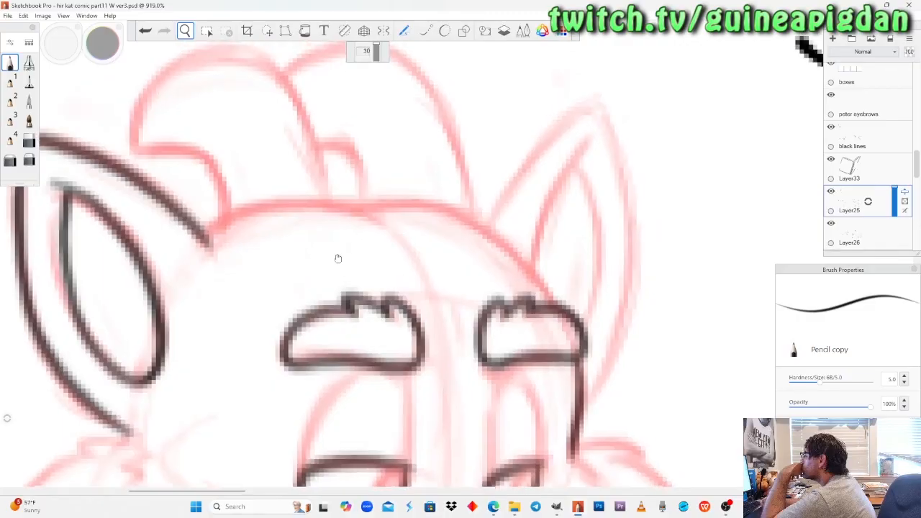
drag(338, 258, 335, 264)
drag(335, 247, 342, 221)
drag(350, 278, 330, 300)
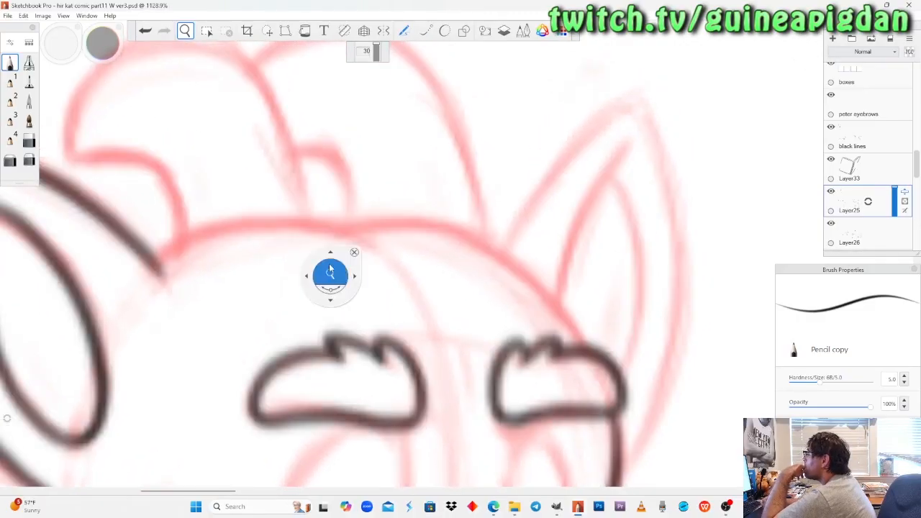
scroll(343, 230, down, 3)
scroll(343, 231, up, 1)
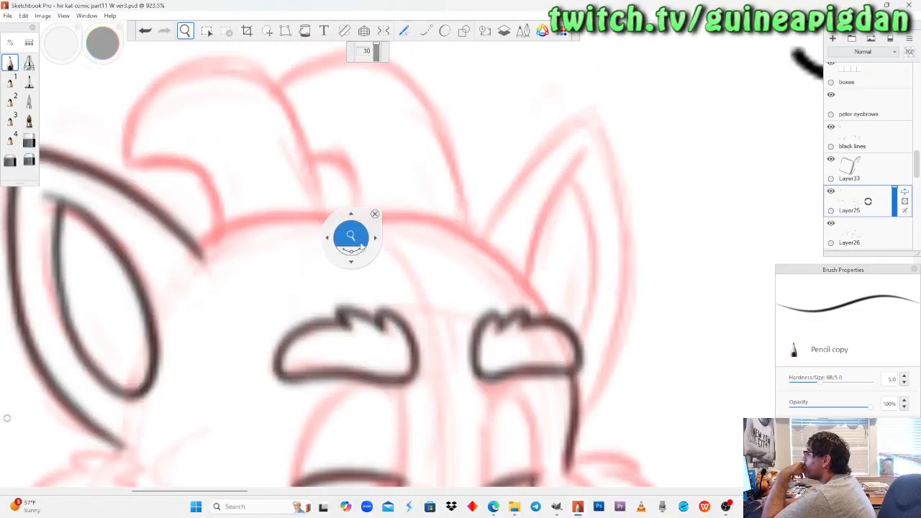
drag(351, 236, 365, 211)
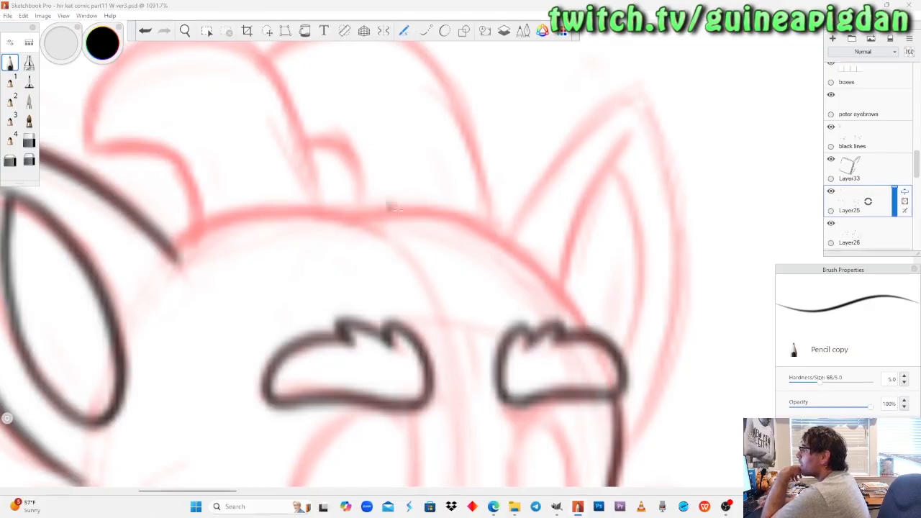
mouse_move(177, 256)
mouse_down()
mouse_move(214, 225)
mouse_move(302, 214)
mouse_move(392, 239)
mouse_up()
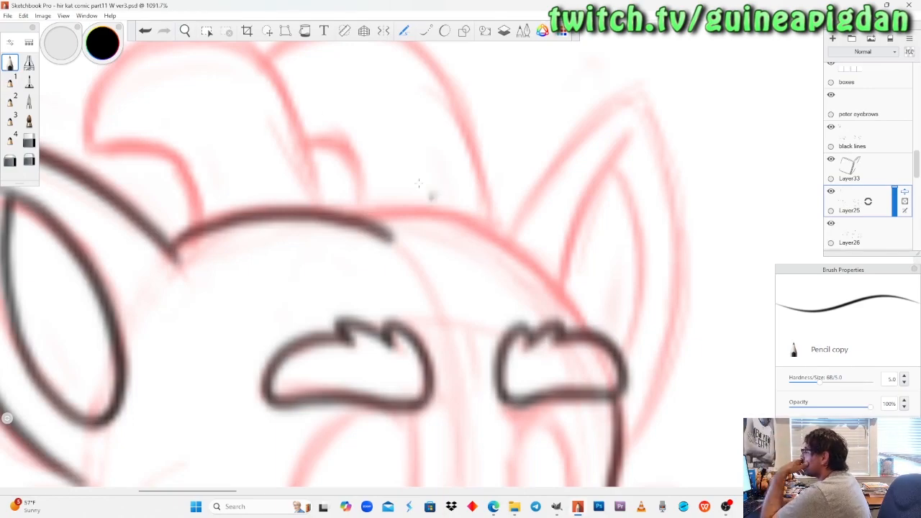
Ink the second curve of the dragon's head top from mid-forehead down to the far eyebrow.
click(185, 34)
drag(461, 251, 362, 231)
drag(362, 272, 364, 337)
mouse_move(374, 304)
mouse_down()
mouse_move(374, 290)
mouse_move(391, 325)
mouse_move(385, 289)
mouse_up()
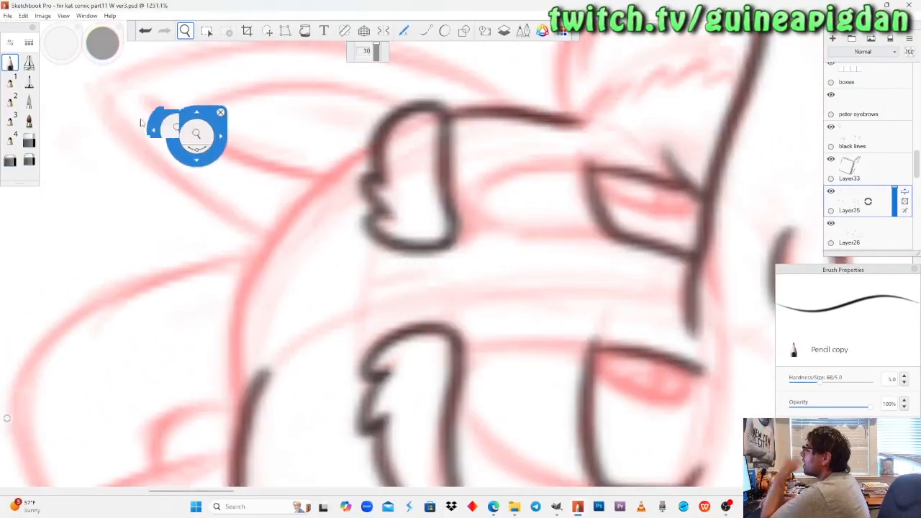
drag(123, 116, 135, 121)
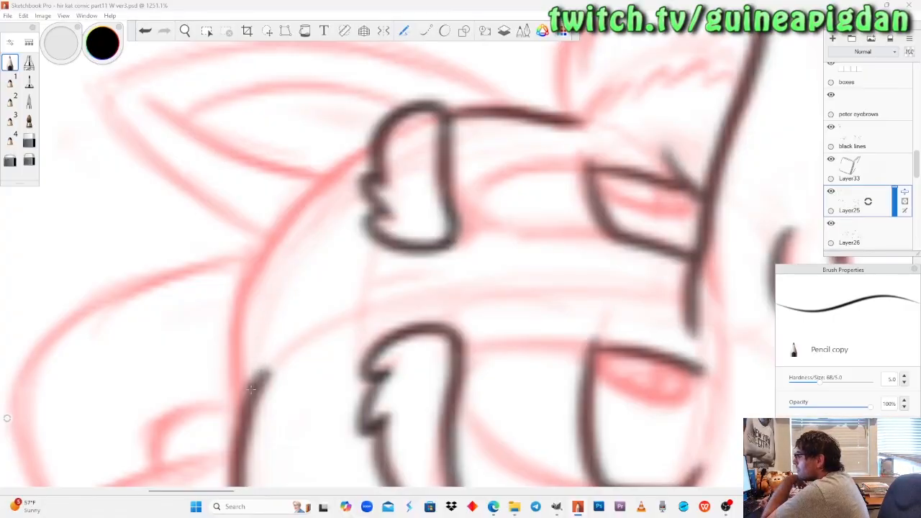
mouse_move(243, 405)
mouse_down()
mouse_move(234, 371)
mouse_move(253, 291)
mouse_move(302, 205)
mouse_move(346, 155)
mouse_up()
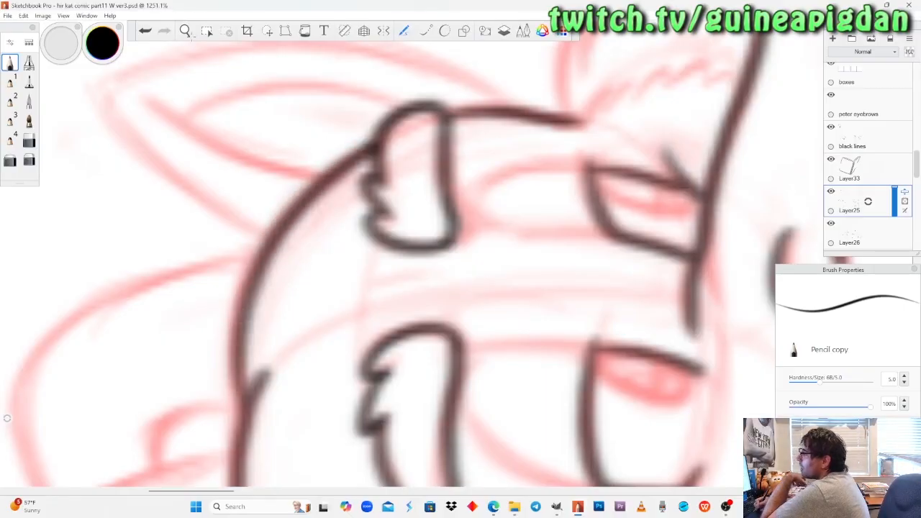
Select the visible red sketch layer notes2-1-1-1-1-1 and set the brush colour to red.
key(space)
drag(214, 211, 256, 244)
drag(269, 315, 271, 313)
drag(459, 155, 344, 309)
mouse_move(346, 214)
mouse_down()
mouse_move(358, 180)
mouse_move(341, 220)
mouse_move(357, 203)
mouse_up()
drag(345, 257, 352, 302)
drag(344, 226, 367, 213)
drag(324, 254, 347, 272)
drag(363, 209, 367, 202)
drag(590, 242, 585, 299)
drag(681, 271, 572, 266)
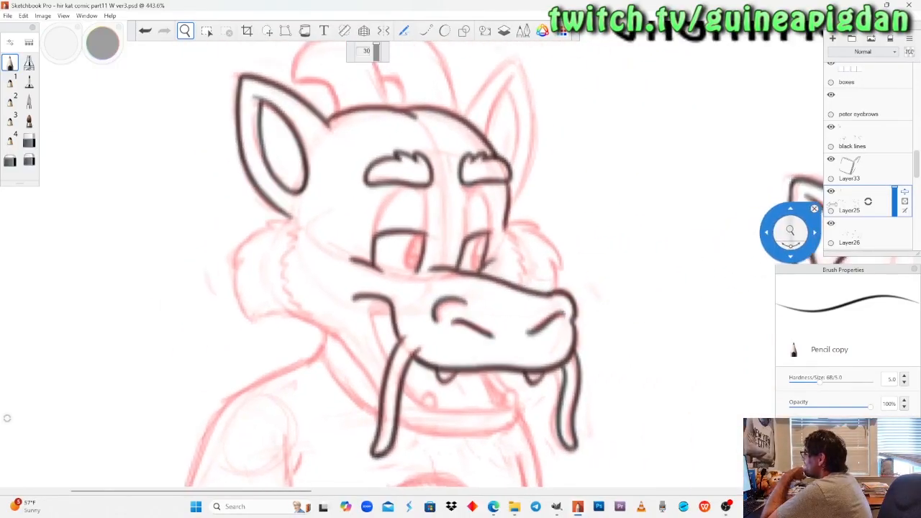
scroll(867, 207, down, 6)
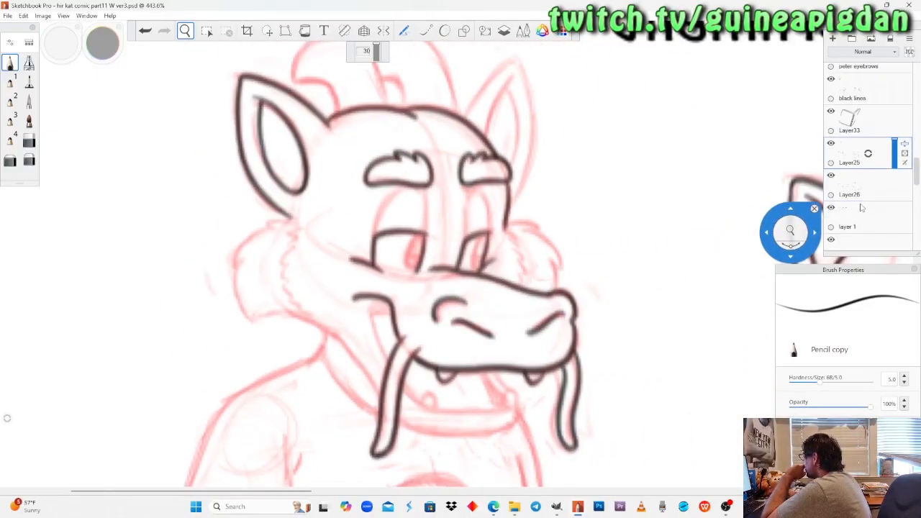
click(872, 201)
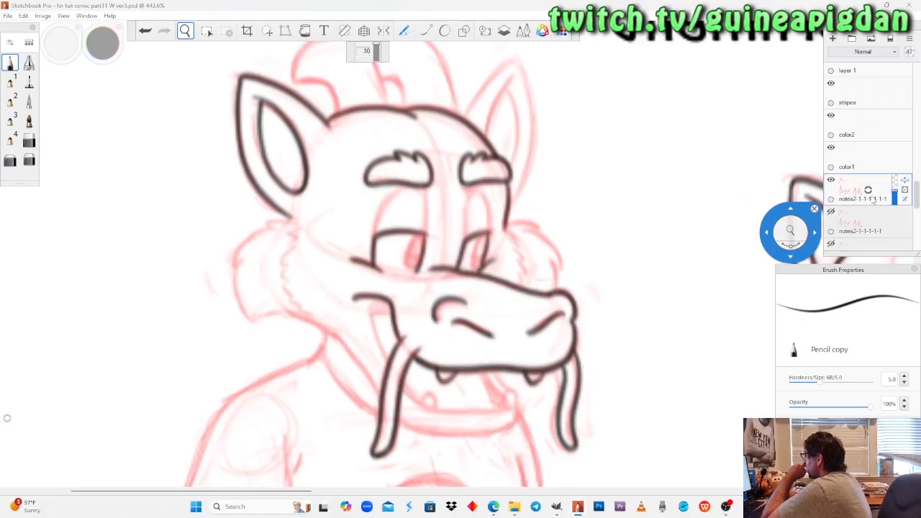
drag(294, 227, 318, 210)
drag(105, 52, 176, 52)
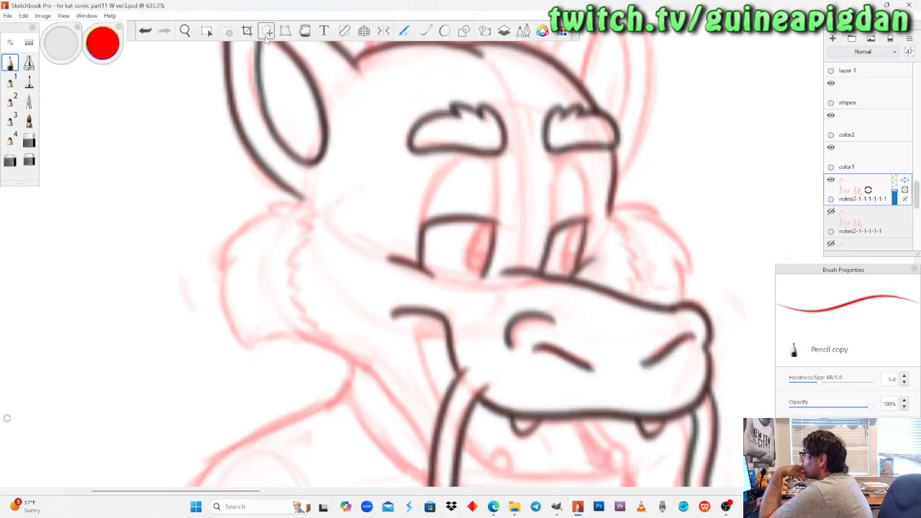
Raise the sketch layer's opacity and fade the near cheek fur's outer sketch line with Soft Eraser copy at size 5.6.
click(185, 31)
drag(328, 218, 259, 230)
drag(323, 269, 270, 290)
drag(234, 232, 238, 227)
click(10, 160)
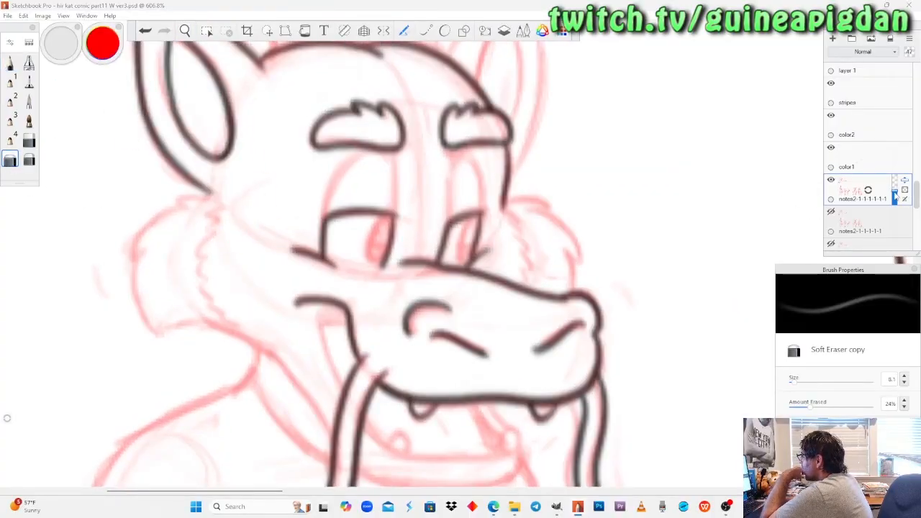
mouse_move(895, 194)
mouse_down()
mouse_move(896, 175)
mouse_move(896, 192)
mouse_up()
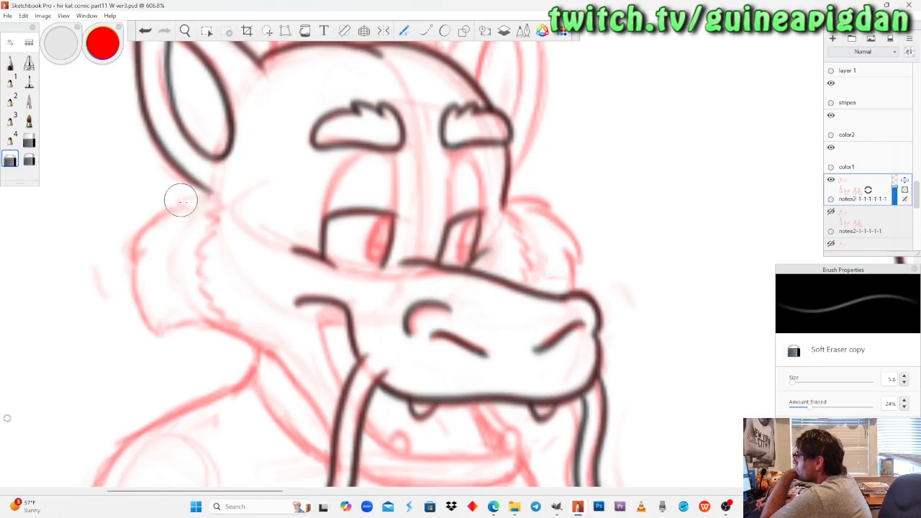
click(10, 64)
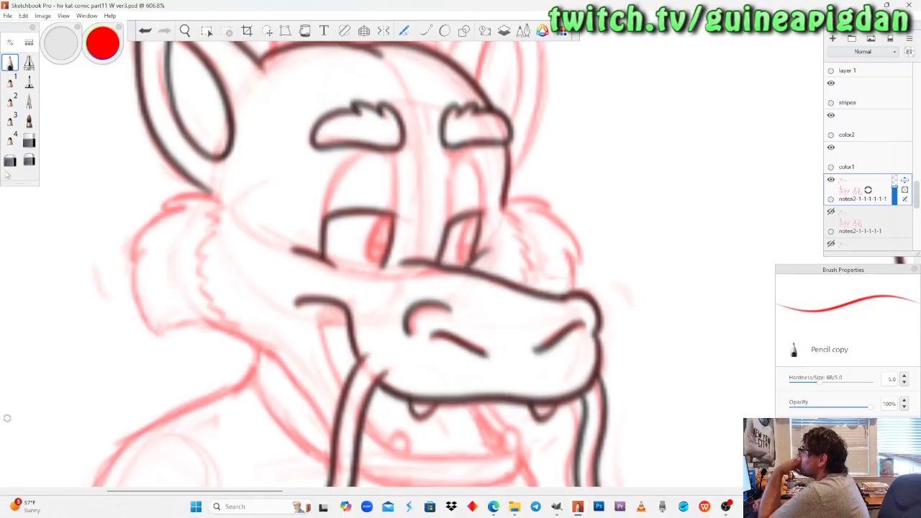
click(11, 159)
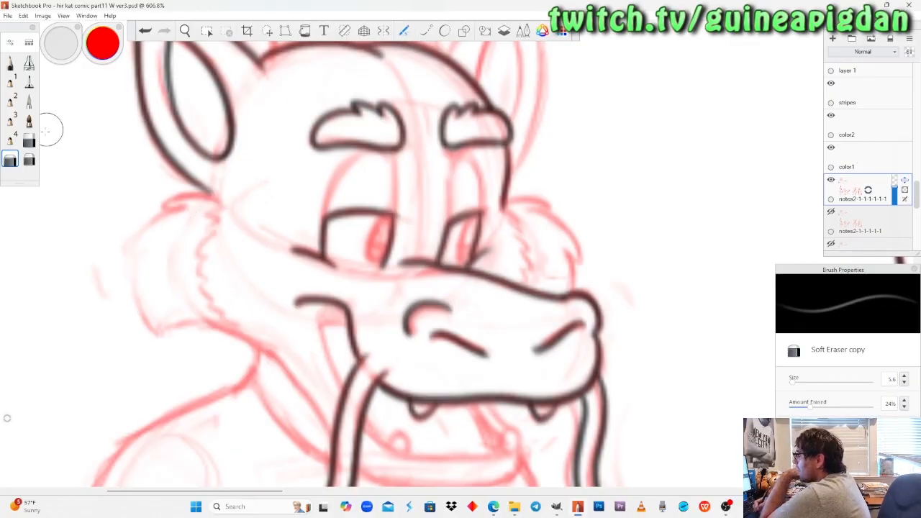
Redraw the near cheek fur's outer edge in red with Pencil copy, from the upper tuft to the lower tip.
click(10, 63)
mouse_move(181, 206)
mouse_down()
mouse_move(139, 234)
mouse_move(128, 259)
mouse_move(138, 303)
mouse_up()
mouse_move(143, 261)
mouse_down()
mouse_move(139, 314)
mouse_move(156, 330)
mouse_up()
drag(139, 294, 156, 330)
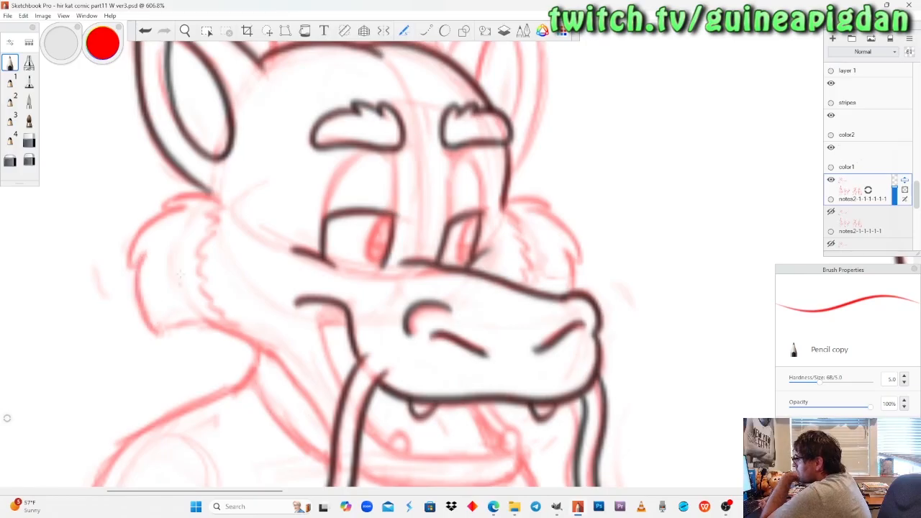
drag(133, 278, 134, 240)
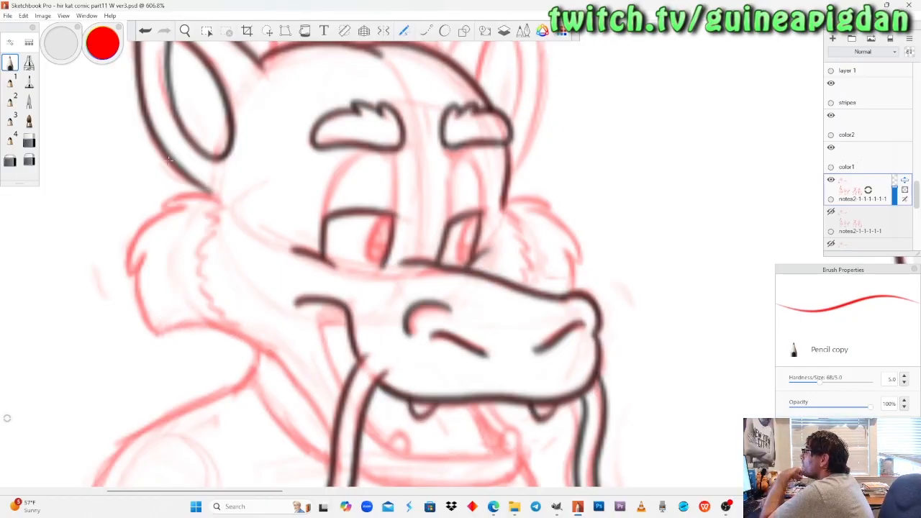
Set the brush colour back to black and make Layer25 the active layer, keeping it visible.
drag(106, 49, 106, 60)
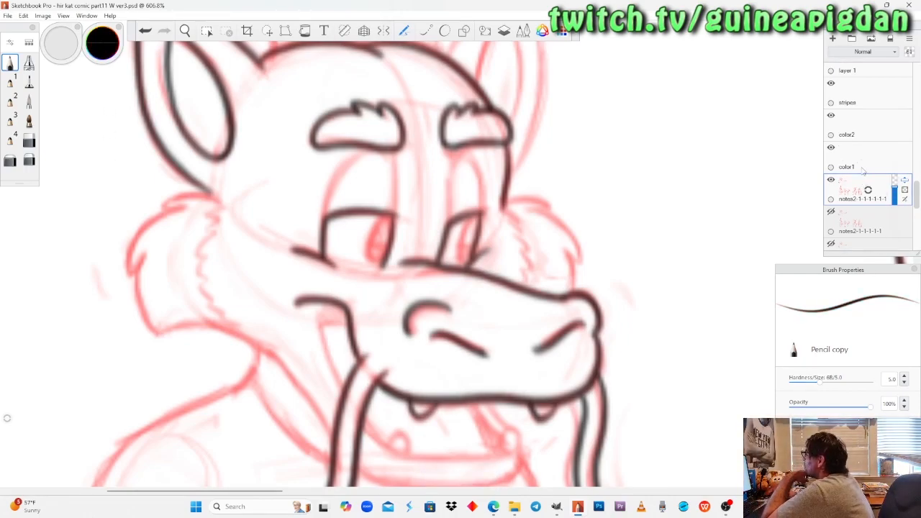
scroll(861, 172, up, 4)
scroll(866, 154, up, 3)
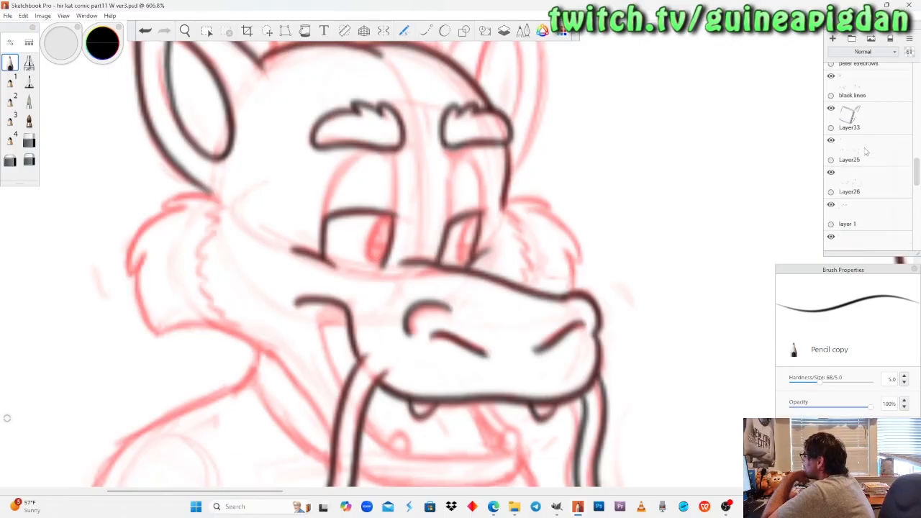
click(831, 96)
click(831, 95)
click(831, 96)
click(831, 96)
click(867, 167)
click(831, 161)
click(831, 161)
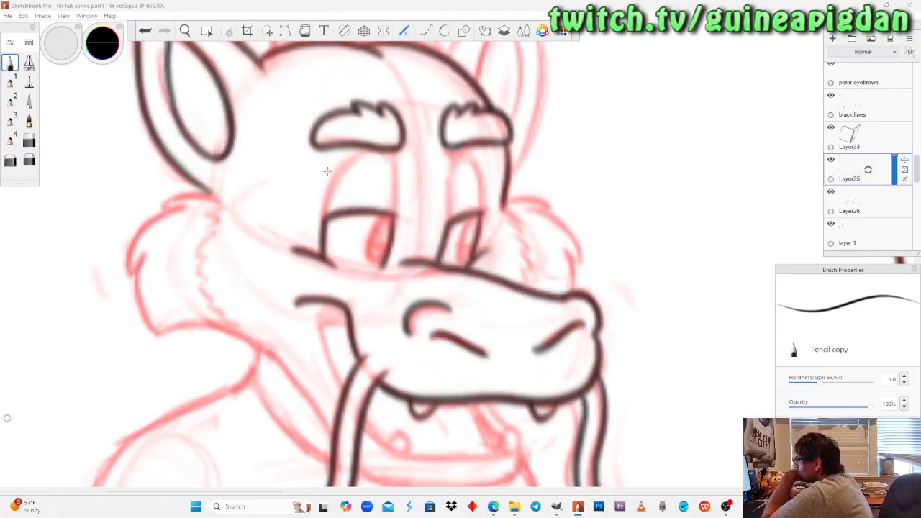
Ink the near cheek fur's outline with Pencil copy from the ear base around the tufts to the lower tip.
click(186, 31)
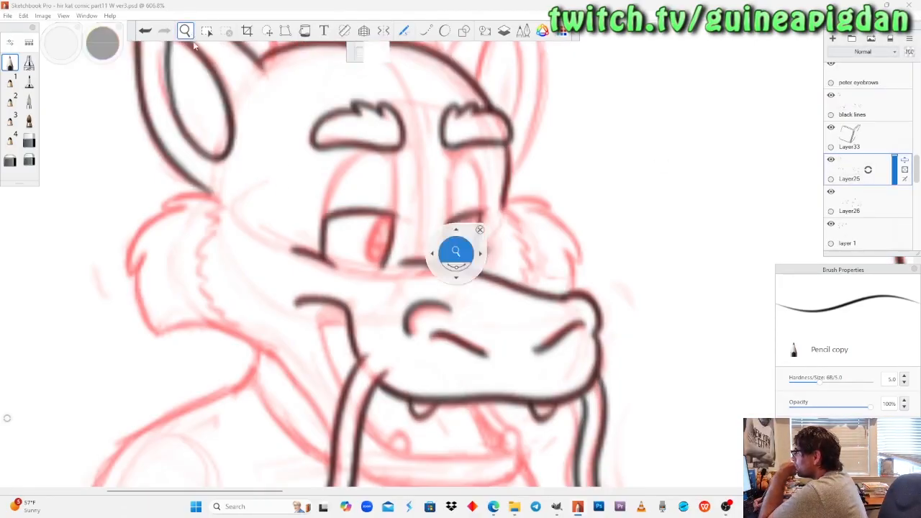
drag(276, 220, 289, 202)
mouse_move(230, 242)
mouse_down()
mouse_move(273, 245)
mouse_move(300, 175)
mouse_move(109, 75)
mouse_move(287, 177)
mouse_move(259, 166)
mouse_move(205, 182)
mouse_up()
click(10, 64)
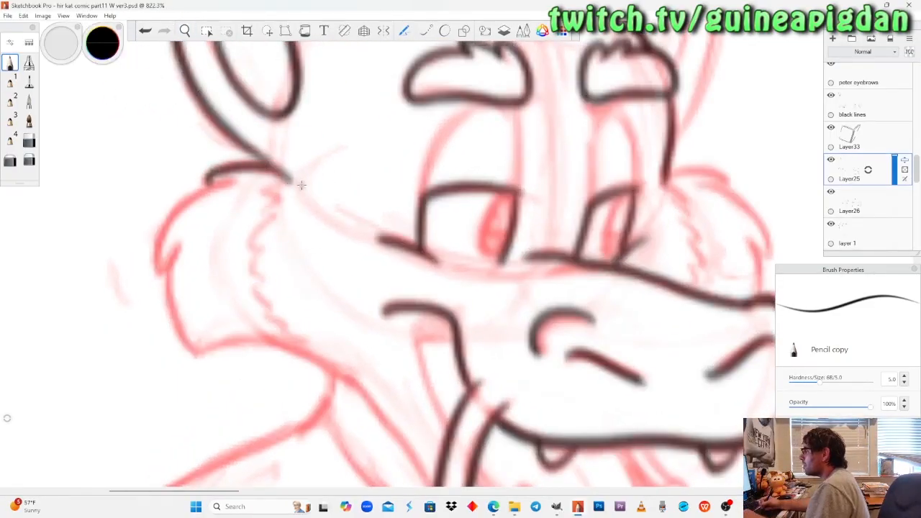
key(ctrl+z)
mouse_move(292, 175)
mouse_down()
mouse_move(254, 163)
mouse_move(210, 177)
mouse_up()
key(ctrl+z)
mouse_move(294, 182)
mouse_down()
mouse_move(234, 164)
mouse_move(207, 173)
mouse_move(157, 243)
mouse_move(157, 267)
mouse_move(177, 250)
mouse_move(168, 308)
mouse_move(189, 351)
mouse_move(228, 344)
mouse_up()
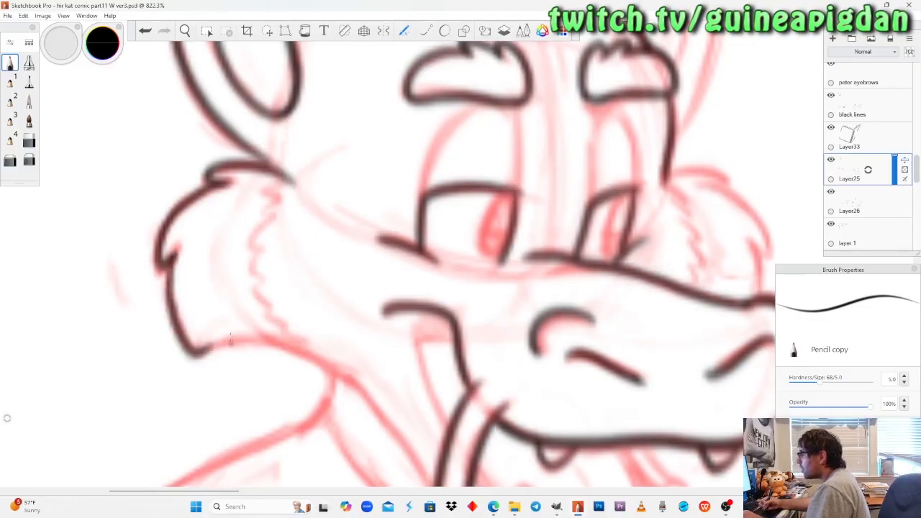
Ink the far cheek fur's outline in black from the side of the head around the tufts to the snout.
click(185, 31)
drag(484, 237, 359, 242)
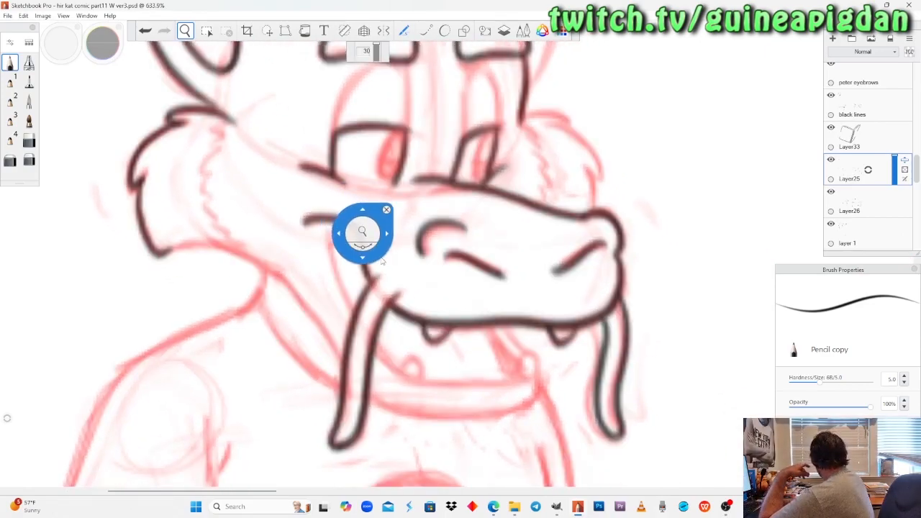
drag(353, 279, 387, 225)
drag(491, 184, 463, 283)
drag(421, 189, 438, 217)
drag(436, 242, 431, 208)
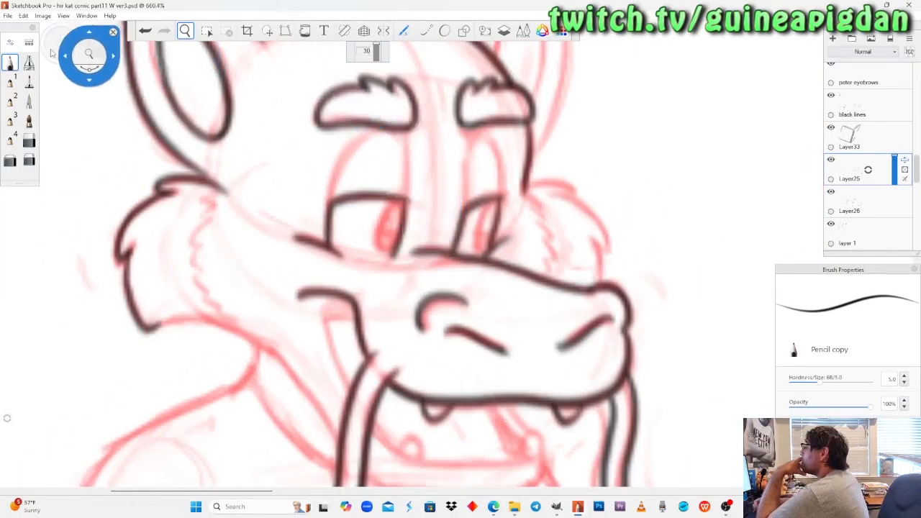
click(12, 58)
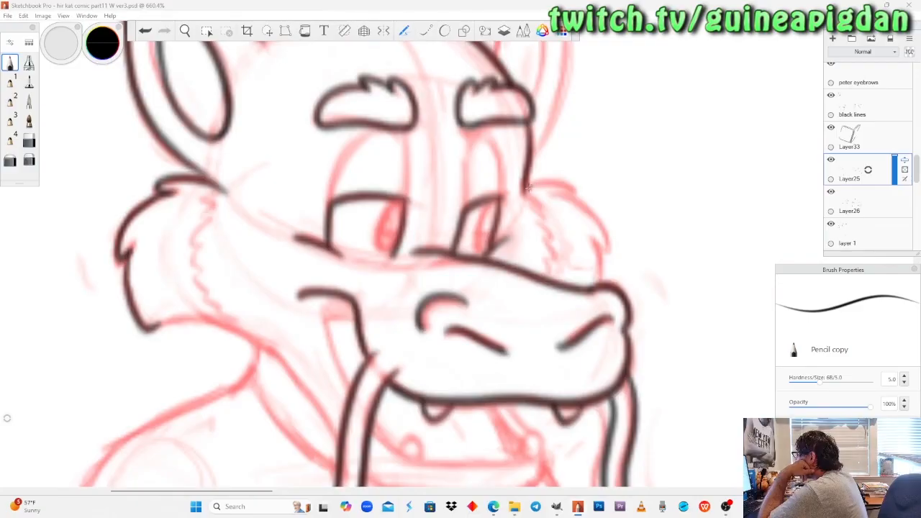
mouse_move(528, 189)
mouse_down()
mouse_move(568, 184)
mouse_move(563, 193)
mouse_up()
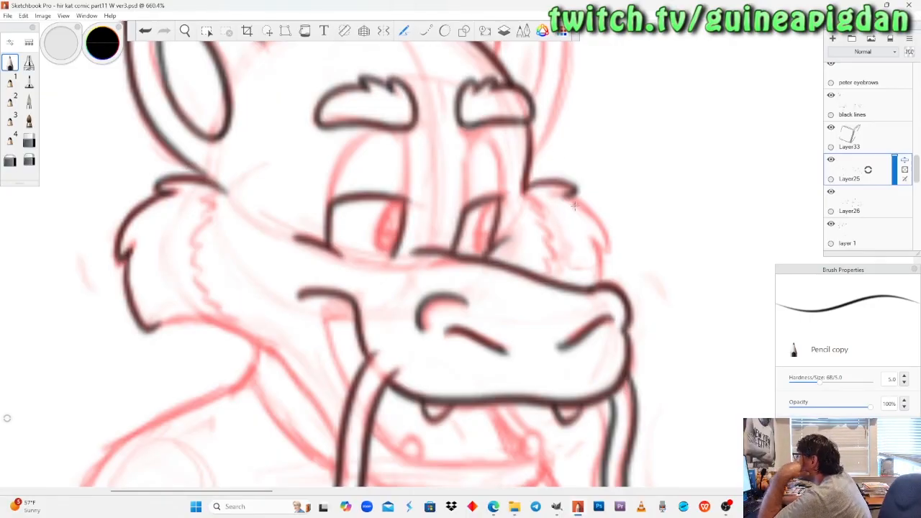
mouse_move(567, 194)
mouse_down()
mouse_move(602, 234)
mouse_move(599, 285)
mouse_up()
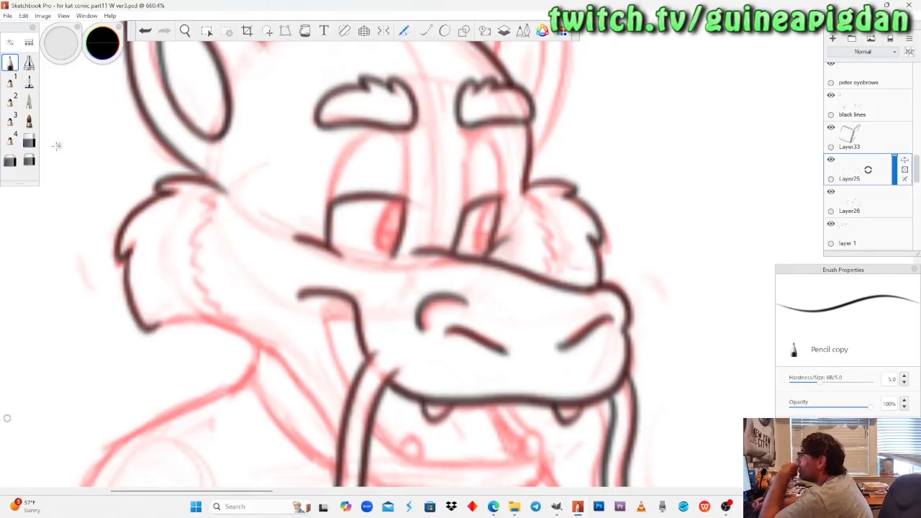
Ink the inner mouth line with Pencil copy from the near mouth corner down to the near whisker.
key(e)
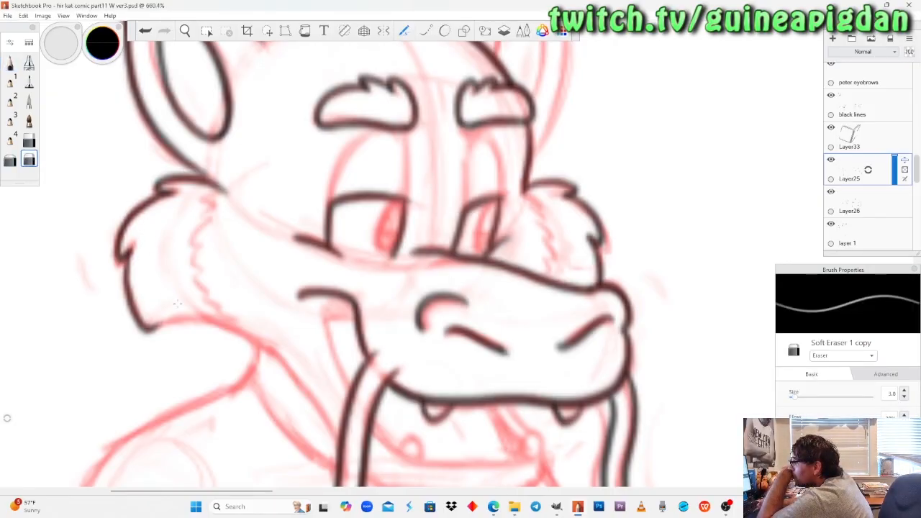
click(186, 32)
drag(317, 273, 307, 222)
click(831, 160)
click(832, 161)
scroll(346, 289, up, 2)
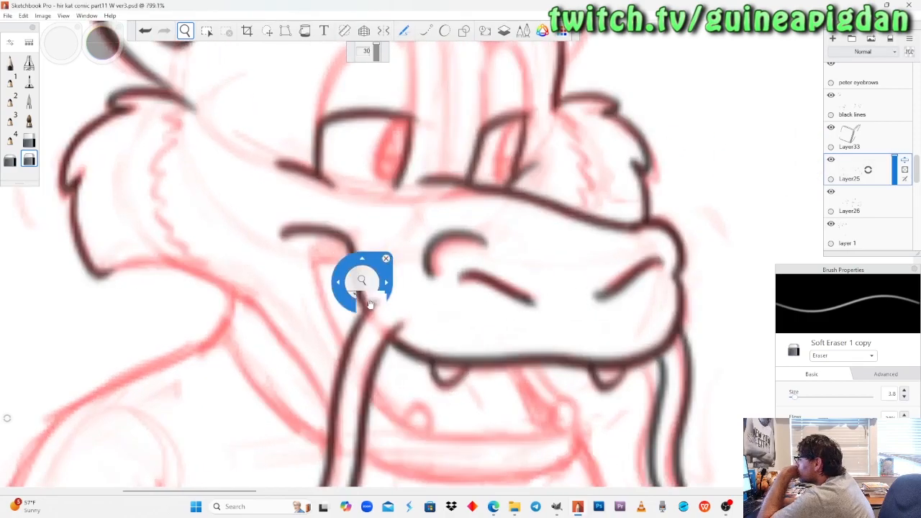
drag(370, 305, 357, 266)
drag(276, 262, 280, 250)
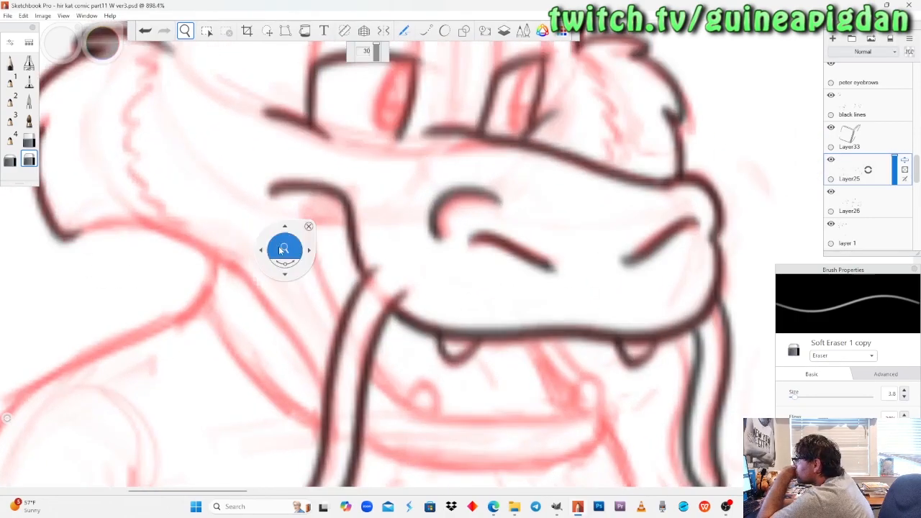
click(11, 62)
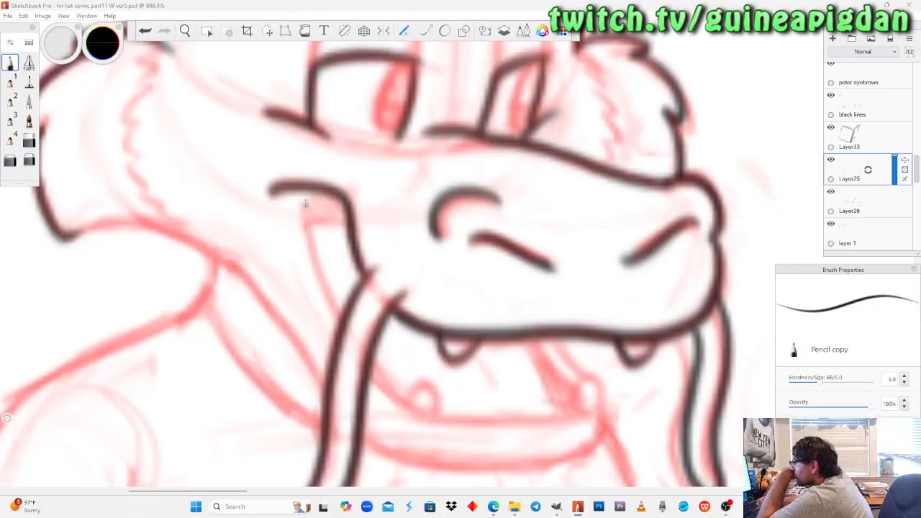
drag(301, 191, 340, 308)
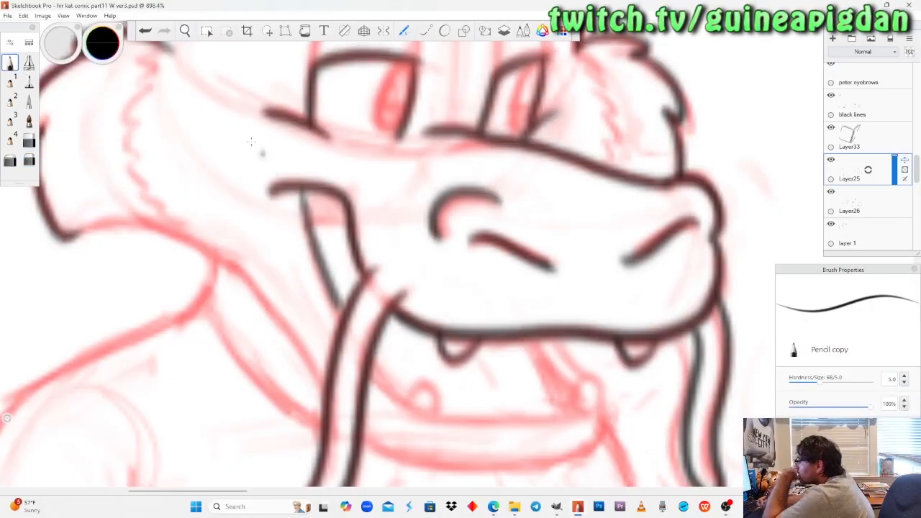
key(ctrl+z)
mouse_move(302, 189)
mouse_down()
mouse_move(320, 280)
mouse_move(340, 309)
mouse_up()
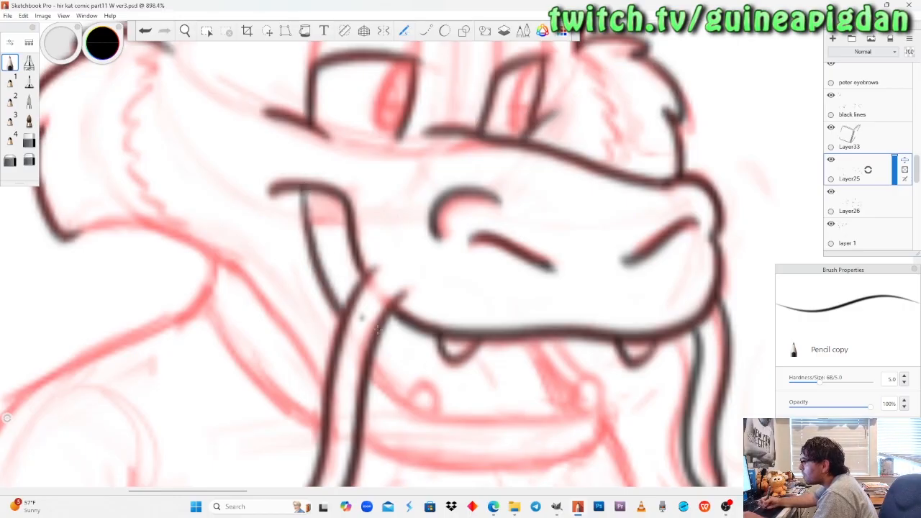
Try inking the open mouth's lower edge from the near whisker, and undo the attempts.
mouse_move(371, 367)
mouse_down()
mouse_move(427, 417)
mouse_move(462, 427)
mouse_up()
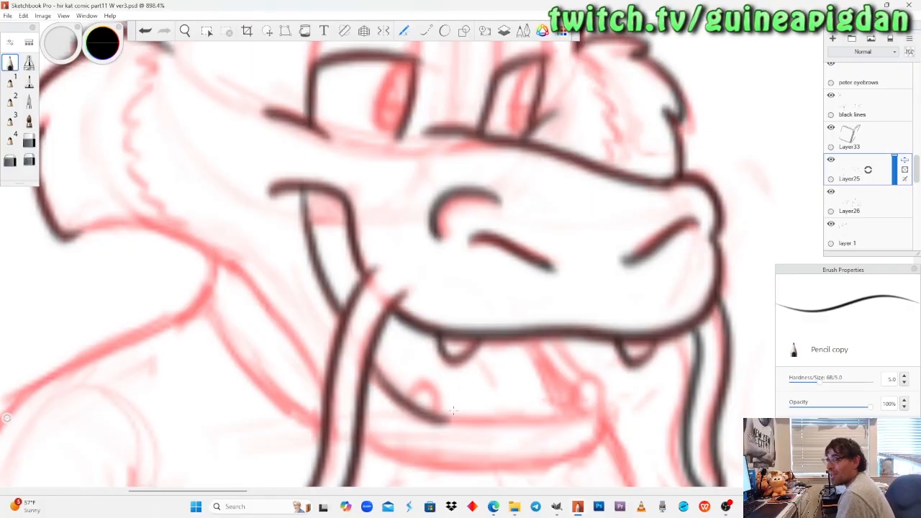
key(ctrl+z)
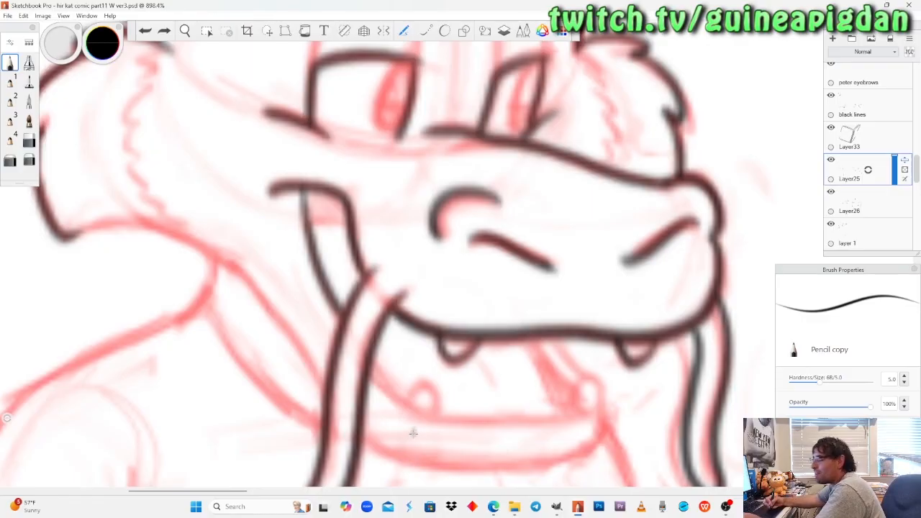
mouse_move(372, 363)
mouse_down()
mouse_move(436, 420)
mouse_move(381, 373)
mouse_move(413, 405)
mouse_move(453, 418)
mouse_move(588, 406)
mouse_move(419, 414)
mouse_move(393, 401)
mouse_move(370, 364)
mouse_up()
key(ctrl+z)
key(ctrl+z)
key(ctrl+z)
mouse_move(589, 412)
mouse_down()
mouse_move(518, 420)
mouse_move(396, 398)
mouse_move(432, 415)
mouse_move(588, 412)
mouse_up()
key(ctrl+z)
Ink the open mouth's lower edge in one curve from the near whisker to the far end of the lower jaw.
key(ctrl+z)
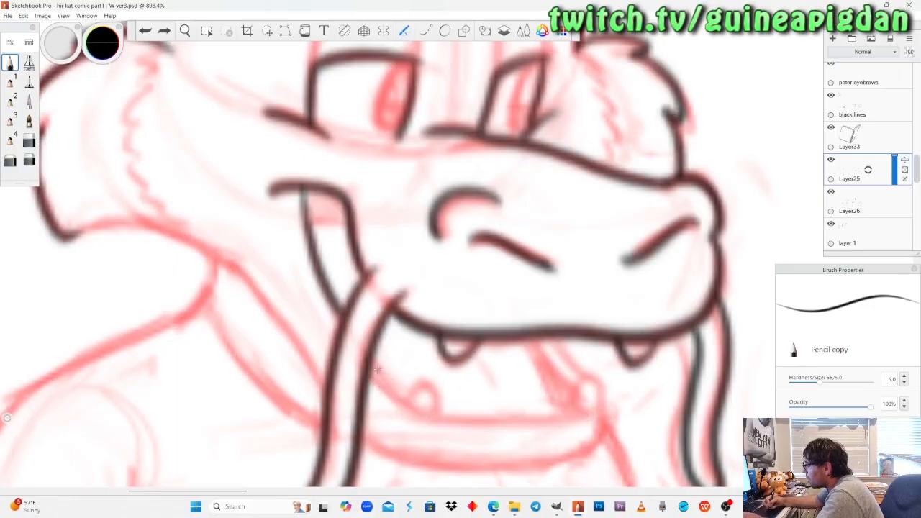
mouse_move(373, 352)
mouse_down()
mouse_move(415, 407)
mouse_move(589, 404)
mouse_move(510, 419)
mouse_move(412, 414)
mouse_move(390, 379)
mouse_move(452, 424)
mouse_move(570, 421)
mouse_move(371, 352)
mouse_move(588, 417)
mouse_up()
key(ctrl+z)
key(ctrl+z)
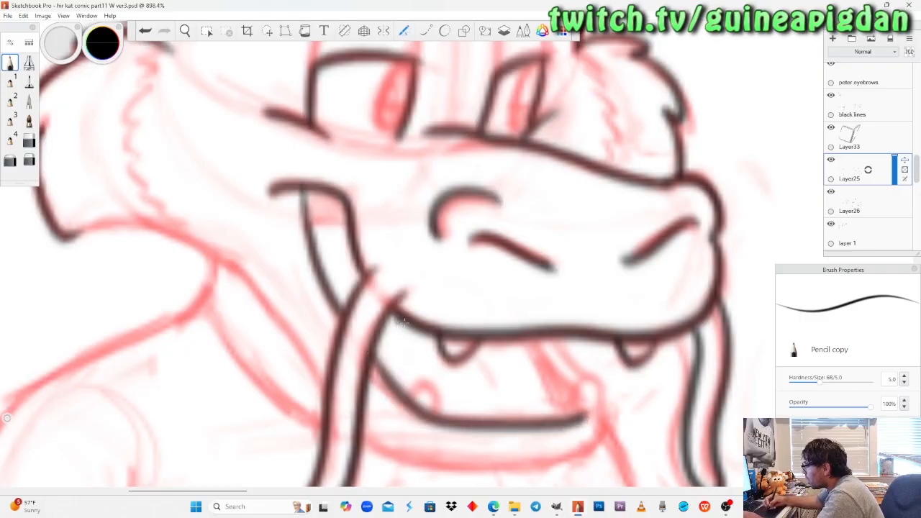
key(ctrl+z)
mouse_move(369, 357)
mouse_down()
mouse_move(416, 407)
mouse_move(493, 416)
mouse_move(597, 402)
mouse_up()
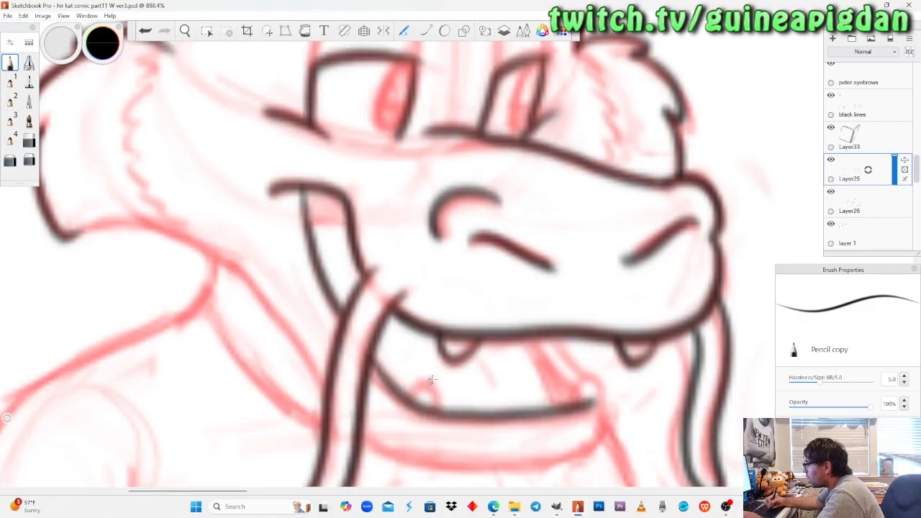
Ink the lower jaw's near tooth and the short line across the inside of the near mouth corner.
mouse_move(412, 397)
mouse_down()
mouse_move(432, 384)
mouse_move(441, 409)
mouse_up()
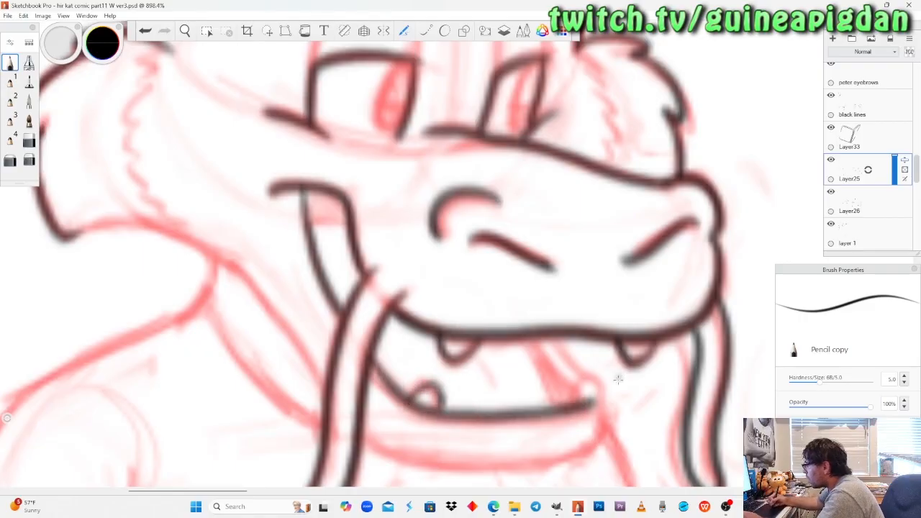
mouse_move(594, 400)
mouse_down()
mouse_move(590, 376)
mouse_move(574, 409)
mouse_move(584, 384)
mouse_move(573, 374)
mouse_move(565, 407)
mouse_up()
key(ctrl+z)
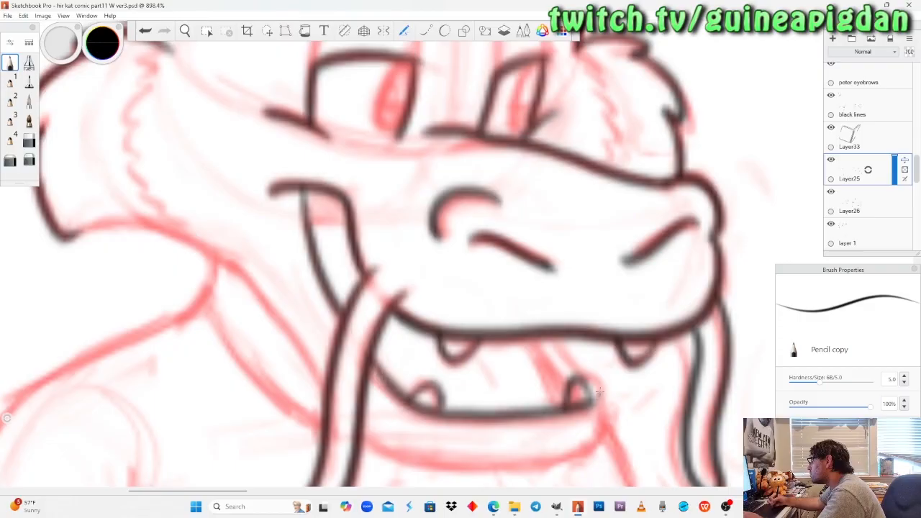
key(ctrl+z)
mouse_move(313, 228)
mouse_down()
mouse_move(329, 218)
mouse_move(347, 236)
mouse_move(347, 224)
mouse_up()
key(ctrl+z)
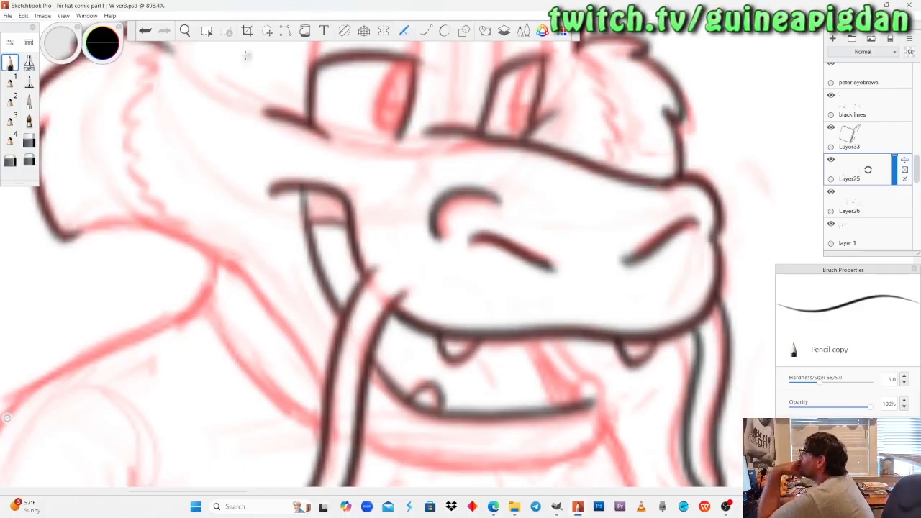
Ink the far side of the open mouth: the lower tooth, the inner lines beside it and the lower jaw's outer curve.
click(190, 31)
drag(222, 211, 248, 249)
drag(353, 325, 349, 304)
mouse_move(350, 301)
mouse_down()
mouse_move(354, 360)
mouse_move(349, 279)
mouse_move(373, 278)
mouse_move(366, 305)
mouse_move(365, 277)
mouse_move(425, 220)
mouse_move(434, 302)
mouse_move(417, 264)
mouse_move(422, 321)
mouse_move(413, 312)
mouse_up()
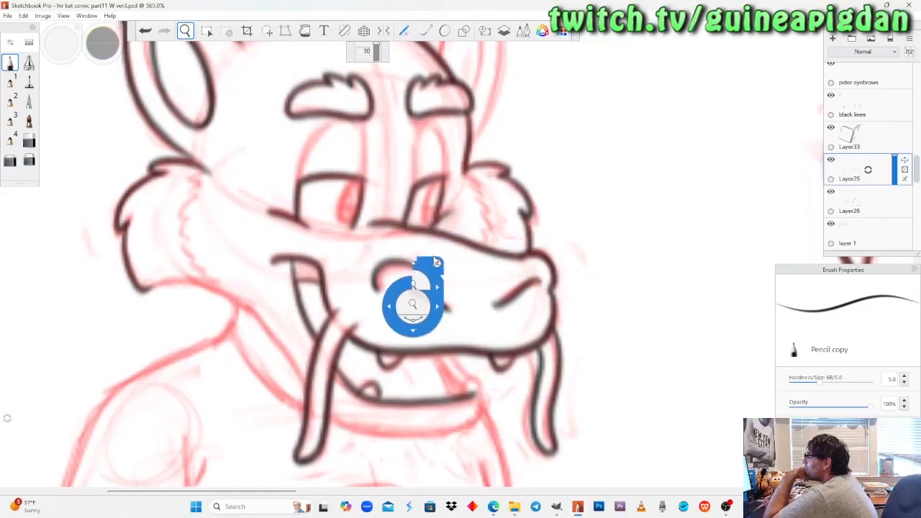
drag(410, 259, 429, 265)
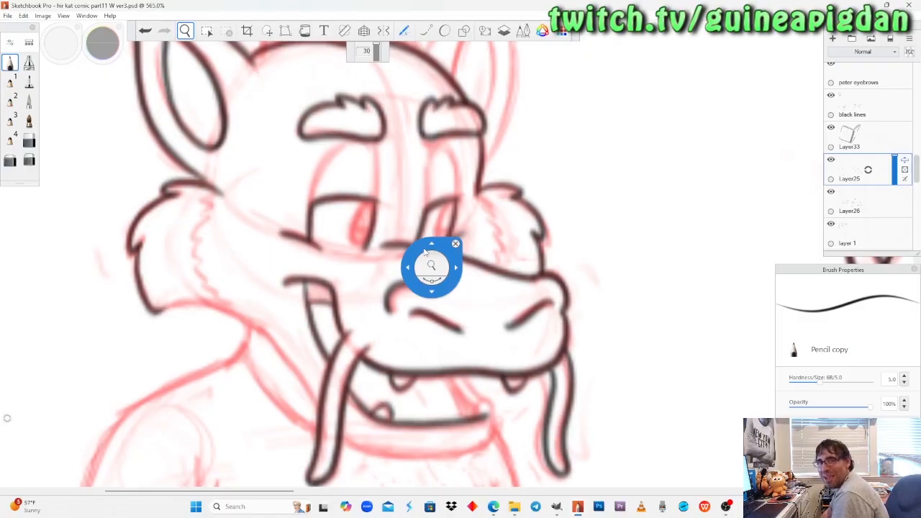
drag(425, 250, 389, 246)
drag(346, 354, 381, 348)
drag(382, 372, 391, 283)
click(12, 62)
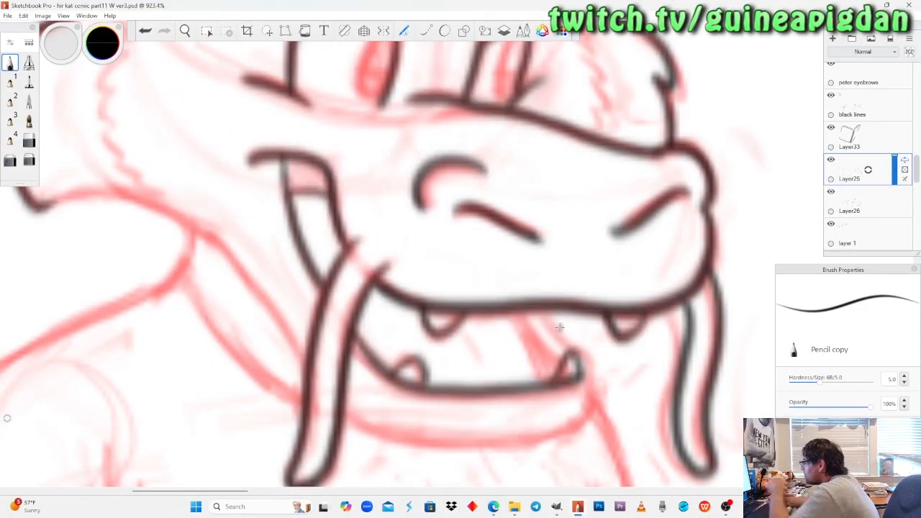
key(ctrl+z)
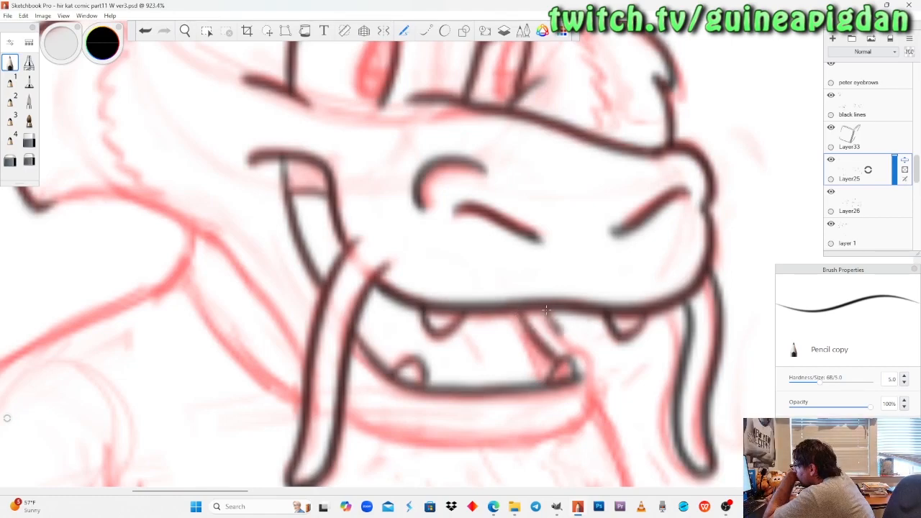
drag(594, 361, 570, 430)
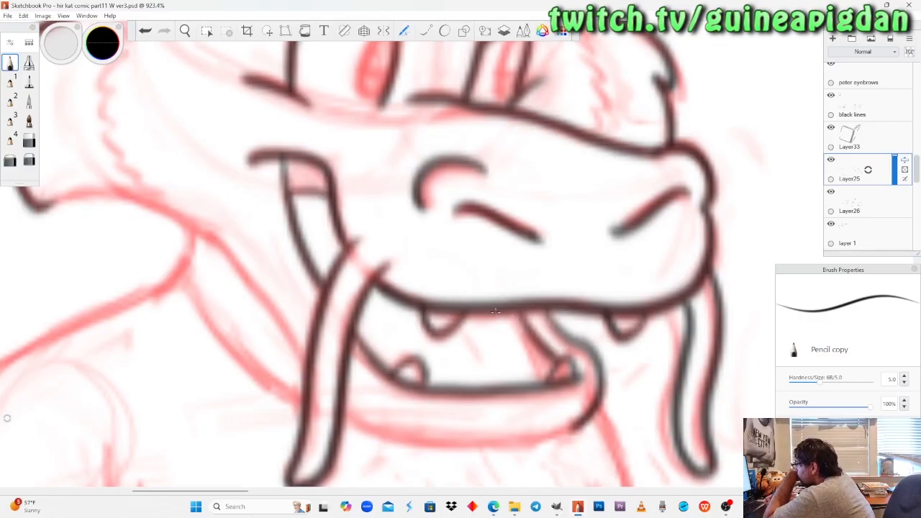
drag(495, 311, 531, 380)
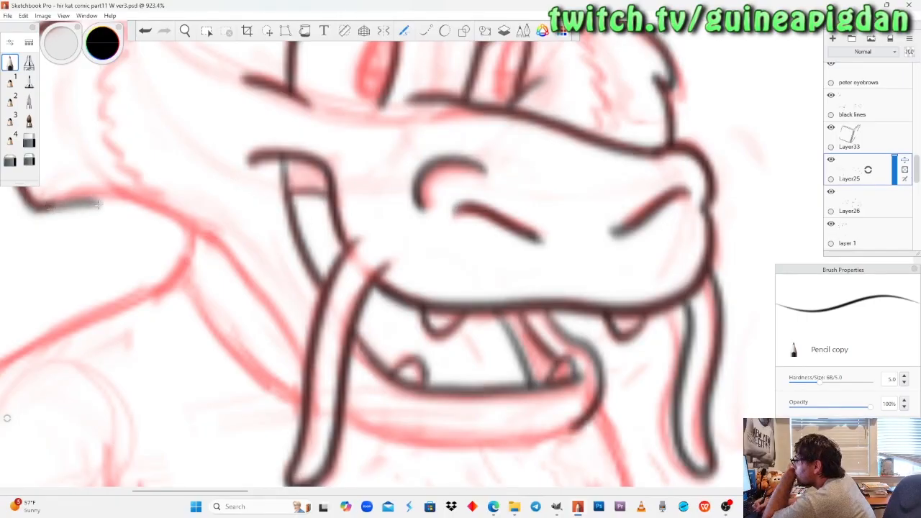
Ink the jaw's underside in one curve from the near cheek fur's lowest point down to the near whisker.
key(ctrl+z)
mouse_move(41, 209)
mouse_down()
mouse_move(110, 195)
mouse_move(169, 211)
mouse_move(261, 295)
mouse_up()
key(ctrl+z)
mouse_move(42, 209)
mouse_down()
mouse_move(94, 194)
mouse_move(138, 202)
mouse_up()
key(ctrl+z)
mouse_move(42, 207)
mouse_down()
mouse_move(88, 191)
mouse_move(124, 193)
mouse_move(172, 214)
mouse_move(209, 237)
mouse_move(280, 321)
mouse_up()
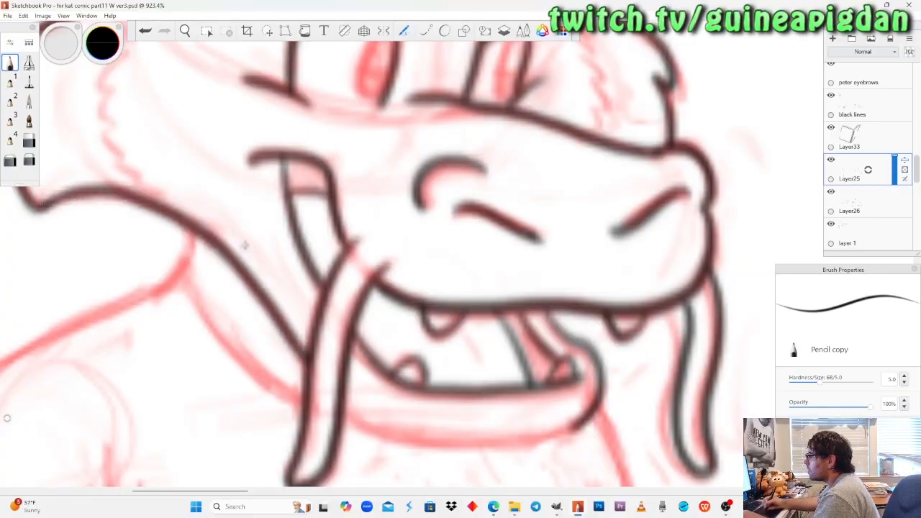
Try inking the lower jaw's bottom edge from the near whisker to the far jaw curve, and undo the attempts.
mouse_move(343, 405)
mouse_down()
mouse_move(377, 431)
mouse_move(468, 444)
mouse_move(554, 430)
mouse_up()
key(ctrl+z)
mouse_move(341, 405)
mouse_down()
mouse_move(384, 431)
mouse_move(453, 437)
mouse_move(587, 421)
mouse_up()
key(ctrl+z)
mouse_move(340, 399)
mouse_down()
mouse_move(390, 437)
mouse_move(458, 441)
mouse_move(570, 428)
mouse_move(458, 436)
mouse_up()
key(ctrl+z)
key(ctrl+z)
mouse_move(583, 420)
mouse_down()
mouse_move(524, 437)
mouse_move(385, 431)
mouse_move(354, 412)
mouse_move(450, 448)
mouse_move(589, 416)
mouse_up()
key(ctrl+z)
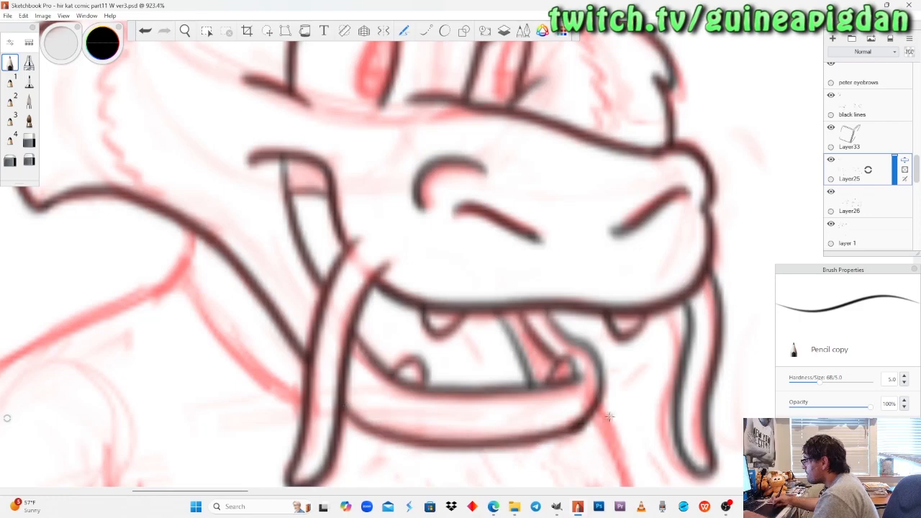
key(ctrl+z)
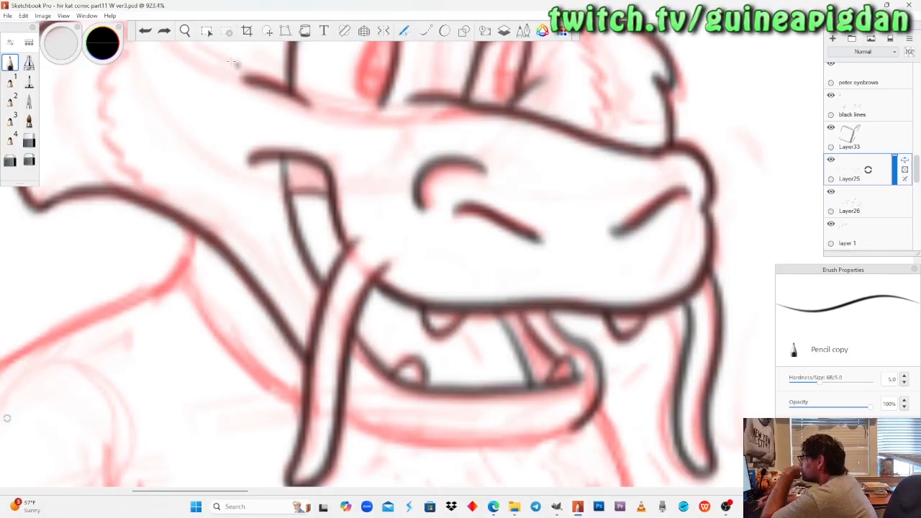
Mirror the canvas horizontally so the comic's lettering reads the right way round.
click(186, 31)
drag(188, 172, 205, 200)
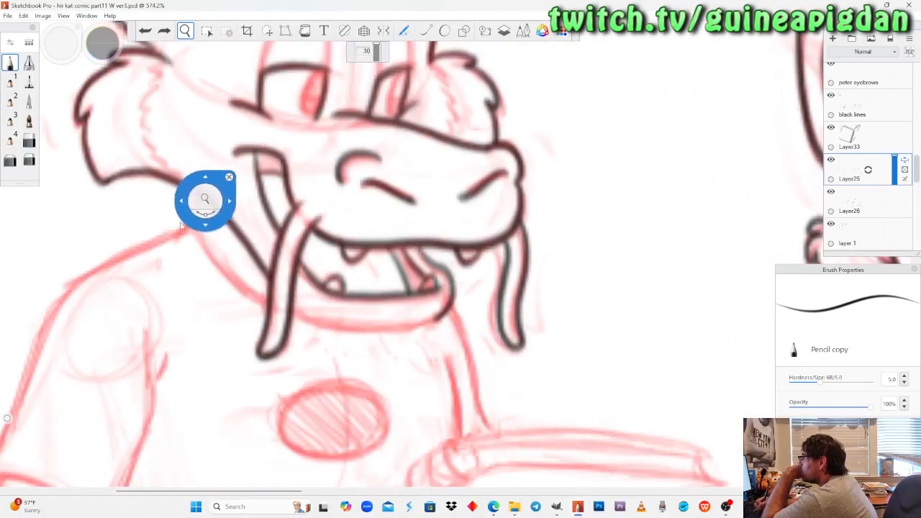
drag(191, 230, 211, 316)
drag(228, 170, 229, 168)
drag(240, 205, 267, 244)
drag(100, 111, 81, 108)
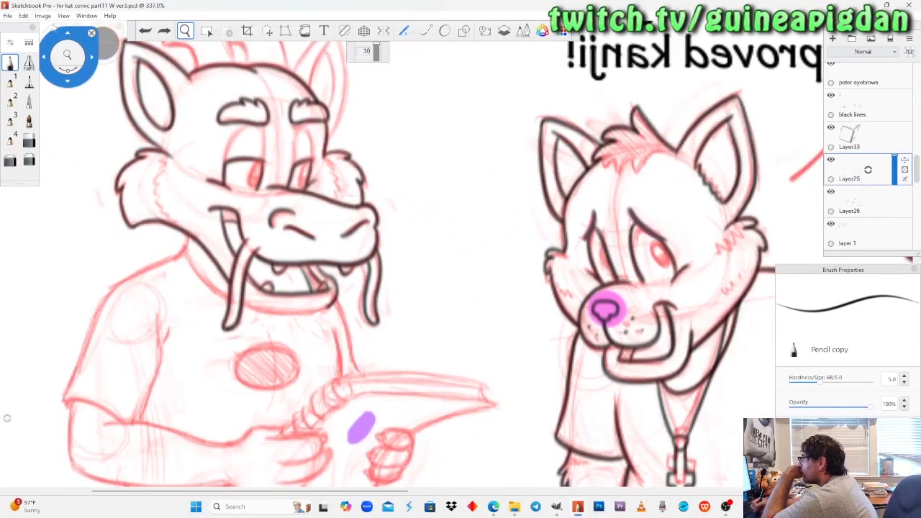
click(44, 17)
click(36, 113)
drag(360, 250, 378, 299)
drag(539, 239, 366, 260)
drag(603, 311, 497, 268)
drag(447, 344, 419, 337)
drag(423, 265, 429, 264)
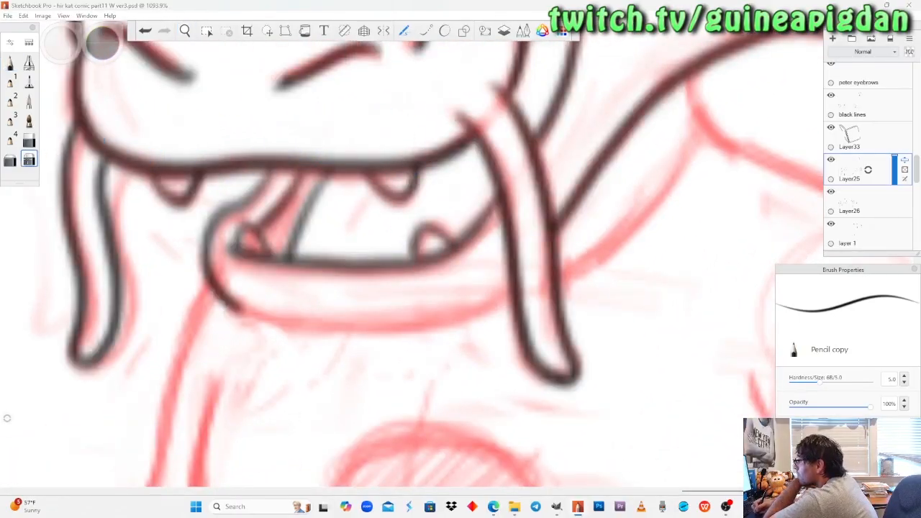
Ink the lower jaw's bottom edge with Pencil copy in one curve from the far jaw line to the near whisker.
click(28, 160)
drag(262, 323, 238, 309)
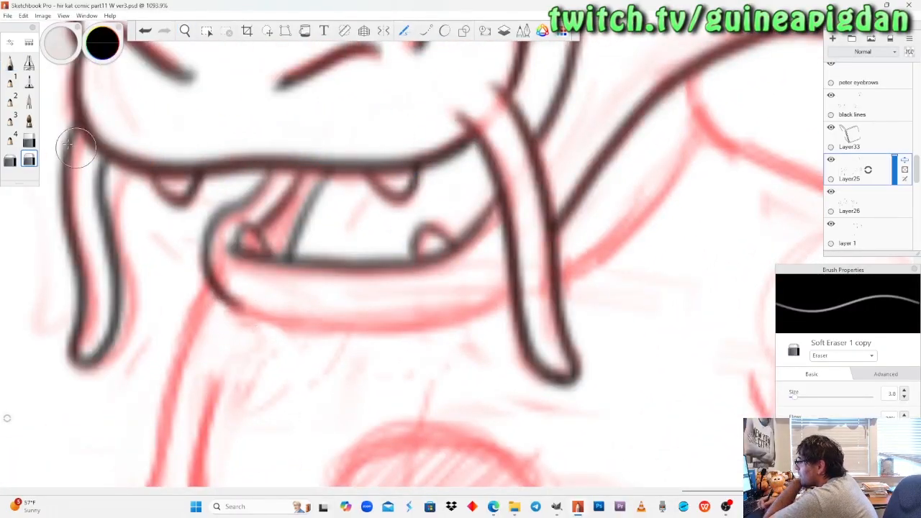
click(10, 63)
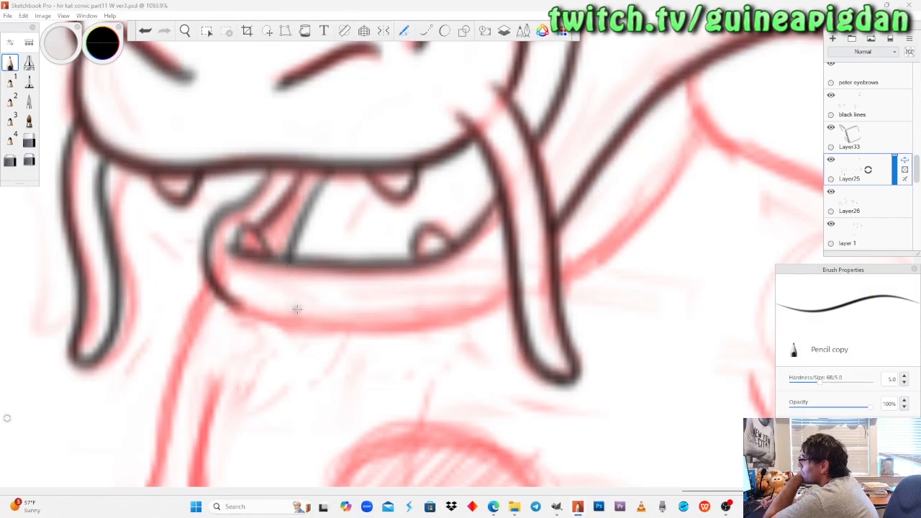
mouse_move(234, 303)
mouse_down()
mouse_move(250, 323)
mouse_move(475, 322)
mouse_up()
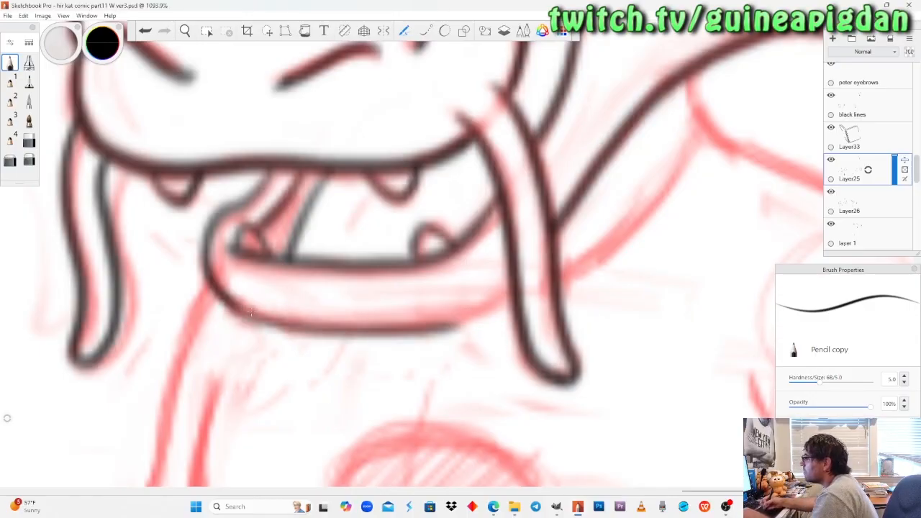
key(ctrl+z)
mouse_move(231, 299)
mouse_down()
mouse_move(277, 325)
mouse_move(390, 326)
mouse_move(497, 294)
mouse_up()
key(ctrl+z)
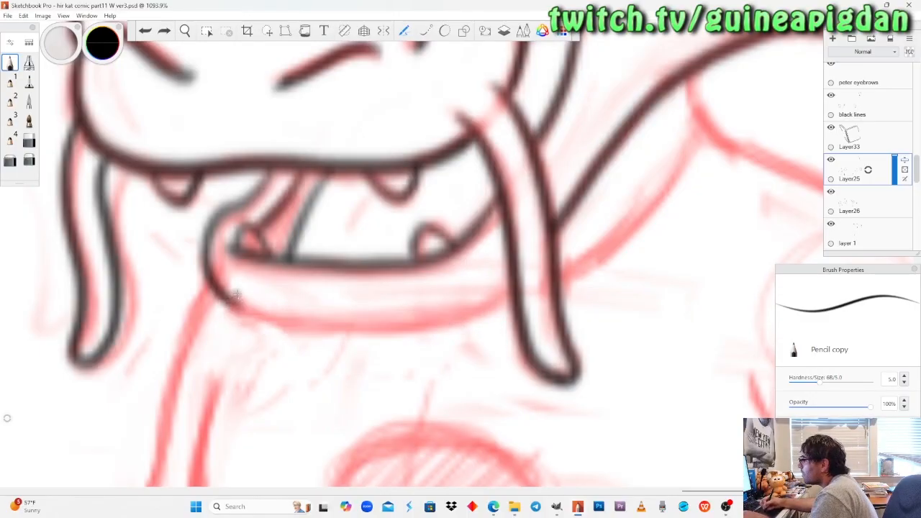
mouse_move(225, 301)
mouse_down()
mouse_move(310, 331)
mouse_move(405, 332)
mouse_move(504, 296)
mouse_up()
key(ctrl+z)
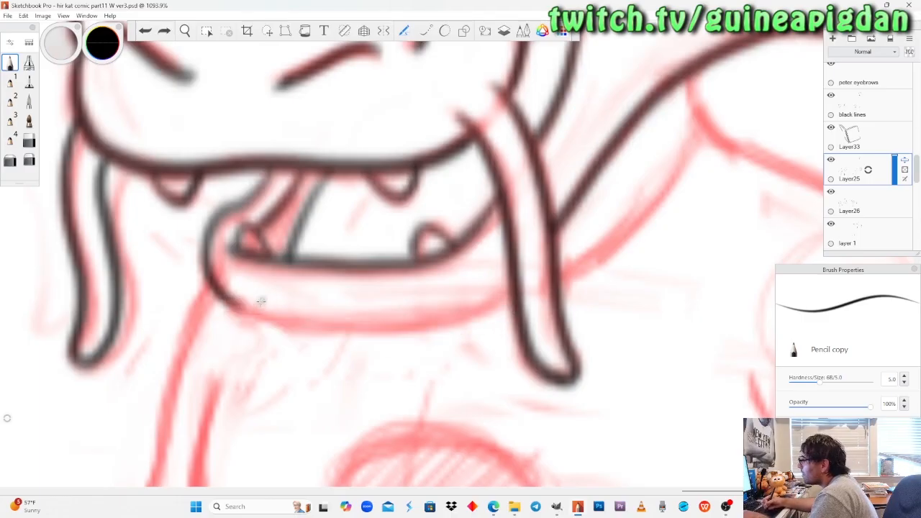
mouse_move(217, 293)
mouse_down()
mouse_move(271, 315)
mouse_move(358, 323)
mouse_move(479, 300)
mouse_move(512, 273)
mouse_up()
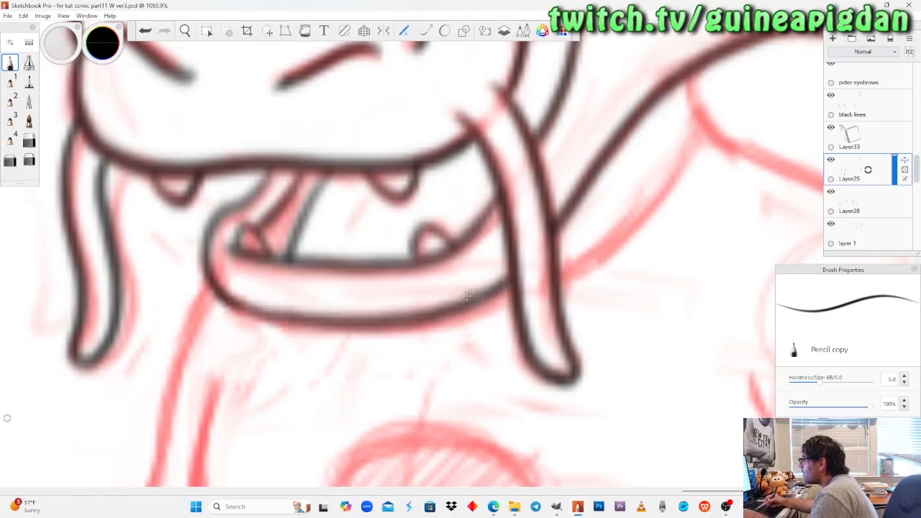
key(ctrl+z)
mouse_move(219, 291)
mouse_down()
mouse_move(325, 328)
mouse_move(418, 325)
mouse_move(512, 277)
mouse_up()
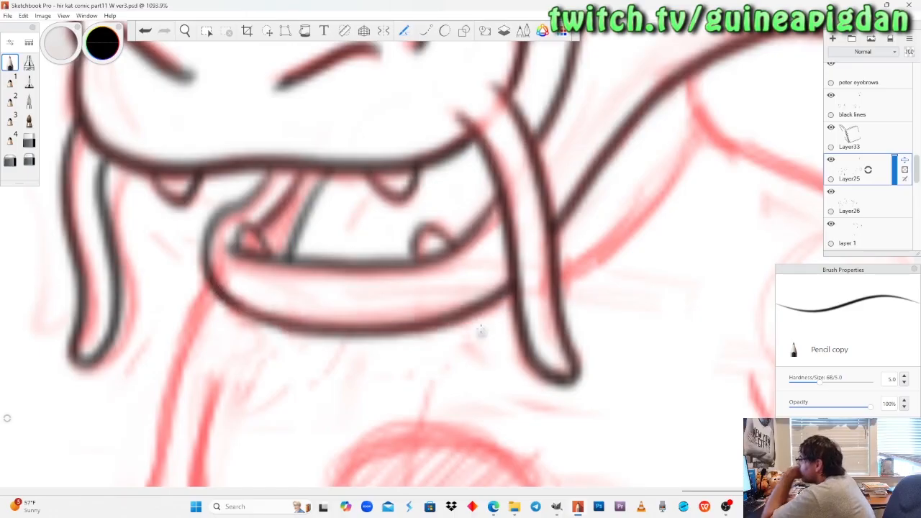
Examine the dragon in an earlier panel, toggling Layer25, Layer26 and layer 1 to check which lines each one holds.
drag(213, 136, 256, 266)
drag(376, 248, 468, 379)
drag(411, 294, 400, 320)
drag(260, 314, 332, 213)
drag(587, 285, 239, 244)
drag(563, 282, 542, 320)
drag(413, 280, 277, 290)
drag(215, 300, 534, 308)
drag(450, 298, 512, 306)
drag(331, 319, 414, 187)
drag(374, 264, 432, 234)
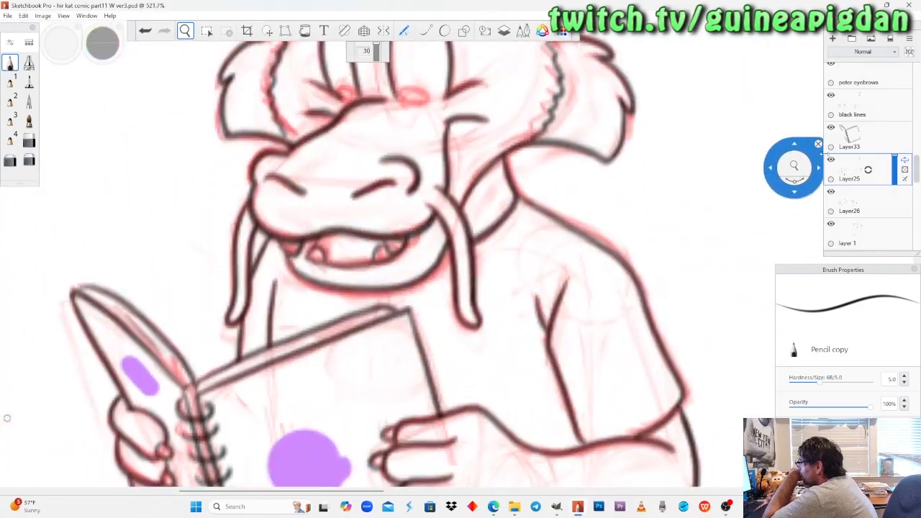
click(832, 159)
click(831, 159)
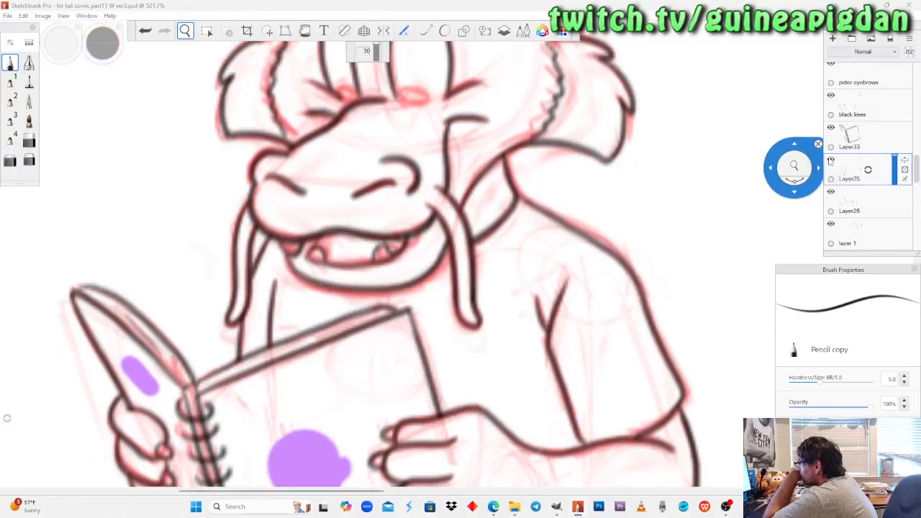
click(831, 191)
click(831, 191)
click(831, 224)
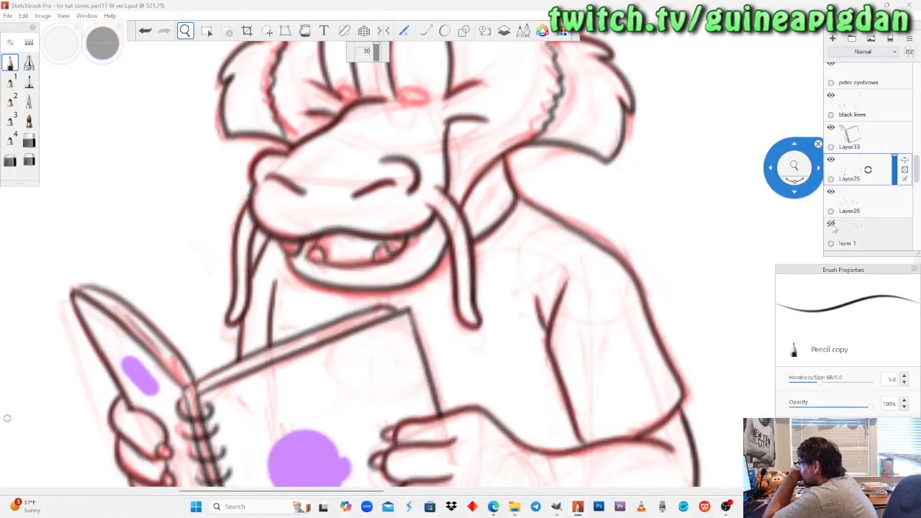
click(831, 225)
drag(510, 262, 506, 277)
drag(744, 254, 513, 258)
drag(689, 273, 562, 278)
drag(765, 276, 713, 276)
drag(322, 269, 331, 146)
click(829, 161)
click(830, 159)
click(831, 193)
click(831, 192)
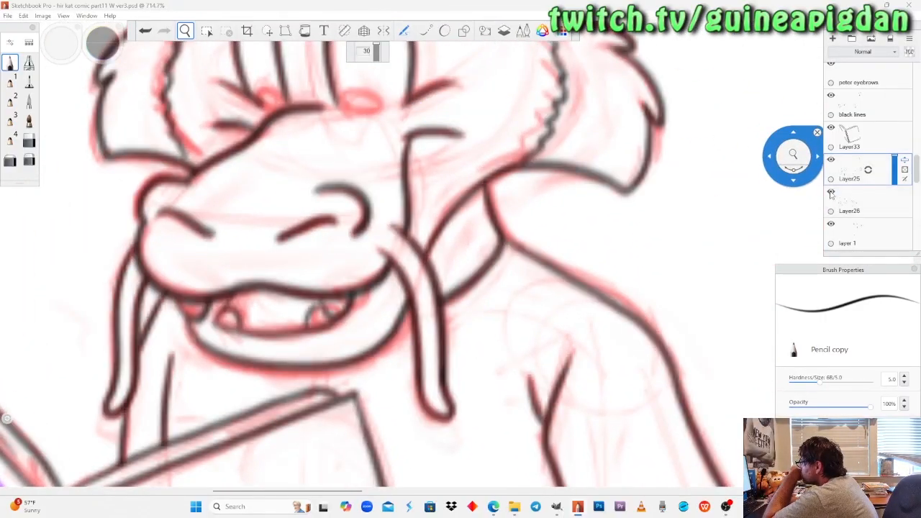
Ink a short line inside the earlier panel dragon's open mouth on Layer26 and erase the stray marks above the lip.
click(857, 206)
click(11, 63)
drag(256, 230, 263, 246)
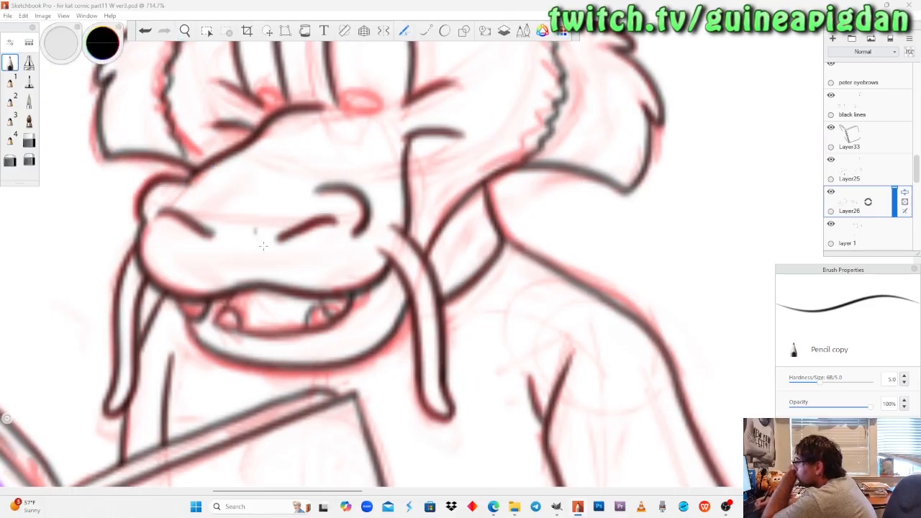
drag(247, 303, 270, 283)
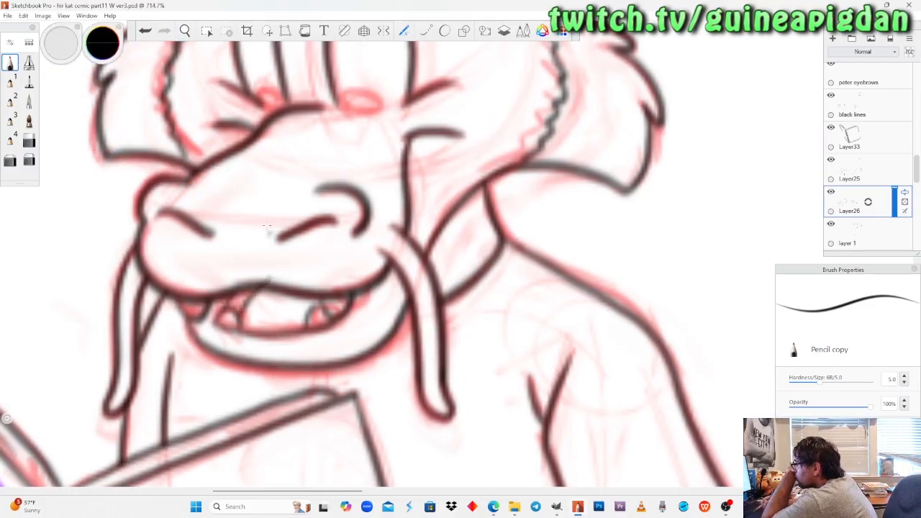
click(30, 143)
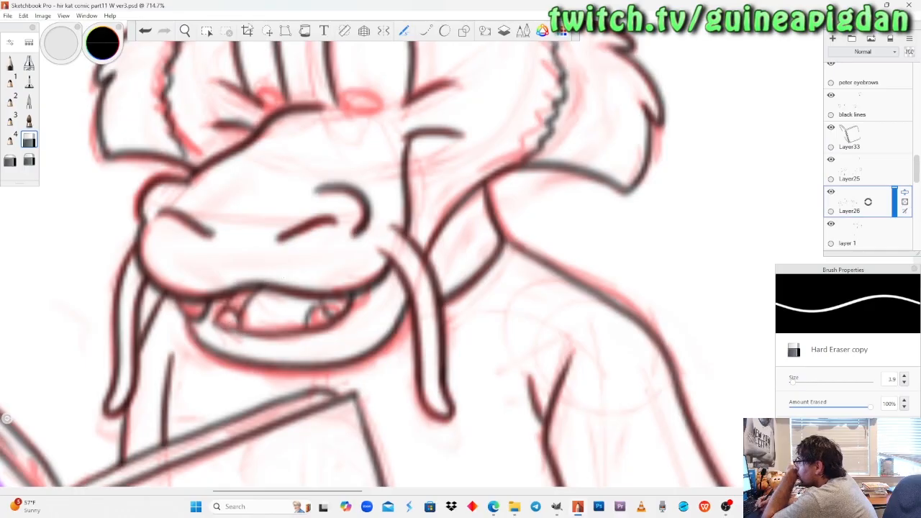
Return to the last panel's dragon and toggle the black lines layer and Layer25 to check their linework.
click(189, 33)
drag(219, 178, 265, 349)
drag(718, 274, 448, 272)
drag(719, 232, 647, 223)
click(831, 96)
click(831, 96)
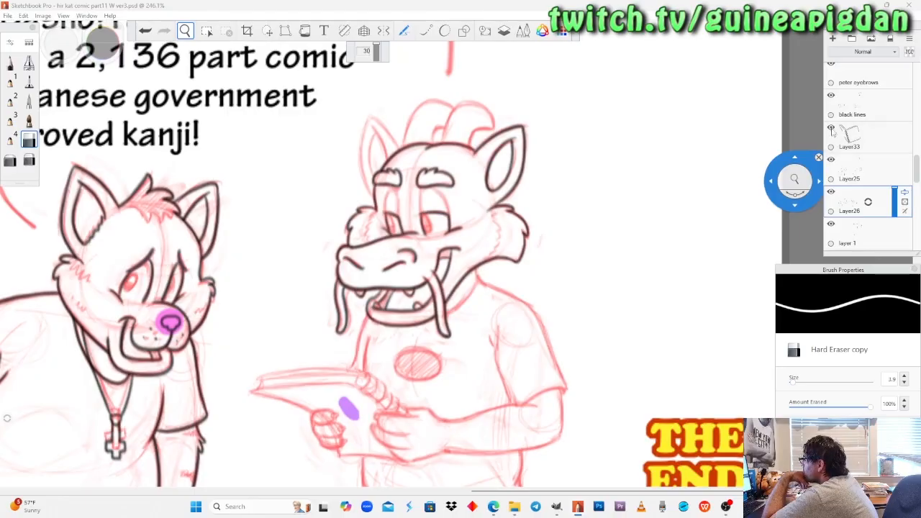
click(832, 159)
click(831, 160)
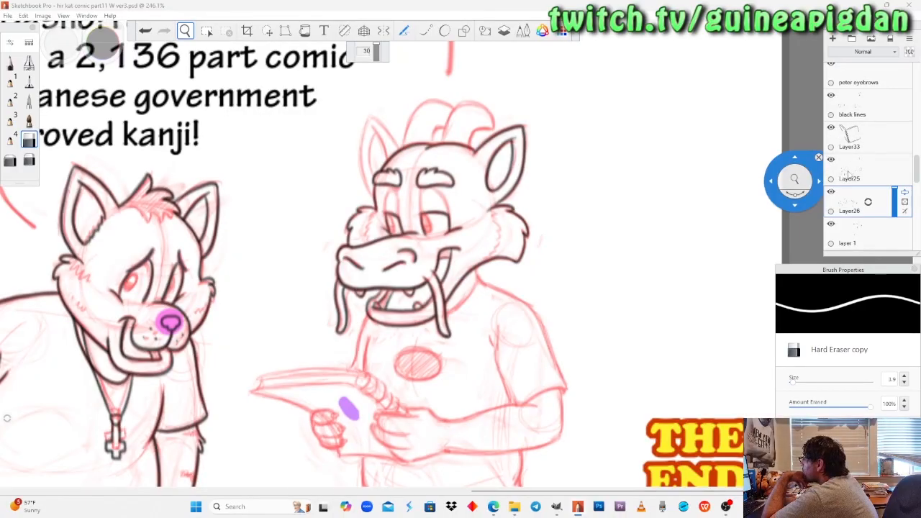
Ink the jagged inner edge of the far cheek fur on Layer26 with Pencil copy, down to the snout.
mouse_move(456, 223)
mouse_down()
mouse_move(493, 169)
mouse_move(435, 241)
mouse_move(449, 205)
mouse_move(440, 224)
mouse_move(807, 238)
mouse_up()
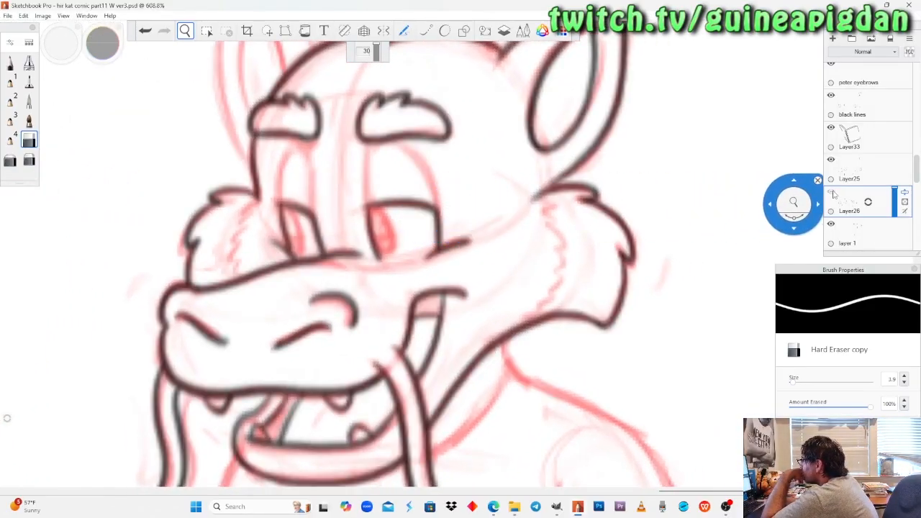
drag(773, 177, 768, 137)
drag(290, 219, 282, 204)
mouse_move(373, 228)
mouse_down()
mouse_move(319, 237)
mouse_move(82, 93)
mouse_up()
click(10, 62)
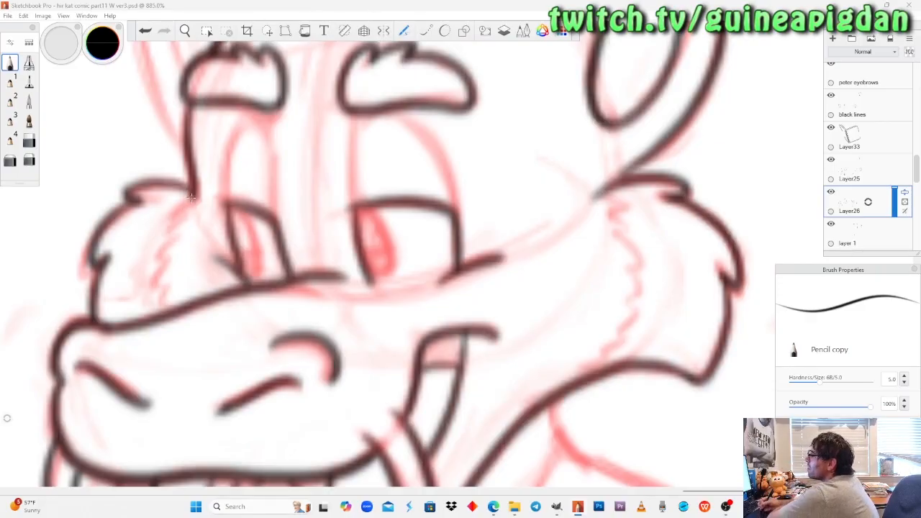
mouse_move(179, 215)
mouse_down()
mouse_move(153, 260)
mouse_move(155, 306)
mouse_up()
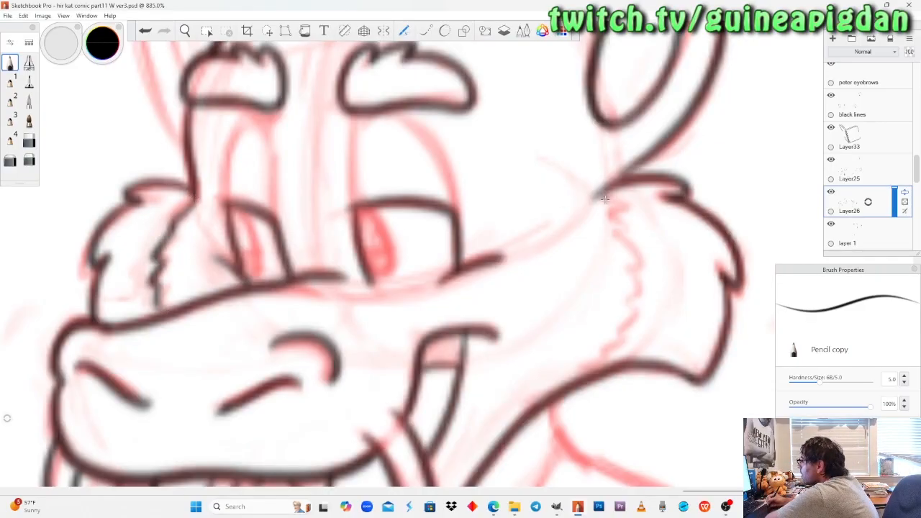
Ink the jagged inner edge of the near cheek fur from the base of the ear to the jaw, redoing the first attempt.
drag(635, 264, 619, 325)
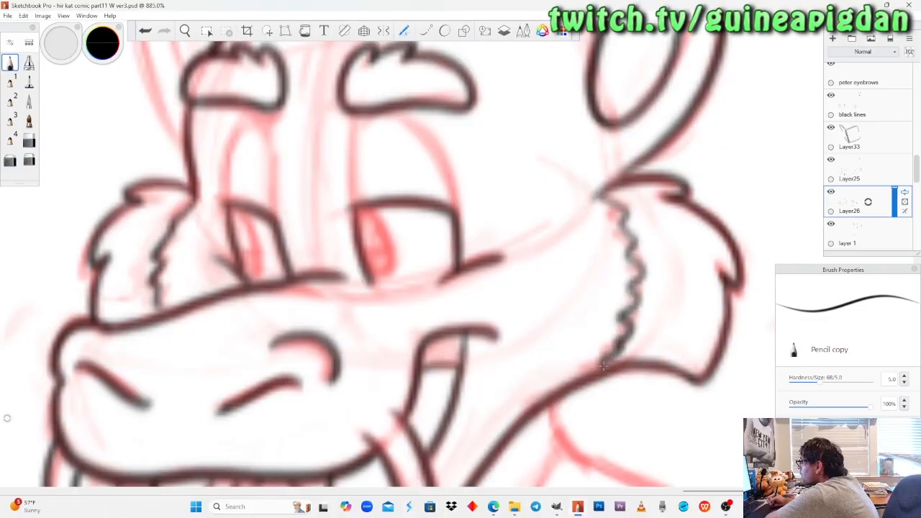
key(ctrl+z)
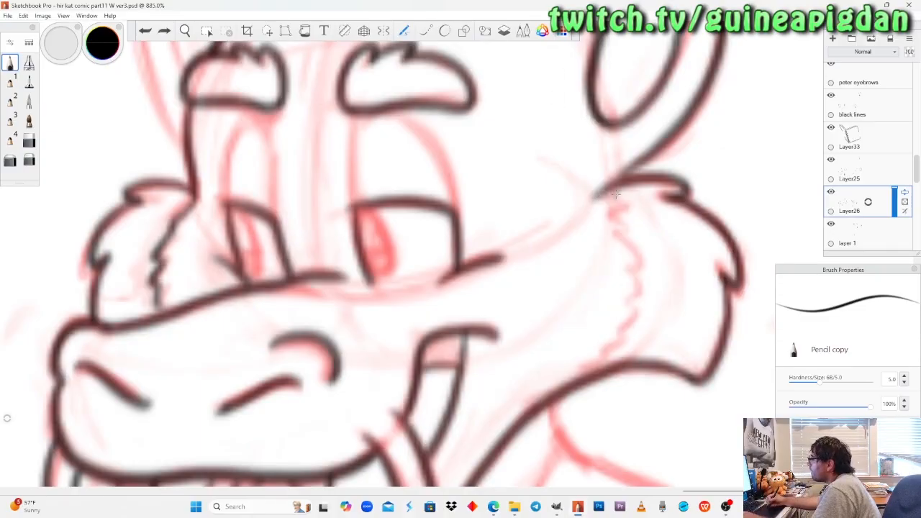
mouse_move(603, 194)
mouse_down()
mouse_move(630, 308)
mouse_move(603, 376)
mouse_up()
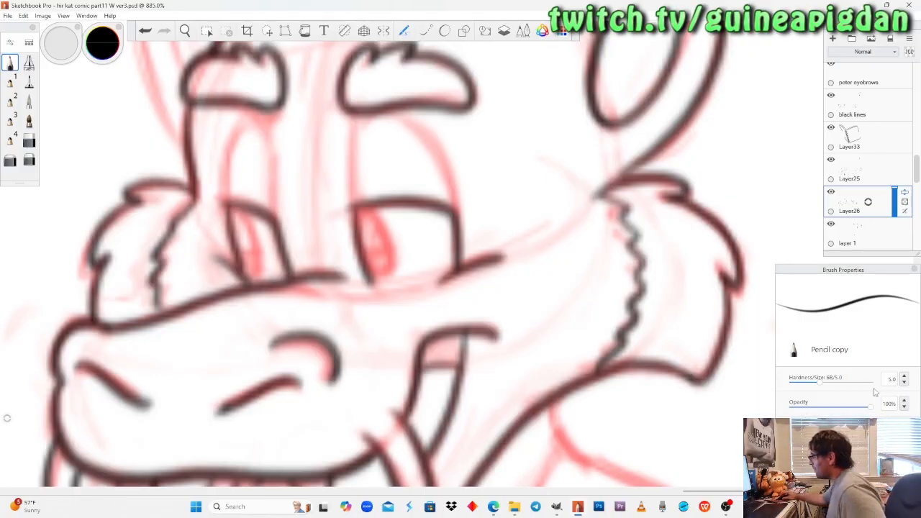
Switch to OBS and enlarge the Video Capture Device 2 source to fill the whole scene.
click(725, 507)
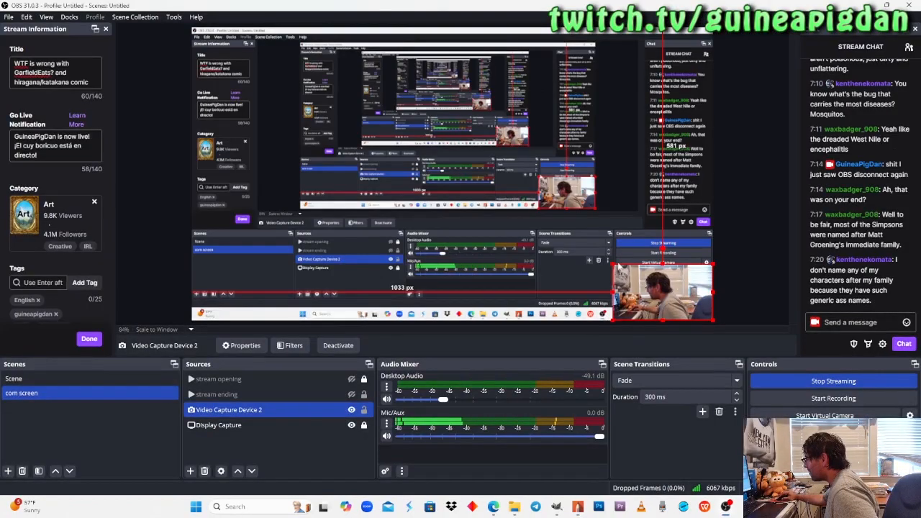
drag(612, 264, 252, 27)
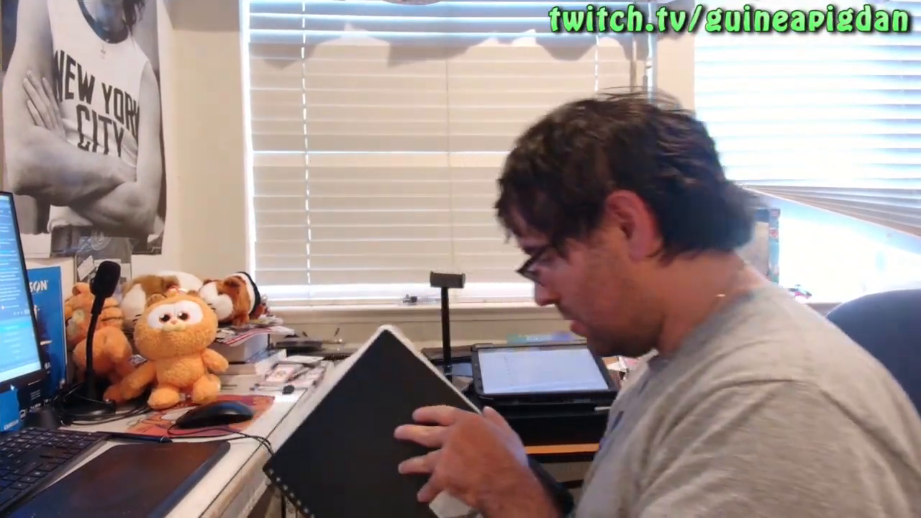
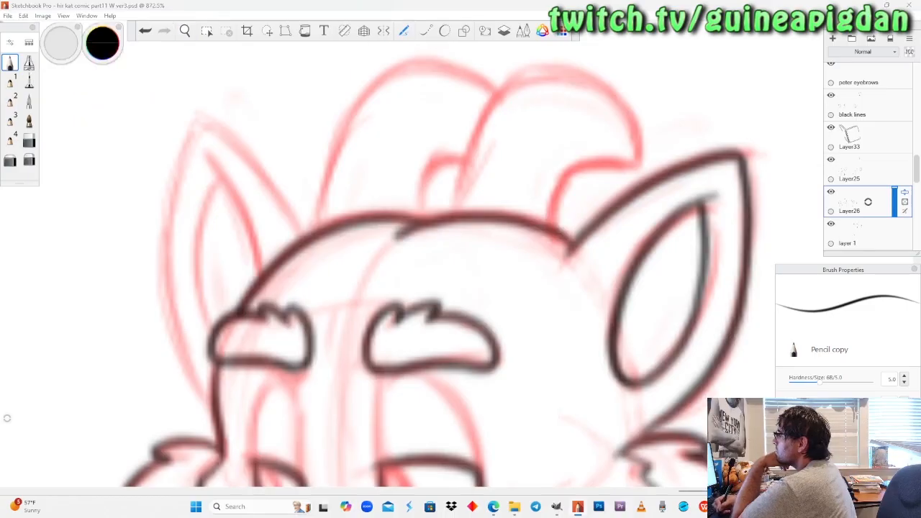
Ink the far ear's outer outline and the front edge of its inner ear on Layer26 with Pencil copy, tidying the overshoot at the head.
mouse_move(191, 136)
mouse_down()
mouse_move(206, 123)
mouse_move(234, 141)
mouse_move(311, 237)
mouse_up()
key(ctrl+z)
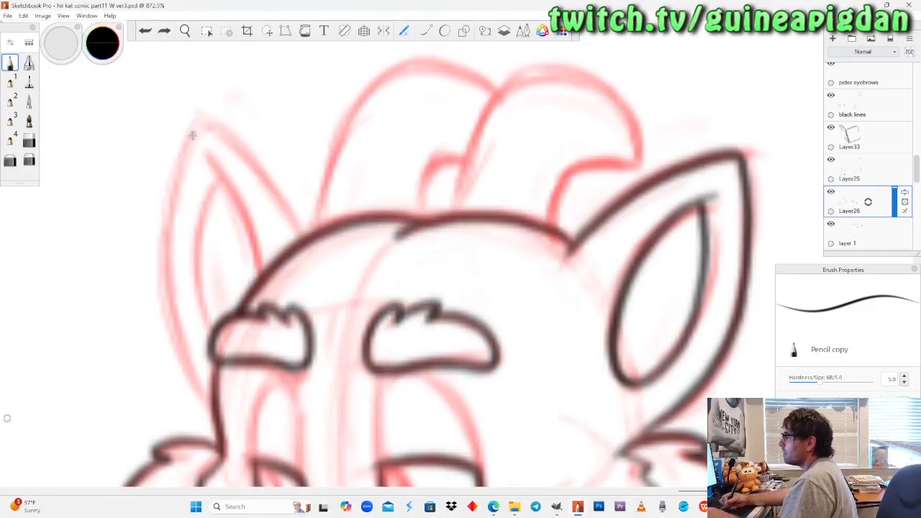
mouse_move(192, 137)
mouse_down()
mouse_move(225, 132)
mouse_move(308, 243)
mouse_up()
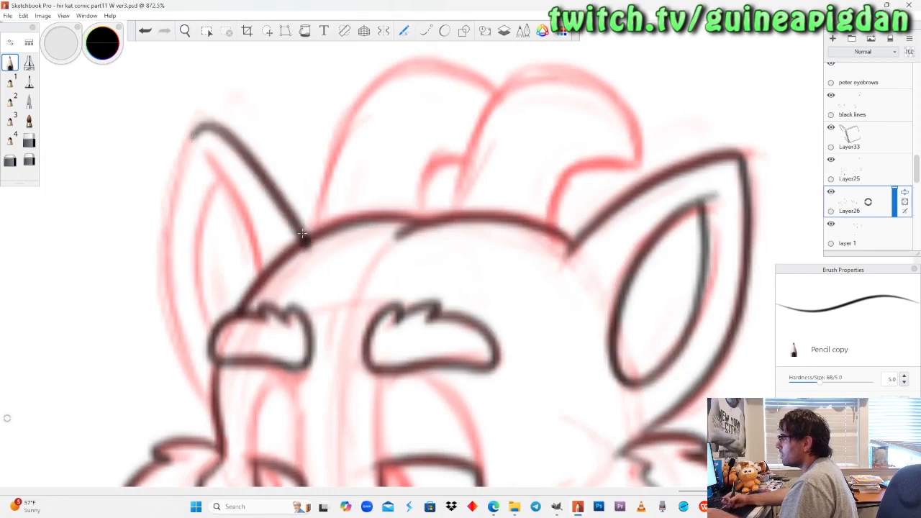
drag(206, 155, 265, 278)
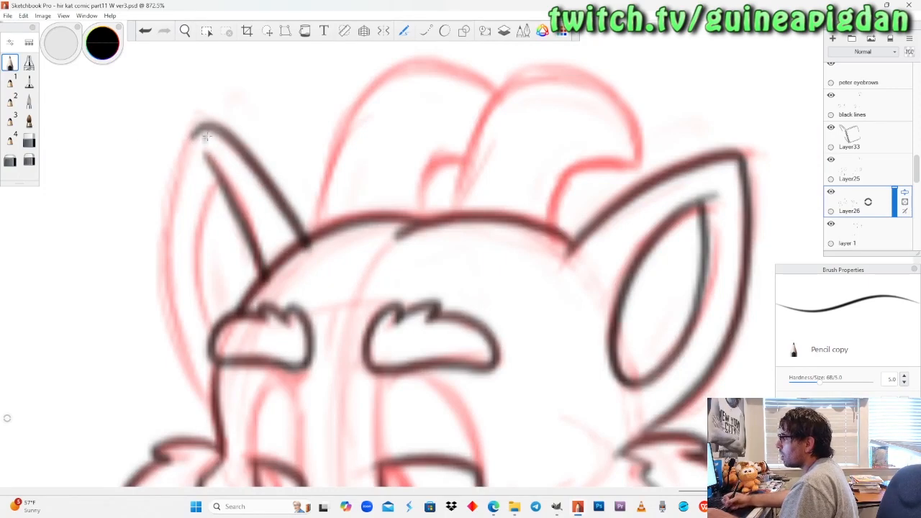
mouse_move(196, 128)
mouse_down()
mouse_move(166, 198)
mouse_move(163, 250)
mouse_move(175, 325)
mouse_move(207, 395)
mouse_move(171, 302)
mouse_move(167, 207)
mouse_move(194, 125)
mouse_move(224, 111)
mouse_up()
key(ctrl+z)
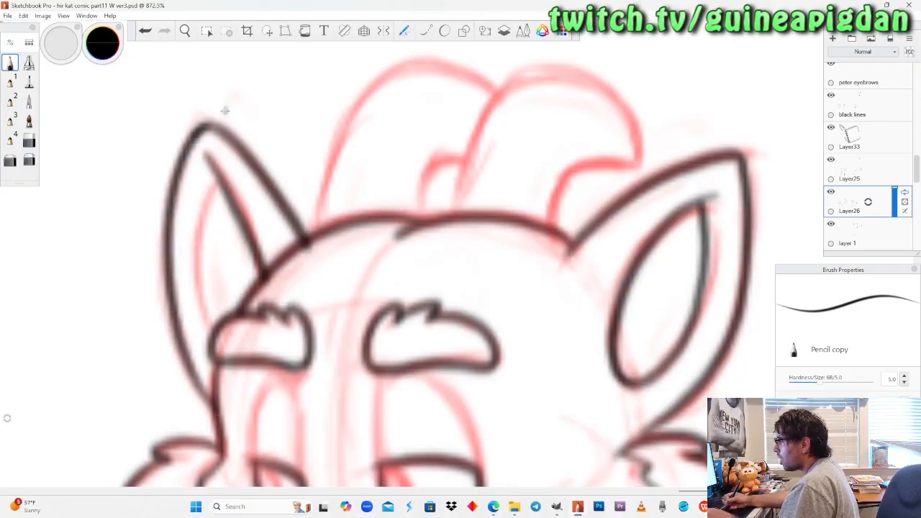
click(30, 160)
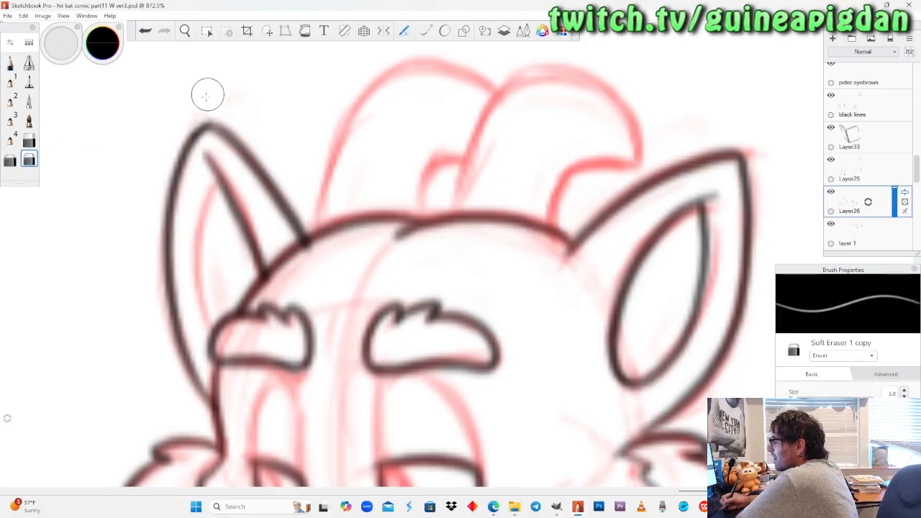
click(29, 142)
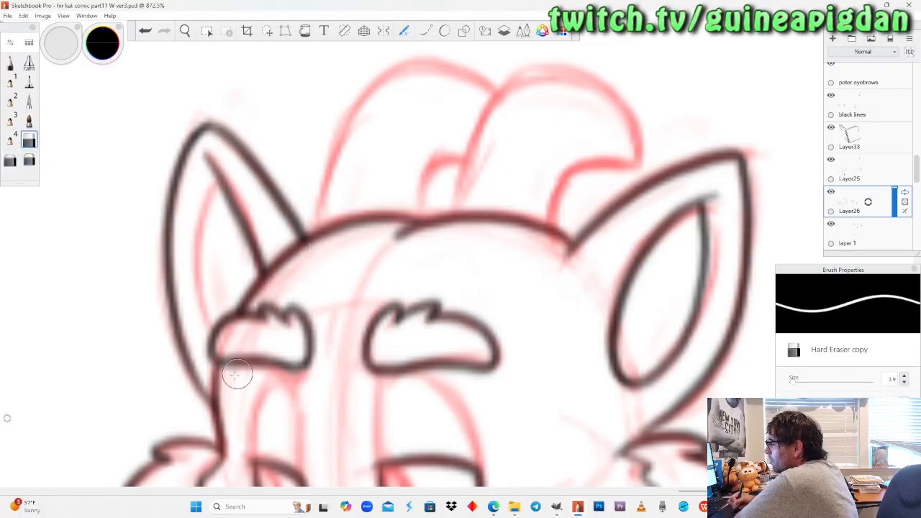
click(18, 69)
Ink the curved back edge of the far ear's inner shape down to the eyebrow, redoing the stroke to match the sketch.
mouse_move(219, 181)
mouse_down()
mouse_move(203, 230)
mouse_move(216, 323)
mouse_up()
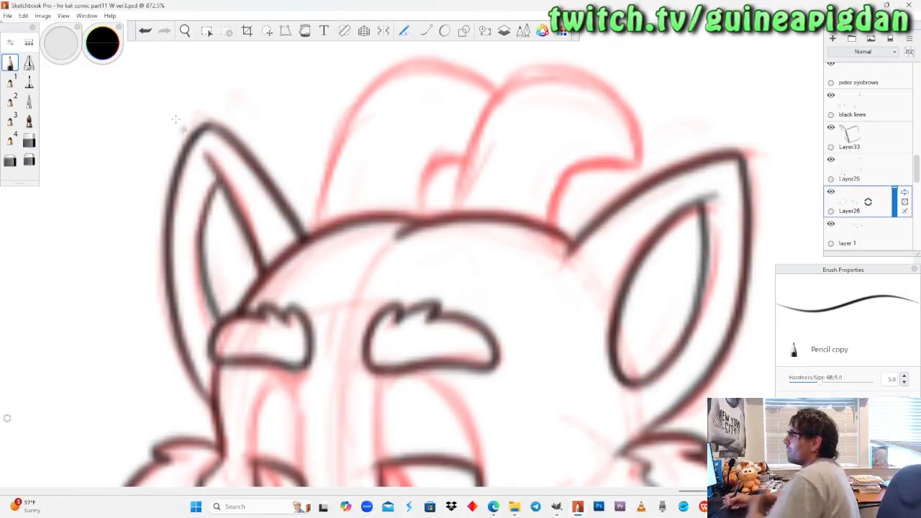
key(ctrl+z)
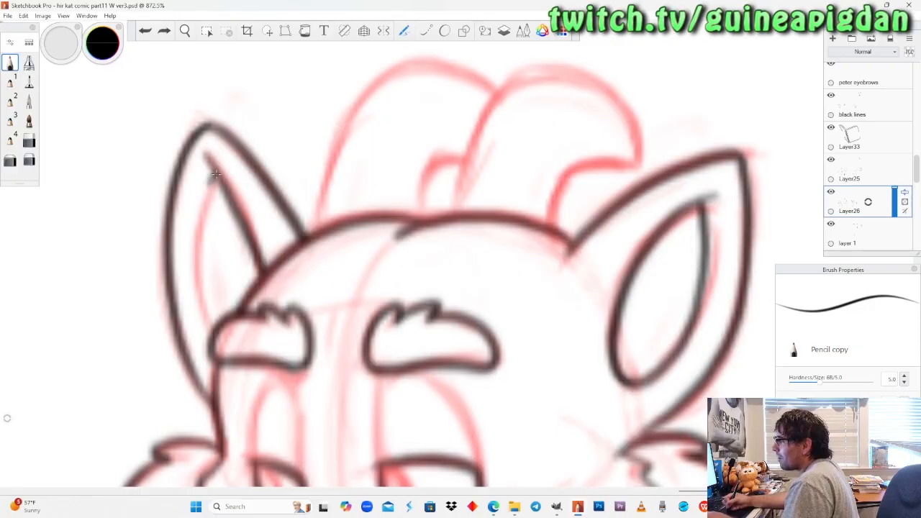
mouse_move(216, 174)
mouse_down()
mouse_move(195, 258)
mouse_move(213, 324)
mouse_up()
key(ctrl+z)
mouse_move(215, 173)
mouse_down()
mouse_move(196, 217)
mouse_move(200, 305)
mouse_move(214, 328)
mouse_up()
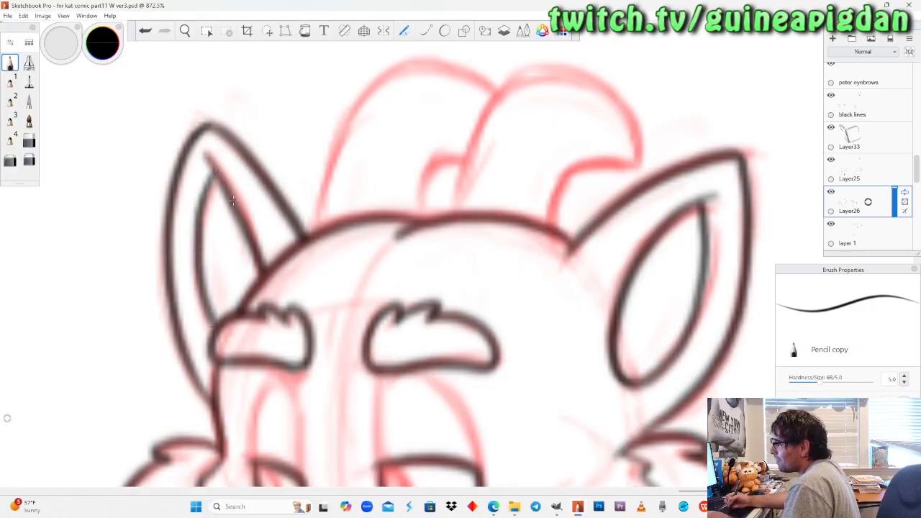
key(ctrl+z)
mouse_move(216, 329)
mouse_down()
mouse_move(201, 297)
mouse_move(198, 213)
mouse_move(216, 177)
mouse_move(196, 274)
mouse_move(214, 332)
mouse_up()
key(ctrl+z)
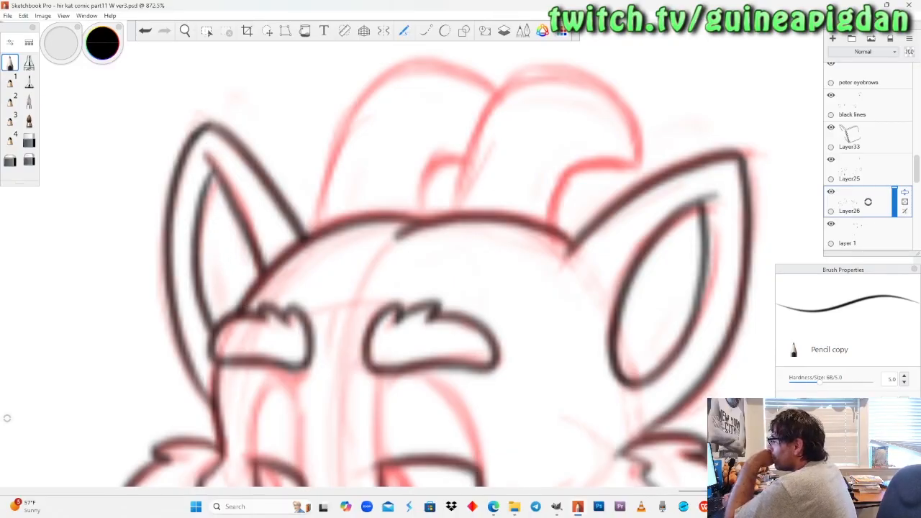
Examine the last panel dragon's whole head, toggling Layer26, Layer25 and Layer33 to check which linework each one holds.
click(185, 30)
drag(516, 196, 436, 223)
drag(382, 208, 403, 288)
drag(448, 235, 421, 276)
drag(404, 236, 393, 233)
click(831, 193)
click(831, 192)
click(832, 158)
click(831, 158)
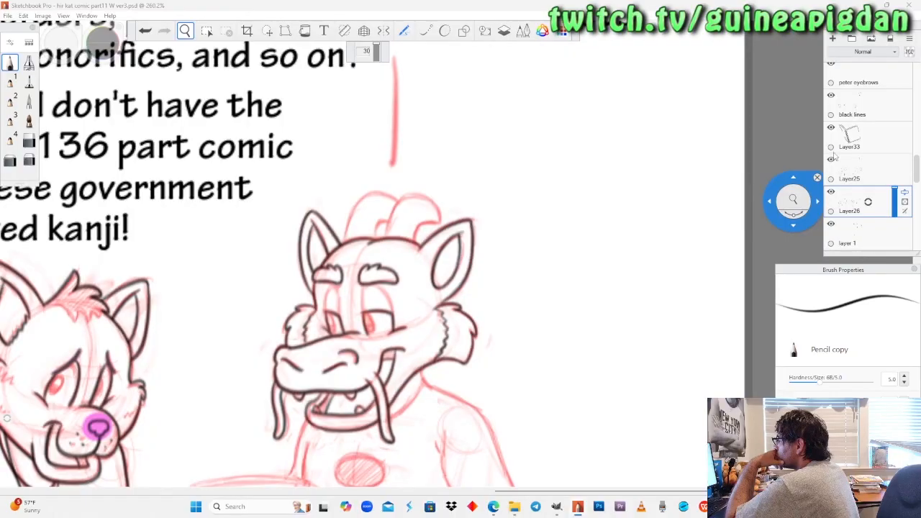
click(833, 128)
click(833, 128)
Ink the dragon's near horn on Layer33, from its base around the curved tip and back to the head.
click(862, 138)
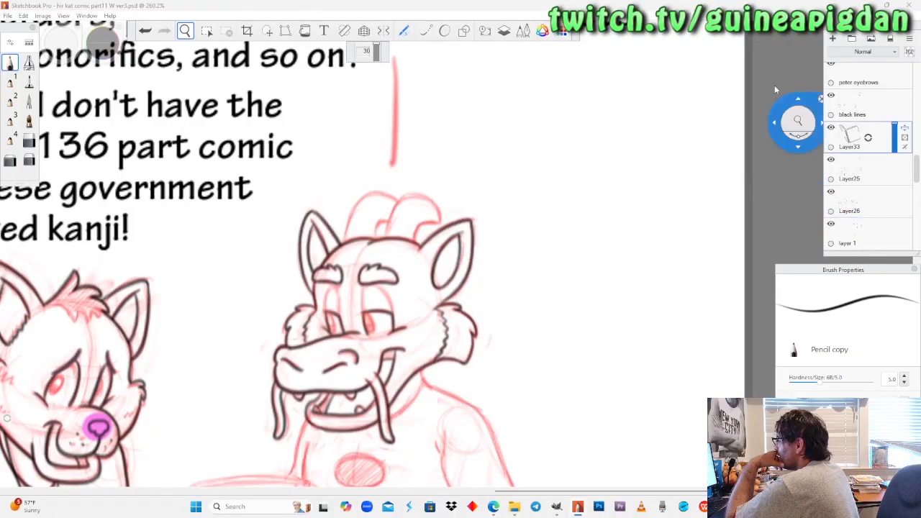
drag(389, 286, 418, 261)
drag(425, 202, 400, 265)
drag(401, 266, 431, 195)
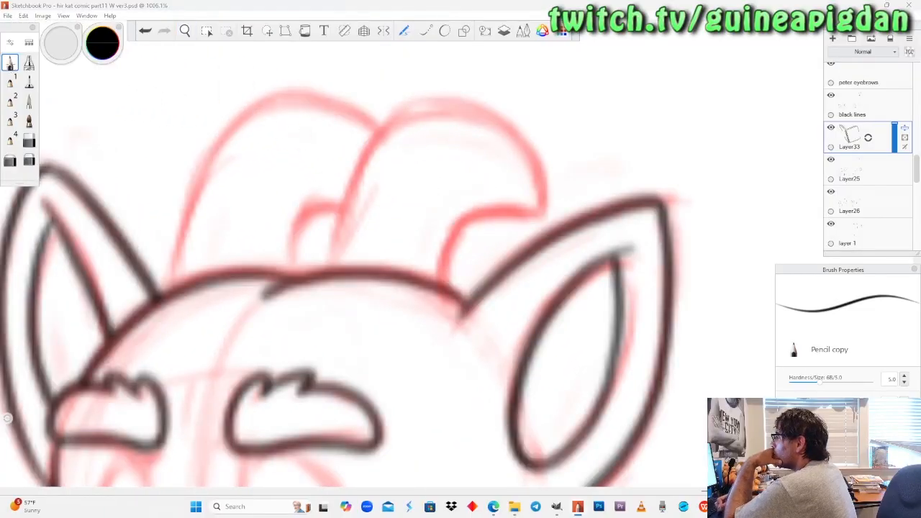
mouse_move(329, 270)
mouse_down()
mouse_move(360, 179)
mouse_move(389, 127)
mouse_move(441, 108)
mouse_move(477, 109)
mouse_move(527, 140)
mouse_move(552, 201)
mouse_move(545, 213)
mouse_move(478, 214)
mouse_move(447, 245)
mouse_move(441, 279)
mouse_up()
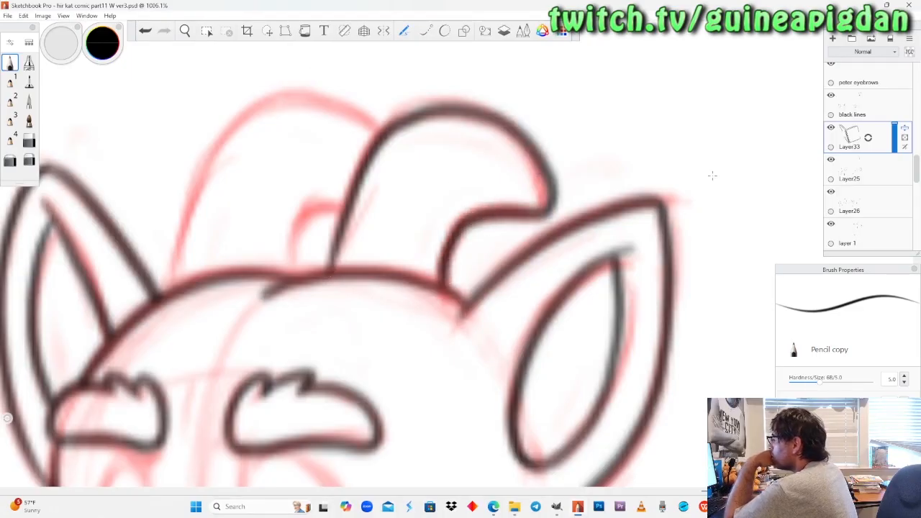
mouse_move(871, 138)
mouse_down()
mouse_move(837, 131)
mouse_move(840, 118)
mouse_up()
key(ctrl+z)
Trim the upper outside edge of the near horn with Soft Eraser 1 copy and re-ink its curve with Pencil copy.
click(32, 160)
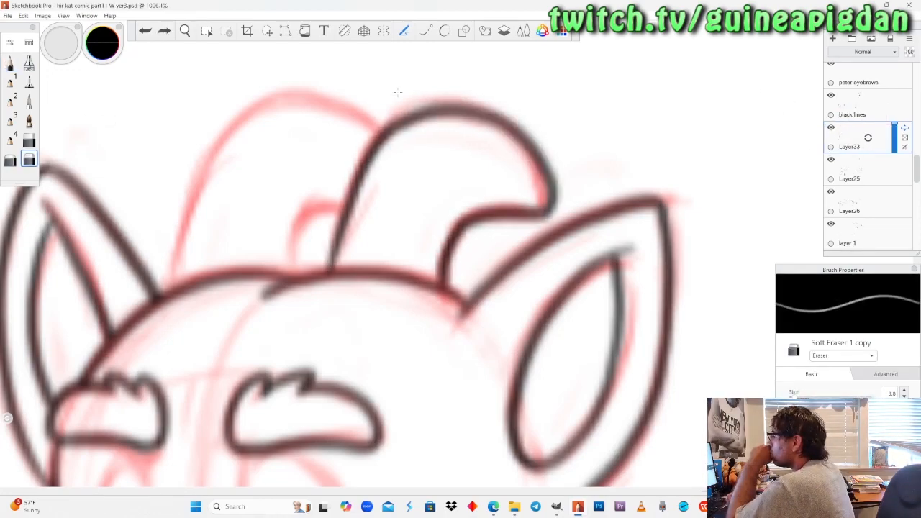
drag(470, 81, 397, 97)
click(9, 63)
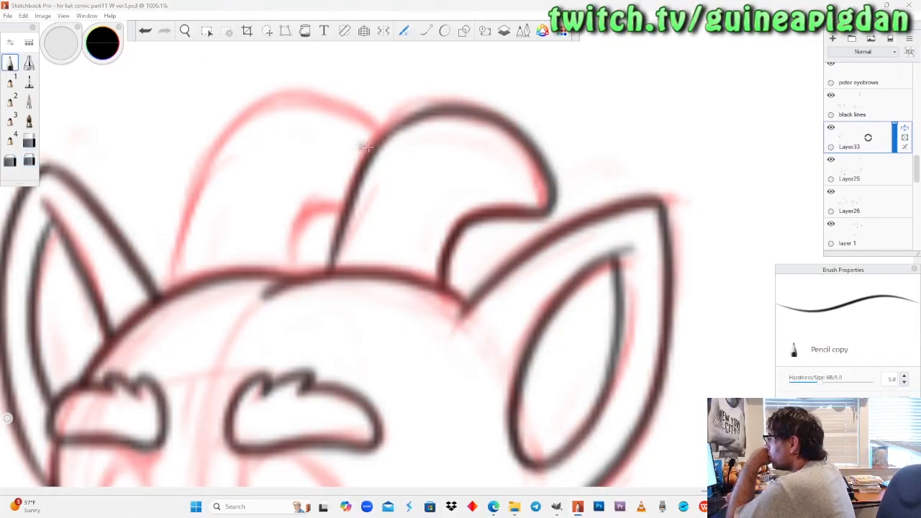
mouse_move(365, 167)
mouse_down()
mouse_move(399, 122)
mouse_move(429, 112)
mouse_up()
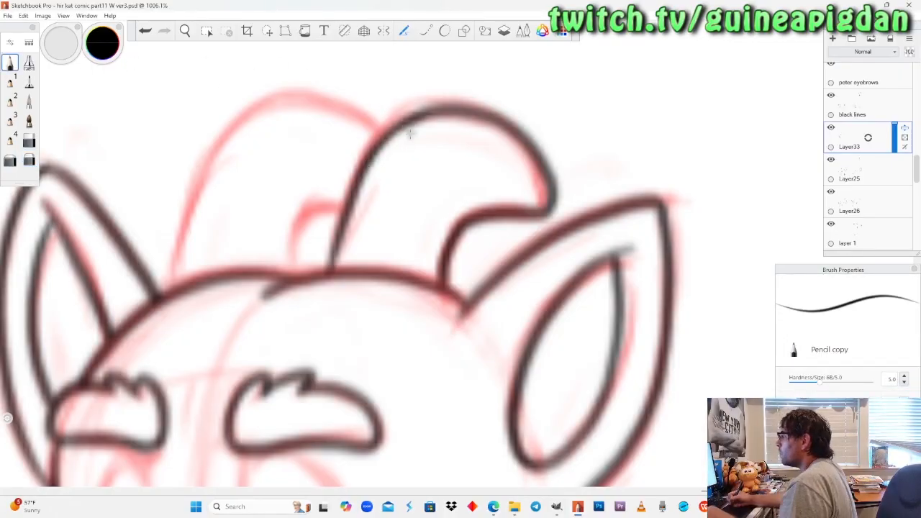
key(ctrl+z)
drag(365, 165, 434, 112)
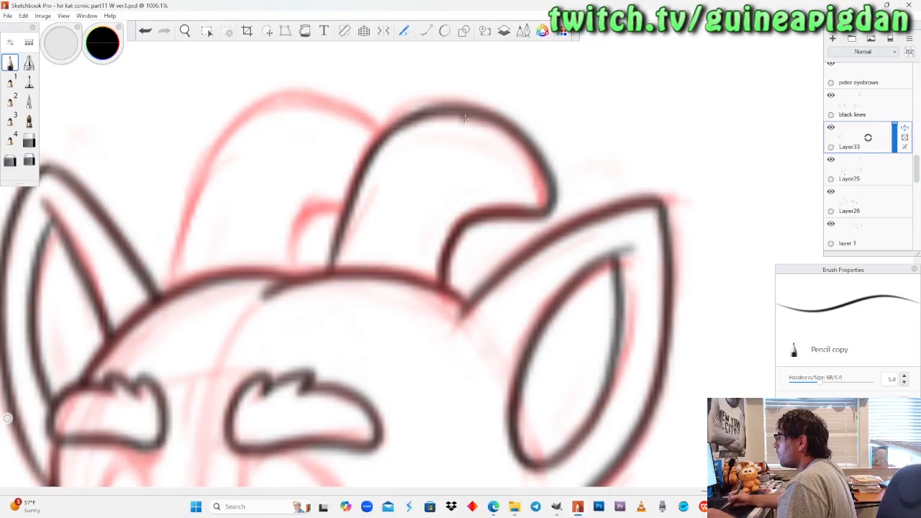
Ink the far horn's outer curve between the near horn and the top of the head, redoing the stroke until it is smooth.
mouse_move(176, 288)
mouse_down()
mouse_move(200, 190)
mouse_move(266, 111)
mouse_up()
key(ctrl+z)
mouse_move(174, 288)
mouse_down()
mouse_move(191, 204)
mouse_move(236, 124)
mouse_move(263, 105)
mouse_move(304, 103)
mouse_move(384, 133)
mouse_move(340, 108)
mouse_move(282, 108)
mouse_move(251, 123)
mouse_move(200, 184)
mouse_move(171, 277)
mouse_up()
key(ctrl+z)
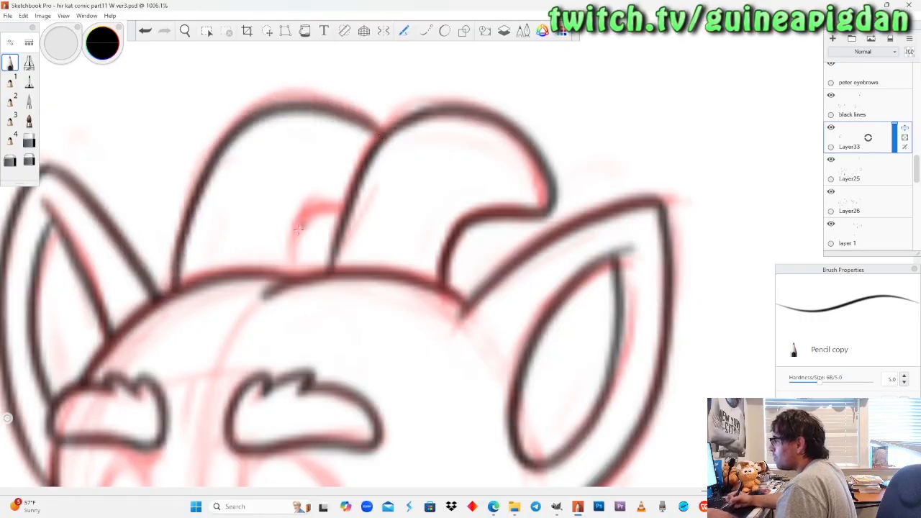
key(ctrl+z)
drag(172, 288, 225, 154)
key(ctrl+z)
mouse_move(173, 289)
mouse_down()
mouse_move(205, 176)
mouse_move(236, 126)
mouse_move(281, 97)
mouse_up()
key(ctrl+z)
mouse_move(385, 134)
mouse_down()
mouse_move(337, 108)
mouse_move(267, 114)
mouse_move(234, 140)
mouse_move(200, 191)
mouse_move(171, 287)
mouse_up()
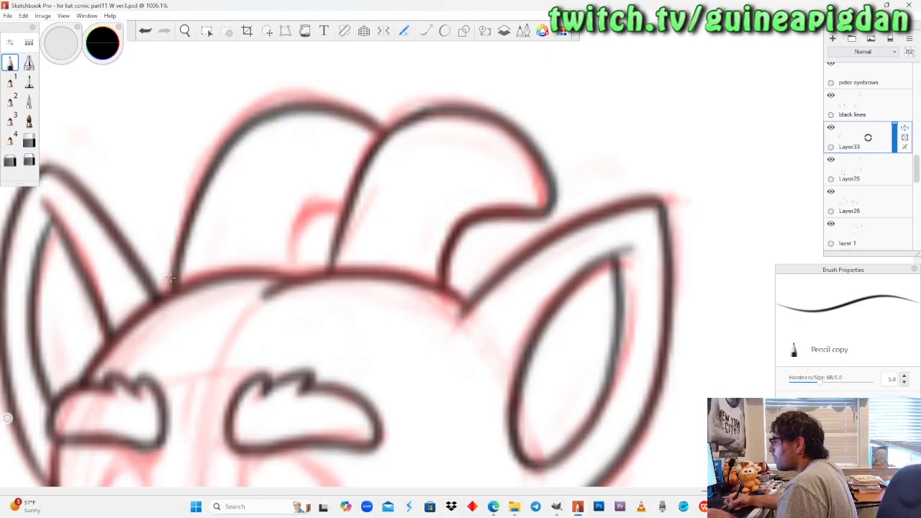
Ink the far horn's short inner edge from the near horn down to the top of the head.
mouse_move(344, 209)
mouse_down()
mouse_move(299, 221)
mouse_move(285, 264)
mouse_move(292, 226)
mouse_move(343, 215)
mouse_move(311, 208)
mouse_move(286, 279)
mouse_up()
key(ctrl+z)
key(ctrl+z)
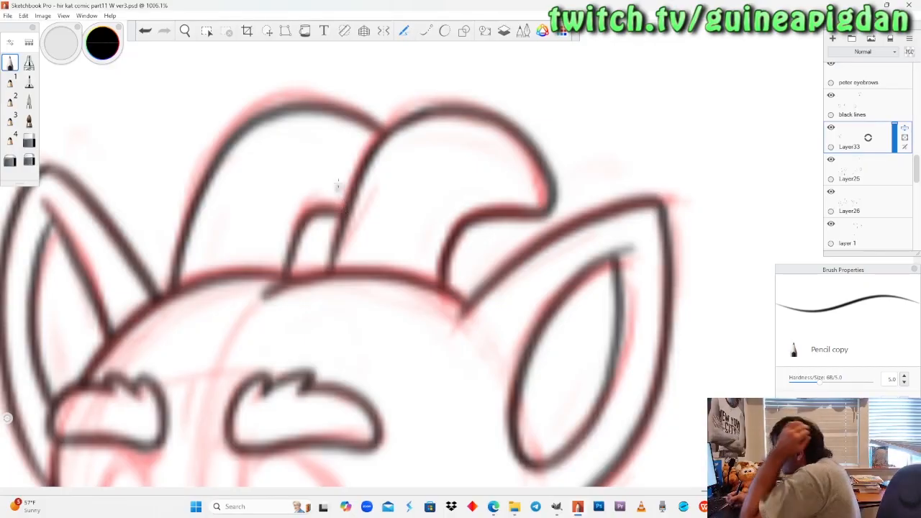
Check the dragon's inked head at a wider view, toggling Layer33, black lines and Layer25 off and on.
click(185, 31)
drag(221, 211, 243, 363)
drag(257, 217, 290, 252)
drag(271, 308, 311, 229)
click(831, 129)
click(830, 130)
click(831, 98)
click(832, 99)
click(831, 128)
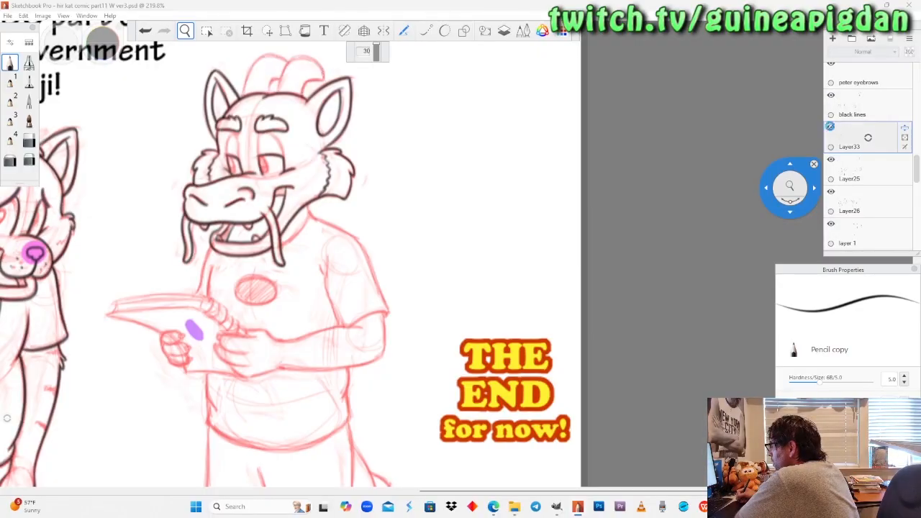
click(830, 128)
click(830, 160)
click(830, 161)
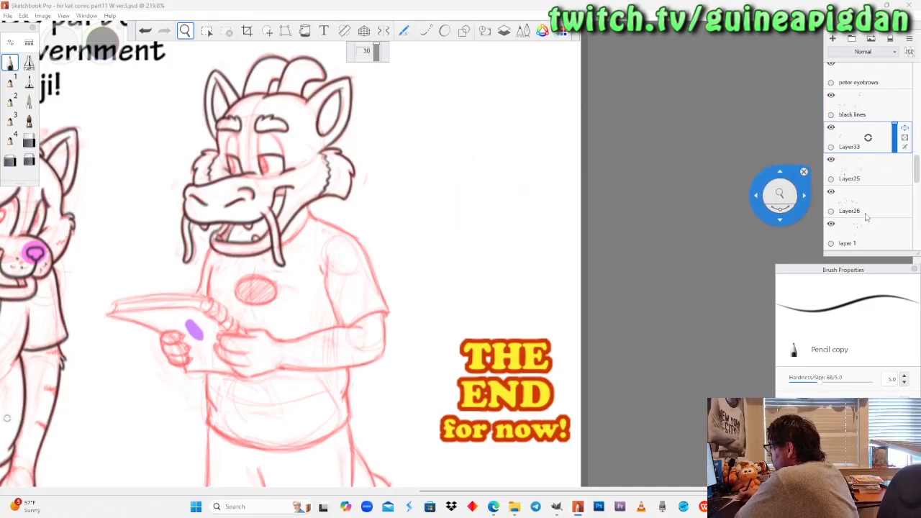
Compare the last panel's dragon with the characters in the neighbouring panel, toggling Layer33 to check the horn lines.
drag(460, 248, 353, 291)
drag(328, 305, 612, 279)
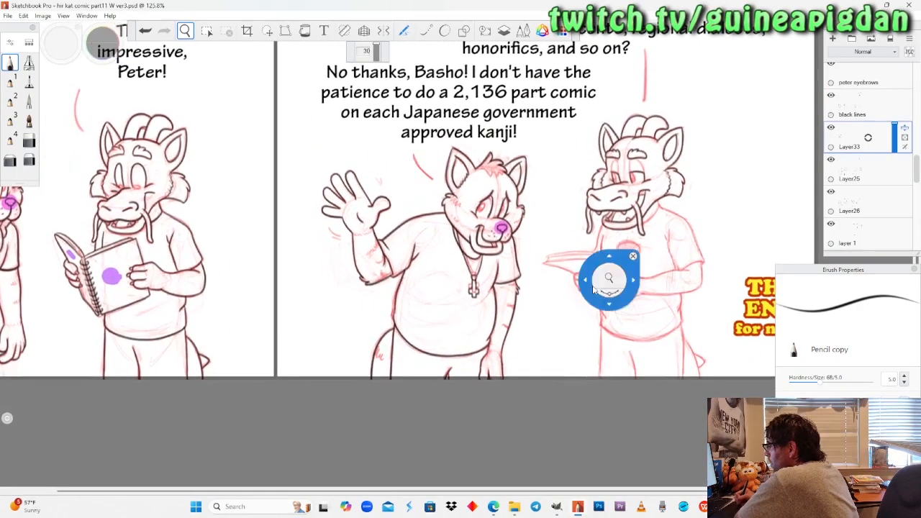
click(831, 128)
click(832, 128)
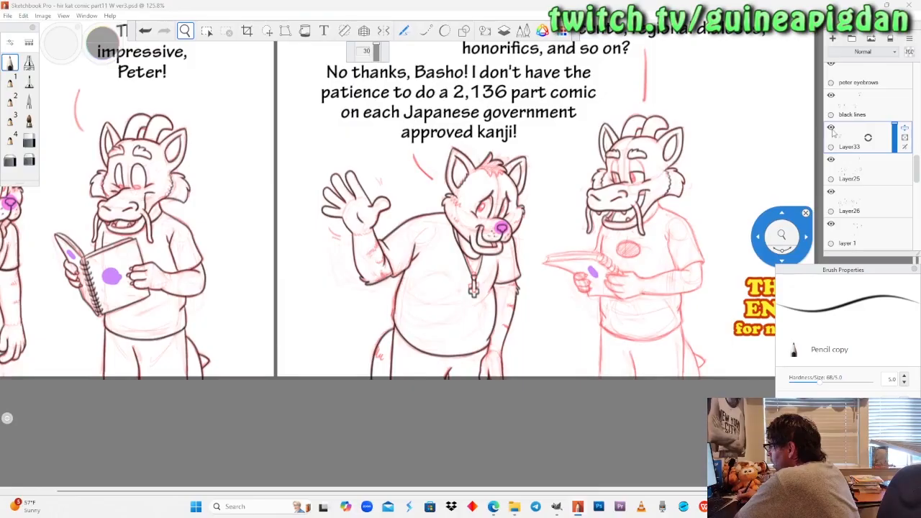
drag(629, 237, 602, 232)
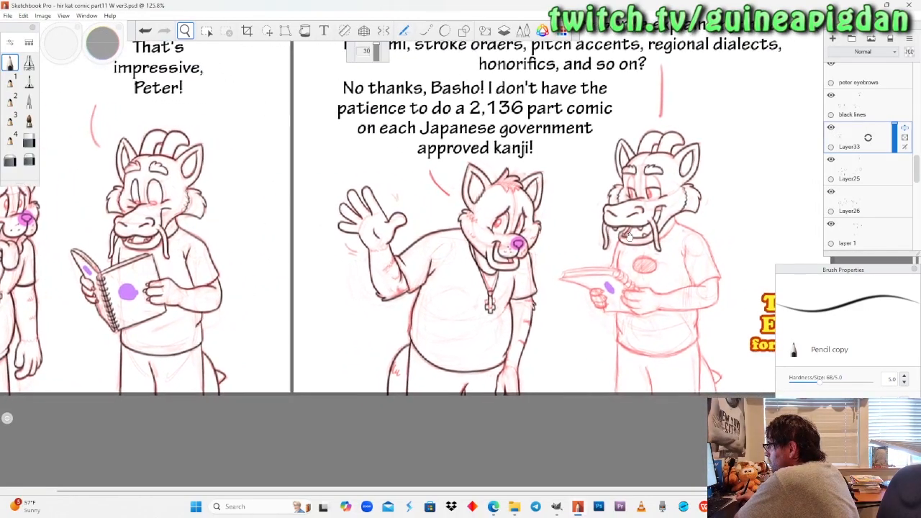
drag(279, 209, 315, 216)
drag(340, 258, 290, 258)
mouse_move(189, 261)
mouse_down()
mouse_move(290, 257)
mouse_move(188, 260)
mouse_up()
drag(564, 273, 494, 270)
drag(379, 257, 305, 287)
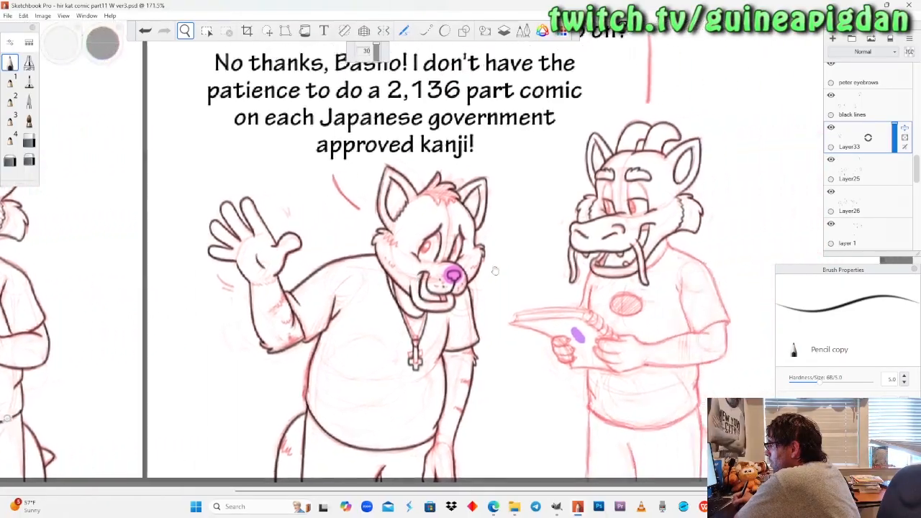
Review the comic's bottom row as a whole, and inspect the last panel dragon's head and face up close.
drag(458, 221, 448, 314)
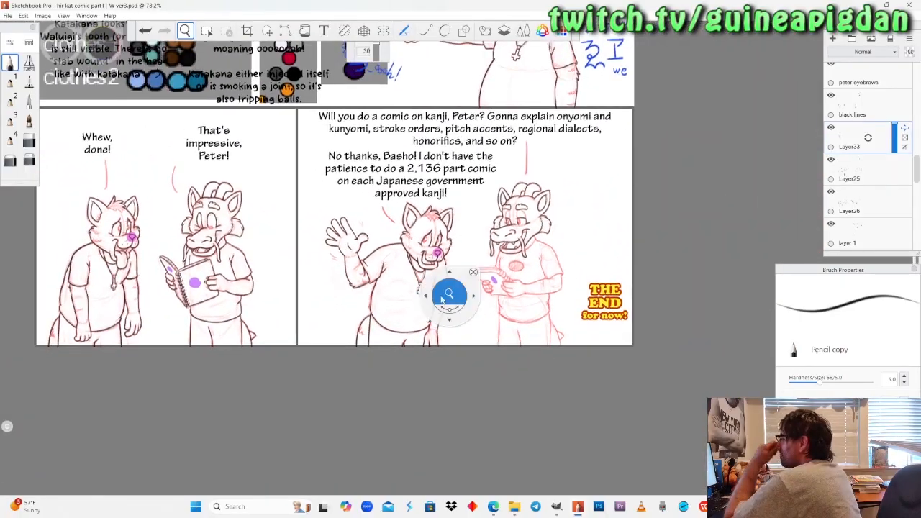
drag(417, 291, 376, 312)
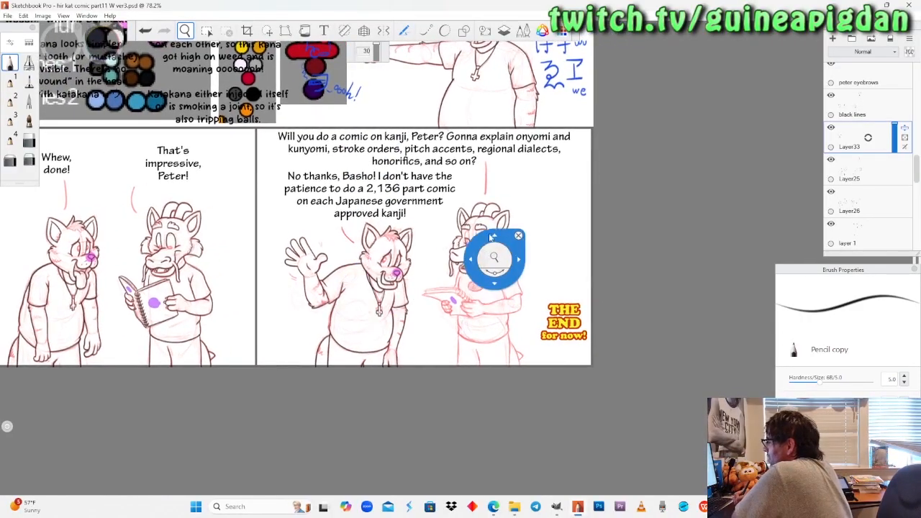
drag(494, 252, 498, 211)
drag(614, 251, 542, 273)
drag(472, 243, 473, 177)
drag(458, 283, 467, 246)
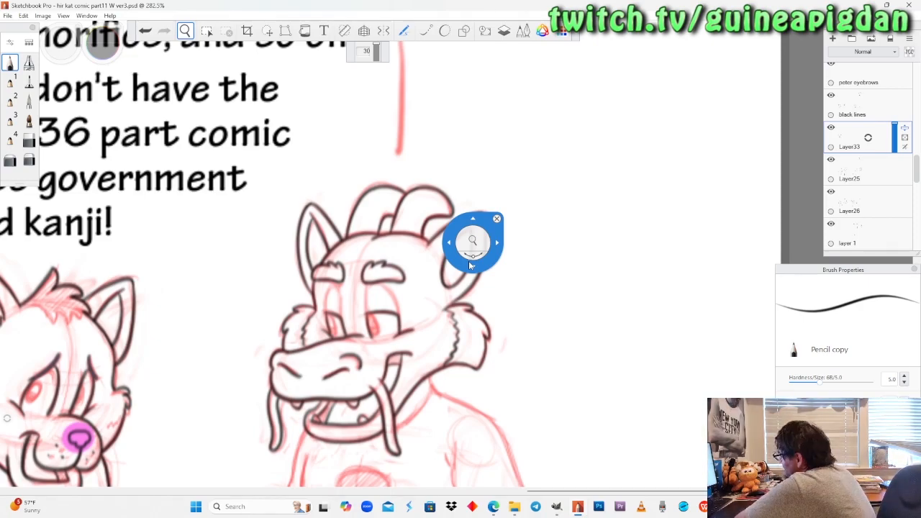
drag(468, 260, 403, 353)
drag(416, 367, 420, 214)
drag(426, 272, 455, 345)
drag(451, 272, 435, 319)
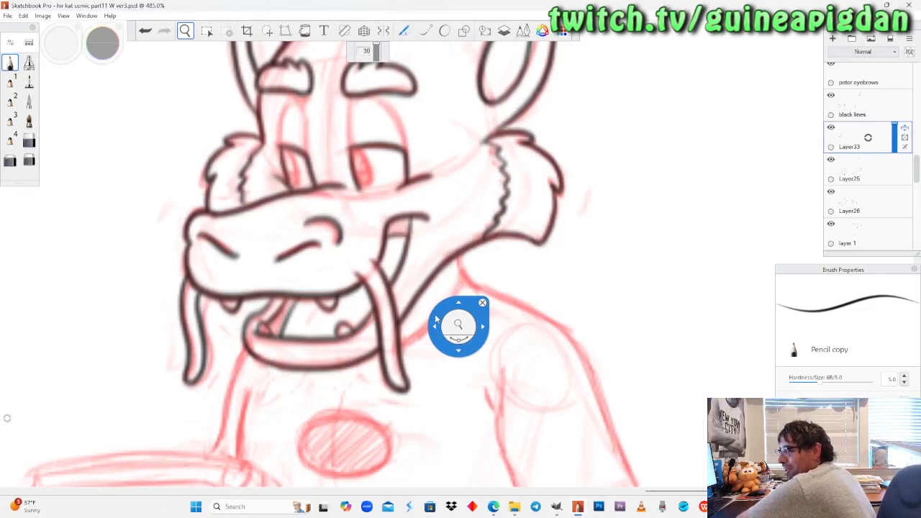
Try to ink the notebook cover's lower-left edge in black from the left fist out to the pointed corner.
mouse_move(453, 253)
mouse_down()
mouse_move(448, 339)
mouse_move(459, 338)
mouse_move(453, 241)
mouse_up()
drag(410, 274, 348, 369)
drag(334, 400, 408, 248)
drag(365, 376, 401, 365)
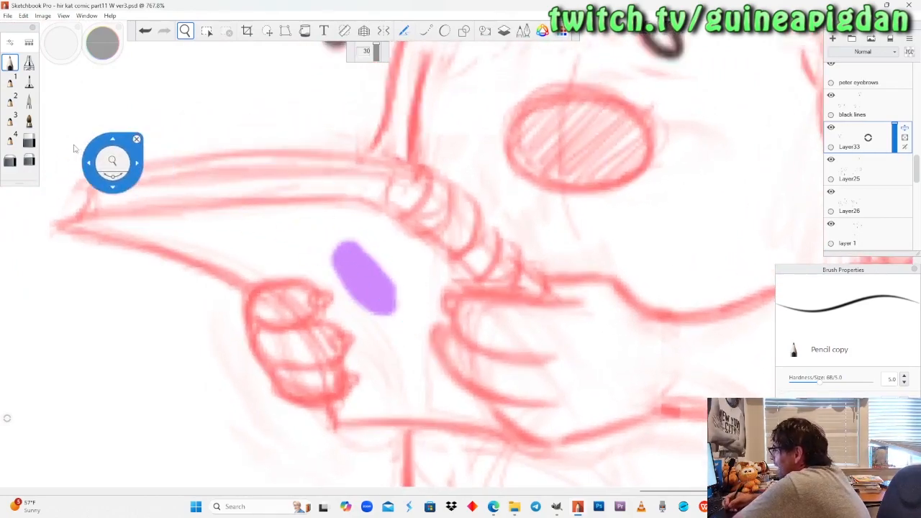
click(10, 63)
drag(257, 300, 119, 228)
key(ctrl+z)
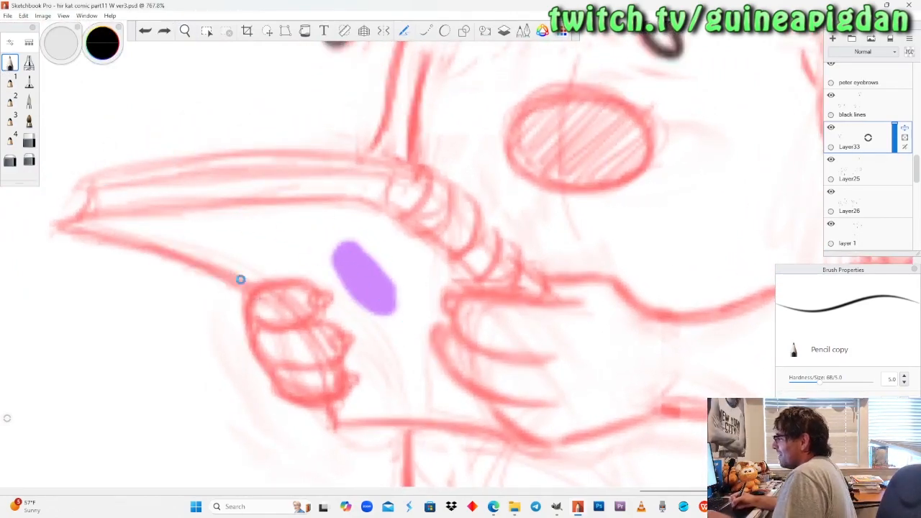
drag(268, 308, 108, 238)
key(ctrl+z)
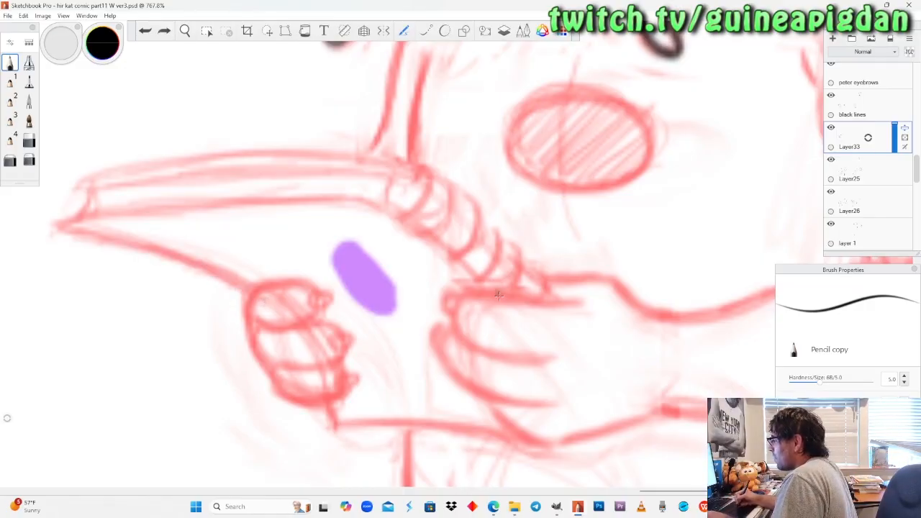
Try to ink the notebook cover's upper edge from the pointed corner over the bend to the right hand.
drag(489, 292, 392, 201)
key(ctrl+z)
mouse_move(440, 243)
mouse_down()
mouse_move(489, 296)
mouse_move(370, 200)
mouse_move(87, 224)
mouse_move(162, 206)
mouse_move(357, 189)
mouse_up()
key(ctrl+z)
key(ctrl+z)
mouse_move(63, 225)
mouse_down()
mouse_move(259, 201)
mouse_move(389, 216)
mouse_up()
key(ctrl+z)
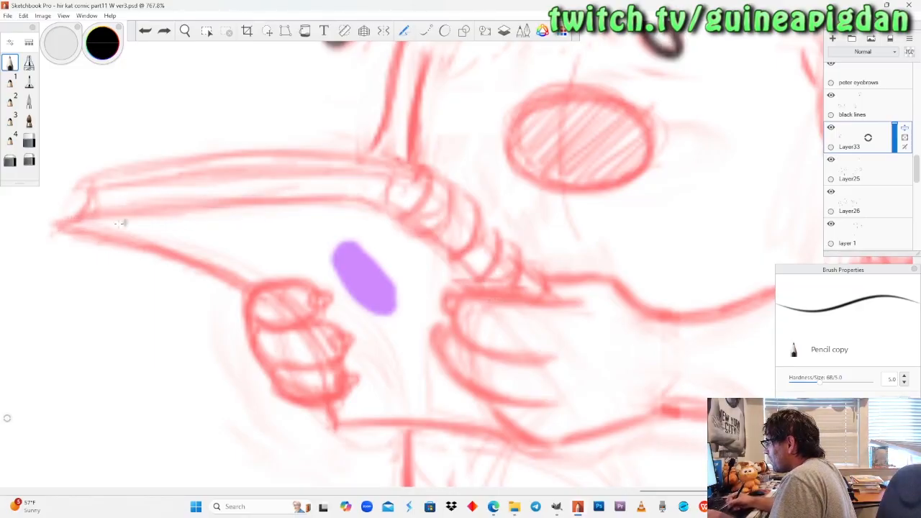
mouse_move(58, 227)
mouse_down()
mouse_move(216, 200)
mouse_move(331, 199)
mouse_move(83, 218)
mouse_move(358, 200)
mouse_move(434, 233)
mouse_move(517, 298)
mouse_move(367, 206)
mouse_move(231, 205)
mouse_move(81, 229)
mouse_up()
key(ctrl+z)
key(ctrl+z)
key(ctrl+z)
mouse_move(498, 308)
mouse_down()
mouse_move(461, 271)
mouse_move(361, 208)
mouse_up()
key(ctrl+z)
mouse_move(498, 304)
mouse_down()
mouse_move(431, 247)
mouse_move(353, 207)
mouse_up()
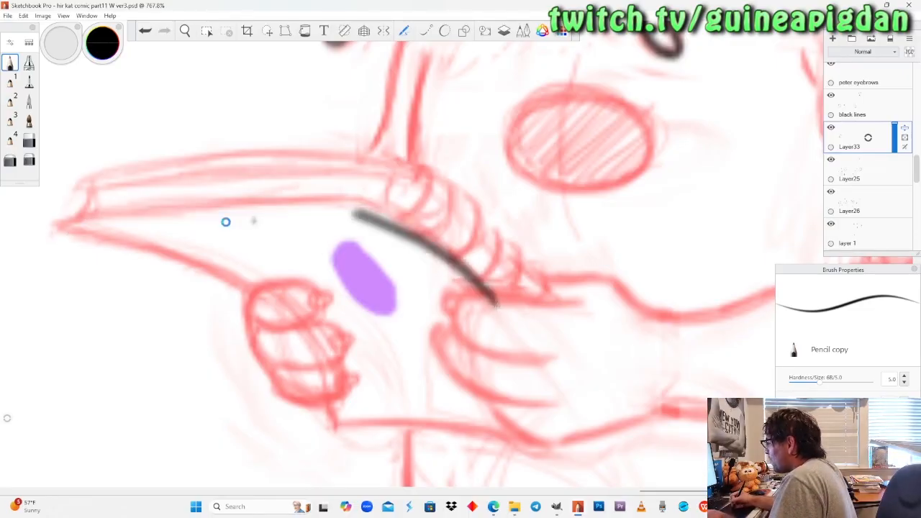
key(ctrl+z)
mouse_move(116, 210)
mouse_down()
mouse_move(59, 226)
mouse_move(372, 203)
mouse_up()
key(ctrl+z)
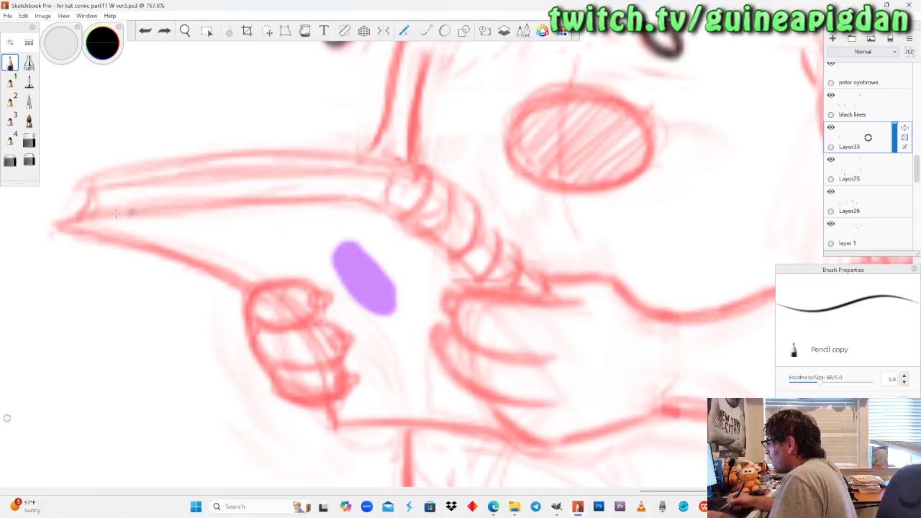
mouse_move(52, 225)
mouse_down()
mouse_move(290, 195)
mouse_move(372, 202)
mouse_up()
key(ctrl+z)
mouse_move(60, 226)
mouse_down()
mouse_move(217, 200)
mouse_move(365, 199)
mouse_move(514, 304)
mouse_up()
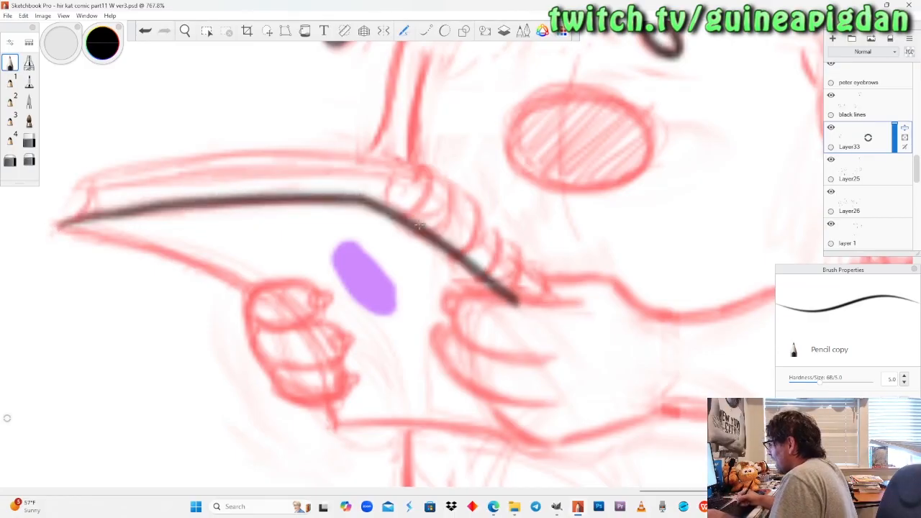
key(ctrl+z)
mouse_move(59, 226)
mouse_down()
mouse_move(238, 199)
mouse_move(371, 210)
mouse_up()
key(ctrl+z)
Rotate the canvas and ink the notebook cover's upper edge in one black stroke from the pointed corner over the bend into the right hand.
click(186, 32)
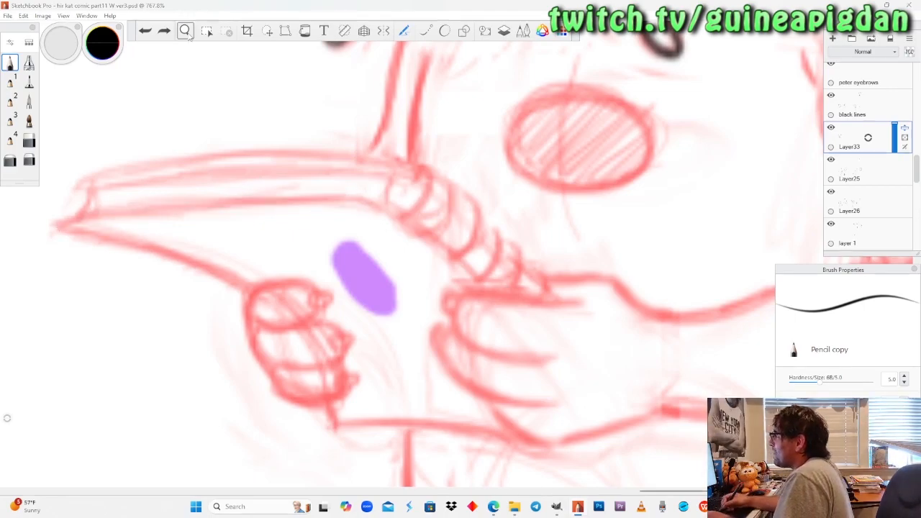
drag(260, 254, 387, 234)
drag(359, 297, 357, 307)
drag(347, 302, 262, 331)
click(10, 63)
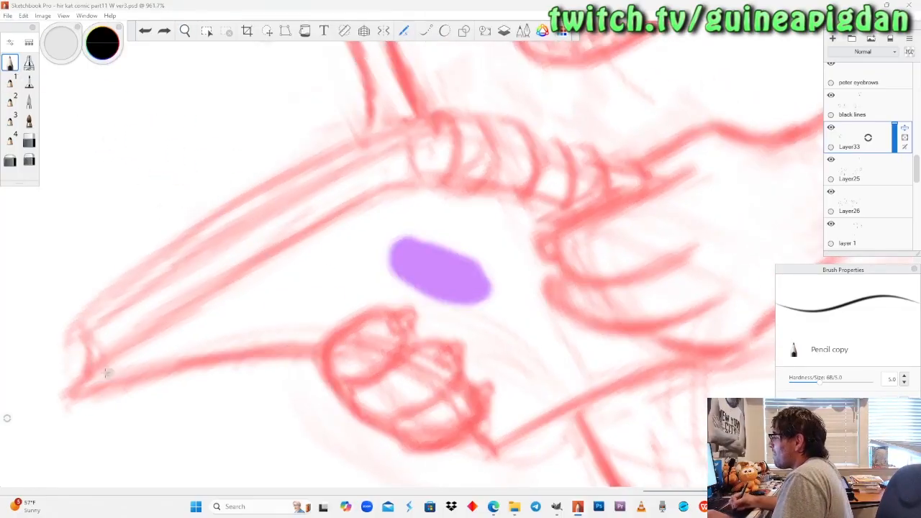
mouse_move(76, 391)
mouse_down()
mouse_move(128, 348)
mouse_move(360, 218)
mouse_up()
key(ctrl+z)
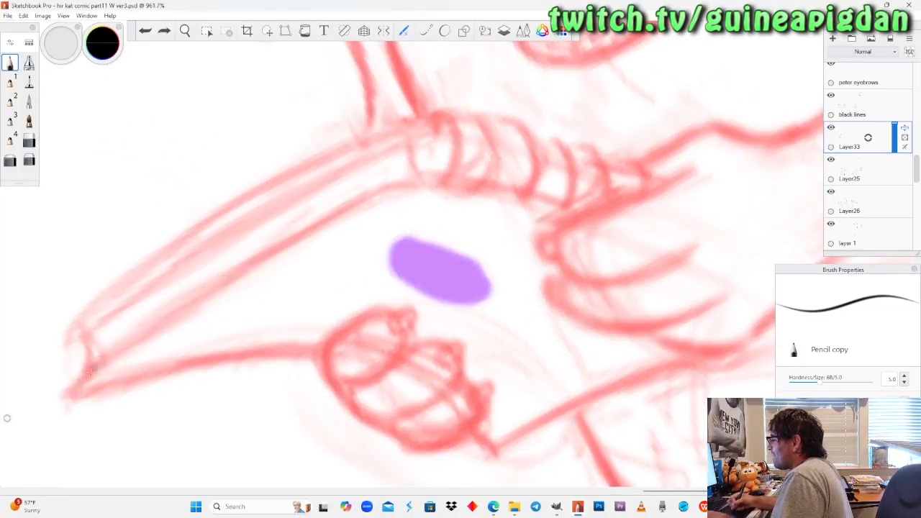
mouse_move(69, 395)
mouse_down()
mouse_move(147, 331)
mouse_move(259, 259)
mouse_up()
key(ctrl+z)
mouse_move(66, 398)
mouse_down()
mouse_move(266, 254)
mouse_move(405, 182)
mouse_move(539, 197)
mouse_move(633, 227)
mouse_up()
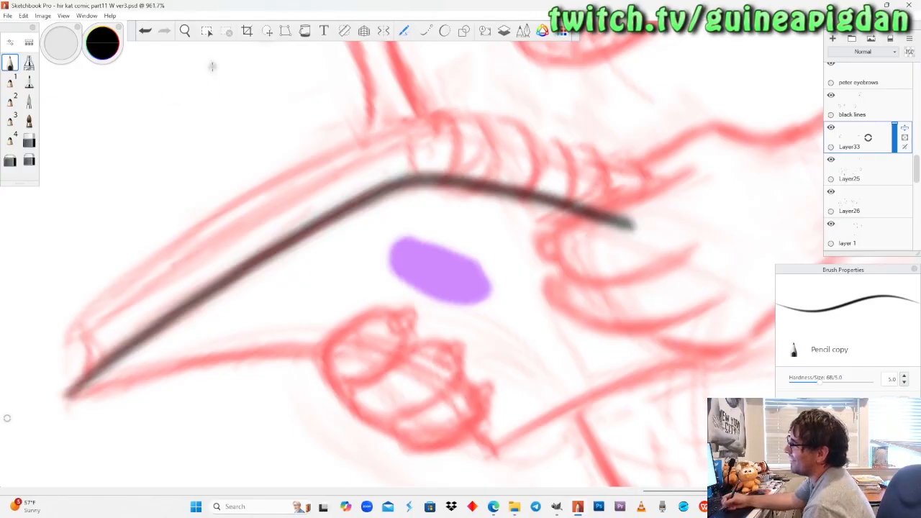
Ink the cover's lower-left edge from the pointed corner into the left fist, and trim the corner's tip with the soft eraser.
click(185, 31)
drag(247, 315, 286, 311)
drag(262, 219, 262, 219)
drag(324, 284, 277, 313)
drag(270, 233, 279, 237)
click(10, 67)
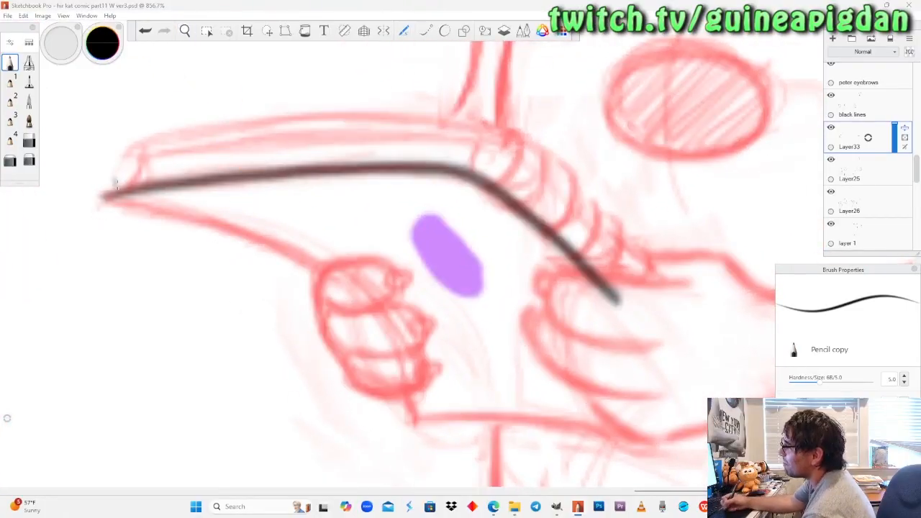
drag(106, 195, 303, 272)
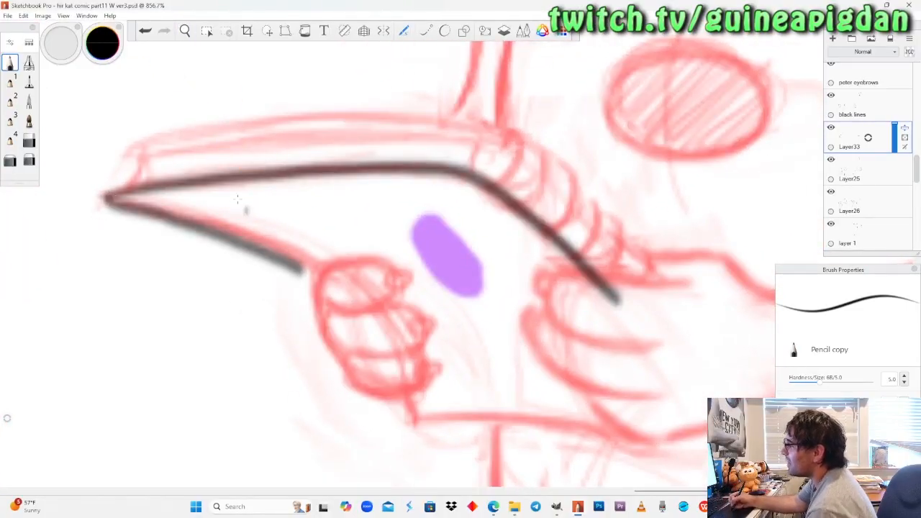
key(ctrl+z)
drag(106, 196, 363, 279)
key(ctrl+z)
drag(107, 196, 334, 279)
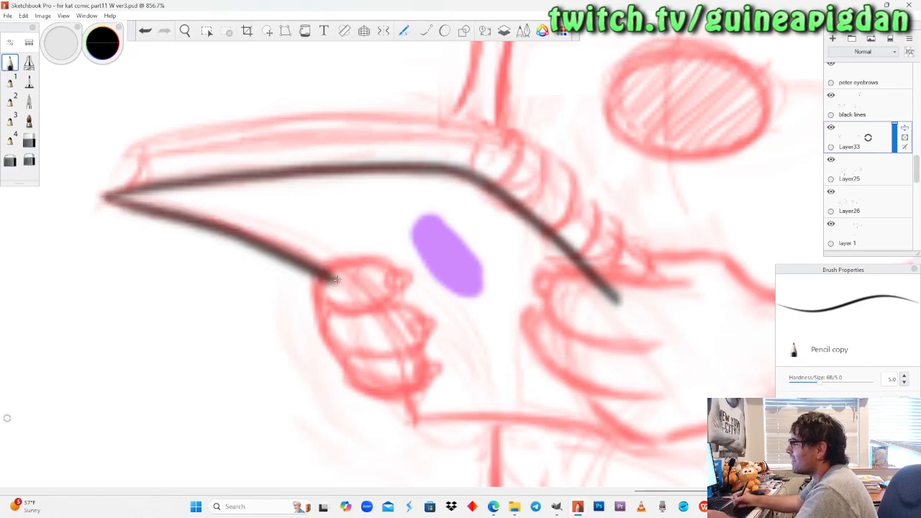
key(ctrl+z)
drag(107, 195, 354, 281)
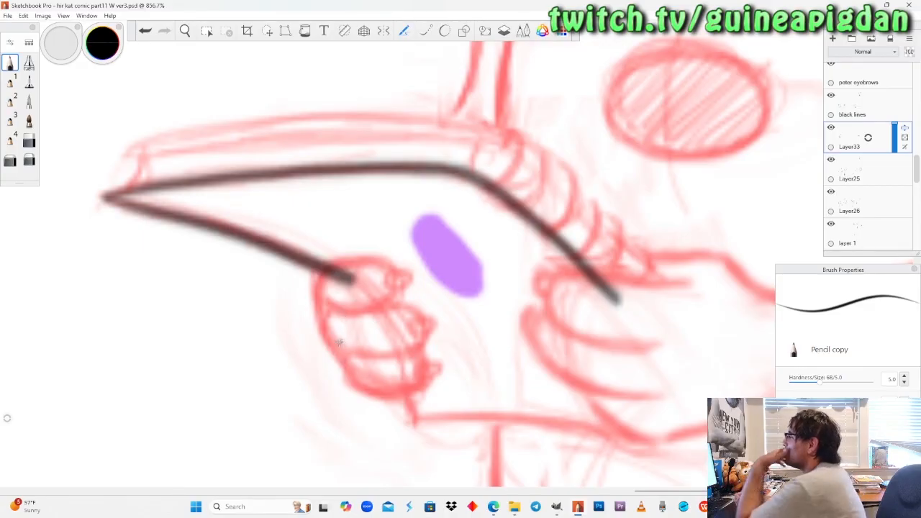
click(29, 160)
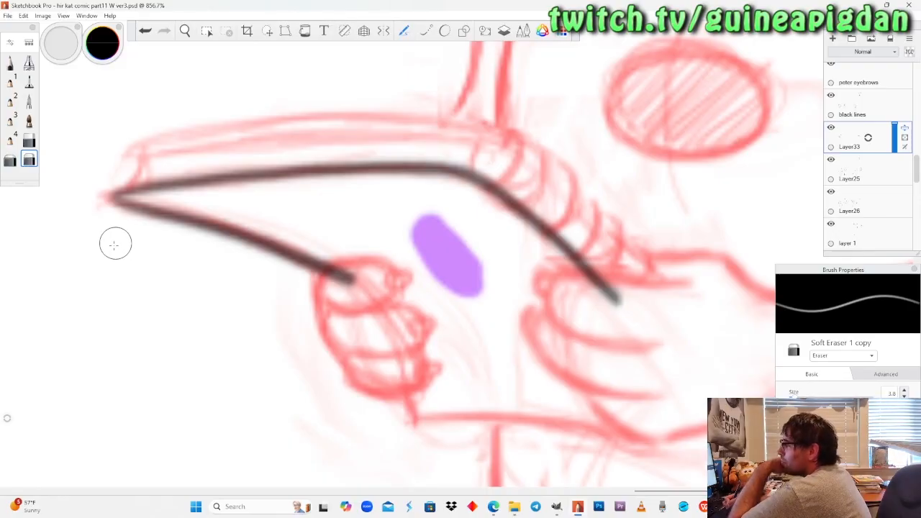
click(10, 63)
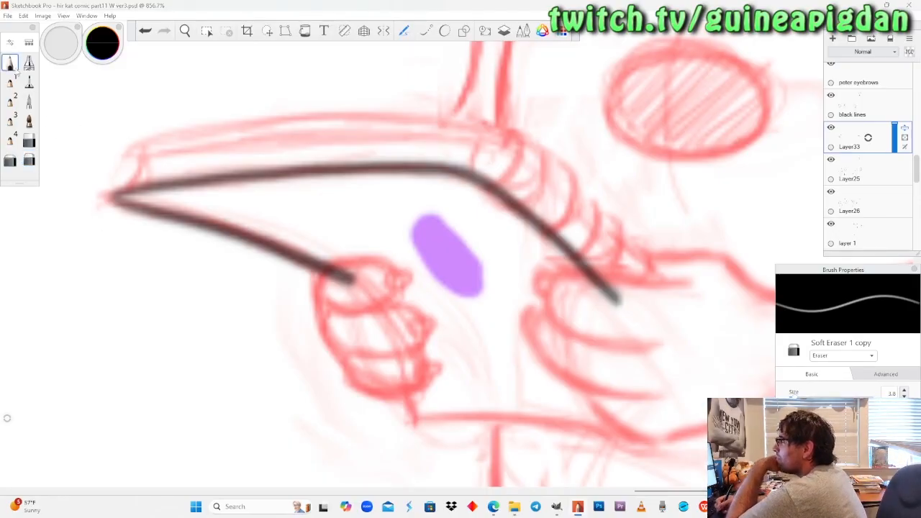
Ink the cover's bottom outline from inside the left fist down to the corner and across to the base of the right hand.
click(185, 31)
drag(426, 259, 307, 210)
drag(314, 292, 312, 259)
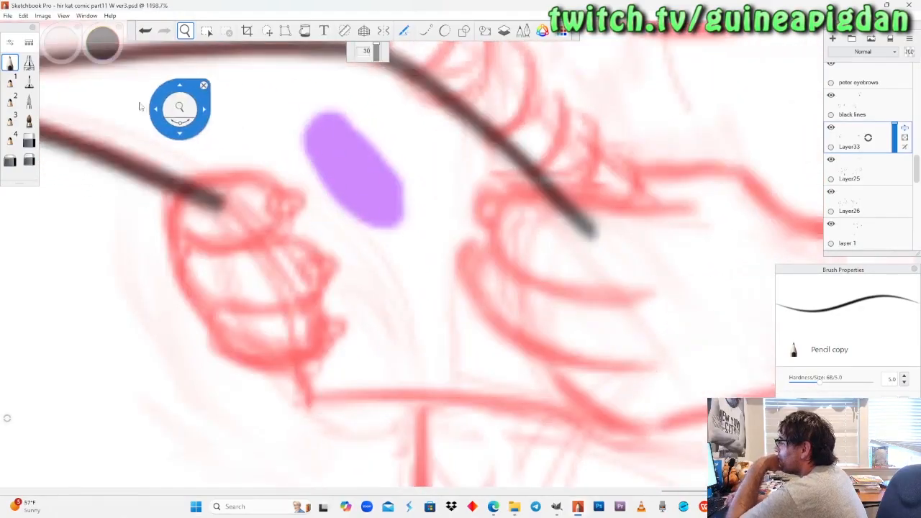
drag(115, 185, 148, 256)
click(16, 68)
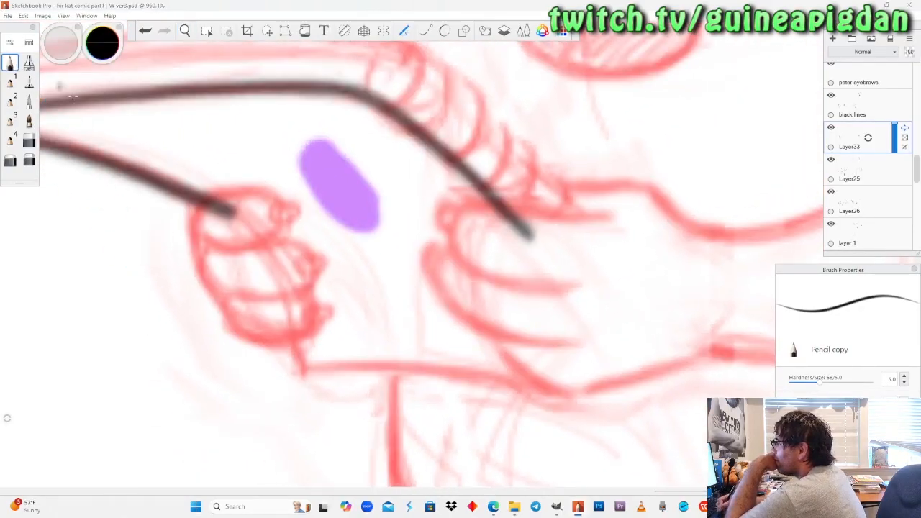
mouse_move(282, 311)
mouse_down()
mouse_move(297, 369)
mouse_move(556, 387)
mouse_up()
key(ctrl+z)
mouse_move(282, 313)
mouse_down()
mouse_move(300, 370)
mouse_move(401, 369)
mouse_move(520, 386)
mouse_up()
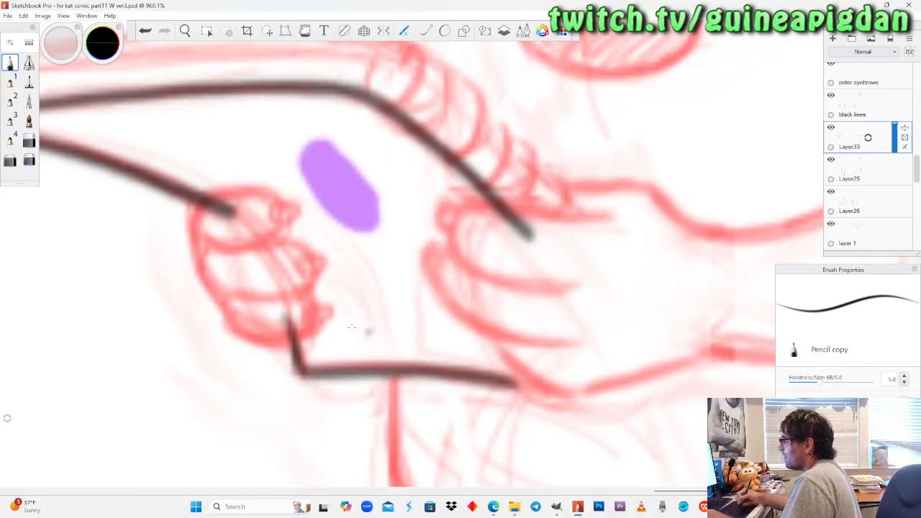
key(ctrl+z)
mouse_move(283, 312)
mouse_down()
mouse_move(302, 371)
mouse_move(395, 365)
mouse_move(574, 379)
mouse_up()
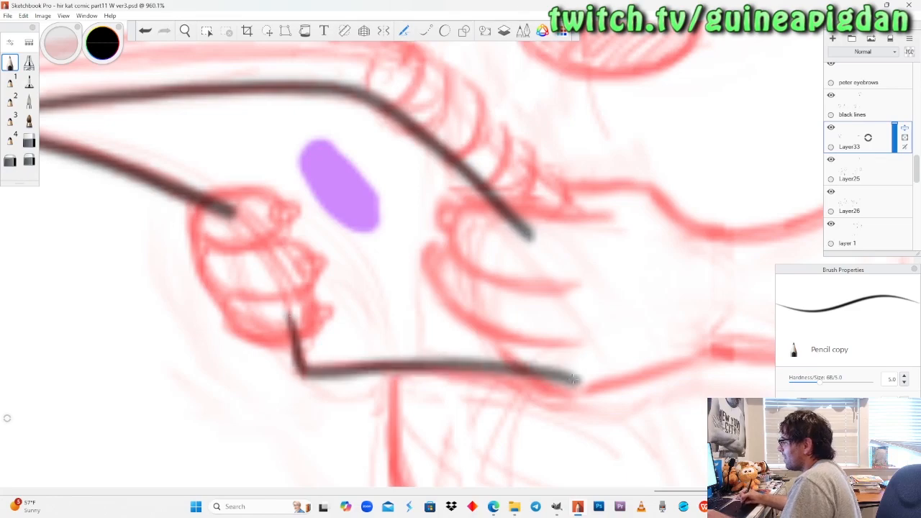
key(ctrl+z)
mouse_move(284, 311)
mouse_down()
mouse_move(299, 368)
mouse_move(433, 368)
mouse_move(558, 389)
mouse_up()
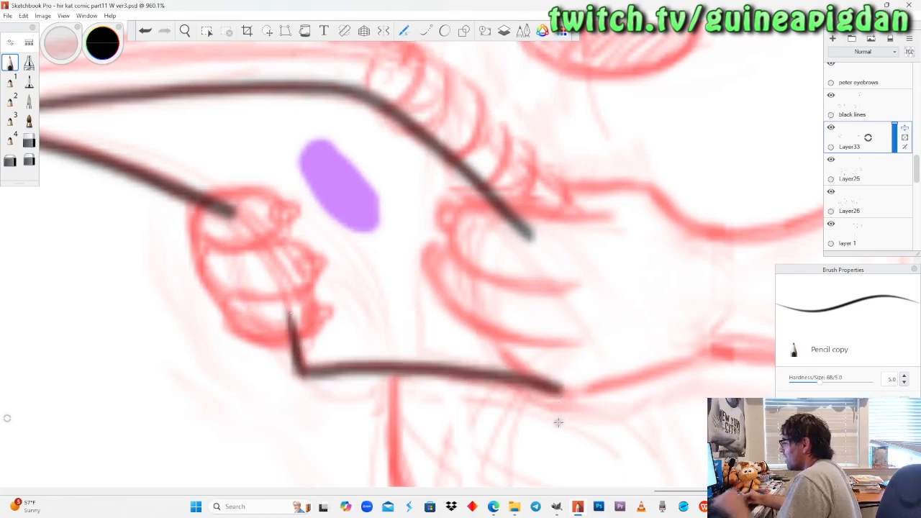
Try to ink the short page edge at the notebook's pointed end and an inner line parallel to the cover's upper edge.
key(space)
drag(257, 101, 445, 263)
drag(553, 271, 472, 303)
drag(422, 267, 440, 264)
drag(391, 317, 432, 315)
drag(422, 269, 441, 260)
click(10, 64)
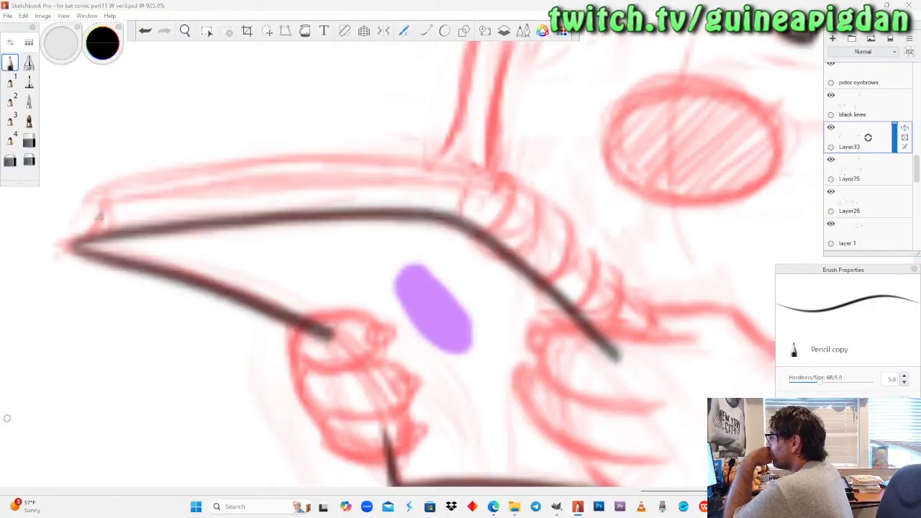
mouse_move(101, 208)
mouse_down()
mouse_move(237, 184)
mouse_move(430, 180)
mouse_up()
key(ctrl+z)
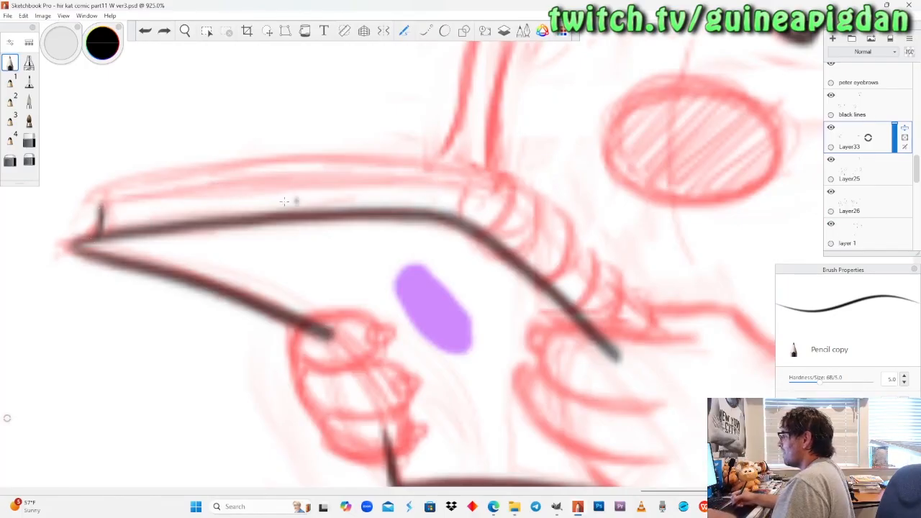
mouse_move(103, 206)
mouse_down()
mouse_move(209, 180)
mouse_move(341, 171)
mouse_move(431, 181)
mouse_up()
key(ctrl+z)
mouse_move(102, 207)
mouse_down()
mouse_move(279, 183)
mouse_move(446, 181)
mouse_move(566, 254)
mouse_move(636, 324)
mouse_up()
key(ctrl+z)
mouse_move(99, 207)
mouse_down()
mouse_move(352, 181)
mouse_move(461, 188)
mouse_move(536, 226)
mouse_move(679, 350)
mouse_up()
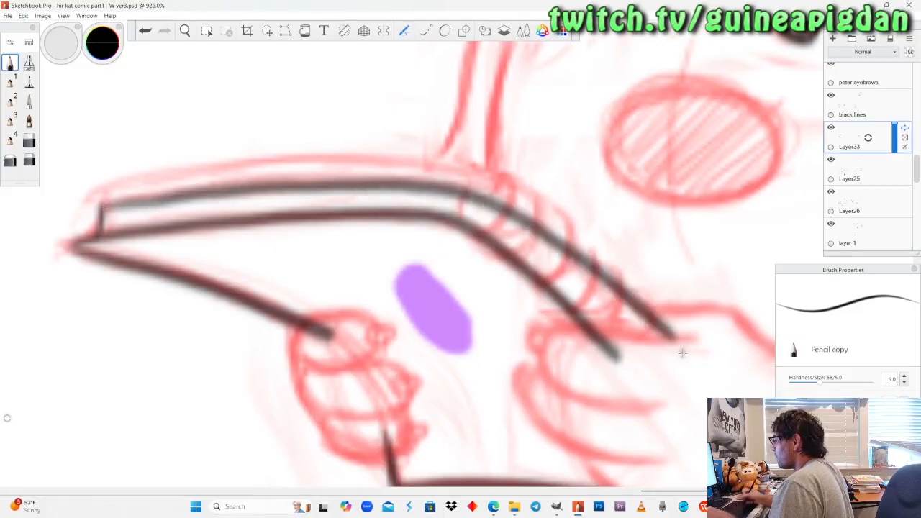
key(ctrl+z)
mouse_move(99, 207)
mouse_down()
mouse_move(208, 189)
mouse_move(449, 186)
mouse_move(503, 205)
mouse_move(705, 371)
mouse_up()
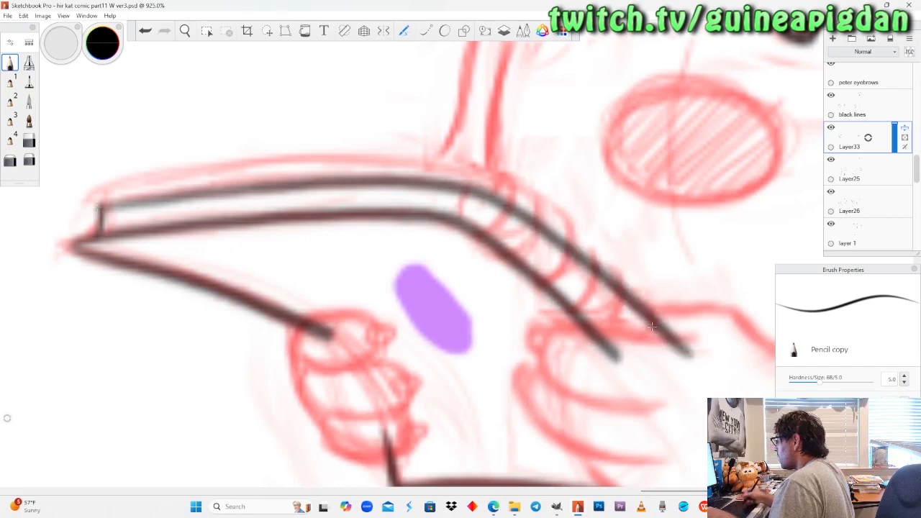
key(ctrl+z)
mouse_move(100, 205)
mouse_down()
mouse_move(246, 180)
mouse_move(427, 181)
mouse_move(480, 198)
mouse_move(540, 233)
mouse_move(687, 367)
mouse_up()
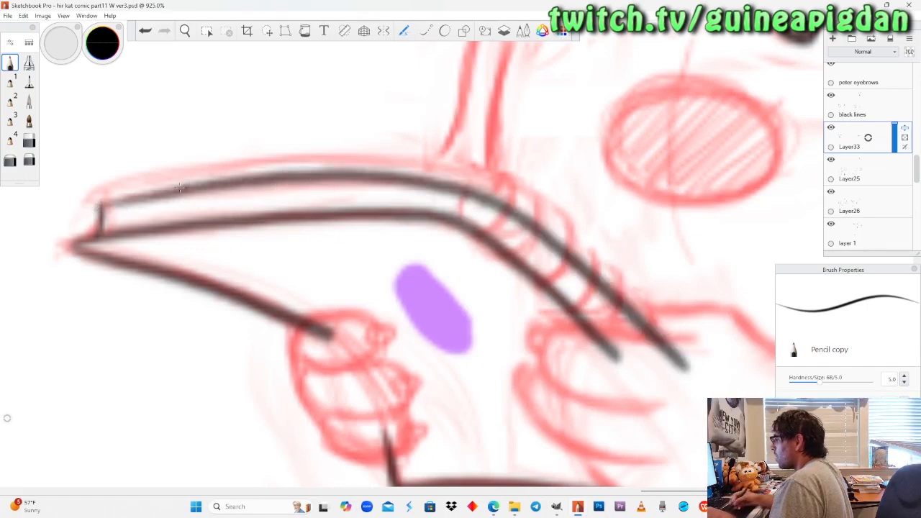
Try to ink the notebook's outer back edge above the inner line, and undo the outer, inner and short end lines.
drag(95, 200, 277, 157)
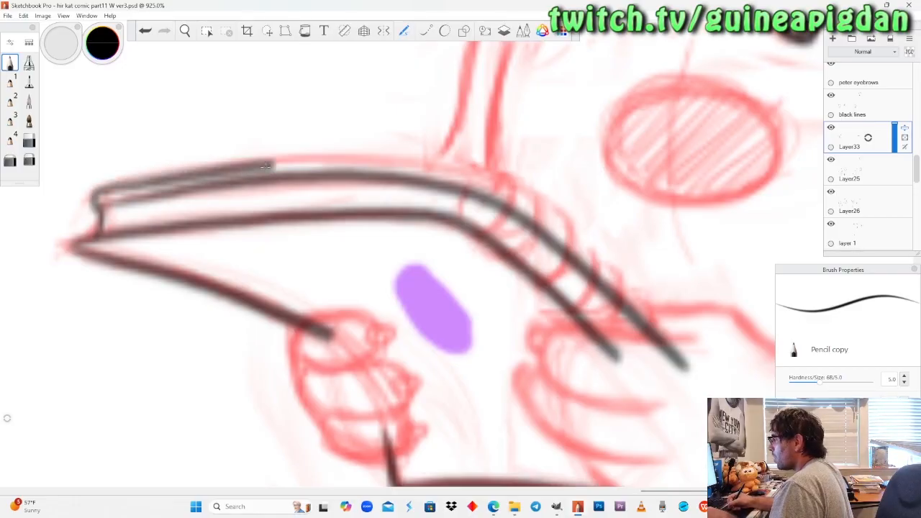
key(ctrl+z)
mouse_move(103, 206)
mouse_down()
mouse_move(180, 162)
mouse_move(223, 154)
mouse_up()
key(ctrl+z)
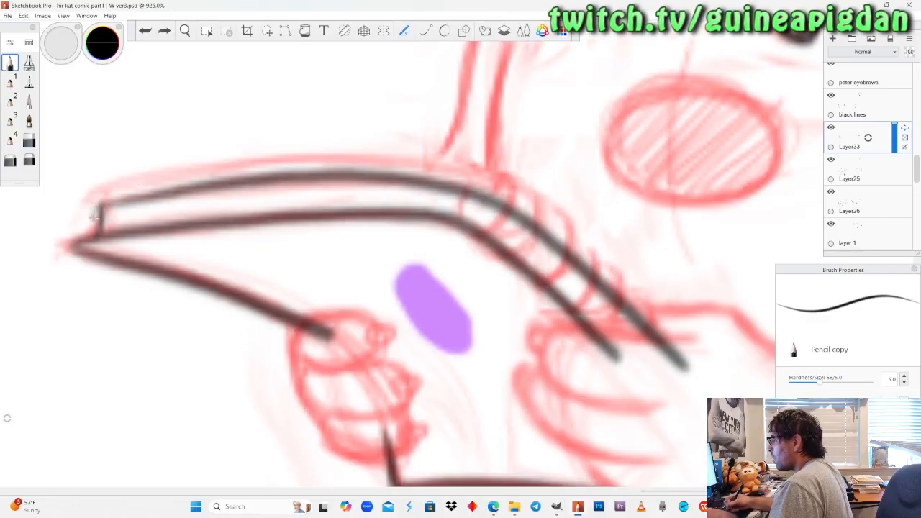
mouse_move(97, 201)
mouse_down()
mouse_move(194, 166)
mouse_move(360, 153)
mouse_up()
key(ctrl+z)
mouse_move(85, 207)
mouse_down()
mouse_move(121, 172)
mouse_move(265, 153)
mouse_move(435, 155)
mouse_move(515, 193)
mouse_move(637, 287)
mouse_move(705, 374)
mouse_up()
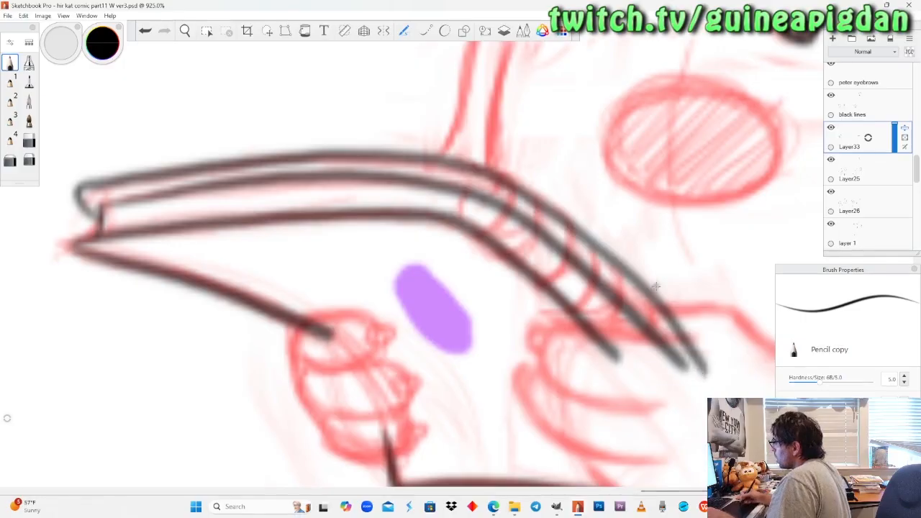
key(ctrl+z)
key(ctrl+z)
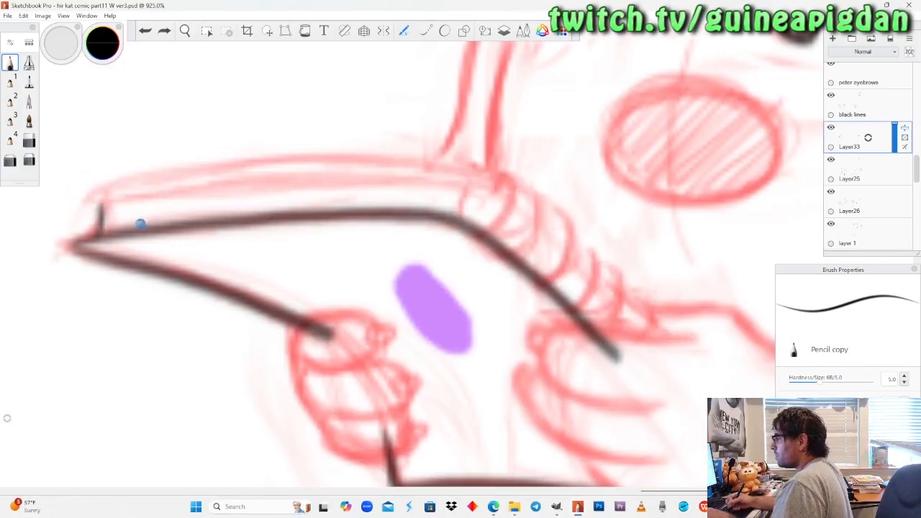
key(ctrl+z)
Ink the notebook's end and outer back edge in one stroke to the right hand, and erase its part over the spiral rings.
mouse_move(92, 191)
mouse_down()
mouse_move(280, 164)
mouse_move(485, 176)
mouse_move(604, 268)
mouse_move(689, 354)
mouse_up()
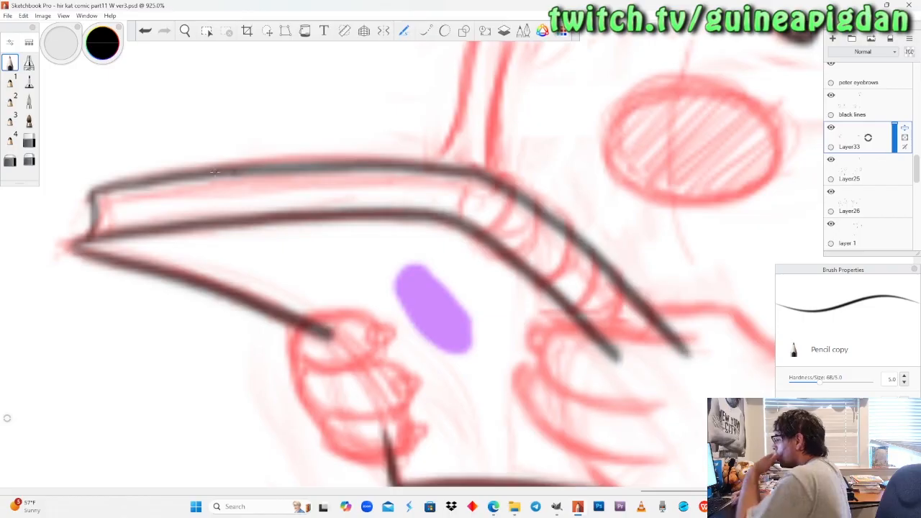
click(29, 142)
drag(687, 351, 709, 338)
mouse_move(655, 325)
mouse_down()
mouse_move(595, 249)
mouse_move(525, 202)
mouse_up()
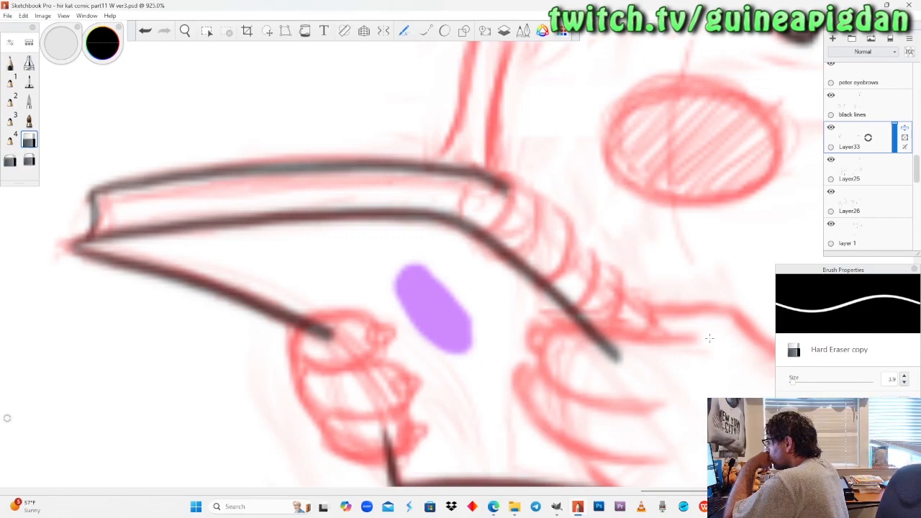
click(29, 160)
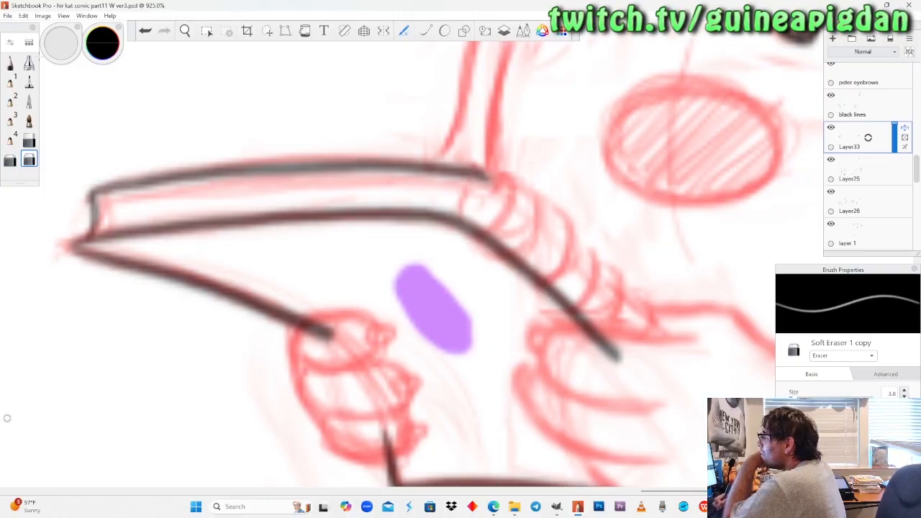
click(10, 63)
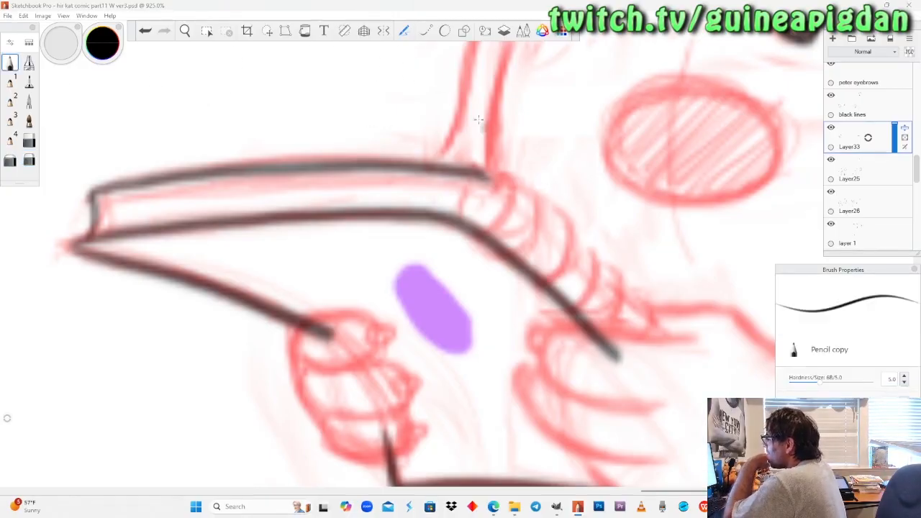
Ink the notebook's outer back edge over the spiral rings, from the bend down into the right hand.
click(185, 31)
drag(347, 254, 346, 247)
drag(519, 345, 430, 341)
mouse_move(348, 242)
mouse_down()
mouse_move(347, 249)
mouse_move(349, 240)
mouse_up()
drag(380, 299, 355, 319)
drag(348, 273, 351, 276)
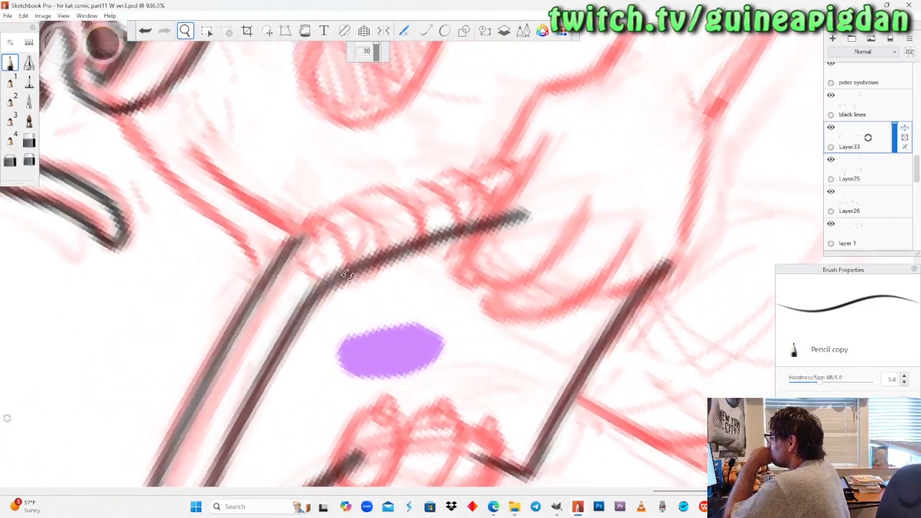
click(264, 74)
drag(290, 244, 540, 173)
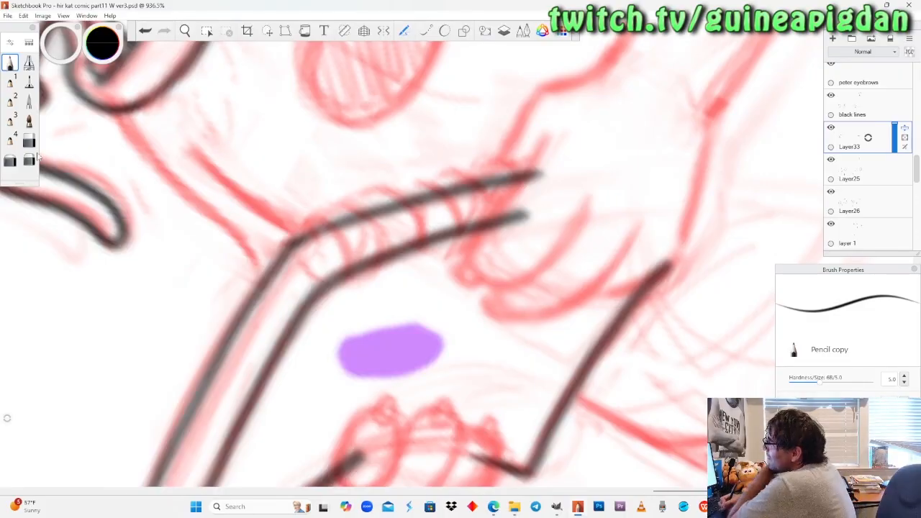
Ink thin page lines between the notebook's two long parallel edges, from the short end toward the spiral rings.
key(e)
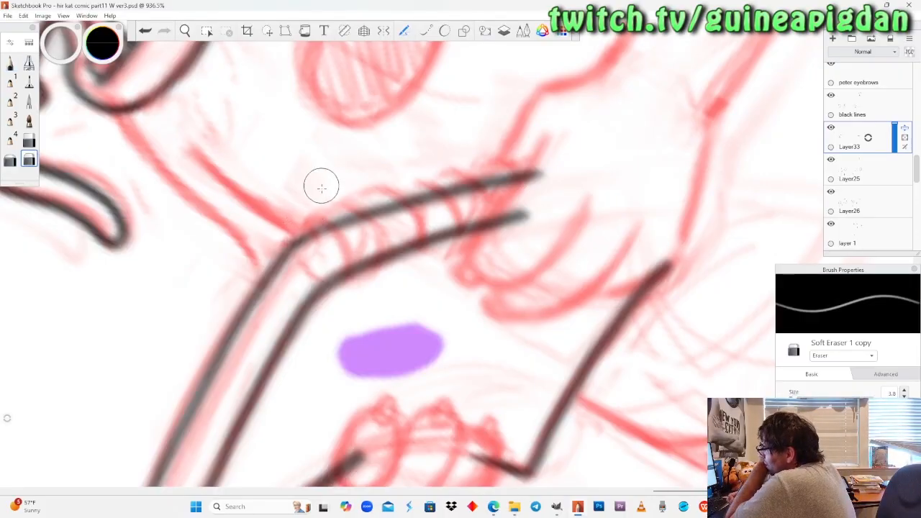
key(space)
drag(215, 62, 317, 332)
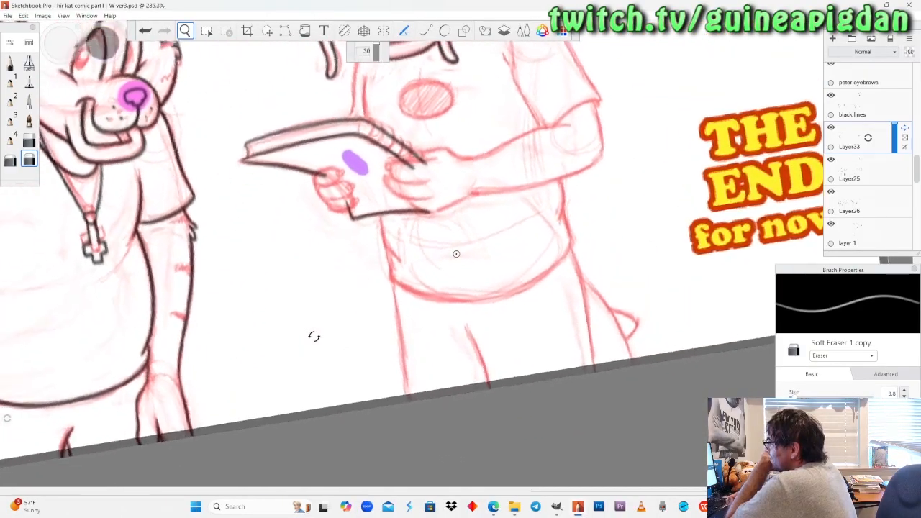
key(space)
drag(308, 181, 412, 301)
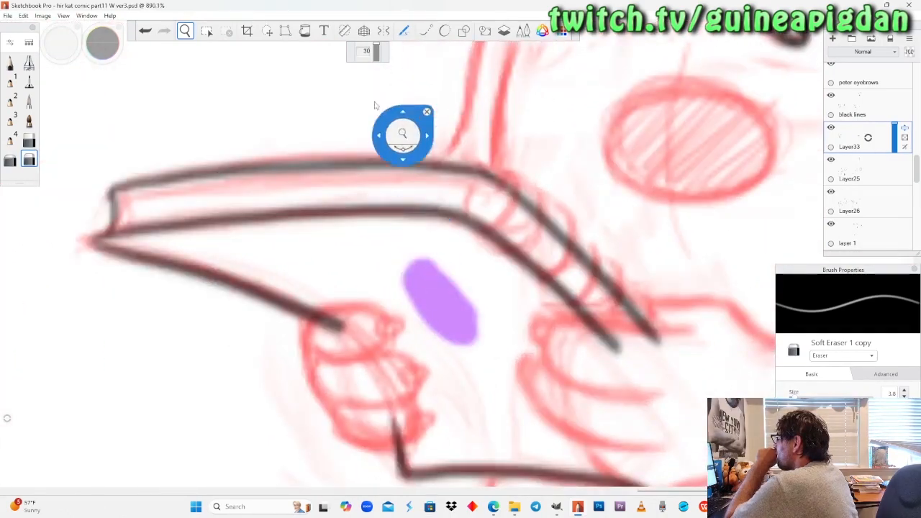
click(10, 63)
mouse_move(141, 196)
mouse_down()
mouse_move(350, 184)
mouse_move(446, 192)
mouse_up()
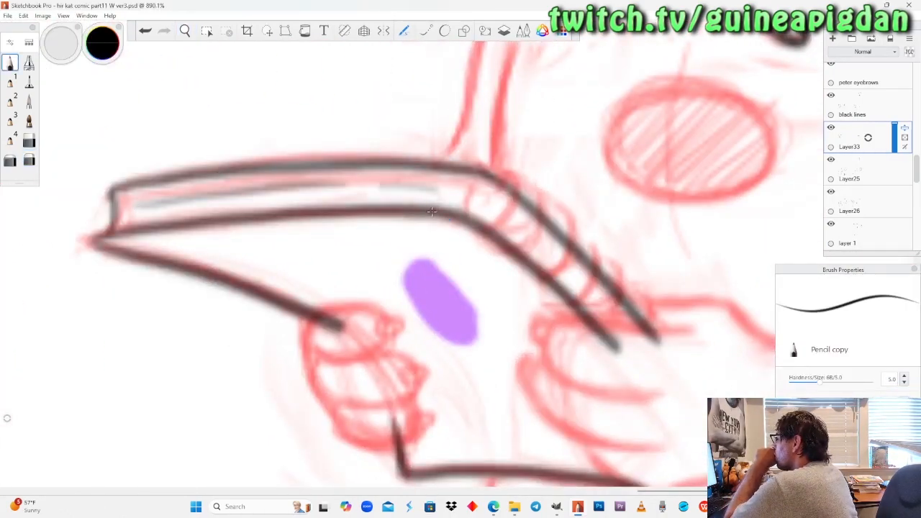
Undo the accidental duplicate of Layer33 and add a new empty layer above it.
drag(856, 144, 824, 144)
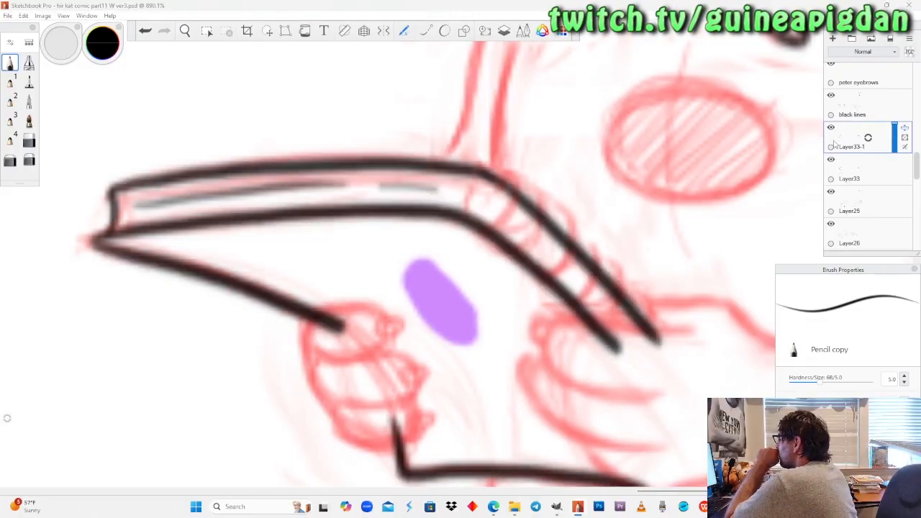
key(ctrl+z)
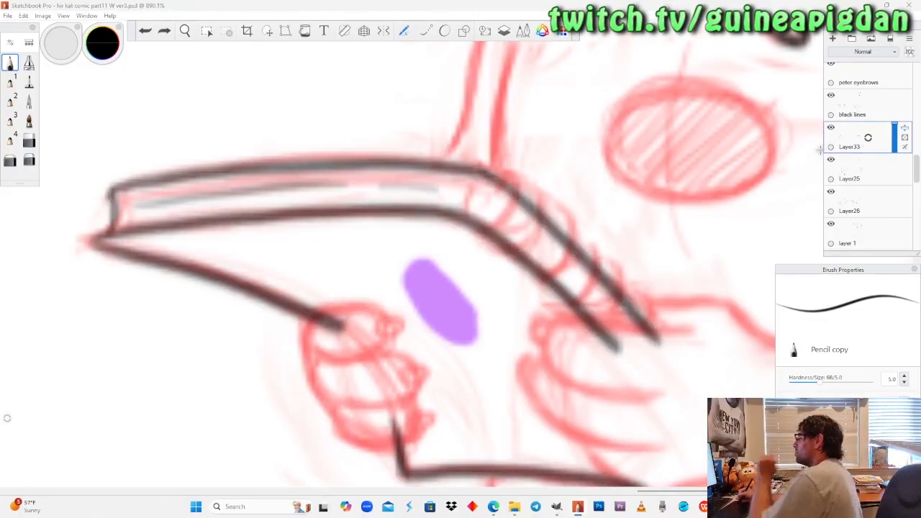
click(854, 116)
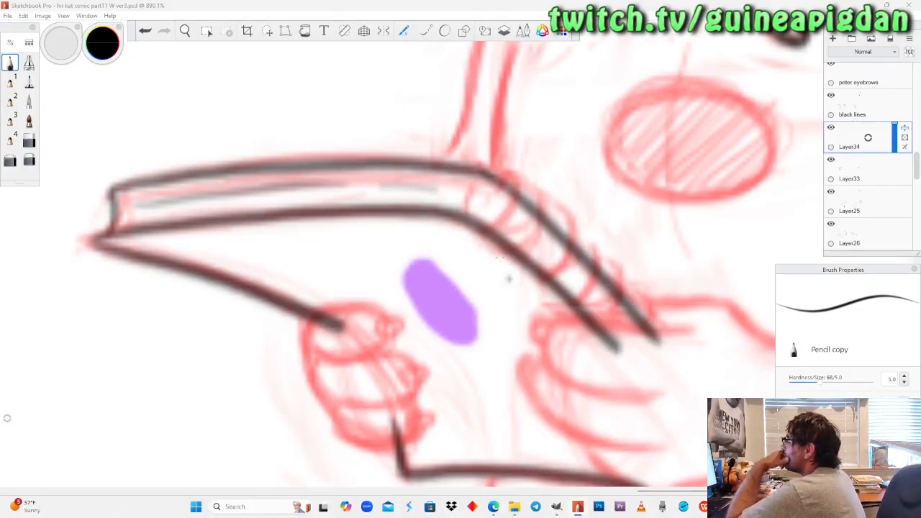
click(185, 31)
drag(445, 239, 388, 219)
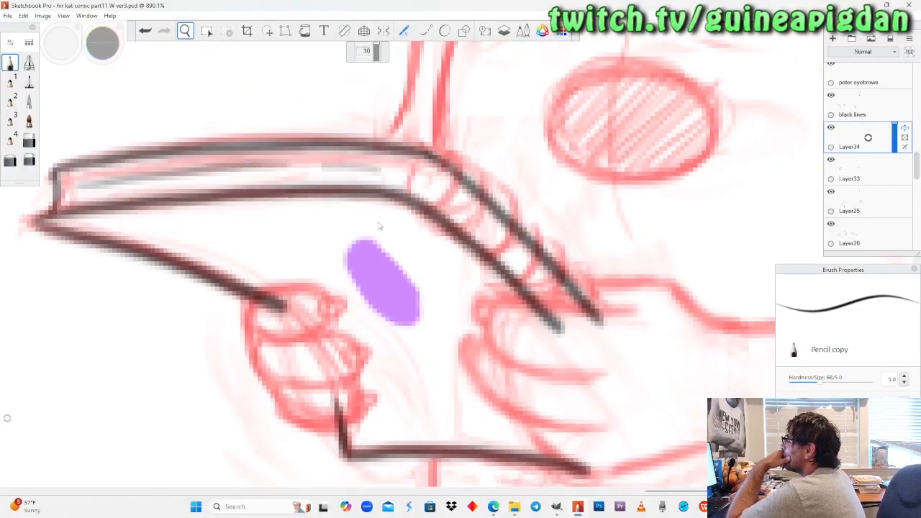
click(10, 63)
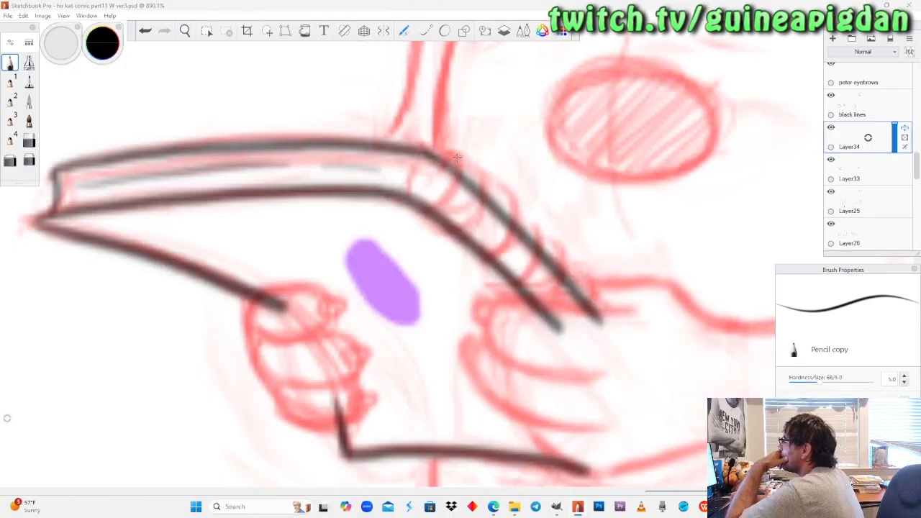
Fade the notebook lines by lowering the opacity of Layer33, and make Layer25 the active layer.
click(869, 177)
mouse_move(897, 171)
mouse_down()
mouse_move(900, 156)
mouse_move(896, 164)
mouse_up()
click(868, 207)
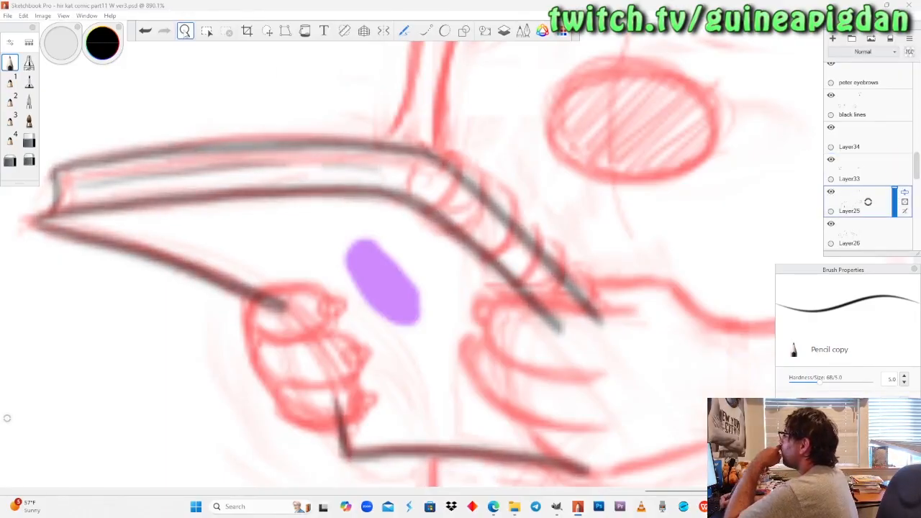
click(186, 32)
drag(281, 250, 281, 323)
drag(487, 329, 489, 241)
drag(441, 285, 417, 317)
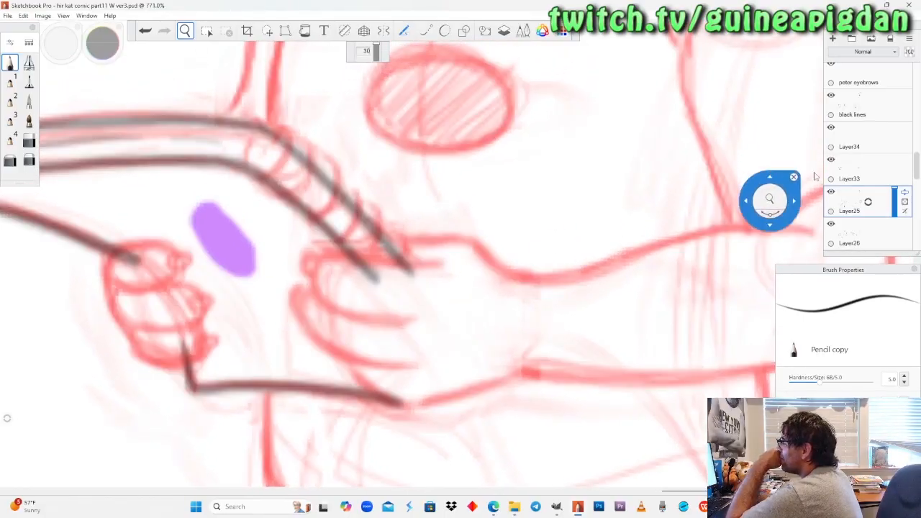
click(842, 169)
drag(895, 173, 894, 178)
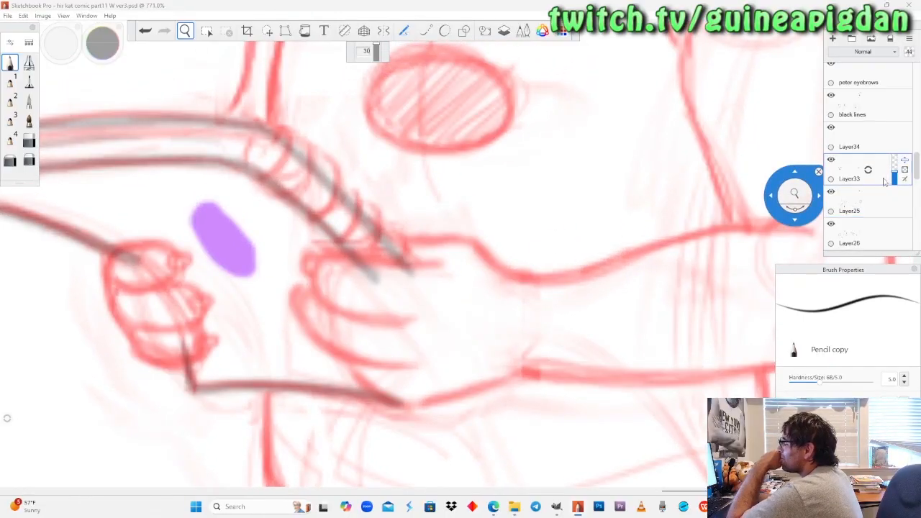
click(852, 201)
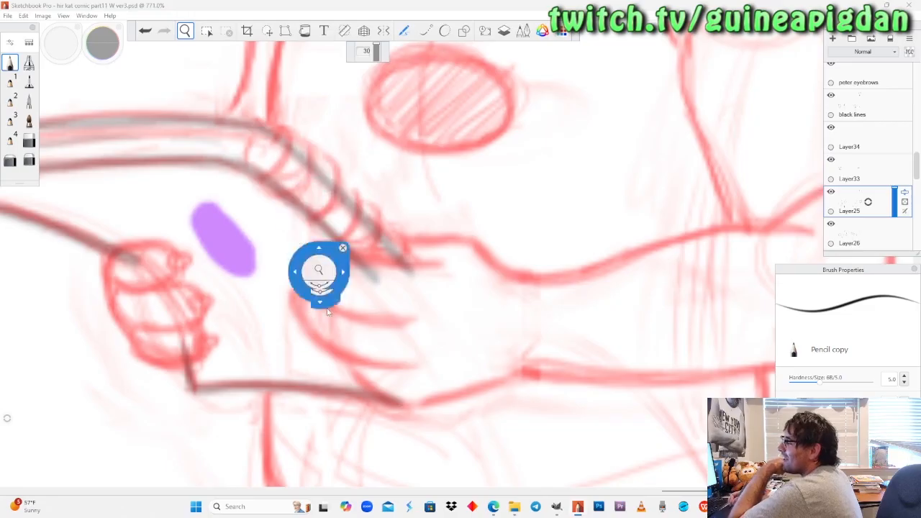
Ink the right hand's uppermost finger as a rounded loop over the notebook edge, undoing the unsatisfactory strokes.
drag(313, 297, 353, 255)
drag(400, 273, 419, 232)
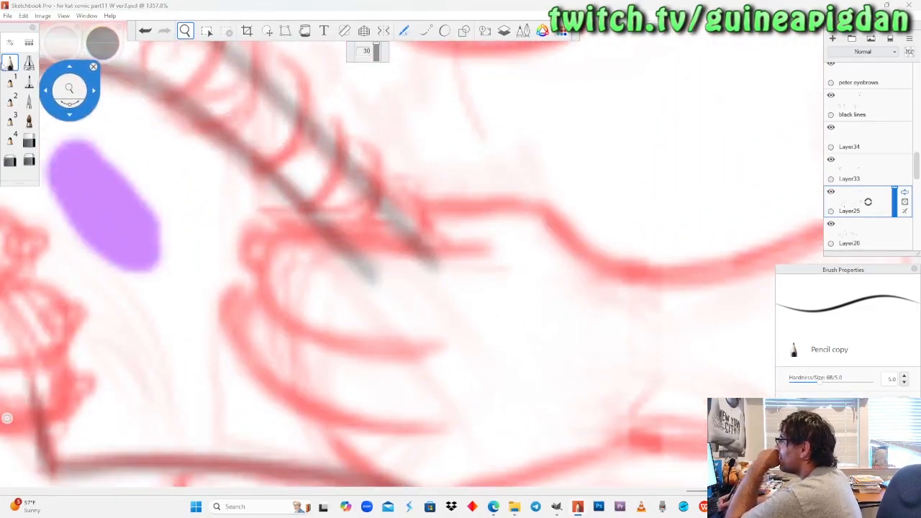
drag(437, 186, 451, 190)
mouse_move(477, 246)
mouse_down()
mouse_move(420, 252)
mouse_move(297, 232)
mouse_move(274, 239)
mouse_move(261, 273)
mouse_move(273, 309)
mouse_move(321, 331)
mouse_move(397, 336)
mouse_move(379, 353)
mouse_move(295, 322)
mouse_move(273, 298)
mouse_move(269, 256)
mouse_move(286, 230)
mouse_move(318, 221)
mouse_move(350, 237)
mouse_move(478, 248)
mouse_move(413, 246)
mouse_move(311, 219)
mouse_move(283, 221)
mouse_move(259, 257)
mouse_move(267, 305)
mouse_move(436, 349)
mouse_up()
key(ctrl+z)
key(ctrl+z)
key(ctrl+z)
mouse_move(257, 294)
mouse_down()
mouse_move(241, 333)
mouse_move(275, 391)
mouse_move(477, 405)
mouse_up()
key(ctrl+z)
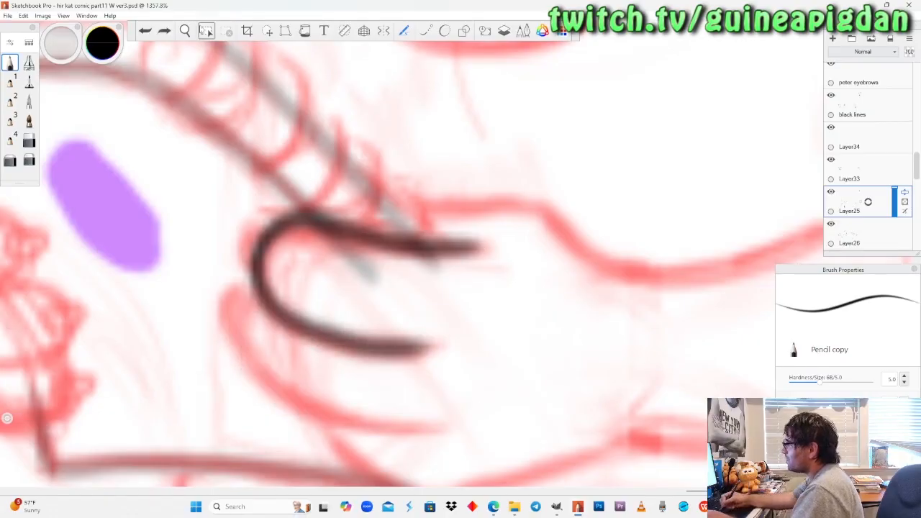
Ink the right hand's second finger and the small fingertips showing behind the two fingers, redoing the second tip.
key(space)
drag(362, 387, 362, 329)
mouse_move(432, 353)
mouse_down()
mouse_move(368, 341)
mouse_move(360, 281)
mouse_move(369, 232)
mouse_move(345, 306)
mouse_up()
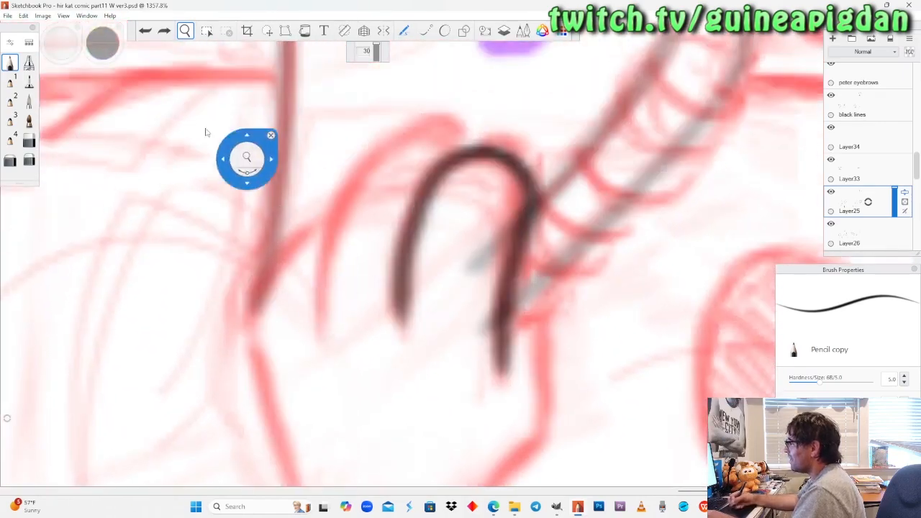
mouse_move(318, 324)
mouse_down()
mouse_move(338, 220)
mouse_move(357, 180)
mouse_move(416, 138)
mouse_up()
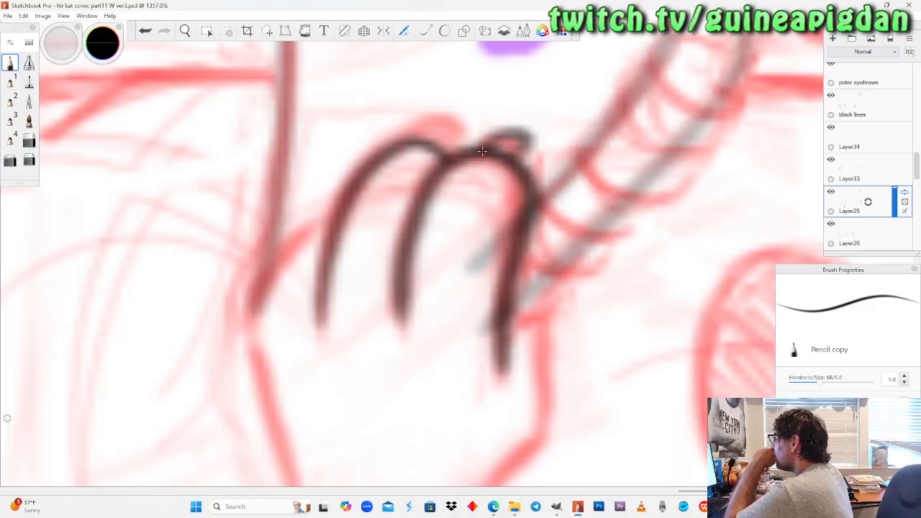
drag(407, 139, 457, 128)
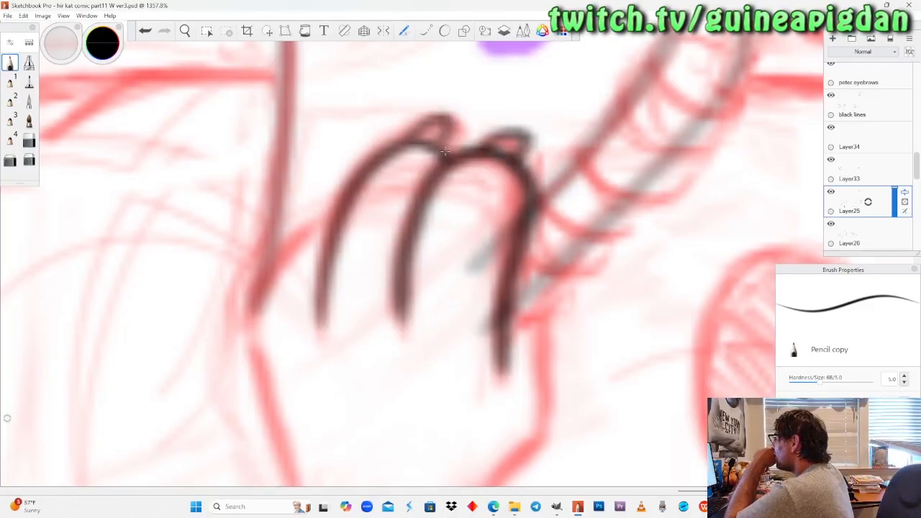
key(ctrl+z)
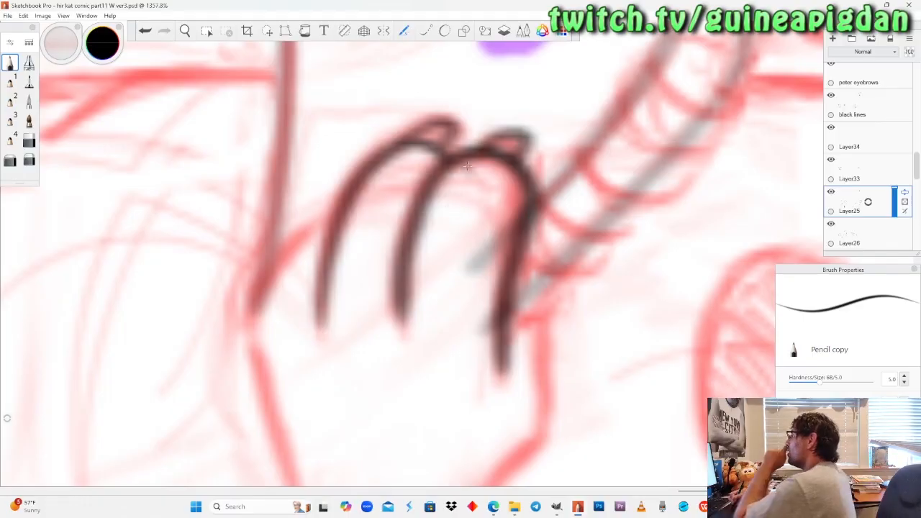
Try to ink the right hand's outer edge from the wrist up to the lowest finger.
click(185, 31)
drag(217, 185, 177, 266)
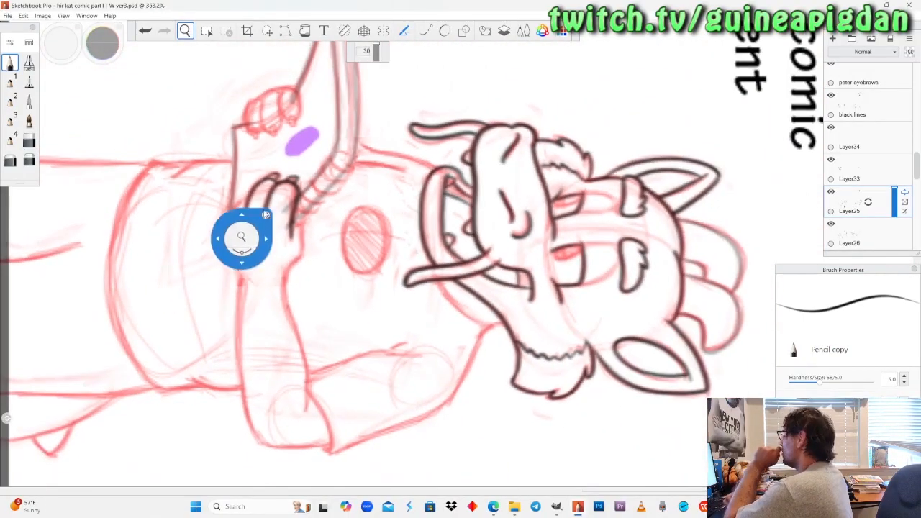
drag(342, 325, 344, 300)
drag(243, 274, 287, 302)
drag(290, 230, 313, 176)
drag(301, 276, 306, 242)
drag(312, 301, 302, 255)
mouse_move(289, 252)
mouse_down()
mouse_move(290, 317)
mouse_move(291, 238)
mouse_up()
drag(348, 301, 325, 337)
drag(306, 268, 307, 267)
drag(321, 320, 323, 335)
drag(316, 264, 304, 252)
drag(303, 253, 312, 261)
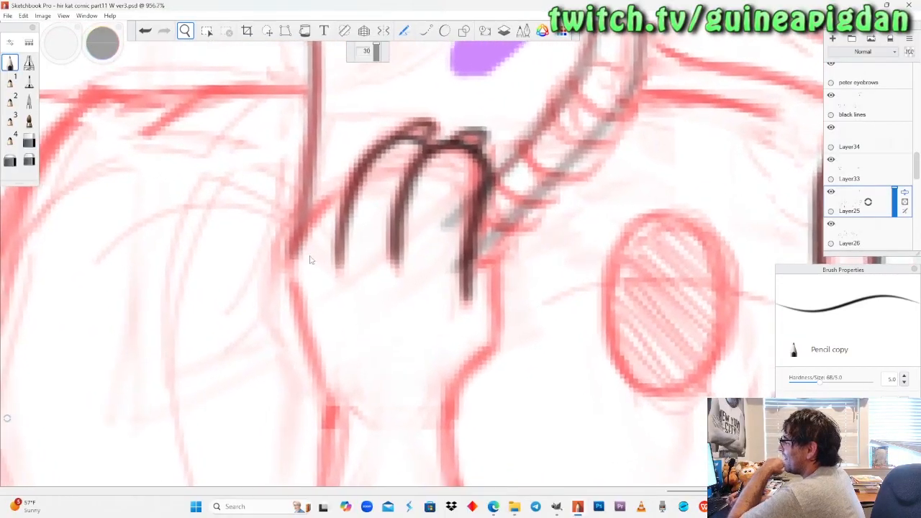
click(13, 63)
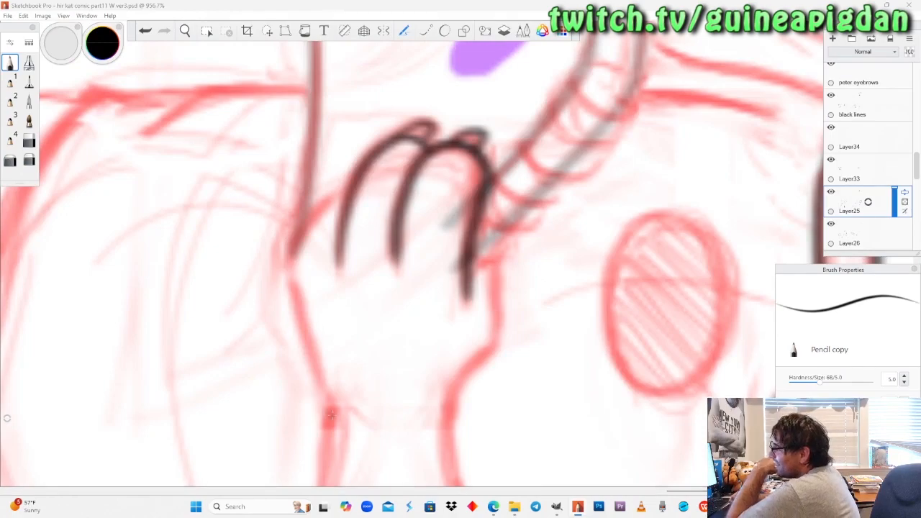
drag(331, 423, 294, 306)
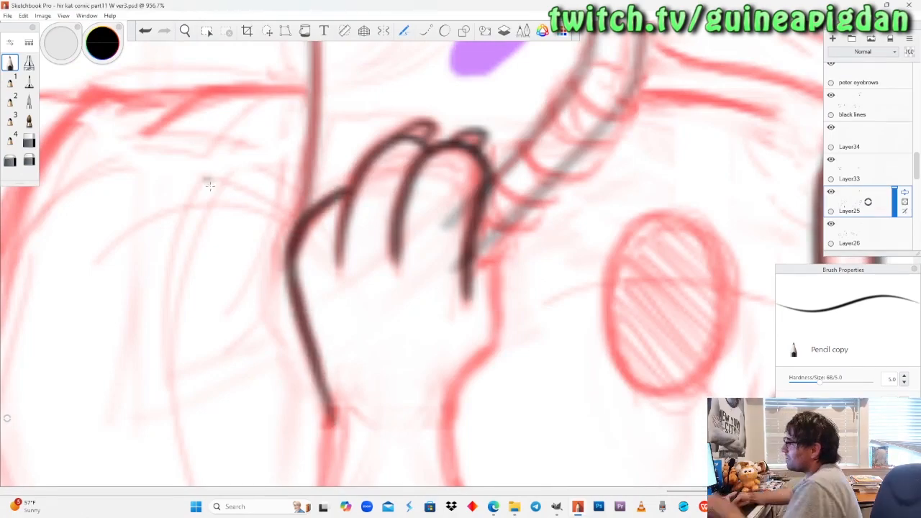
Undo and redraw the right hand's outer edge as a smooth curve from the wrist to the lowest finger.
key(ctrl+z)
mouse_move(315, 378)
mouse_down()
mouse_move(330, 418)
mouse_move(306, 332)
mouse_up()
key(ctrl+z)
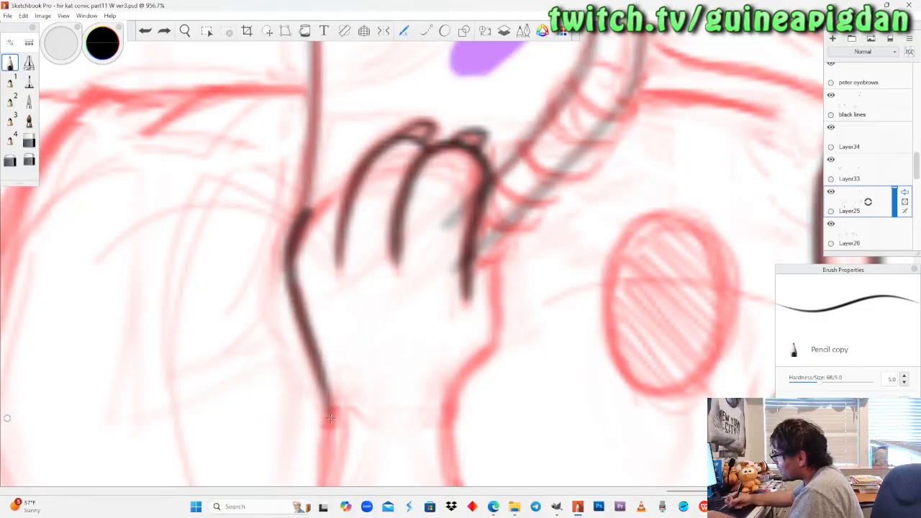
key(ctrl+z)
mouse_move(315, 368)
mouse_down()
mouse_move(294, 304)
mouse_move(300, 231)
mouse_up()
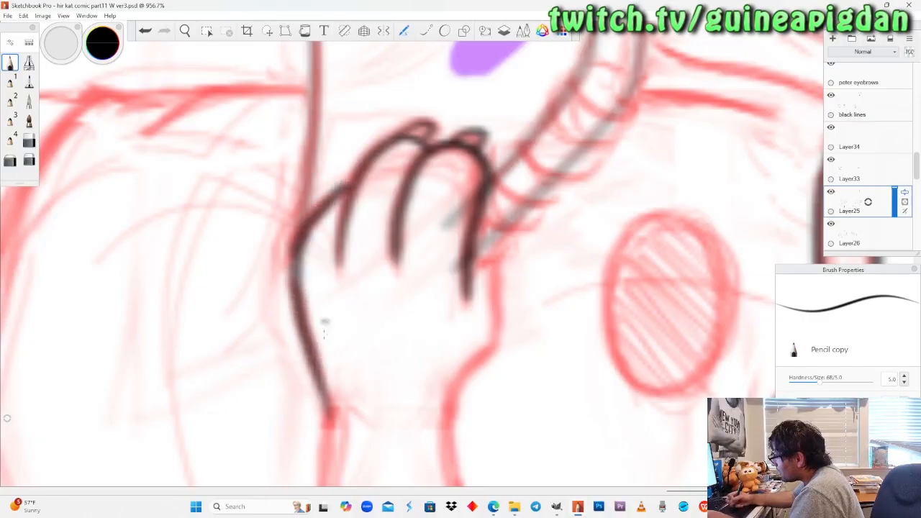
key(ctrl+z)
mouse_move(330, 421)
mouse_down()
mouse_move(291, 277)
mouse_move(295, 241)
mouse_move(320, 208)
mouse_up()
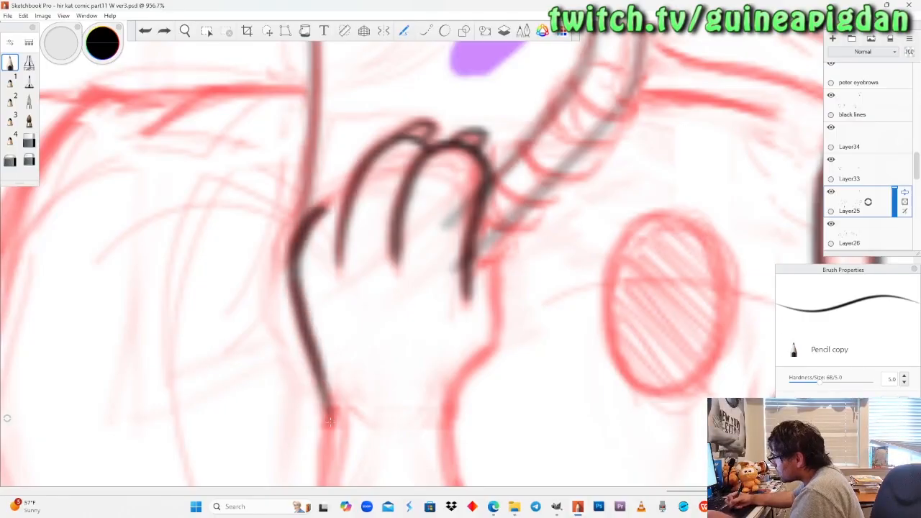
Check the notebook lines by hiding and showing Layer33, and restore that layer to full opacity.
click(185, 30)
drag(212, 128, 203, 174)
drag(235, 248, 240, 253)
drag(424, 377, 405, 274)
click(831, 162)
click(831, 162)
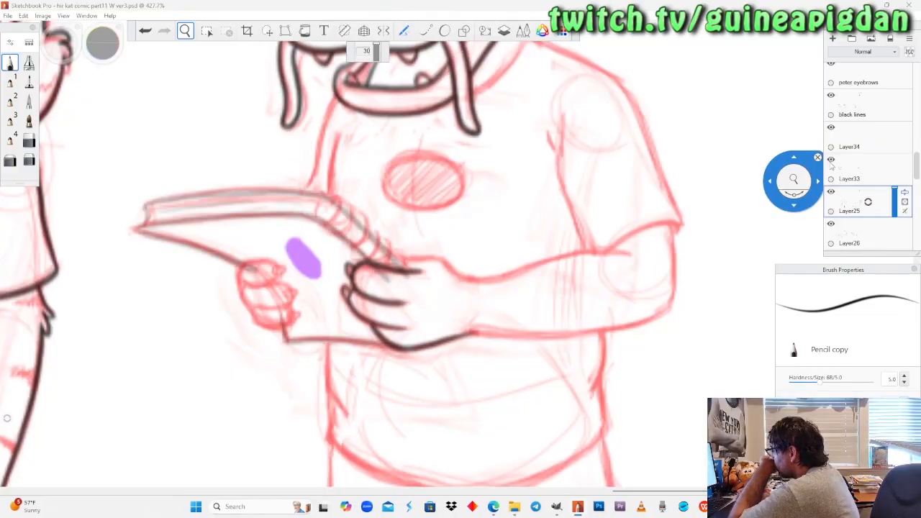
click(893, 169)
drag(898, 177, 901, 127)
Examine where the notebook lines overlap the inked right hand, toggling the visibility of Layer33 and Layer25.
drag(495, 349, 534, 309)
drag(440, 332, 534, 319)
mouse_move(436, 353)
mouse_down()
mouse_move(428, 352)
mouse_move(447, 346)
mouse_up()
click(29, 160)
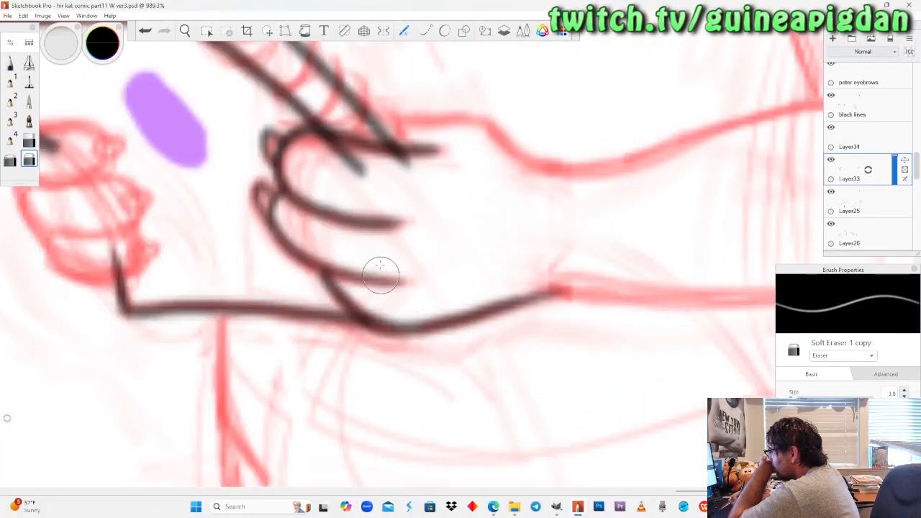
drag(225, 183, 242, 218)
drag(273, 261, 353, 265)
drag(463, 268, 419, 281)
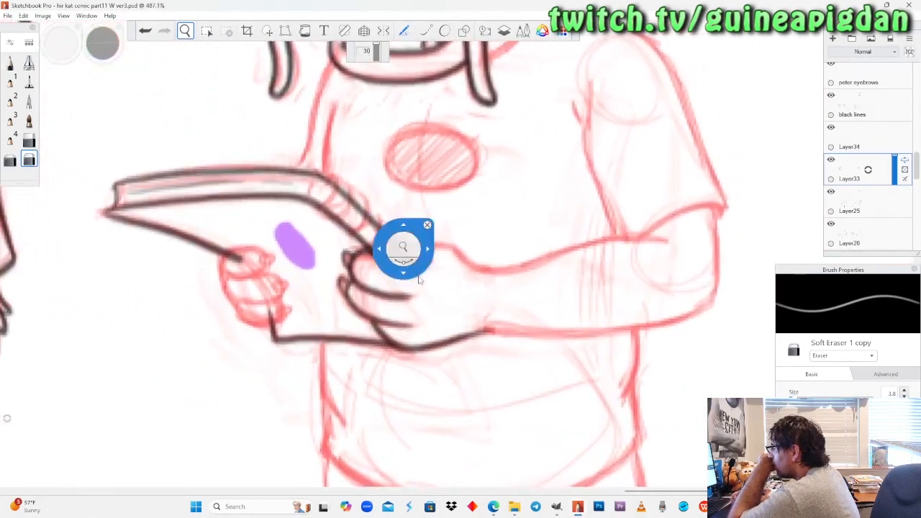
drag(476, 273, 491, 279)
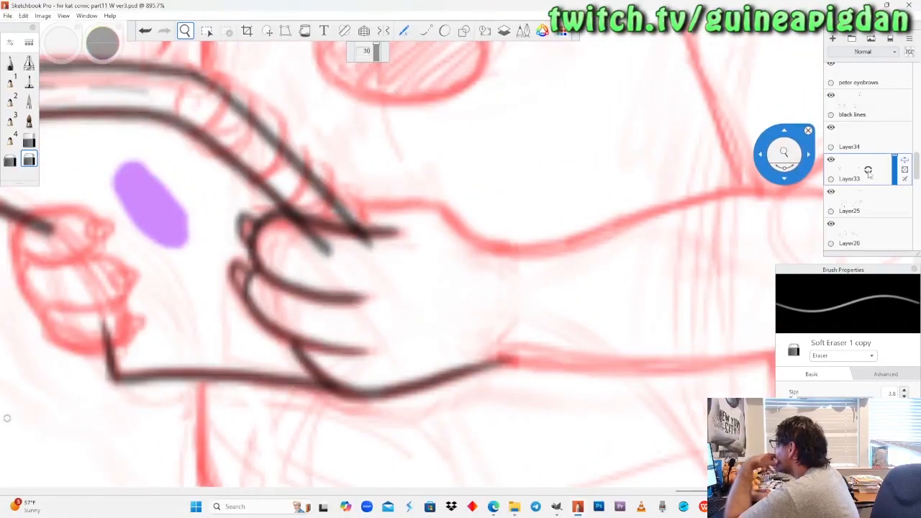
click(831, 161)
click(831, 162)
click(831, 193)
click(831, 192)
Ink the right hand's upper edge from the spiral rings to the wrist on Layer25, and reselect Layer33.
click(853, 201)
drag(491, 242, 498, 243)
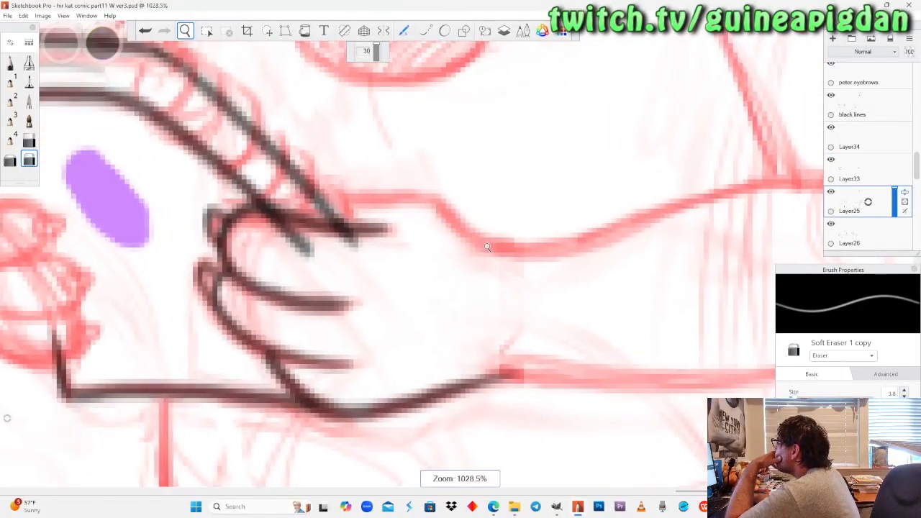
click(10, 63)
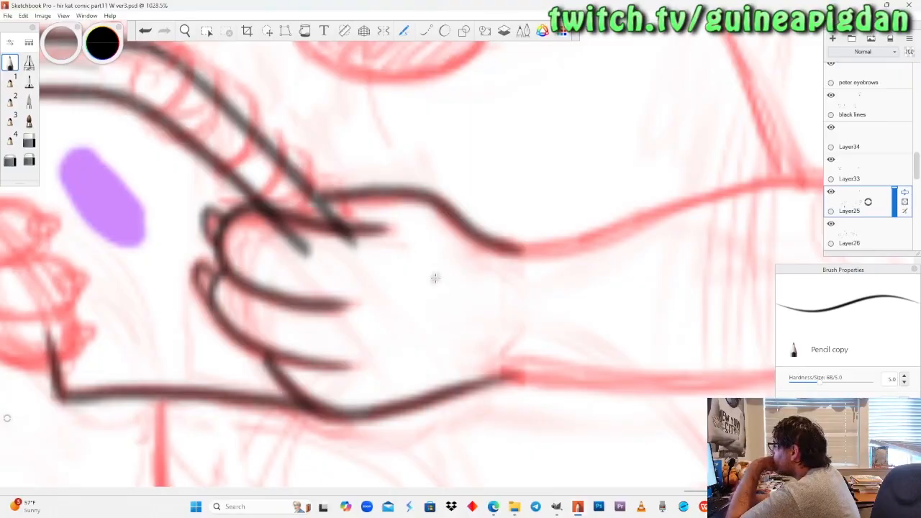
click(865, 164)
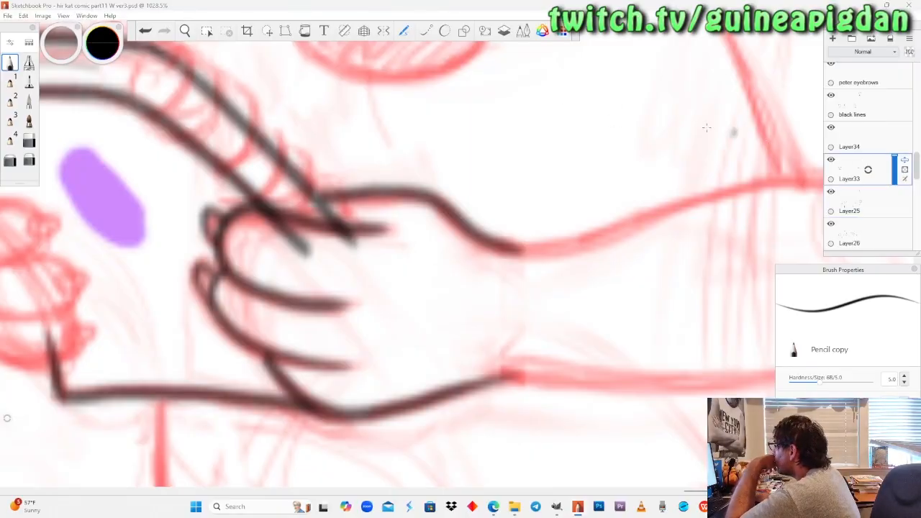
Erase the notebook line ends overlapping the right hand on Layer33 with the Hard Eraser, and check Layer33 and Layer25 by toggling their visibility.
click(831, 159)
click(831, 160)
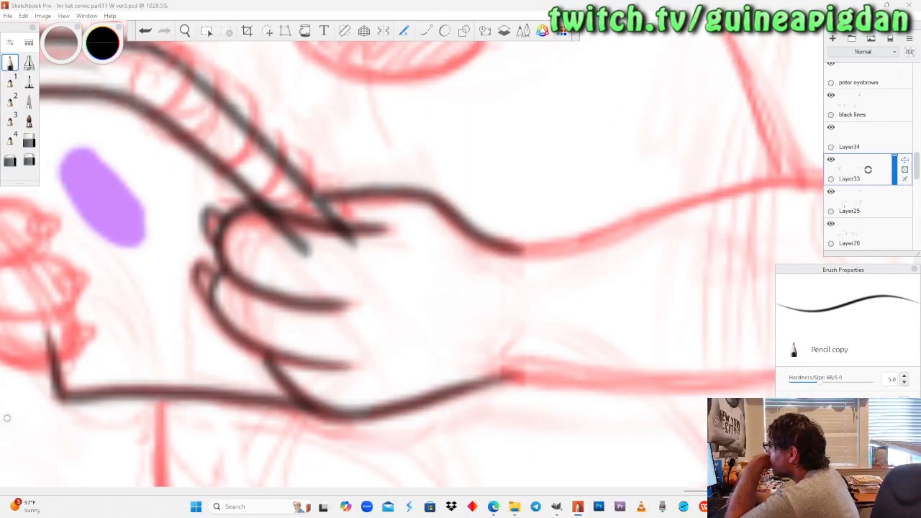
click(29, 143)
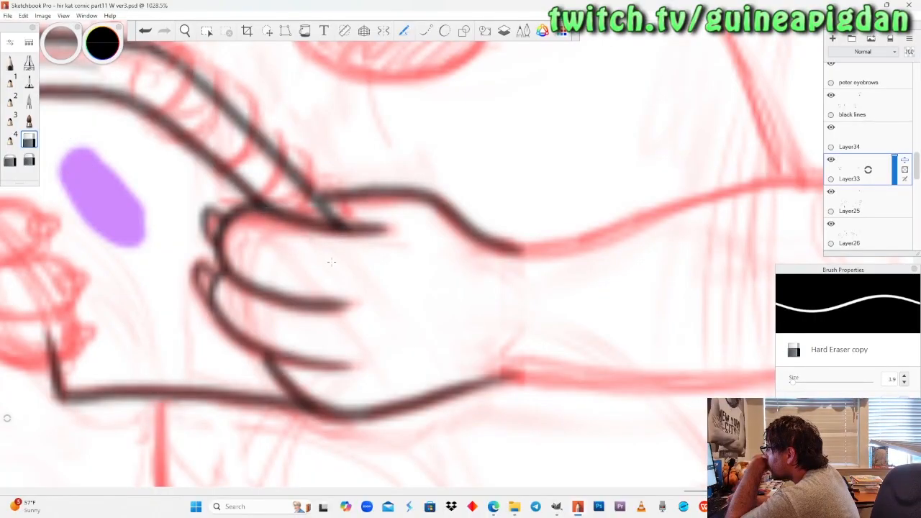
click(830, 161)
click(829, 163)
click(830, 162)
click(831, 162)
click(831, 192)
click(831, 192)
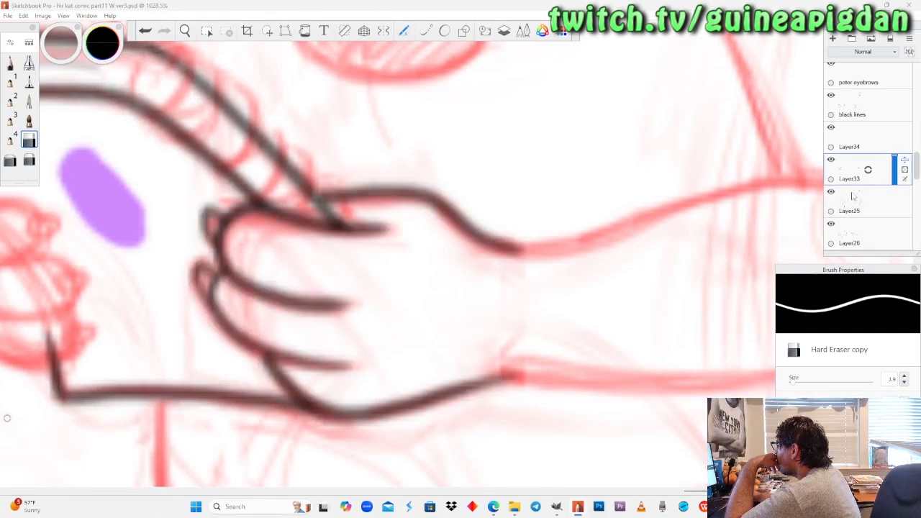
Ink the right forearm's upper edge on Layer25 with the Pencil, from the wrist to just inside the sleeve opening.
click(856, 200)
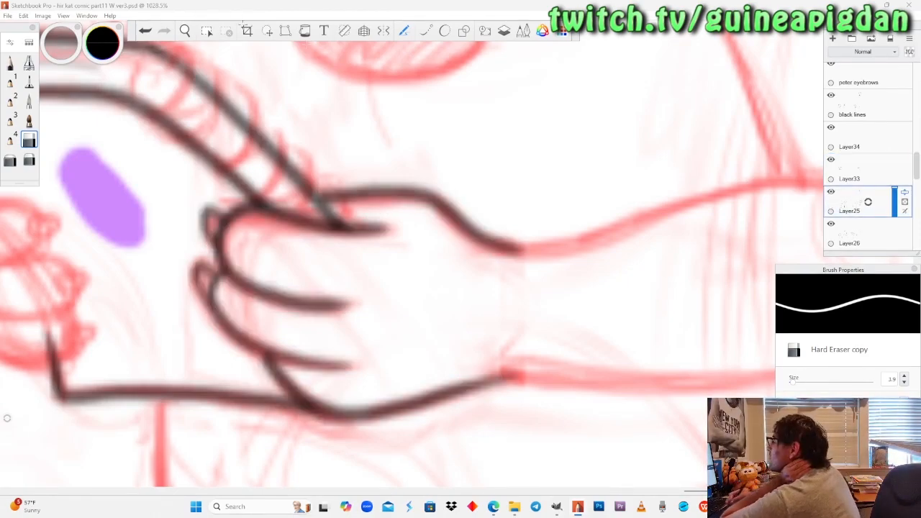
click(185, 31)
drag(576, 226, 331, 219)
drag(372, 240, 367, 192)
click(11, 64)
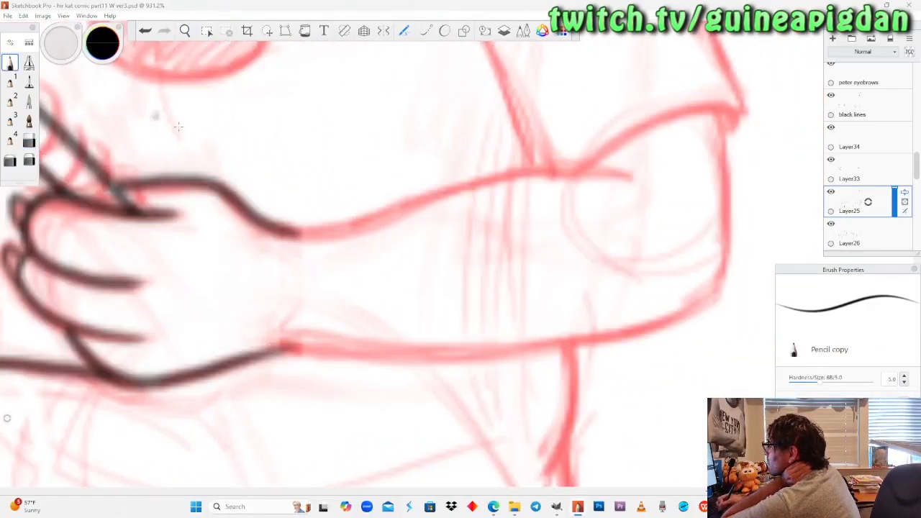
mouse_move(287, 231)
mouse_down()
mouse_move(423, 192)
mouse_move(557, 172)
mouse_move(620, 184)
mouse_up()
mouse_move(726, 506)
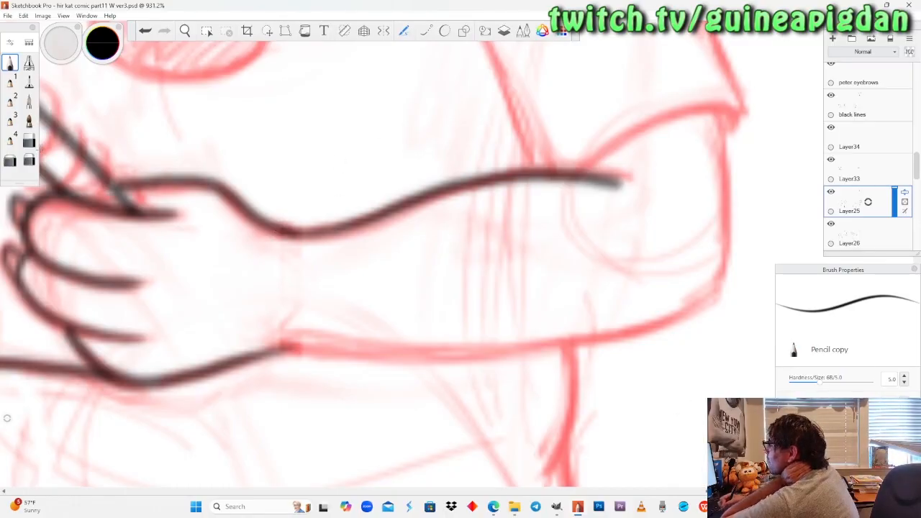
key(e)
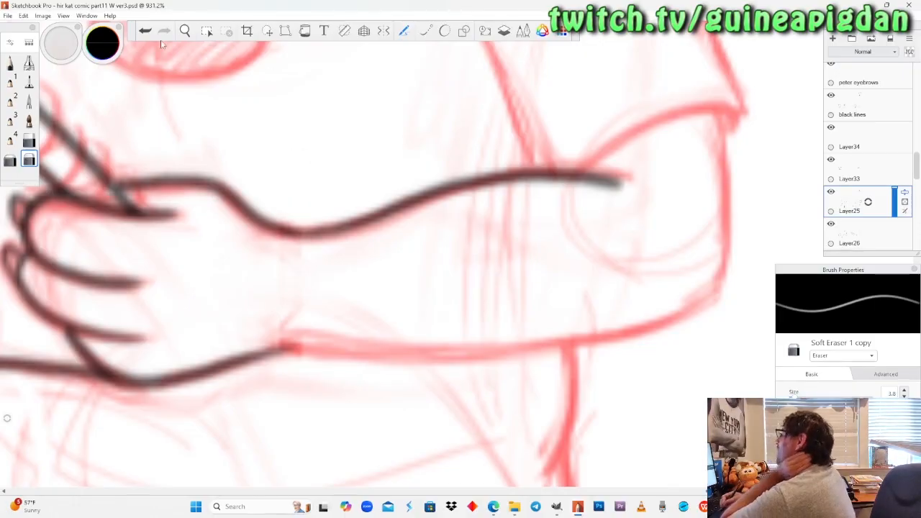
Ink the line from the armpit down to the forearm between shirt and sleeve, with a short fold at the armpit.
click(187, 34)
mouse_move(508, 236)
mouse_down()
mouse_move(413, 260)
mouse_move(501, 264)
mouse_move(484, 218)
mouse_move(485, 240)
mouse_move(436, 246)
mouse_up()
click(10, 62)
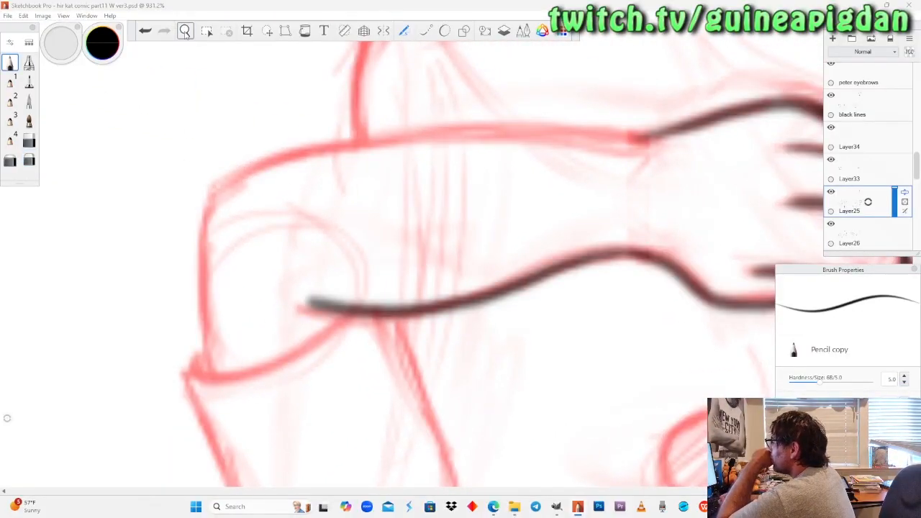
click(187, 36)
drag(254, 236, 283, 292)
drag(293, 350, 441, 325)
drag(442, 233, 467, 200)
drag(436, 284, 399, 249)
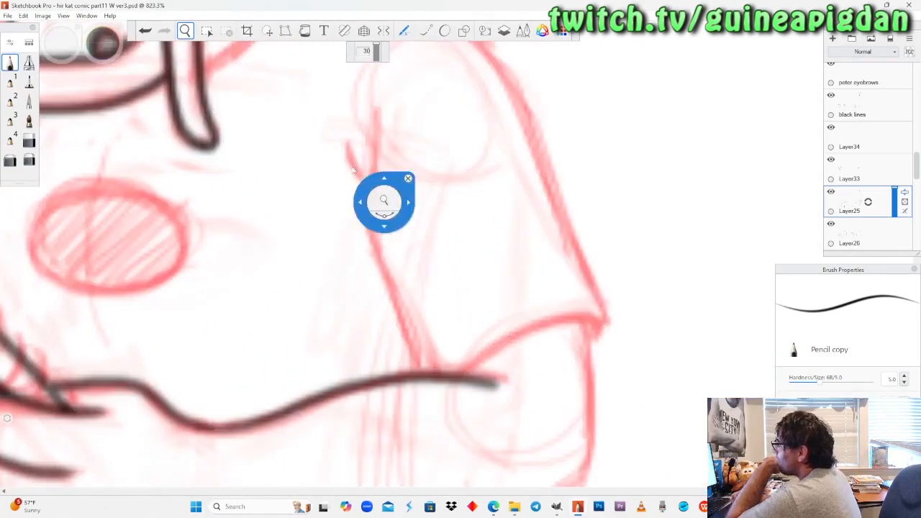
click(11, 63)
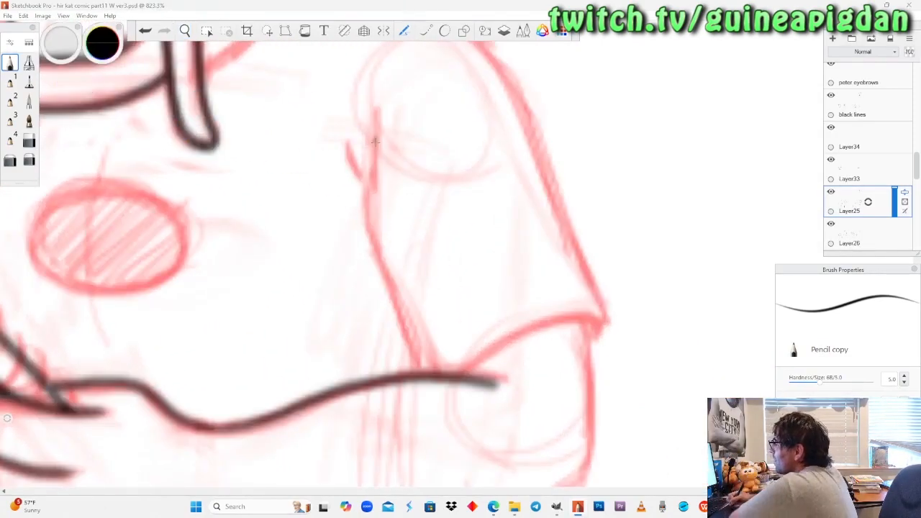
drag(375, 136, 371, 205)
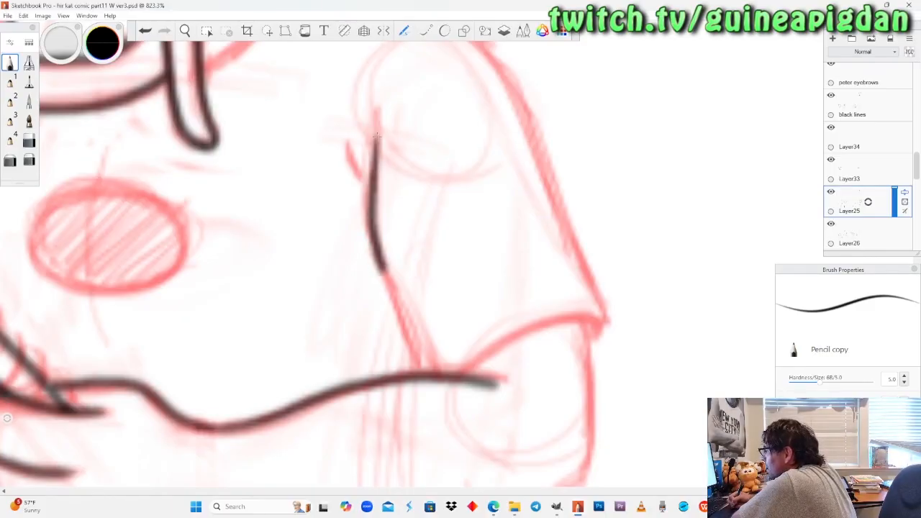
drag(407, 338, 424, 376)
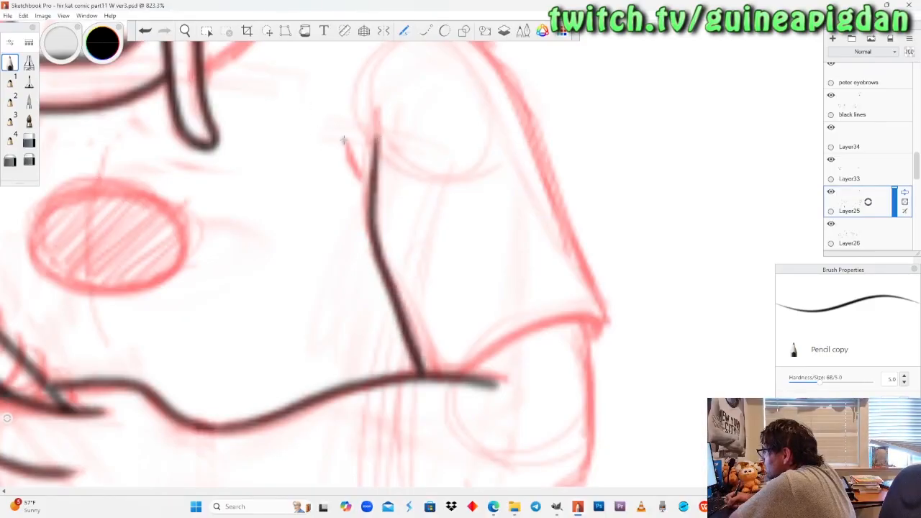
Ink the far sleeve's outer edge and the adjacent shirt line from the chin down to the notebook on Layer25.
click(185, 30)
drag(211, 196, 214, 197)
drag(223, 205, 359, 212)
click(832, 194)
click(832, 195)
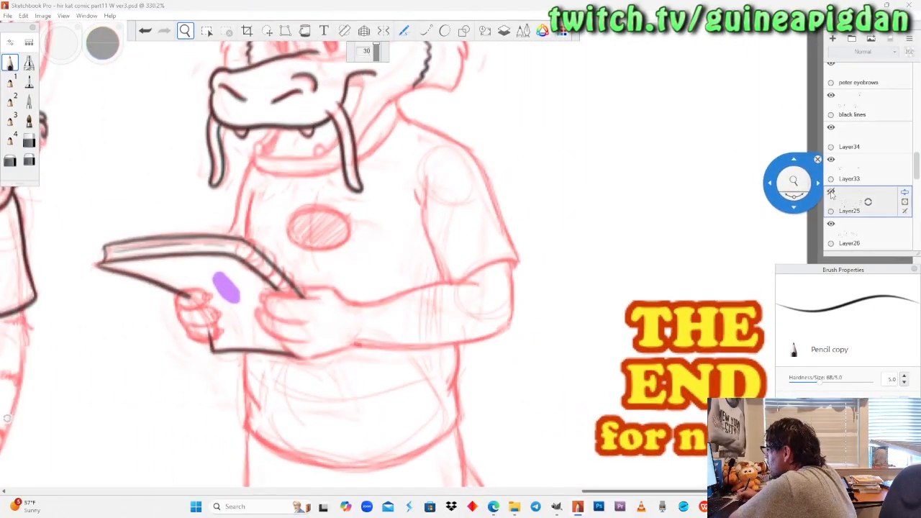
drag(264, 201, 297, 122)
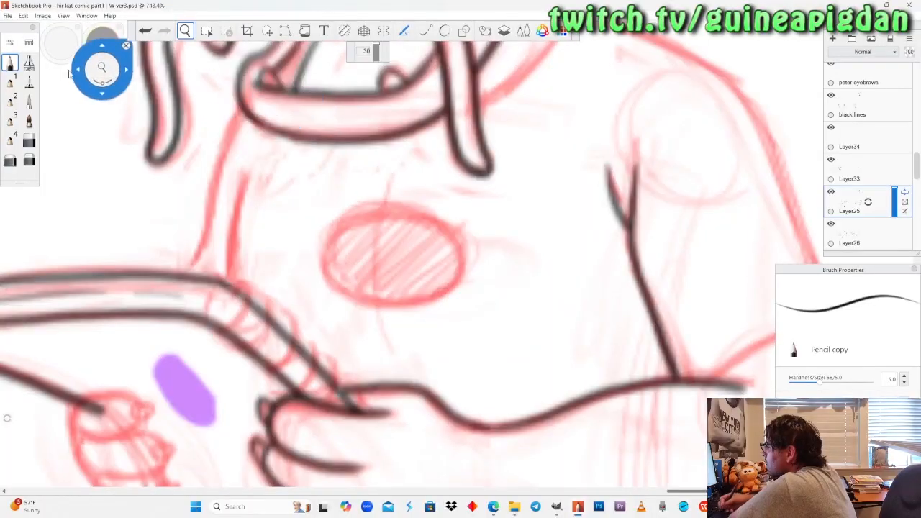
click(11, 62)
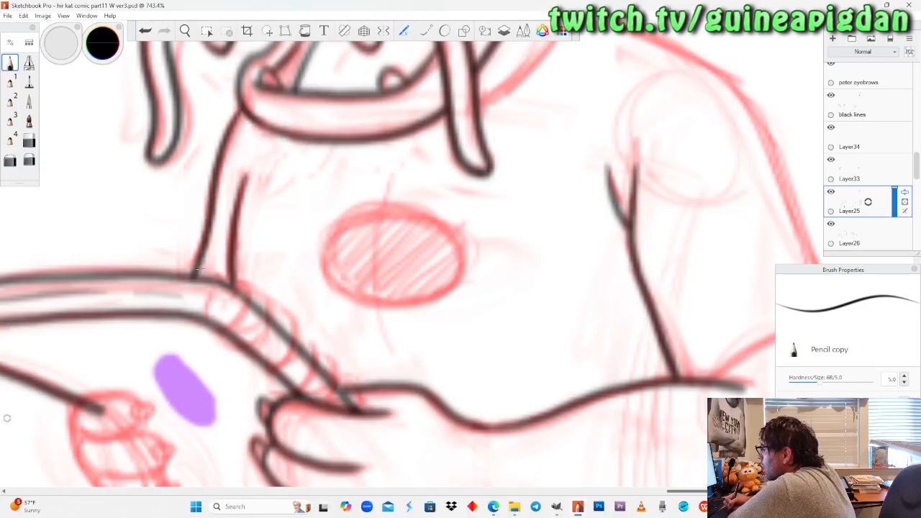
Check the new shirt and arm lines by hiding and showing Layer25, and inspect the sketched elbow.
click(185, 30)
drag(456, 250, 243, 284)
drag(265, 389, 280, 373)
drag(254, 296, 302, 198)
click(831, 192)
click(831, 192)
drag(532, 246, 427, 297)
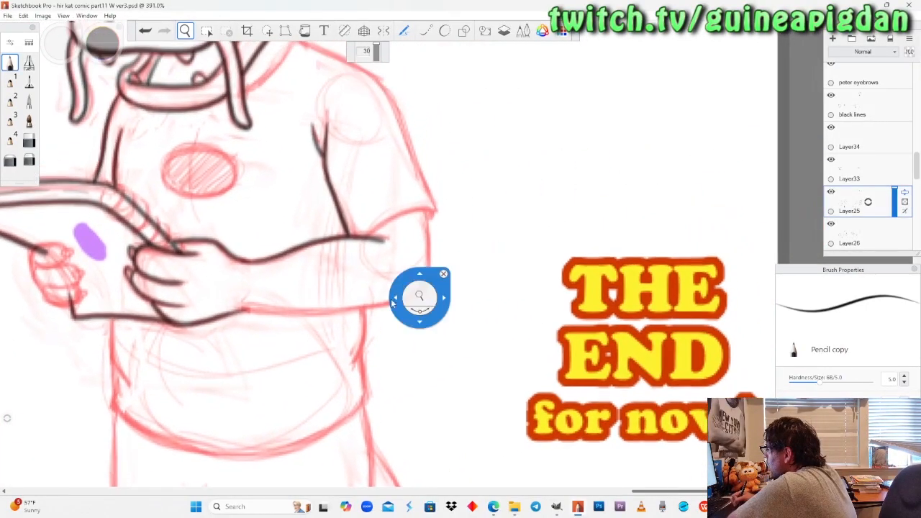
drag(374, 251, 377, 253)
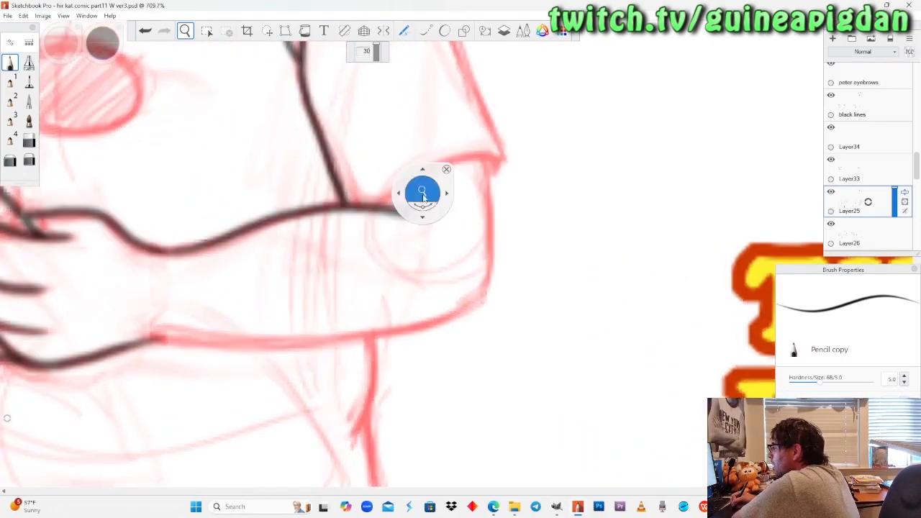
Lower the opacity of the red sketch layer below color1, and reselect Layer25 for inking.
scroll(887, 162, down, 5)
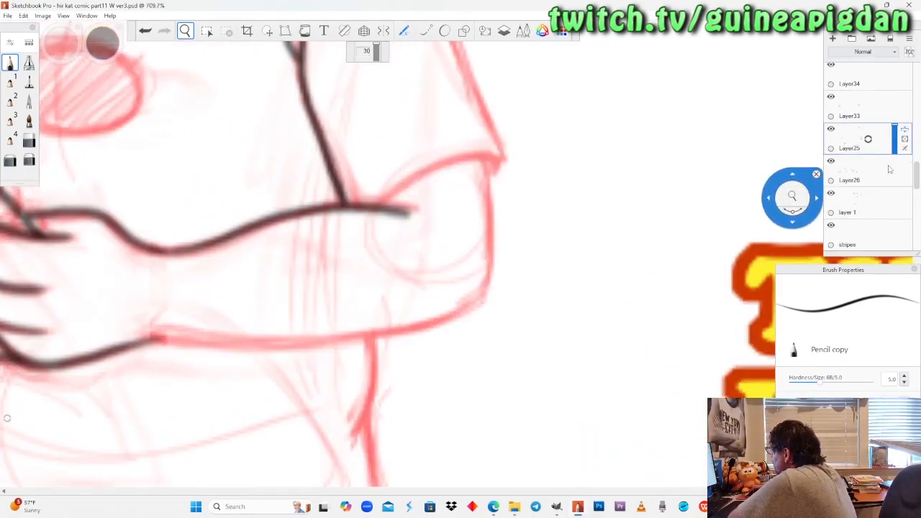
click(868, 168)
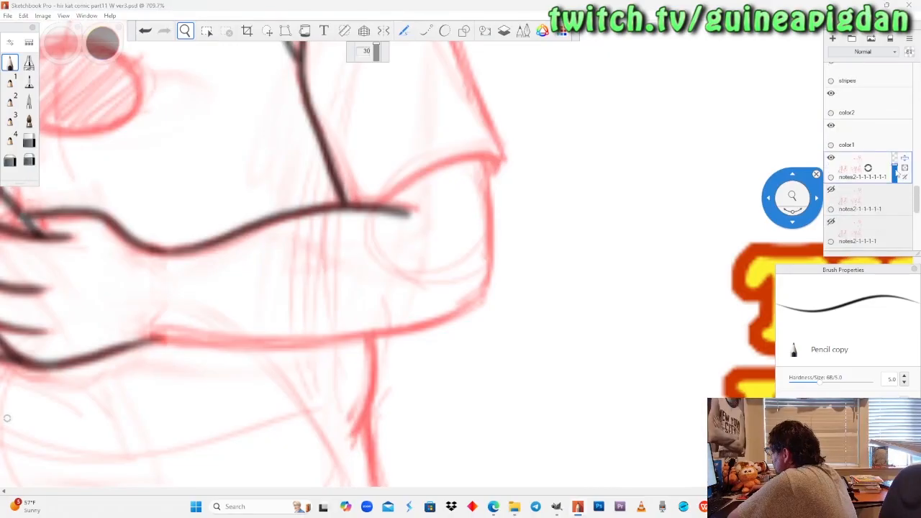
drag(895, 168, 895, 170)
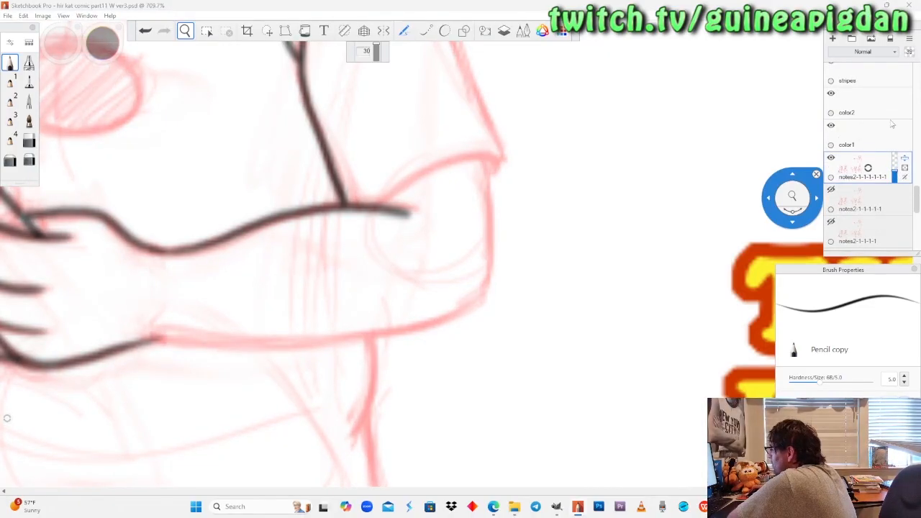
scroll(880, 127, up, 5)
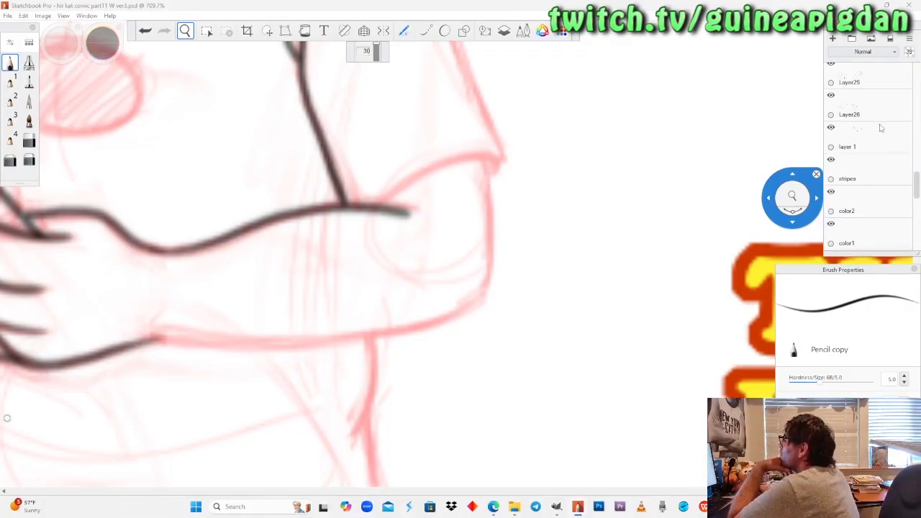
scroll(858, 112, up, 1)
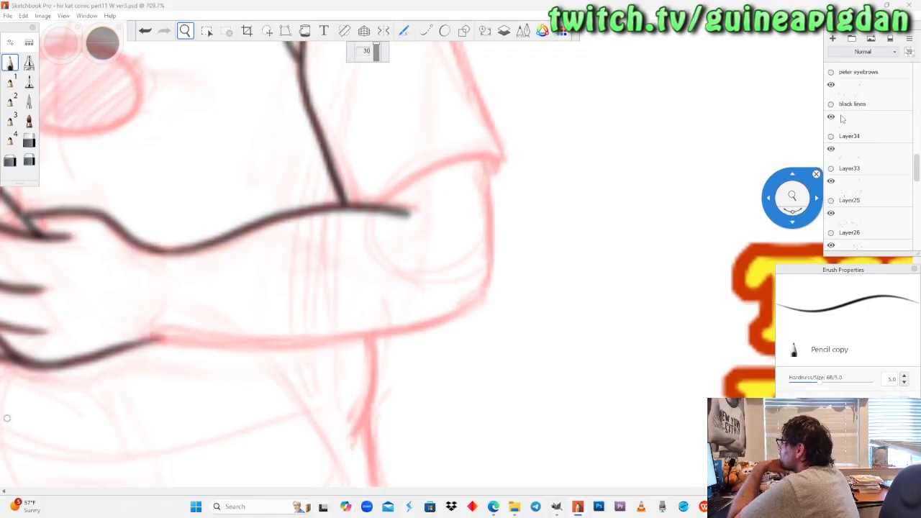
click(831, 85)
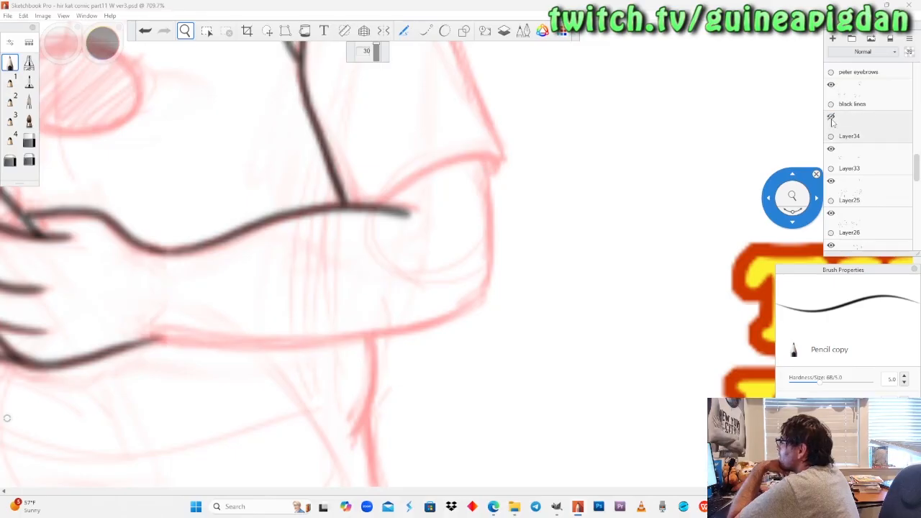
click(832, 150)
click(832, 149)
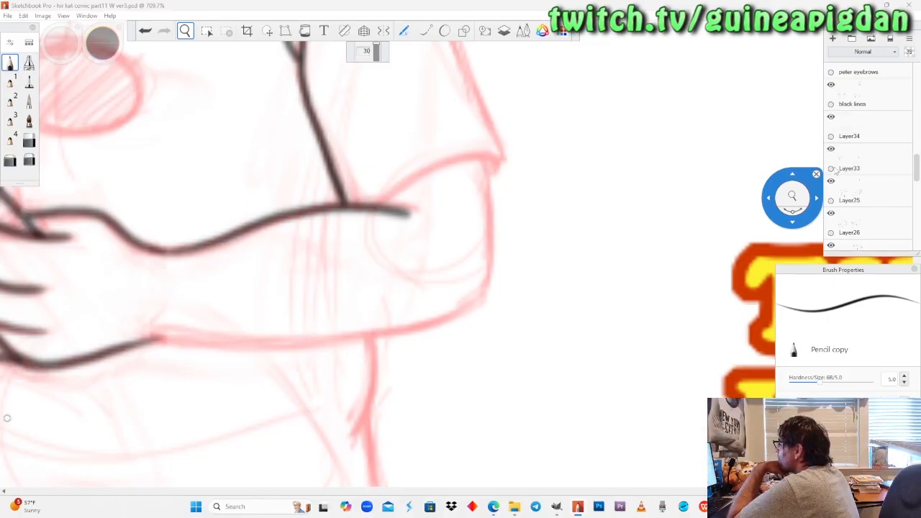
click(834, 183)
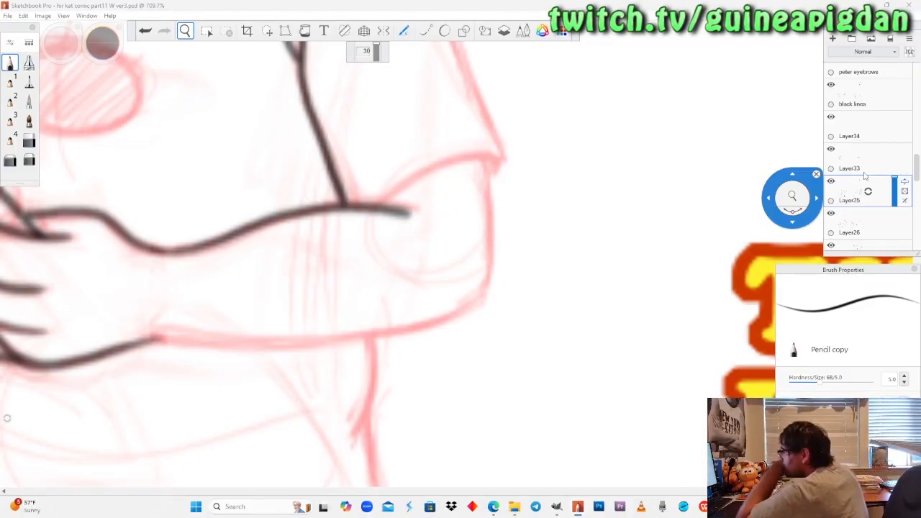
Examine the dragon's sketched sleeve, shoulder and collar next to the inked jaw and armpit lines.
scroll(177, 222, up, 4)
drag(229, 290, 227, 288)
drag(570, 115, 474, 254)
scroll(404, 267, down, 6)
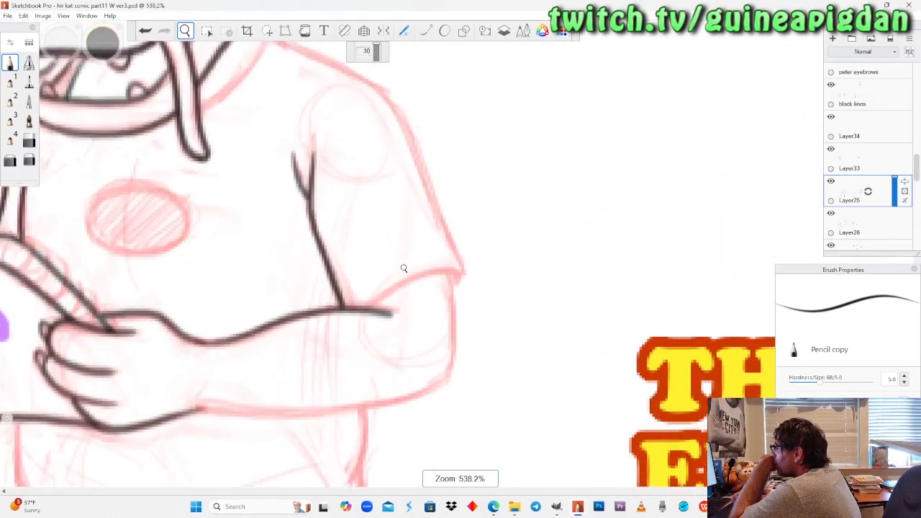
scroll(404, 268, up, 6)
scroll(419, 278, down, 8)
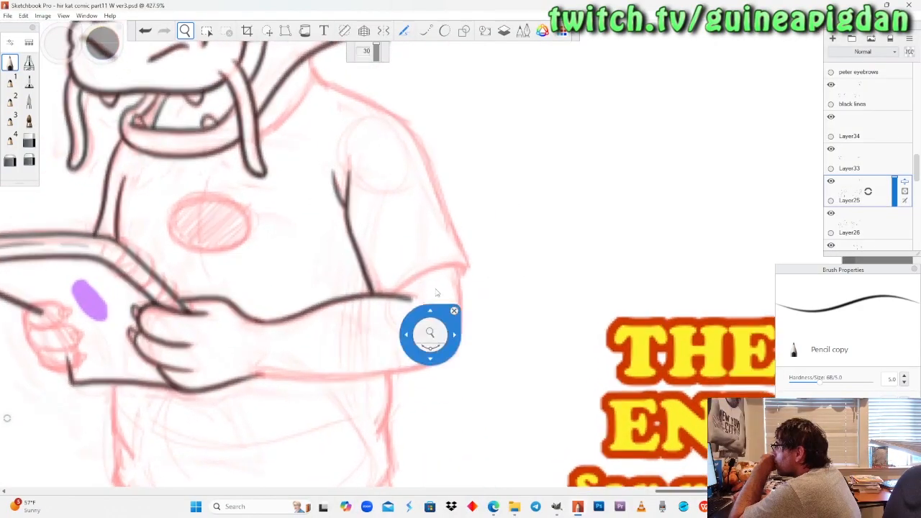
scroll(411, 273, up, 3)
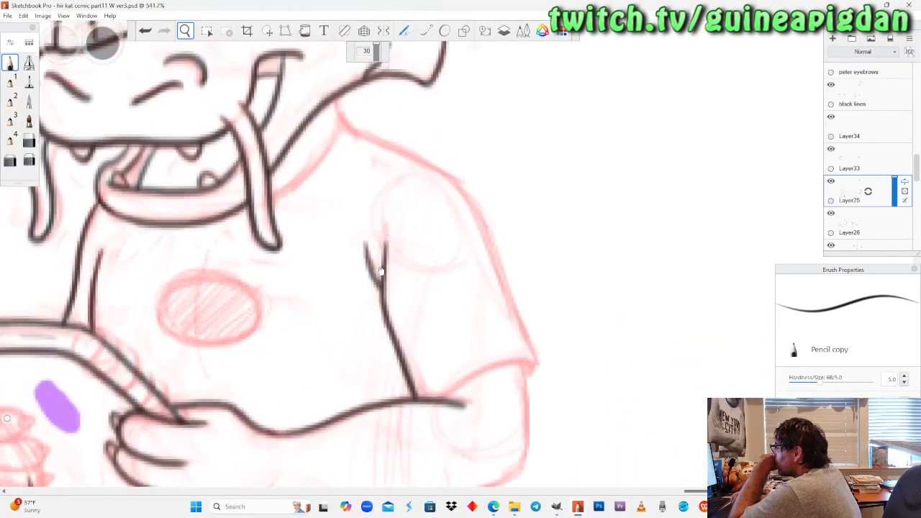
scroll(388, 262, down, 4)
scroll(411, 238, up, 8)
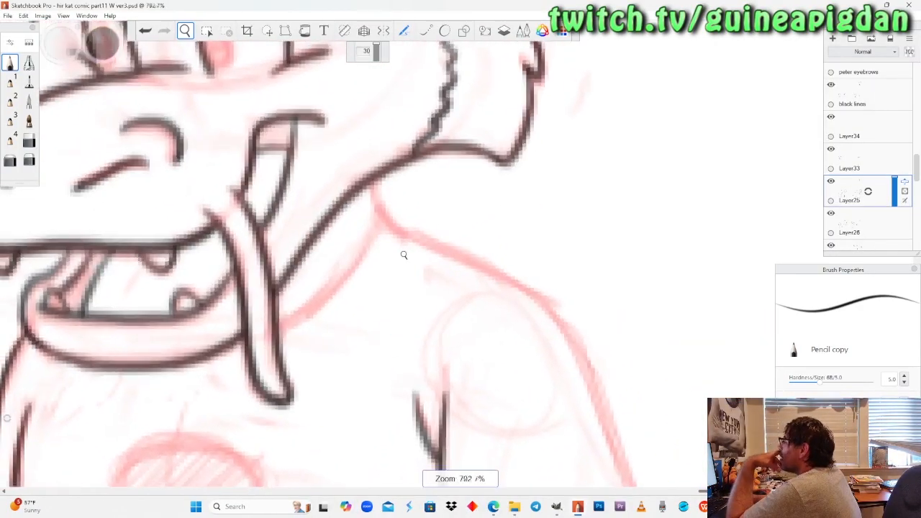
scroll(404, 254, down, 5)
scroll(403, 257, up, 5)
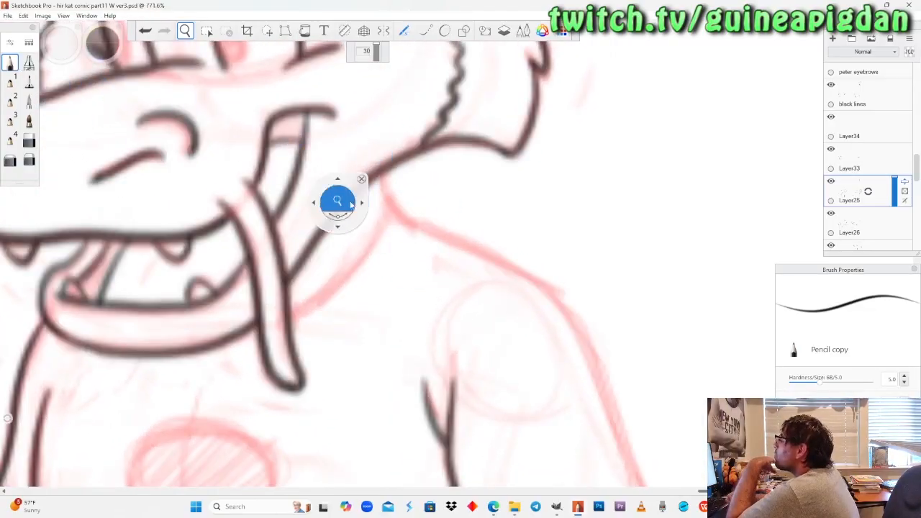
scroll(351, 204, up, 1)
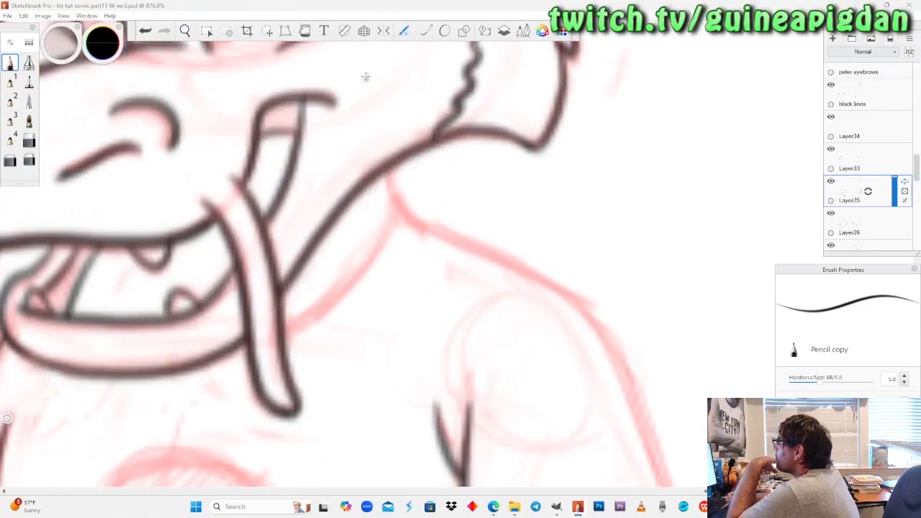
Check which of the dragon's inked lines belong to Layer25 by repeatedly hiding and showing it, close up and across the upper body.
click(832, 183)
click(831, 184)
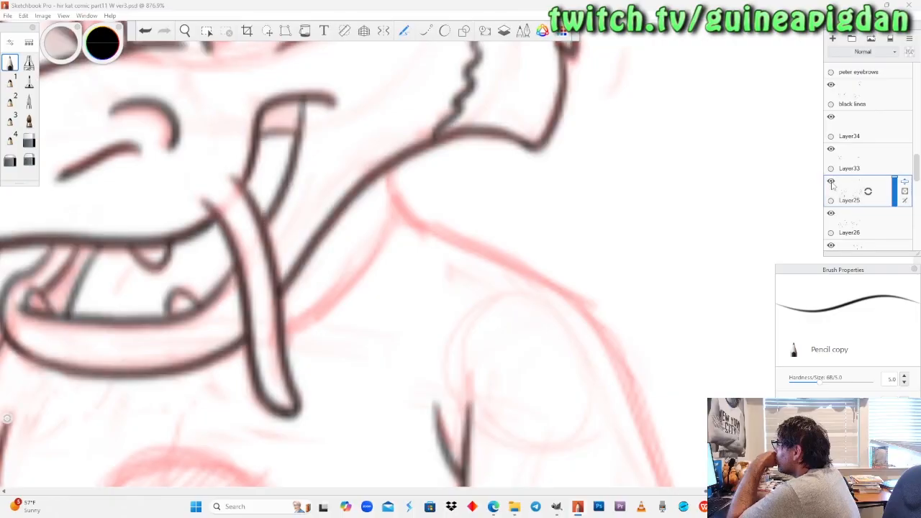
click(186, 32)
drag(218, 213, 224, 279)
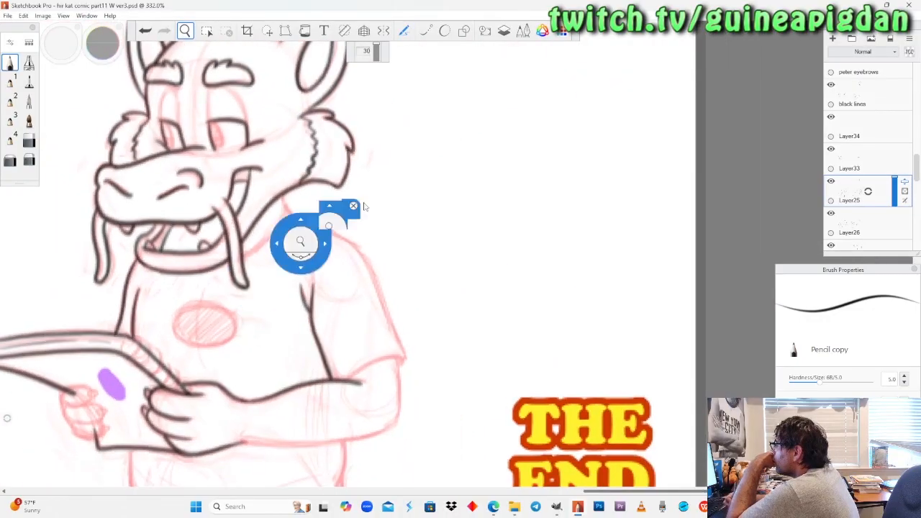
click(831, 182)
click(832, 183)
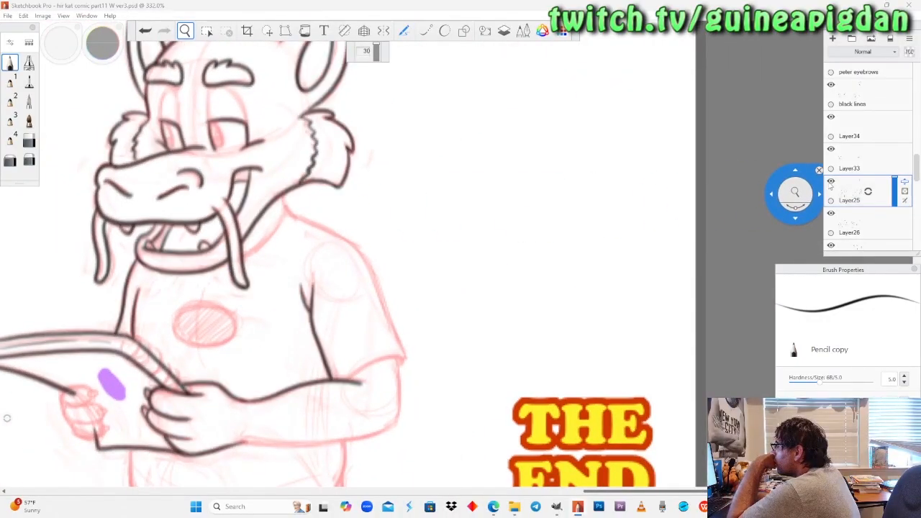
click(831, 182)
click(831, 182)
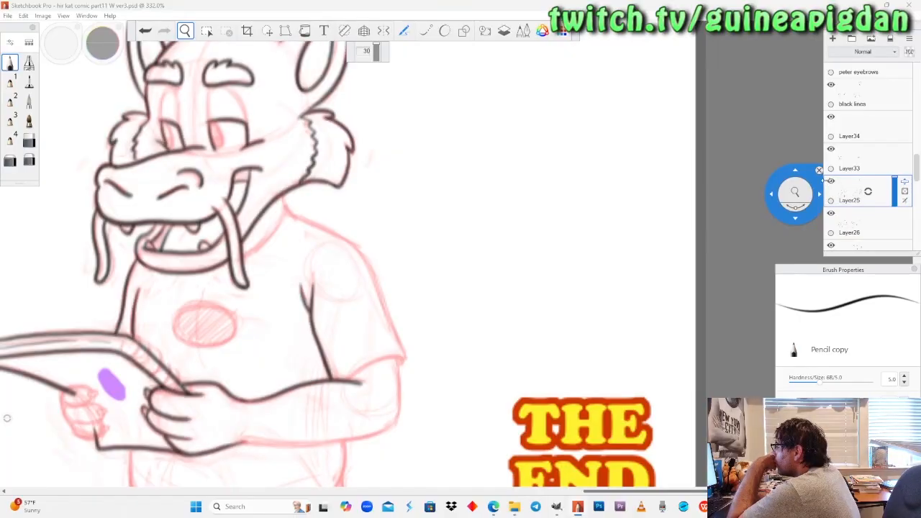
Check which lines belong to Layer26 by hiding and showing it, and make it the active layer.
click(831, 216)
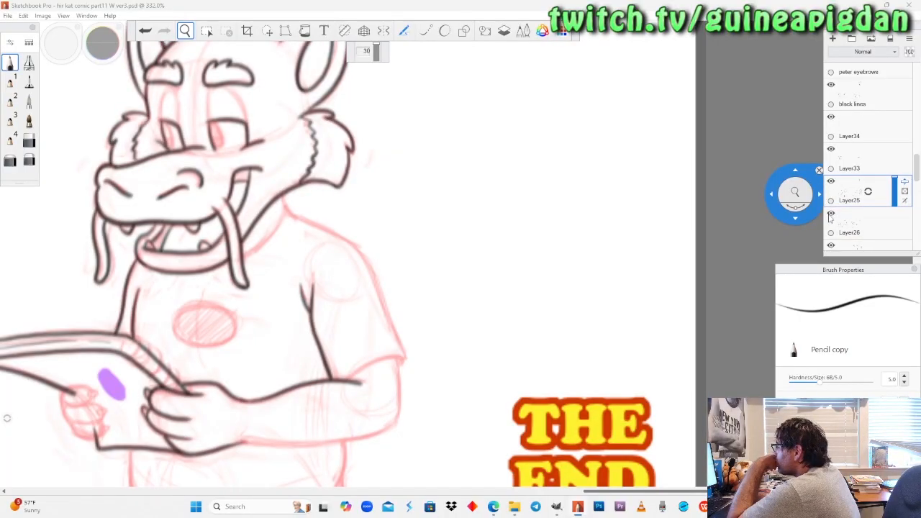
click(831, 216)
click(832, 216)
click(865, 216)
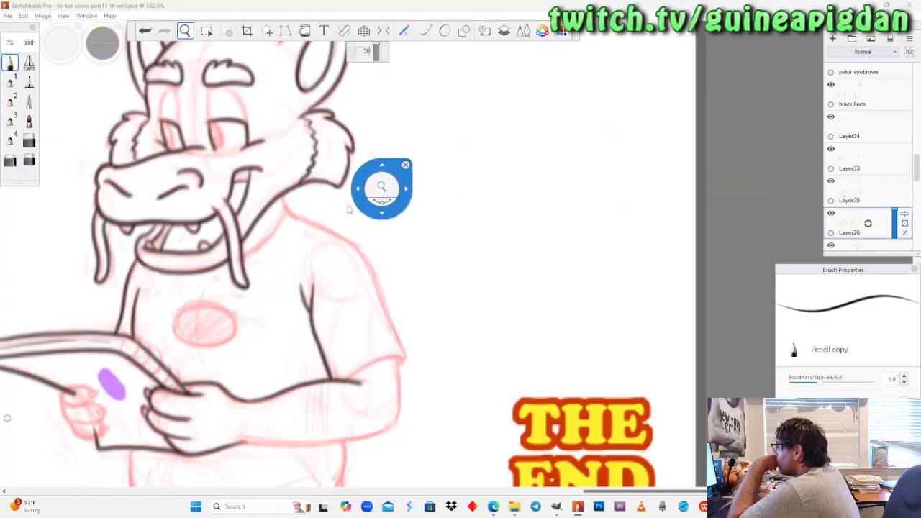
Ink the dragon's short neck line from the back of the jaw down to the shirt's shoulder with the pencil.
scroll(363, 196, up, 3)
drag(361, 168, 473, 146)
drag(378, 216, 382, 269)
scroll(358, 228, down, 2)
scroll(358, 229, up, 5)
scroll(382, 227, down, 1)
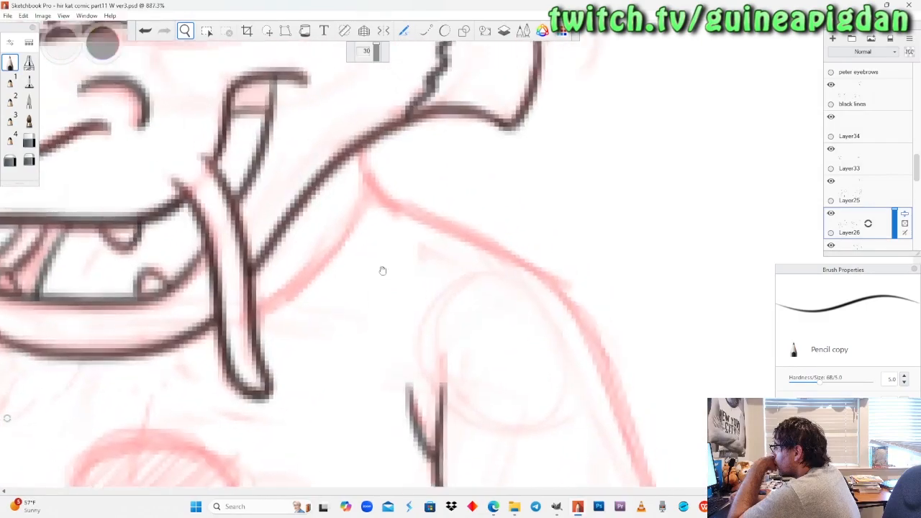
drag(383, 227, 381, 189)
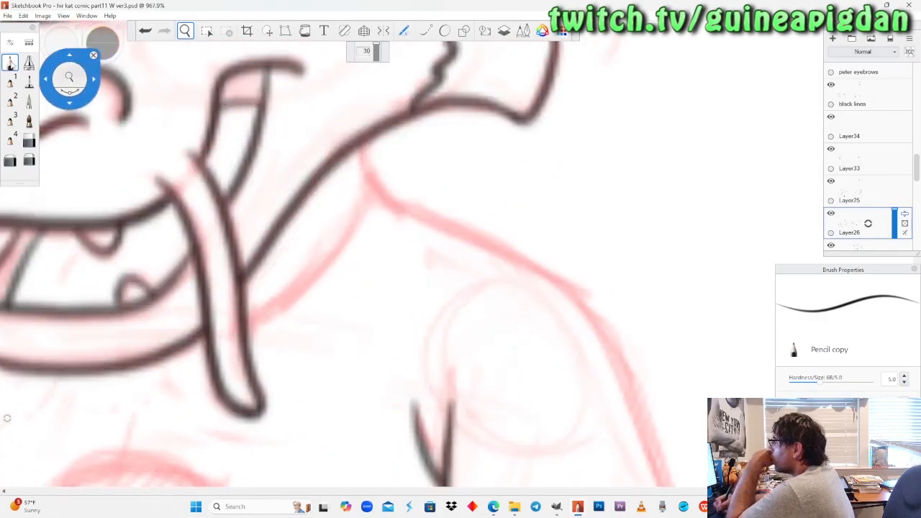
click(11, 63)
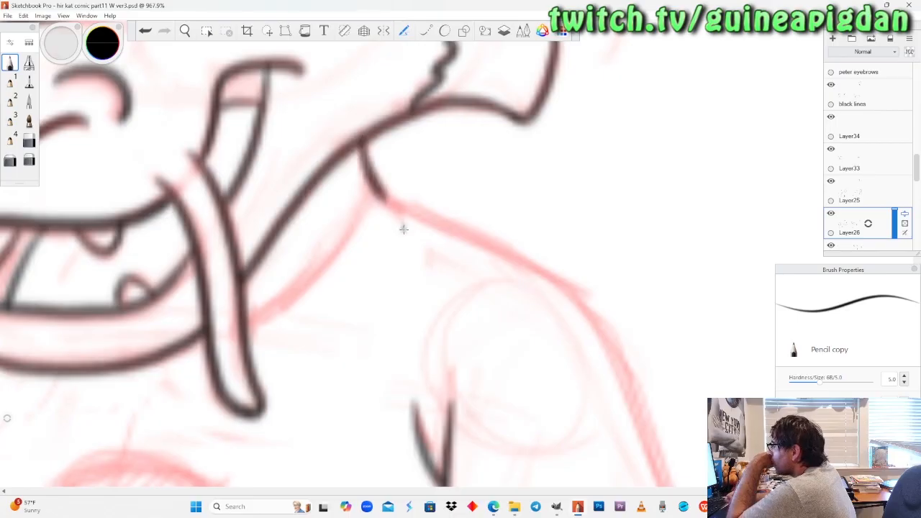
Try to ink the curved sleeve hem from its outer corner to the forearm's upper line.
click(185, 31)
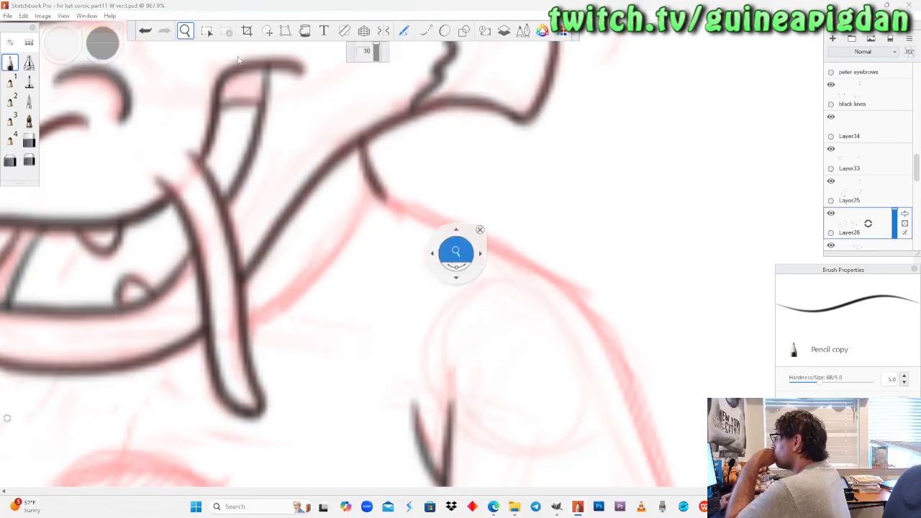
drag(467, 273, 393, 186)
drag(365, 314, 365, 315)
drag(553, 376, 438, 392)
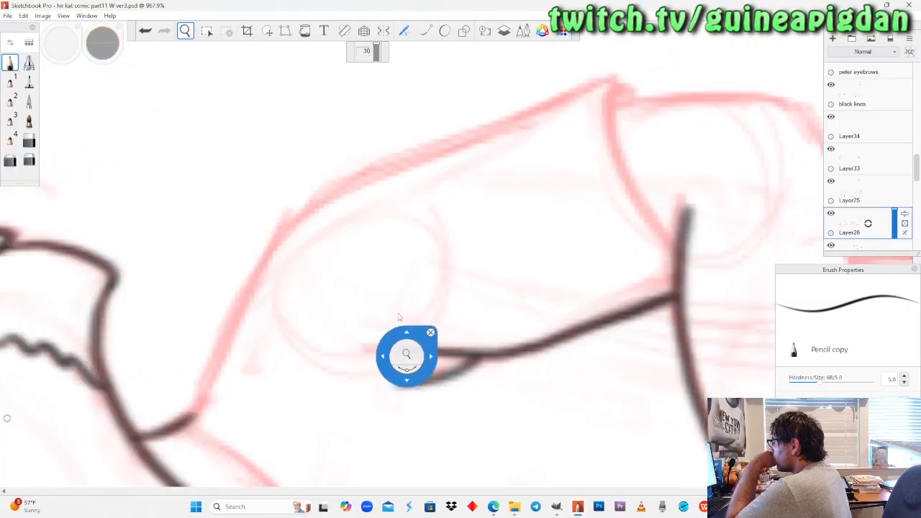
drag(656, 235, 525, 286)
drag(543, 227, 528, 204)
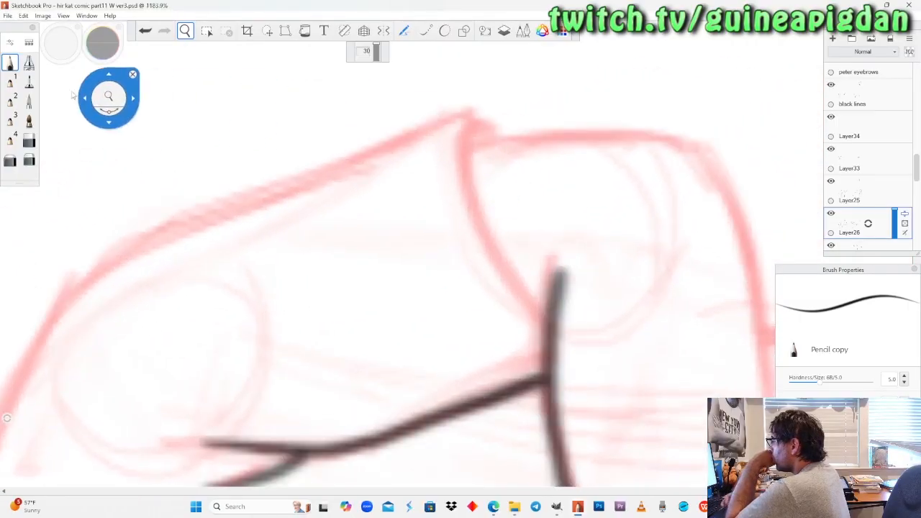
click(14, 63)
mouse_move(468, 129)
mouse_down()
mouse_move(463, 171)
mouse_move(532, 289)
mouse_up()
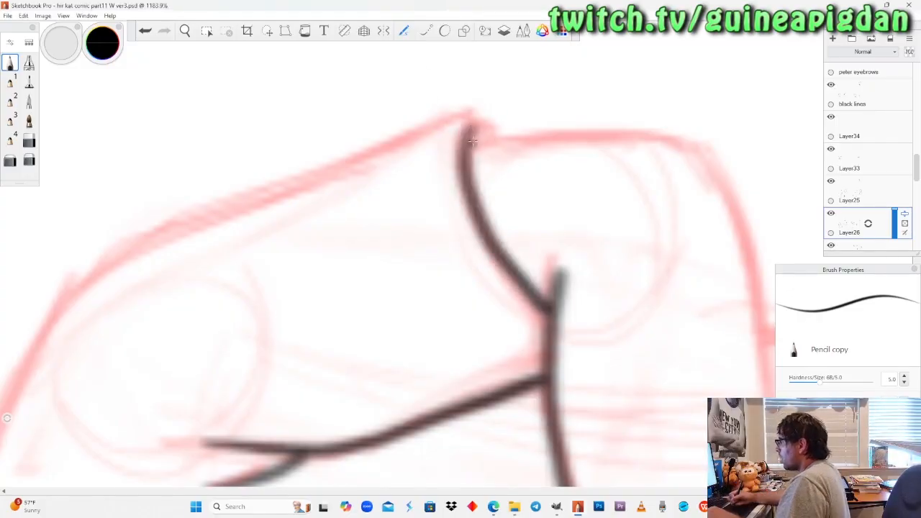
key(ctrl+z)
mouse_move(464, 160)
mouse_down()
mouse_move(485, 232)
mouse_move(548, 330)
mouse_up()
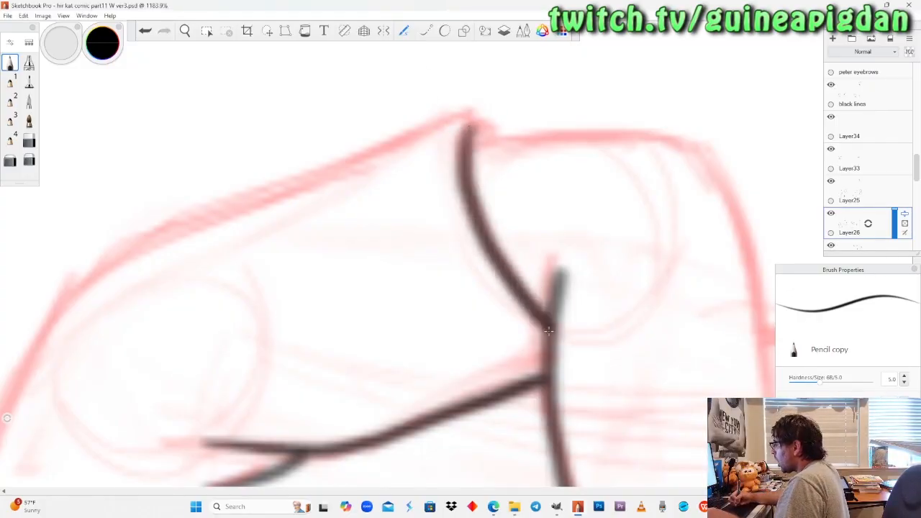
key(ctrl+z)
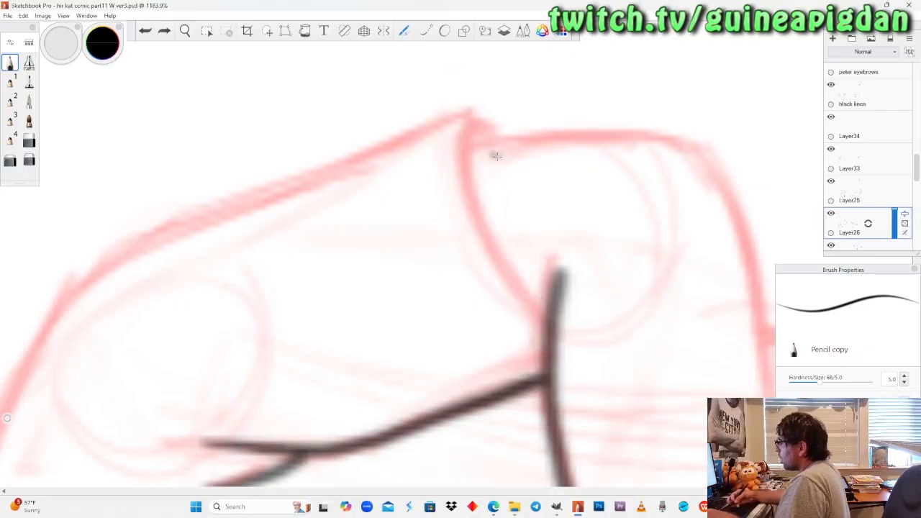
Ink the dragon's curved sleeve hem from its outer corner to the forearm's upper line.
click(191, 35)
drag(295, 310, 397, 91)
click(11, 62)
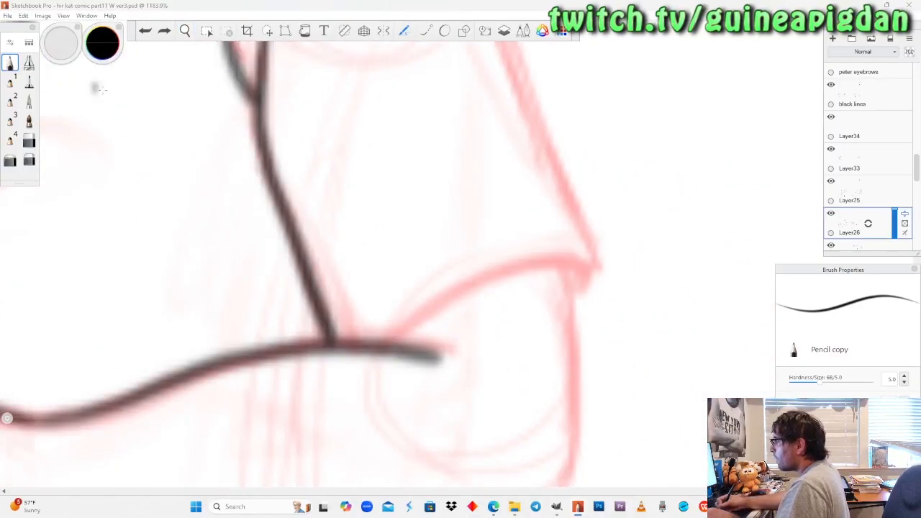
mouse_move(581, 266)
mouse_down()
mouse_move(525, 265)
mouse_move(458, 288)
mouse_move(385, 344)
mouse_up()
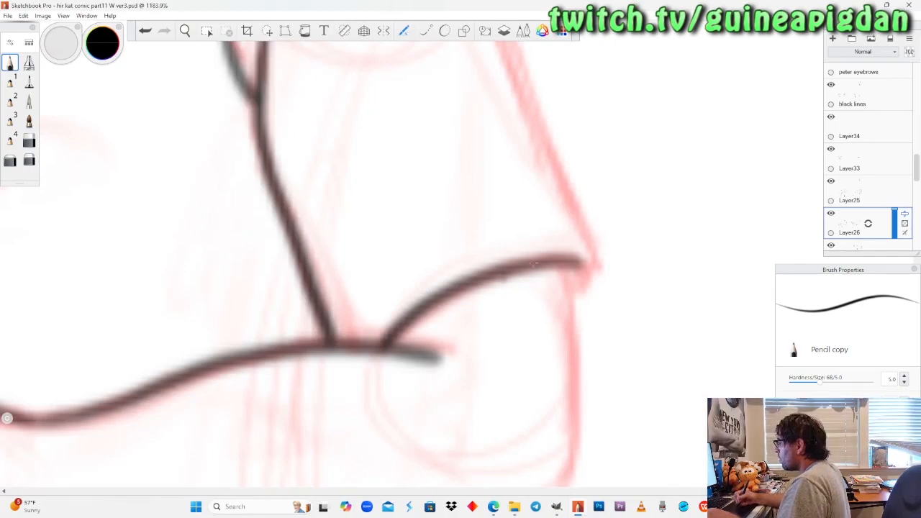
Make Layer25 active and ink the outer arm line from the sleeve hem down around the elbow.
click(835, 185)
click(832, 182)
click(832, 182)
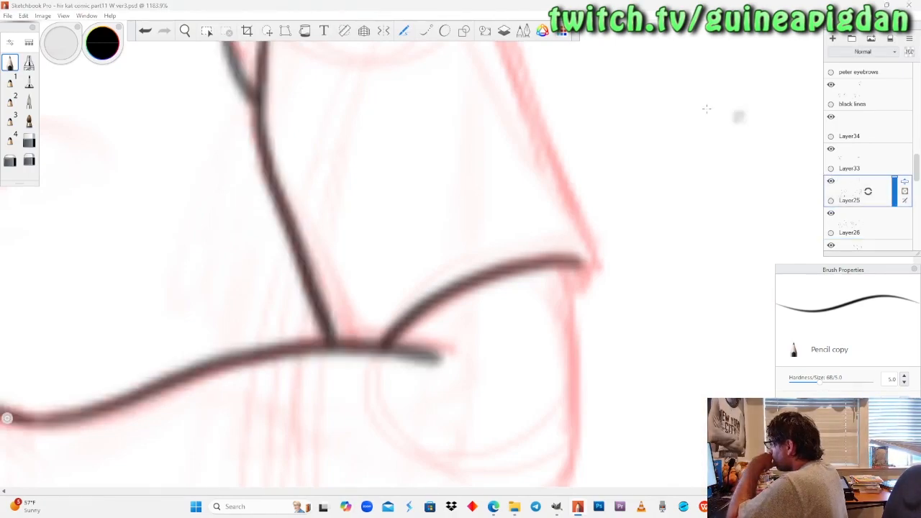
key(space)
drag(269, 245, 269, 272)
drag(311, 324, 399, 231)
drag(387, 289, 626, 170)
drag(598, 224, 383, 256)
drag(395, 210, 403, 200)
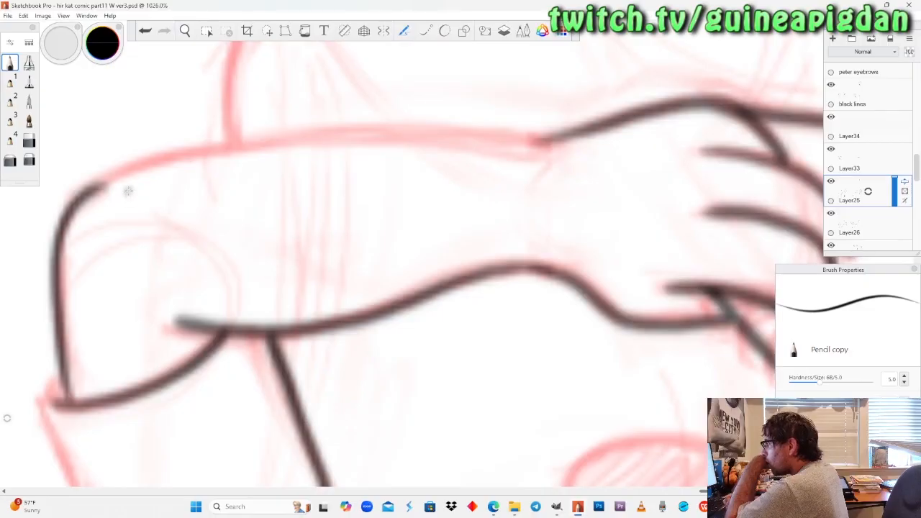
key(ctrl+z)
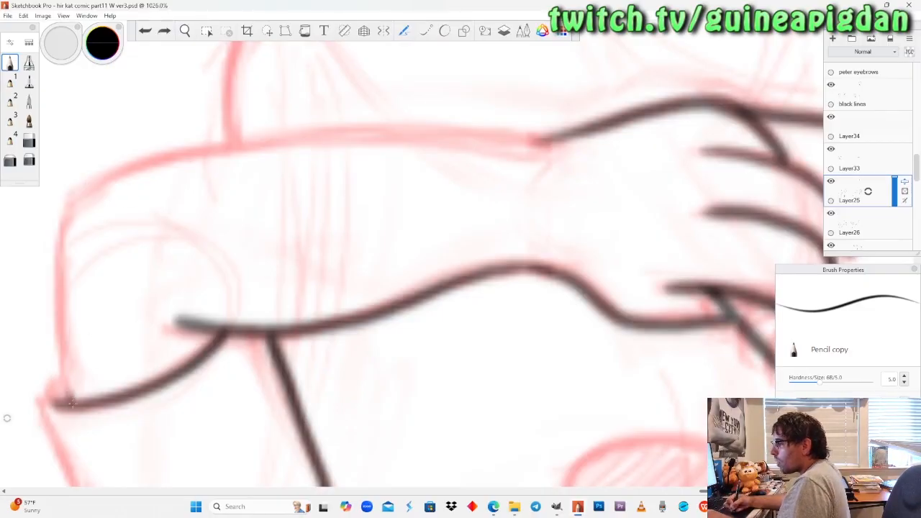
drag(69, 209, 107, 180)
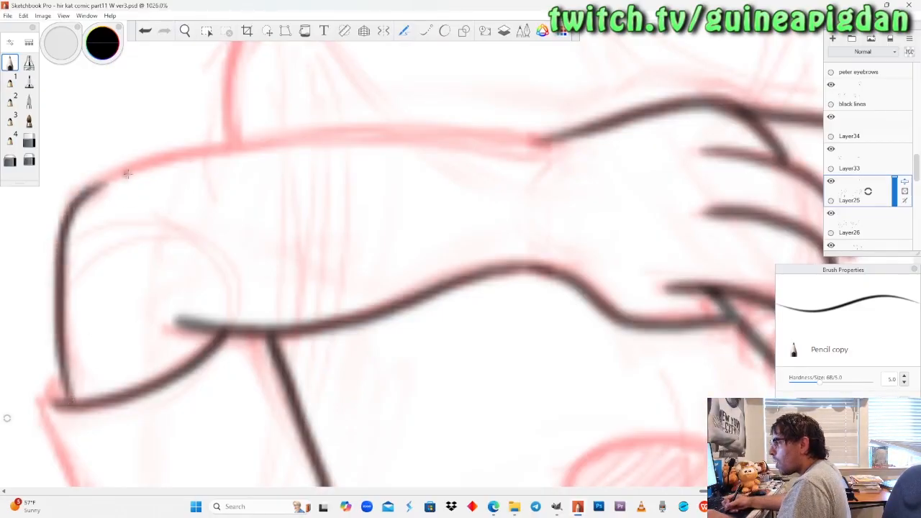
key(e)
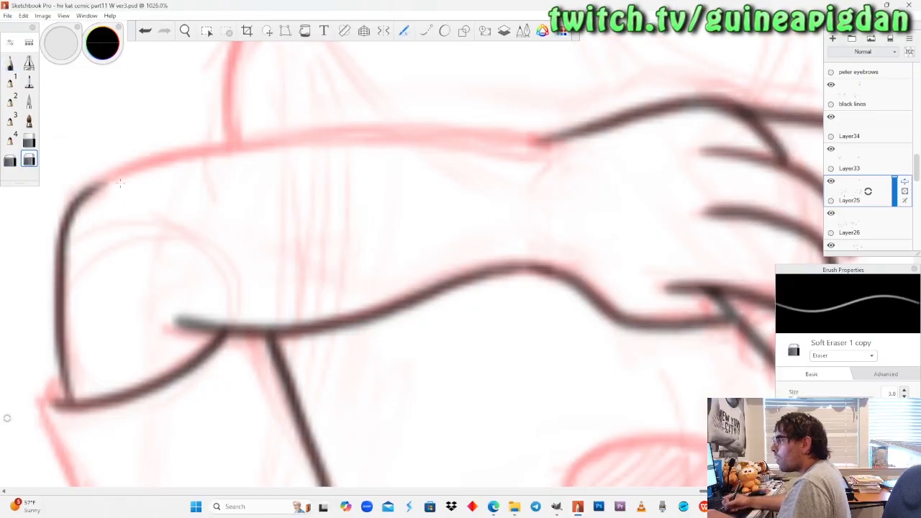
Ink the underside of the dragon's forearm from the elbow to the inked hand at the wrist.
click(186, 31)
drag(288, 233, 296, 279)
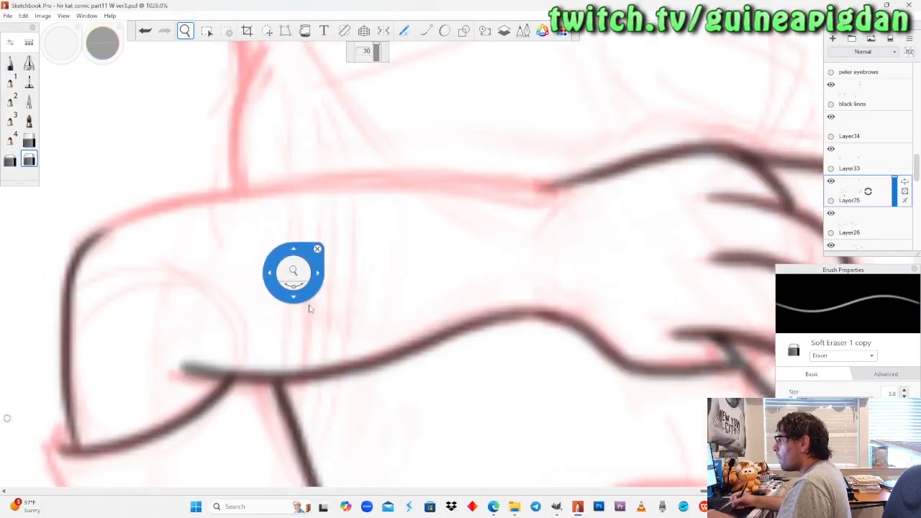
drag(309, 315, 323, 310)
click(12, 60)
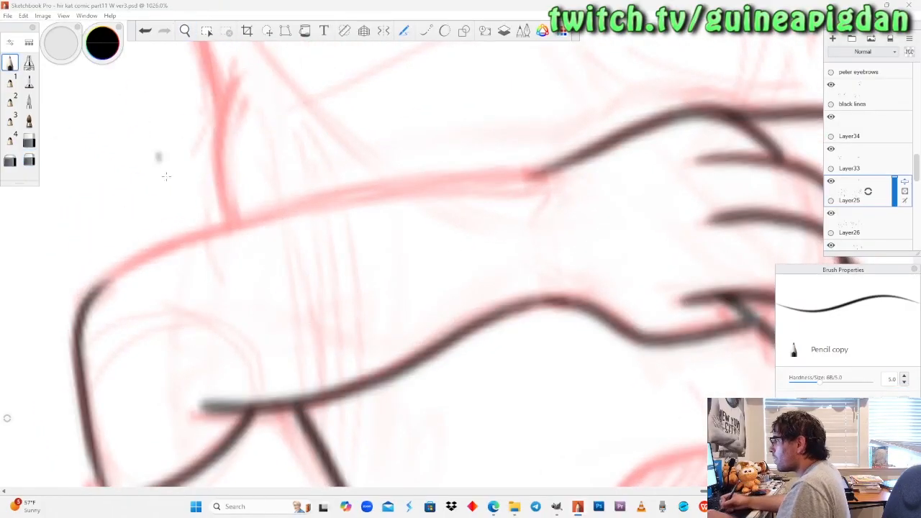
mouse_move(88, 303)
mouse_down()
mouse_move(230, 225)
mouse_move(335, 195)
mouse_move(448, 174)
mouse_move(554, 170)
mouse_up()
key(ctrl+z)
mouse_move(86, 305)
mouse_down()
mouse_move(133, 265)
mouse_move(274, 213)
mouse_move(536, 172)
mouse_up()
Clean up the joint between the forearm line and the elbow line with the soft eraser.
click(29, 160)
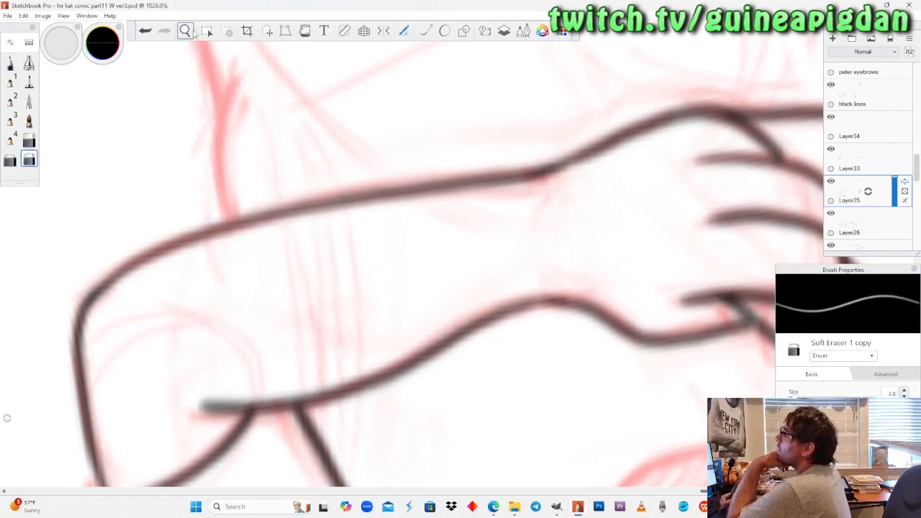
drag(190, 226, 189, 238)
mouse_move(163, 290)
mouse_down()
mouse_move(223, 233)
mouse_move(214, 239)
mouse_up()
click(35, 158)
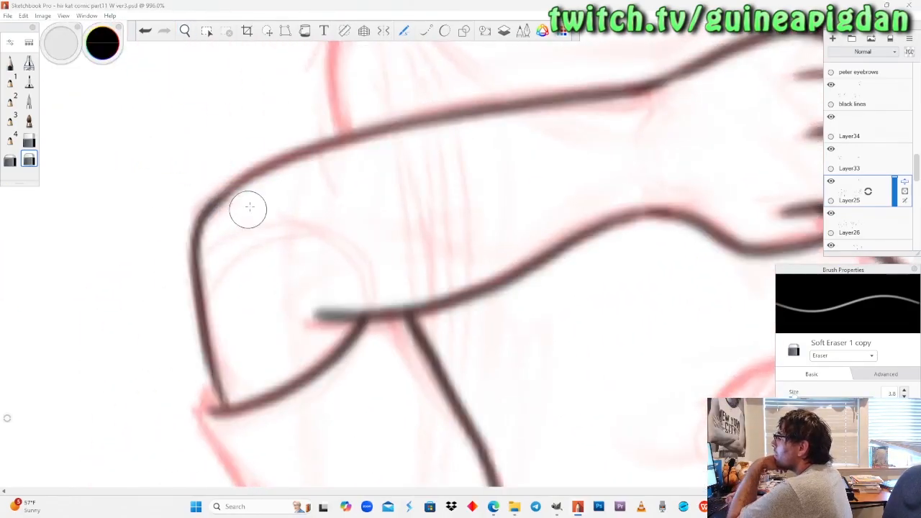
Check the inked elbow and forearm up close by repeatedly hiding and showing Layer25.
click(185, 30)
drag(200, 165, 200, 165)
mouse_move(246, 276)
mouse_down()
mouse_move(240, 294)
mouse_move(275, 319)
mouse_move(233, 265)
mouse_up()
drag(246, 296, 250, 338)
drag(250, 252, 254, 226)
drag(244, 295, 264, 290)
click(831, 182)
click(831, 181)
click(831, 182)
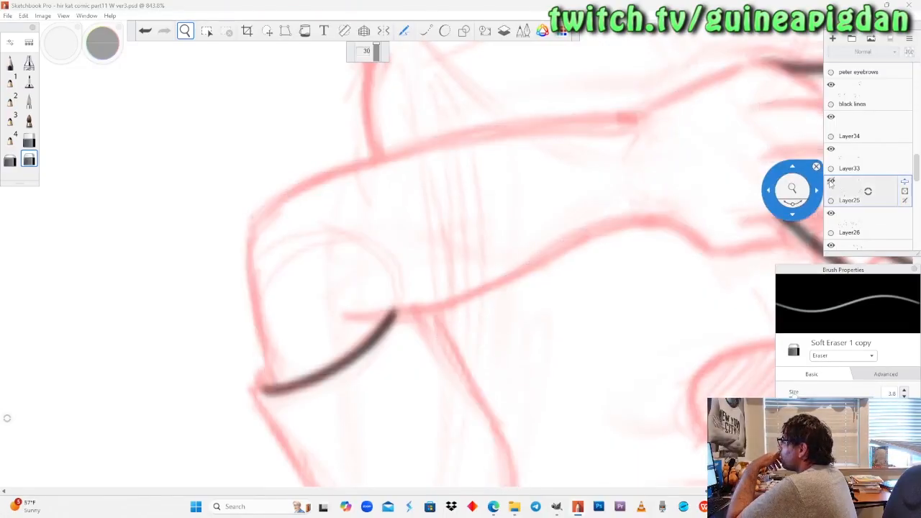
click(831, 182)
click(831, 181)
click(831, 182)
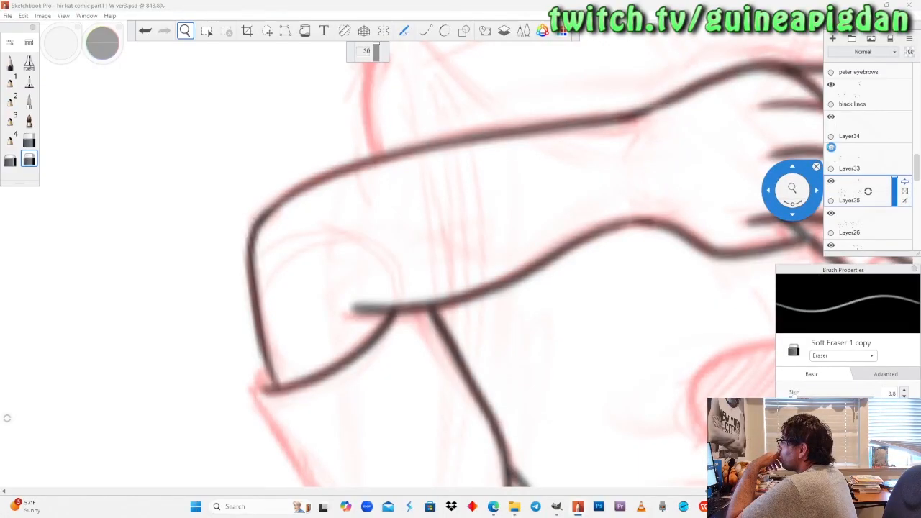
Hide and show Layer26 to identify the sleeve lines on it, and make it the active layer.
click(831, 214)
click(831, 214)
click(848, 218)
Ink the shoulder and outer sleeve as one line from the neck to the hem corner, redoing the stroke until it fits.
drag(343, 324, 343, 324)
drag(333, 144, 315, 203)
drag(333, 337, 331, 360)
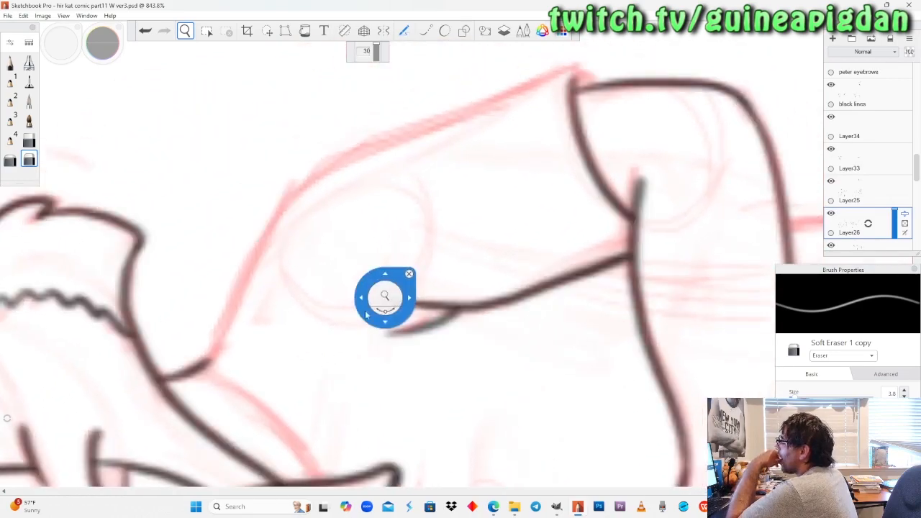
mouse_move(385, 272)
mouse_down()
mouse_move(391, 278)
mouse_move(341, 269)
mouse_up()
drag(342, 304, 360, 290)
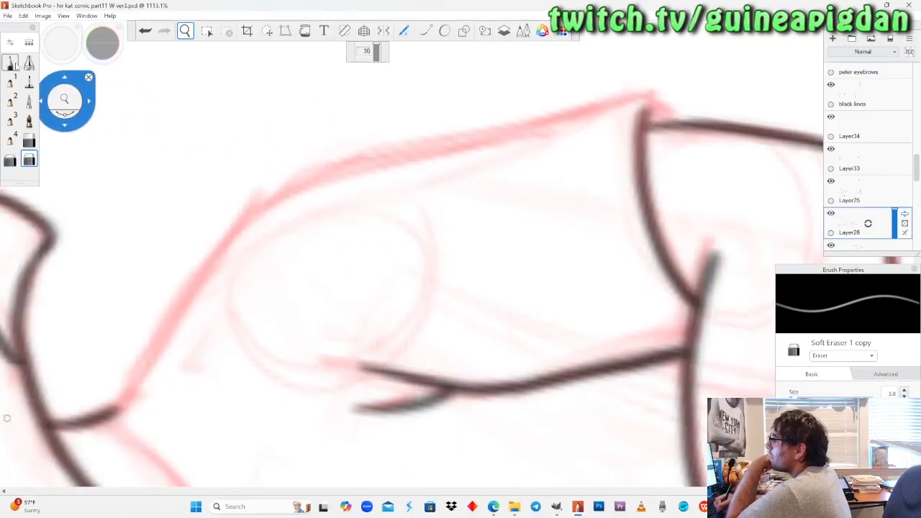
click(11, 63)
mouse_move(112, 412)
mouse_down()
mouse_move(263, 198)
mouse_move(307, 177)
mouse_move(600, 105)
mouse_up()
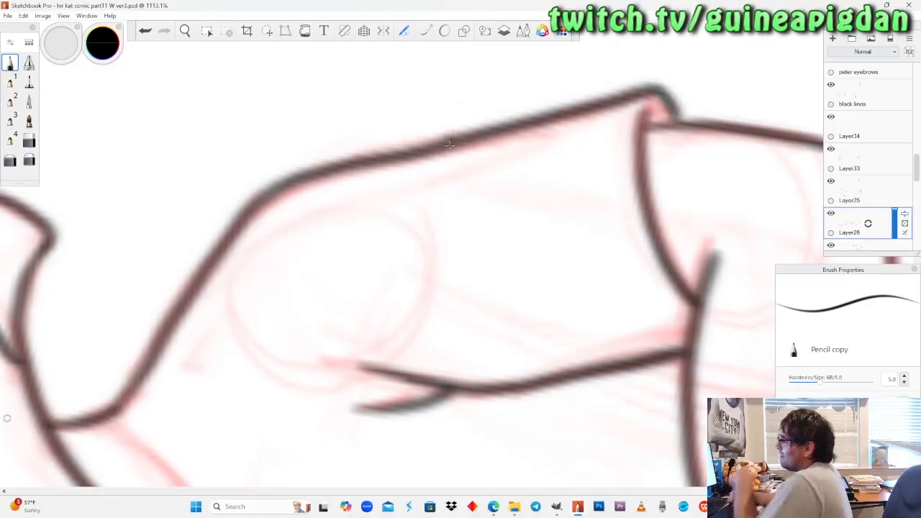
key(ctrl+z)
drag(103, 413, 190, 299)
key(ctrl+z)
drag(104, 416, 257, 210)
key(ctrl+z)
mouse_move(105, 415)
mouse_down()
mouse_move(206, 272)
mouse_move(280, 191)
mouse_move(398, 144)
mouse_move(662, 90)
mouse_up()
key(ctrl+z)
mouse_move(105, 416)
mouse_down()
mouse_move(139, 390)
mouse_move(239, 238)
mouse_up()
key(ctrl+z)
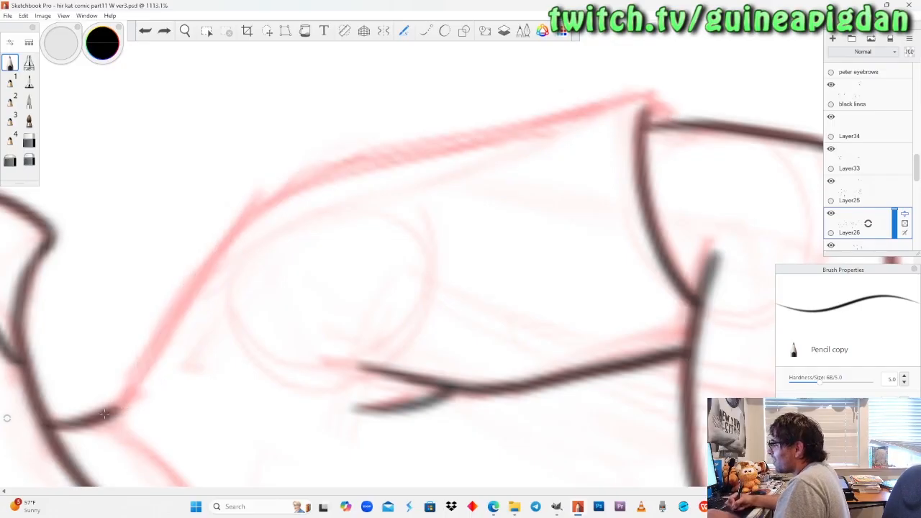
drag(133, 393, 202, 281)
key(ctrl+z)
mouse_move(107, 414)
mouse_down()
mouse_move(219, 254)
mouse_move(283, 194)
mouse_move(633, 92)
mouse_move(654, 90)
mouse_move(680, 121)
mouse_up()
key(ctrl+z)
mouse_move(106, 415)
mouse_down()
mouse_move(155, 360)
mouse_move(228, 242)
mouse_move(264, 212)
mouse_move(313, 185)
mouse_move(646, 93)
mouse_move(680, 116)
mouse_up()
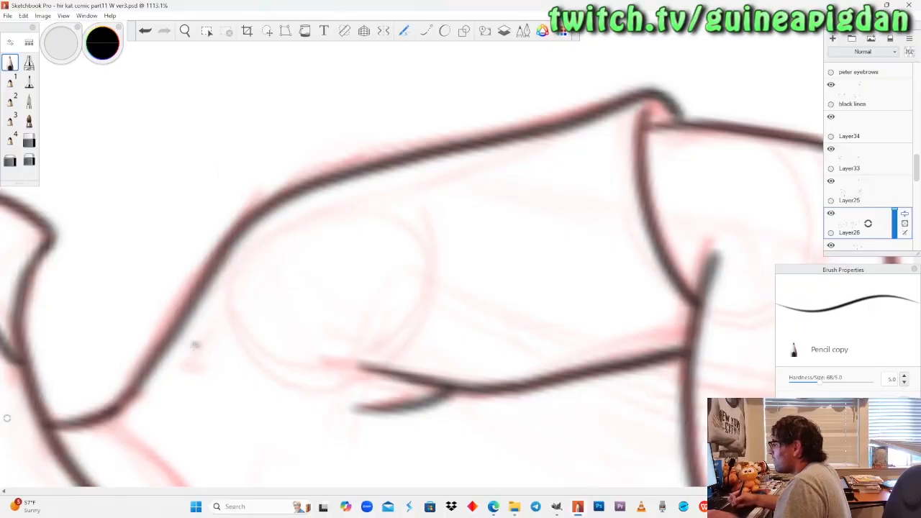
key(ctrl+z)
mouse_move(101, 416)
mouse_down()
mouse_move(133, 395)
mouse_move(215, 270)
mouse_move(292, 191)
mouse_move(626, 95)
mouse_move(656, 97)
mouse_move(677, 119)
mouse_up()
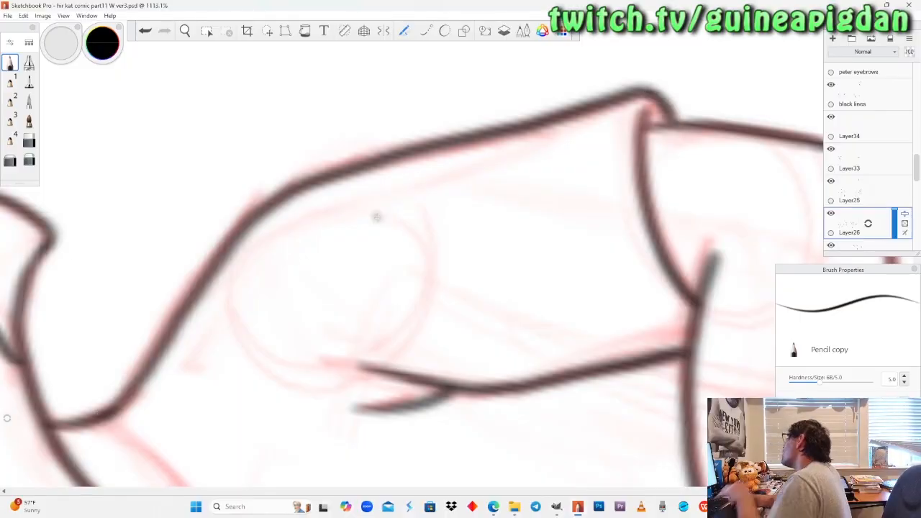
Ink the shirt's collar line from the base of the neck down to the whisker beside the jaw.
click(187, 32)
drag(315, 301, 289, 236)
drag(308, 337, 302, 323)
drag(285, 123, 391, 319)
drag(409, 197, 417, 219)
drag(395, 271, 405, 315)
mouse_move(404, 220)
mouse_down()
mouse_move(403, 230)
mouse_move(411, 210)
mouse_up()
drag(425, 286, 423, 307)
drag(415, 249, 406, 187)
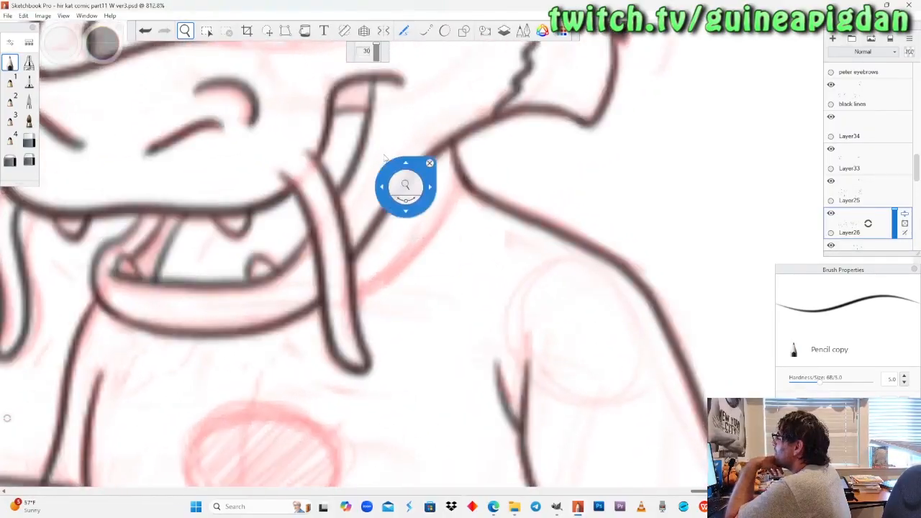
mouse_move(464, 189)
mouse_down()
mouse_move(438, 234)
mouse_move(377, 286)
mouse_up()
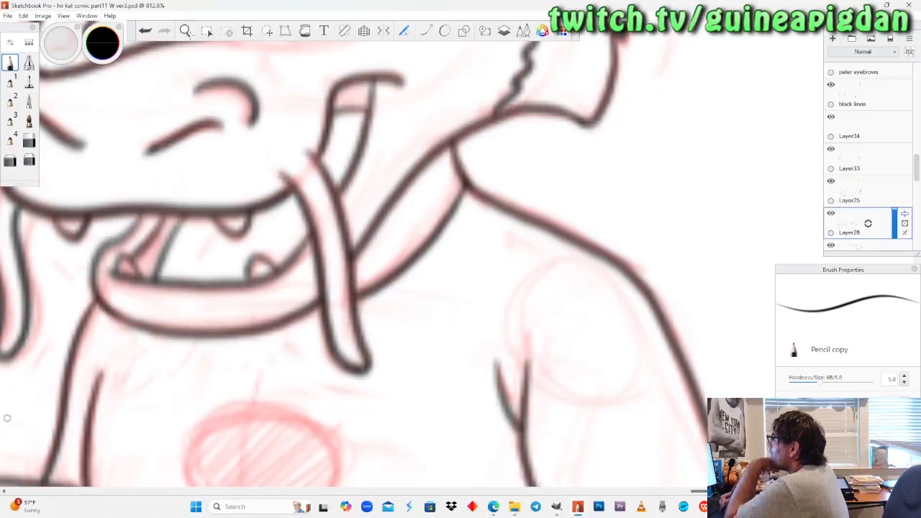
Review the inked dragon as a whole beside the other character, and inspect its upper body and arms.
click(185, 31)
drag(210, 215, 210, 295)
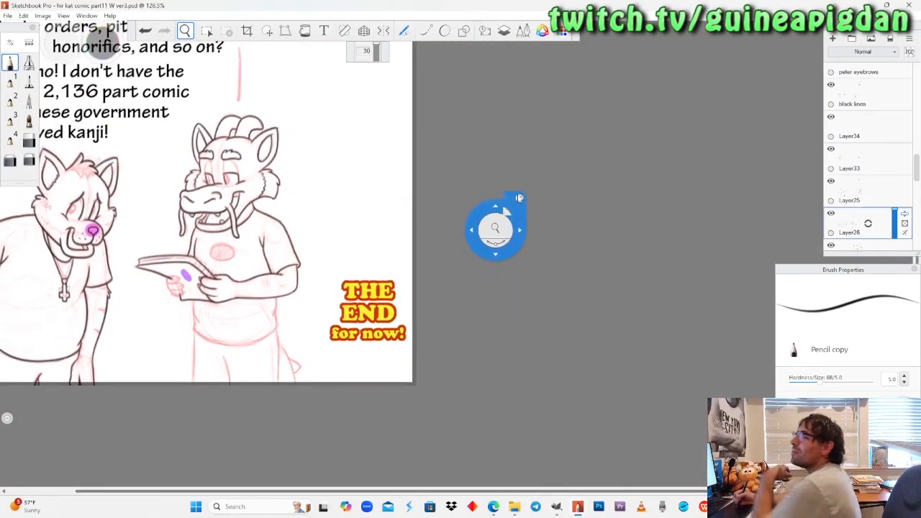
drag(442, 327, 516, 336)
drag(339, 234, 359, 207)
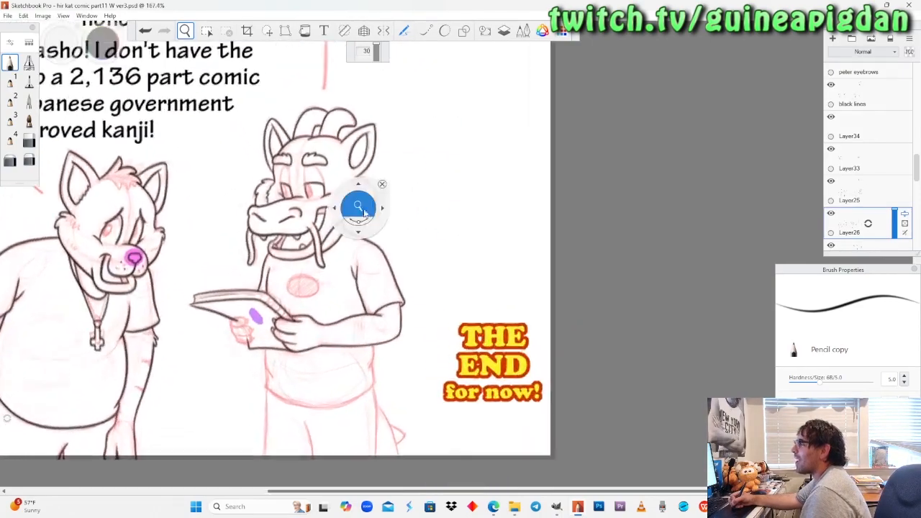
drag(392, 313, 411, 297)
drag(375, 324, 395, 281)
drag(409, 335, 409, 316)
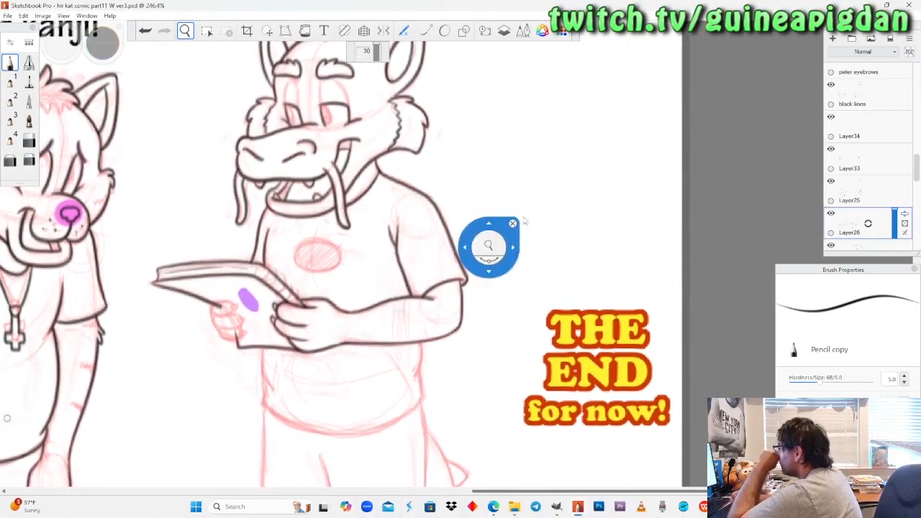
Hide and show Layer26, Layer25 and Layer33 in turn to identify their lines, and make Layer33 the active layer.
click(831, 215)
click(831, 219)
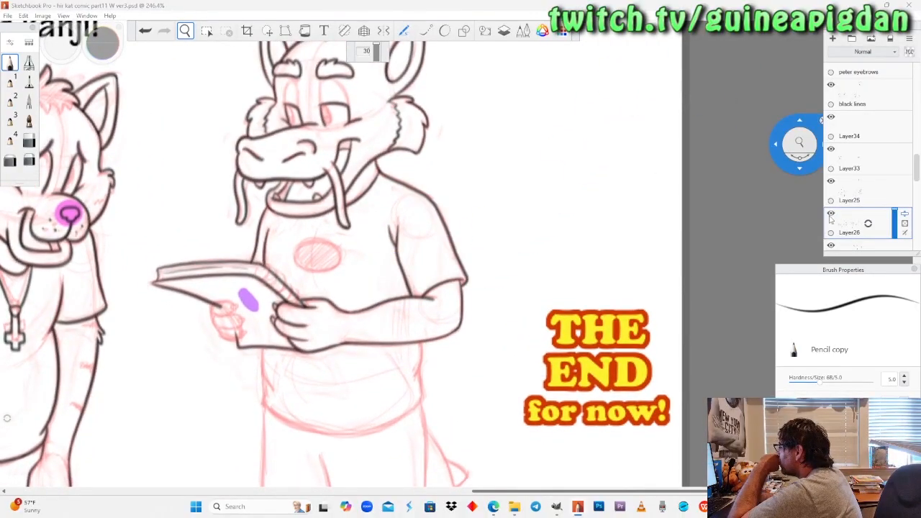
click(831, 182)
click(832, 181)
click(831, 149)
click(832, 149)
click(855, 160)
drag(236, 258, 314, 214)
click(11, 63)
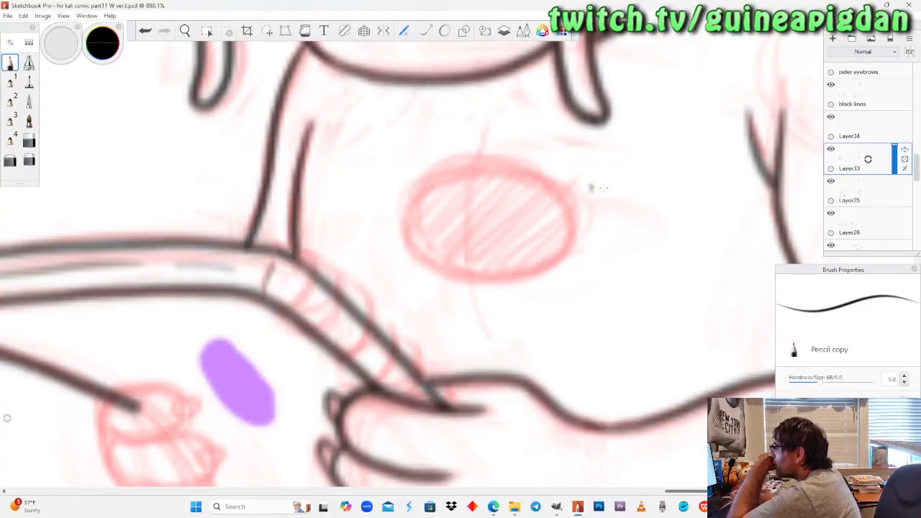
Check the lines on Layer33, Layer25 and Layer26 by toggling their visibility, and make Layer26 the active layer.
click(185, 31)
drag(229, 207, 223, 212)
drag(492, 261, 492, 248)
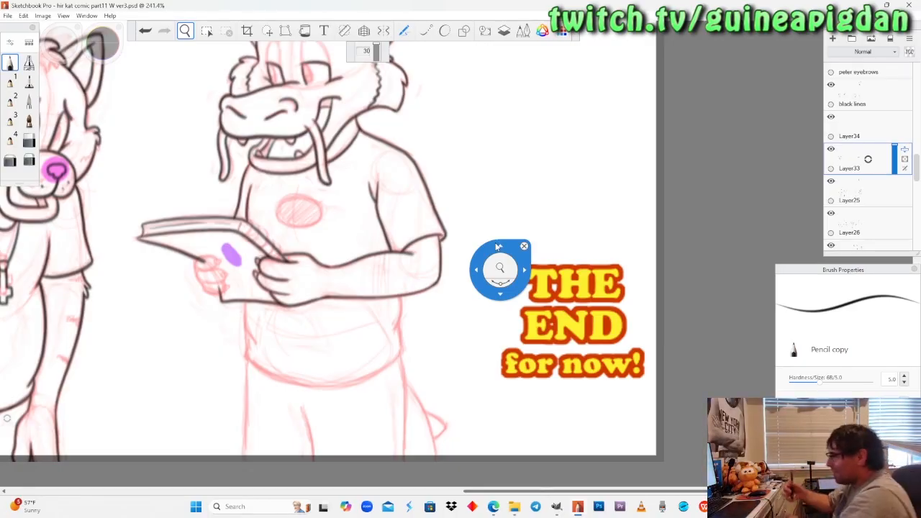
drag(393, 282, 389, 298)
drag(380, 349, 411, 290)
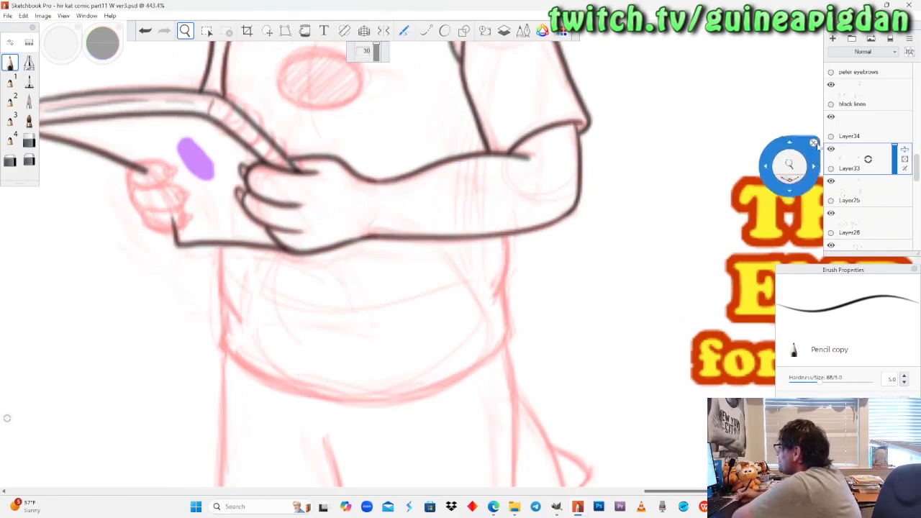
click(831, 149)
click(831, 149)
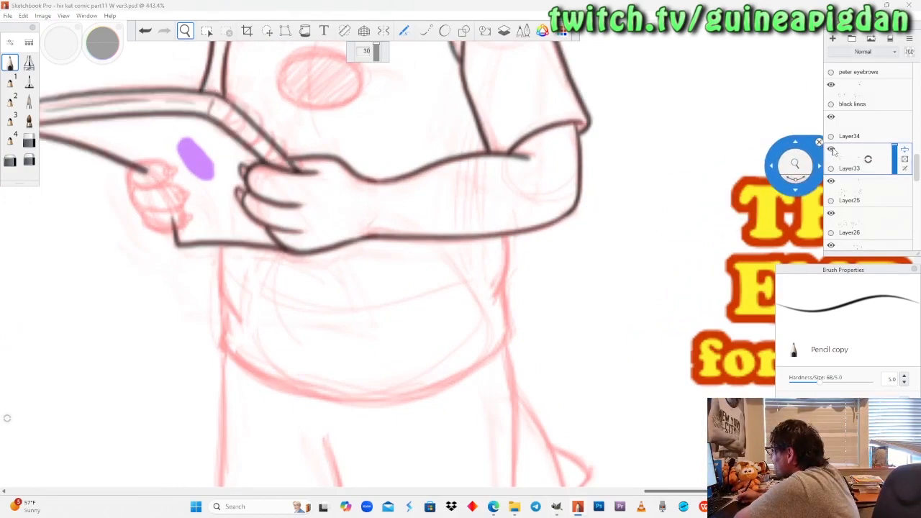
click(831, 182)
click(831, 182)
click(830, 217)
click(830, 216)
click(860, 223)
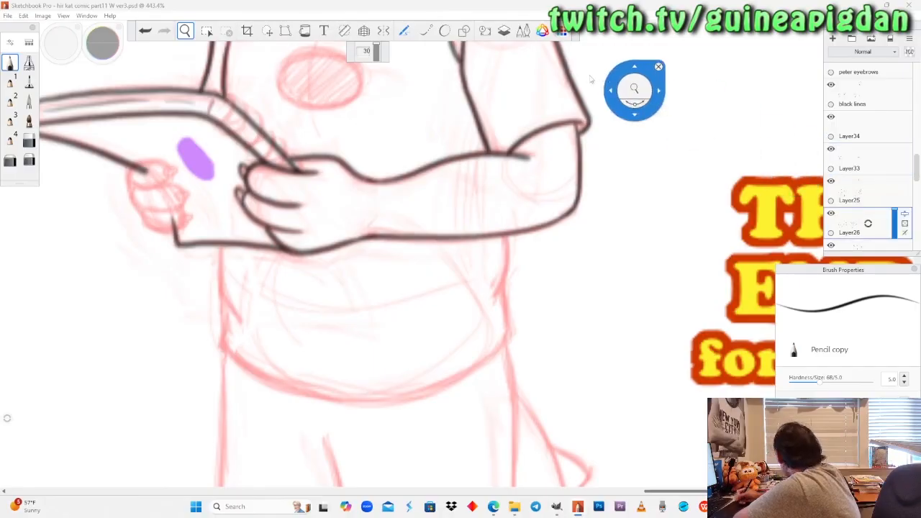
Ink the shirt's two side folds below the book and the forearm, redoing the one under the forearm.
drag(521, 295, 565, 280)
drag(392, 235, 397, 191)
drag(364, 258, 342, 243)
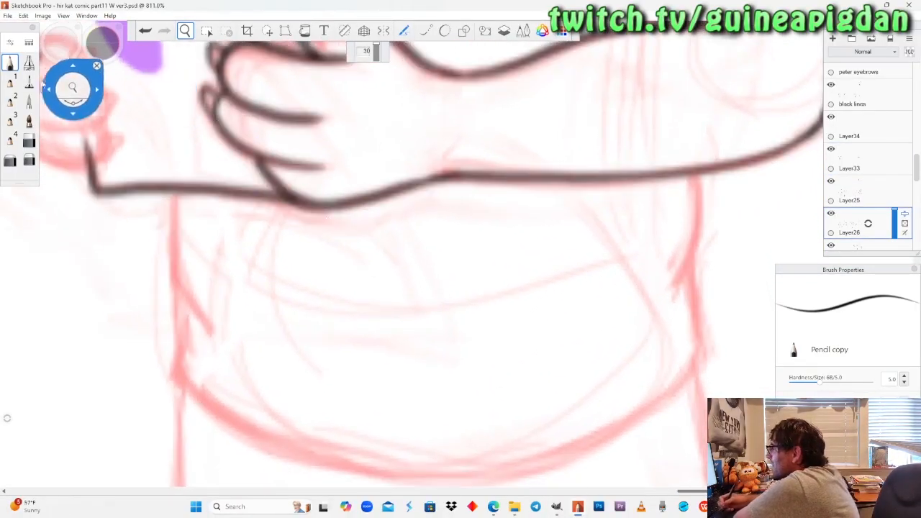
click(15, 65)
mouse_move(173, 171)
mouse_down()
mouse_move(175, 281)
mouse_move(217, 328)
mouse_up()
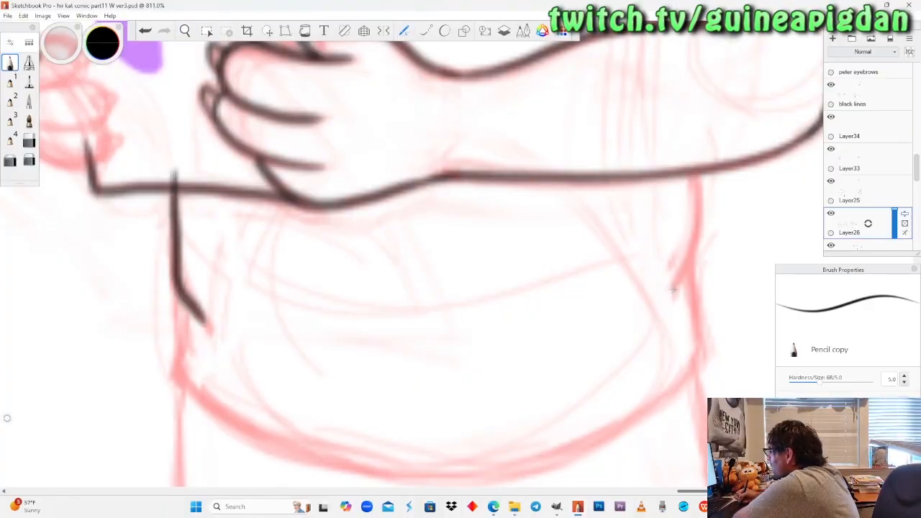
drag(685, 268, 699, 153)
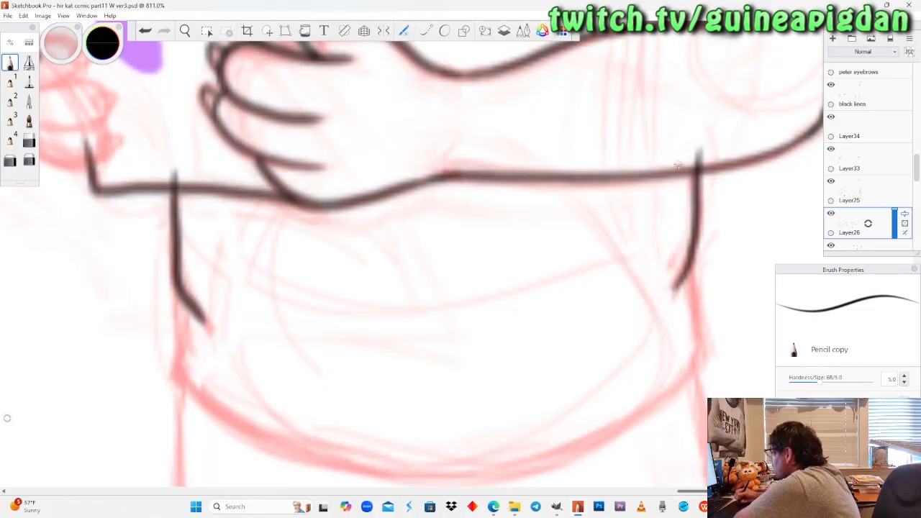
key(ctrl+z)
mouse_move(689, 147)
mouse_down()
mouse_move(690, 245)
mouse_move(669, 291)
mouse_up()
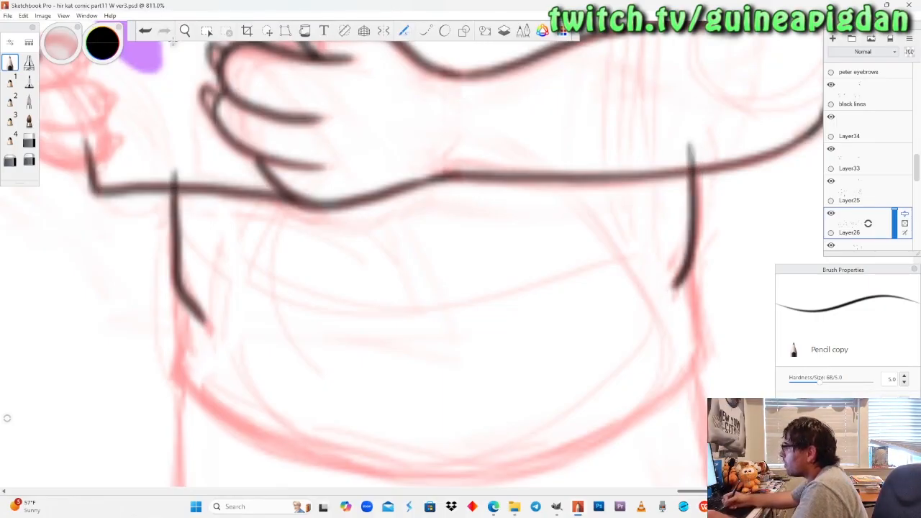
Ink the shirt's lower side under the book and its curved hem across the belly, trimming the stroke's end with the soft eraser.
click(180, 31)
drag(369, 348, 348, 291)
click(29, 81)
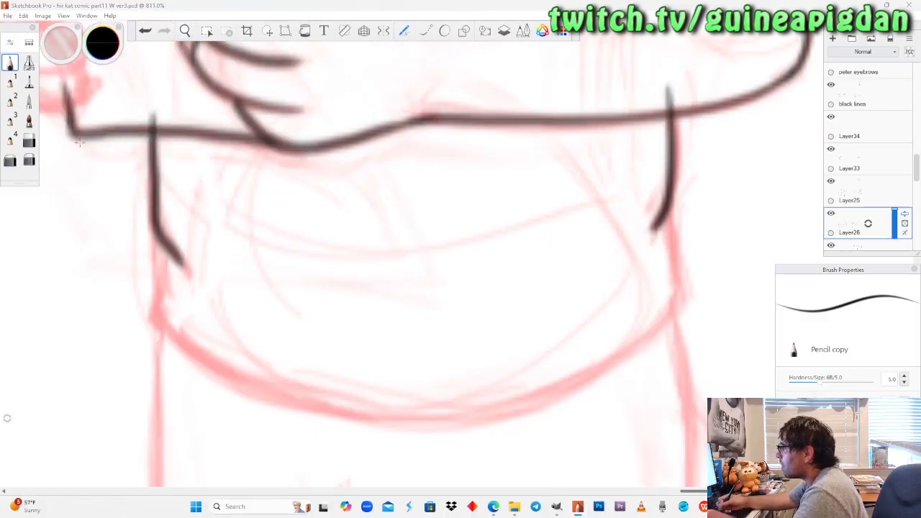
mouse_move(152, 324)
mouse_down()
mouse_move(185, 353)
mouse_move(265, 398)
mouse_move(436, 420)
mouse_move(644, 332)
mouse_up()
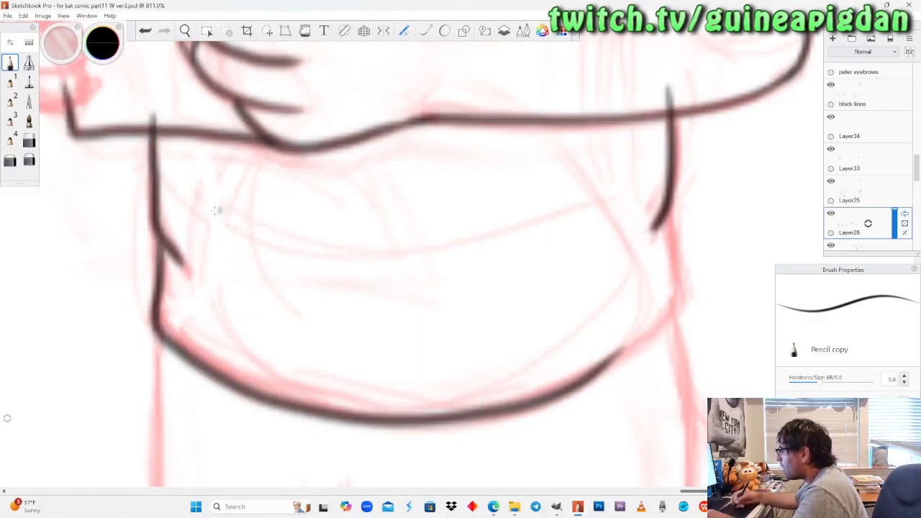
click(9, 160)
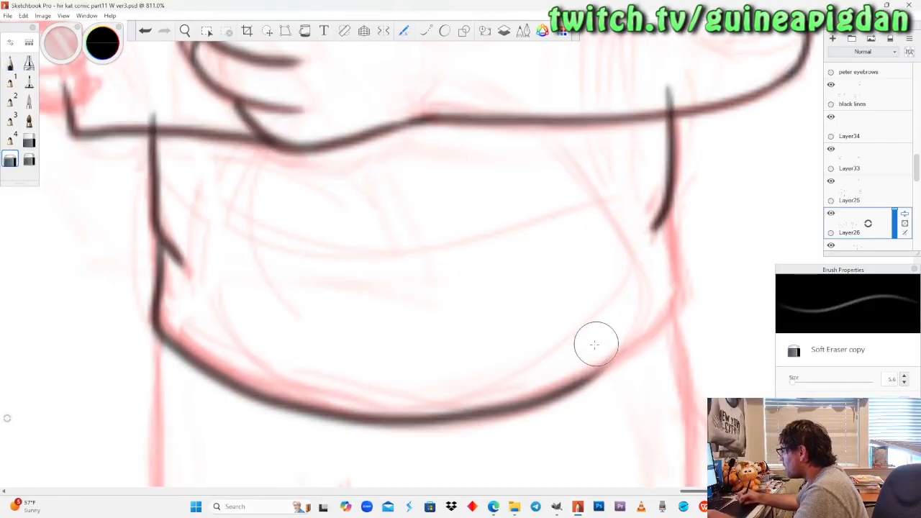
Ink the rest of the hem around the shirt's corner on the tail side up to the side fold, redoing strokes until it fits.
click(185, 31)
drag(580, 280, 459, 270)
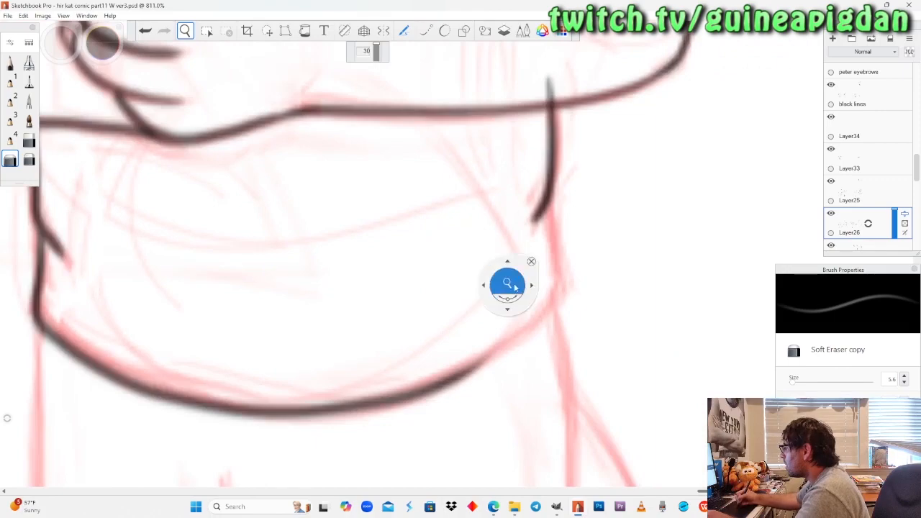
drag(518, 287, 536, 277)
click(10, 63)
drag(564, 189, 567, 277)
key(ctrl+z)
mouse_move(559, 189)
mouse_down()
mouse_move(562, 314)
mouse_move(474, 378)
mouse_move(538, 330)
mouse_up()
key(ctrl+z)
key(ctrl+z)
drag(449, 395, 516, 350)
key(ctrl+z)
mouse_move(443, 400)
mouse_down()
mouse_move(544, 333)
mouse_move(576, 297)
mouse_move(557, 188)
mouse_up()
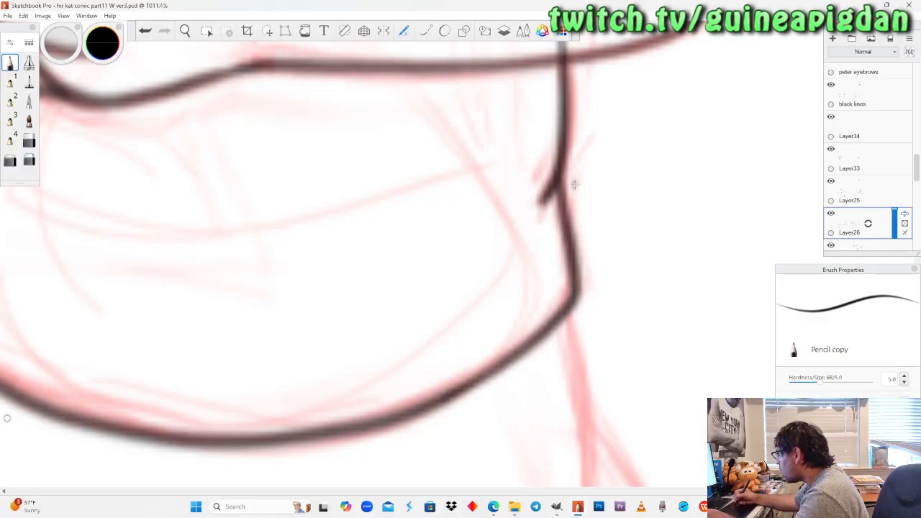
drag(854, 225, 834, 210)
drag(209, 172, 374, 391)
drag(354, 301, 361, 282)
drag(381, 363, 394, 248)
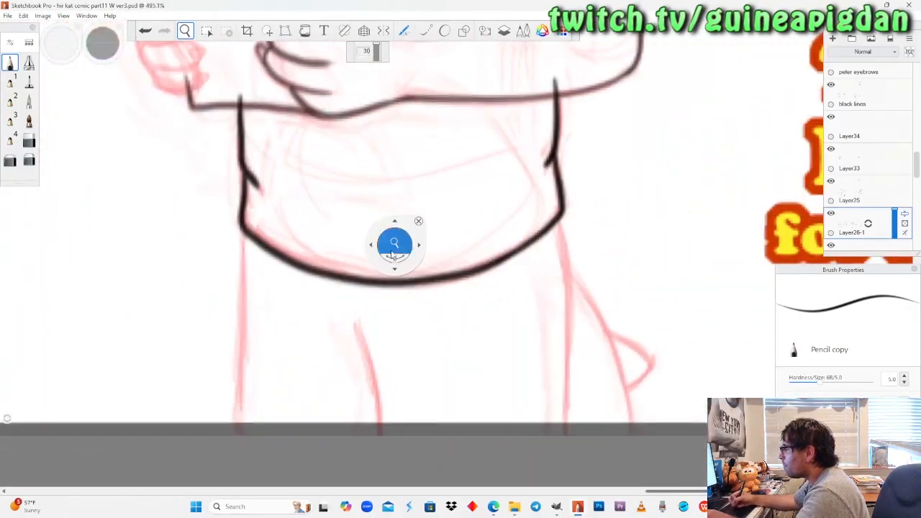
drag(417, 359, 393, 309)
key(ctrl+z)
Make Layer25 active and ink the short curved line between the dragon's legs down to the page edge, redoing it once.
drag(384, 253, 388, 245)
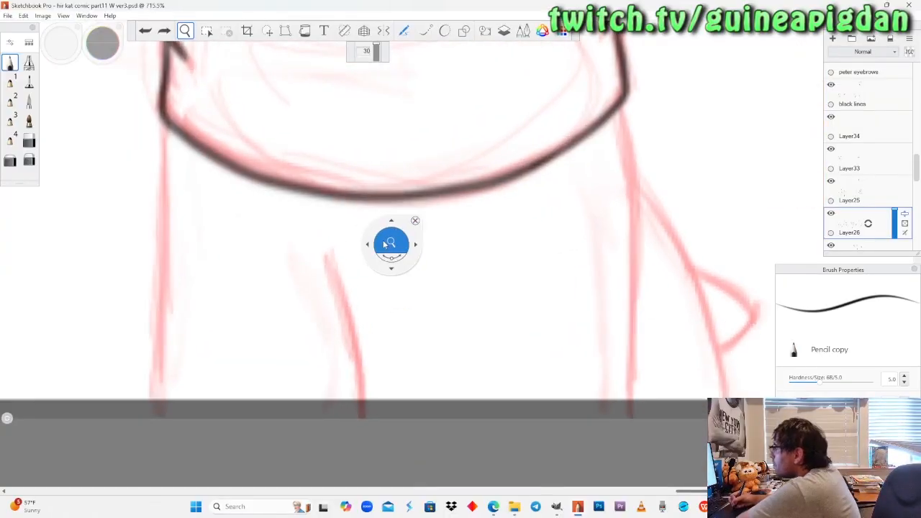
drag(358, 291, 363, 272)
drag(122, 128, 745, 160)
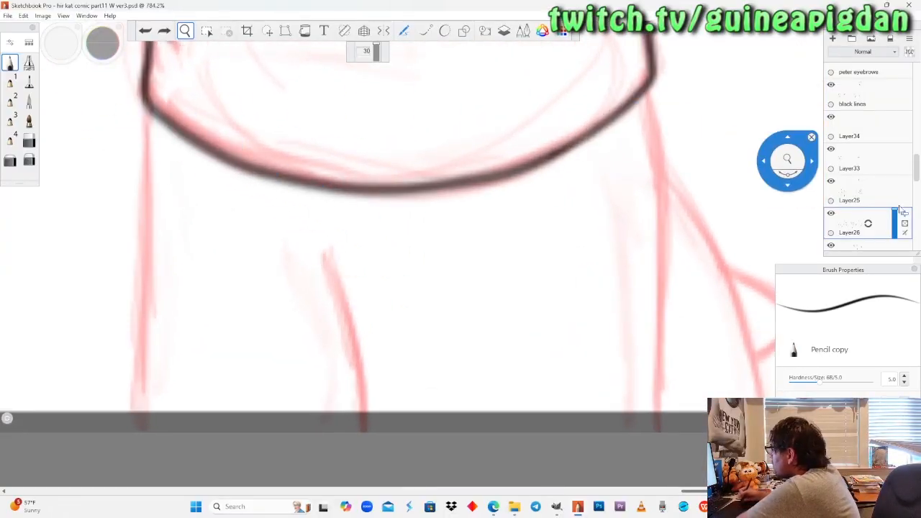
click(833, 185)
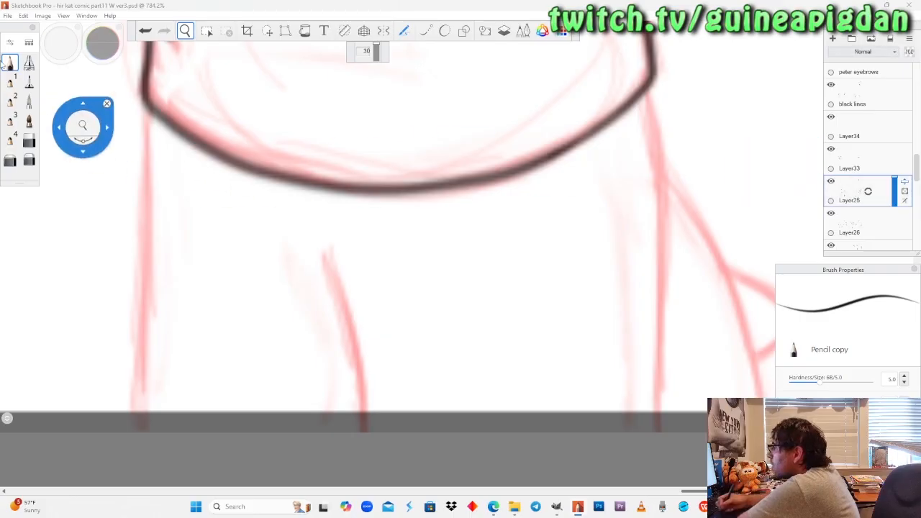
click(9, 64)
drag(325, 253, 364, 410)
key(ctrl+z)
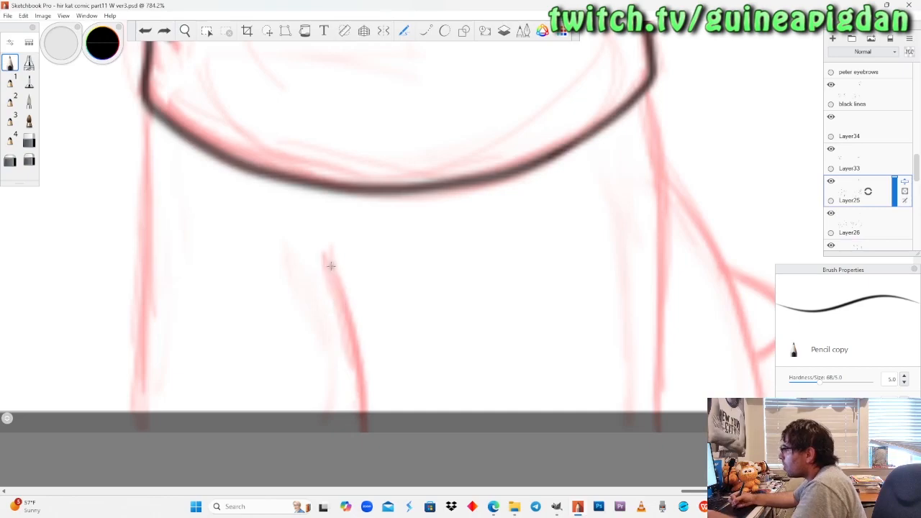
drag(330, 268, 365, 428)
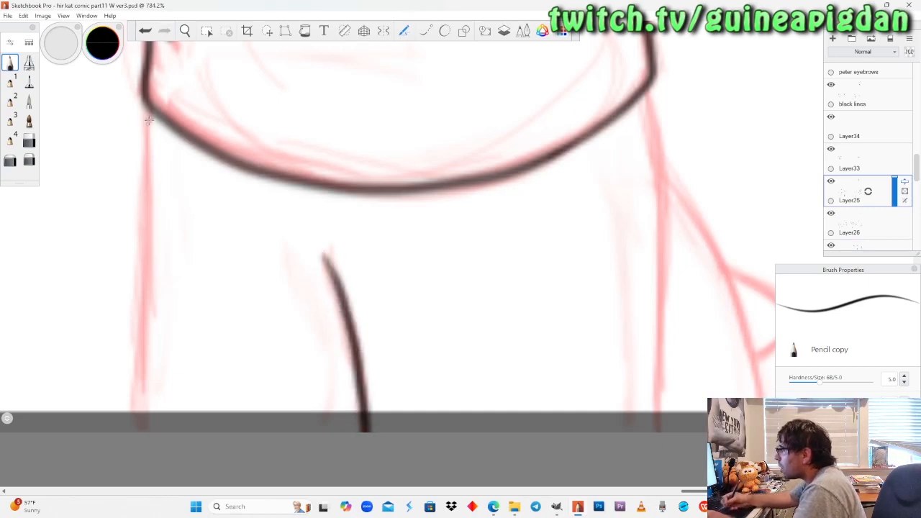
Ink the outer lines of both trouser legs from the shirt's hem corners down past the page edge.
drag(149, 107, 143, 431)
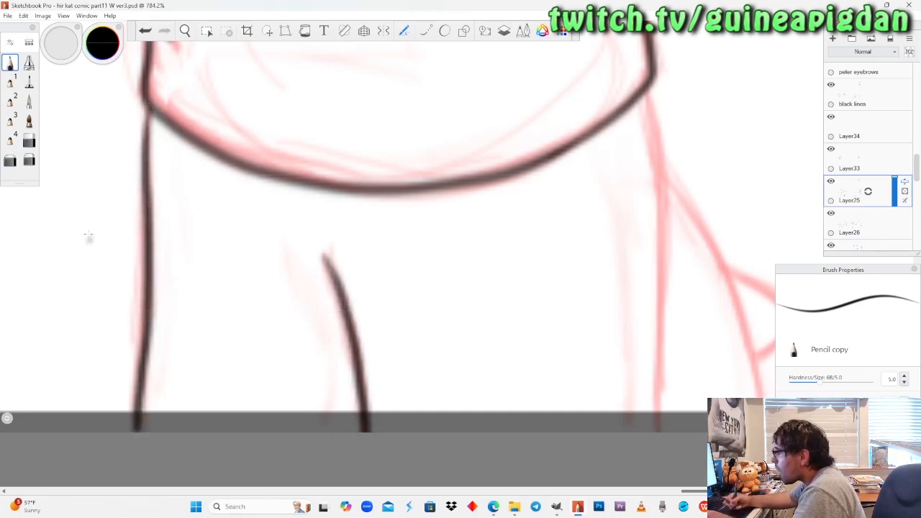
key(ctrl+z)
drag(148, 108, 140, 432)
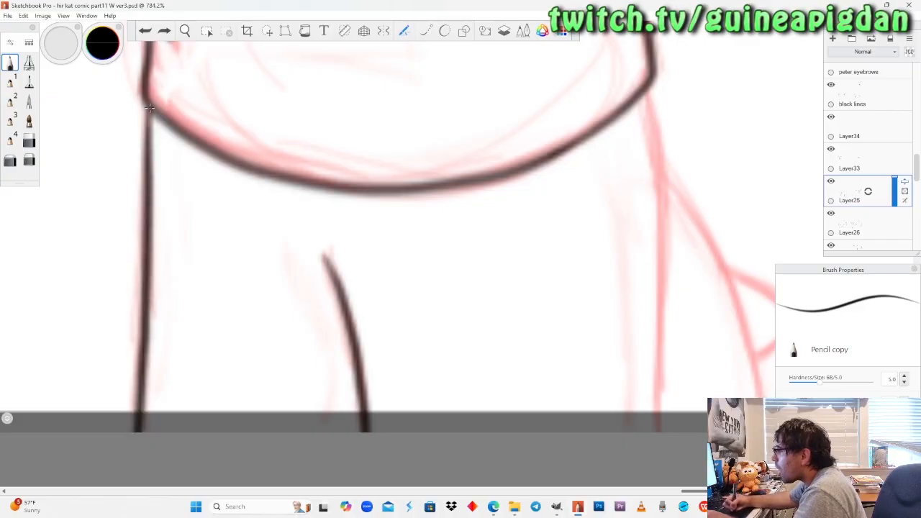
drag(646, 92, 659, 458)
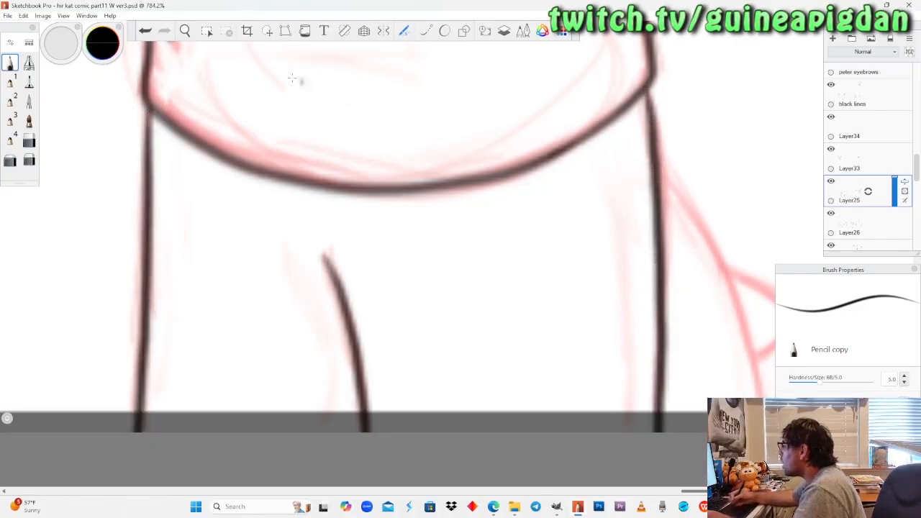
Redraw the outer leg line on the tail side in a rotated view until it fits, and erase its overlap at the hem.
click(186, 34)
drag(578, 207, 400, 200)
mouse_move(381, 238)
mouse_down()
mouse_move(363, 270)
mouse_move(363, 262)
mouse_up()
key(ctrl+z)
drag(424, 257, 439, 278)
click(12, 63)
drag(265, 241, 680, 216)
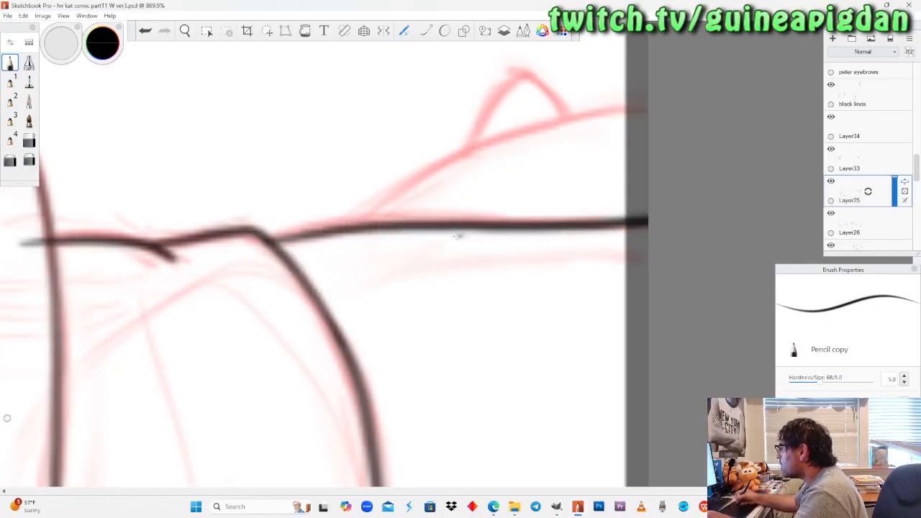
key(ctrl+z)
drag(248, 241, 688, 216)
key(ctrl+z)
drag(248, 242, 421, 210)
key(ctrl+z)
mouse_move(261, 239)
mouse_down()
mouse_move(421, 218)
mouse_move(640, 214)
mouse_up()
key(ctrl+z)
mouse_move(248, 242)
mouse_down()
mouse_move(394, 222)
mouse_move(633, 223)
mouse_up()
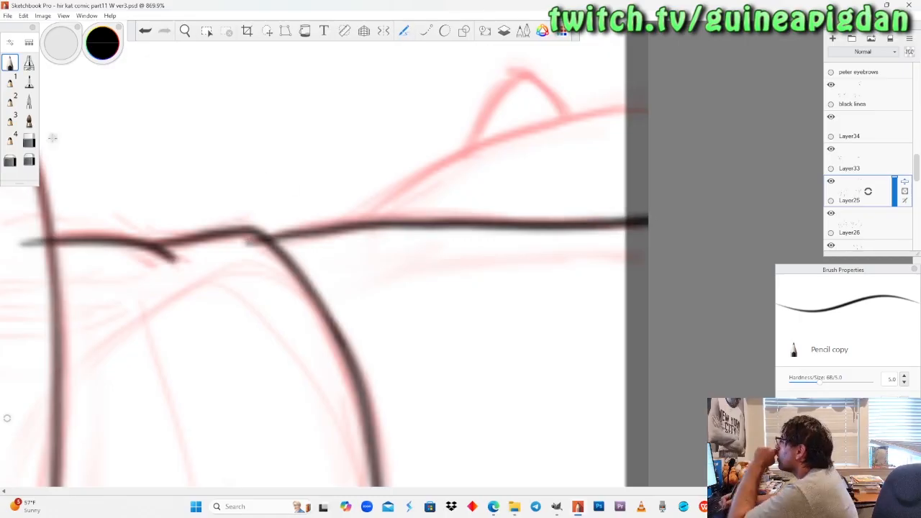
click(29, 141)
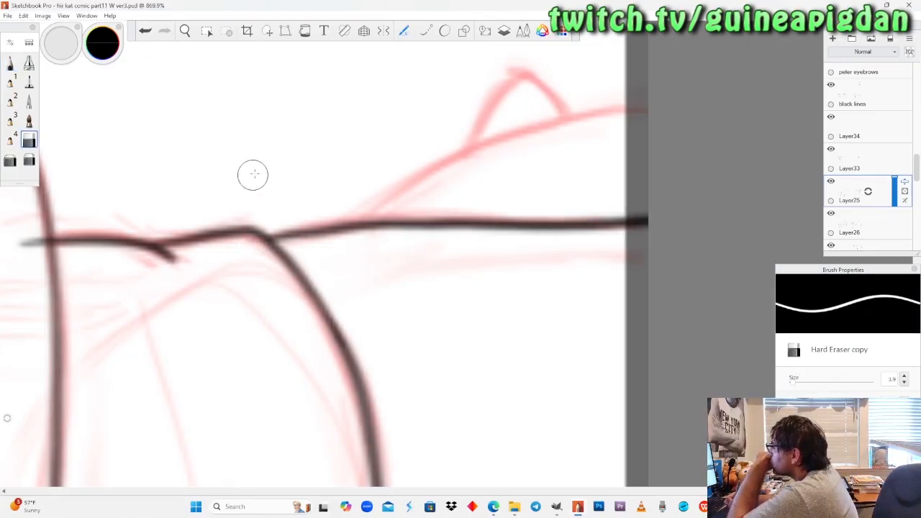
Review the inked lower body, check Layer33's lines by toggling its visibility, and make Layer33 the active layer.
click(185, 30)
drag(239, 209, 269, 277)
drag(352, 344, 317, 257)
drag(341, 337, 340, 337)
drag(523, 206, 581, 314)
drag(453, 232, 400, 266)
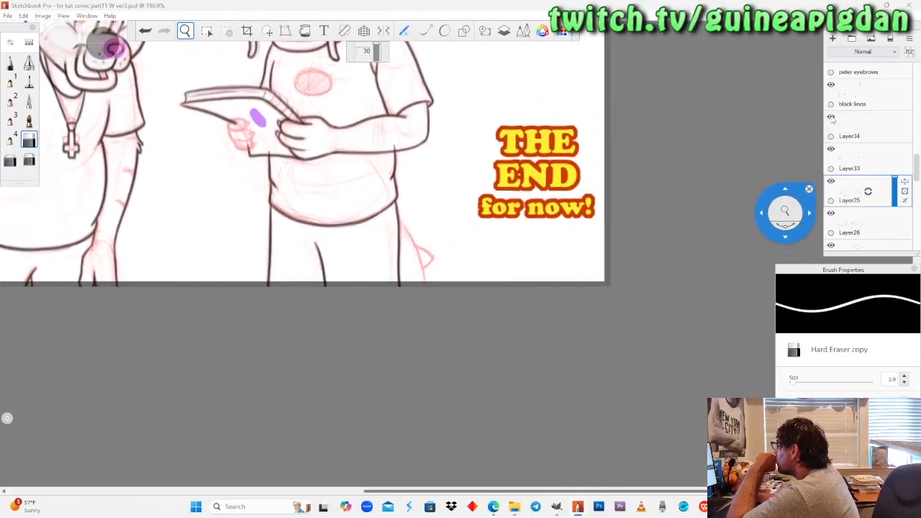
click(831, 150)
click(831, 149)
click(844, 124)
click(850, 163)
click(832, 150)
click(832, 151)
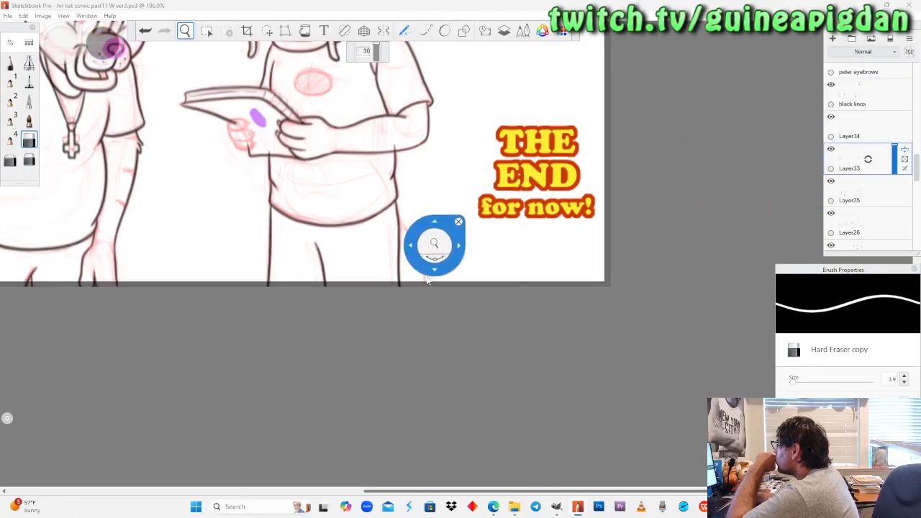
Ink the tail's outer curve from the leg line to the page edge.
scroll(433, 254, up, 5)
scroll(434, 256, up, 5)
key(space)
mouse_move(370, 271)
mouse_down()
mouse_move(432, 378)
mouse_move(489, 394)
mouse_move(485, 351)
mouse_up()
drag(431, 287, 463, 224)
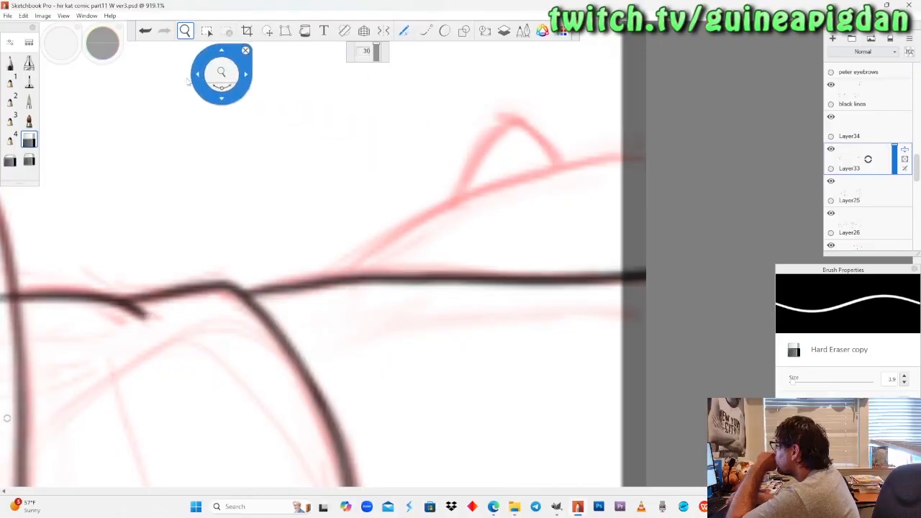
click(11, 64)
mouse_move(317, 292)
mouse_down()
mouse_move(414, 224)
mouse_move(700, 160)
mouse_up()
Ink the triangular spike on the tail's outer edge, redoing its sides and rounded tip until they fit the sketch.
drag(458, 201, 498, 133)
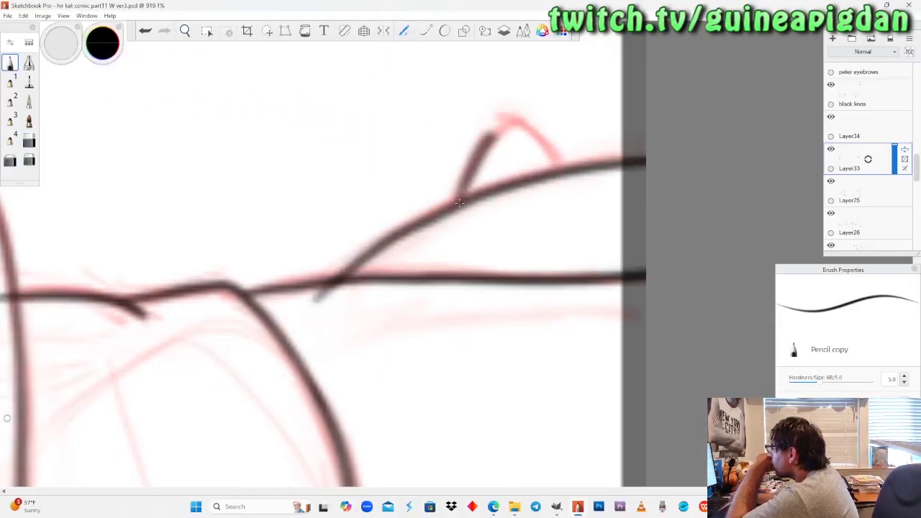
key(ctrl+z)
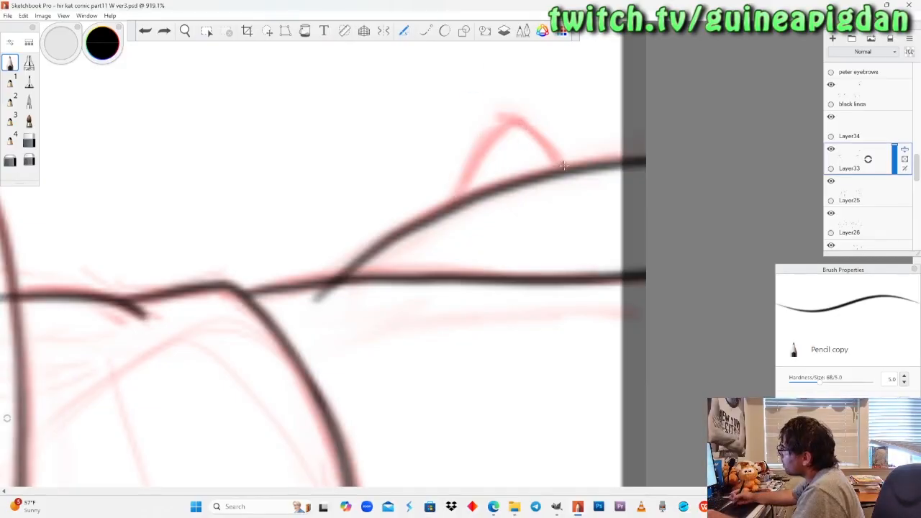
drag(518, 120, 564, 169)
mouse_move(515, 113)
mouse_down()
mouse_move(469, 164)
mouse_move(464, 193)
mouse_move(508, 114)
mouse_up()
key(ctrl+z)
key(ctrl+z)
key(ctrl+z)
mouse_move(460, 204)
mouse_down()
mouse_move(477, 151)
mouse_move(515, 109)
mouse_up()
key(ctrl+z)
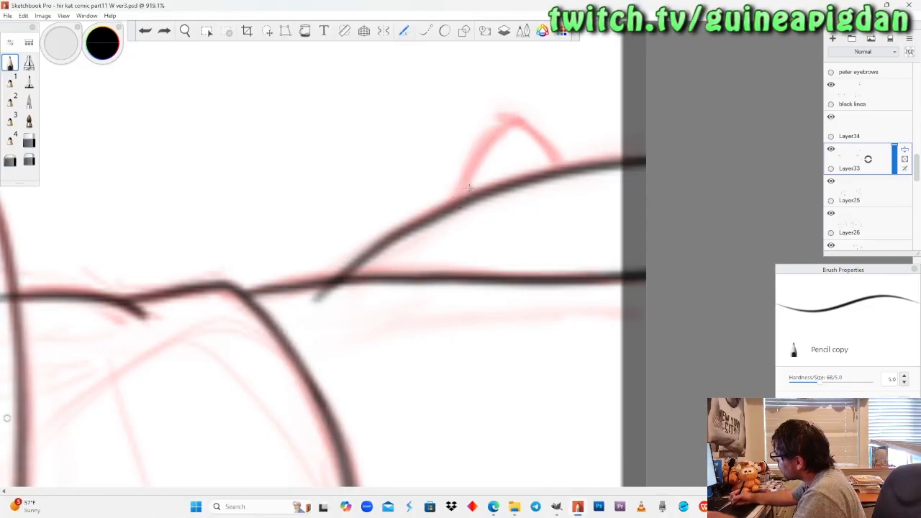
mouse_move(459, 204)
mouse_down()
mouse_move(492, 133)
mouse_move(515, 115)
mouse_move(565, 159)
mouse_up()
key(ctrl+z)
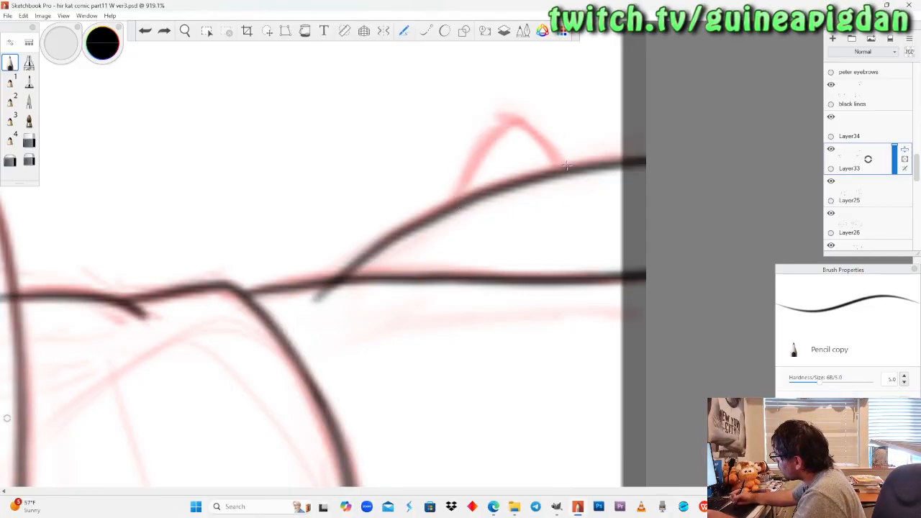
drag(532, 128, 567, 165)
mouse_move(520, 112)
mouse_down()
mouse_move(479, 141)
mouse_move(463, 195)
mouse_move(493, 126)
mouse_move(547, 136)
mouse_up()
key(ctrl+z)
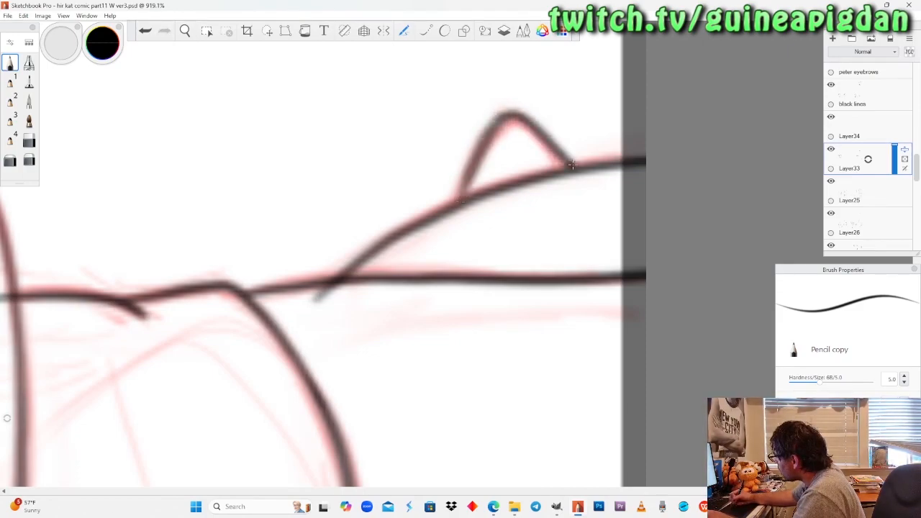
Darken the base of the tail spike's inner side and erase the tail curve's overlap past the leg line.
drag(465, 178, 463, 190)
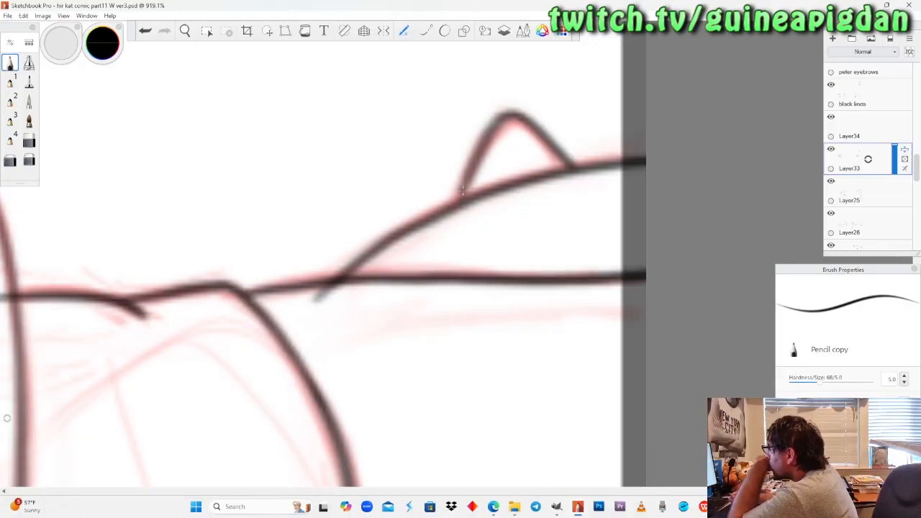
click(28, 141)
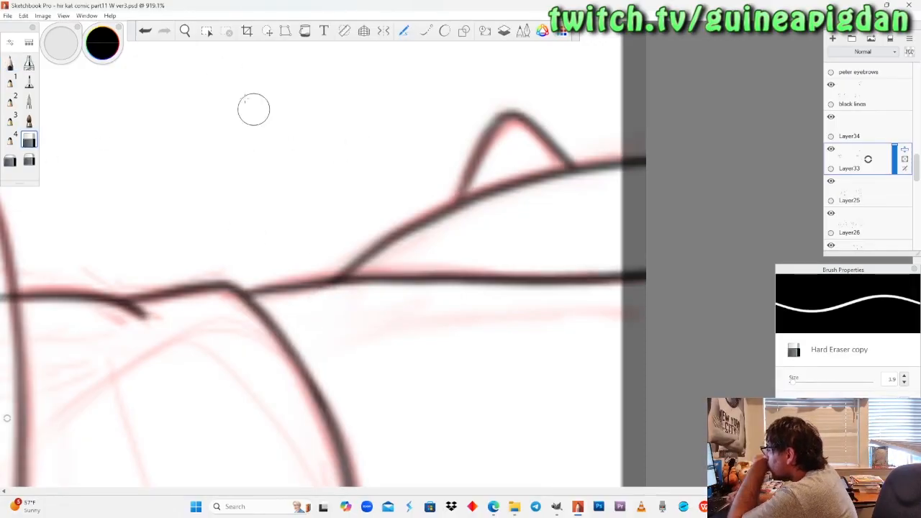
Identify the shirt's line layer by toggling layer visibility and erase the shirt side line's overlap inside the forearm on Layer26.
click(185, 31)
drag(219, 181, 277, 235)
mouse_move(317, 327)
mouse_down()
mouse_move(322, 185)
mouse_move(383, 126)
mouse_move(319, 339)
mouse_up()
mouse_move(373, 197)
mouse_down()
mouse_move(370, 190)
mouse_move(425, 263)
mouse_move(429, 244)
mouse_move(368, 401)
mouse_up()
drag(474, 232, 429, 298)
drag(420, 258, 435, 289)
drag(466, 232, 464, 267)
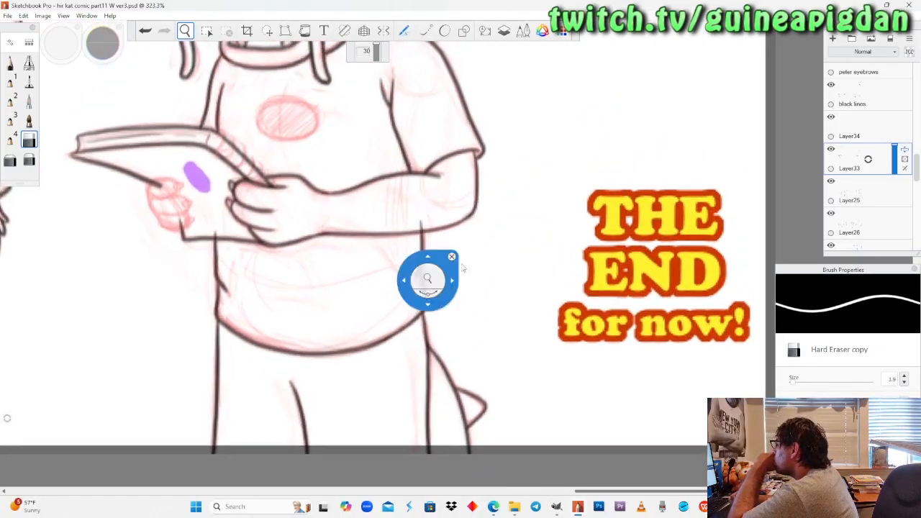
click(831, 149)
click(831, 149)
click(831, 180)
click(831, 181)
click(831, 213)
click(831, 213)
click(851, 223)
drag(413, 245, 441, 151)
click(29, 140)
drag(435, 189, 436, 207)
Check the last panel's dragon and make Layer34 the active layer for the notebook's binding.
click(185, 32)
drag(213, 168, 173, 252)
drag(150, 232, 364, 395)
drag(361, 250, 351, 292)
mouse_move(427, 220)
mouse_down()
mouse_move(421, 255)
mouse_move(412, 224)
mouse_up()
drag(421, 255, 451, 299)
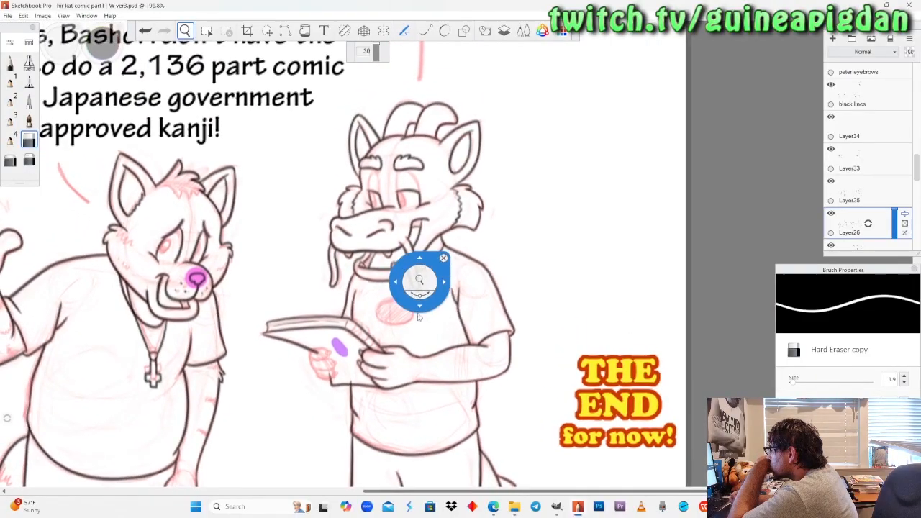
drag(391, 363, 449, 252)
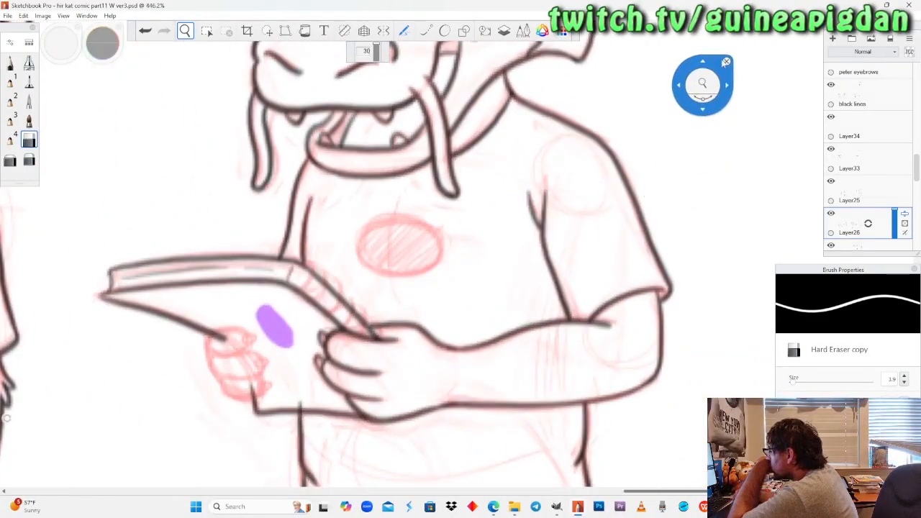
drag(707, 63, 801, 87)
click(858, 136)
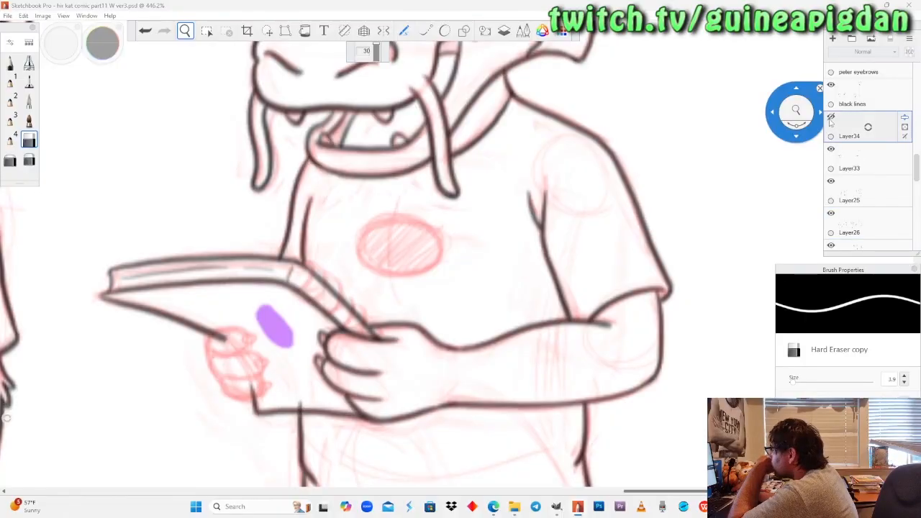
scroll(354, 286, up, 1)
Ink the rings of the notebook's spiral binding with the Pencil copy brush on Layer34, undoing strokes that miss the sketch.
drag(354, 286, 375, 237)
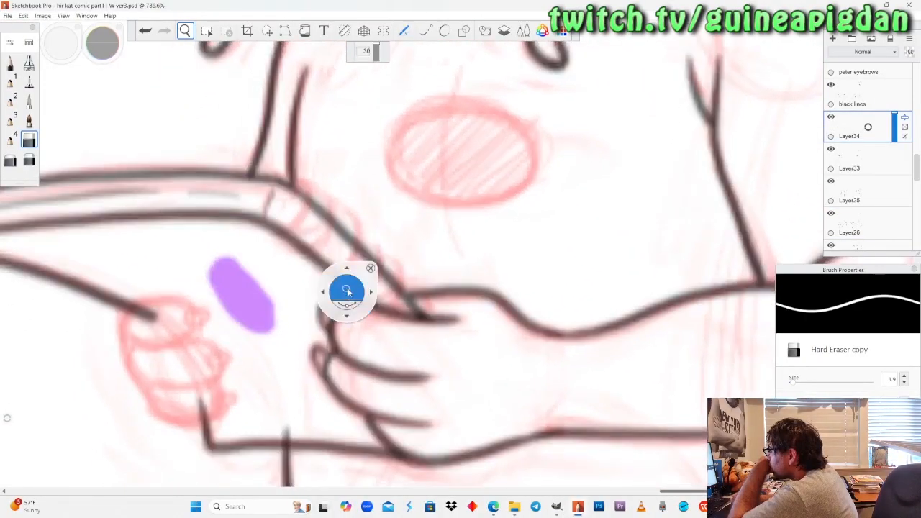
drag(326, 311, 341, 291)
click(10, 63)
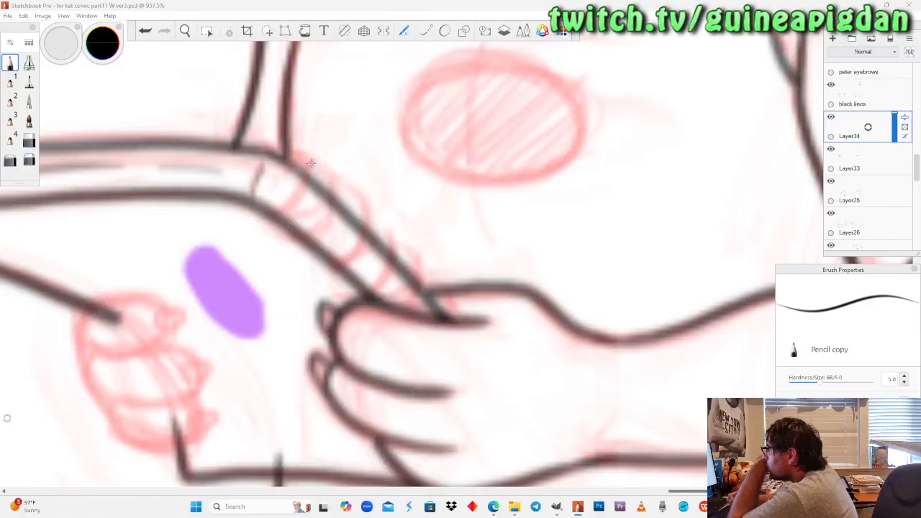
mouse_move(312, 168)
mouse_down()
mouse_move(309, 214)
mouse_move(271, 229)
mouse_up()
mouse_move(309, 198)
mouse_down()
mouse_move(324, 172)
mouse_move(299, 174)
mouse_up()
key(ctrl+z)
mouse_move(298, 252)
mouse_down()
mouse_move(336, 251)
mouse_move(354, 214)
mouse_move(333, 202)
mouse_up()
mouse_move(332, 283)
mouse_down()
mouse_move(369, 256)
mouse_move(405, 285)
mouse_move(400, 261)
mouse_move(410, 293)
mouse_move(434, 271)
mouse_move(431, 288)
mouse_move(404, 263)
mouse_move(408, 294)
mouse_up()
key(ctrl+z)
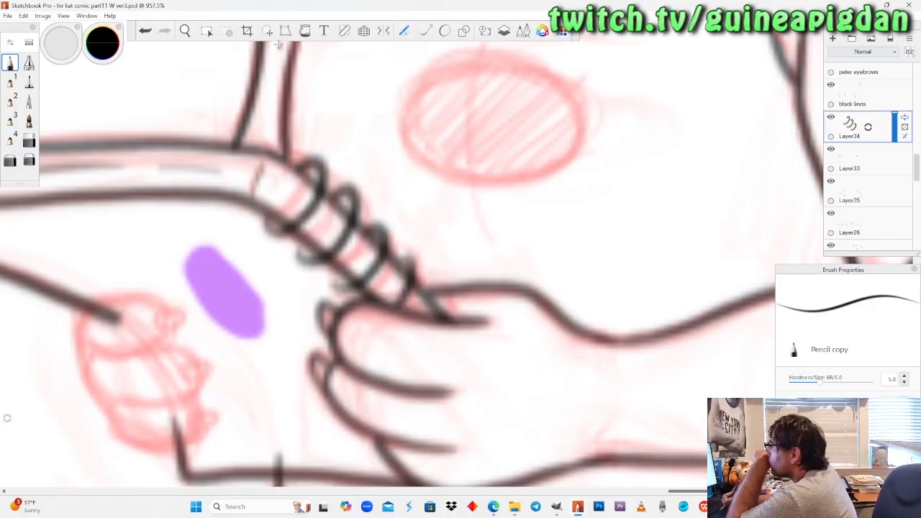
Review the whole last panel and step through line layers Layer33 and Layer25.
click(185, 31)
drag(227, 173, 264, 354)
drag(337, 245, 502, 369)
mouse_move(428, 302)
mouse_down()
mouse_move(419, 296)
mouse_move(427, 301)
mouse_up()
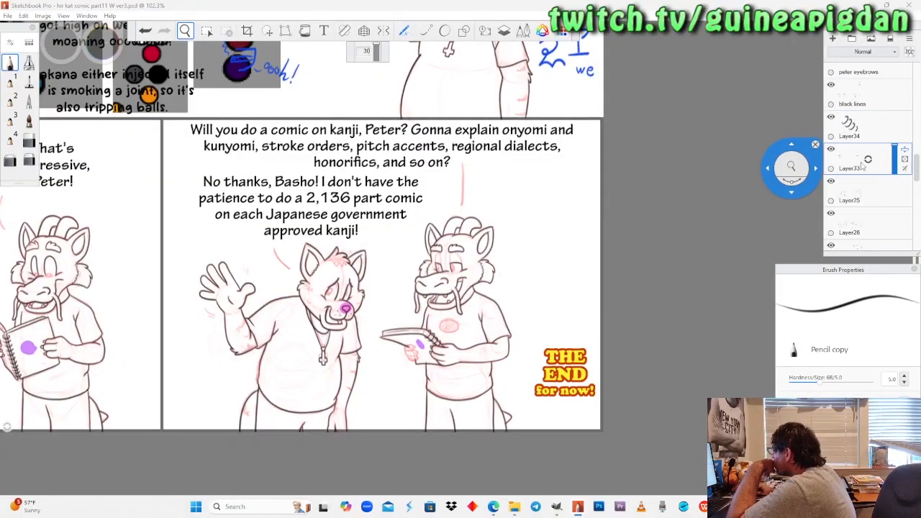
click(866, 200)
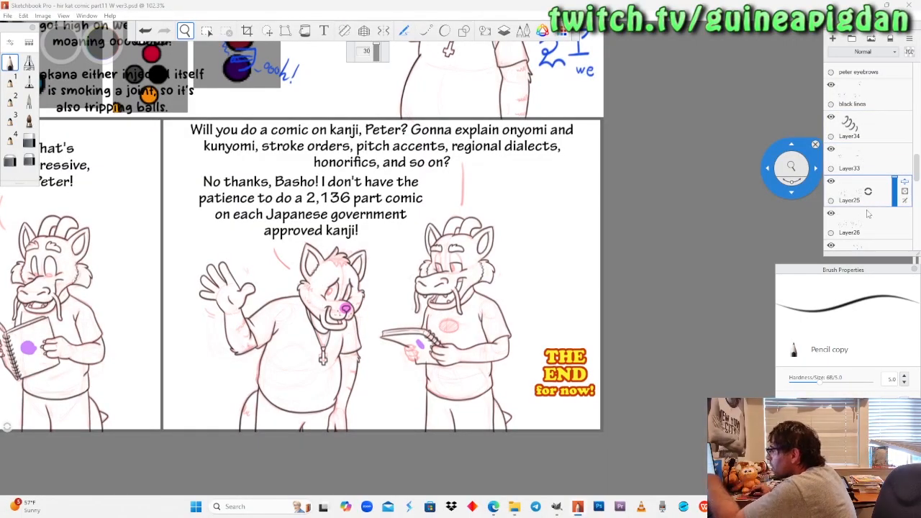
click(856, 153)
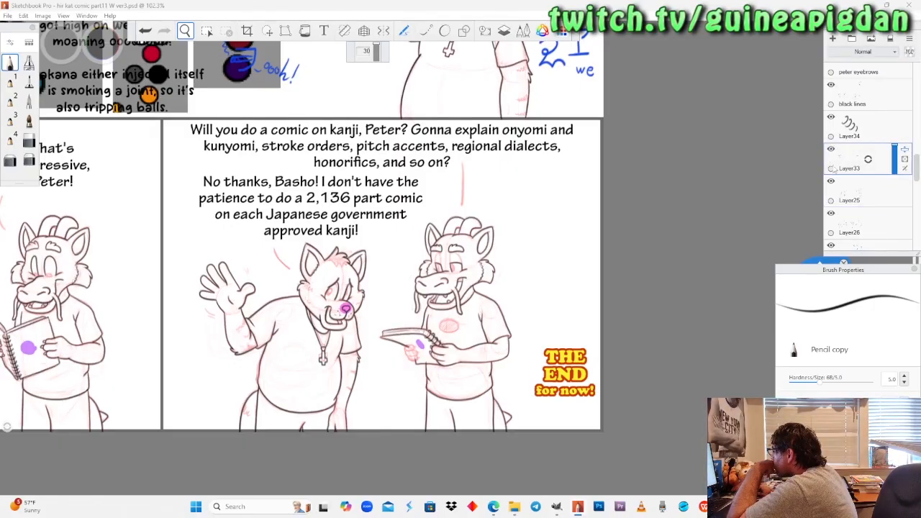
click(836, 189)
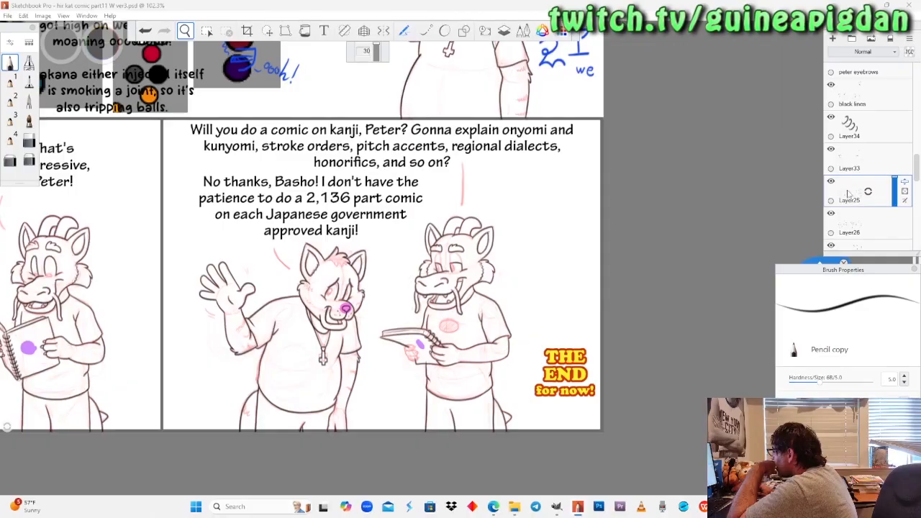
Find the shirt line's layer by toggling visibility and erase its overlap above the notebook's lower edge on Layer26.
drag(456, 299, 453, 276)
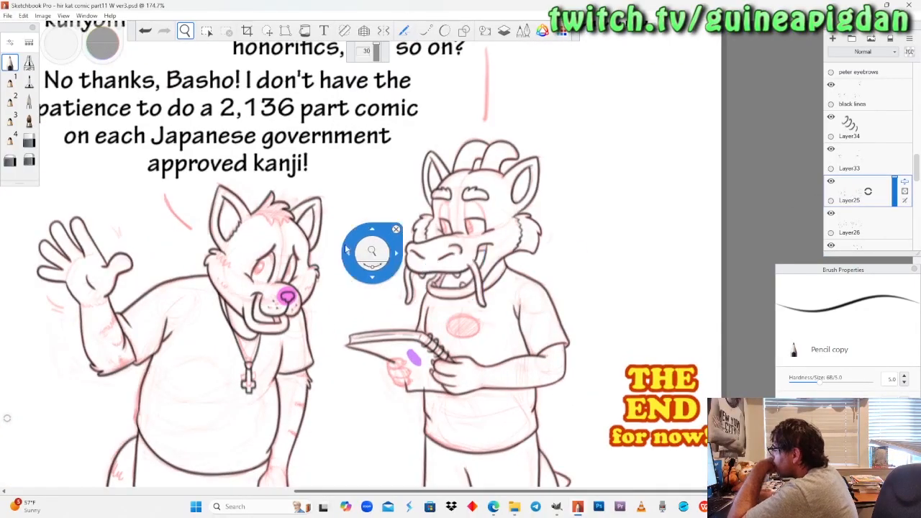
drag(361, 359, 367, 327)
drag(467, 388, 405, 306)
drag(407, 302, 435, 227)
drag(761, 139, 823, 137)
click(831, 181)
click(832, 181)
click(831, 213)
click(832, 215)
click(857, 215)
drag(399, 319, 398, 305)
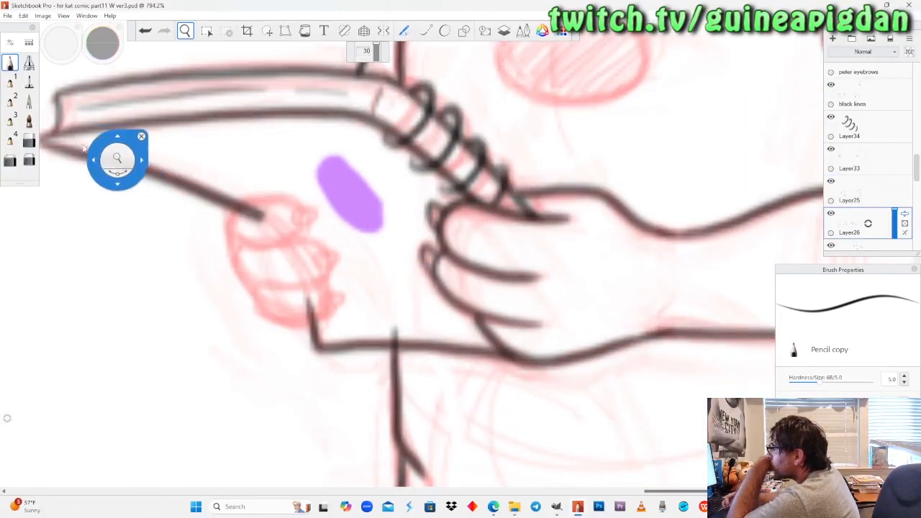
click(29, 140)
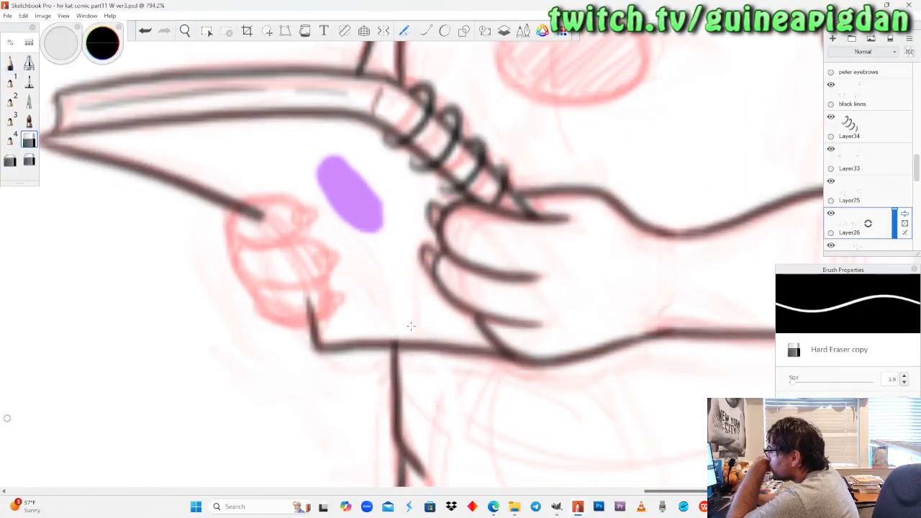
Identify Layer33 as the notebook's outline by toggling its visibility and lower its opacity to 48.
click(831, 149)
click(831, 149)
click(893, 159)
drag(893, 159, 896, 166)
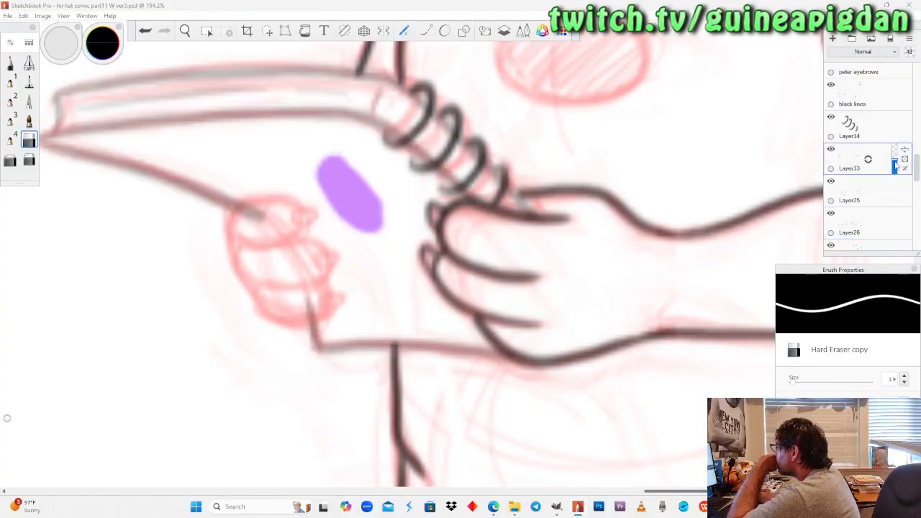
Make Layer25 the active layer, check its lines by toggling visibility, and ready the Pencil copy brush for the sketched hand under the notebook.
click(856, 190)
click(831, 181)
click(832, 180)
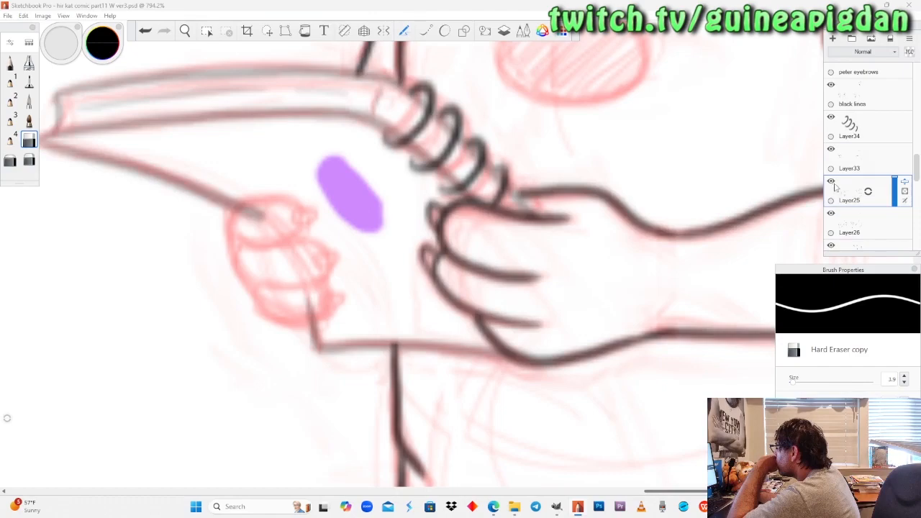
click(10, 63)
click(185, 31)
drag(266, 218, 272, 205)
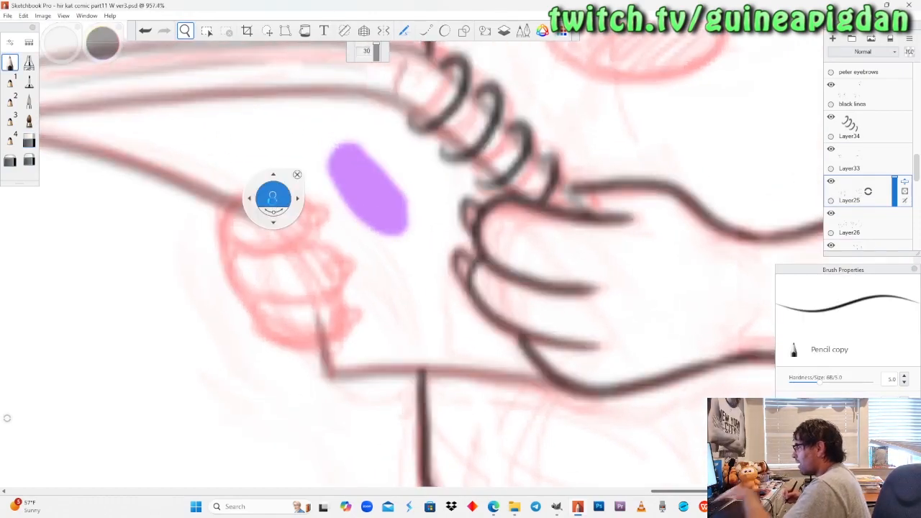
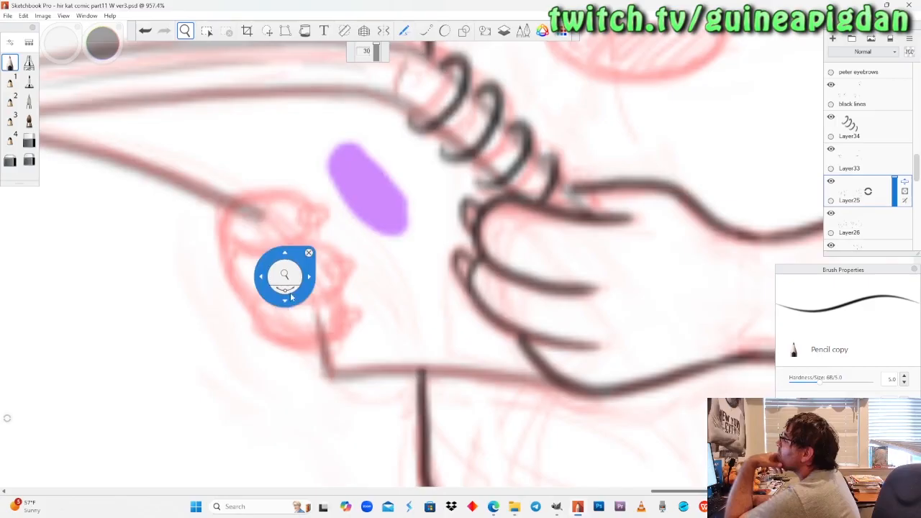
Ink the uppermost finger and its small claw on the sketched hand under the notebook on Layer25.
scroll(286, 272, down, 2)
scroll(286, 272, up, 4)
drag(302, 260, 301, 298)
scroll(301, 298, down, 4)
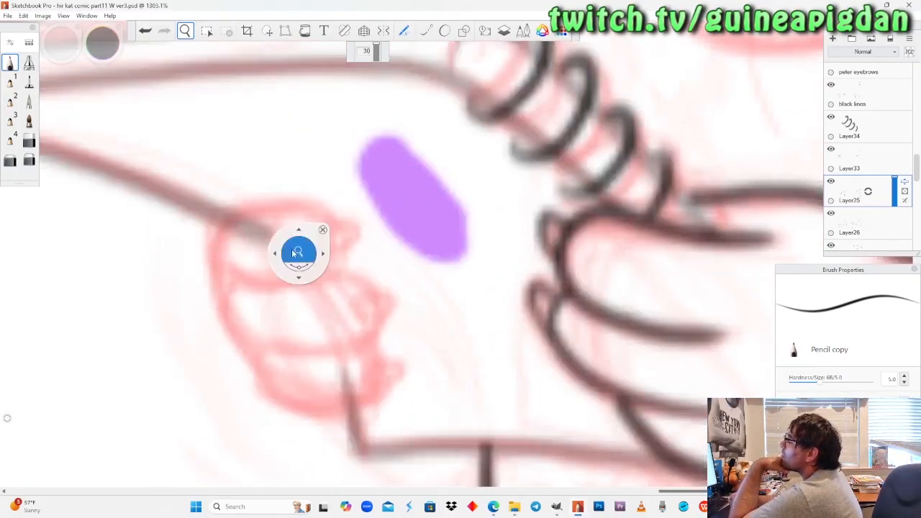
scroll(308, 273, up, 3)
scroll(311, 284, up, 2)
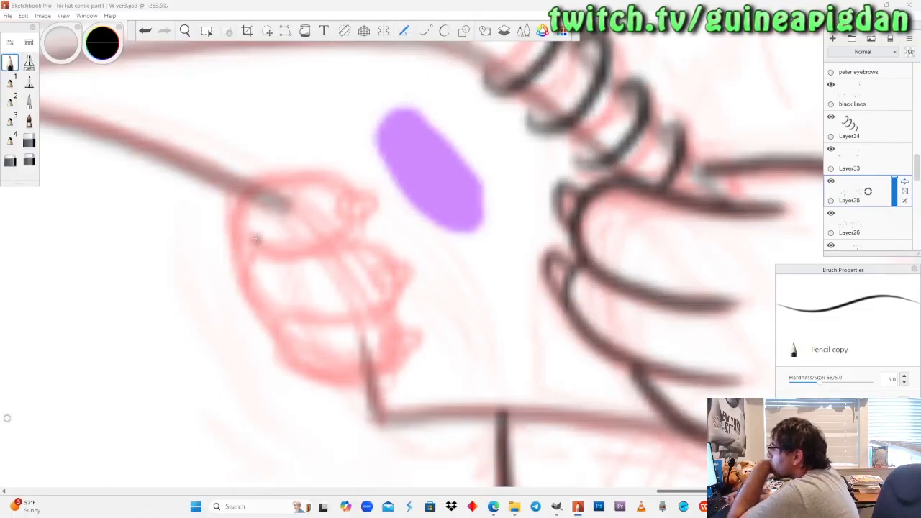
mouse_move(249, 252)
mouse_down()
mouse_move(241, 194)
mouse_move(309, 170)
mouse_move(349, 186)
mouse_up()
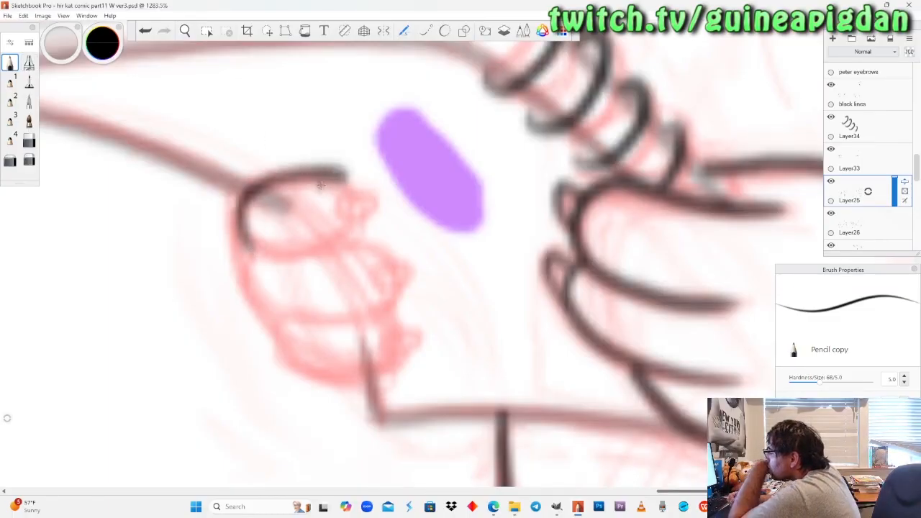
key(ctrl+z)
mouse_move(345, 193)
mouse_down()
mouse_move(376, 217)
mouse_move(351, 188)
mouse_move(346, 229)
mouse_up()
key(ctrl+z)
key(ctrl+z)
mouse_move(344, 188)
mouse_down()
mouse_move(338, 229)
mouse_move(377, 209)
mouse_move(359, 212)
mouse_up()
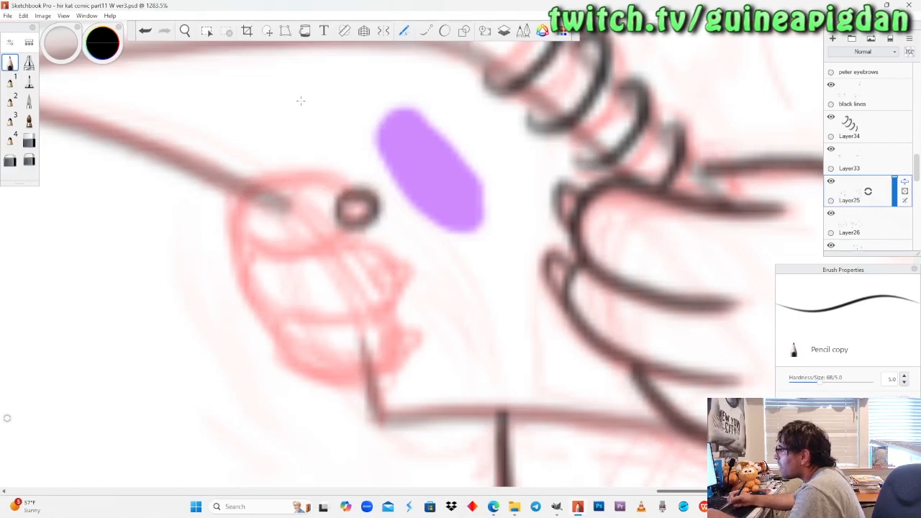
key(ctrl+z)
mouse_move(346, 193)
mouse_down()
mouse_move(380, 216)
mouse_move(362, 181)
mouse_move(349, 208)
mouse_move(306, 167)
mouse_move(248, 196)
mouse_move(232, 246)
mouse_move(306, 256)
mouse_move(356, 222)
mouse_up()
key(ctrl+z)
mouse_move(351, 188)
mouse_down()
mouse_move(323, 167)
mouse_move(241, 191)
mouse_move(267, 256)
mouse_move(353, 225)
mouse_move(342, 198)
mouse_move(281, 171)
mouse_move(241, 249)
mouse_move(338, 241)
mouse_move(356, 221)
mouse_up()
key(ctrl+z)
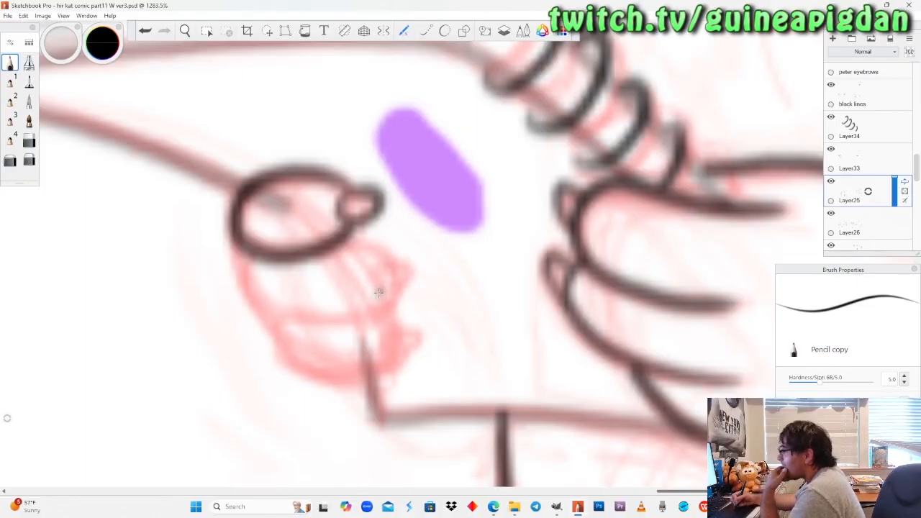
Ink the middle and lowest fingers with their claws on the hand gripping the notebook.
mouse_move(369, 271)
mouse_down()
mouse_move(414, 268)
mouse_move(396, 298)
mouse_move(388, 272)
mouse_up()
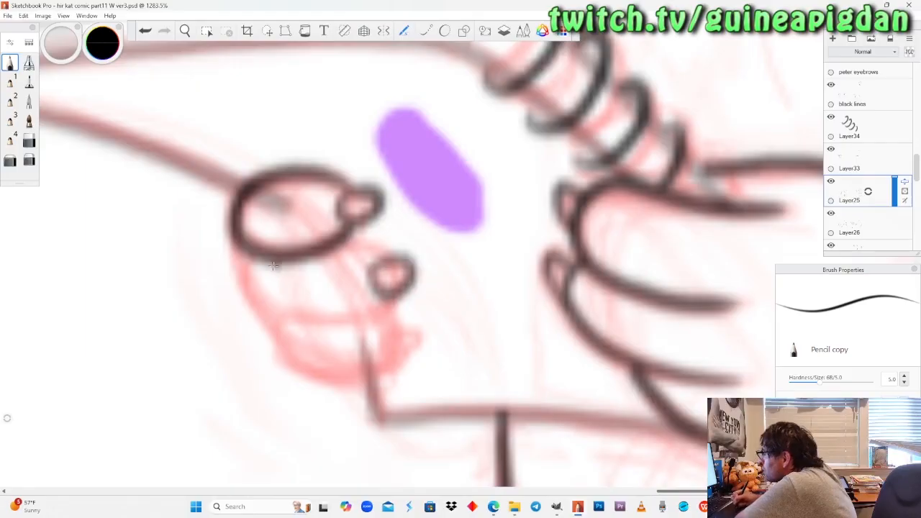
mouse_move(245, 255)
mouse_down()
mouse_move(263, 326)
mouse_move(324, 332)
mouse_move(378, 303)
mouse_up()
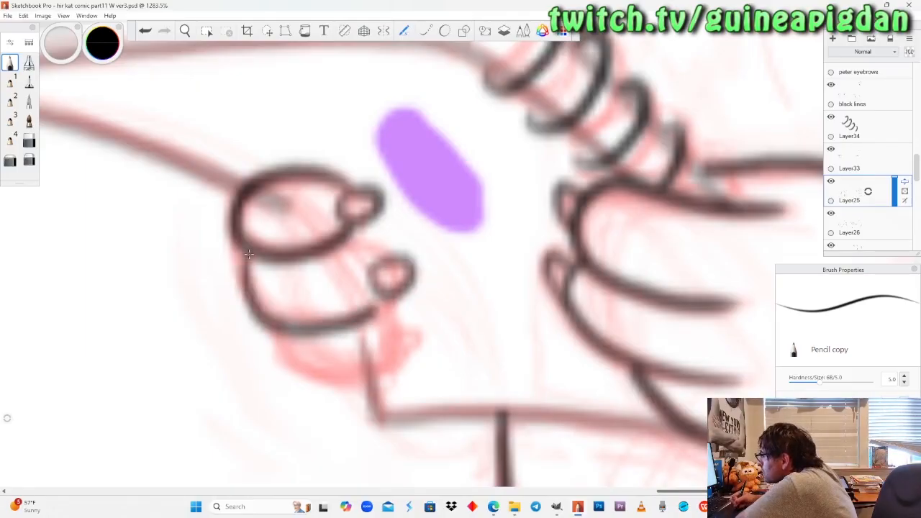
drag(344, 236, 380, 261)
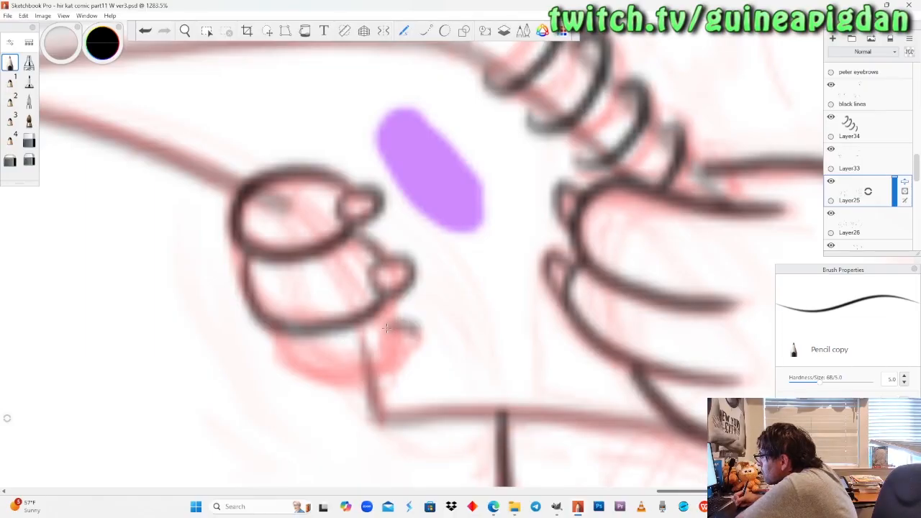
drag(387, 327, 395, 331)
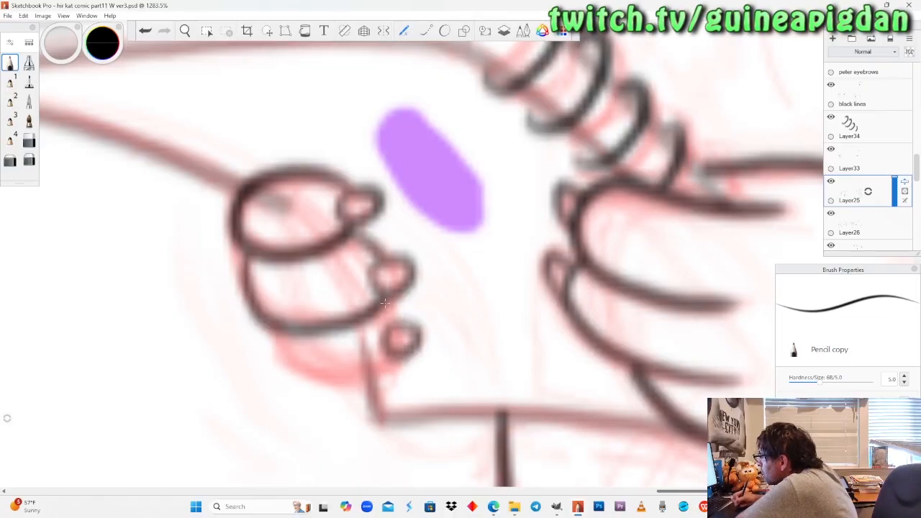
mouse_move(279, 335)
mouse_down()
mouse_move(291, 379)
mouse_move(360, 388)
mouse_move(394, 362)
mouse_up()
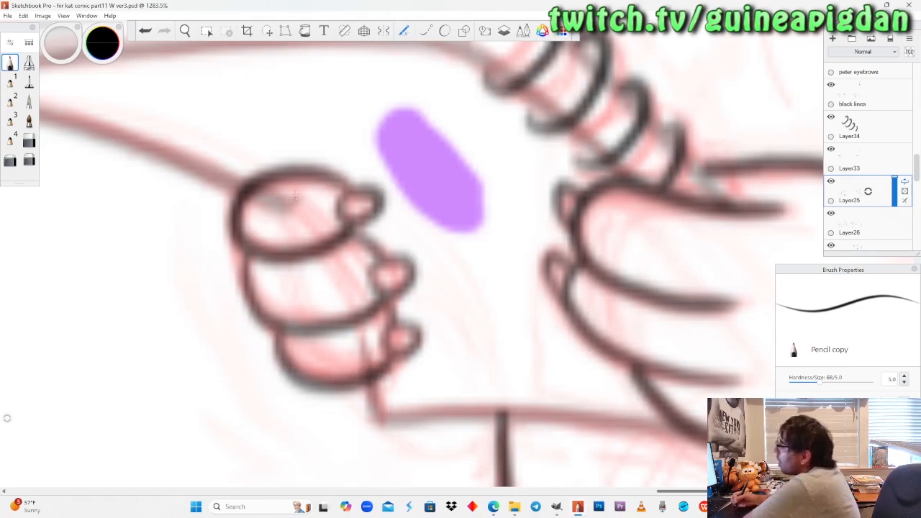
mouse_move(281, 333)
mouse_down()
mouse_move(277, 347)
mouse_move(306, 388)
mouse_move(387, 364)
mouse_move(394, 386)
mouse_up()
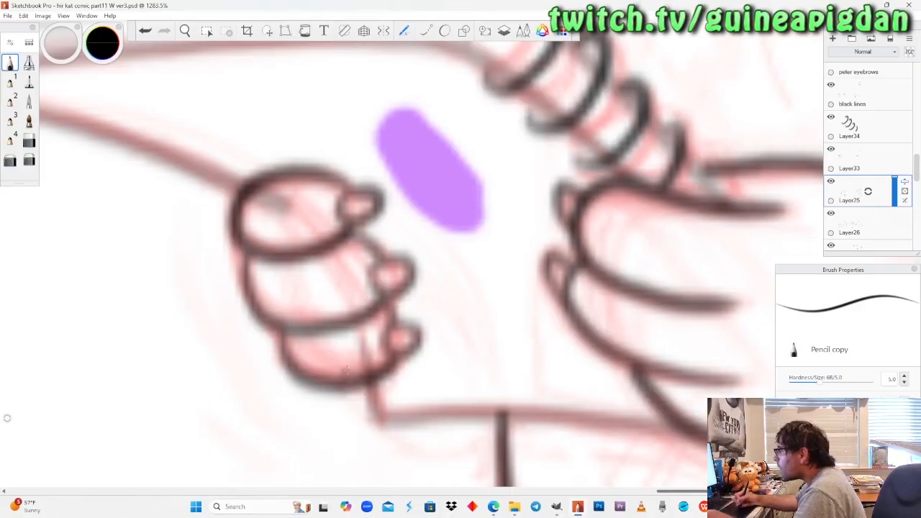
Restore Layer33 to full opacity and erase the notebook outline inside the newly inked fingers with the Hard Eraser copy brush.
drag(230, 192, 262, 329)
drag(375, 292, 403, 390)
drag(375, 262, 395, 267)
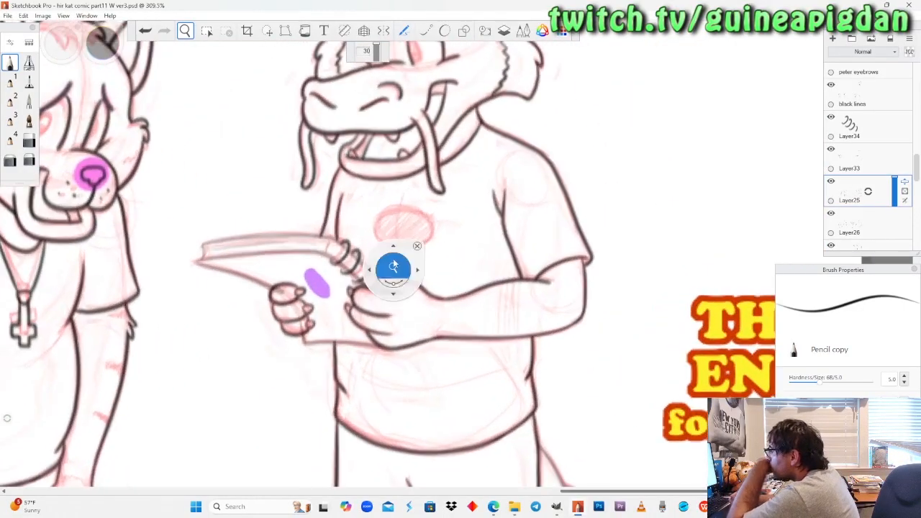
click(869, 158)
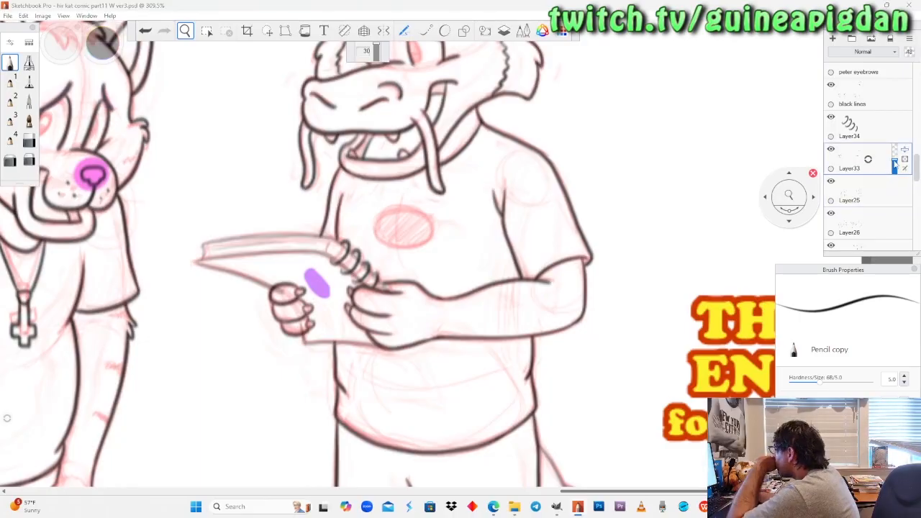
drag(894, 160, 895, 144)
drag(291, 348, 311, 294)
drag(309, 260, 318, 191)
click(29, 141)
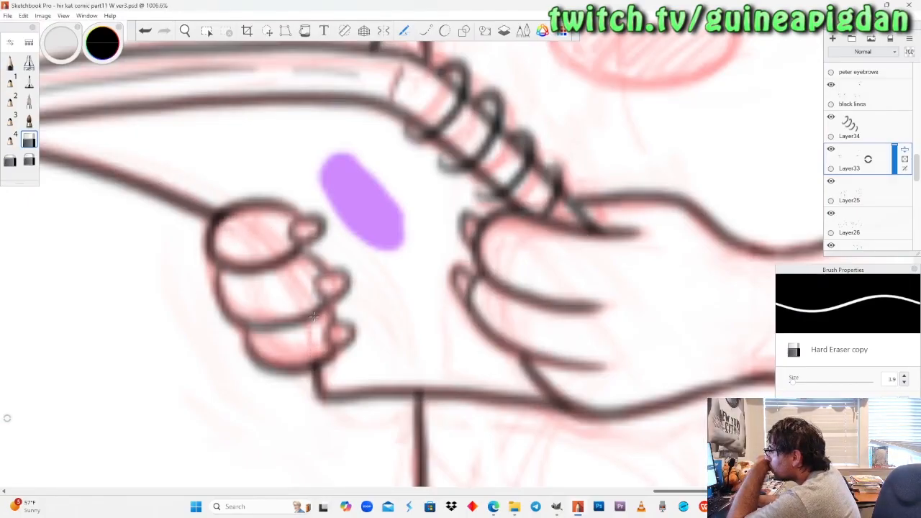
Review the last two panels and check what Layer33 contains by toggling its visibility.
click(185, 30)
drag(209, 159, 241, 296)
drag(238, 308, 379, 352)
drag(272, 296, 318, 302)
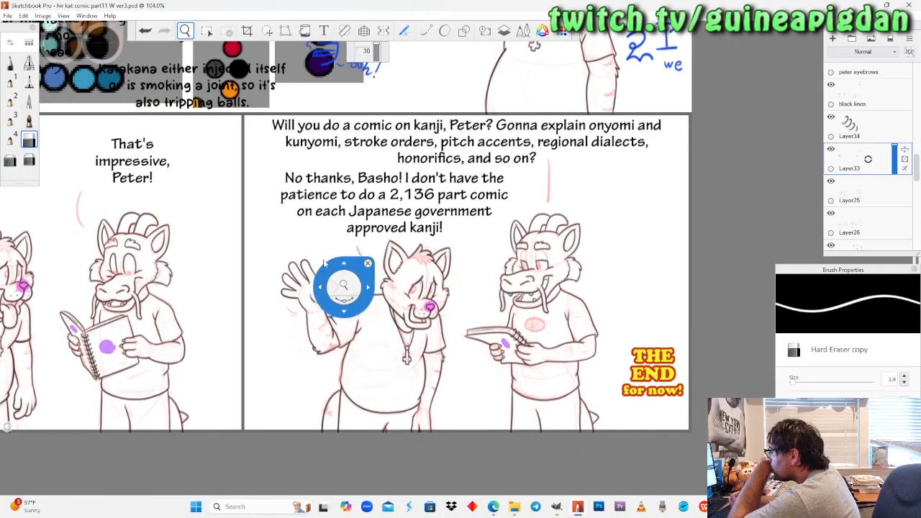
drag(320, 134, 382, 169)
drag(326, 287, 351, 250)
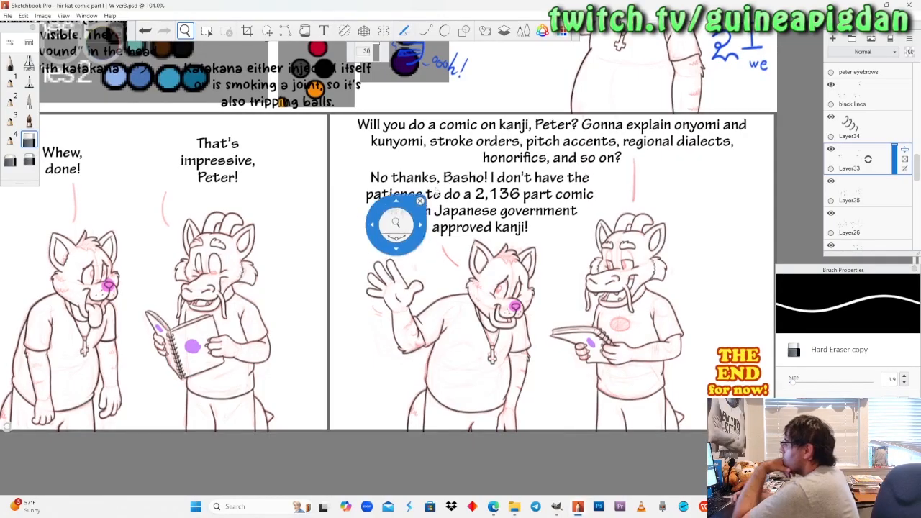
drag(318, 279, 334, 281)
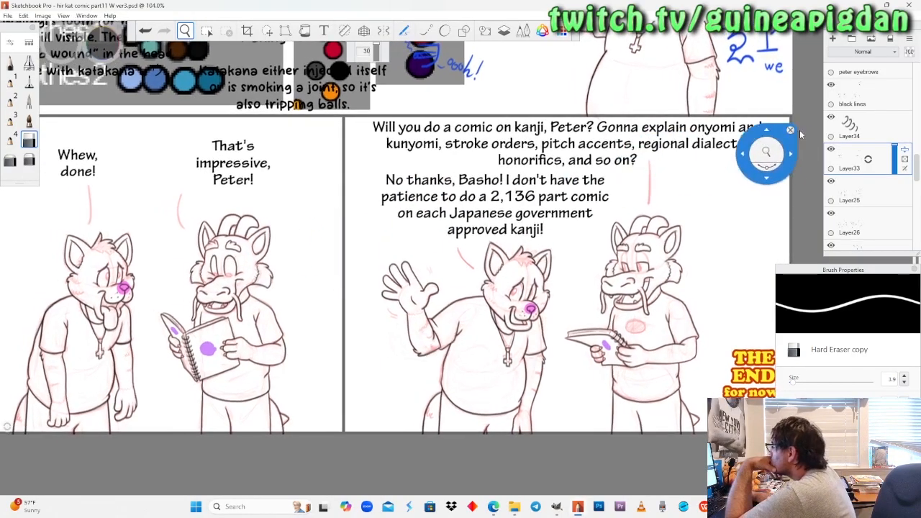
click(832, 149)
click(832, 150)
click(832, 150)
click(832, 150)
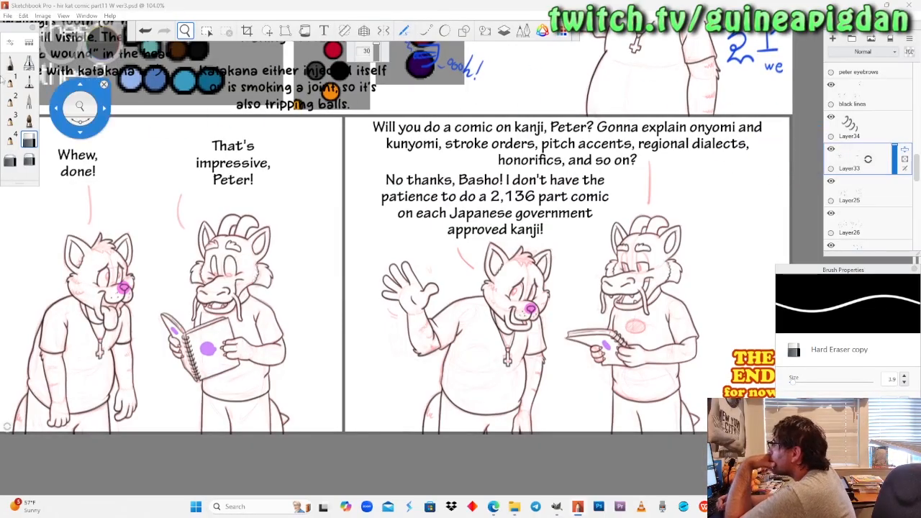
Lasso the last panel dragon's horns, copy them to a new layer, and place the copy beside the previous panel dragon's head.
click(266, 30)
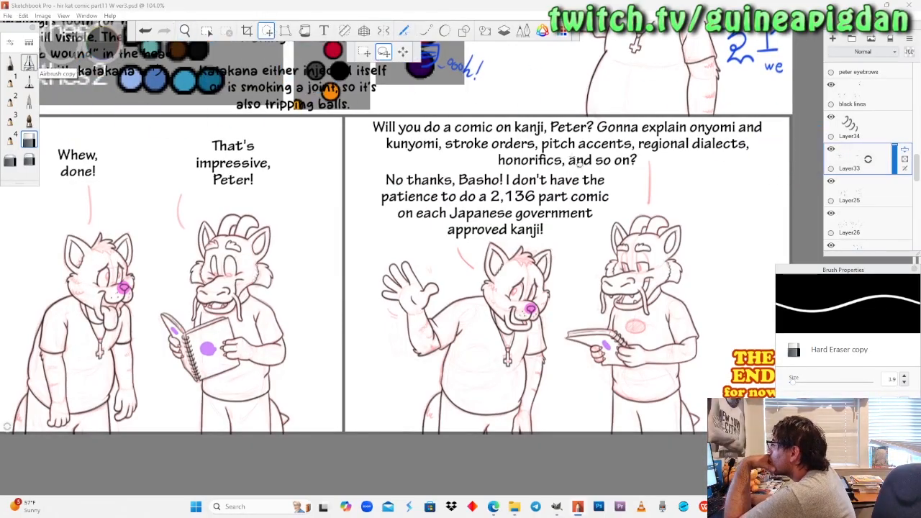
drag(663, 199, 663, 200)
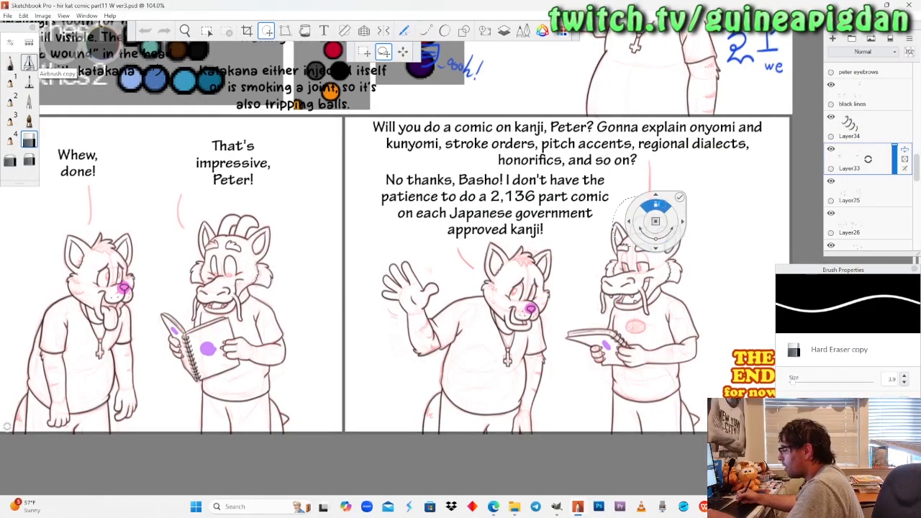
click(679, 197)
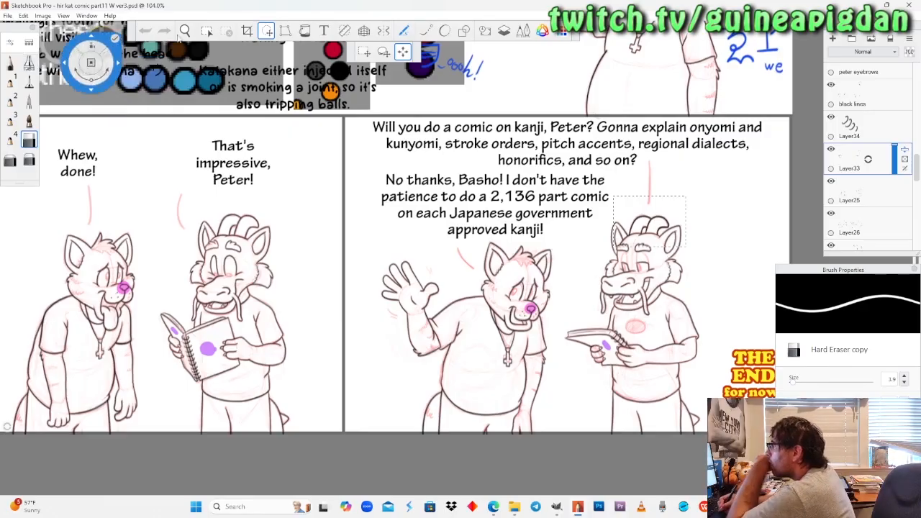
mouse_move(655, 235)
mouse_down()
mouse_move(239, 233)
mouse_move(261, 233)
mouse_up()
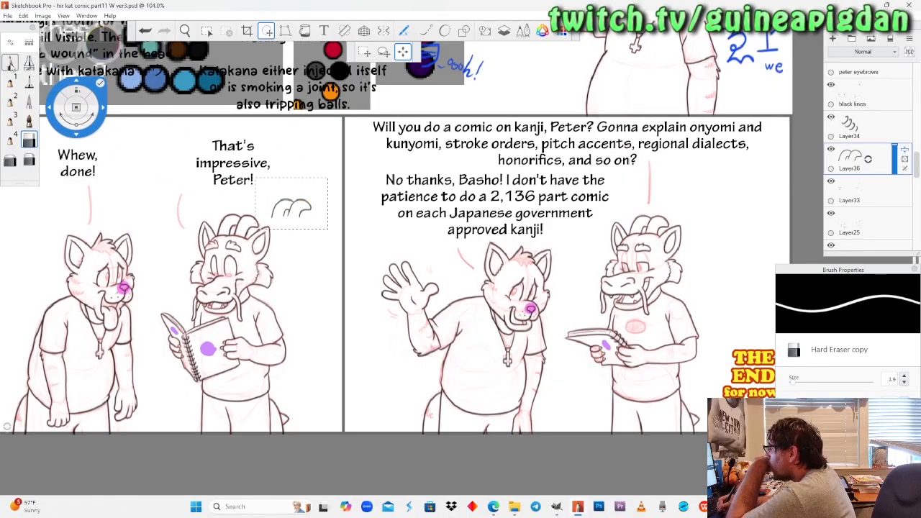
click(12, 64)
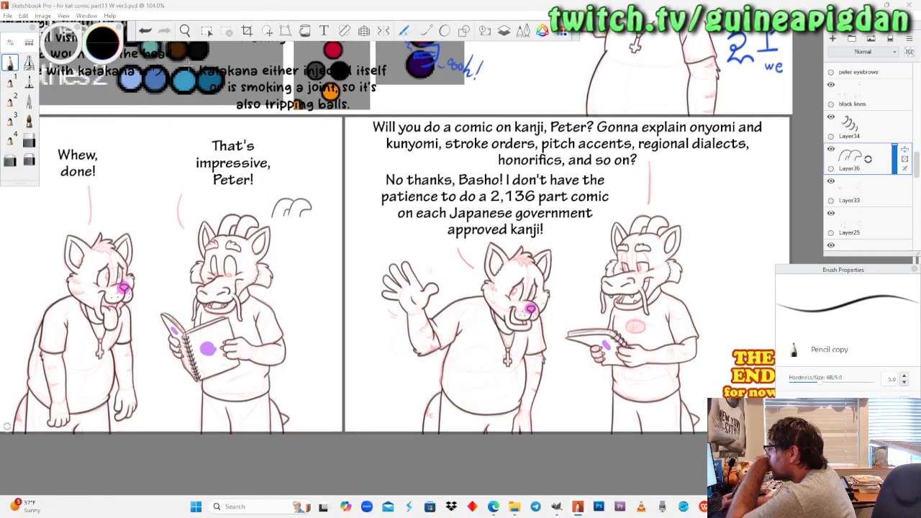
Compare the last panel with ref layer2 shown at 100% opacity, reduce the reference to 20 and hide it again.
click(185, 31)
drag(257, 237, 324, 248)
drag(402, 264, 353, 259)
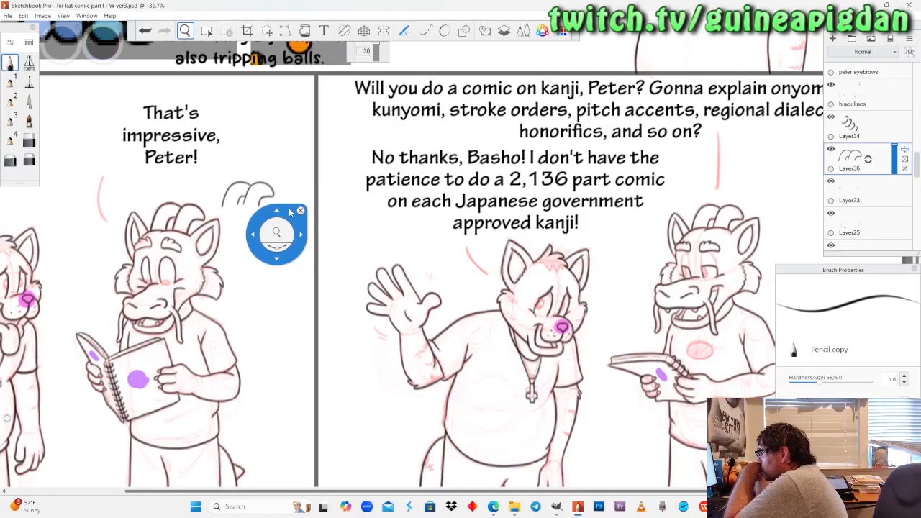
drag(290, 211, 917, 213)
click(831, 181)
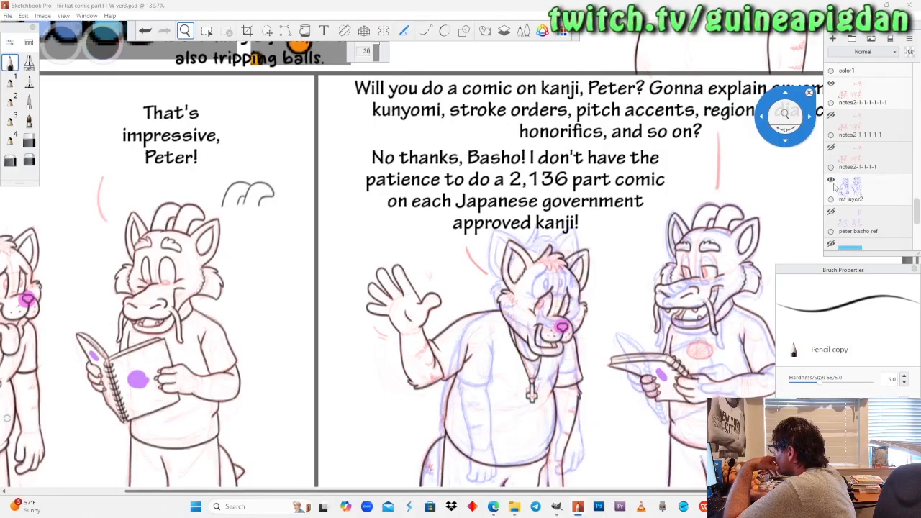
click(863, 192)
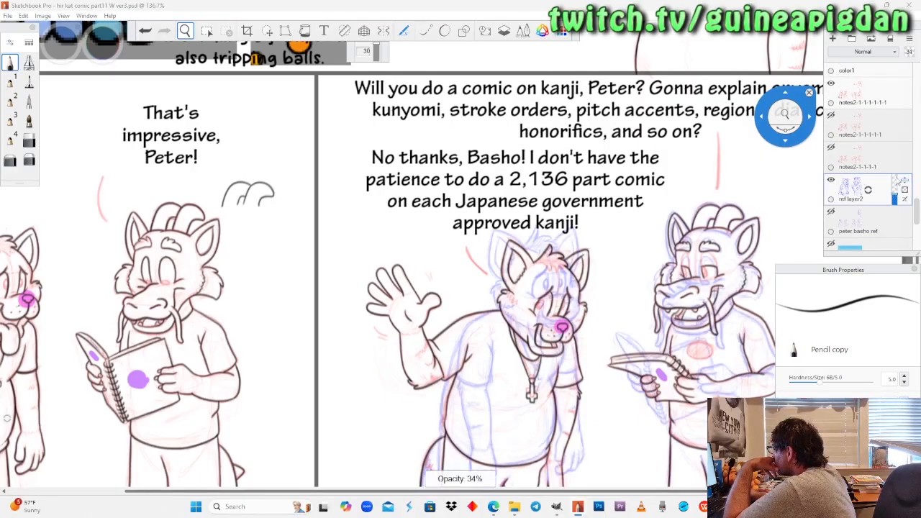
drag(895, 194, 897, 175)
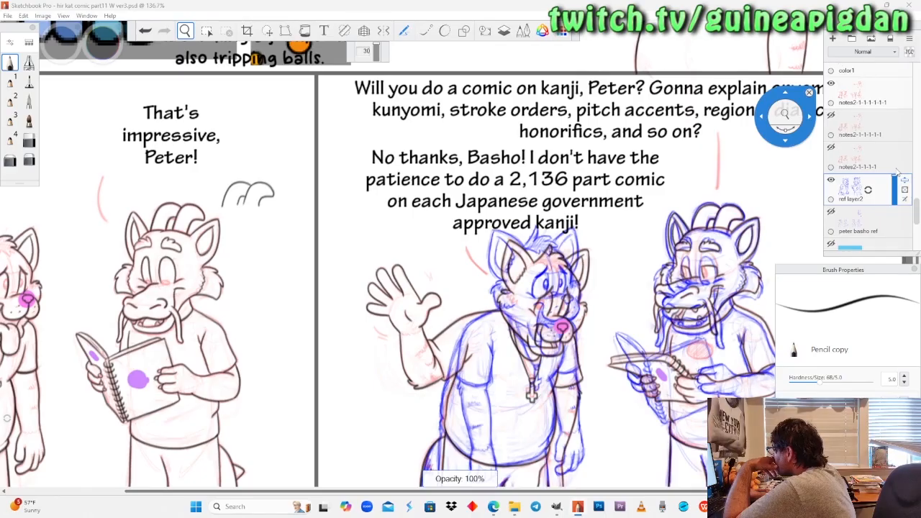
mouse_move(897, 179)
mouse_down()
mouse_move(896, 198)
mouse_move(897, 173)
mouse_up()
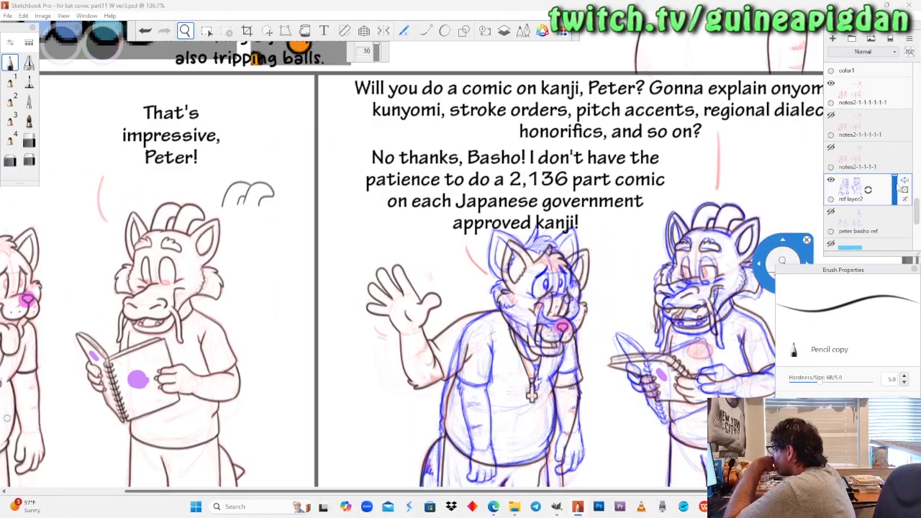
drag(898, 199, 898, 205)
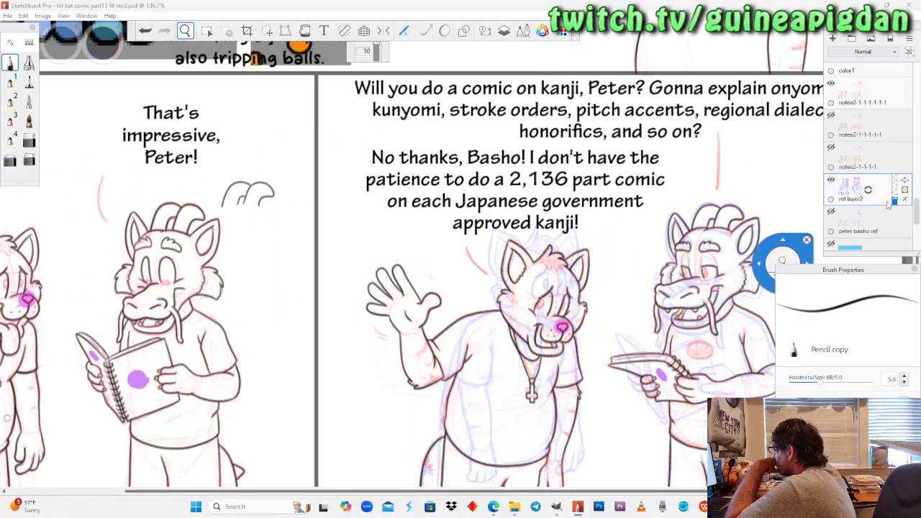
click(831, 180)
Lower the copied horns' layer, Layer36, to 30 opacity and move the horns over those of the previous panel's dragon.
mouse_move(167, 257)
mouse_down()
mouse_move(239, 213)
mouse_move(356, 291)
mouse_up()
drag(294, 237, 361, 216)
drag(916, 219, 915, 178)
click(832, 112)
click(832, 112)
click(861, 124)
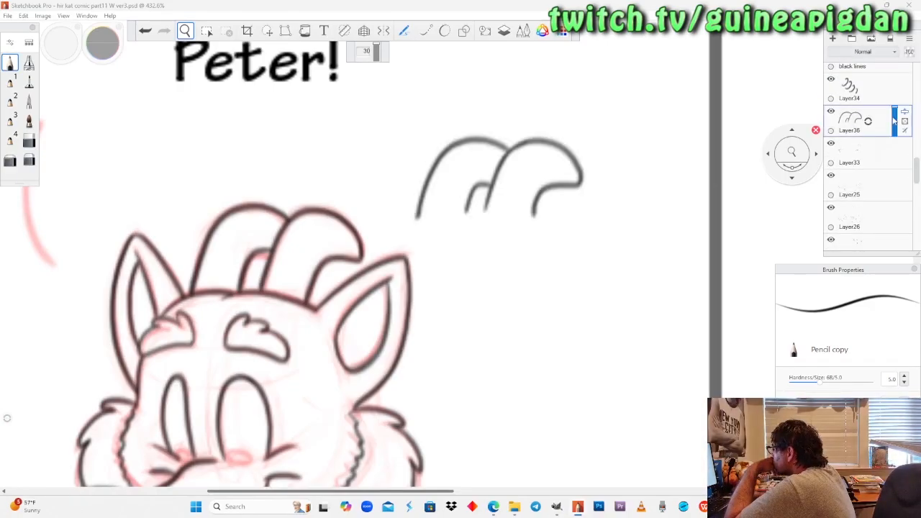
drag(895, 117, 897, 131)
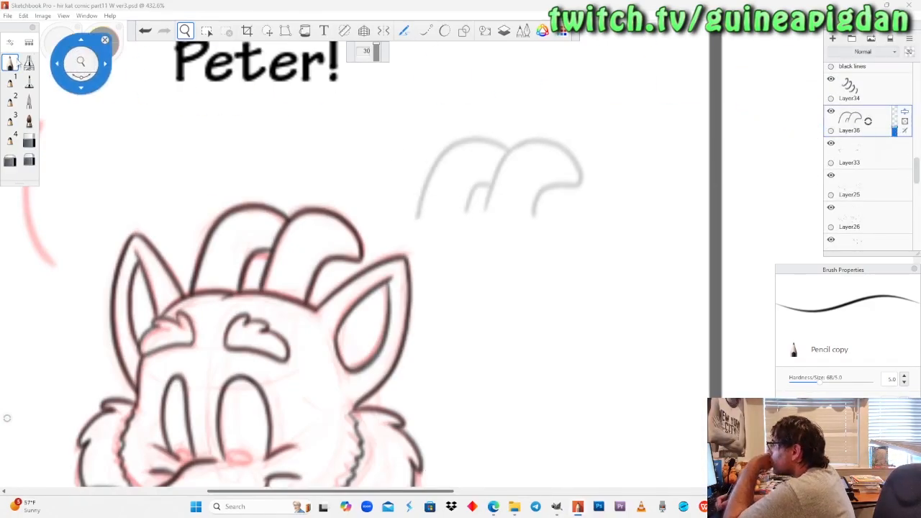
click(14, 59)
click(266, 31)
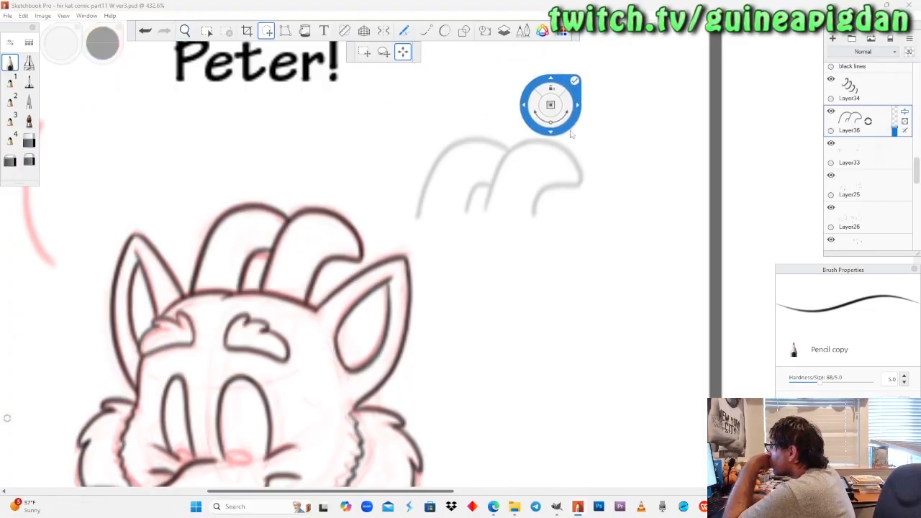
mouse_move(592, 168)
mouse_down()
mouse_move(524, 177)
mouse_move(374, 239)
mouse_up()
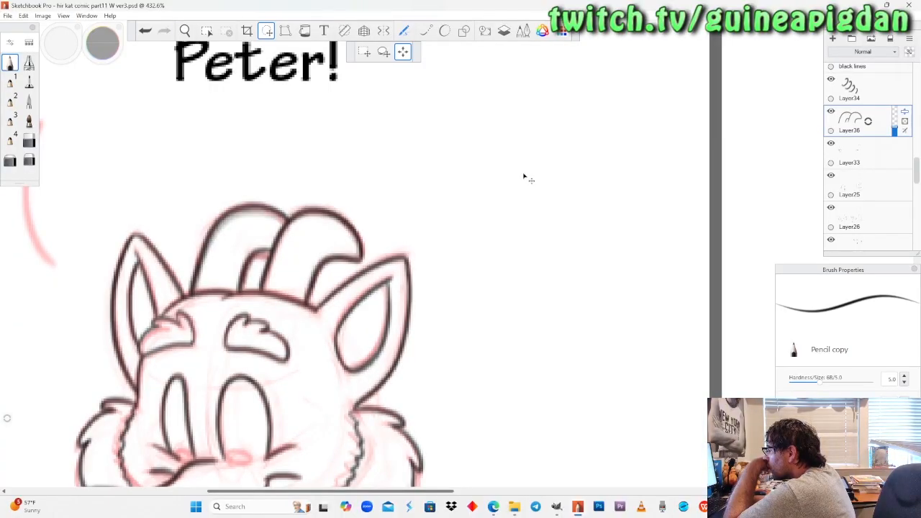
Check what Layer33, Layer25, Layer26, layer 1 and stripes contain by toggling each layer's visibility.
click(831, 145)
click(831, 145)
click(832, 177)
click(831, 176)
click(831, 208)
click(831, 208)
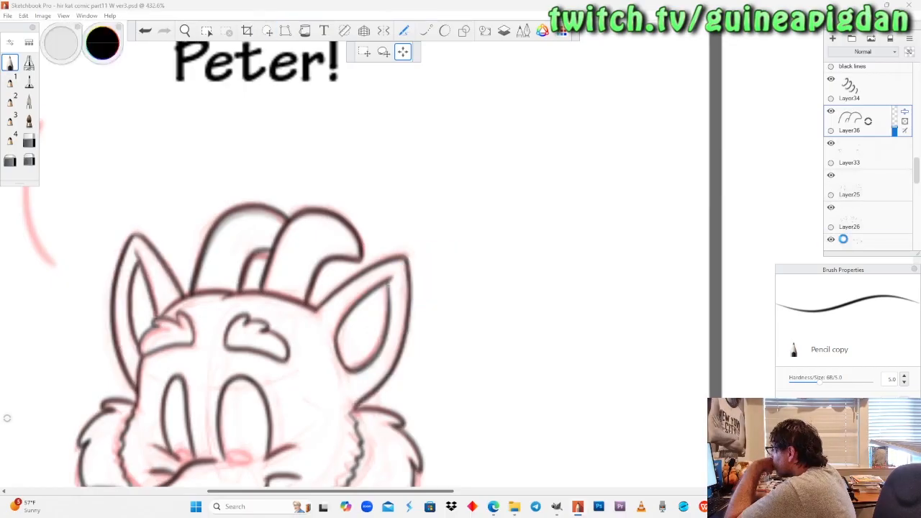
click(846, 239)
scroll(852, 241, down, 2)
click(831, 223)
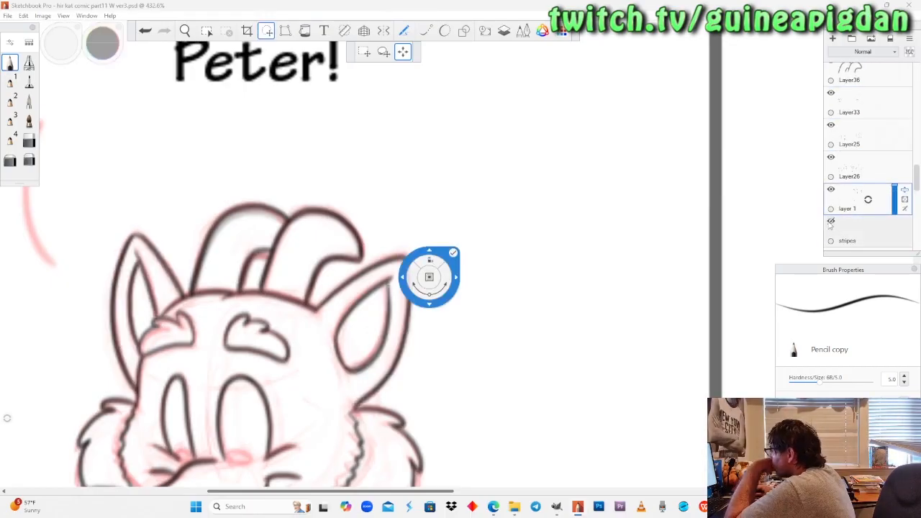
click(831, 222)
click(831, 190)
click(831, 190)
click(831, 157)
click(831, 158)
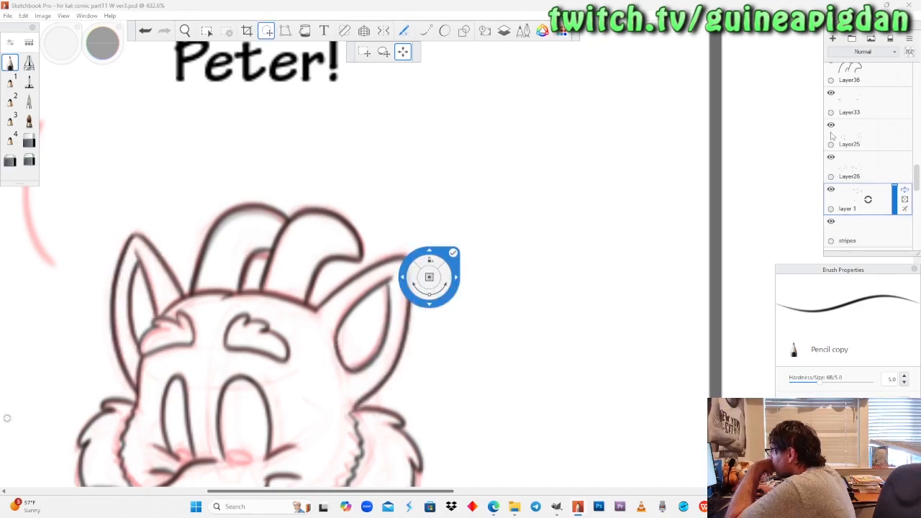
click(831, 125)
click(831, 125)
click(831, 93)
click(831, 94)
Hide the black lines layer and raise the opacity of the copied horns' layer, Layer36.
scroll(835, 105, up, 4)
scroll(831, 106, up, 1)
click(831, 99)
click(831, 98)
click(831, 99)
click(831, 98)
click(831, 99)
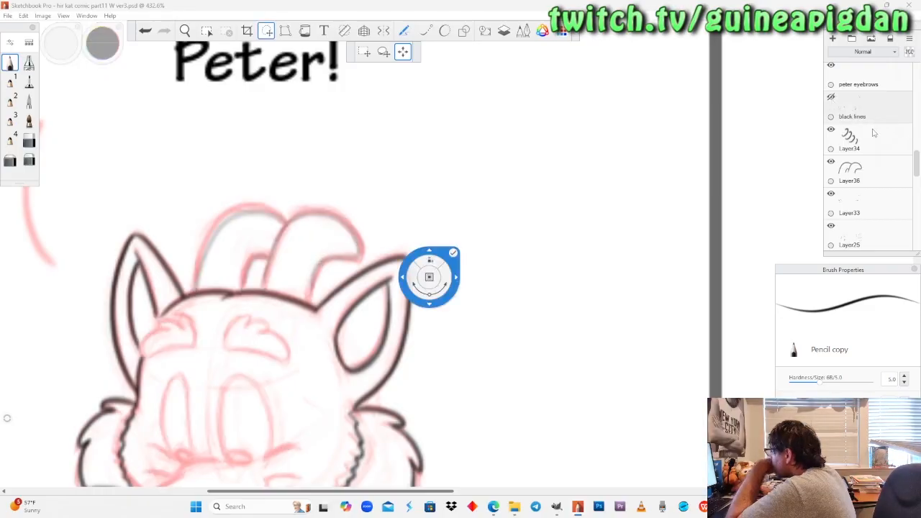
click(890, 180)
drag(895, 179, 895, 175)
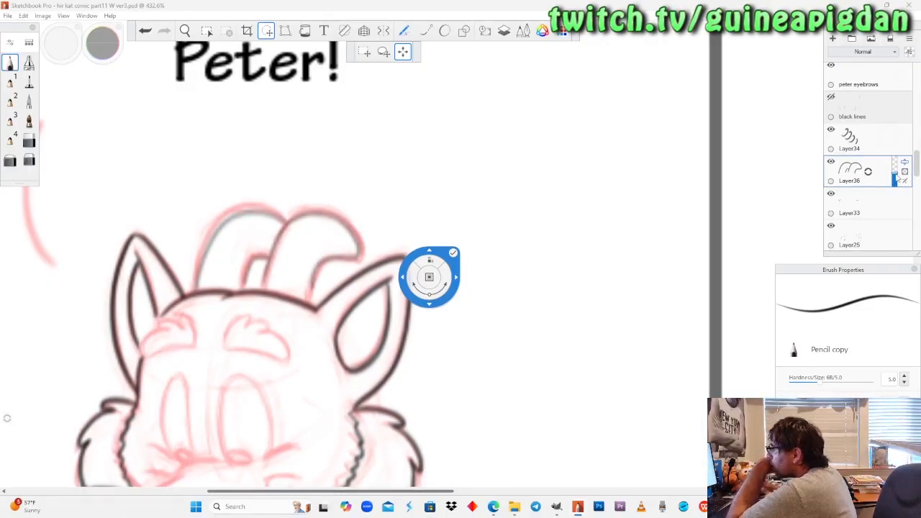
drag(245, 305, 269, 189)
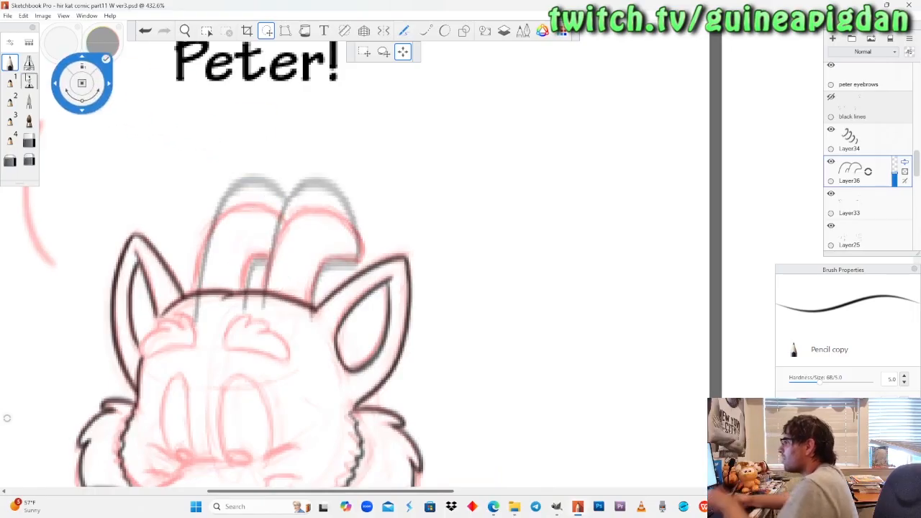
key(ctrl+z)
click(12, 66)
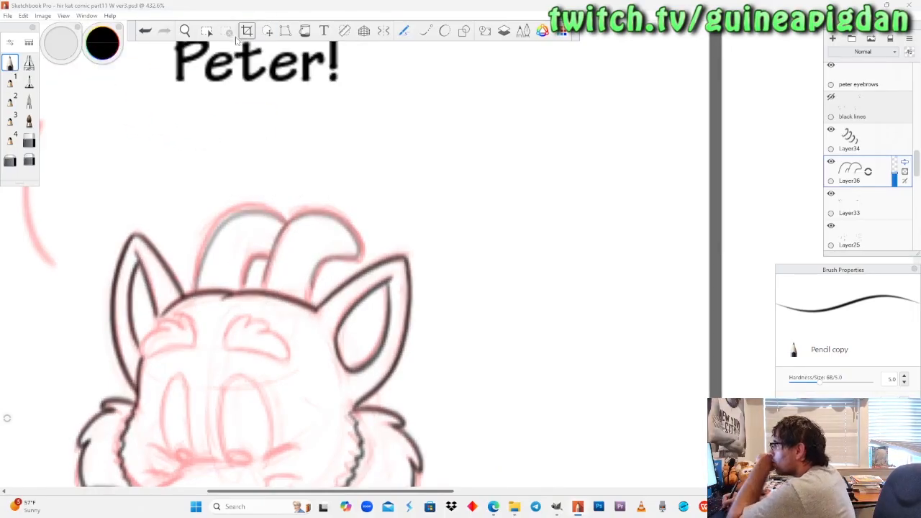
Zoom in on the dragon's horns and fine-tune Layer36's opacity to roughly 50%.
click(187, 31)
drag(306, 267, 326, 222)
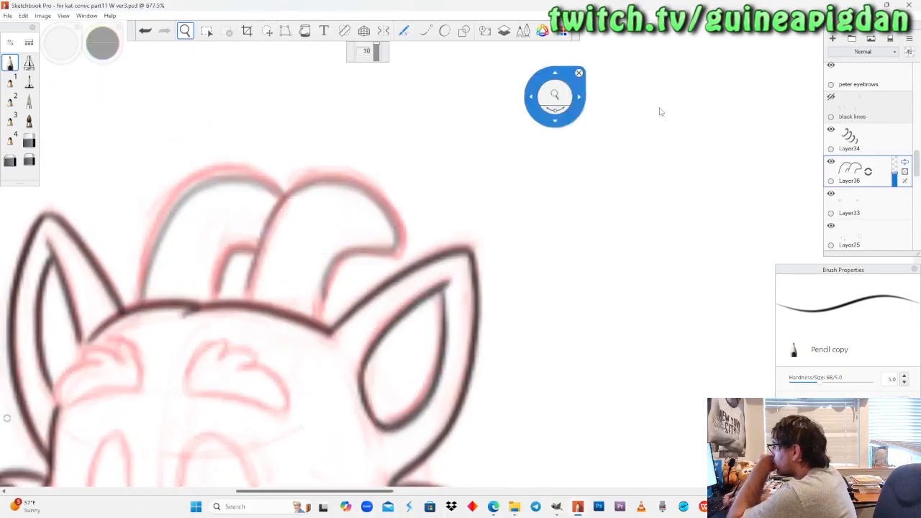
drag(894, 180, 894, 181)
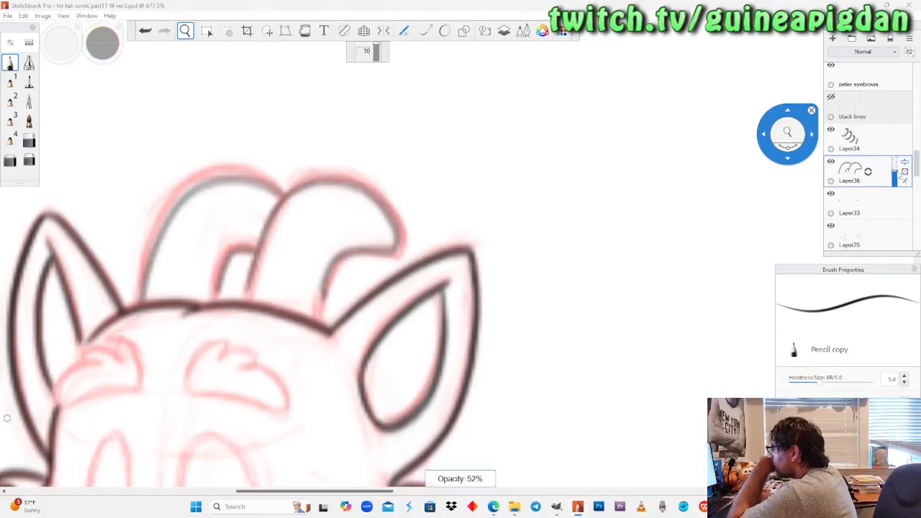
click(11, 64)
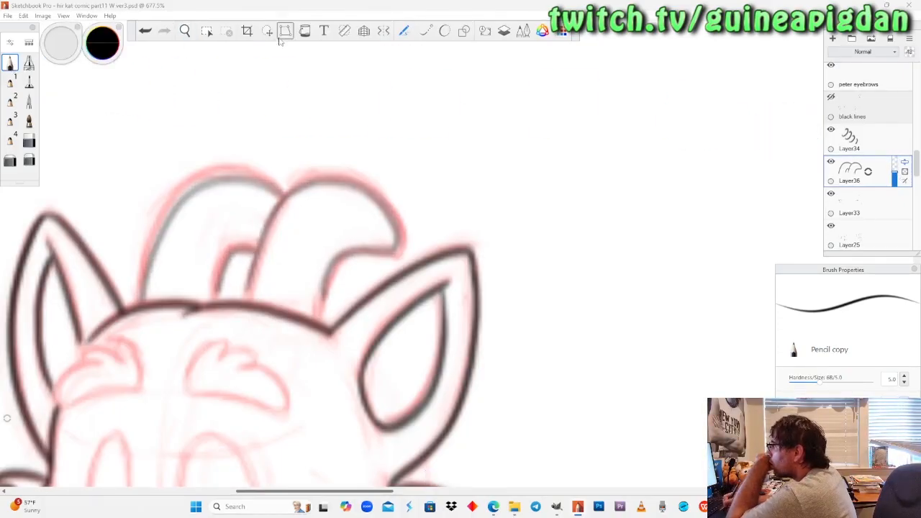
Transform the copied horns on Layer36, shifting them slightly down and left over the red sketch horns.
click(266, 31)
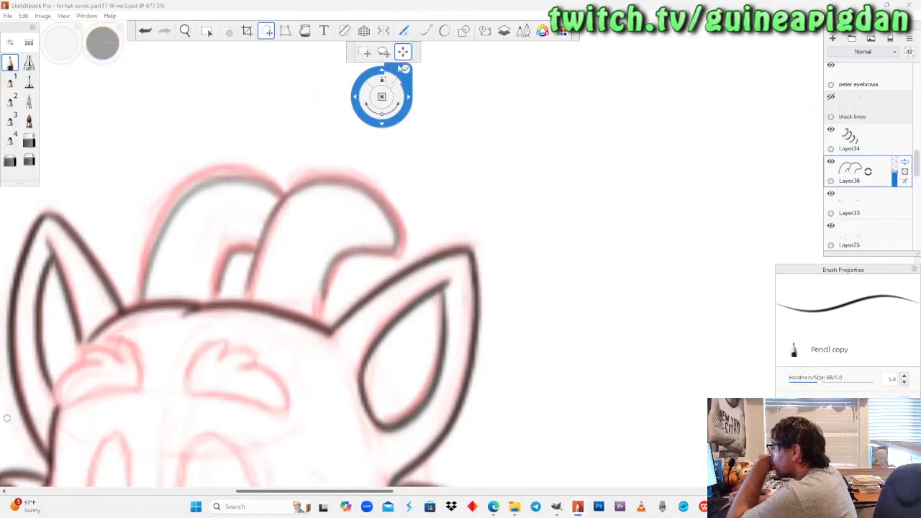
mouse_move(309, 210)
mouse_down()
mouse_move(307, 229)
mouse_move(311, 216)
mouse_up()
drag(245, 276, 245, 275)
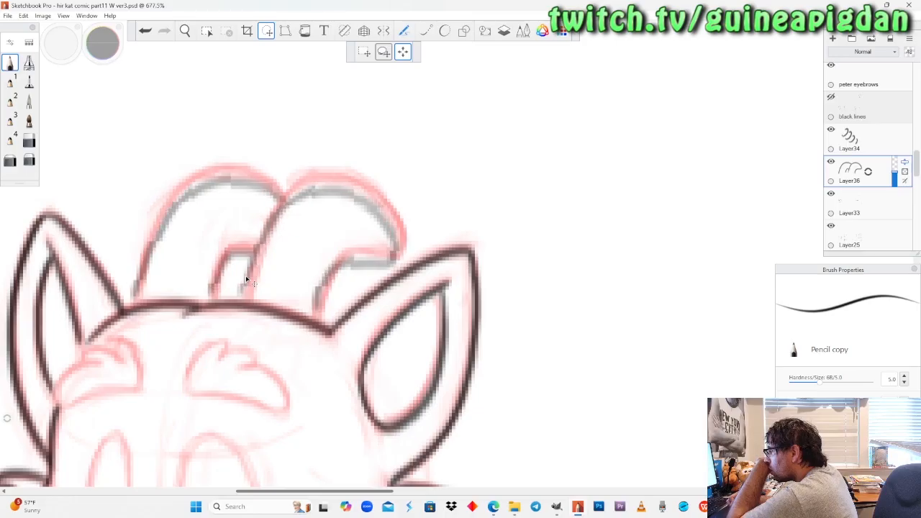
key(Down)
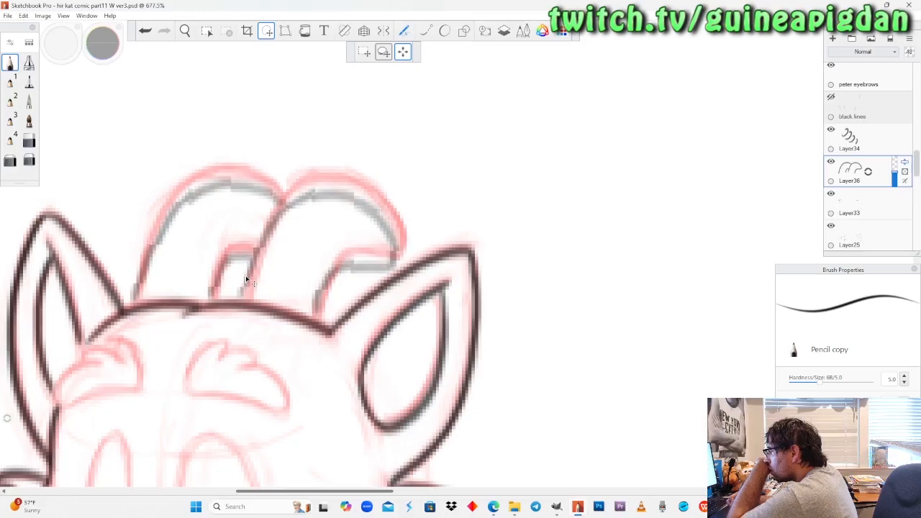
key(Up)
key(Up)
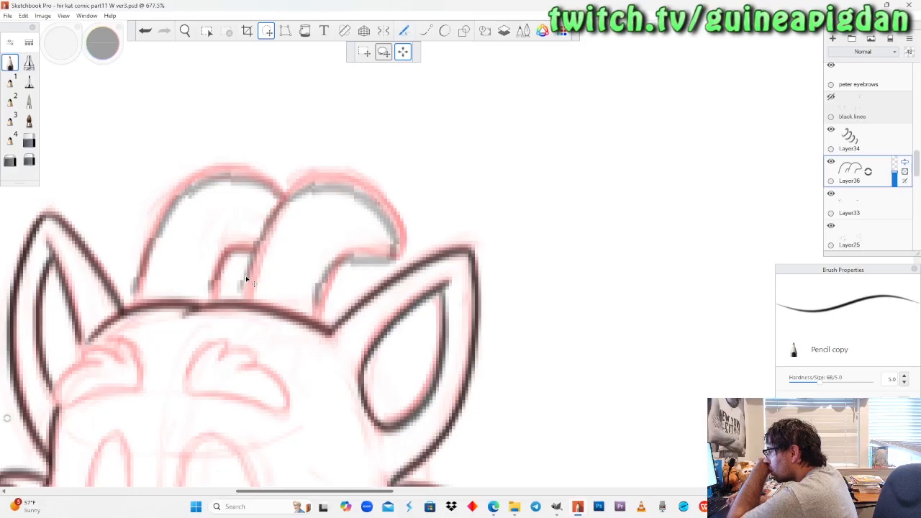
key(Down)
drag(271, 250, 268, 247)
drag(246, 279, 246, 286)
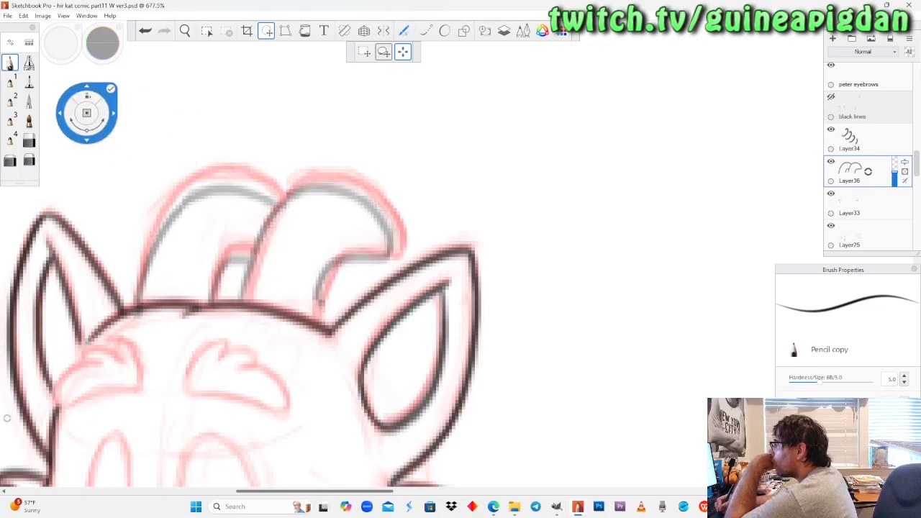
click(110, 87)
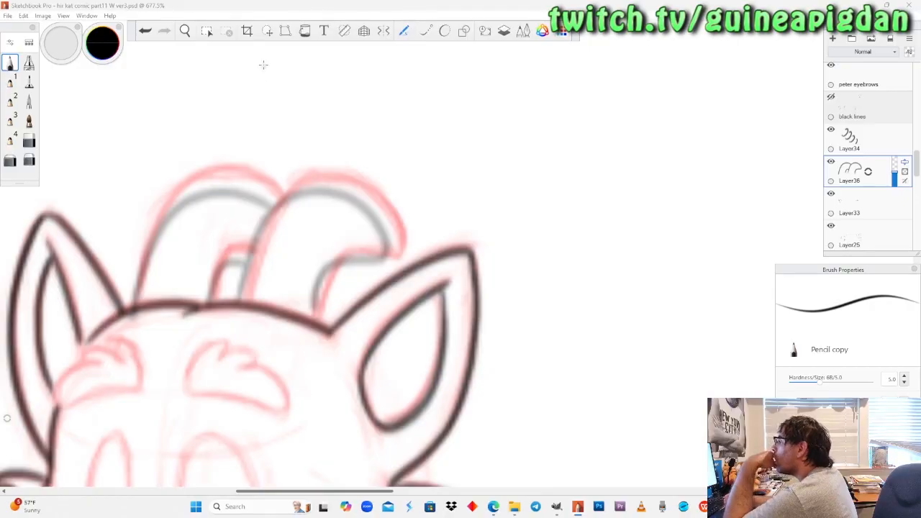
Examine the lowered horns against the dragon's head and ears at different zoom levels.
click(185, 30)
drag(195, 177, 224, 329)
drag(435, 310, 345, 182)
drag(354, 234, 494, 456)
drag(269, 208, 353, 267)
drag(245, 277, 293, 205)
drag(375, 250, 462, 260)
drag(286, 264, 337, 283)
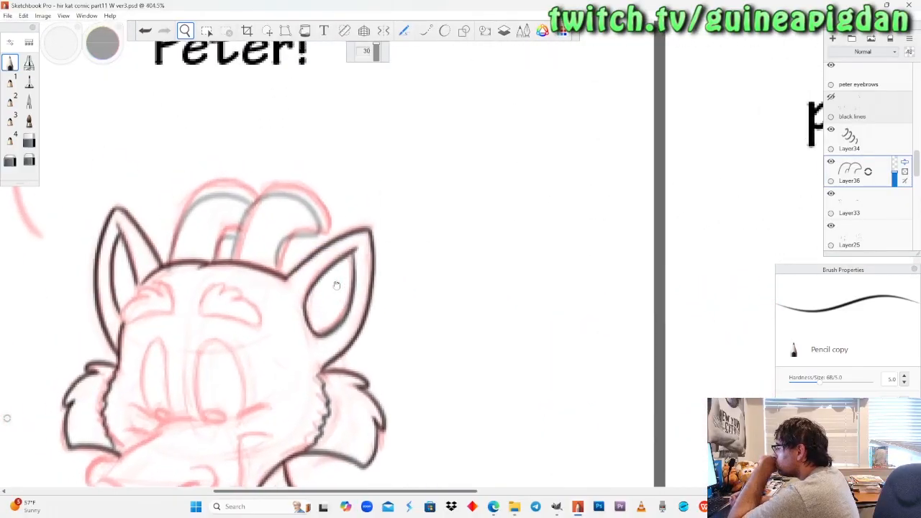
Select the visible sketch layer notes2-1-1-1-1-1 and raise its opacity so the red lines are stronger.
drag(916, 171, 916, 214)
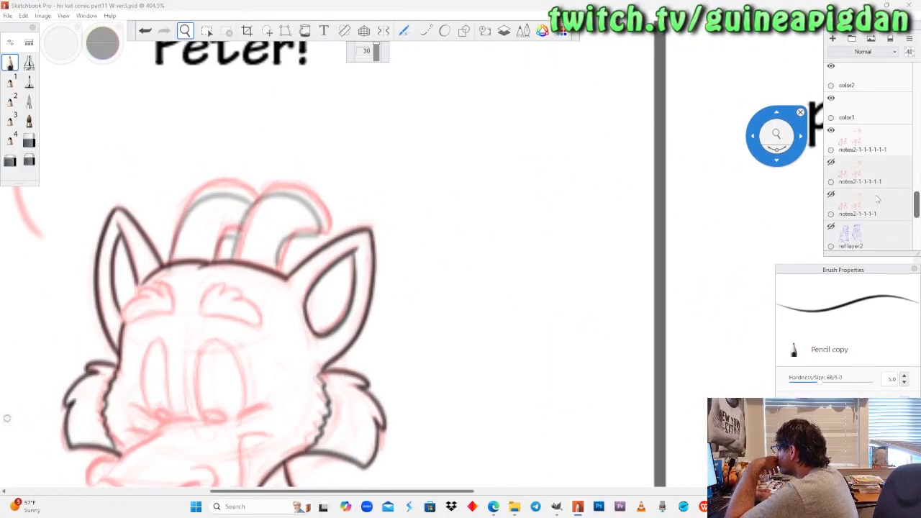
click(832, 163)
click(831, 163)
click(869, 132)
drag(901, 147, 901, 132)
drag(201, 257, 274, 230)
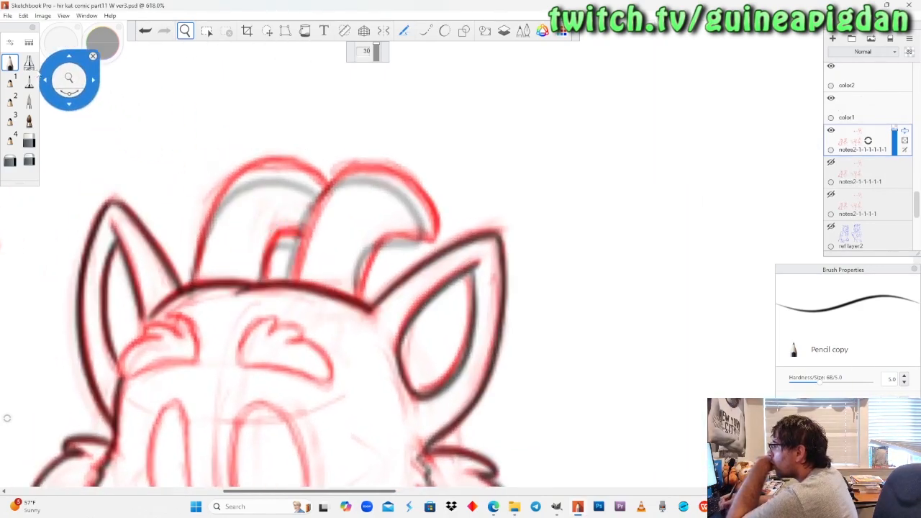
click(267, 34)
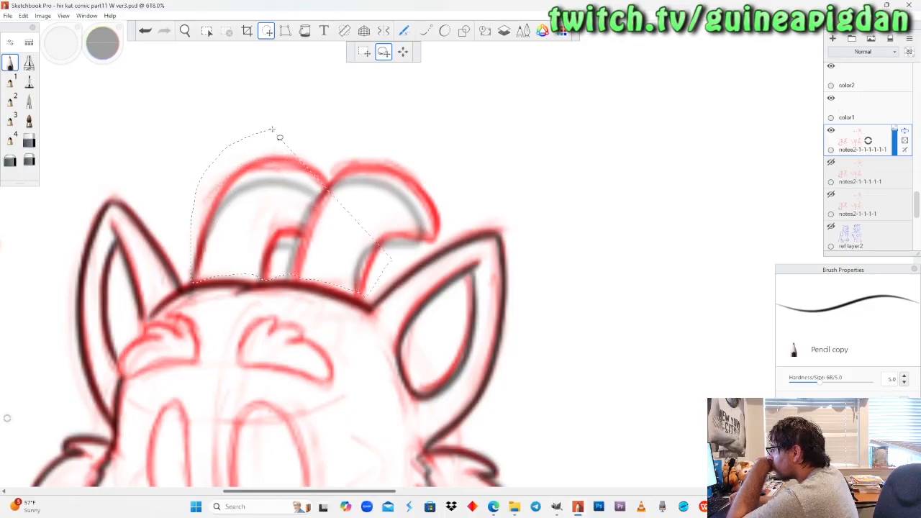
drag(272, 130, 409, 139)
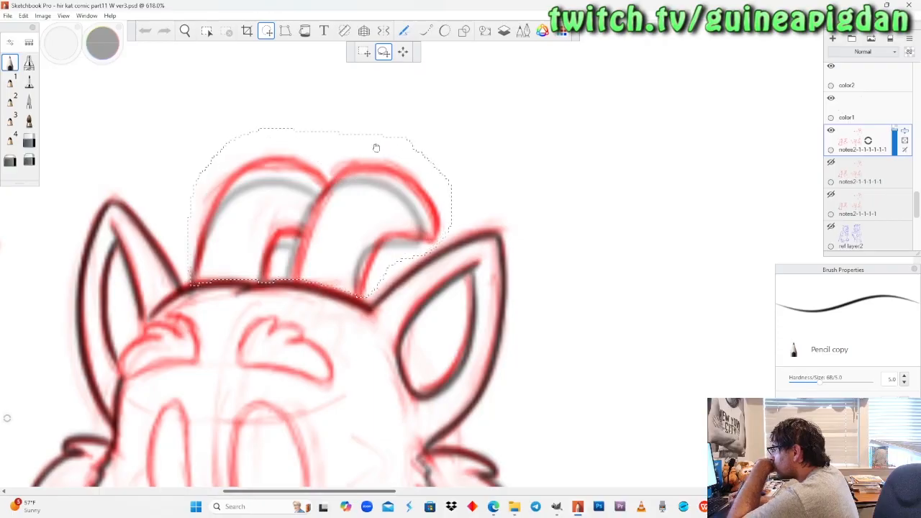
ctrl+alt+drag(296, 230, 289, 239)
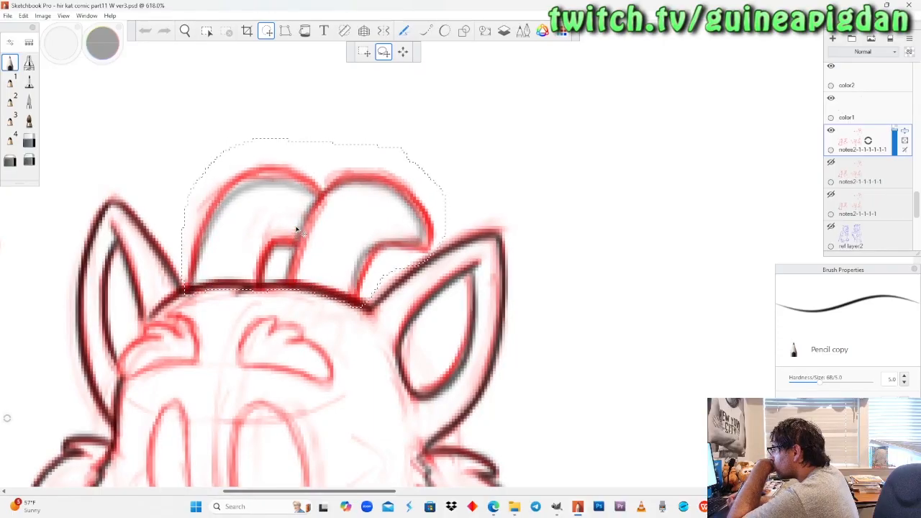
key(Down)
key(Left)
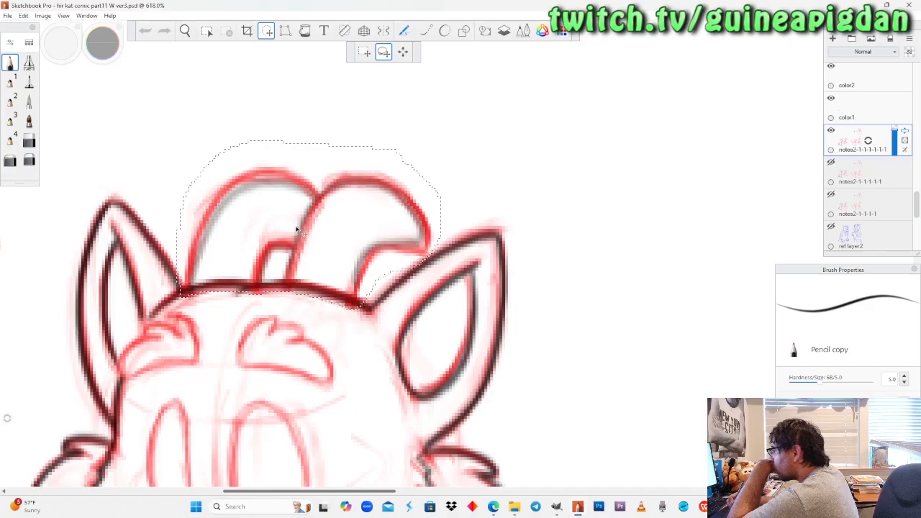
key(Right)
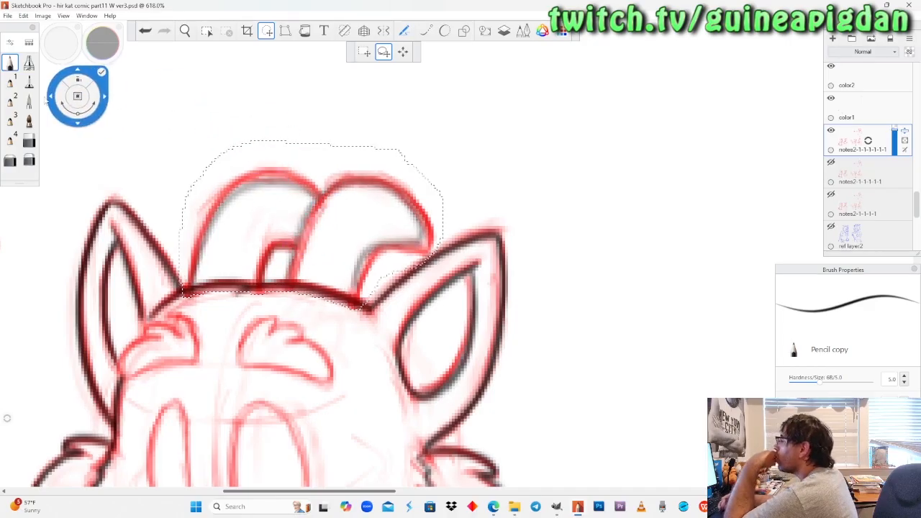
click(10, 160)
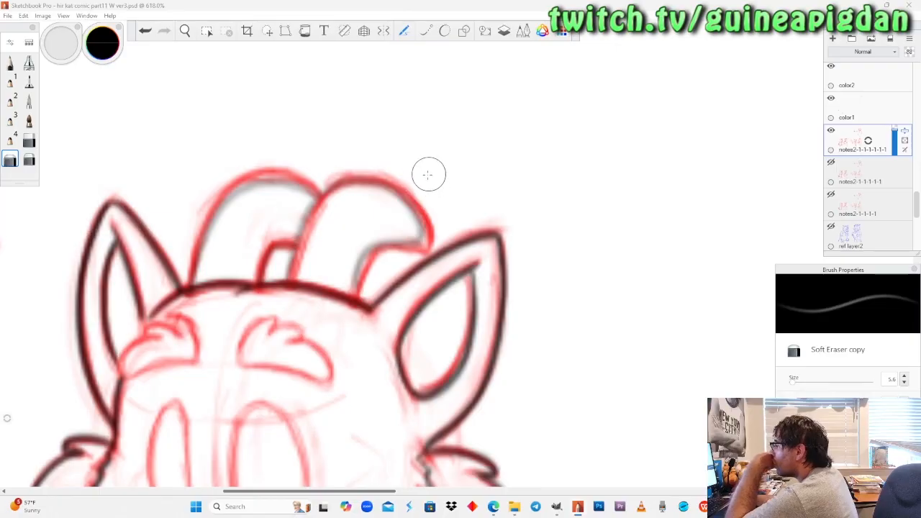
key(ctrl+z)
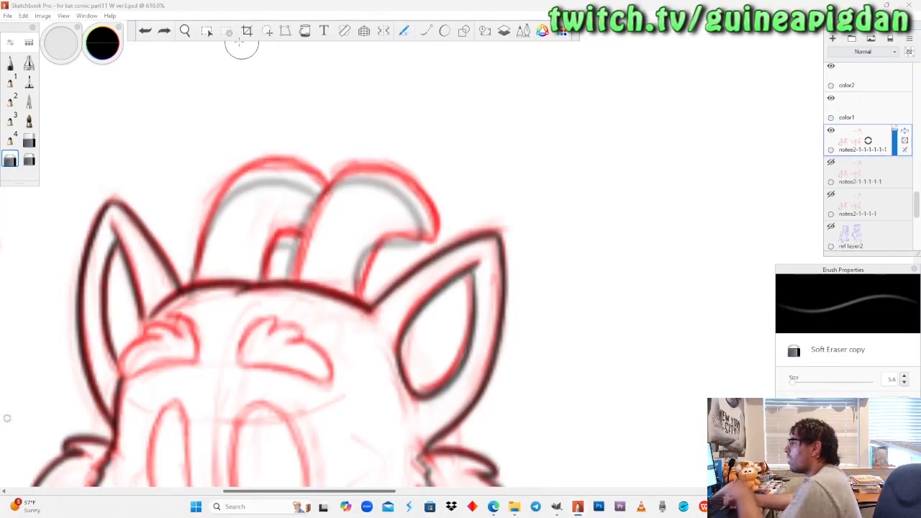
Lasso both red sketch horns above the head outline and move them down and left onto the grey copied horns.
click(267, 30)
drag(283, 123, 199, 190)
drag(192, 255, 189, 278)
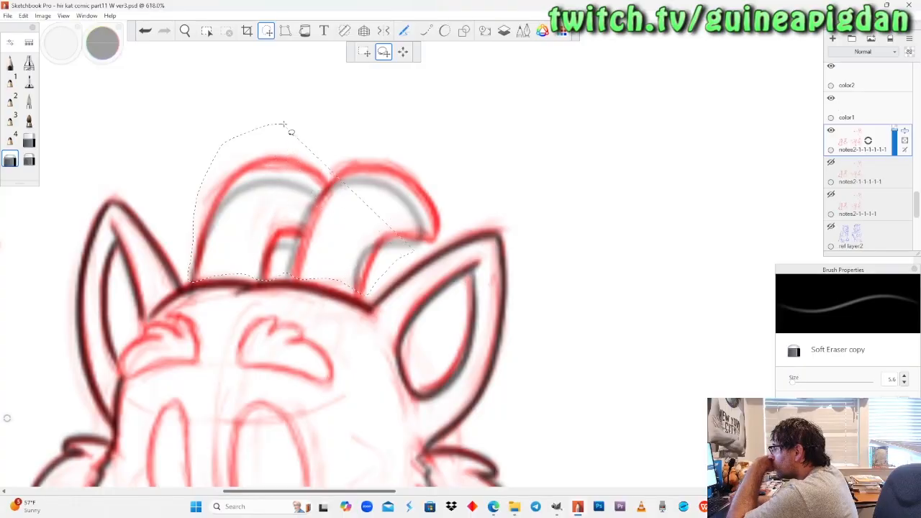
drag(454, 192, 335, 121)
drag(290, 221, 283, 228)
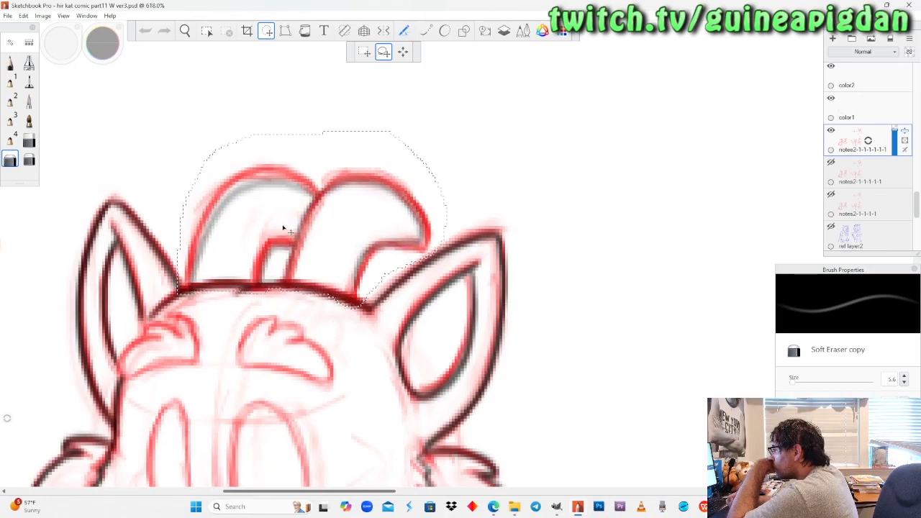
key(Down)
key(Right)
key(Left)
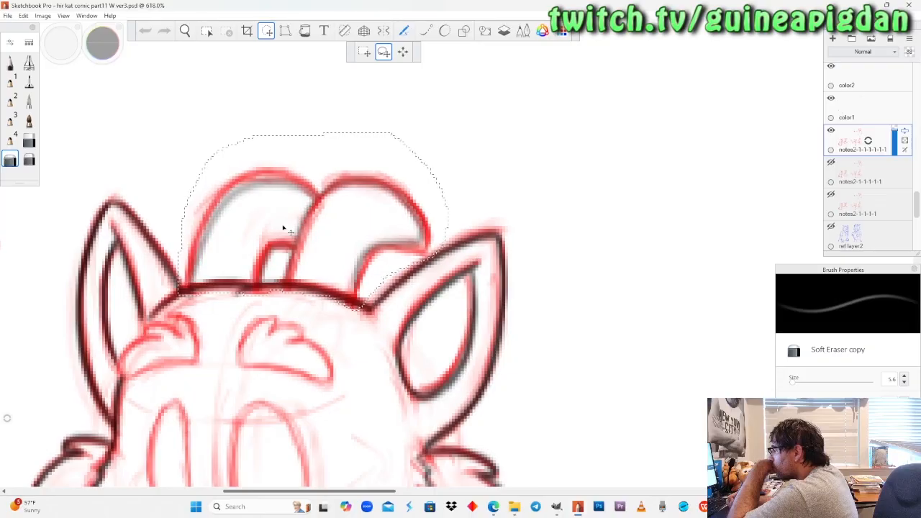
Erase the right sketch horn's outer curve and tip, and redraw them in red pencil along the grey horn.
click(10, 159)
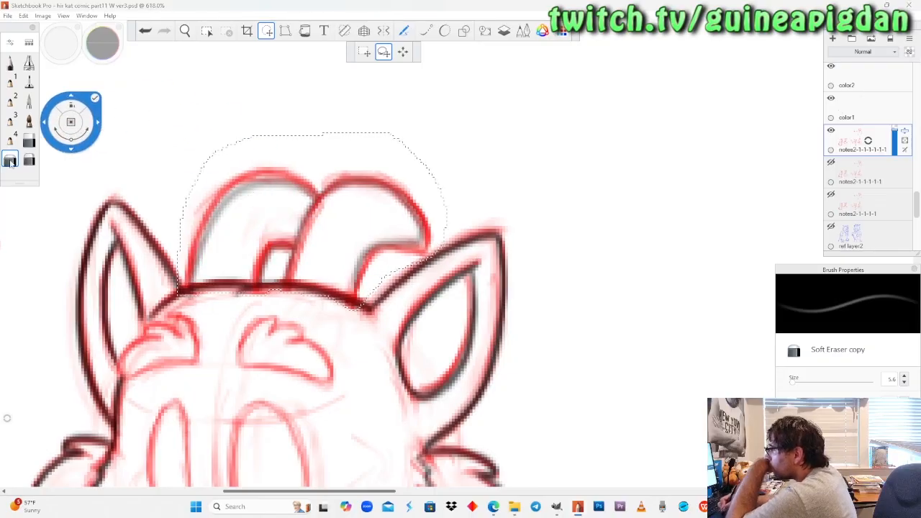
mouse_move(434, 235)
mouse_down()
mouse_move(447, 221)
mouse_move(425, 237)
mouse_move(399, 186)
mouse_up()
click(10, 62)
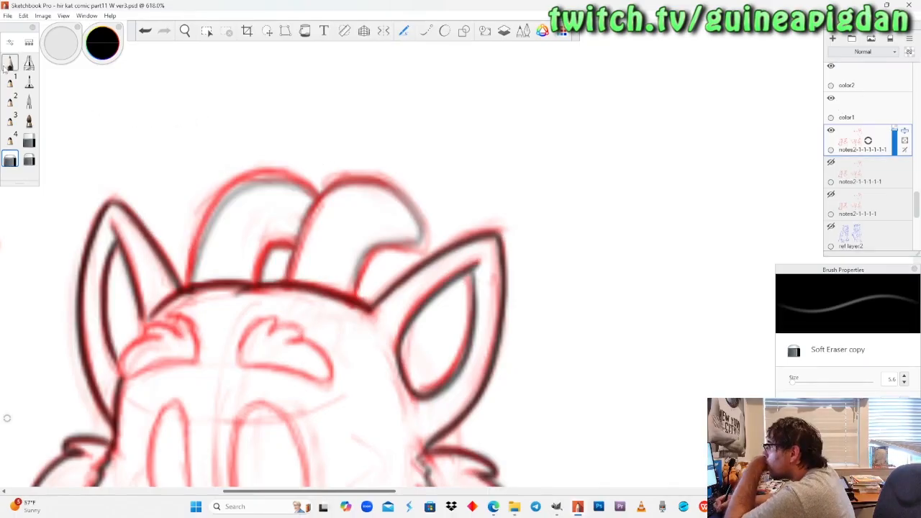
click(102, 43)
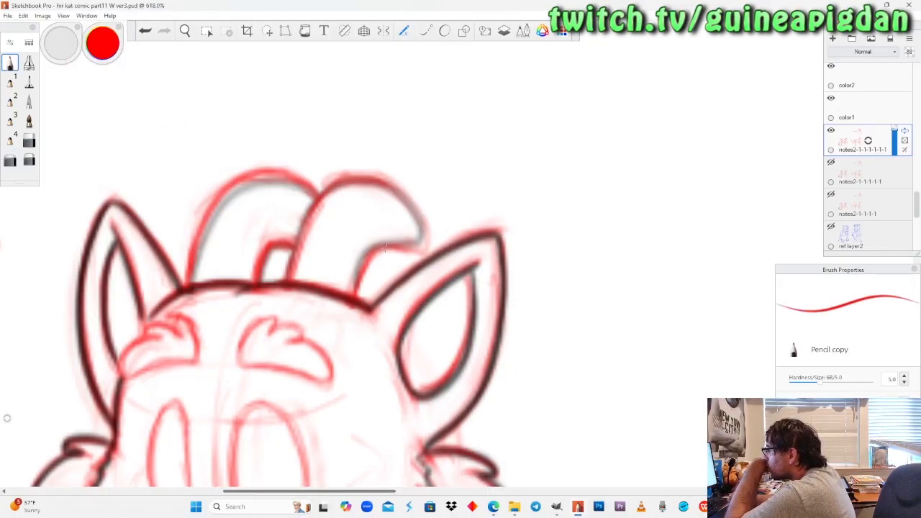
mouse_move(403, 197)
mouse_down()
mouse_move(421, 230)
mouse_move(412, 207)
mouse_up()
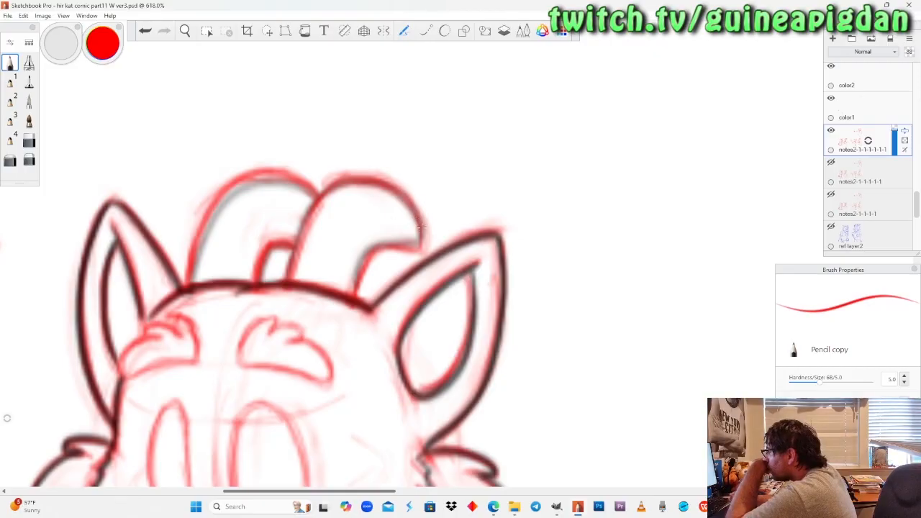
mouse_move(395, 247)
mouse_down()
mouse_move(369, 254)
mouse_move(352, 291)
mouse_up()
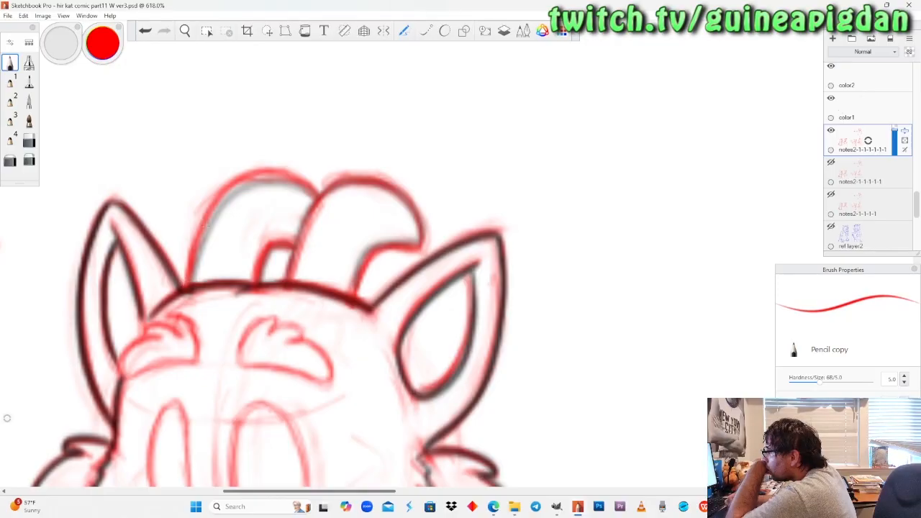
Fade the outer curve of the left sketch horn with the Soft Eraser.
click(10, 160)
drag(212, 203, 189, 263)
drag(226, 186, 189, 267)
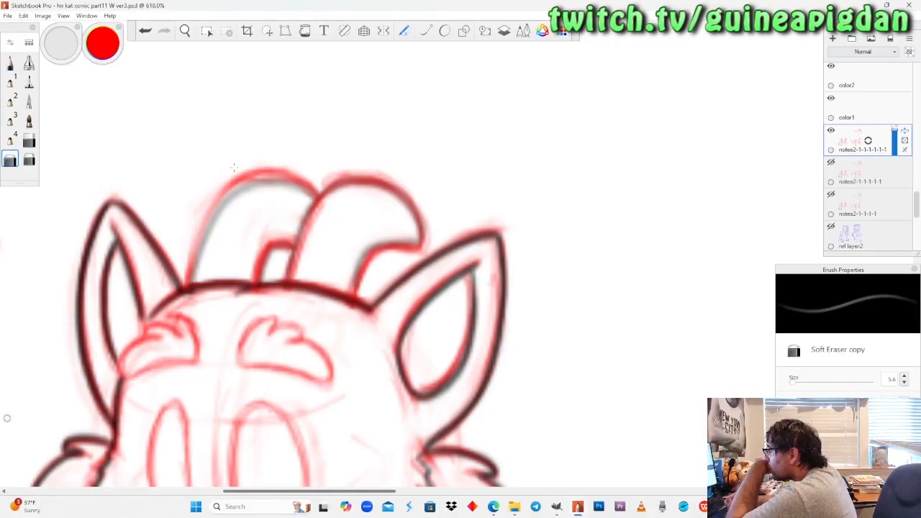
Redraw the outer curve of the left sketch horn in red pencil, from its base up over the top.
click(10, 63)
drag(212, 214, 190, 281)
drag(234, 188, 192, 281)
drag(257, 169, 197, 234)
drag(230, 195, 296, 181)
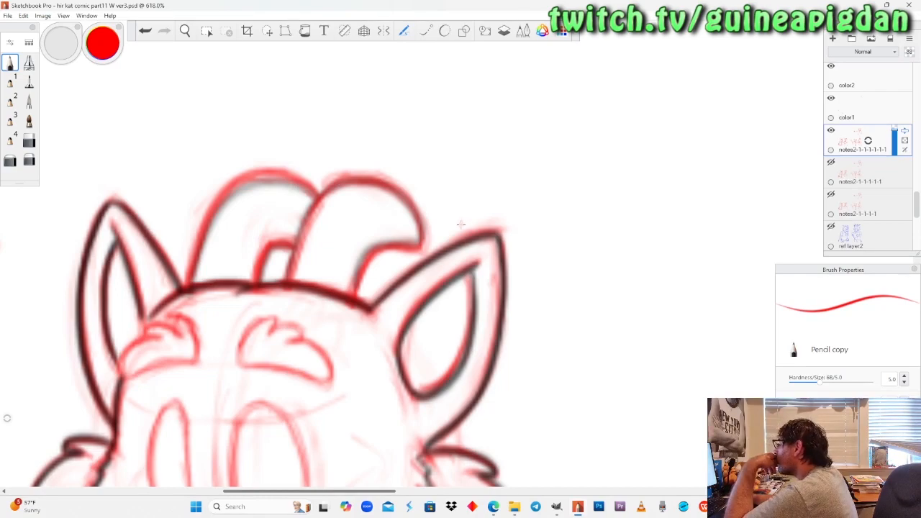
Lower the sketch layer's opacity slightly, then soften the left sketch horn's top curve with the Soft Eraser and redraw it in red pencil.
mouse_move(896, 144)
mouse_down()
mouse_move(849, 144)
mouse_move(894, 147)
mouse_move(895, 137)
mouse_up()
click(9, 160)
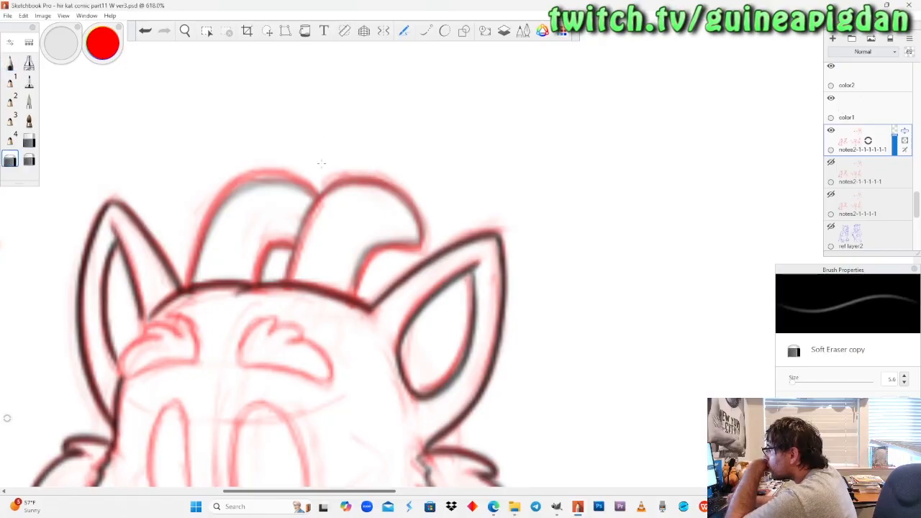
drag(230, 186, 291, 177)
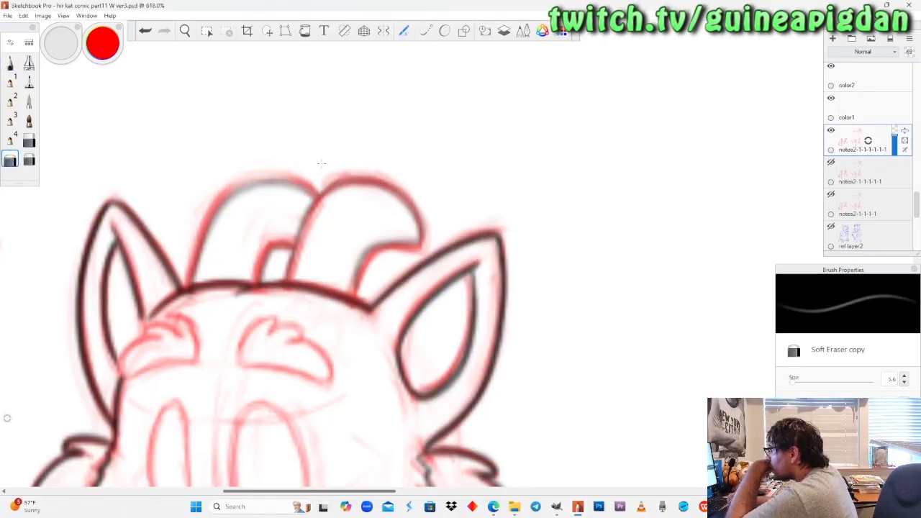
click(9, 63)
mouse_move(224, 195)
mouse_down()
mouse_move(264, 184)
mouse_move(217, 200)
mouse_move(261, 185)
mouse_move(238, 186)
mouse_up()
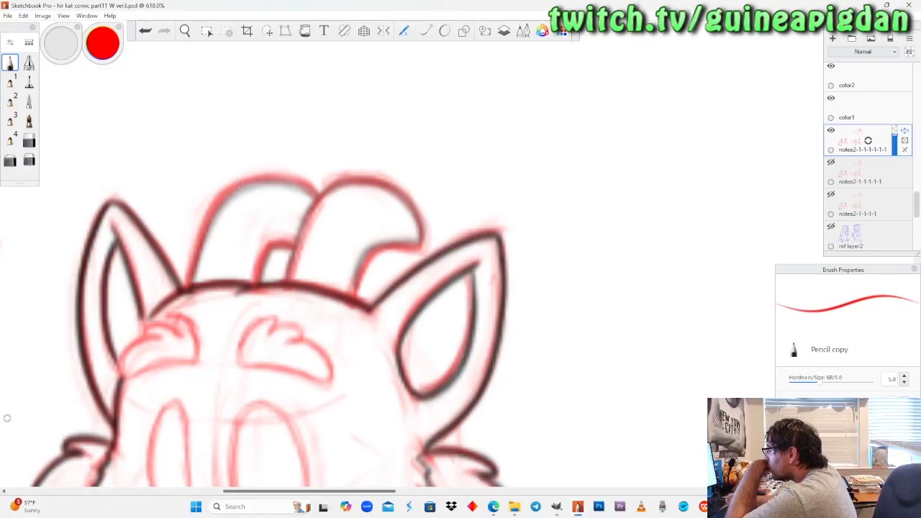
mouse_move(315, 186)
mouse_down()
mouse_move(282, 177)
mouse_move(227, 187)
mouse_up()
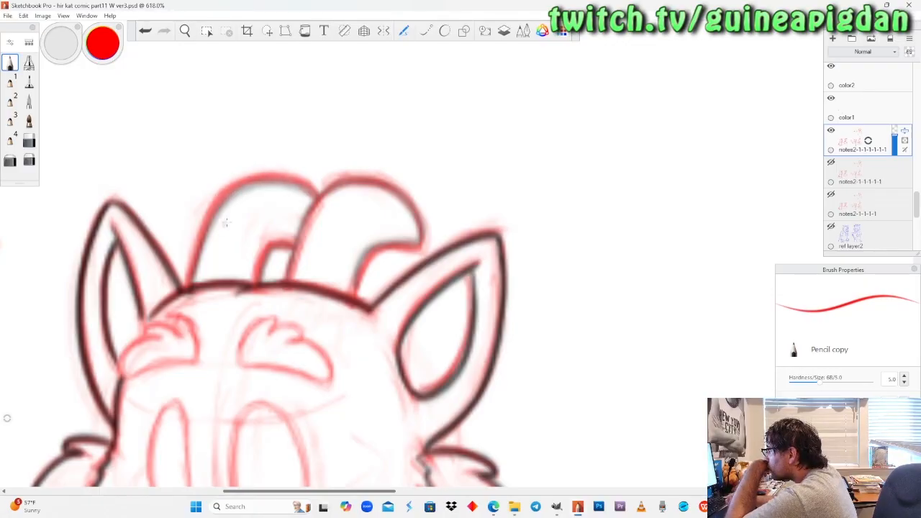
Lower the sketch layer's opacity to 28% and set the drawing colour to black.
drag(896, 143, 895, 148)
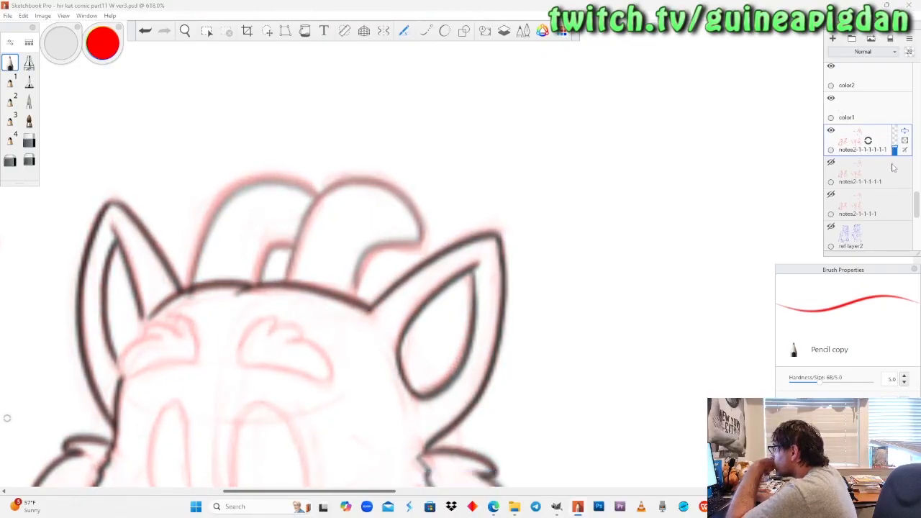
scroll(860, 122, up, 10)
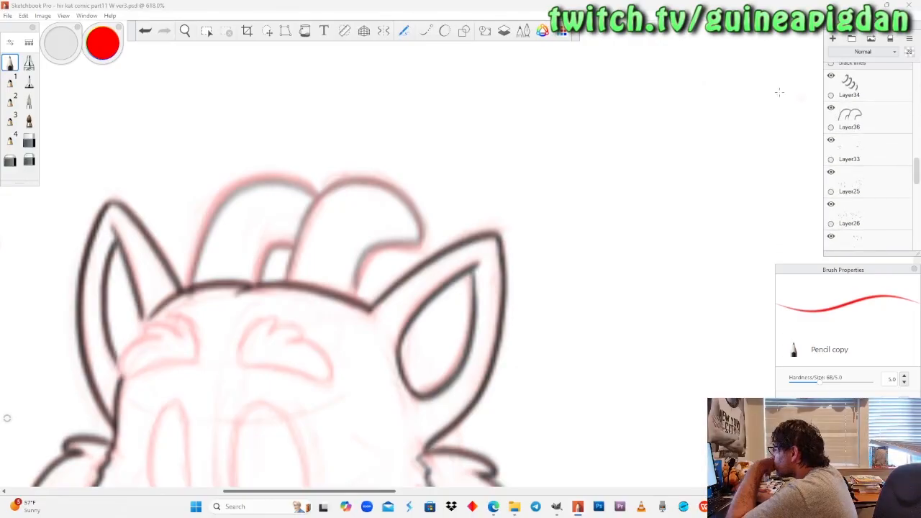
drag(103, 41, 107, 48)
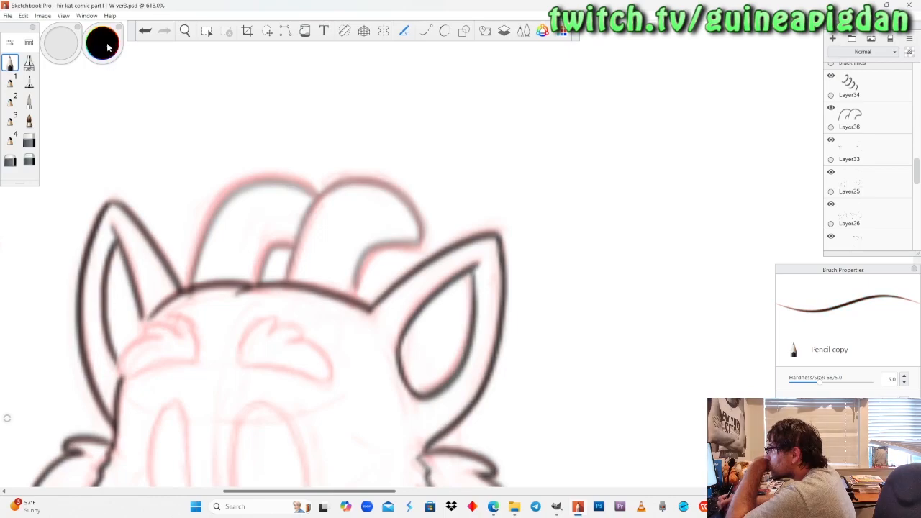
Toggle Layer36, Layer25 and Layer26 off and on to check what each one contains.
click(831, 107)
click(831, 107)
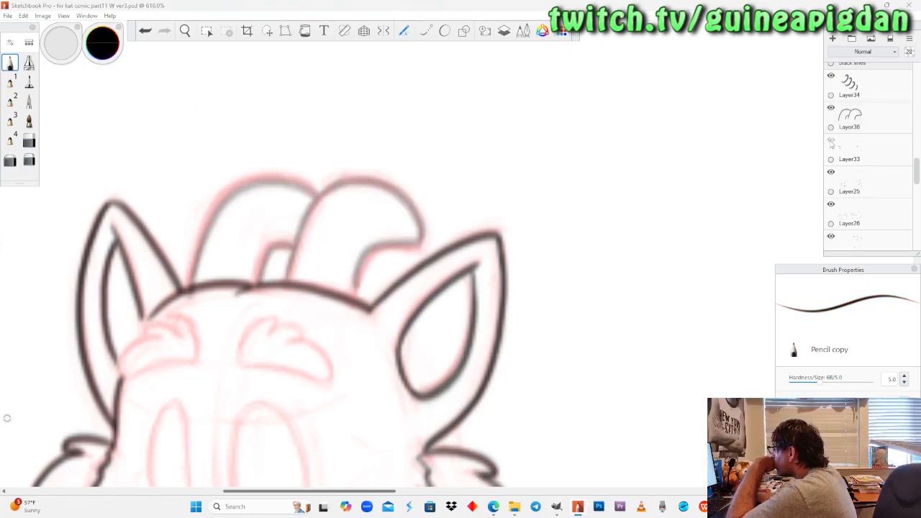
click(831, 172)
click(831, 172)
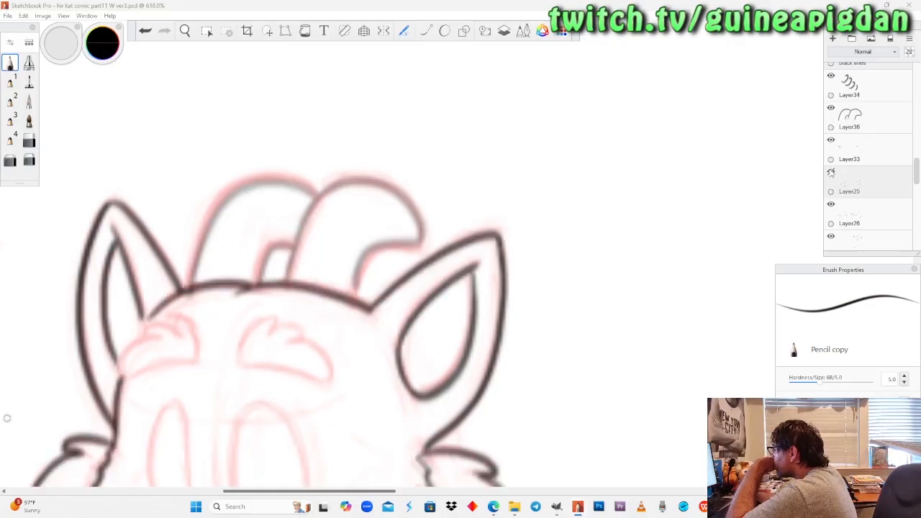
click(830, 205)
click(831, 205)
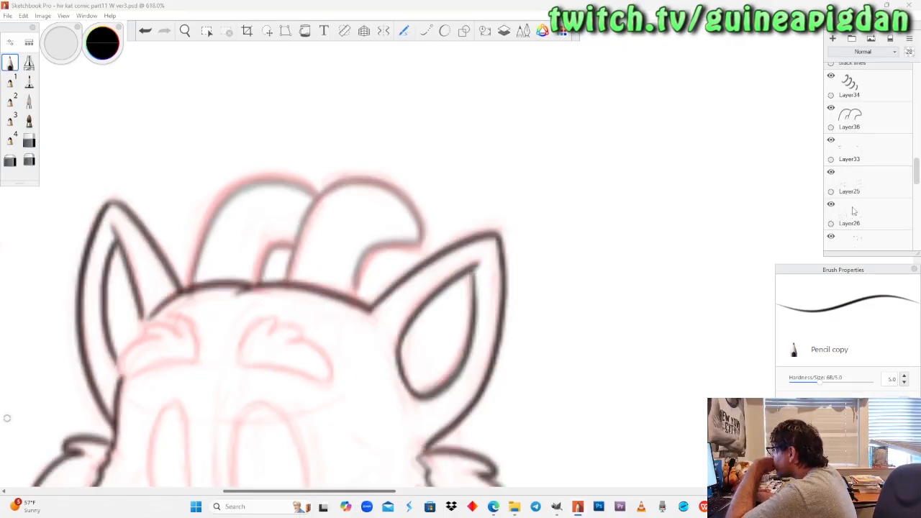
scroll(863, 191, down, 1)
scroll(863, 189, up, 1)
scroll(863, 183, down, 2)
scroll(850, 158, up, 2)
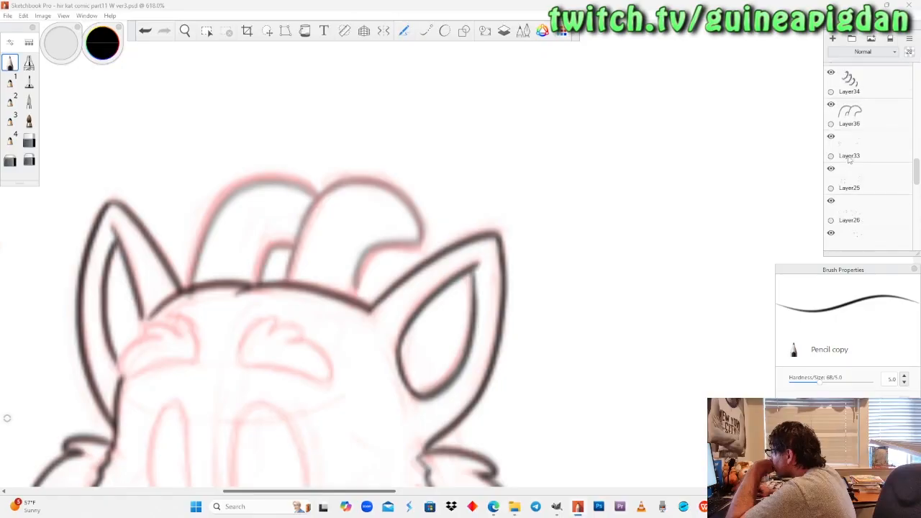
Hide the grey copied horns on Layer36 and show the black lines layer.
click(831, 124)
click(831, 157)
scroll(833, 90, up, 1)
click(831, 81)
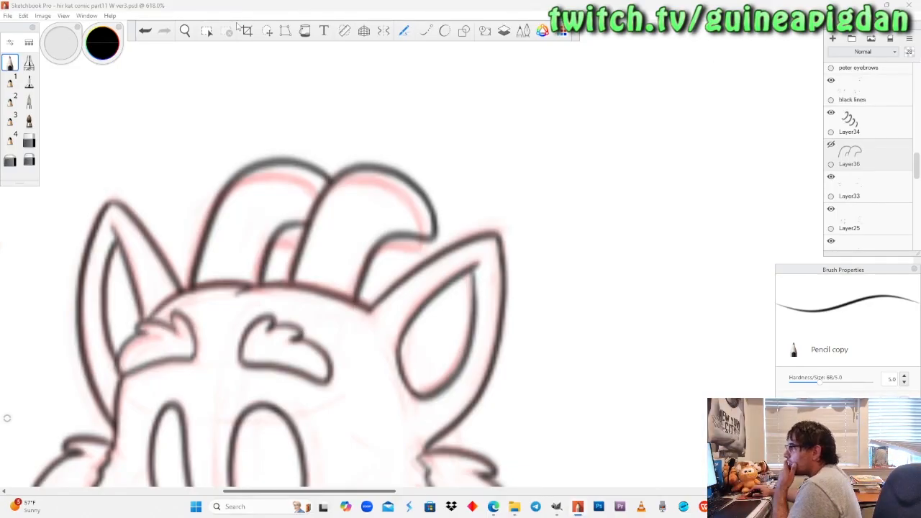
Save the drawing as a new Photoshop PSD file named hir kat comic part11 W ver4.
click(5, 15)
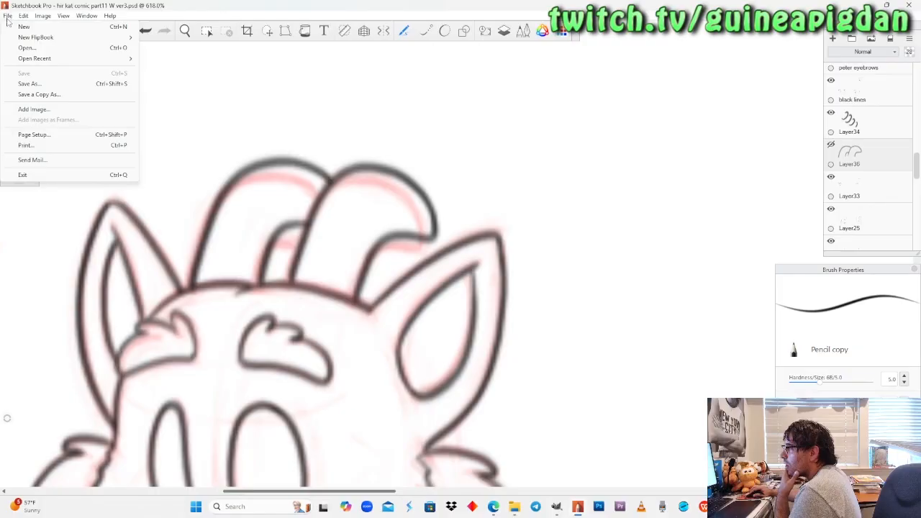
click(359, 138)
key(ctrl+shift+s)
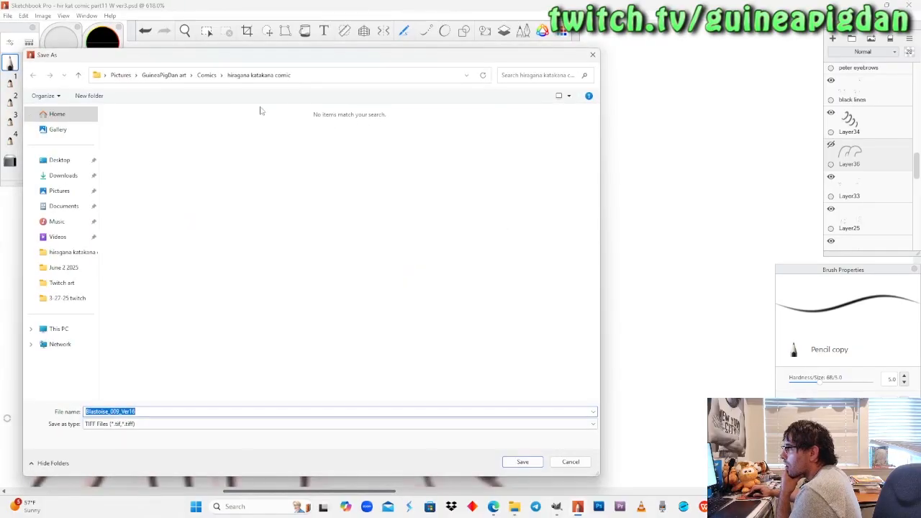
click(117, 424)
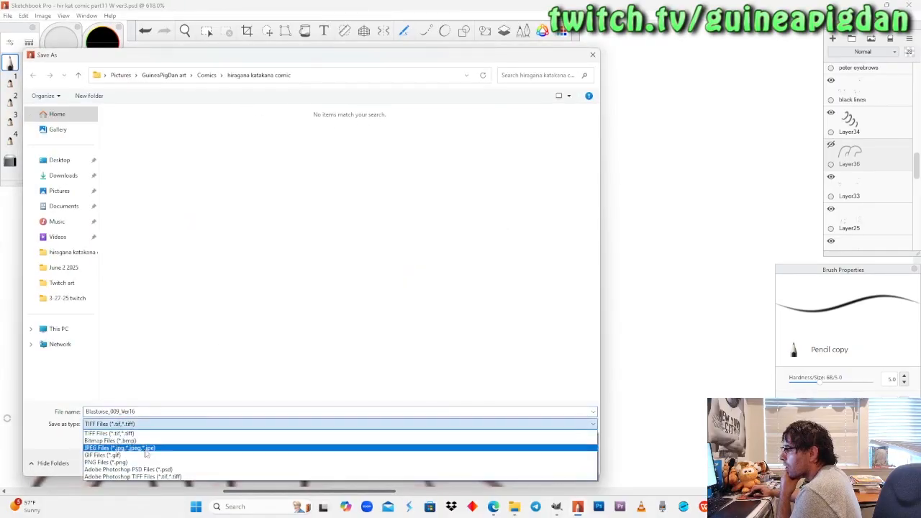
click(159, 471)
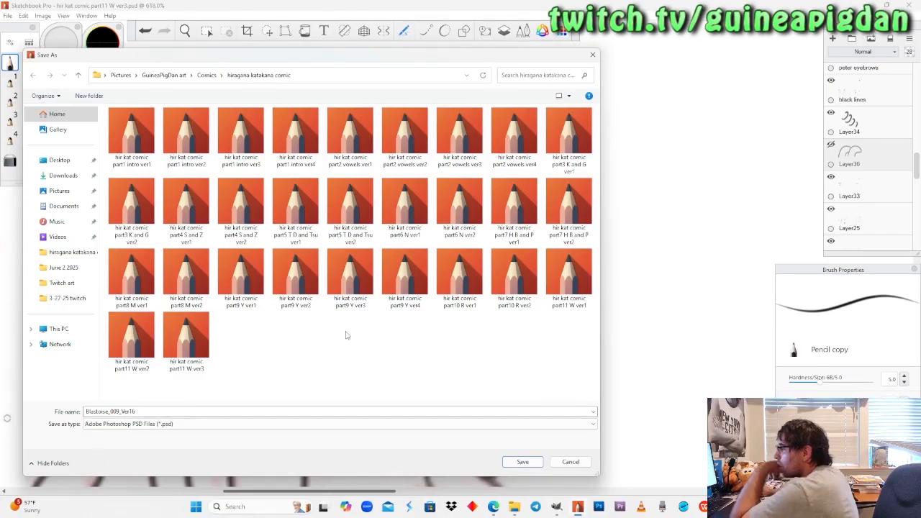
click(191, 350)
click(196, 411)
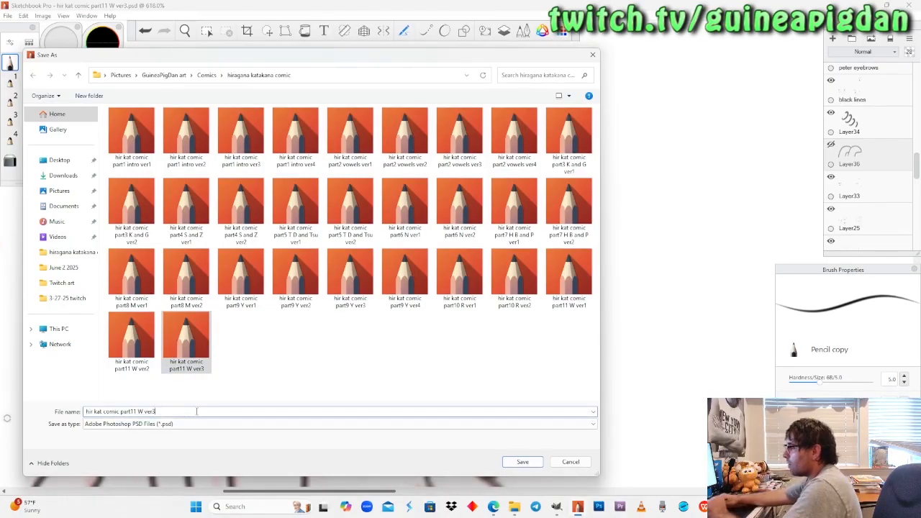
key(BackSpace)
text(4)
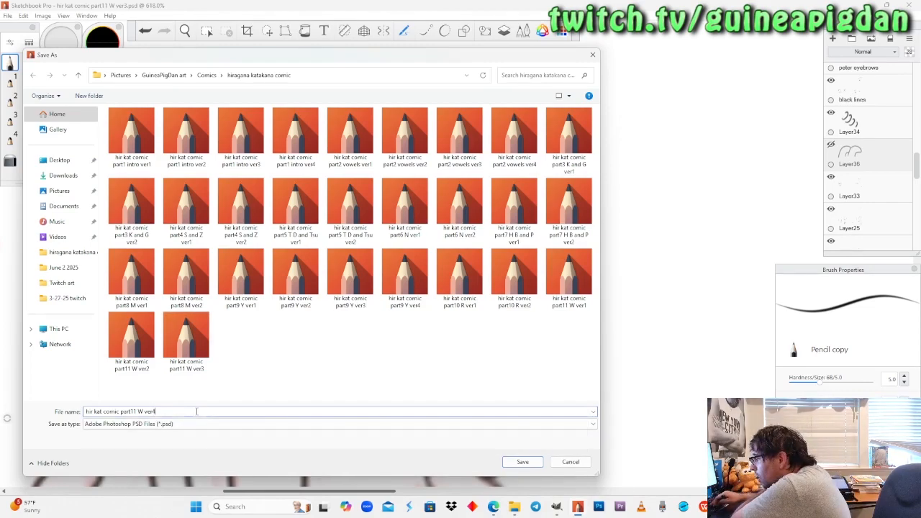
key(Return)
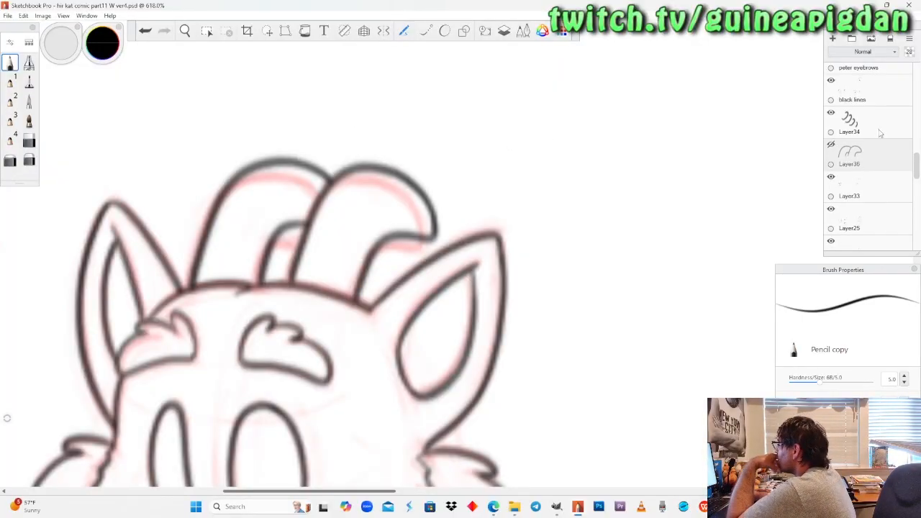
On the black lines layer, erase the right horn's outer curve, tip and underside with the Hard Eraser at size 10.1.
click(868, 91)
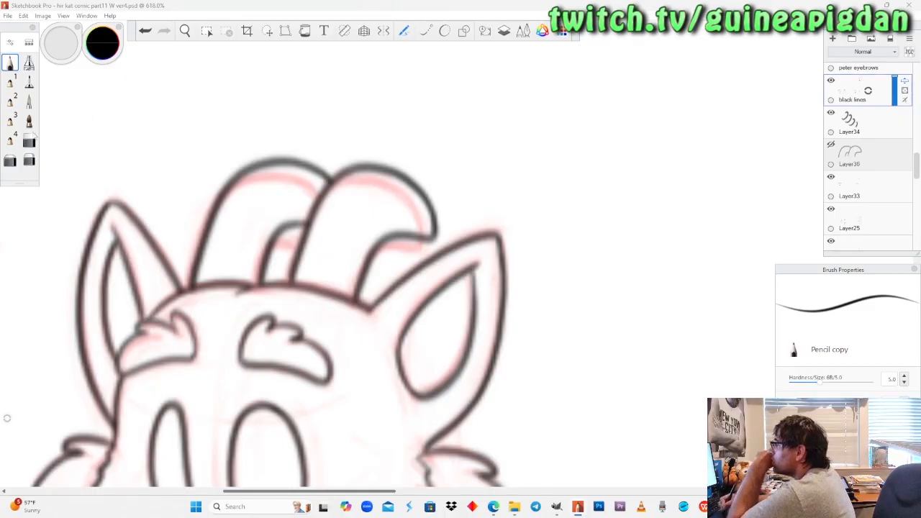
key(e)
drag(795, 384, 798, 384)
mouse_move(422, 231)
mouse_down()
mouse_move(444, 177)
mouse_move(396, 180)
mouse_move(363, 280)
mouse_up()
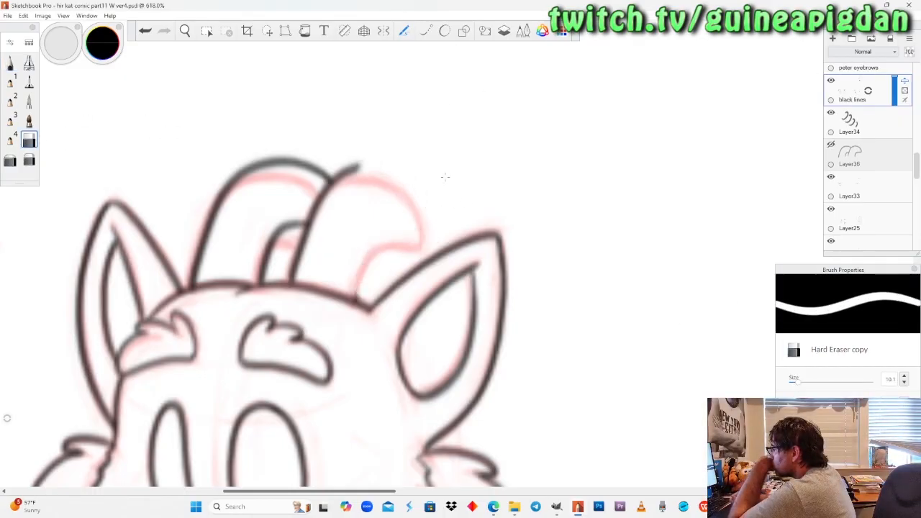
Reduce the Hard Eraser to size 5.7 and erase the remaining black lines of both old horns above the head.
drag(802, 384, 797, 383)
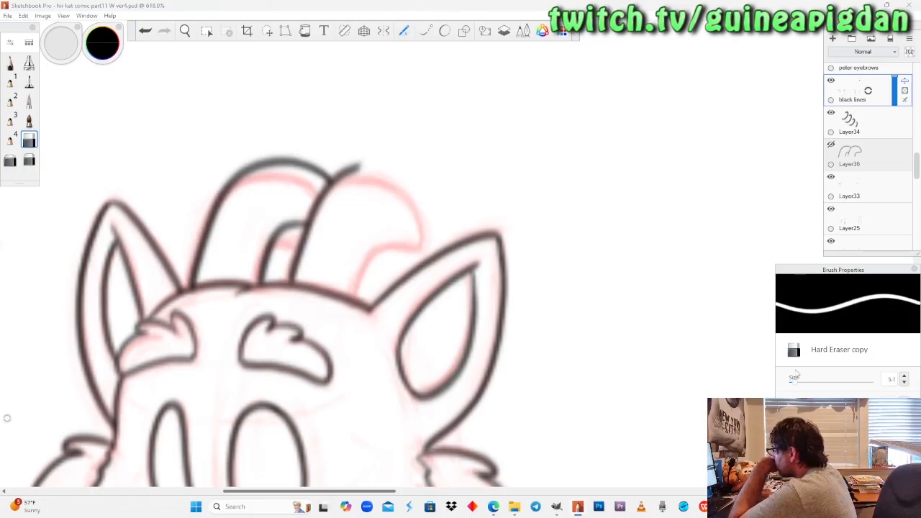
mouse_move(369, 157)
mouse_down()
mouse_move(347, 167)
mouse_move(313, 203)
mouse_move(289, 282)
mouse_up()
drag(288, 223, 258, 286)
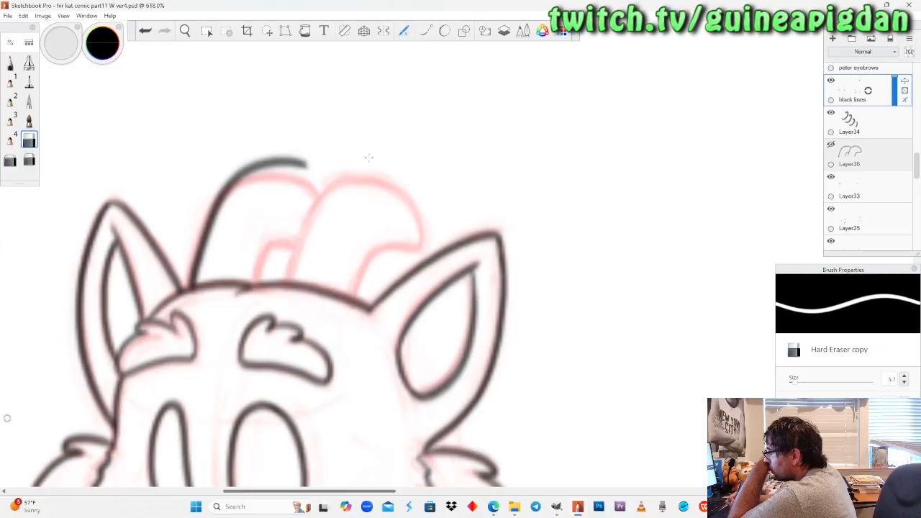
mouse_move(308, 163)
mouse_down()
mouse_move(243, 170)
mouse_move(229, 185)
mouse_move(192, 288)
mouse_up()
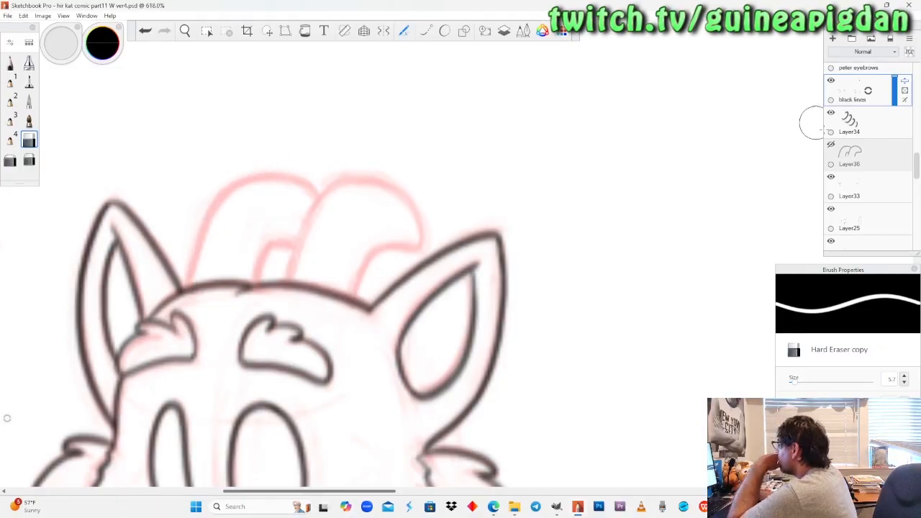
Show the copied horns on Layer36 again and lower that layer's opacity to 16%.
click(831, 145)
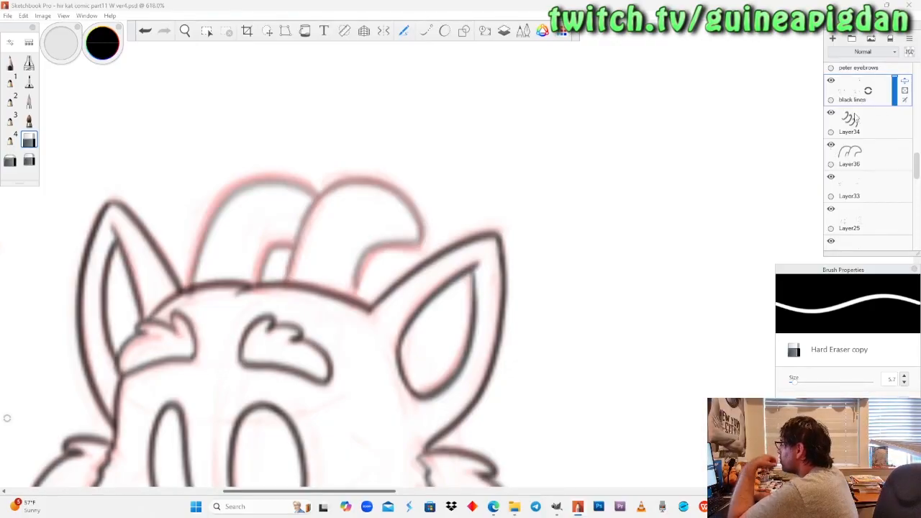
click(868, 161)
drag(895, 157, 895, 167)
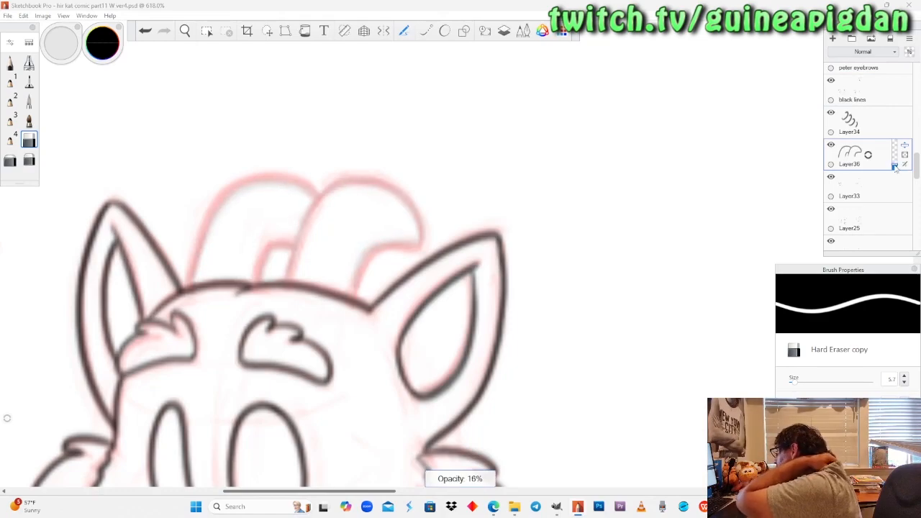
On the black lines layer, ink the whole right horn outline in black pencil over the red sketch.
click(858, 96)
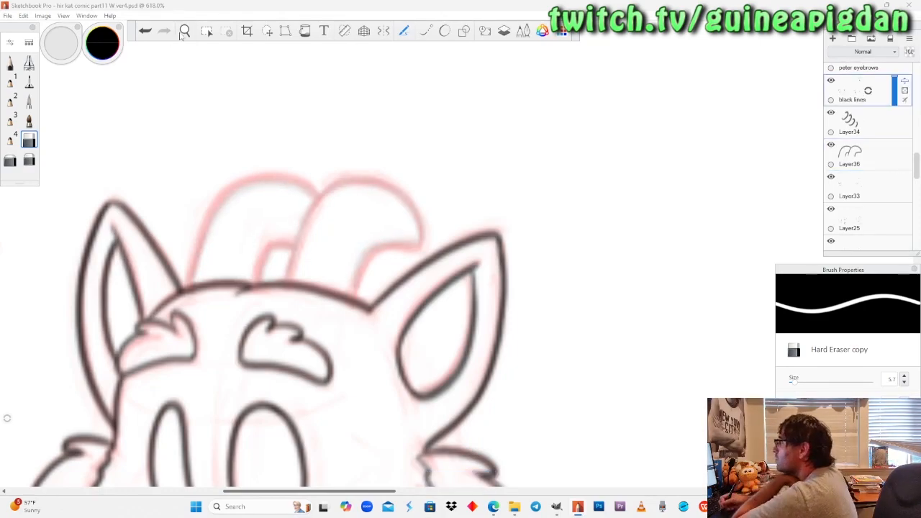
click(185, 31)
drag(281, 280, 287, 208)
click(10, 63)
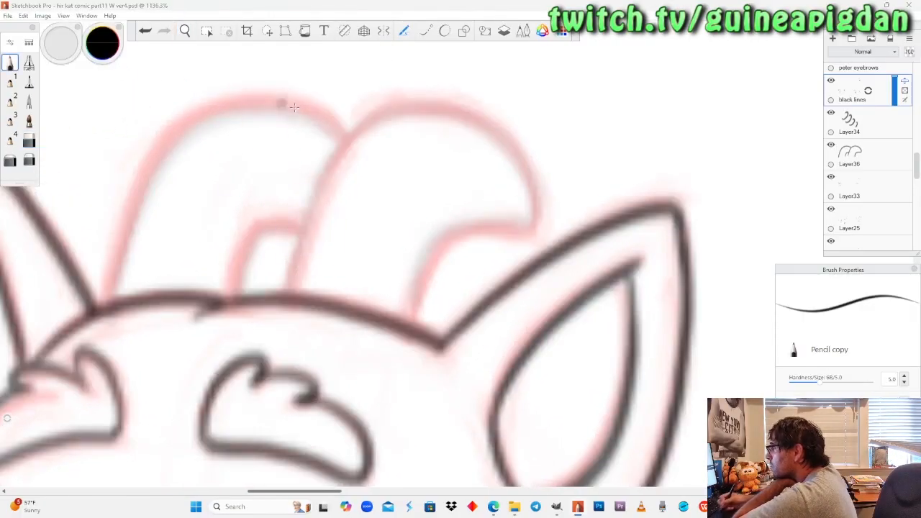
mouse_move(283, 295)
mouse_down()
mouse_move(329, 180)
mouse_move(374, 128)
mouse_up()
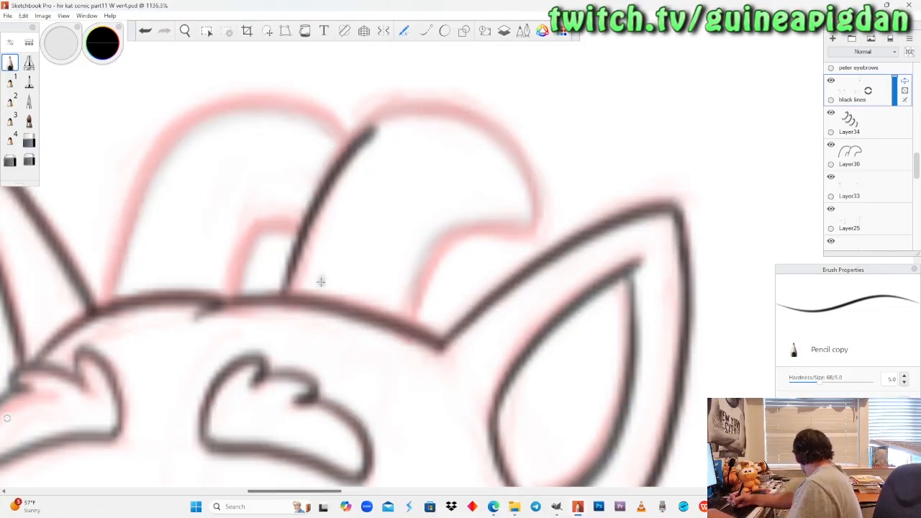
key(ctrl+z)
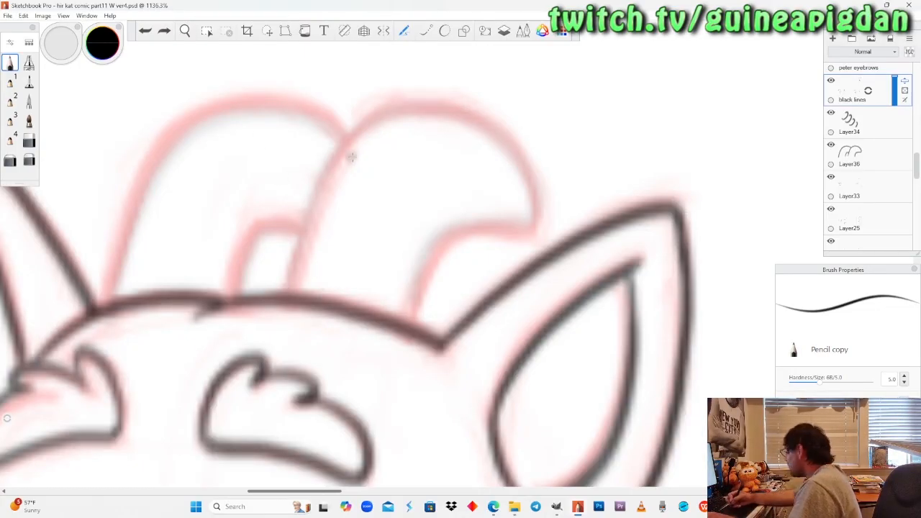
mouse_move(286, 295)
mouse_down()
mouse_move(304, 216)
mouse_move(340, 144)
mouse_move(390, 108)
mouse_move(453, 110)
mouse_move(492, 134)
mouse_move(523, 171)
mouse_move(531, 226)
mouse_move(459, 233)
mouse_move(433, 260)
mouse_move(412, 317)
mouse_up()
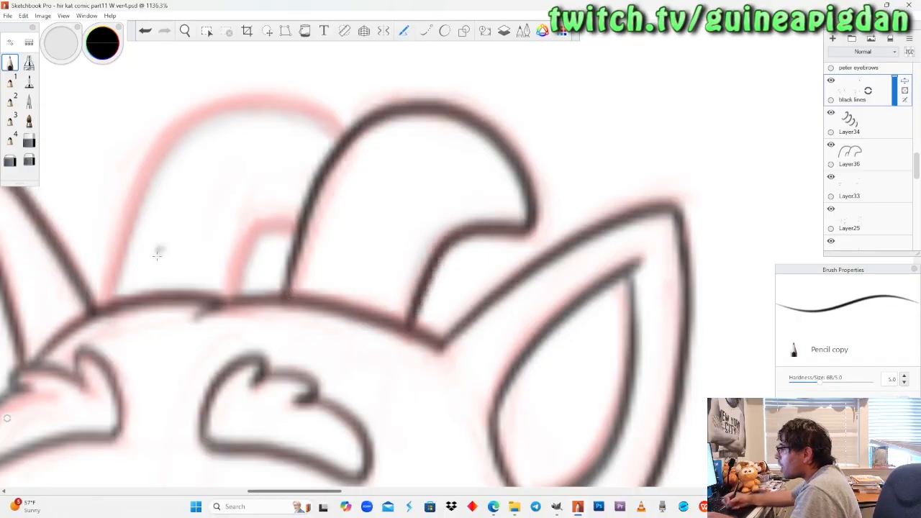
Ink the left horn's outer curve and its short inner curve in black, redoing the inner stroke until it fits.
drag(125, 241, 108, 305)
mouse_move(152, 164)
mouse_down()
mouse_move(189, 123)
mouse_move(227, 108)
mouse_move(296, 109)
mouse_move(349, 142)
mouse_up()
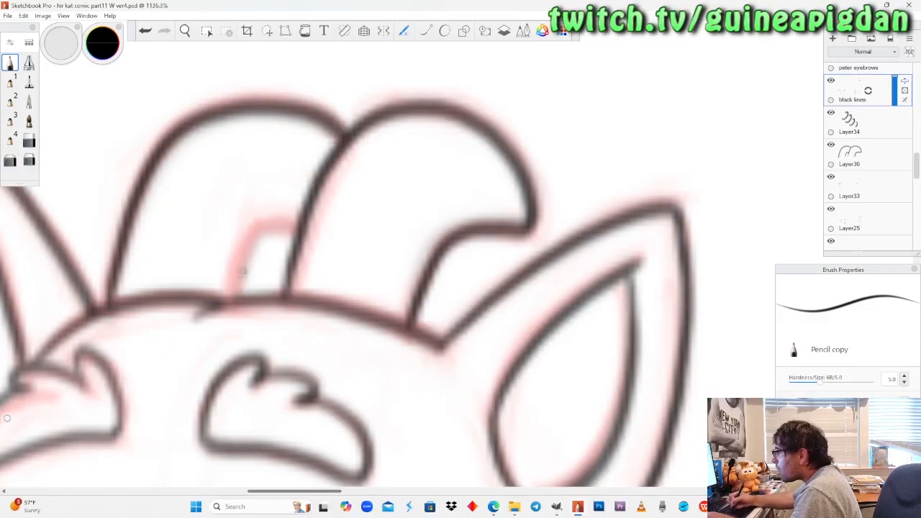
mouse_move(230, 295)
mouse_down()
mouse_move(249, 234)
mouse_move(280, 216)
mouse_move(283, 249)
mouse_up()
key(ctrl+z)
mouse_move(230, 296)
mouse_down()
mouse_move(257, 233)
mouse_move(269, 223)
mouse_move(297, 242)
mouse_up()
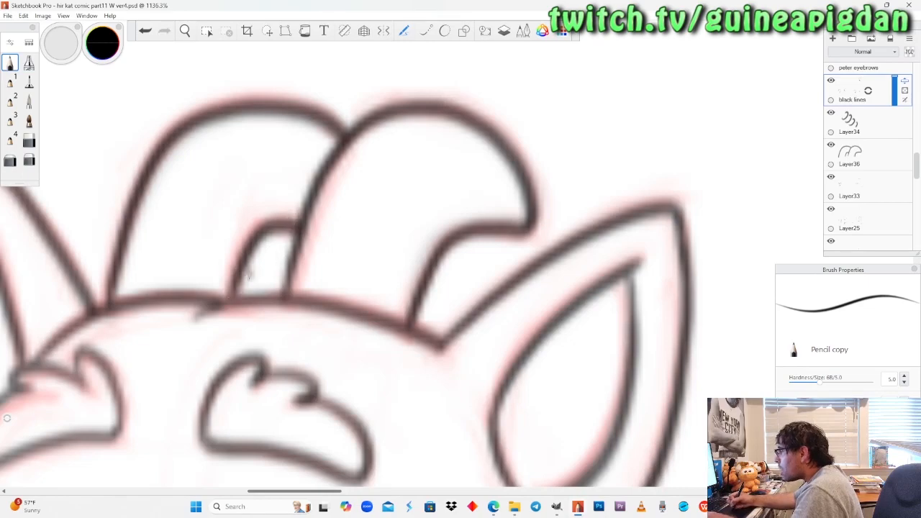
key(ctrl+z)
mouse_move(232, 298)
mouse_down()
mouse_move(268, 217)
mouse_move(291, 210)
mouse_move(292, 229)
mouse_up()
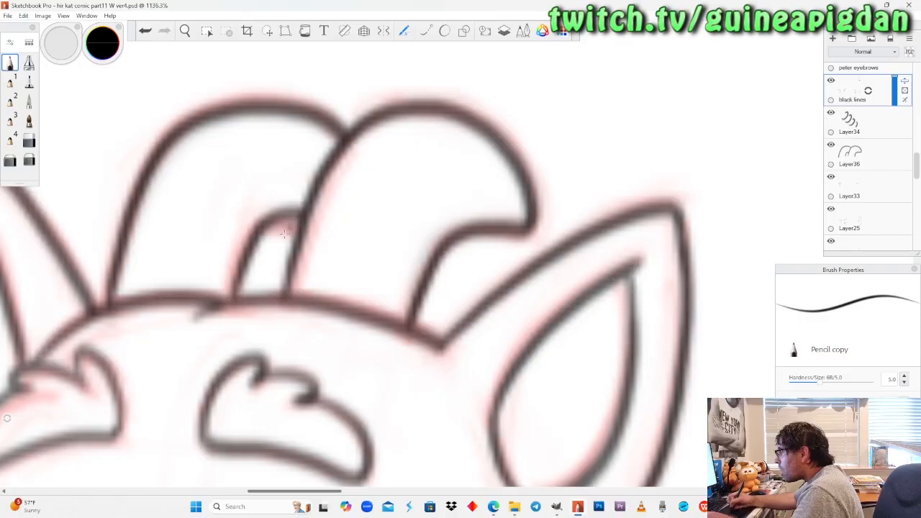
Undo the left horn's inner curve and redraw it in black pencil along the red sketch.
key(ctrl+z)
mouse_move(232, 297)
mouse_down()
mouse_move(263, 231)
mouse_move(288, 217)
mouse_move(292, 233)
mouse_up()
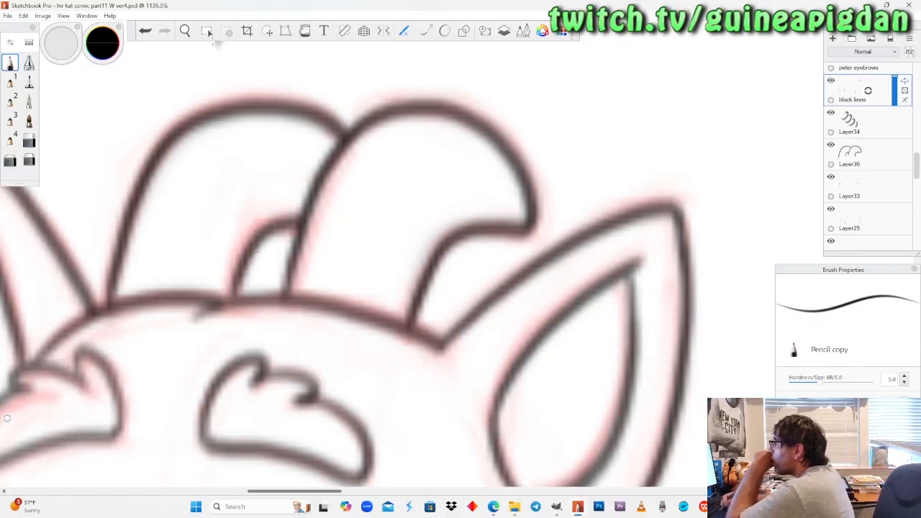
click(185, 30)
drag(221, 170, 364, 221)
drag(408, 252, 361, 165)
drag(371, 245, 388, 214)
drag(311, 234, 370, 289)
drag(366, 246, 378, 236)
click(10, 63)
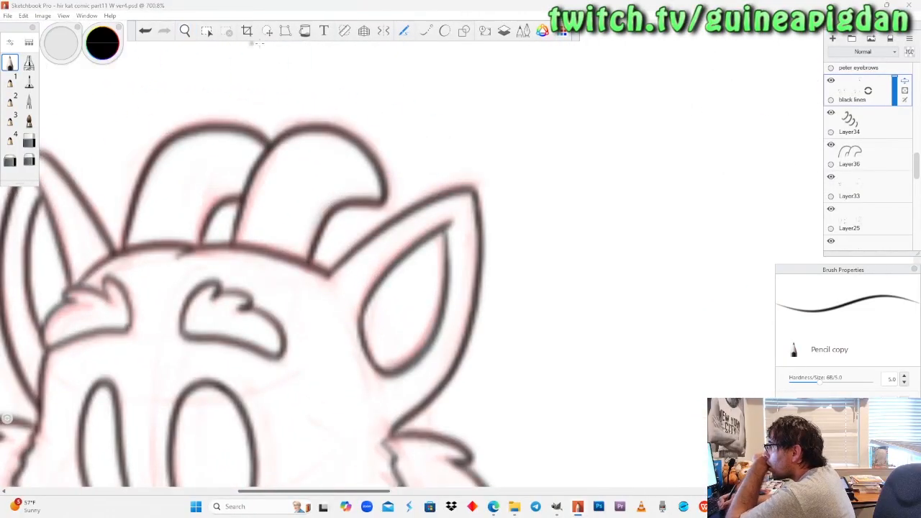
Lasso both inked horns on the black lines layer and nudge them slightly to the right along the head.
click(267, 31)
drag(170, 89, 238, 93)
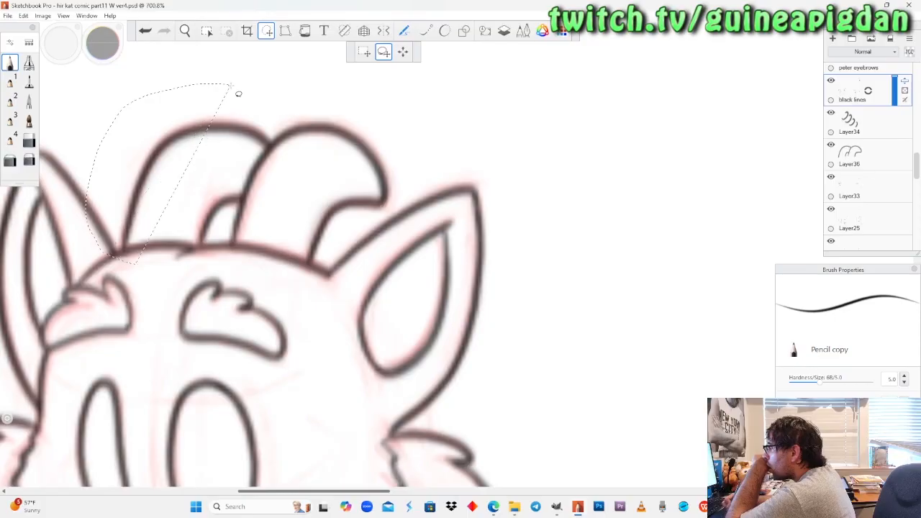
drag(231, 85, 409, 173)
key(v)
drag(249, 196, 260, 195)
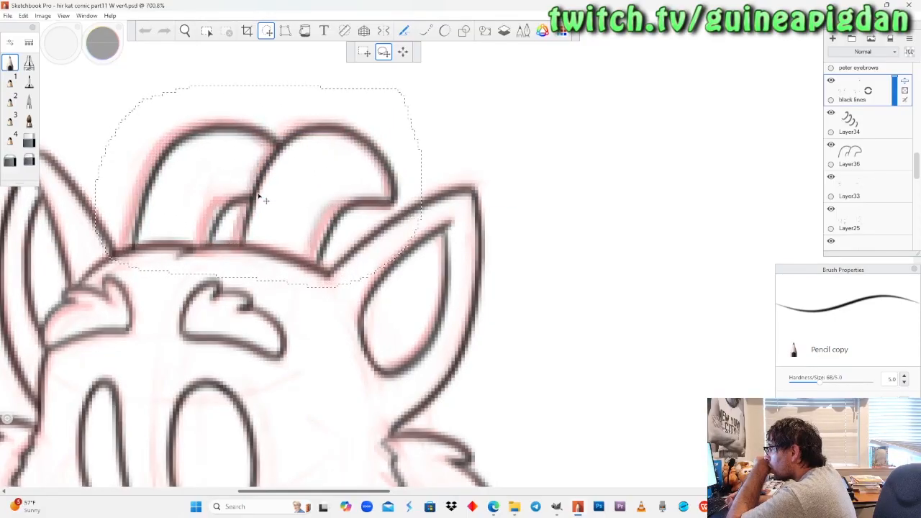
key(Left)
key(Left)
key(Right)
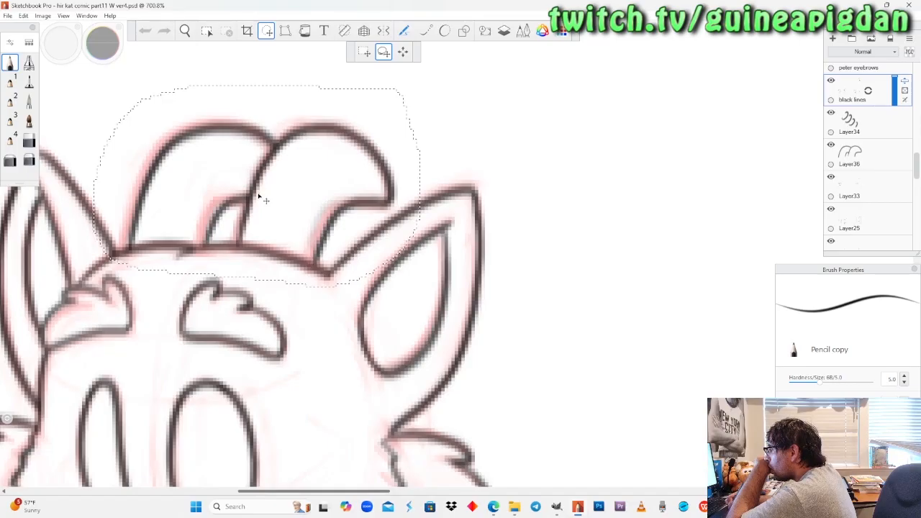
click(10, 64)
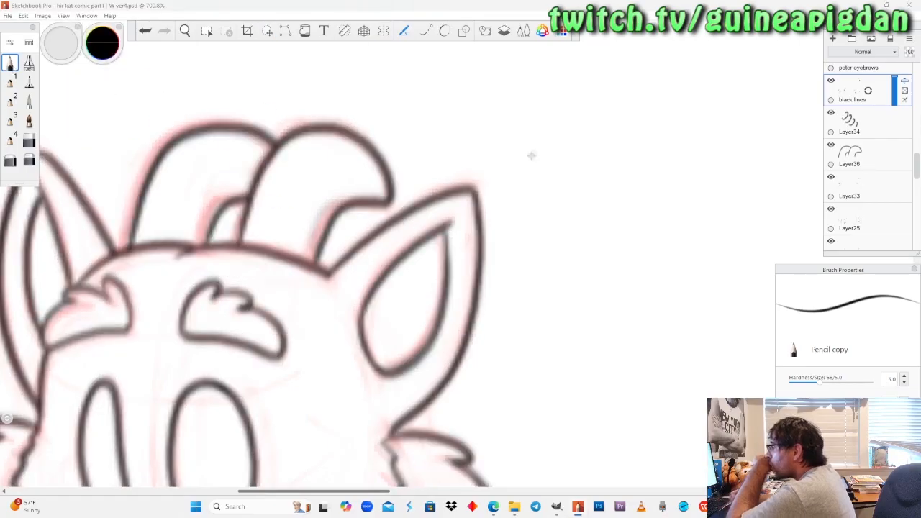
Compare the horns' original and shifted positions by repeatedly undoing and redoing the move, leaving the shift applied.
key(ctrl+z)
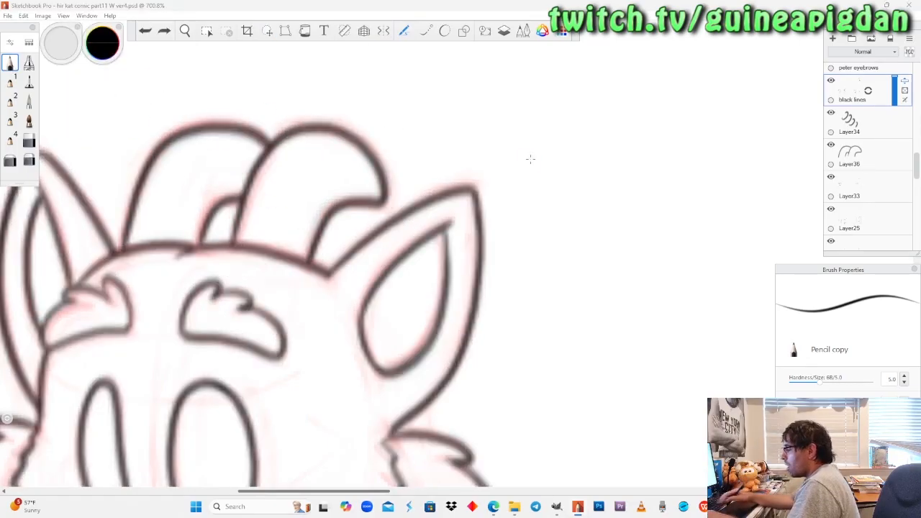
key(ctrl+y)
key(ctrl+z)
key(ctrl+y)
key(ctrl+z)
key(ctrl+y)
key(ctrl+z)
key(ctrl+y)
key(ctrl+z)
key(ctrl+y)
key(ctrl+z)
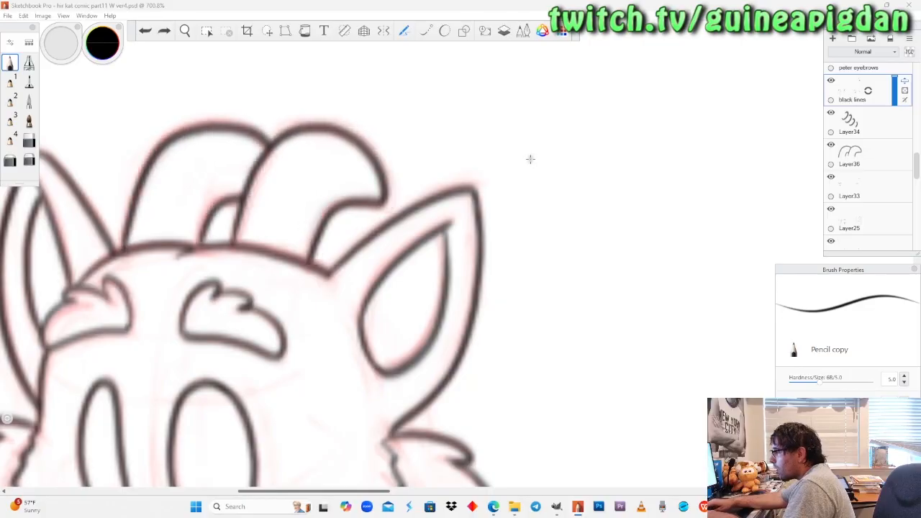
key(ctrl+y)
key(ctrl+z)
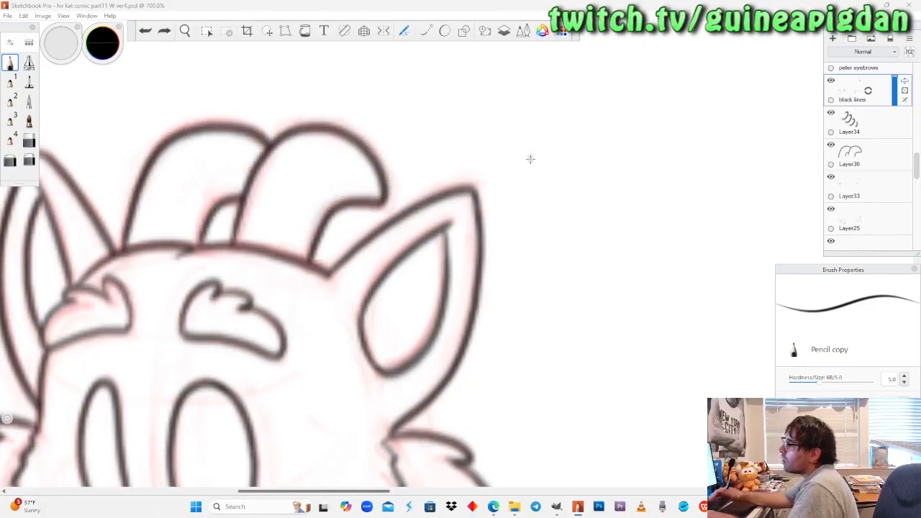
key(ctrl+y)
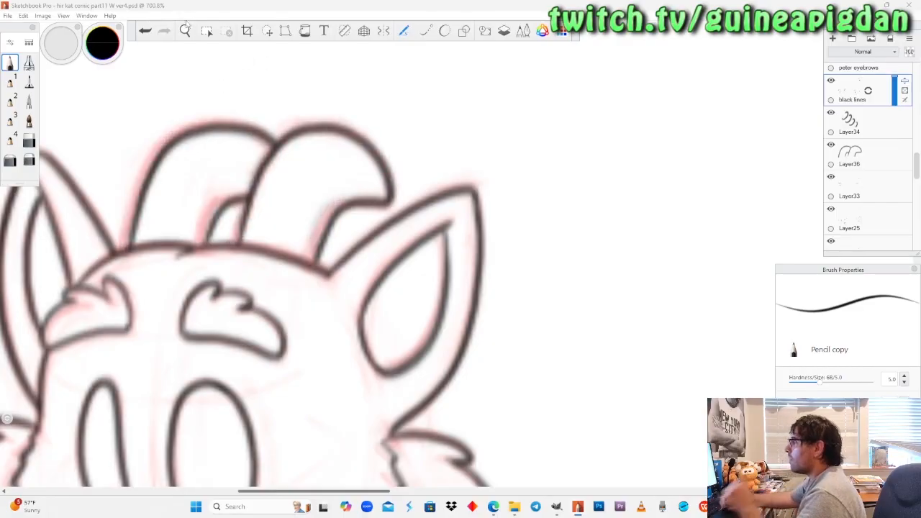
Mirror the canvas horizontally to check the dragon's horns in the flipped view.
click(184, 30)
drag(208, 88, 187, 133)
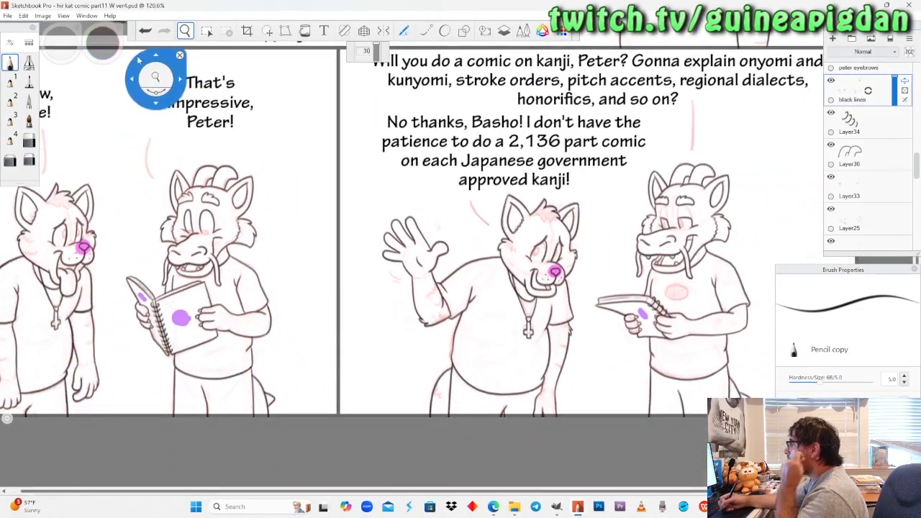
mouse_move(151, 81)
mouse_down()
mouse_move(113, 41)
mouse_move(77, 29)
mouse_up()
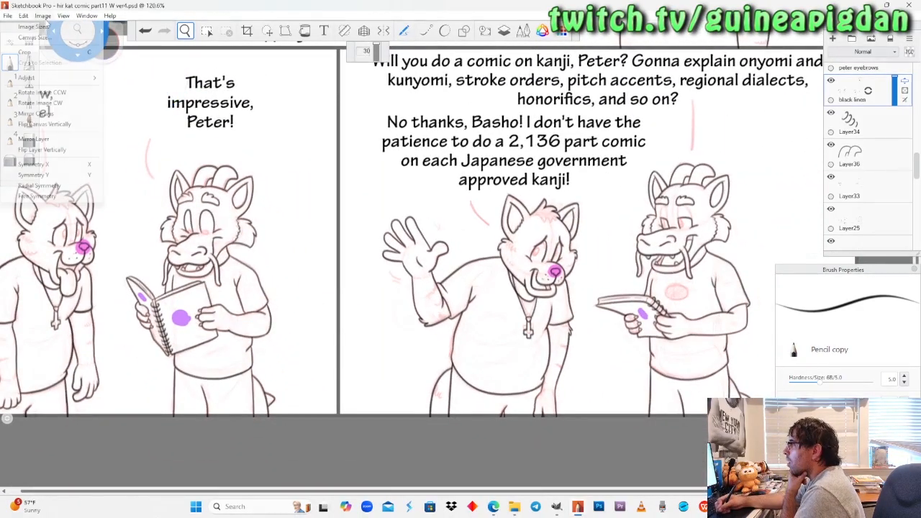
drag(817, 236, 611, 259)
Erase the lower part of the rear horn's outer line with the Soft Eraser.
mouse_move(359, 229)
mouse_down()
mouse_move(422, 144)
mouse_move(391, 212)
mouse_move(411, 152)
mouse_up()
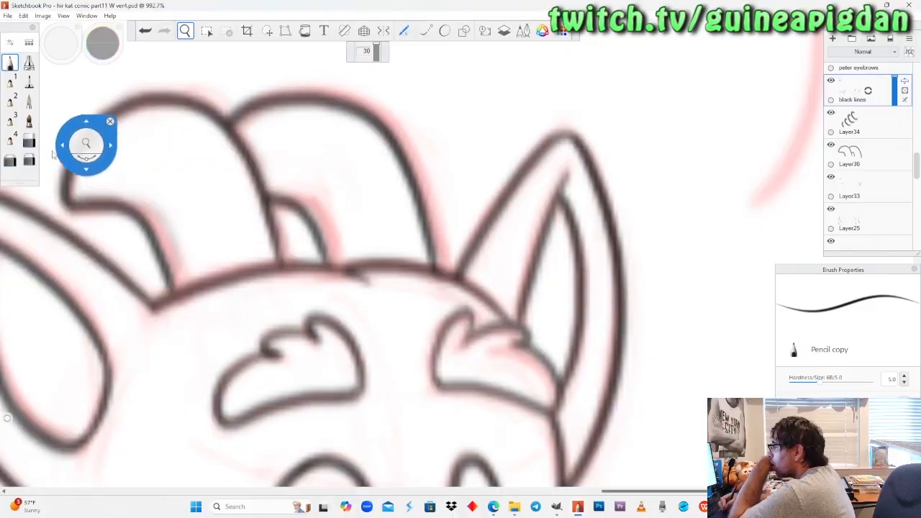
click(29, 159)
drag(423, 287, 414, 221)
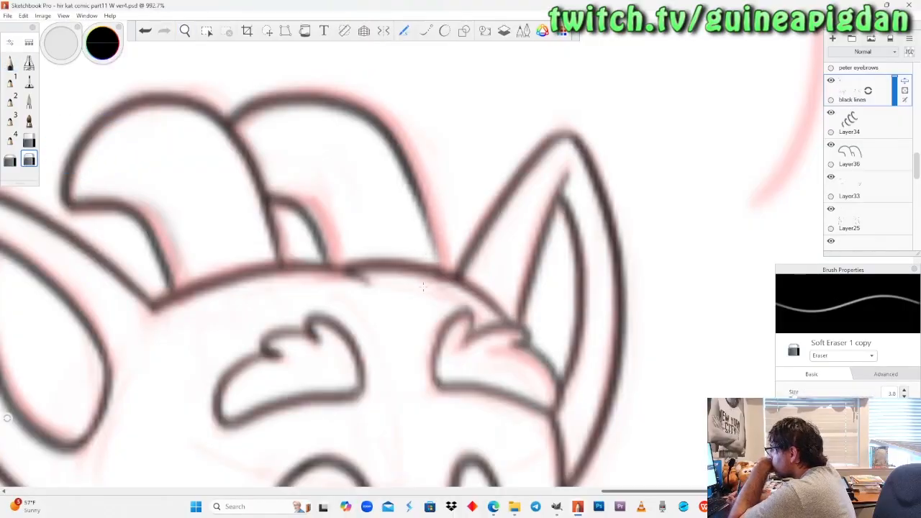
Redraw the lower end of the rear horn's outer curve down to the head in black pencil, redoing the stroke until it fits.
click(10, 63)
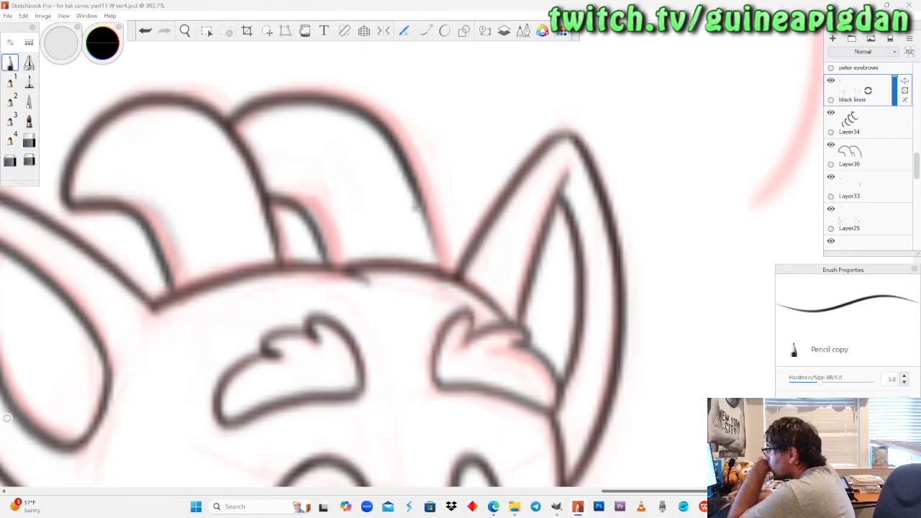
drag(415, 190, 452, 268)
key(ctrl+z)
key(ctrl+z)
key(ctrl+z)
drag(413, 184, 443, 270)
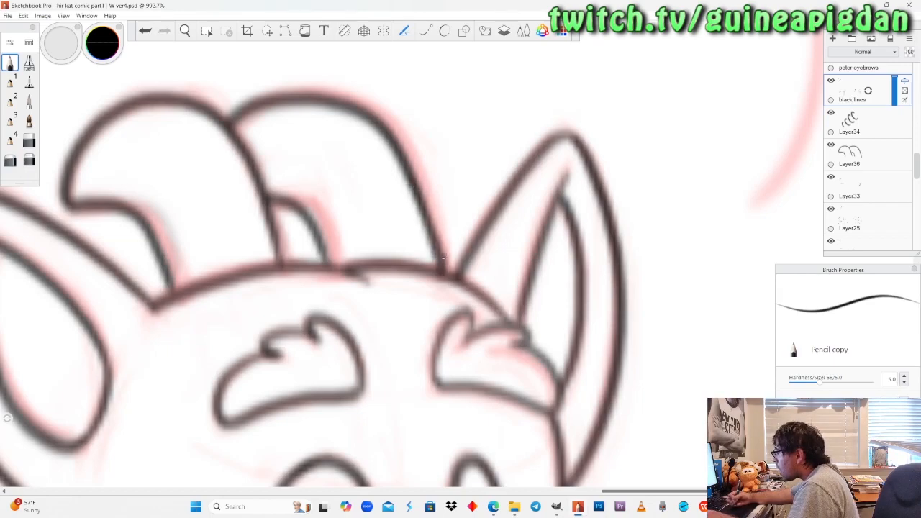
key(ctrl+z)
drag(409, 174, 451, 269)
key(ctrl+z)
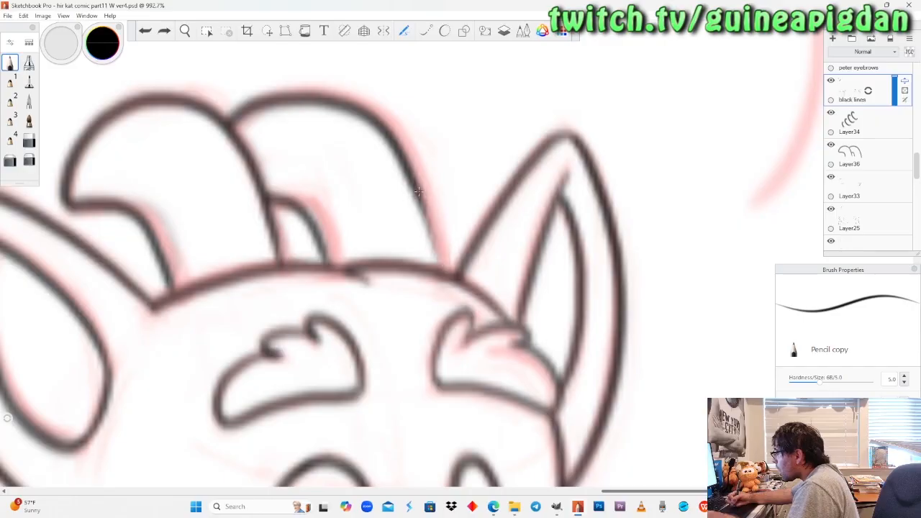
drag(411, 178, 446, 273)
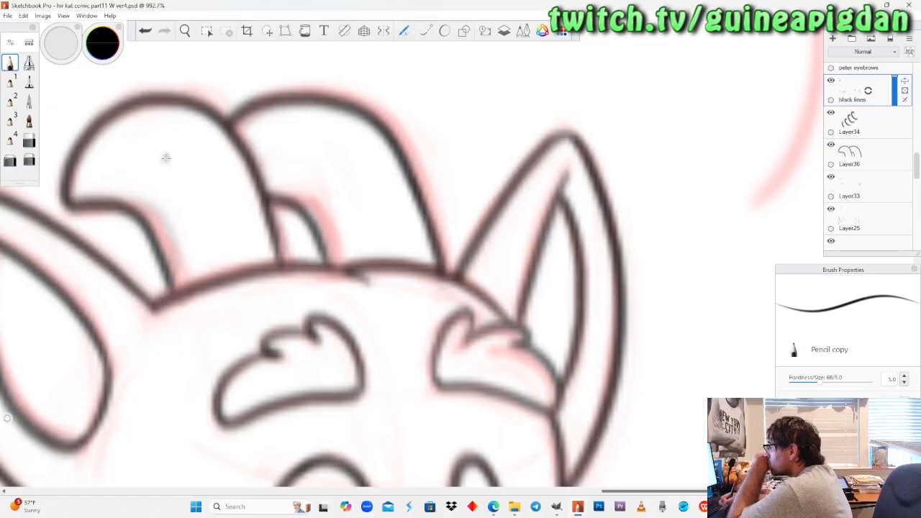
Switch to the Hard Eraser and reduce its size to 3.2.
click(29, 141)
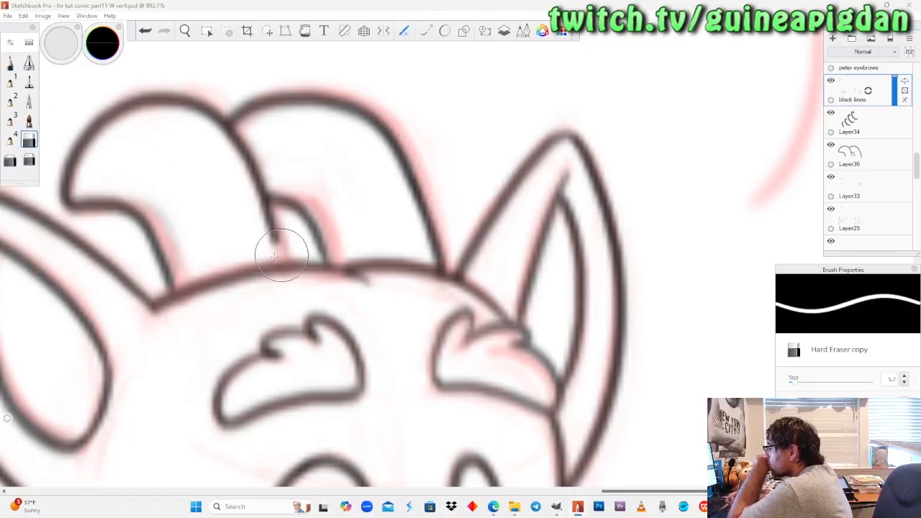
drag(801, 383, 795, 387)
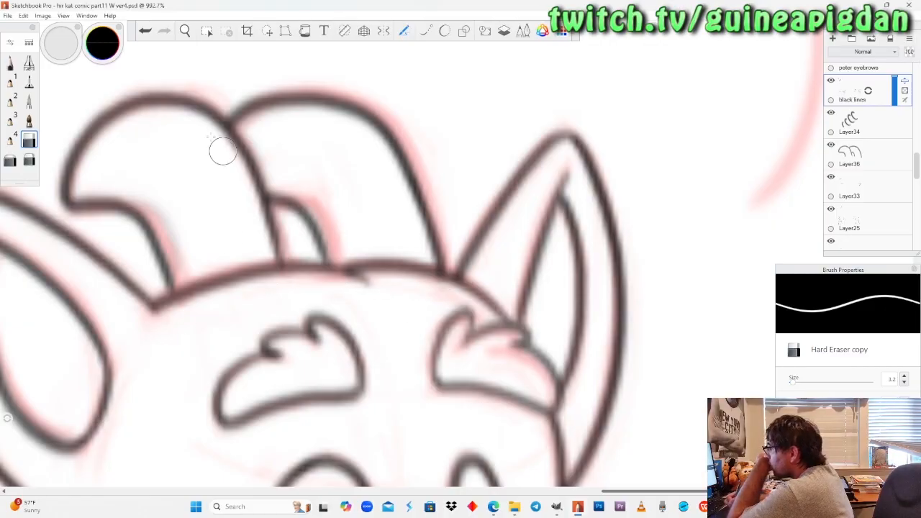
Mirror the canvas back to its normal orientation with the last two panels in view.
click(184, 31)
drag(220, 166, 257, 321)
drag(323, 300, 370, 265)
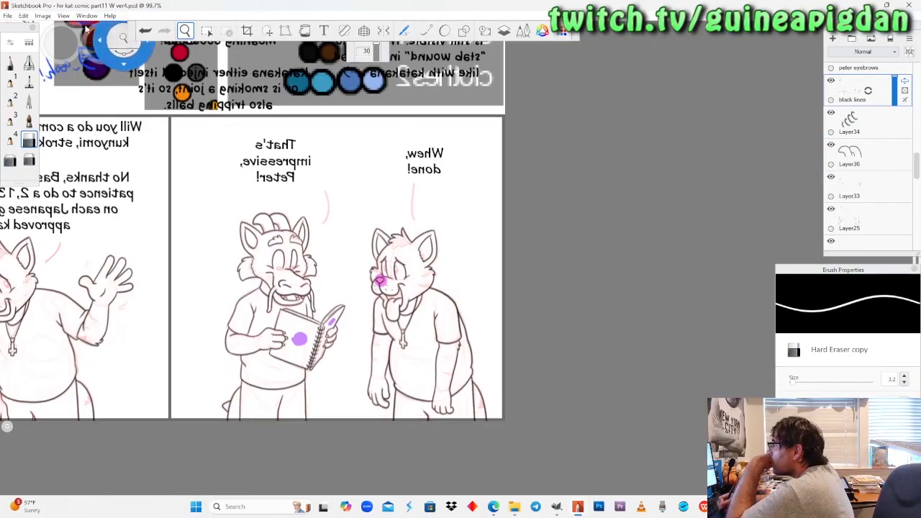
click(42, 15)
click(35, 113)
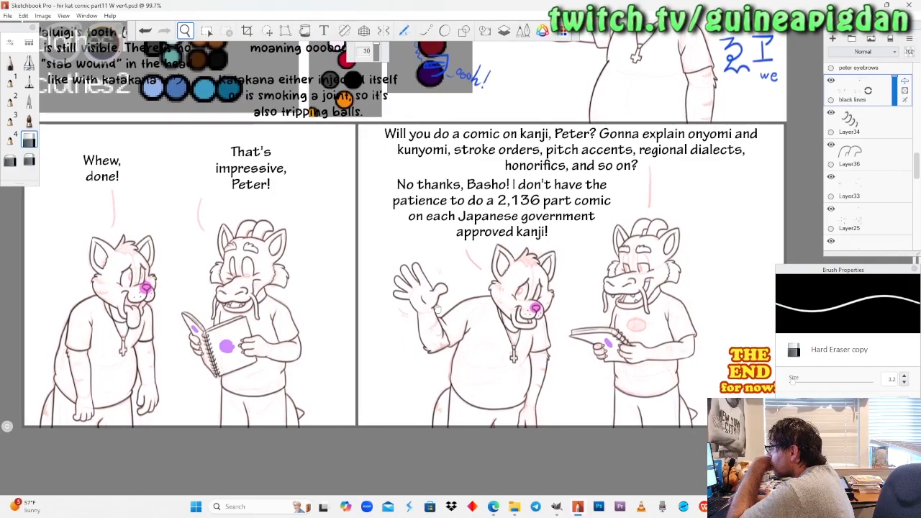
Delete Layer36 with the copied horns.
drag(437, 310, 428, 314)
drag(858, 153, 878, 135)
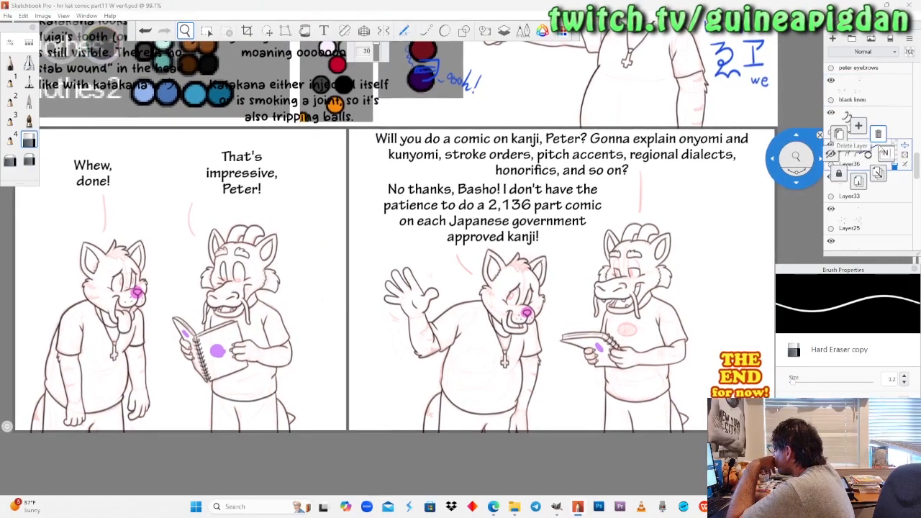
click(878, 135)
Rename Layer34 as lines2.
drag(323, 263, 348, 258)
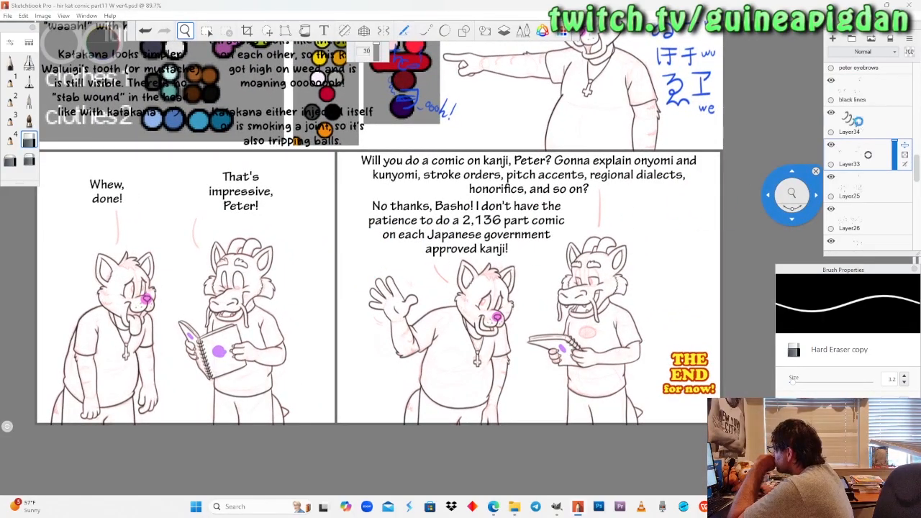
click(860, 127)
double_click(861, 126)
text(lines)
key(Return)
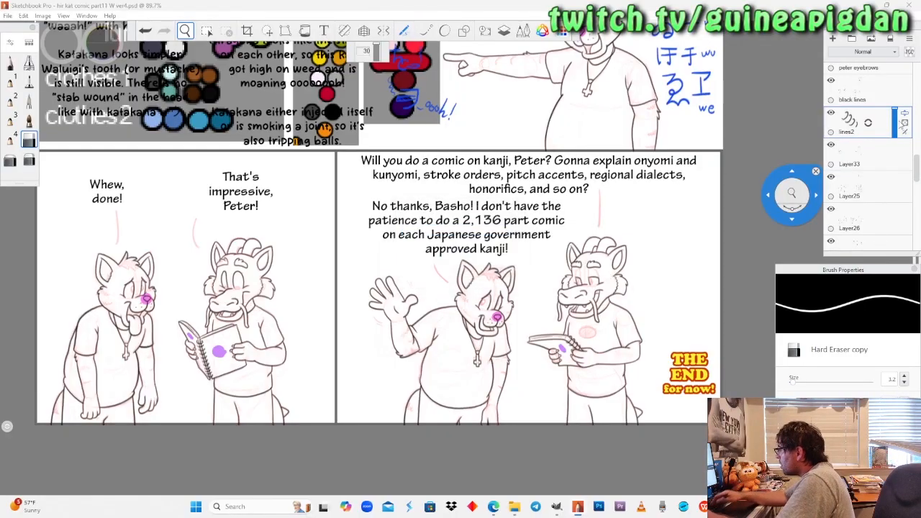
Rename Layer33 as lines3.
click(858, 150)
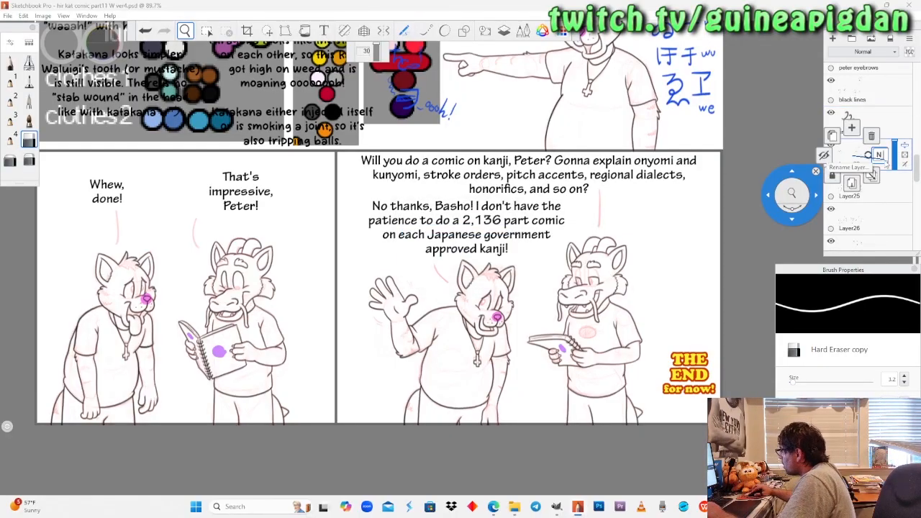
click(880, 154)
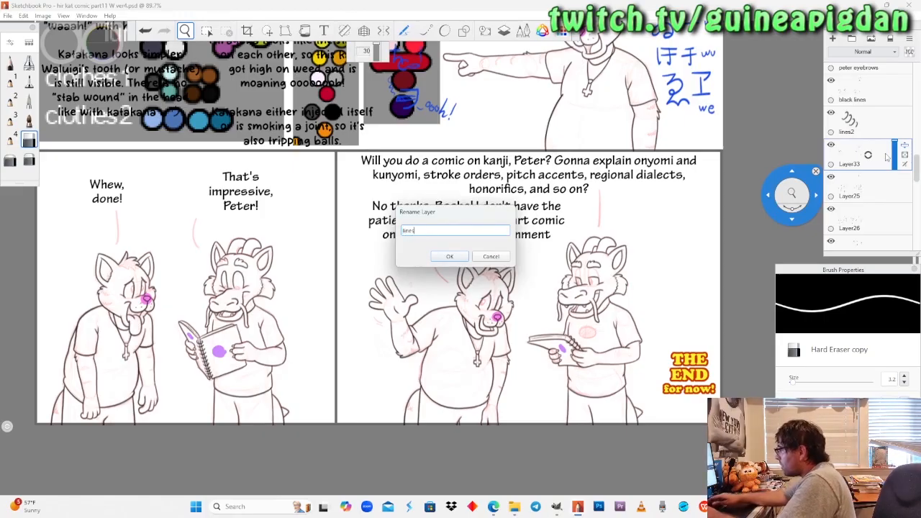
text(lines3)
key(Return)
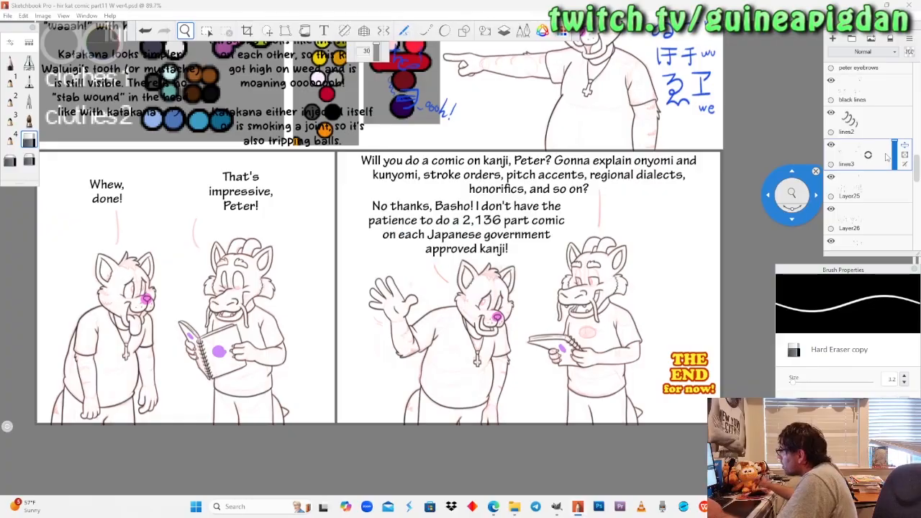
Rename Layer25 as lines4.
click(854, 188)
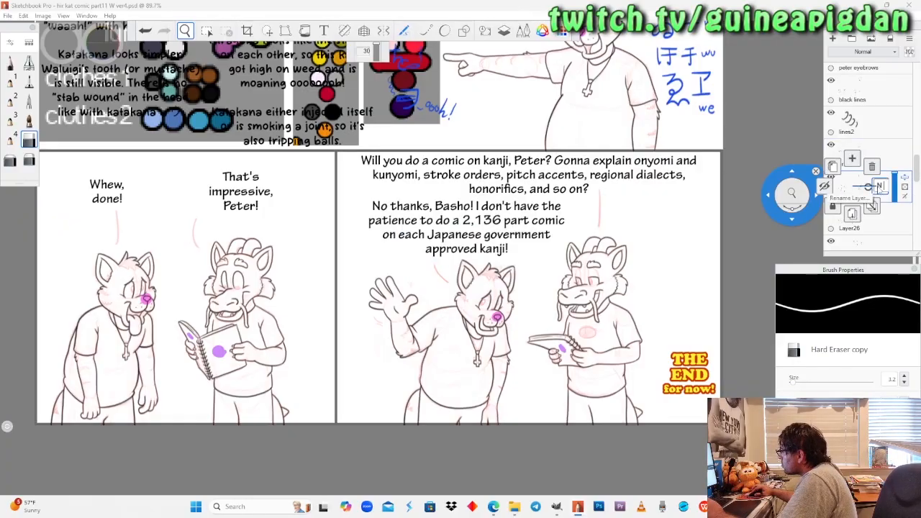
click(880, 189)
text(lines4)
key(Return)
Rename Layer26 as lines5.
scroll(857, 185, down, 1)
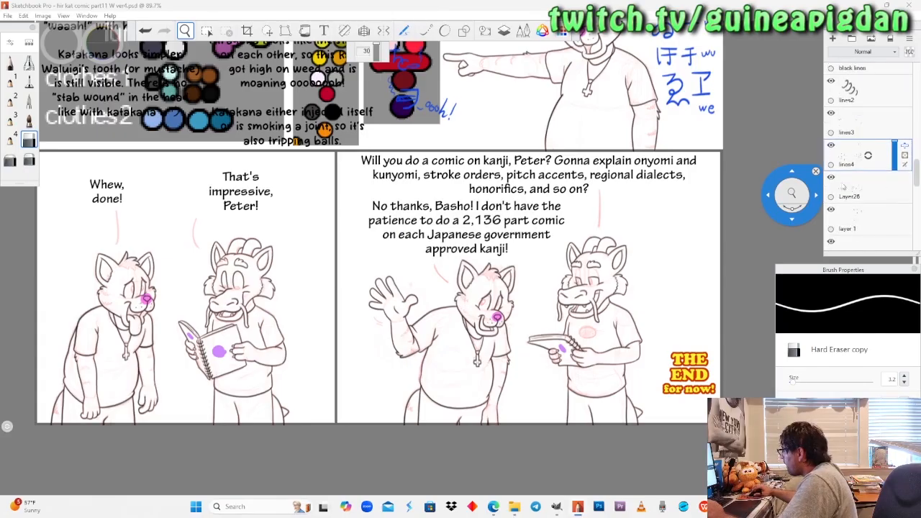
click(847, 190)
click(881, 191)
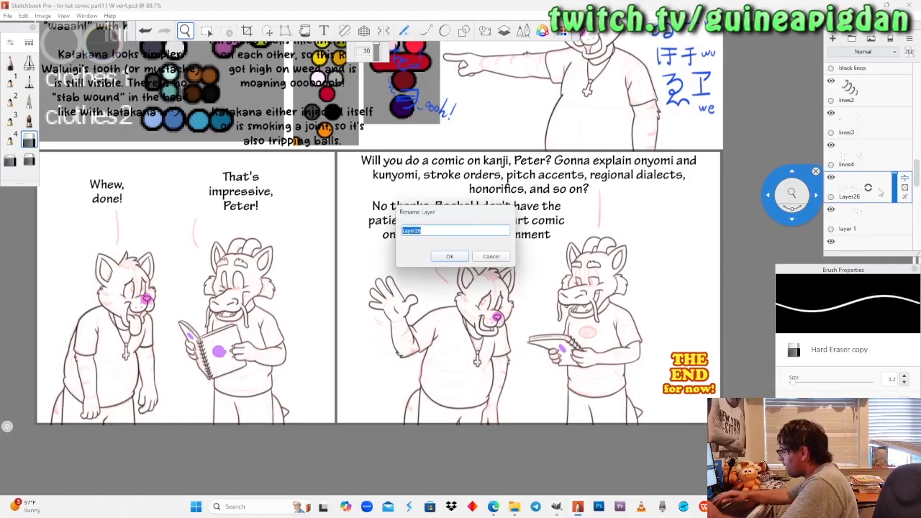
text(lines5)
key(Return)
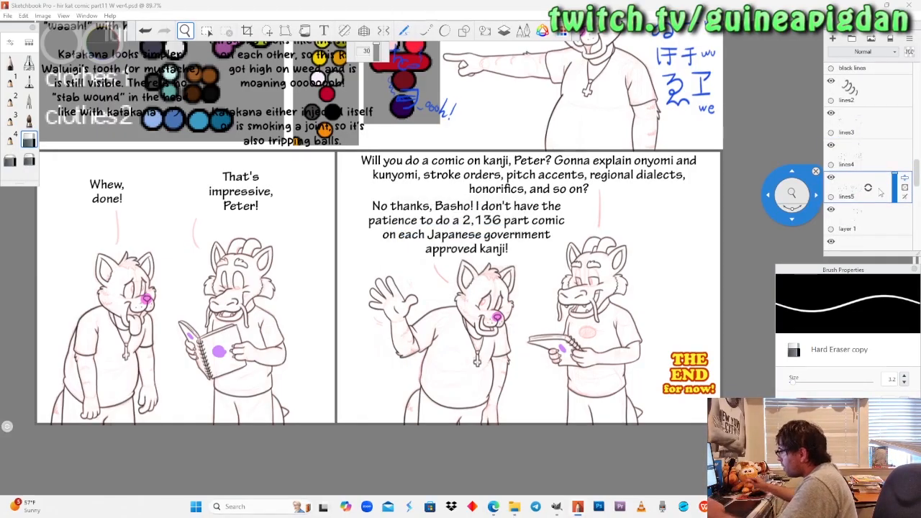
Rename layer 1 as lines6.
scroll(879, 193, down, 1)
click(853, 192)
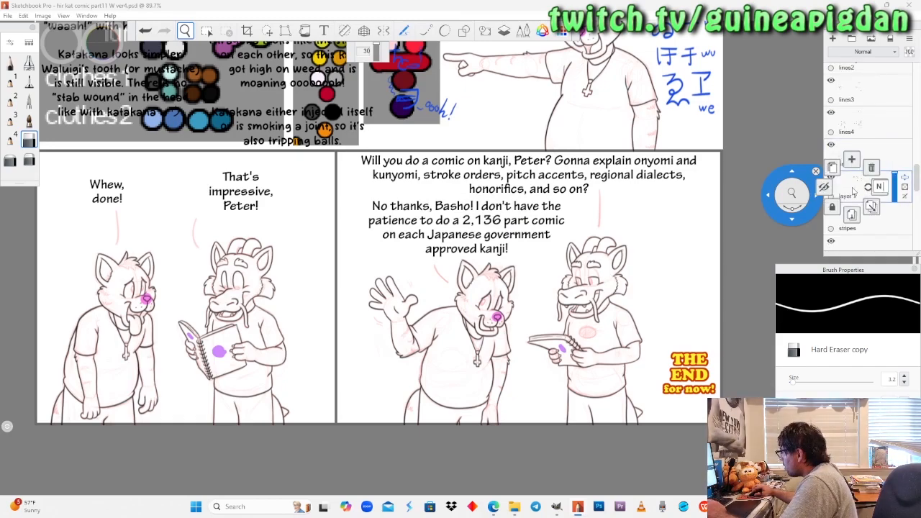
click(878, 187)
text(lines)
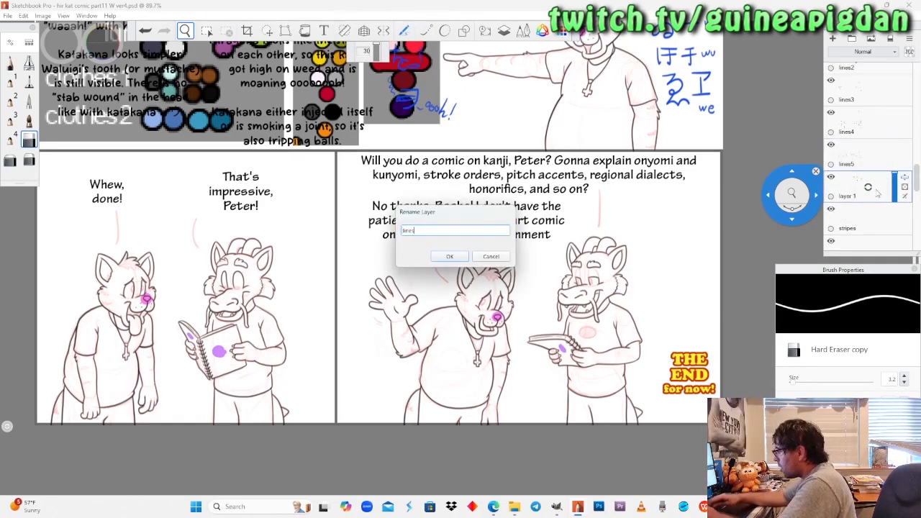
key(Return)
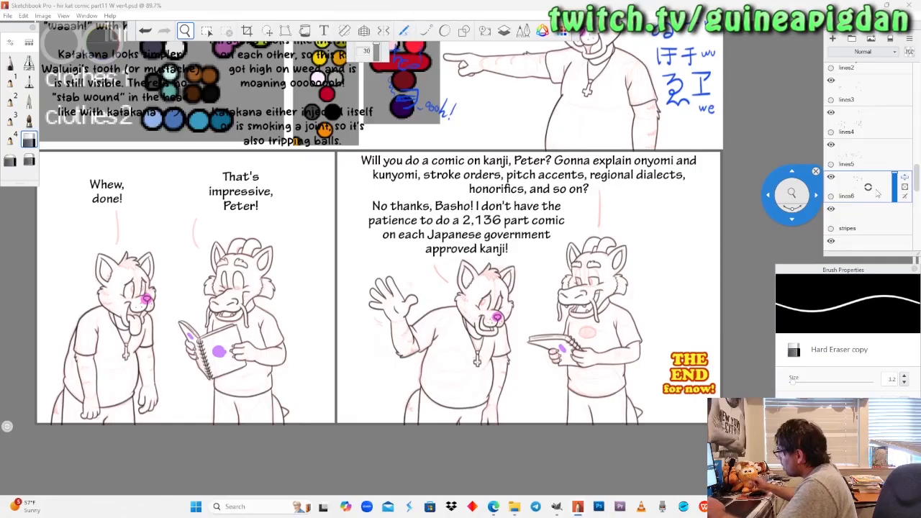
Duplicate the layers lines6, lines5, lines4, lines3, lines2 and black lines, one after another.
scroll(869, 201, down, 1)
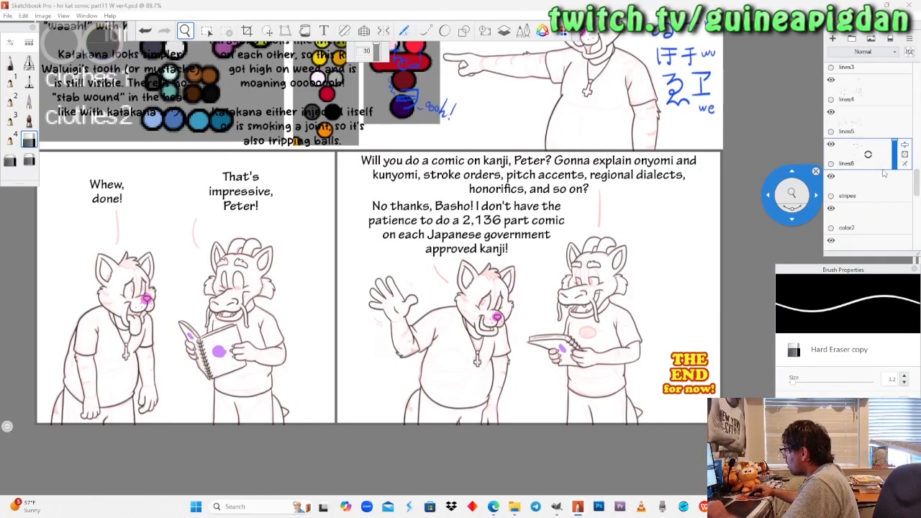
scroll(885, 174, up, 1)
click(857, 191)
click(839, 173)
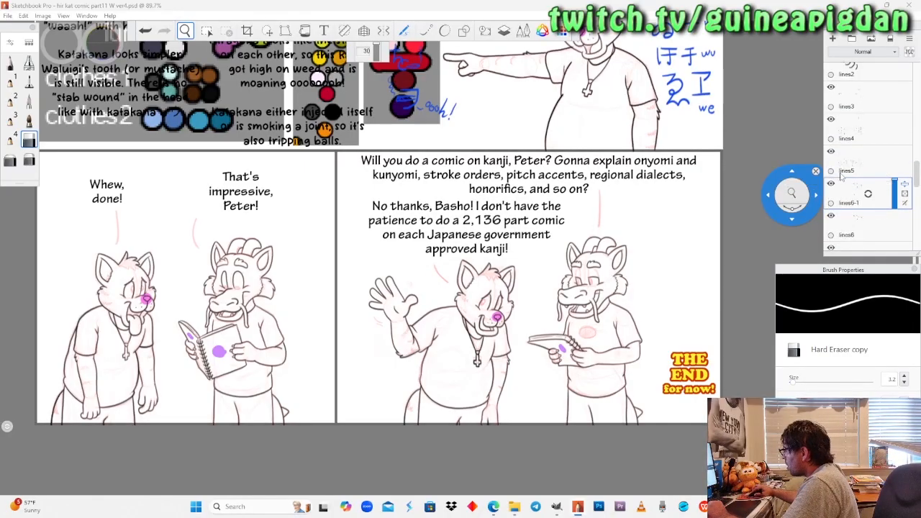
drag(868, 194, 841, 134)
scroll(887, 188, up, 2)
drag(865, 165, 844, 145)
drag(881, 172, 883, 190)
drag(861, 154, 839, 134)
drag(880, 171, 881, 193)
drag(869, 147, 848, 126)
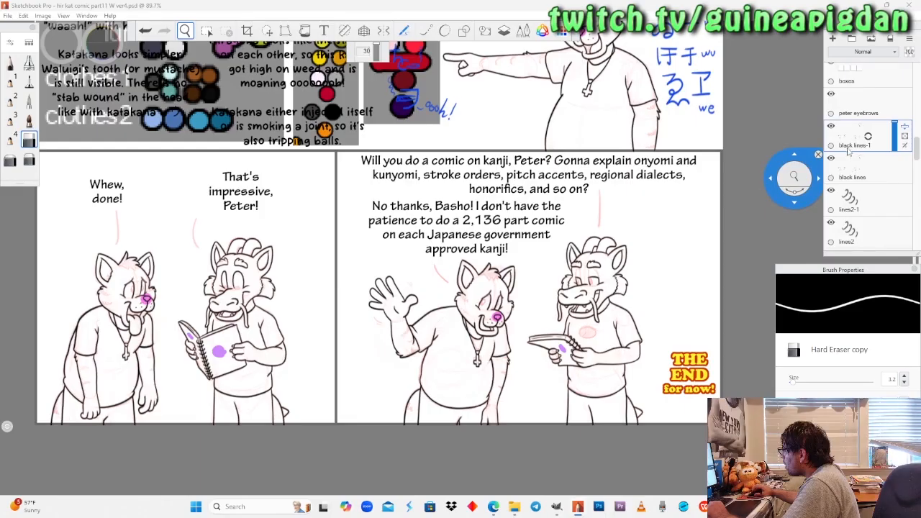
Duplicate the peter eyebrows layer.
scroll(854, 134, up, 1)
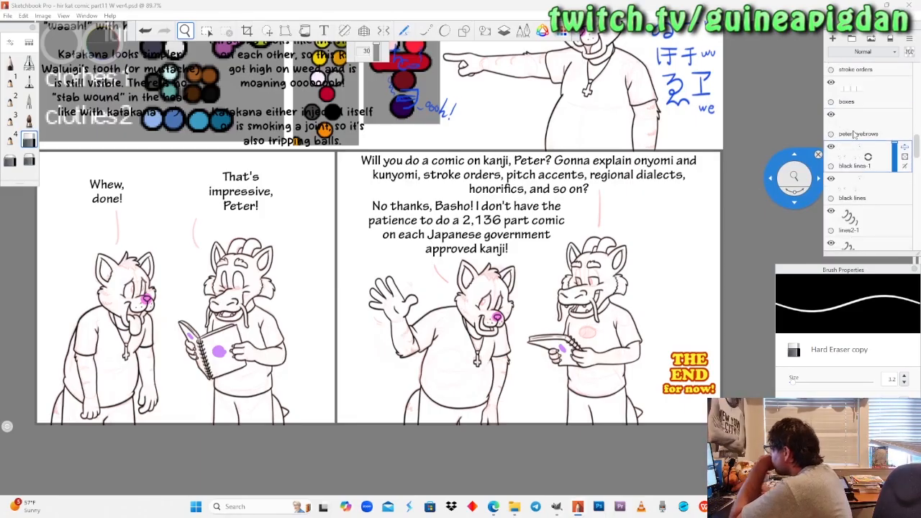
scroll(854, 135, up, 1)
drag(864, 138, 855, 125)
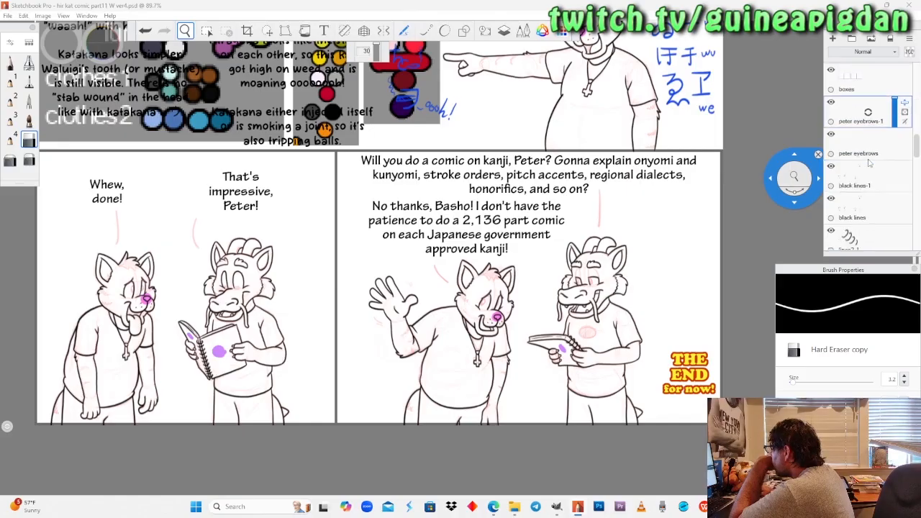
Add a new layer between lines6 and stripes and name it eye white.
scroll(867, 159, down, 3)
scroll(868, 164, down, 10)
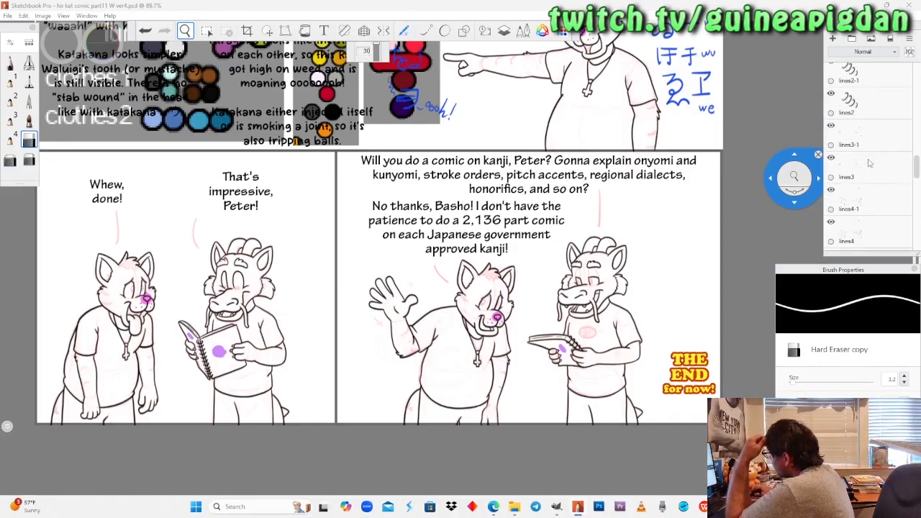
scroll(869, 164, down, 6)
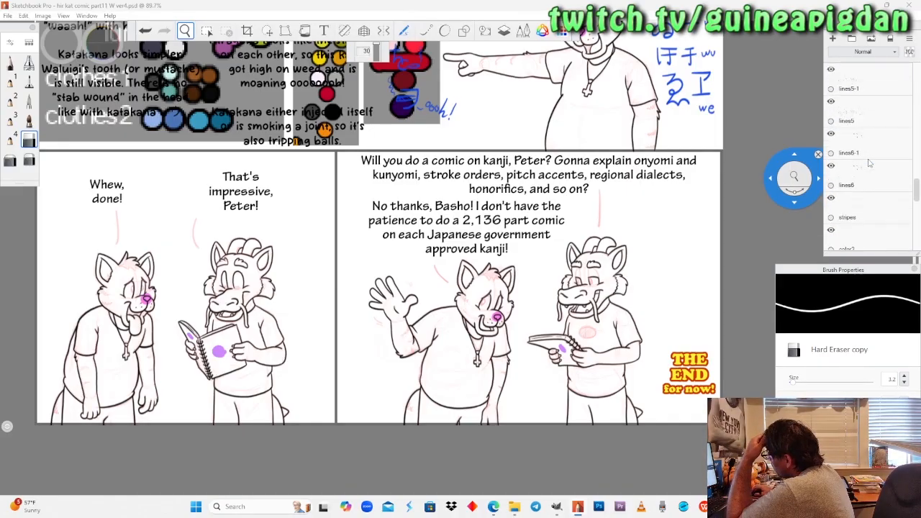
drag(866, 173, 865, 149)
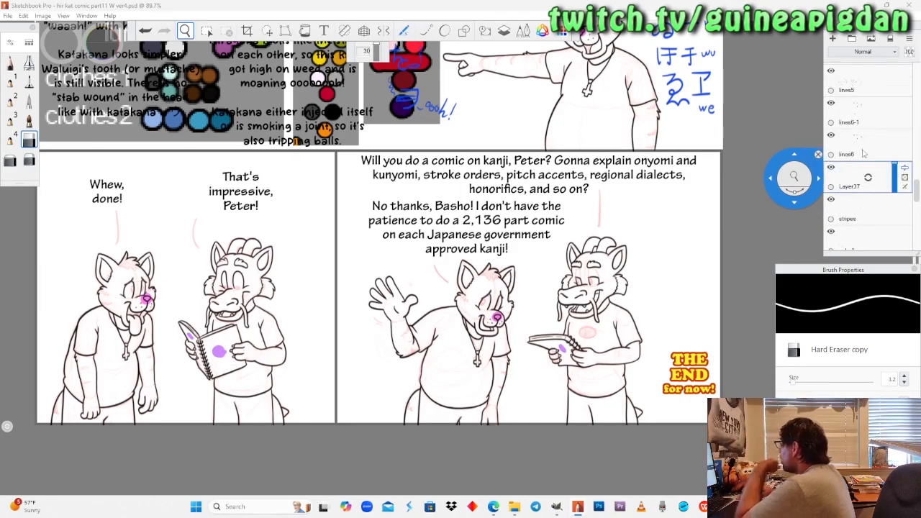
double_click(895, 186)
text(r)
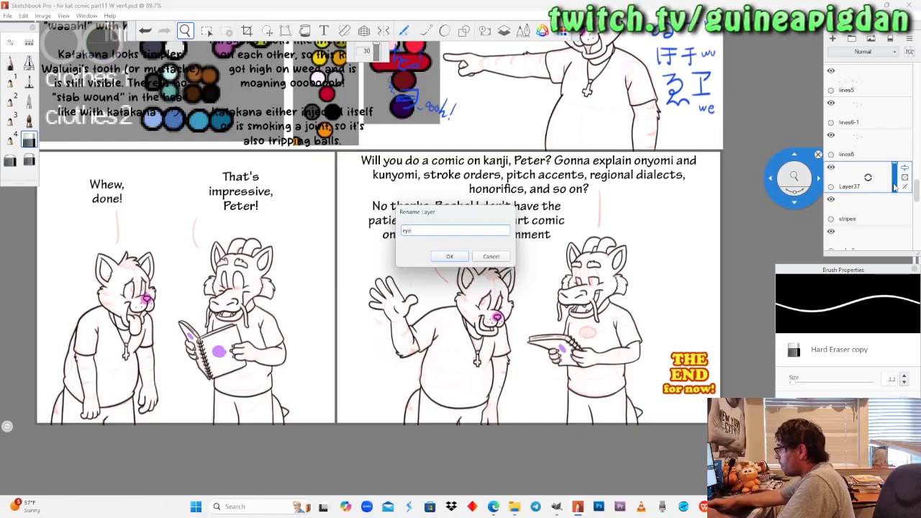
text(ye white)
key(Return)
Add a new layer directly above eye white and name it iris.
drag(867, 176, 865, 167)
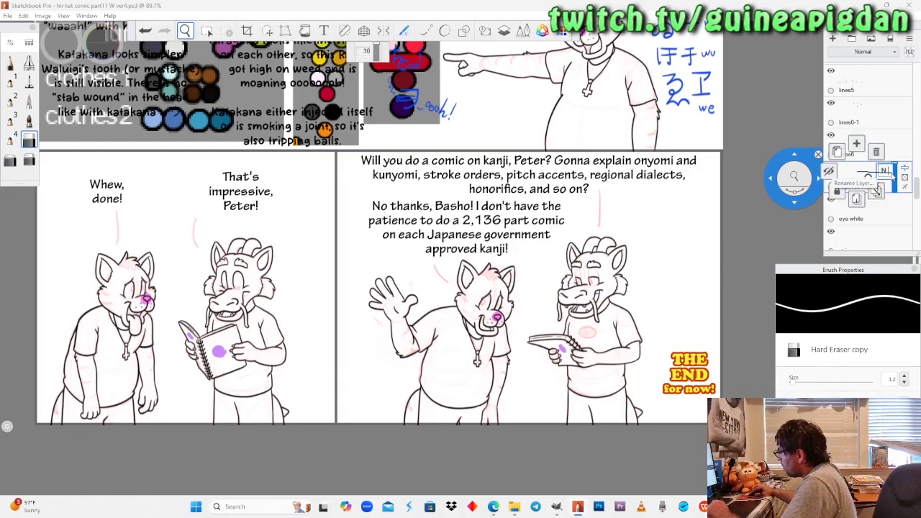
double_click(889, 174)
text(iris)
key(Return)
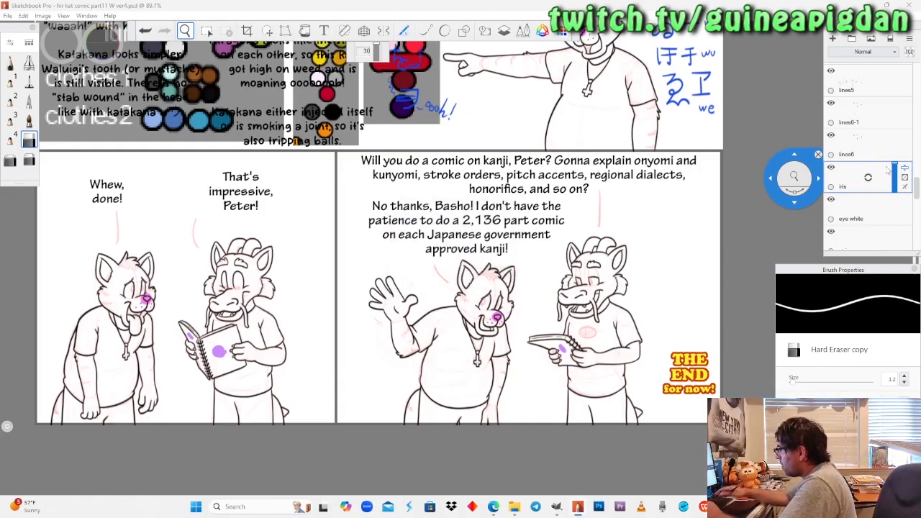
Add a new layer directly above iris and name it pupil.
drag(862, 182, 867, 167)
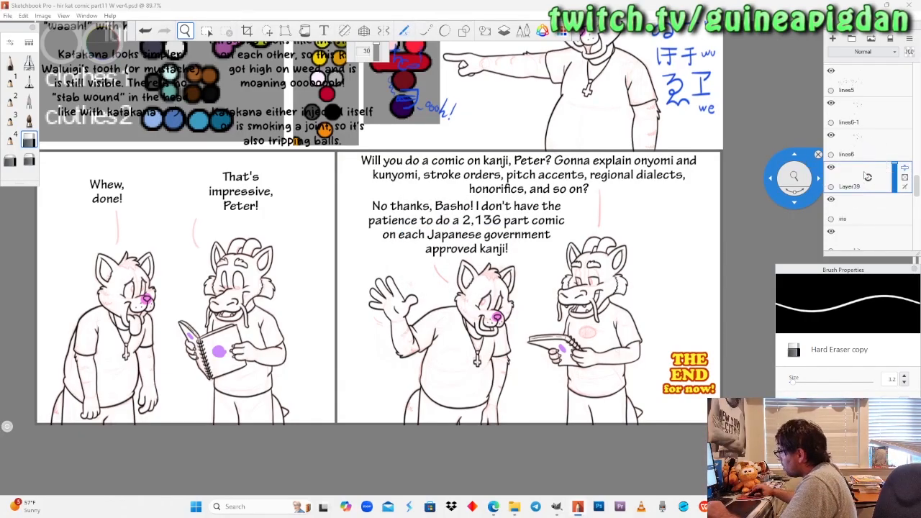
double_click(880, 176)
text(pupil)
key(Return)
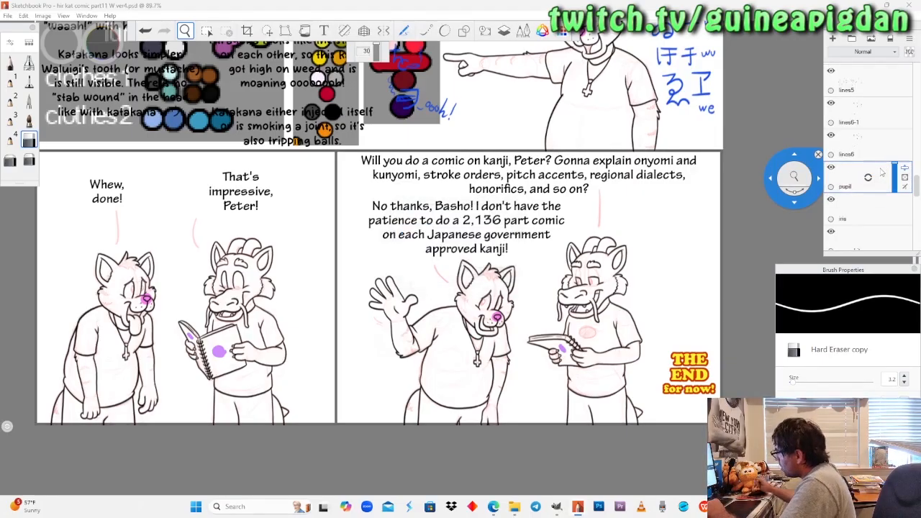
Add a new layer directly above pupil and name it glint.
drag(857, 180, 876, 179)
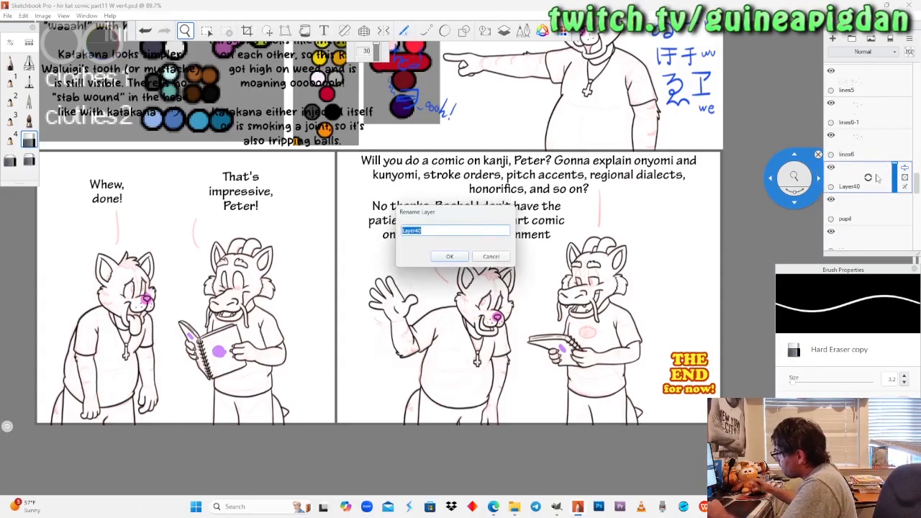
text(glint)
key(Return)
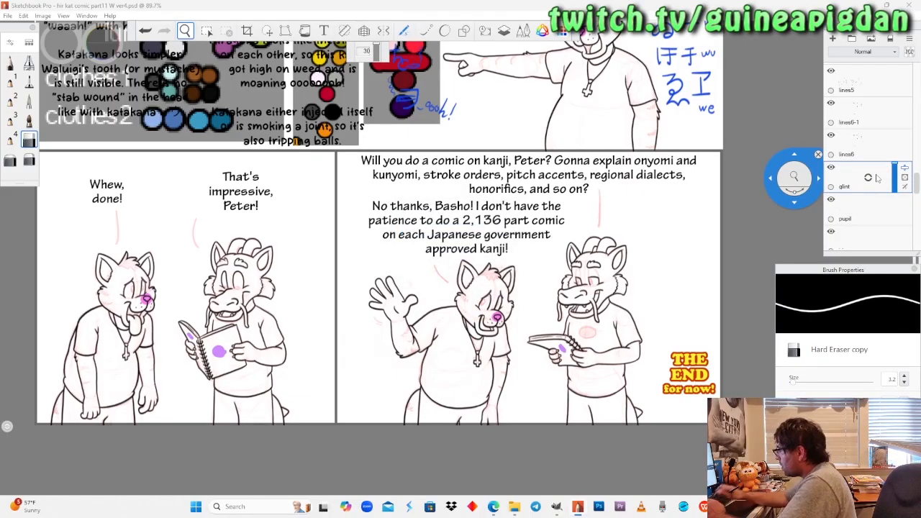
Flood fill the white layer behind the comic panels with a bright yellow.
scroll(877, 178, down, 5)
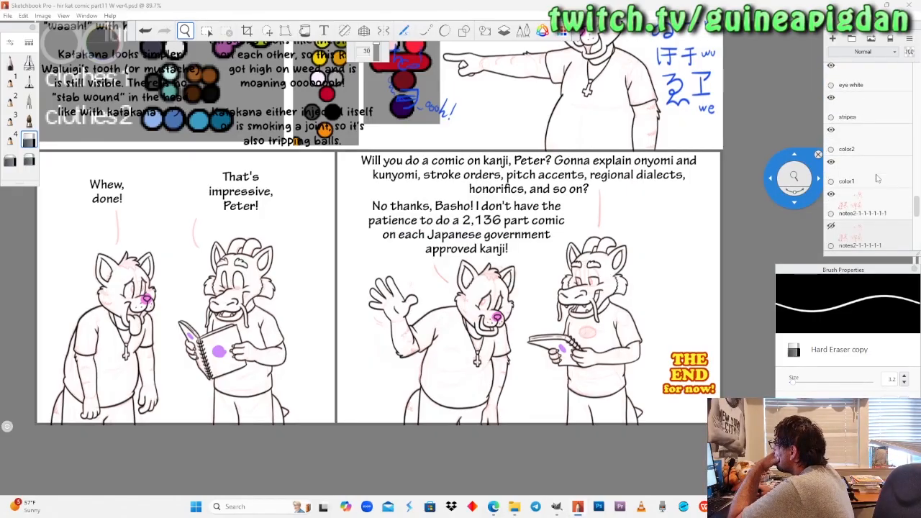
click(877, 178)
drag(379, 208, 468, 262)
drag(482, 267, 493, 261)
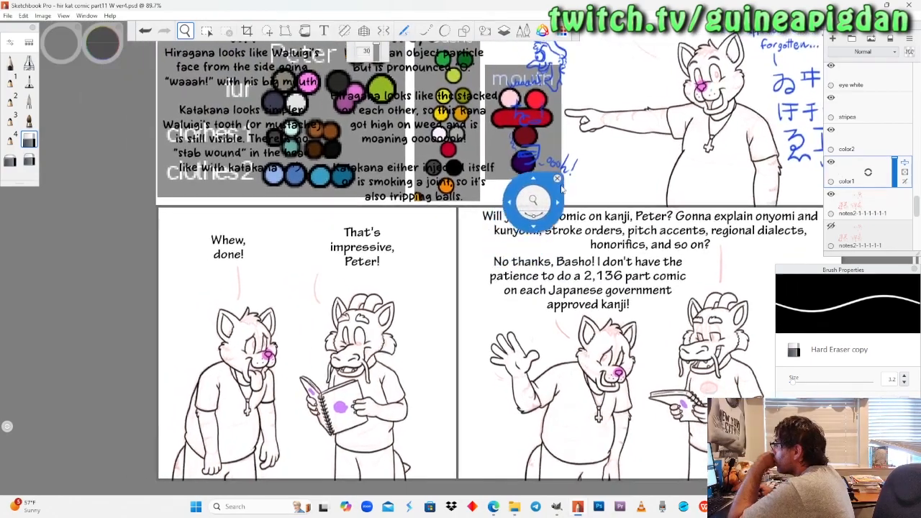
drag(561, 196, 536, 242)
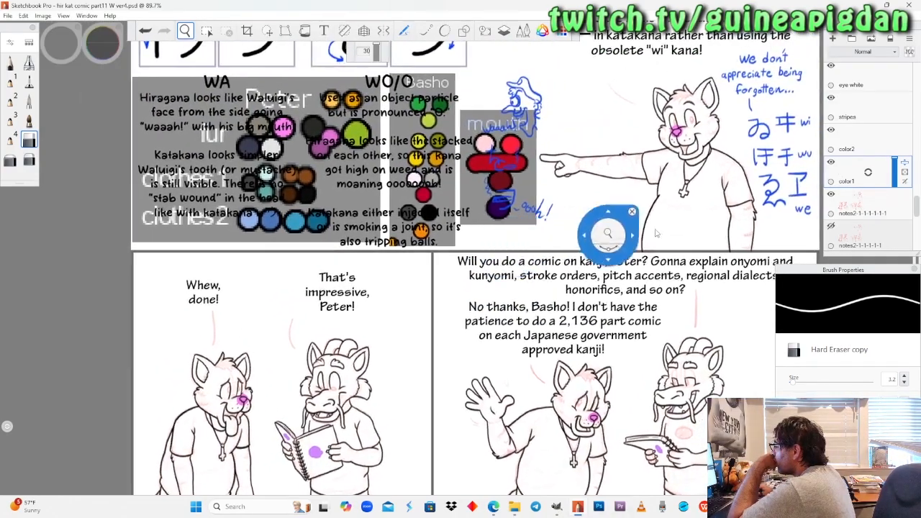
scroll(896, 200, down, 10)
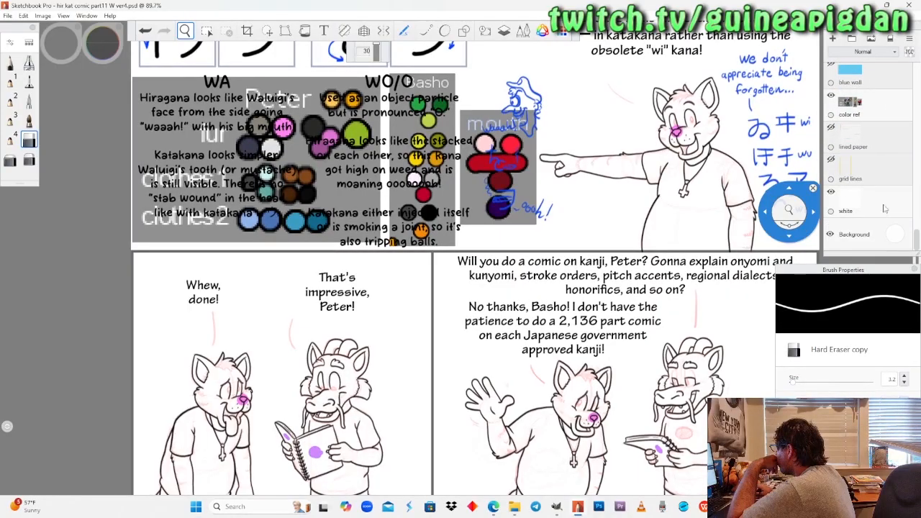
click(870, 207)
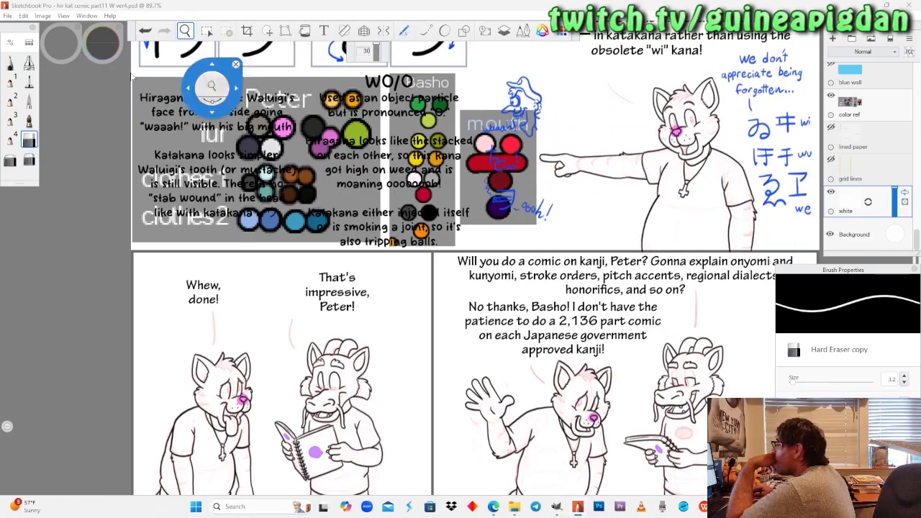
click(8, 64)
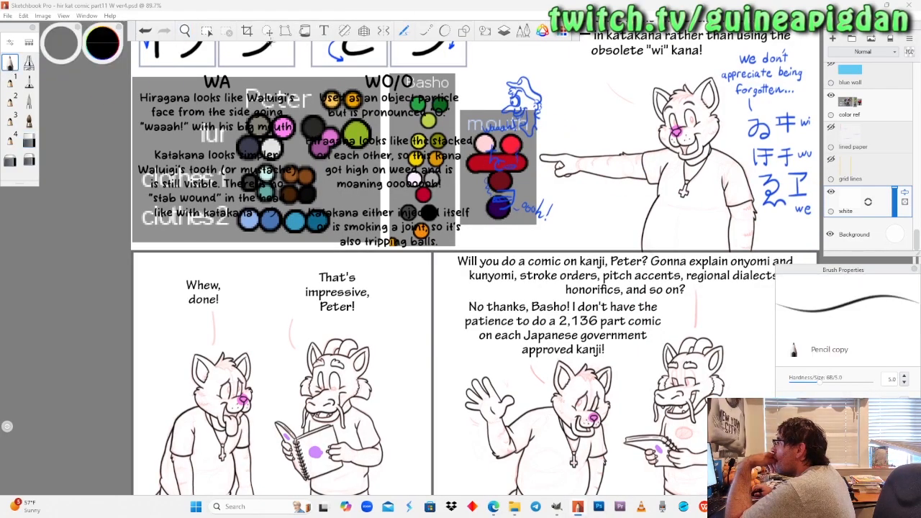
click(96, 52)
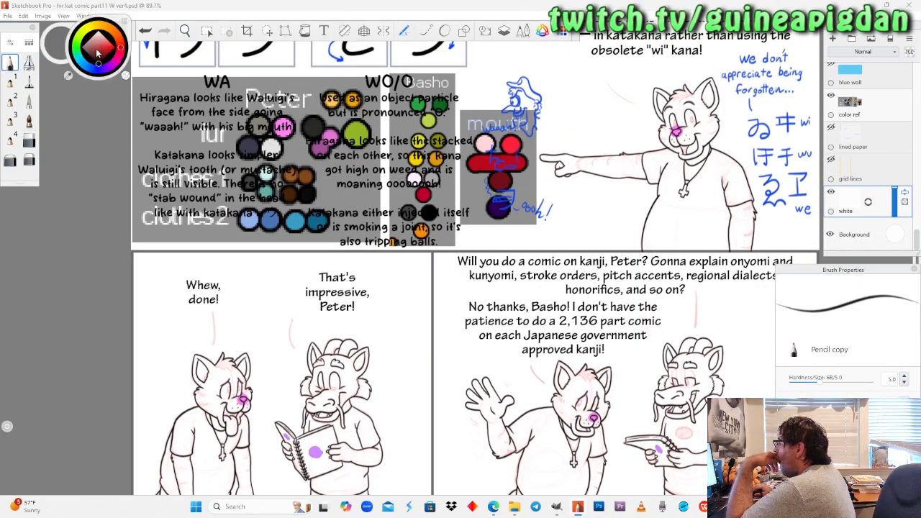
click(92, 29)
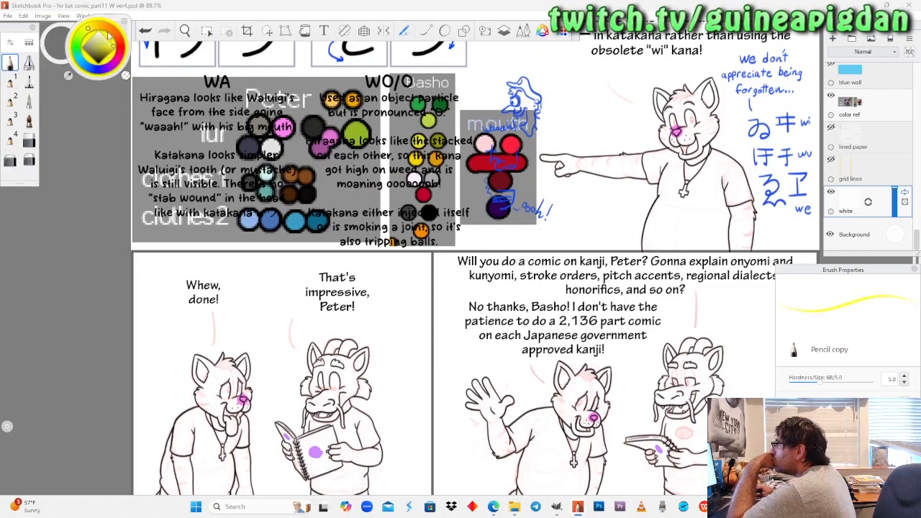
click(304, 31)
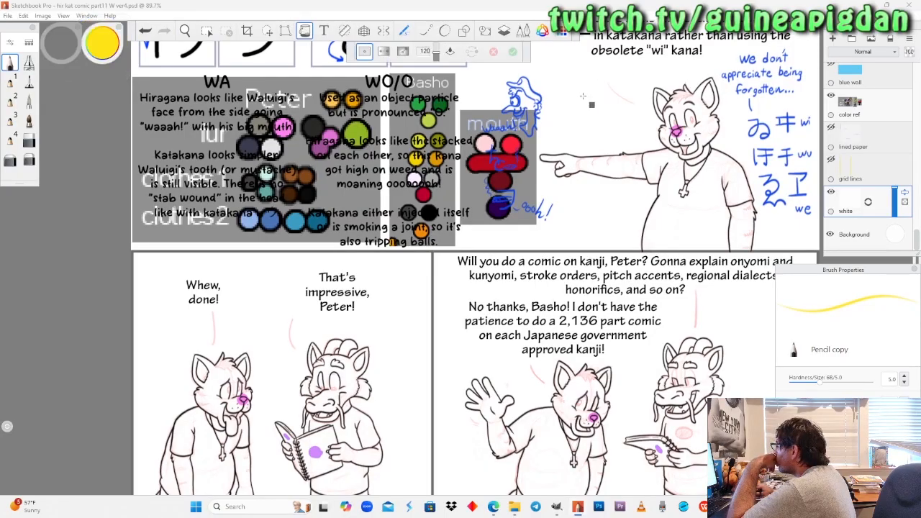
click(580, 95)
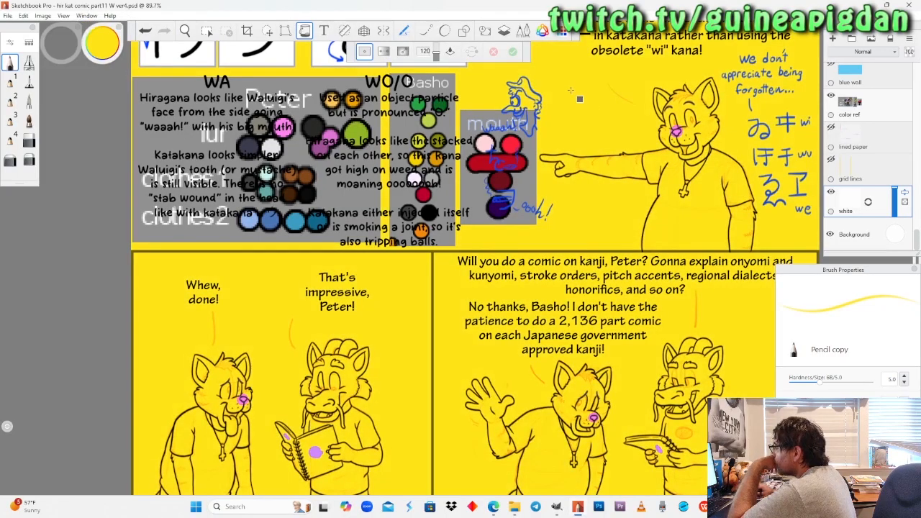
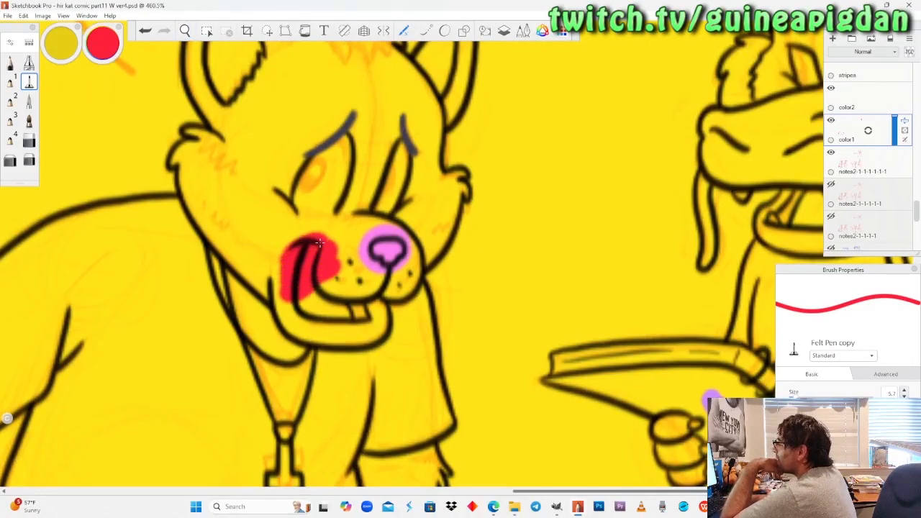
Paint the cat's mouth and the dragon's mouth in the last panel bright red on the color1 layer with the felt pen.
drag(302, 316, 351, 325)
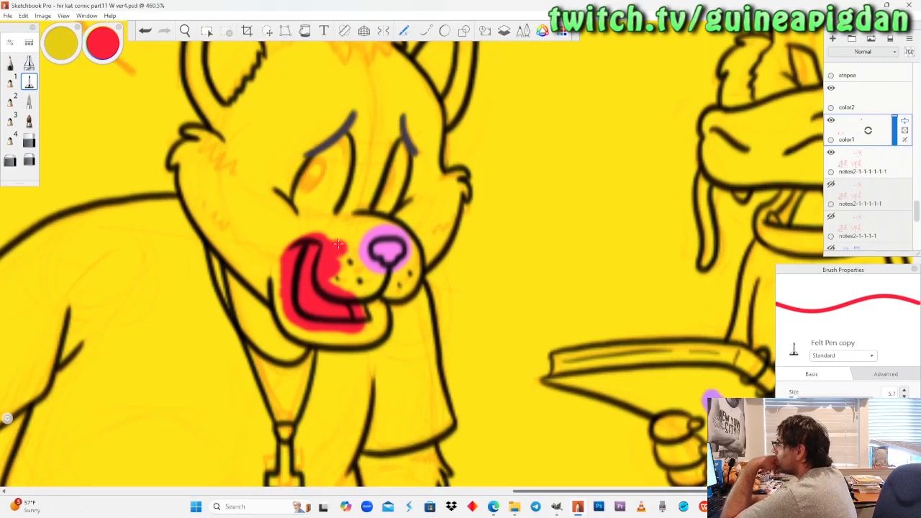
click(185, 30)
drag(730, 143, 452, 207)
drag(519, 247, 335, 277)
drag(467, 256, 480, 245)
click(30, 82)
mouse_move(430, 225)
mouse_down()
mouse_move(423, 273)
mouse_move(408, 238)
mouse_move(452, 214)
mouse_up()
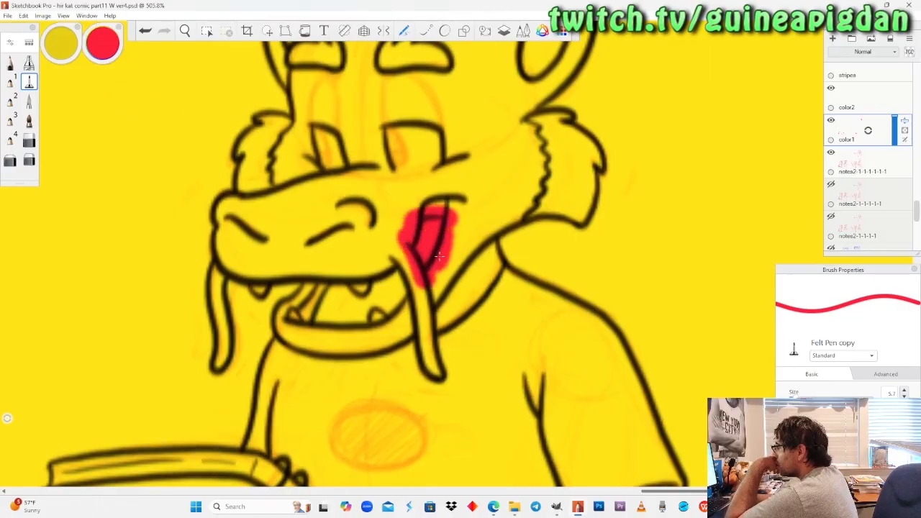
mouse_move(379, 276)
mouse_down()
mouse_move(393, 264)
mouse_move(381, 317)
mouse_move(306, 320)
mouse_move(347, 274)
mouse_move(365, 282)
mouse_up()
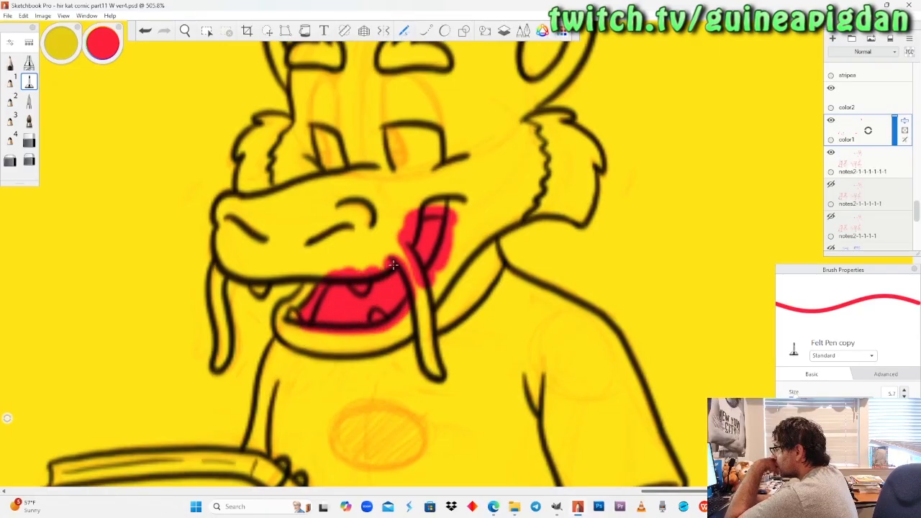
Sample the dark maroon swatch from the mouth palette as the brush colour.
drag(185, 31, 253, 290)
drag(366, 180, 371, 205)
drag(335, 259, 333, 129)
key(space)
click(102, 46)
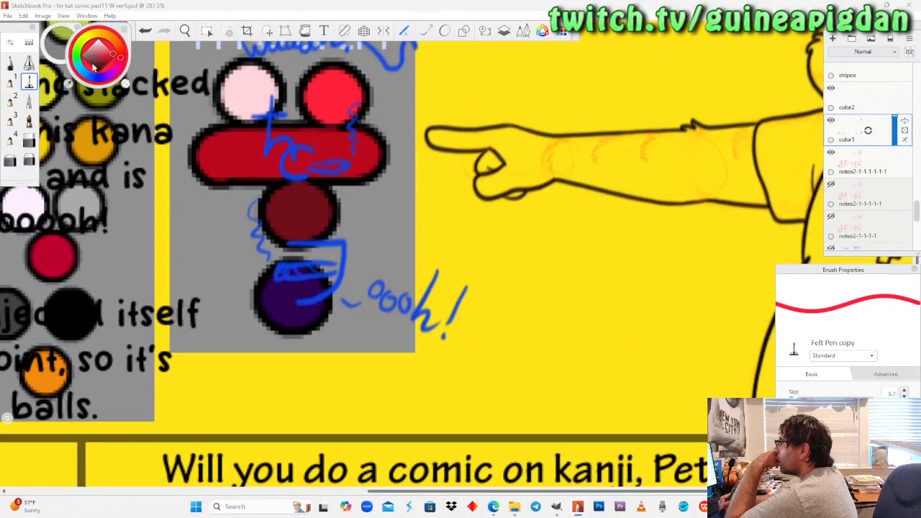
click(69, 85)
click(295, 188)
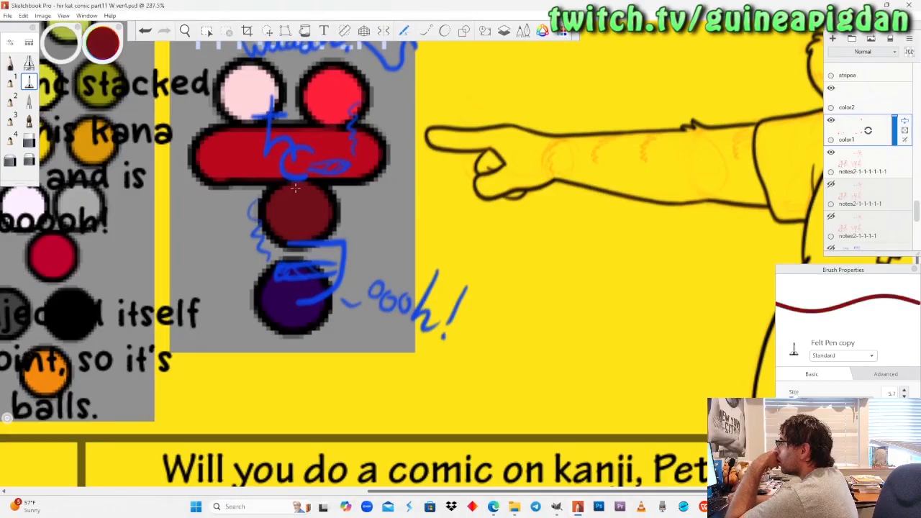
Set the felt pen size to 5.0 and paint the inner mouth of the pointing cat dark maroon beside the tongue.
click(185, 29)
drag(777, 143, 515, 171)
drag(560, 206, 522, 259)
drag(416, 250, 431, 232)
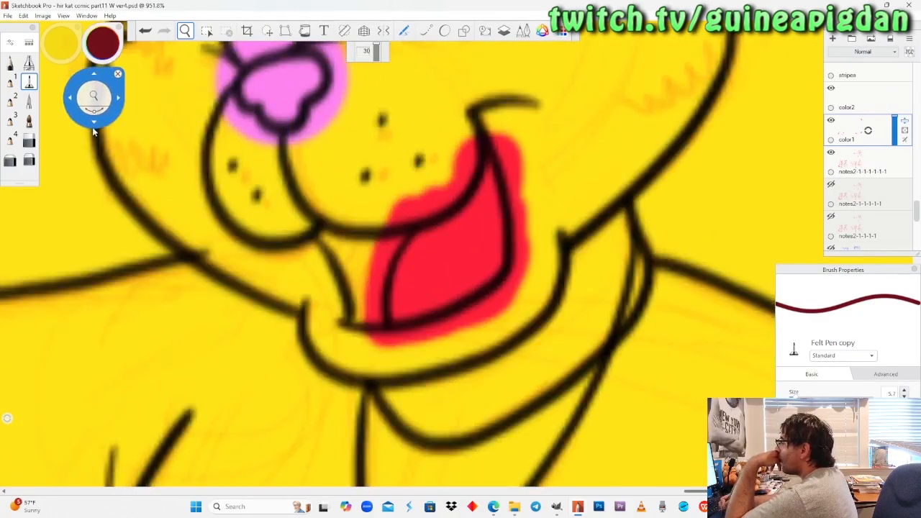
click(355, 220)
key(ctrl+z)
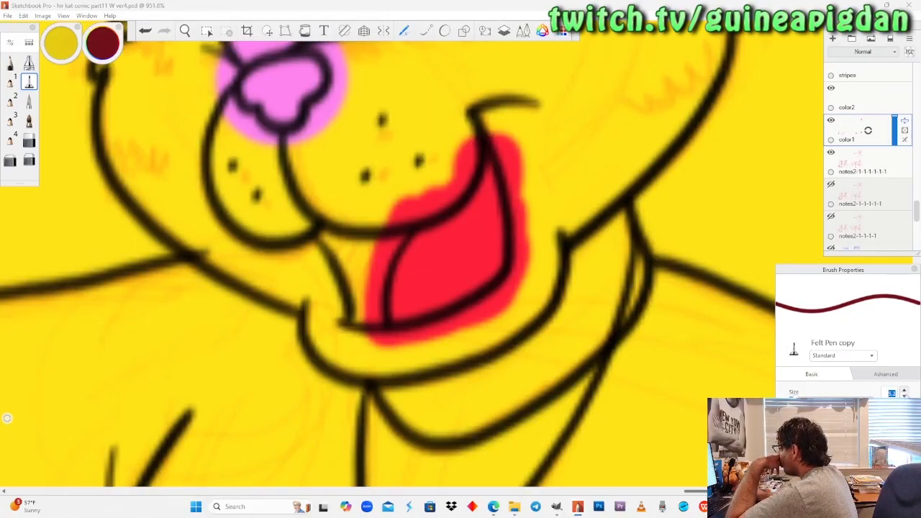
mouse_move(328, 216)
mouse_down()
mouse_move(323, 230)
mouse_move(392, 211)
mouse_move(410, 216)
mouse_up()
mouse_move(377, 249)
mouse_down()
mouse_move(370, 346)
mouse_move(344, 286)
mouse_move(345, 352)
mouse_move(359, 320)
mouse_up()
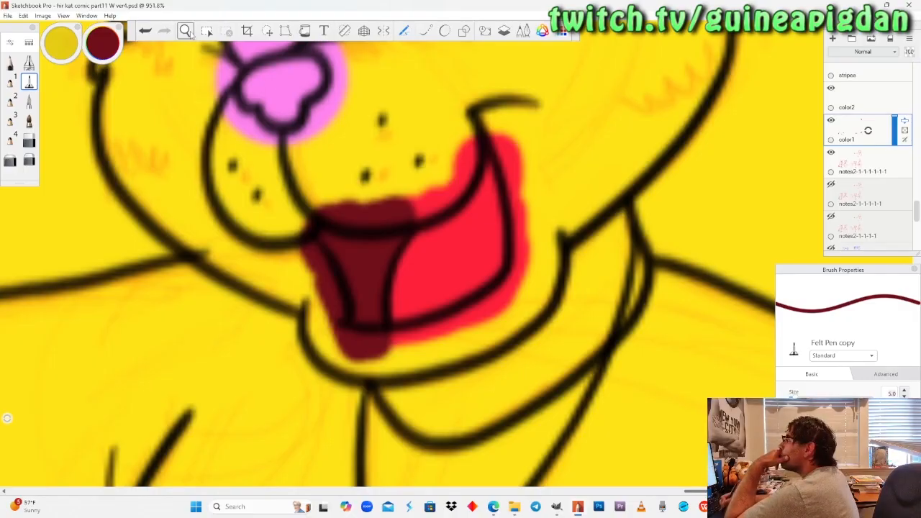
Paint the mouth interior above the hanging tongue dark maroon on the cat in the "Whew, done!" panel.
click(187, 31)
drag(214, 187, 195, 278)
mouse_move(64, 345)
mouse_down()
mouse_move(152, 318)
mouse_move(283, 319)
mouse_move(433, 179)
mouse_up()
drag(173, 406, 331, 242)
drag(222, 317, 451, 223)
drag(190, 291, 354, 268)
drag(275, 274, 279, 207)
drag(266, 244, 289, 222)
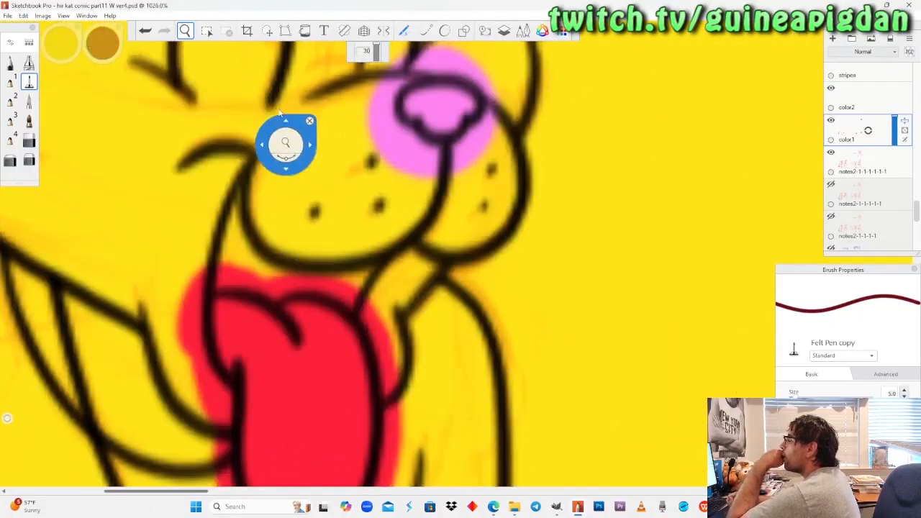
drag(282, 116, 43, 87)
click(29, 82)
mouse_move(243, 177)
mouse_down()
mouse_move(214, 237)
mouse_move(385, 263)
mouse_move(349, 280)
mouse_up()
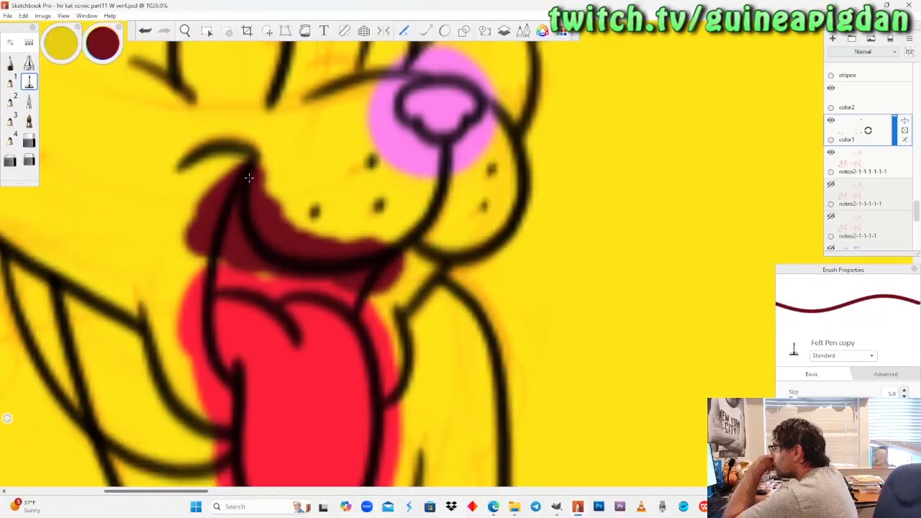
drag(223, 277, 191, 284)
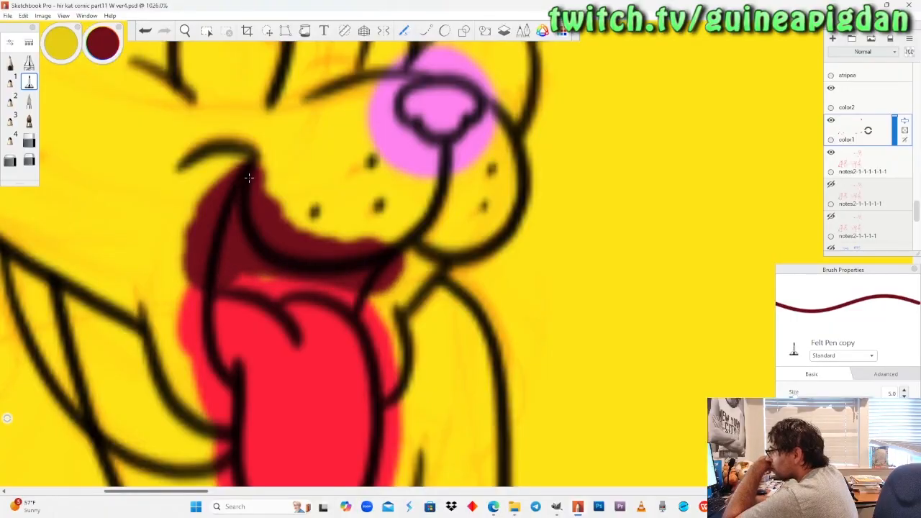
drag(385, 291, 363, 313)
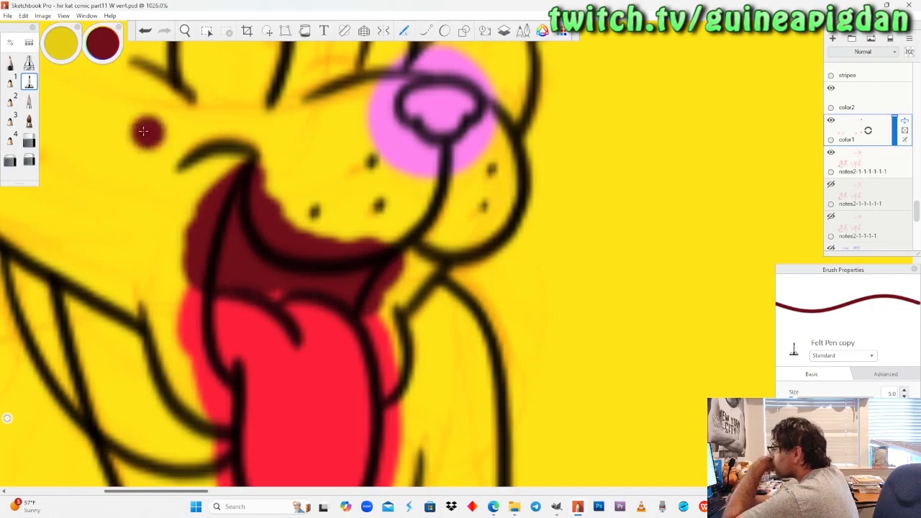
Switch to the Pencil copy brush and paint the dark maroon gap beside the tongue of the dragon in the "That's impressive" panel.
click(9, 63)
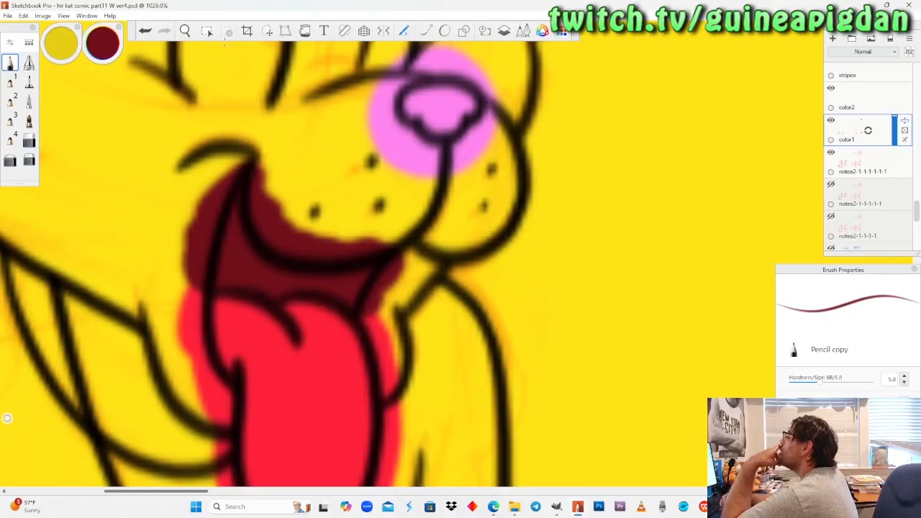
key(space)
drag(217, 188, 202, 211)
drag(654, 211, 501, 231)
mouse_move(401, 261)
mouse_down()
mouse_move(434, 224)
mouse_move(405, 251)
mouse_up()
drag(335, 268, 351, 255)
drag(397, 224, 380, 232)
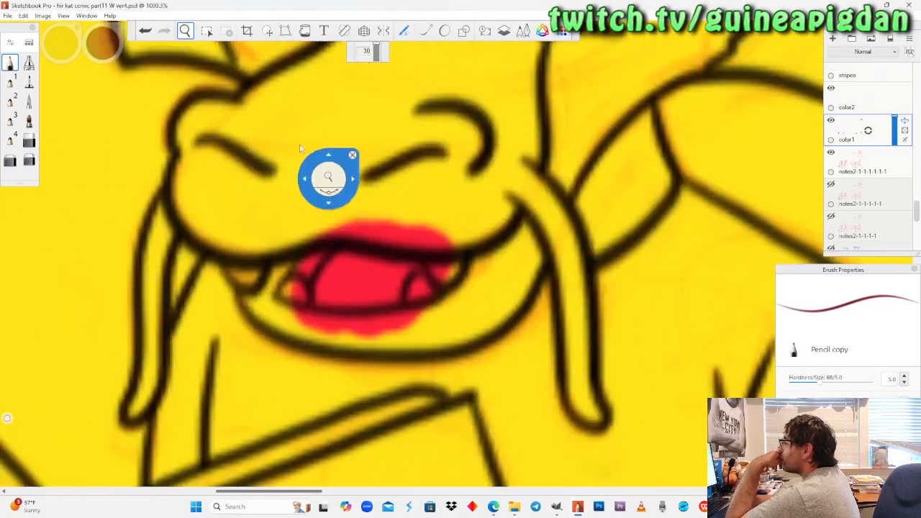
click(16, 64)
drag(328, 253, 329, 247)
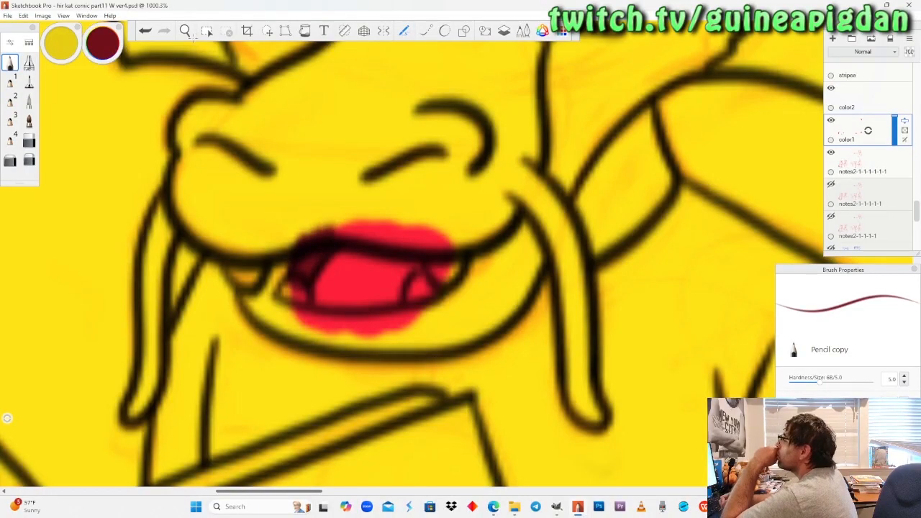
Paint the mouth areas behind and in front of the last-panel dragon's tongue dark maroon.
click(186, 31)
drag(218, 184, 205, 230)
drag(655, 264, 423, 252)
drag(655, 247, 334, 296)
mouse_move(528, 279)
mouse_down()
mouse_move(428, 288)
mouse_move(433, 259)
mouse_move(416, 299)
mouse_move(413, 279)
mouse_move(397, 301)
mouse_move(416, 317)
mouse_move(432, 311)
mouse_up()
click(12, 63)
drag(205, 138, 205, 224)
drag(432, 154, 439, 64)
drag(454, 267, 424, 92)
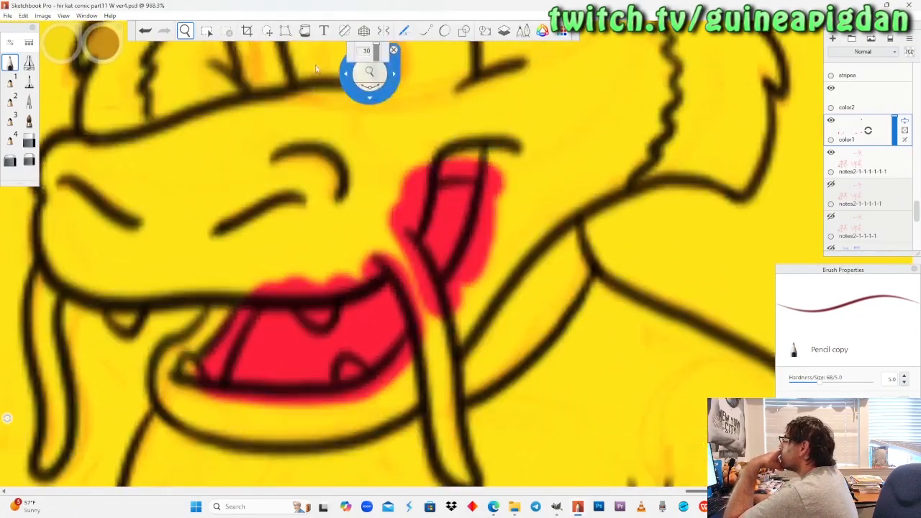
click(10, 60)
mouse_move(484, 134)
mouse_down()
mouse_move(432, 151)
mouse_move(489, 154)
mouse_move(483, 132)
mouse_up()
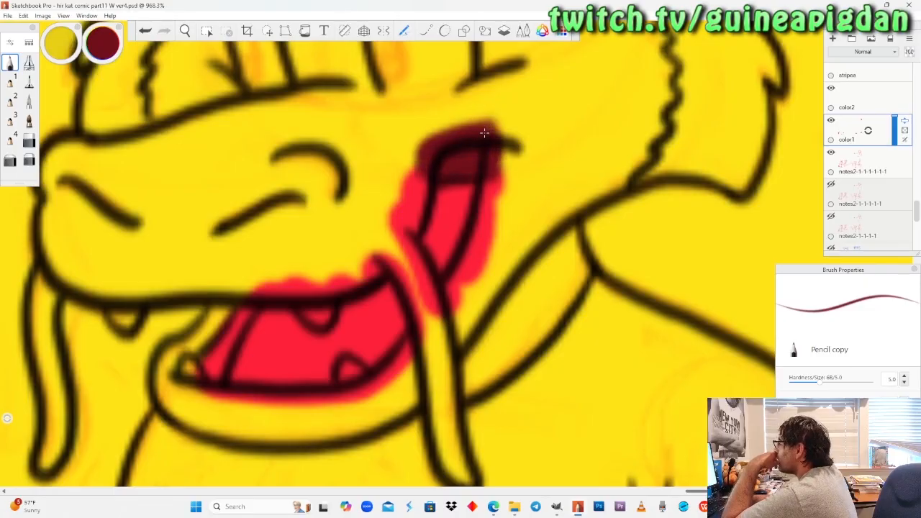
mouse_move(251, 303)
mouse_down()
mouse_move(229, 338)
mouse_move(248, 292)
mouse_move(191, 392)
mouse_move(208, 338)
mouse_move(245, 284)
mouse_up()
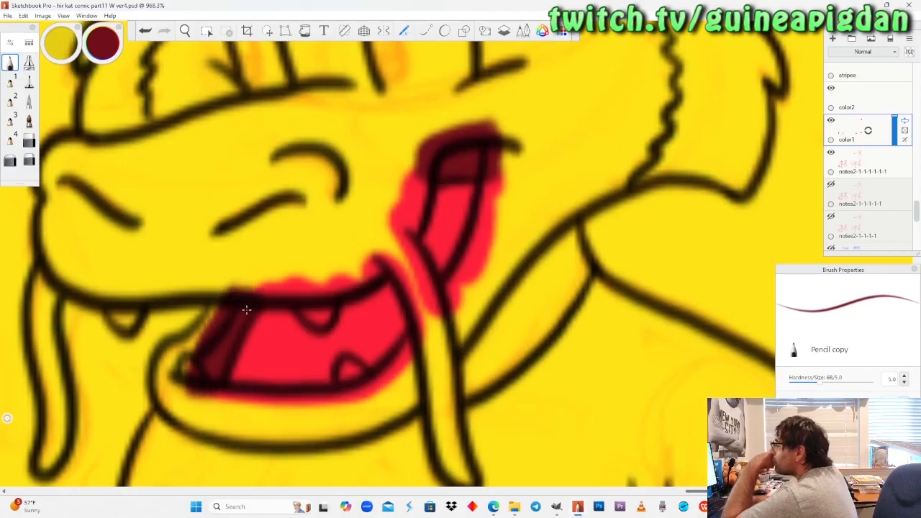
Set the brush colour to white.
click(187, 34)
drag(205, 57, 333, 279)
drag(292, 303, 366, 339)
drag(291, 302, 420, 322)
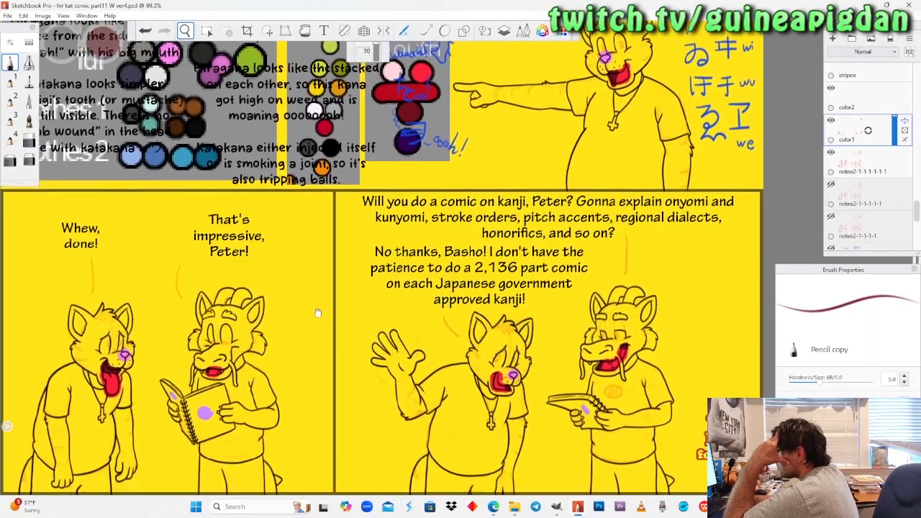
drag(318, 313, 255, 246)
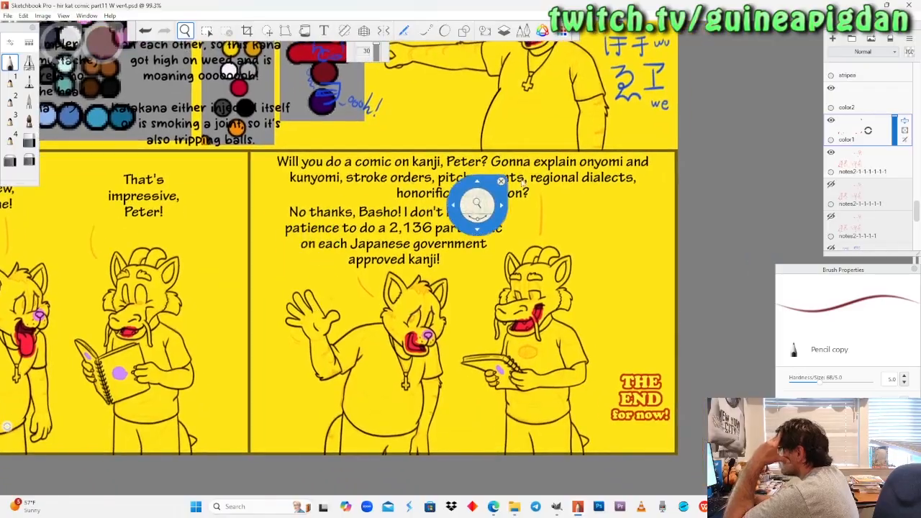
drag(101, 52, 105, 33)
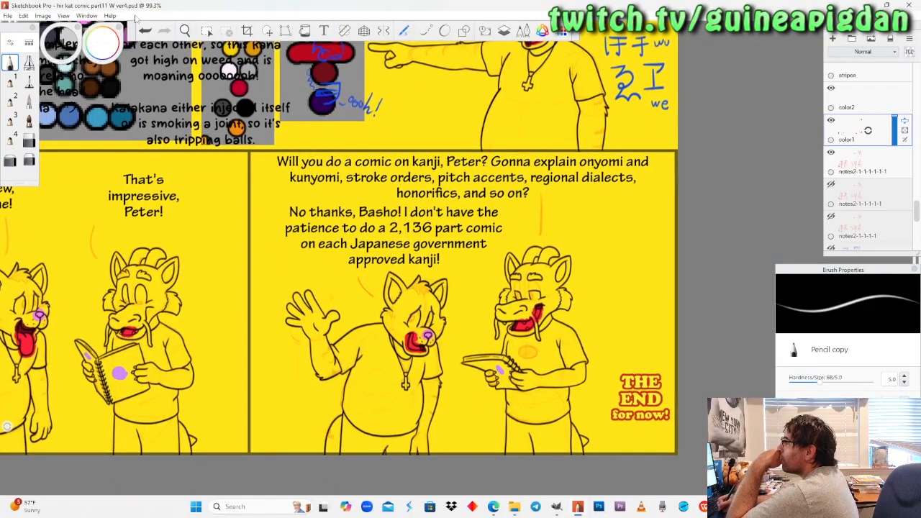
Paint the four fangs of the last-panel dragon white with the pencil.
click(185, 31)
drag(569, 320, 523, 279)
drag(441, 295, 545, 189)
drag(511, 274, 476, 267)
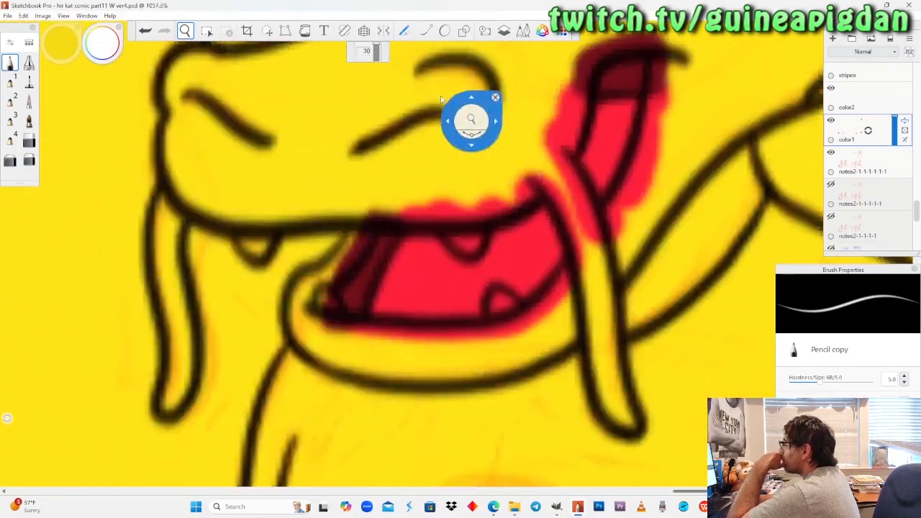
click(10, 63)
drag(497, 296, 497, 295)
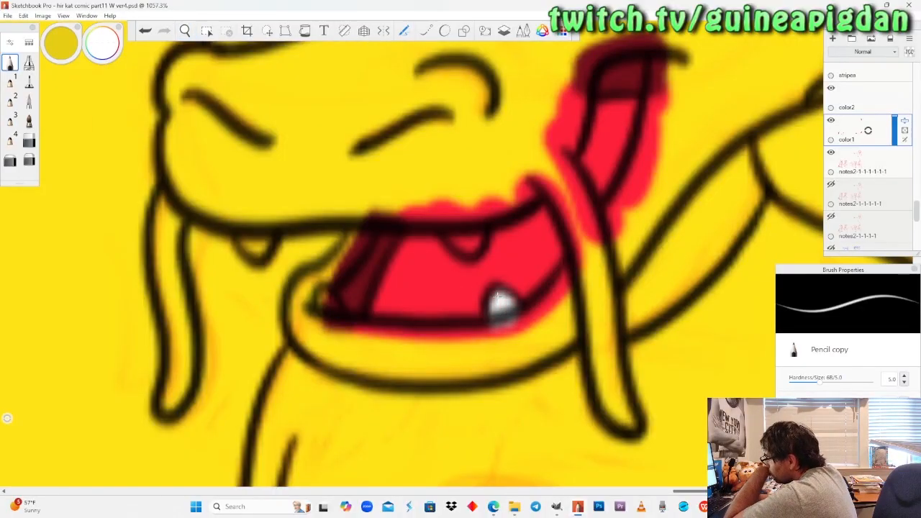
mouse_move(466, 247)
mouse_down()
mouse_move(447, 213)
mouse_move(472, 216)
mouse_move(469, 251)
mouse_up()
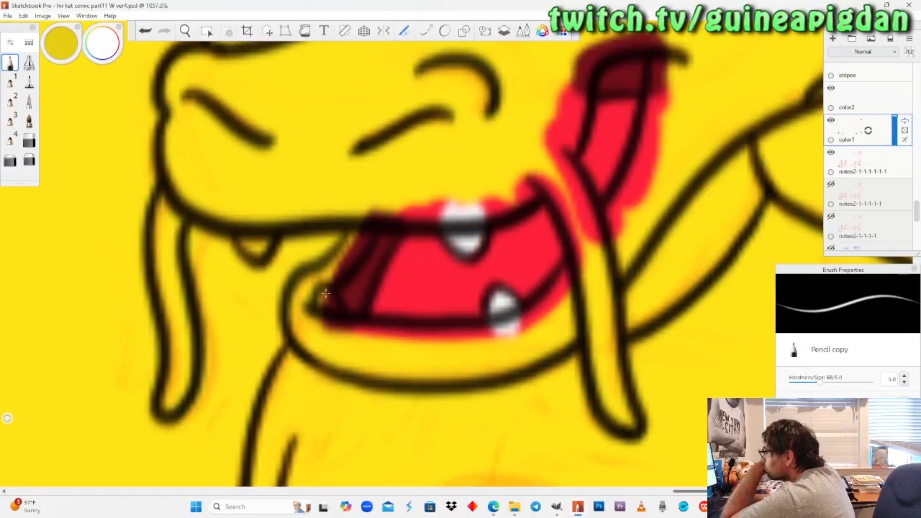
mouse_move(326, 293)
mouse_down()
mouse_move(324, 316)
mouse_move(325, 293)
mouse_up()
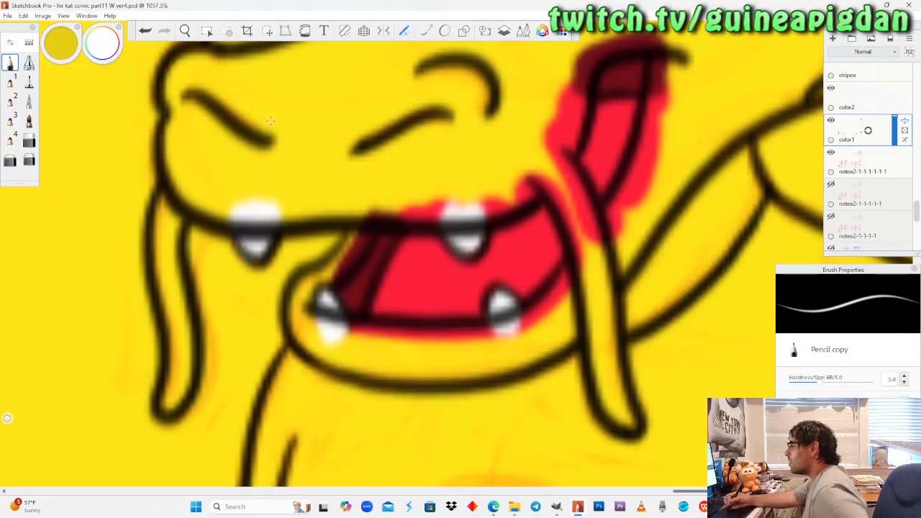
Paint the fangs and the mouth corners of the dragon in the "That's impressive" panel white.
click(185, 30)
drag(218, 180, 623, 341)
drag(170, 287, 349, 283)
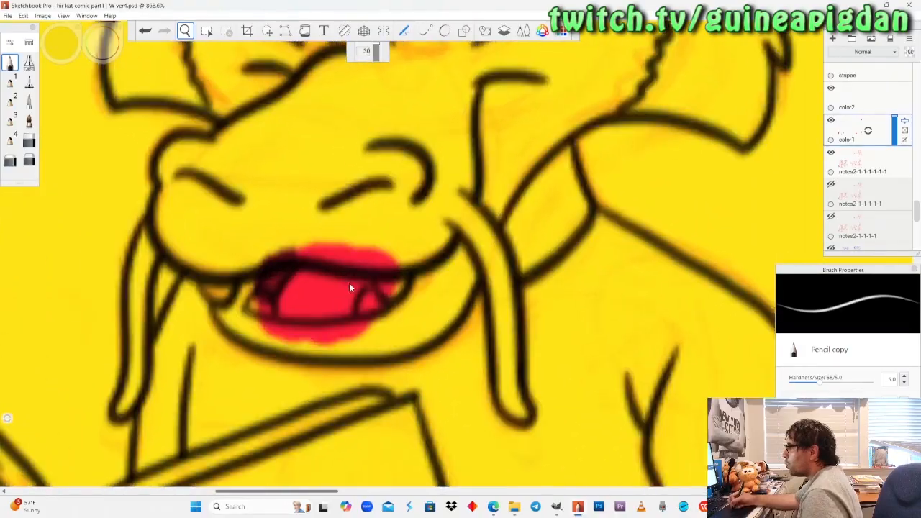
click(12, 63)
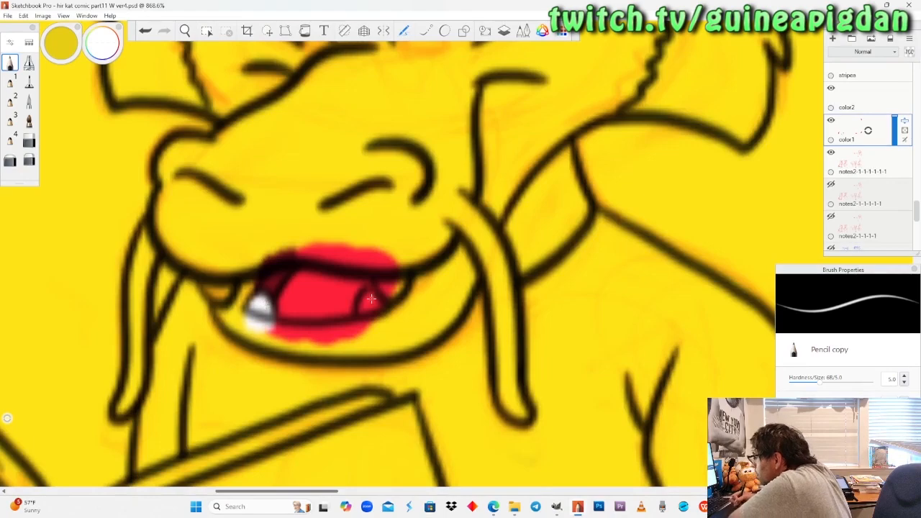
mouse_move(370, 295)
mouse_down()
mouse_move(375, 328)
mouse_move(370, 295)
mouse_up()
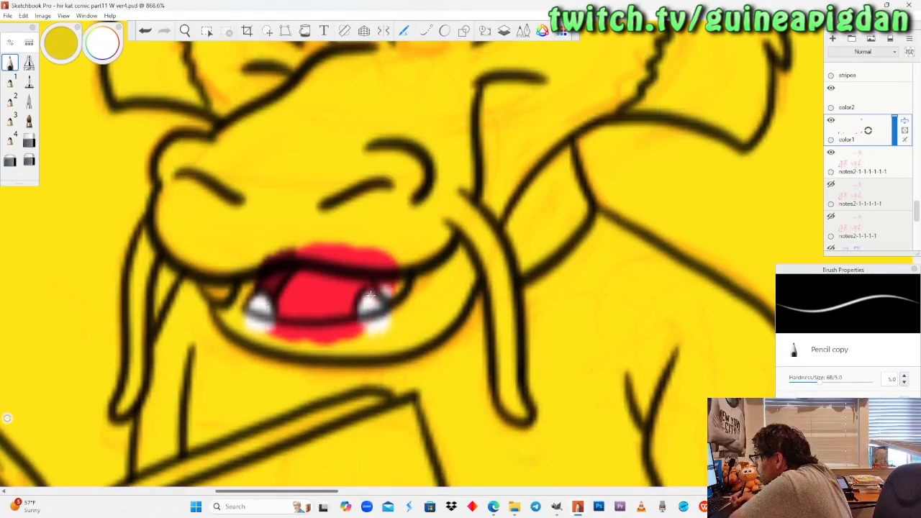
drag(387, 257, 394, 296)
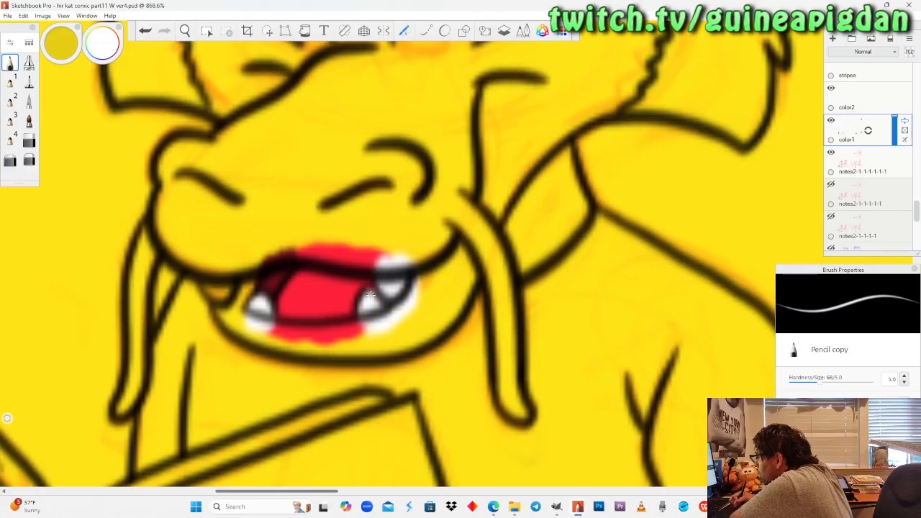
drag(224, 293, 232, 277)
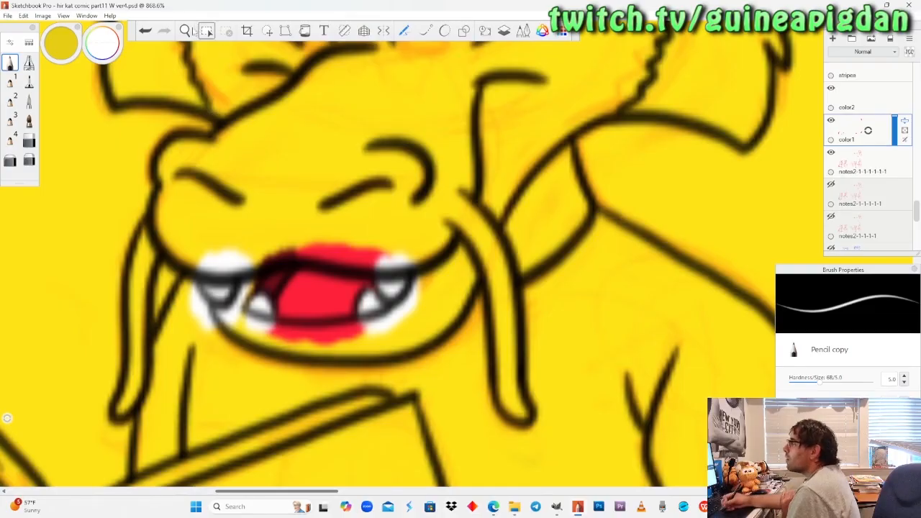
Make the eye white layer the active layer.
click(184, 30)
drag(203, 202, 230, 285)
drag(273, 249, 288, 311)
drag(350, 242, 273, 379)
drag(272, 285, 672, 256)
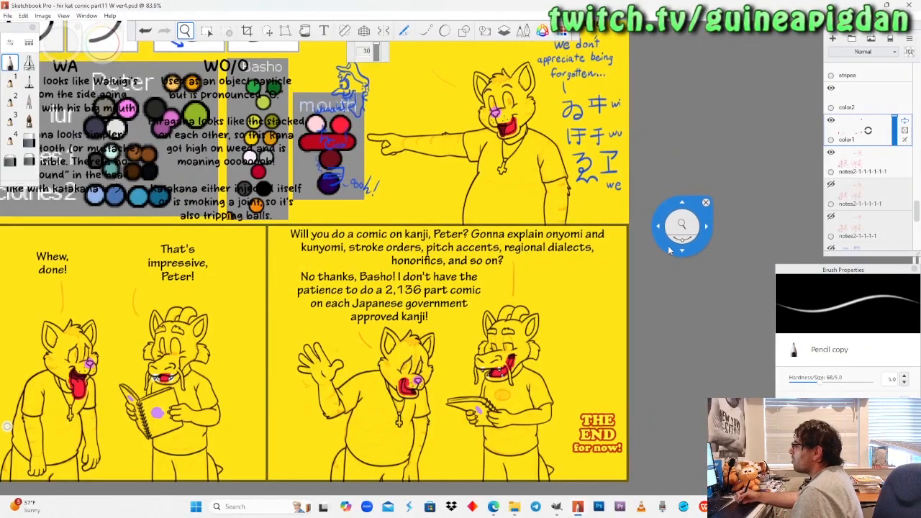
drag(658, 203, 766, 115)
scroll(867, 151, up, 2)
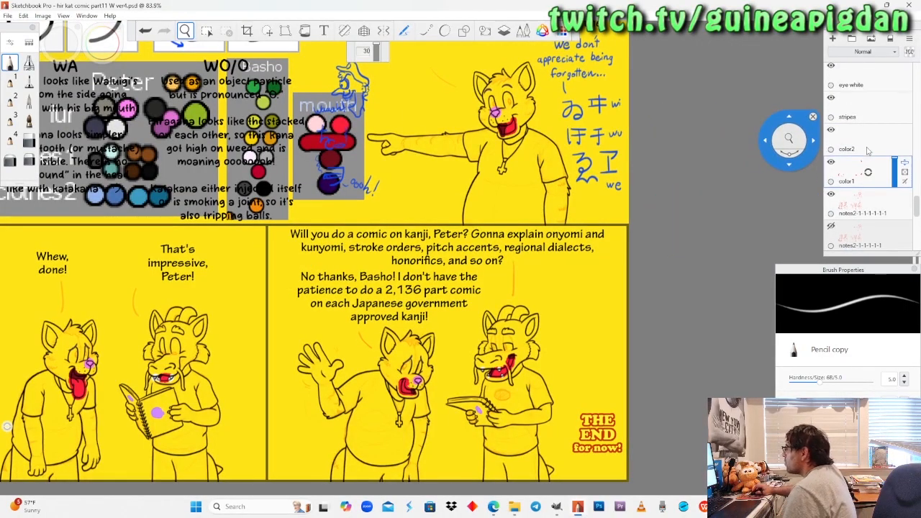
scroll(867, 150, up, 1)
click(868, 130)
Fill the narrower far eye of the pointing cat in the upper panel with white, using the pencil and felt pen.
drag(542, 160, 559, 238)
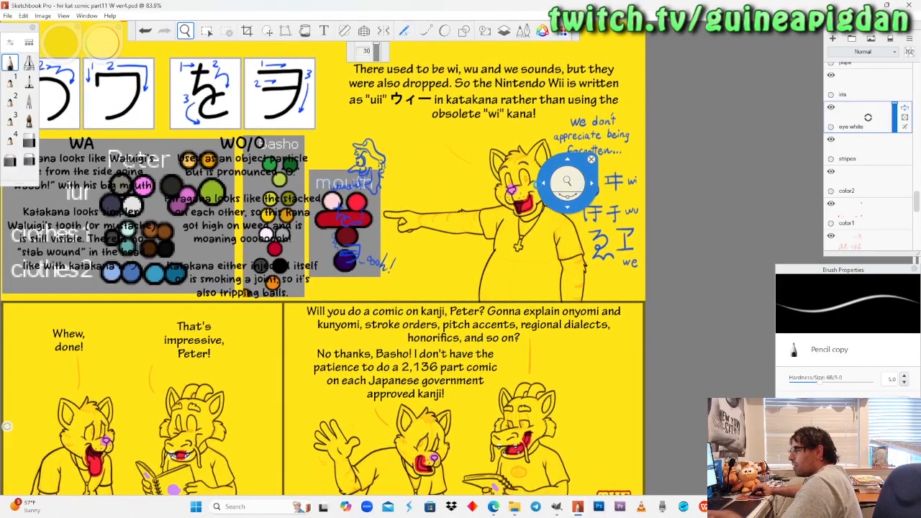
drag(559, 183, 525, 205)
scroll(467, 193, up, 5)
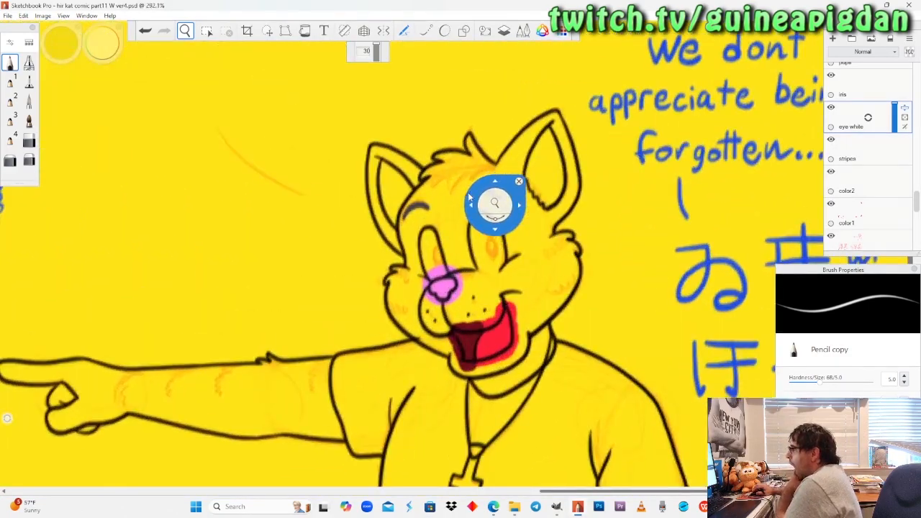
drag(471, 263, 465, 191)
scroll(467, 194, up, 4)
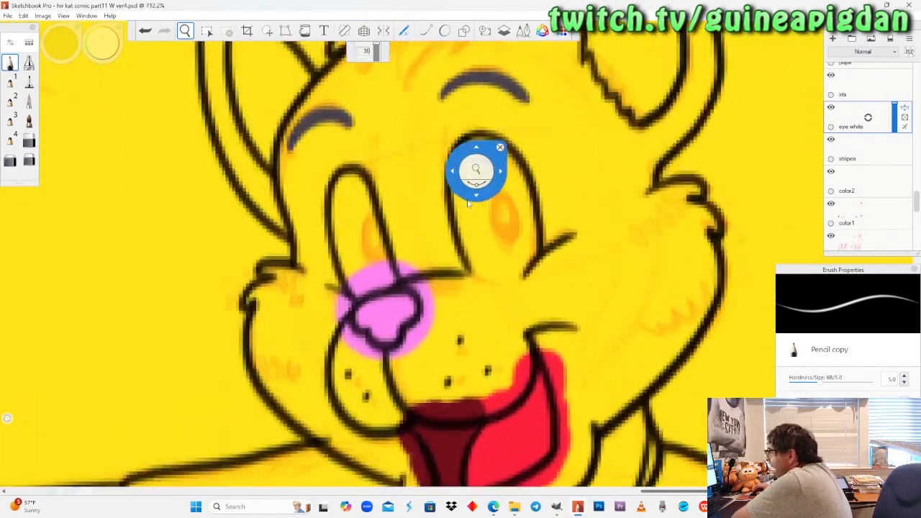
drag(426, 287, 444, 263)
click(11, 62)
mouse_move(329, 166)
mouse_down()
mouse_move(371, 295)
mouse_move(326, 311)
mouse_move(310, 277)
mouse_move(344, 272)
mouse_move(338, 248)
mouse_up()
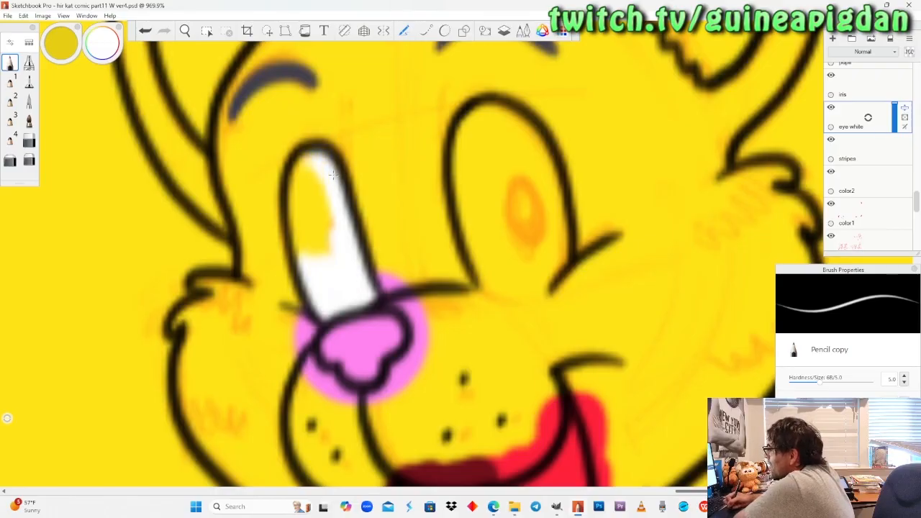
drag(297, 180, 301, 252)
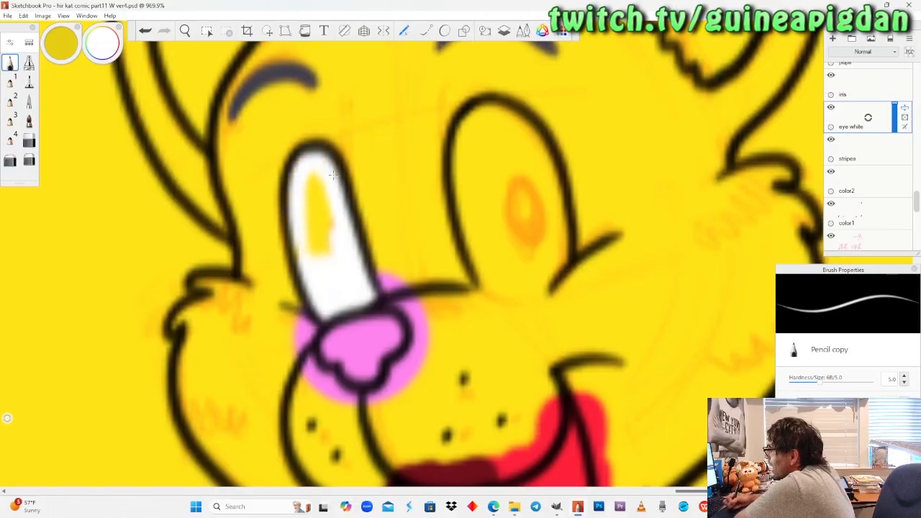
mouse_move(332, 175)
mouse_down()
mouse_move(305, 209)
mouse_move(316, 179)
mouse_up()
click(28, 81)
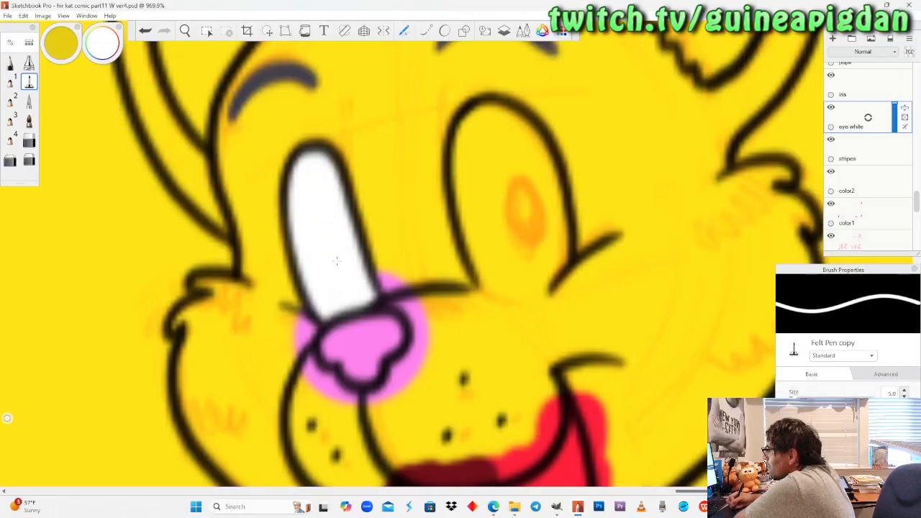
Fill the pointing cat's wider eye with white, outlining its open lower edge in pencil and filling the rest with the felt pen.
click(10, 63)
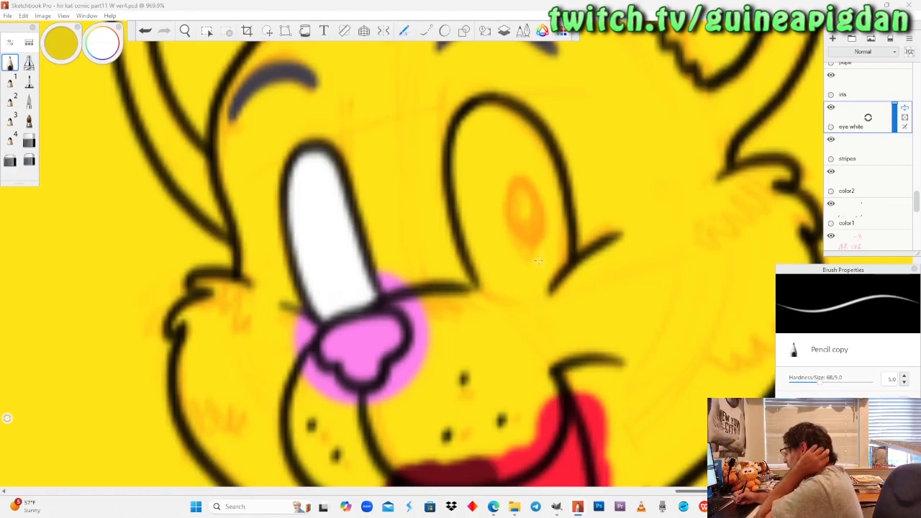
mouse_move(480, 282)
mouse_down()
mouse_move(511, 292)
mouse_move(565, 266)
mouse_up()
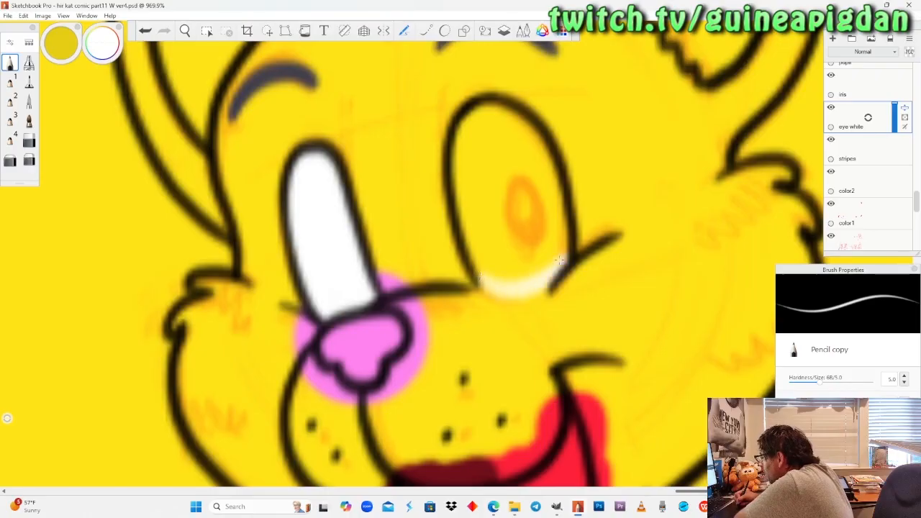
key(ctrl+z)
mouse_move(479, 281)
mouse_down()
mouse_move(529, 288)
mouse_move(553, 280)
mouse_move(567, 246)
mouse_up()
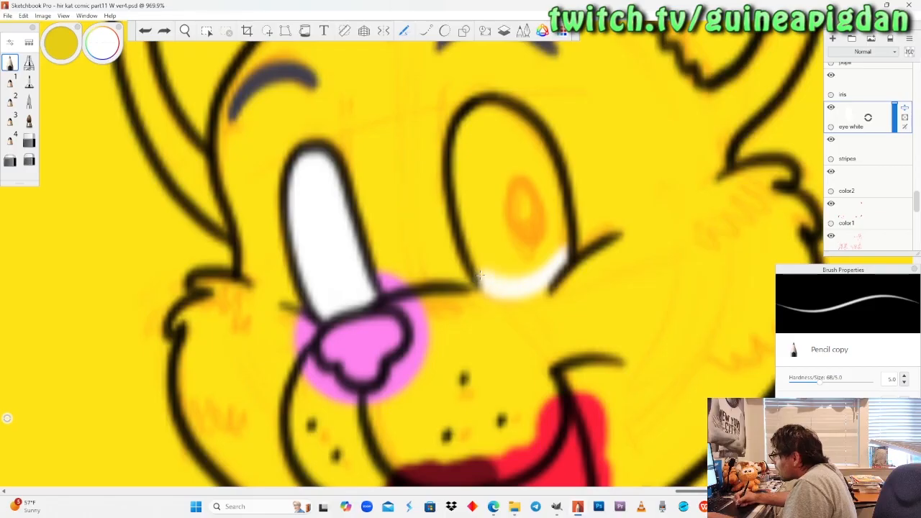
drag(500, 275, 539, 261)
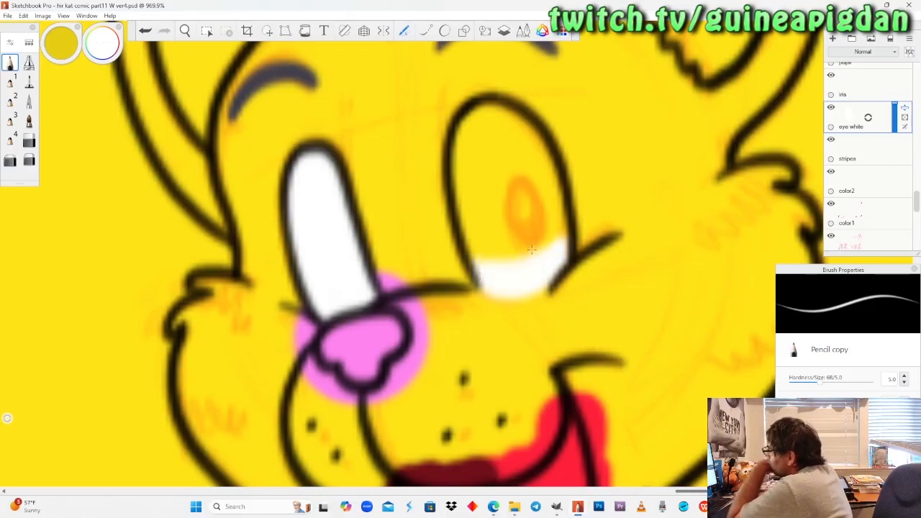
click(29, 81)
mouse_move(475, 229)
mouse_down()
mouse_move(494, 265)
mouse_move(475, 215)
mouse_move(469, 126)
mouse_move(508, 128)
mouse_move(555, 229)
mouse_move(524, 250)
mouse_move(495, 172)
mouse_move(514, 180)
mouse_move(519, 241)
mouse_up()
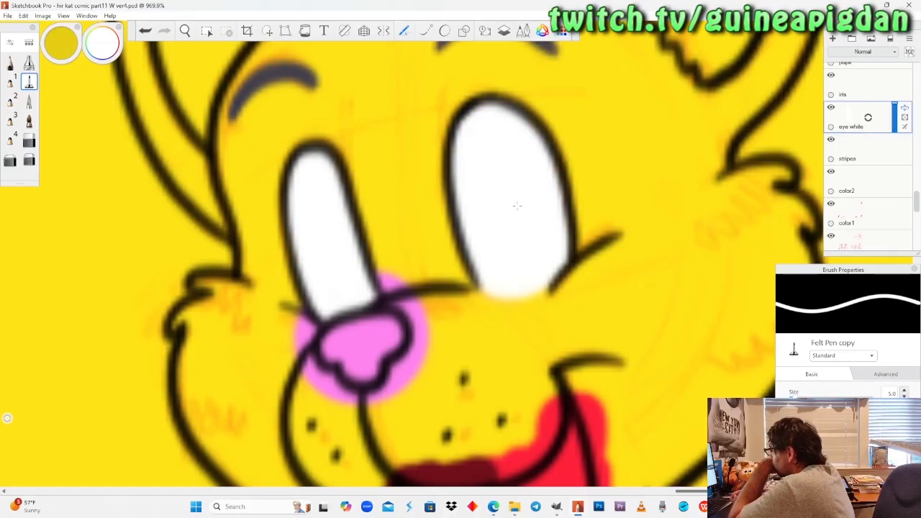
Paint the upper part of the wider eye of the cat in the "Whew, done!" panel white with the felt pen.
click(29, 64)
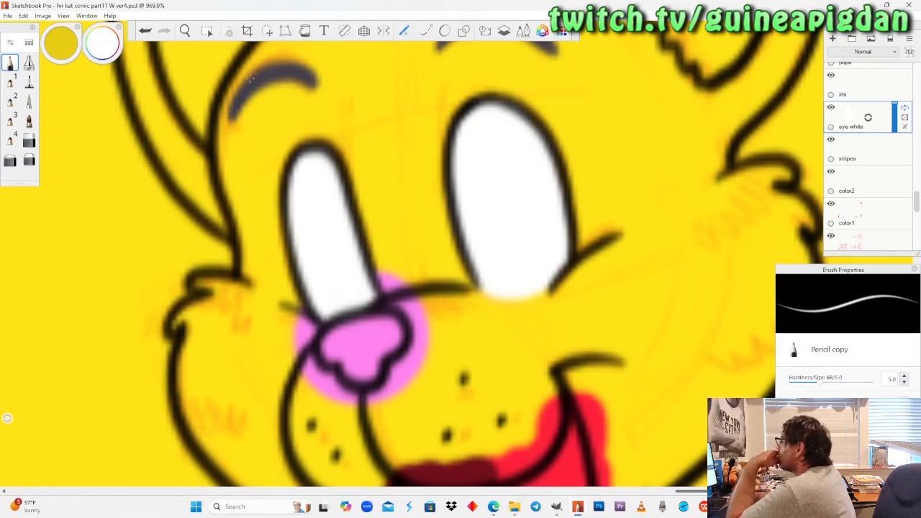
click(185, 31)
drag(213, 187, 222, 297)
drag(125, 269, 379, 271)
drag(62, 315, 370, 286)
drag(363, 231, 365, 273)
drag(399, 335, 407, 234)
drag(292, 308, 408, 277)
drag(318, 322, 352, 225)
drag(284, 294, 286, 294)
drag(182, 307, 269, 327)
drag(300, 251, 333, 193)
drag(287, 279, 292, 304)
drag(290, 251, 322, 188)
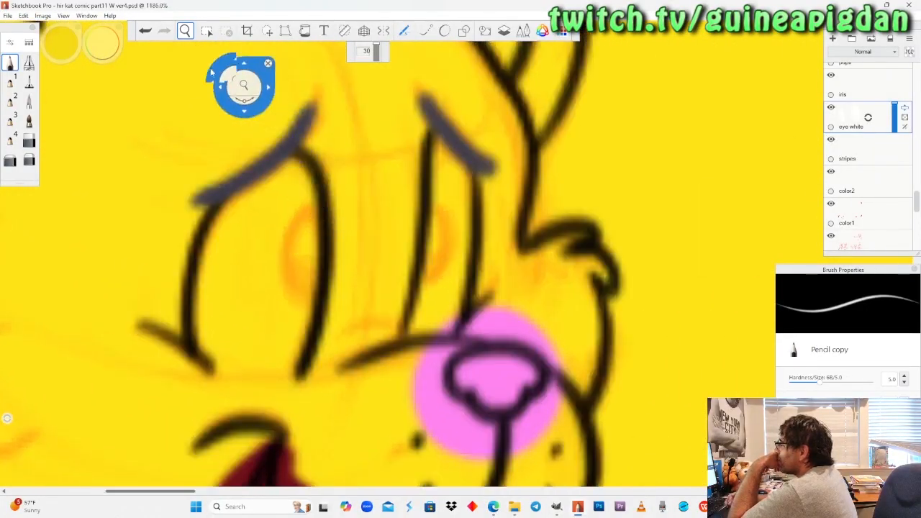
click(29, 83)
mouse_move(282, 180)
mouse_down()
mouse_move(306, 209)
mouse_move(299, 234)
mouse_move(255, 212)
mouse_move(223, 238)
mouse_up()
mouse_move(245, 209)
mouse_down()
mouse_move(205, 302)
mouse_move(302, 245)
mouse_move(306, 277)
mouse_move(292, 295)
mouse_move(216, 317)
mouse_move(198, 309)
mouse_up()
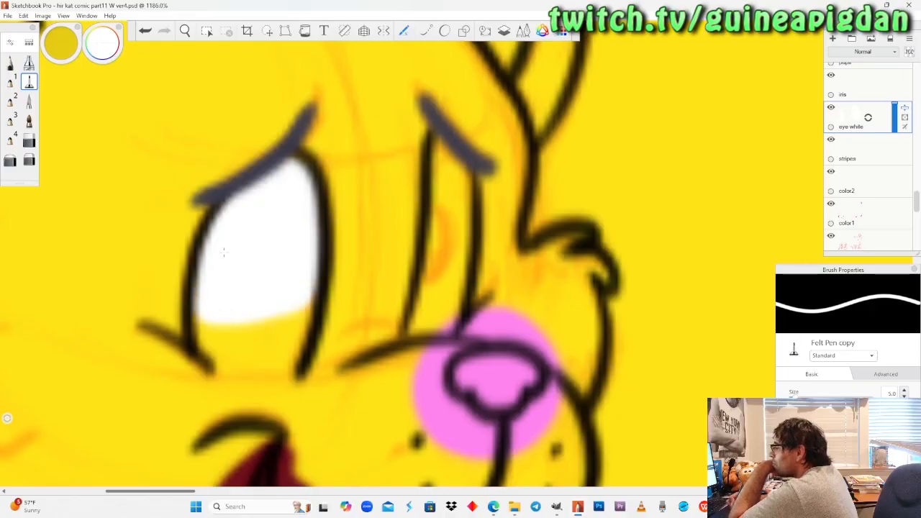
Paint the "Whew, done!" cat's narrow eye white with the pencil and fill the remaining lower part of its wider eye.
click(10, 63)
mouse_move(444, 152)
mouse_down()
mouse_move(440, 180)
mouse_move(453, 197)
mouse_move(465, 187)
mouse_move(462, 223)
mouse_move(445, 245)
mouse_move(436, 198)
mouse_move(430, 277)
mouse_move(436, 288)
mouse_move(457, 241)
mouse_move(460, 302)
mouse_move(452, 330)
mouse_move(413, 320)
mouse_up()
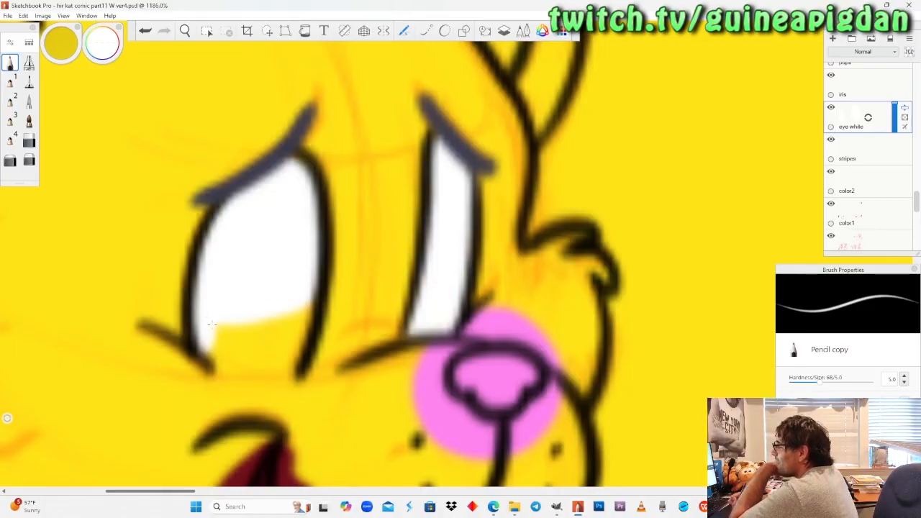
mouse_move(212, 338)
mouse_down()
mouse_move(256, 367)
mouse_move(295, 356)
mouse_move(284, 375)
mouse_move(210, 317)
mouse_up()
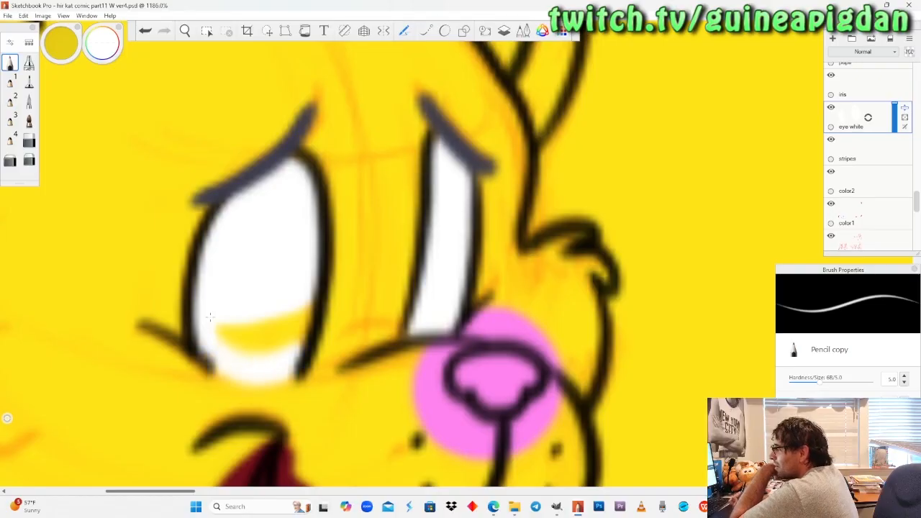
drag(286, 347, 308, 311)
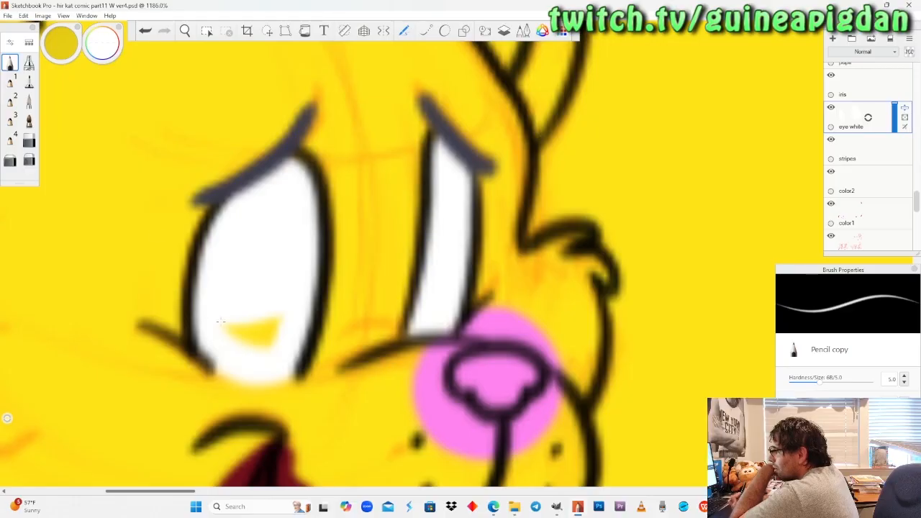
click(29, 121)
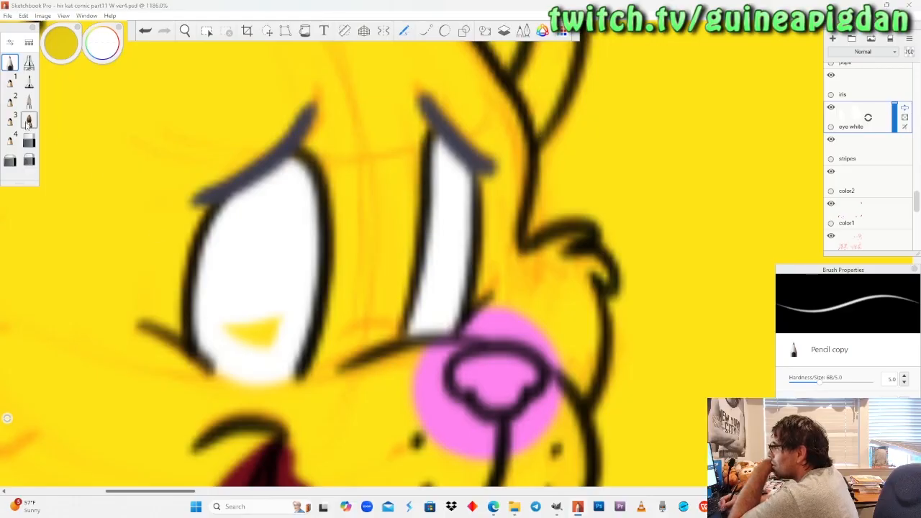
click(29, 81)
drag(224, 329, 281, 330)
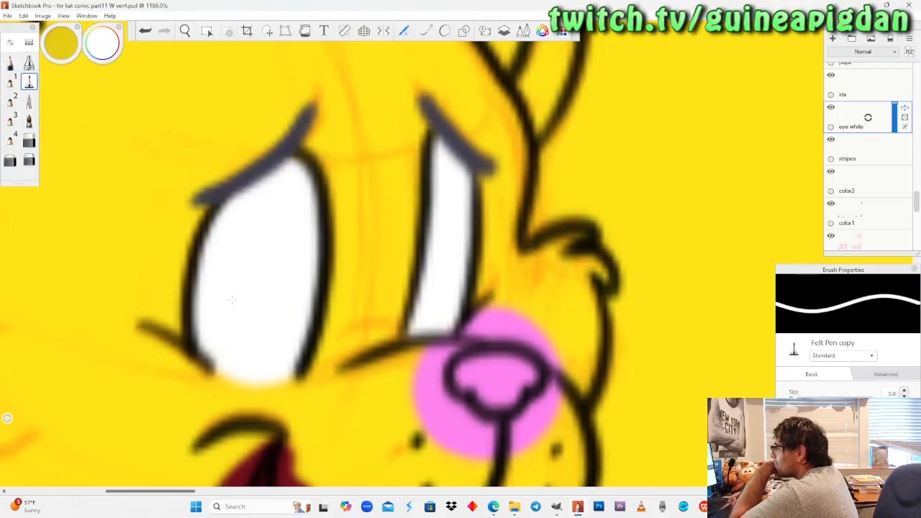
Fill the narrow eye of the dragon in the "That's impressive" panel with white, using pencil at its base and felt pen above.
click(10, 63)
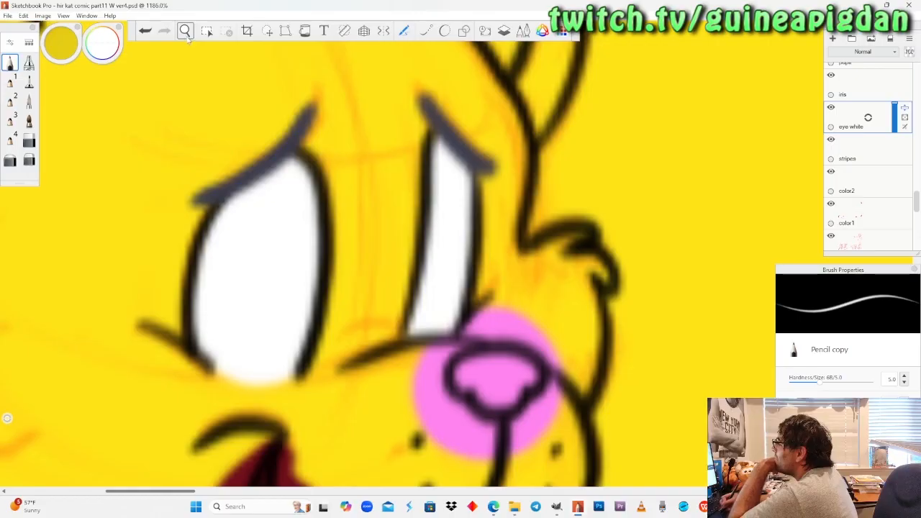
click(187, 34)
drag(200, 194, 188, 305)
drag(461, 272, 379, 354)
drag(382, 246, 413, 393)
drag(389, 304, 419, 208)
drag(411, 347, 413, 263)
drag(410, 315, 412, 260)
drag(414, 297, 382, 349)
mouse_move(382, 281)
mouse_down()
mouse_move(382, 269)
mouse_move(381, 310)
mouse_move(382, 268)
mouse_up()
drag(393, 301, 380, 328)
drag(337, 252, 343, 227)
click(94, 50)
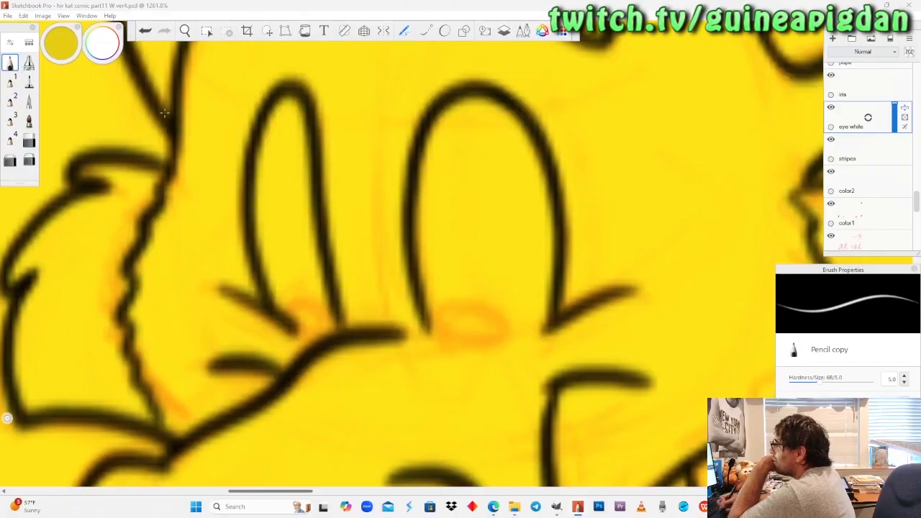
mouse_move(276, 296)
mouse_down()
mouse_move(290, 307)
mouse_move(273, 292)
mouse_move(281, 287)
mouse_move(273, 264)
mouse_move(320, 308)
mouse_up()
drag(306, 263, 327, 313)
drag(302, 261, 277, 245)
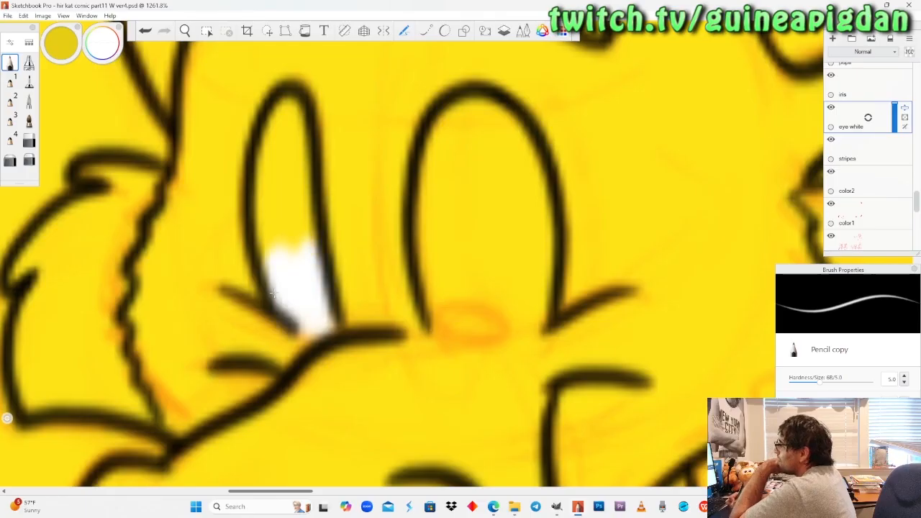
click(29, 82)
mouse_move(302, 248)
mouse_down()
mouse_move(277, 198)
mouse_move(281, 264)
mouse_up()
mouse_move(288, 184)
mouse_down()
mouse_move(291, 152)
mouse_move(266, 164)
mouse_move(291, 124)
mouse_move(276, 106)
mouse_up()
Fill the wider eye of the "That's impressive" dragon with white, closing its open lower edge with a curved pencil stroke.
click(10, 62)
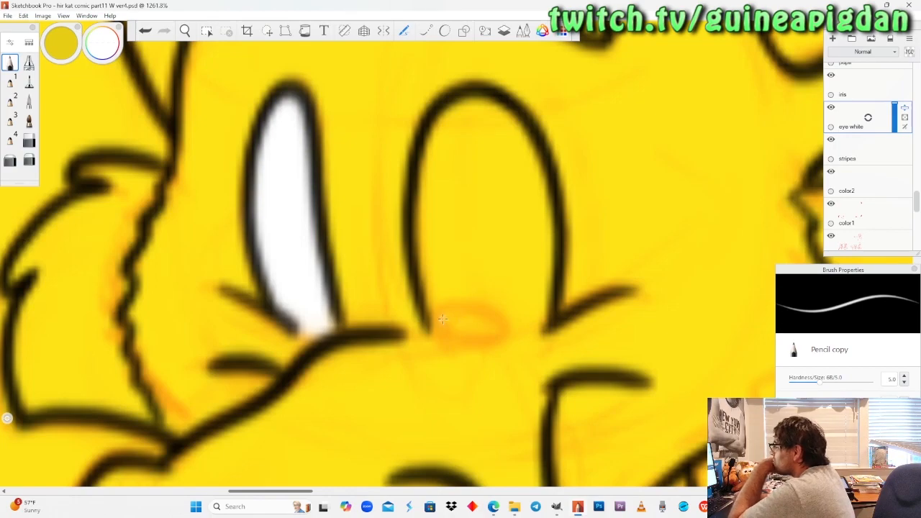
mouse_move(432, 317)
mouse_down()
mouse_move(469, 335)
mouse_move(544, 321)
mouse_move(467, 334)
mouse_move(522, 315)
mouse_move(437, 302)
mouse_move(515, 301)
mouse_up()
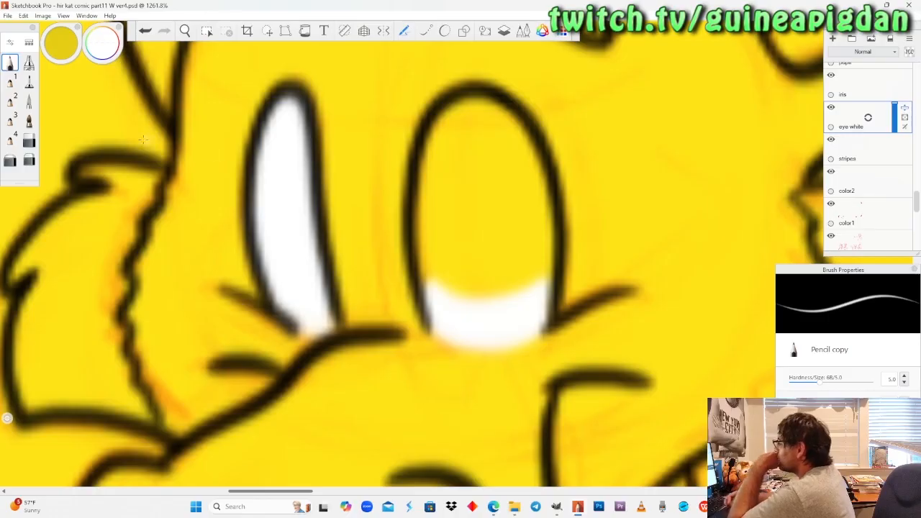
click(29, 81)
mouse_move(449, 285)
mouse_down()
mouse_move(448, 273)
mouse_move(455, 300)
mouse_up()
mouse_move(440, 220)
mouse_down()
mouse_move(454, 128)
mouse_move(467, 117)
mouse_move(482, 117)
mouse_move(517, 160)
mouse_move(532, 272)
mouse_move(505, 260)
mouse_move(475, 198)
mouse_move(491, 162)
mouse_move(504, 216)
mouse_up()
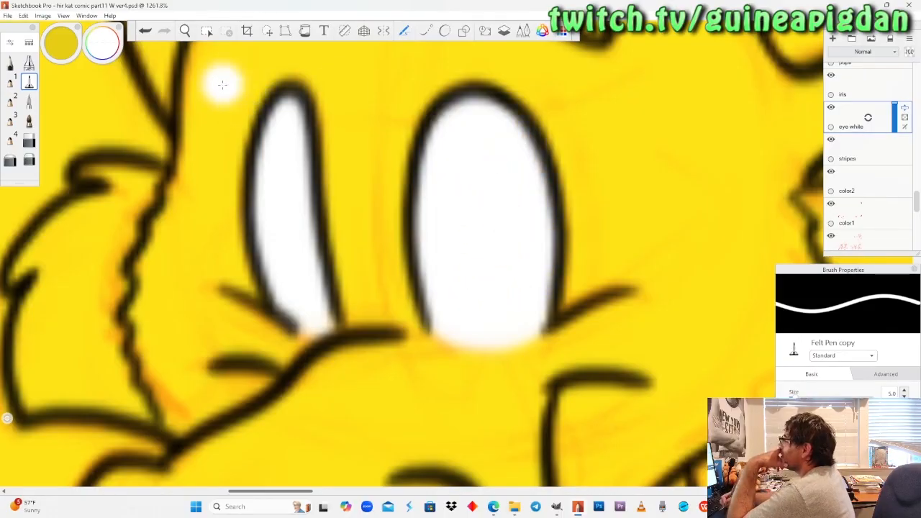
Paint the narrow eye of the waving cat in the last panel white with the pencil.
scroll(218, 169, down, 5)
scroll(217, 170, down, 4)
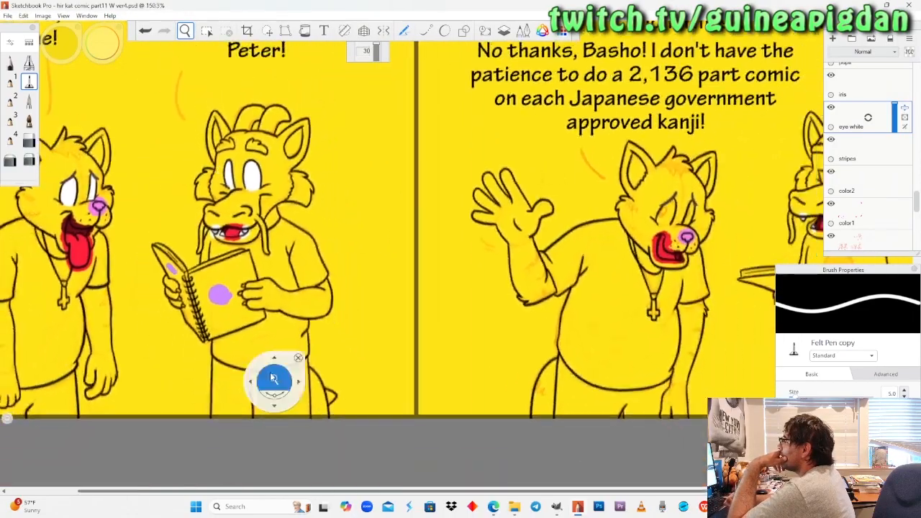
drag(509, 288, 452, 343)
scroll(426, 256, down, 3)
drag(434, 253, 378, 370)
scroll(387, 298, up, 4)
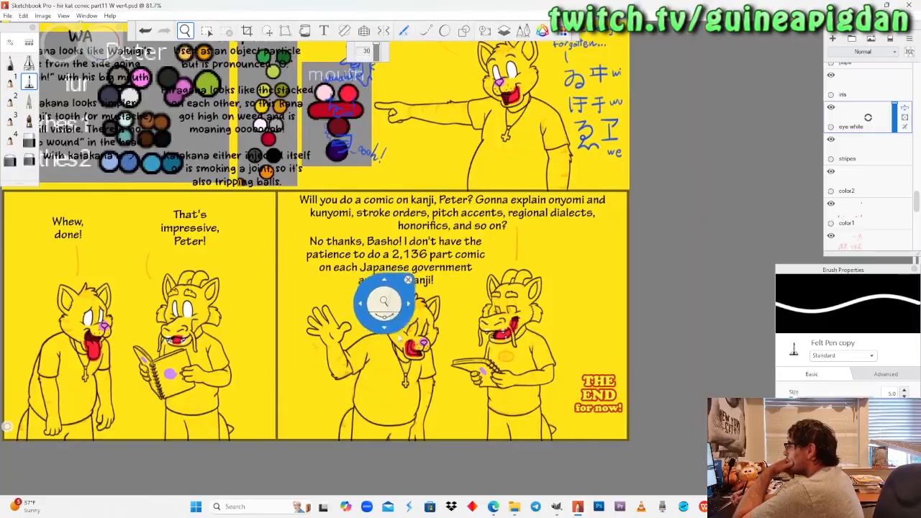
scroll(425, 295, up, 10)
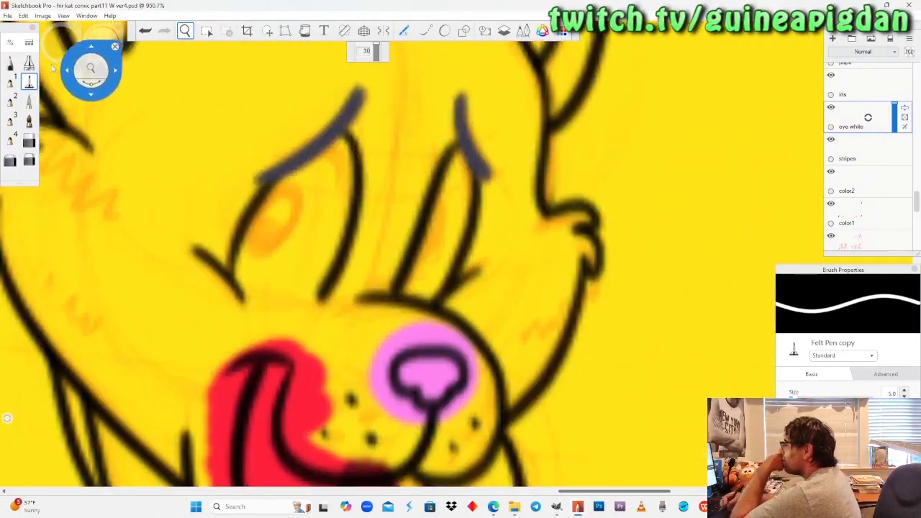
click(10, 63)
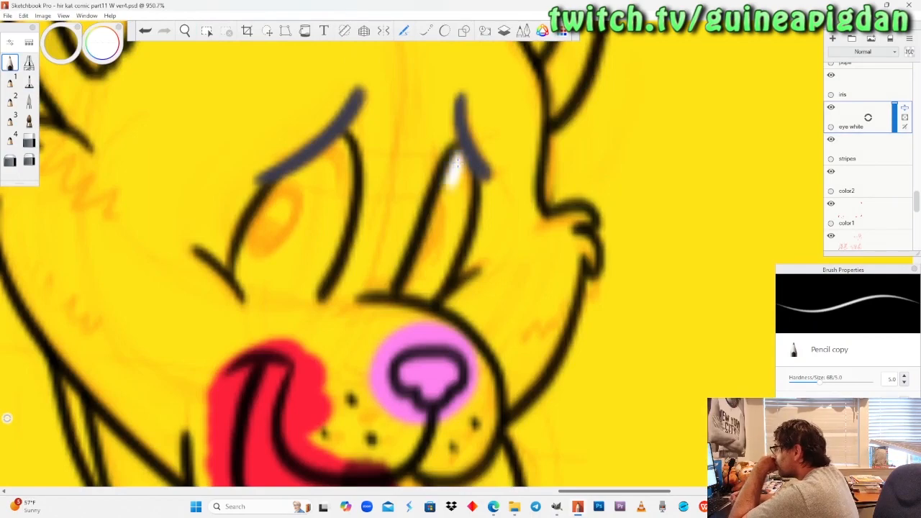
mouse_move(458, 163)
mouse_down()
mouse_move(454, 242)
mouse_move(432, 294)
mouse_move(429, 237)
mouse_move(443, 193)
mouse_move(432, 268)
mouse_up()
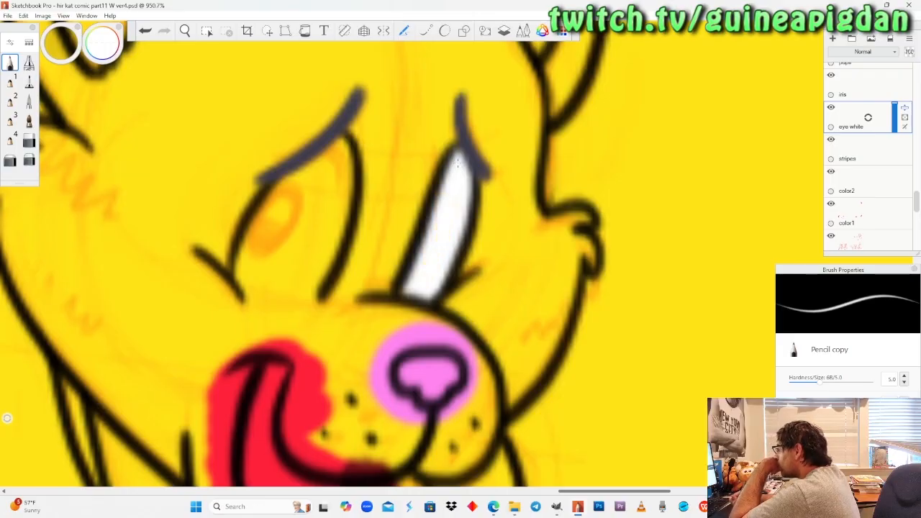
Edge the waving cat's wider eye in white pencil and fill its interior with the felt pen.
mouse_move(237, 272)
mouse_down()
mouse_move(277, 293)
mouse_move(302, 272)
mouse_up()
mouse_move(317, 285)
mouse_down()
mouse_move(282, 305)
mouse_move(245, 287)
mouse_move(310, 290)
mouse_move(249, 263)
mouse_move(256, 226)
mouse_move(253, 254)
mouse_move(291, 277)
mouse_move(324, 258)
mouse_up()
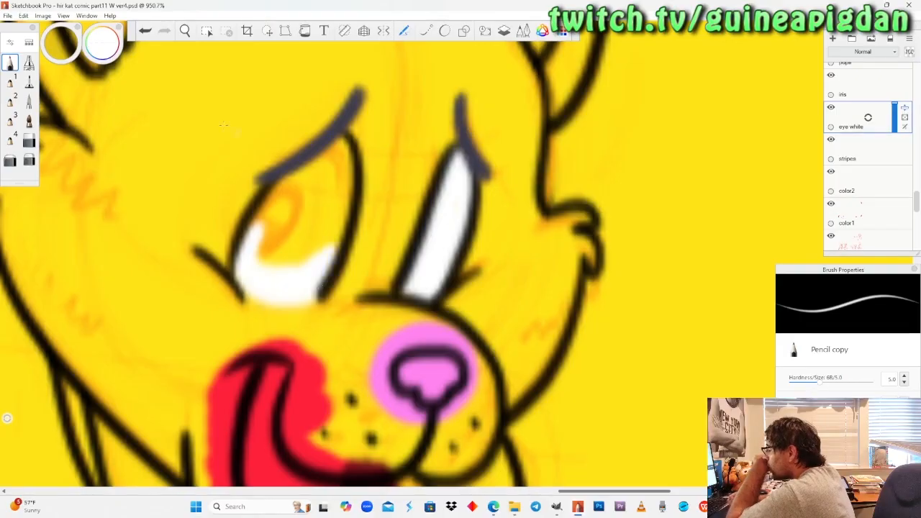
mouse_move(343, 141)
mouse_down()
mouse_move(343, 168)
mouse_move(300, 174)
mouse_move(252, 227)
mouse_up()
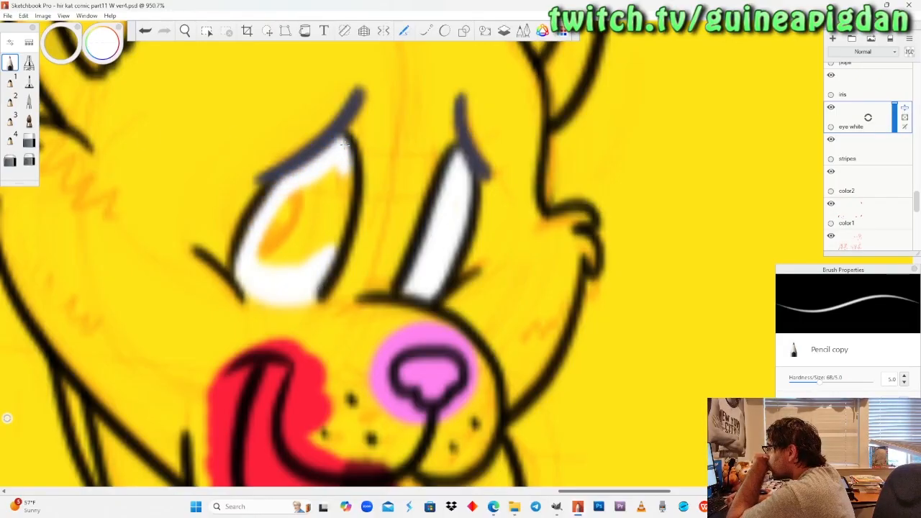
click(29, 88)
mouse_move(263, 265)
mouse_down()
mouse_move(305, 199)
mouse_move(349, 194)
mouse_move(309, 252)
mouse_move(288, 223)
mouse_up()
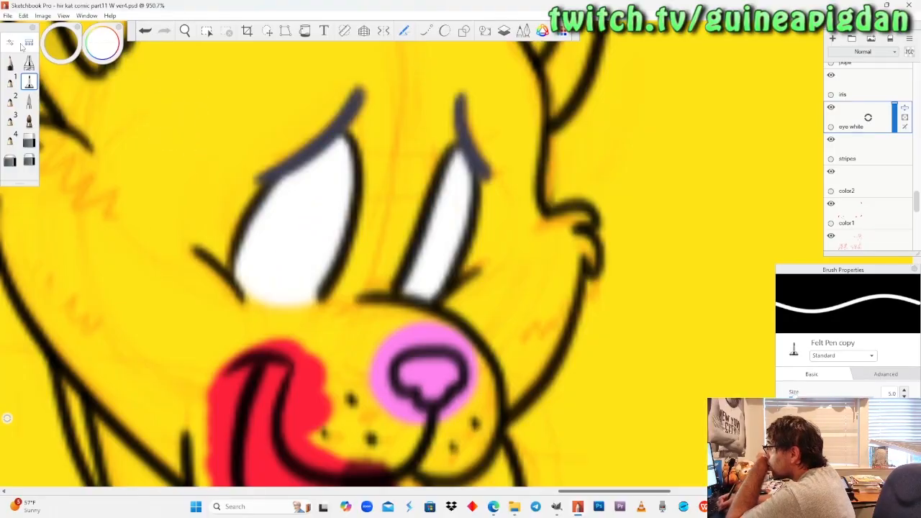
Fill the narrow eye of the dragon in the last panel with white using the pencil.
click(10, 63)
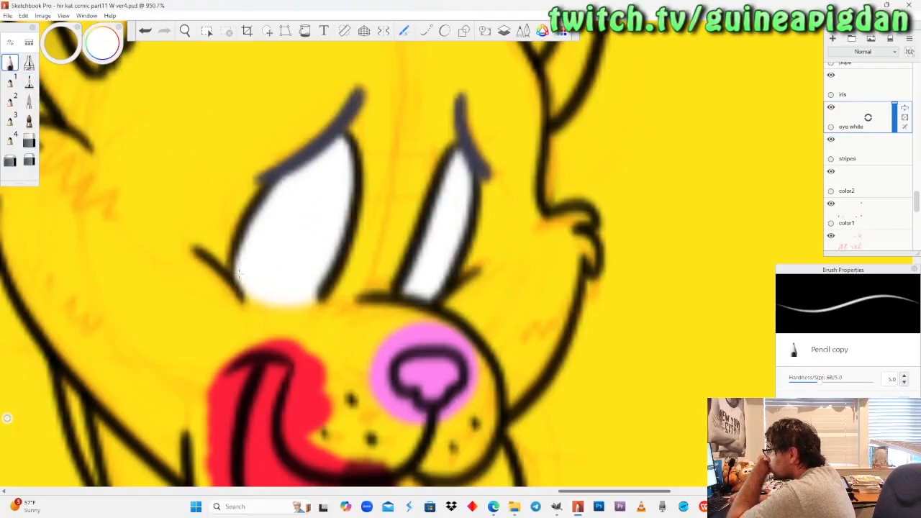
click(185, 30)
drag(190, 171, 190, 176)
drag(378, 250, 375, 354)
mouse_move(358, 264)
mouse_down()
mouse_move(372, 182)
mouse_move(351, 217)
mouse_move(352, 184)
mouse_move(346, 213)
mouse_up()
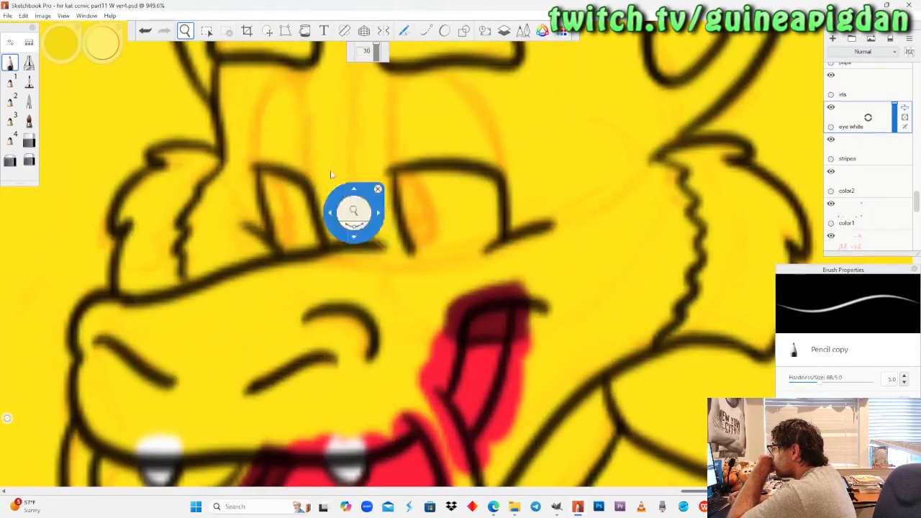
click(10, 63)
mouse_move(268, 191)
mouse_down()
mouse_move(268, 180)
mouse_move(288, 190)
mouse_move(301, 224)
mouse_move(295, 243)
mouse_move(286, 243)
mouse_move(277, 207)
mouse_up()
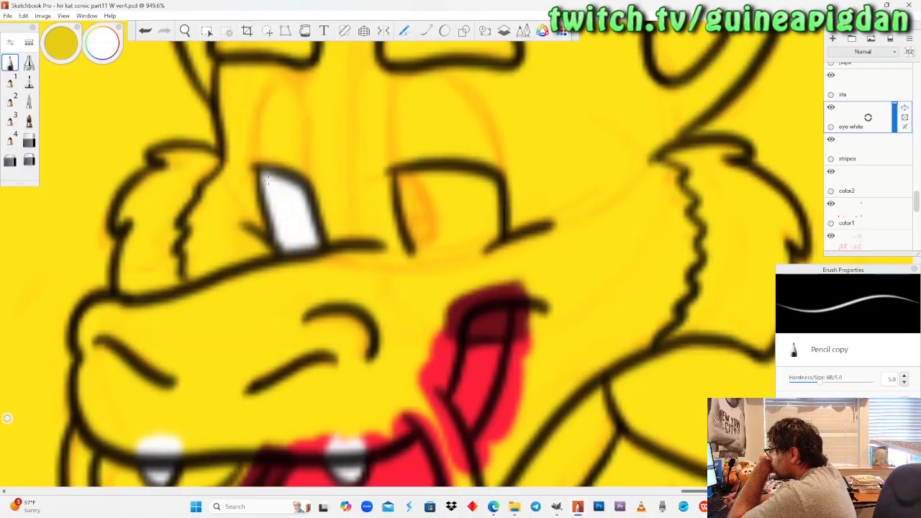
Edge the last-panel dragon's wider eye in white pencil and fill its interior with the felt pen.
mouse_move(404, 178)
mouse_down()
mouse_move(419, 251)
mouse_move(481, 249)
mouse_up()
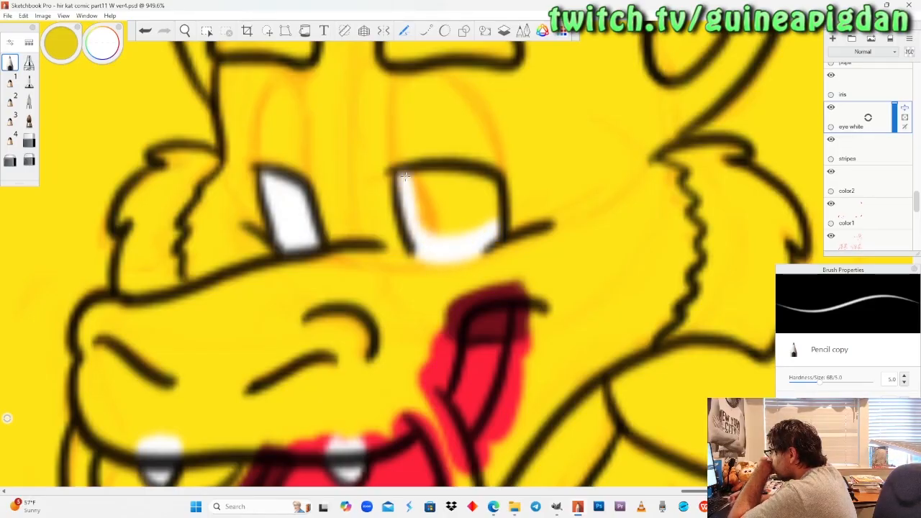
mouse_move(491, 210)
mouse_down()
mouse_move(472, 182)
mouse_move(436, 179)
mouse_move(417, 189)
mouse_up()
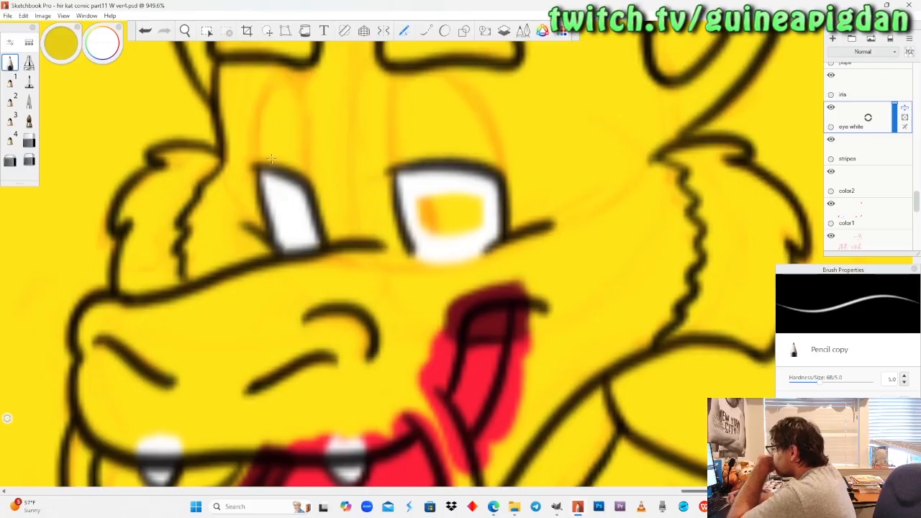
click(29, 82)
mouse_move(430, 214)
mouse_down()
mouse_move(434, 233)
mouse_move(475, 205)
mouse_move(433, 233)
mouse_up()
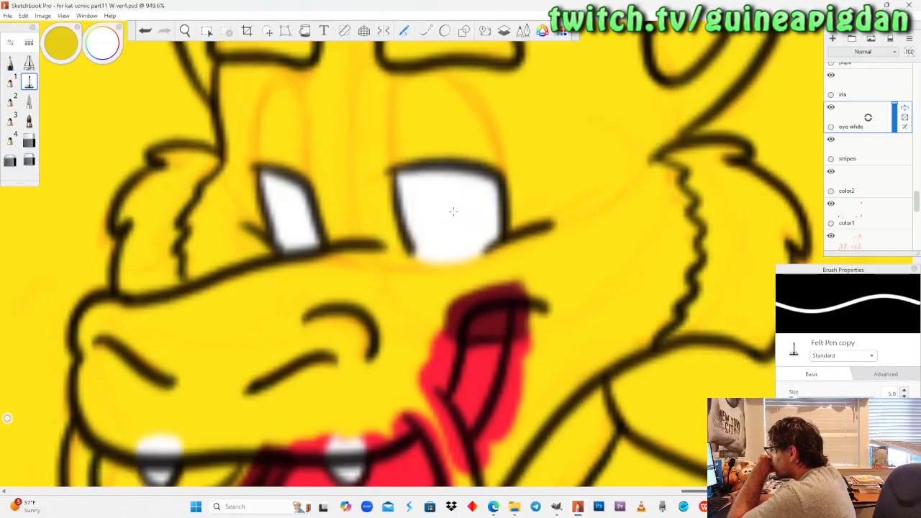
With the color2 layer active, sample the crimson swatch from the dragon's palette and switch to the felt pen for the last-panel dragon's shirt.
click(184, 30)
drag(205, 170, 215, 275)
drag(209, 186, 479, 387)
drag(428, 300, 427, 303)
drag(410, 261, 419, 281)
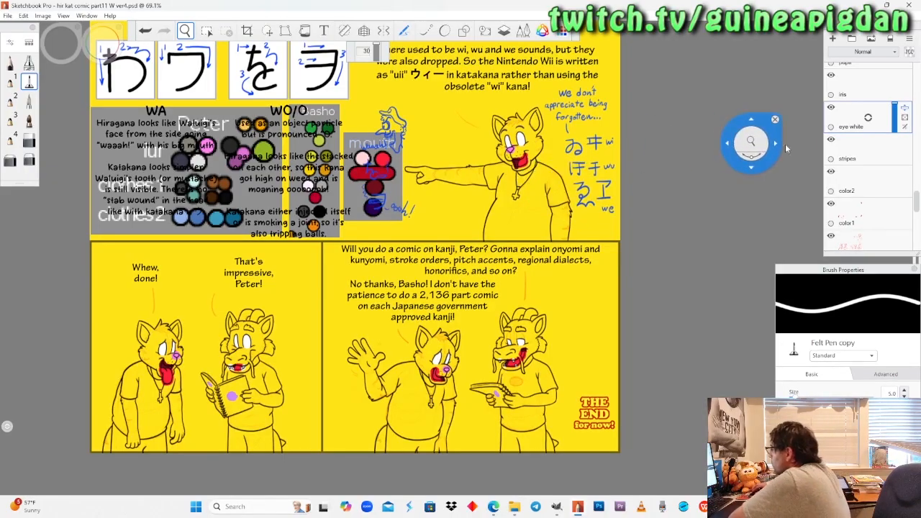
click(862, 180)
drag(326, 192, 323, 126)
click(10, 64)
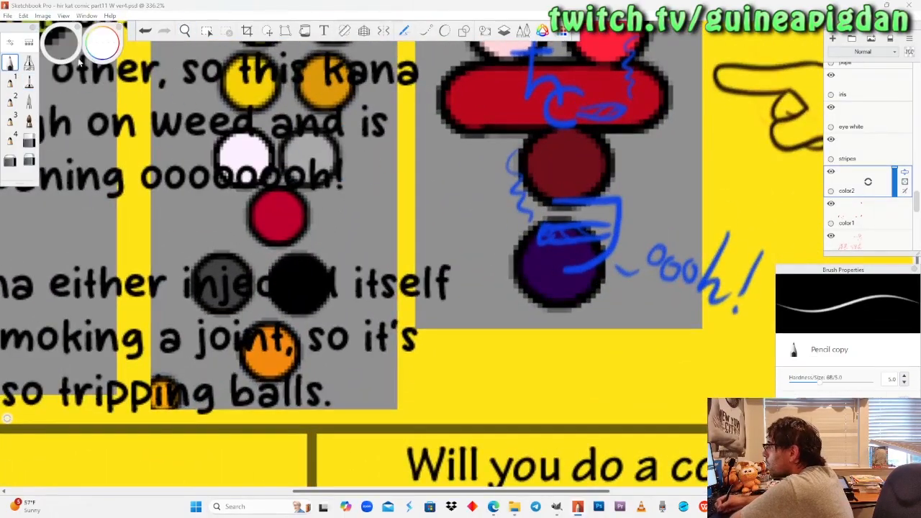
click(68, 84)
click(278, 217)
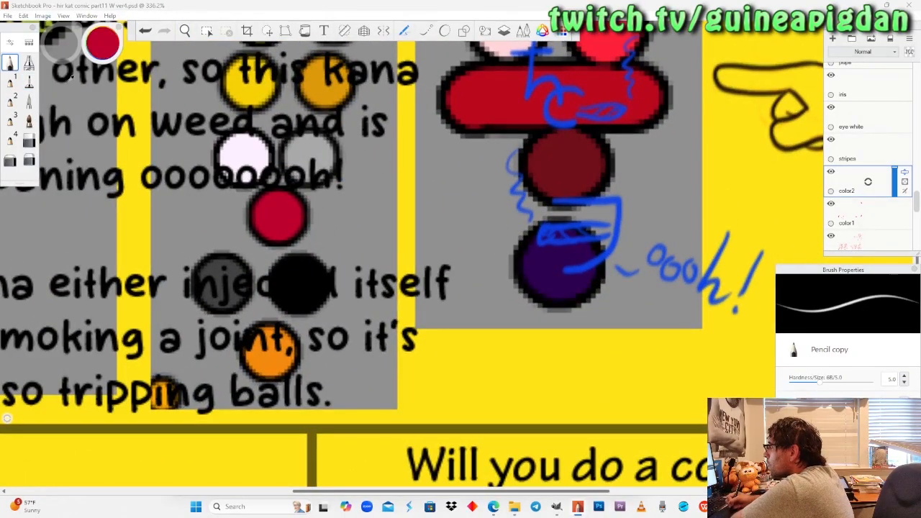
click(185, 31)
drag(220, 234, 220, 264)
drag(522, 440, 472, 303)
mouse_move(474, 237)
mouse_down()
mouse_move(426, 269)
mouse_move(429, 233)
mouse_up()
click(29, 81)
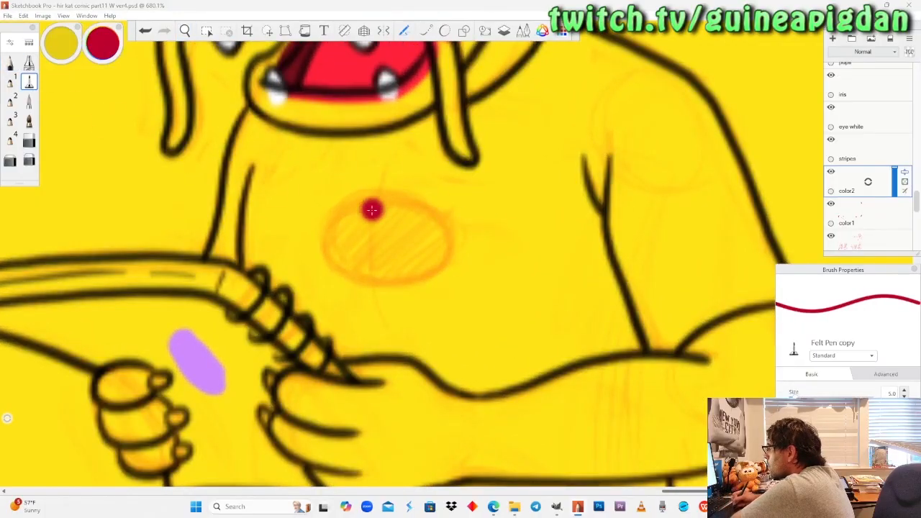
mouse_move(374, 203)
mouse_down()
mouse_move(327, 241)
mouse_move(375, 297)
mouse_move(444, 261)
mouse_move(419, 197)
mouse_move(335, 251)
mouse_up()
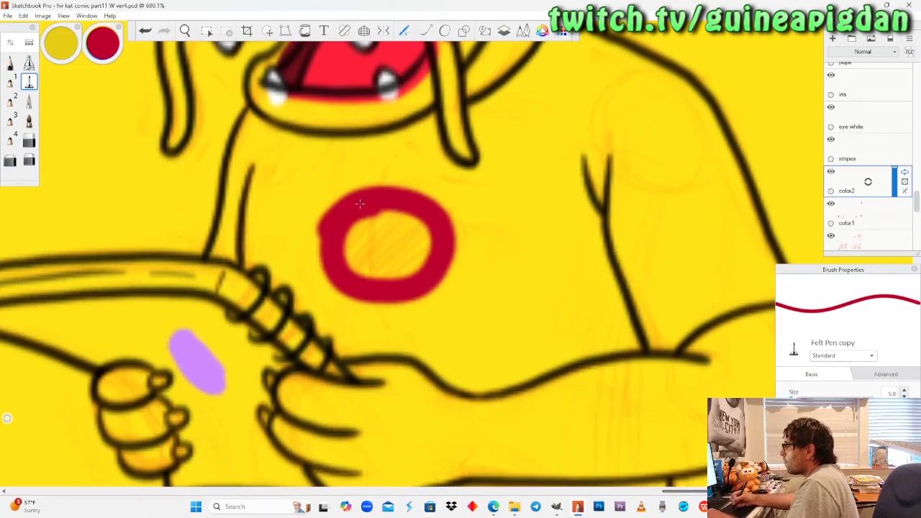
key(ctrl+z)
key(ctrl+z)
Paint a solid crimson oval over the sketched emblem on the last-panel dragon's shirt.
mouse_move(361, 199)
mouse_down()
mouse_move(378, 296)
mouse_move(441, 262)
mouse_move(412, 206)
mouse_move(362, 202)
mouse_move(402, 206)
mouse_move(446, 248)
mouse_move(382, 295)
mouse_move(327, 268)
mouse_move(324, 216)
mouse_move(426, 241)
mouse_up()
key(ctrl+z)
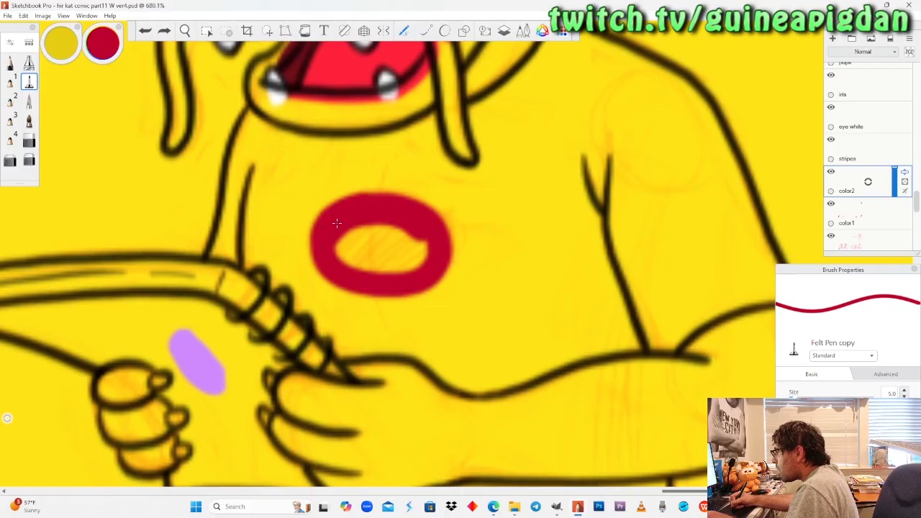
mouse_move(421, 245)
mouse_down()
mouse_move(383, 268)
mouse_move(346, 257)
mouse_move(350, 239)
mouse_move(403, 246)
mouse_move(381, 241)
mouse_up()
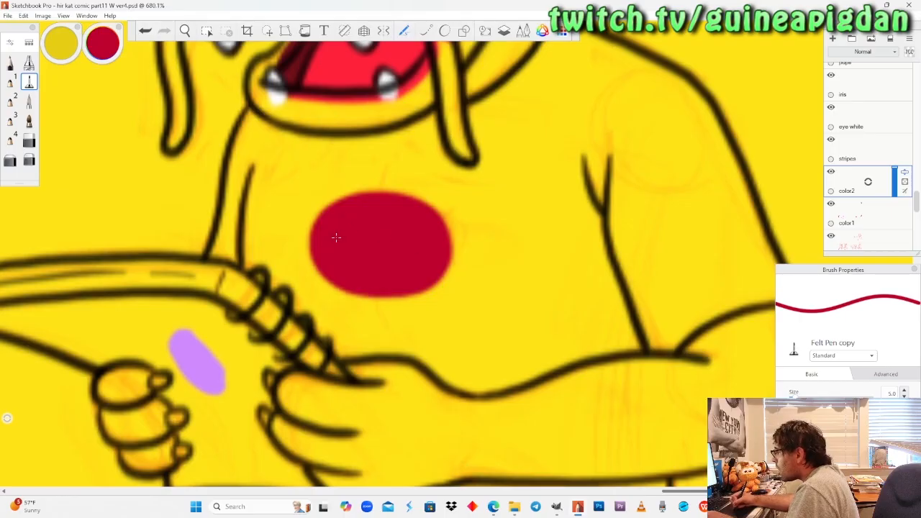
Lower the eye white layer's opacity to about a third.
click(185, 31)
drag(218, 201, 216, 200)
drag(163, 281, 406, 425)
drag(450, 318, 445, 321)
drag(364, 317, 403, 338)
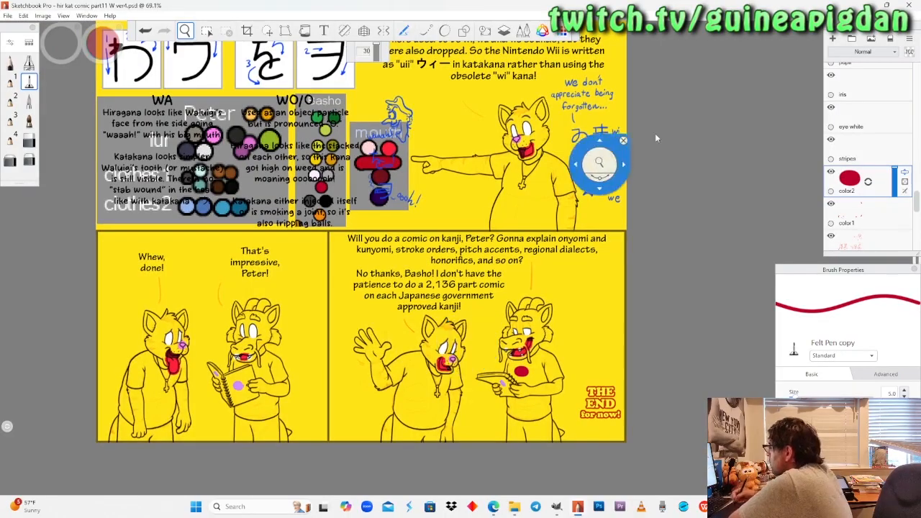
scroll(916, 207, up, 2)
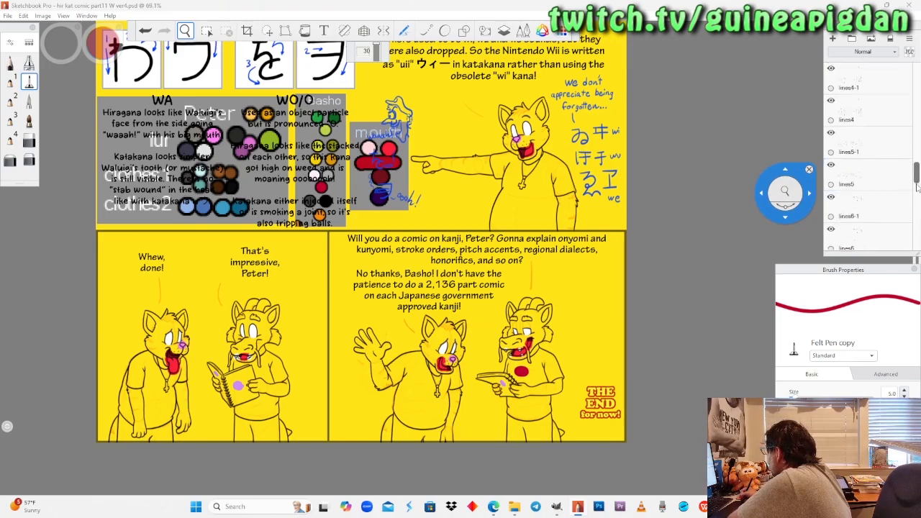
scroll(916, 207, down, 1)
click(894, 164)
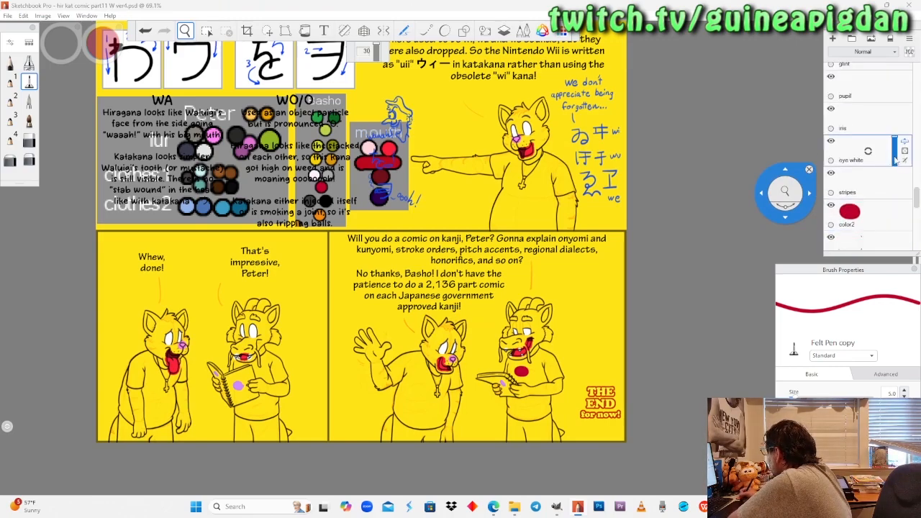
drag(896, 166, 901, 157)
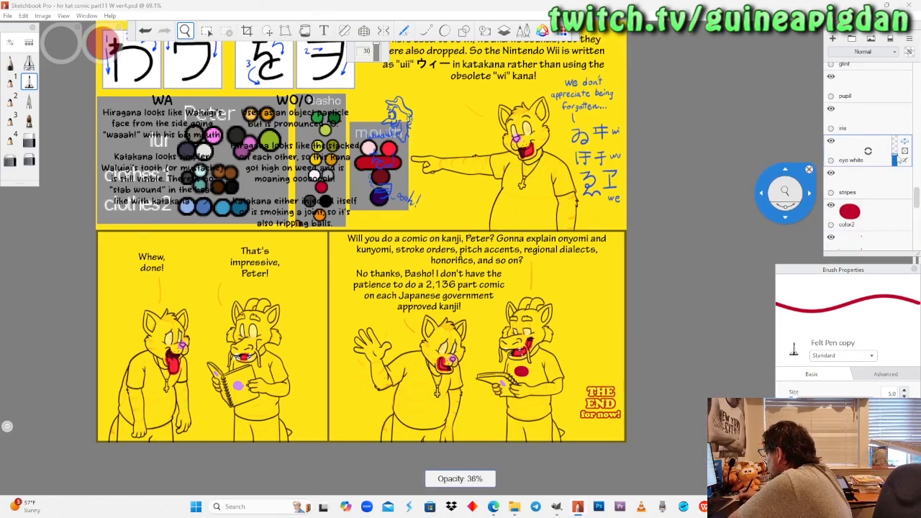
Activate the iris layer and sample the large green swatch from the cat's palette for the pencil.
click(865, 125)
drag(327, 241, 340, 324)
drag(246, 228, 72, 72)
click(10, 64)
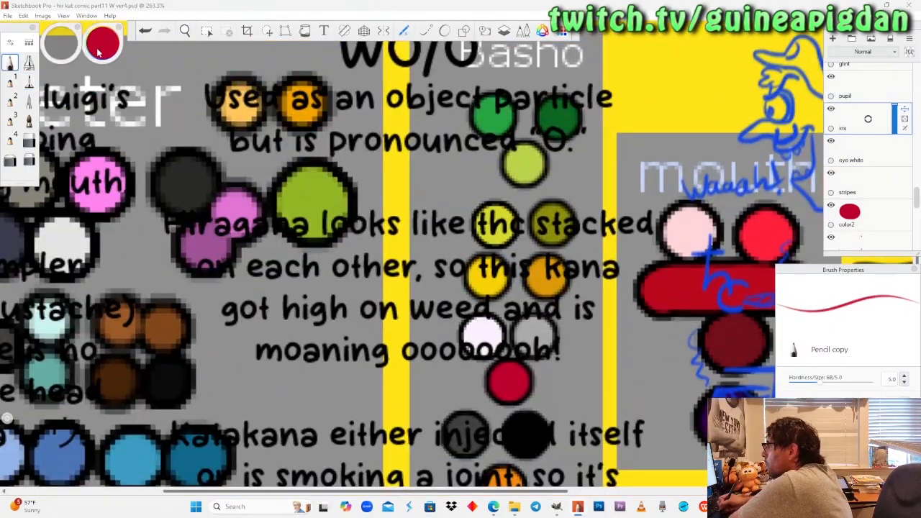
mouse_move(92, 72)
click(68, 84)
click(309, 198)
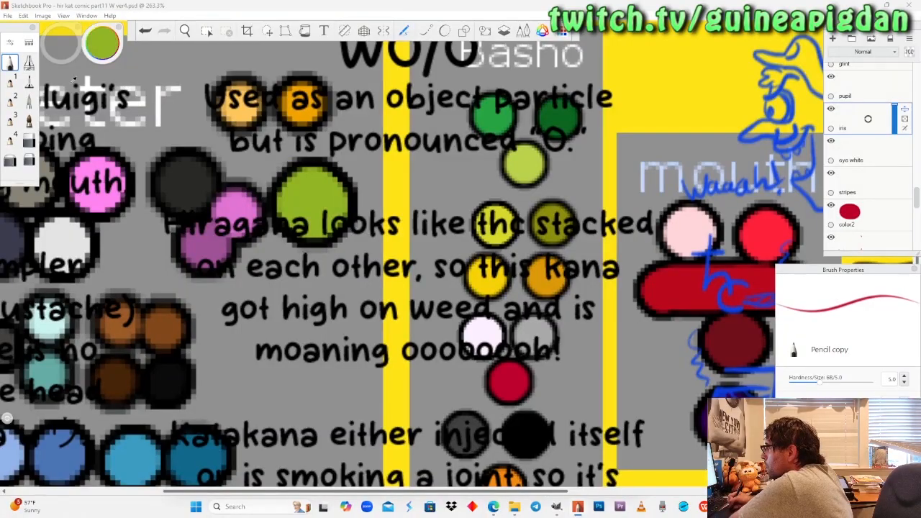
Hide the color1 layer and paint the iris of the pointing cat's wider eye green with the pencil.
click(185, 31)
drag(227, 190, 278, 239)
drag(661, 272, 392, 300)
drag(519, 297, 489, 377)
drag(428, 290, 450, 122)
scroll(421, 261, up, 2)
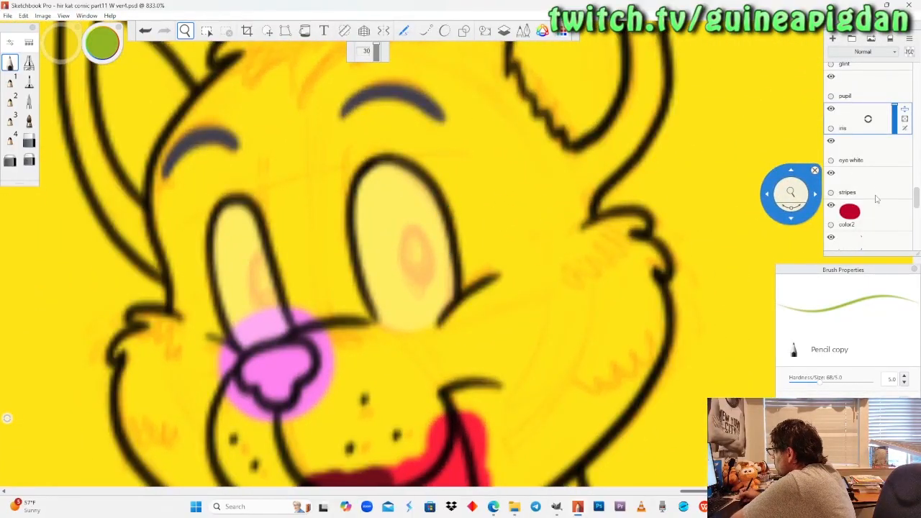
click(831, 236)
scroll(398, 262, up, 1)
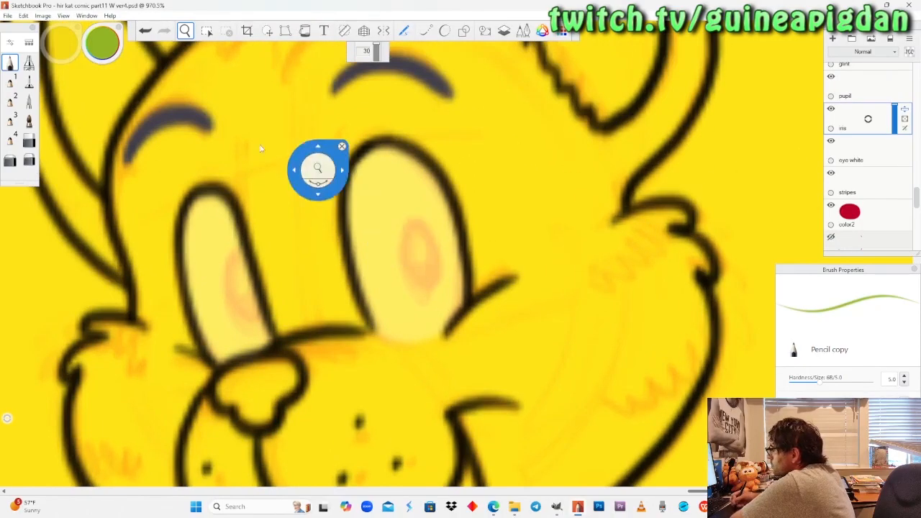
click(19, 63)
mouse_move(415, 225)
mouse_down()
mouse_move(414, 284)
mouse_move(441, 248)
mouse_move(407, 229)
mouse_move(415, 227)
mouse_up()
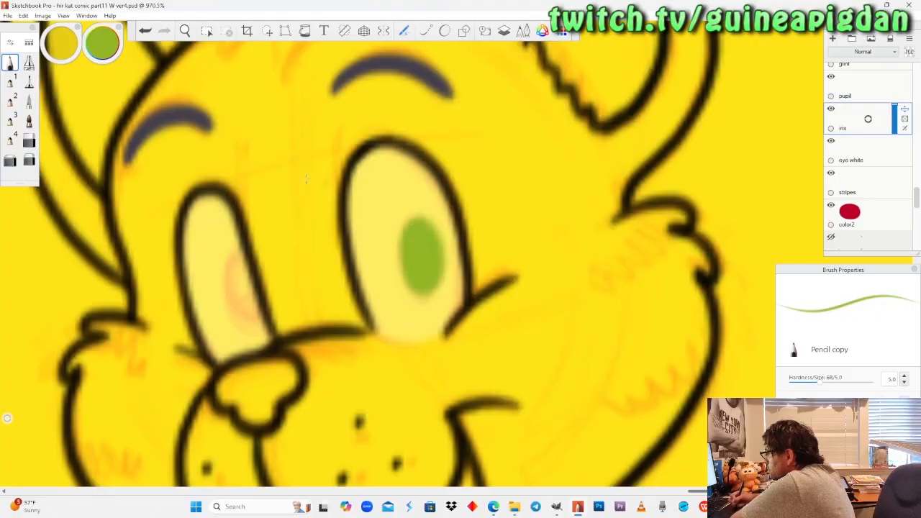
Paint the iris of the pointing cat's narrow eye green, redoing the fill inside its outline.
drag(238, 258, 245, 320)
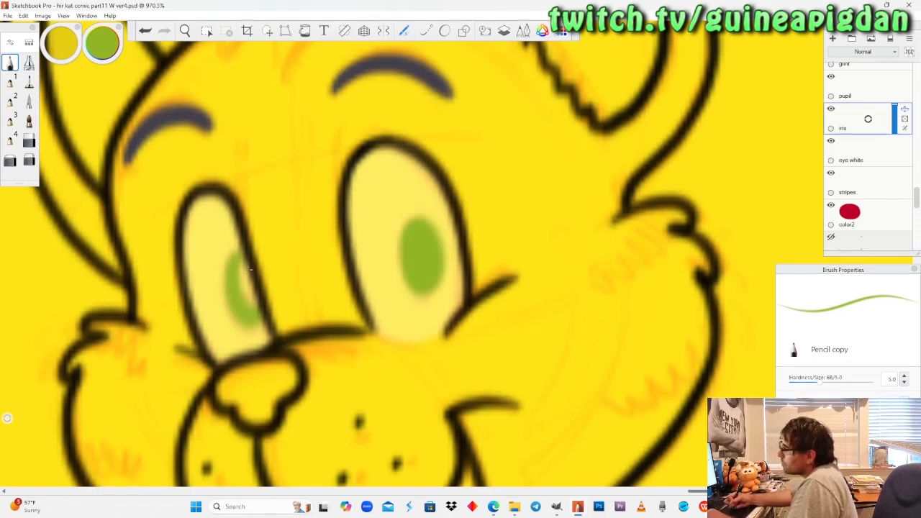
key(ctrl+z)
mouse_move(242, 257)
mouse_down()
mouse_move(239, 308)
mouse_move(255, 314)
mouse_up()
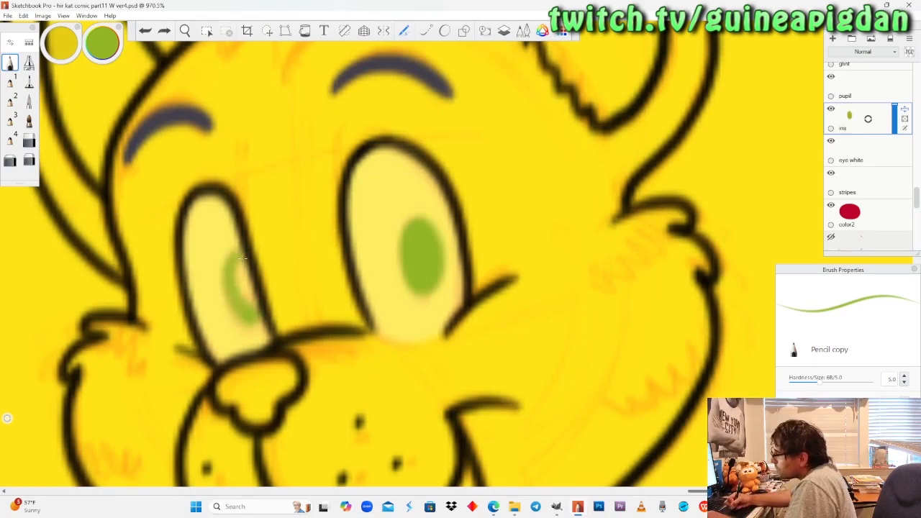
mouse_move(242, 257)
mouse_down()
mouse_move(245, 292)
mouse_move(244, 258)
mouse_up()
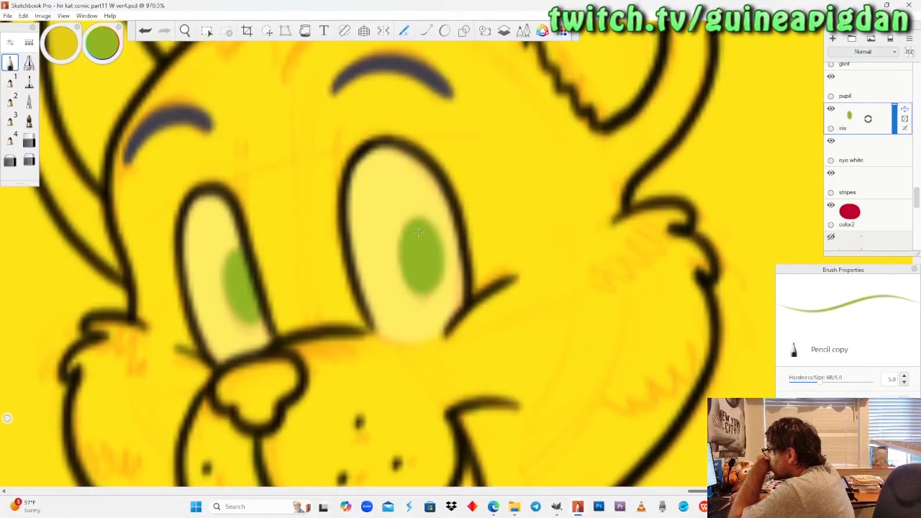
Paint the iris in the wider eye of the "Whew, done!" cat green with the pencil.
click(186, 31)
drag(215, 191, 464, 275)
drag(173, 389, 367, 302)
drag(230, 374, 323, 328)
drag(282, 364, 331, 286)
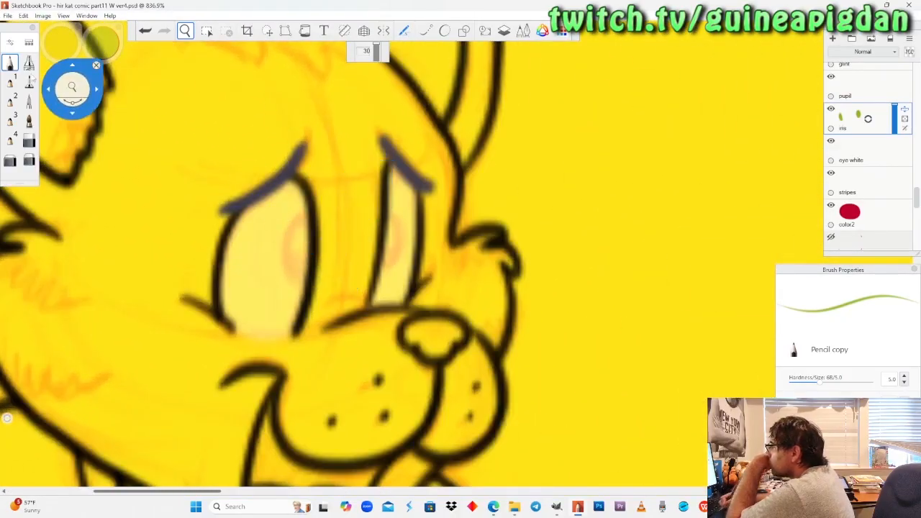
click(11, 66)
drag(301, 216, 288, 277)
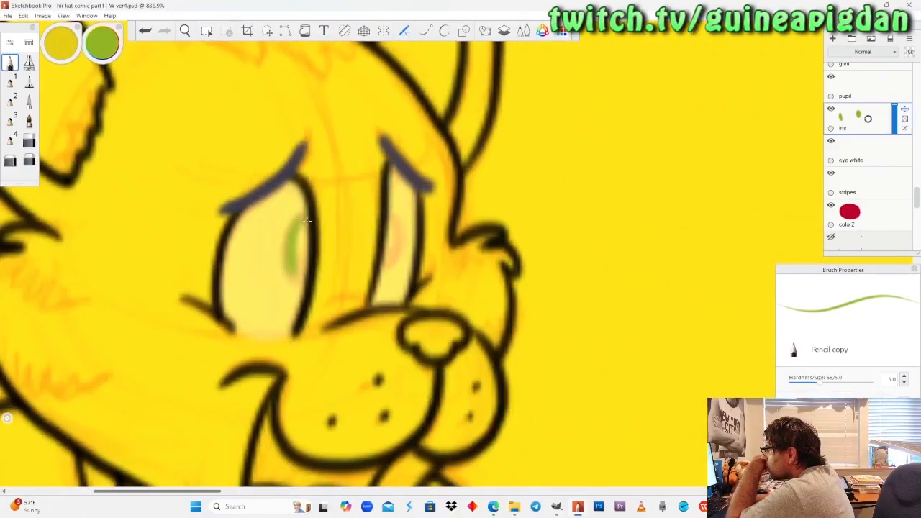
mouse_move(307, 222)
mouse_down()
mouse_move(302, 263)
mouse_move(308, 221)
mouse_up()
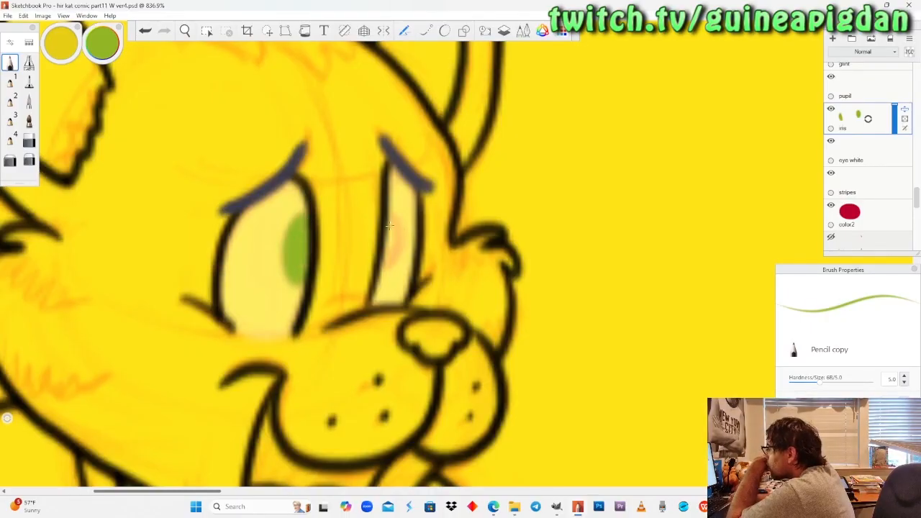
Paint the iris in the narrow eye of the "Whew, done!" cat green with the pencil.
mouse_move(388, 216)
mouse_down()
mouse_move(400, 261)
mouse_move(392, 281)
mouse_up()
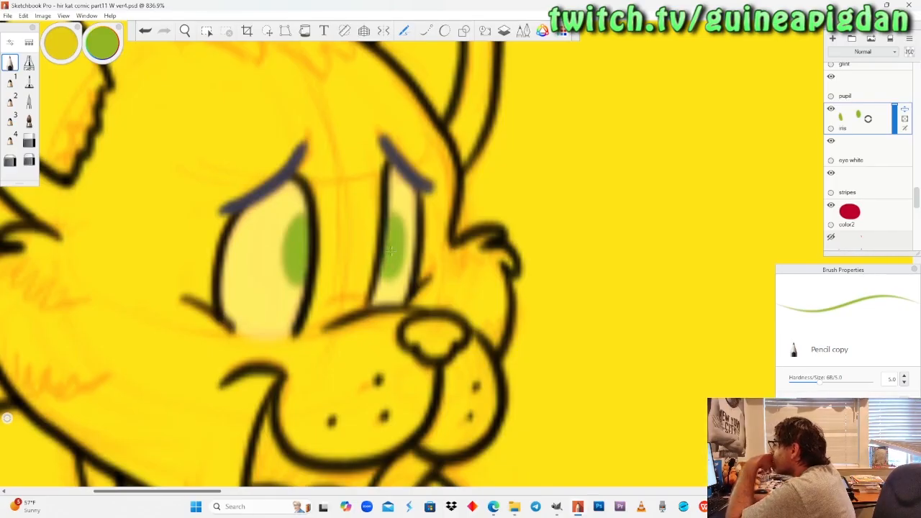
click(28, 159)
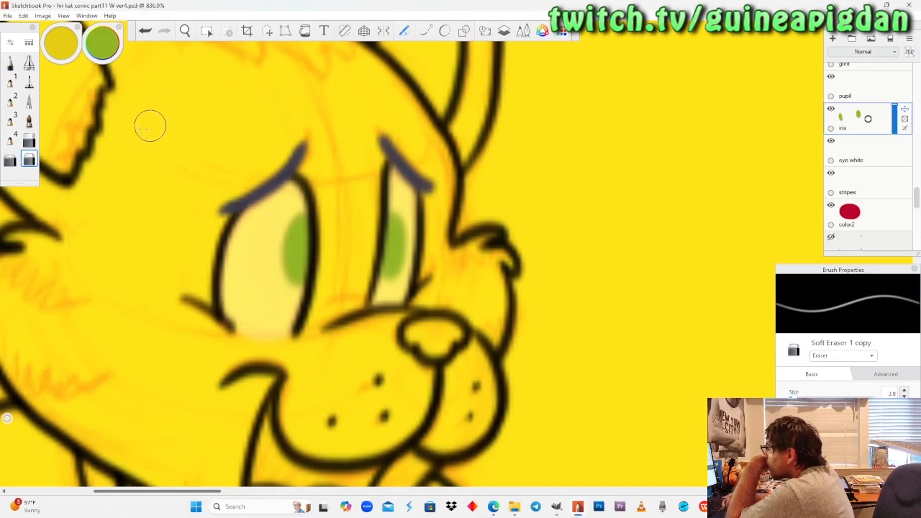
click(11, 64)
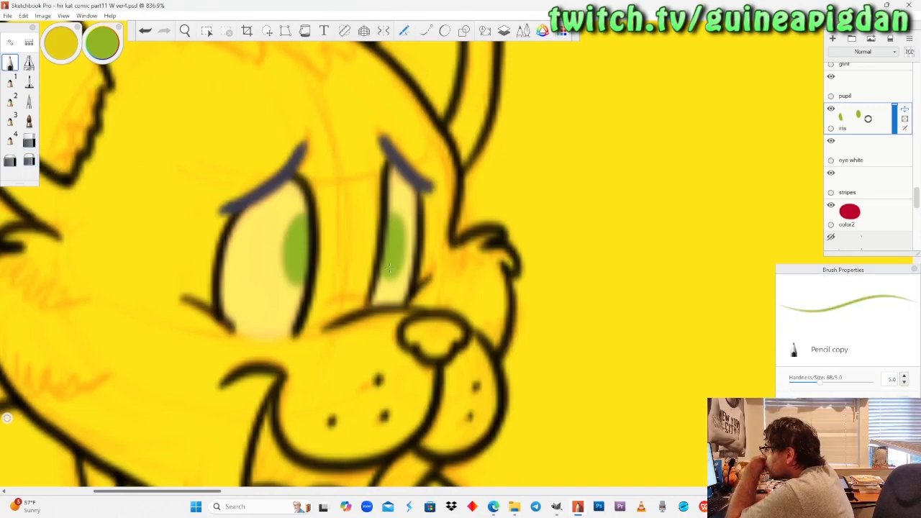
Paint the irises in both eyes of the waving cat in the last panel green with the pencil.
click(185, 31)
drag(215, 180, 263, 325)
drag(383, 281, 312, 303)
drag(506, 269, 353, 318)
drag(471, 305, 459, 184)
drag(456, 227, 409, 284)
drag(414, 242, 405, 342)
scroll(414, 242, down, 6)
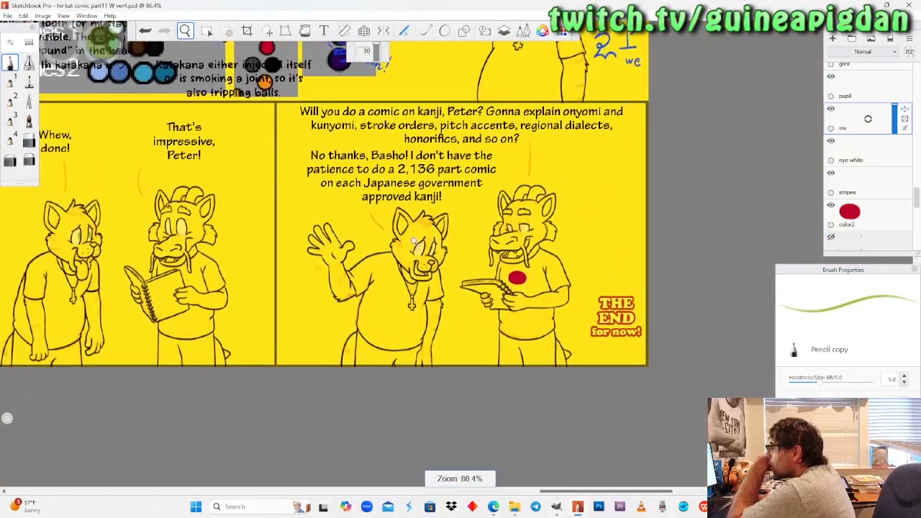
scroll(414, 242, up, 10)
drag(629, 328, 509, 308)
drag(418, 299, 420, 288)
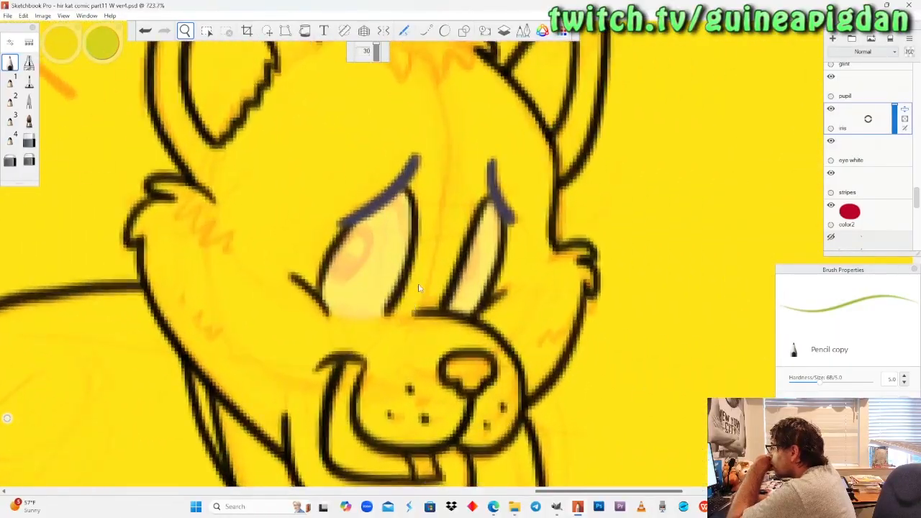
click(14, 65)
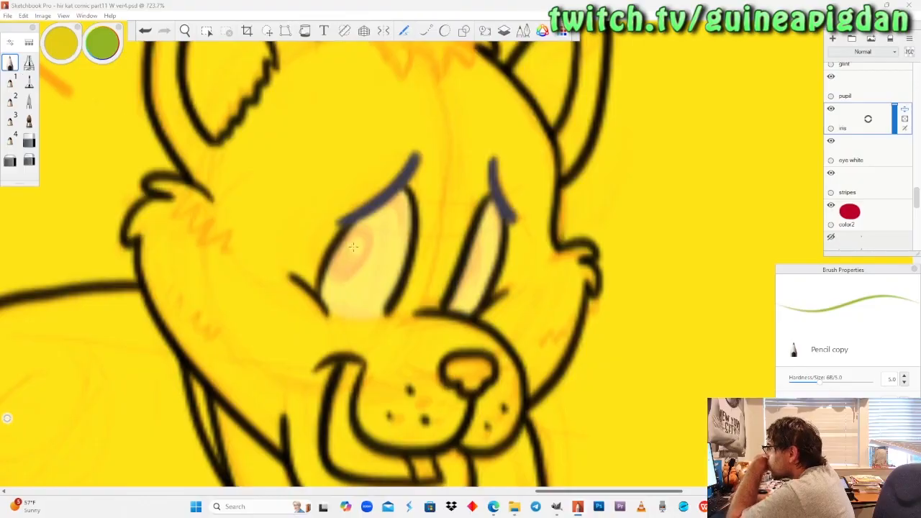
click(185, 31)
drag(200, 234, 573, 358)
mouse_move(41, 295)
mouse_down()
mouse_move(192, 315)
mouse_move(464, 315)
mouse_move(77, 302)
mouse_up()
drag(450, 325, 282, 349)
drag(433, 308, 81, 107)
click(14, 67)
mouse_move(350, 269)
mouse_down()
mouse_move(363, 249)
mouse_move(374, 259)
mouse_move(363, 248)
mouse_up()
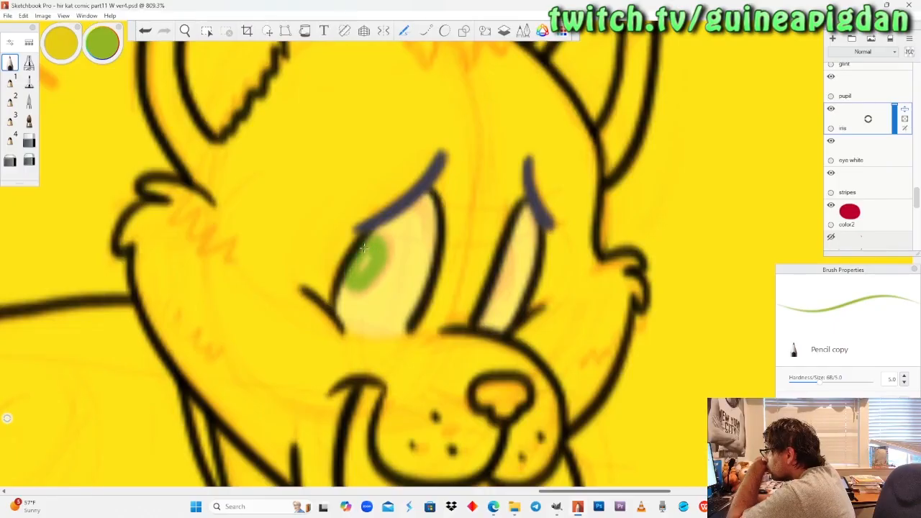
mouse_move(507, 252)
mouse_down()
mouse_move(512, 285)
mouse_move(495, 303)
mouse_up()
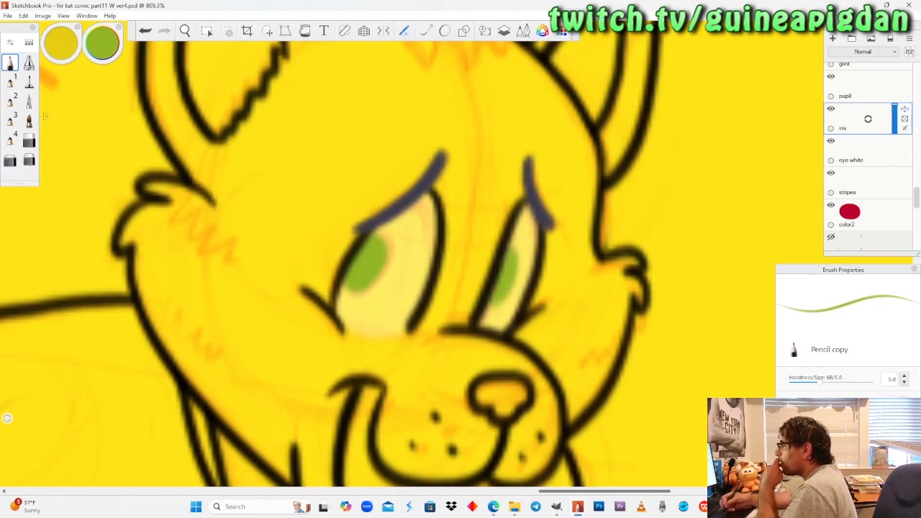
Erase the iris in the waving cat's wider eye and repaint it green over the sketched iris, redoing the outline stroke.
click(29, 141)
mouse_move(381, 234)
mouse_down()
mouse_move(371, 284)
mouse_move(353, 281)
mouse_up()
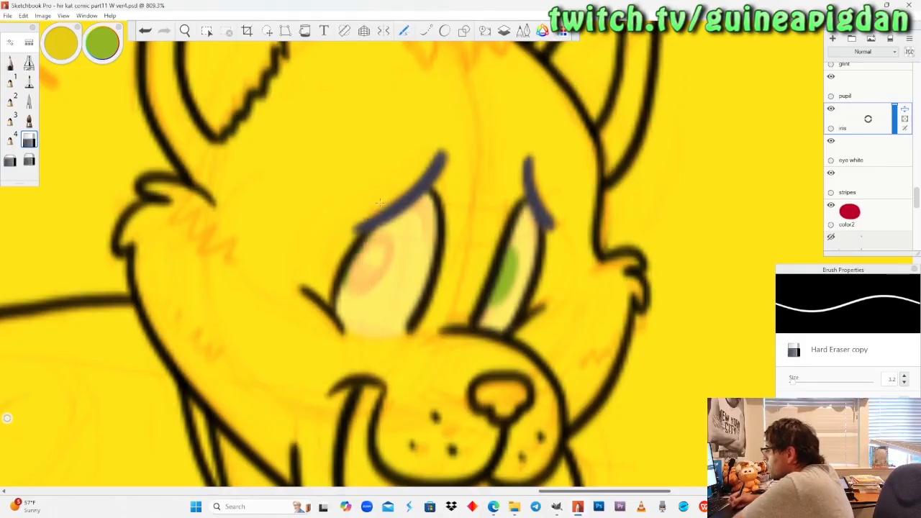
click(10, 63)
mouse_move(388, 241)
mouse_down()
mouse_move(380, 282)
mouse_move(357, 296)
mouse_up()
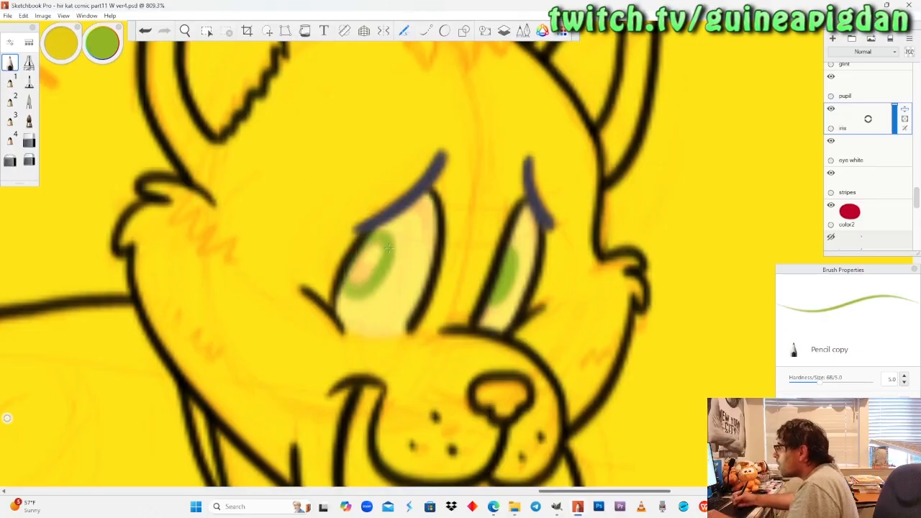
key(ctrl+z)
mouse_move(388, 229)
mouse_down()
mouse_move(389, 277)
mouse_move(360, 302)
mouse_move(347, 281)
mouse_move(385, 270)
mouse_move(392, 240)
mouse_move(353, 284)
mouse_up()
key(ctrl+z)
drag(370, 252, 360, 281)
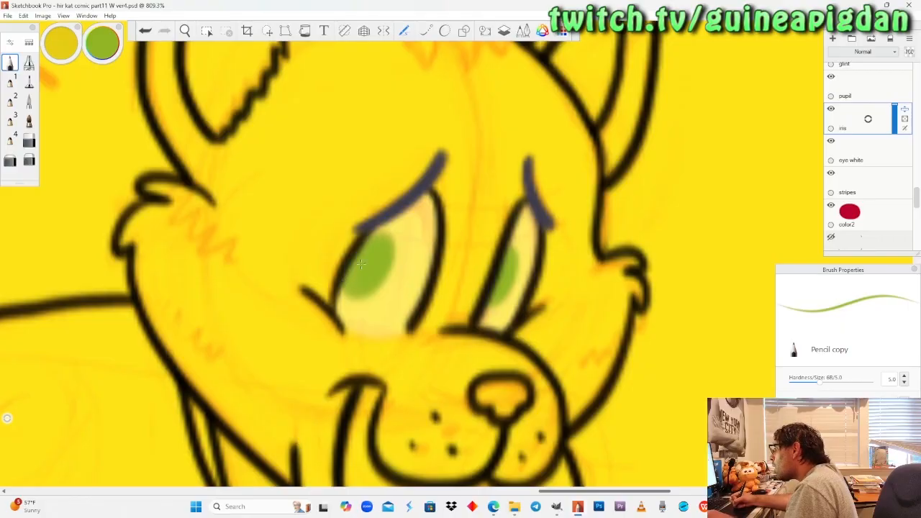
Sample the orange swatch from the on-canvas colour palettes as the pencil colour.
key(space)
drag(214, 190, 209, 336)
drag(71, 236, 224, 307)
drag(389, 315, 426, 221)
drag(445, 240, 407, 272)
drag(357, 297, 374, 253)
click(28, 160)
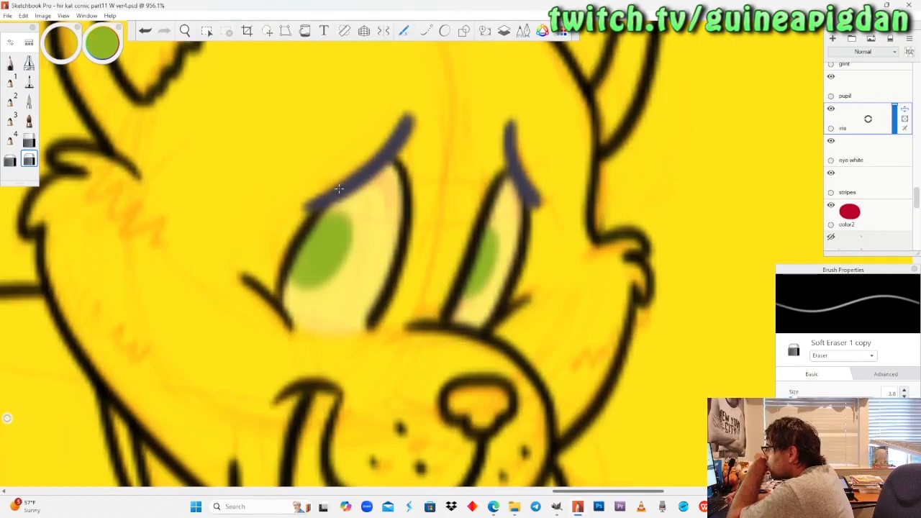
drag(203, 179, 249, 379)
drag(220, 268, 332, 360)
drag(319, 254, 318, 318)
drag(294, 277, 384, 322)
drag(334, 221, 392, 230)
drag(338, 378, 351, 308)
drag(351, 308, 372, 237)
click(10, 63)
mouse_move(98, 54)
alt+click(346, 229)
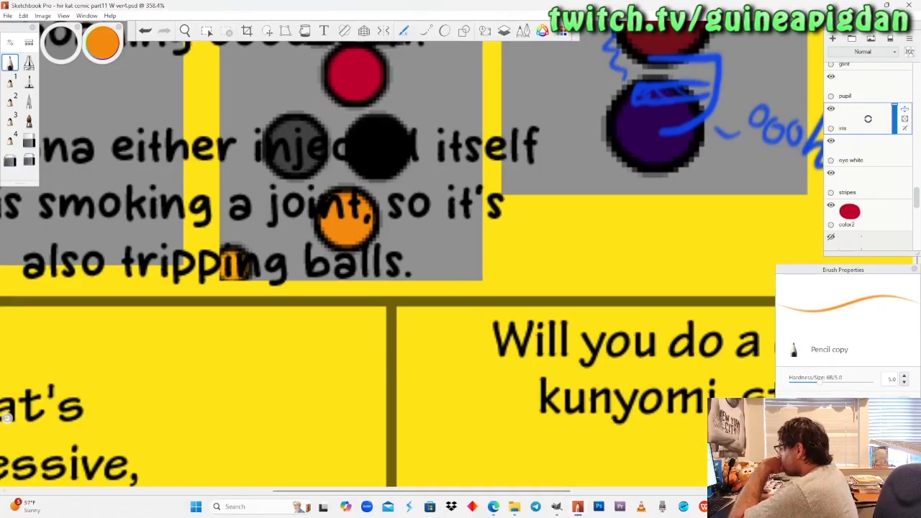
mouse_move(725, 507)
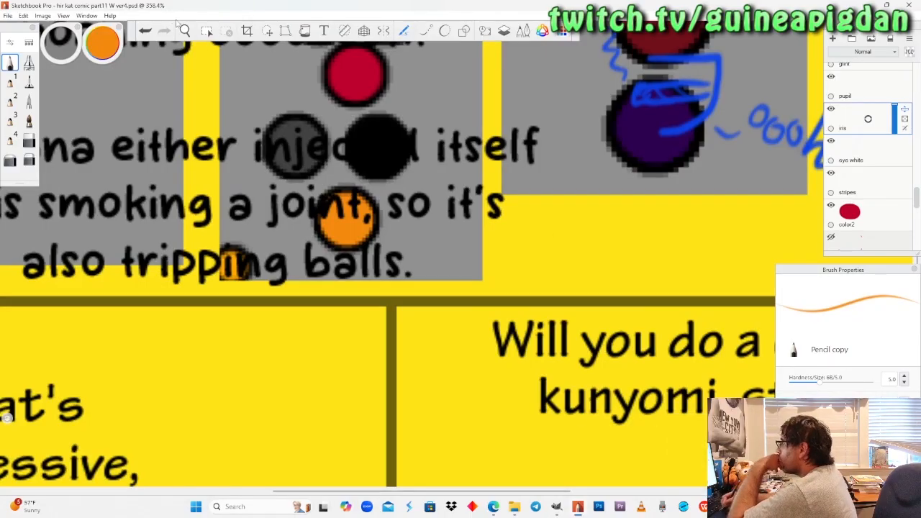
Try painting the irises in both eyes of the dragon in the last panel orange with the pencil.
click(185, 31)
drag(202, 193, 164, 225)
drag(544, 270, 546, 203)
drag(285, 338, 477, 316)
drag(385, 302, 439, 279)
drag(645, 323, 292, 306)
drag(450, 324, 469, 344)
mouse_move(356, 294)
mouse_down()
mouse_move(407, 252)
mouse_move(407, 303)
mouse_move(411, 294)
mouse_move(422, 305)
mouse_move(372, 319)
mouse_move(392, 241)
mouse_move(385, 213)
mouse_move(369, 208)
mouse_up()
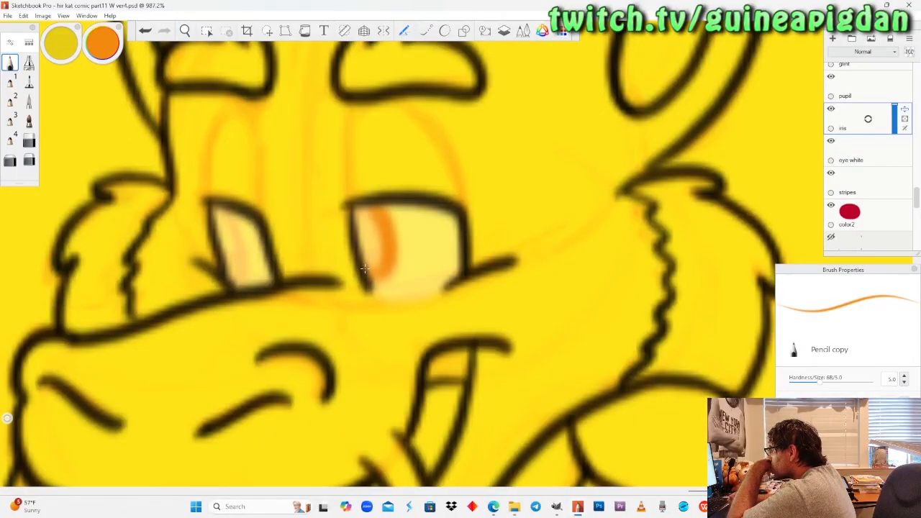
drag(367, 267, 361, 211)
drag(364, 269, 365, 268)
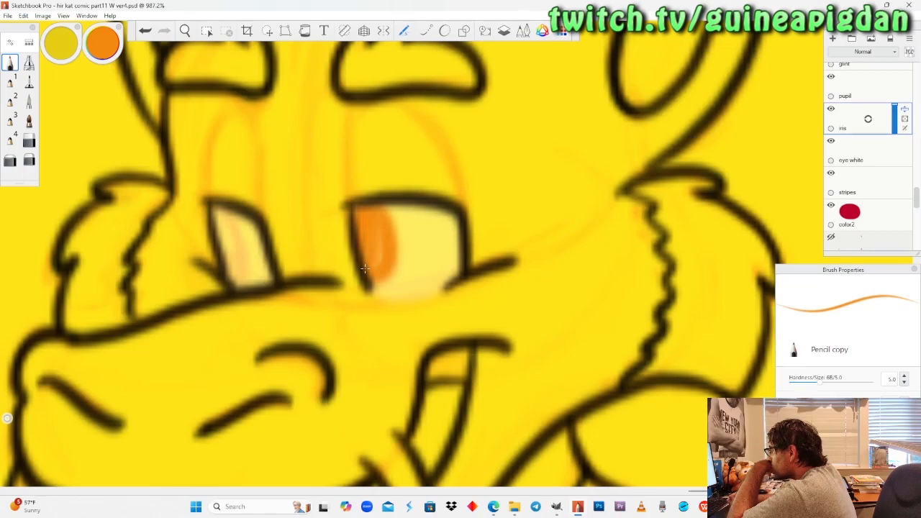
drag(232, 214, 245, 273)
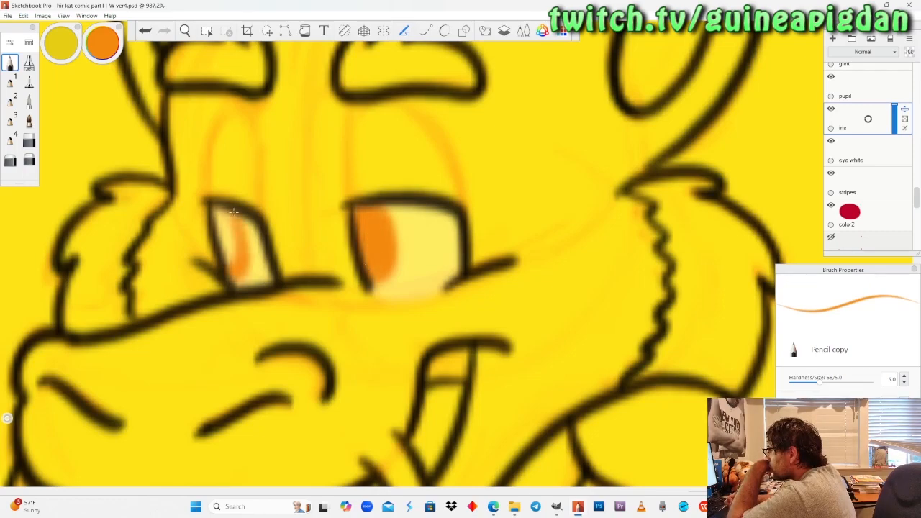
drag(221, 210, 236, 263)
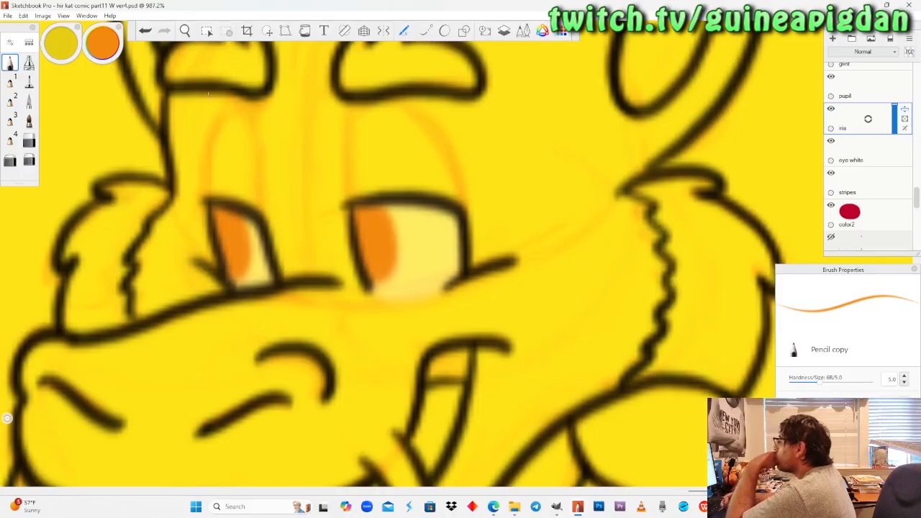
Undo the last panel dragon's orange iris strokes and repaint both irises as ovals cut off by the eye outlines.
click(185, 31)
drag(208, 204, 256, 346)
drag(401, 239, 436, 211)
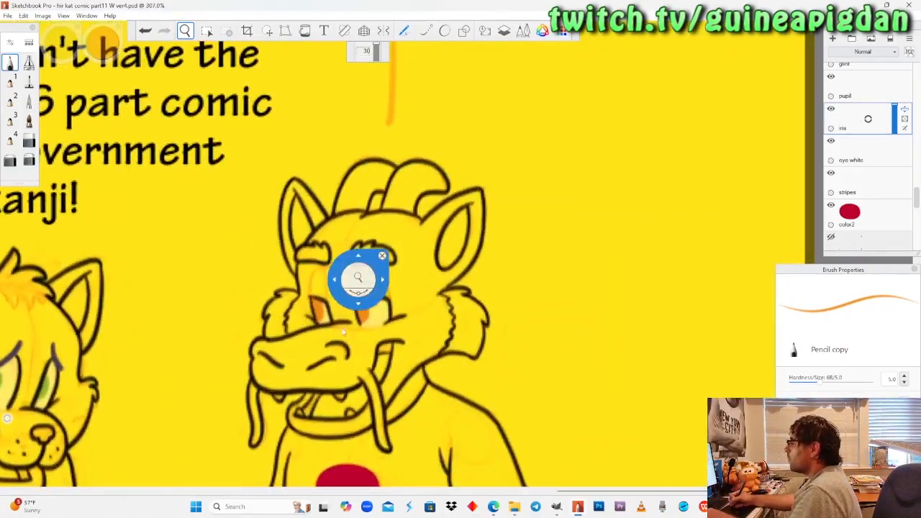
drag(348, 279, 380, 254)
mouse_move(352, 318)
mouse_down()
mouse_move(340, 254)
mouse_move(352, 241)
mouse_up()
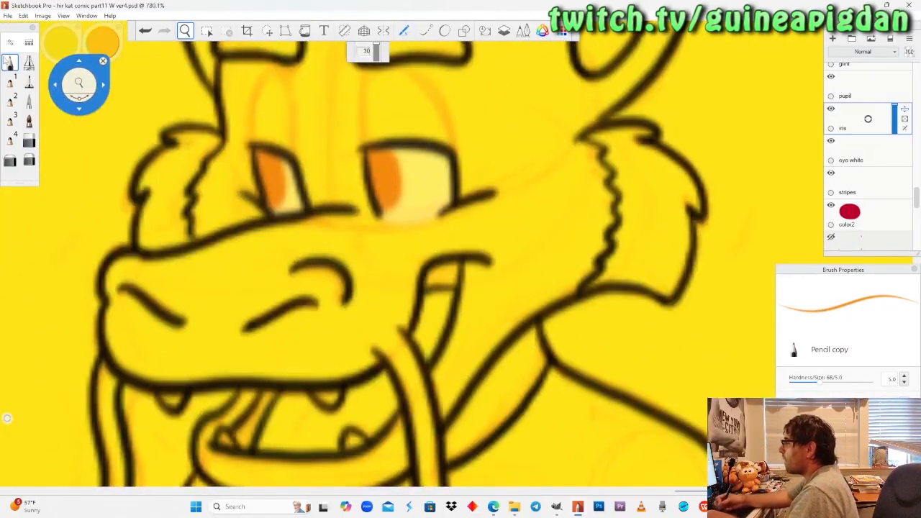
click(11, 63)
key(ctrl+z)
key(ctrl+z)
drag(375, 169, 393, 217)
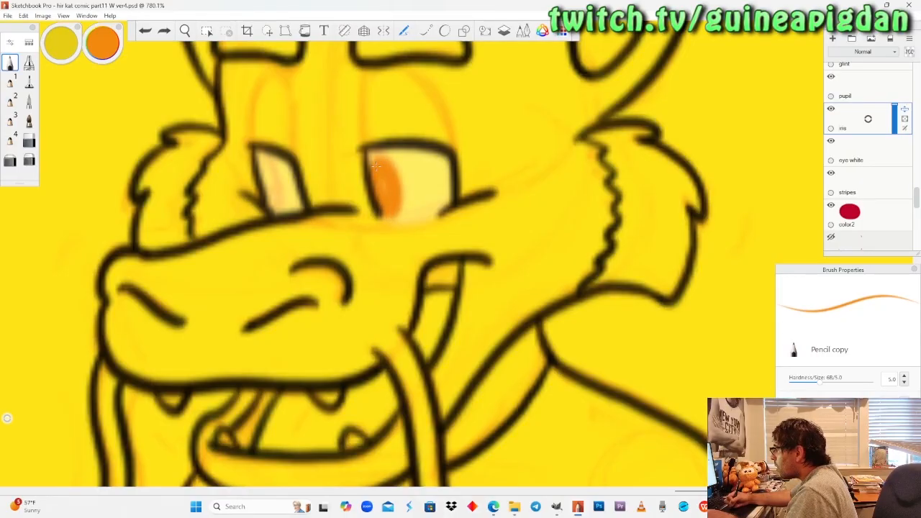
drag(263, 170, 273, 209)
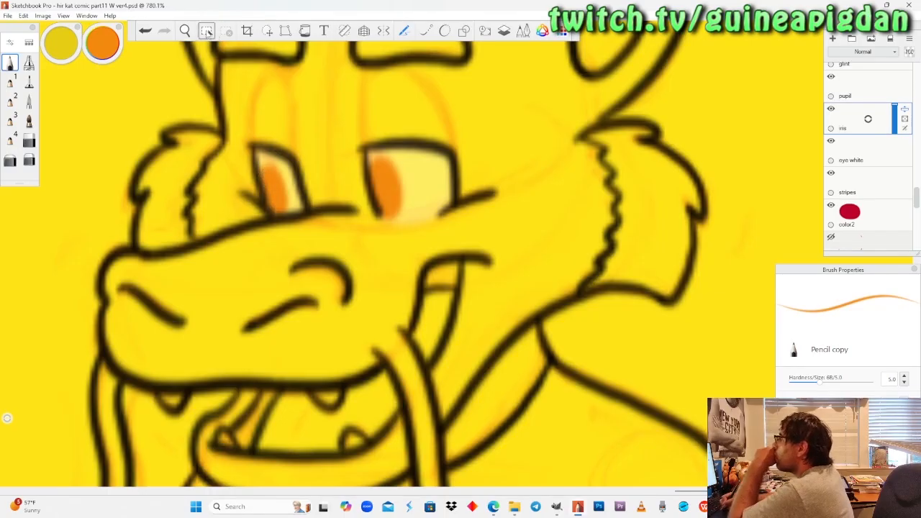
Adjust the eye white layer's opacity to about 41 percent, judging it on the eyes of the "That's impressive" dragon.
click(185, 31)
drag(225, 185, 89, 226)
drag(60, 237, 541, 310)
drag(207, 291, 303, 293)
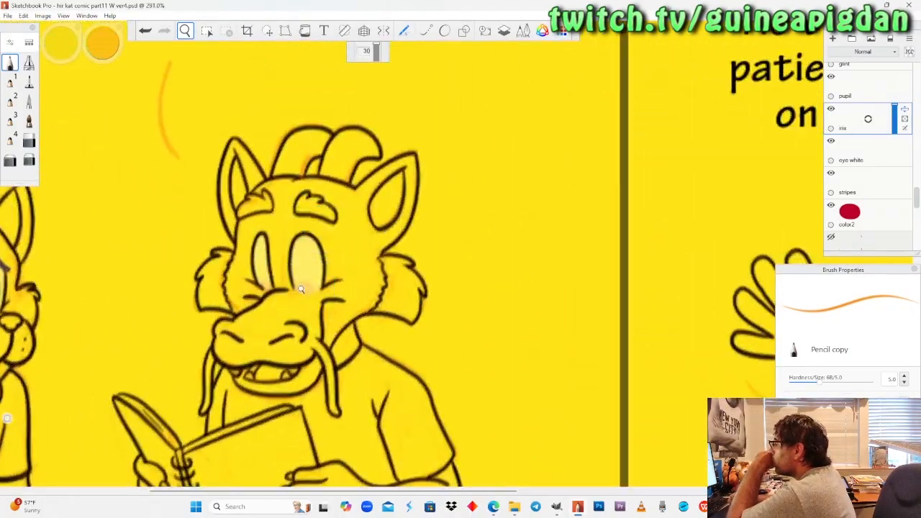
scroll(302, 291, up, 9)
scroll(319, 245, down, 2)
scroll(319, 246, up, 3)
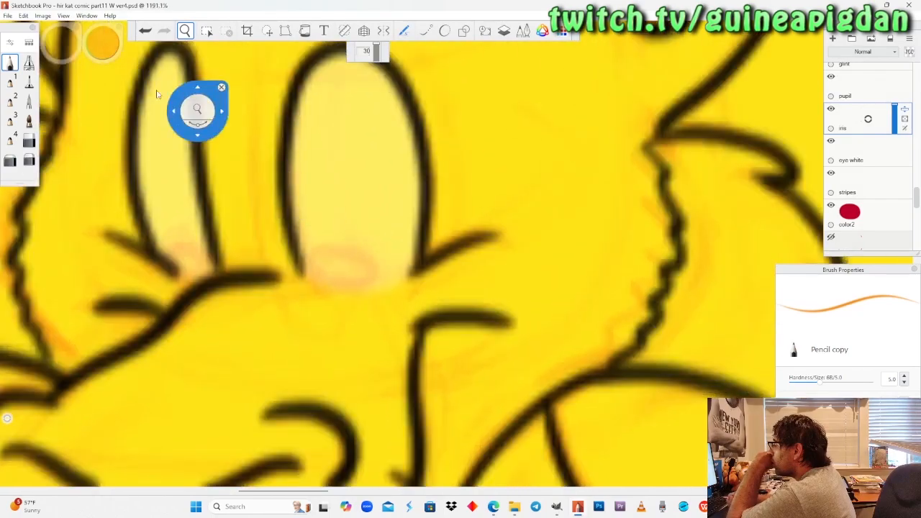
click(10, 63)
click(850, 161)
mouse_move(896, 159)
mouse_down()
mouse_move(898, 136)
mouse_move(894, 158)
mouse_up()
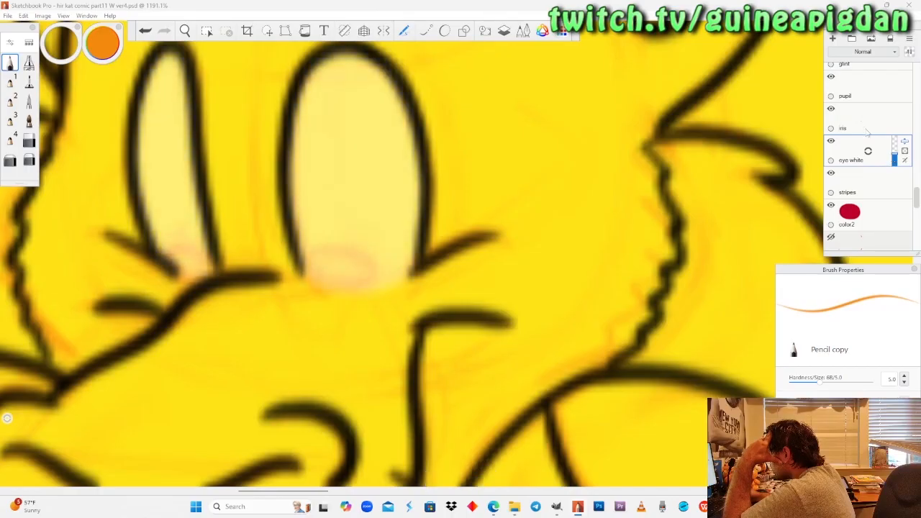
Paint the iris at the base of the "That's impressive" dragon's wider eye orange on the iris layer.
click(862, 119)
mouse_move(306, 259)
mouse_down()
mouse_move(328, 288)
mouse_move(363, 292)
mouse_move(383, 252)
mouse_move(309, 251)
mouse_move(349, 281)
mouse_move(328, 295)
mouse_move(380, 277)
mouse_move(316, 251)
mouse_move(332, 282)
mouse_move(363, 272)
mouse_move(340, 272)
mouse_up()
key(ctrl+z)
Try painting the iris in the "That's impressive" dragon's narrow eye orange, and undo both attempts.
mouse_move(181, 251)
mouse_down()
mouse_move(193, 267)
mouse_move(171, 246)
mouse_move(181, 250)
mouse_up()
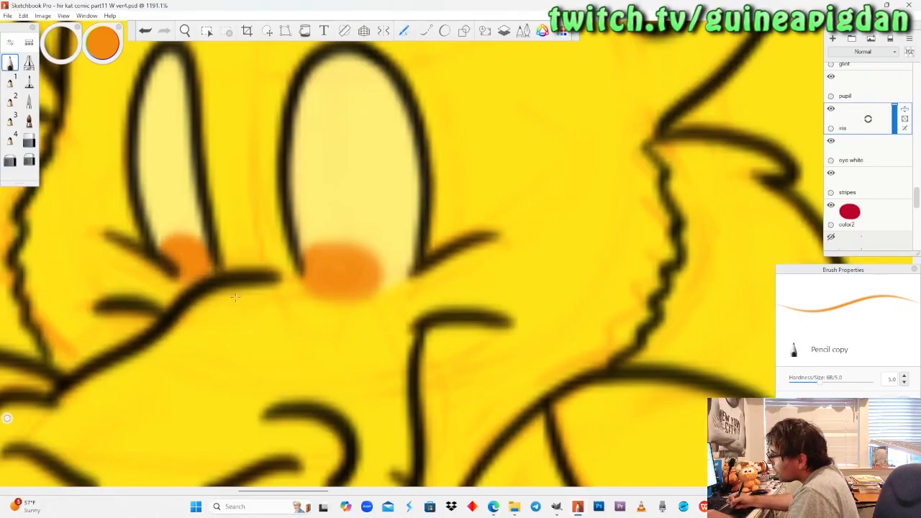
key(ctrl+z)
mouse_move(176, 245)
mouse_down()
mouse_move(191, 263)
mouse_move(175, 245)
mouse_up()
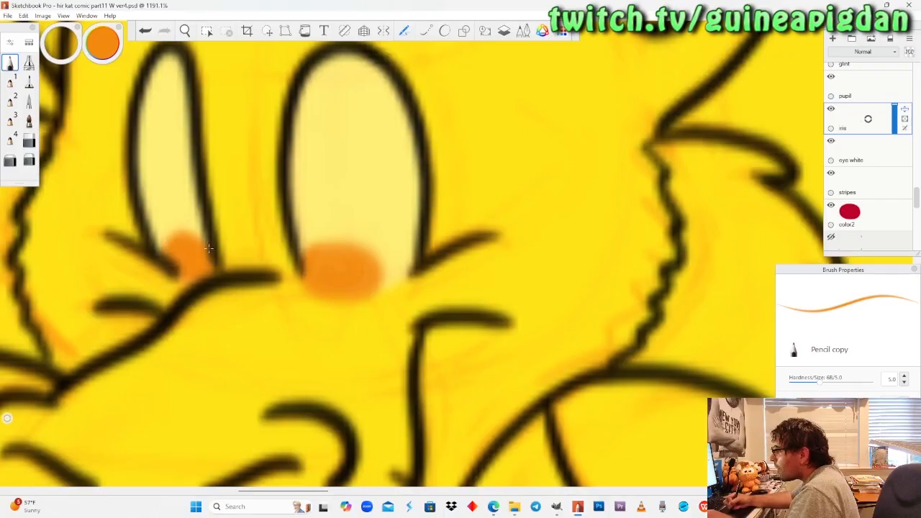
key(ctrl+z)
Find the layers holding the dragon's eye outline, hide the black lines-1 layer and select the black lines layer.
drag(918, 203, 908, 170)
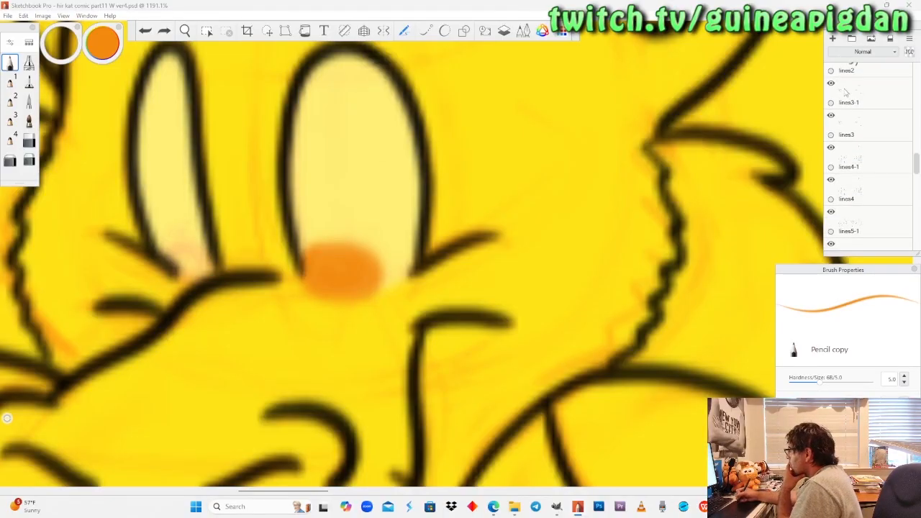
scroll(885, 163, up, 2)
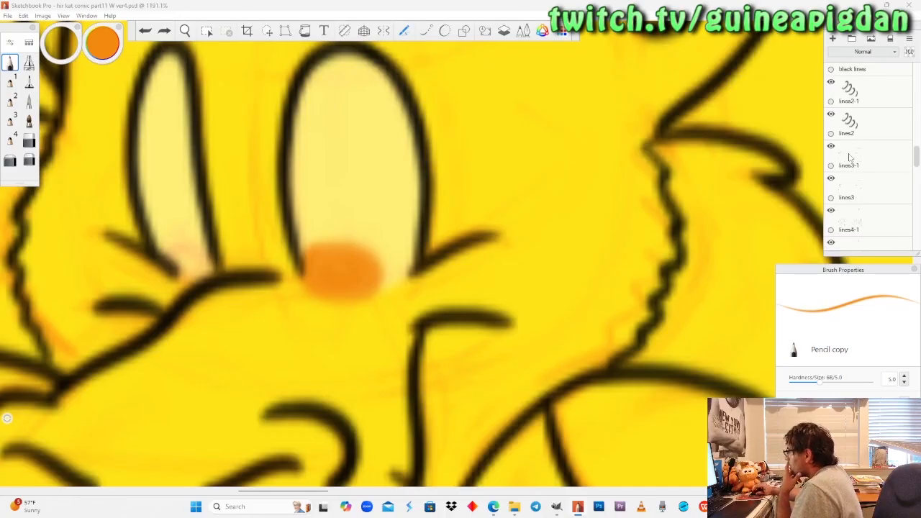
click(832, 147)
click(832, 147)
scroll(839, 151, up, 3)
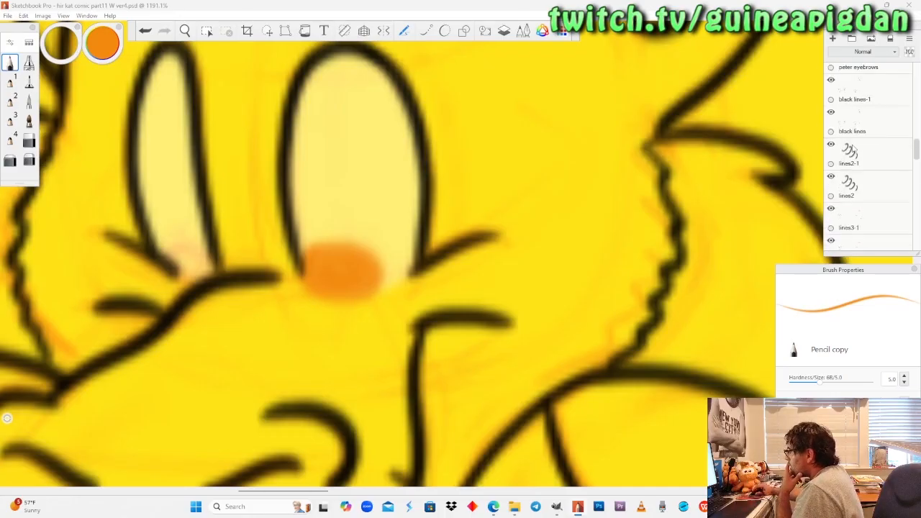
click(832, 101)
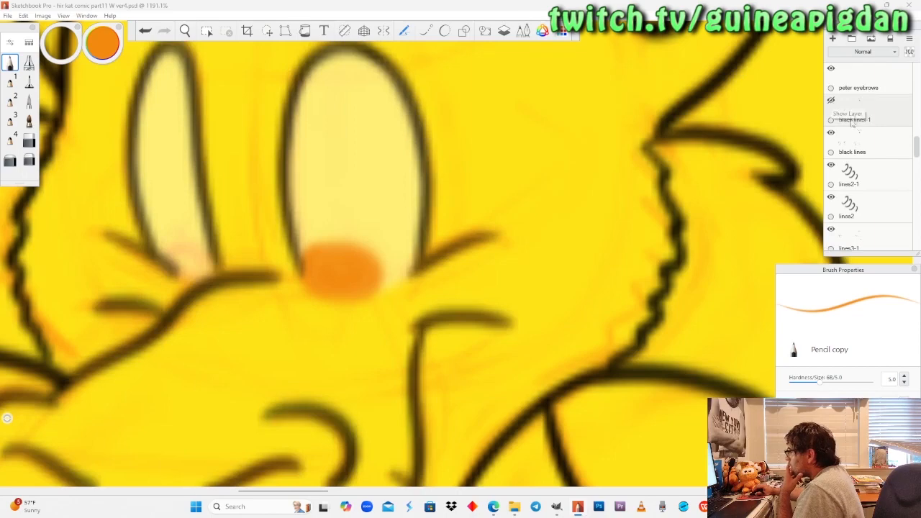
click(856, 148)
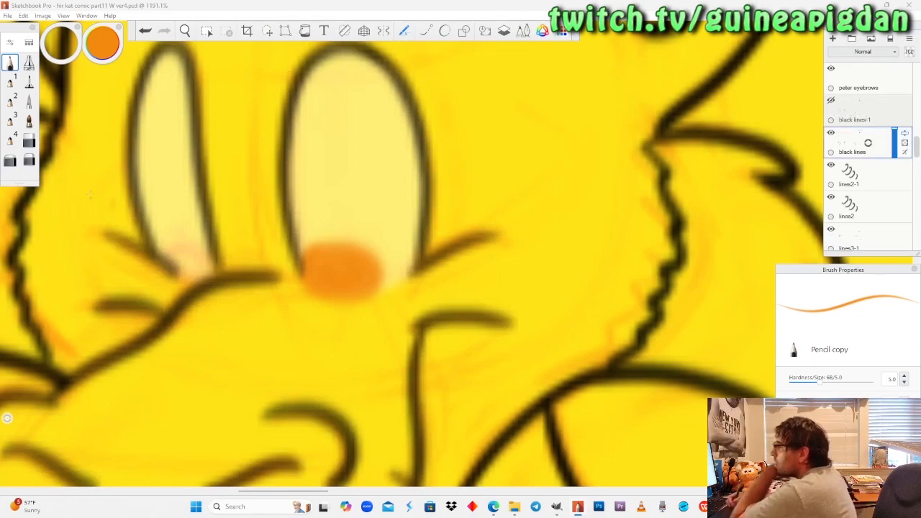
Set the soft eraser's size to 2.5 for trimming the dragon's narrow eye outline on the black lines layer.
click(29, 160)
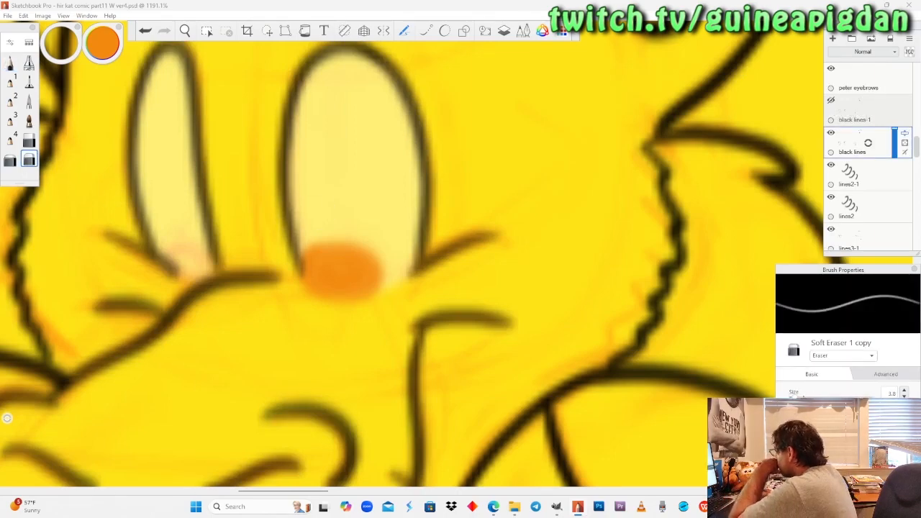
key(bracketleft)
click(892, 393)
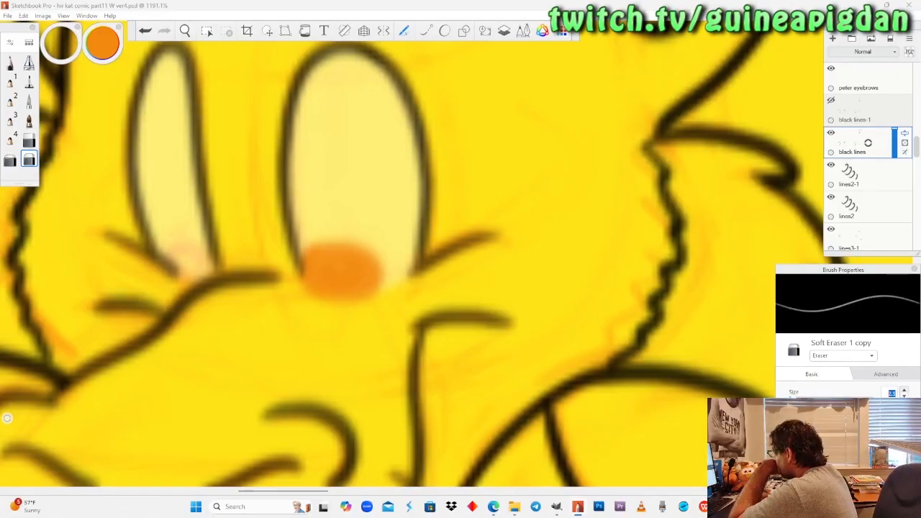
text(2.5)
key(Return)
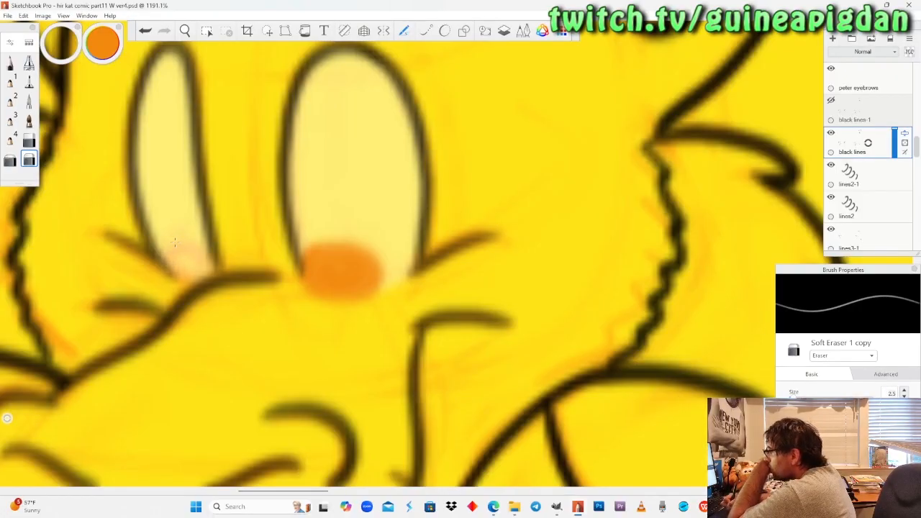
Show and select the black lines-1 layer, undo the last change there, and return to the iris layer.
click(860, 118)
drag(867, 111, 878, 97)
key(ctrl+z)
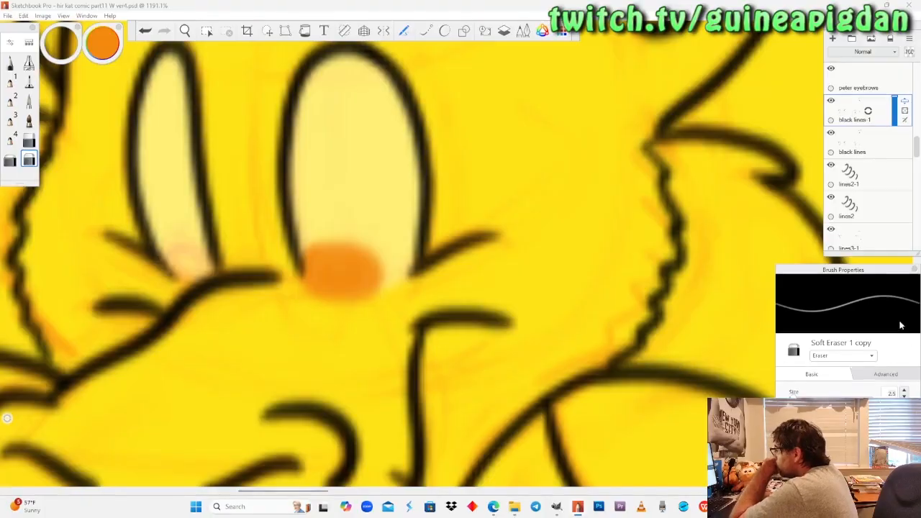
scroll(860, 175, down, 5)
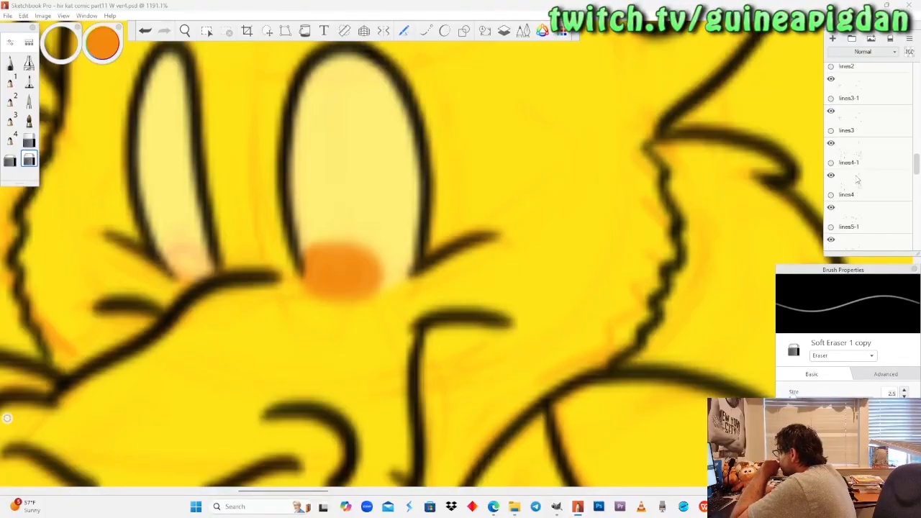
click(850, 223)
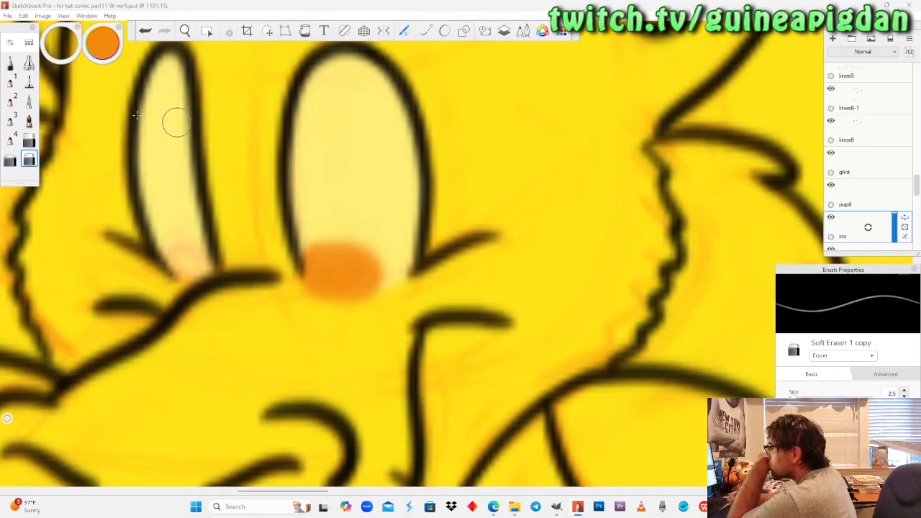
Paint the iris in the "That's impressive" dragon's narrow eye orange with the pencil on the iris layer.
click(9, 64)
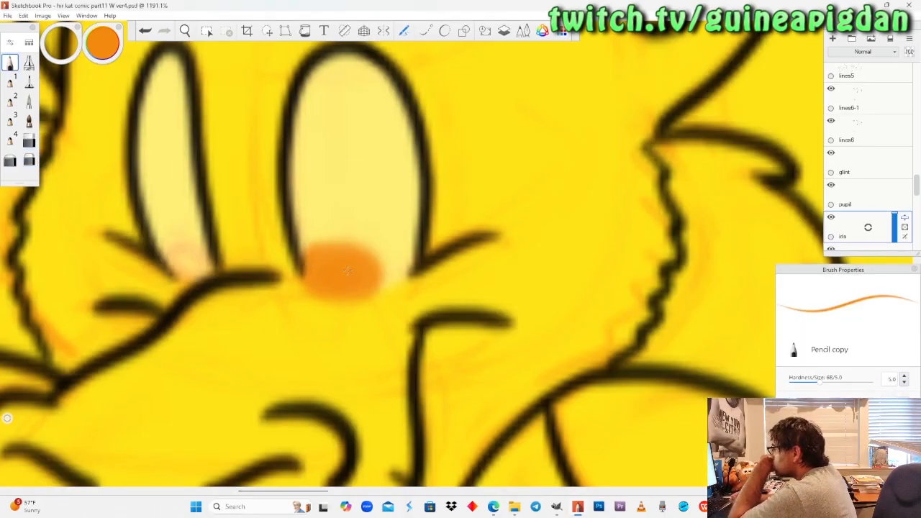
mouse_move(176, 253)
mouse_down()
mouse_move(194, 259)
mouse_move(178, 256)
mouse_up()
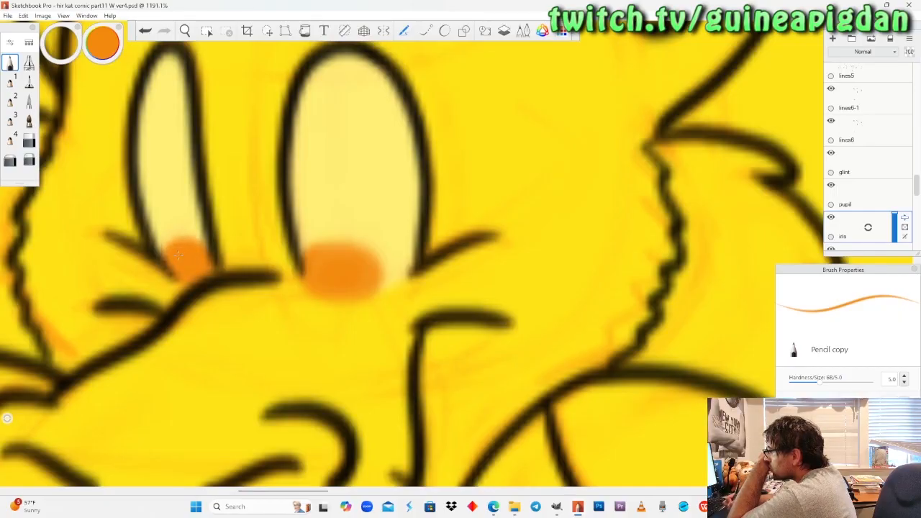
Raise the eye white layer's opacity to full and return to the iris layer.
scroll(859, 235, down, 4)
click(874, 201)
drag(894, 199, 896, 140)
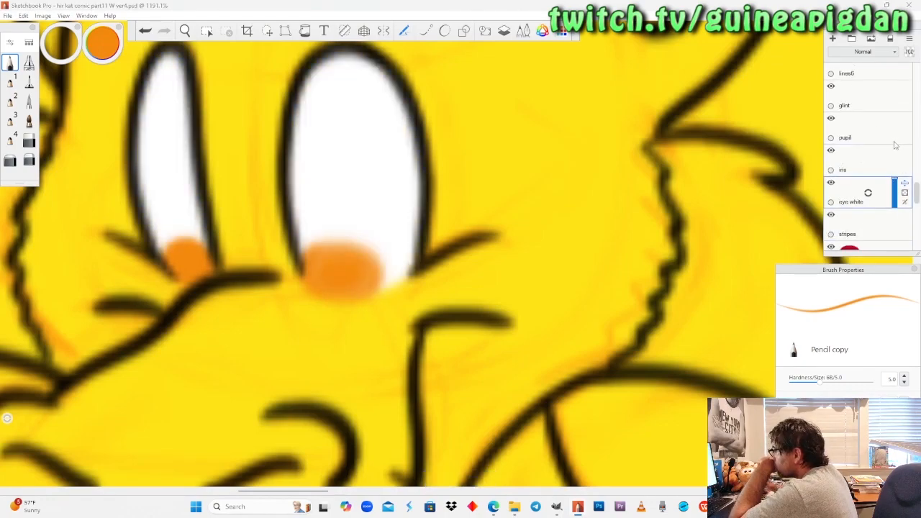
click(847, 168)
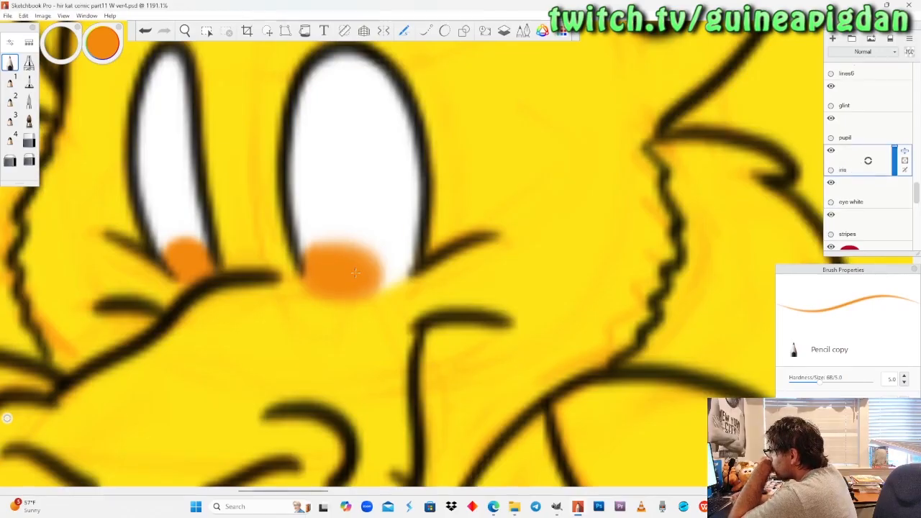
Erase the orange iris in the last-panel dragon's narrow eye with the hard eraser.
scroll(393, 260, down, 4)
scroll(472, 272, down, 5)
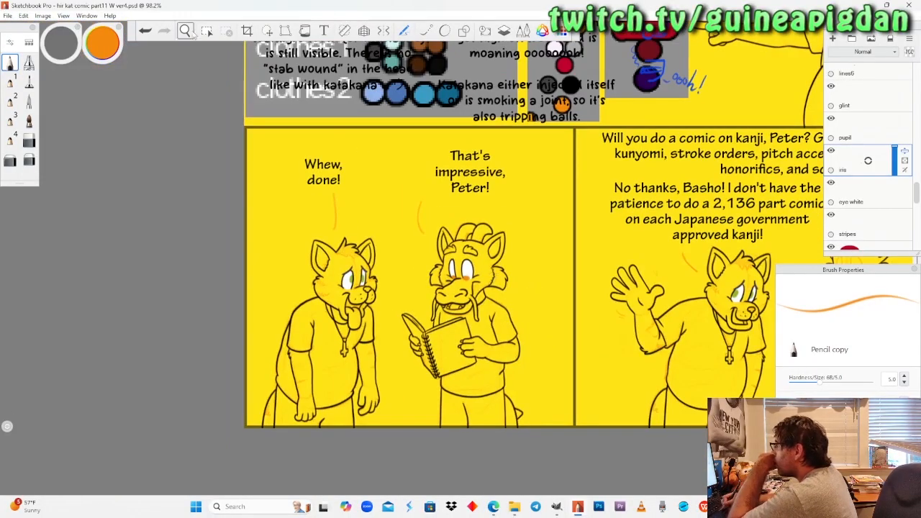
click(188, 33)
drag(562, 195, 344, 196)
mouse_move(572, 258)
mouse_down()
mouse_move(509, 311)
mouse_move(519, 286)
mouse_up()
mouse_move(145, 410)
mouse_down()
mouse_move(247, 358)
mouse_move(370, 226)
mouse_up()
drag(471, 235, 256, 353)
drag(653, 252, 248, 301)
drag(729, 249, 560, 307)
mouse_move(385, 282)
mouse_down()
mouse_move(234, 424)
mouse_move(398, 278)
mouse_move(400, 329)
mouse_move(395, 296)
mouse_up()
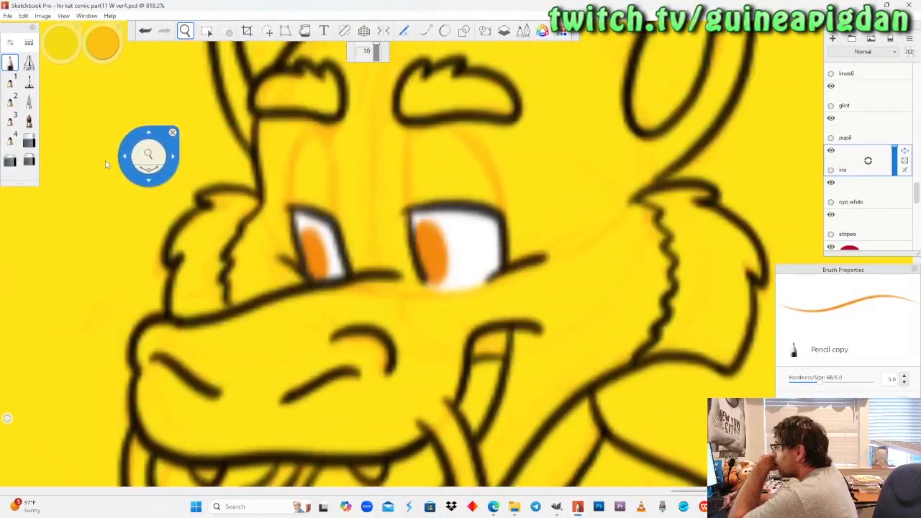
click(29, 140)
drag(315, 248, 321, 272)
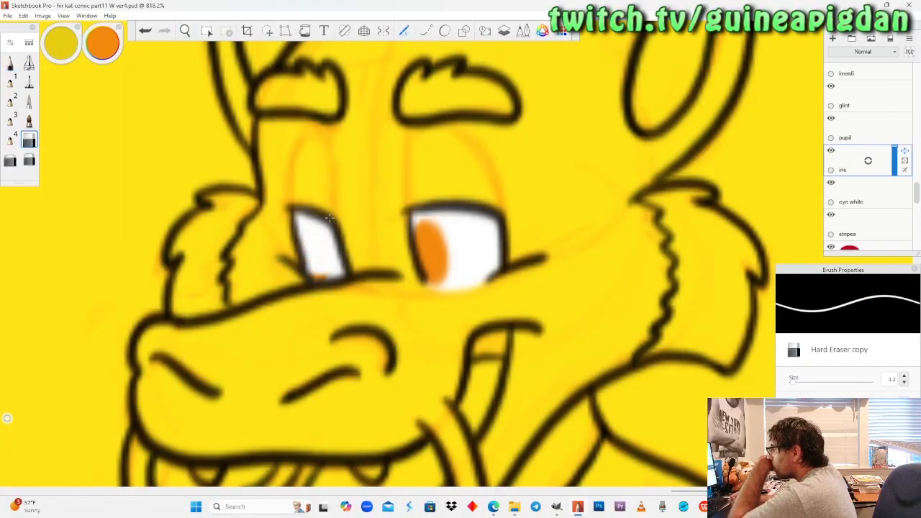
Repaint the iris in the last-panel dragon's narrow eye as a slanted orange oval with the pencil.
click(185, 30)
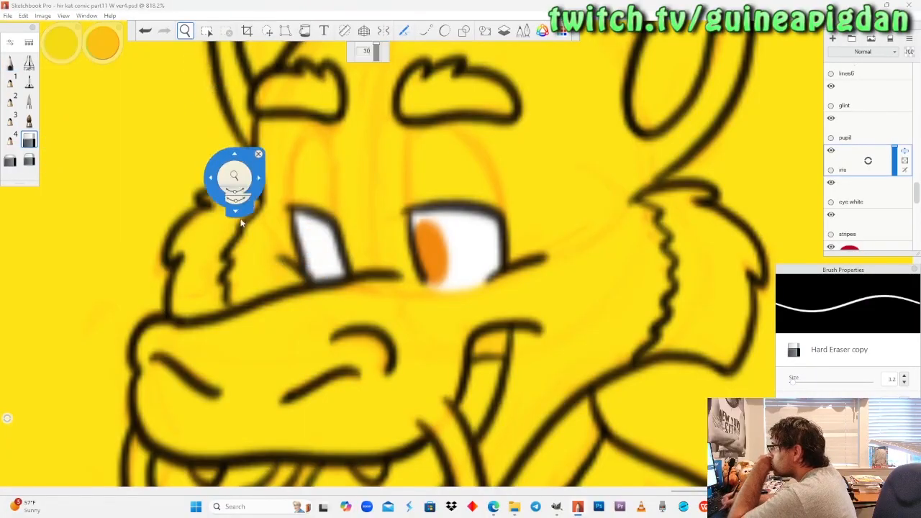
drag(229, 190, 238, 178)
click(10, 62)
drag(314, 239, 339, 282)
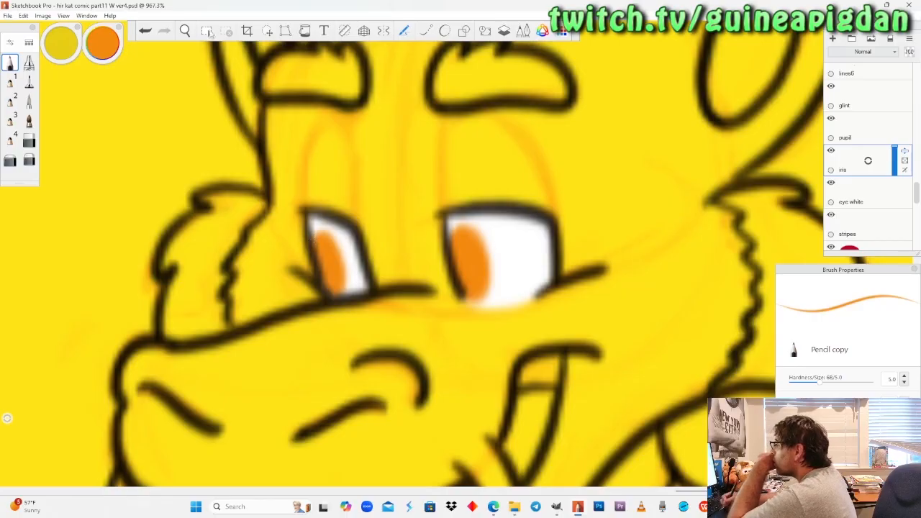
Mirror the canvas horizontally and examine the orange irises of the last-panel dragon.
key(space)
drag(222, 189, 224, 306)
drag(152, 285, 189, 315)
drag(572, 122, 397, 283)
drag(364, 349, 587, 165)
mouse_move(201, 318)
mouse_down()
mouse_move(202, 252)
mouse_move(205, 331)
mouse_up()
drag(685, 350, 438, 342)
mouse_move(433, 308)
mouse_down()
mouse_move(434, 262)
mouse_move(435, 322)
mouse_up()
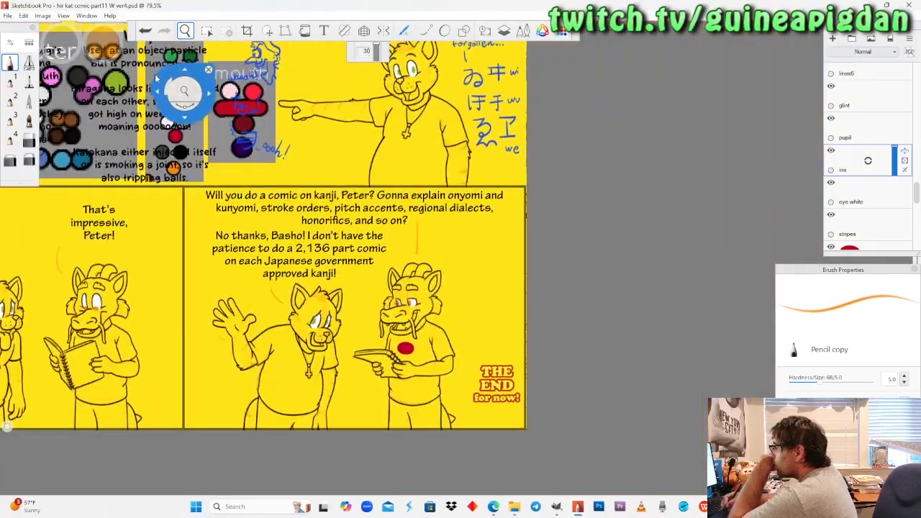
click(43, 16)
click(34, 113)
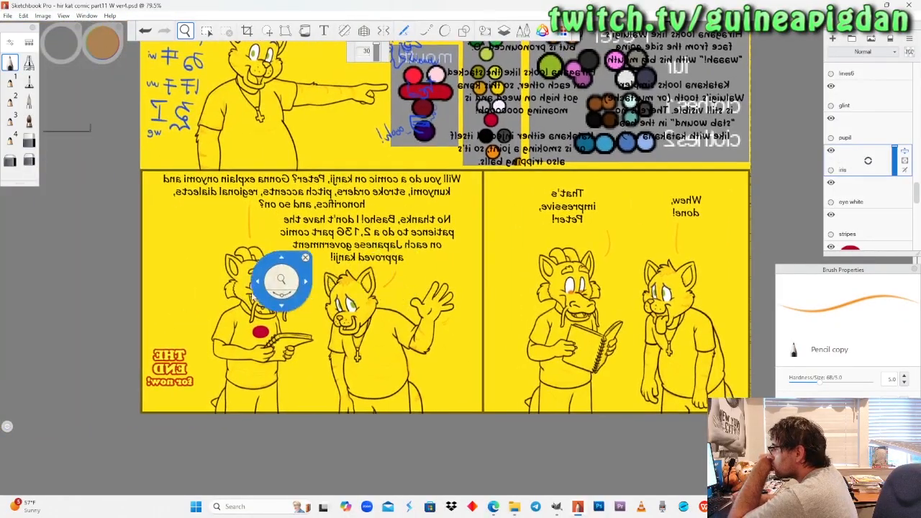
drag(277, 278, 277, 216)
drag(237, 283, 332, 170)
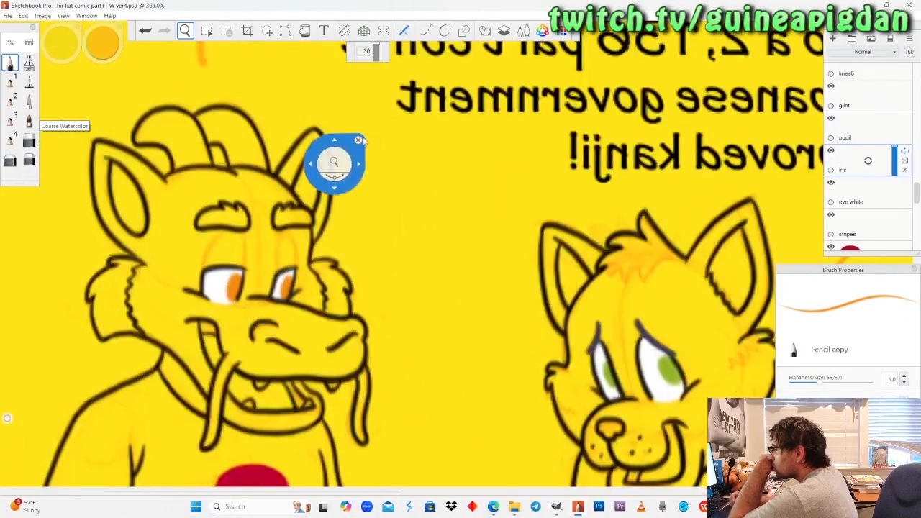
Pick the green iris colour from the cat's colour palette on the page.
drag(280, 264, 288, 364)
drag(559, 228, 497, 278)
drag(525, 140, 457, 309)
drag(462, 289, 504, 180)
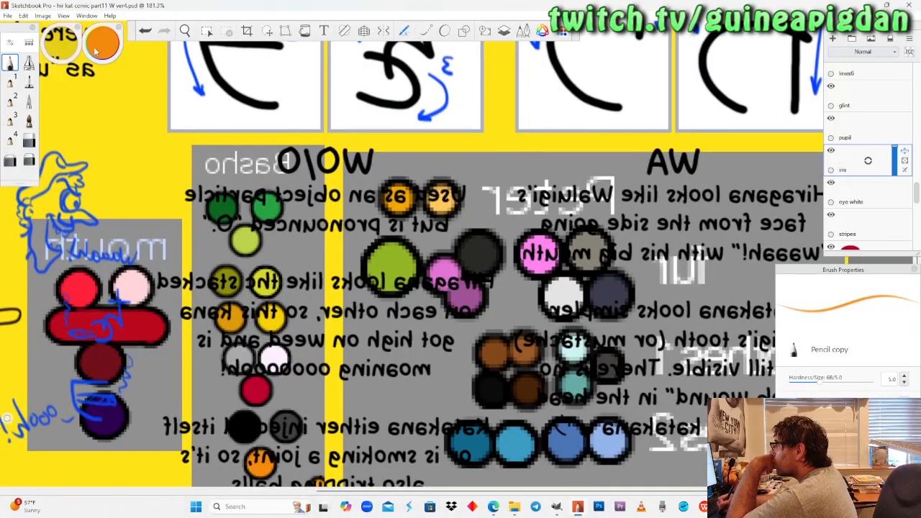
alt+click(390, 267)
Examine the green irises of the pointing, waving and "Whew, done!" cats on the mirrored page.
key(space)
drag(201, 108, 631, 132)
drag(152, 245, 248, 249)
drag(238, 259, 302, 185)
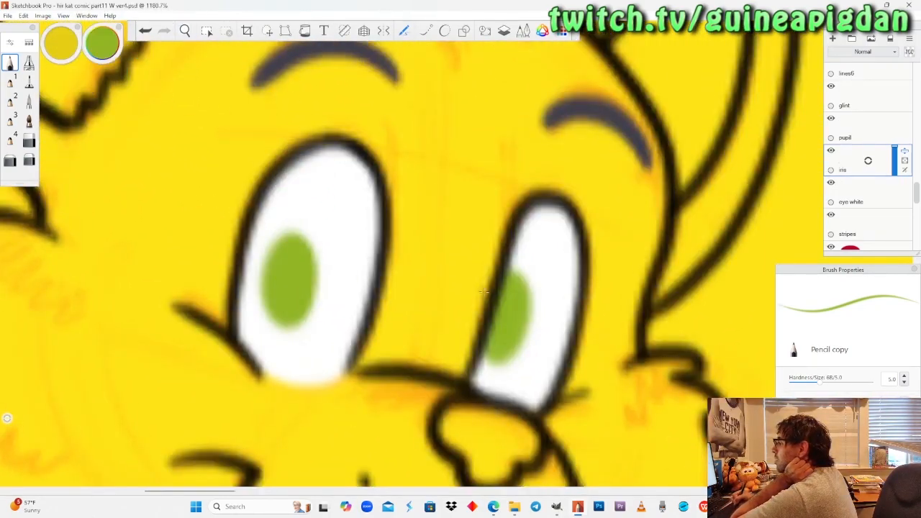
key(space)
drag(456, 253, 394, 323)
drag(450, 424, 385, 146)
drag(389, 354, 413, 187)
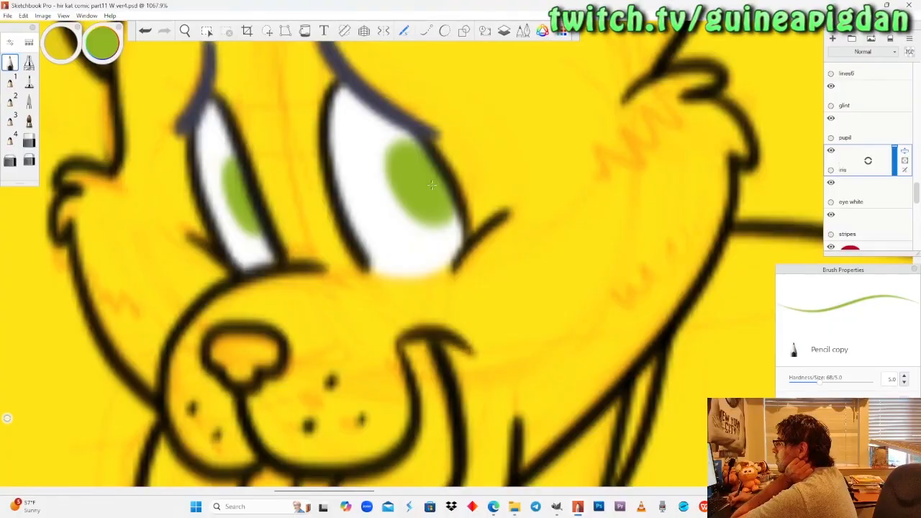
click(184, 32)
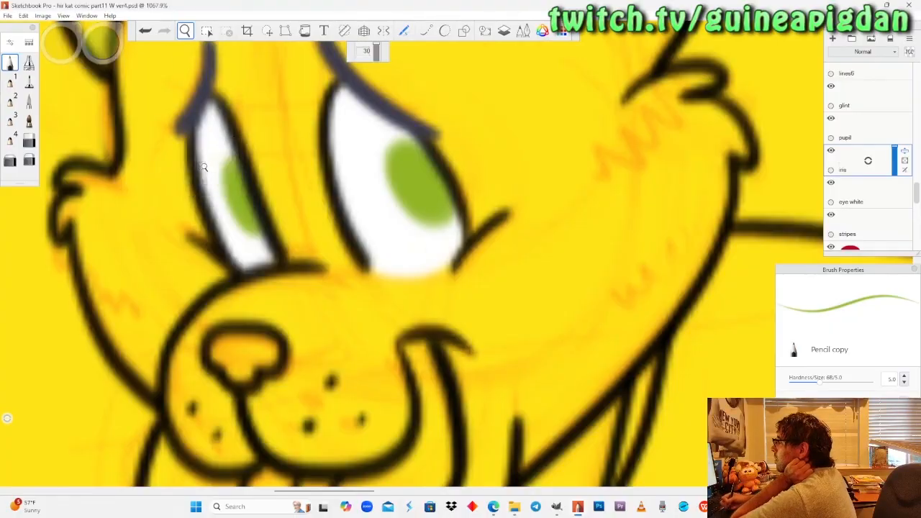
drag(204, 166, 246, 281)
drag(526, 205, 129, 185)
drag(547, 246, 359, 260)
mouse_move(614, 258)
mouse_down()
mouse_move(390, 290)
mouse_move(350, 332)
mouse_up()
drag(413, 229, 403, 147)
drag(312, 242, 307, 197)
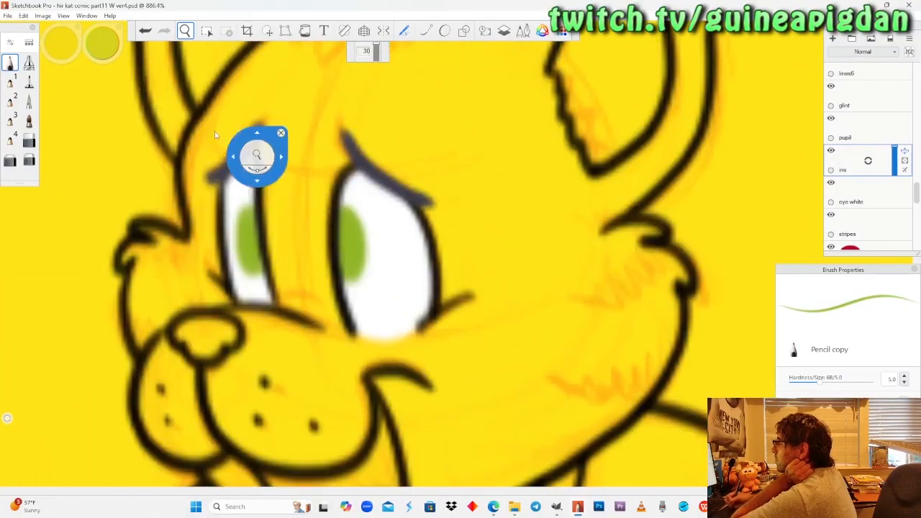
click(10, 62)
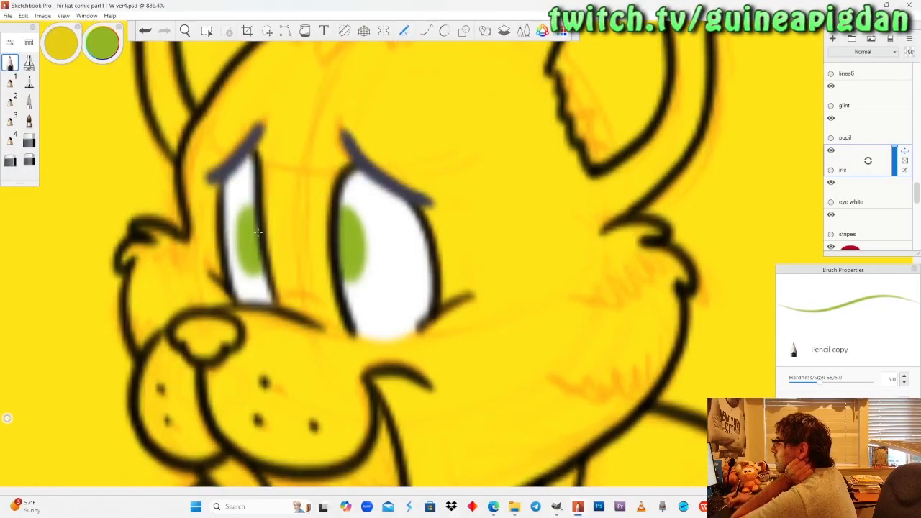
click(185, 30)
drag(212, 173, 208, 441)
drag(166, 190, 434, 323)
drag(326, 225, 326, 256)
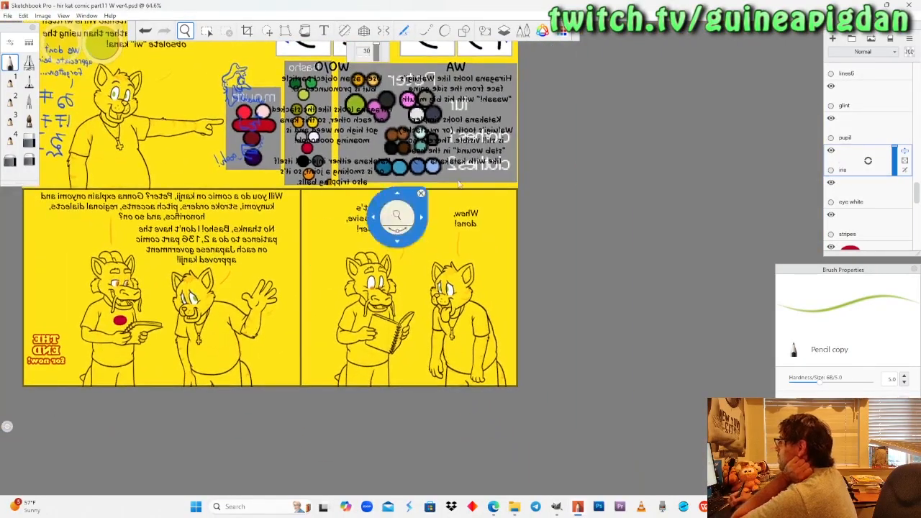
Select the pupil layer and mirror the canvas back to its normal orientation.
click(862, 126)
drag(445, 200, 518, 265)
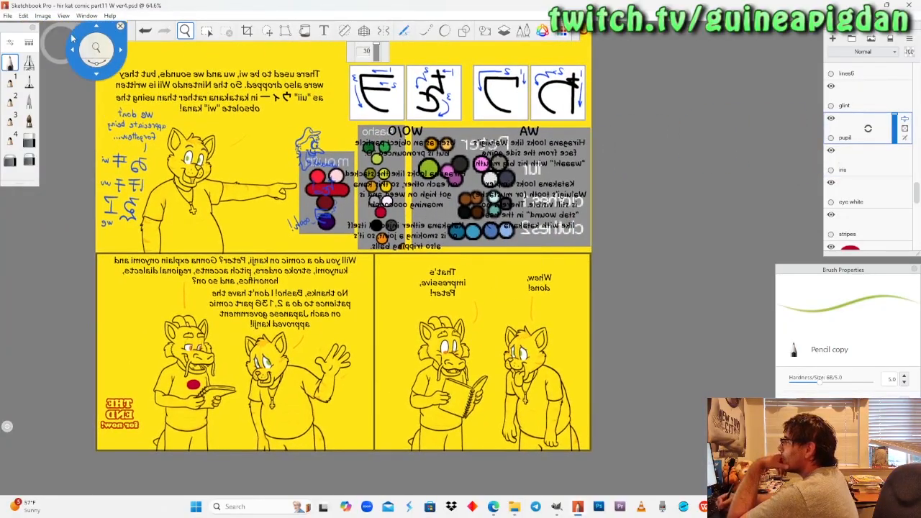
click(42, 16)
click(43, 114)
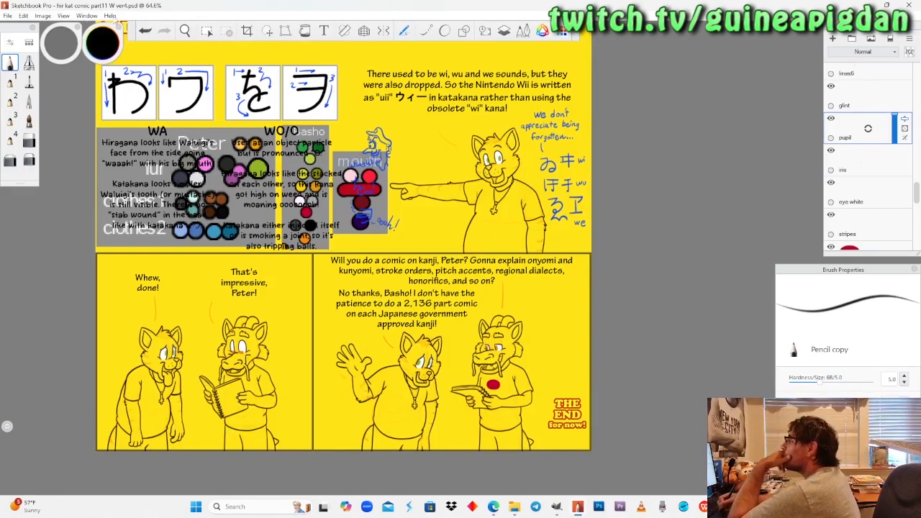
Paint small black oval pupils in both green irises of the pointing cat.
drag(527, 188, 469, 157)
drag(497, 231, 469, 303)
drag(468, 298, 465, 161)
drag(439, 232, 458, 141)
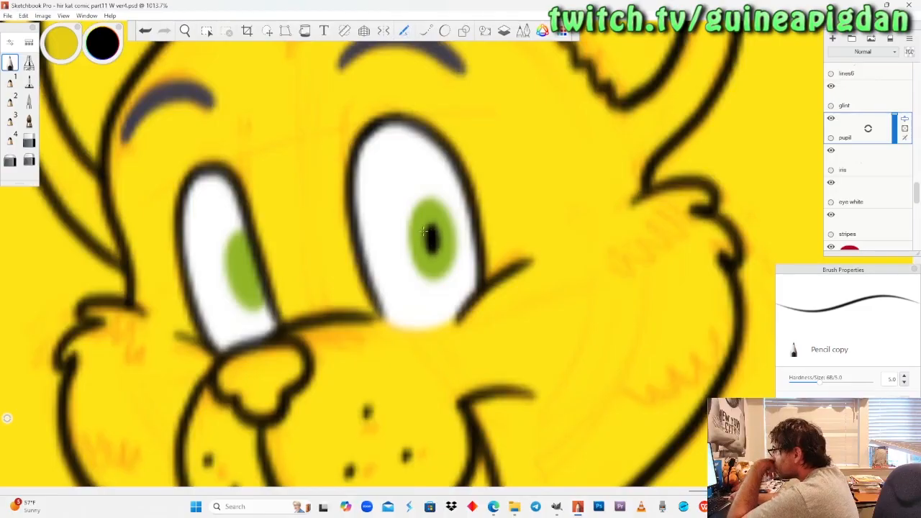
drag(248, 263, 251, 275)
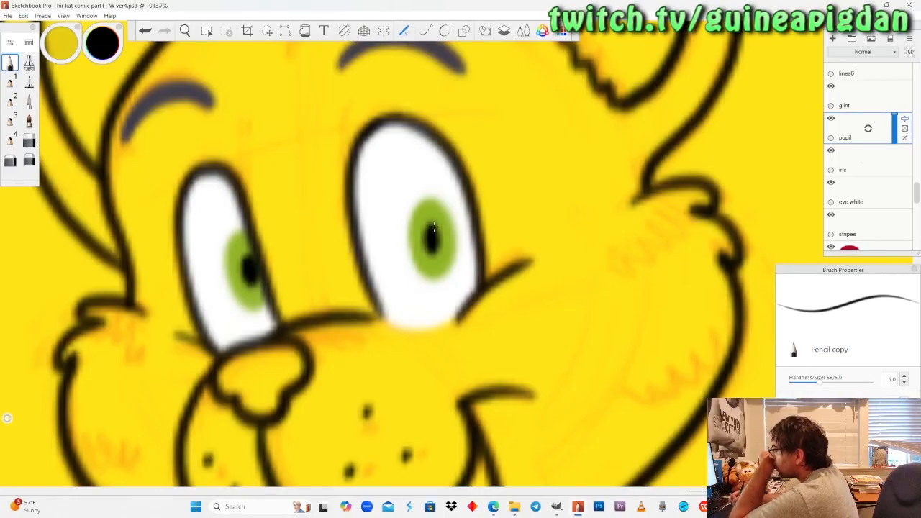
Paint black pupils in both green irises of the "Whew, done!" cat, redoing the narrow eye's pupil.
click(185, 30)
drag(224, 181, 291, 379)
drag(270, 296, 396, 214)
drag(285, 349, 469, 201)
drag(210, 315, 465, 299)
drag(216, 243, 274, 173)
drag(276, 227, 318, 169)
drag(239, 247, 270, 194)
click(10, 63)
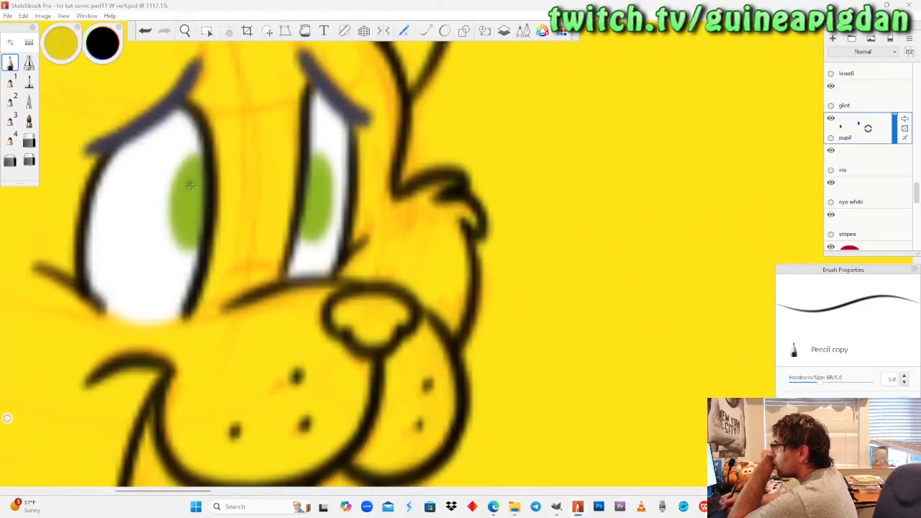
mouse_move(196, 193)
mouse_down()
mouse_move(195, 216)
mouse_move(198, 191)
mouse_up()
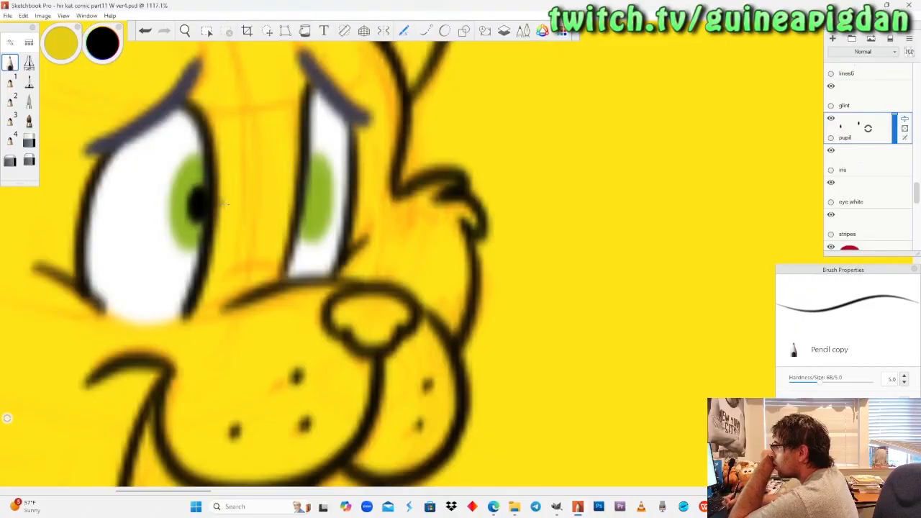
mouse_move(316, 192)
mouse_down()
mouse_move(313, 212)
mouse_move(313, 187)
mouse_up()
key(ctrl+z)
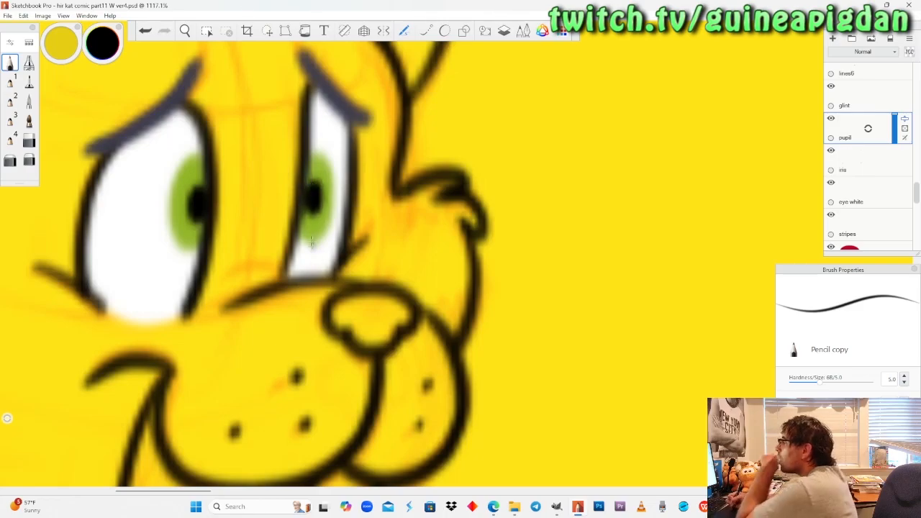
Paint black pupils in both green irises of the waving cat in the last panel.
click(185, 31)
drag(220, 176, 228, 275)
drag(324, 299, 371, 382)
drag(279, 268, 282, 217)
drag(291, 294, 288, 249)
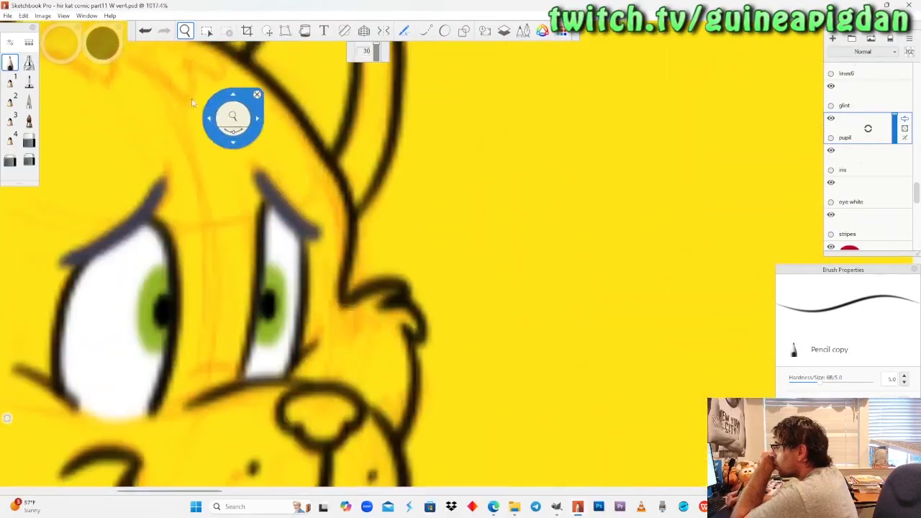
click(7, 70)
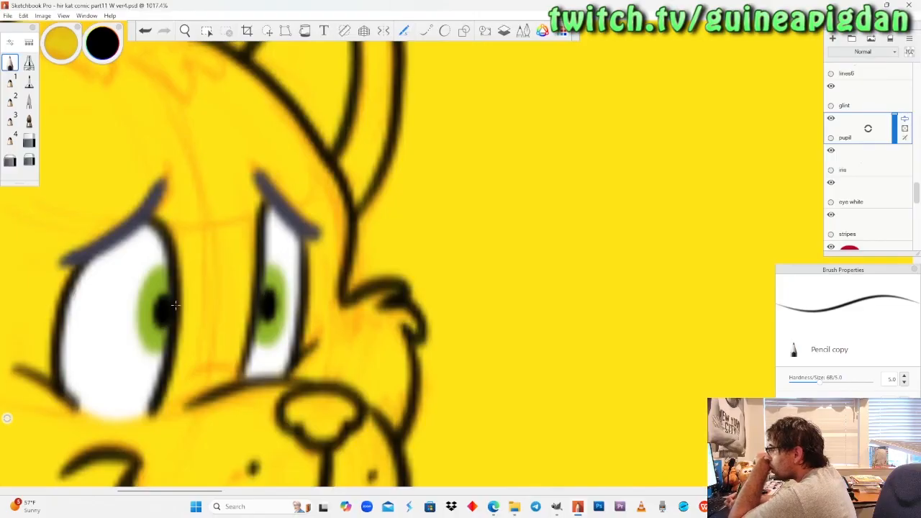
click(185, 31)
drag(198, 166, 220, 295)
drag(585, 279, 196, 295)
drag(655, 279, 505, 312)
drag(438, 295, 432, 248)
click(15, 64)
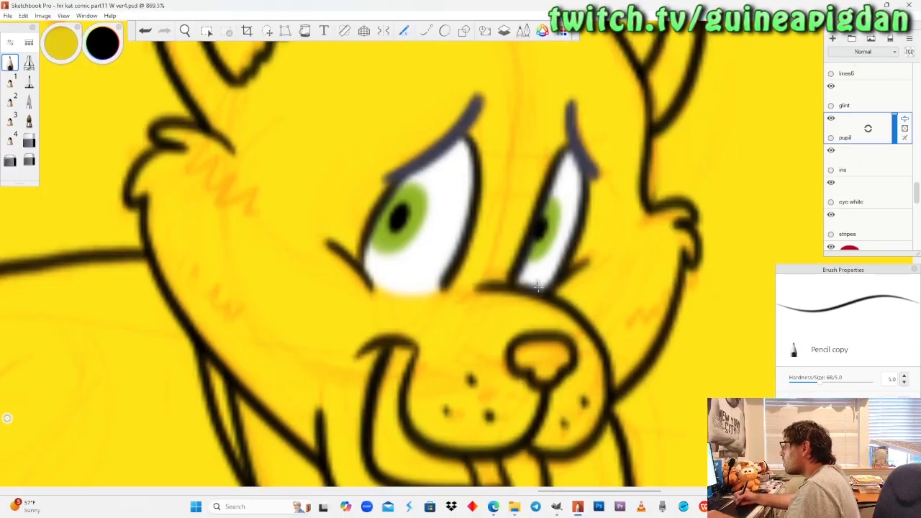
Paint black pupils in both orange irises of the last-panel dragon.
click(187, 33)
drag(200, 174, 137, 271)
drag(209, 320, 598, 388)
drag(418, 252, 574, 286)
drag(503, 248, 138, 255)
mouse_move(623, 252)
mouse_down()
mouse_move(445, 265)
mouse_move(401, 313)
mouse_move(396, 294)
mouse_move(432, 224)
mouse_move(449, 227)
mouse_up()
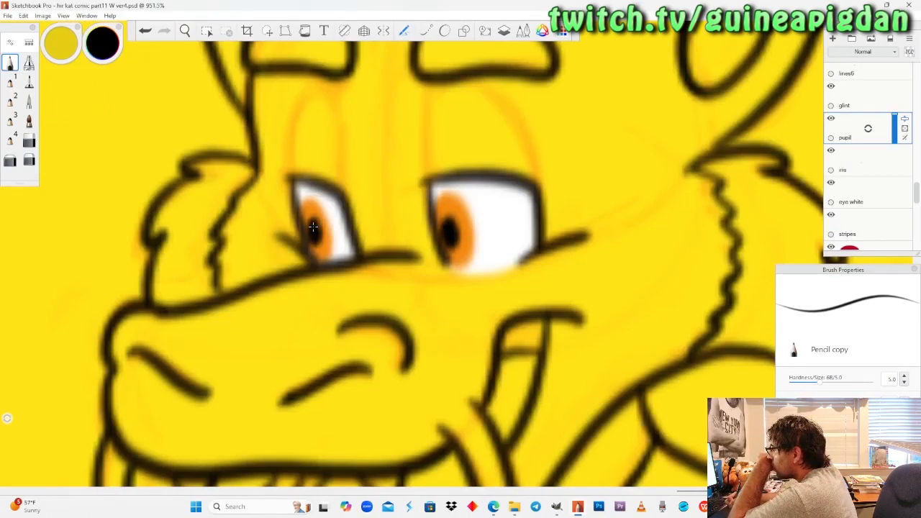
Undo and repaint the black pupil in the last-panel dragon's narrow eye.
key(ctrl+z)
drag(310, 223, 310, 224)
key(ctrl+z)
drag(312, 224, 315, 242)
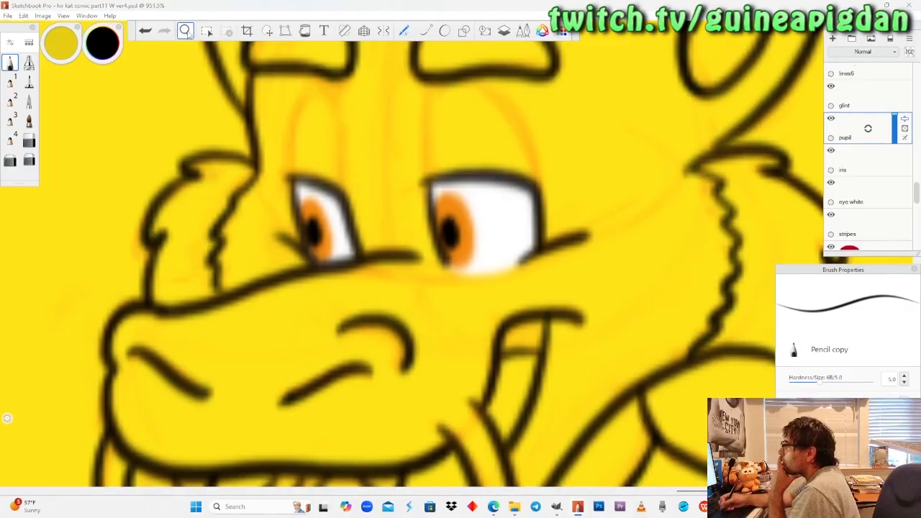
Paint black pupils in both orange irises of the "That's impressive" dragon, undoing the last stroke in the narrow eye.
scroll(220, 173, down, 10)
drag(173, 304, 410, 353)
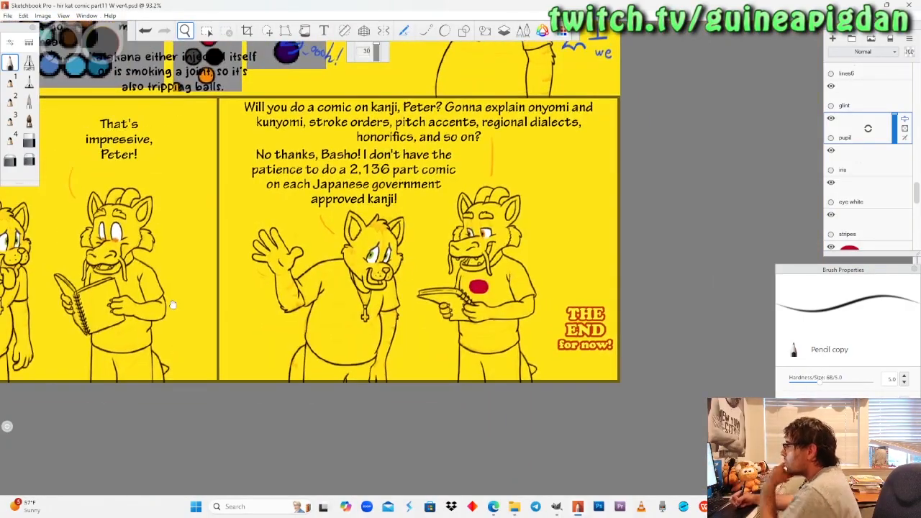
drag(284, 302, 358, 222)
scroll(359, 267, up, 3)
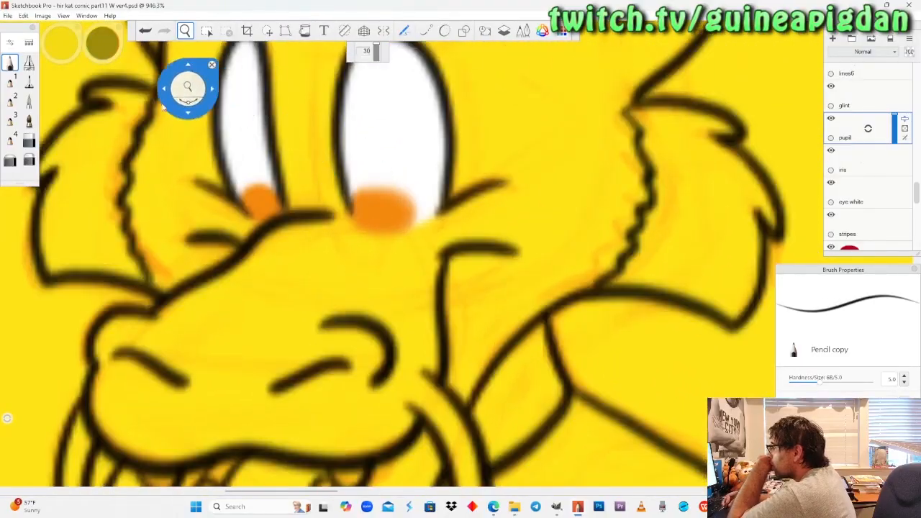
drag(374, 221, 372, 221)
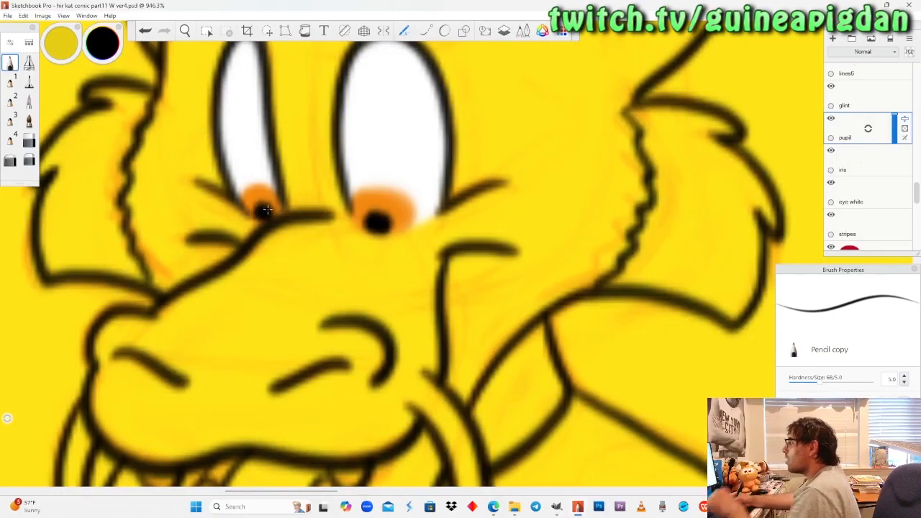
key(ctrl+z)
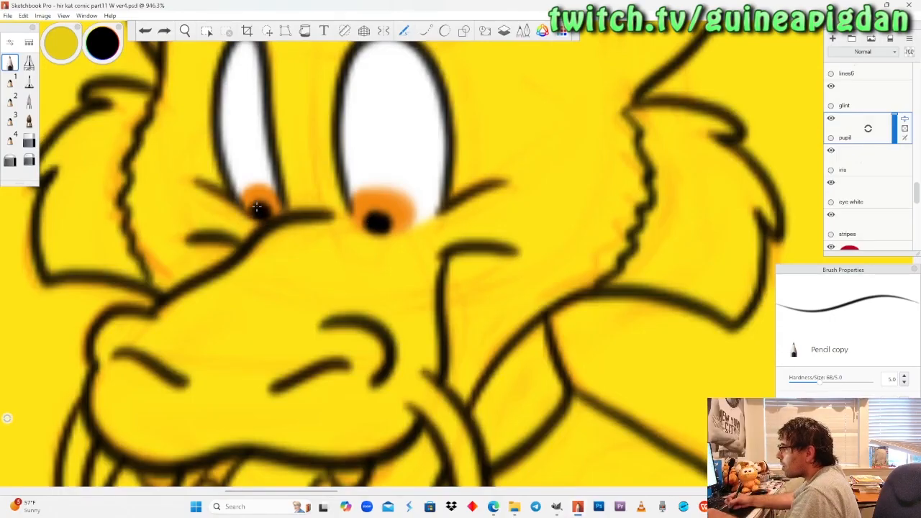
Undo and repaint the black pupils in both orange irises of the "That's impressive" dragon.
key(ctrl+z)
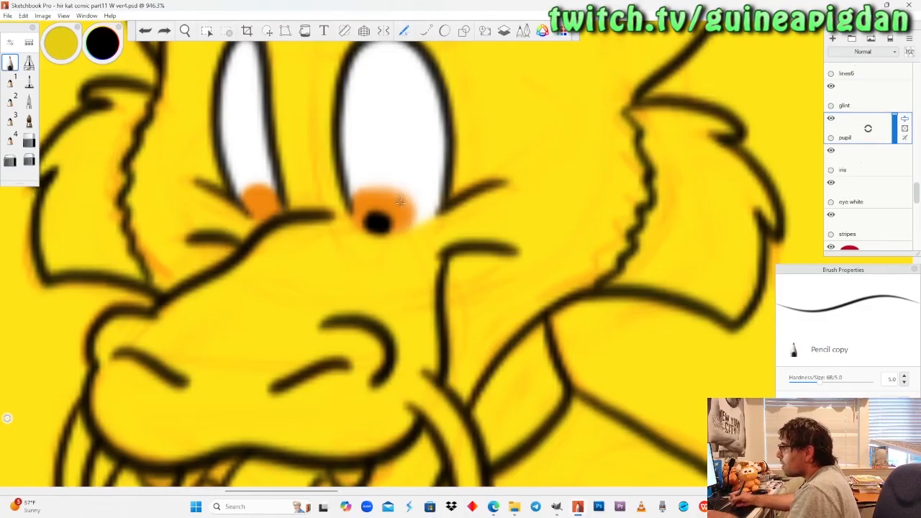
key(ctrl+z)
drag(375, 216, 377, 218)
key(ctrl+z)
key(ctrl+z)
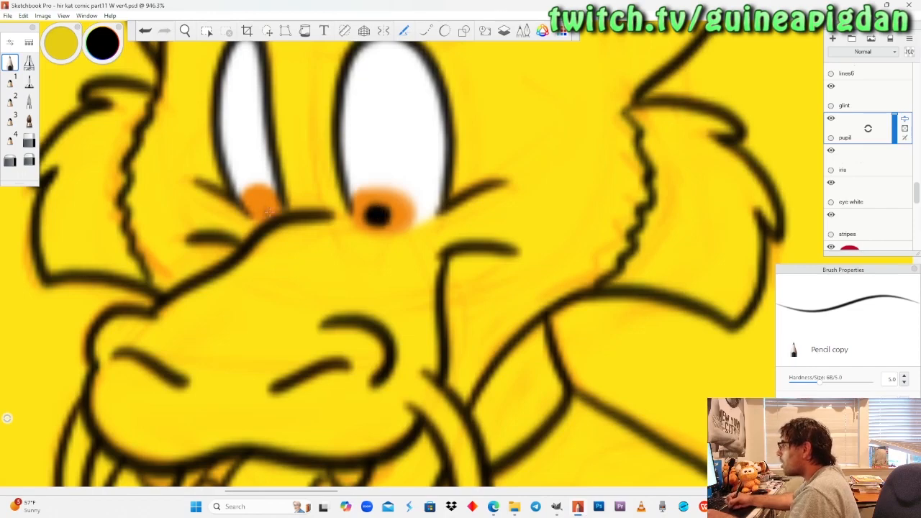
drag(265, 208, 265, 209)
key(ctrl+z)
key(ctrl+z)
drag(376, 219, 373, 219)
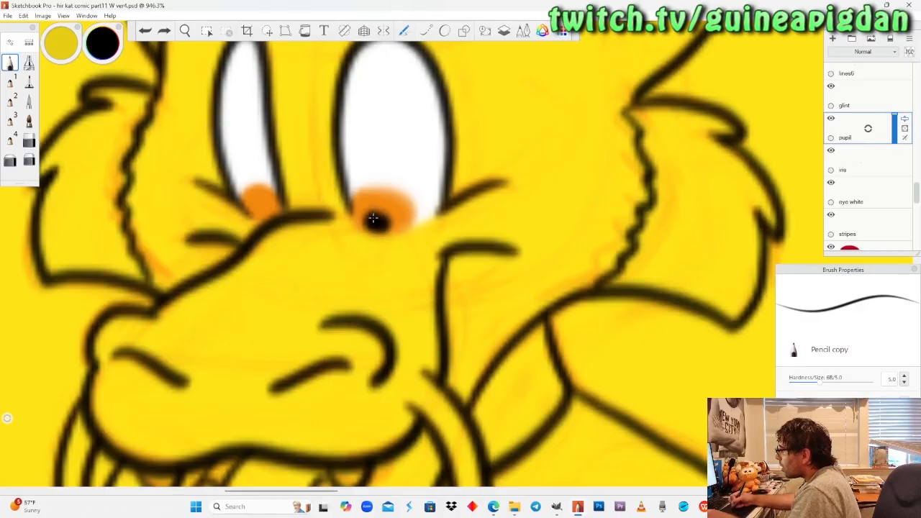
drag(262, 212, 266, 213)
Make the glint layer active and switch the pencil colour to white.
click(186, 31)
drag(210, 189, 172, 256)
drag(344, 319, 381, 406)
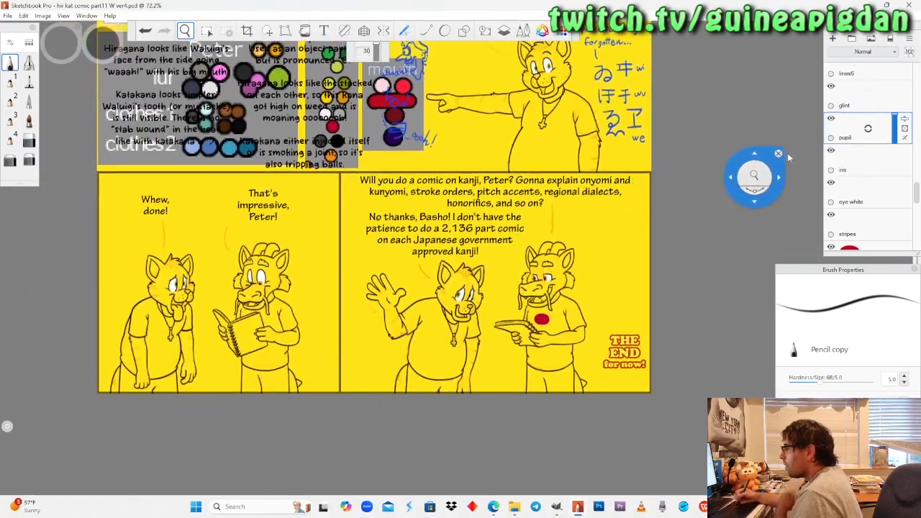
click(874, 97)
drag(555, 229, 546, 286)
click(13, 66)
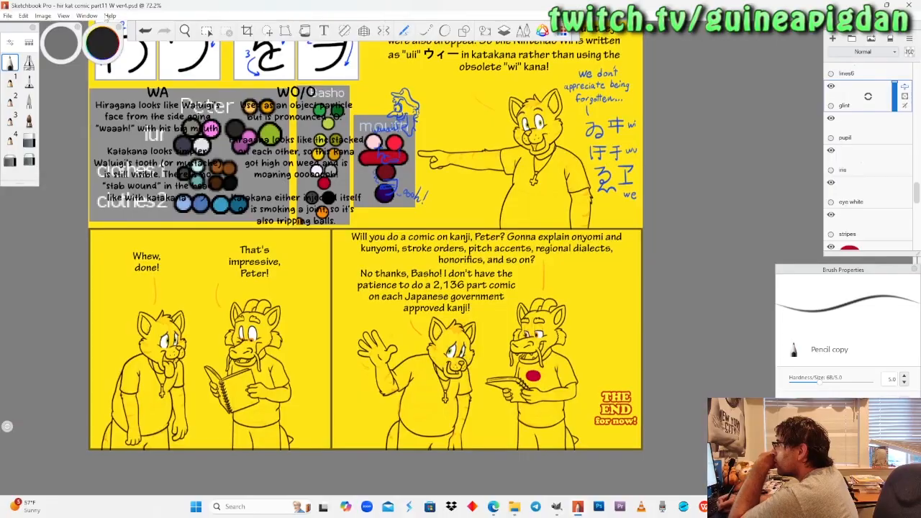
drag(110, 31, 103, 49)
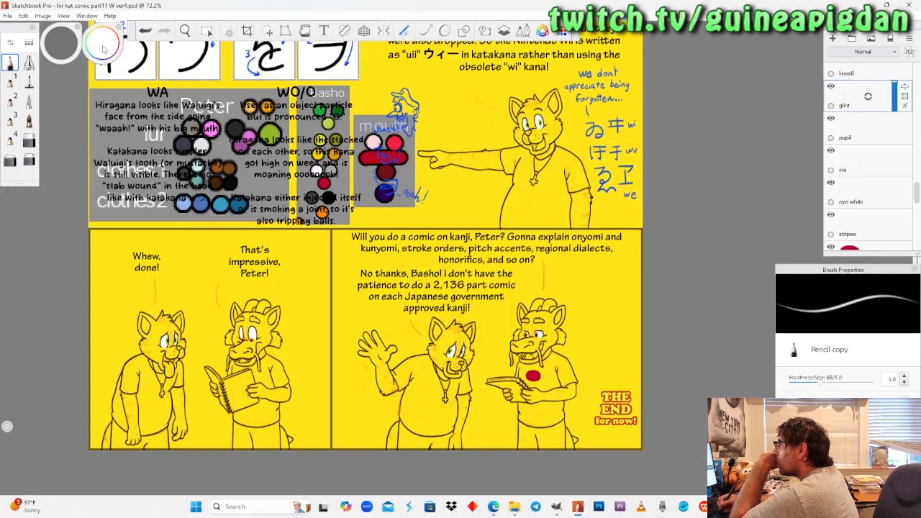
click(872, 153)
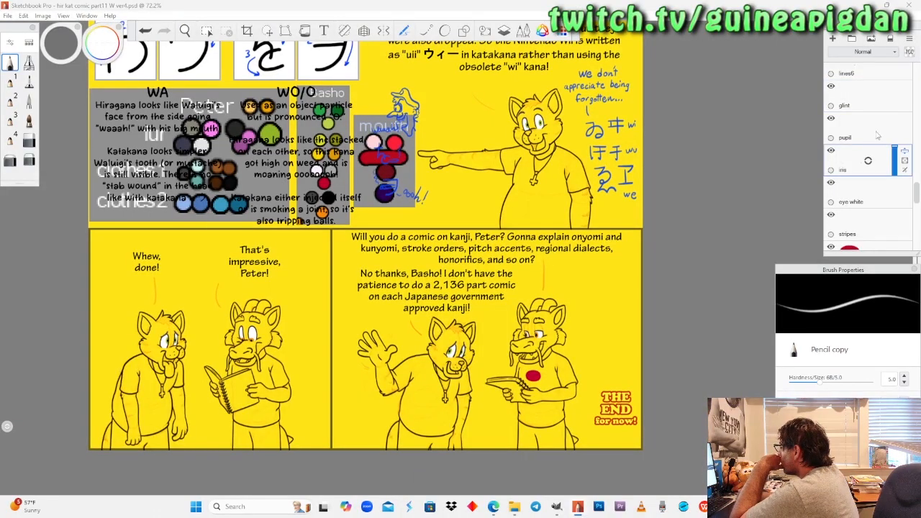
click(872, 195)
click(860, 97)
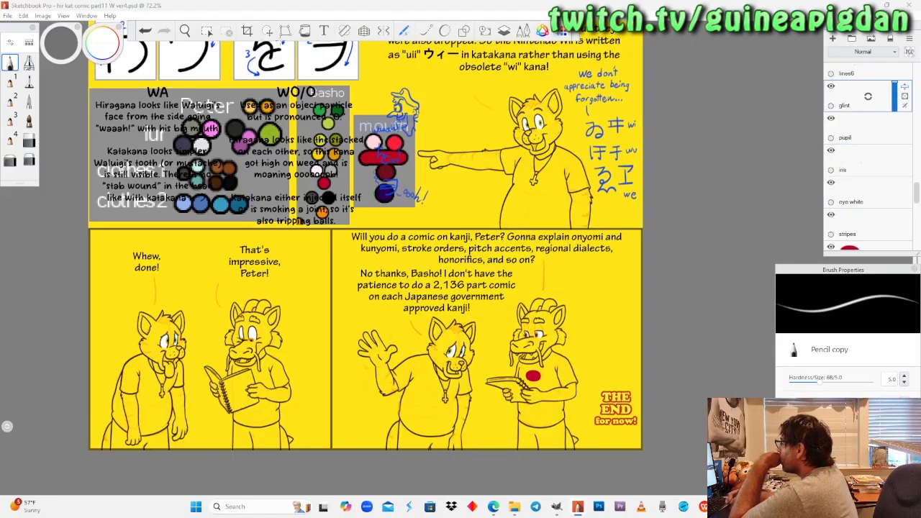
Paint small white glints on both green irises of the pointing cat.
click(186, 32)
mouse_move(535, 128)
mouse_down()
mouse_move(458, 221)
mouse_move(485, 154)
mouse_up()
scroll(456, 222, up, 10)
drag(456, 212, 459, 153)
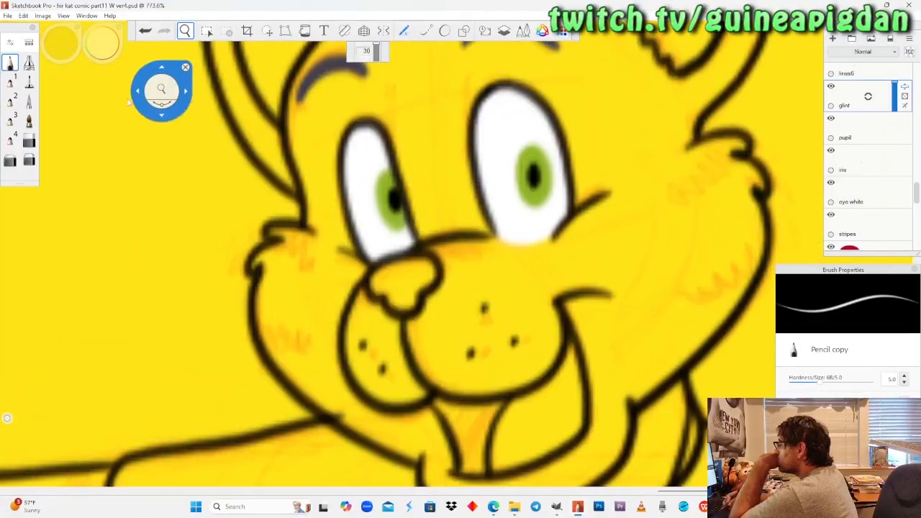
click(12, 67)
drag(388, 177, 388, 177)
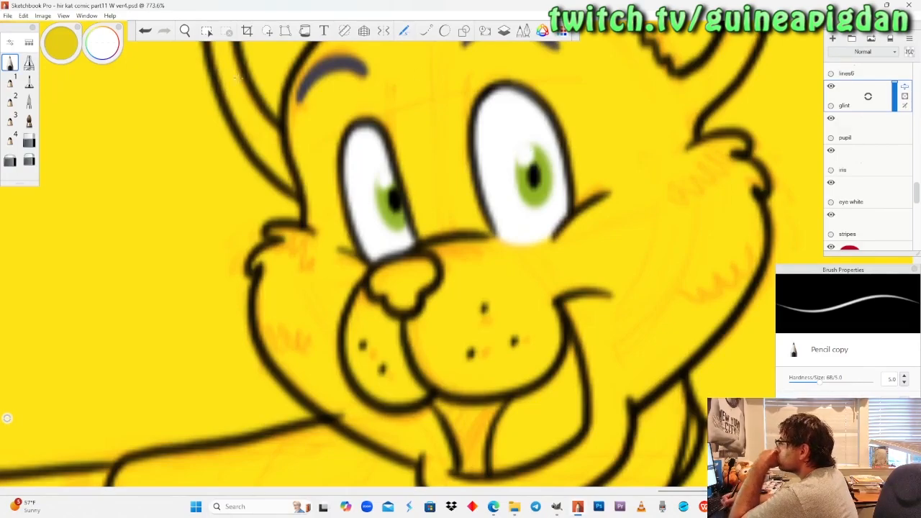
Paint white glints in the eyes of the "Whew, done!" cat and the "That's impressive" dragon.
drag(210, 177, 237, 360)
drag(144, 338, 450, 202)
drag(230, 347, 421, 187)
drag(213, 329, 425, 291)
drag(310, 284, 300, 342)
drag(310, 310, 322, 243)
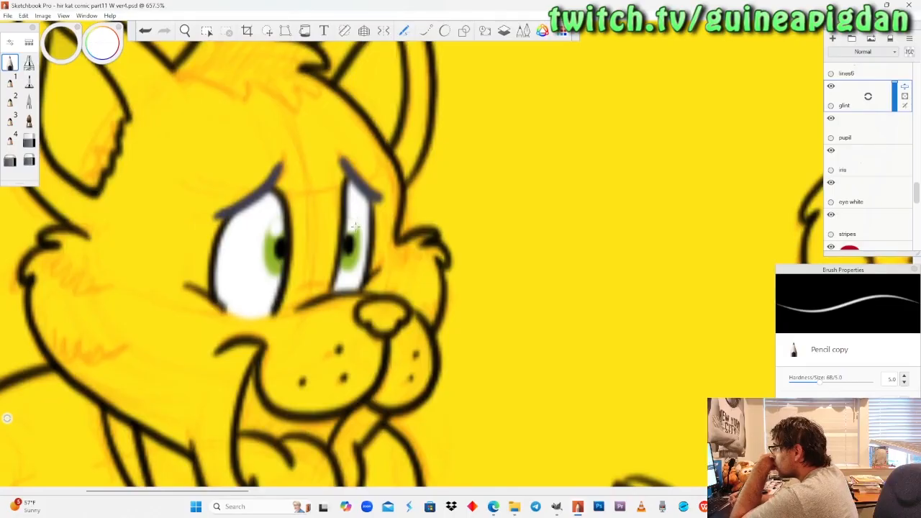
drag(781, 160, 197, 172)
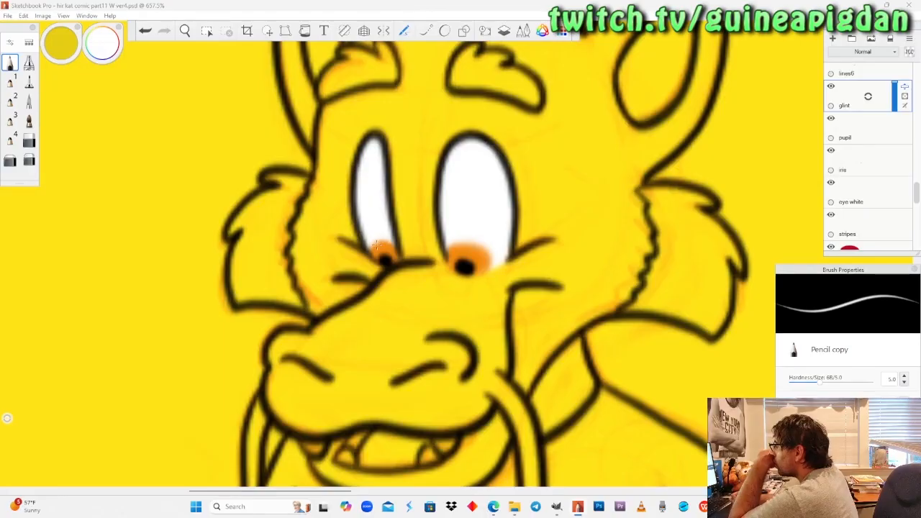
drag(461, 248, 460, 253)
Paint white glints in the eyes of the waving cat and the dragon in the last panel.
click(185, 30)
drag(240, 199, 184, 219)
drag(671, 280, 273, 279)
drag(701, 280, 280, 270)
mouse_move(634, 269)
mouse_down()
mouse_move(355, 243)
mouse_move(333, 264)
mouse_move(346, 236)
mouse_up()
click(11, 62)
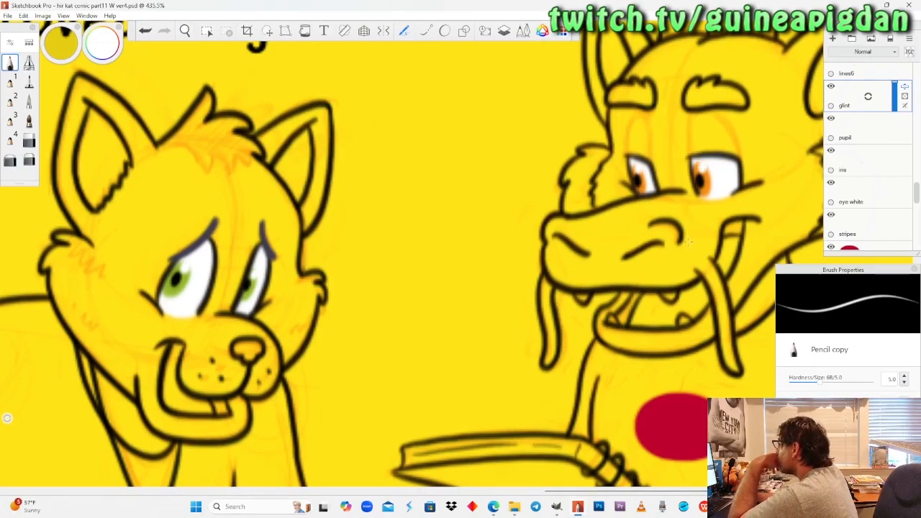
Show the hidden color1 layer and make the stripes layer active.
key(space)
drag(228, 204, 235, 162)
drag(229, 155, 388, 300)
drag(444, 310, 472, 273)
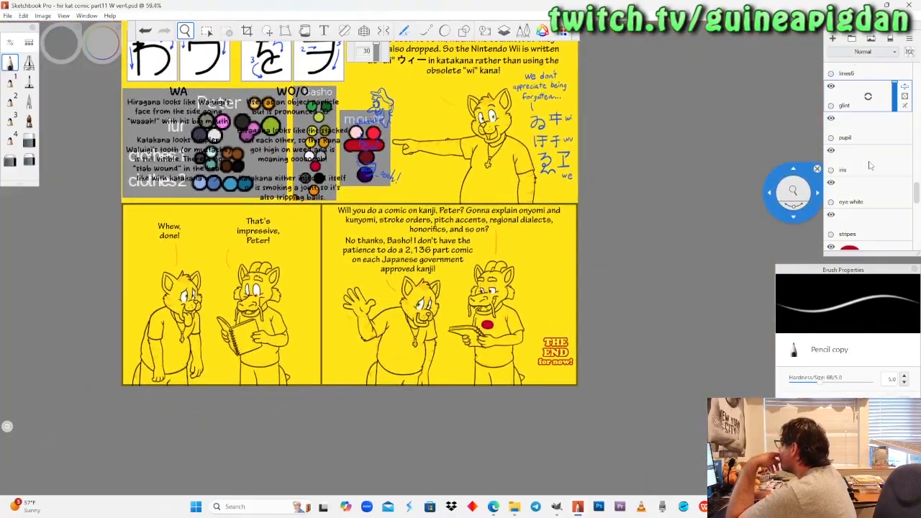
scroll(869, 165, down, 4)
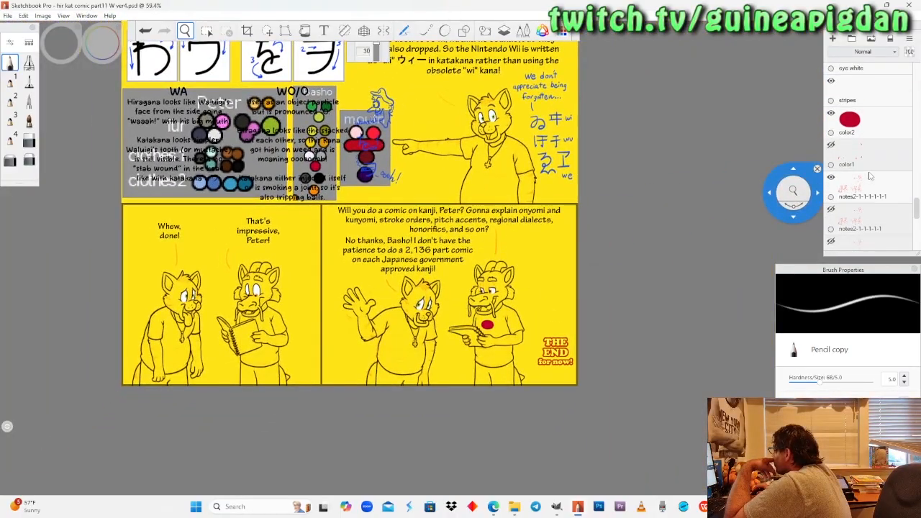
click(832, 146)
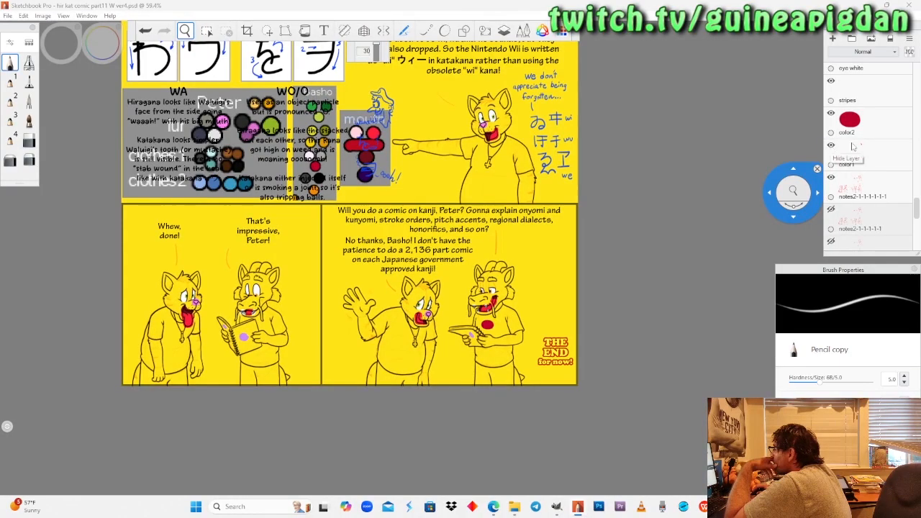
scroll(871, 149, up, 5)
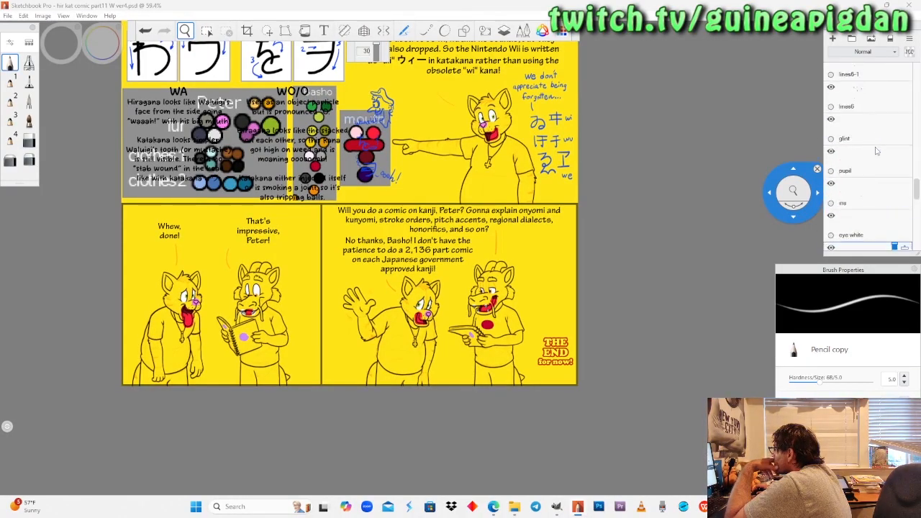
Sample the dark blue-grey fur colour from the Peter swatches in the reference palette.
drag(379, 112, 466, 174)
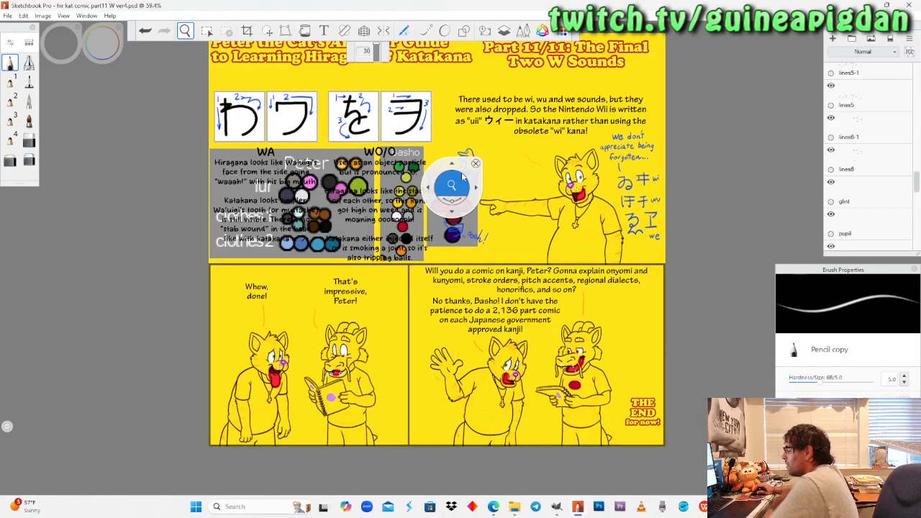
scroll(356, 164, up, 4)
scroll(377, 151, up, 5)
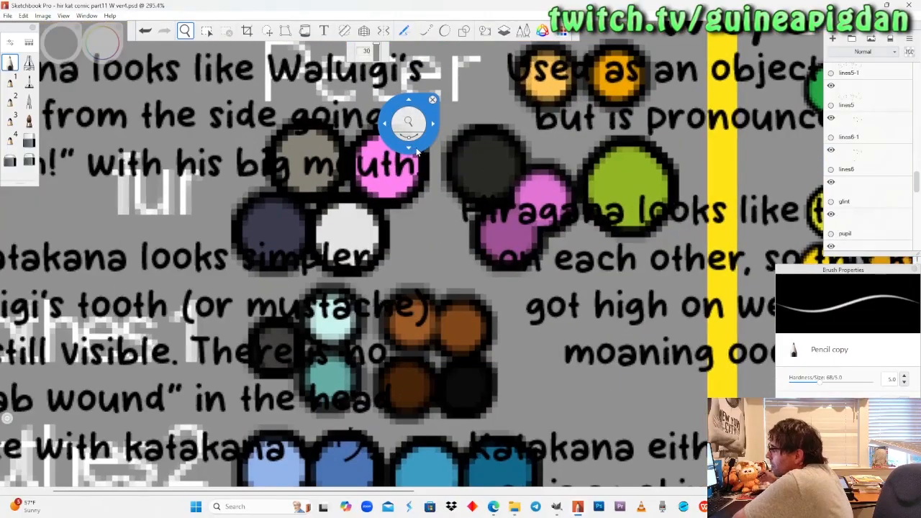
click(101, 43)
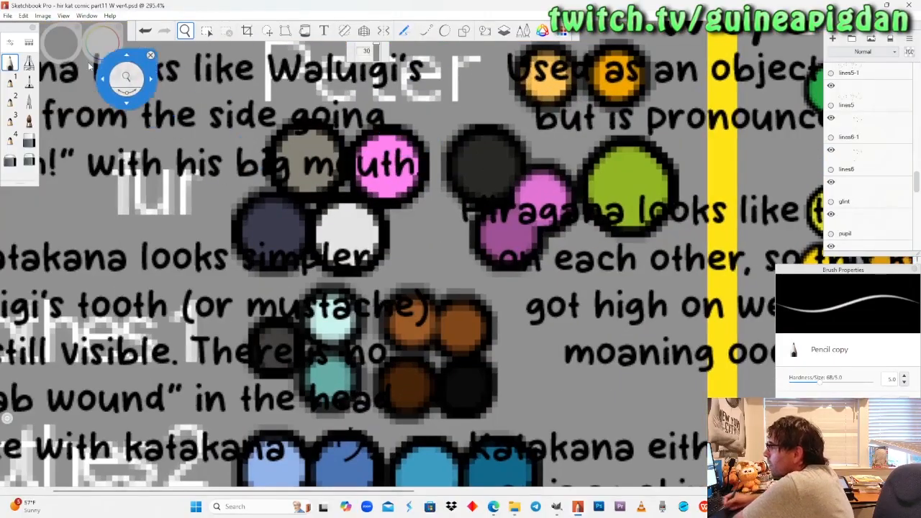
click(69, 84)
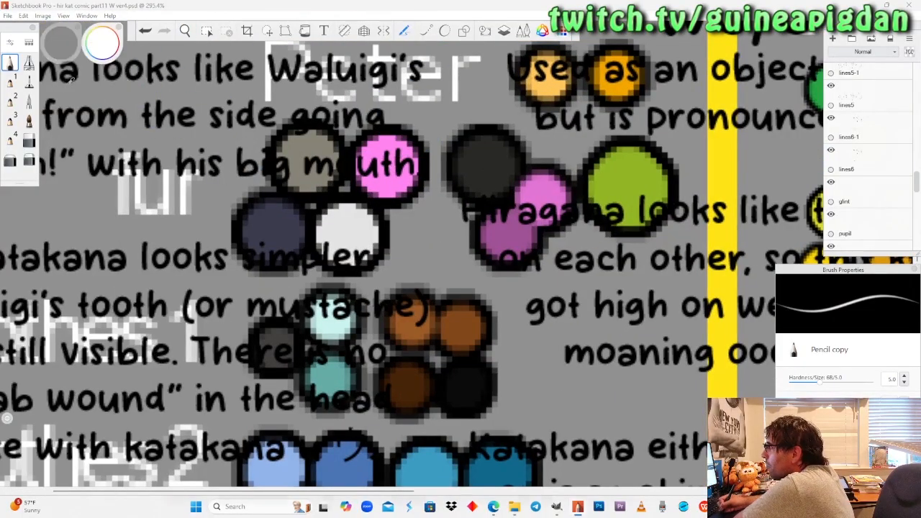
click(274, 229)
Paint the jagged lower edge and the pointed tips of the pointing cat's hair tuft in dark blue-grey with the pencil.
click(185, 31)
drag(210, 163, 276, 197)
drag(392, 280, 436, 182)
drag(397, 260, 432, 182)
drag(385, 288, 369, 343)
drag(359, 345, 391, 231)
drag(360, 232, 379, 266)
drag(385, 213, 397, 194)
drag(313, 211, 318, 214)
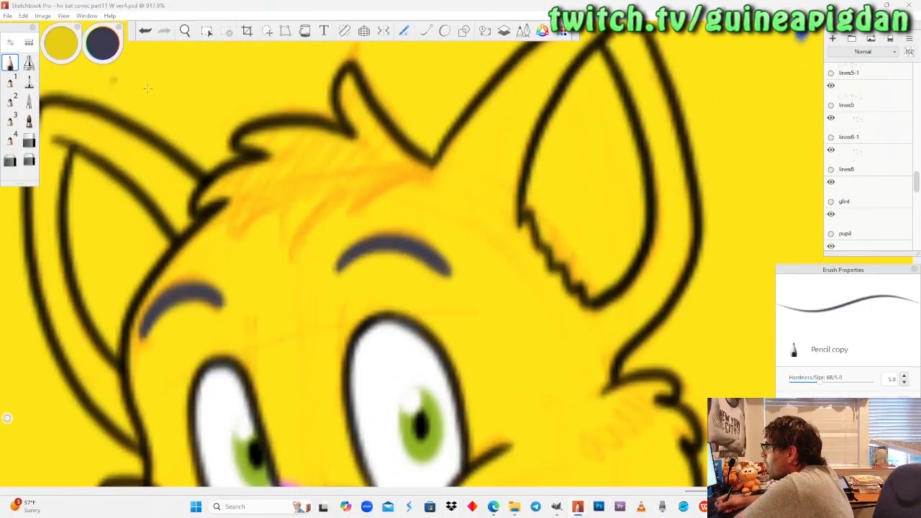
mouse_move(432, 165)
mouse_down()
mouse_move(344, 216)
mouse_move(328, 196)
mouse_move(292, 255)
mouse_move(273, 203)
mouse_move(229, 242)
mouse_move(219, 216)
mouse_move(238, 234)
mouse_move(273, 206)
mouse_move(289, 258)
mouse_move(341, 187)
mouse_move(367, 199)
mouse_move(417, 162)
mouse_move(429, 167)
mouse_move(400, 158)
mouse_move(359, 194)
mouse_move(372, 173)
mouse_move(353, 197)
mouse_move(348, 185)
mouse_up()
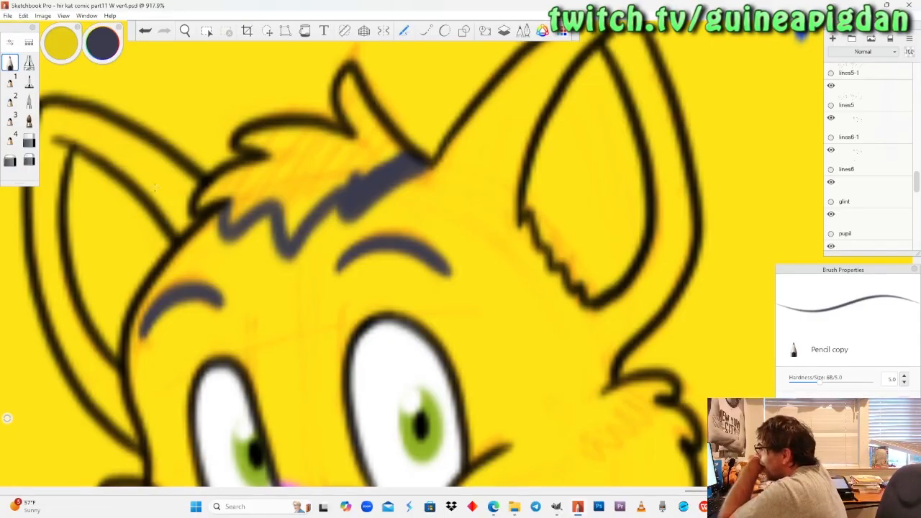
mouse_move(338, 178)
mouse_down()
mouse_move(317, 209)
mouse_move(346, 173)
mouse_move(295, 230)
mouse_move(350, 177)
mouse_move(291, 213)
mouse_move(269, 190)
mouse_move(235, 216)
mouse_move(240, 188)
mouse_move(253, 180)
mouse_move(295, 201)
mouse_move(308, 185)
mouse_up()
mouse_move(340, 72)
mouse_down()
mouse_move(354, 124)
mouse_move(347, 83)
mouse_move(363, 126)
mouse_move(367, 113)
mouse_up()
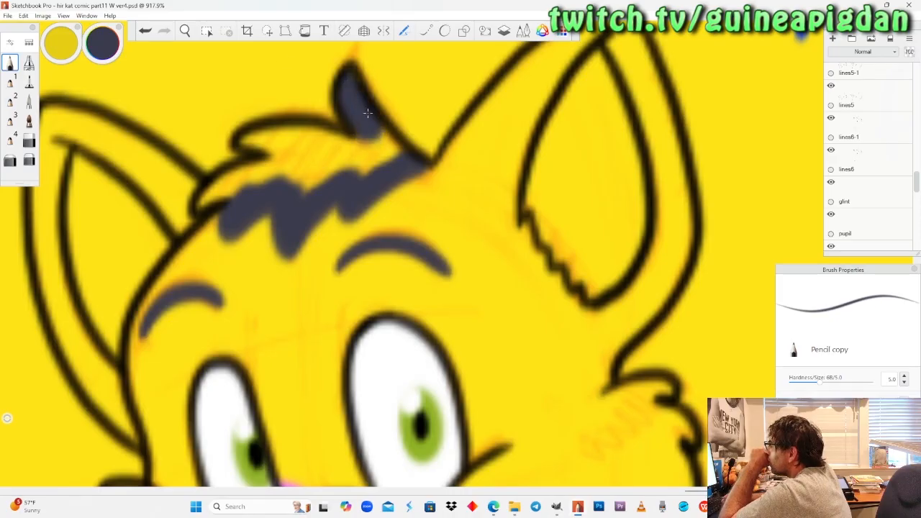
mouse_move(284, 123)
mouse_down()
mouse_move(243, 140)
mouse_move(292, 140)
mouse_move(272, 159)
mouse_move(219, 187)
mouse_up()
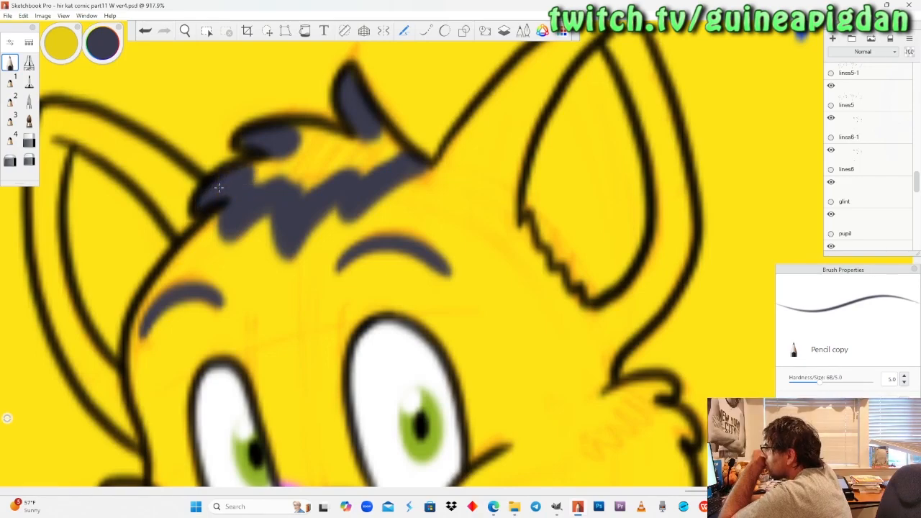
Fill the remaining interior of the pointing cat's hair tuft with the Felt Pen copy brush, then return to the pencil.
click(29, 81)
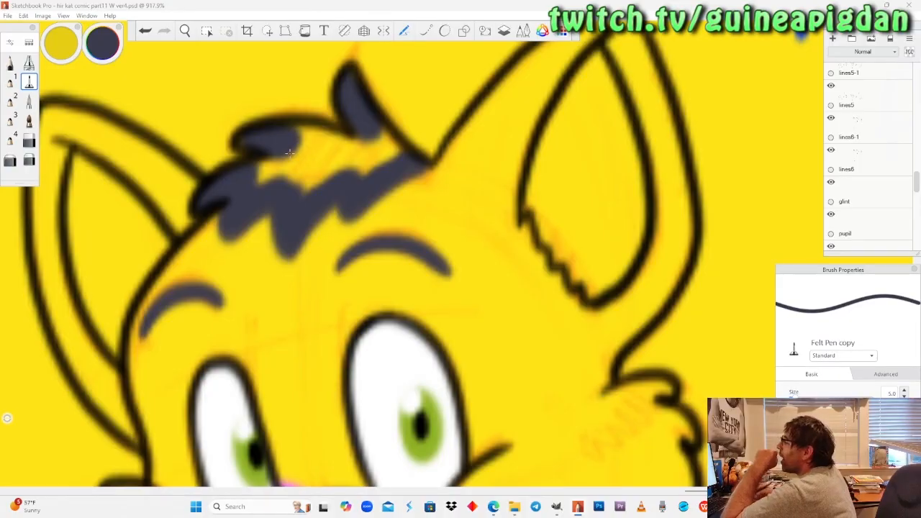
mouse_move(370, 136)
mouse_down()
mouse_move(364, 155)
mouse_move(377, 159)
mouse_up()
mouse_move(320, 184)
mouse_down()
mouse_move(259, 162)
mouse_move(356, 141)
mouse_move(305, 131)
mouse_up()
click(10, 63)
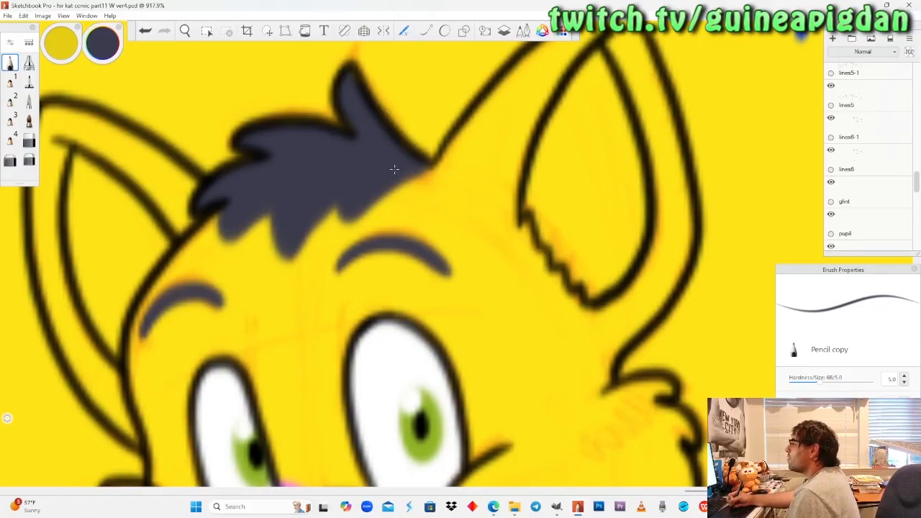
Hide the lines6-1 layer and make the lines6 layer active.
click(185, 31)
drag(339, 346, 342, 169)
drag(327, 256, 326, 270)
scroll(325, 269, down, 6)
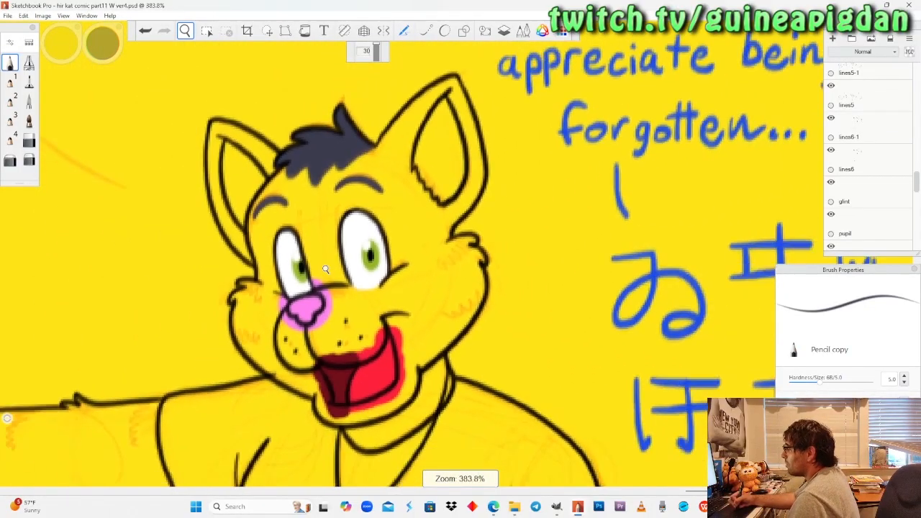
scroll(325, 269, up, 5)
drag(426, 349, 393, 323)
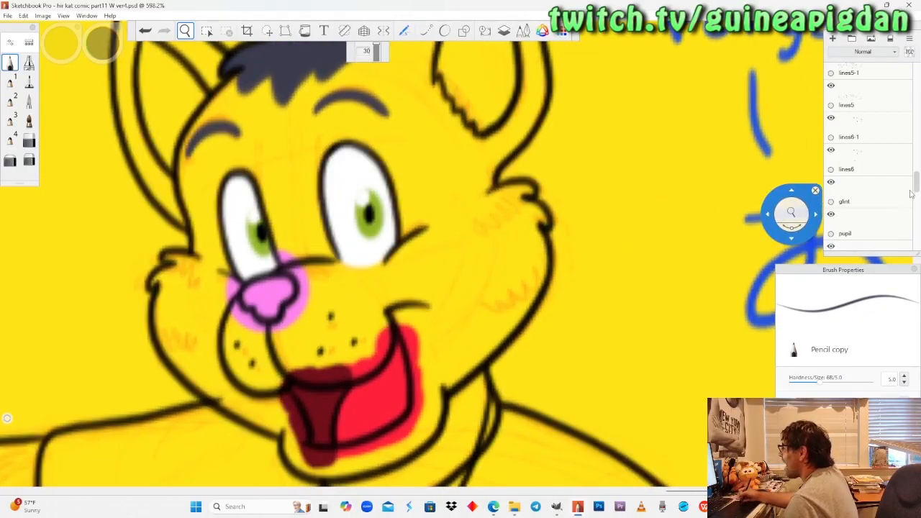
scroll(893, 200, down, 4)
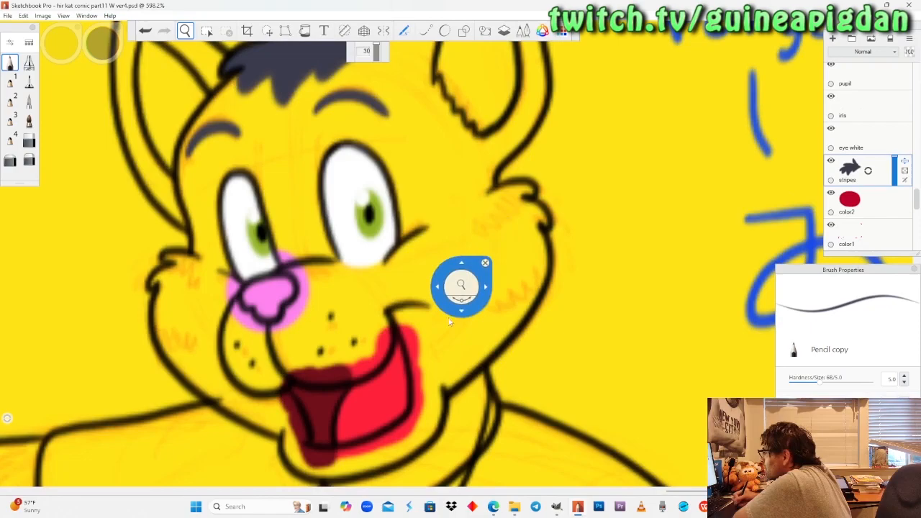
mouse_move(445, 346)
mouse_down()
mouse_move(467, 325)
mouse_move(426, 348)
mouse_move(438, 341)
mouse_up()
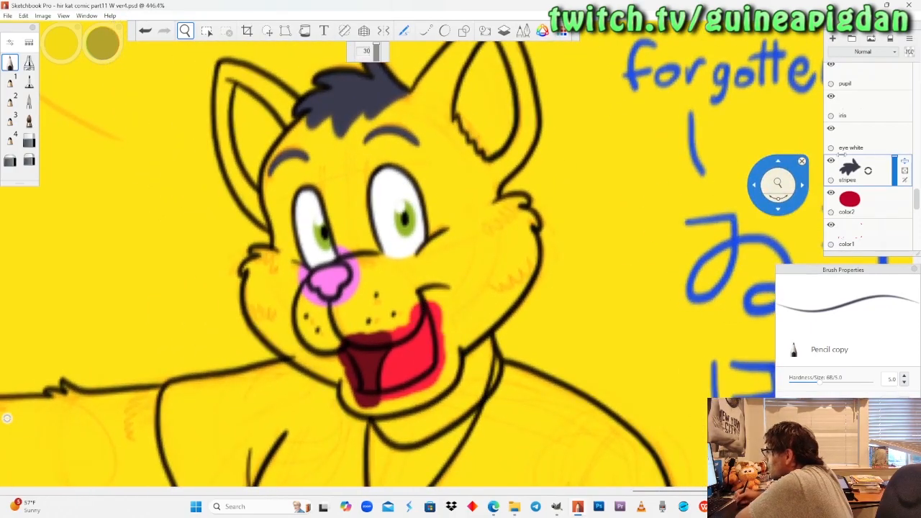
scroll(866, 173, up, 5)
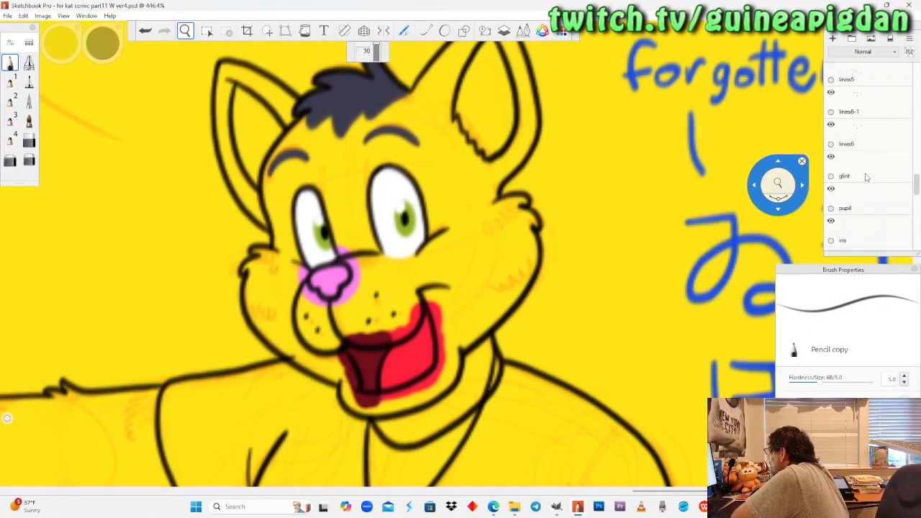
click(831, 157)
click(831, 157)
click(833, 158)
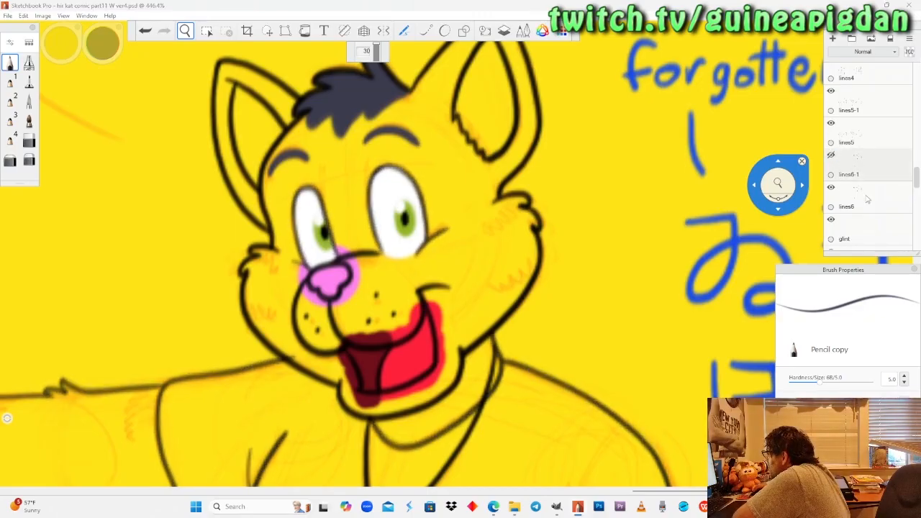
click(868, 198)
Erase the stray line at the pointing cat's jaw on the lines6 layer with the Hard Eraser copy, then show lines6-1 again.
drag(367, 401, 363, 386)
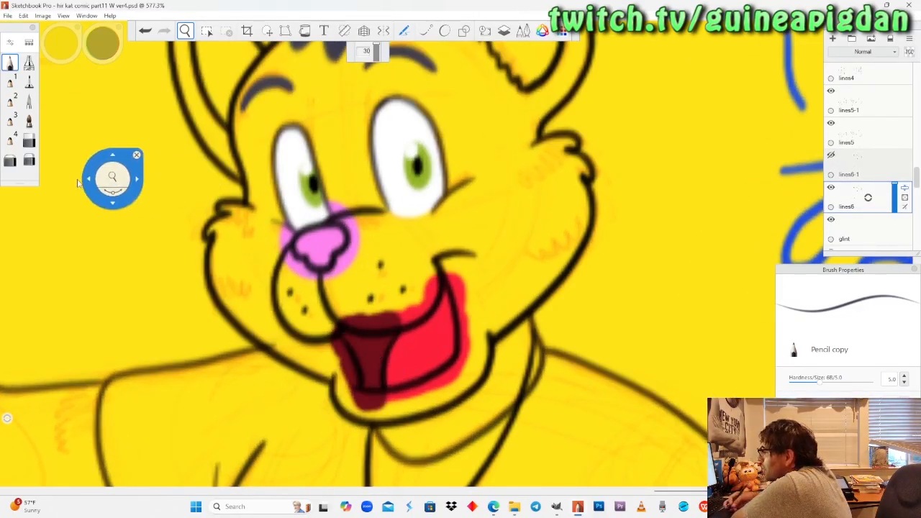
click(29, 140)
drag(270, 345, 284, 346)
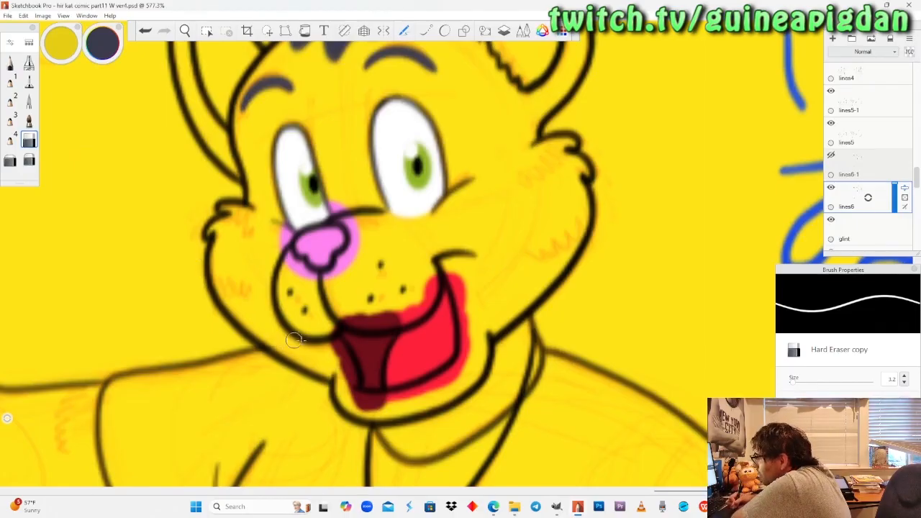
drag(866, 168, 847, 154)
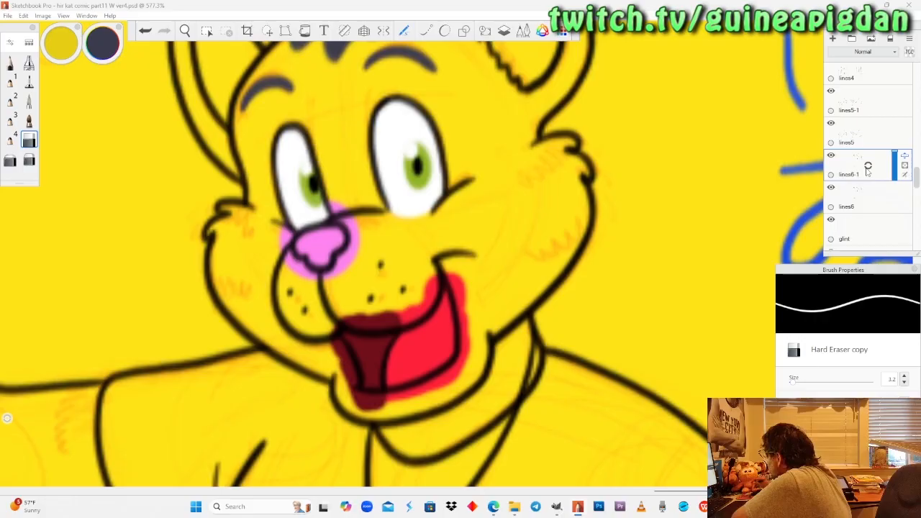
Paint the pointing cat's two upper cheek stripes, below the ears, in dark blue-grey on the stripes layer with the pencil.
scroll(867, 170, down, 5)
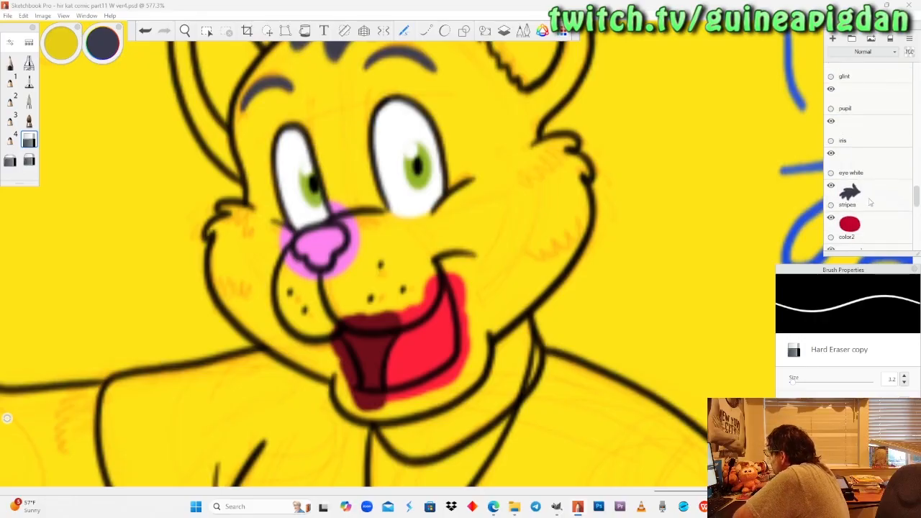
click(869, 200)
mouse_move(319, 251)
mouse_down()
mouse_move(323, 292)
mouse_move(320, 272)
mouse_up()
click(10, 62)
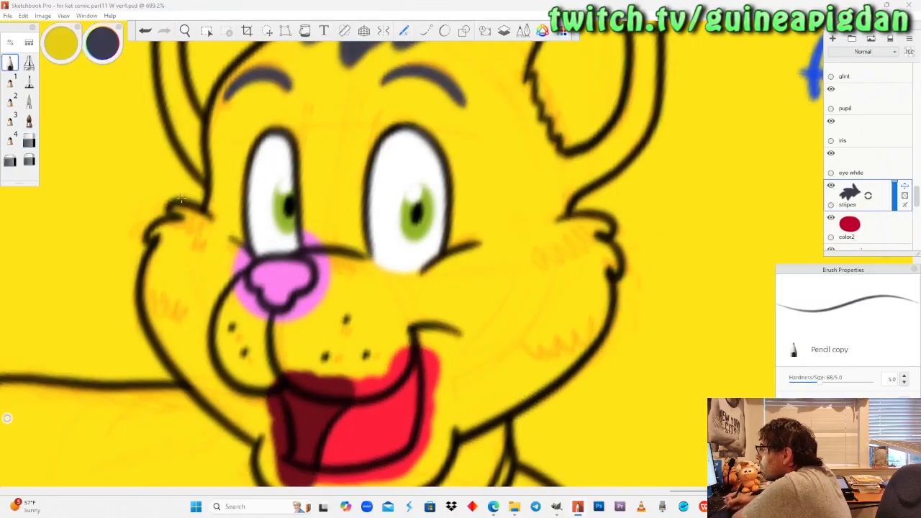
mouse_move(177, 208)
mouse_down()
mouse_move(209, 249)
mouse_move(202, 223)
mouse_up()
mouse_move(606, 228)
mouse_down()
mouse_move(588, 224)
mouse_move(578, 244)
mouse_move(541, 266)
mouse_up()
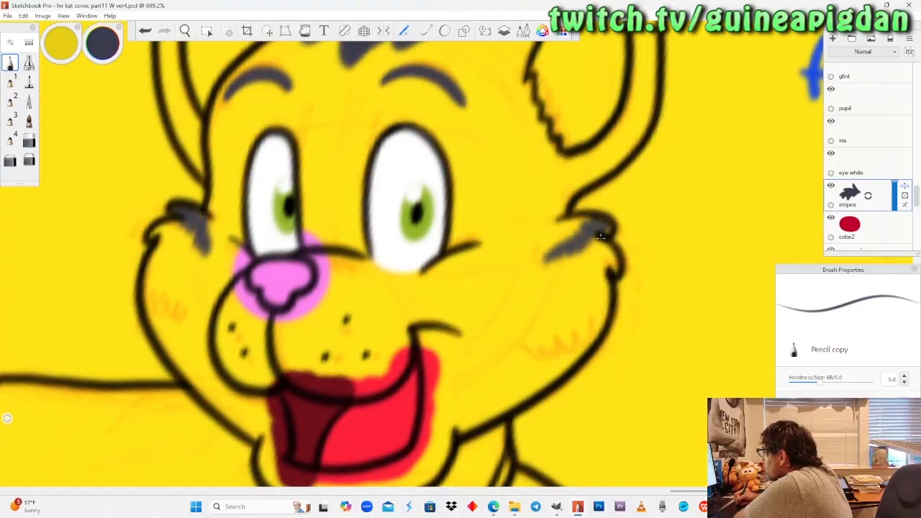
mouse_move(607, 232)
mouse_down()
mouse_move(573, 229)
mouse_move(538, 263)
mouse_up()
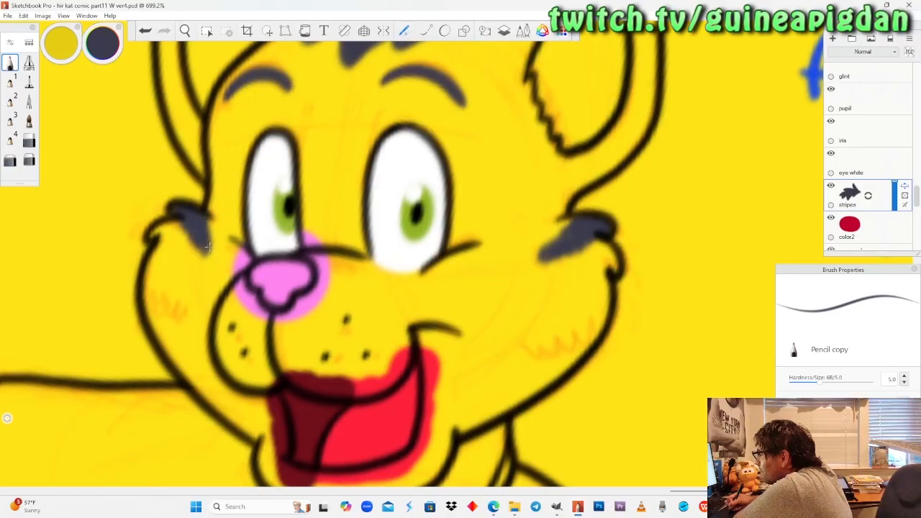
Paint the pointing cat's two lower cheek stripes in the same dark blue-grey, with jagged inner ends.
drag(599, 327, 522, 353)
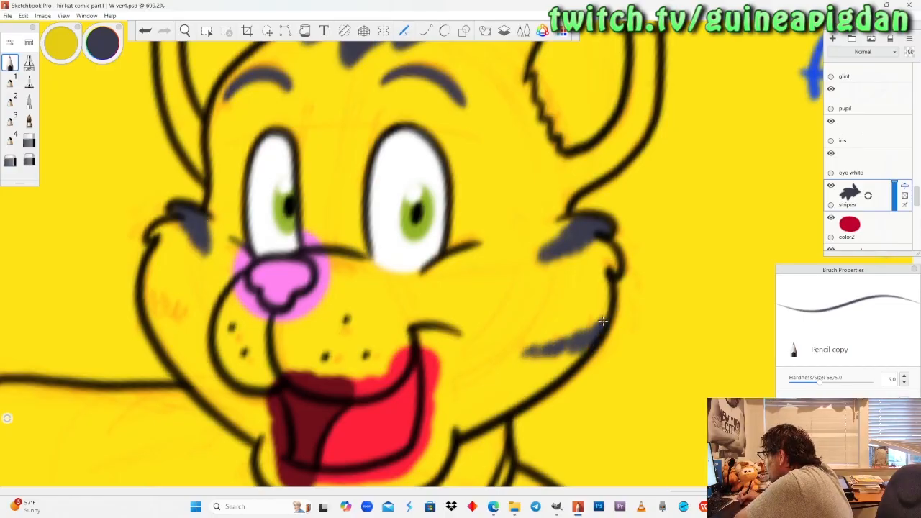
mouse_move(603, 321)
mouse_down()
mouse_move(578, 355)
mouse_move(576, 331)
mouse_move(557, 357)
mouse_move(522, 354)
mouse_up()
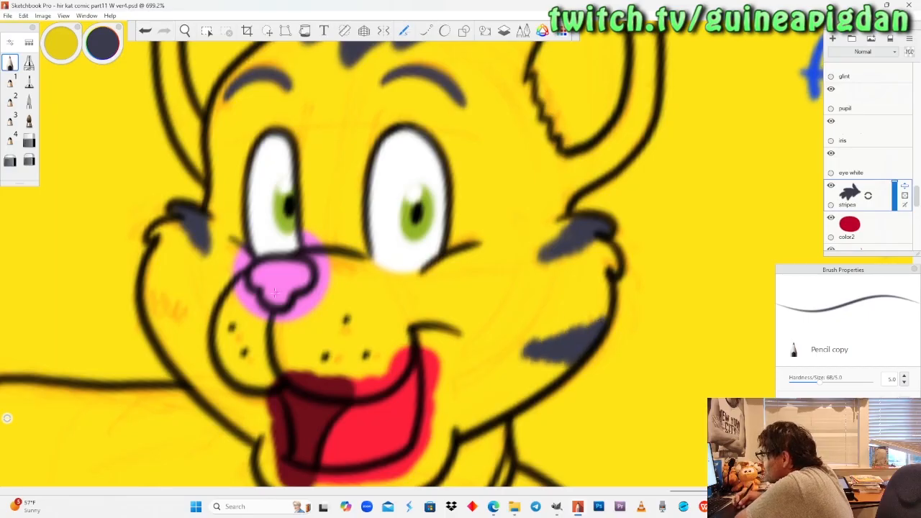
mouse_move(154, 317)
mouse_down()
mouse_move(167, 338)
mouse_move(152, 304)
mouse_move(187, 325)
mouse_move(184, 342)
mouse_up()
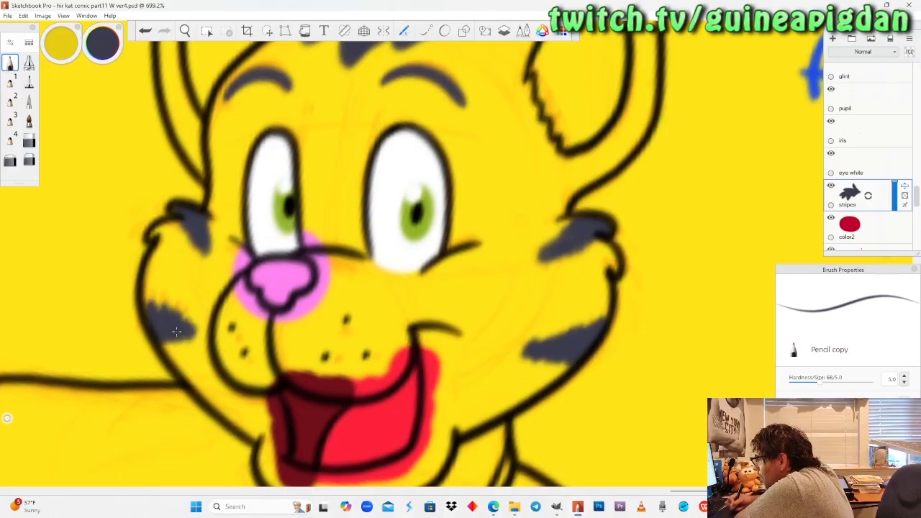
Hide the yellow background layer named white near the end of the layer stack.
click(184, 34)
drag(215, 204, 183, 259)
drag(248, 279, 261, 334)
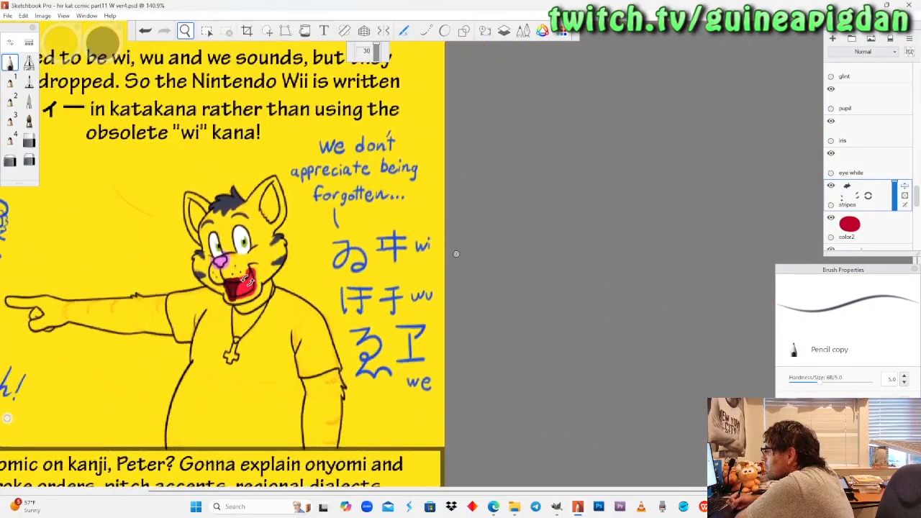
drag(209, 356, 573, 304)
scroll(884, 212, down, 8)
scroll(891, 218, down, 4)
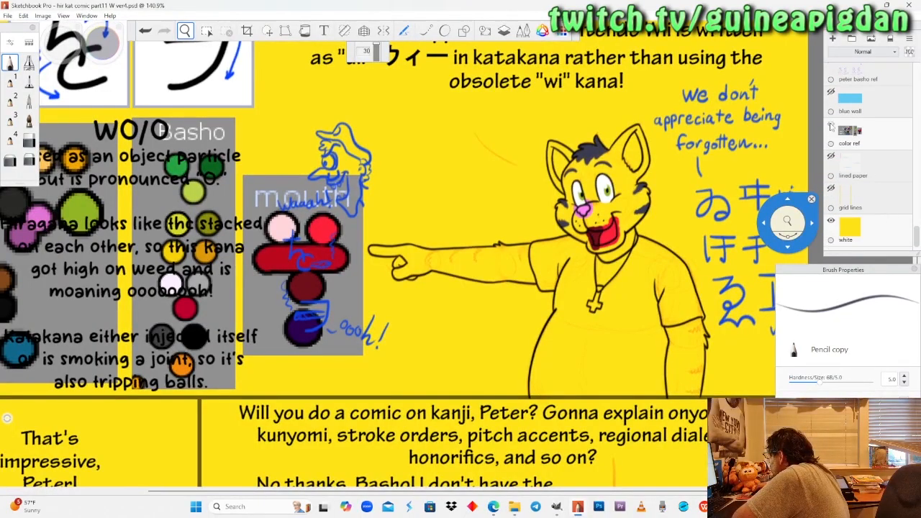
click(831, 220)
scroll(898, 213, up, 5)
scroll(898, 212, up, 5)
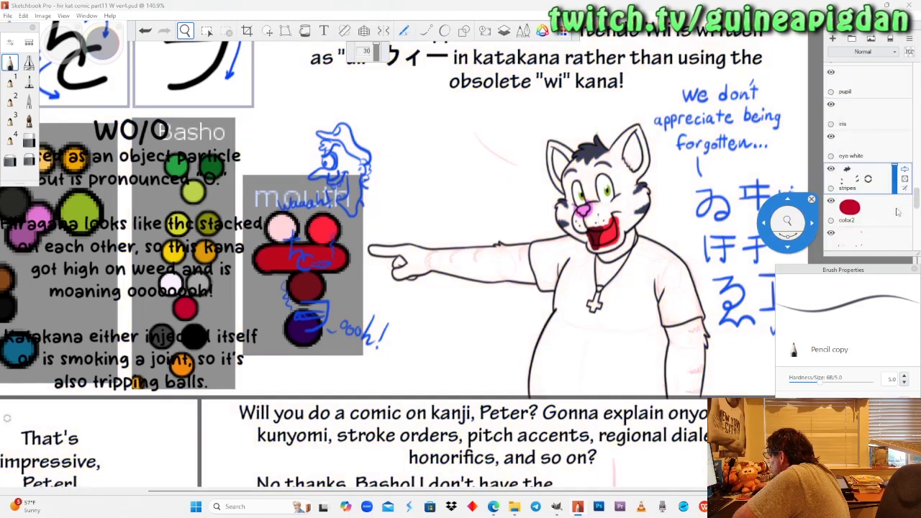
Make the color2 layer active and sample the light orange-gold from the Peter swatches in the reference palette.
scroll(897, 212, down, 4)
click(858, 200)
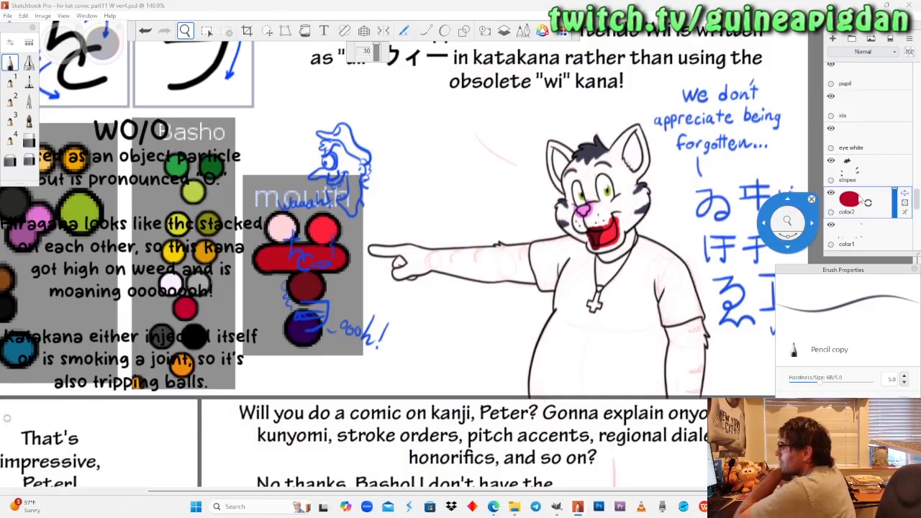
drag(144, 213, 352, 158)
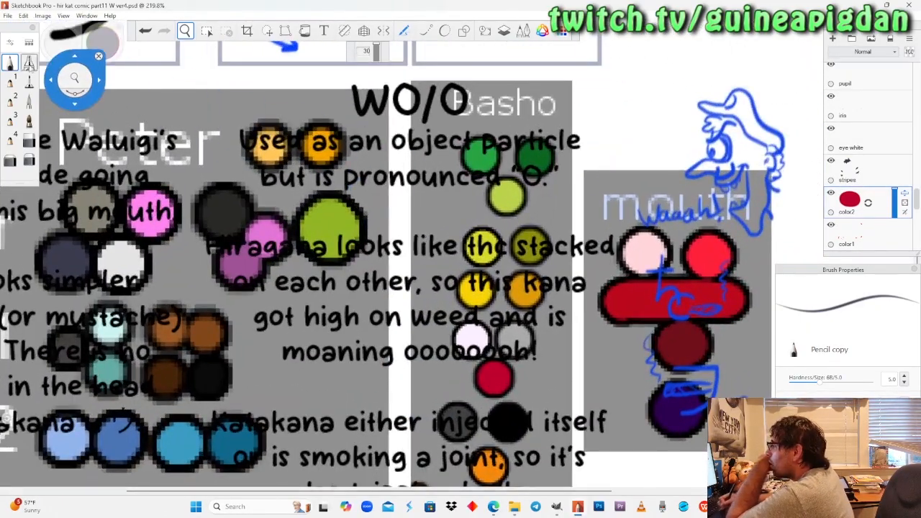
click(98, 56)
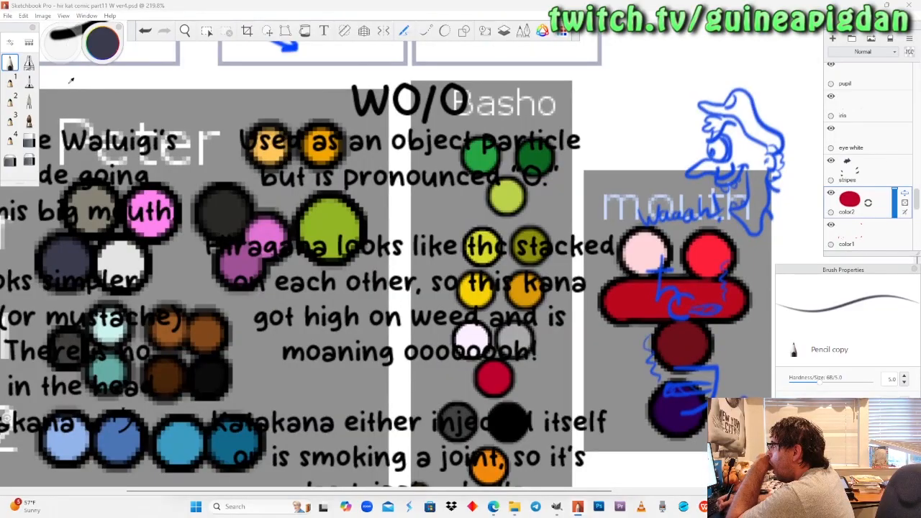
click(267, 144)
Fill the pointing cat's cross pendant and its clasp with light orange-gold on the color2 layer using the pencil.
click(185, 31)
drag(376, 234, 47, 245)
drag(413, 337, 459, 288)
mouse_move(493, 278)
mouse_down()
mouse_move(447, 287)
mouse_move(451, 210)
mouse_up()
click(11, 65)
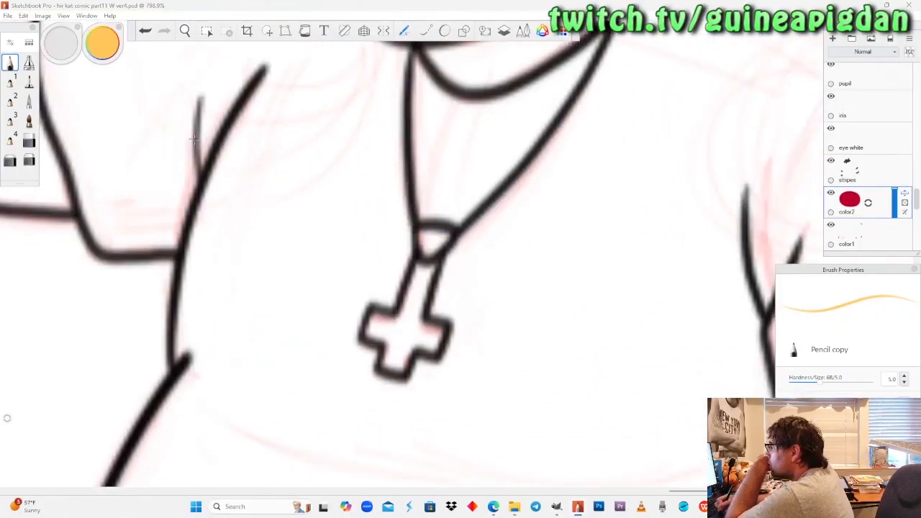
mouse_move(426, 243)
mouse_down()
mouse_move(439, 248)
mouse_move(423, 231)
mouse_up()
mouse_move(425, 266)
mouse_down()
mouse_move(407, 311)
mouse_move(430, 271)
mouse_up()
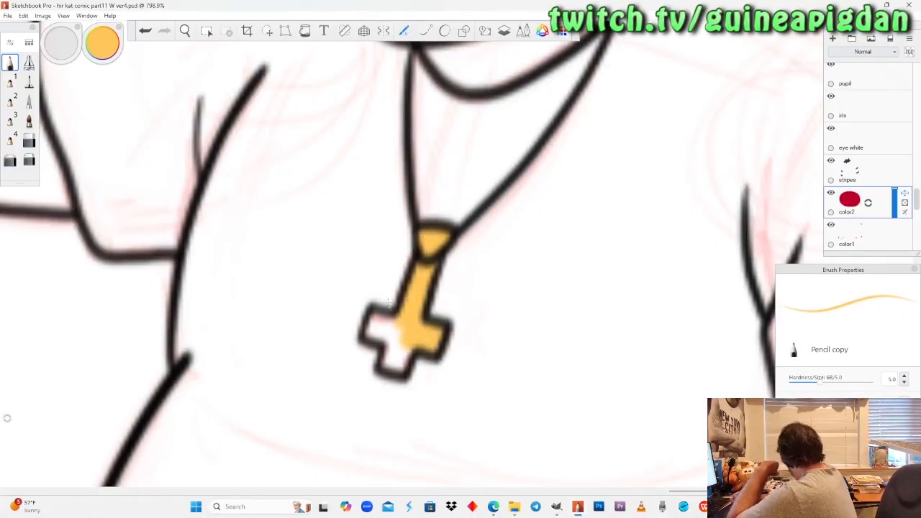
mouse_move(375, 318)
mouse_down()
mouse_move(392, 332)
mouse_move(375, 324)
mouse_up()
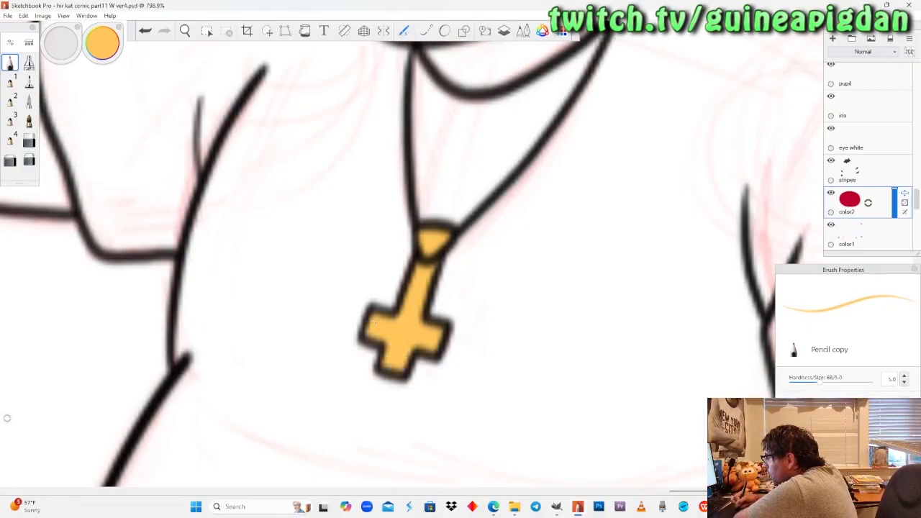
Switch to OBS to check the stream and its chat, then return to Sketchbook Pro.
click(725, 507)
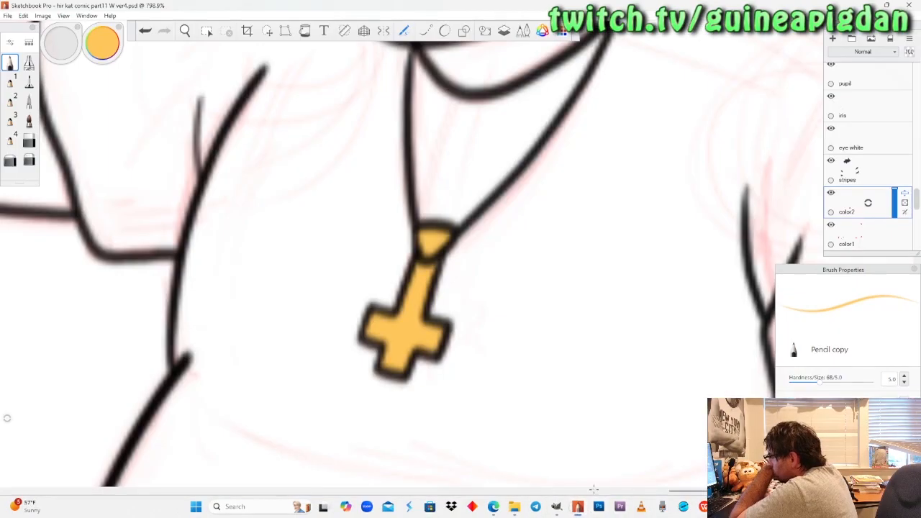
click(578, 505)
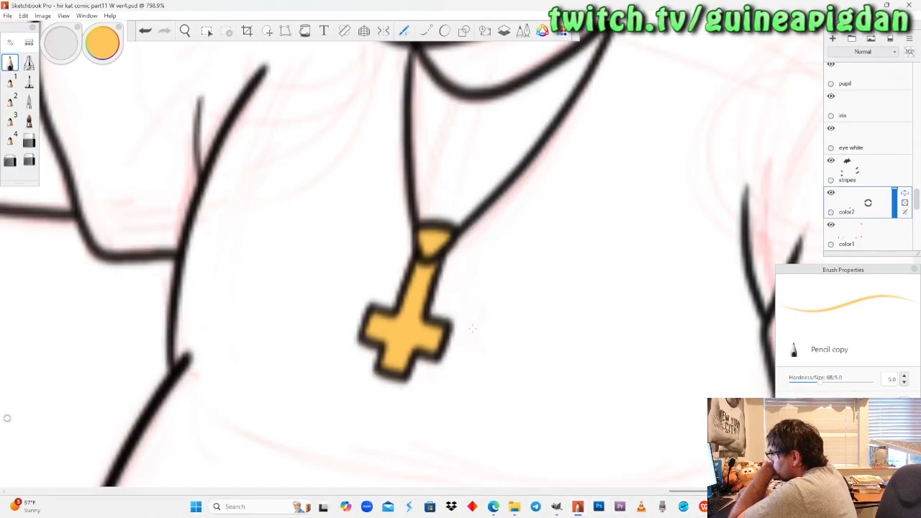
Fill the cross pendant and clasp of the cat in the "Whew, done!" panel with light orange-gold using the pencil.
scroll(472, 329, down, 10)
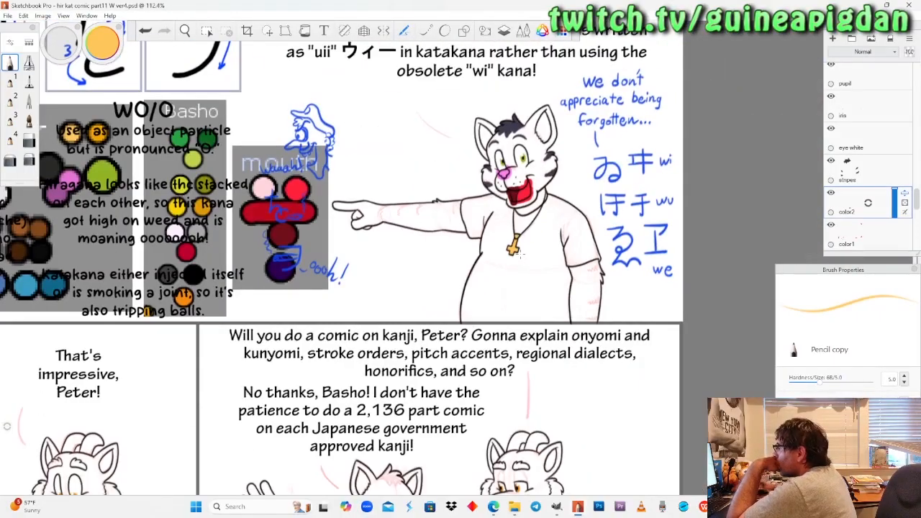
click(185, 31)
drag(216, 317, 411, 218)
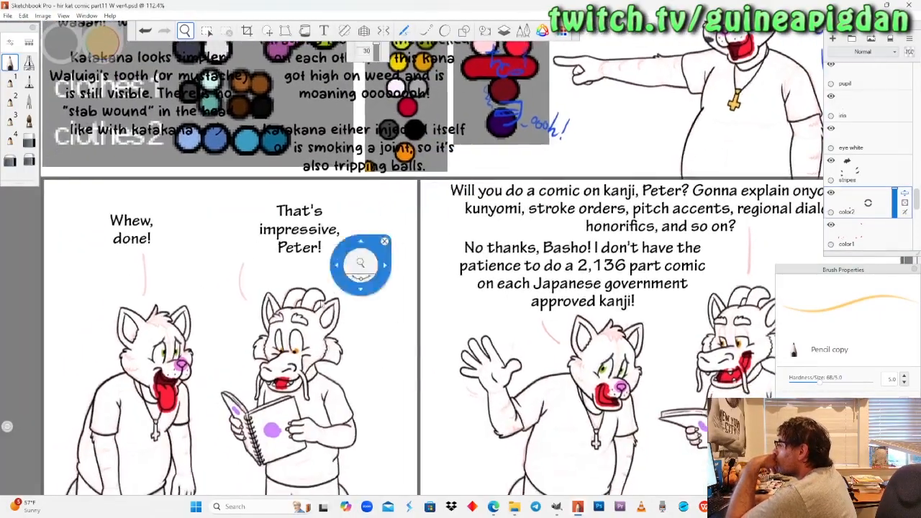
drag(284, 329, 389, 241)
mouse_move(261, 353)
mouse_down()
mouse_move(253, 338)
mouse_move(272, 288)
mouse_move(249, 213)
mouse_up()
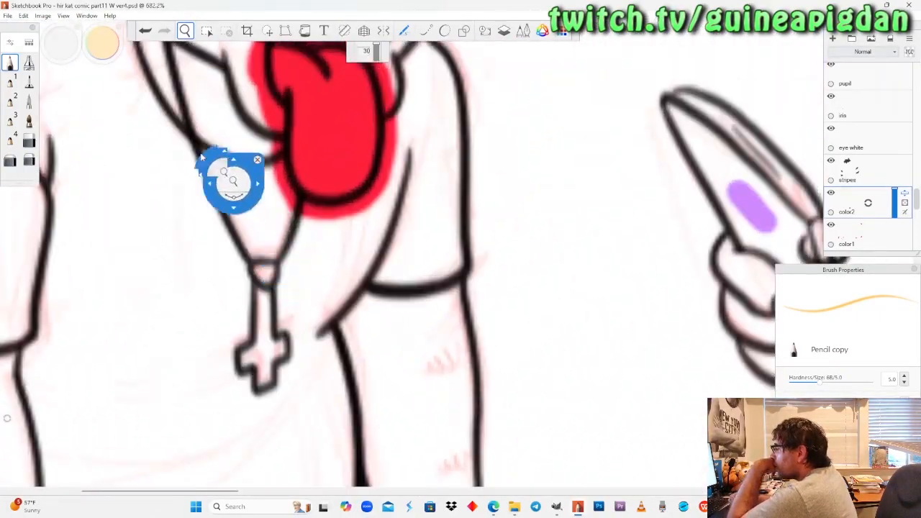
click(10, 64)
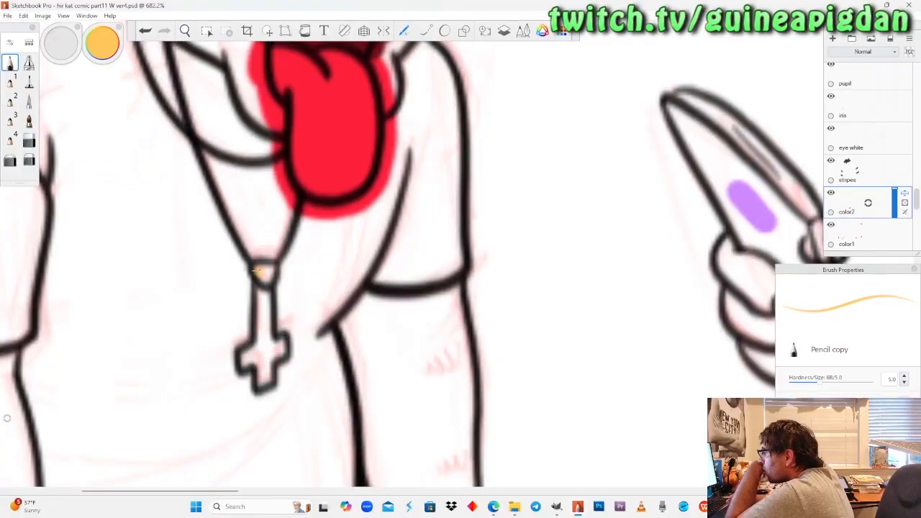
drag(265, 287, 267, 337)
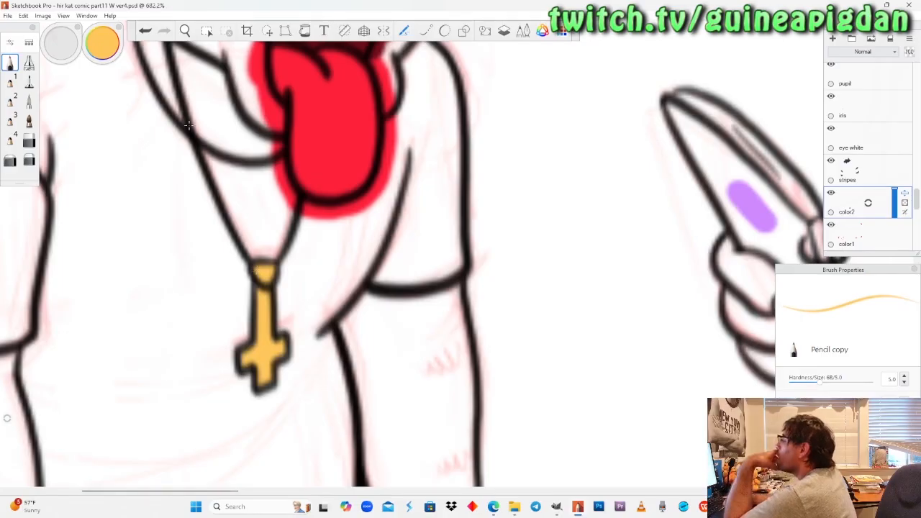
click(29, 140)
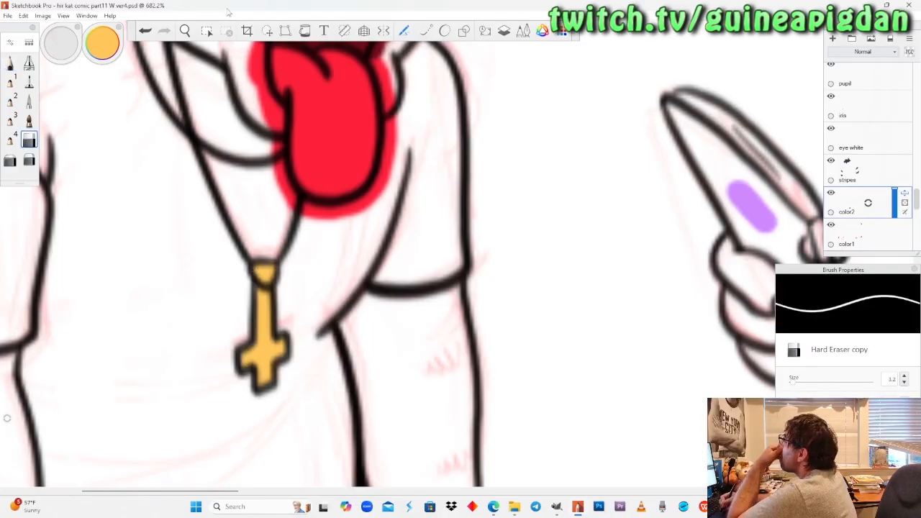
Fill the pendant clasp of the waving cat in the kanji panel with light orange-gold using the pencil.
click(187, 31)
drag(222, 217, 224, 219)
drag(290, 277, 331, 435)
drag(730, 293, 425, 328)
mouse_move(508, 351)
mouse_down()
mouse_move(519, 254)
mouse_move(496, 327)
mouse_move(517, 242)
mouse_up()
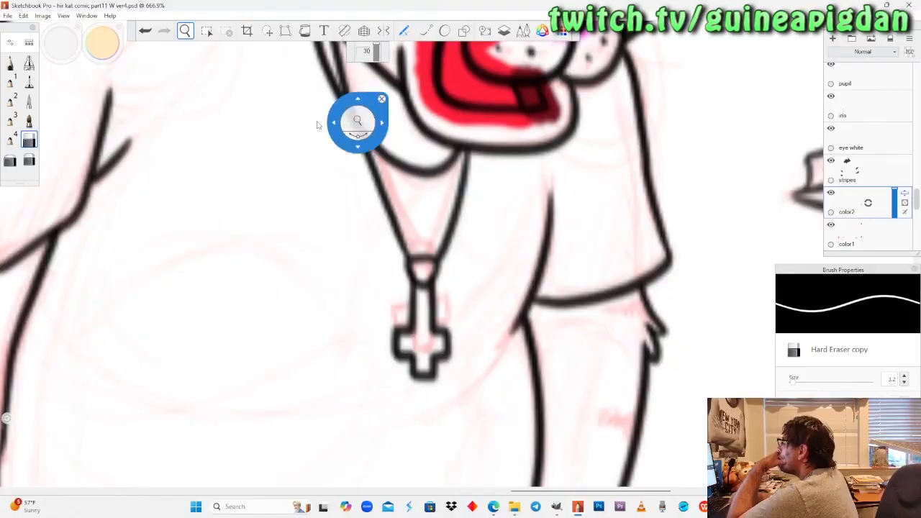
click(10, 63)
drag(416, 266, 421, 278)
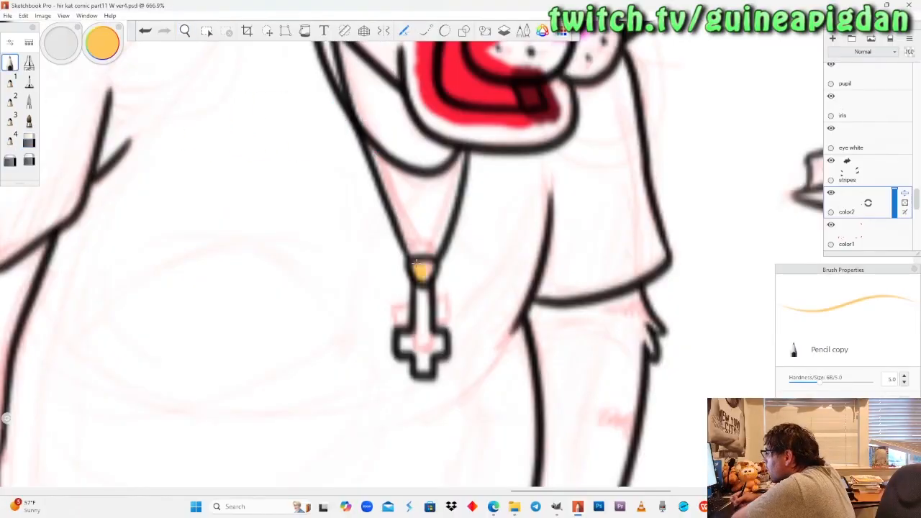
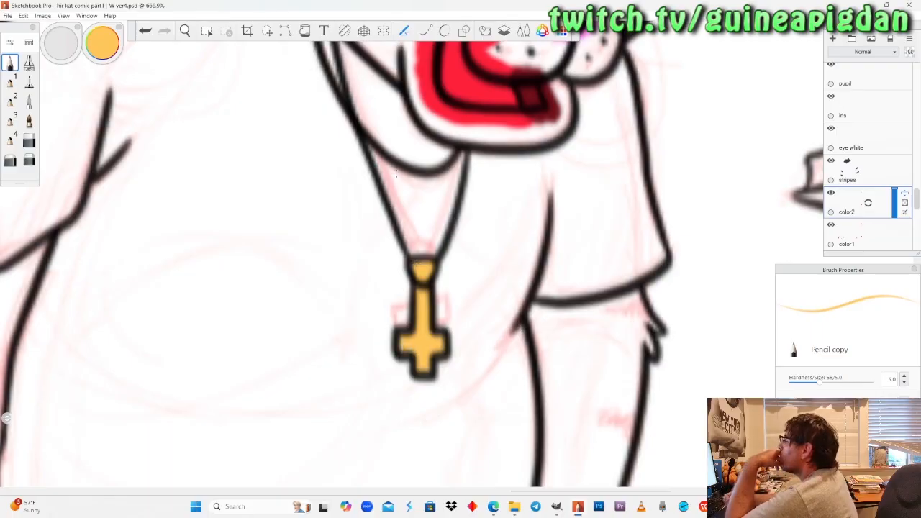
Switch to the stripes layer and sample the dark blue-grey swatch from the reference palette for the pencil.
click(184, 30)
drag(218, 165, 209, 166)
drag(372, 182, 493, 365)
click(851, 172)
drag(251, 65, 343, 256)
drag(341, 301, 353, 263)
mouse_move(254, 307)
mouse_down()
mouse_move(338, 296)
mouse_move(329, 264)
mouse_up()
click(11, 63)
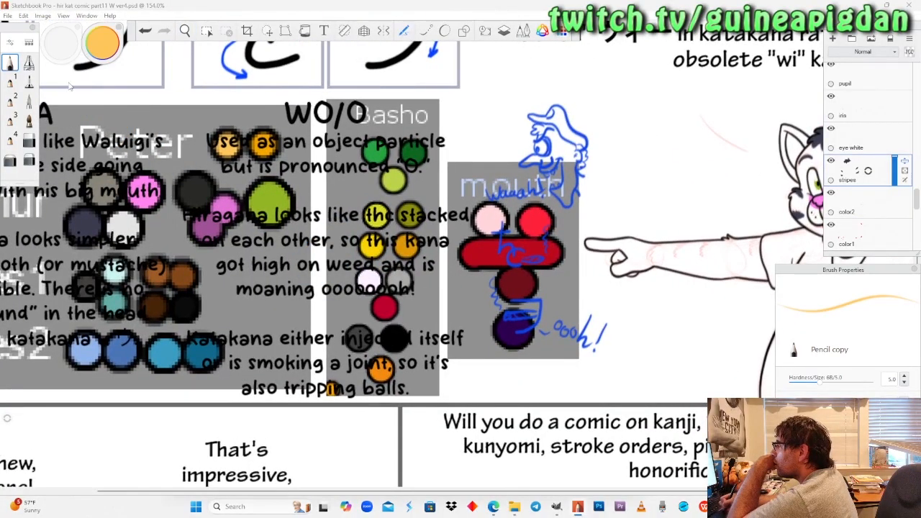
mouse_move(92, 69)
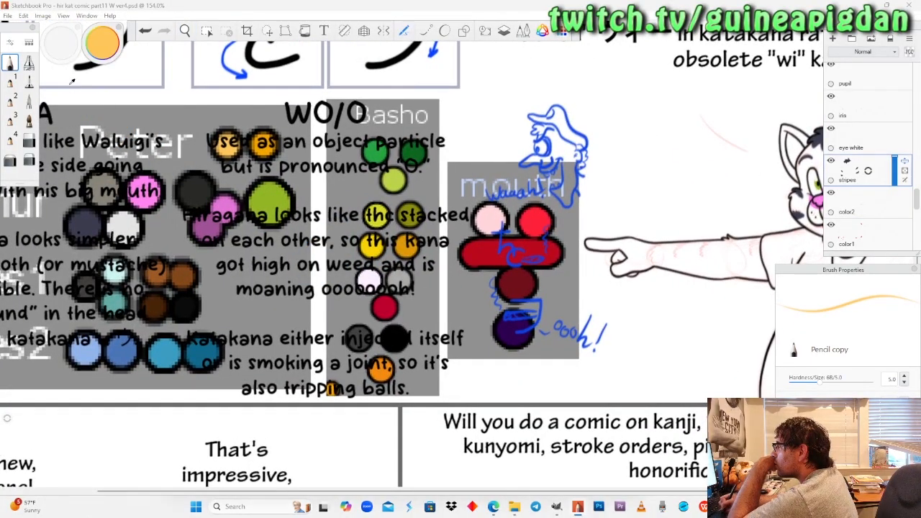
Paint three dark blue-grey stripes along the upper edge of the pointing cat's outstretched arm using the pencil.
click(185, 30)
drag(790, 256, 476, 213)
drag(576, 257, 599, 272)
mouse_move(429, 223)
mouse_down()
mouse_move(472, 209)
mouse_move(484, 220)
mouse_up()
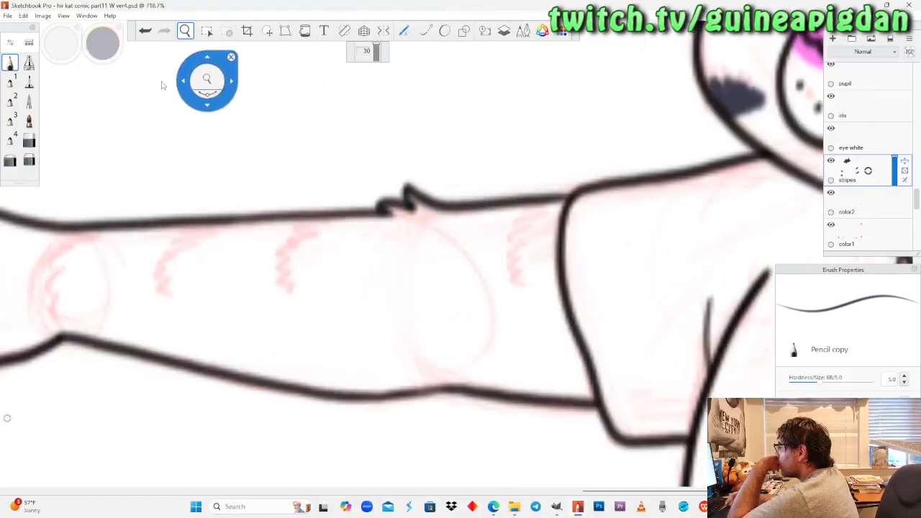
click(10, 64)
mouse_move(551, 201)
mouse_down()
mouse_move(519, 219)
mouse_move(506, 249)
mouse_move(515, 267)
mouse_up()
mouse_move(552, 203)
mouse_down()
mouse_move(511, 241)
mouse_move(513, 268)
mouse_move(524, 267)
mouse_up()
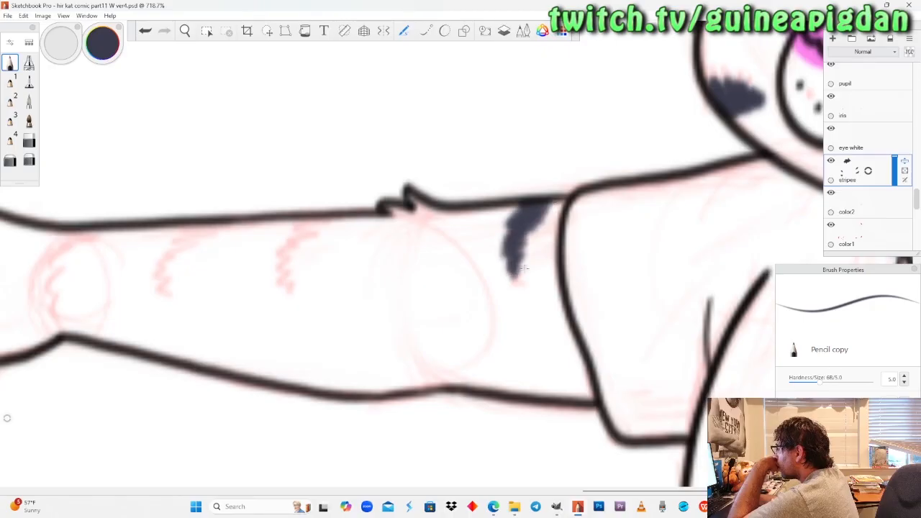
mouse_move(336, 222)
mouse_down()
mouse_move(302, 233)
mouse_move(288, 252)
mouse_move(281, 272)
mouse_move(291, 291)
mouse_up()
mouse_move(341, 222)
mouse_down()
mouse_move(298, 229)
mouse_move(341, 223)
mouse_up()
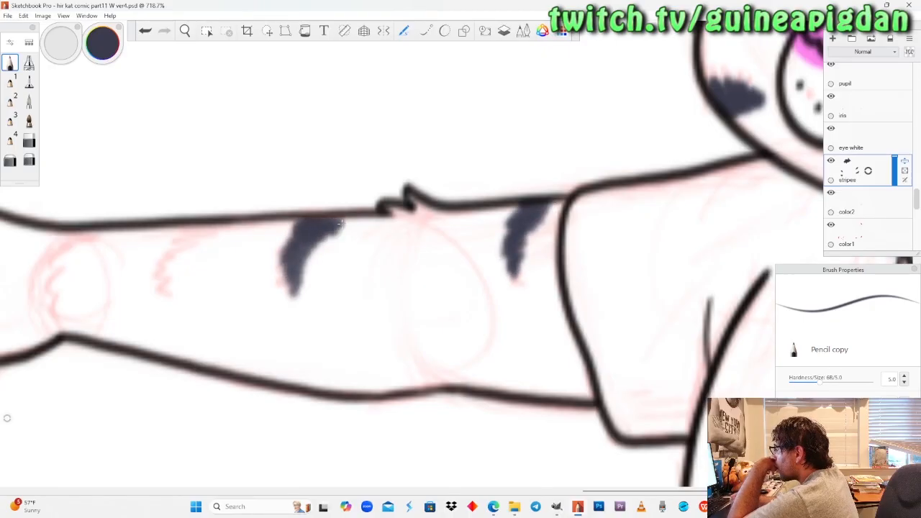
mouse_move(223, 224)
mouse_down()
mouse_move(171, 258)
mouse_move(164, 282)
mouse_move(184, 287)
mouse_up()
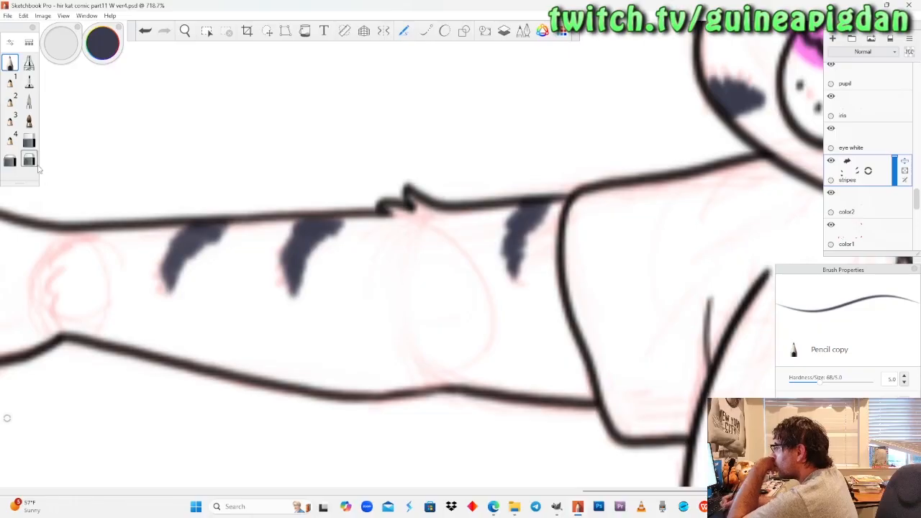
click(29, 161)
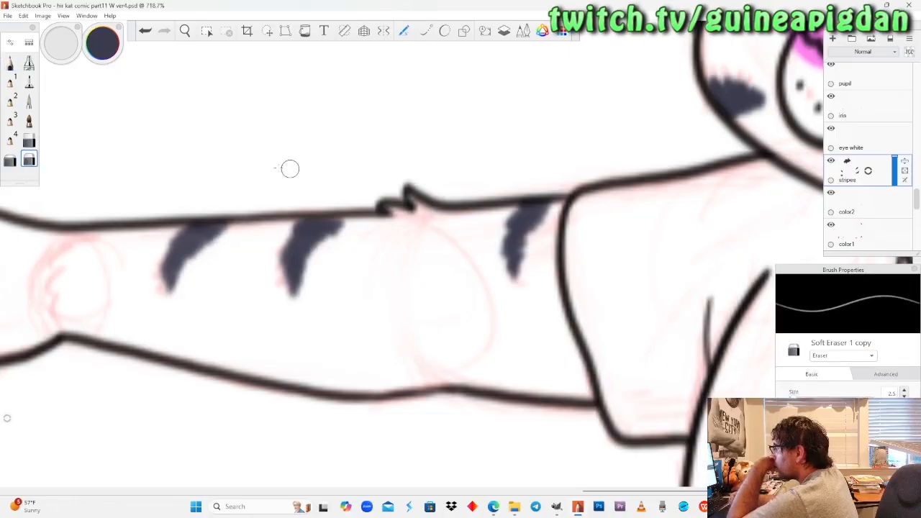
click(11, 63)
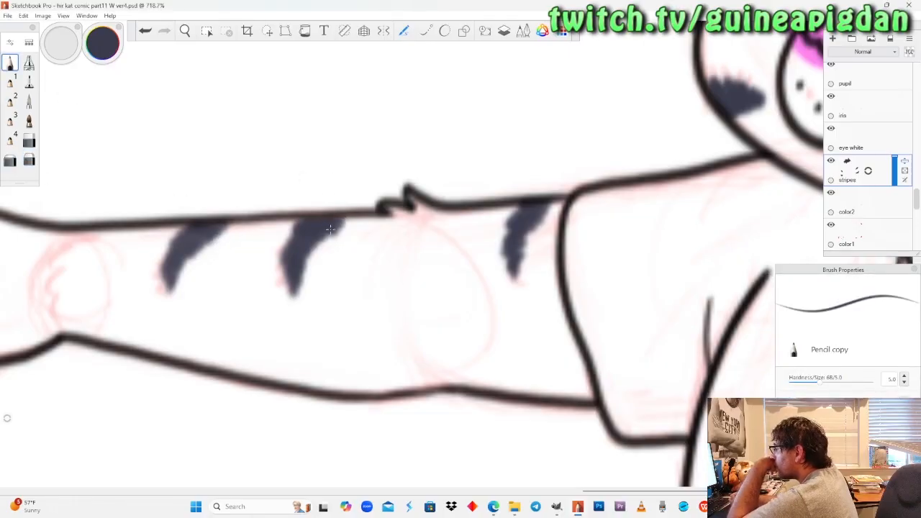
Paint three dark blue-grey stripes on the outer edge of the pointing cat's lowered arm, below the sleeve.
click(191, 35)
drag(232, 208, 277, 291)
drag(586, 358, 500, 339)
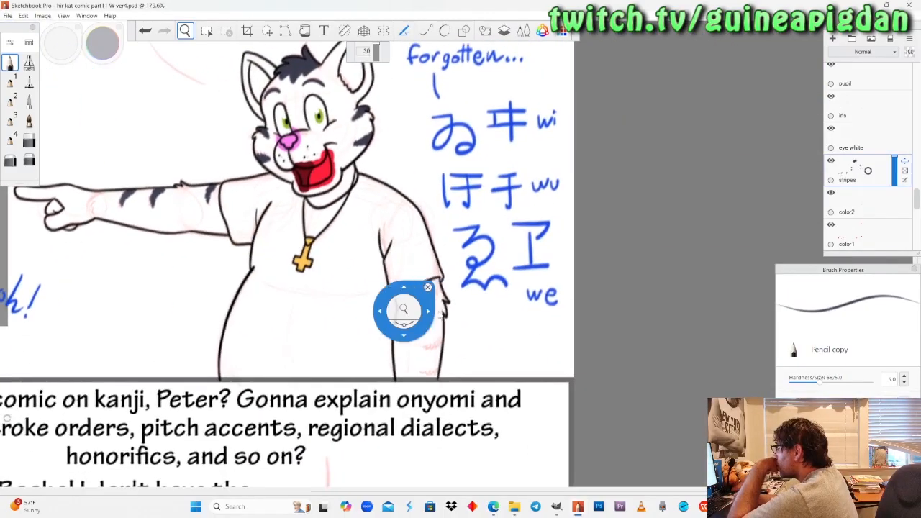
scroll(429, 302, up, 5)
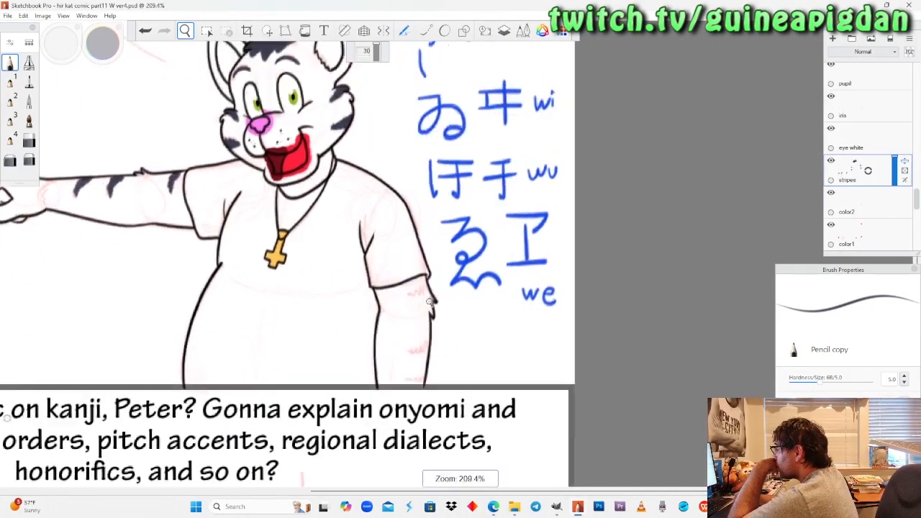
drag(429, 302, 432, 289)
mouse_move(433, 264)
mouse_down()
mouse_move(445, 212)
mouse_move(434, 181)
mouse_move(396, 191)
mouse_up()
click(11, 63)
mouse_move(436, 154)
mouse_down()
mouse_move(426, 180)
mouse_move(392, 190)
mouse_up()
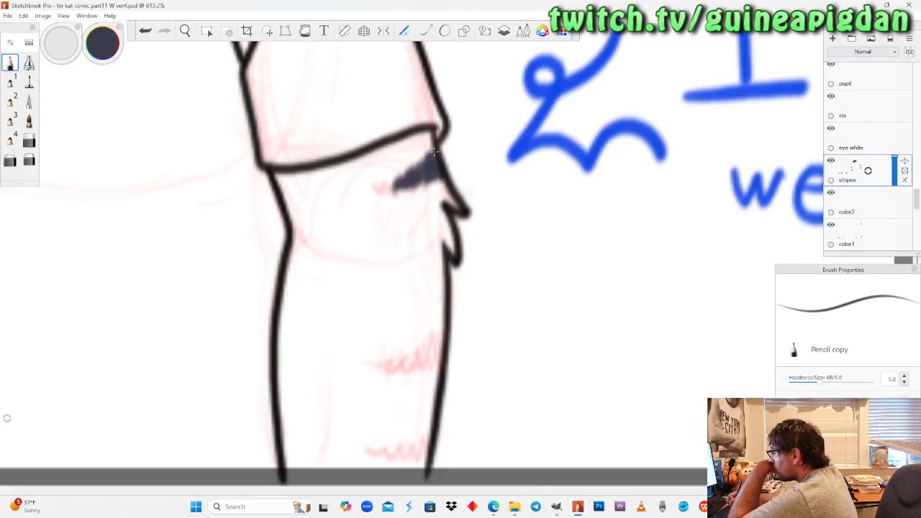
drag(434, 152, 404, 189)
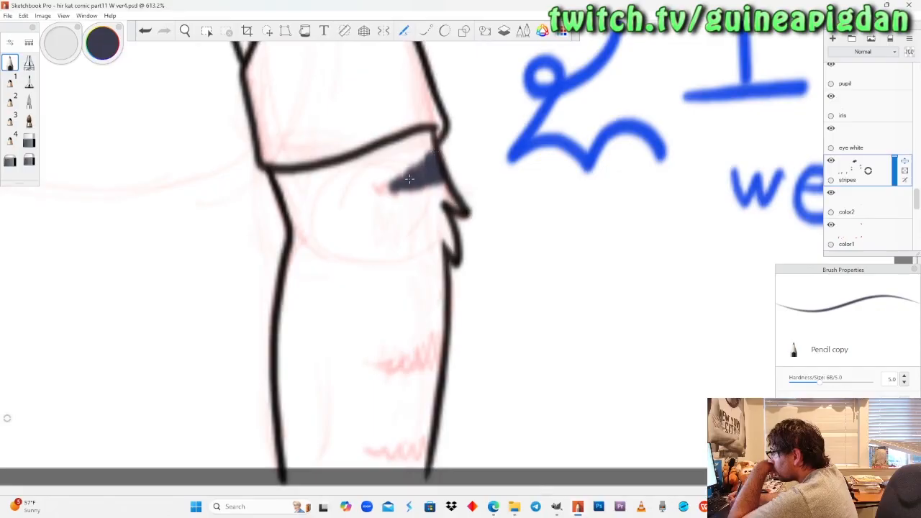
mouse_move(435, 313)
mouse_down()
mouse_move(440, 338)
mouse_move(396, 344)
mouse_move(439, 318)
mouse_move(426, 342)
mouse_move(398, 348)
mouse_up()
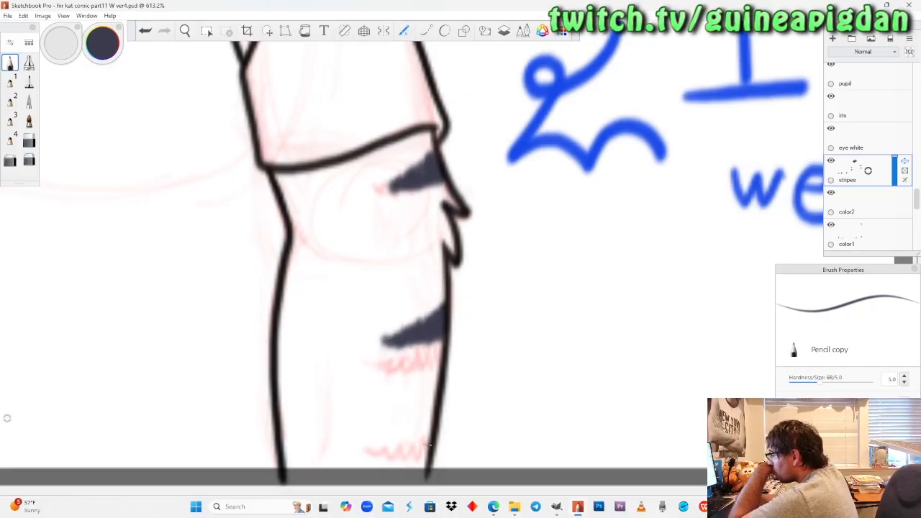
mouse_move(429, 438)
mouse_down()
mouse_move(403, 461)
mouse_move(377, 458)
mouse_up()
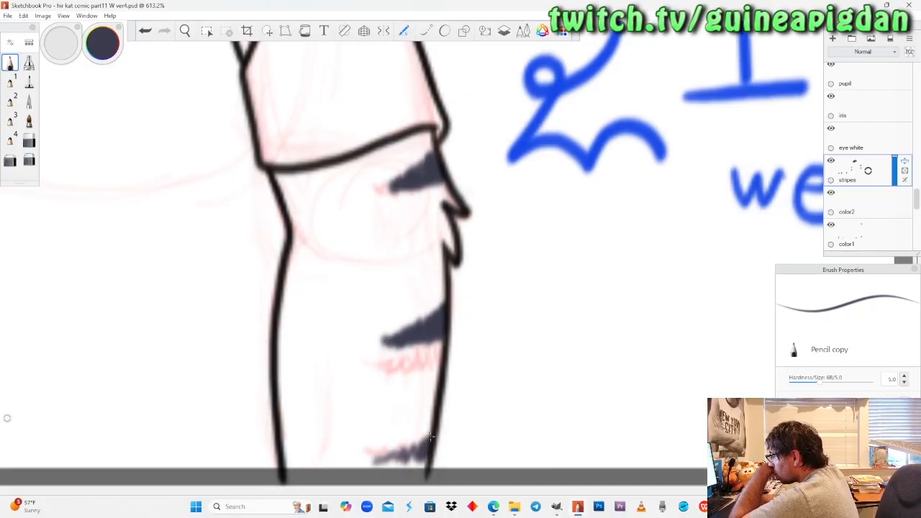
drag(431, 436, 379, 462)
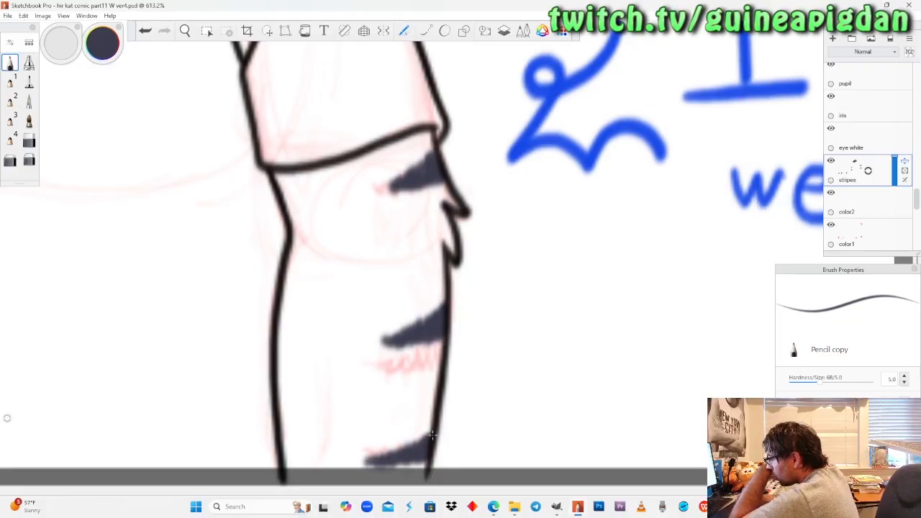
Lasso the middle stripe on the pointing cat's outstretched arm, shift it slightly toward the elbow, and touch up its edge with the pencil.
click(185, 31)
drag(224, 169, 345, 360)
drag(155, 229, 183, 250)
drag(336, 301, 376, 206)
drag(366, 248, 477, 294)
drag(432, 275, 444, 249)
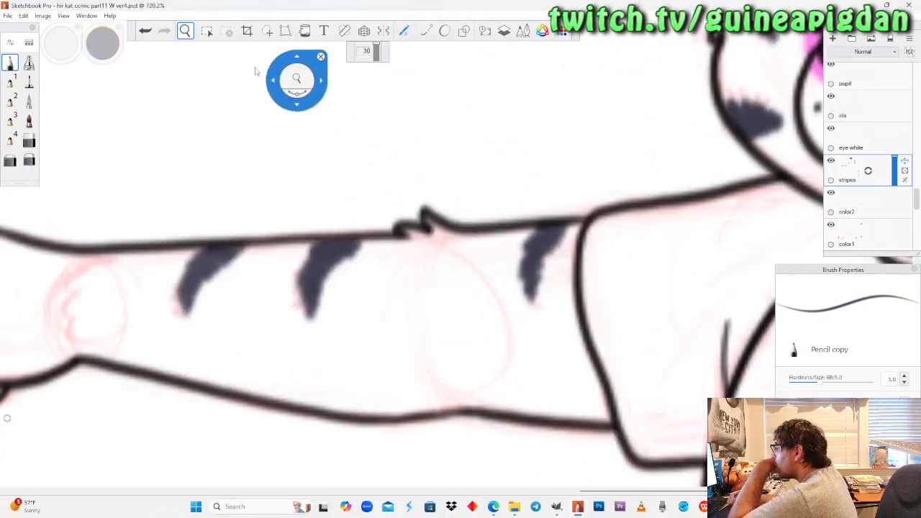
click(13, 64)
click(267, 34)
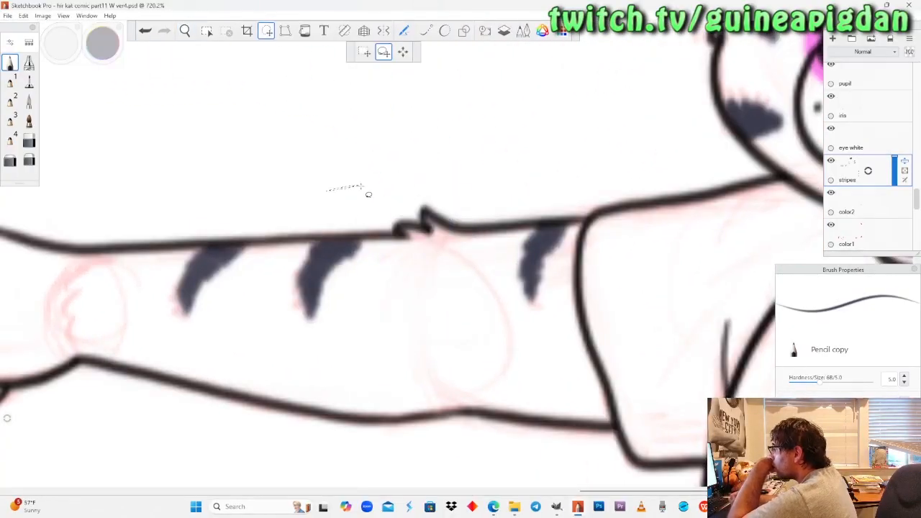
drag(300, 292, 311, 293)
click(9, 69)
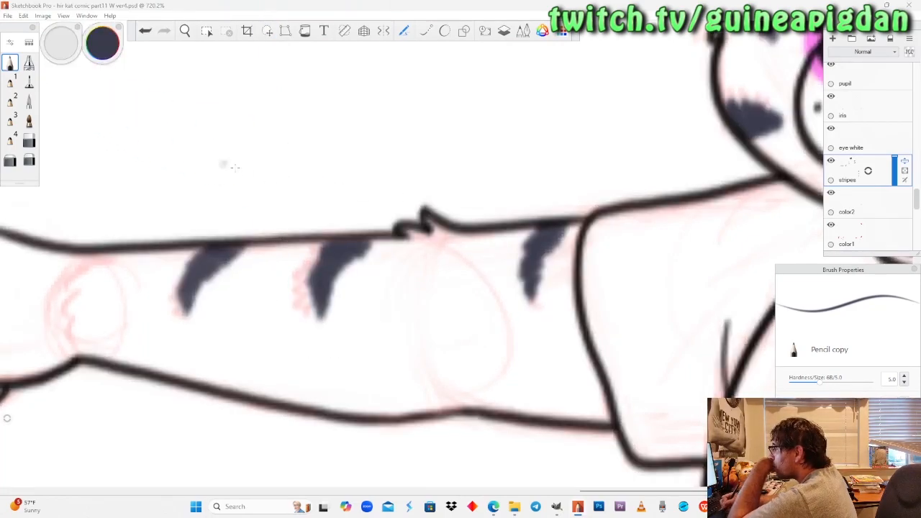
drag(321, 246, 314, 269)
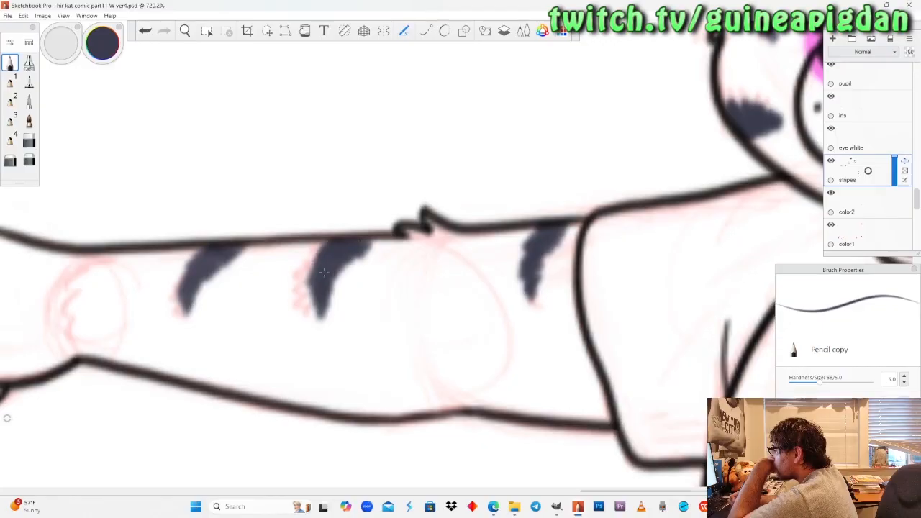
Lasso the stripe nearest the sleeve on the outstretched arm and move it slightly toward the elbow.
click(267, 31)
mouse_move(580, 178)
mouse_down()
mouse_move(485, 232)
mouse_move(588, 182)
mouse_up()
drag(542, 255, 533, 259)
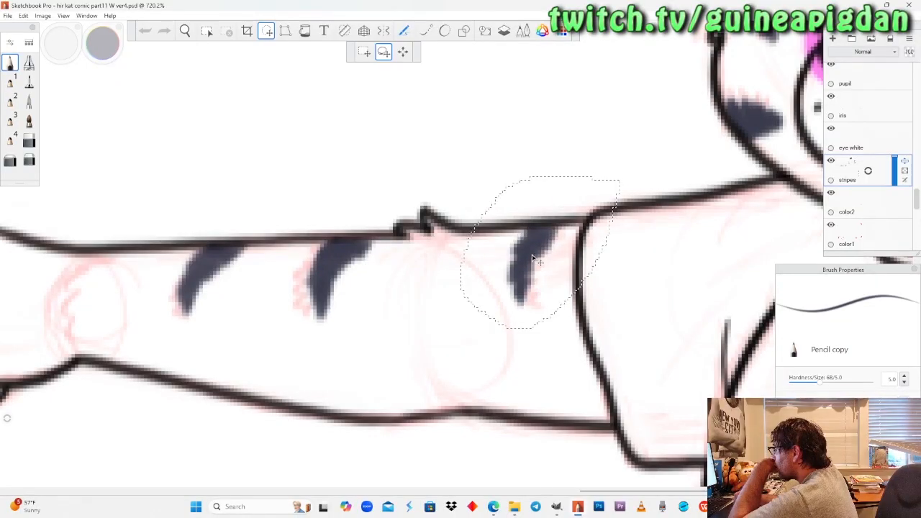
click(9, 63)
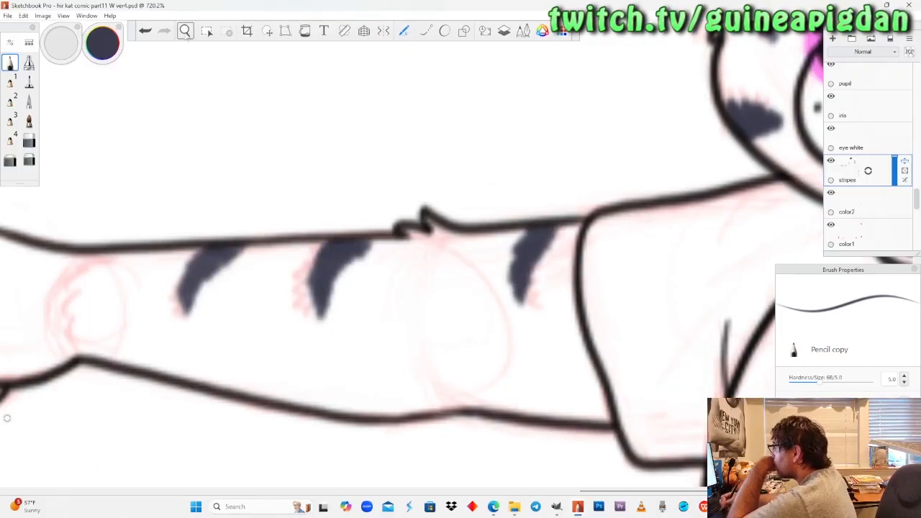
Paint dark blue-grey stripes on both cheeks of the tired cat with its tongue out, beside the reading dragon.
click(186, 35)
drag(222, 129, 310, 342)
drag(348, 293, 377, 290)
drag(239, 378, 329, 309)
drag(288, 367, 389, 260)
drag(293, 371, 421, 279)
drag(318, 309, 321, 289)
drag(407, 197, 402, 320)
drag(389, 222, 403, 240)
drag(339, 316, 403, 331)
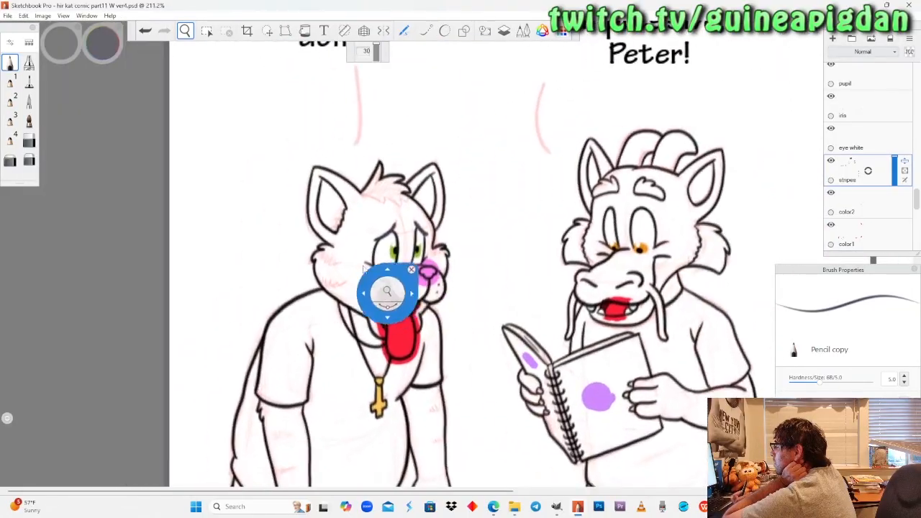
drag(676, 286, 715, 290)
drag(216, 239, 526, 276)
drag(329, 235, 389, 137)
drag(351, 246, 356, 206)
mouse_move(300, 162)
mouse_down()
mouse_move(263, 192)
mouse_move(205, 180)
mouse_move(224, 188)
mouse_move(244, 220)
mouse_move(200, 177)
mouse_move(241, 202)
mouse_move(272, 253)
mouse_up()
click(13, 61)
mouse_move(245, 348)
mouse_down()
mouse_move(216, 360)
mouse_move(234, 367)
mouse_move(306, 357)
mouse_up()
drag(217, 344, 314, 351)
mouse_move(700, 181)
mouse_down()
mouse_move(670, 195)
mouse_move(658, 220)
mouse_up()
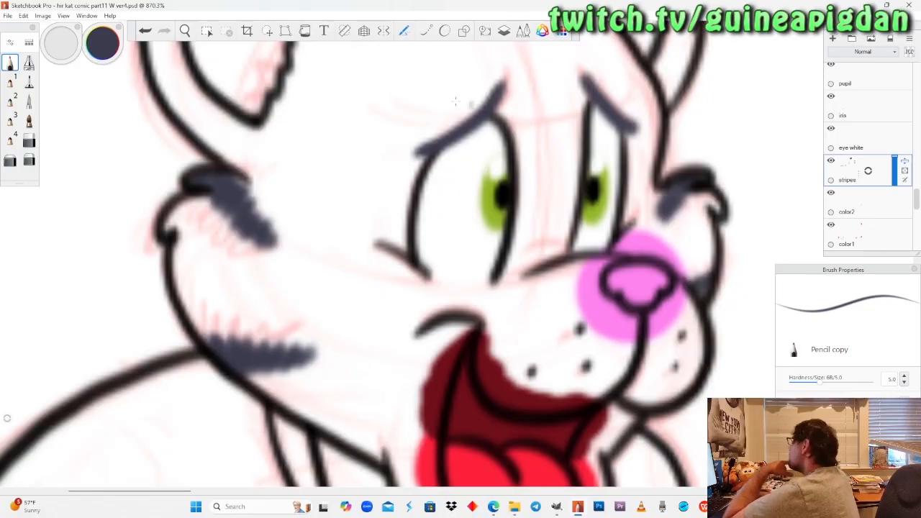
Draw the jagged hairline across the tired cat's forehead in dark blue-grey and fill the lower part of its hair tuft.
click(185, 30)
drag(224, 173, 242, 373)
drag(330, 248, 316, 223)
click(11, 63)
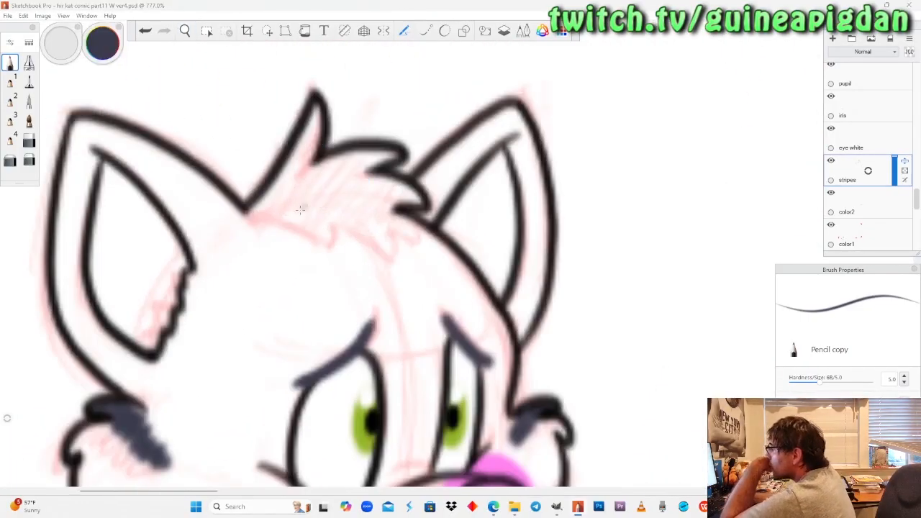
mouse_move(247, 212)
mouse_down()
mouse_move(295, 239)
mouse_move(334, 243)
mouse_move(351, 230)
mouse_move(392, 253)
mouse_move(401, 227)
mouse_move(424, 238)
mouse_up()
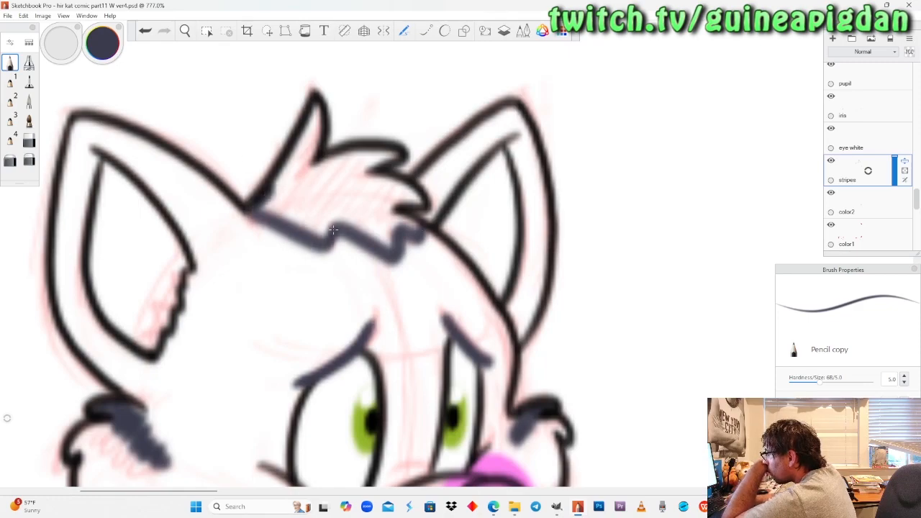
mouse_move(274, 208)
mouse_down()
mouse_move(316, 232)
mouse_move(288, 207)
mouse_up()
drag(348, 212, 394, 249)
drag(381, 216, 418, 229)
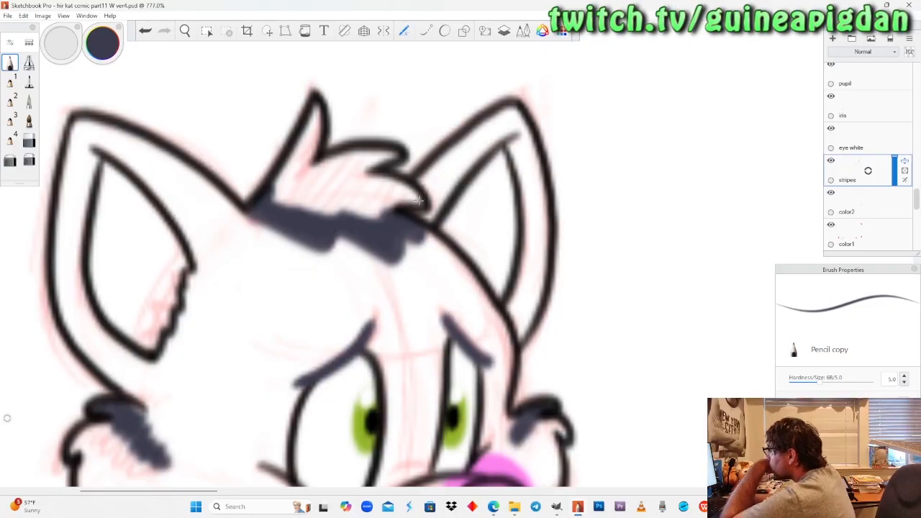
Fill the rest of the tired cat's hair tuft with dark blue-grey, using the pencil along the outlines and the Felt Pen for the centre.
mouse_move(414, 200)
mouse_down()
mouse_move(371, 177)
mouse_move(392, 209)
mouse_up()
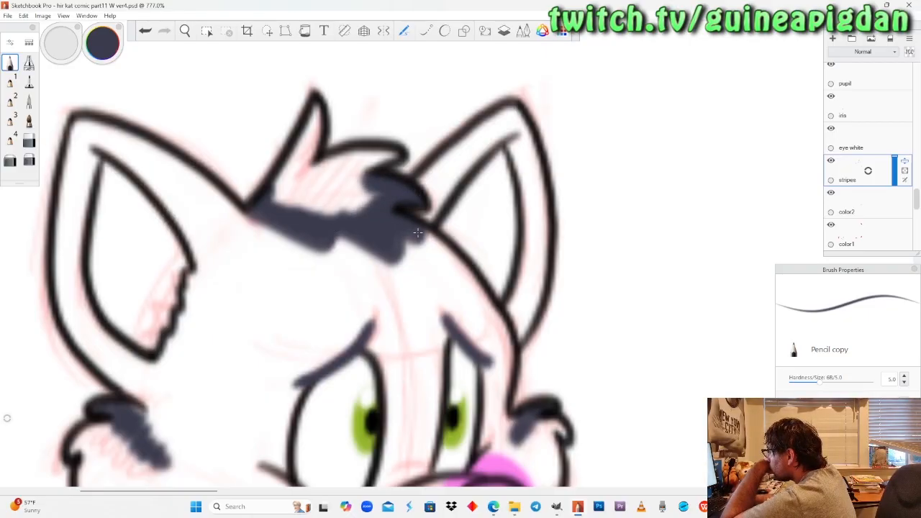
mouse_move(314, 114)
mouse_down()
mouse_move(301, 172)
mouse_move(295, 184)
mouse_move(318, 110)
mouse_move(275, 194)
mouse_up()
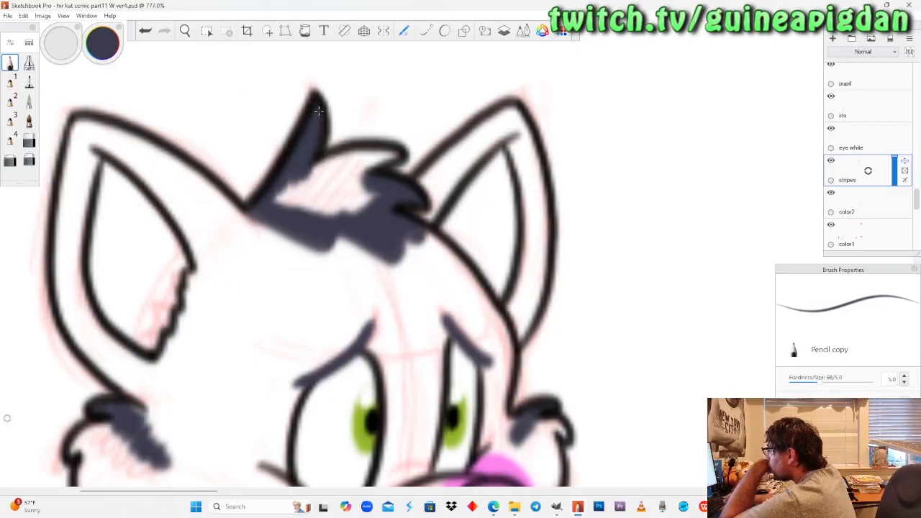
drag(387, 157, 310, 177)
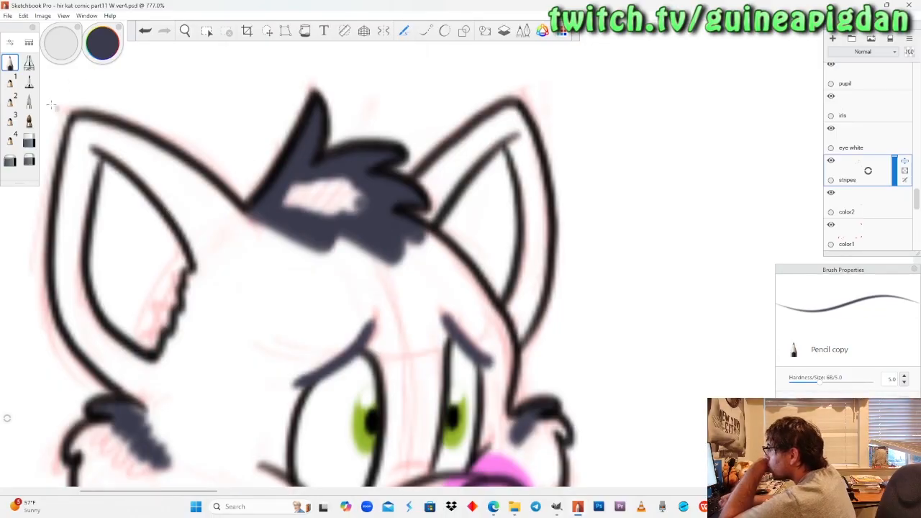
click(29, 82)
mouse_move(344, 200)
mouse_down()
mouse_move(289, 205)
mouse_move(299, 185)
mouse_move(354, 188)
mouse_up()
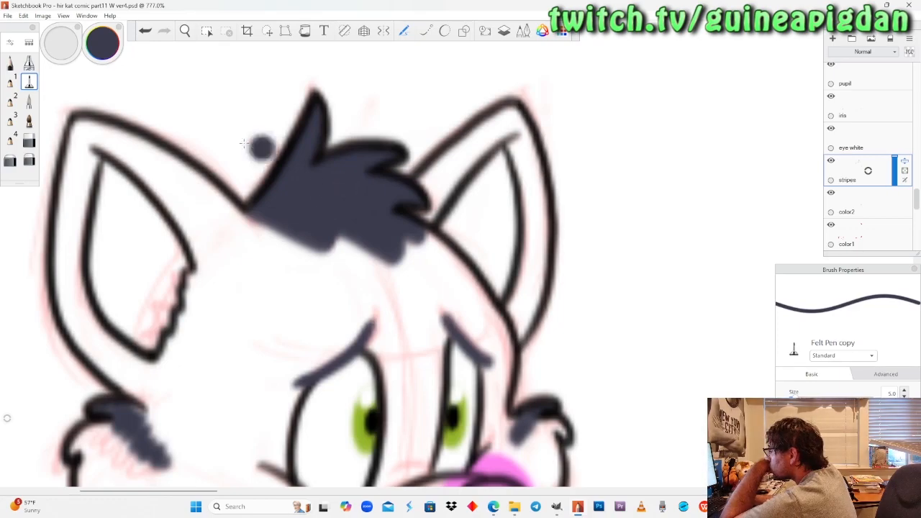
click(10, 63)
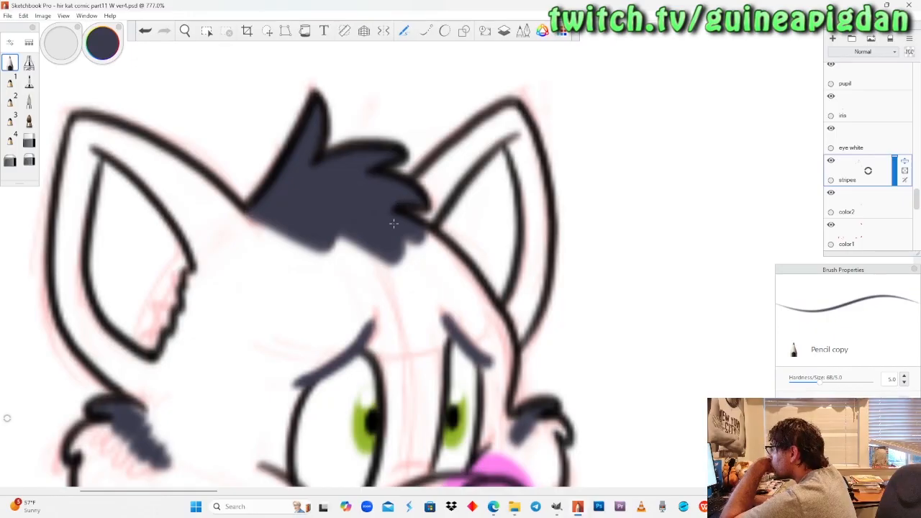
Paint a dark blue-grey stripe on the outer edge of the tired cat's tail with the pencil.
click(187, 33)
drag(223, 187, 205, 237)
drag(161, 434, 240, 352)
drag(249, 295, 240, 271)
drag(290, 210, 286, 200)
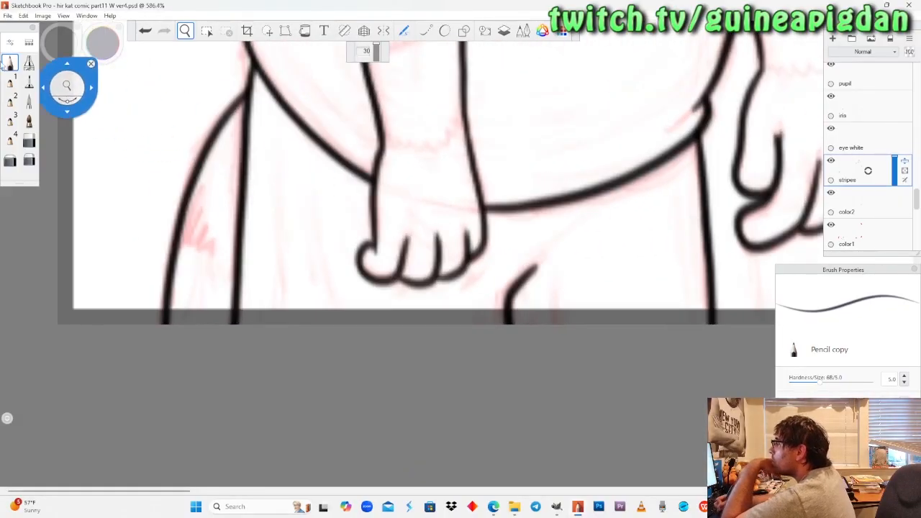
click(9, 63)
mouse_move(196, 190)
mouse_down()
mouse_move(182, 248)
mouse_move(221, 252)
mouse_up()
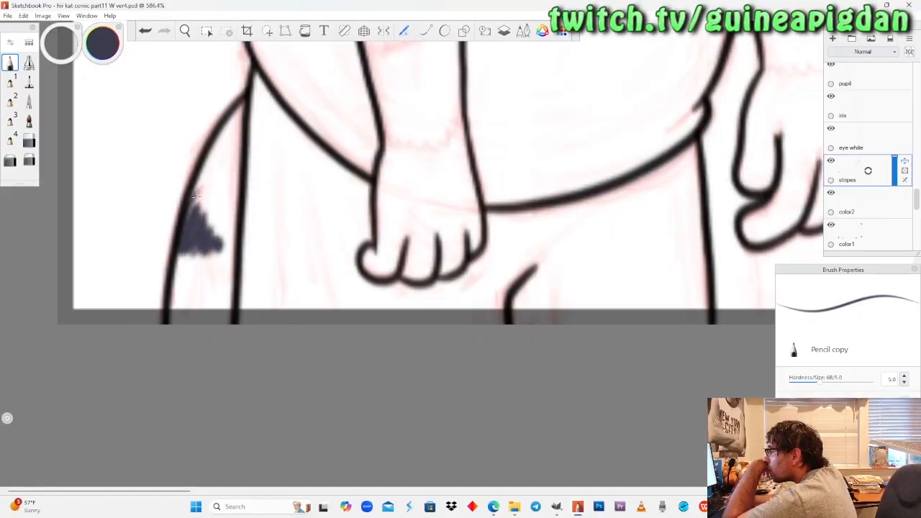
Paint a dark blue-grey stripe on the outer edge of the waving cat's tail in the kanji panel.
click(185, 31)
drag(202, 174, 248, 277)
drag(574, 202, 349, 371)
drag(577, 107, 606, 190)
drag(299, 315, 452, 213)
drag(202, 398, 303, 325)
drag(302, 294, 343, 219)
drag(374, 247, 255, 318)
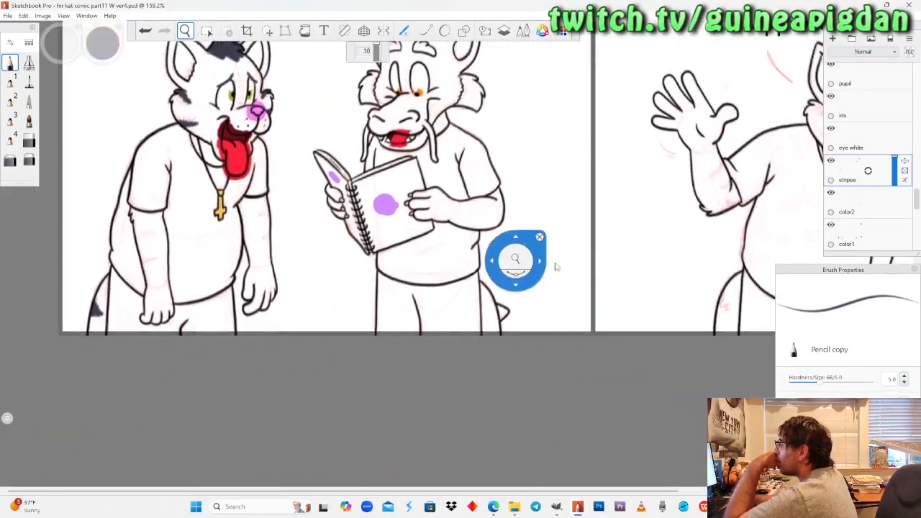
drag(565, 255, 294, 240)
drag(461, 279, 475, 234)
drag(486, 321, 426, 313)
drag(395, 319, 403, 285)
click(10, 63)
mouse_move(364, 247)
mouse_down()
mouse_move(360, 284)
mouse_move(367, 250)
mouse_up()
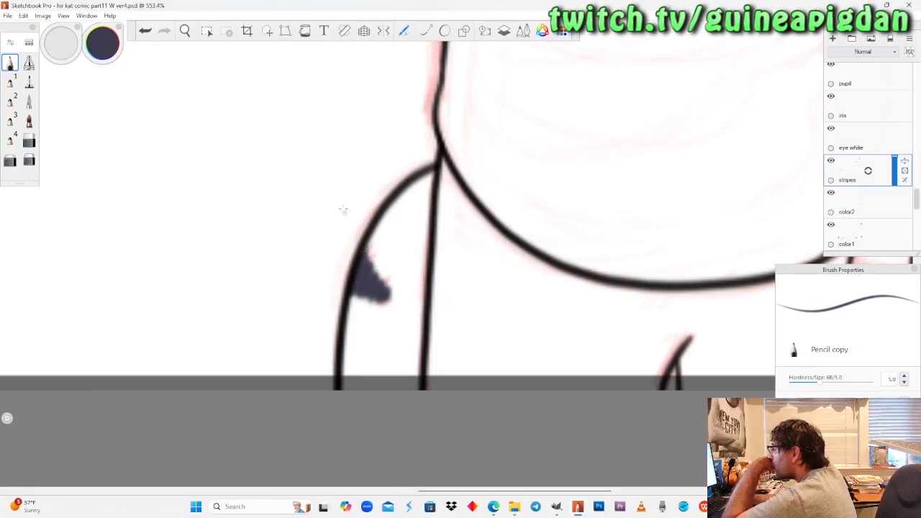
Paint two jagged dark blue-grey stripes on the outer edge of the tired cat's near forearm with the pencil.
click(183, 35)
drag(202, 181, 292, 272)
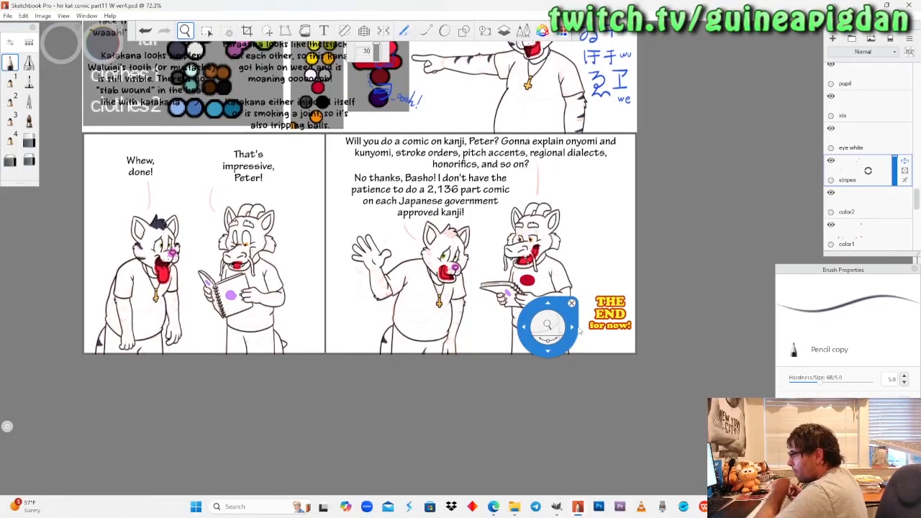
drag(126, 265, 256, 246)
drag(267, 299, 251, 272)
drag(252, 313, 238, 263)
drag(300, 259, 272, 225)
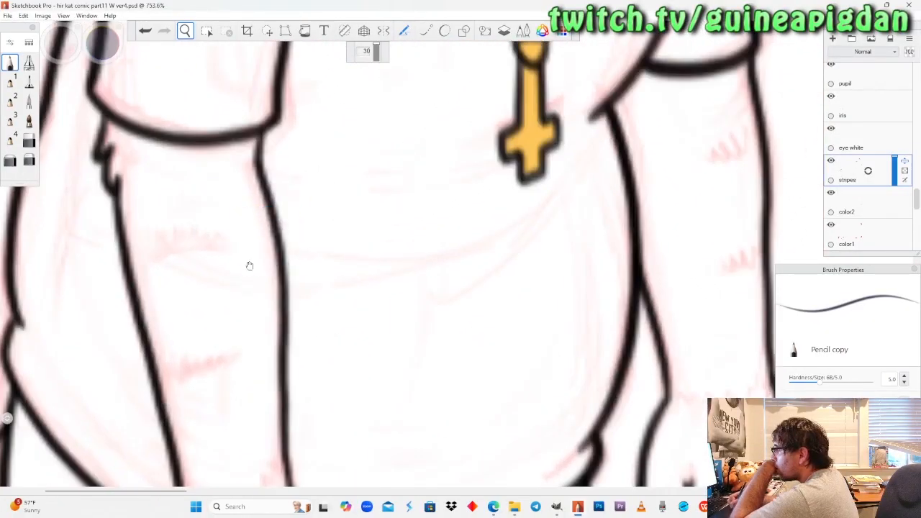
drag(248, 265, 264, 265)
drag(208, 272, 201, 276)
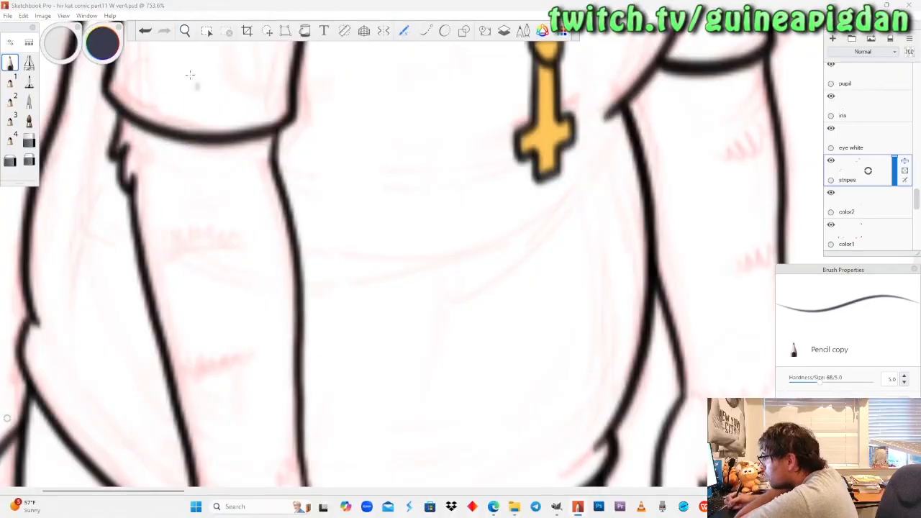
key(space)
mouse_move(200, 214)
mouse_down()
mouse_move(172, 255)
mouse_move(197, 266)
mouse_move(230, 261)
mouse_up()
click(10, 64)
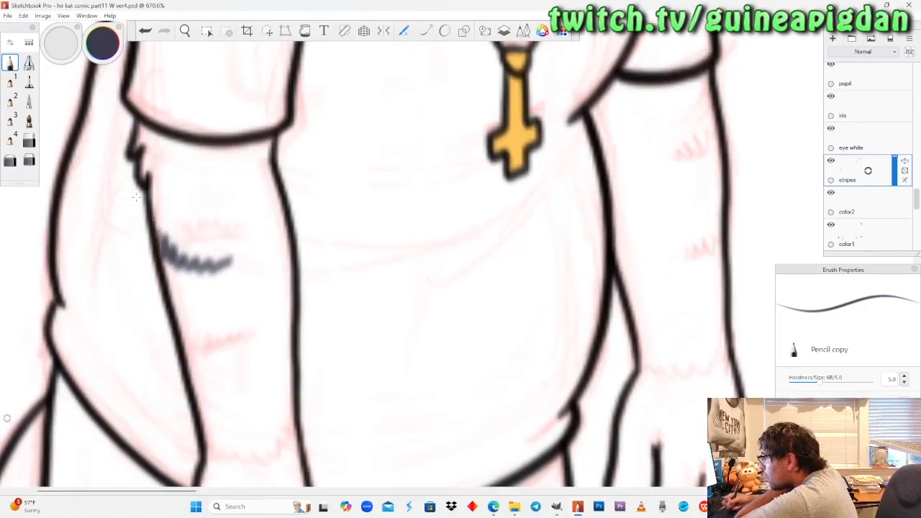
key(ctrl+z)
mouse_move(159, 232)
mouse_down()
mouse_move(164, 259)
mouse_move(198, 211)
mouse_move(232, 216)
mouse_up()
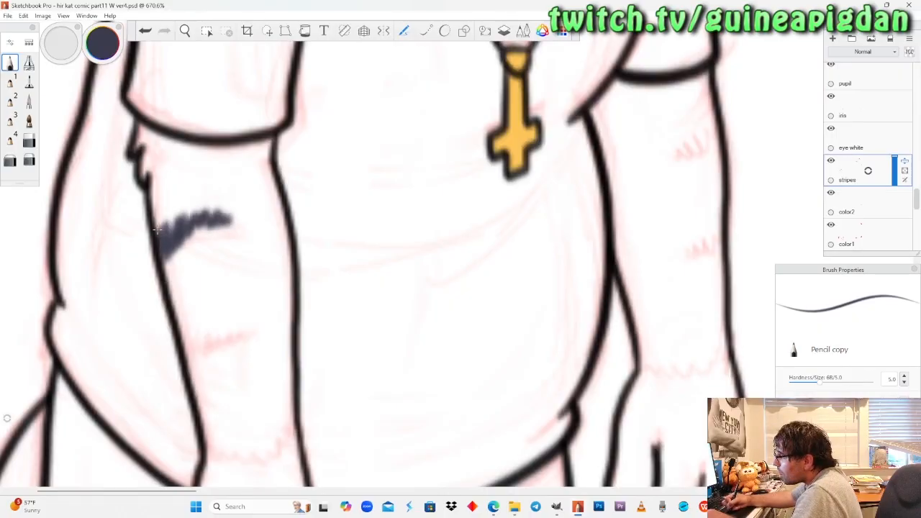
drag(190, 355, 183, 338)
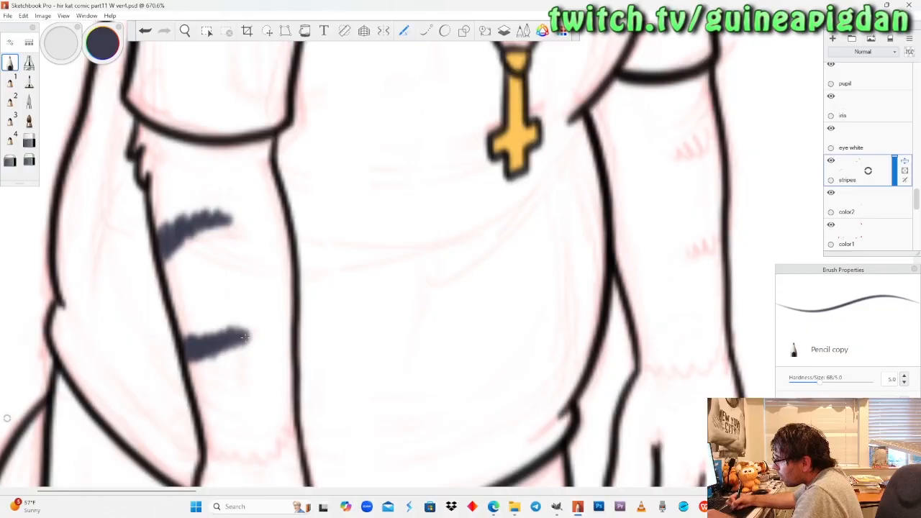
click(28, 160)
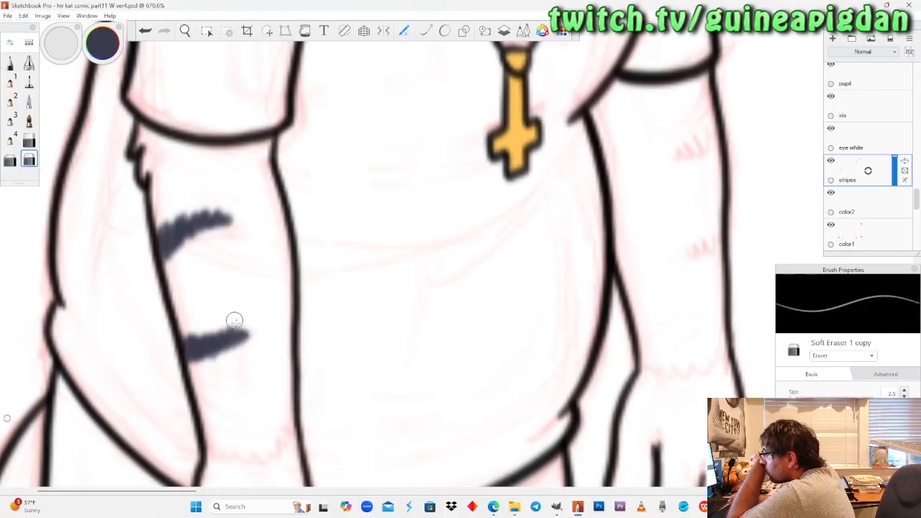
Paint two short dark blue-grey stripes on the outer edge of the tired cat's far forearm, the one nearer the book reader.
click(185, 30)
drag(254, 203, 253, 288)
drag(433, 231, 397, 154)
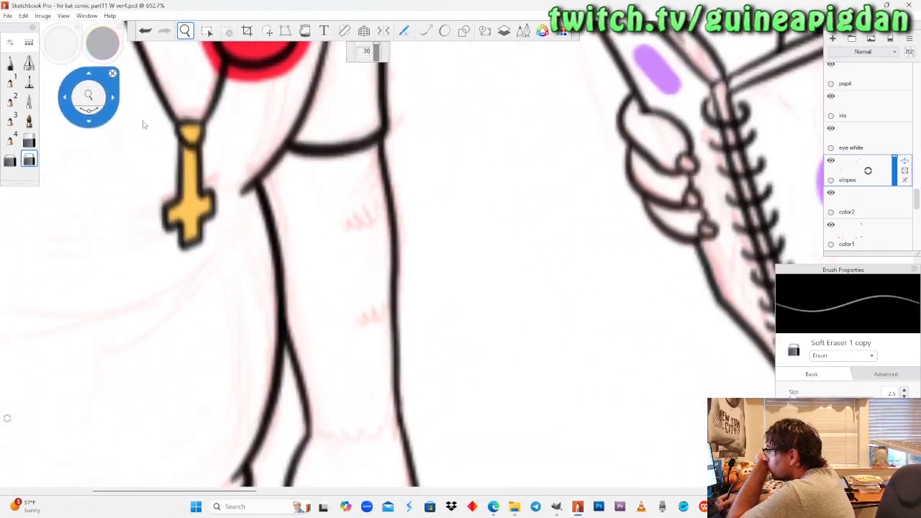
drag(199, 188, 199, 217)
mouse_move(58, 259)
mouse_down()
mouse_move(168, 257)
mouse_move(206, 243)
mouse_up()
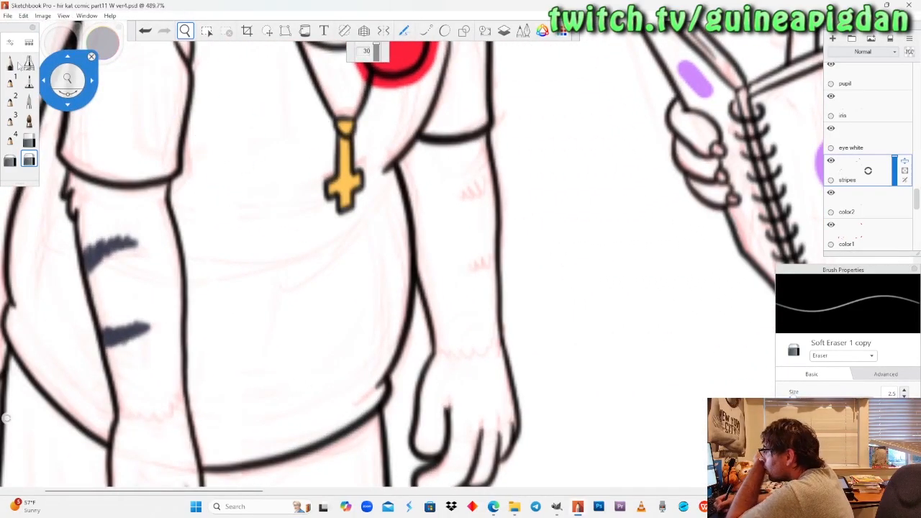
click(10, 64)
drag(488, 170, 490, 191)
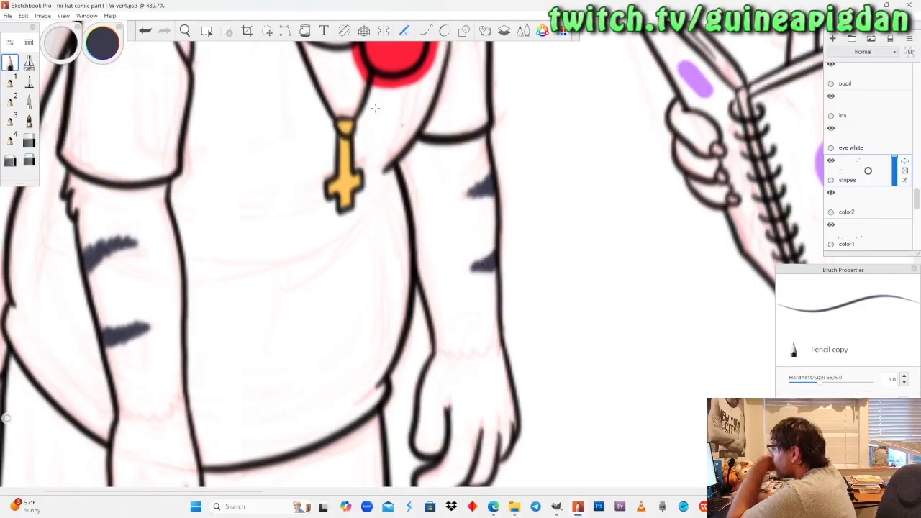
Review the stripes on the cats in the two bottom panels of the comic page.
click(192, 33)
drag(211, 192, 162, 194)
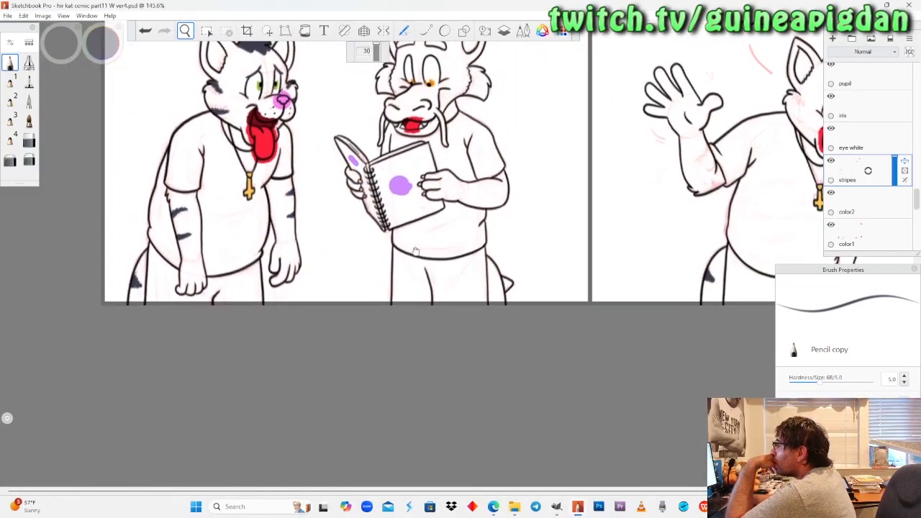
drag(415, 249, 387, 355)
drag(366, 247, 357, 252)
drag(449, 280, 428, 286)
drag(343, 261, 314, 263)
drag(426, 269, 463, 248)
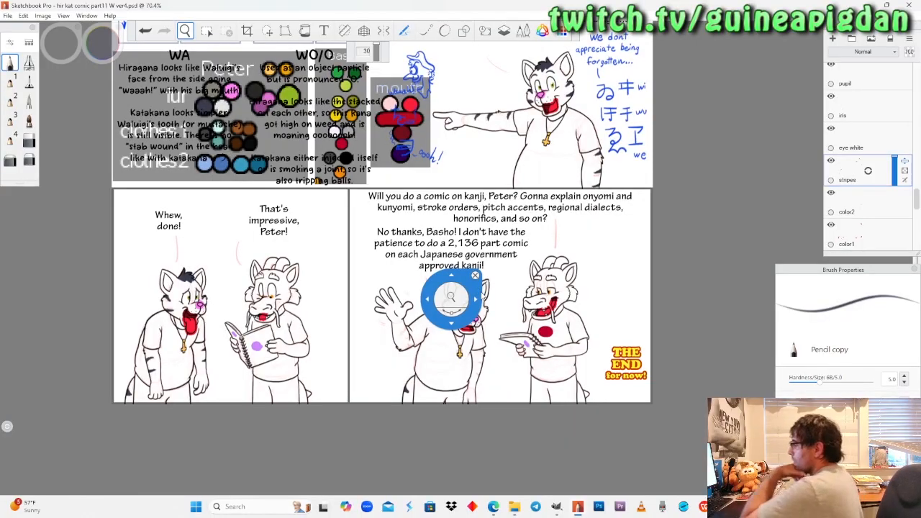
drag(406, 353, 418, 285)
Paint a dark blue-grey stripe from the upper cheek tuft inward on both sides of the waving cat's face.
drag(430, 437, 650, 386)
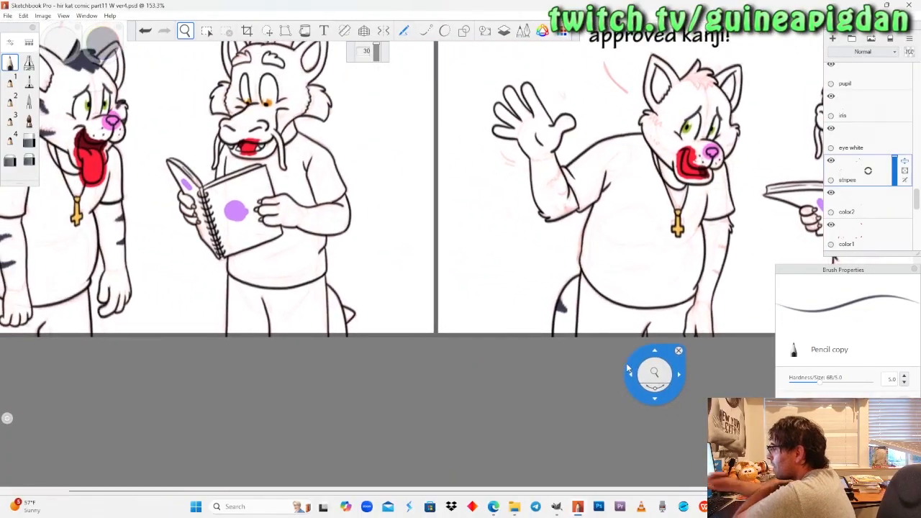
drag(688, 309, 624, 282)
drag(664, 329, 617, 344)
drag(488, 129, 463, 240)
drag(470, 263, 418, 189)
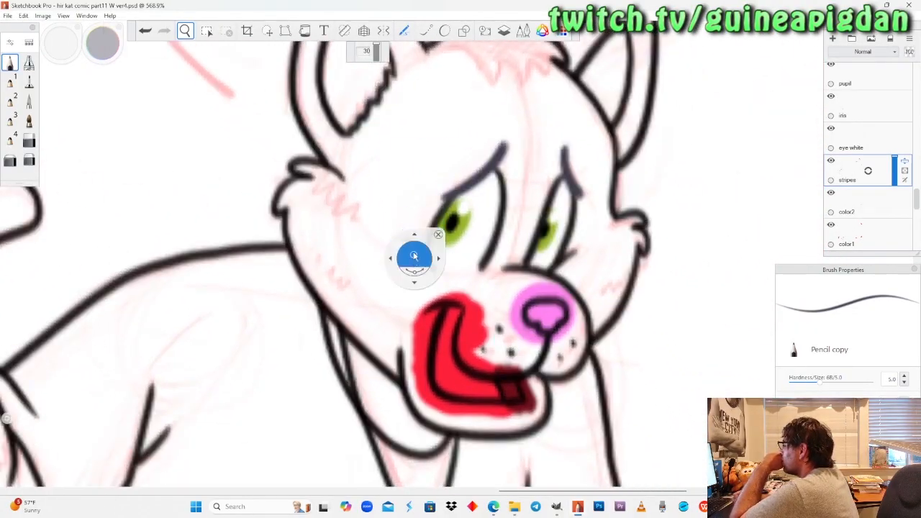
drag(417, 234, 434, 213)
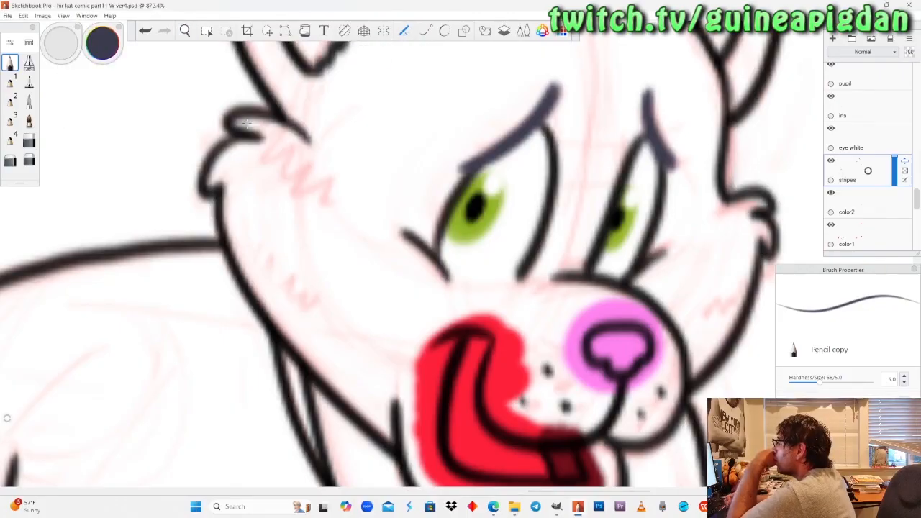
mouse_move(245, 124)
mouse_down()
mouse_move(287, 137)
mouse_move(327, 186)
mouse_up()
drag(295, 142, 327, 190)
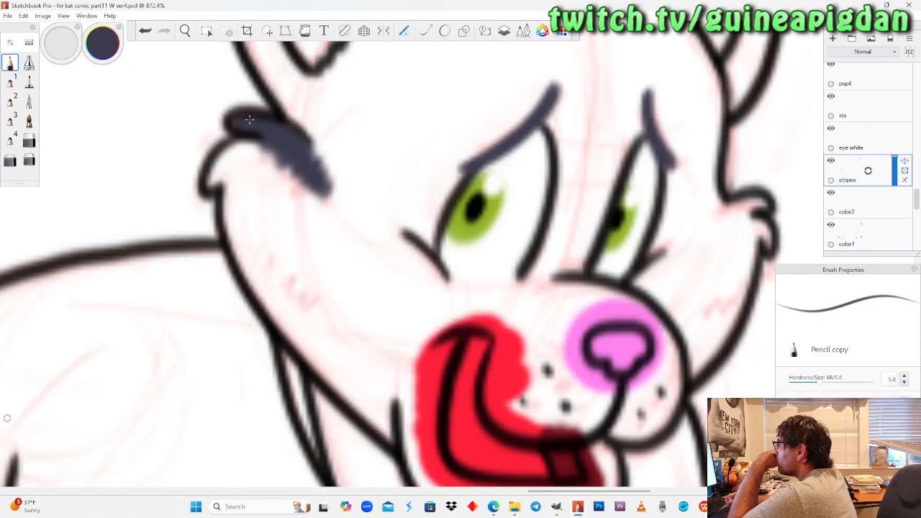
drag(763, 203, 700, 249)
drag(762, 205, 696, 253)
Paint the jagged dark blue-grey lower cheek stripes on both sides of the waving cat's face.
mouse_move(251, 275)
mouse_down()
mouse_move(282, 305)
mouse_move(338, 311)
mouse_up()
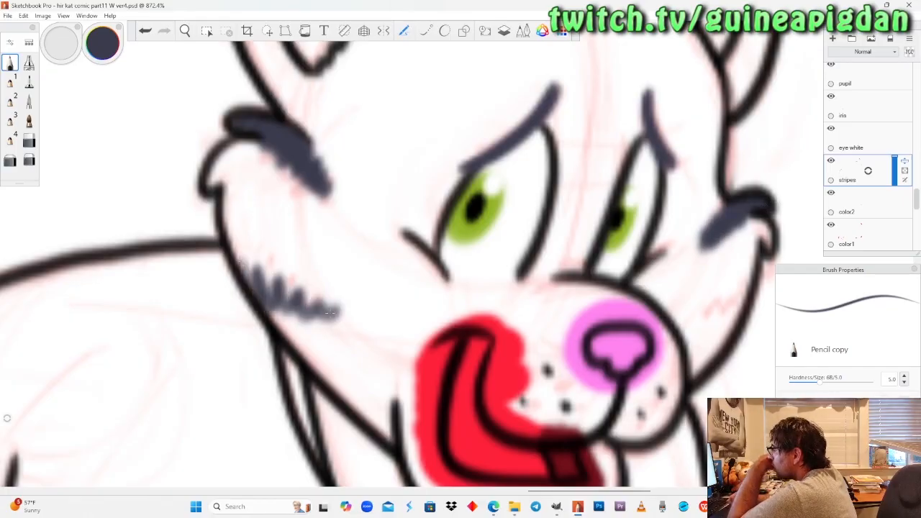
mouse_move(246, 266)
mouse_down()
mouse_move(295, 306)
mouse_move(339, 313)
mouse_move(246, 266)
mouse_up()
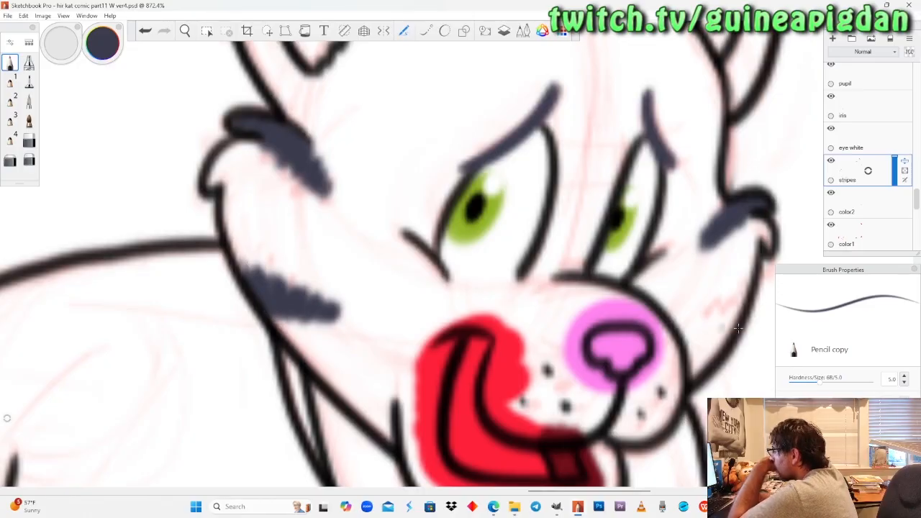
drag(741, 297, 692, 332)
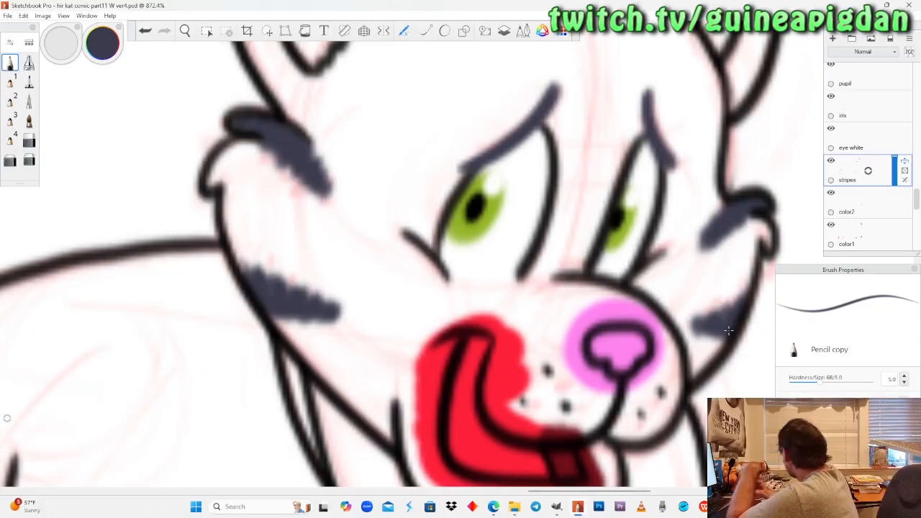
Paint two curved dark blue-grey stripes on the outer edge of the waving cat's lowered forearm with the pencil.
click(185, 32)
drag(210, 177, 257, 380)
drag(275, 279, 412, 290)
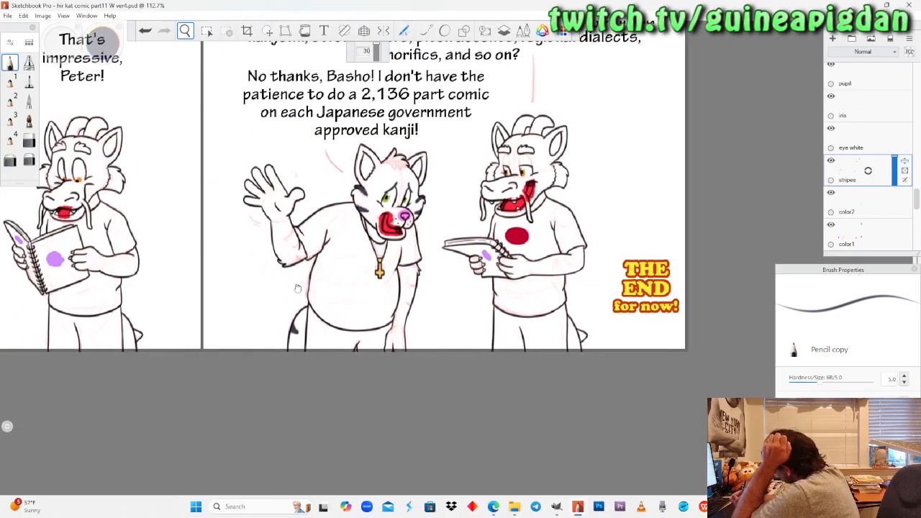
drag(333, 300, 316, 318)
mouse_move(484, 280)
mouse_down()
mouse_move(487, 265)
mouse_move(492, 291)
mouse_move(487, 248)
mouse_up()
drag(475, 272, 487, 257)
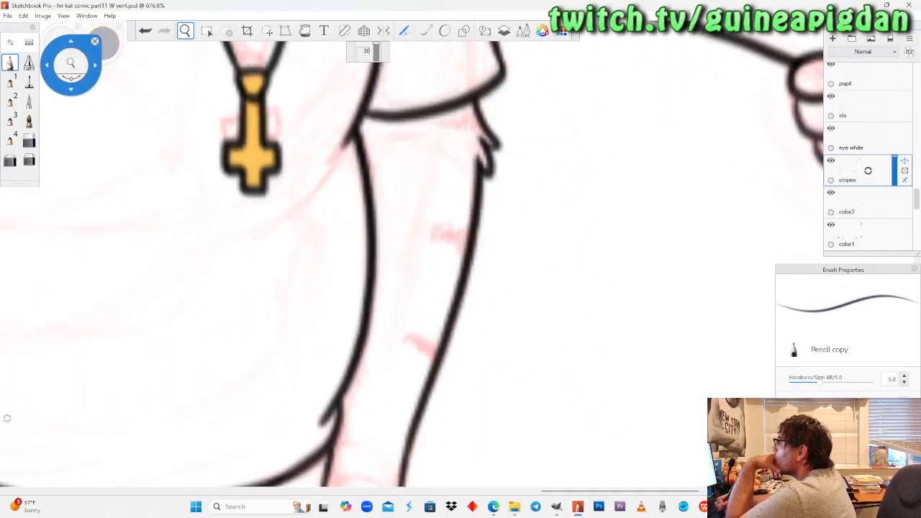
click(10, 63)
mouse_move(427, 372)
mouse_down()
mouse_move(429, 352)
mouse_move(430, 377)
mouse_up()
drag(428, 239, 465, 257)
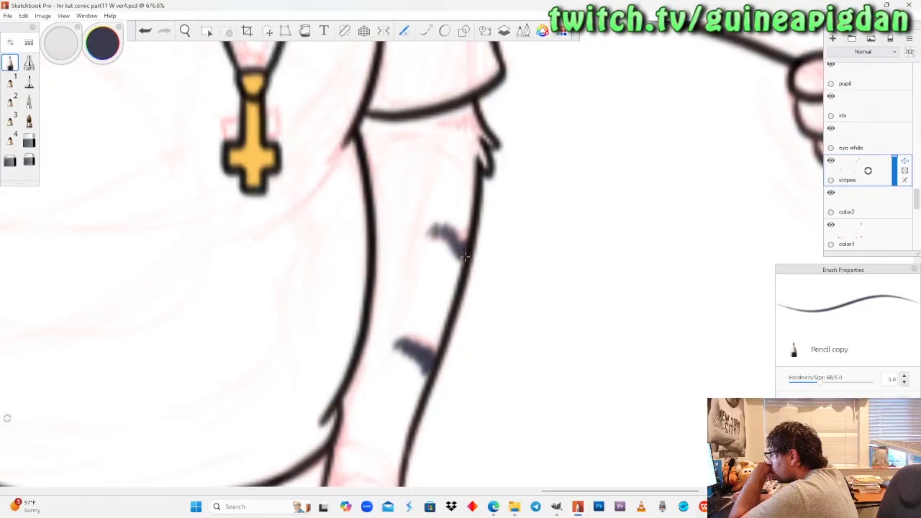
drag(420, 230, 464, 256)
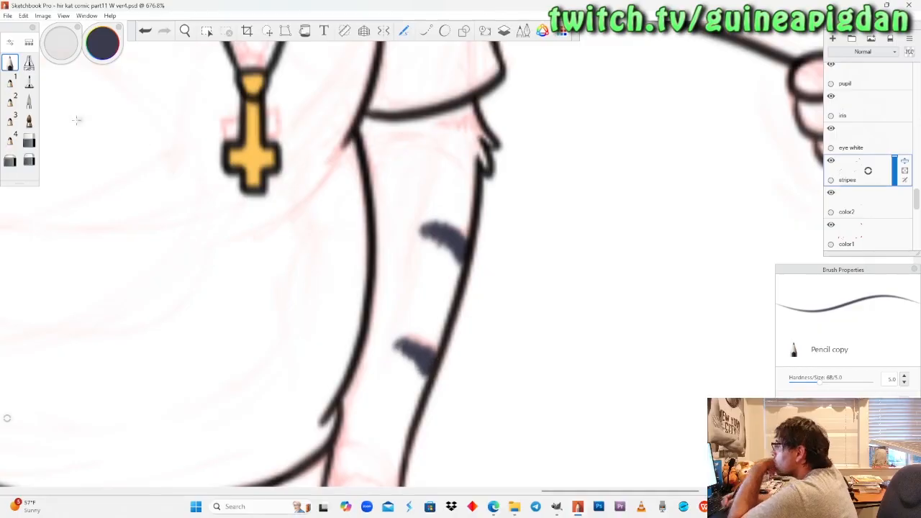
Erase most of the lower stripe on the waving cat's lowered forearm and repaint it at a steeper slant.
key(e)
drag(397, 337, 430, 373)
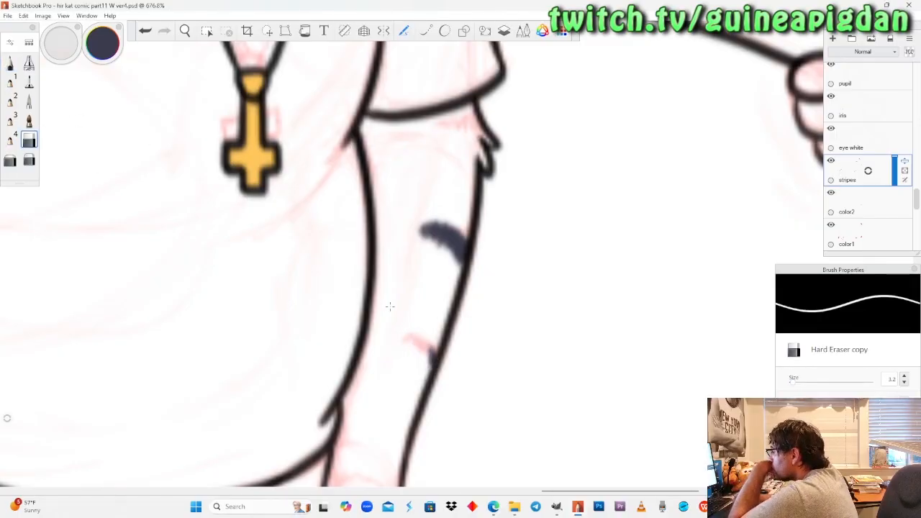
click(10, 63)
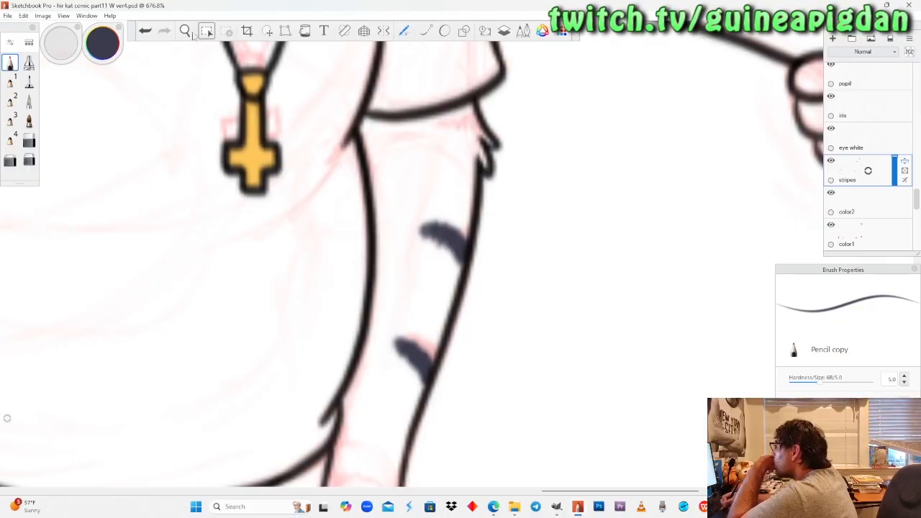
Paint a small triangular dark blue-grey stripe near the elbow of the waving cat's raised arm, beside the sleeve hem.
click(188, 34)
drag(227, 209, 439, 356)
mouse_move(333, 216)
mouse_down()
mouse_move(343, 241)
mouse_move(354, 231)
mouse_move(355, 322)
mouse_up()
drag(365, 291, 384, 264)
click(16, 63)
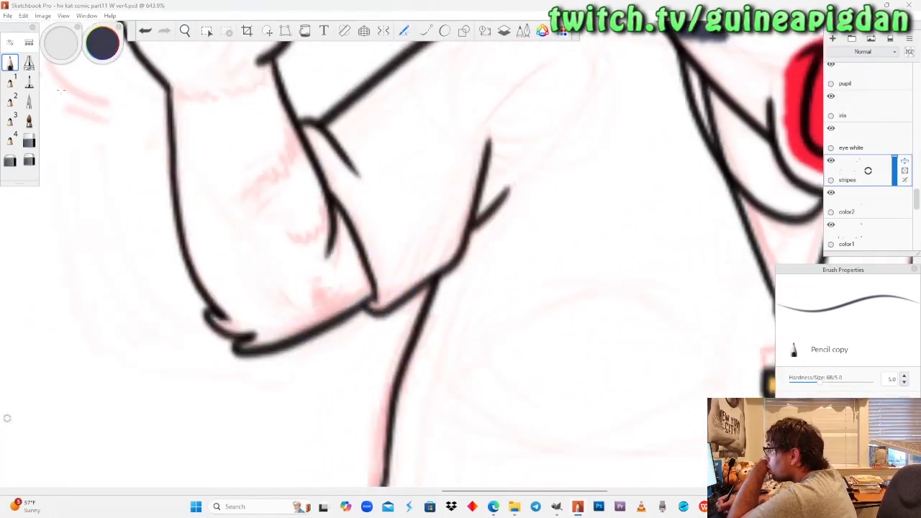
mouse_move(360, 300)
mouse_down()
mouse_move(342, 308)
mouse_move(359, 299)
mouse_up()
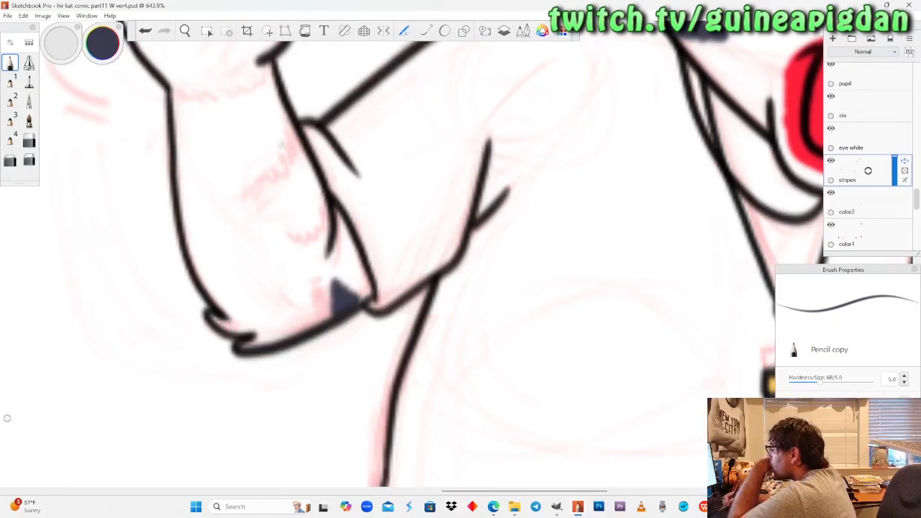
Paint two curved dark blue-grey stripes on the inner edge of the waving cat's raised forearm.
mouse_move(328, 197)
mouse_down()
mouse_move(318, 229)
mouse_move(324, 204)
mouse_up()
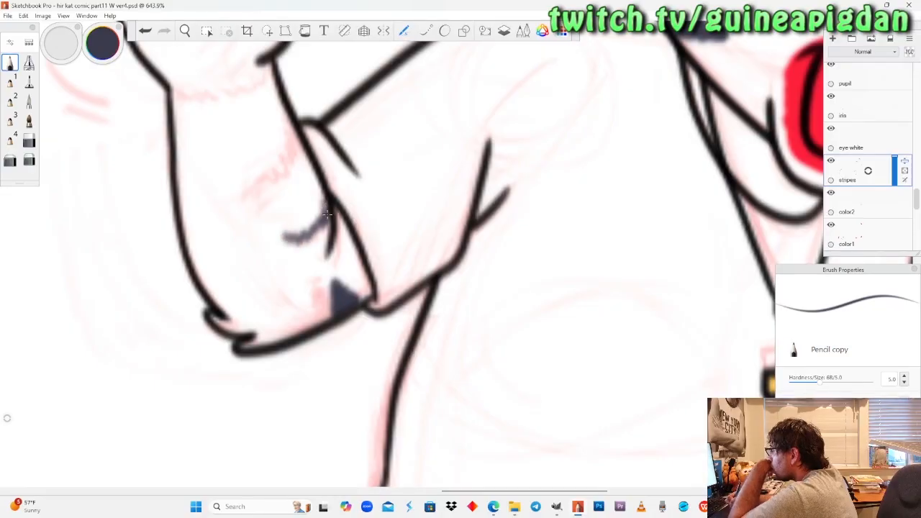
drag(301, 229, 282, 233)
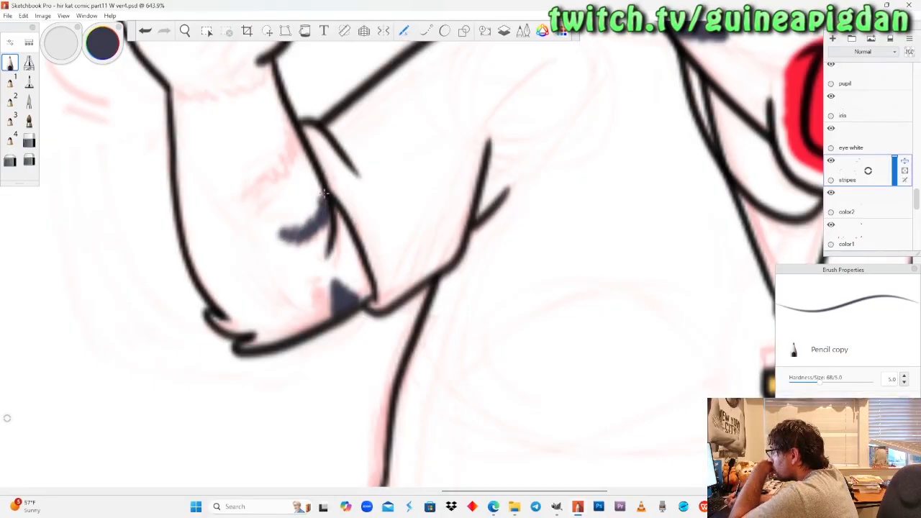
mouse_move(299, 137)
mouse_down()
mouse_move(285, 164)
mouse_move(256, 180)
mouse_move(296, 141)
mouse_up()
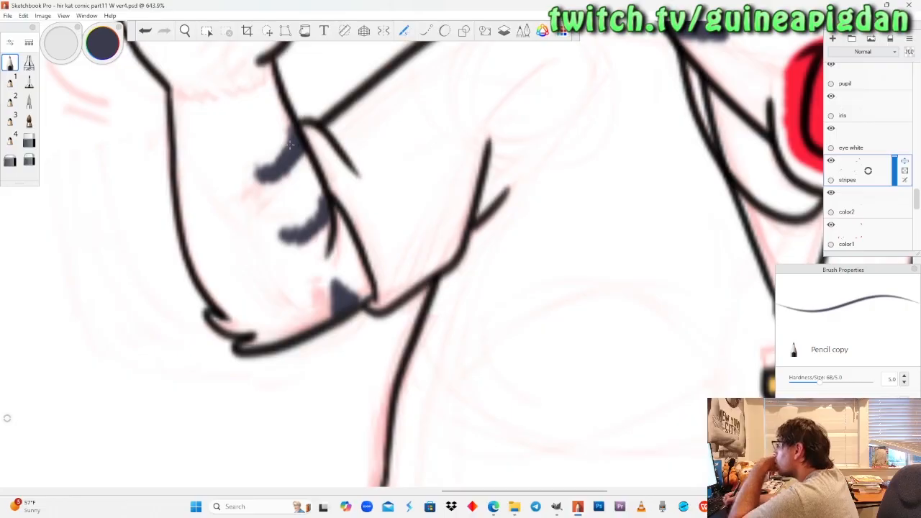
Erase the two curved stripes on the waving cat's raised forearm using the Hard Eraser at size 10.1.
click(29, 160)
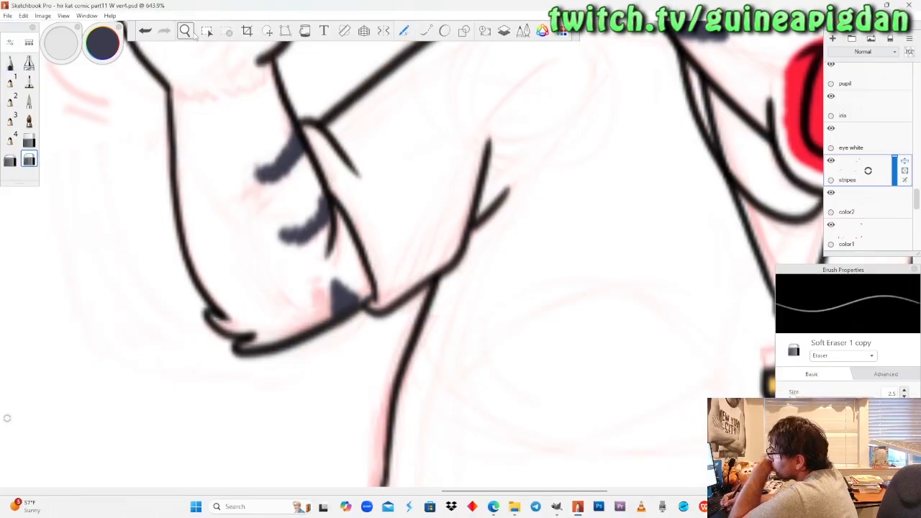
click(29, 141)
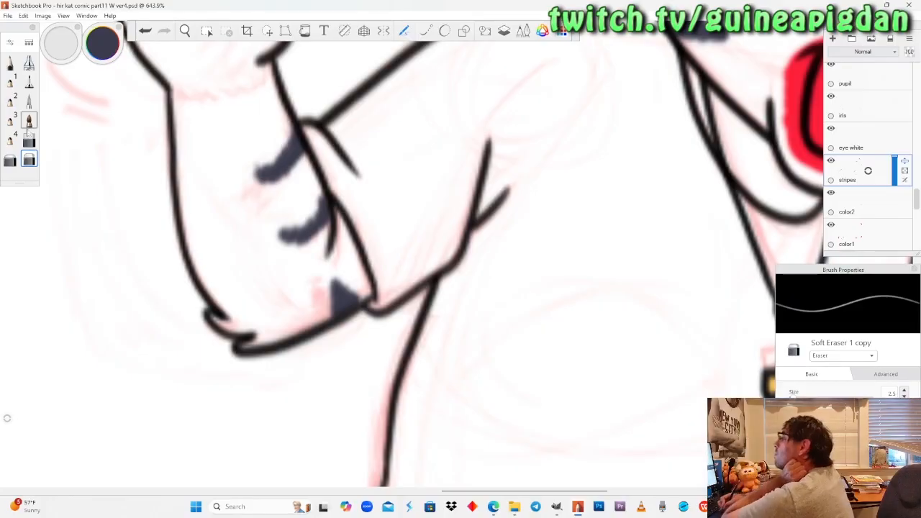
drag(796, 387, 800, 387)
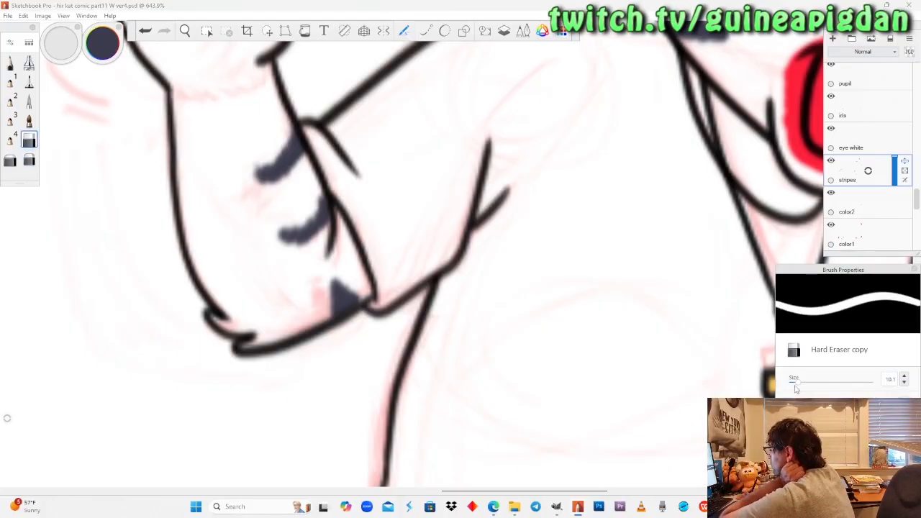
mouse_move(288, 144)
mouse_down()
mouse_move(277, 169)
mouse_move(311, 111)
mouse_up()
drag(281, 238, 328, 212)
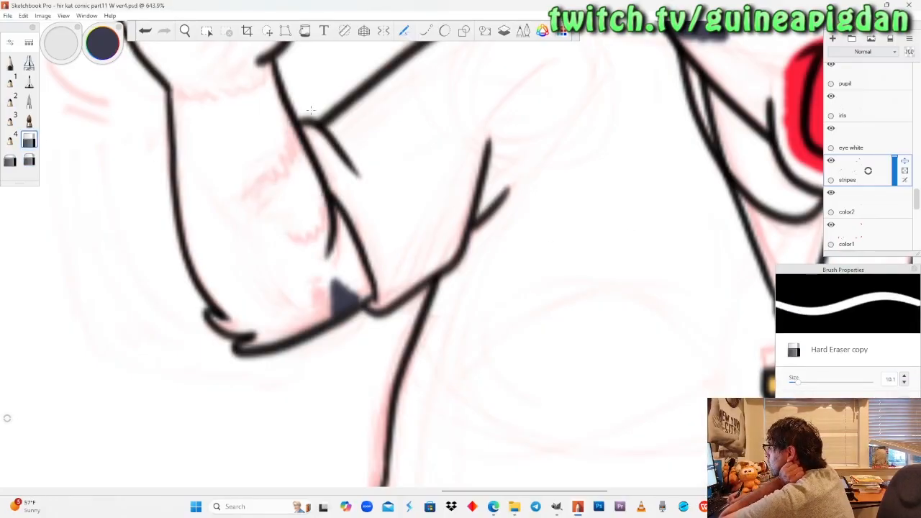
Paint two thicker curved dark blue-grey stripes on the inner edge of the waving cat's raised forearm with the Pencil at size 5.0.
key(space)
mouse_move(197, 184)
mouse_down()
mouse_move(195, 196)
mouse_move(471, 417)
mouse_move(459, 323)
mouse_up()
drag(429, 279, 436, 226)
click(11, 63)
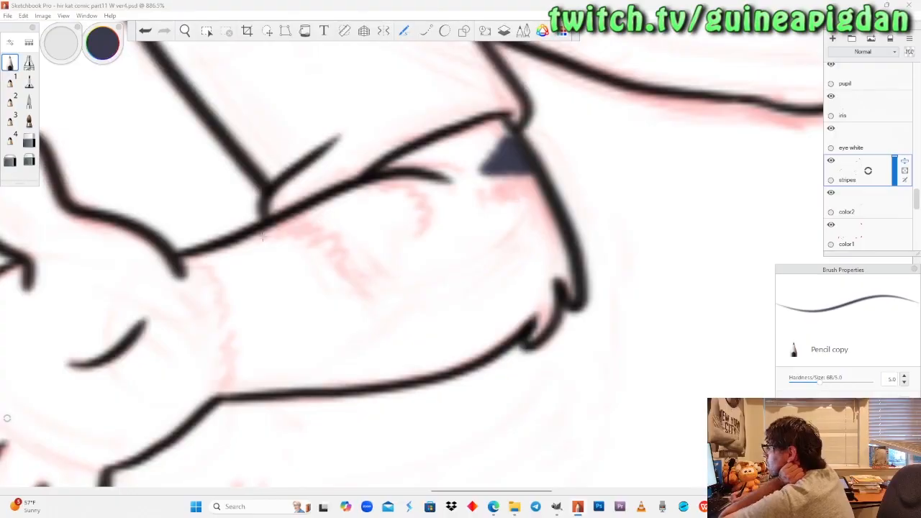
mouse_move(260, 232)
mouse_down()
mouse_move(306, 238)
mouse_move(254, 240)
mouse_move(350, 295)
mouse_up()
mouse_move(256, 234)
mouse_down()
mouse_move(305, 243)
mouse_move(353, 289)
mouse_up()
mouse_move(338, 188)
mouse_down()
mouse_move(369, 188)
mouse_move(404, 205)
mouse_move(436, 251)
mouse_up()
mouse_move(338, 195)
mouse_down()
mouse_move(396, 209)
mouse_move(434, 251)
mouse_up()
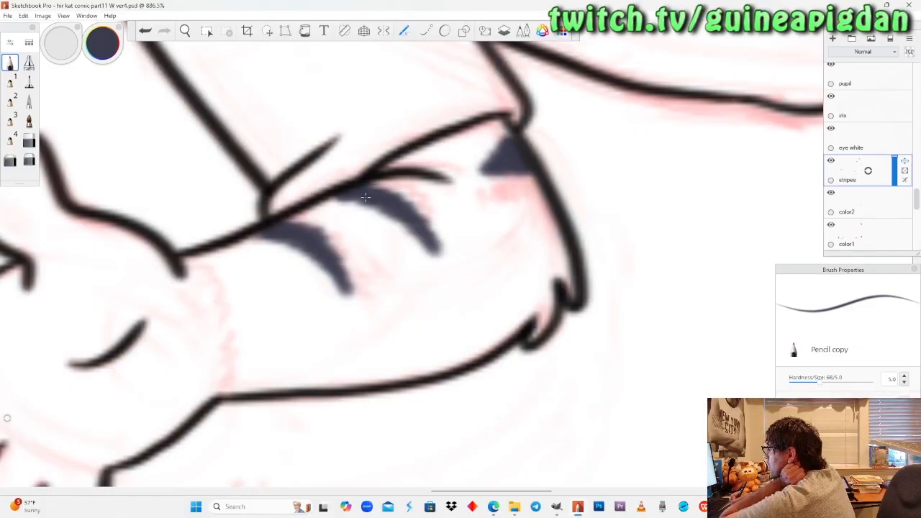
Paint the jagged lower edge of the waving cat's hair across the forehead between the ears in dark blue-grey.
click(185, 31)
drag(221, 167, 260, 261)
drag(292, 310, 382, 191)
drag(376, 172, 359, 229)
drag(376, 190, 336, 262)
drag(362, 217, 346, 293)
mouse_move(436, 333)
mouse_down()
mouse_move(424, 288)
mouse_move(437, 278)
mouse_move(391, 305)
mouse_move(396, 266)
mouse_up()
click(12, 65)
mouse_move(271, 221)
mouse_down()
mouse_move(316, 228)
mouse_move(399, 275)
mouse_move(441, 277)
mouse_move(460, 256)
mouse_move(487, 259)
mouse_move(491, 243)
mouse_move(475, 267)
mouse_move(453, 251)
mouse_move(432, 285)
mouse_move(409, 241)
mouse_move(381, 276)
mouse_move(340, 243)
mouse_move(275, 216)
mouse_move(310, 208)
mouse_move(328, 185)
mouse_move(381, 259)
mouse_move(416, 215)
mouse_move(450, 270)
mouse_move(464, 245)
mouse_move(478, 252)
mouse_move(480, 220)
mouse_move(498, 237)
mouse_move(464, 205)
mouse_move(439, 227)
mouse_move(367, 234)
mouse_up()
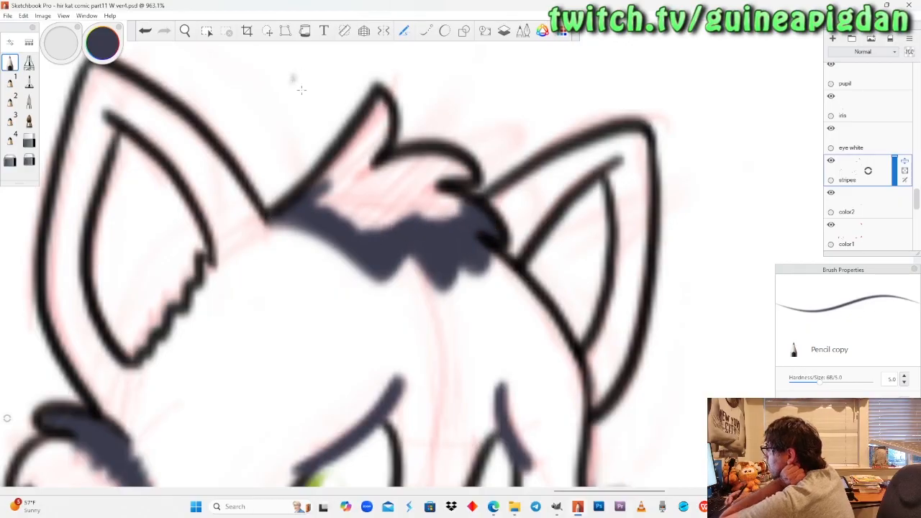
Fill the rest of the waving cat's hair tuft with dark blue-grey up to its line art, using the Pencil and Felt Pen.
mouse_move(363, 140)
mouse_down()
mouse_move(378, 100)
mouse_move(385, 137)
mouse_move(346, 187)
mouse_move(321, 191)
mouse_move(328, 205)
mouse_up()
mouse_move(464, 173)
mouse_down()
mouse_move(435, 162)
mouse_move(421, 177)
mouse_move(432, 212)
mouse_move(460, 190)
mouse_move(432, 205)
mouse_move(425, 162)
mouse_move(336, 194)
mouse_up()
click(28, 83)
drag(439, 212, 328, 205)
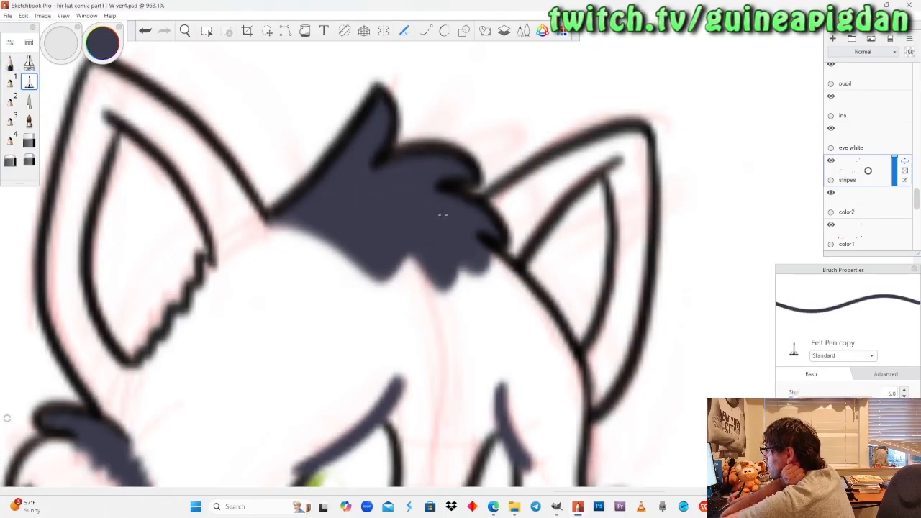
click(10, 63)
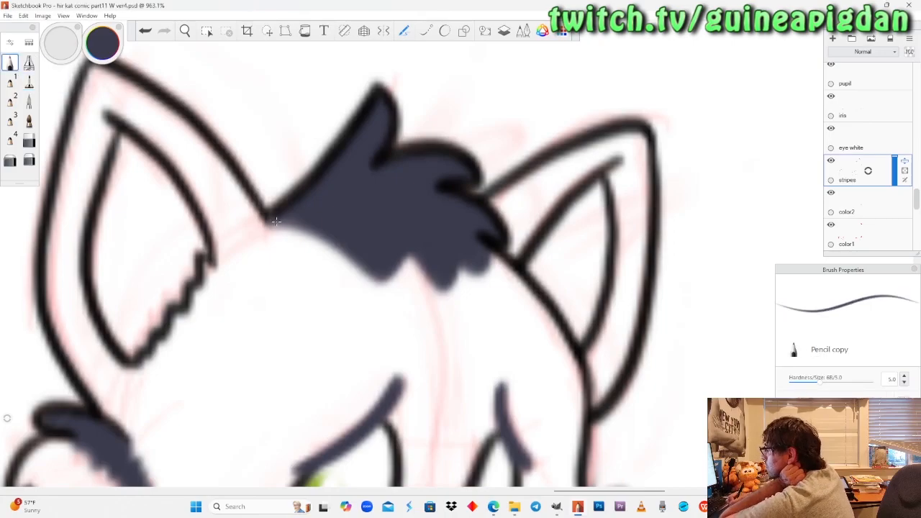
Open the comic file "hir kat comic part9 Y ver4" from the hiragana katakana comic folder.
click(185, 30)
drag(224, 180, 257, 370)
drag(245, 218, 439, 380)
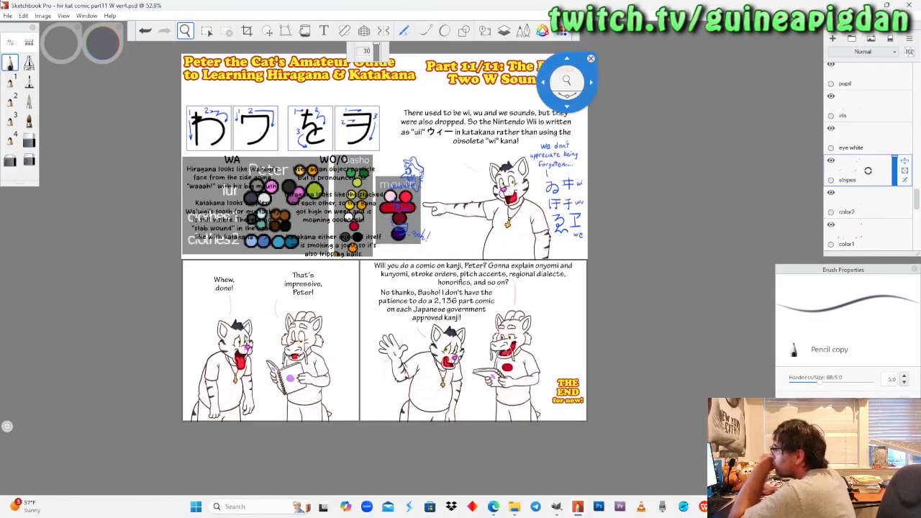
click(7, 15)
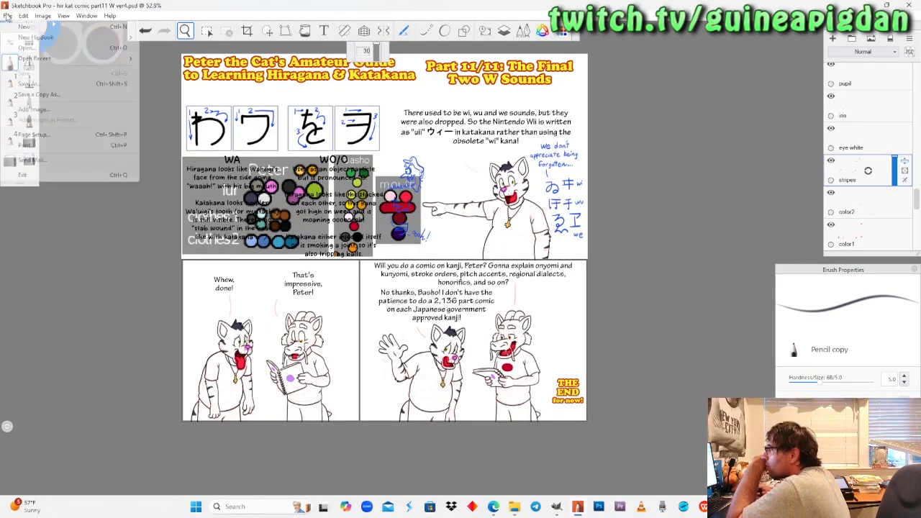
click(27, 48)
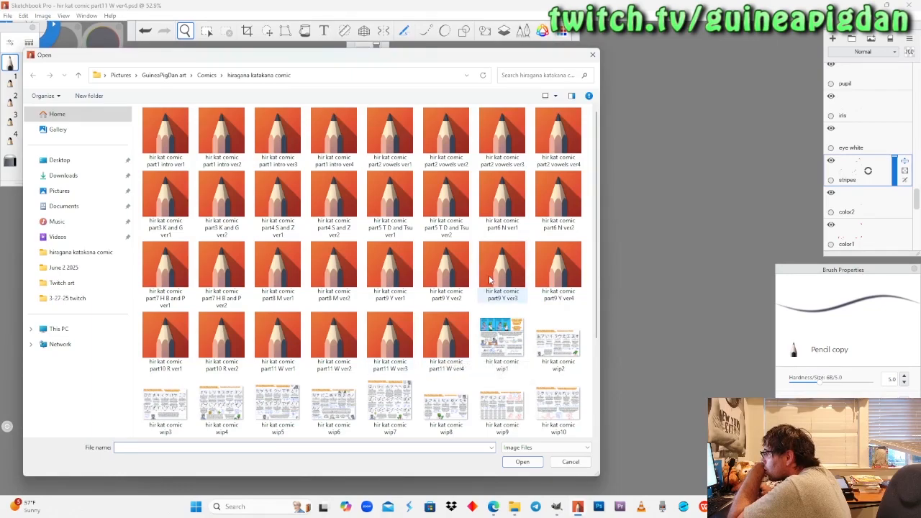
click(549, 277)
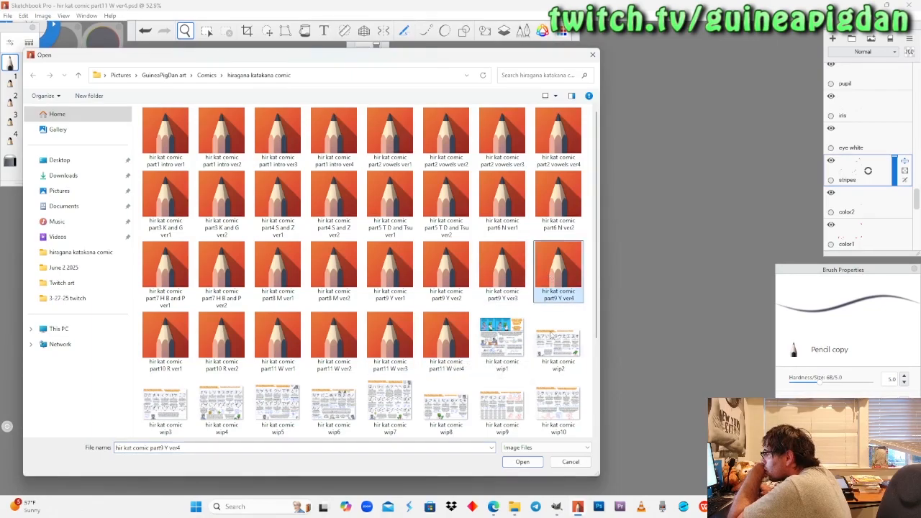
click(523, 461)
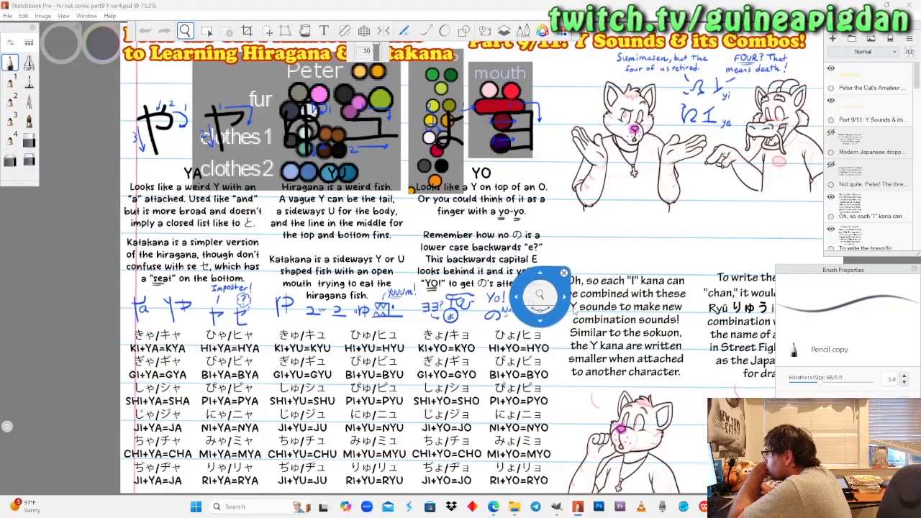
Flood fill the "white" layer of the part 9 comic page with golden yellow.
drag(561, 311, 346, 431)
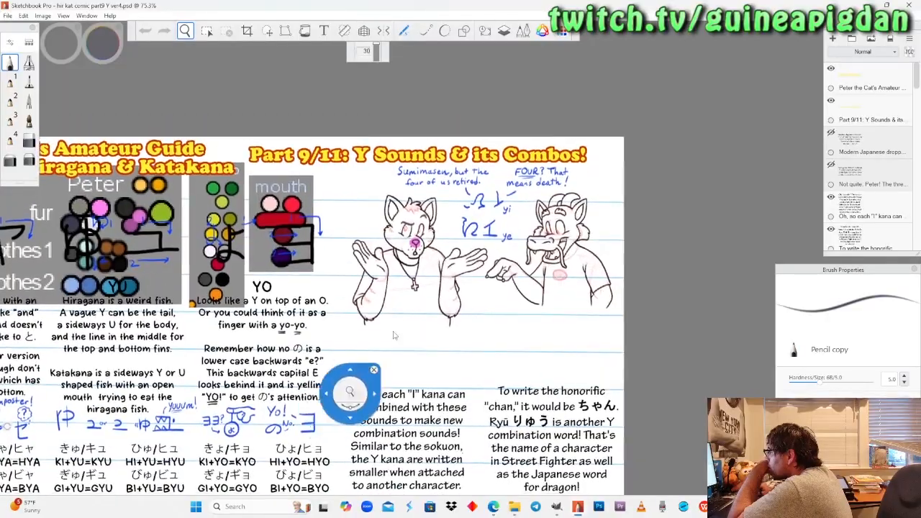
drag(448, 226, 788, 185)
drag(917, 105, 917, 267)
click(863, 205)
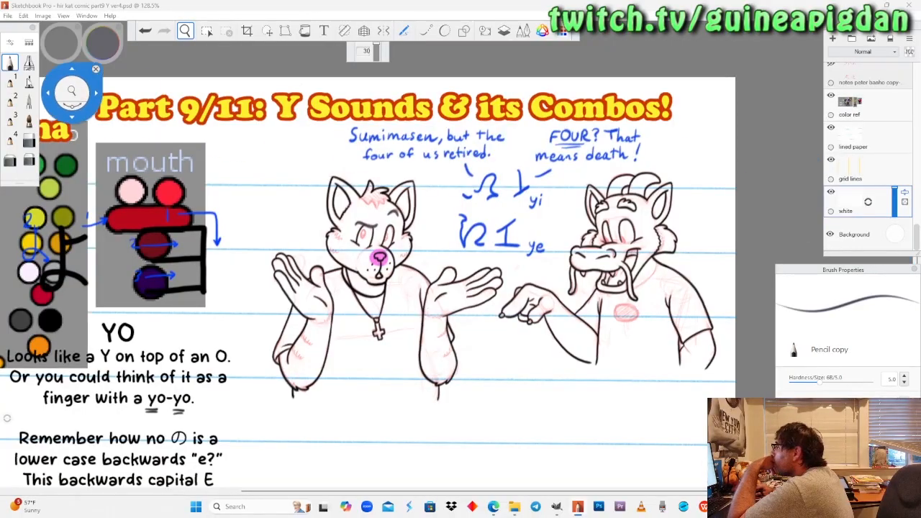
click(9, 63)
click(305, 32)
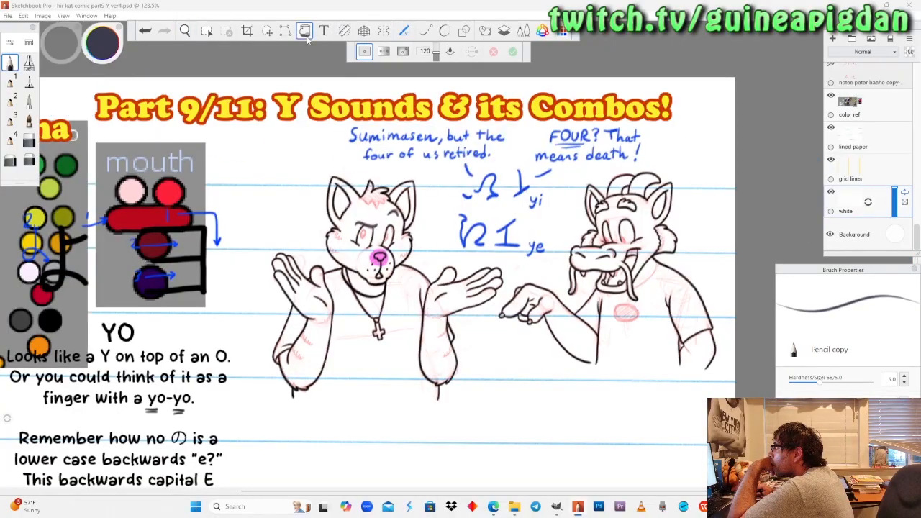
click(102, 45)
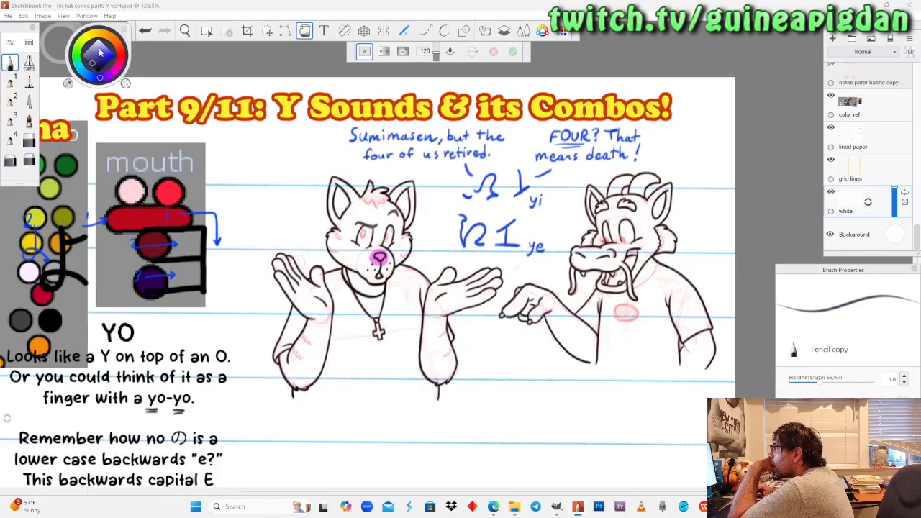
drag(152, 57, 152, 57)
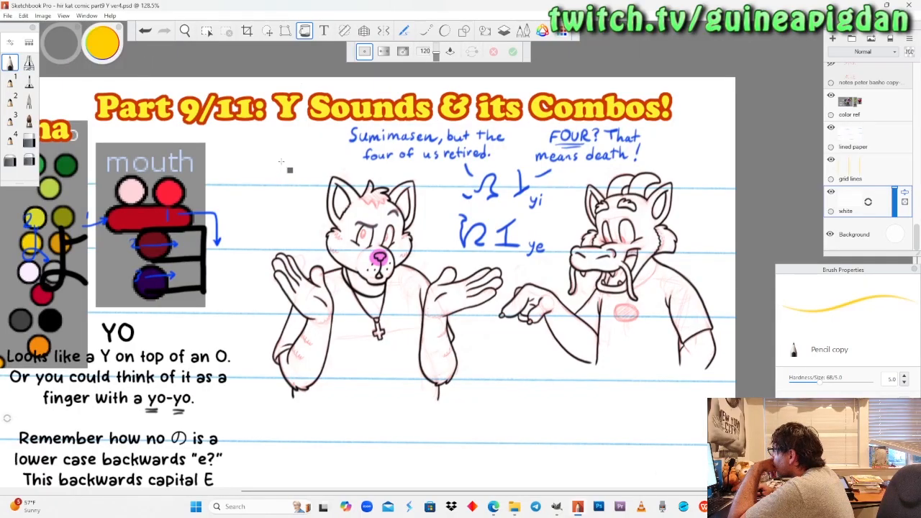
click(311, 124)
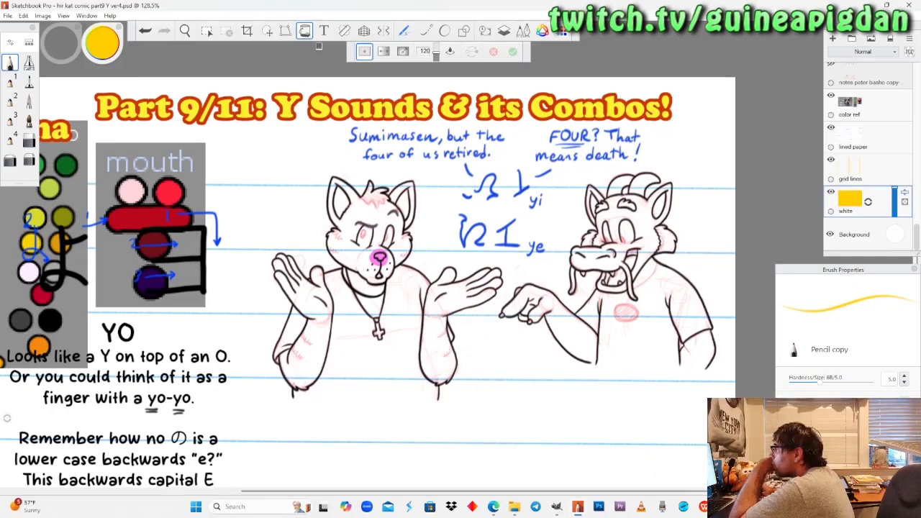
Hide the "lined paper" layer so the yellow fill layer shows behind the comic.
scroll(389, 282, down, 9)
scroll(756, 267, up, 2)
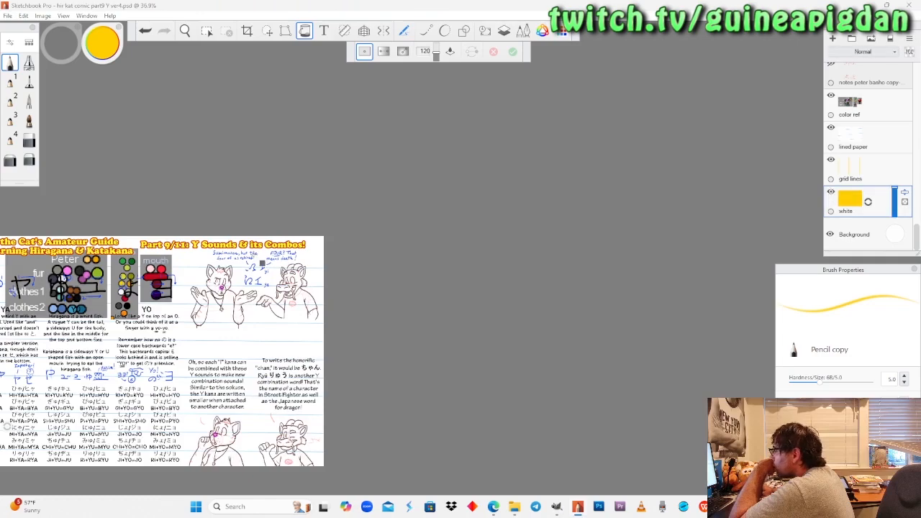
scroll(596, 216, up, 1)
click(831, 128)
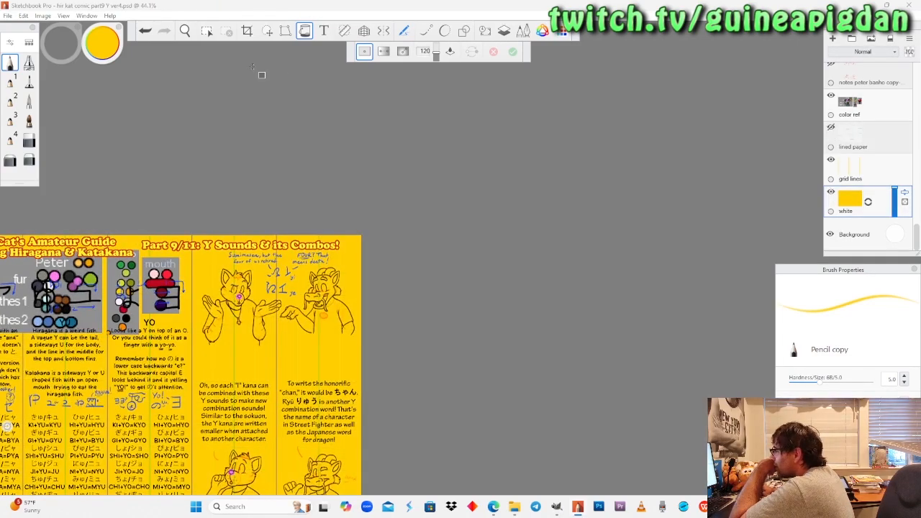
click(186, 31)
drag(214, 260, 377, 194)
scroll(434, 234, up, 2)
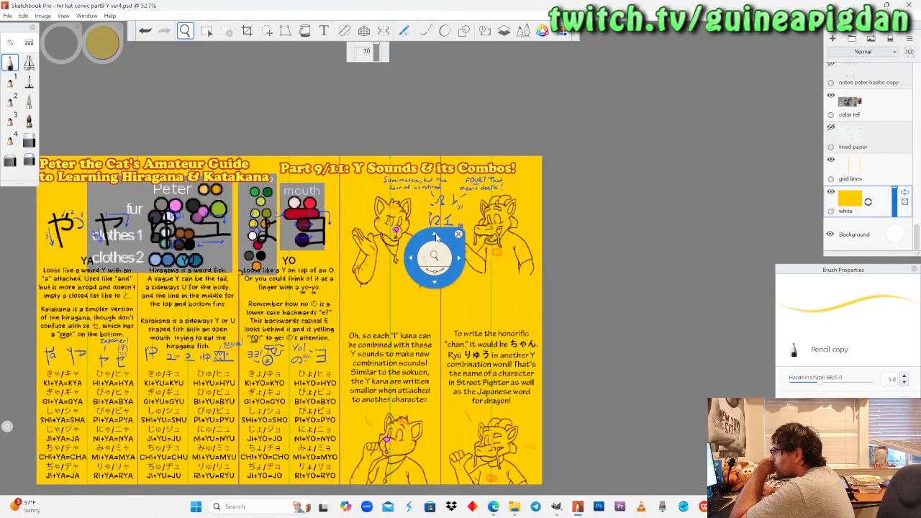
Show the two hidden dialogue text layers beginning "Not quite" and "Modern Japanese dropped".
scroll(854, 172, up, 8)
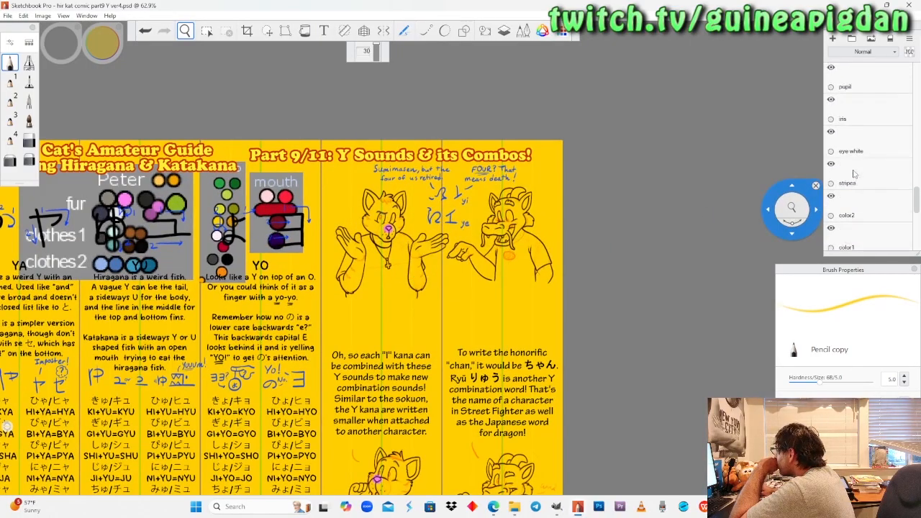
scroll(853, 173, up, 10)
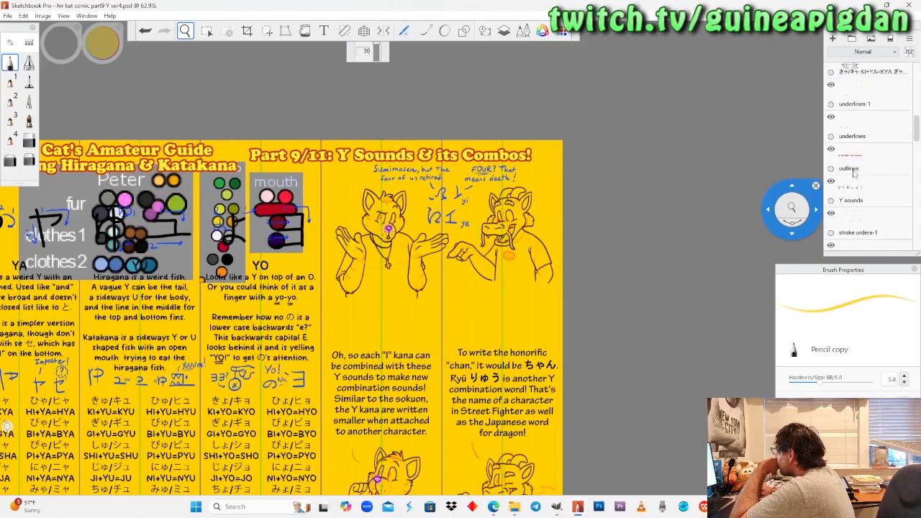
scroll(854, 173, up, 10)
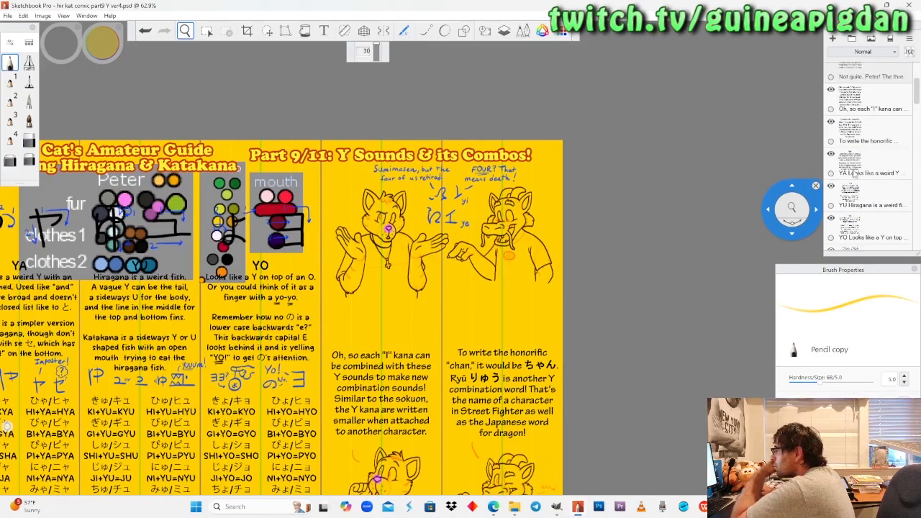
click(833, 165)
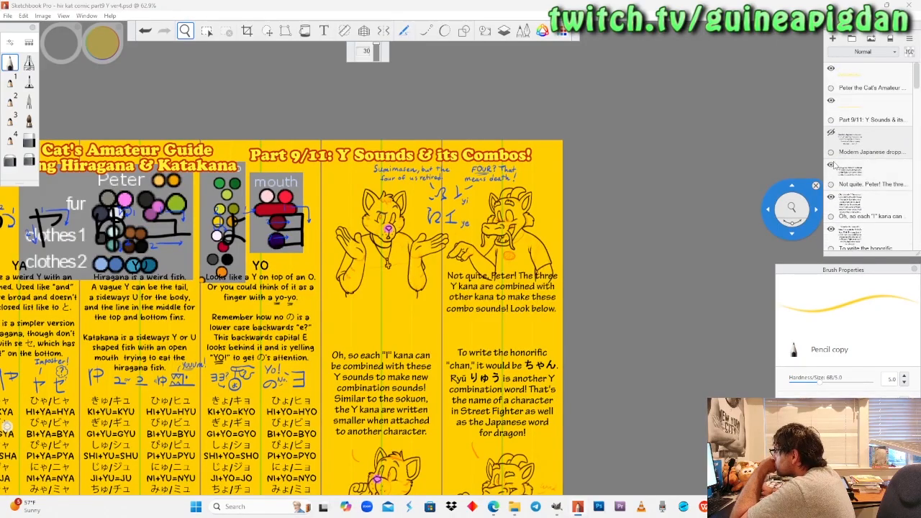
click(831, 132)
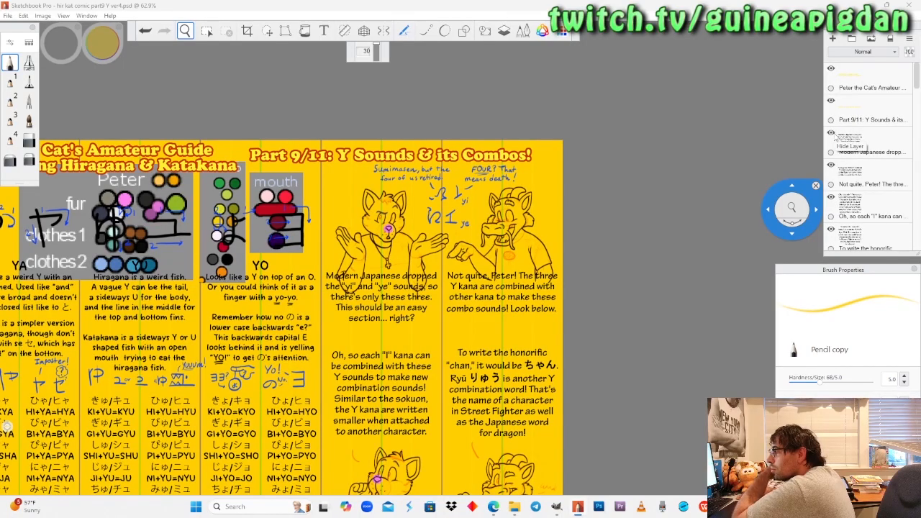
Lower the opacity of the "Modern Japanese dropped" and "Not quite" dialogue layers until their text is very faint.
drag(895, 151, 896, 191)
click(884, 177)
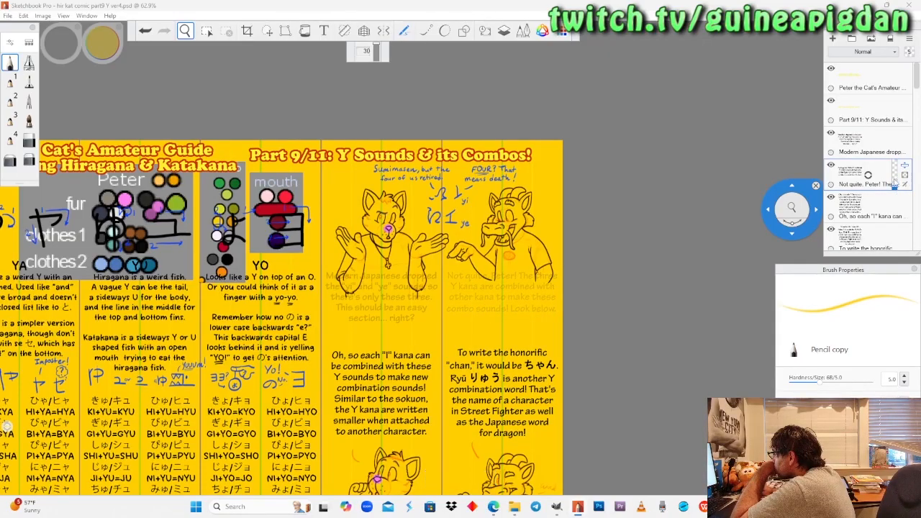
click(891, 144)
drag(895, 151, 896, 159)
Make the "color1" layer active and sample the bright red swatch from the mouth palette as the brush colour.
scroll(885, 162, down, 3)
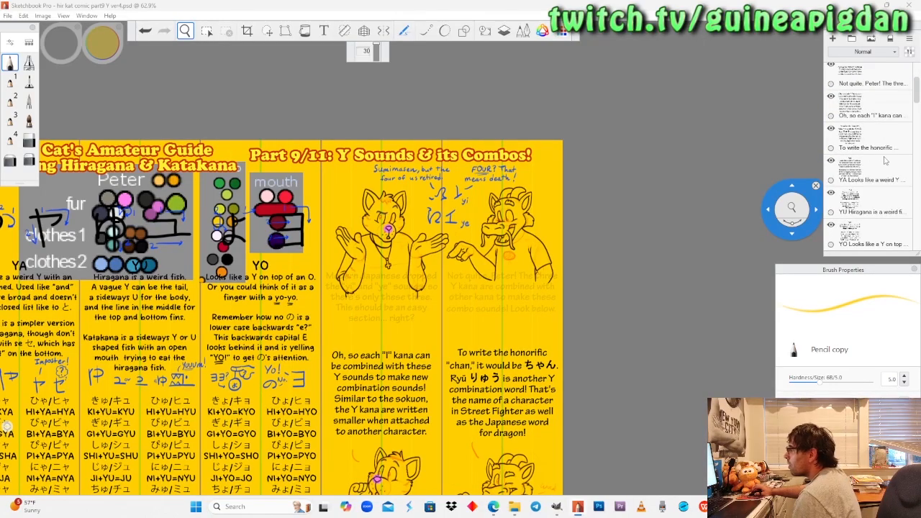
scroll(885, 162, down, 2)
scroll(885, 161, down, 8)
scroll(885, 161, down, 8)
scroll(885, 161, down, 8)
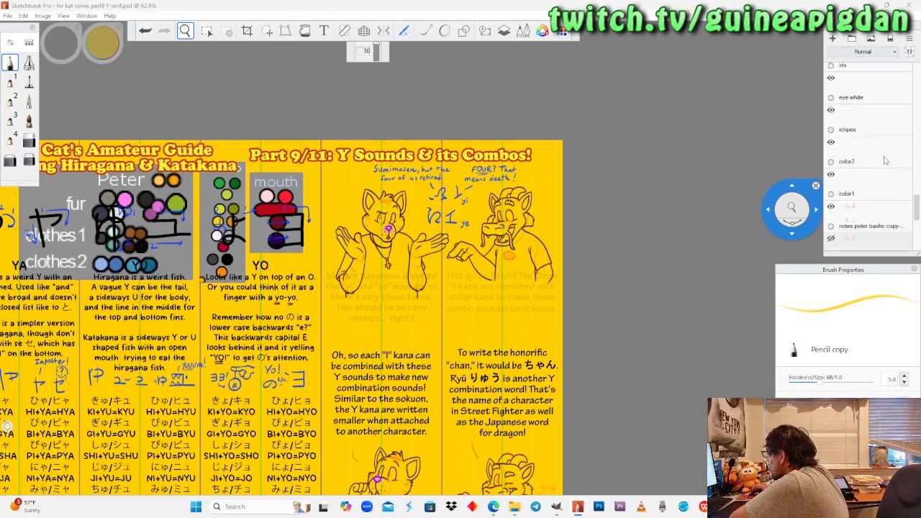
drag(261, 248, 328, 194)
drag(341, 246, 370, 252)
drag(377, 284, 352, 343)
drag(341, 301, 381, 169)
click(10, 67)
click(104, 47)
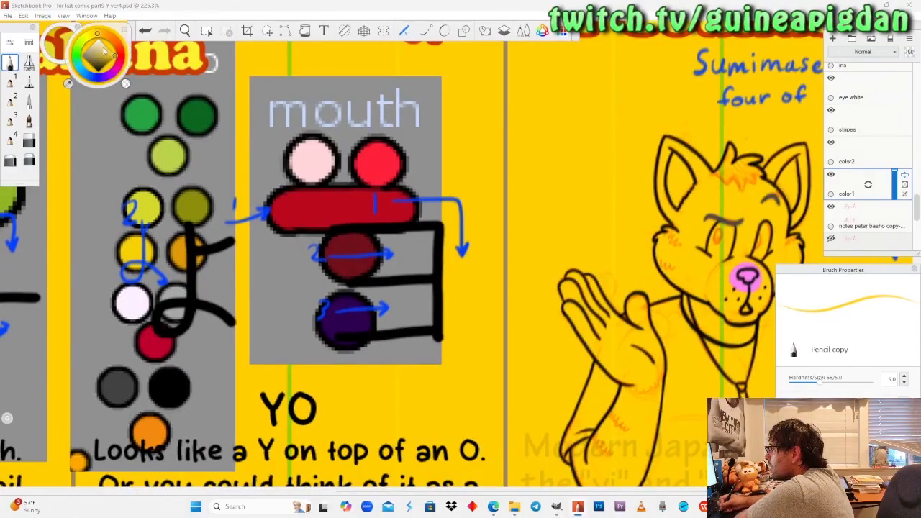
click(72, 79)
click(70, 81)
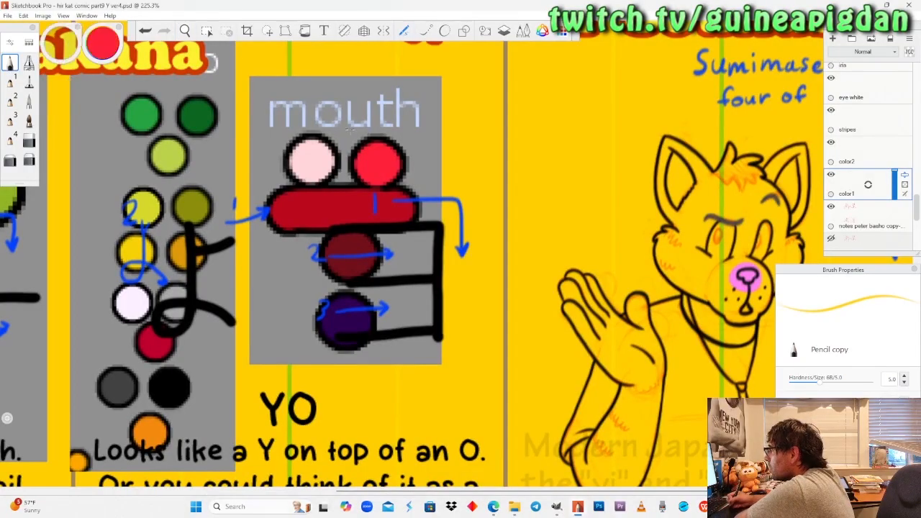
Paint the shrugging cat's small open mouth bright red with the Felt Pen at size 5.0.
click(185, 31)
drag(741, 298, 403, 169)
click(30, 82)
drag(367, 255, 375, 246)
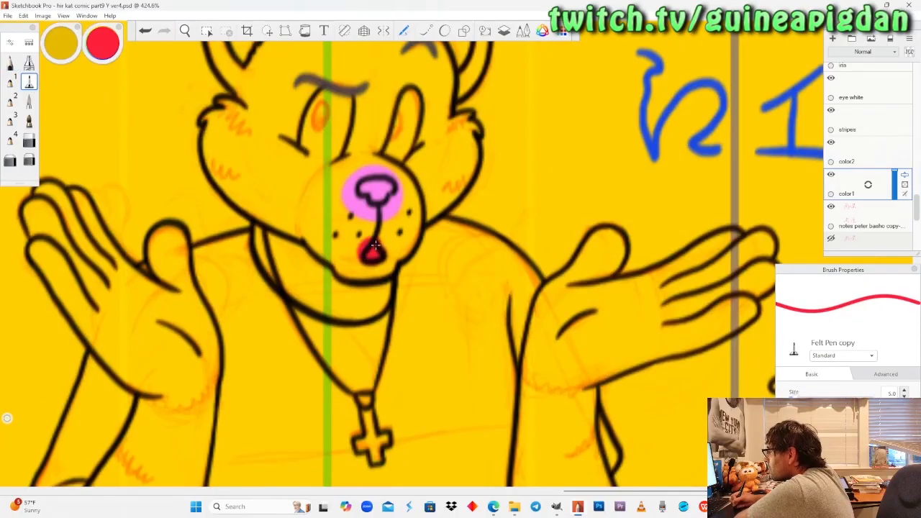
Paint the pointing dragon's open mouth bright red, covering the tongue area and the mouth corner behind the whisker.
click(185, 31)
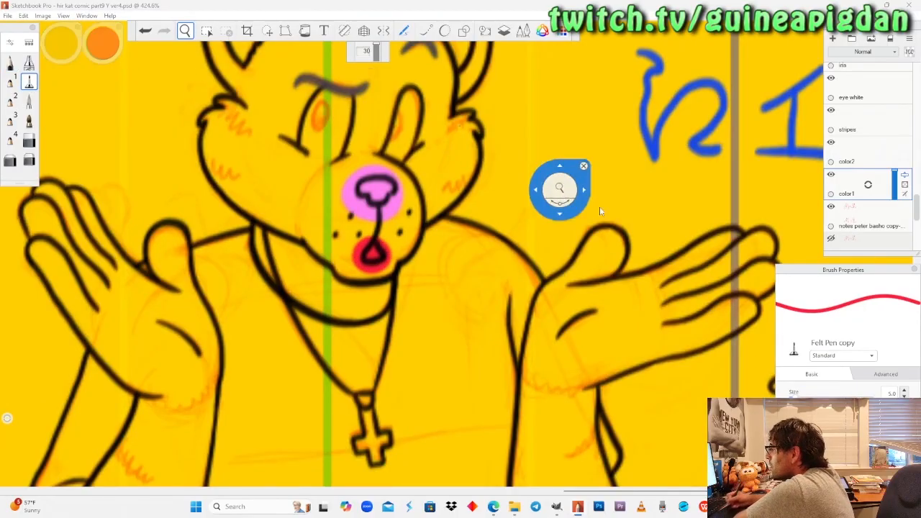
drag(695, 241, 334, 220)
drag(727, 236, 325, 261)
mouse_move(458, 246)
mouse_down()
mouse_move(461, 183)
mouse_move(431, 209)
mouse_move(395, 188)
mouse_move(389, 228)
mouse_move(439, 209)
mouse_up()
click(29, 81)
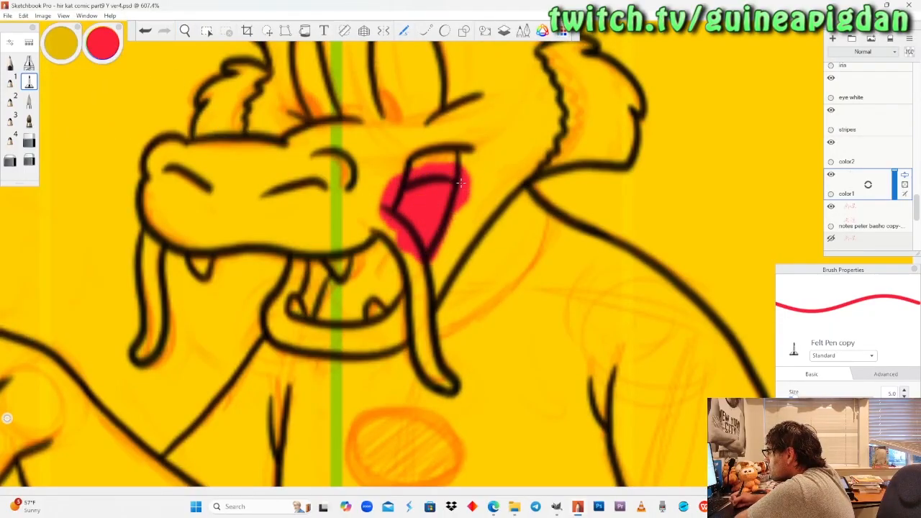
mouse_move(397, 289)
mouse_down()
mouse_move(356, 324)
mouse_move(396, 266)
mouse_move(410, 274)
mouse_up()
drag(356, 245, 313, 313)
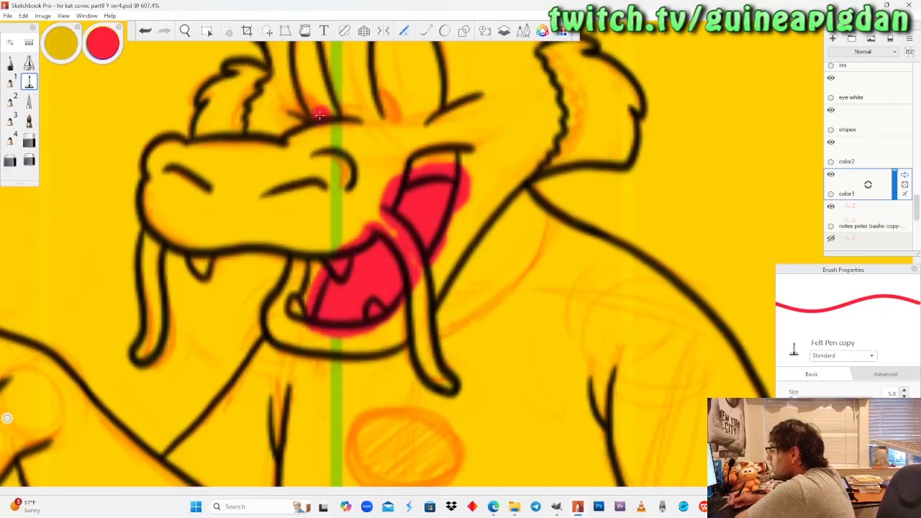
Paint the small mouth of the cat in the lower panel bright red with the Felt Pen.
click(187, 32)
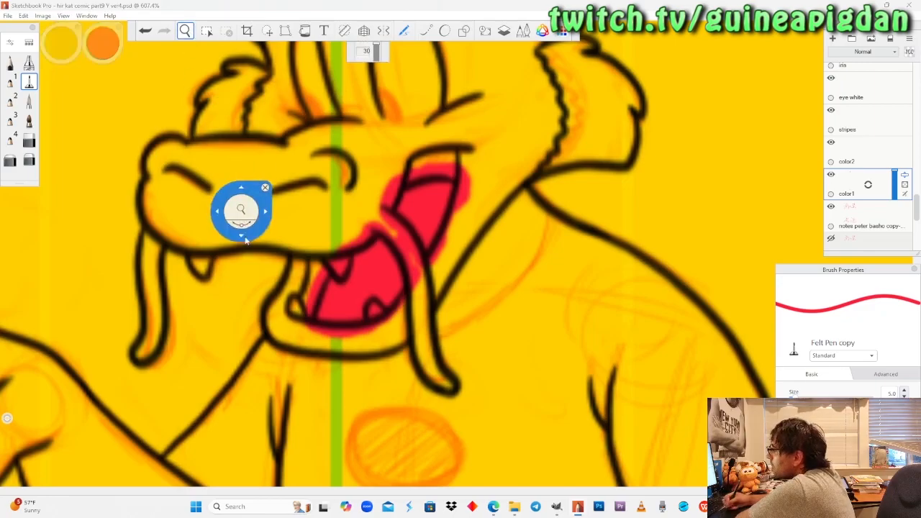
drag(241, 209, 173, 345)
drag(137, 395, 369, 139)
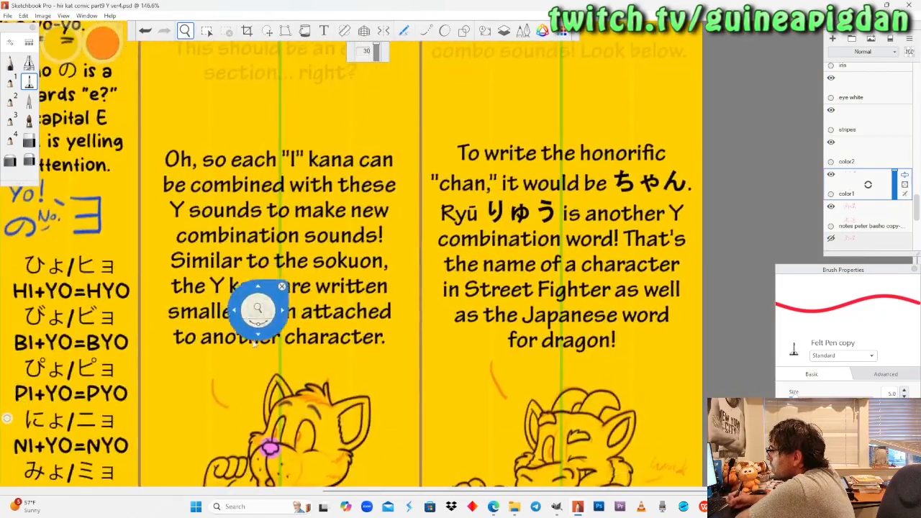
drag(248, 329, 326, 181)
drag(332, 272, 231, 137)
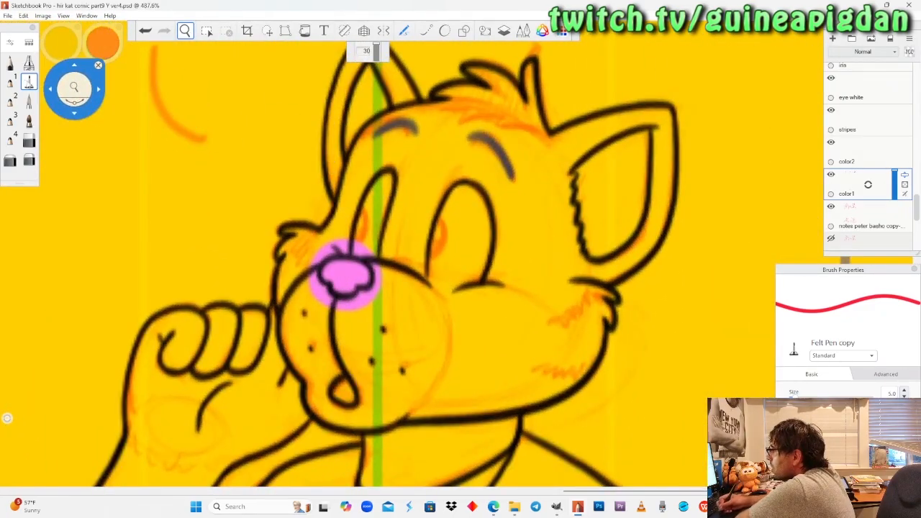
click(29, 82)
drag(348, 381, 351, 385)
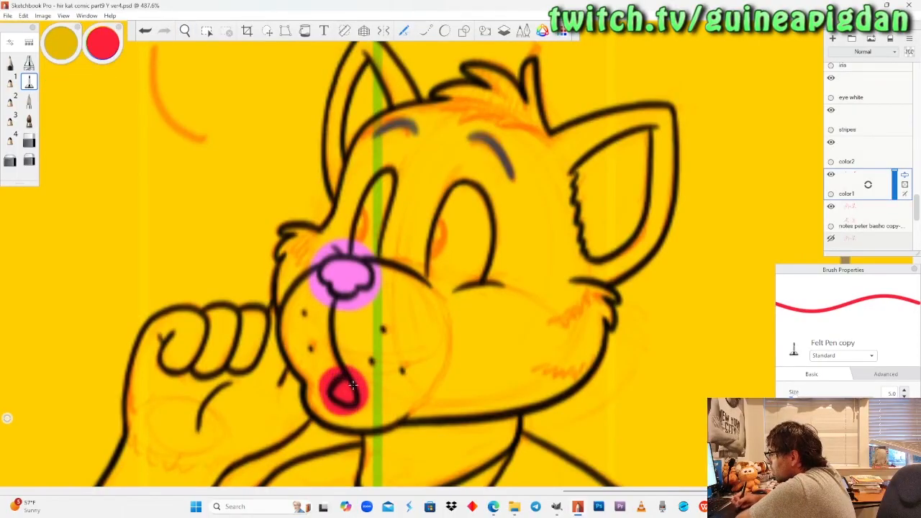
Set the brush colour to white and paint the teeth at the winking dragon's mouth corner.
click(184, 30)
drag(219, 181, 169, 292)
drag(400, 230, 345, 251)
drag(481, 277, 409, 308)
drag(459, 293, 453, 144)
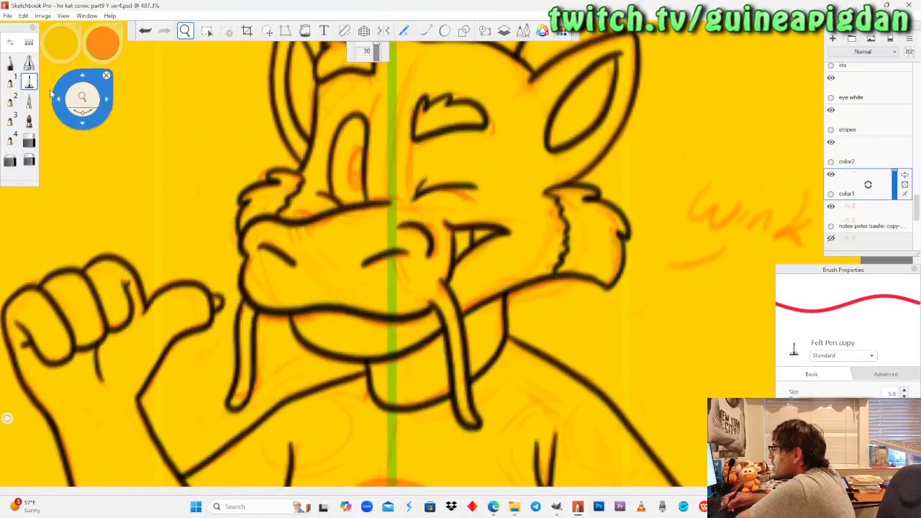
click(29, 81)
mouse_move(96, 48)
mouse_down()
mouse_move(99, 13)
mouse_move(107, 12)
mouse_up()
drag(458, 223, 460, 227)
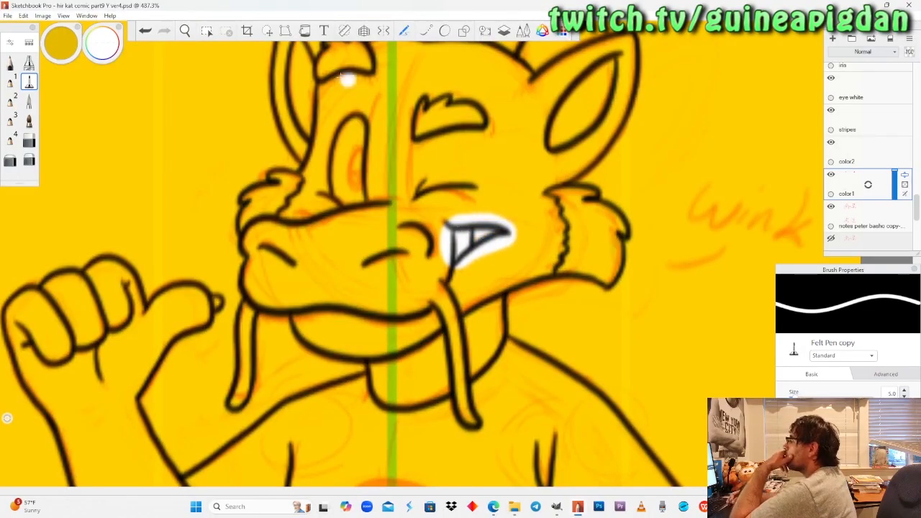
Select the Pencil brush and sample the dark red swatch from the mouth palette as the brush colour.
click(185, 30)
drag(208, 171, 205, 309)
drag(104, 148, 355, 330)
drag(372, 201, 449, 353)
mouse_move(205, 109)
mouse_down()
mouse_move(292, 272)
mouse_move(297, 215)
mouse_up()
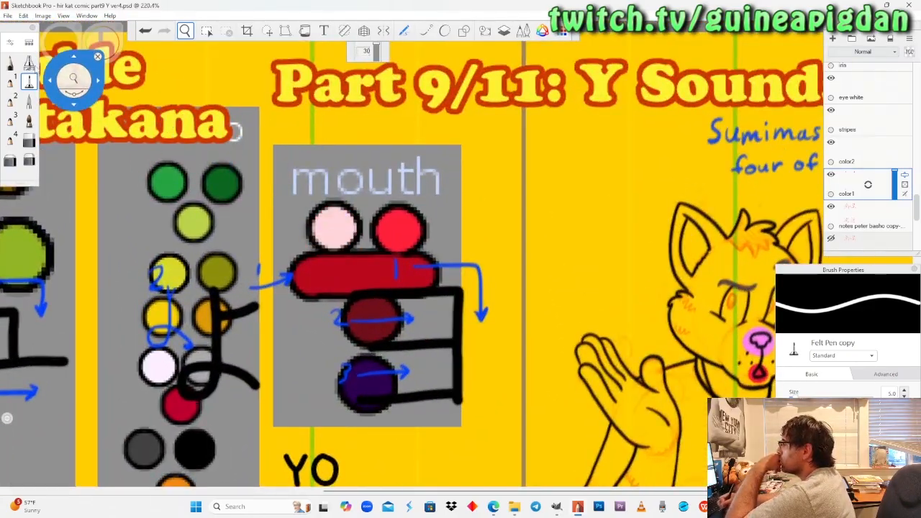
click(10, 63)
click(100, 45)
click(71, 82)
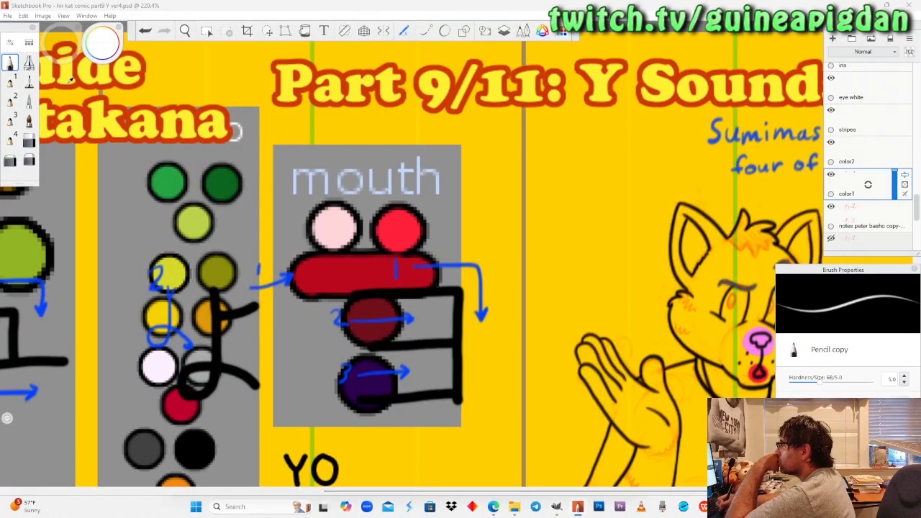
click(371, 321)
Paint the pointing dragon's inner mouth dark red with the Felt Pen, above and in front of the tongue.
click(186, 31)
mouse_move(749, 330)
mouse_down()
mouse_move(637, 295)
mouse_move(250, 260)
mouse_up()
drag(456, 248, 469, 180)
mouse_move(465, 216)
mouse_down()
mouse_move(404, 255)
mouse_move(400, 213)
mouse_up()
click(29, 81)
drag(513, 118, 537, 120)
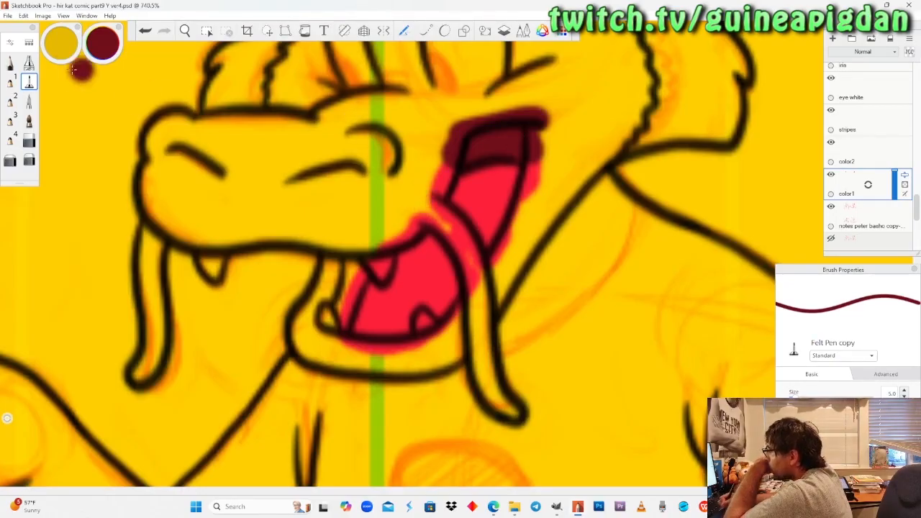
click(10, 63)
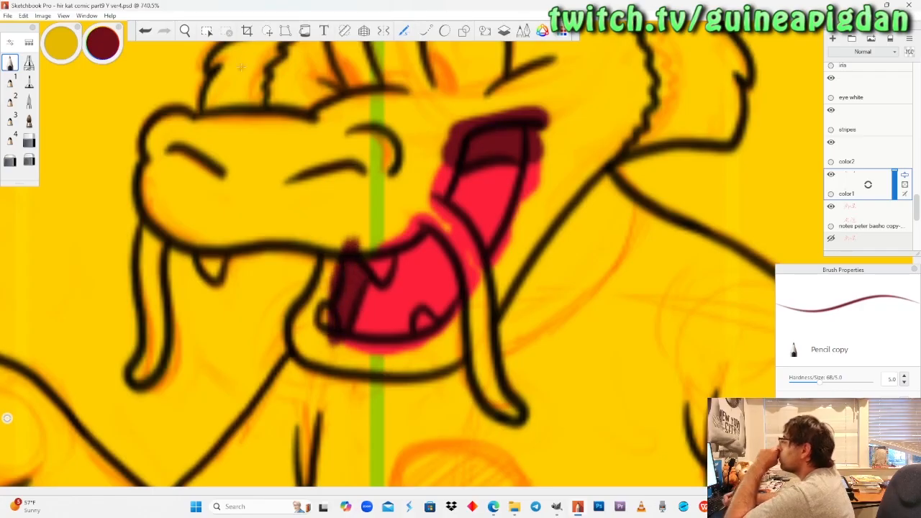
Look over the part 9 panels around and below the pointing dragon.
click(185, 32)
drag(223, 204, 443, 170)
drag(327, 295, 446, 130)
drag(460, 394, 407, 312)
drag(741, 290, 548, 279)
drag(453, 150, 469, 335)
drag(494, 181, 491, 398)
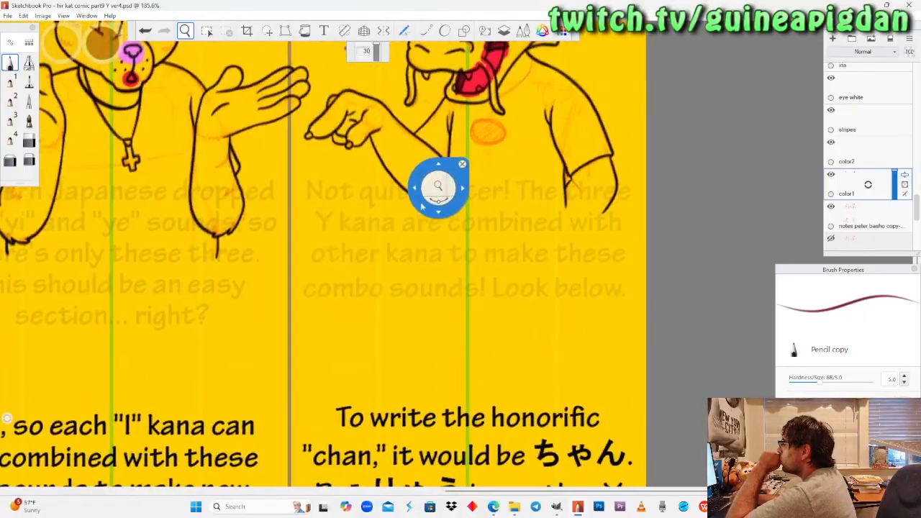
drag(421, 185, 444, 372)
drag(503, 257, 533, 171)
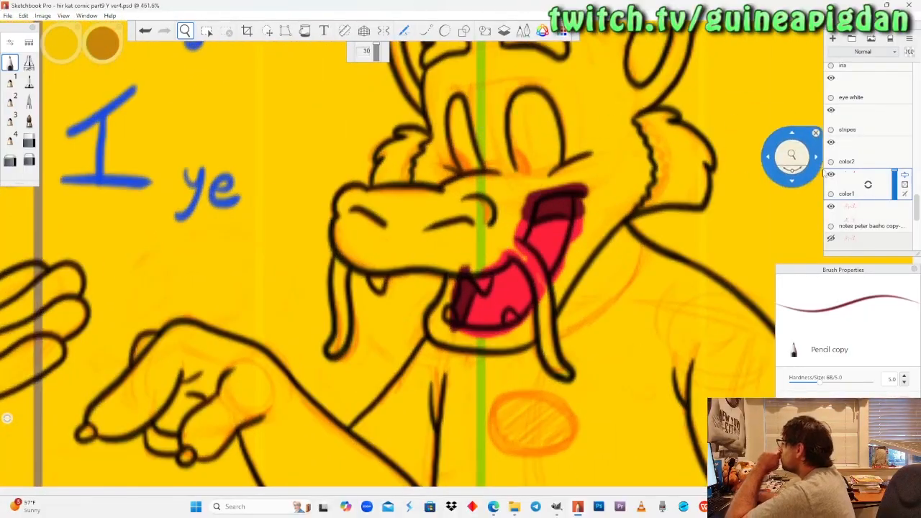
Set the brush colour to white and paint the pointing dragon's four fangs with the Pencil.
click(94, 67)
drag(97, 54, 114, 5)
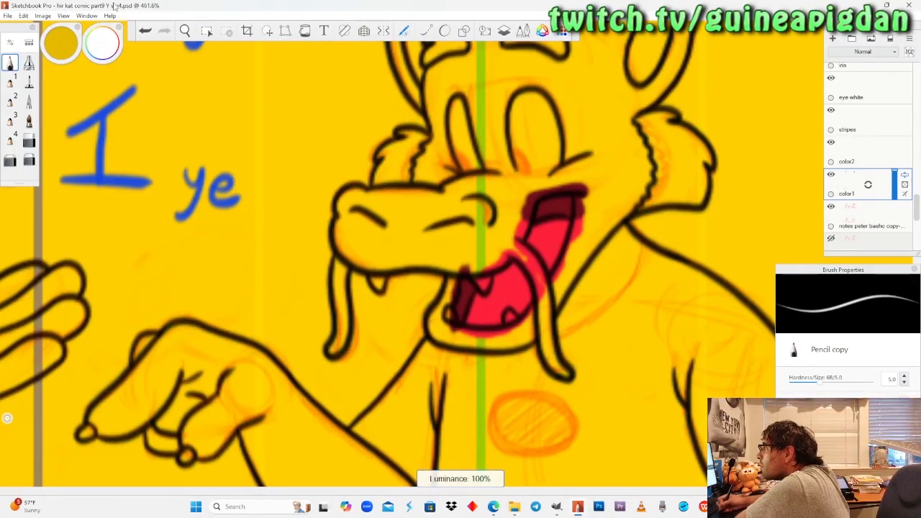
click(185, 31)
drag(545, 235, 467, 249)
drag(435, 286, 443, 233)
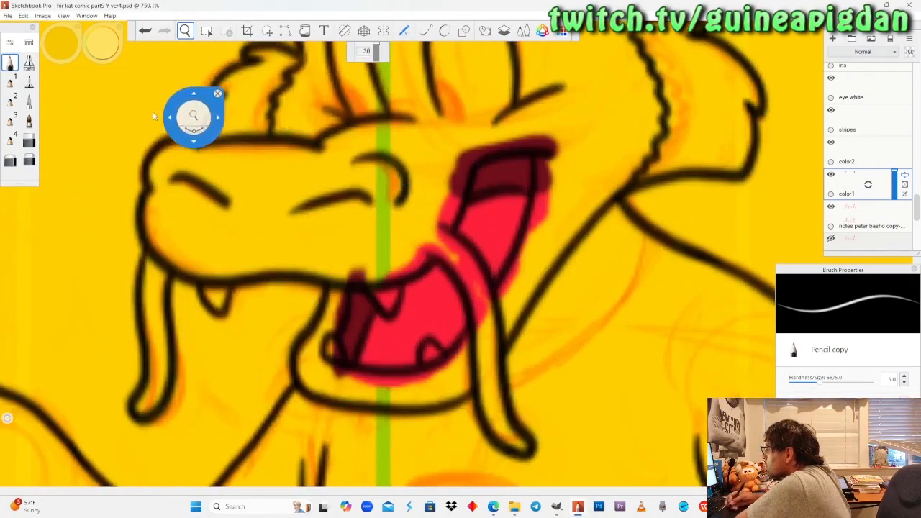
click(12, 67)
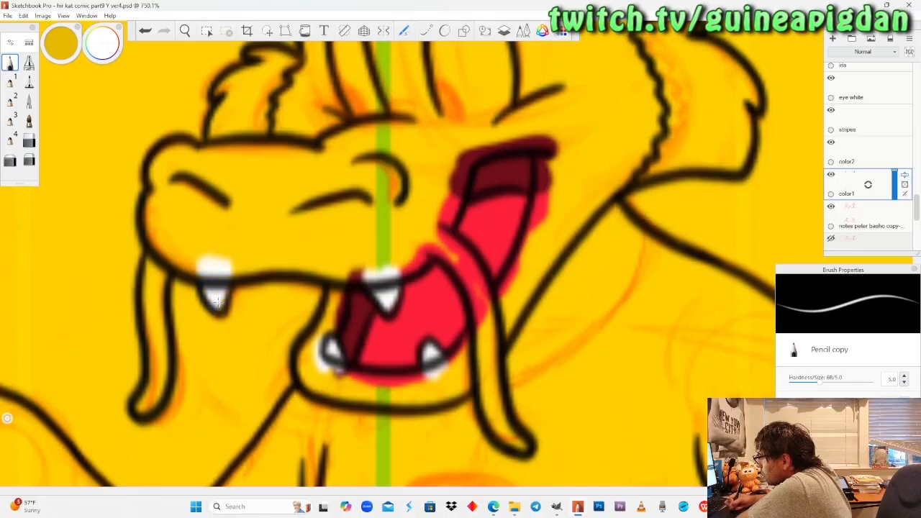
Review the coloured mouths in the upper panels and set the Pencil colour to black.
key(space)
drag(216, 64, 189, 255)
drag(184, 287, 414, 332)
drag(382, 278, 393, 236)
drag(396, 281, 365, 381)
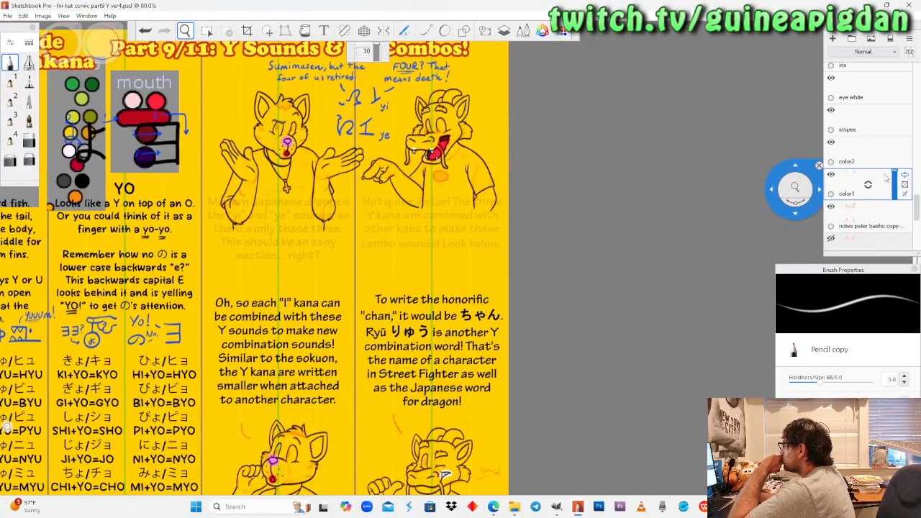
drag(440, 266, 447, 351)
drag(464, 237, 497, 202)
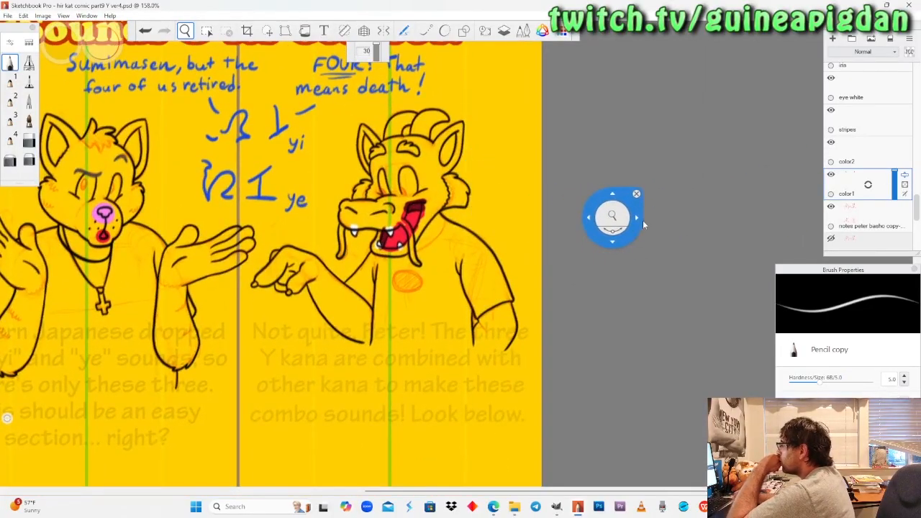
click(12, 63)
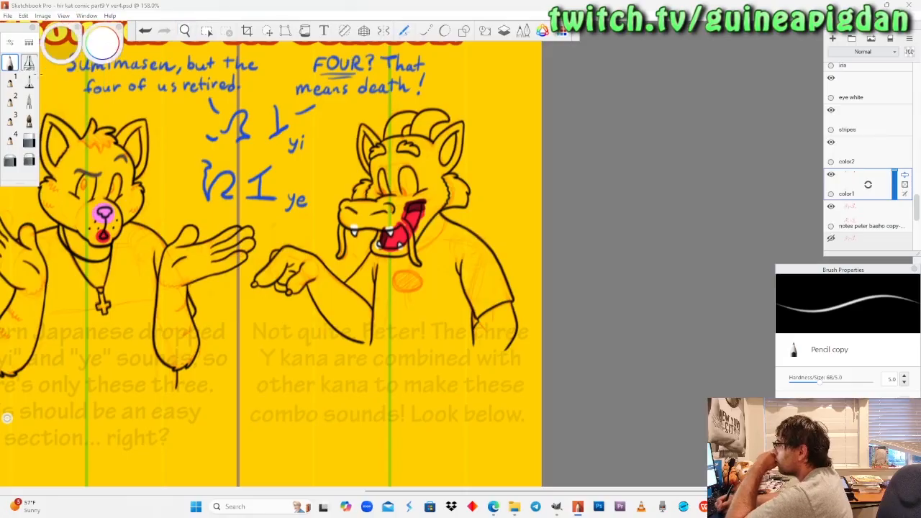
drag(105, 30, 105, 41)
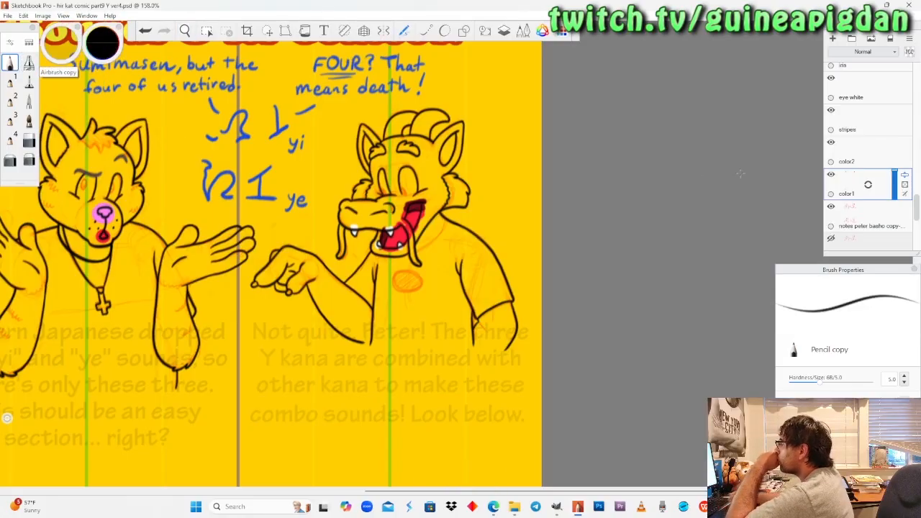
Check the line layers by toggling their visibility, hide "lines3-1" and make the "lines3" layer active.
scroll(867, 155, up, 2)
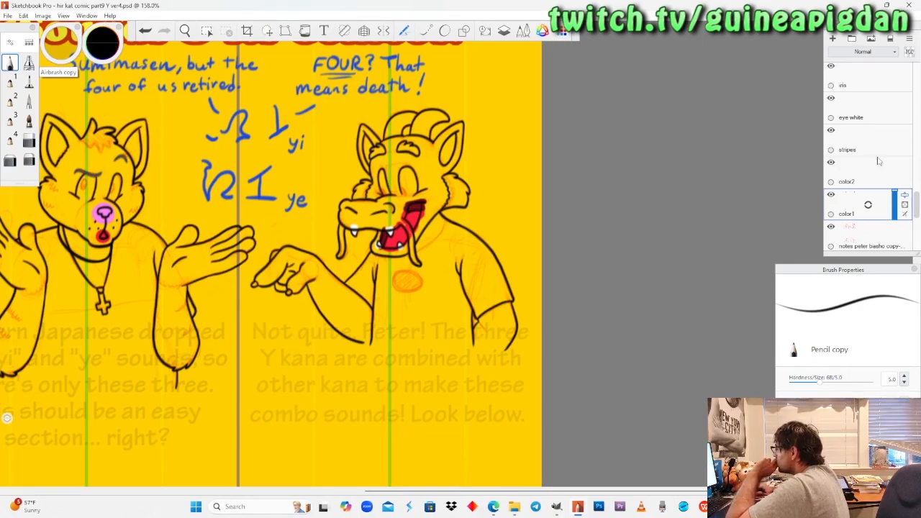
scroll(863, 166, up, 5)
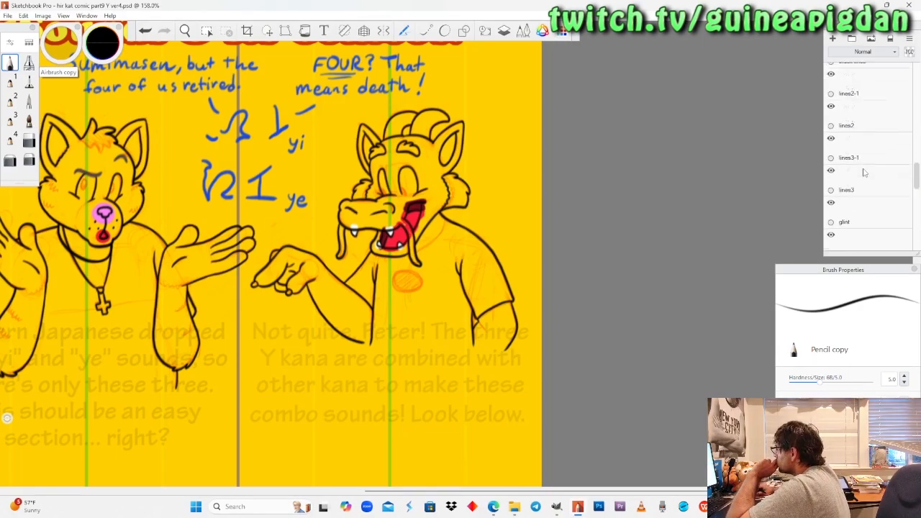
click(831, 70)
click(831, 69)
click(831, 135)
click(831, 136)
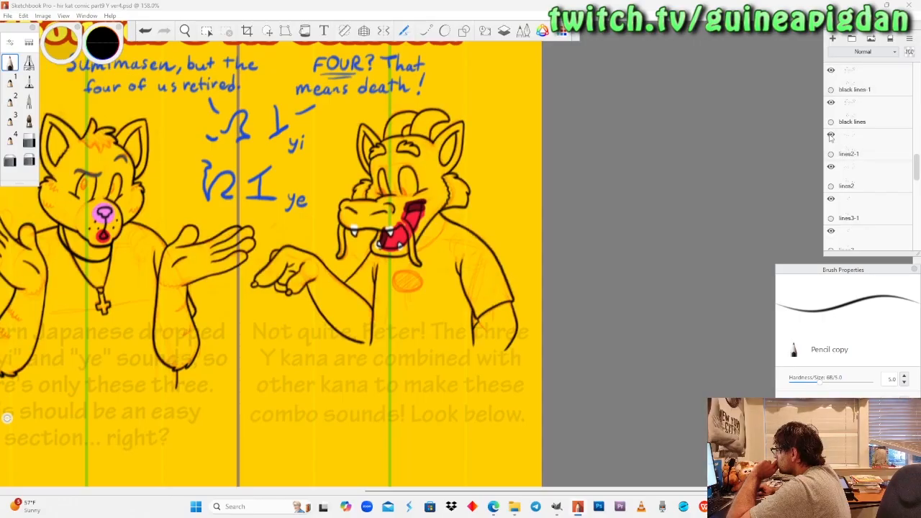
click(831, 200)
click(831, 199)
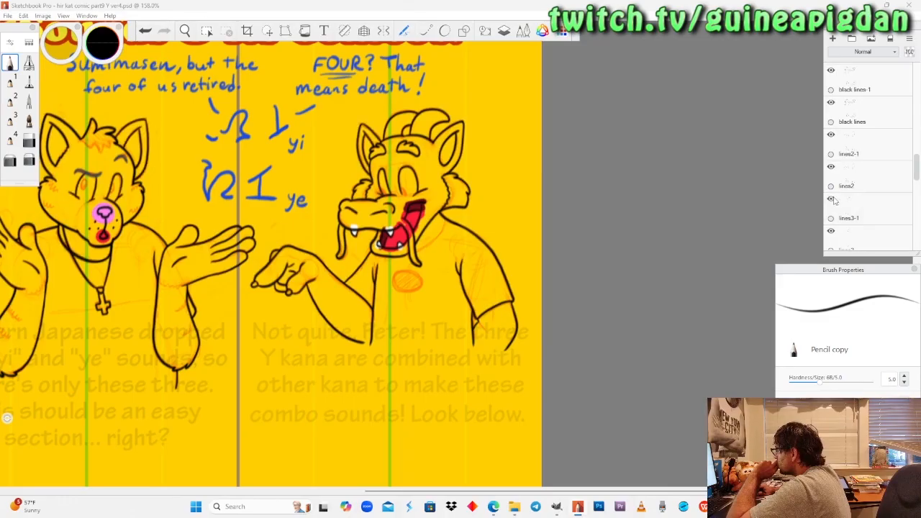
click(832, 200)
scroll(867, 210, down, 1)
click(866, 211)
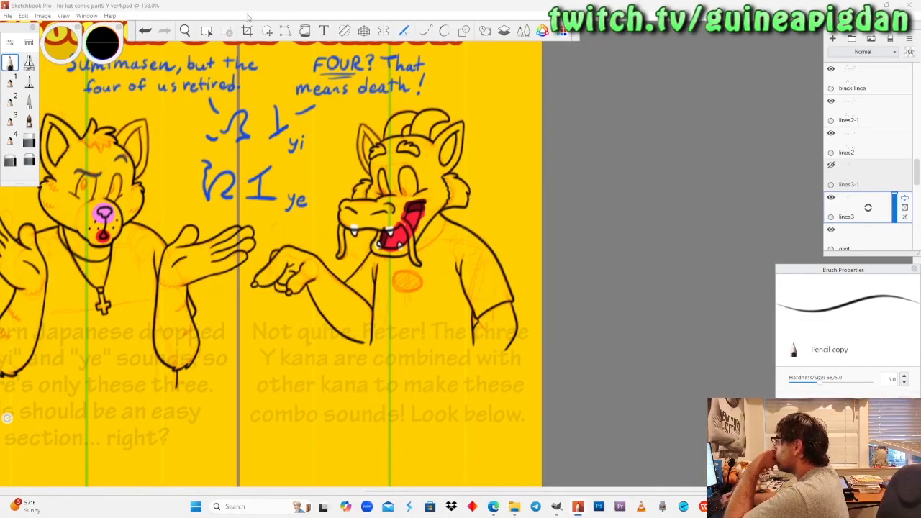
Draw the pointing dragon's missing black collar curve on "lines3" and replace "lines3-1" with a duplicate of that layer.
click(186, 31)
mouse_move(392, 231)
mouse_down()
mouse_move(441, 193)
mouse_move(370, 238)
mouse_move(413, 224)
mouse_up()
click(11, 63)
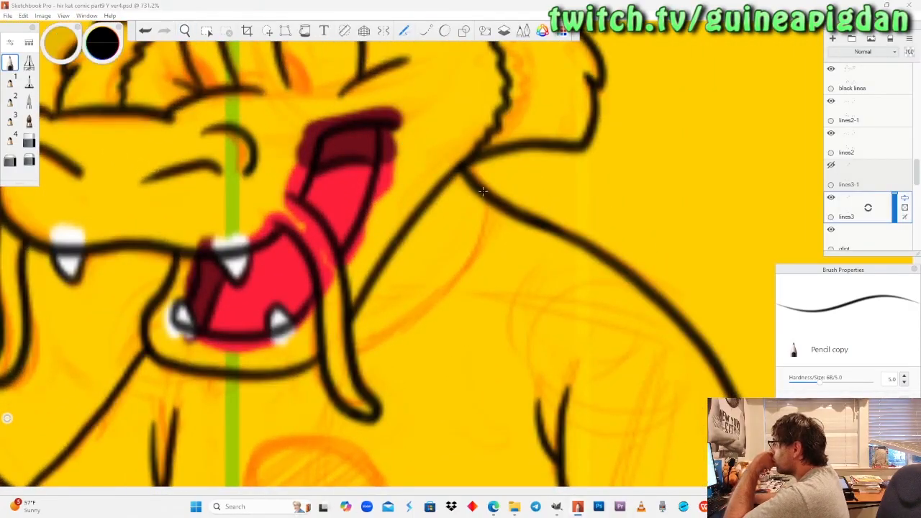
mouse_move(481, 231)
mouse_down()
mouse_move(444, 286)
mouse_move(381, 335)
mouse_up()
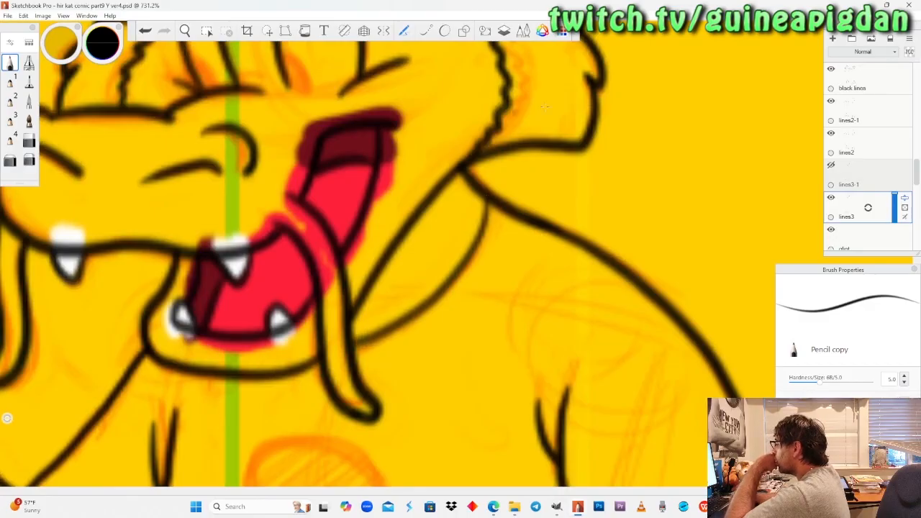
mouse_move(855, 171)
mouse_down()
mouse_move(873, 152)
mouse_move(846, 159)
mouse_up()
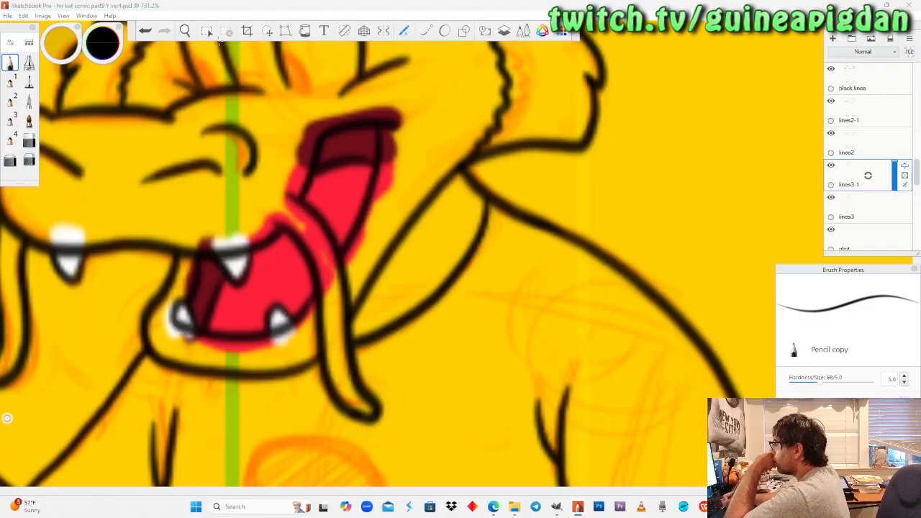
Hide the yellow "white" background layer and make the "color2" layer active.
click(185, 30)
drag(245, 176, 288, 371)
drag(289, 241, 297, 278)
drag(156, 371, 294, 374)
mouse_move(434, 231)
mouse_down()
mouse_move(436, 254)
mouse_move(440, 243)
mouse_up()
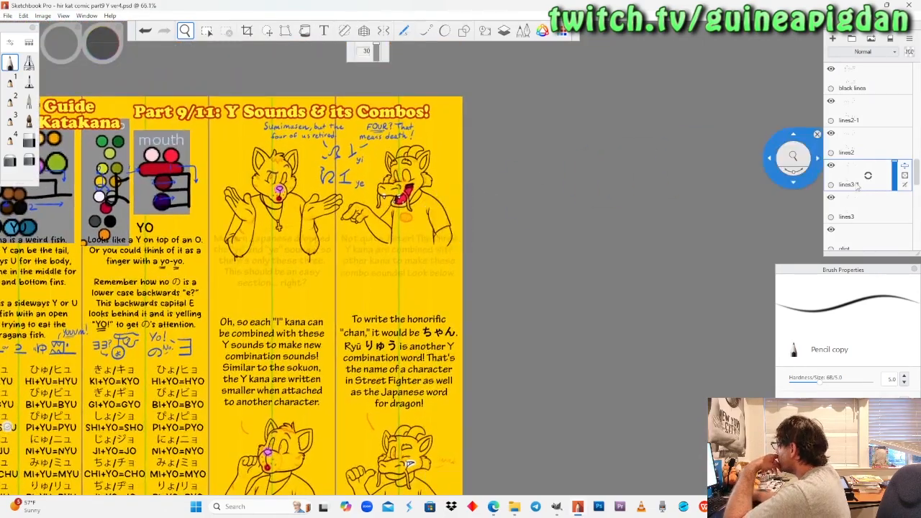
scroll(863, 186, down, 10)
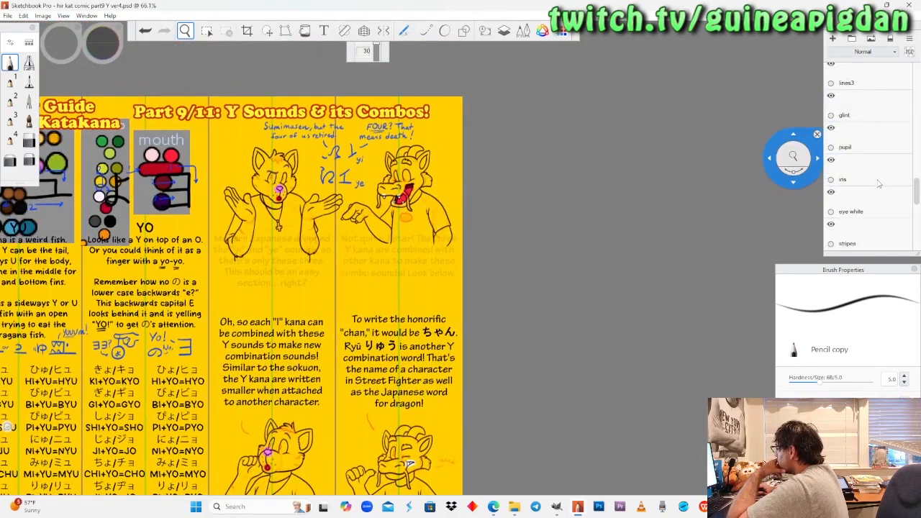
scroll(867, 191, down, 5)
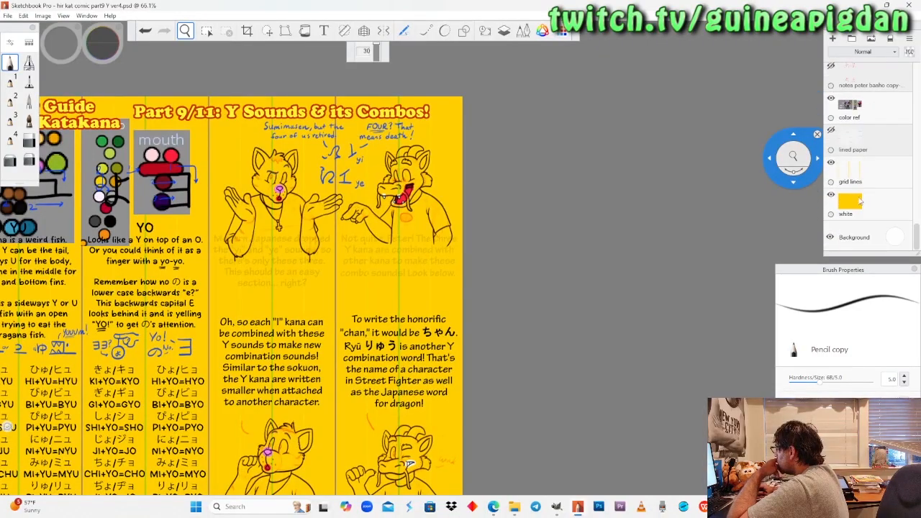
click(831, 195)
scroll(864, 191, up, 6)
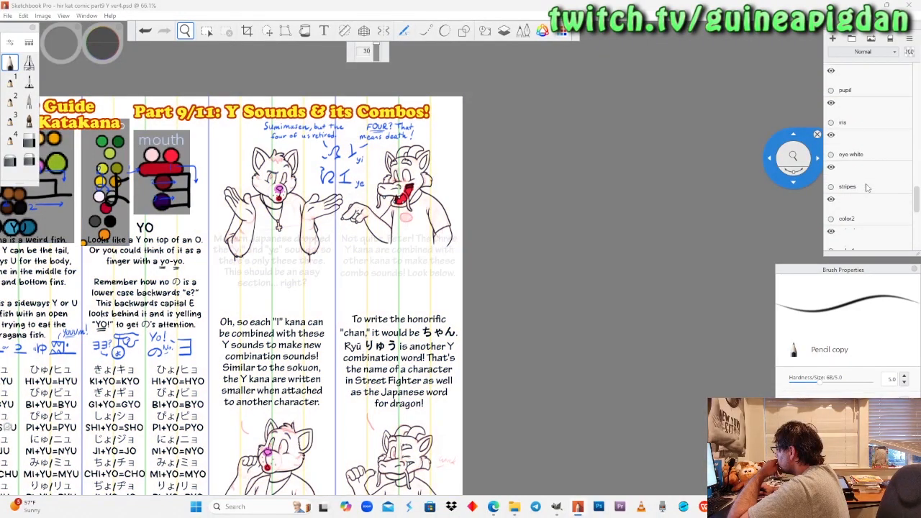
click(862, 209)
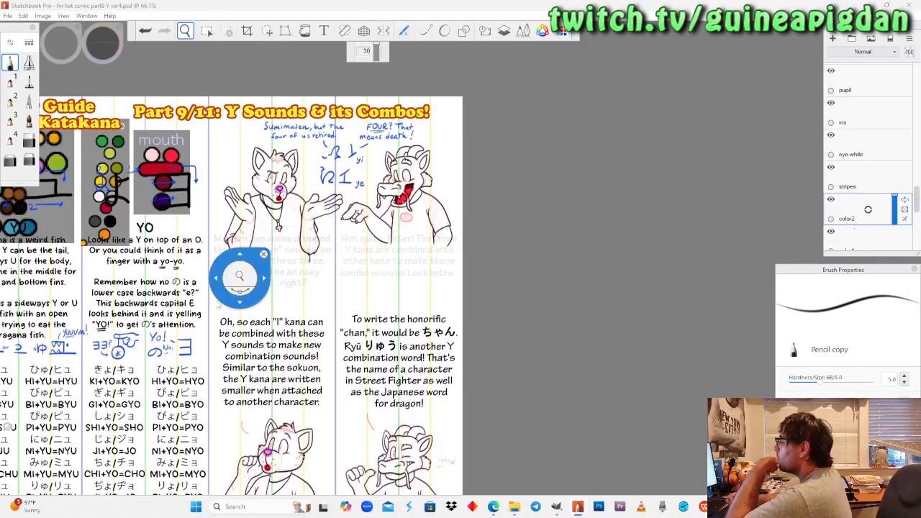
Sample the light orange swatch from the cat's colour palette as the brush colour.
drag(219, 288, 404, 340)
drag(291, 246, 183, 147)
drag(183, 148, 289, 210)
drag(292, 213, 199, 122)
click(94, 65)
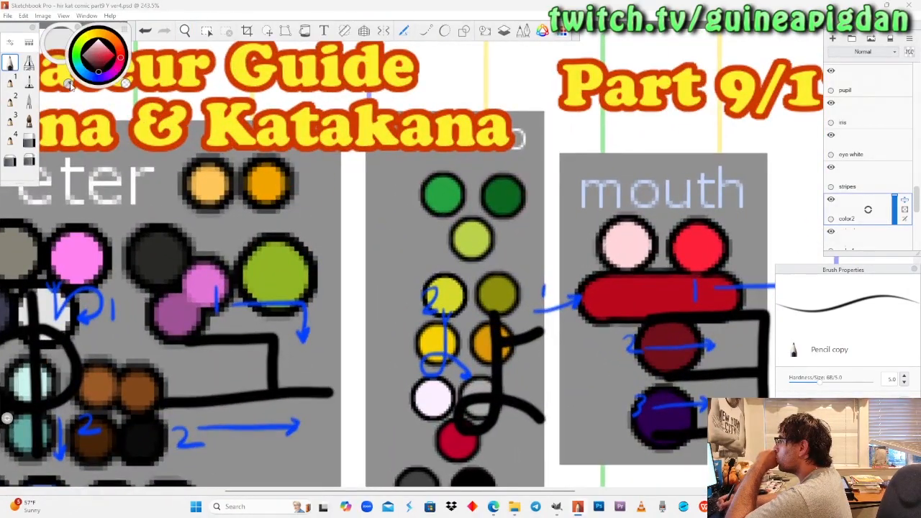
click(70, 84)
click(102, 52)
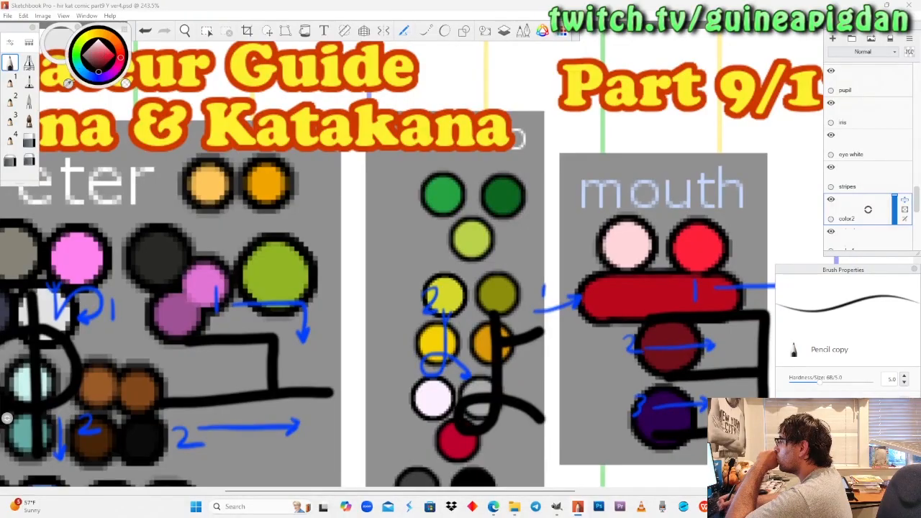
click(70, 81)
click(209, 184)
Colour the shrugging cat's cross pendant light orange on "color2" with the pencil, and set the hard eraser's size to 6.3.
click(184, 35)
drag(217, 195, 148, 220)
drag(538, 291, 459, 185)
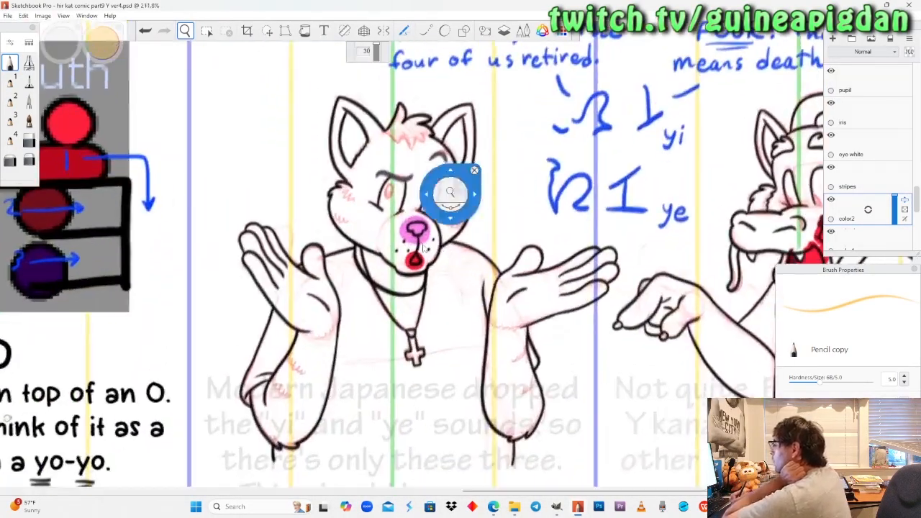
drag(417, 272, 425, 237)
drag(444, 435, 426, 308)
drag(418, 275, 410, 198)
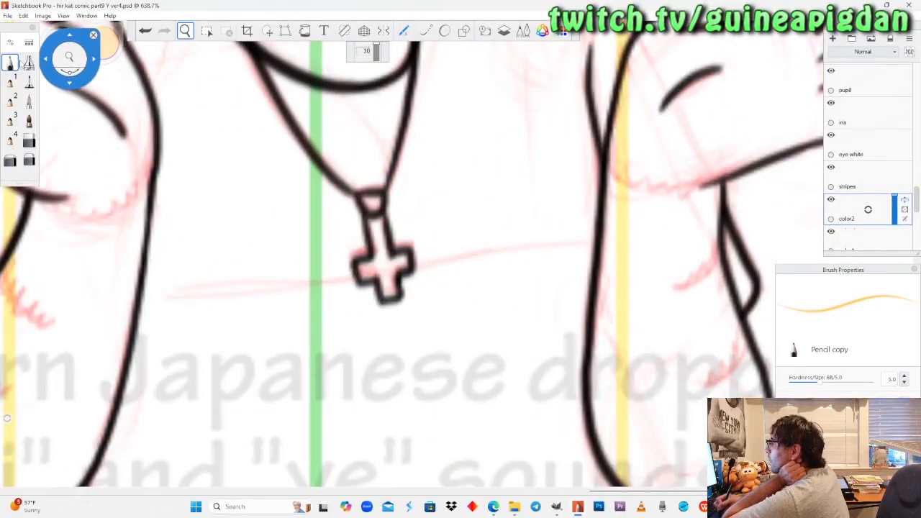
click(11, 63)
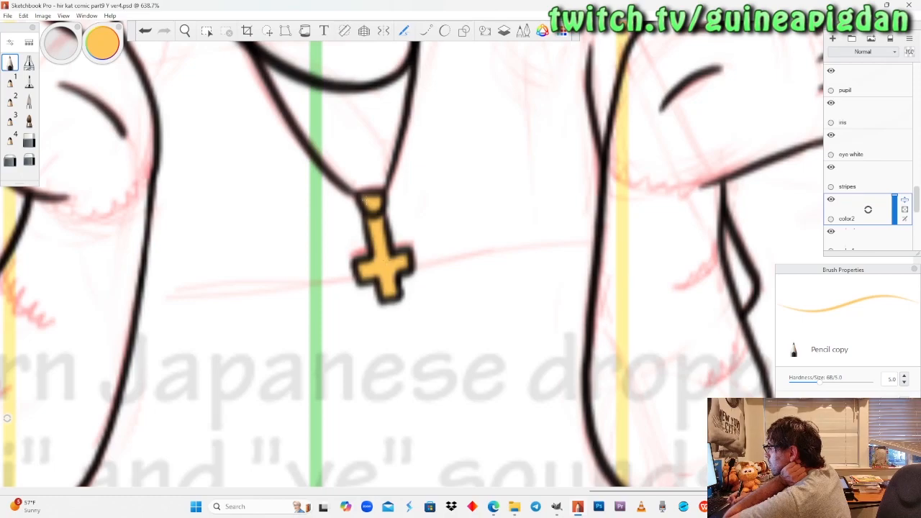
click(28, 143)
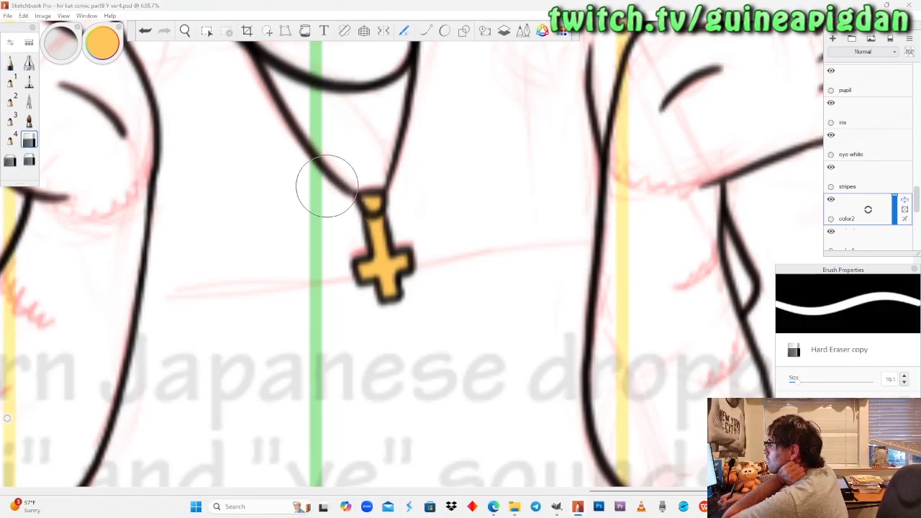
drag(799, 382, 794, 386)
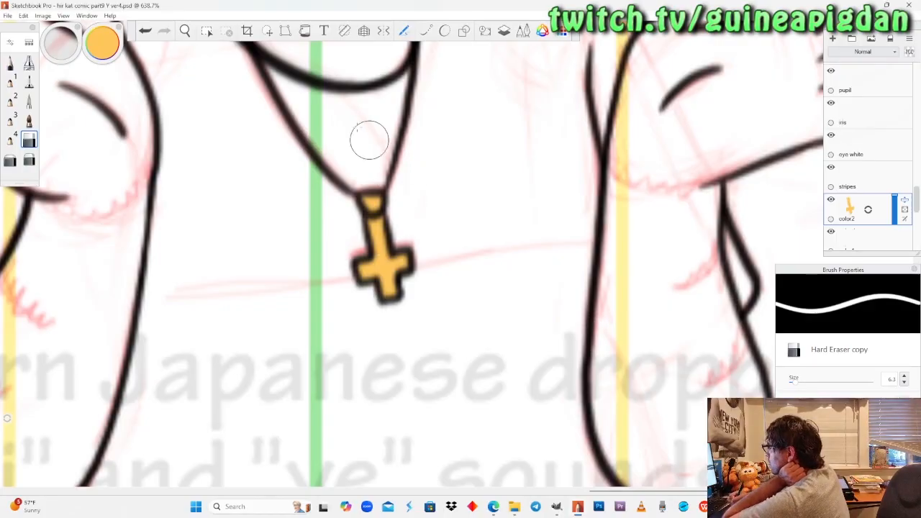
Colour the lower cat's pendant ring and cross light orange with the pencil.
click(10, 63)
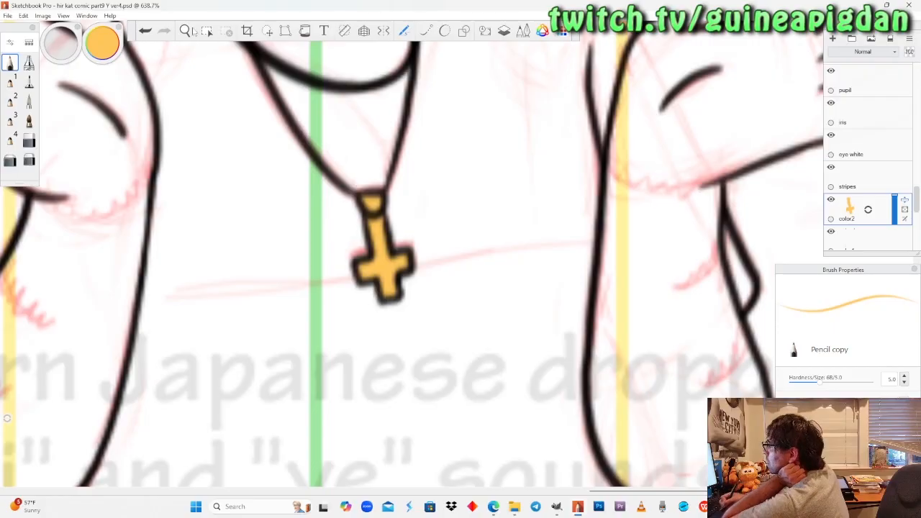
click(187, 31)
drag(220, 211, 234, 272)
drag(254, 376, 333, 148)
drag(324, 462, 346, 284)
drag(364, 391, 394, 128)
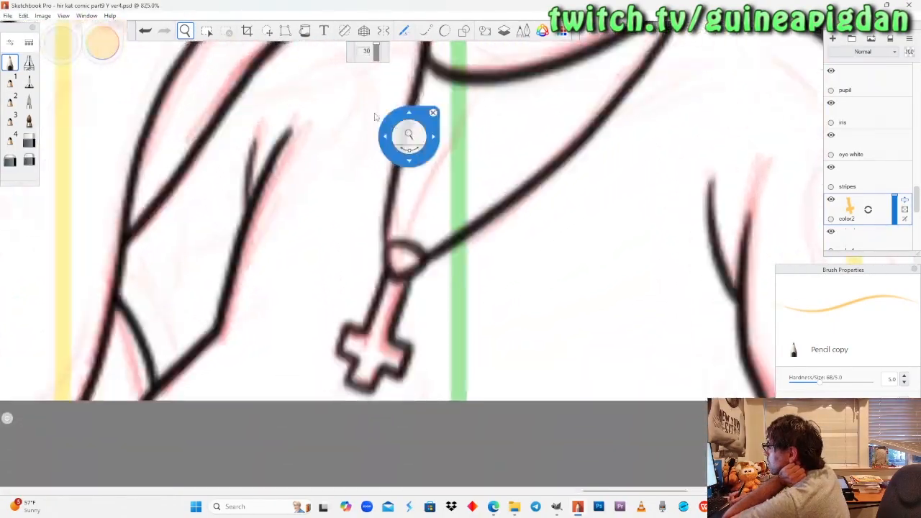
click(11, 63)
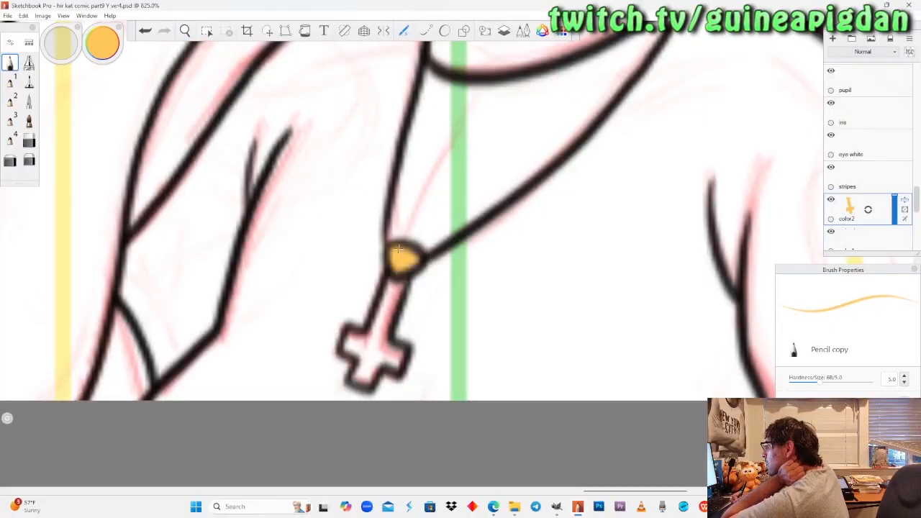
drag(374, 341, 368, 352)
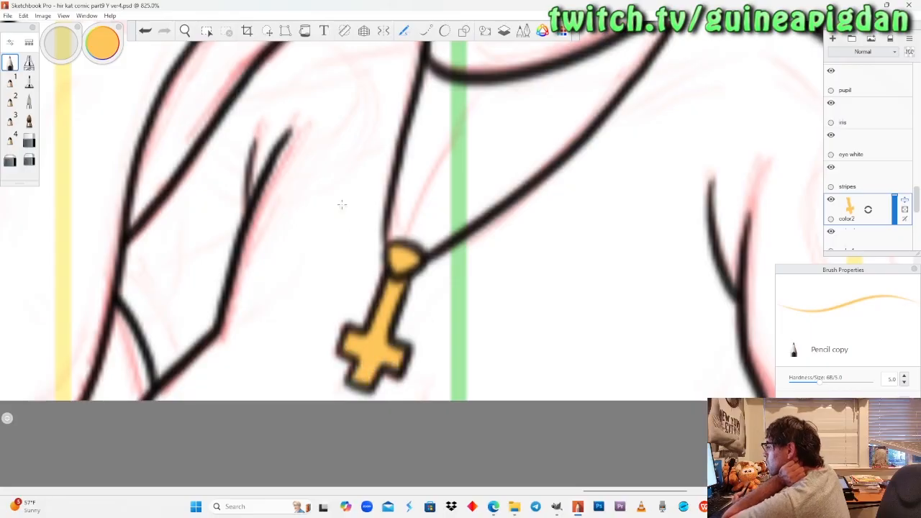
Switch to the Felt Pen and sample the crimson swatch from the dragon's colour palette as the brush colour.
click(185, 30)
drag(227, 180, 310, 204)
drag(418, 264, 399, 273)
drag(477, 225, 461, 345)
drag(349, 300, 464, 362)
drag(349, 221, 403, 285)
drag(340, 302, 376, 177)
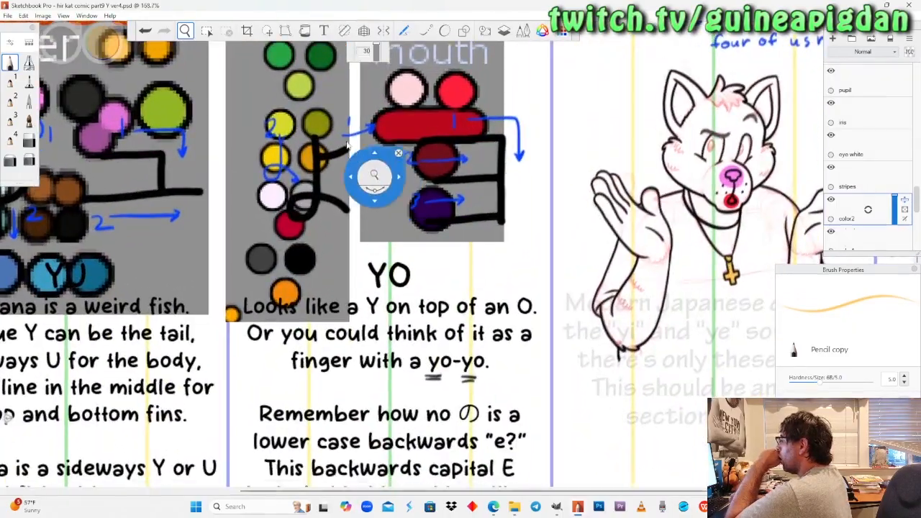
click(29, 82)
click(105, 57)
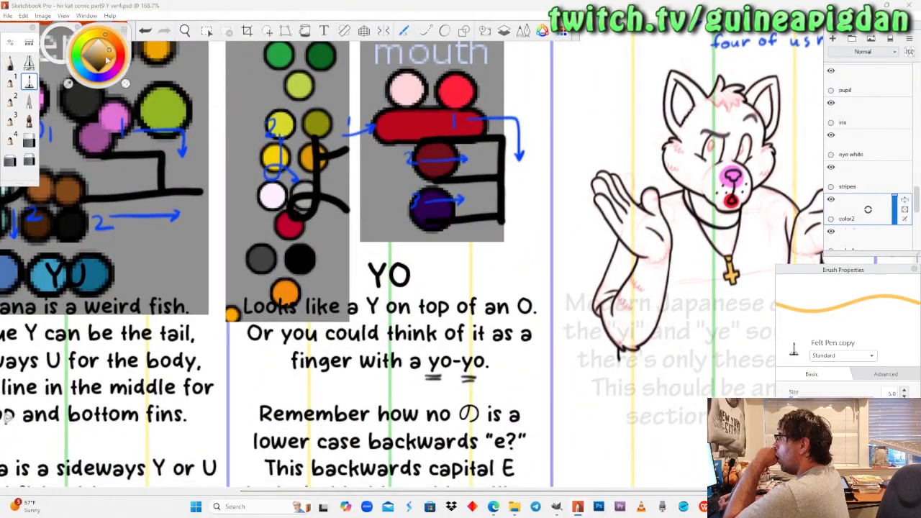
click(69, 84)
click(290, 225)
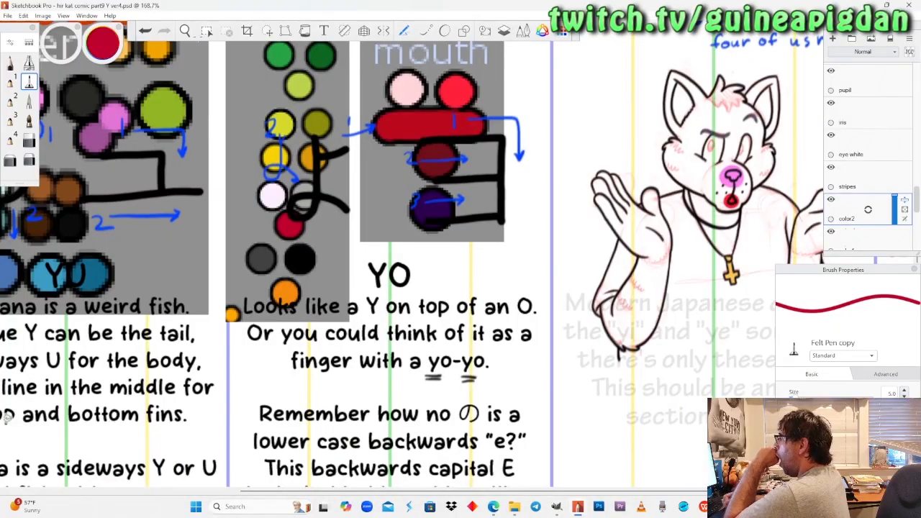
Paint a solid crimson oval over the sketched one on the winking dragon's chest.
key(space)
drag(208, 182, 308, 252)
drag(477, 378, 414, 223)
scroll(487, 341, up, 6)
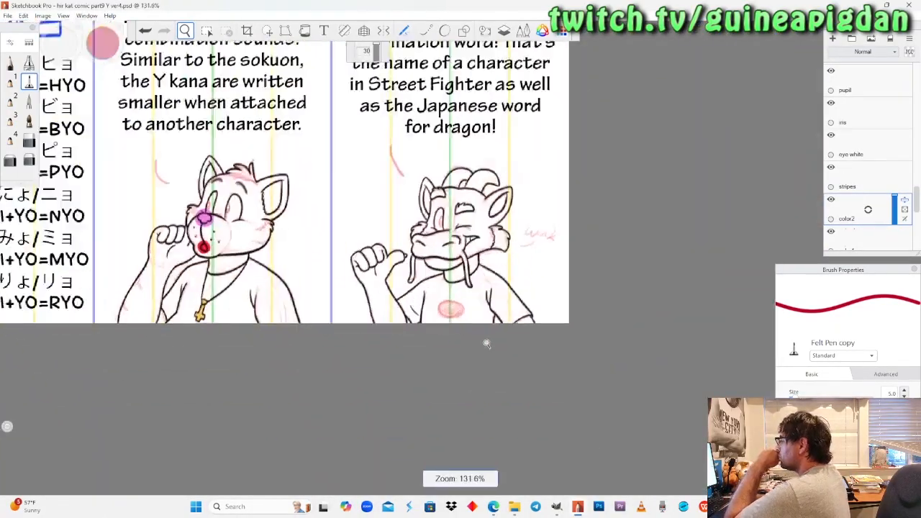
scroll(429, 258, up, 2)
scroll(429, 258, up, 5)
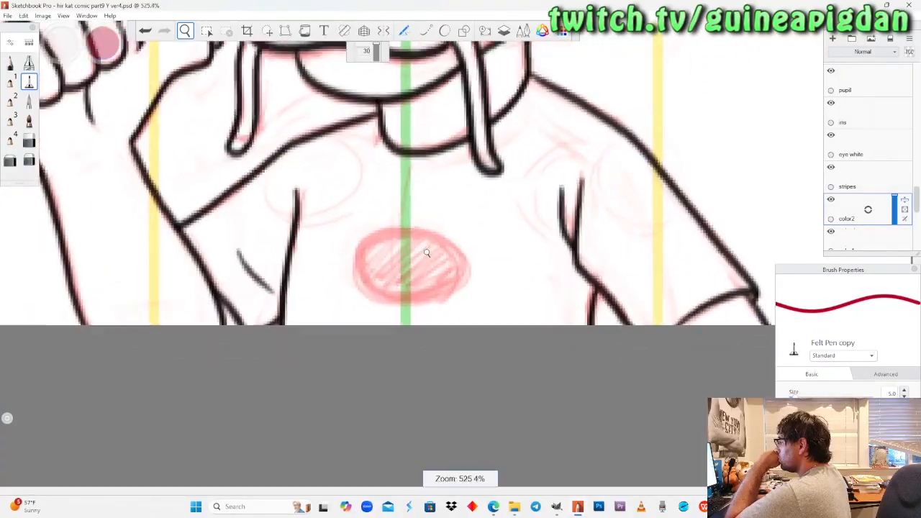
mouse_move(408, 231)
mouse_down()
mouse_move(378, 234)
mouse_move(357, 256)
mouse_move(355, 287)
mouse_move(393, 307)
mouse_move(429, 307)
mouse_move(459, 293)
mouse_move(471, 268)
mouse_move(443, 233)
mouse_move(396, 221)
mouse_up()
mouse_move(378, 263)
mouse_down()
mouse_move(388, 290)
mouse_move(448, 282)
mouse_move(443, 254)
mouse_move(385, 254)
mouse_move(432, 270)
mouse_up()
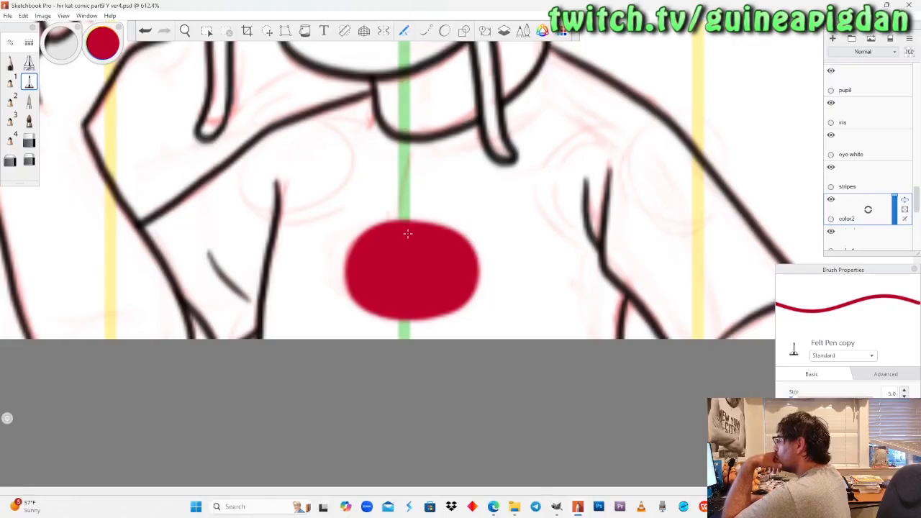
Try to paint a crimson oval over the sketched one on the pointing dragon's chest, and erase the attempt.
click(206, 31)
click(186, 31)
drag(217, 167, 252, 137)
drag(348, 176, 430, 243)
drag(355, 246, 399, 95)
click(32, 82)
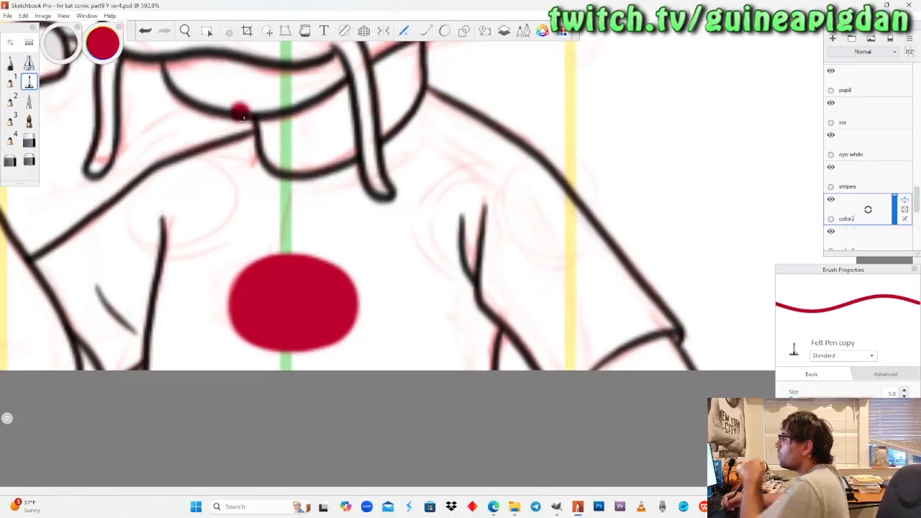
click(186, 31)
drag(209, 186, 208, 306)
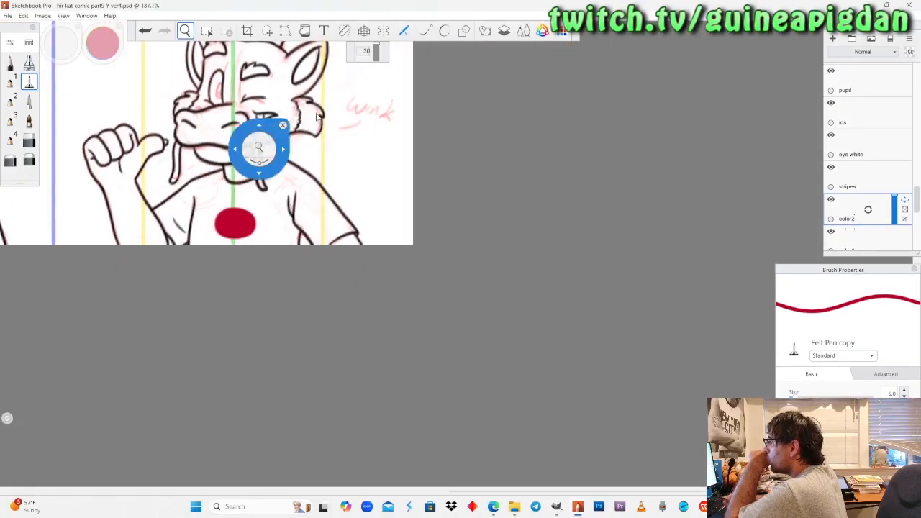
drag(314, 135, 335, 327)
drag(305, 178, 336, 321)
mouse_move(315, 148)
mouse_down()
mouse_move(332, 349)
mouse_move(305, 273)
mouse_up()
drag(331, 274, 339, 86)
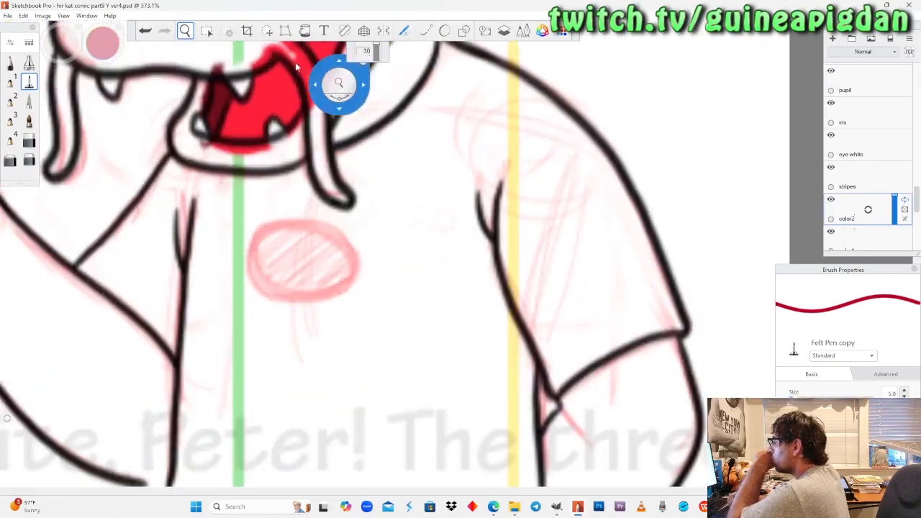
click(28, 81)
mouse_move(287, 235)
mouse_down()
mouse_move(255, 246)
mouse_move(251, 285)
mouse_move(301, 301)
mouse_move(341, 298)
mouse_move(352, 265)
mouse_move(342, 240)
mouse_move(291, 229)
mouse_move(273, 237)
mouse_move(307, 272)
mouse_move(278, 284)
mouse_up()
key(ctrl+z)
mouse_move(304, 236)
mouse_down()
mouse_move(272, 239)
mouse_move(297, 315)
mouse_move(361, 259)
mouse_move(291, 228)
mouse_up()
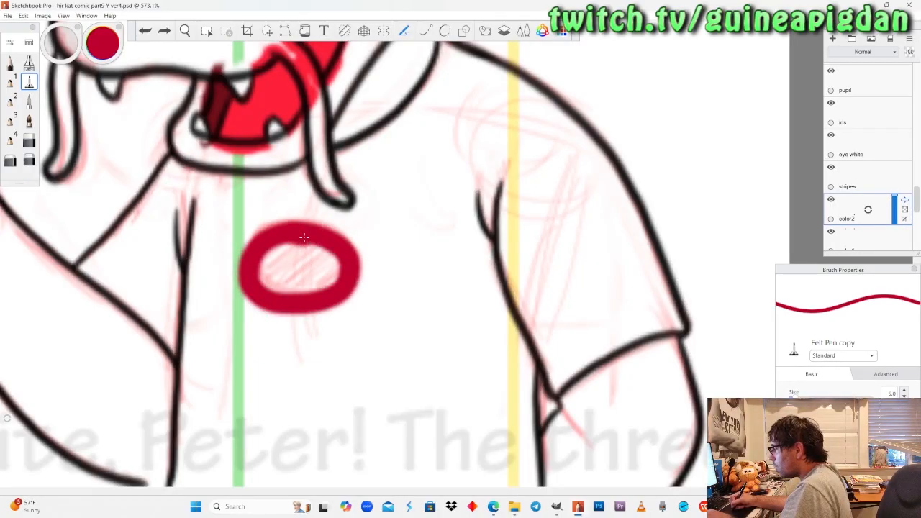
drag(251, 259, 305, 297)
mouse_move(262, 246)
mouse_down()
mouse_move(333, 285)
mouse_move(288, 272)
mouse_up()
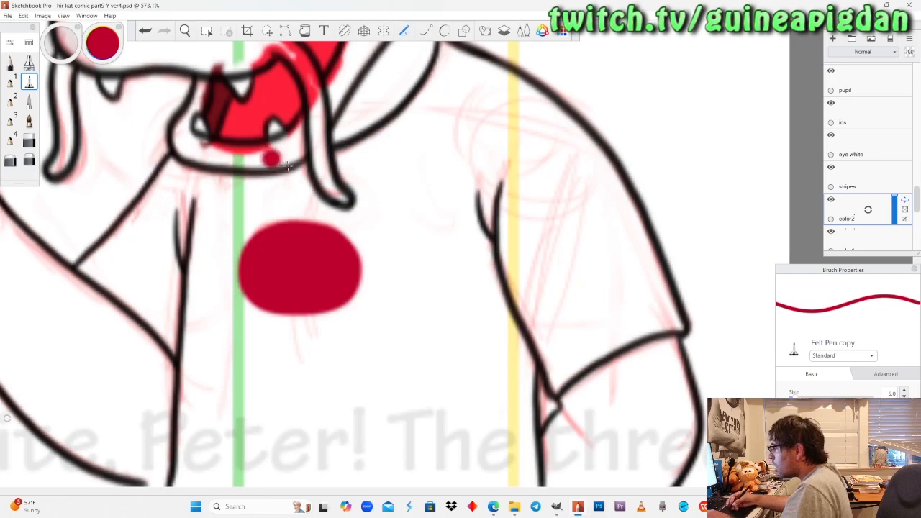
click(29, 139)
mouse_move(228, 234)
mouse_down()
mouse_move(268, 274)
mouse_move(288, 267)
mouse_move(358, 284)
mouse_up()
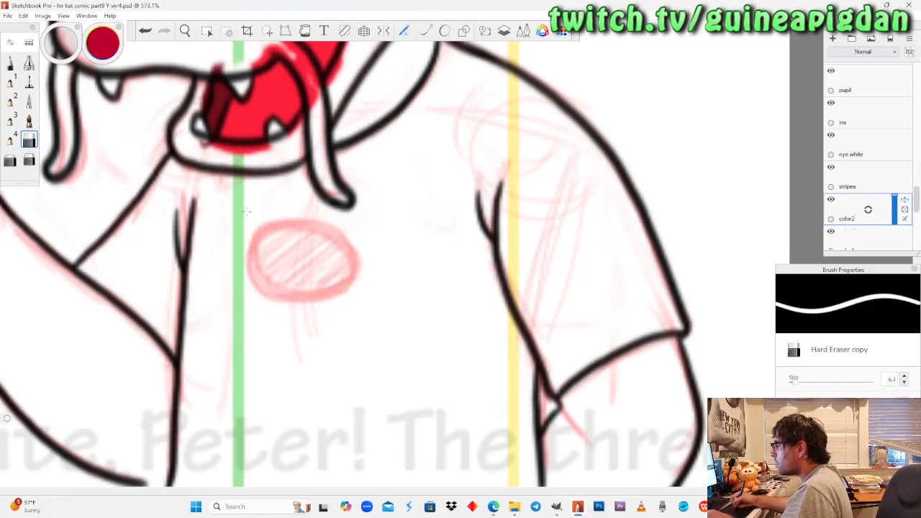
Paint a solid crimson oval with the Felt Pen on the pointing dragon's chest.
click(29, 81)
mouse_move(298, 231)
mouse_down()
mouse_move(261, 238)
mouse_move(247, 280)
mouse_move(273, 304)
mouse_move(325, 301)
mouse_move(348, 283)
mouse_move(345, 251)
mouse_move(325, 231)
mouse_move(281, 221)
mouse_up()
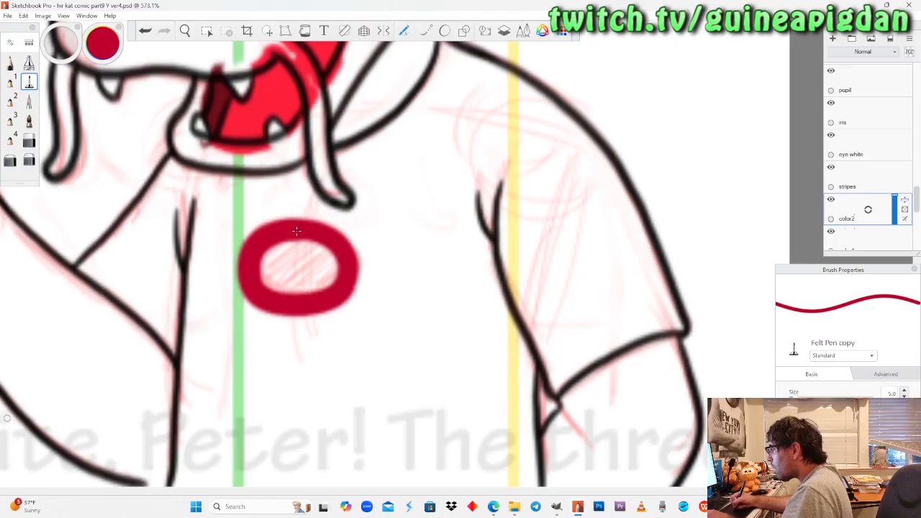
mouse_move(266, 262)
mouse_down()
mouse_move(324, 288)
mouse_move(317, 248)
mouse_move(299, 273)
mouse_up()
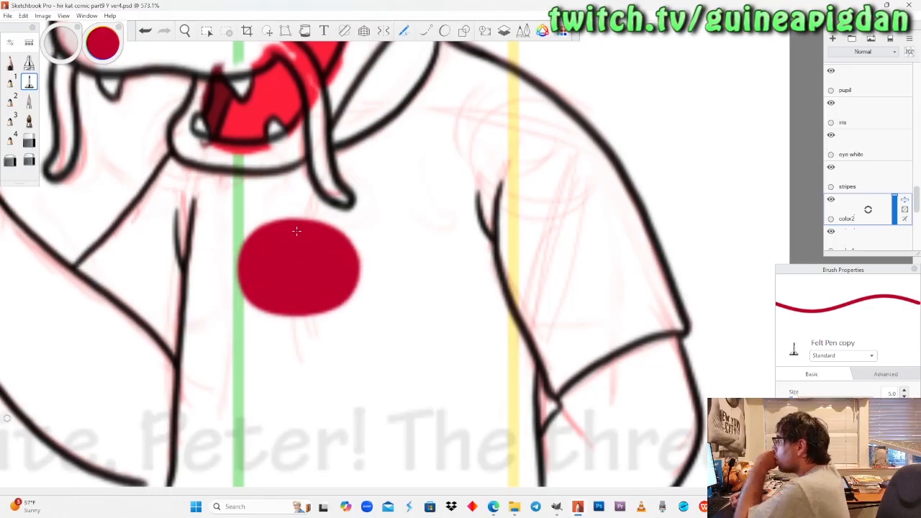
Show the yellow "white" background layer and make the "eye white" layer active.
click(185, 31)
mouse_move(211, 172)
mouse_down()
mouse_move(234, 348)
mouse_move(266, 367)
mouse_move(282, 355)
mouse_move(270, 372)
mouse_move(277, 379)
mouse_move(271, 369)
mouse_move(327, 378)
mouse_up()
drag(266, 367, 318, 356)
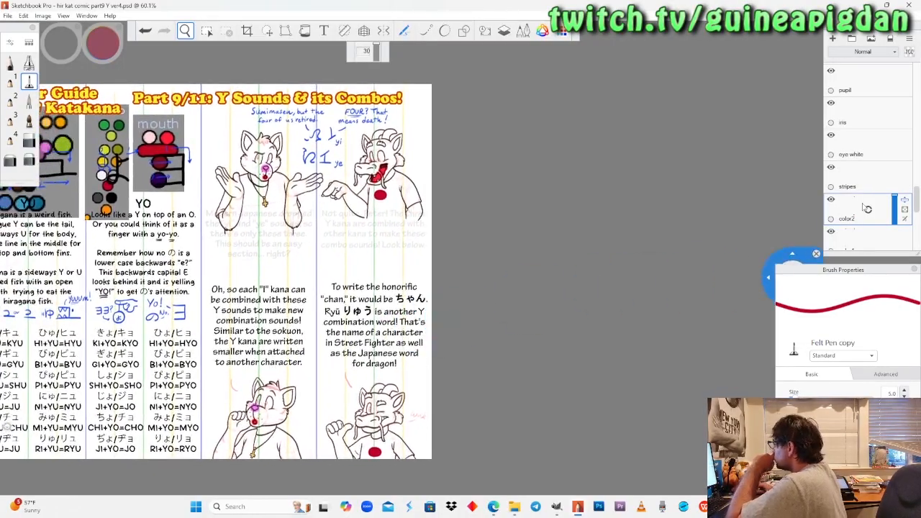
scroll(867, 208, down, 6)
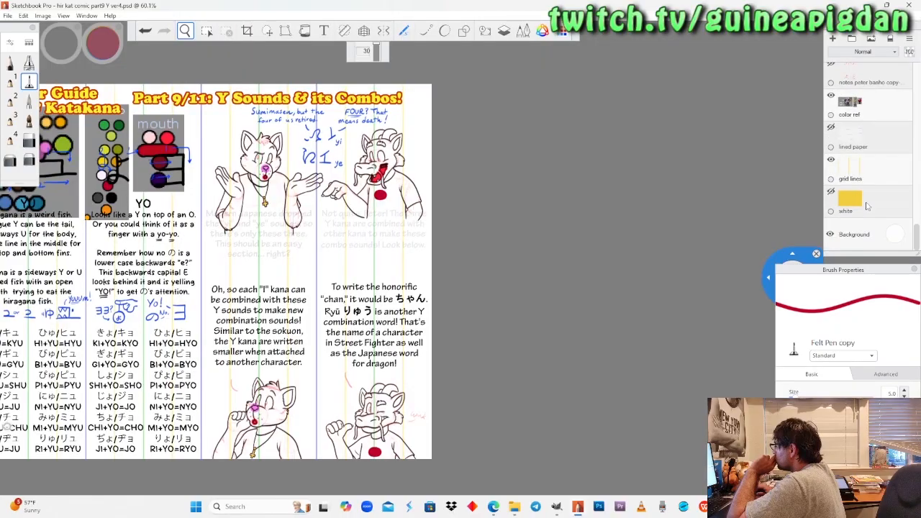
click(831, 191)
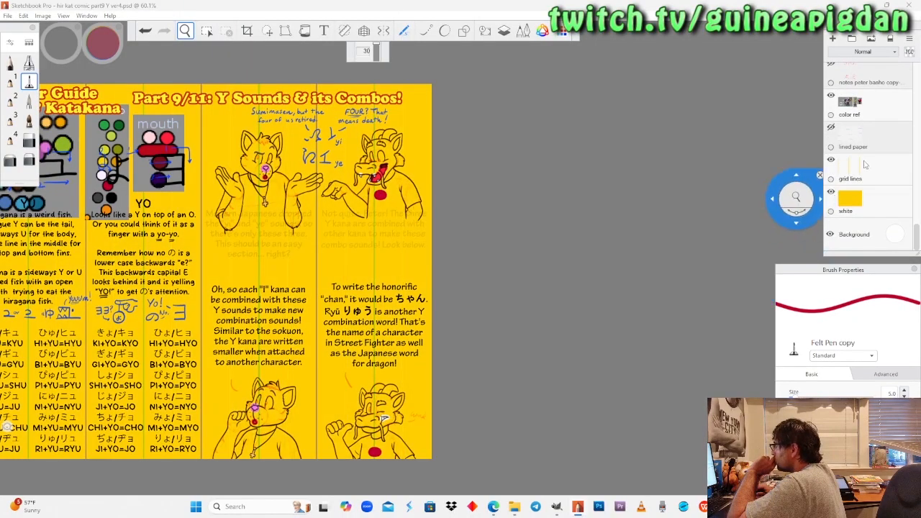
scroll(870, 173, up, 3)
scroll(870, 167, up, 2)
scroll(870, 170, up, 1)
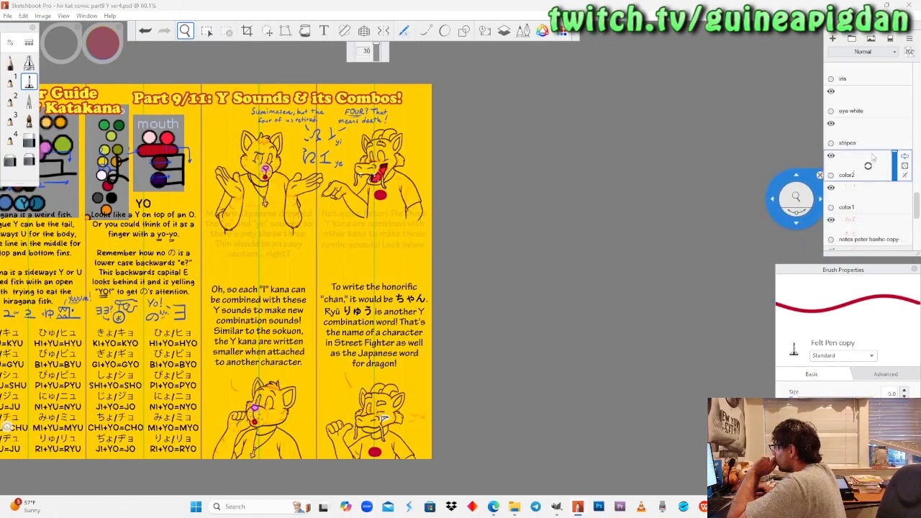
click(870, 115)
Switch to the pencil and set its colour to white.
drag(333, 158, 383, 189)
key(space)
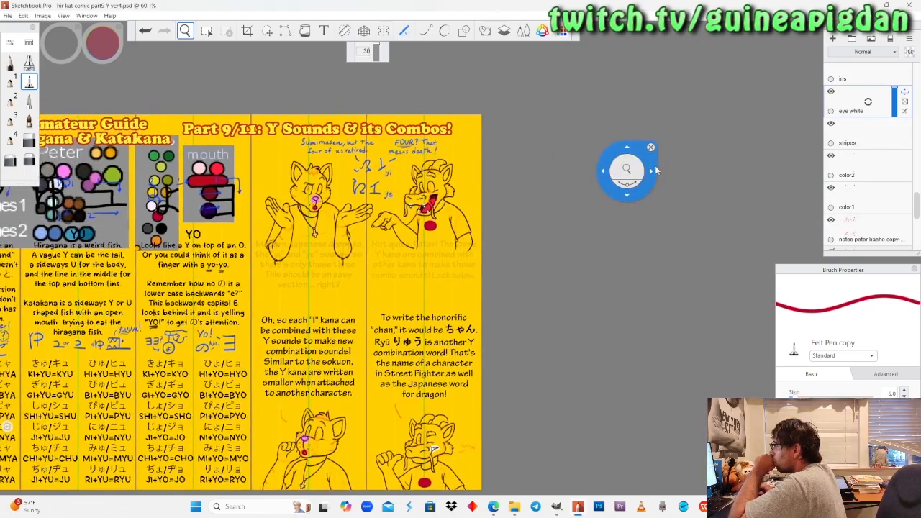
click(10, 64)
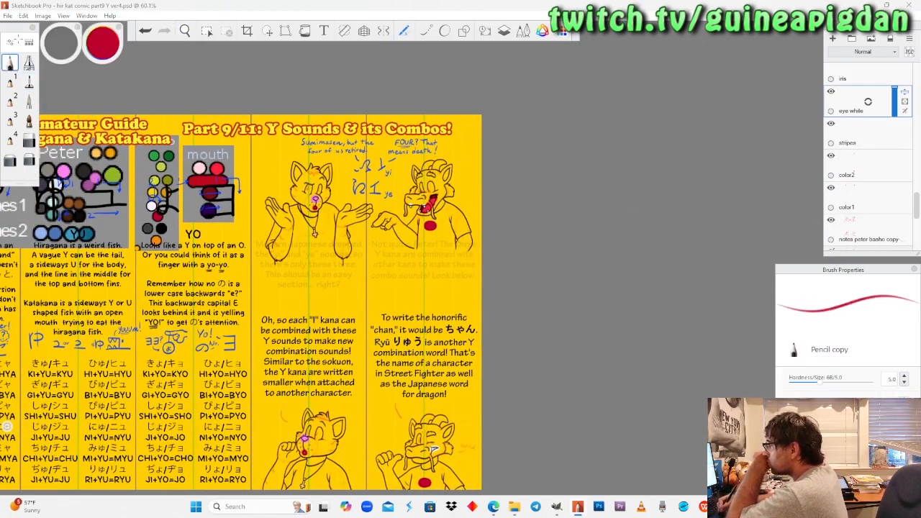
drag(101, 56, 104, 49)
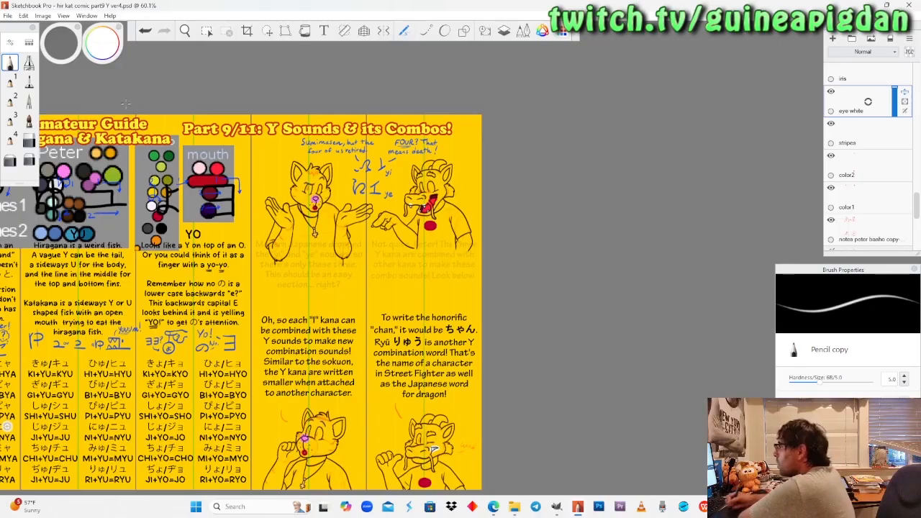
Write "BRB" in red in the blank area between the comic panels and undo the writing.
click(102, 43)
drag(107, 50, 160, 44)
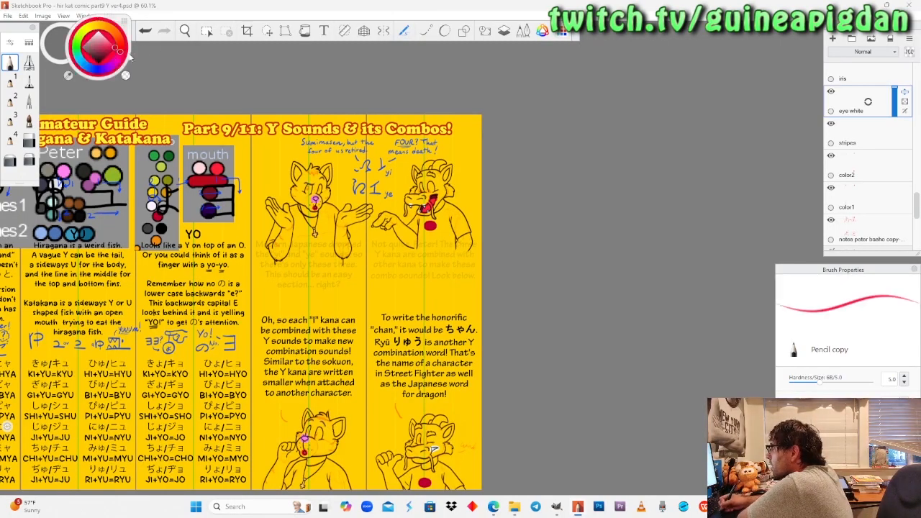
key(space)
drag(347, 269, 350, 252)
drag(441, 167, 385, 267)
mouse_move(343, 223)
mouse_down()
mouse_move(355, 351)
mouse_move(342, 292)
mouse_move(295, 354)
mouse_up()
mouse_move(465, 231)
mouse_down()
mouse_move(465, 345)
mouse_move(464, 267)
mouse_move(545, 302)
mouse_up()
drag(580, 231, 578, 335)
mouse_move(575, 230)
mouse_down()
mouse_move(604, 228)
mouse_move(586, 339)
mouse_up()
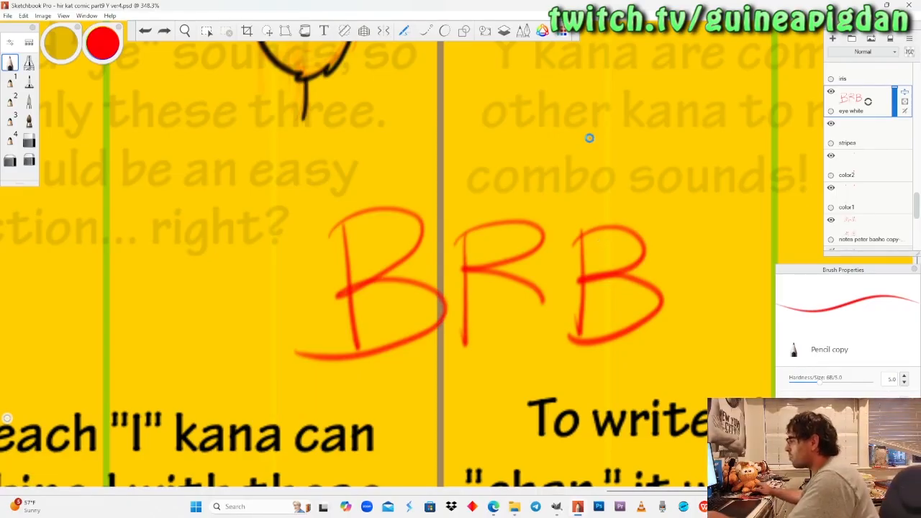
key(ctrl+z)
key(ctrl+z)
key(ctrl+z)
key(ctrl+z)
key(ctrl+z)
key(ctrl+z)
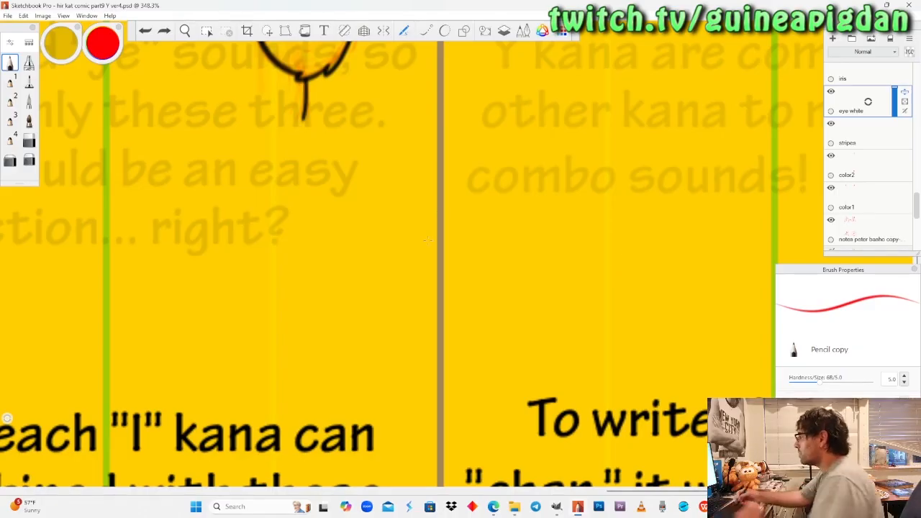
Set the pencil's colour to white for painting the upper cat's and dragon's eyes.
click(186, 31)
drag(238, 129, 304, 364)
drag(318, 277, 274, 176)
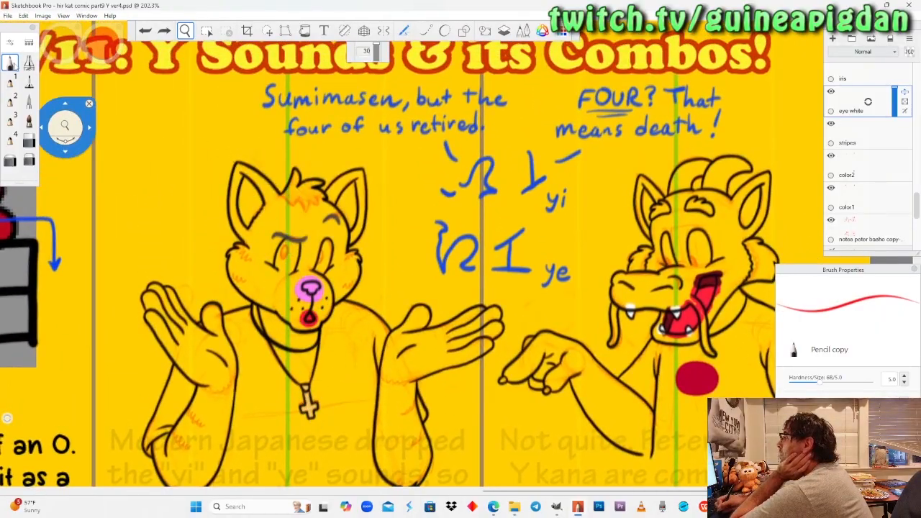
click(14, 64)
drag(91, 45, 106, 16)
click(185, 31)
drag(340, 240, 344, 194)
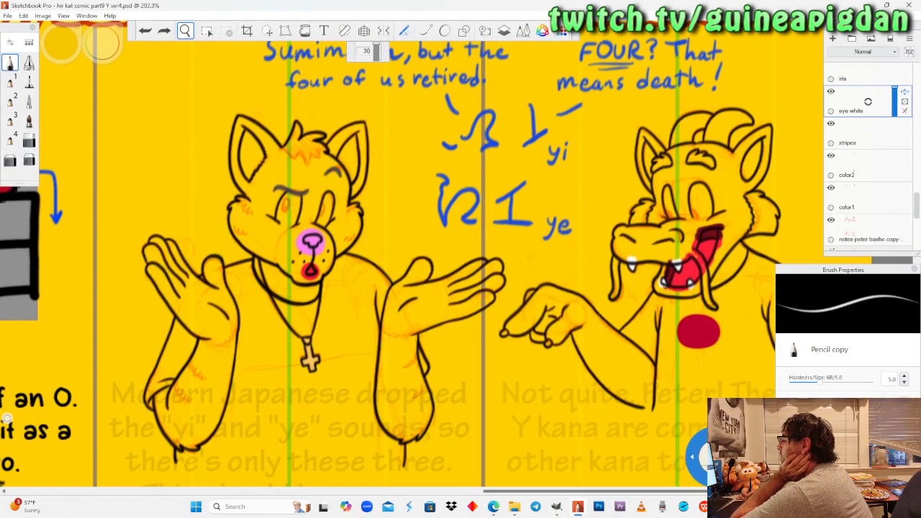
Check the stream chat in OBS and return to the comic in Sketchbook Pro.
click(726, 506)
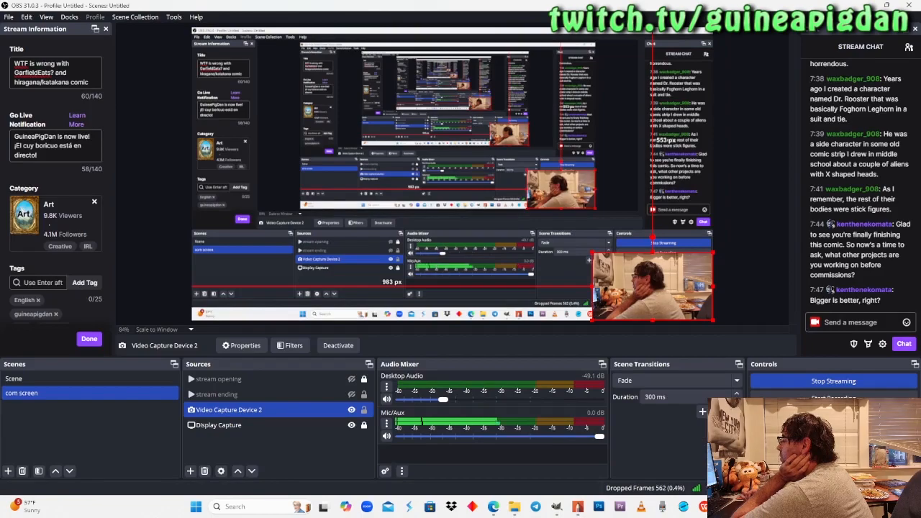
click(578, 506)
Paint the upper cat's narrow eye white with the pencil on the "eye white" layer.
mouse_move(272, 233)
mouse_down()
mouse_move(302, 156)
mouse_move(309, 224)
mouse_move(319, 216)
mouse_move(351, 237)
mouse_move(340, 212)
mouse_up()
click(11, 64)
mouse_move(408, 252)
mouse_down()
mouse_move(421, 228)
mouse_move(435, 267)
mouse_move(453, 236)
mouse_move(473, 165)
mouse_move(472, 114)
mouse_move(442, 160)
mouse_move(421, 237)
mouse_move(461, 151)
mouse_up()
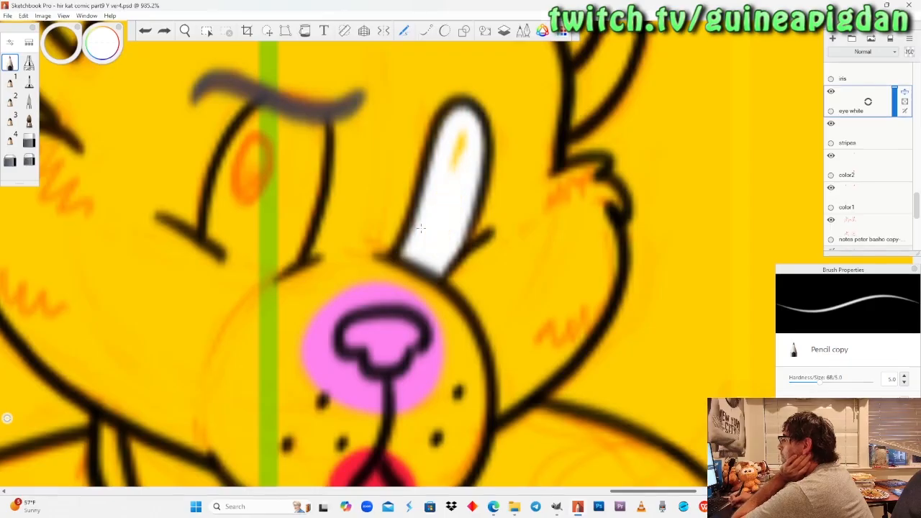
drag(421, 228, 423, 232)
Fill the upper cat's wider eye with white, using the pencil along the outline and the felt pen for the interior.
mouse_move(207, 228)
mouse_down()
mouse_move(256, 259)
mouse_move(298, 254)
mouse_move(210, 221)
mouse_up()
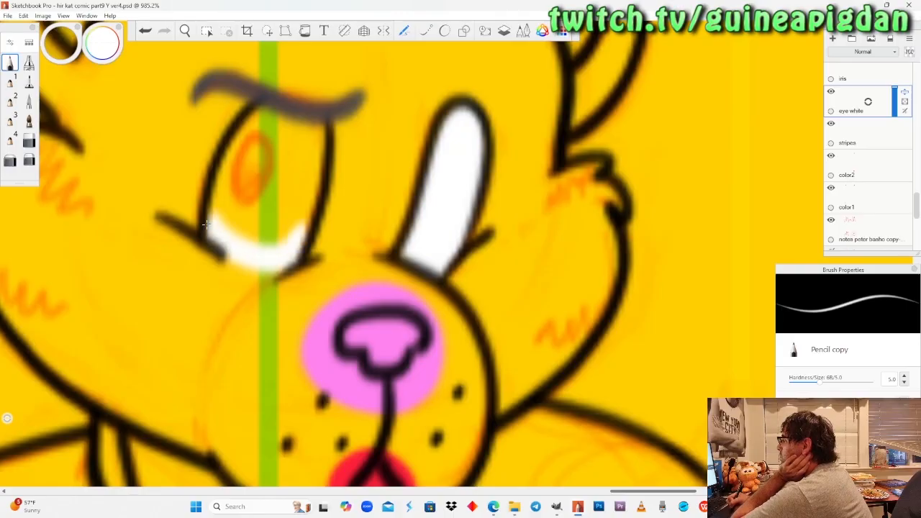
drag(301, 228, 250, 233)
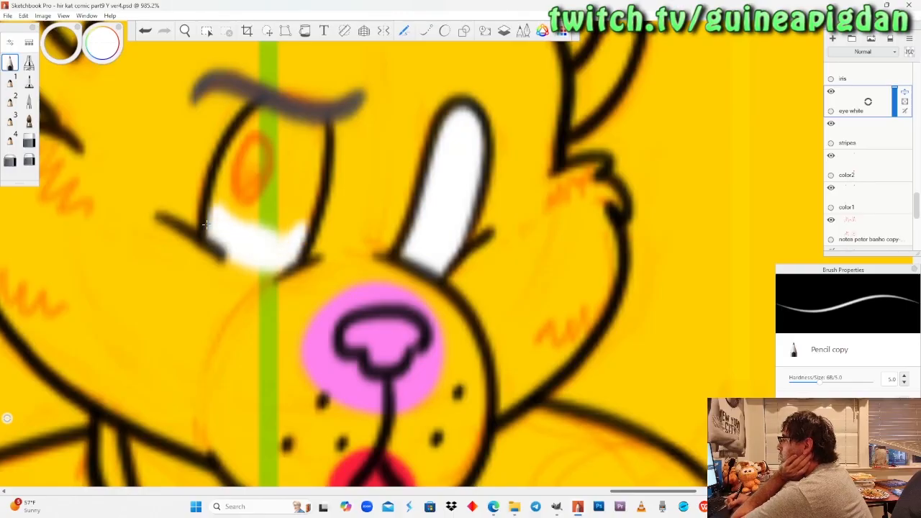
click(28, 82)
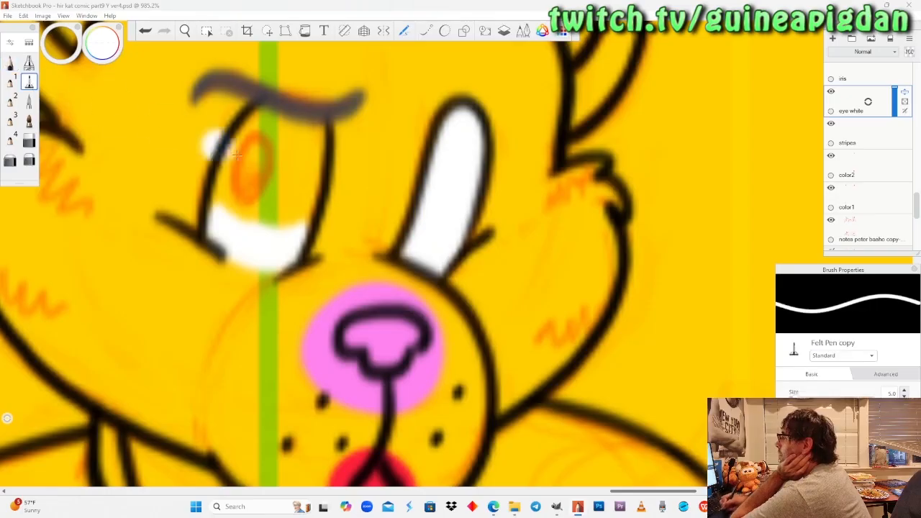
mouse_move(238, 209)
mouse_down()
mouse_move(234, 180)
mouse_move(223, 220)
mouse_up()
mouse_move(262, 194)
mouse_down()
mouse_move(313, 205)
mouse_move(309, 156)
mouse_move(238, 160)
mouse_move(245, 144)
mouse_move(308, 144)
mouse_up()
click(216, 112)
key(ctrl+z)
click(10, 64)
drag(249, 122, 260, 108)
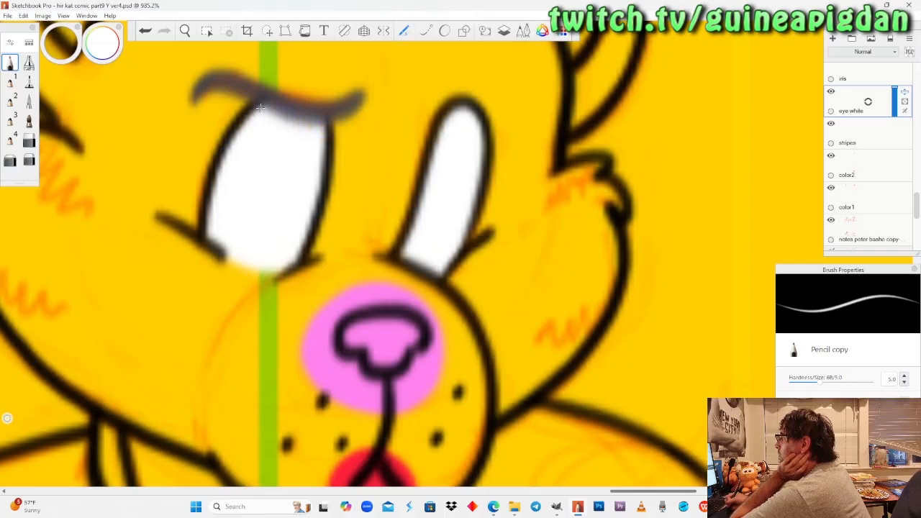
Fill the upper dragon's narrow eye with white using the pencil.
click(187, 30)
drag(209, 142, 243, 307)
drag(467, 224, 376, 317)
mouse_move(379, 272)
mouse_down()
mouse_move(413, 212)
mouse_move(384, 263)
mouse_move(363, 262)
mouse_up()
click(10, 63)
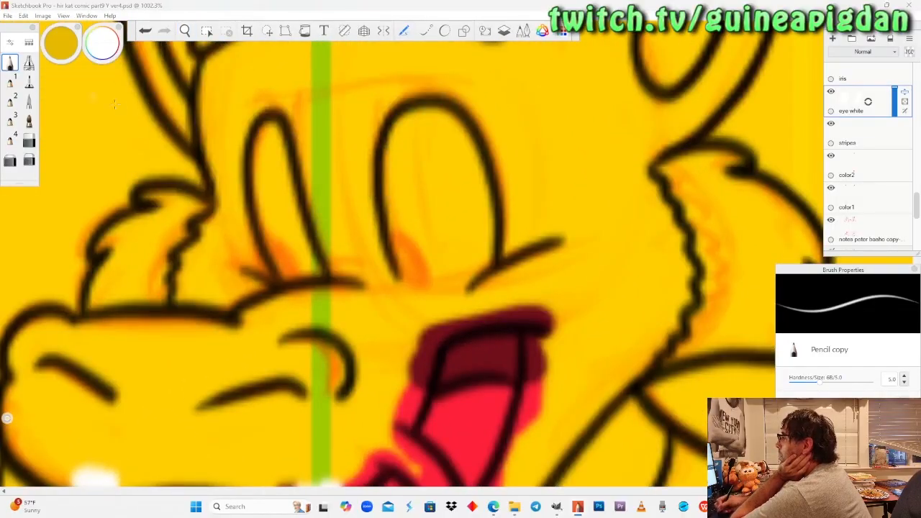
mouse_move(272, 128)
mouse_down()
mouse_move(265, 155)
mouse_move(309, 254)
mouse_move(291, 267)
mouse_move(260, 193)
mouse_move(257, 167)
mouse_move(298, 260)
mouse_up()
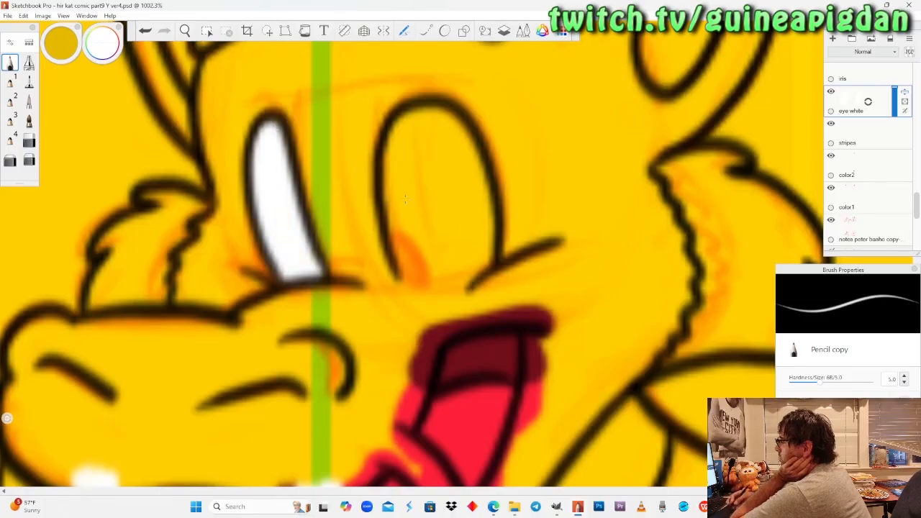
Fill the upper dragon's wider eye with white, edging it with the pencil and covering the middle with the felt pen.
mouse_move(399, 265)
mouse_down()
mouse_move(435, 286)
mouse_move(483, 259)
mouse_move(434, 276)
mouse_move(401, 257)
mouse_move(434, 264)
mouse_move(486, 246)
mouse_up()
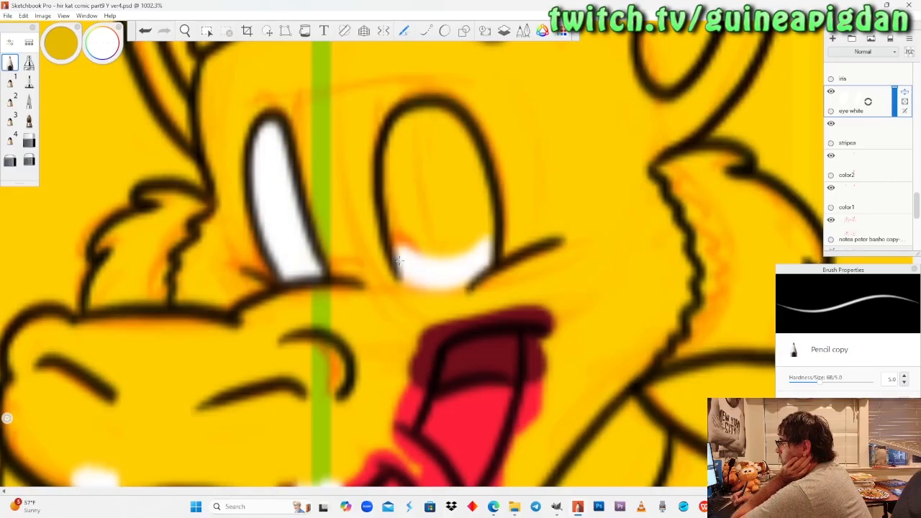
mouse_move(402, 253)
mouse_down()
mouse_move(478, 246)
mouse_move(398, 244)
mouse_move(476, 239)
mouse_up()
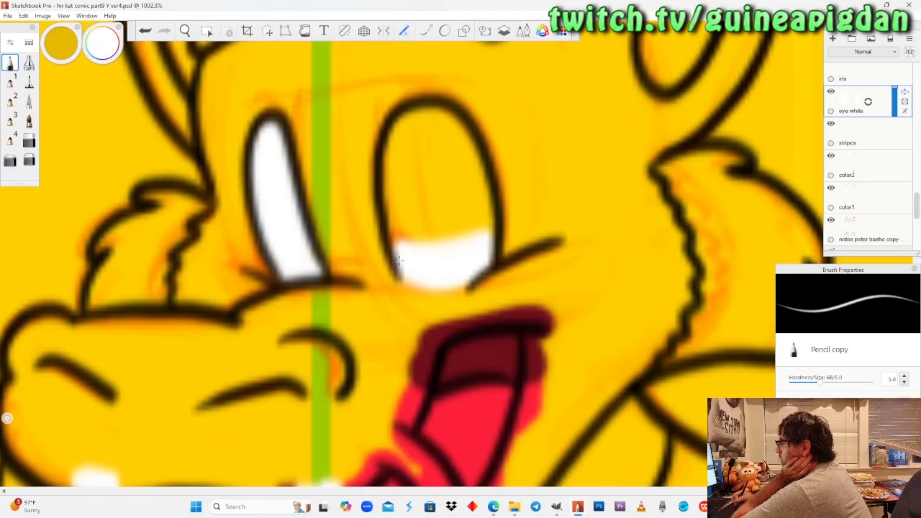
click(29, 82)
mouse_move(416, 251)
mouse_down()
mouse_move(400, 188)
mouse_move(415, 256)
mouse_up()
mouse_move(401, 164)
mouse_down()
mouse_move(413, 131)
mouse_move(432, 124)
mouse_move(472, 149)
mouse_move(489, 239)
mouse_move(435, 216)
mouse_move(440, 151)
mouse_up()
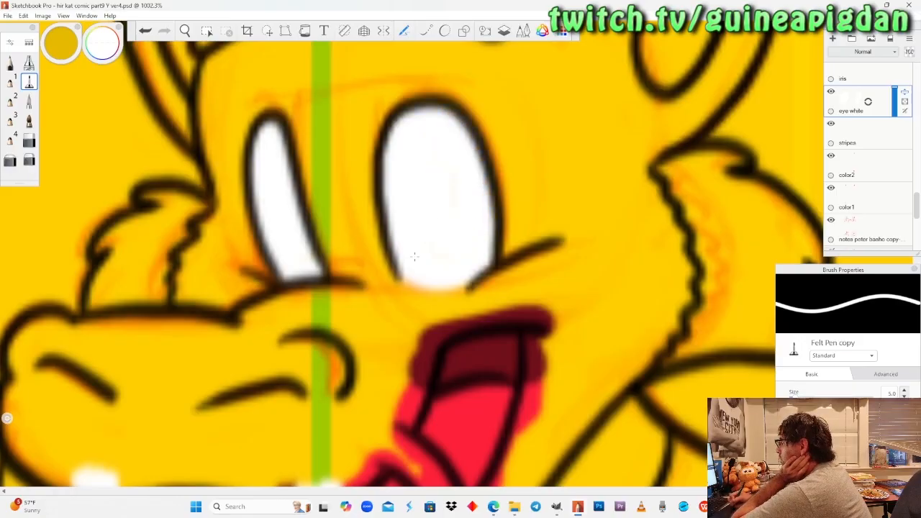
Fill the lower winking dragon's open eye with white, using the pencil for the edges and the felt pen for the middle.
click(185, 30)
drag(207, 172, 247, 335)
drag(151, 282, 330, 317)
drag(194, 345, 250, 274)
drag(329, 245, 325, 274)
drag(315, 323, 348, 182)
drag(320, 362, 343, 237)
drag(454, 266, 355, 219)
drag(443, 302, 451, 243)
drag(471, 279, 406, 264)
drag(390, 306, 396, 241)
drag(443, 257, 413, 341)
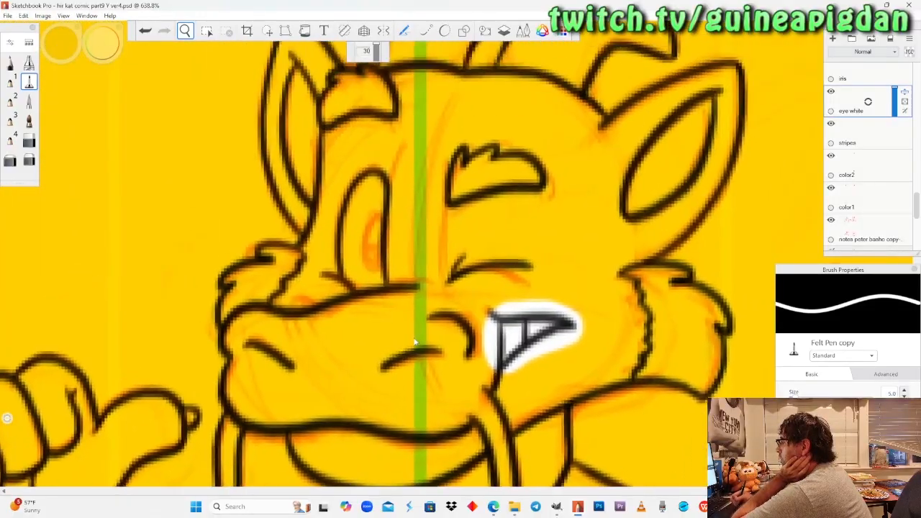
drag(403, 271, 410, 212)
click(10, 63)
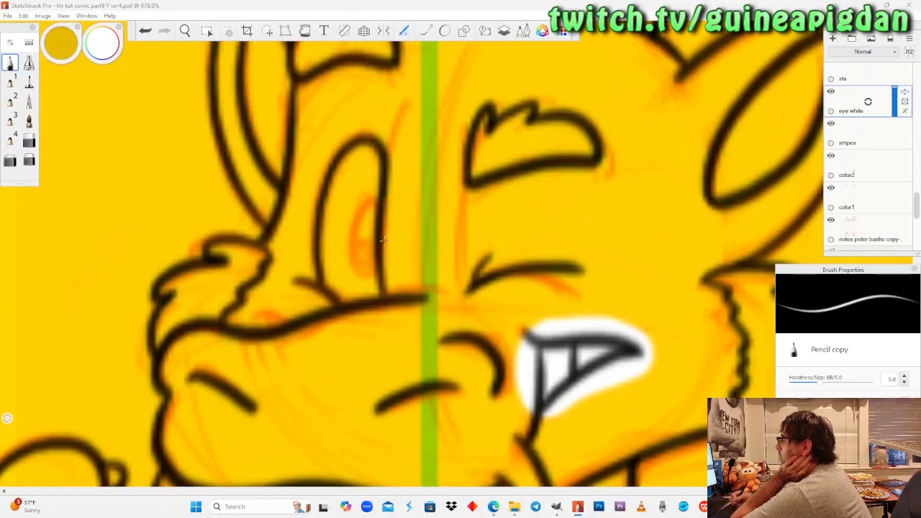
drag(374, 292, 335, 292)
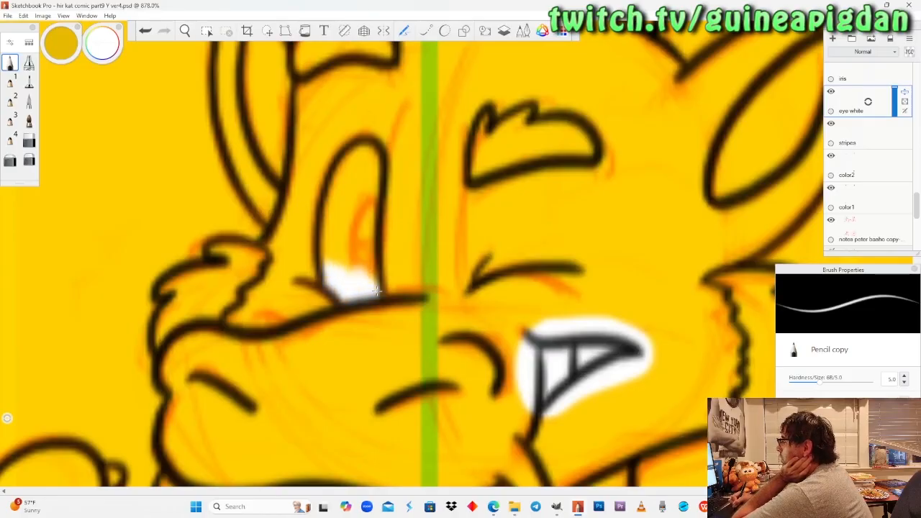
mouse_move(367, 243)
mouse_down()
mouse_move(375, 167)
mouse_move(340, 169)
mouse_move(324, 264)
mouse_up()
drag(343, 212, 343, 267)
click(28, 82)
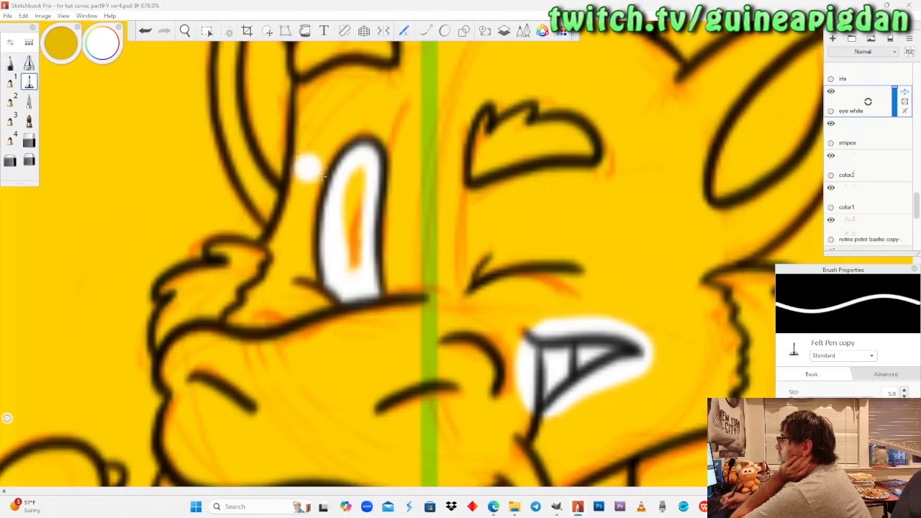
drag(343, 273, 356, 176)
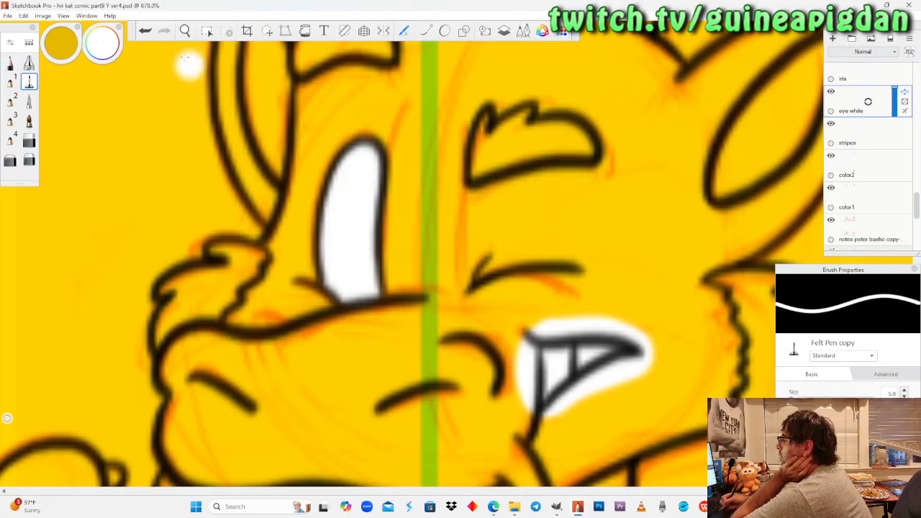
Fill the lower cat's narrow eye beside the nose with white, using the pencil and the felt pen.
drag(185, 30, 317, 294)
mouse_move(265, 278)
mouse_down()
mouse_move(273, 269)
mouse_move(230, 137)
mouse_up()
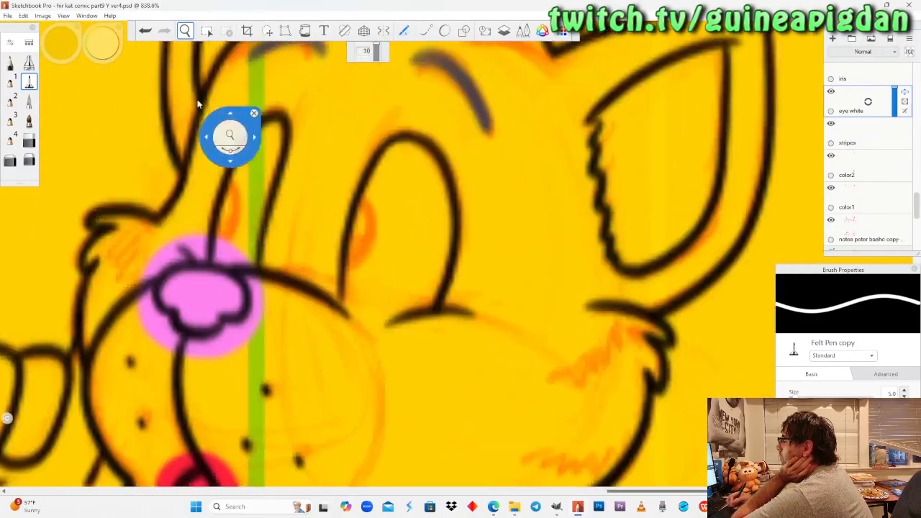
click(10, 63)
drag(218, 255, 223, 219)
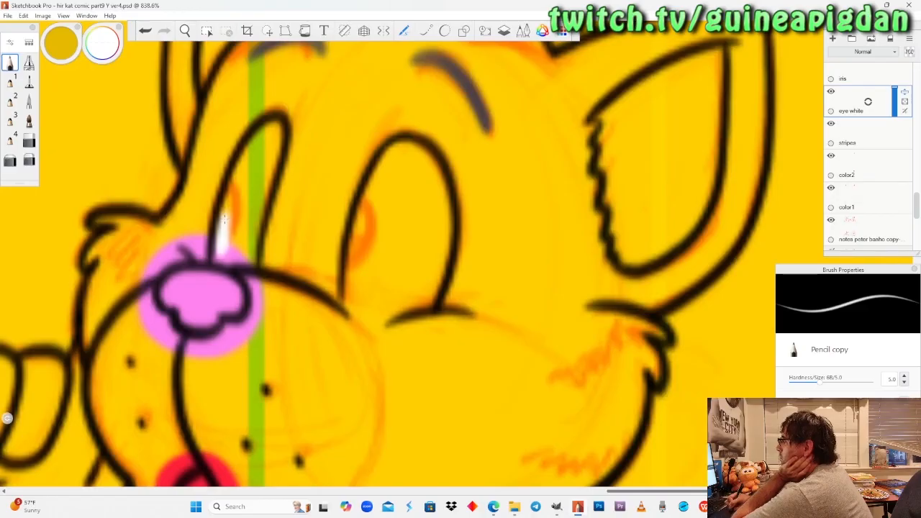
drag(223, 252, 253, 257)
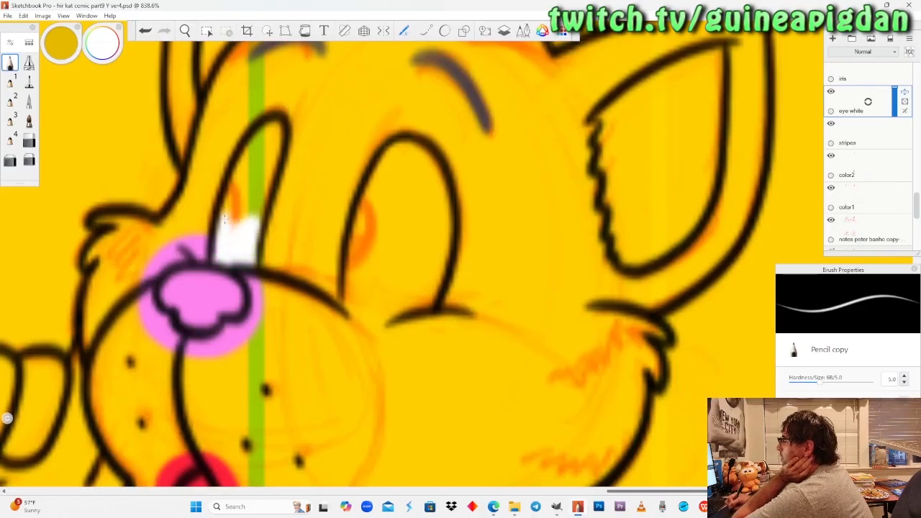
mouse_move(225, 219)
mouse_down()
mouse_move(256, 183)
mouse_move(248, 166)
mouse_move(237, 217)
mouse_up()
click(29, 82)
mouse_move(255, 154)
mouse_down()
mouse_move(275, 142)
mouse_move(249, 148)
mouse_up()
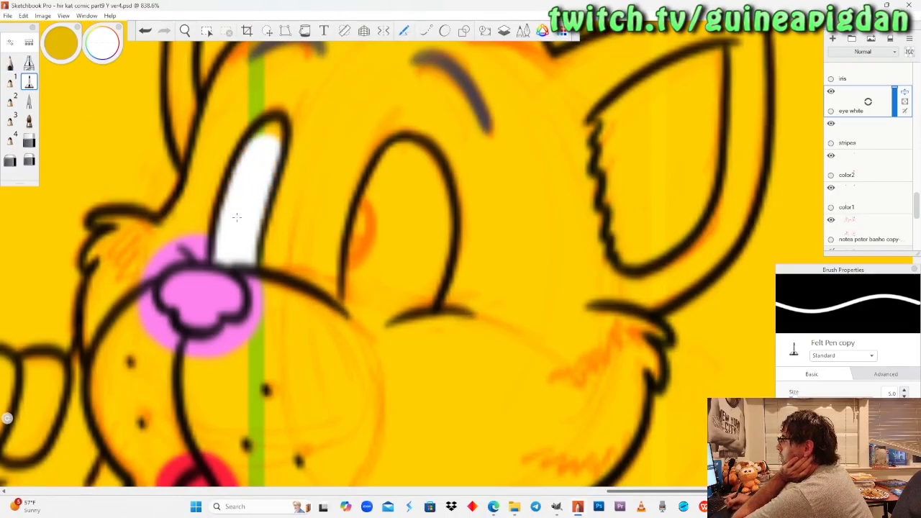
click(10, 63)
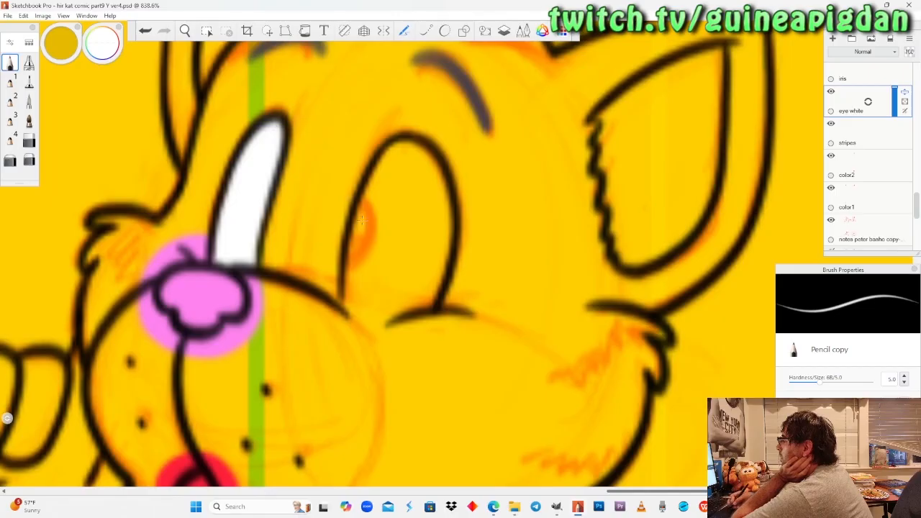
Fill the lower cat's wide eye with white, edging it with the pencil and covering the middle with the felt pen.
mouse_move(350, 306)
mouse_down()
mouse_move(407, 311)
mouse_move(434, 294)
mouse_move(348, 293)
mouse_up()
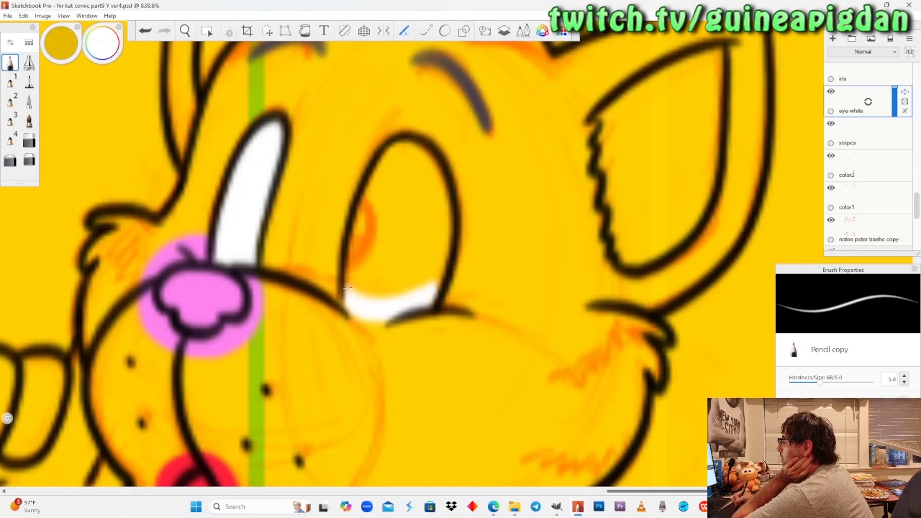
drag(424, 284, 368, 292)
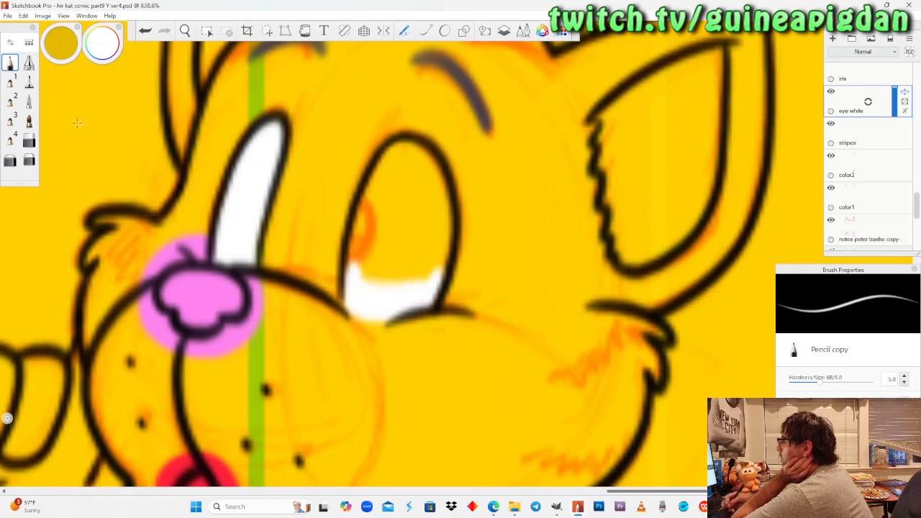
click(29, 82)
mouse_move(353, 278)
mouse_down()
mouse_move(370, 198)
mouse_move(400, 148)
mouse_move(442, 195)
mouse_move(449, 238)
mouse_move(435, 273)
mouse_move(388, 216)
mouse_move(414, 259)
mouse_move(417, 191)
mouse_up()
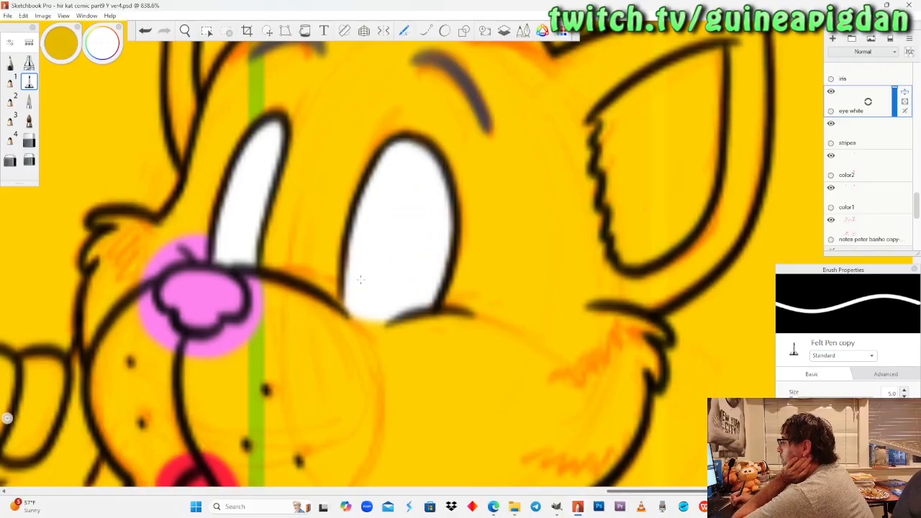
click(10, 63)
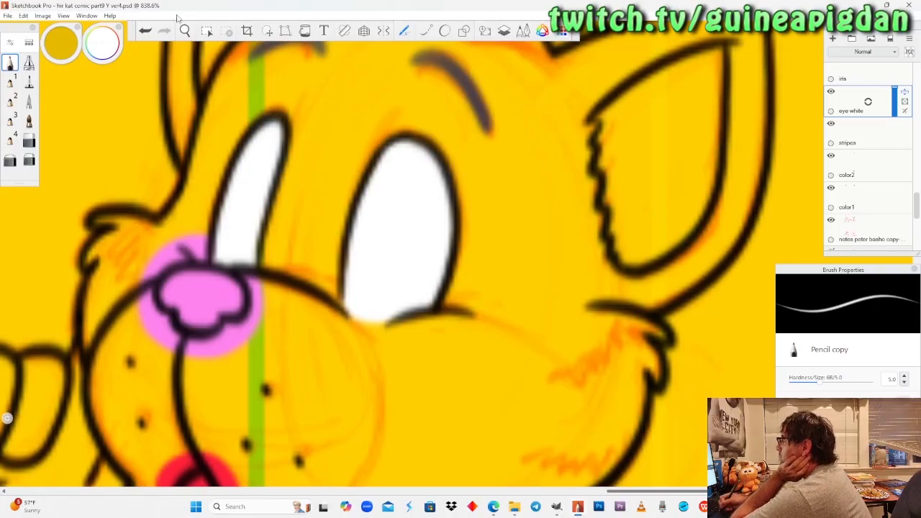
Review the painted eyes across the page and lower the "eye white" layer's opacity to 27.
click(185, 30)
drag(215, 175, 235, 369)
drag(312, 215, 306, 266)
drag(246, 207, 264, 267)
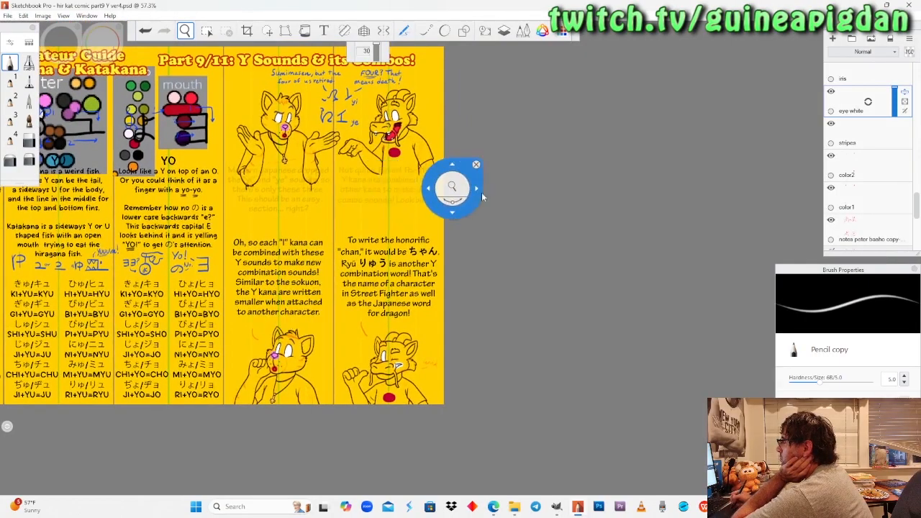
drag(367, 238, 380, 200)
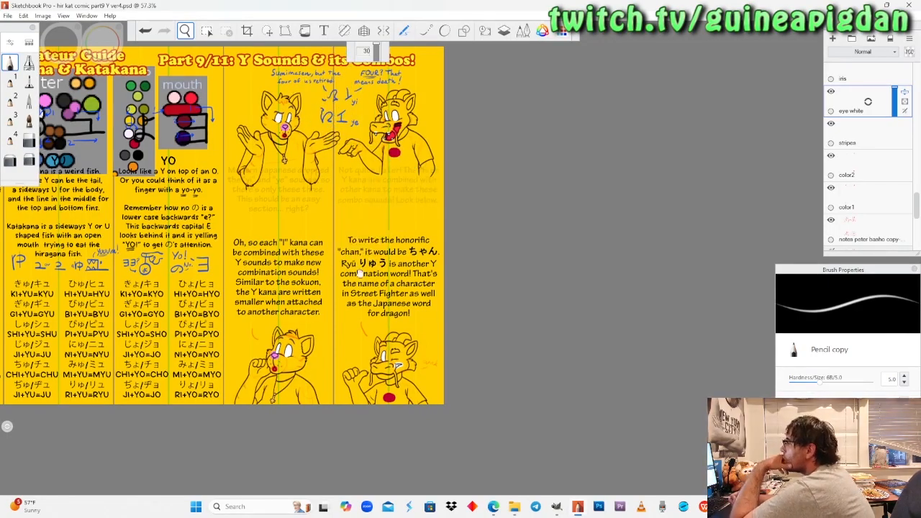
drag(424, 245, 443, 261)
click(894, 110)
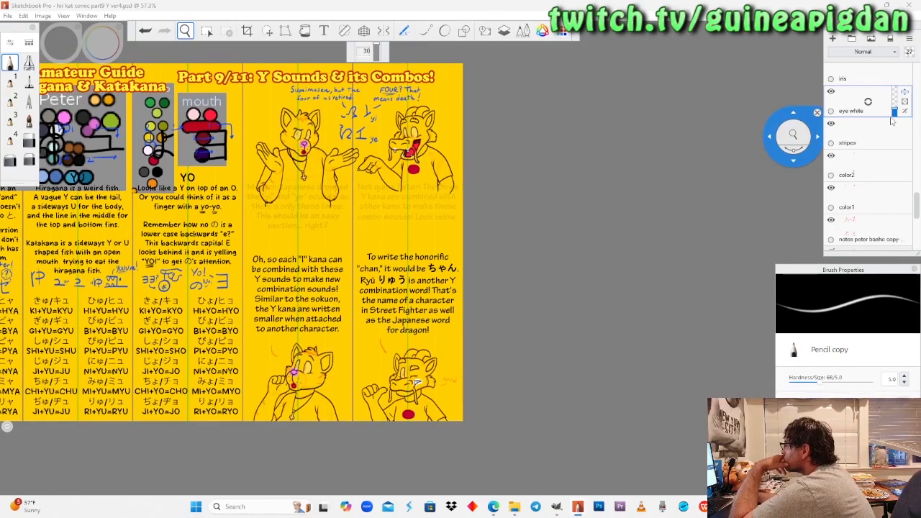
Make the "iris" layer active and sample the large green swatch from the cat's colour palette.
click(863, 76)
drag(302, 147, 468, 290)
drag(282, 268, 250, 142)
mouse_move(97, 63)
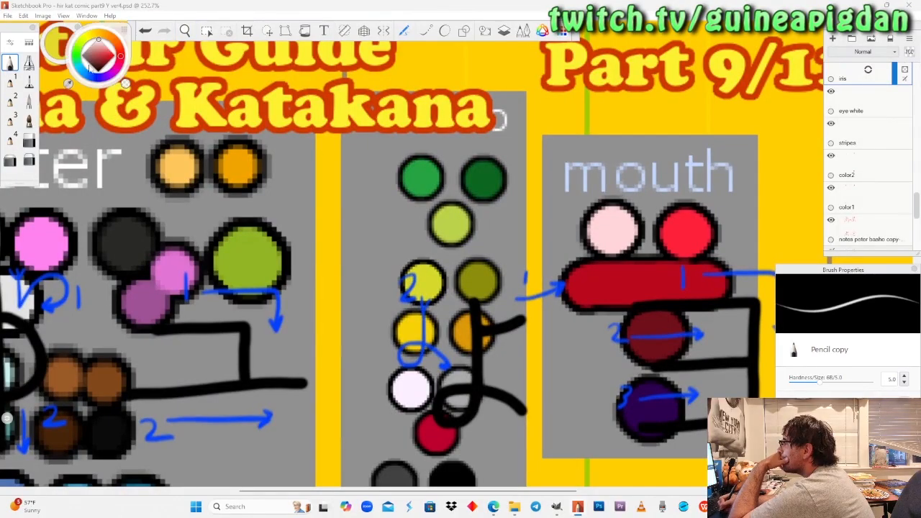
click(69, 84)
click(243, 254)
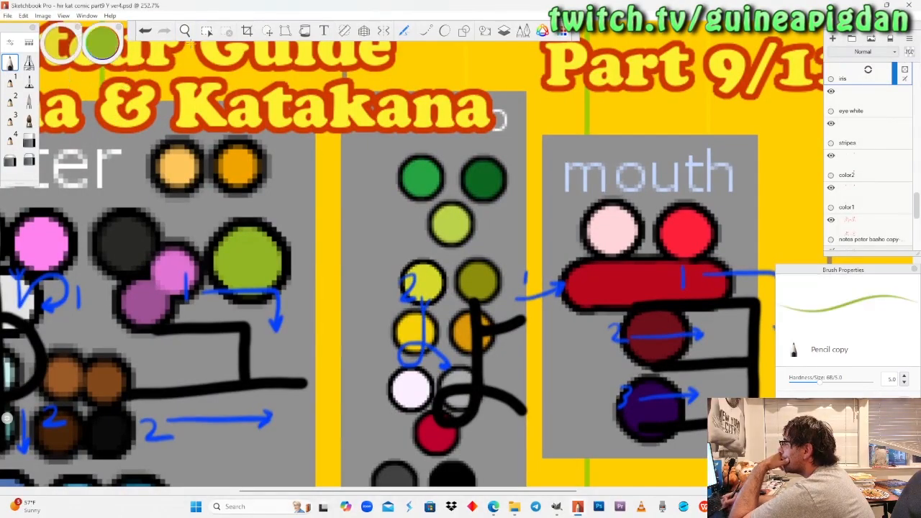
Paint green irises in both of the upper cat's eyes with the pencil.
key(space)
drag(210, 212, 216, 353)
drag(578, 257, 547, 250)
mouse_move(431, 259)
mouse_down()
mouse_move(459, 158)
mouse_move(429, 260)
mouse_move(412, 232)
mouse_move(447, 167)
mouse_up()
click(10, 63)
drag(344, 216, 352, 187)
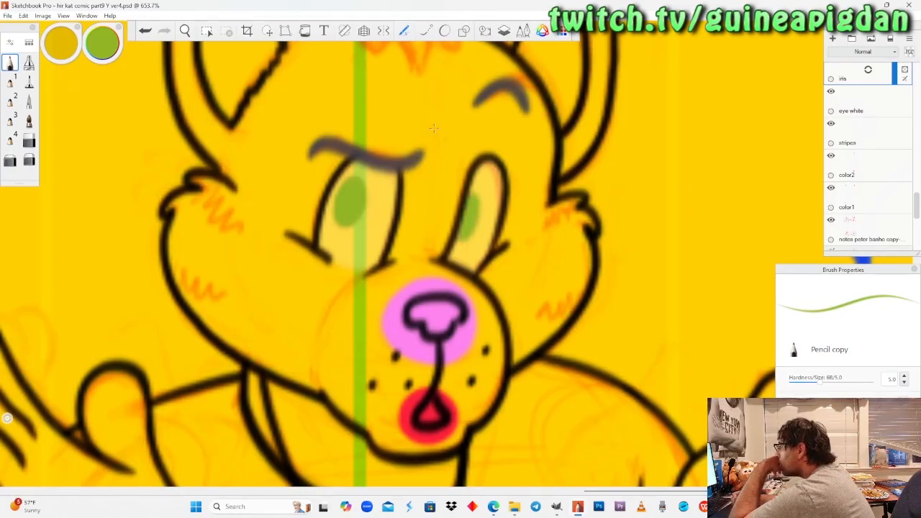
Erase the green iris in the upper cat's wider eye and repaint it over the sketched oval.
click(29, 139)
mouse_move(356, 184)
mouse_down()
mouse_move(326, 253)
mouse_move(344, 223)
mouse_up()
click(187, 31)
click(10, 63)
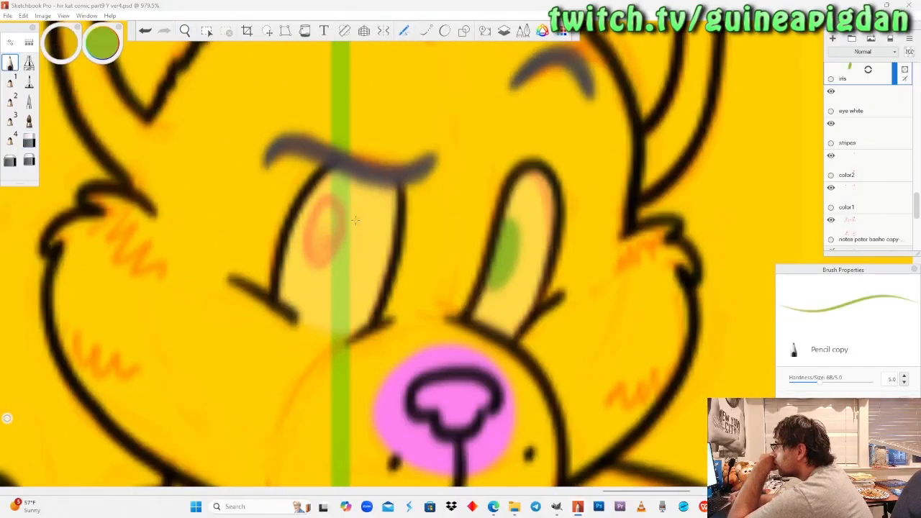
drag(320, 217, 303, 263)
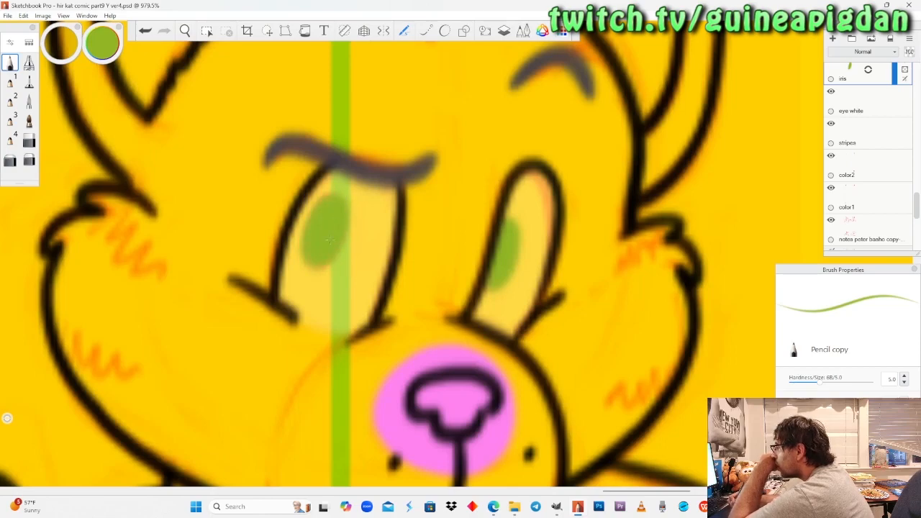
Paint a green iris along the inner edge of the lower cat's wide eye with the pencil.
click(185, 31)
mouse_move(206, 151)
mouse_down()
mouse_move(236, 355)
mouse_move(295, 348)
mouse_move(329, 329)
mouse_move(319, 305)
mouse_move(329, 267)
mouse_move(323, 331)
mouse_move(316, 311)
mouse_move(343, 232)
mouse_up()
click(12, 64)
mouse_move(411, 229)
mouse_down()
mouse_move(419, 219)
mouse_move(431, 268)
mouse_move(406, 301)
mouse_up()
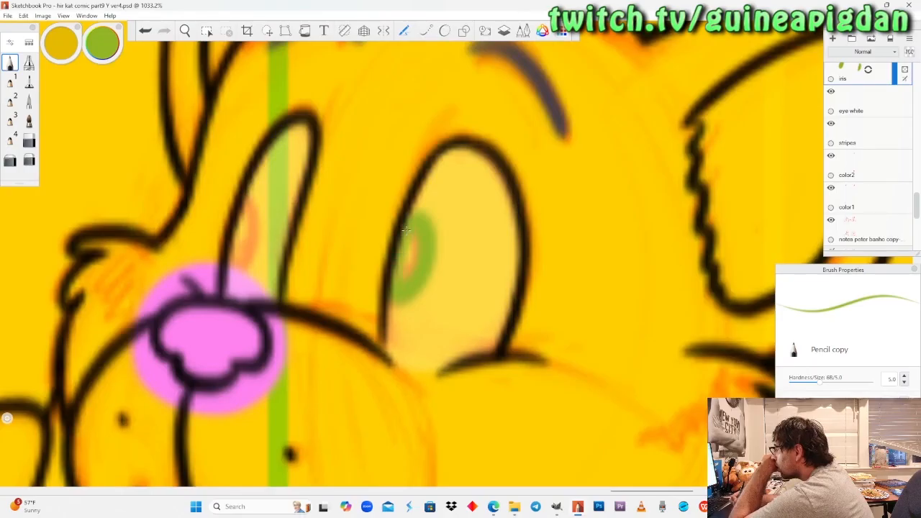
drag(407, 241, 405, 230)
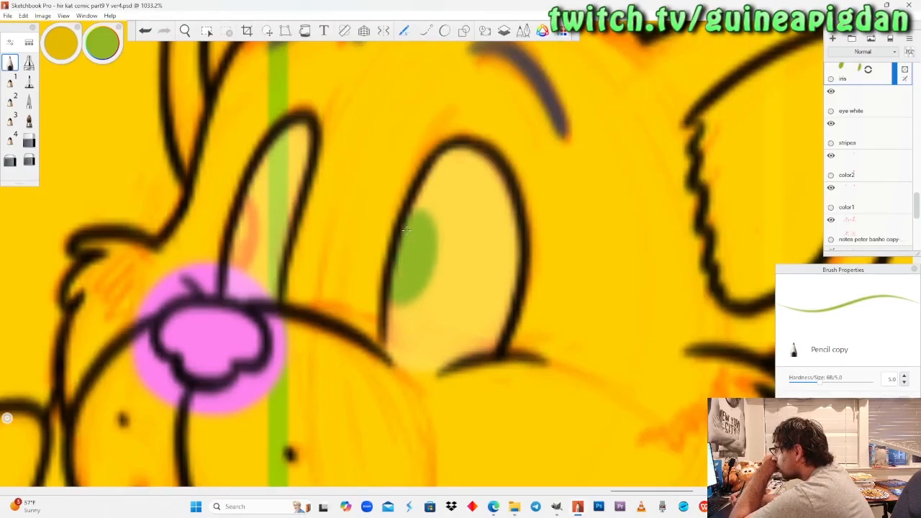
mouse_move(249, 193)
mouse_down()
mouse_move(261, 223)
mouse_move(256, 259)
mouse_up()
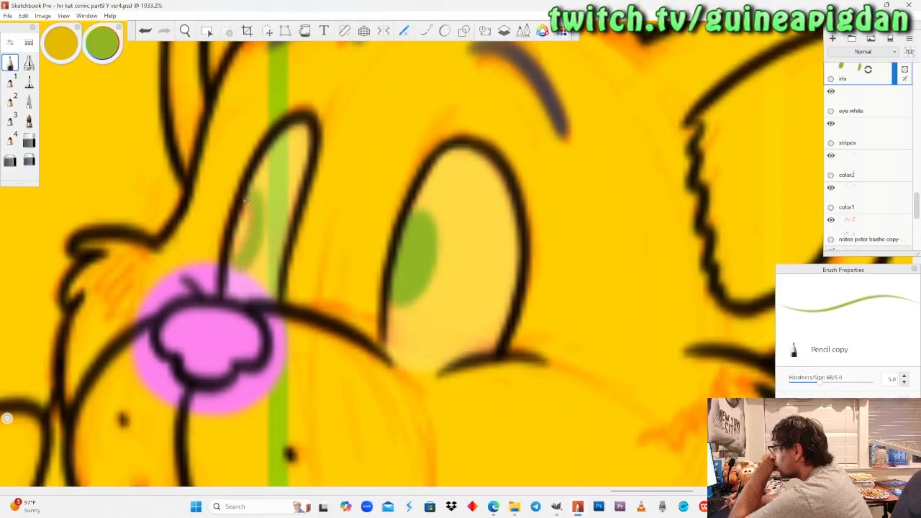
drag(244, 215, 242, 247)
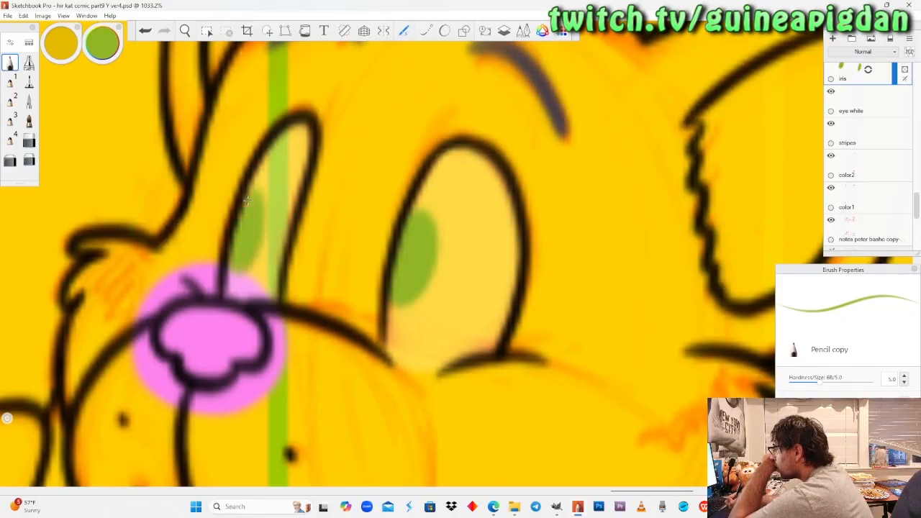
key(ctrl+z)
key(ctrl+z)
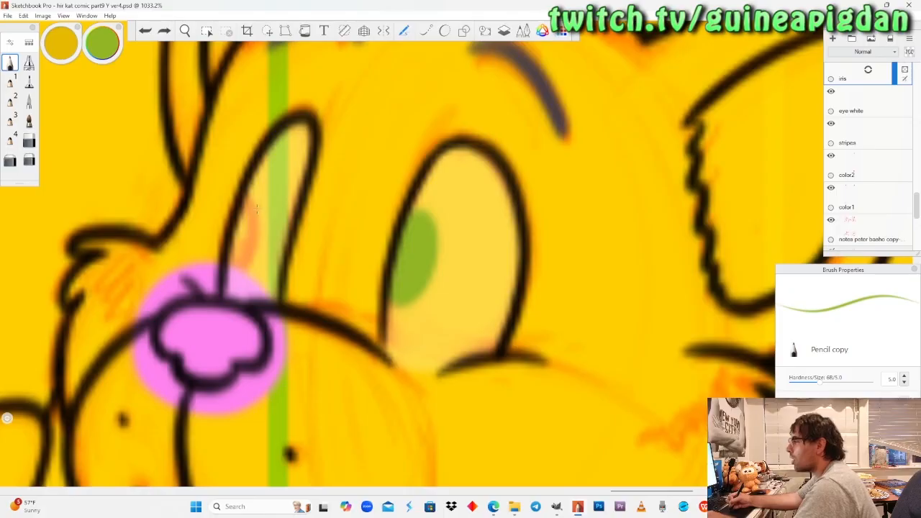
mouse_move(251, 191)
mouse_down()
mouse_move(262, 223)
mouse_move(255, 267)
mouse_up()
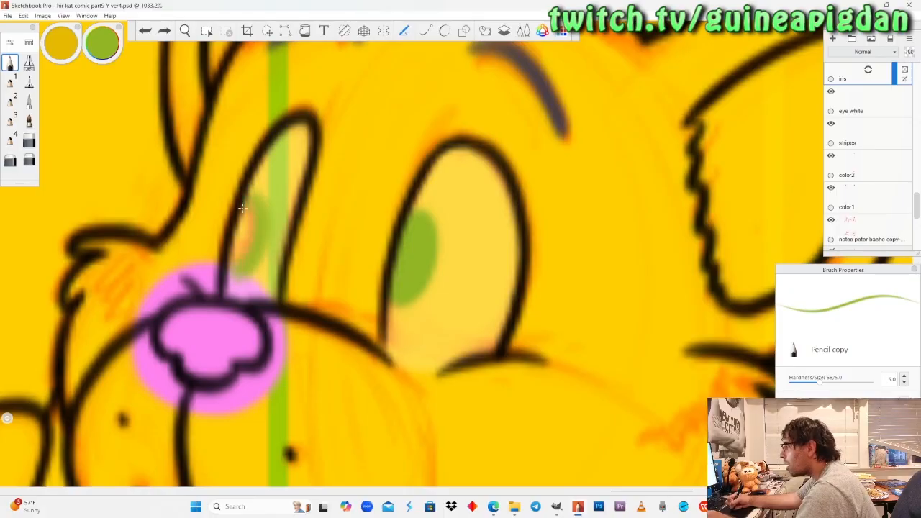
drag(242, 209, 242, 209)
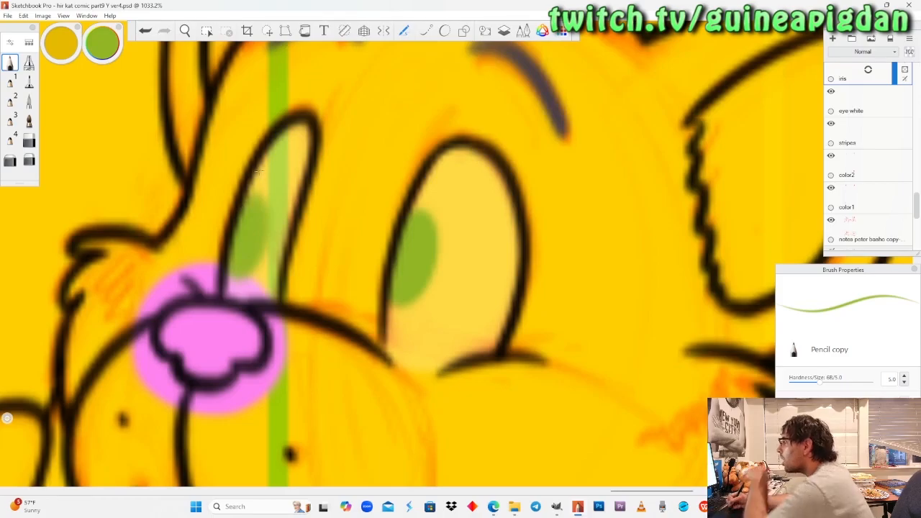
click(185, 30)
drag(198, 169, 277, 185)
drag(245, 228, 303, 310)
drag(284, 267, 335, 184)
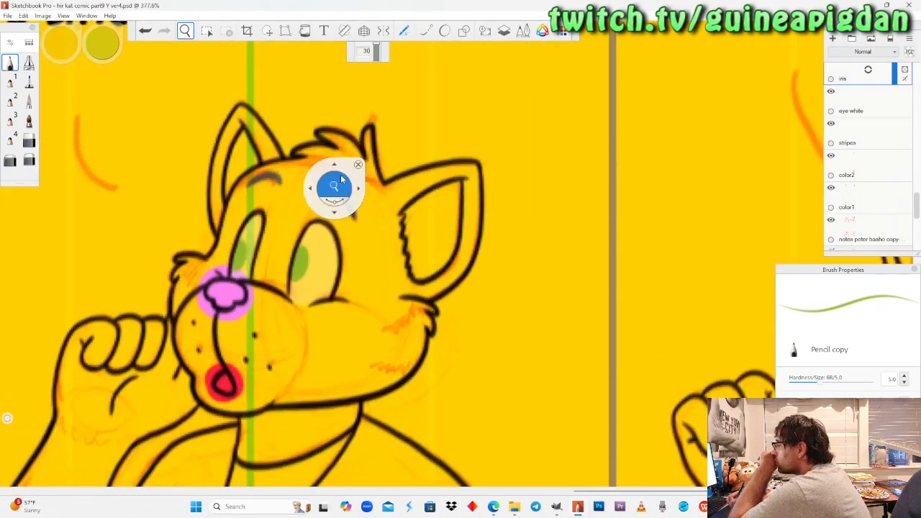
key(ctrl+z)
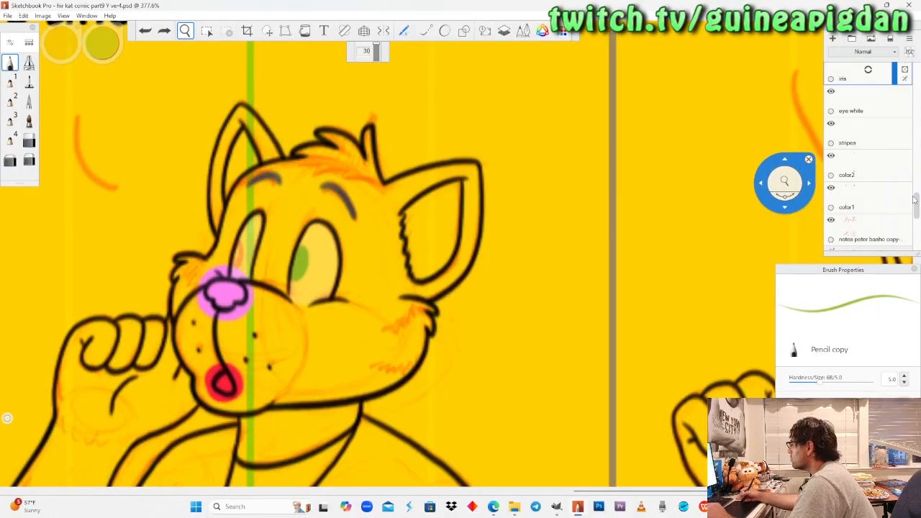
Hide the "grid lines" and "color1" layers, keeping work on the "iris" layer by making it active again.
drag(914, 200, 916, 232)
click(831, 180)
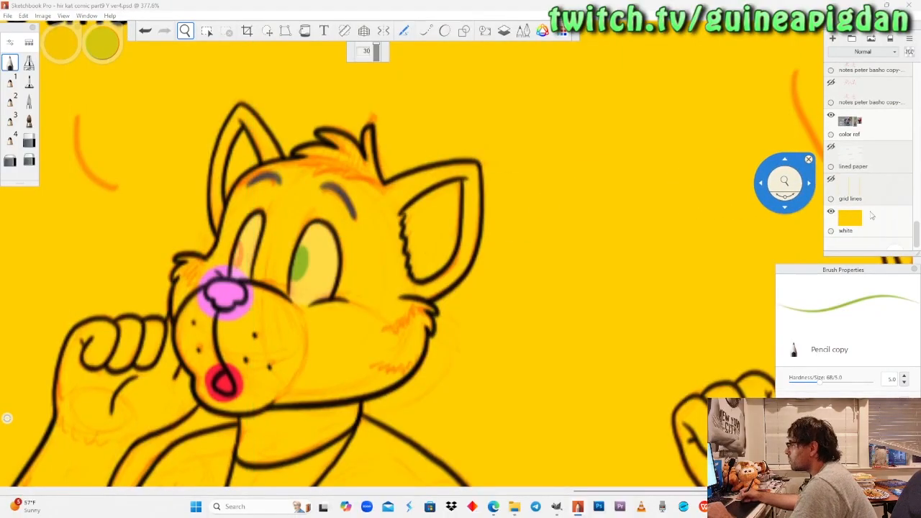
scroll(877, 184, up, 5)
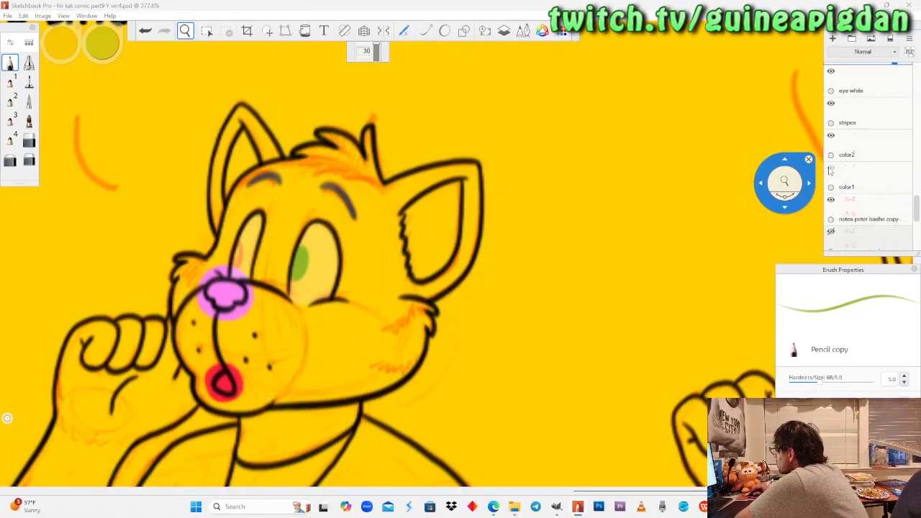
click(831, 168)
scroll(870, 145, up, 1)
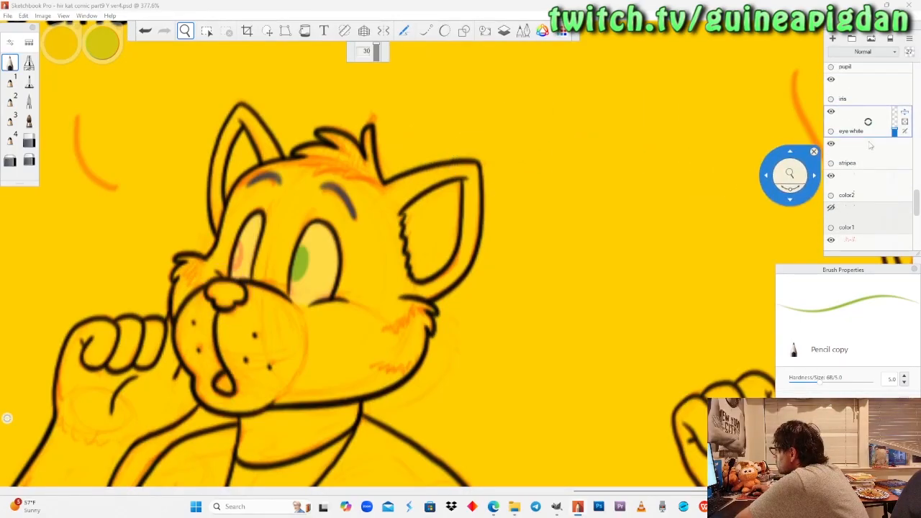
click(859, 101)
Paint a green iris over the sketched oval in the lower cat's narrow eye and trim it with the soft eraser.
drag(279, 225, 419, 218)
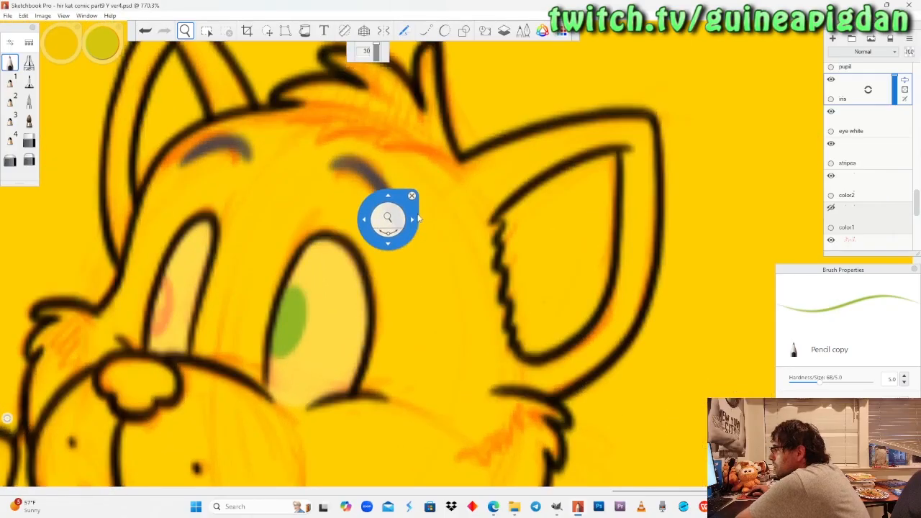
drag(192, 318, 265, 269)
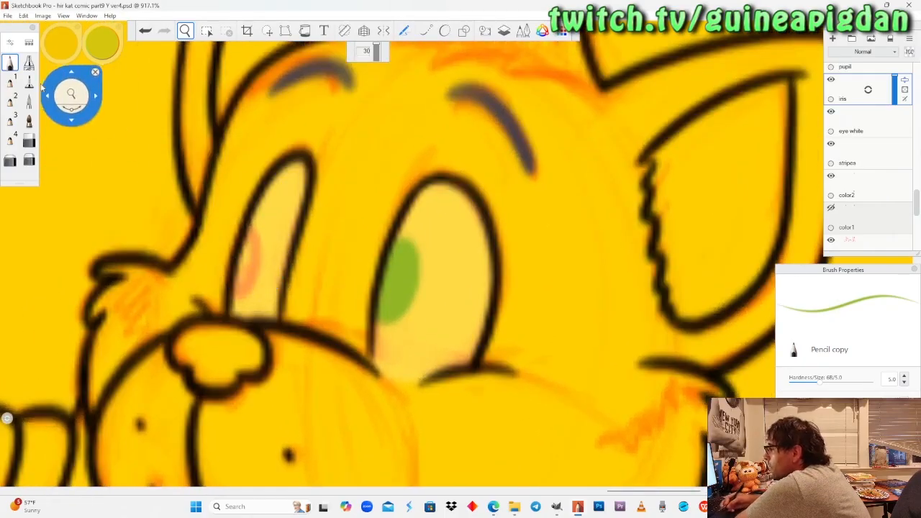
click(10, 64)
drag(252, 226, 249, 228)
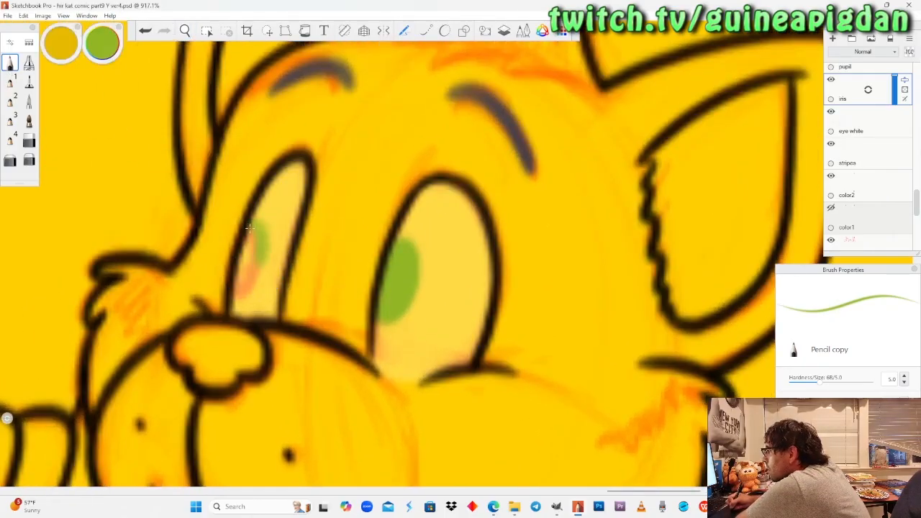
drag(249, 228, 244, 268)
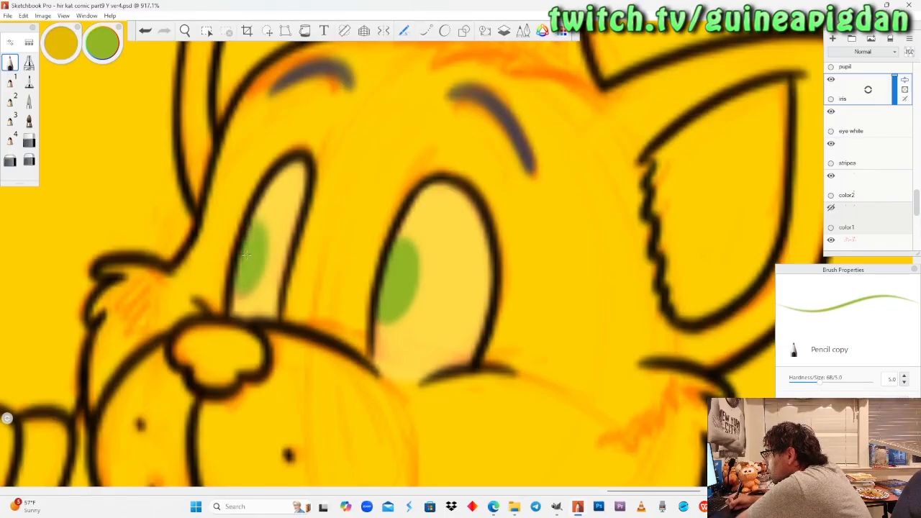
key(e)
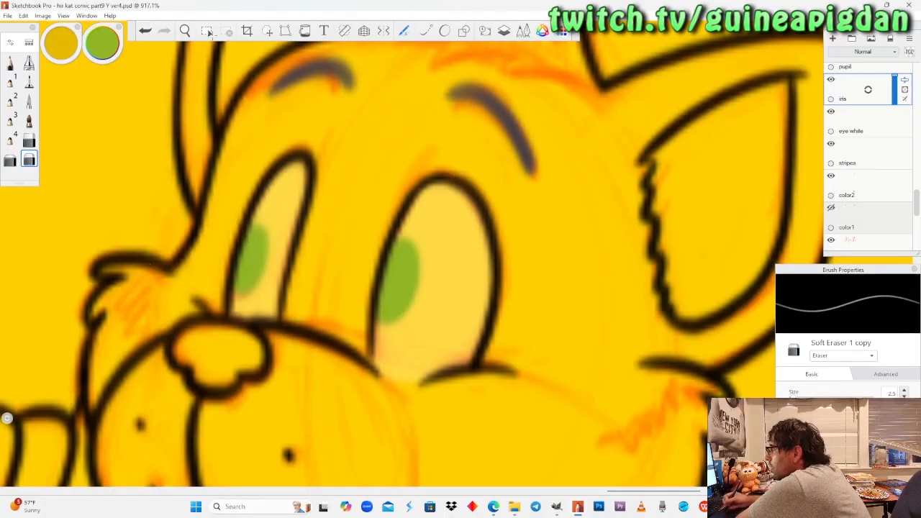
Sample the orange swatch at the lower end of the dragon's colour palette for the pencil.
key(space)
drag(215, 199, 208, 241)
drag(335, 327, 314, 159)
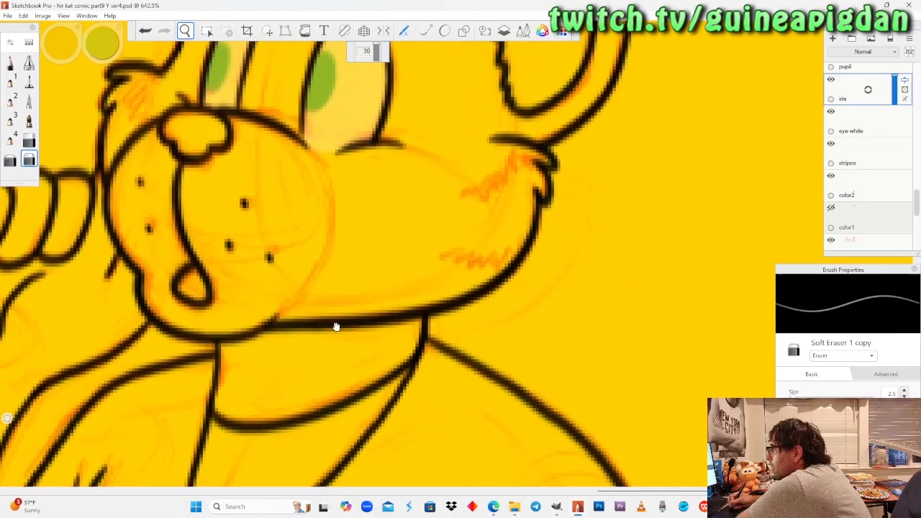
drag(336, 327, 265, 370)
drag(270, 243, 288, 374)
drag(336, 254, 289, 352)
drag(277, 193, 385, 309)
drag(208, 202, 304, 247)
drag(315, 314, 314, 394)
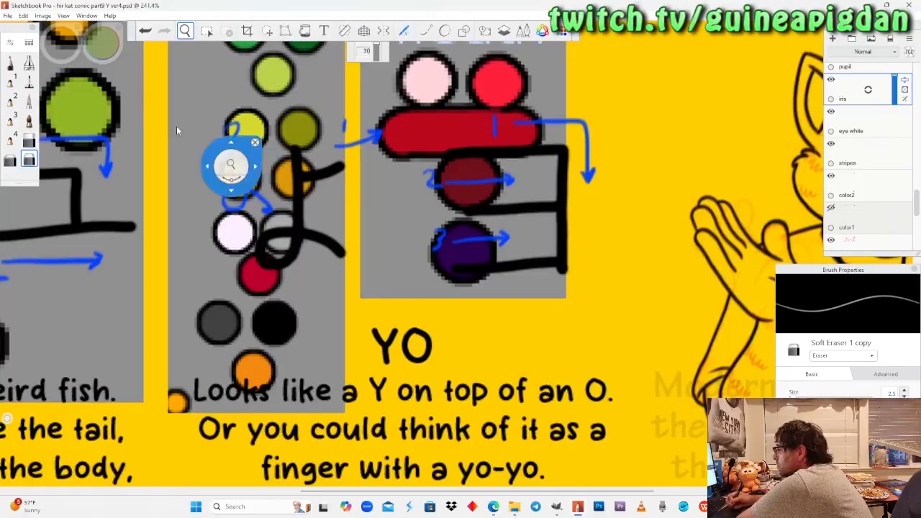
click(11, 64)
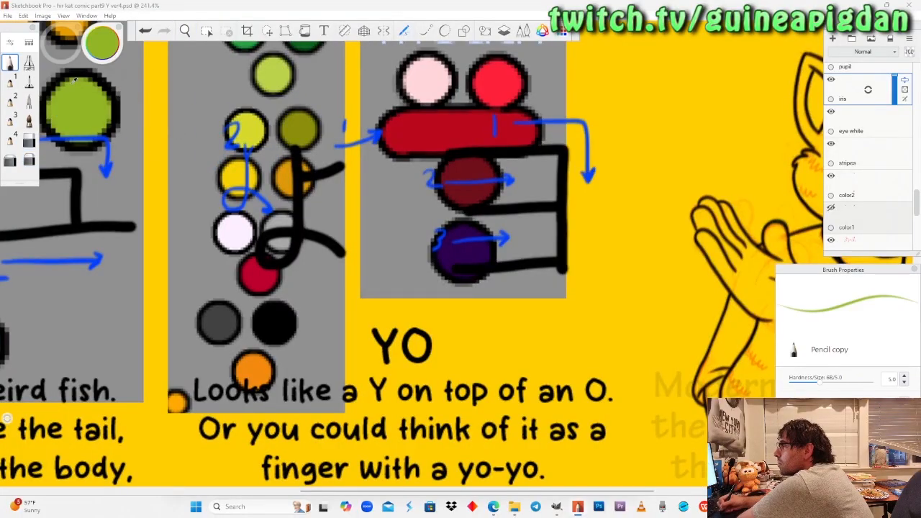
alt+click(265, 368)
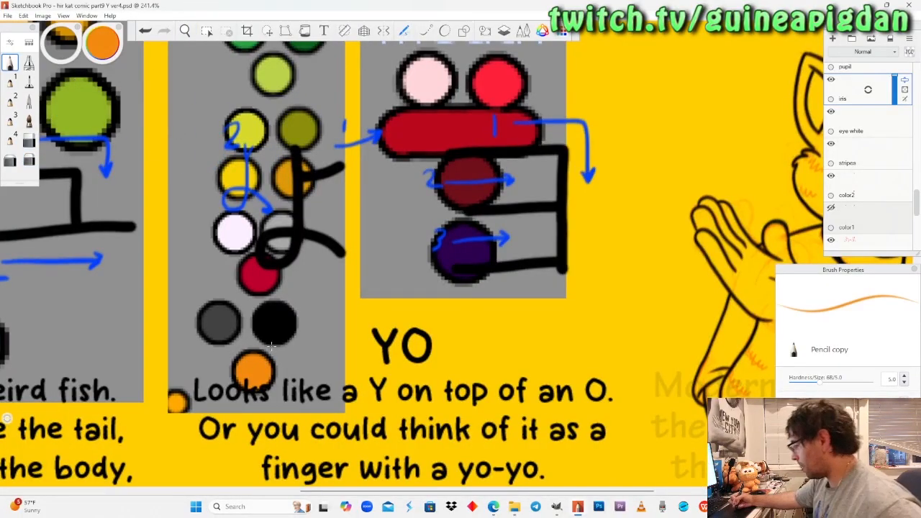
Paint orange irises over the sketched ovals in both of the upper dragon's eyes with the pencil.
click(185, 30)
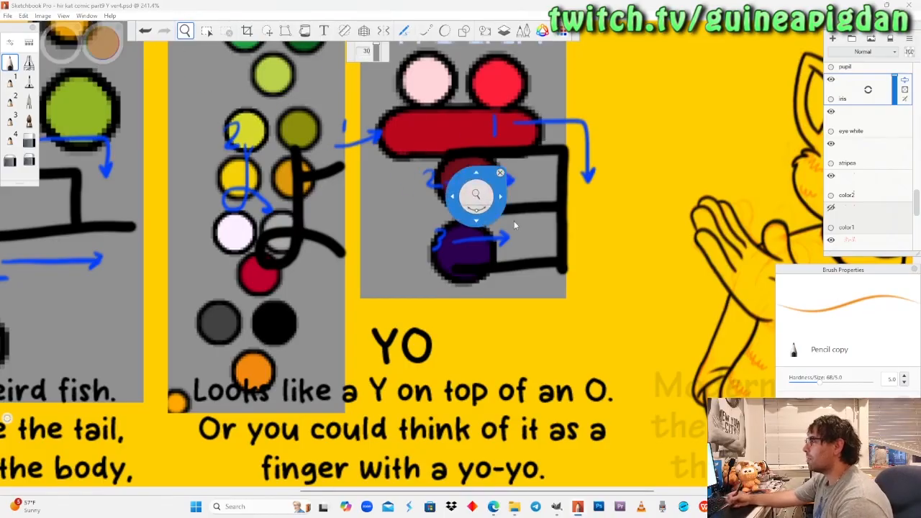
drag(628, 216, 319, 196)
drag(763, 242, 458, 256)
drag(415, 277, 404, 364)
mouse_move(406, 305)
mouse_down()
mouse_move(421, 250)
mouse_move(432, 274)
mouse_move(401, 308)
mouse_up()
drag(399, 232, 390, 244)
click(10, 63)
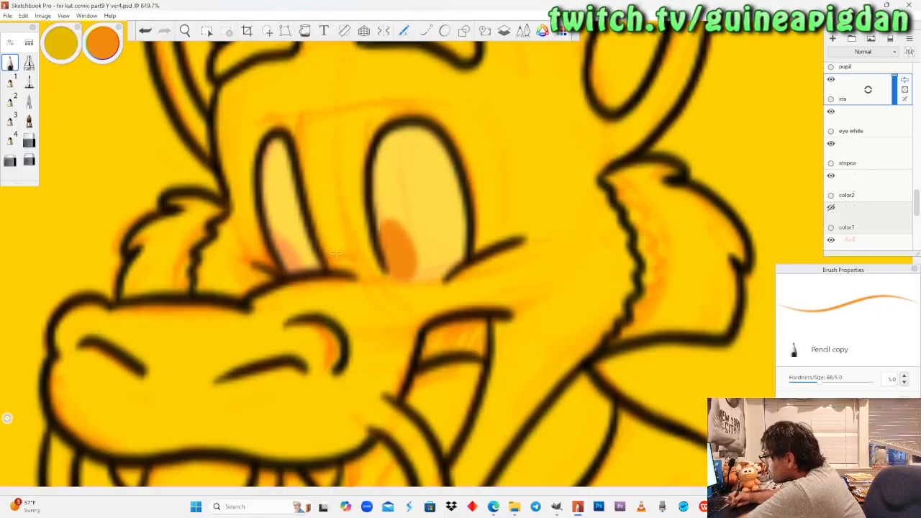
drag(276, 244, 277, 245)
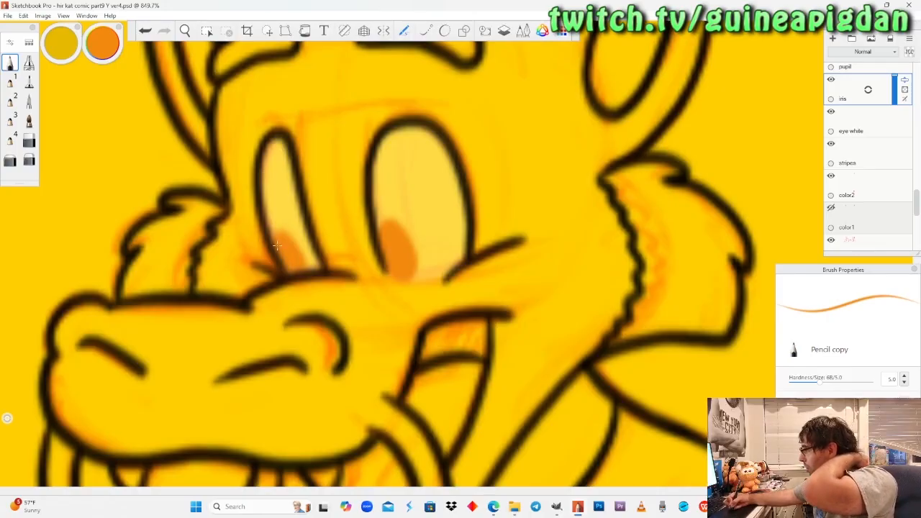
click(185, 30)
drag(211, 188, 282, 373)
drag(305, 307, 344, 400)
mouse_move(322, 271)
mouse_down()
mouse_move(316, 286)
mouse_move(333, 317)
mouse_move(328, 264)
mouse_move(336, 283)
mouse_move(319, 254)
mouse_move(336, 285)
mouse_move(387, 280)
mouse_move(350, 246)
mouse_move(356, 261)
mouse_up()
click(11, 67)
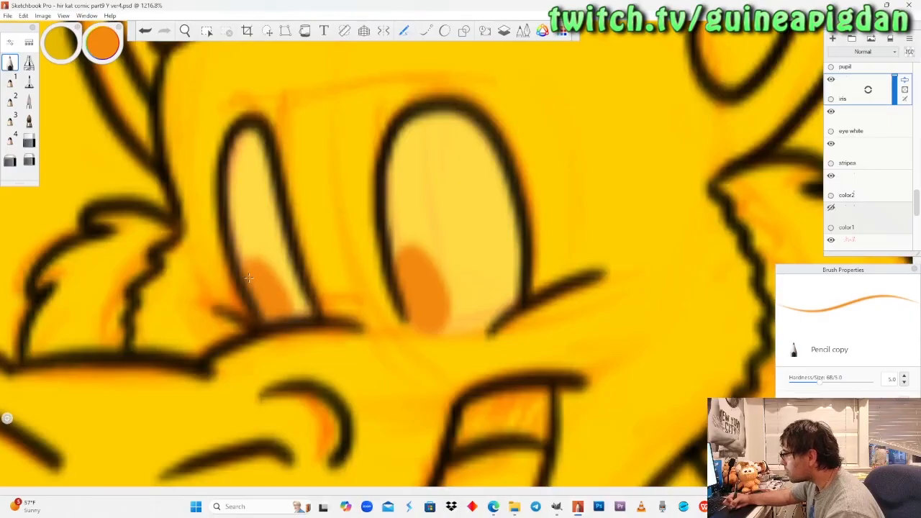
Paint an orange iris along the inner edge of the lower dragon's open eye, redoing the first attempt.
click(187, 33)
drag(213, 148, 254, 305)
drag(359, 343, 351, 288)
drag(320, 207, 339, 346)
drag(248, 328, 334, 157)
drag(290, 341, 285, 264)
drag(388, 316, 373, 289)
click(10, 64)
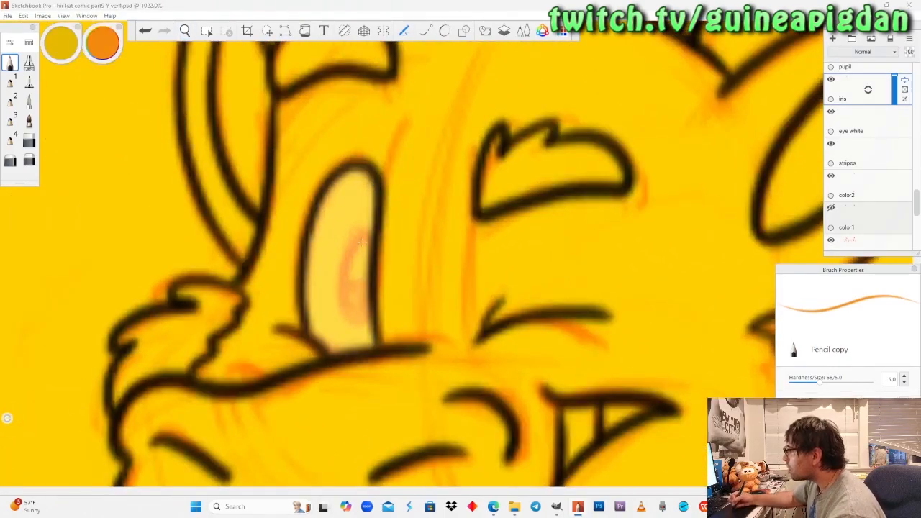
mouse_move(359, 234)
mouse_down()
mouse_move(348, 316)
mouse_move(370, 242)
mouse_up()
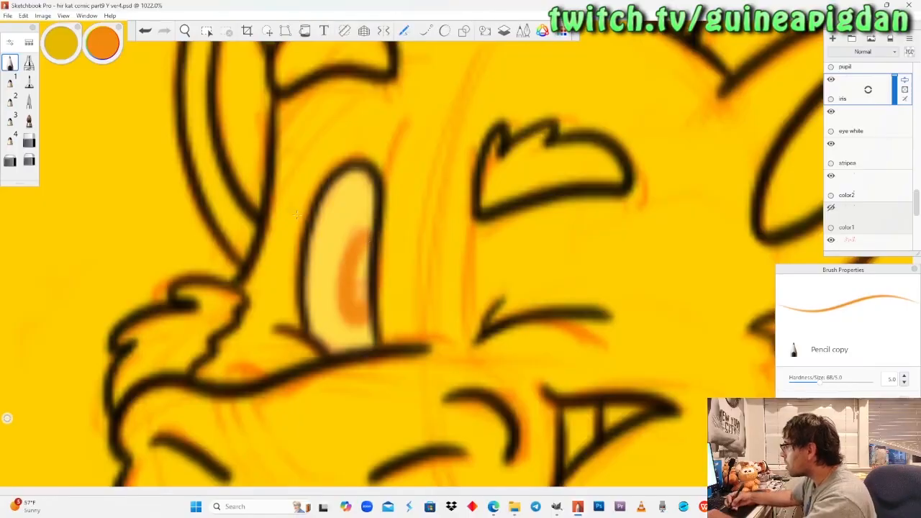
key(ctrl+z)
mouse_move(371, 245)
mouse_down()
mouse_move(344, 310)
mouse_move(371, 244)
mouse_up()
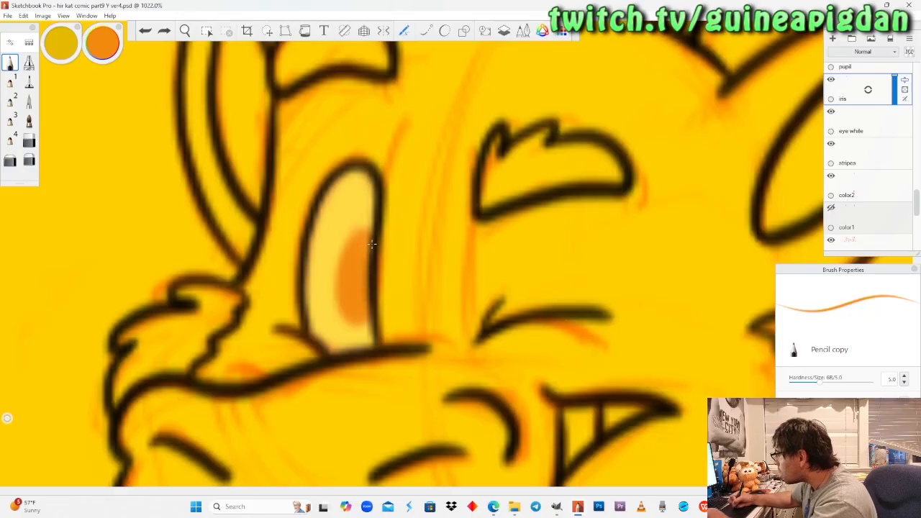
Make the "pupil" layer active and set the pencil's colour to black.
drag(185, 31, 448, 435)
drag(380, 292, 462, 373)
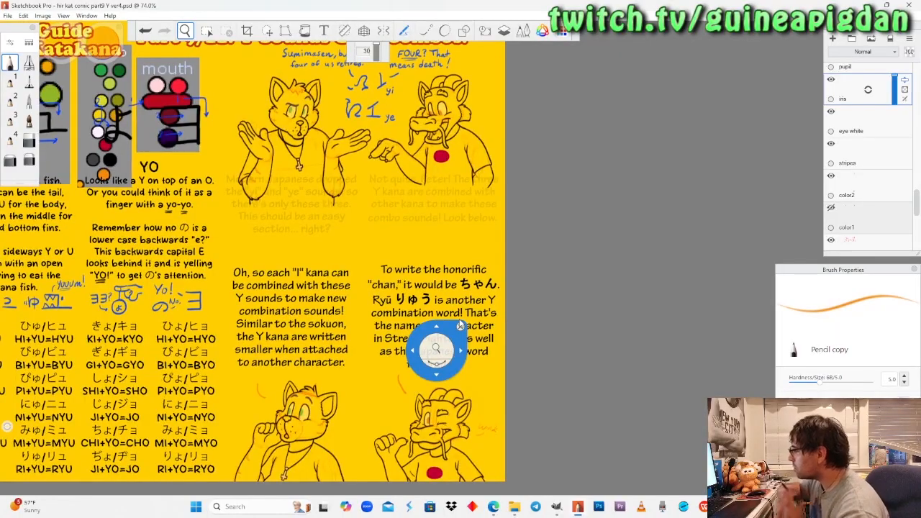
scroll(366, 253, down, 3)
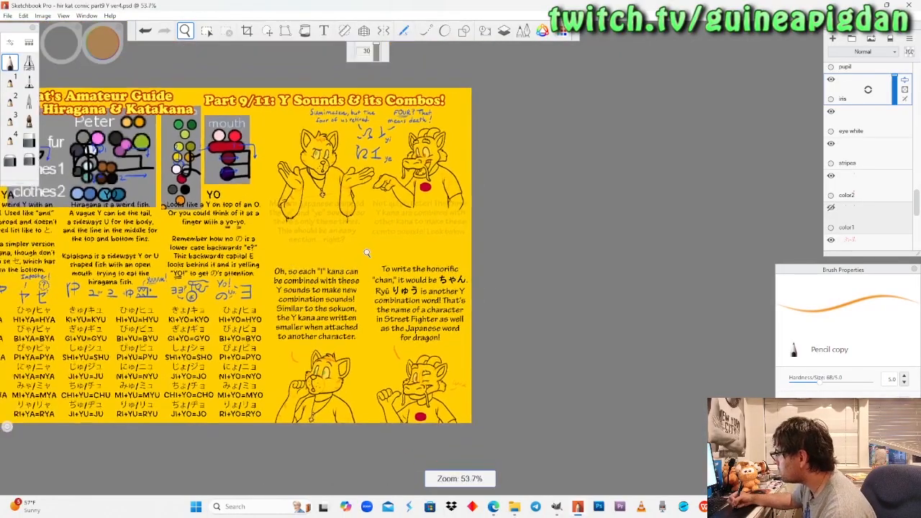
drag(367, 252, 378, 281)
drag(408, 314, 408, 321)
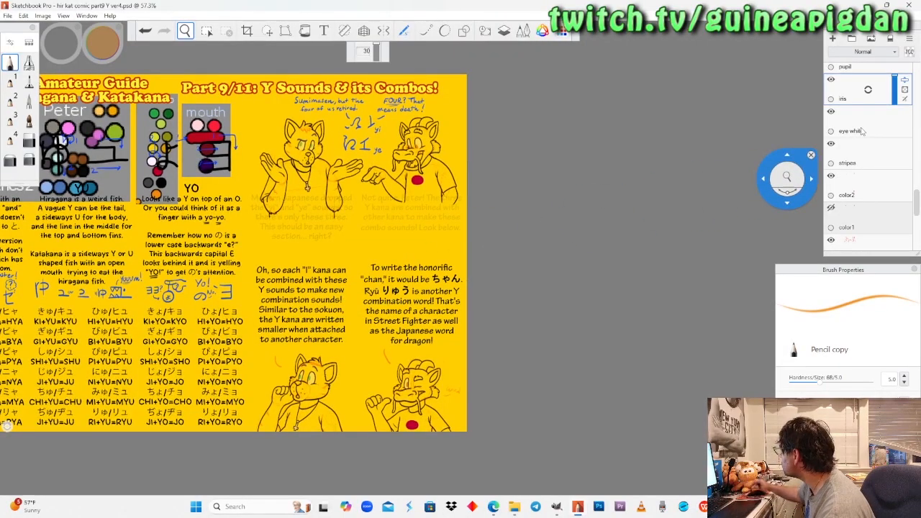
scroll(862, 131, up, 1)
click(885, 86)
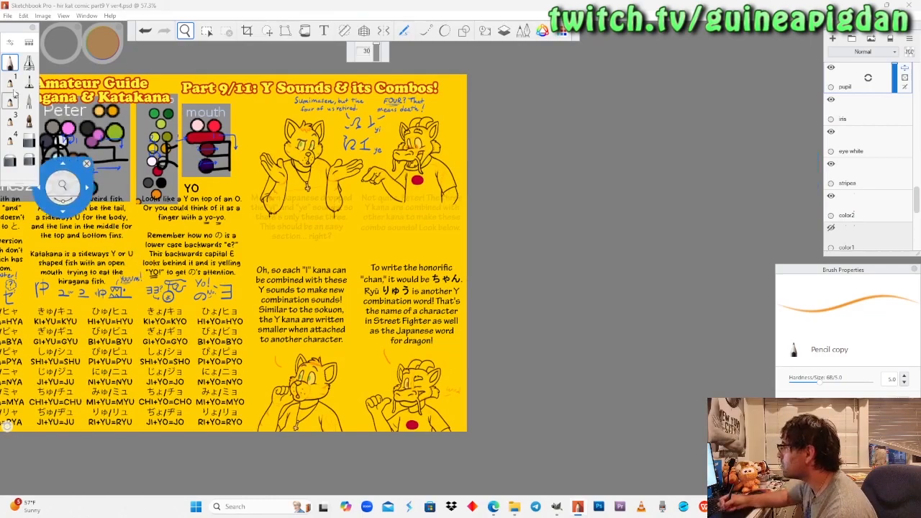
click(12, 59)
mouse_move(96, 45)
mouse_down()
mouse_move(108, 68)
mouse_move(109, 49)
mouse_up()
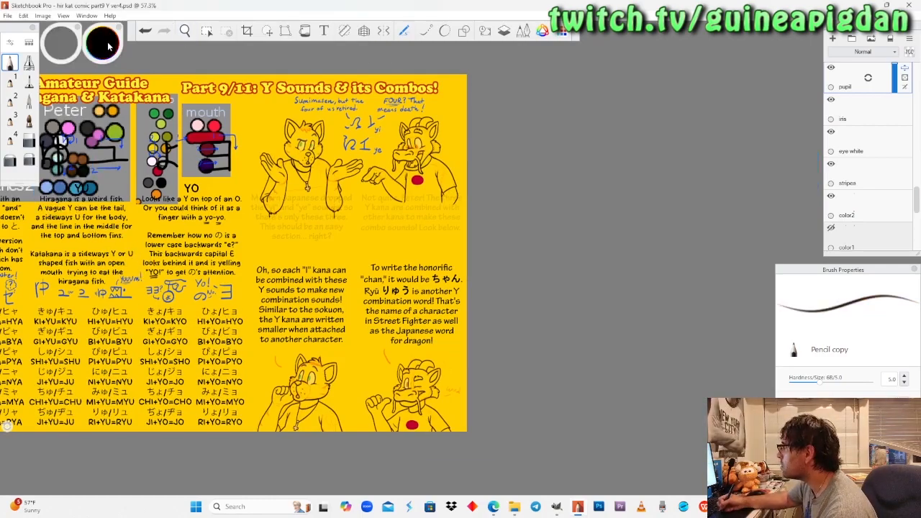
Paint small black pupils inside the green irises of both of the upper cat's eyes.
click(185, 31)
drag(307, 173, 328, 130)
drag(295, 244, 315, 167)
mouse_move(249, 173)
mouse_down()
mouse_move(263, 230)
mouse_move(168, 108)
mouse_move(100, 79)
mouse_move(250, 204)
mouse_up()
click(12, 64)
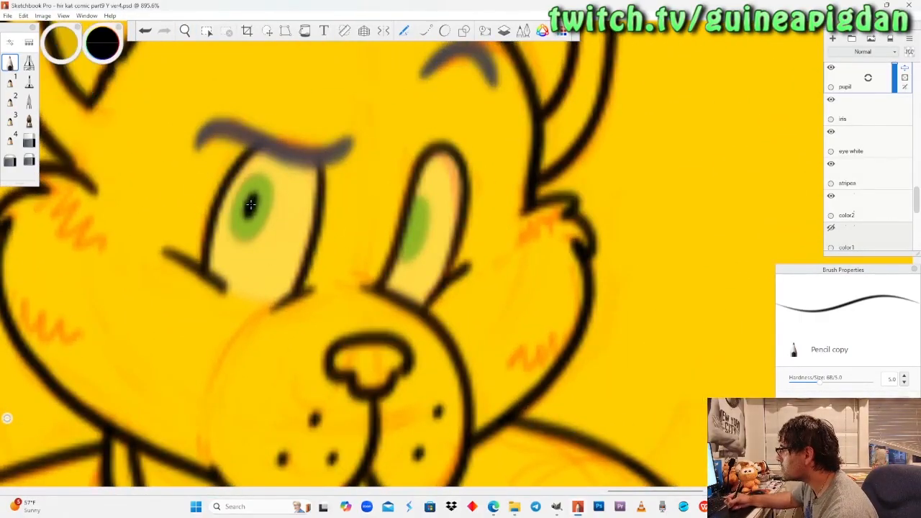
drag(410, 224, 411, 226)
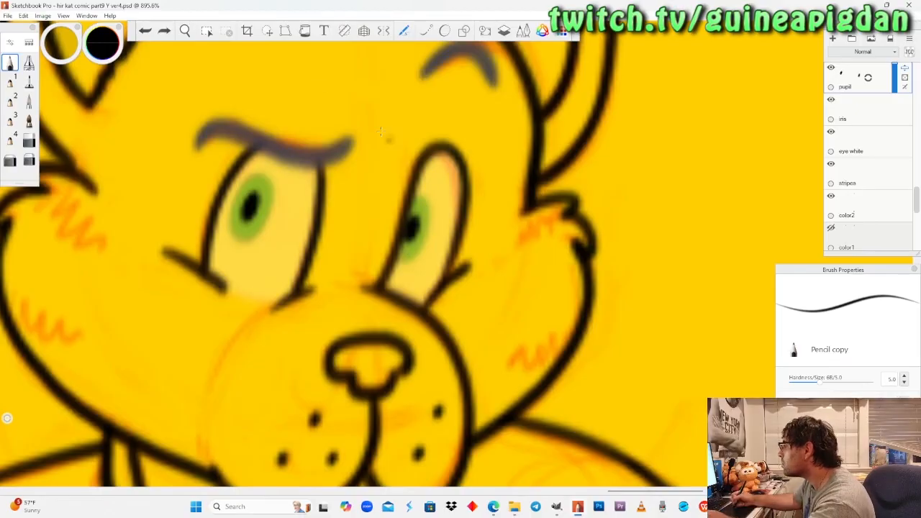
Paint black pupils inside the orange irises of both of the upper dragon's eyes, redoing the narrower eye's pupil.
click(185, 31)
drag(209, 175, 206, 174)
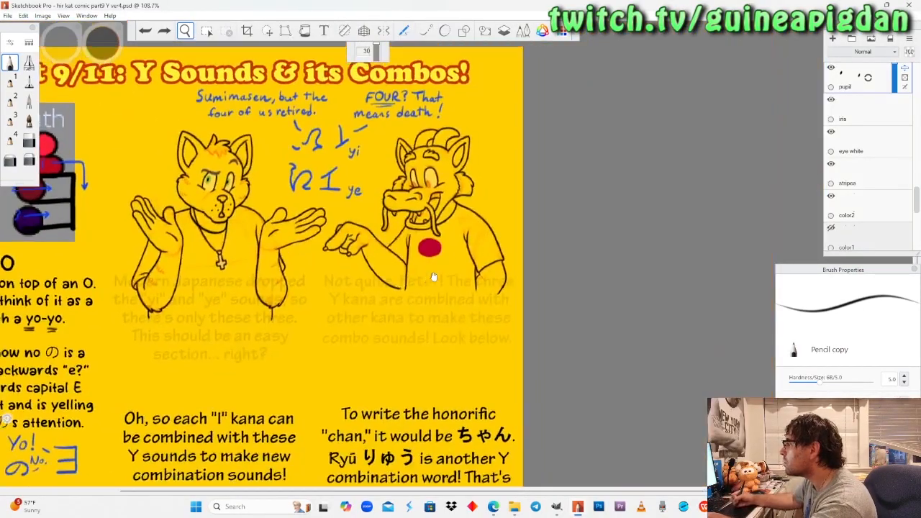
drag(434, 276, 350, 382)
drag(361, 284, 365, 323)
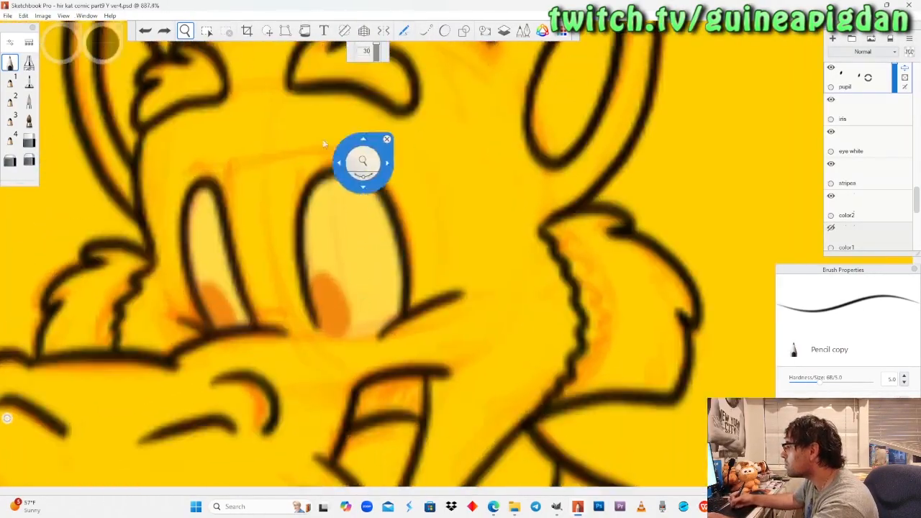
click(11, 62)
drag(321, 316, 325, 306)
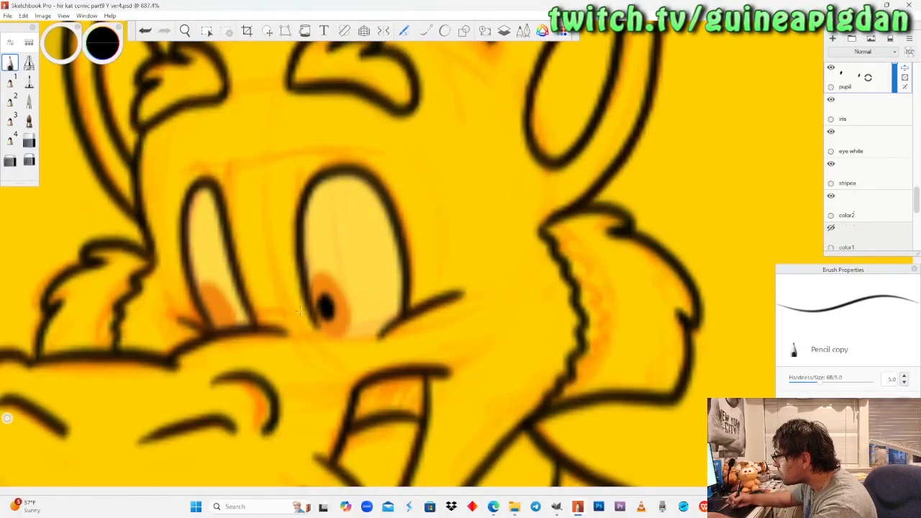
drag(212, 311, 212, 310)
key(ctrl+z)
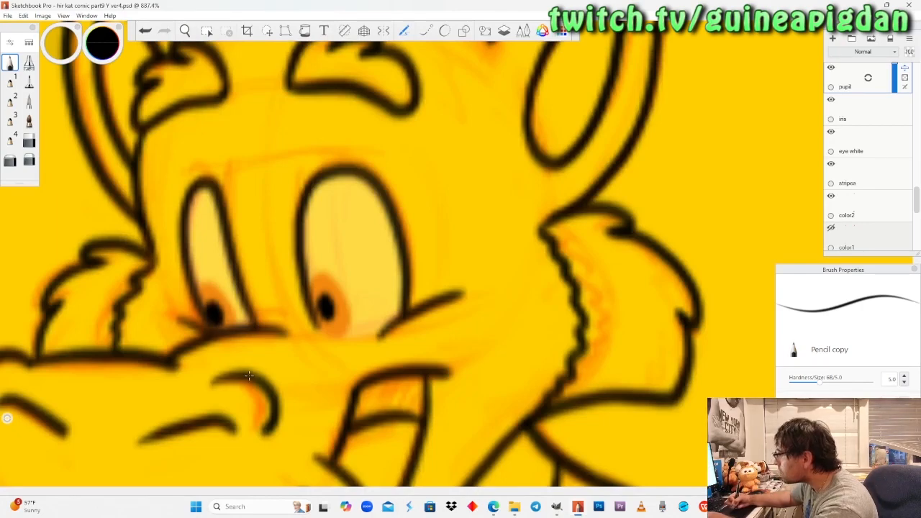
key(ctrl+z)
drag(214, 313, 212, 308)
key(ctrl+z)
key(ctrl+z)
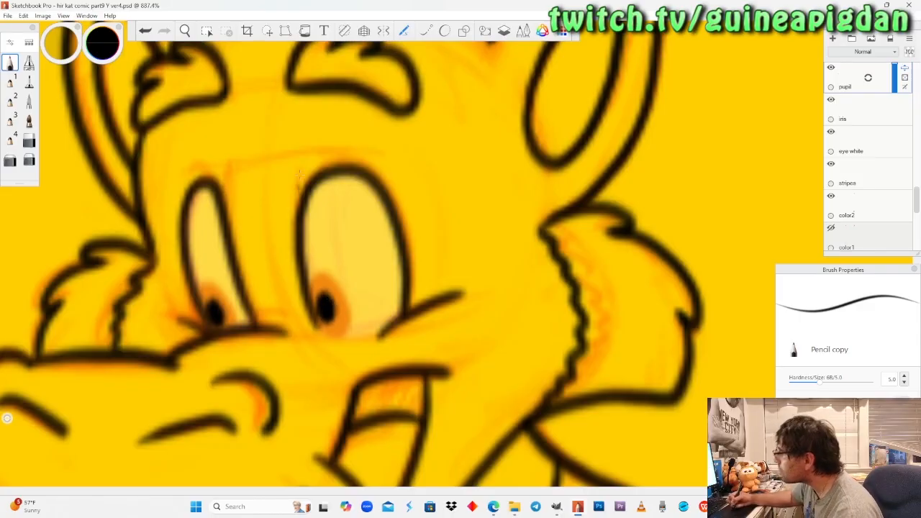
Paint black pupils along the inner edge of the green irises in both of the lower cat's eyes.
click(186, 30)
drag(217, 187, 249, 377)
drag(154, 354, 398, 143)
drag(308, 317, 331, 248)
drag(336, 322, 310, 331)
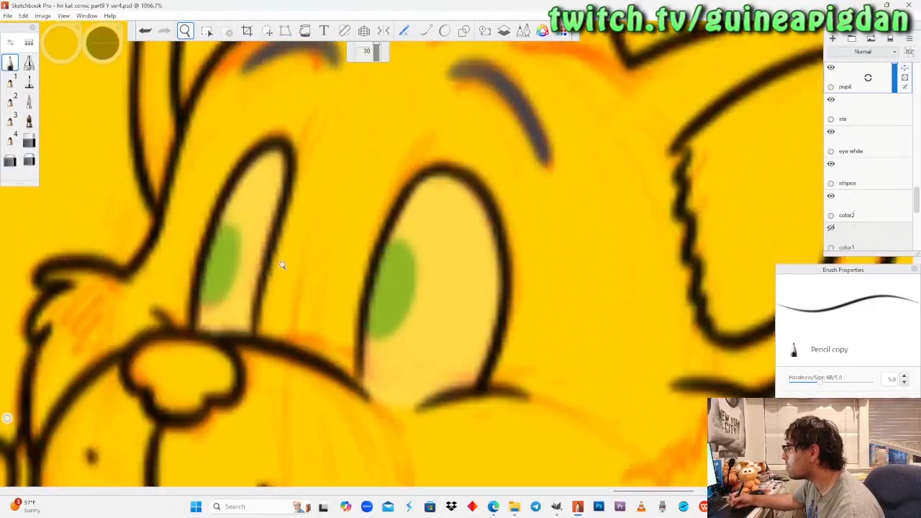
drag(282, 265, 282, 228)
click(10, 63)
mouse_move(203, 264)
mouse_down()
mouse_move(206, 255)
mouse_move(204, 267)
mouse_up()
click(298, 275)
mouse_move(402, 283)
mouse_down()
mouse_move(398, 299)
mouse_move(402, 283)
mouse_up()
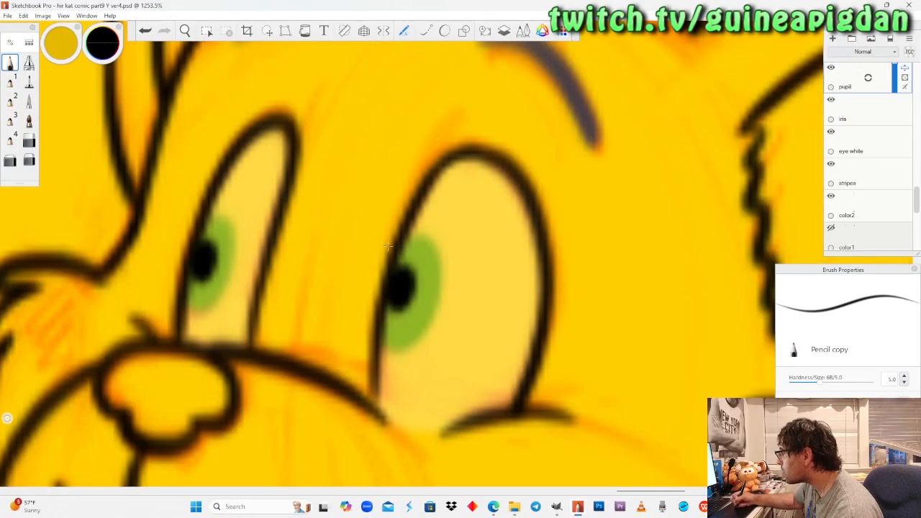
Undo the pupil in the lower cat's larger eye and repaint it in black at the iris's inner edge.
click(186, 31)
drag(204, 186, 243, 305)
drag(356, 261, 400, 320)
drag(494, 331, 509, 353)
drag(273, 290, 333, 188)
drag(368, 330, 285, 154)
click(10, 65)
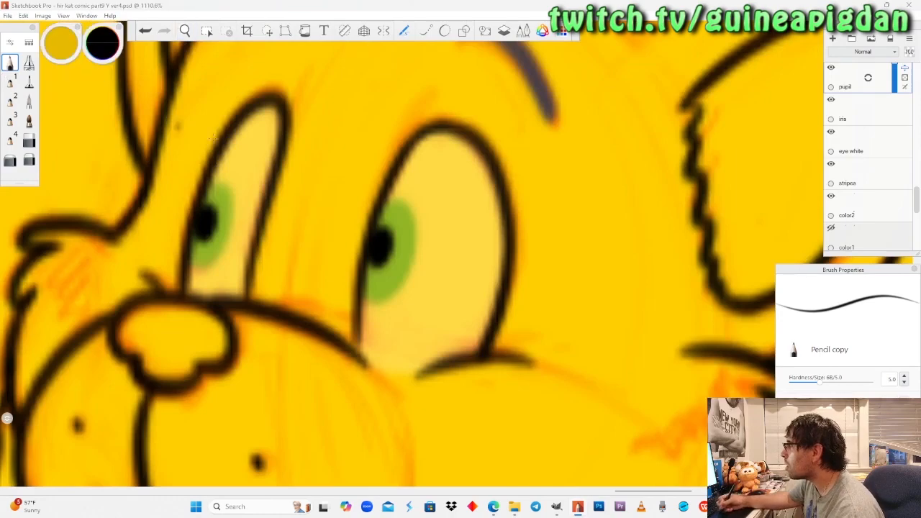
key(ctrl+z)
drag(379, 234, 379, 242)
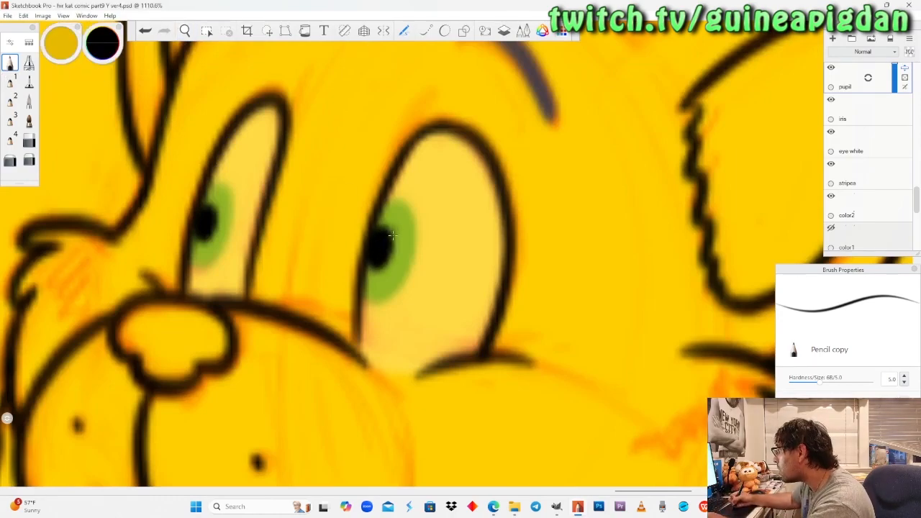
Paint a black pupil inside the orange iris of the lower dragon's open eye.
click(185, 31)
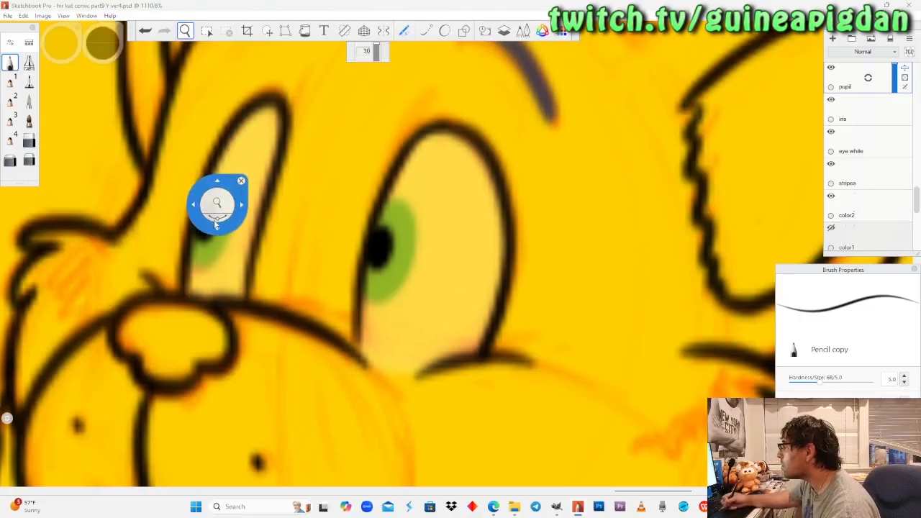
drag(216, 204, 300, 263)
drag(727, 295, 458, 315)
drag(586, 267, 480, 311)
drag(409, 310, 408, 280)
click(11, 66)
drag(339, 238, 339, 237)
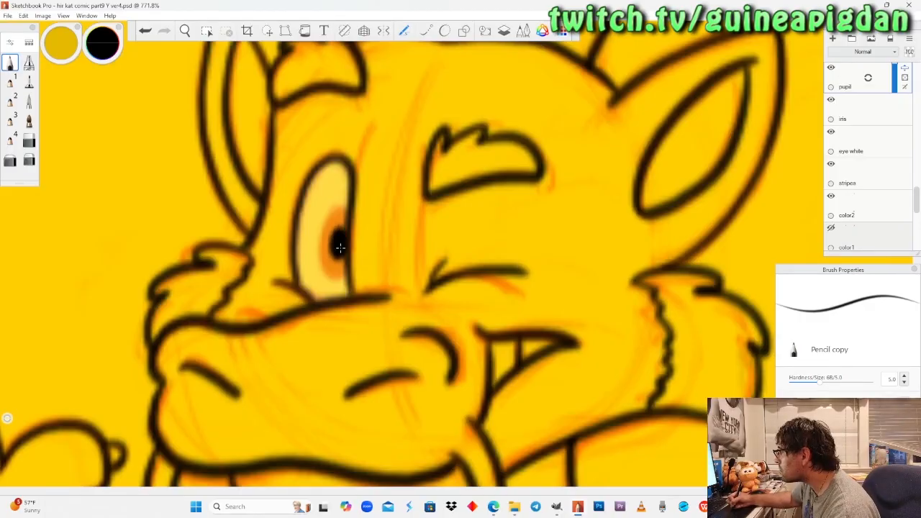
Raise the "eye white" layer's opacity so the characters' eye whites are solid white.
click(184, 31)
drag(204, 140, 199, 281)
drag(44, 115, 204, 267)
drag(284, 258, 316, 295)
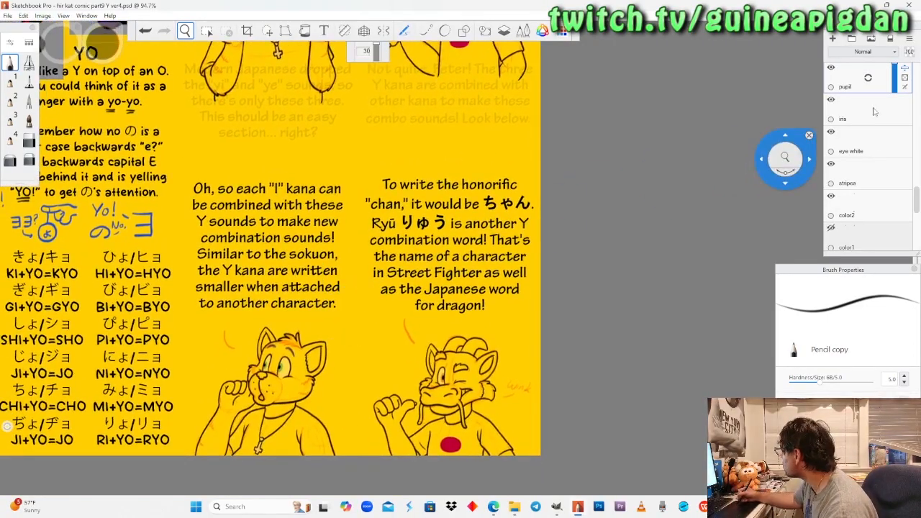
click(873, 144)
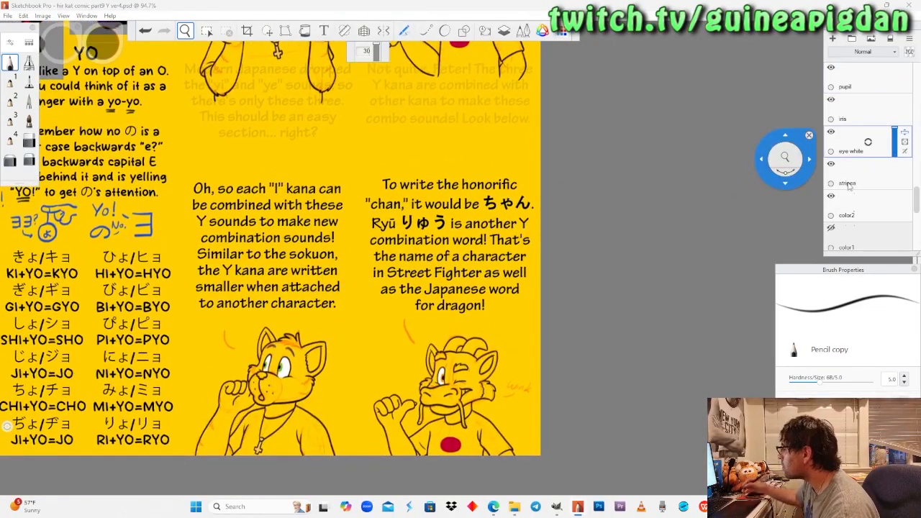
Make the "glint" layer active and set the pencil's colour to white.
scroll(843, 155, up, 2)
click(855, 109)
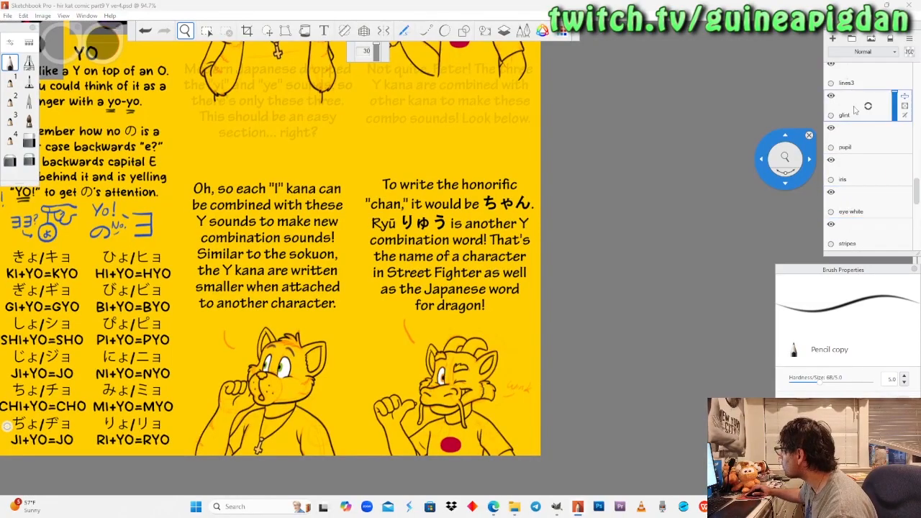
drag(298, 243, 303, 360)
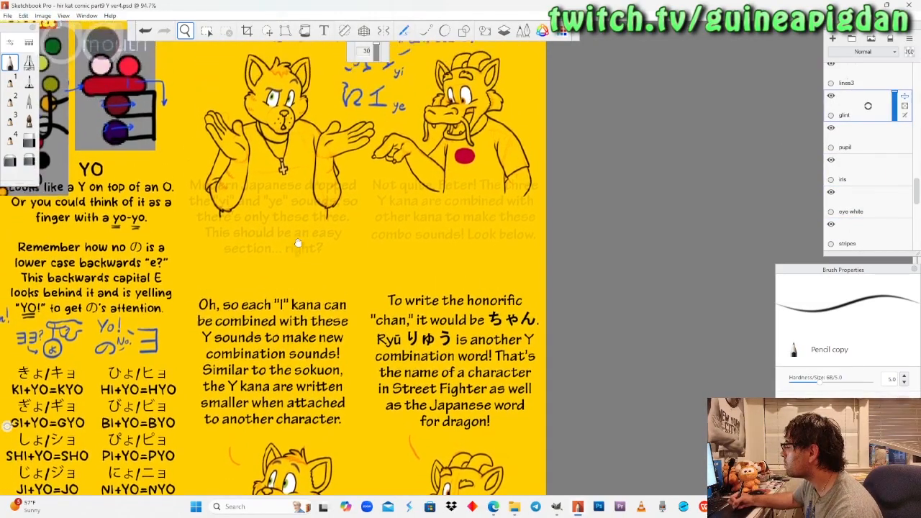
click(97, 42)
mouse_move(99, 38)
mouse_down()
mouse_move(104, 7)
mouse_move(106, 57)
mouse_up()
Paint small white glints above the pupils in both of the upper cat's eyes with the pencil.
click(186, 31)
drag(262, 109, 287, 240)
drag(306, 246, 311, 165)
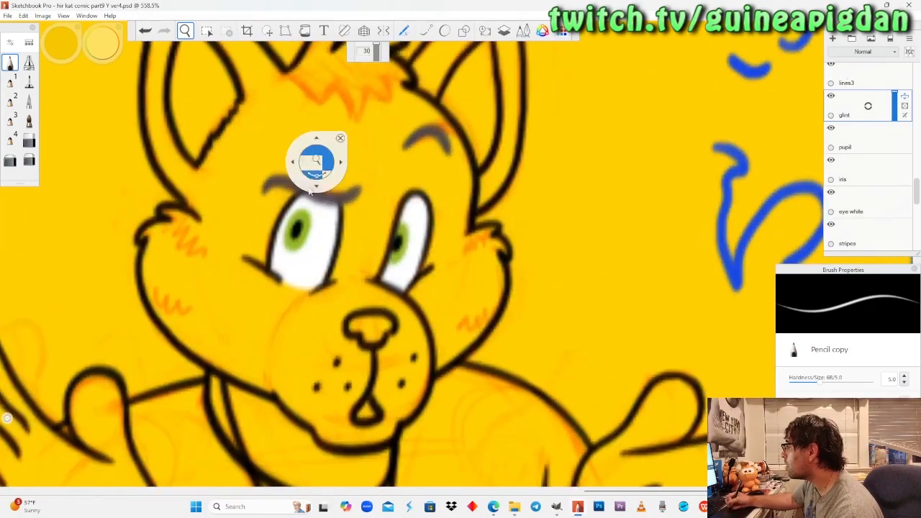
drag(307, 253, 309, 206)
click(14, 64)
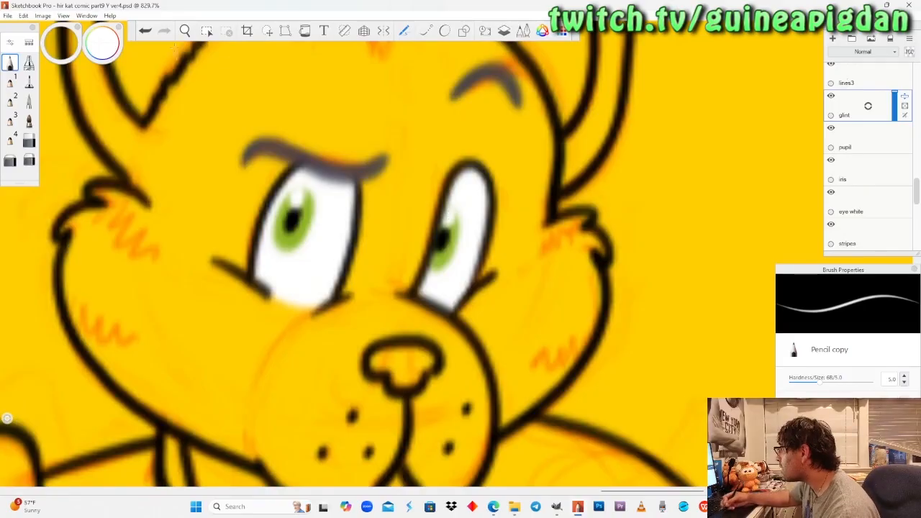
Paint small white glints over the upper part of the orange irises in both of the upper dragon's eyes.
key(space)
drag(205, 146, 209, 296)
drag(551, 216, 314, 314)
drag(408, 290, 418, 180)
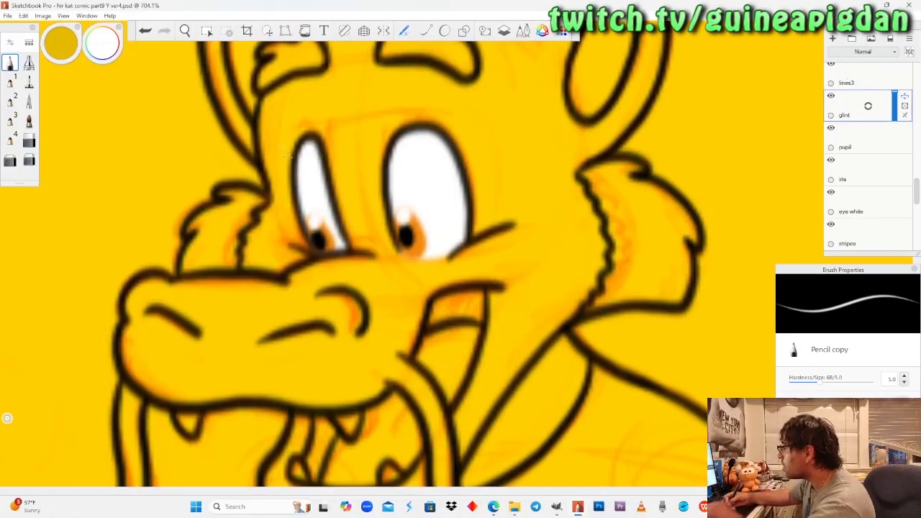
key(Delete)
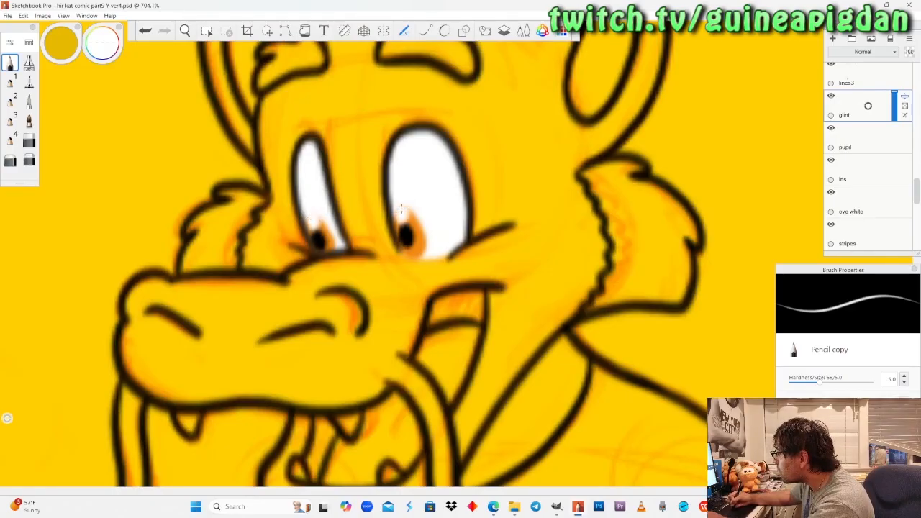
Paint white glints over the upper part of both of the lower cat's green irises, redoing the first attempts.
click(185, 31)
drag(212, 171, 227, 235)
drag(152, 305, 400, 180)
drag(302, 431, 364, 193)
drag(331, 328, 355, 227)
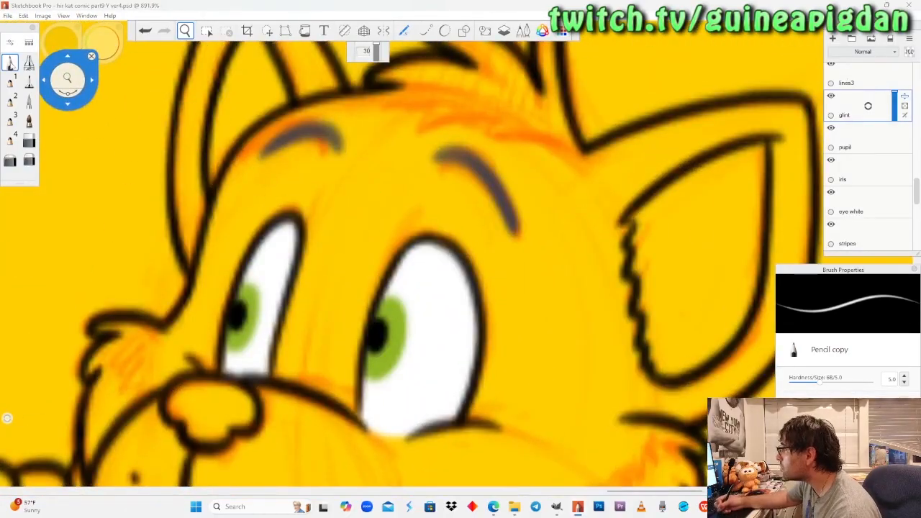
click(11, 63)
drag(243, 294, 246, 289)
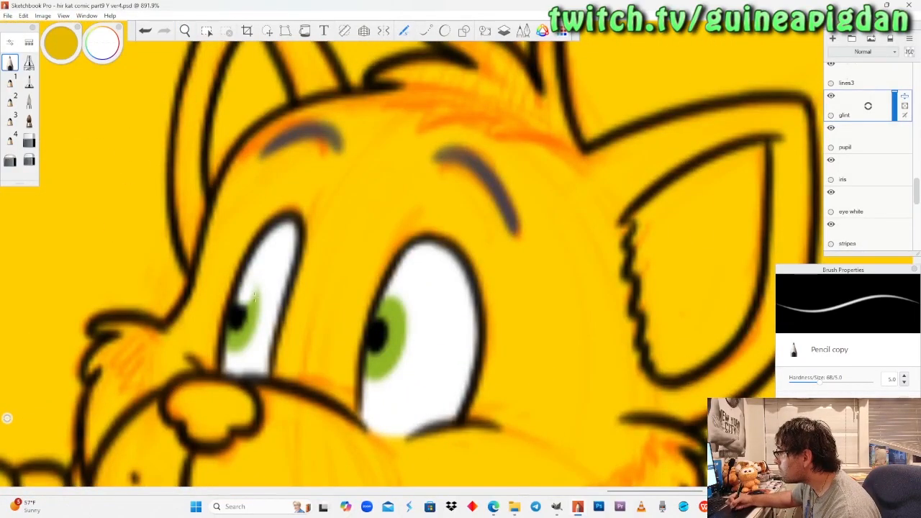
mouse_move(378, 297)
mouse_down()
mouse_move(387, 308)
mouse_move(385, 300)
mouse_up()
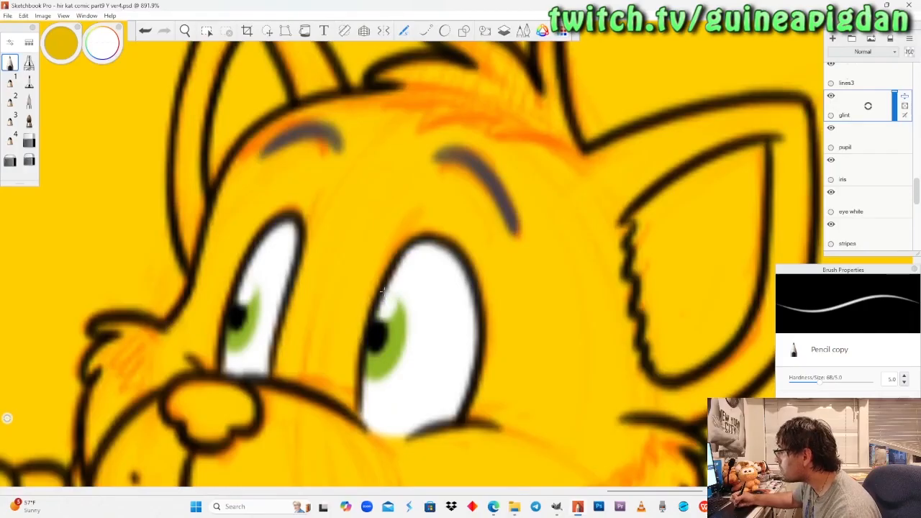
key(ctrl+z)
key(ctrl+z)
drag(245, 290, 251, 287)
drag(380, 299, 398, 318)
Paint a small white glint above the pupil in the lower dragon's open eye.
click(185, 31)
drag(207, 183, 347, 294)
drag(502, 350, 381, 365)
drag(442, 308, 426, 153)
click(11, 63)
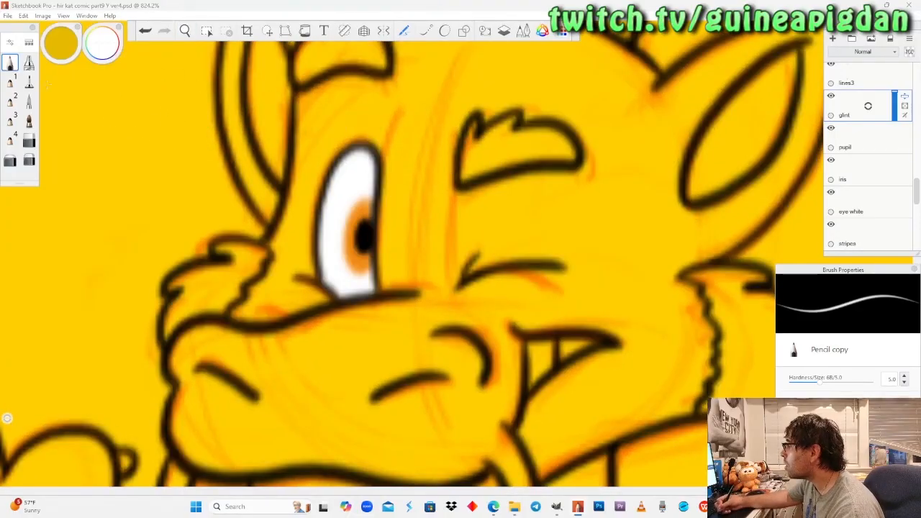
drag(367, 210, 365, 206)
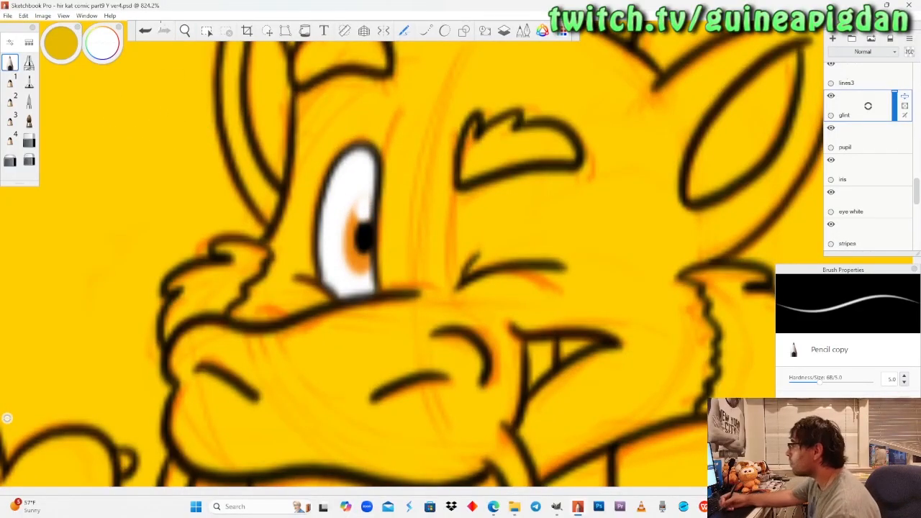
Make the hidden "color1" layer visible again.
click(185, 30)
drag(210, 144, 218, 230)
drag(247, 129, 306, 248)
drag(216, 141, 248, 252)
drag(320, 243, 328, 231)
drag(373, 255, 367, 273)
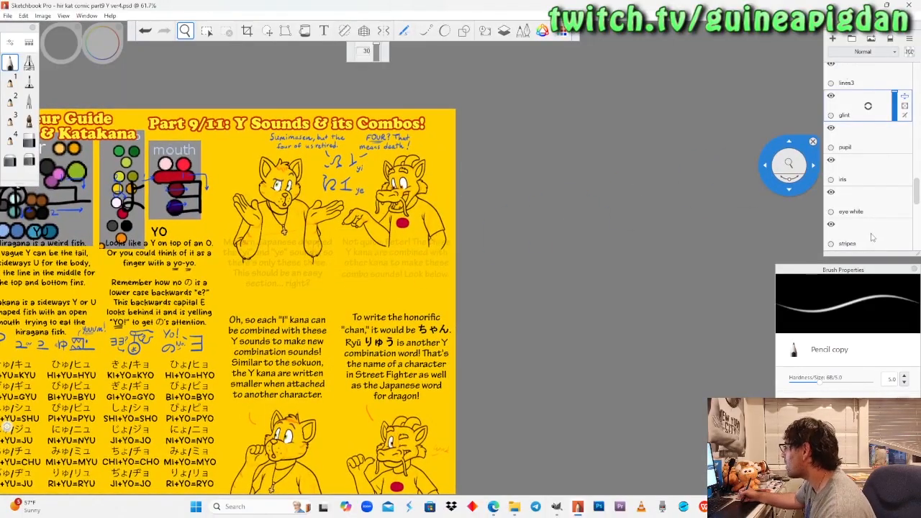
scroll(867, 179, down, 2)
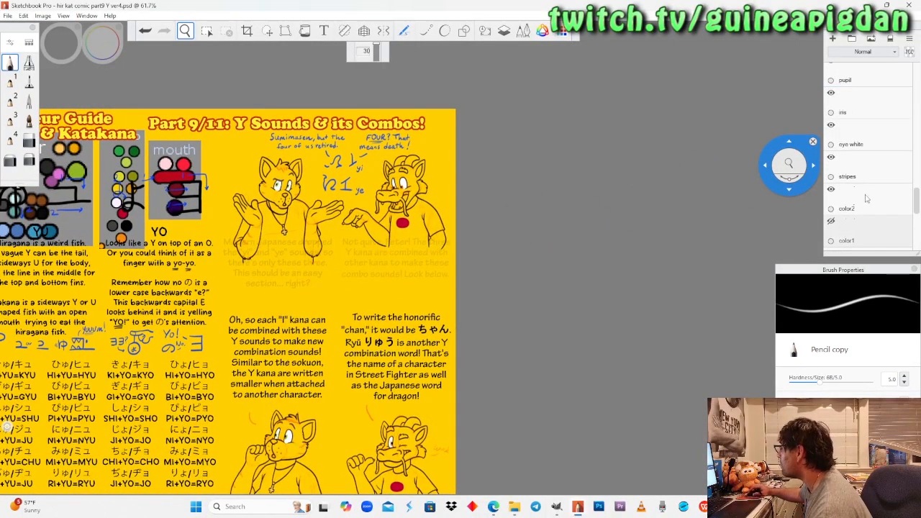
scroll(866, 198, down, 2)
click(831, 172)
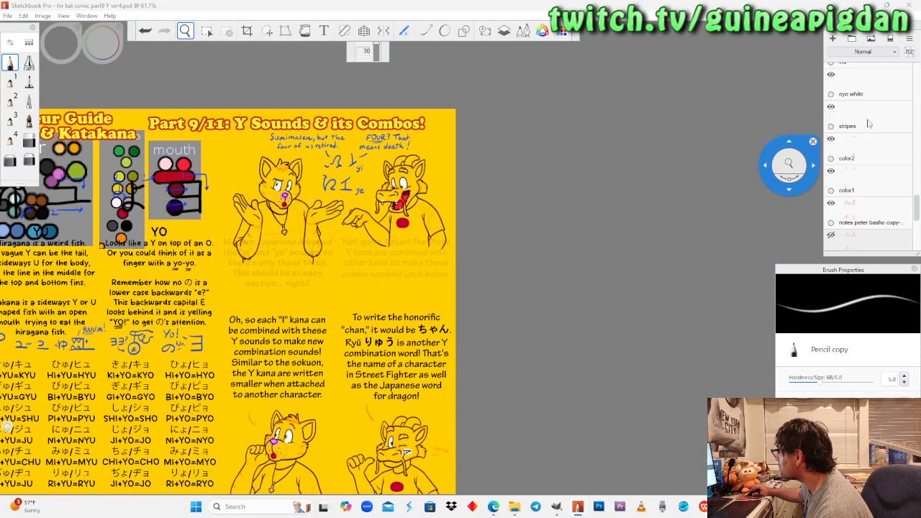
Make the "stripes" layer active and sample the dark slate fur colour from the Peter palette for the pencil.
click(867, 124)
drag(511, 175, 647, 180)
drag(404, 160, 516, 187)
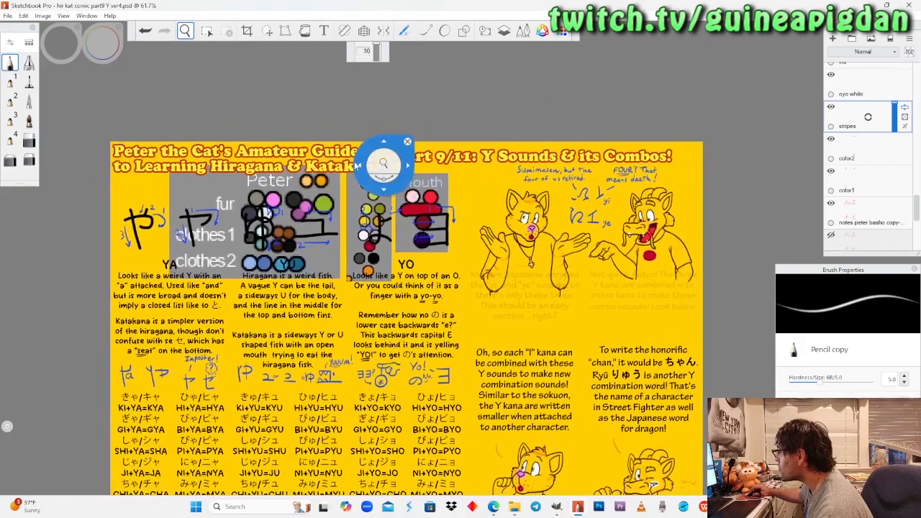
scroll(360, 177, up, 8)
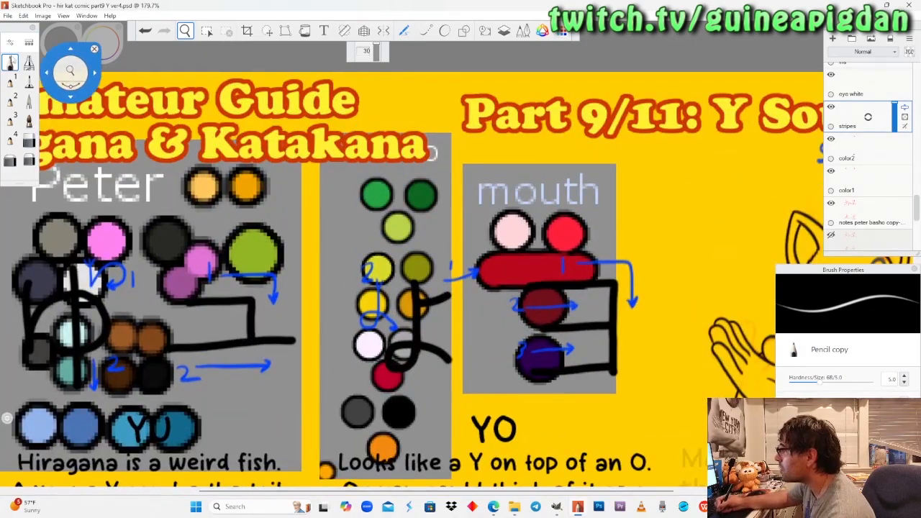
click(12, 61)
click(100, 54)
click(69, 85)
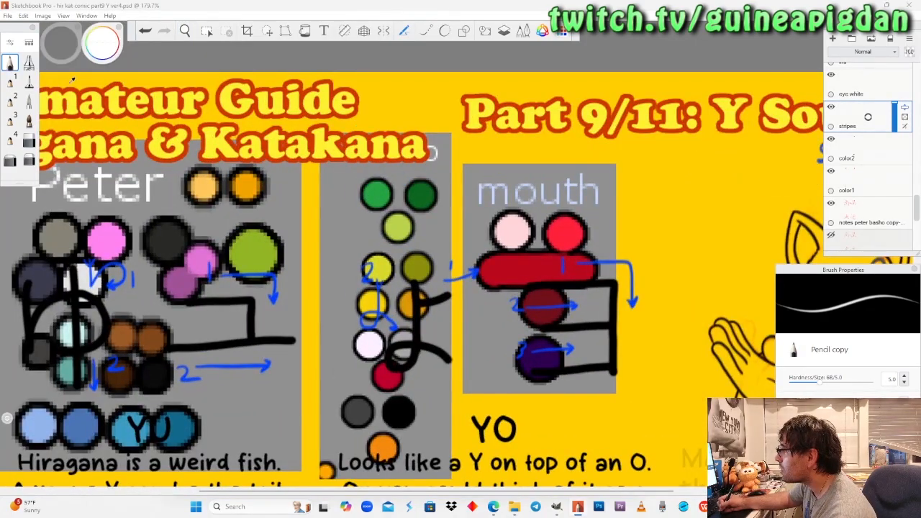
click(185, 30)
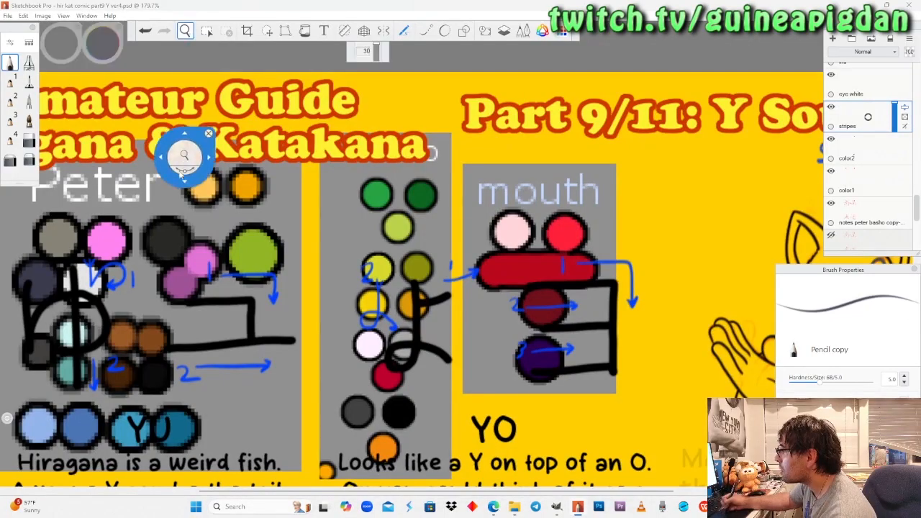
scroll(355, 193, down, 10)
drag(361, 198, 435, 192)
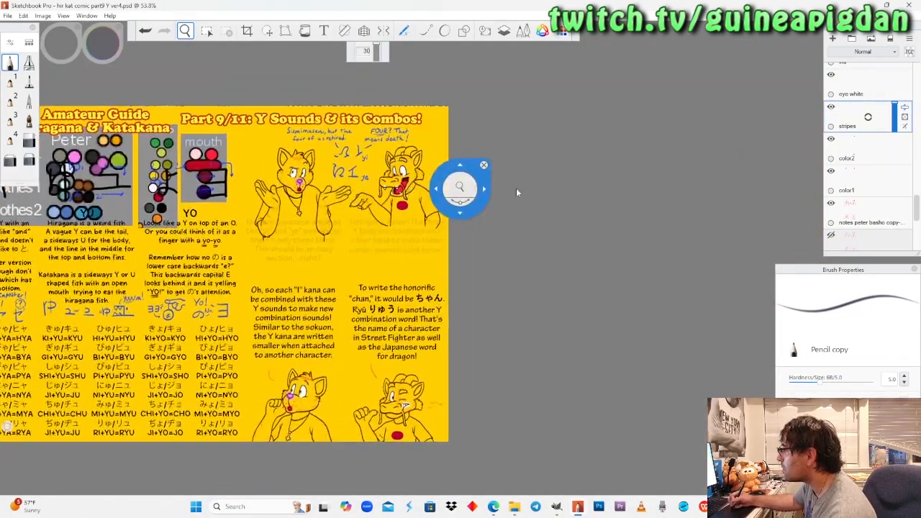
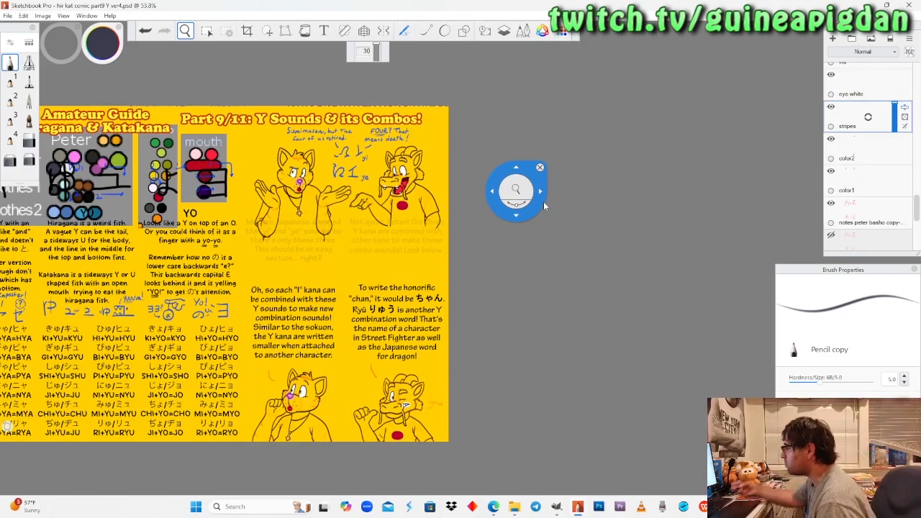
Paint dark slate stripes on both cheeks of the upper cat, two per cheek, following the orange sketch marks.
drag(354, 277, 352, 315)
drag(336, 262, 336, 249)
drag(313, 311, 337, 351)
drag(326, 294, 325, 249)
drag(360, 223, 356, 372)
drag(323, 194, 321, 167)
mouse_move(257, 232)
mouse_down()
mouse_move(319, 194)
mouse_move(252, 226)
mouse_move(259, 214)
mouse_up()
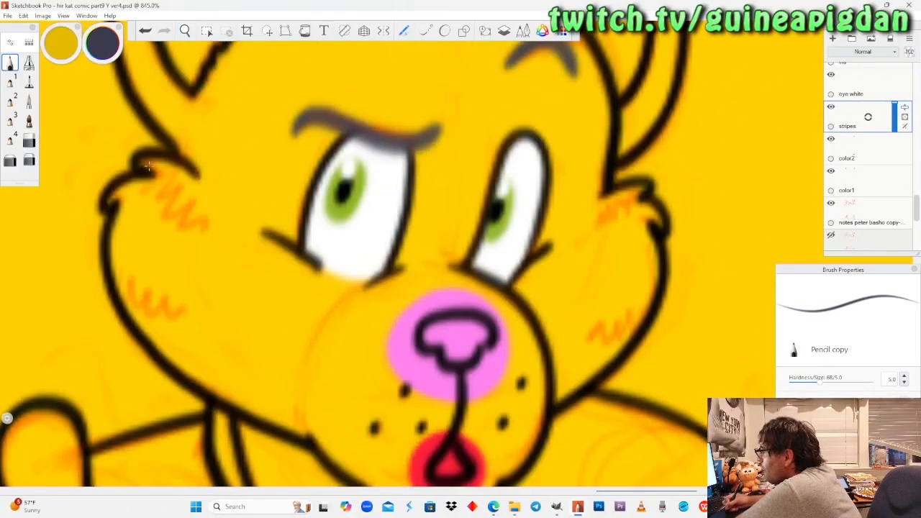
mouse_move(147, 165)
mouse_down()
mouse_move(190, 216)
mouse_move(194, 191)
mouse_up()
mouse_move(644, 189)
mouse_down()
mouse_move(598, 220)
mouse_move(620, 202)
mouse_up()
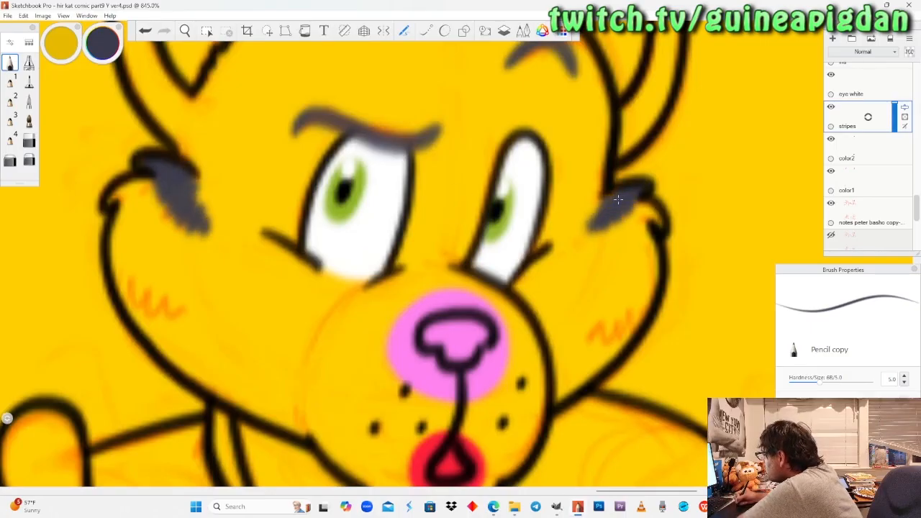
drag(119, 306, 204, 326)
mouse_move(650, 305)
mouse_down()
mouse_move(610, 324)
mouse_move(619, 324)
mouse_up()
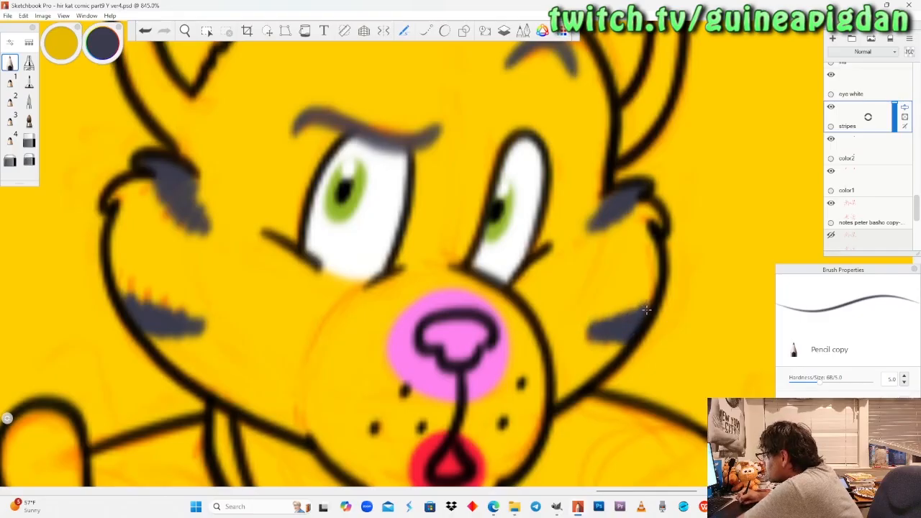
Outline the jagged fringe of the upper cat's hair tuft in dark slate and shade the tuft inward from its edges.
key(space)
drag(199, 166, 290, 207)
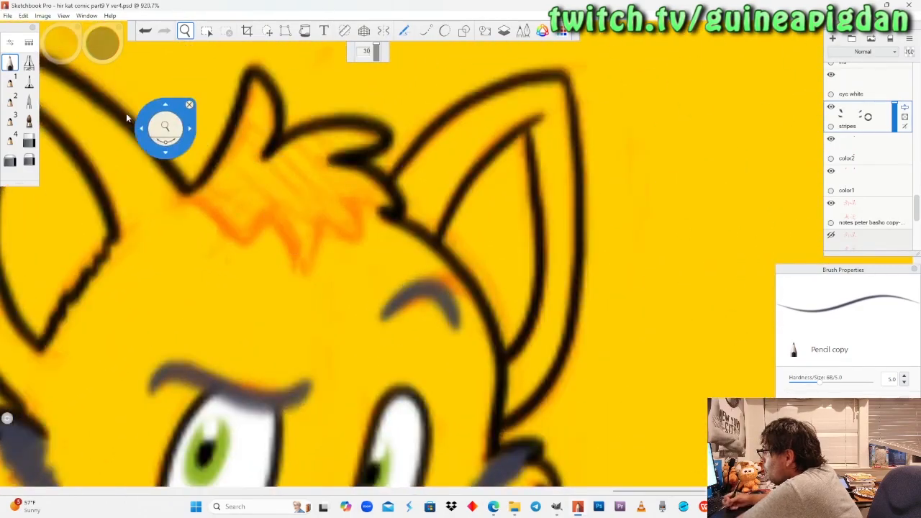
drag(136, 189, 72, 87)
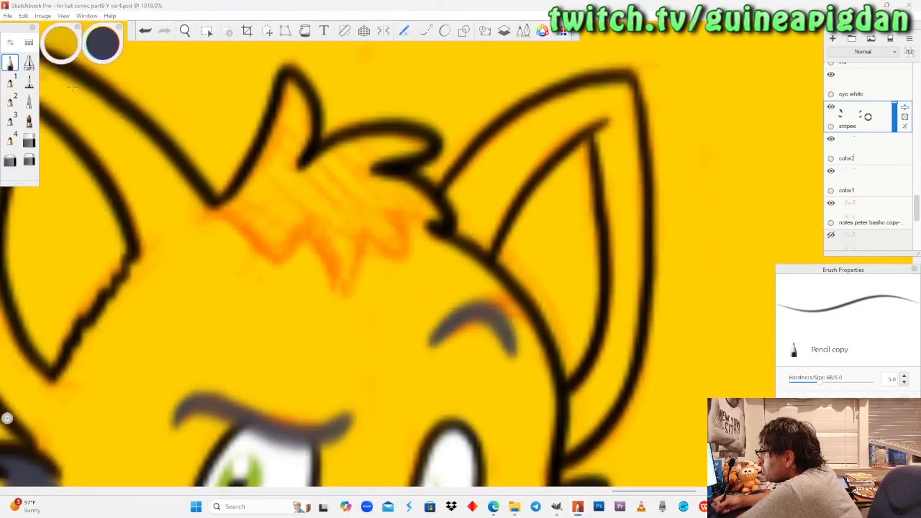
mouse_move(223, 209)
mouse_down()
mouse_move(288, 262)
mouse_move(316, 229)
mouse_move(351, 292)
mouse_move(380, 229)
mouse_move(417, 266)
mouse_move(432, 219)
mouse_up()
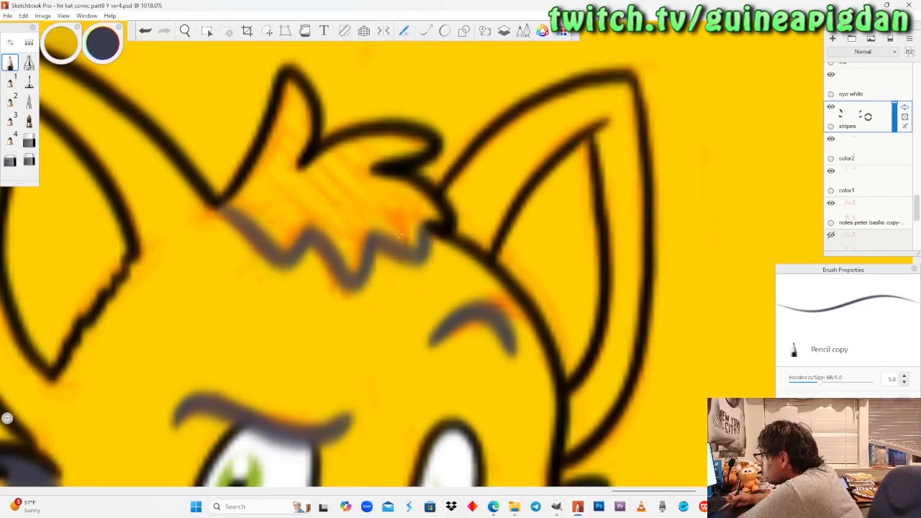
mouse_move(223, 208)
mouse_down()
mouse_move(277, 249)
mouse_move(335, 255)
mouse_move(356, 284)
mouse_move(395, 257)
mouse_move(414, 262)
mouse_move(425, 243)
mouse_move(424, 205)
mouse_move(416, 234)
mouse_move(410, 212)
mouse_move(393, 225)
mouse_move(367, 218)
mouse_move(352, 263)
mouse_move(320, 216)
mouse_move(299, 209)
mouse_move(274, 230)
mouse_move(236, 192)
mouse_move(252, 176)
mouse_move(281, 208)
mouse_up()
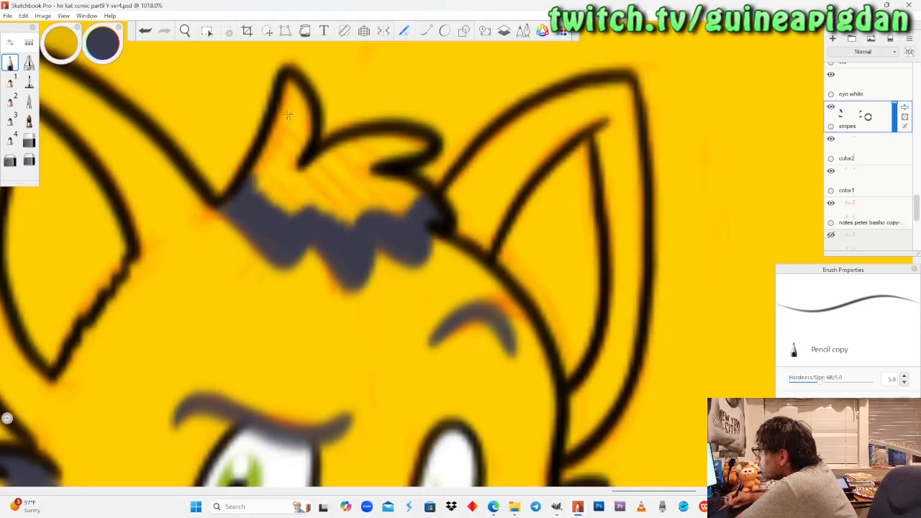
drag(425, 205, 354, 165)
mouse_move(424, 148)
mouse_down()
mouse_move(328, 152)
mouse_move(296, 185)
mouse_move(357, 180)
mouse_up()
mouse_move(279, 124)
mouse_down()
mouse_move(286, 81)
mouse_move(308, 151)
mouse_move(277, 180)
mouse_move(266, 144)
mouse_move(256, 187)
mouse_up()
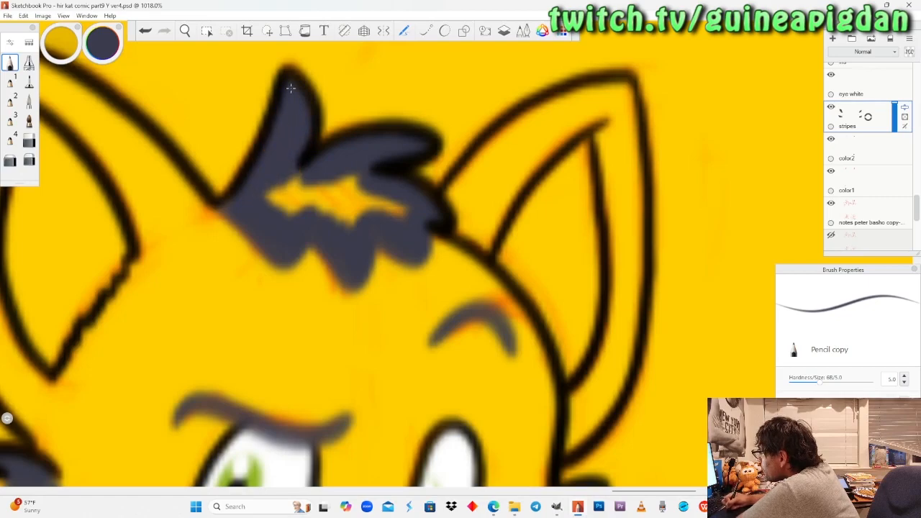
Fill the remaining gap inside the upper cat's hair tuft with the Felt Pen and undo the stray dot beside it.
click(28, 82)
mouse_move(389, 205)
mouse_down()
mouse_move(281, 202)
mouse_move(306, 180)
mouse_move(356, 184)
mouse_up()
click(259, 84)
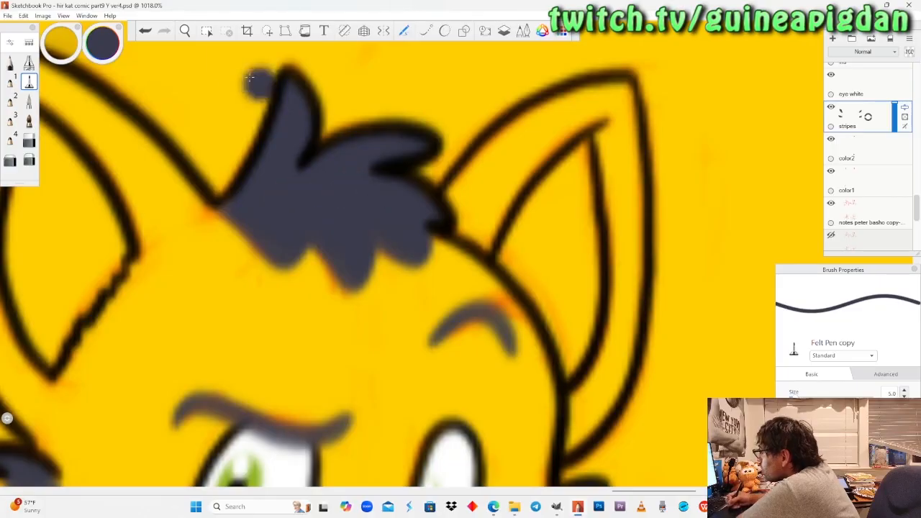
key(ctrl+z)
Paint three dark slate stripes with the pencil along the inner edge of the upper cat's left-hand forearm.
key(space)
drag(212, 169, 270, 251)
drag(298, 302, 345, 278)
drag(315, 220, 266, 245)
drag(265, 260, 279, 234)
mouse_move(259, 314)
mouse_down()
mouse_move(284, 269)
mouse_move(285, 223)
mouse_move(266, 284)
mouse_up()
drag(226, 351, 300, 278)
click(11, 63)
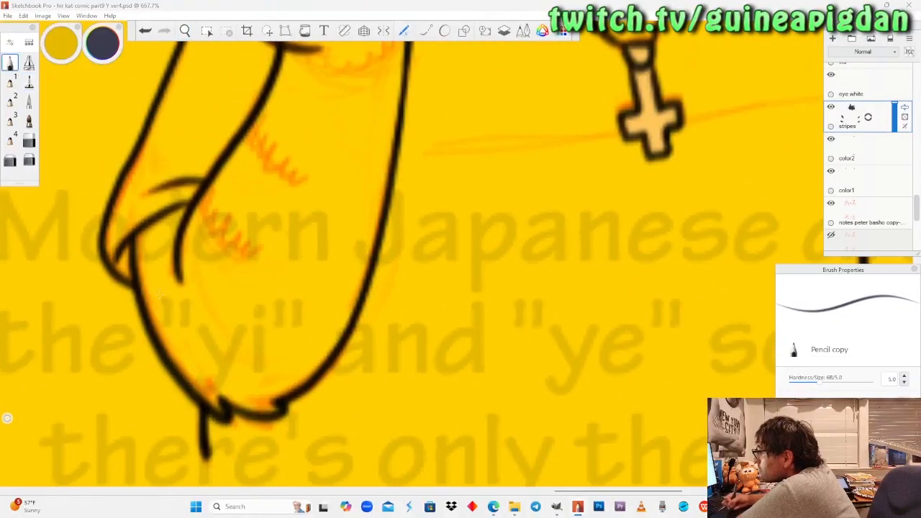
mouse_move(147, 280)
mouse_down()
mouse_move(158, 306)
mouse_move(141, 275)
mouse_up()
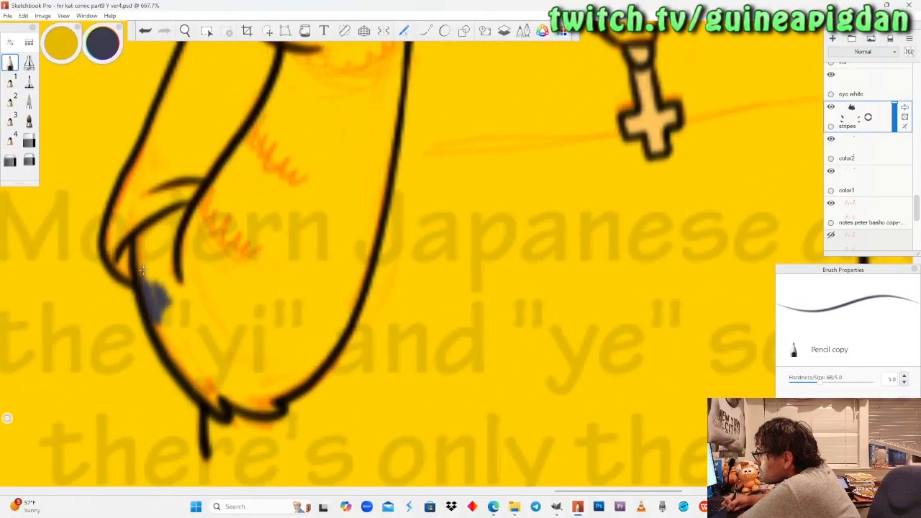
mouse_move(218, 183)
mouse_down()
mouse_move(216, 238)
mouse_move(231, 226)
mouse_up()
mouse_move(220, 182)
mouse_down()
mouse_move(234, 230)
mouse_move(257, 240)
mouse_up()
mouse_move(266, 108)
mouse_down()
mouse_move(268, 133)
mouse_move(299, 170)
mouse_up()
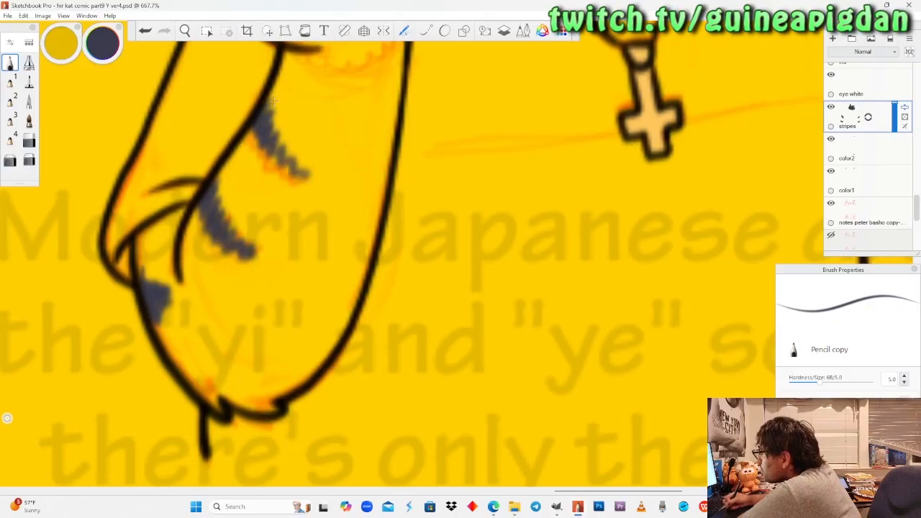
drag(265, 128, 293, 168)
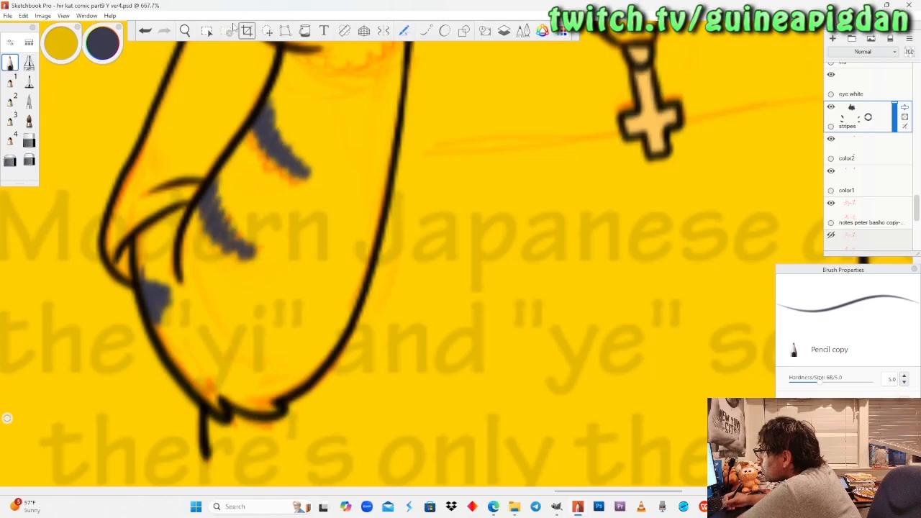
Paint two curved dark slate stripes on the upper cat's right-hand forearm.
click(185, 30)
drag(210, 159, 196, 270)
drag(399, 182, 381, 150)
drag(300, 294, 301, 392)
drag(308, 250, 328, 209)
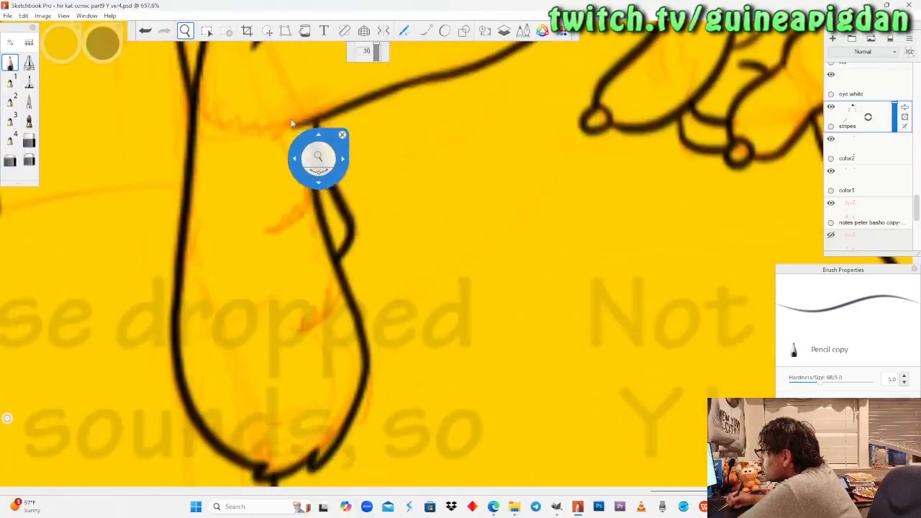
click(10, 63)
mouse_move(341, 288)
mouse_down()
mouse_move(334, 306)
mouse_move(340, 280)
mouse_up()
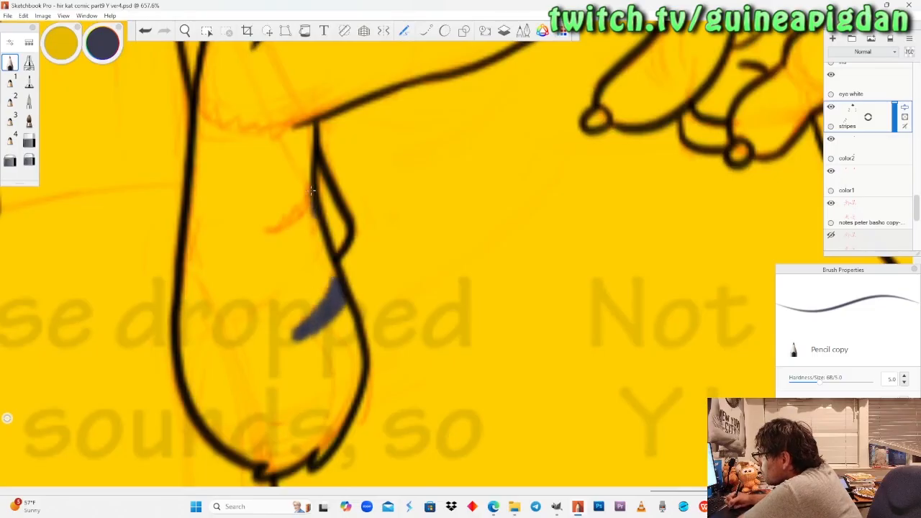
drag(311, 203, 292, 241)
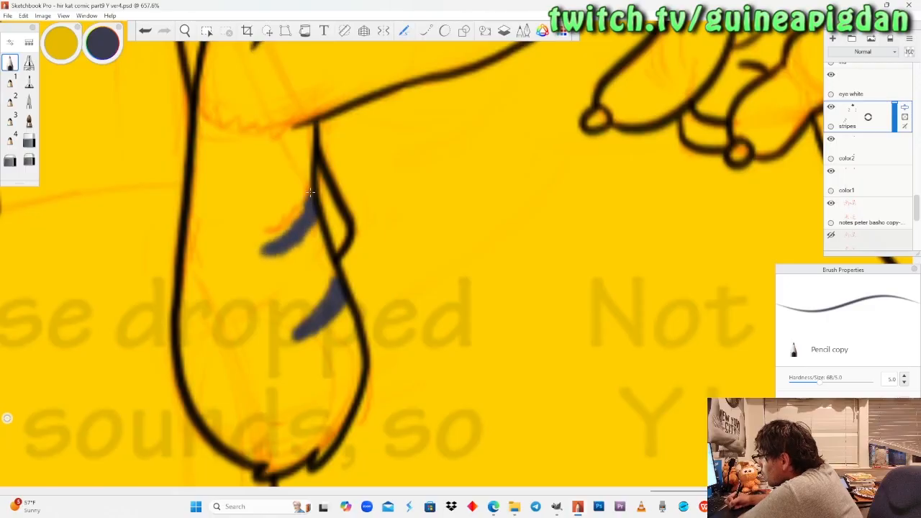
Paint the lower dark slate stripe on the outer edge of the lower cat's raised arm.
click(185, 31)
drag(216, 59, 239, 290)
mouse_move(226, 373)
mouse_down()
mouse_move(289, 292)
mouse_move(307, 119)
mouse_move(329, 96)
mouse_up()
drag(253, 319, 251, 277)
drag(249, 335, 279, 261)
mouse_move(235, 312)
mouse_down()
mouse_move(250, 301)
mouse_move(253, 263)
mouse_up()
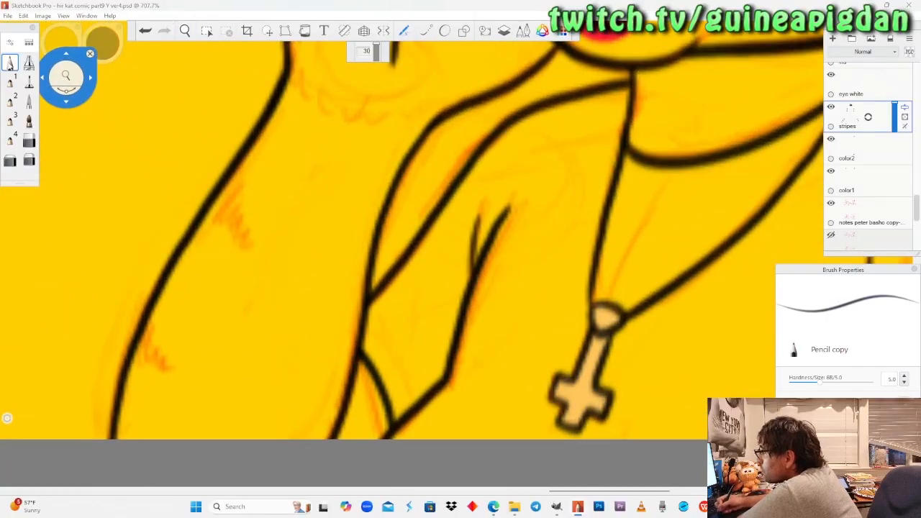
click(10, 63)
mouse_move(150, 322)
mouse_down()
mouse_move(139, 353)
mouse_move(195, 388)
mouse_up()
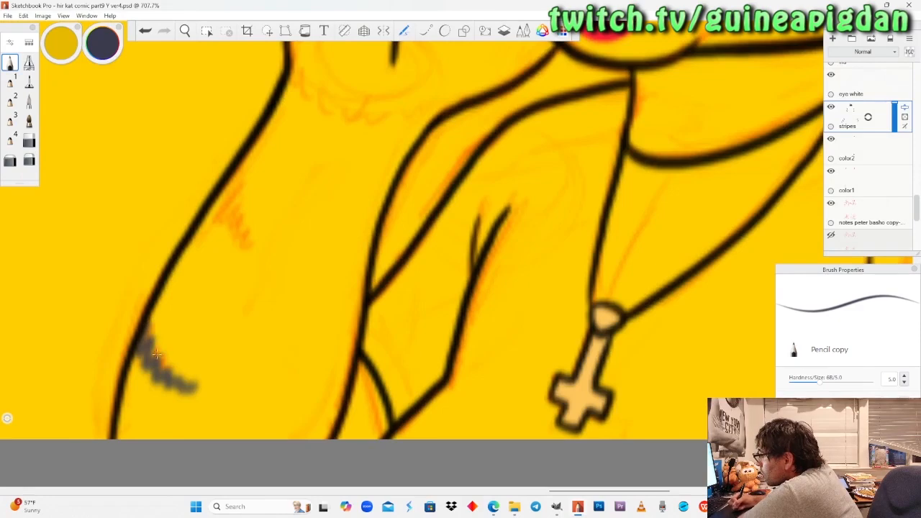
mouse_move(149, 323)
mouse_down()
mouse_move(160, 381)
mouse_move(184, 396)
mouse_move(204, 389)
mouse_up()
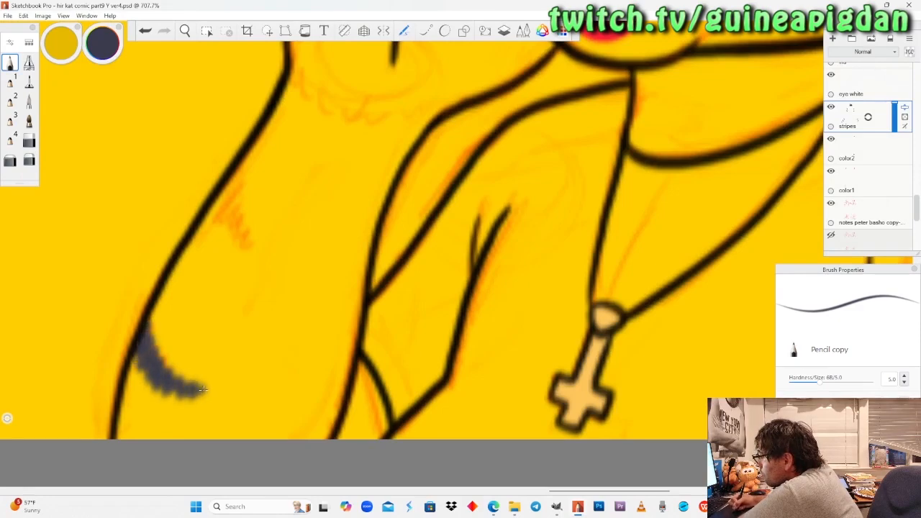
Paint the upper stripe on the lower cat's raised arm, undoing the first attempt and redrawing it slightly lower and thicker.
mouse_move(228, 182)
mouse_down()
mouse_move(231, 241)
mouse_move(255, 267)
mouse_move(270, 256)
mouse_up()
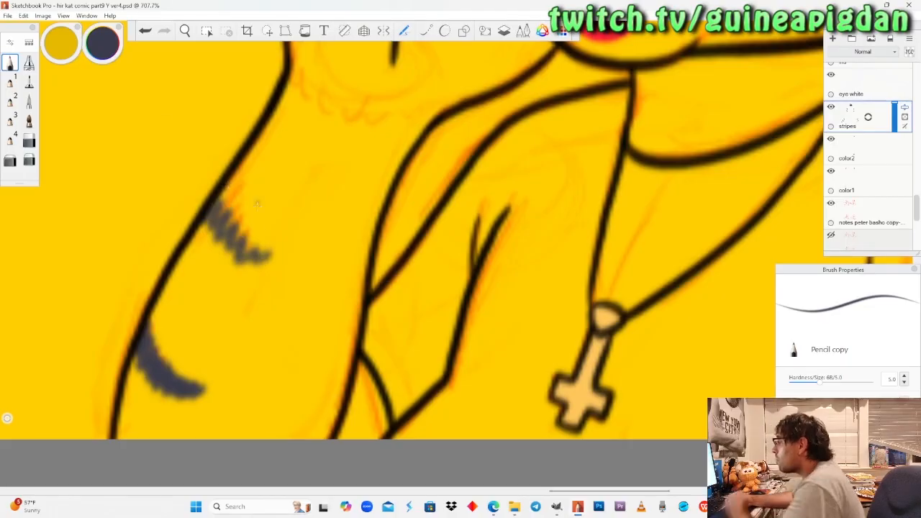
key(ctrl+z)
mouse_move(213, 197)
mouse_down()
mouse_move(218, 238)
mouse_move(245, 264)
mouse_move(272, 271)
mouse_up()
mouse_move(216, 205)
mouse_down()
mouse_move(226, 248)
mouse_move(246, 270)
mouse_move(267, 272)
mouse_up()
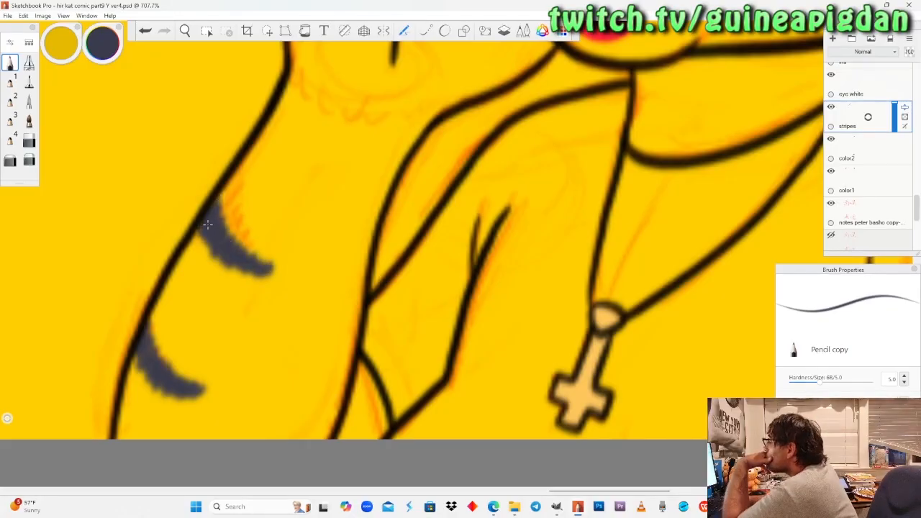
Paint two small dark slate stripes on the lower cat's far cheek, beside the nose and muzzle.
key(space)
drag(212, 68, 266, 249)
drag(349, 250, 339, 341)
drag(367, 297, 340, 342)
drag(326, 274, 318, 239)
click(10, 63)
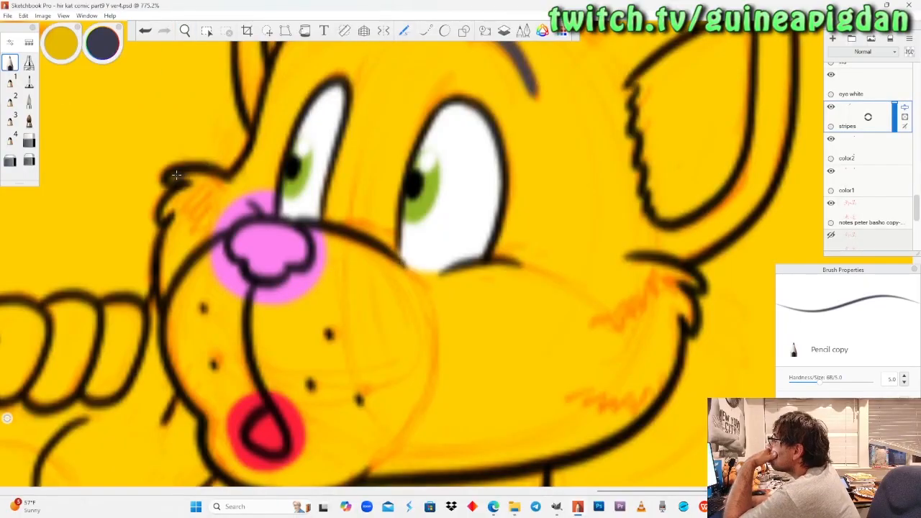
drag(194, 176, 223, 194)
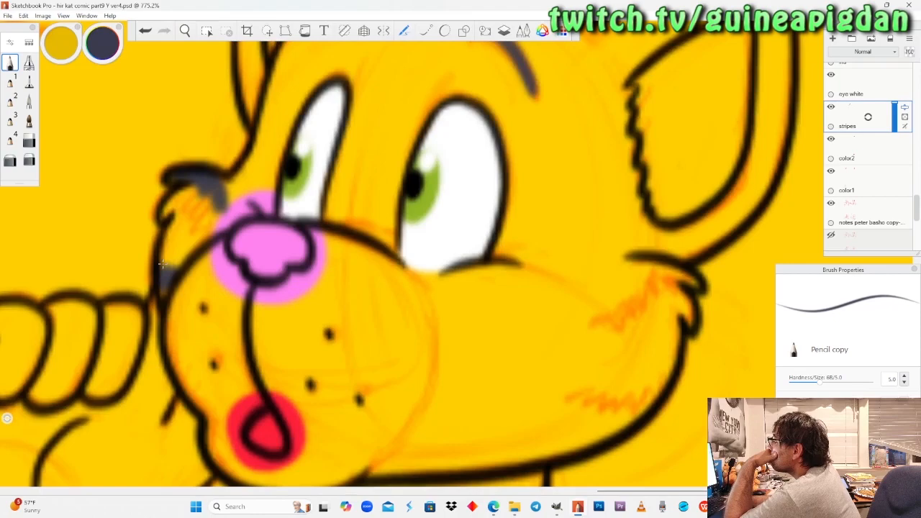
Paint two wide dark slate stripes on the lower cat's near cheek, below the large ear and by the jaw.
mouse_move(704, 289)
mouse_down()
mouse_move(671, 273)
mouse_move(605, 306)
mouse_up()
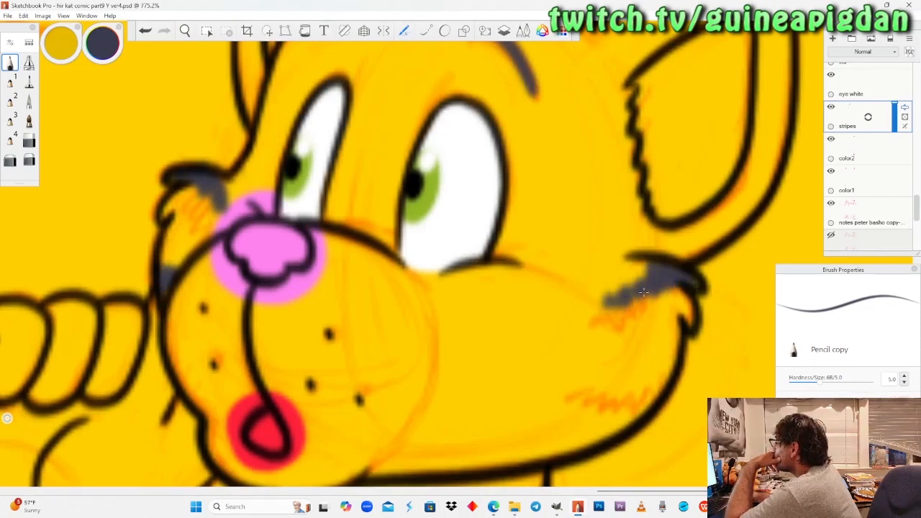
drag(635, 276, 602, 298)
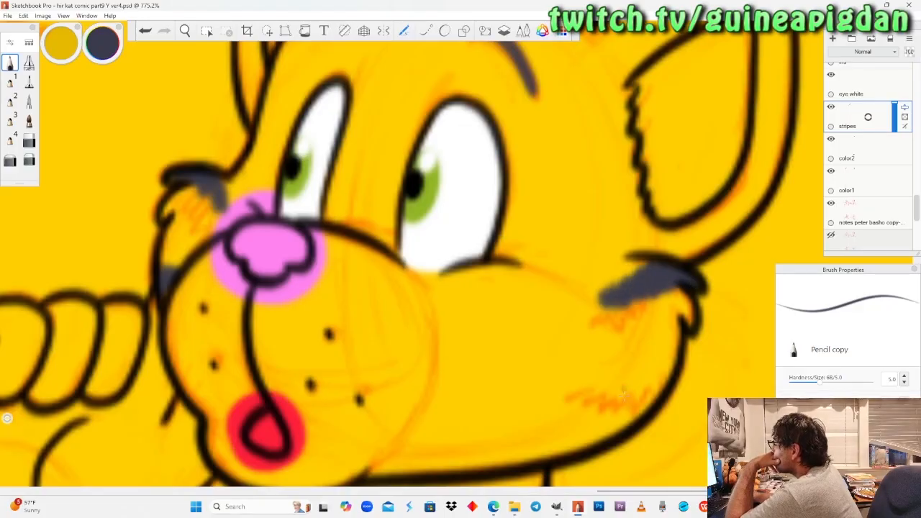
drag(656, 392, 568, 408)
drag(660, 387, 556, 407)
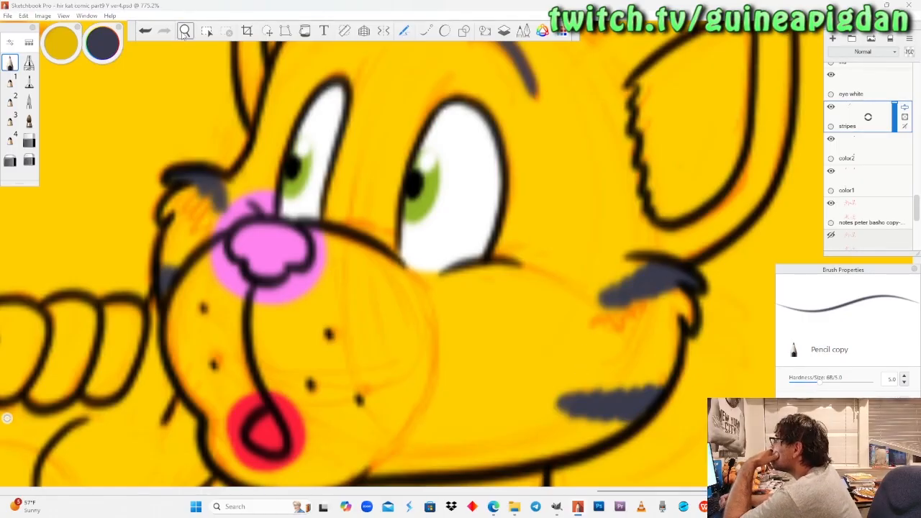
Outline the jagged lower edge of the lower cat's hair tuft in dark slate, undoing the first attempts.
scroll(260, 265, down, 8)
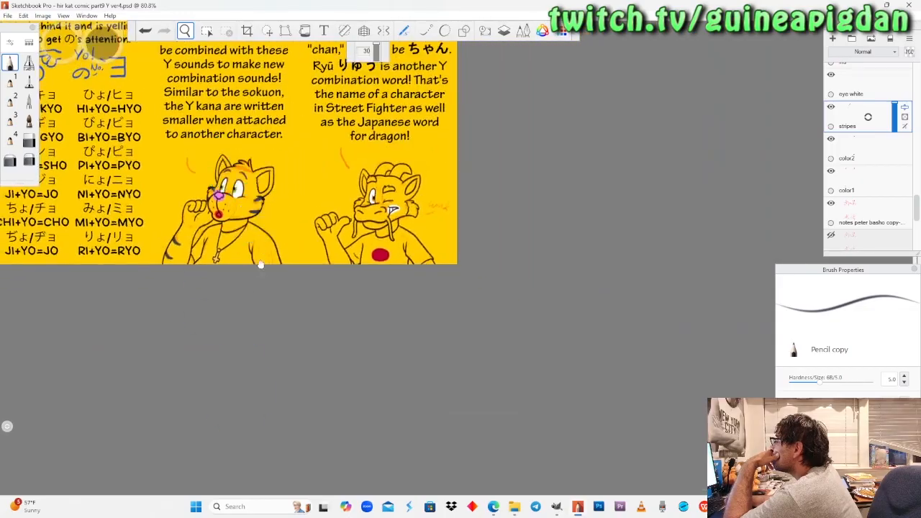
scroll(260, 265, up, 8)
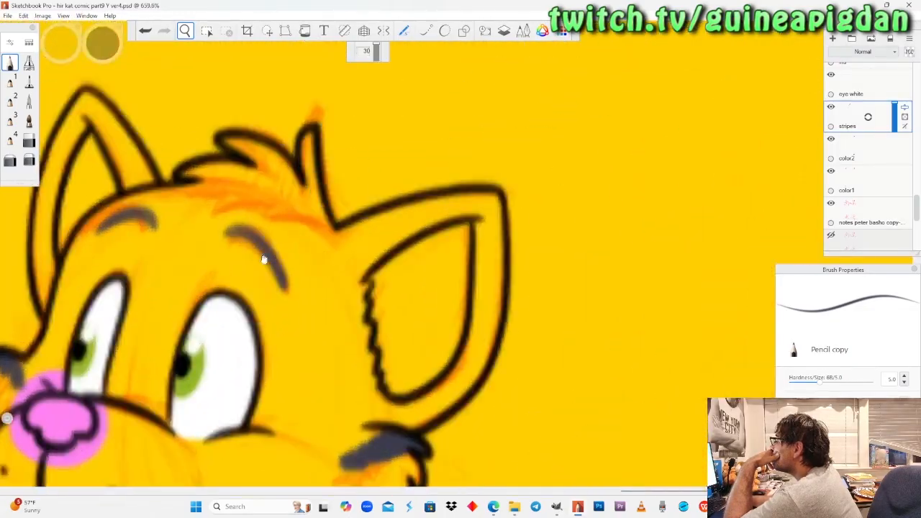
drag(263, 259, 330, 312)
drag(328, 238, 345, 196)
click(15, 63)
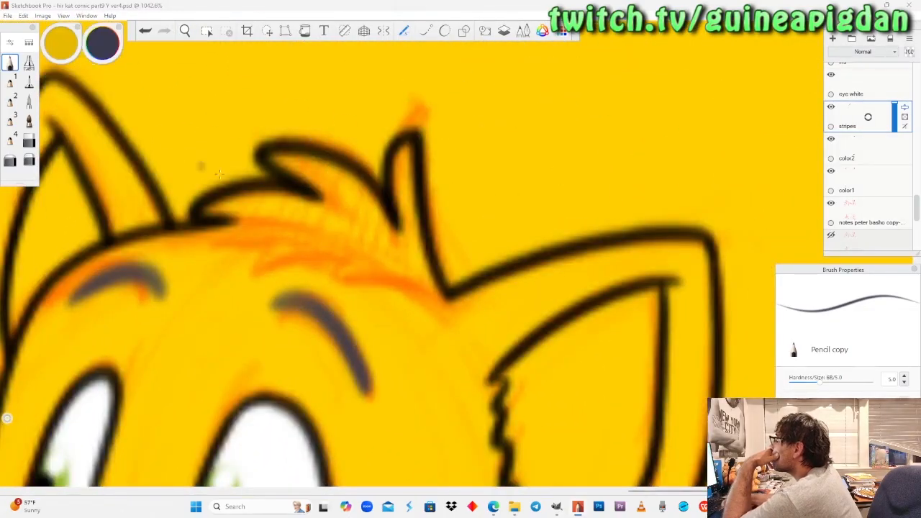
drag(445, 295, 376, 268)
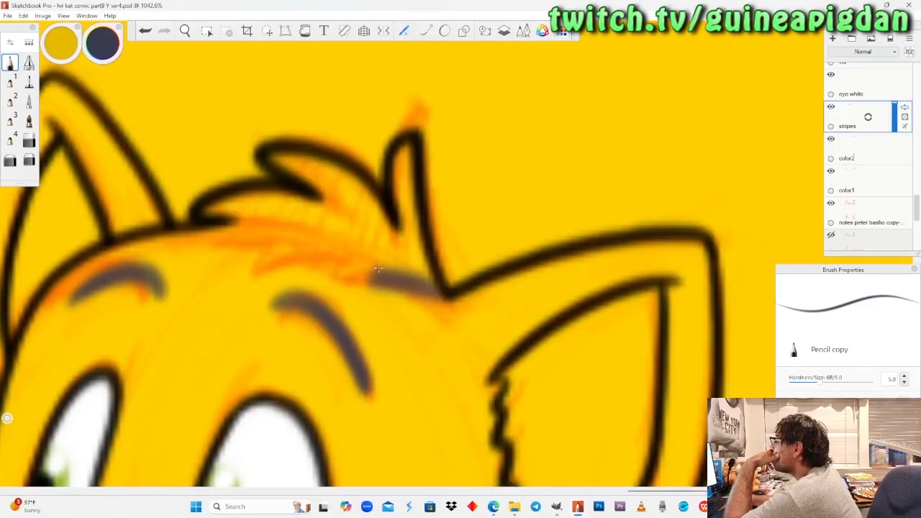
key(ctrl+z)
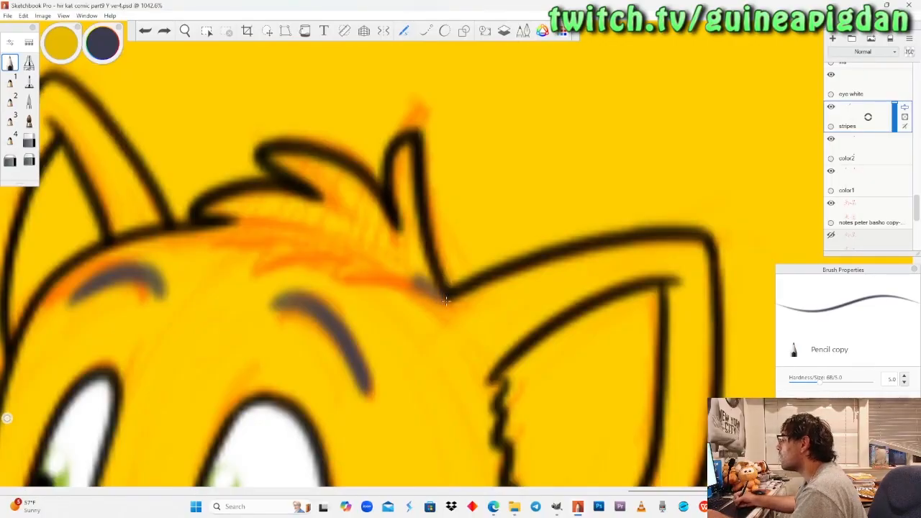
drag(444, 296, 366, 264)
key(ctrl+z)
mouse_move(445, 296)
mouse_down()
mouse_move(338, 266)
mouse_move(364, 259)
mouse_move(257, 239)
mouse_up()
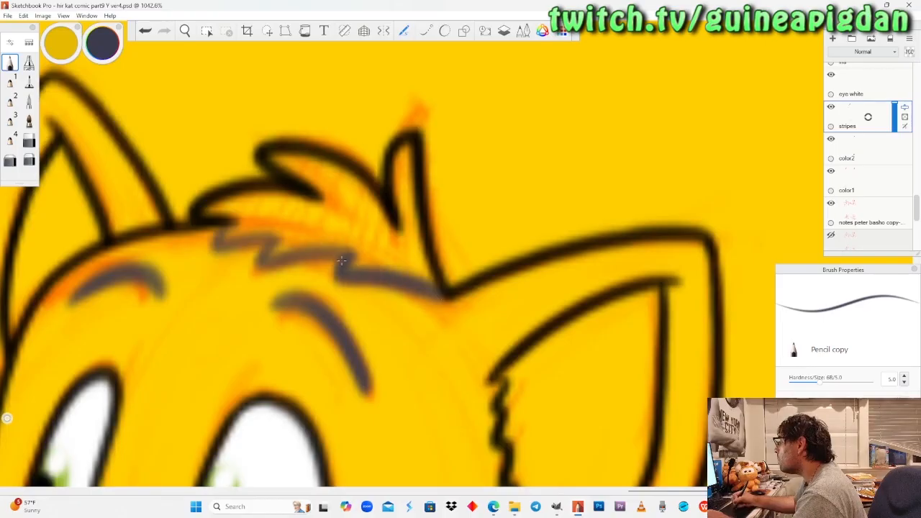
Fill the lower cat's hair tuft with solid dark slate, from the jagged lower edge up into all three pointed locks.
drag(349, 255, 268, 260)
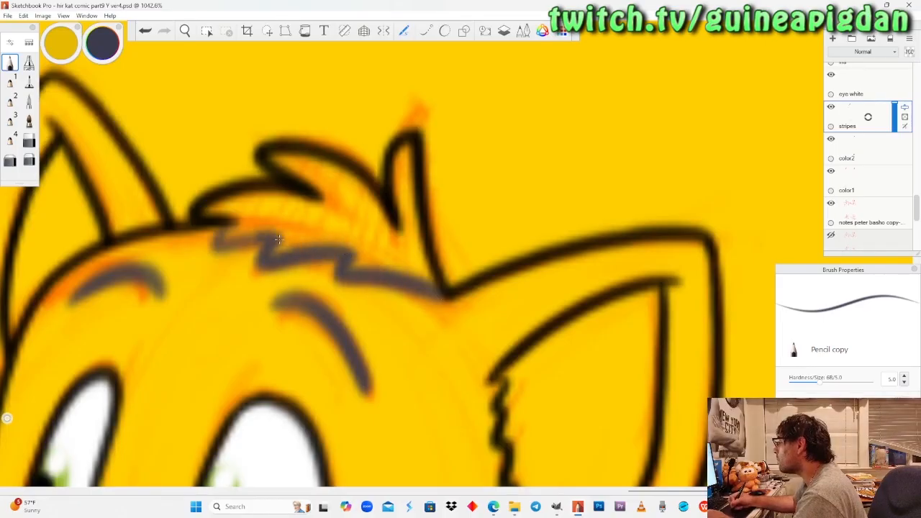
mouse_move(240, 222)
mouse_down()
mouse_move(291, 220)
mouse_move(240, 222)
mouse_up()
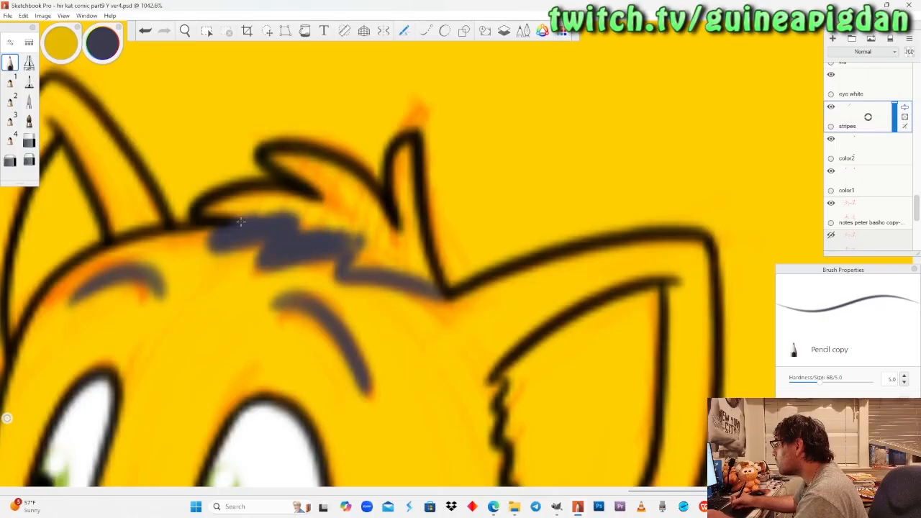
drag(364, 261, 362, 261)
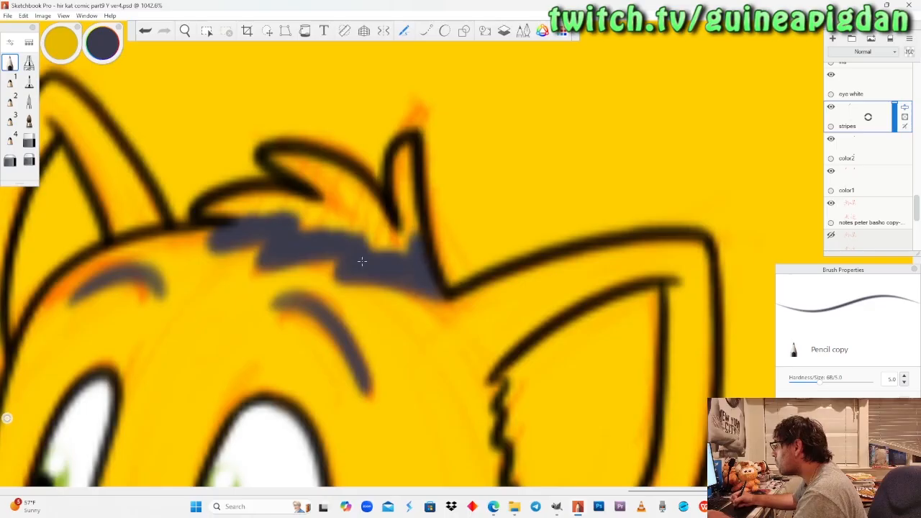
drag(413, 245, 405, 167)
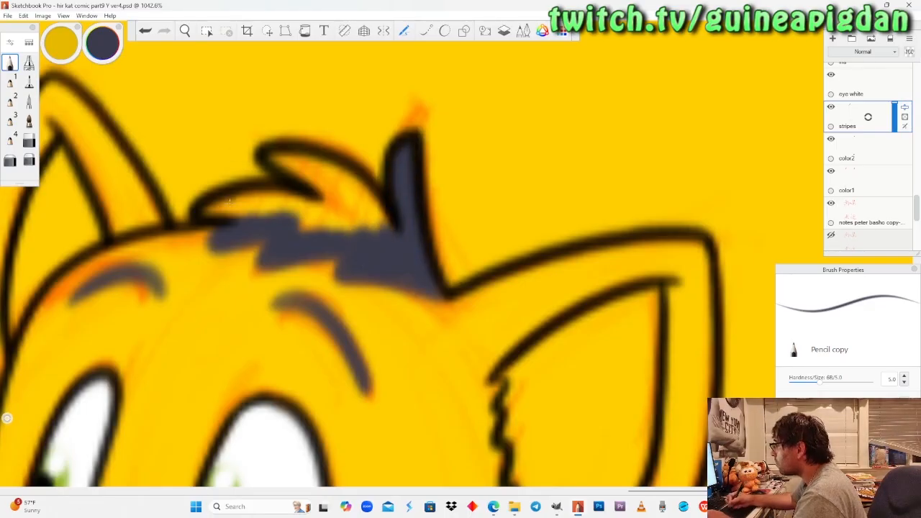
mouse_move(205, 213)
mouse_down()
mouse_move(256, 204)
mouse_move(389, 213)
mouse_move(344, 176)
mouse_move(288, 153)
mouse_up()
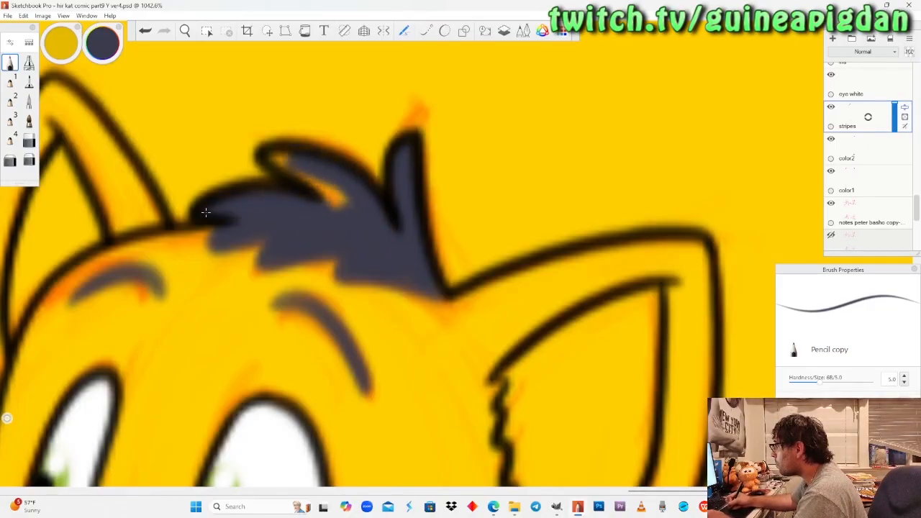
drag(339, 205, 287, 170)
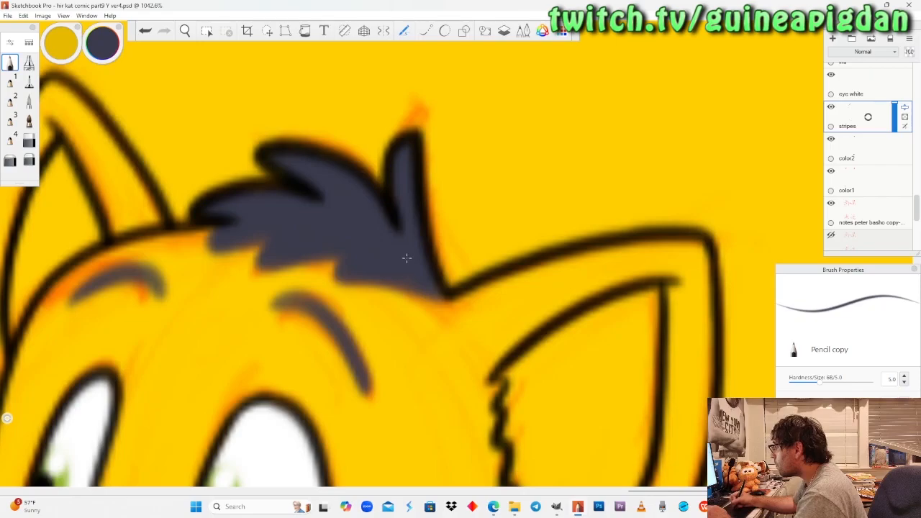
Open the comic file "hir kat comic part10 R ver2" from the hiragana katakana comic folder.
click(185, 31)
drag(181, 164, 275, 279)
drag(216, 143, 298, 346)
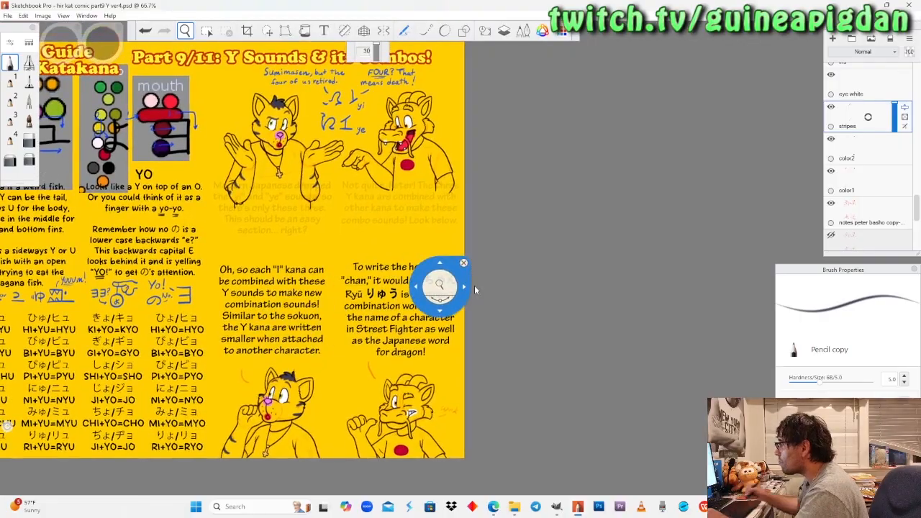
drag(470, 286, 475, 289)
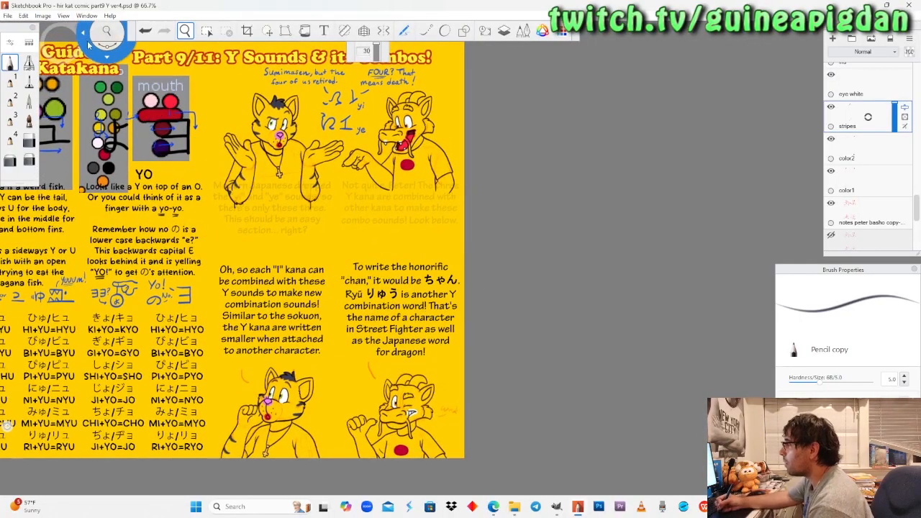
click(6, 15)
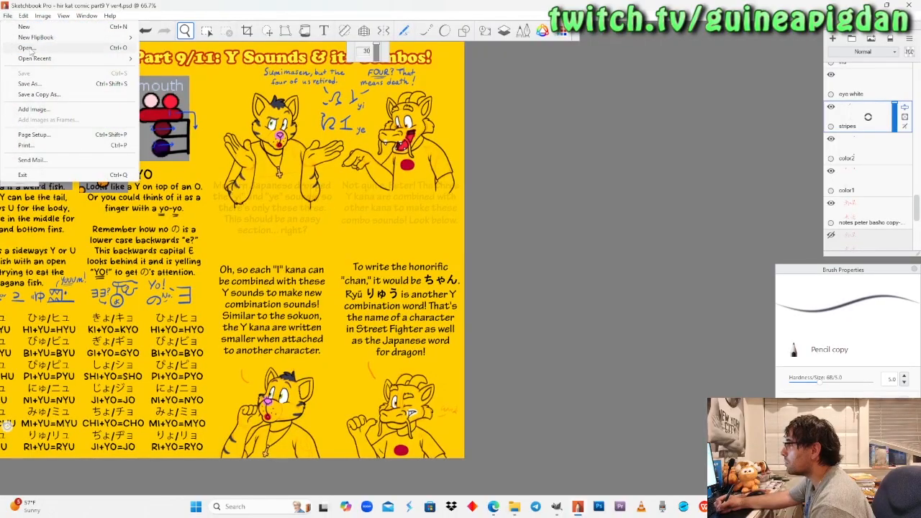
click(29, 48)
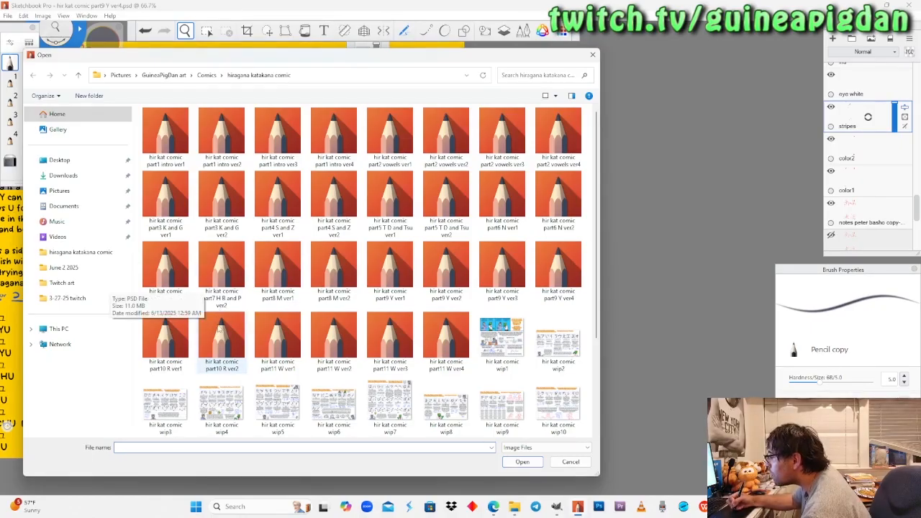
click(215, 344)
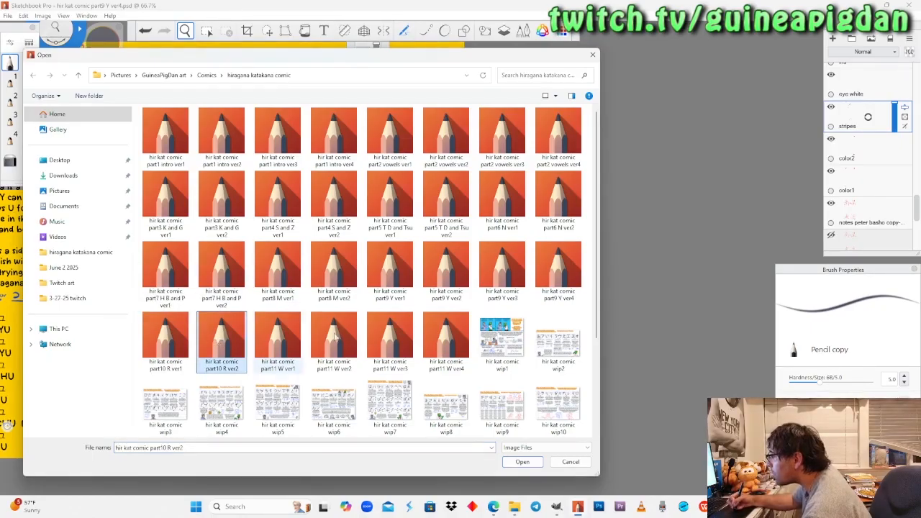
click(522, 462)
Hide the "lined paper" layer and make the "white" layer active.
drag(537, 437, 515, 324)
drag(639, 346, 663, 294)
drag(744, 382, 644, 336)
drag(532, 291, 563, 351)
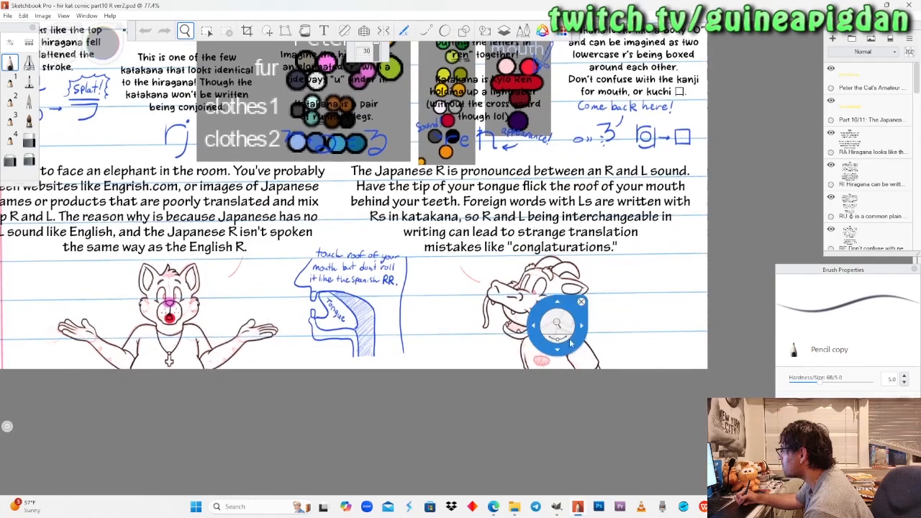
drag(916, 88, 903, 231)
click(832, 137)
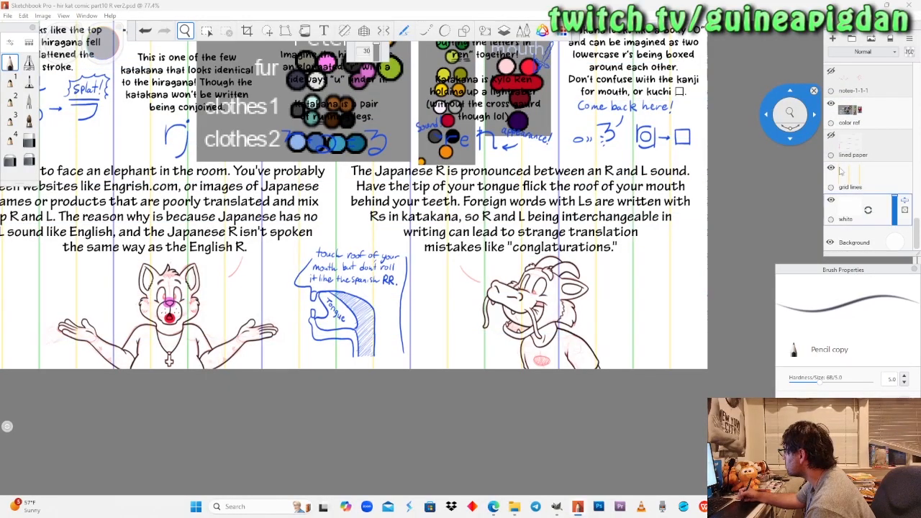
drag(789, 134, 70, 77)
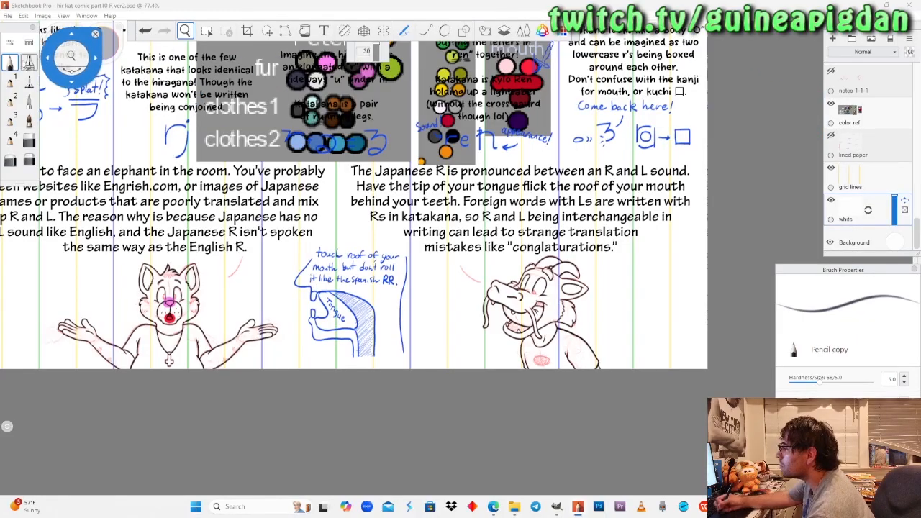
Choose a saturated golden yellow and flood-fill the "white" layer with it as the page background.
click(12, 61)
click(184, 31)
drag(200, 148, 372, 201)
drag(351, 319, 375, 288)
drag(384, 270, 375, 283)
click(9, 63)
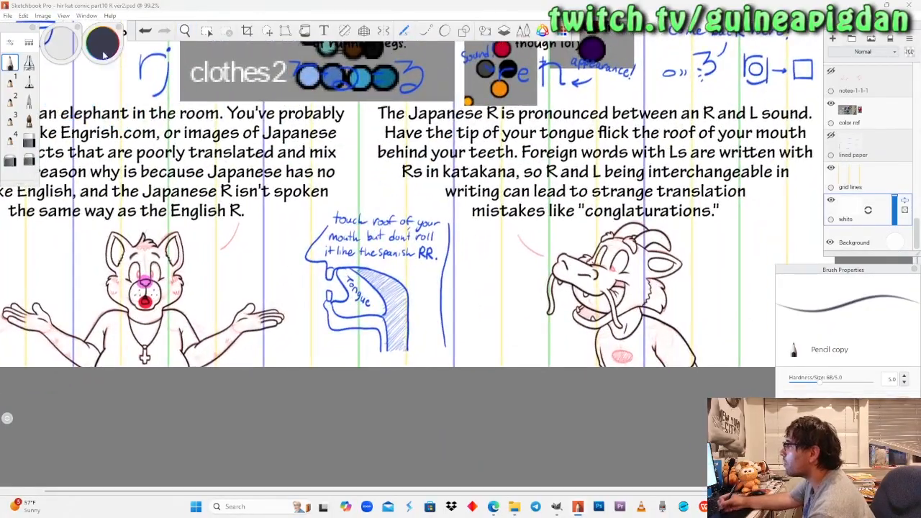
click(104, 49)
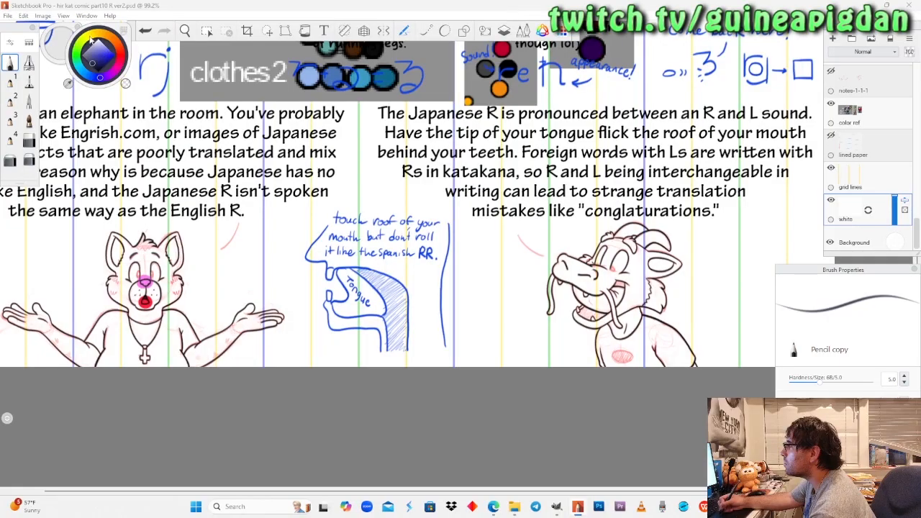
click(97, 37)
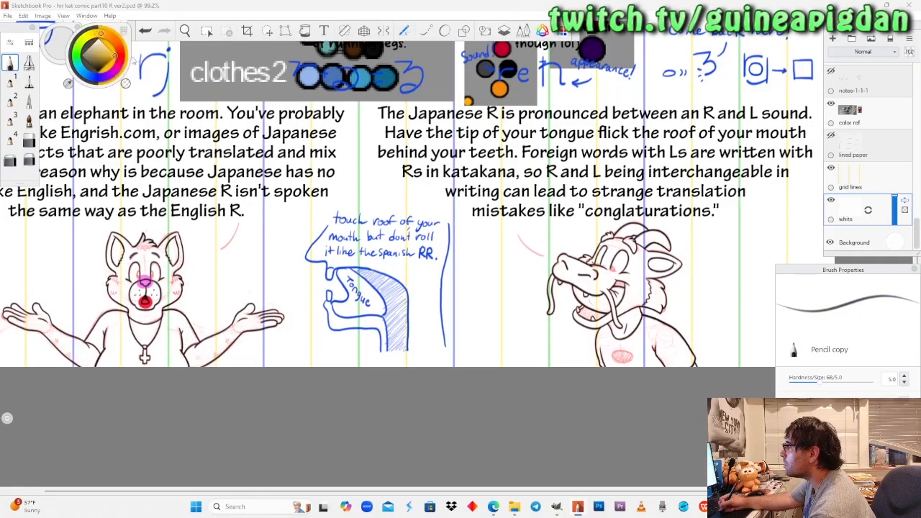
click(119, 57)
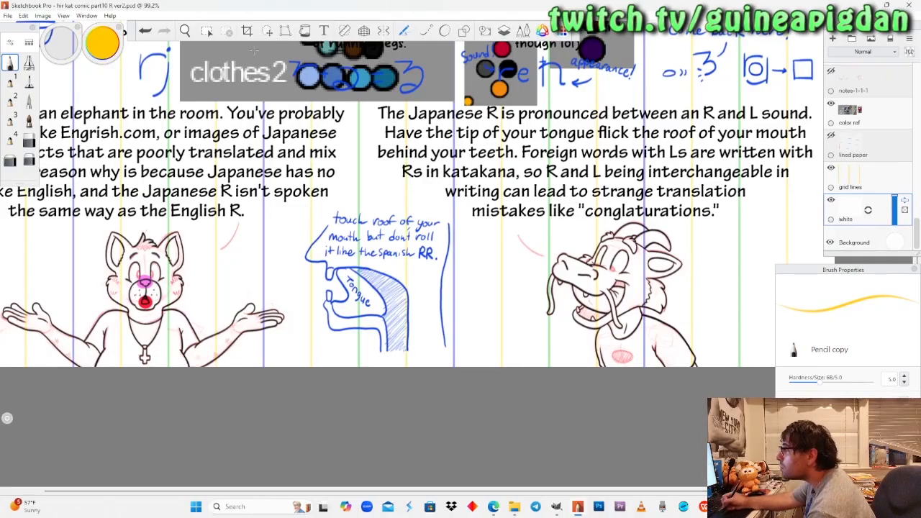
click(304, 30)
click(295, 225)
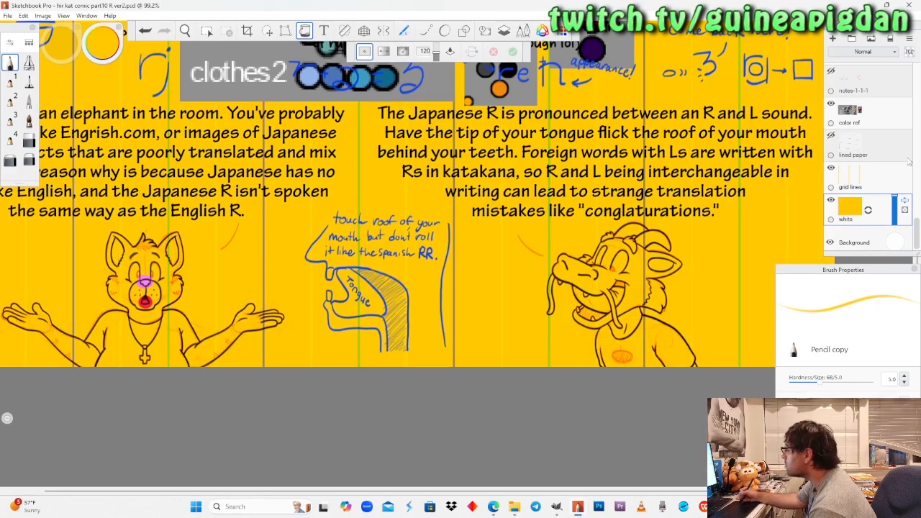
Make the "color1" layer active and sample the bright red from the mouth colour reference for the Felt Pen.
mouse_move(917, 232)
mouse_down()
mouse_move(918, 149)
mouse_move(915, 213)
mouse_move(915, 205)
mouse_up()
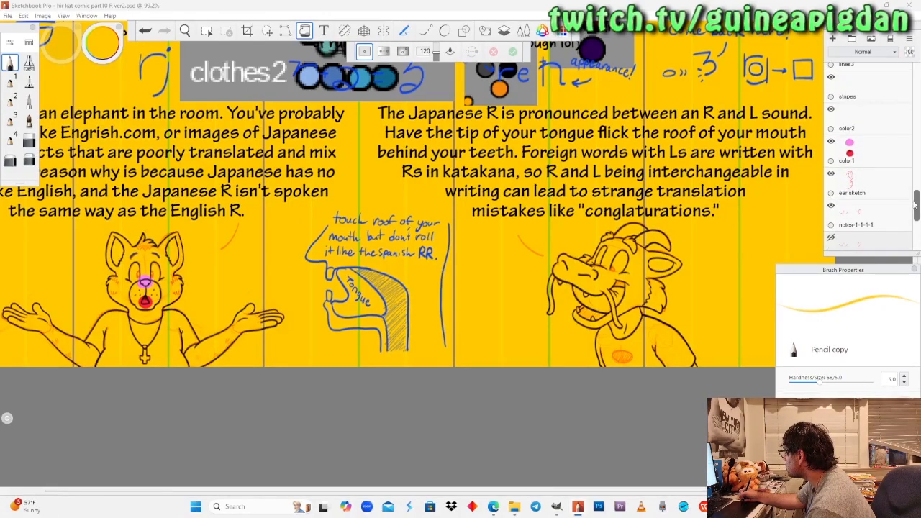
click(873, 154)
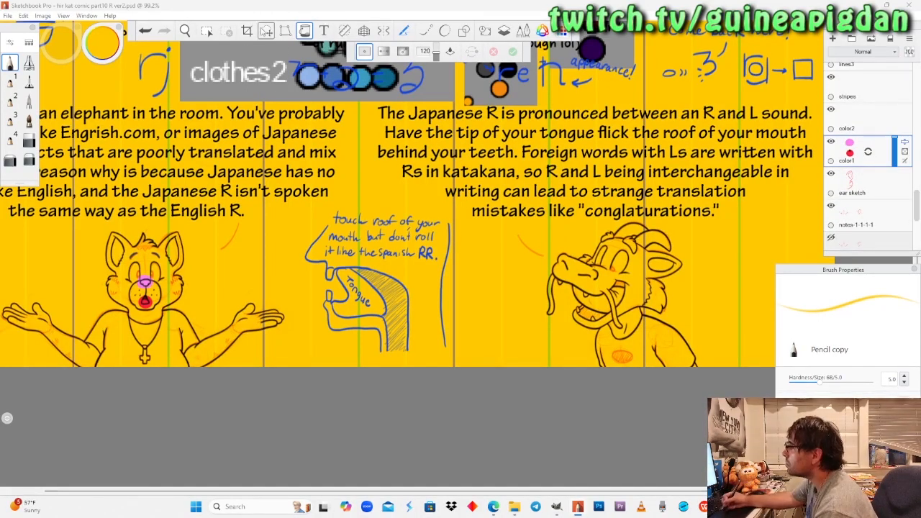
click(185, 30)
drag(252, 93, 206, 271)
drag(266, 234, 198, 251)
drag(446, 221, 464, 161)
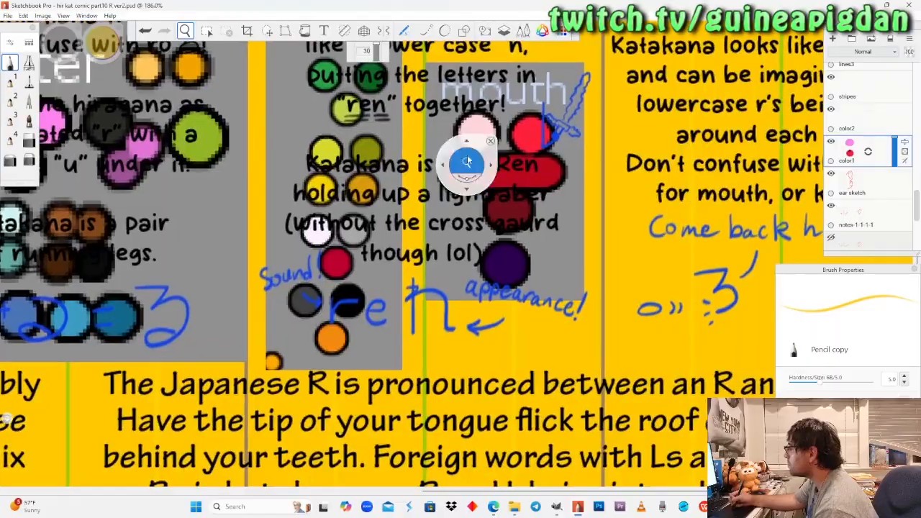
click(29, 81)
mouse_move(111, 51)
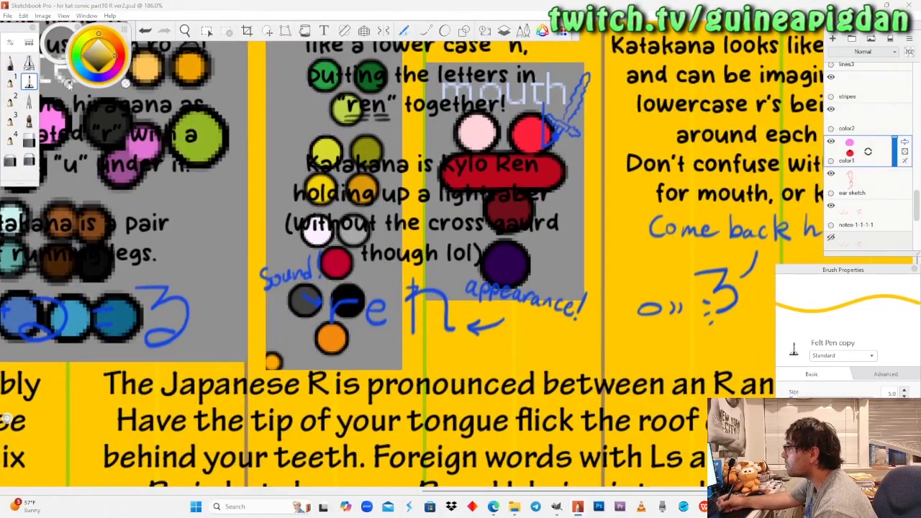
alt+click(523, 131)
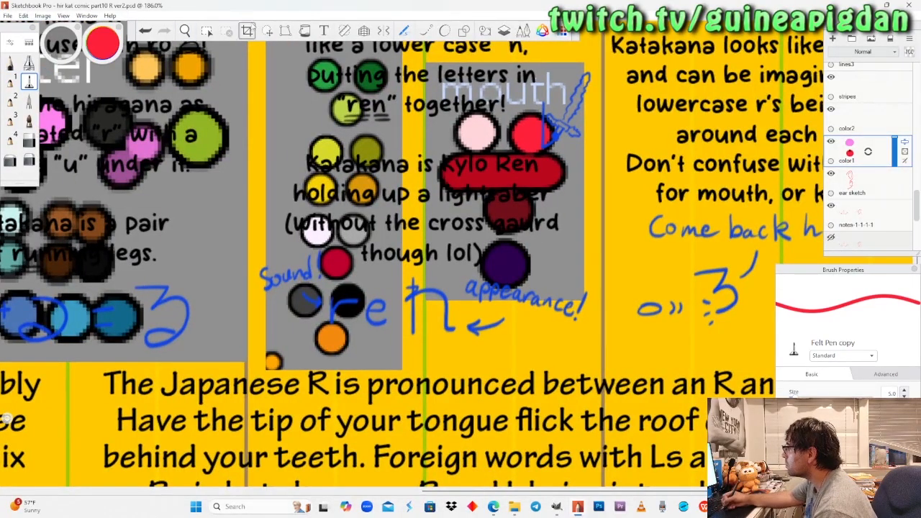
Outline and fill the part of the dragon's tongue behind the near whisker in bright red with the Felt Pen.
click(187, 33)
mouse_move(458, 358)
mouse_down()
mouse_move(363, 117)
mouse_move(404, 182)
mouse_up()
drag(418, 286, 317, 327)
mouse_move(308, 331)
mouse_down()
mouse_move(385, 295)
mouse_move(353, 262)
mouse_up()
drag(352, 261, 366, 290)
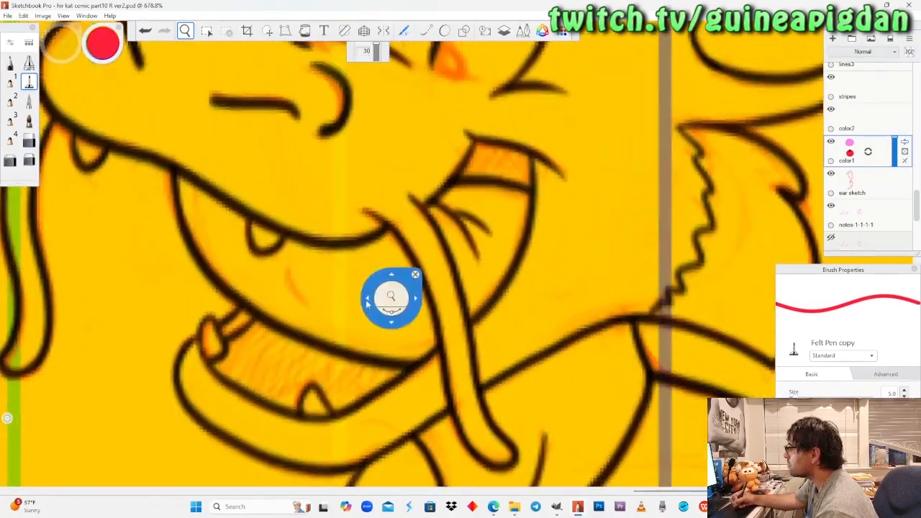
click(29, 81)
click(118, 107)
mouse_move(421, 196)
mouse_down()
mouse_move(420, 223)
mouse_move(459, 263)
mouse_move(470, 302)
mouse_move(509, 287)
mouse_move(531, 252)
mouse_move(527, 184)
mouse_move(464, 176)
mouse_up()
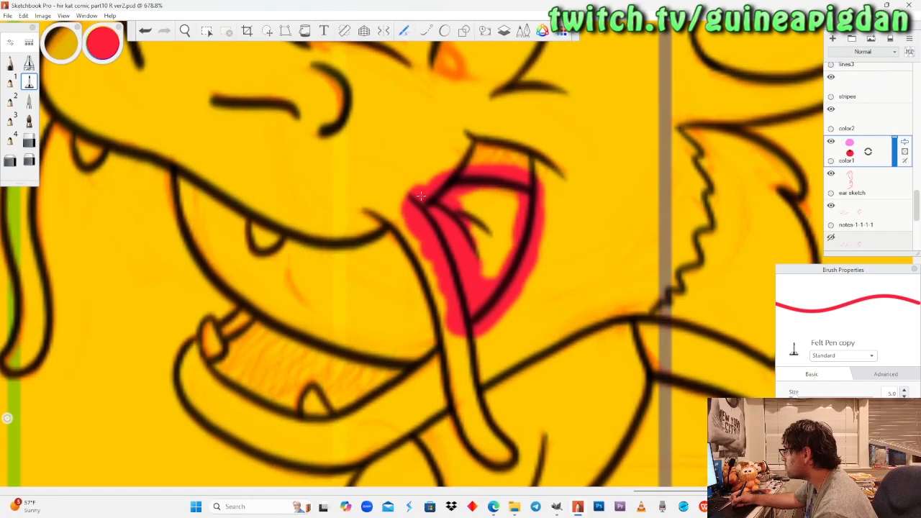
mouse_move(507, 277)
mouse_down()
mouse_move(493, 216)
mouse_move(476, 210)
mouse_up()
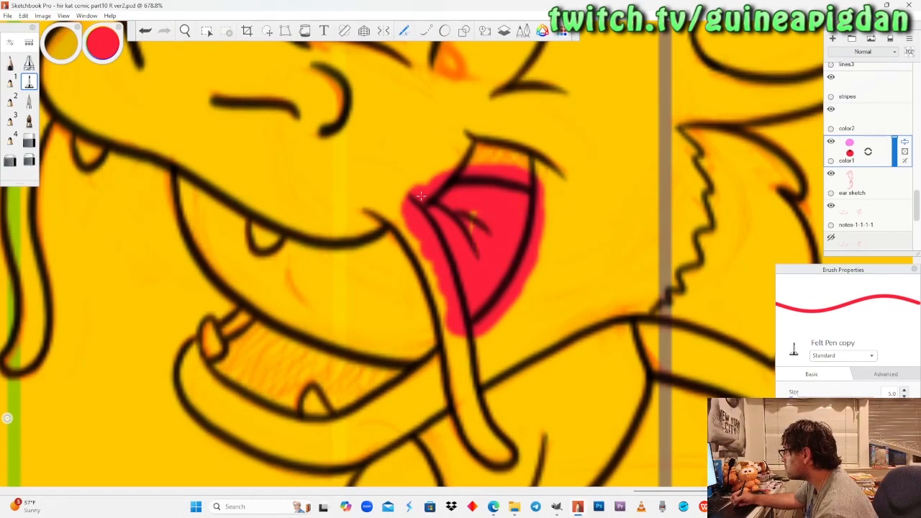
Outline and fill the main front section of the dragon's tongue in bright red, extending up to the near whisker.
drag(189, 160, 189, 163)
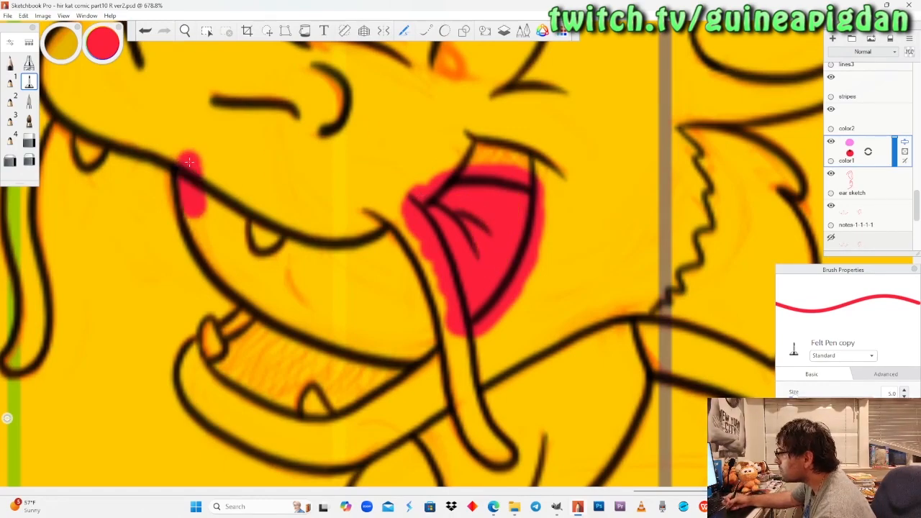
drag(200, 210, 216, 258)
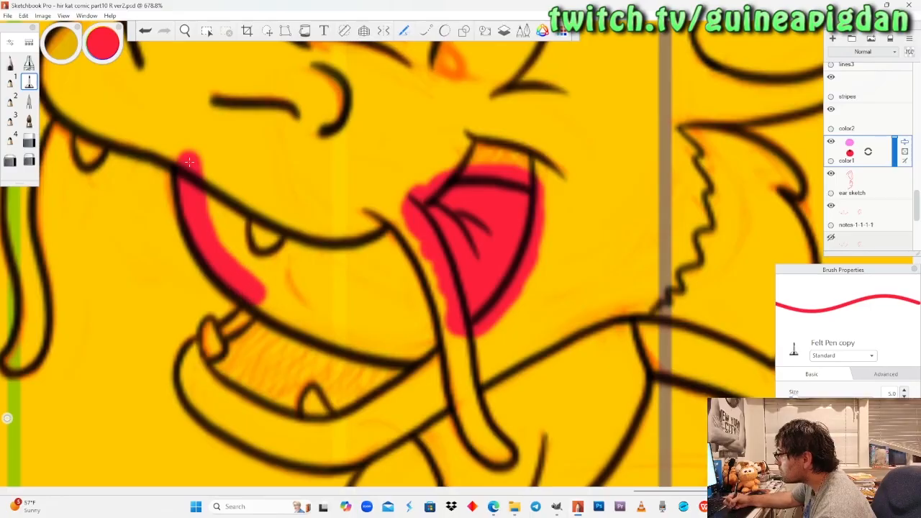
mouse_move(270, 317)
mouse_down()
mouse_move(331, 354)
mouse_move(435, 357)
mouse_up()
drag(438, 315, 380, 211)
drag(392, 243, 301, 232)
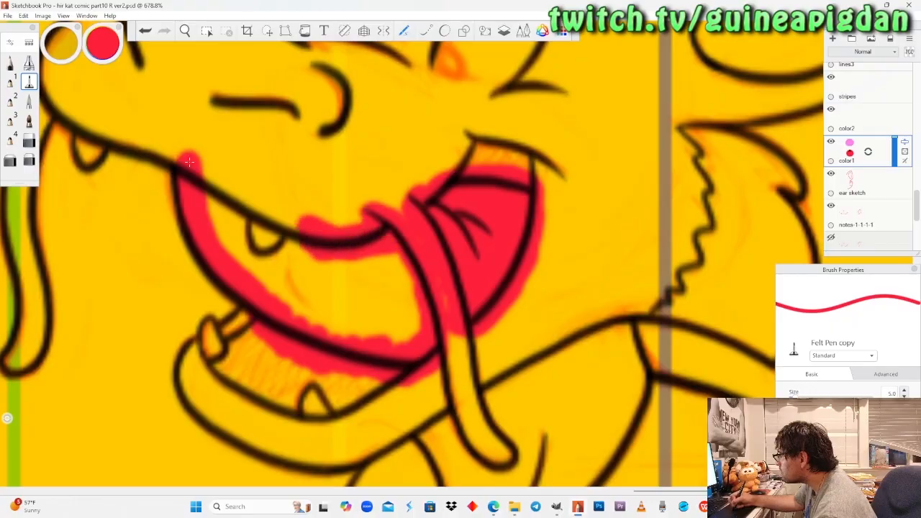
drag(248, 252, 253, 196)
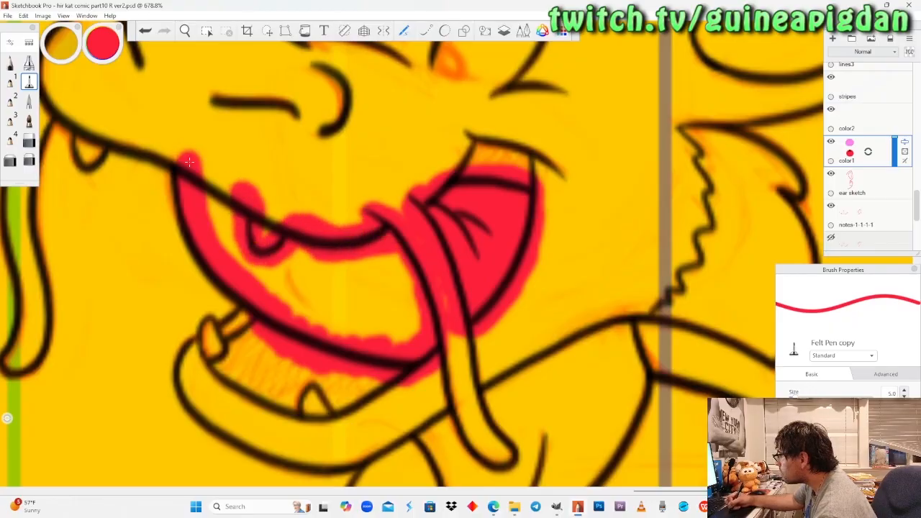
mouse_move(287, 255)
mouse_down()
mouse_move(327, 320)
mouse_move(407, 345)
mouse_up()
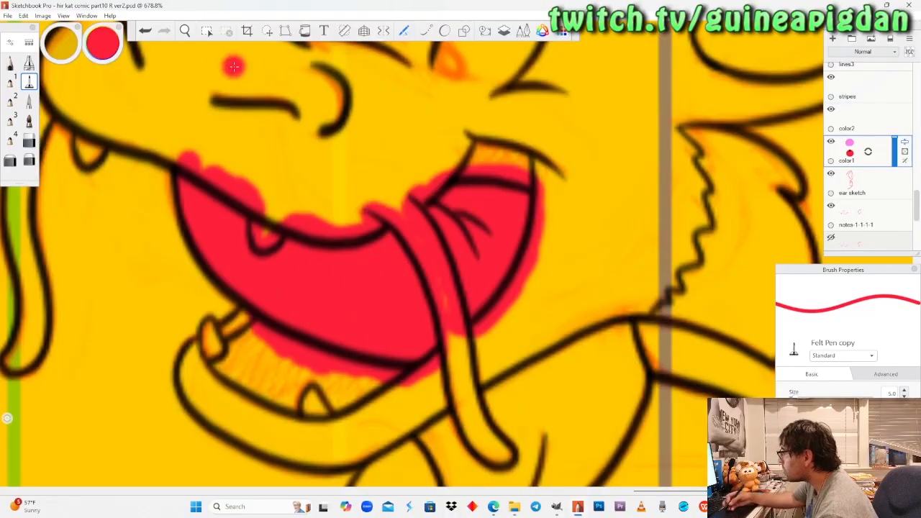
Sample the dark maroon from the mouth colour reference as the brush colour.
click(185, 31)
drag(214, 168, 246, 232)
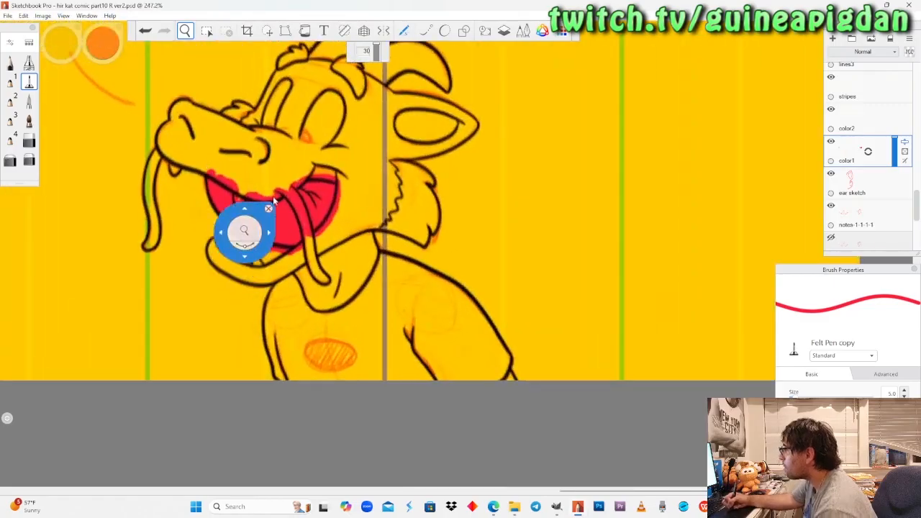
drag(364, 286, 431, 387)
drag(349, 199, 72, 66)
click(96, 43)
mouse_move(103, 52)
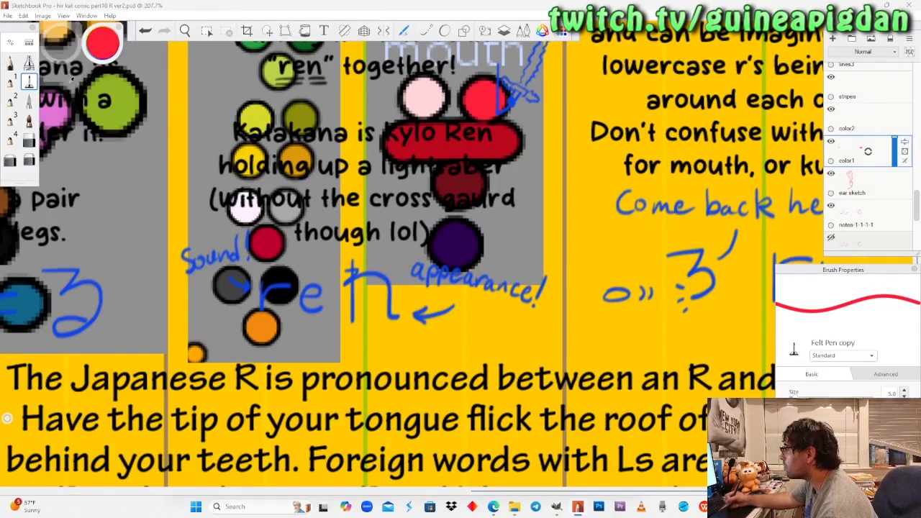
drag(71, 79, 75, 118)
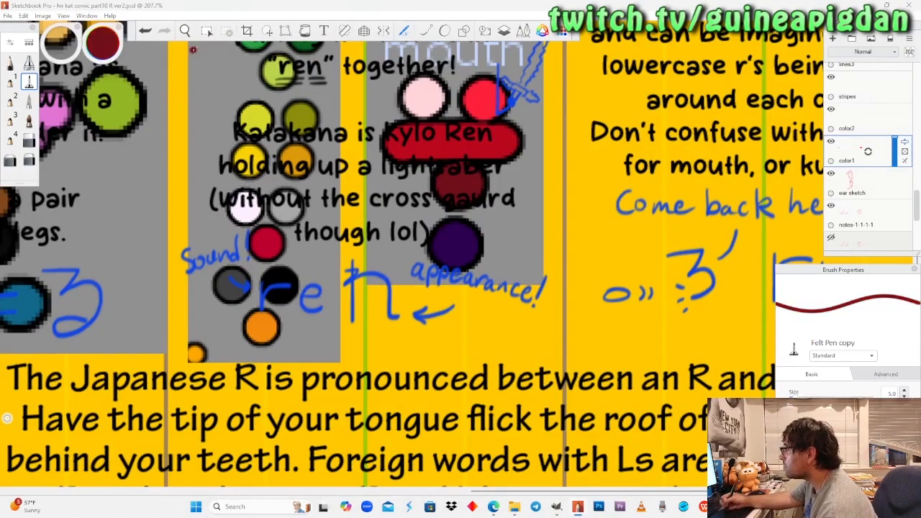
Outline and fill the upper back corner of the dragon's mouth, above the tongue, in dark maroon with the Felt Pen.
key(space)
drag(205, 191, 182, 74)
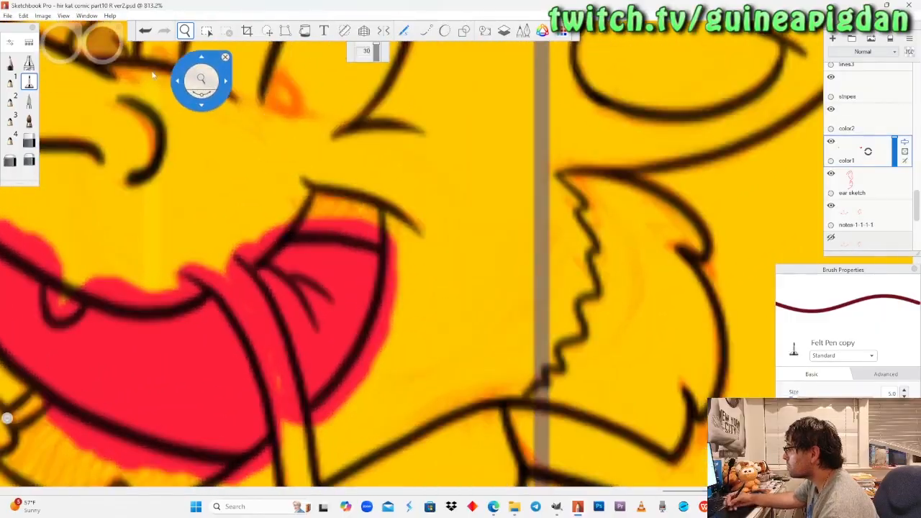
mouse_move(288, 181)
mouse_down()
mouse_move(328, 180)
mouse_move(393, 212)
mouse_move(412, 234)
mouse_up()
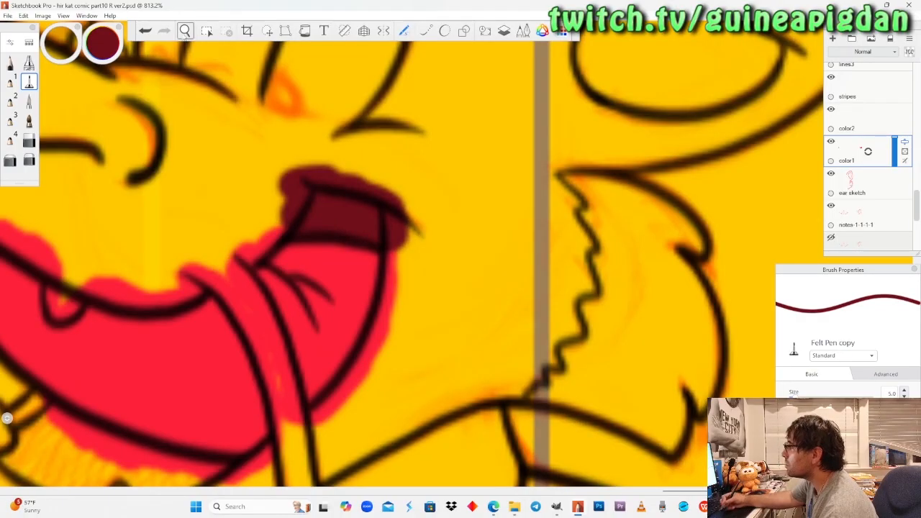
Outline and fill the lower mouth interior between the tongue and the lower jaw in dark maroon with the Felt Pen.
click(185, 30)
drag(126, 310, 346, 205)
mouse_move(308, 291)
mouse_down()
mouse_move(288, 238)
mouse_move(315, 294)
mouse_up()
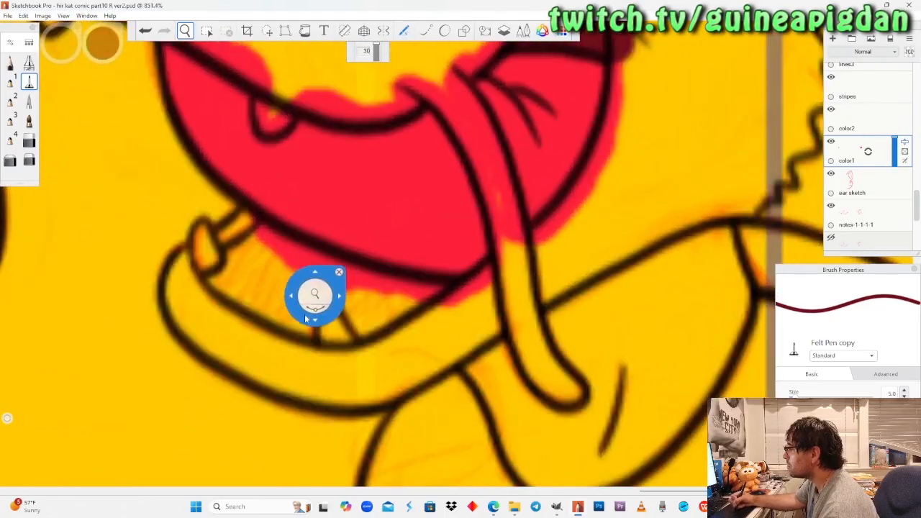
click(28, 85)
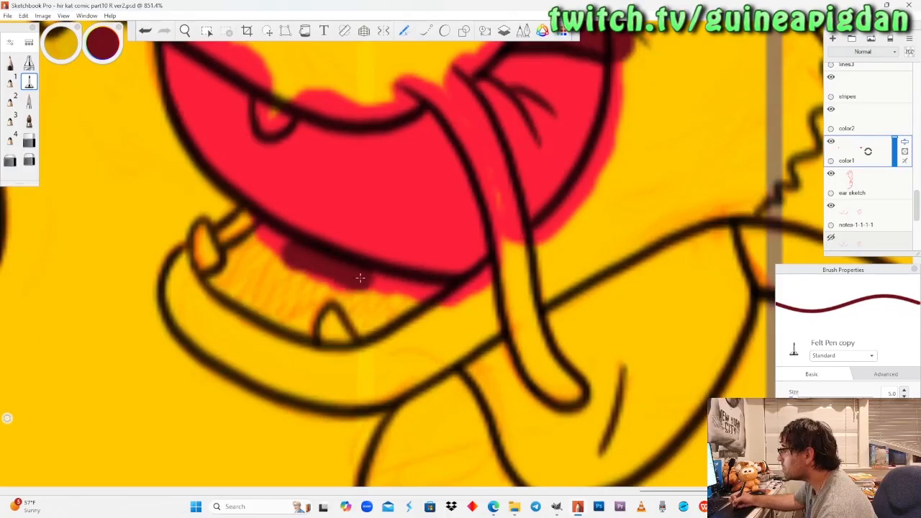
key(ctrl+z)
mouse_move(371, 321)
mouse_down()
mouse_move(429, 307)
mouse_move(452, 295)
mouse_up()
mouse_move(381, 303)
mouse_down()
mouse_move(324, 268)
mouse_move(343, 304)
mouse_move(338, 323)
mouse_move(320, 308)
mouse_move(295, 344)
mouse_move(192, 278)
mouse_move(194, 267)
mouse_move(259, 229)
mouse_up()
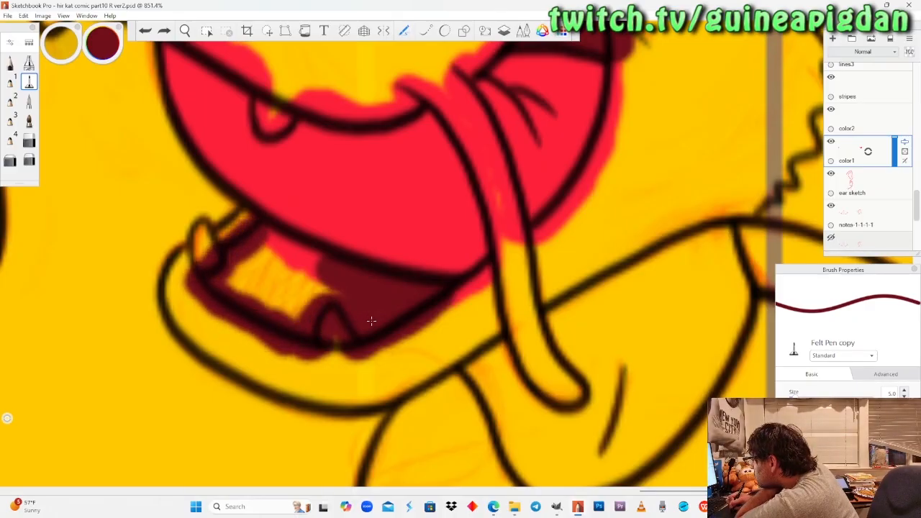
mouse_move(233, 277)
mouse_down()
mouse_move(285, 310)
mouse_move(334, 285)
mouse_up()
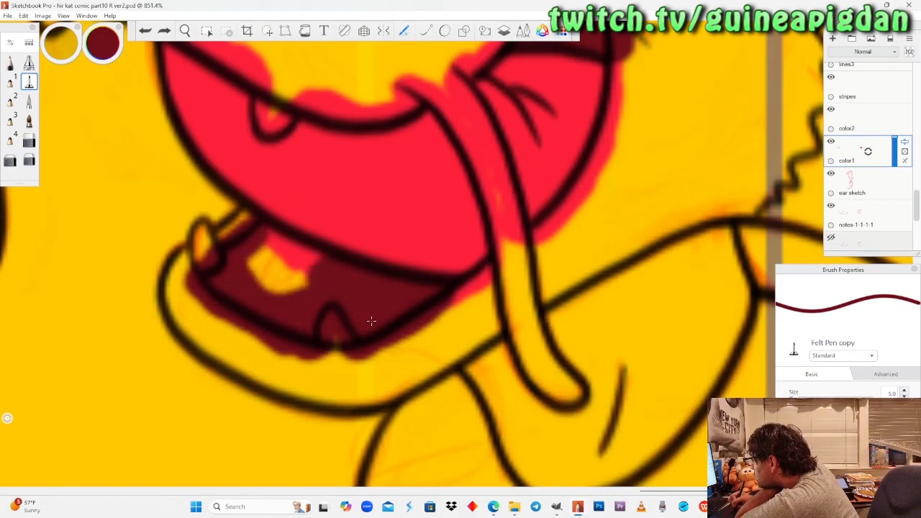
drag(294, 259, 266, 238)
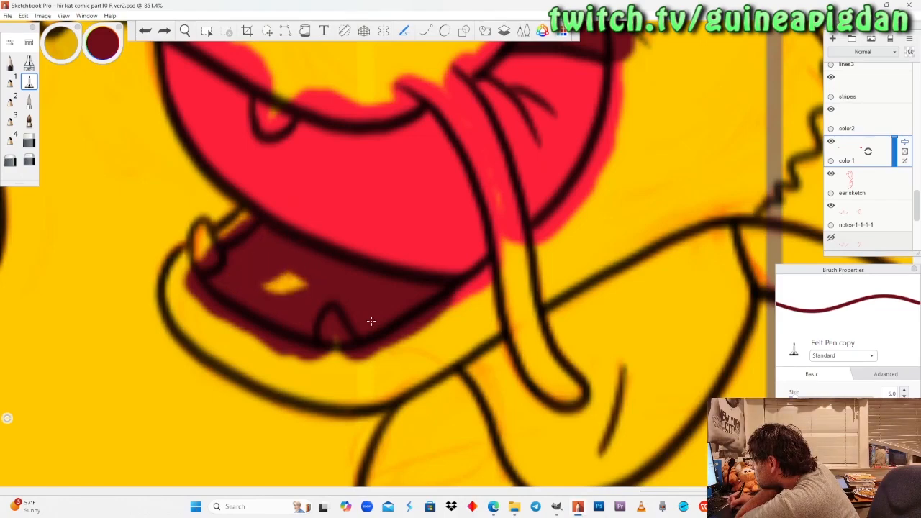
drag(265, 286, 307, 288)
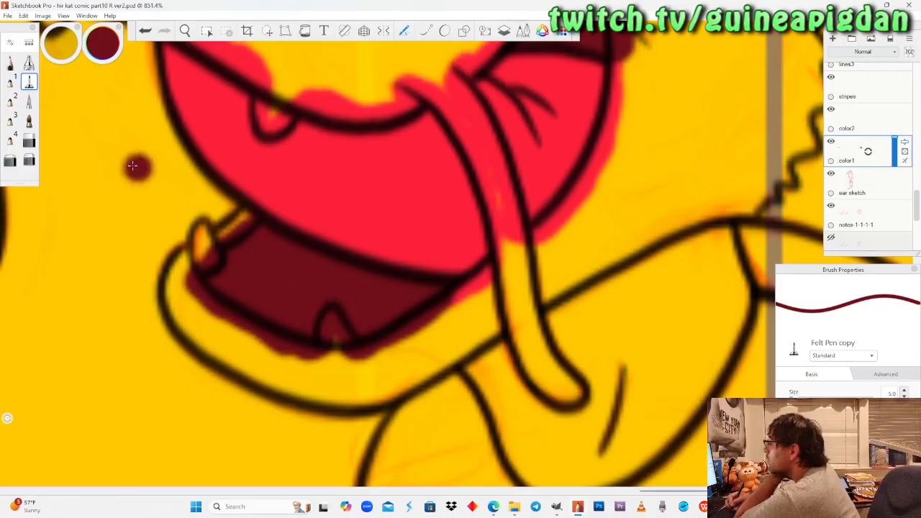
Fill the dragon's two upper fangs in white with the Pencil.
click(10, 64)
click(185, 31)
drag(90, 45, 171, 175)
click(16, 64)
mouse_move(102, 55)
mouse_down()
mouse_move(107, 9)
mouse_move(107, 41)
mouse_move(108, 29)
mouse_up()
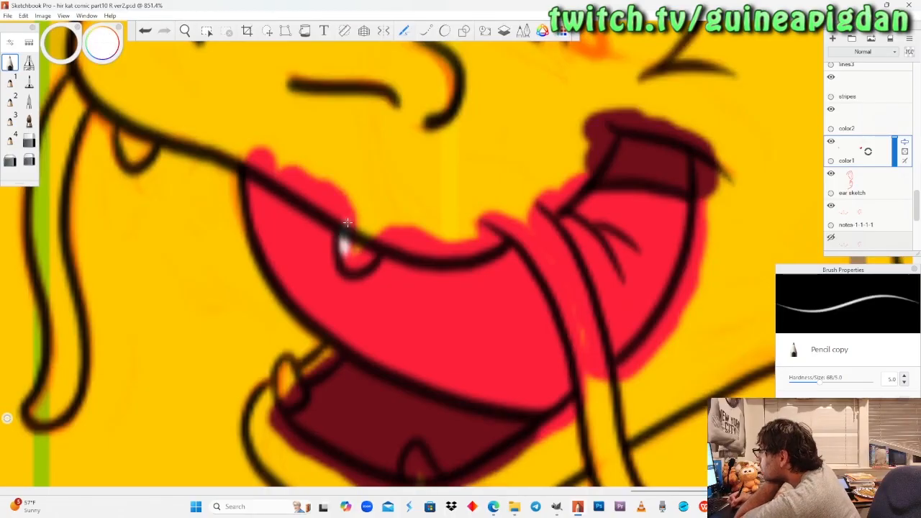
drag(349, 248, 370, 259)
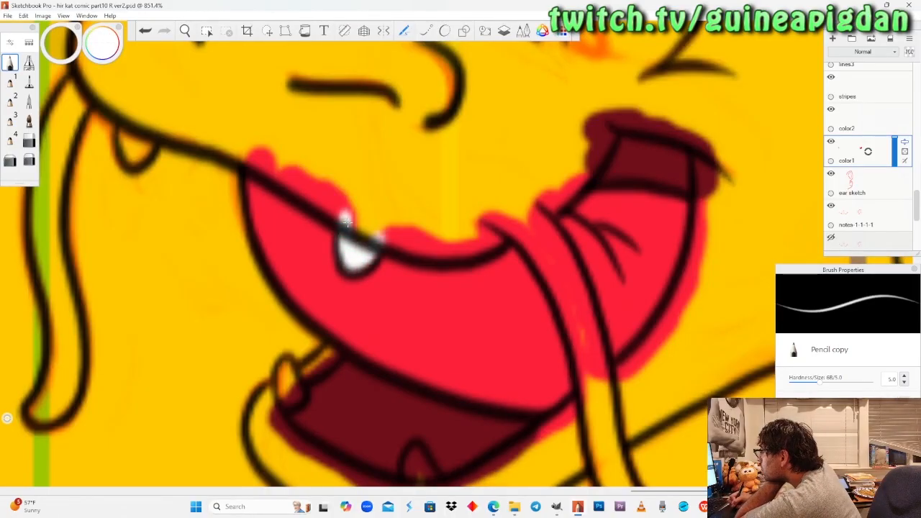
drag(346, 223, 372, 216)
drag(124, 131, 127, 149)
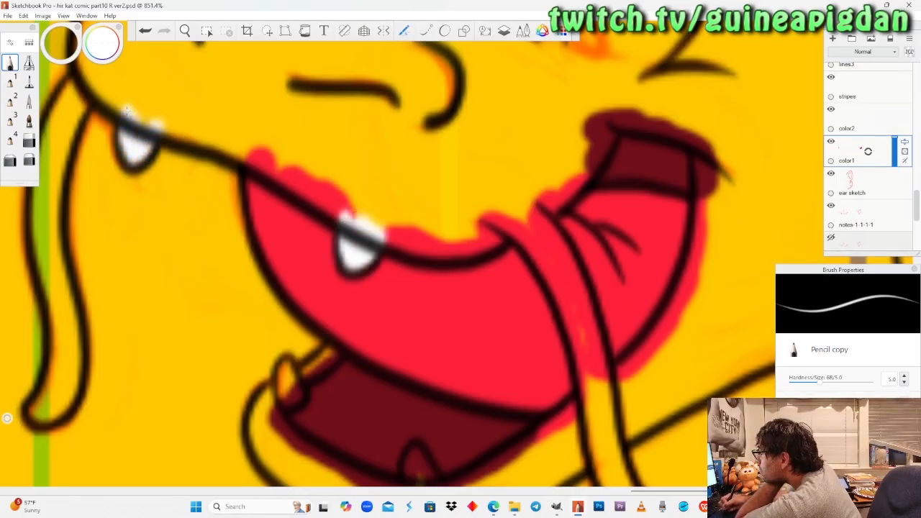
Fill the pointed tooth in the middle of the dragon's lower jaw in white with the Pencil.
click(185, 31)
drag(452, 480, 389, 328)
mouse_move(319, 292)
mouse_down()
mouse_move(322, 267)
mouse_move(352, 301)
mouse_move(351, 344)
mouse_move(354, 298)
mouse_up()
click(11, 63)
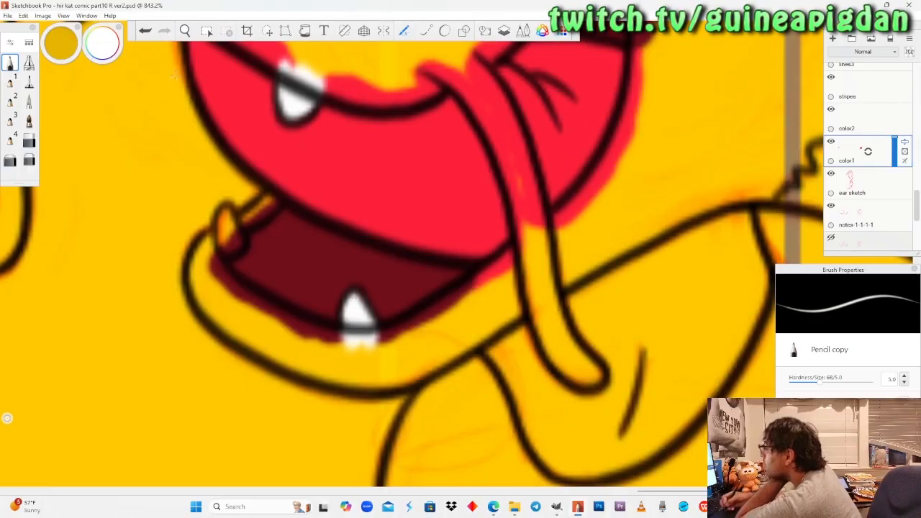
Sample the lighter green from the dragon's colour reference as the Pencil colour.
click(185, 31)
drag(200, 175, 246, 291)
drag(166, 147, 249, 260)
drag(202, 165, 245, 272)
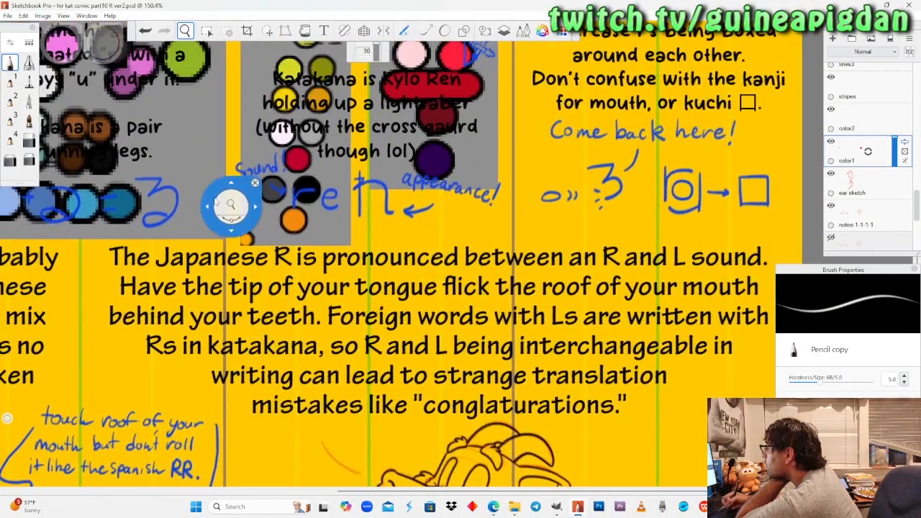
drag(174, 163, 204, 269)
drag(302, 130, 319, 141)
click(10, 63)
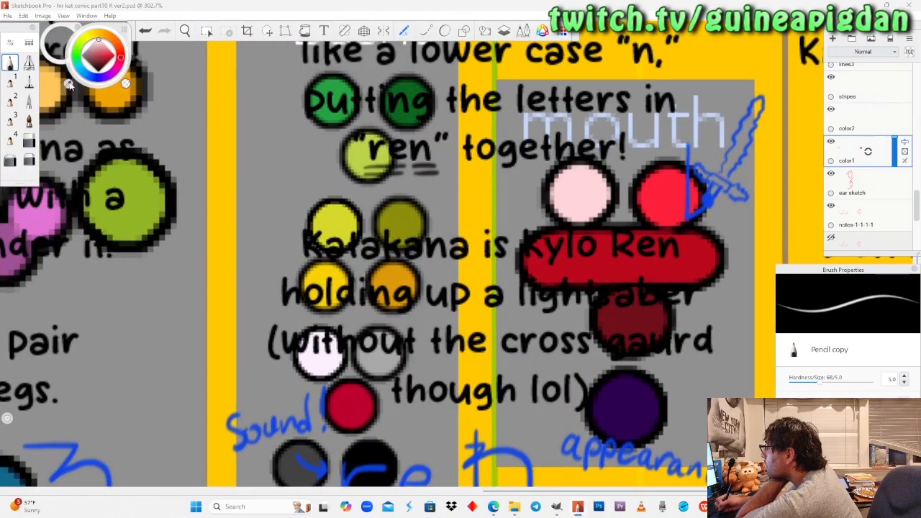
click(329, 89)
Paint the narrow lip strip behind the lower front fang green, and fill that fang in white with the Pencil.
drag(210, 200, 200, 187)
drag(424, 446, 383, 175)
mouse_move(403, 357)
mouse_down()
mouse_move(331, 329)
mouse_move(329, 353)
mouse_move(285, 195)
mouse_up()
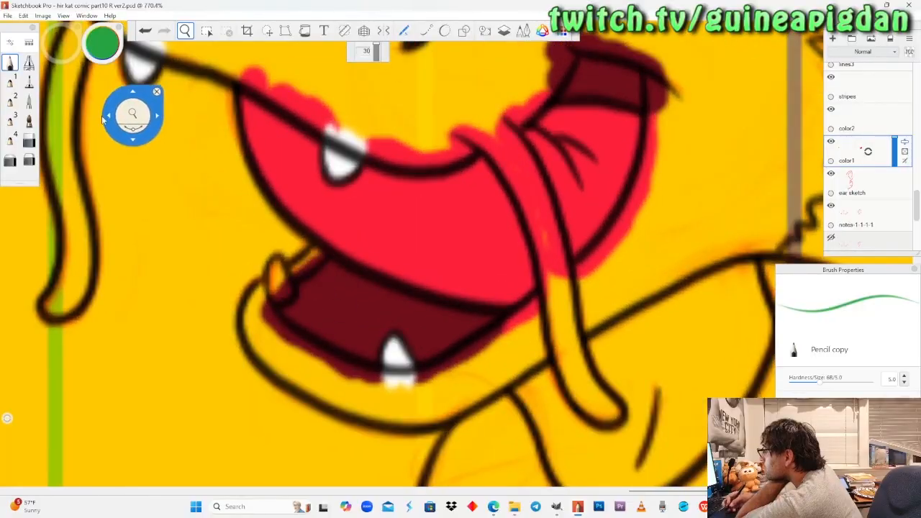
click(10, 64)
drag(306, 264, 317, 248)
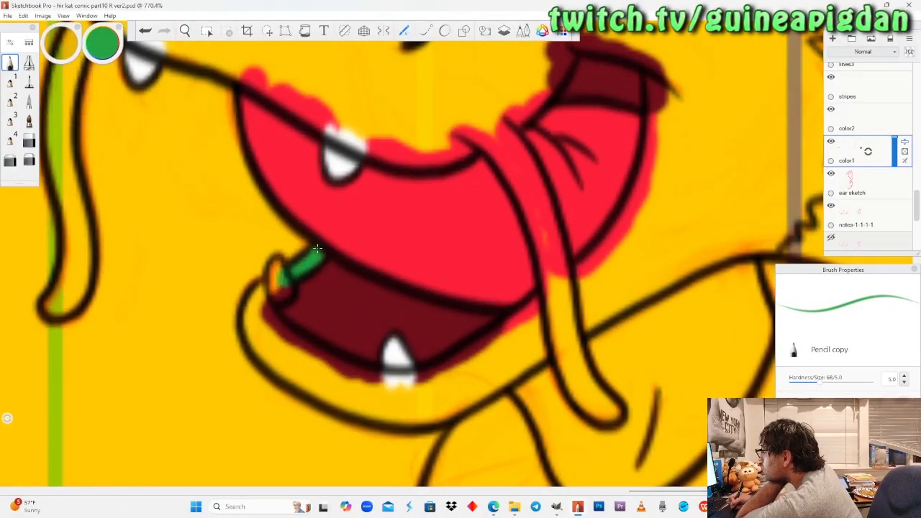
drag(106, 56, 103, 48)
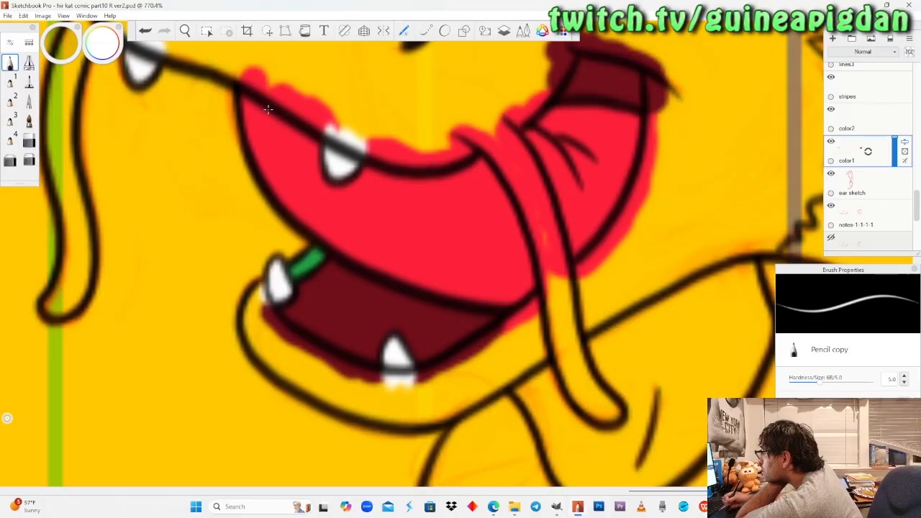
Make the "color2" layer active.
click(185, 30)
drag(210, 189, 242, 323)
drag(112, 216, 217, 318)
mouse_move(278, 273)
mouse_down()
mouse_move(265, 278)
mouse_move(282, 289)
mouse_up()
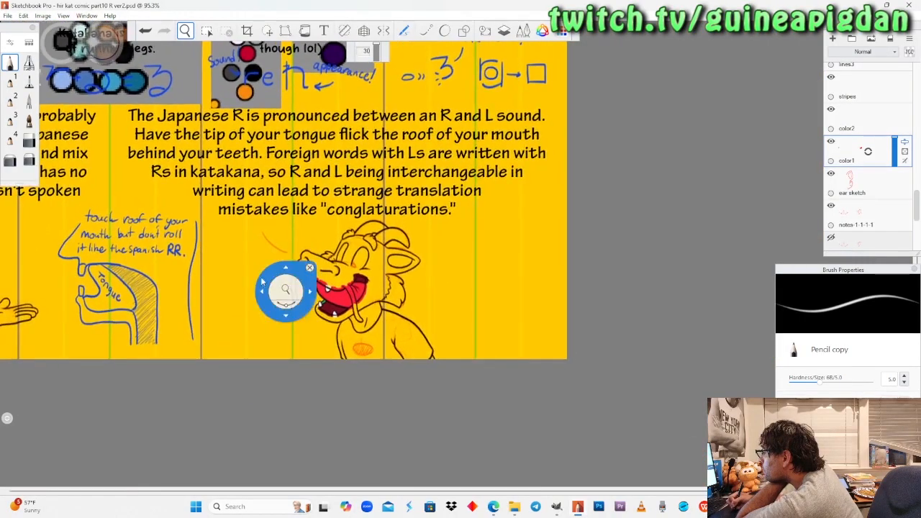
drag(439, 271, 850, 124)
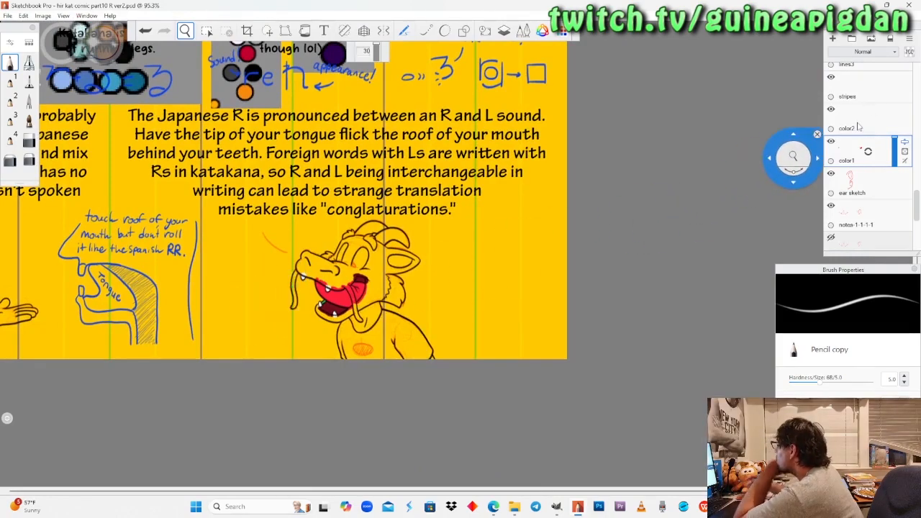
scroll(858, 128, up, 3)
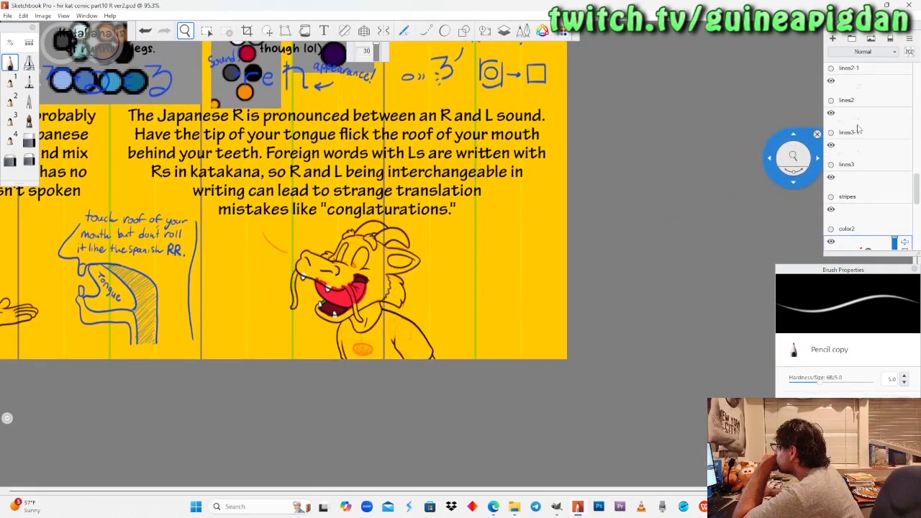
scroll(857, 140, down, 2)
click(857, 137)
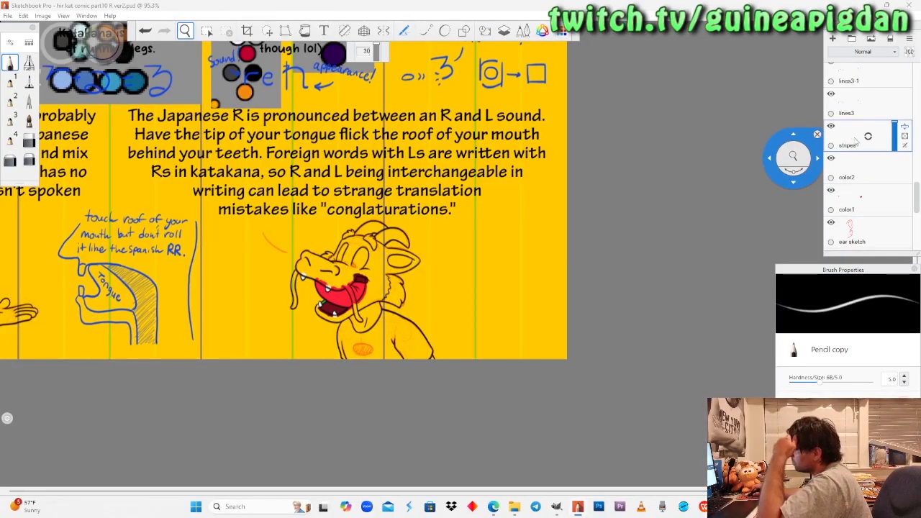
click(863, 182)
Sample the crimson from the dragon's colour reference as the brush colour.
drag(298, 237, 519, 331)
drag(343, 206, 327, 313)
drag(497, 243, 381, 110)
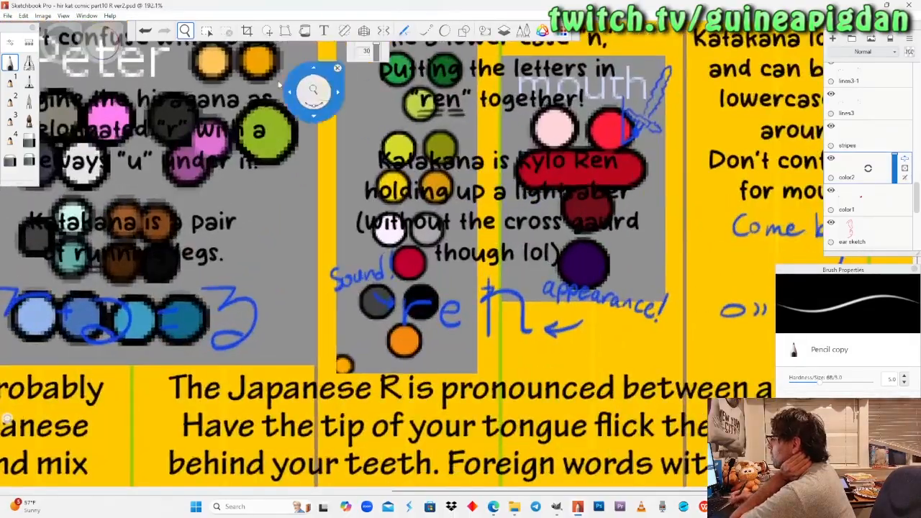
key(alt)
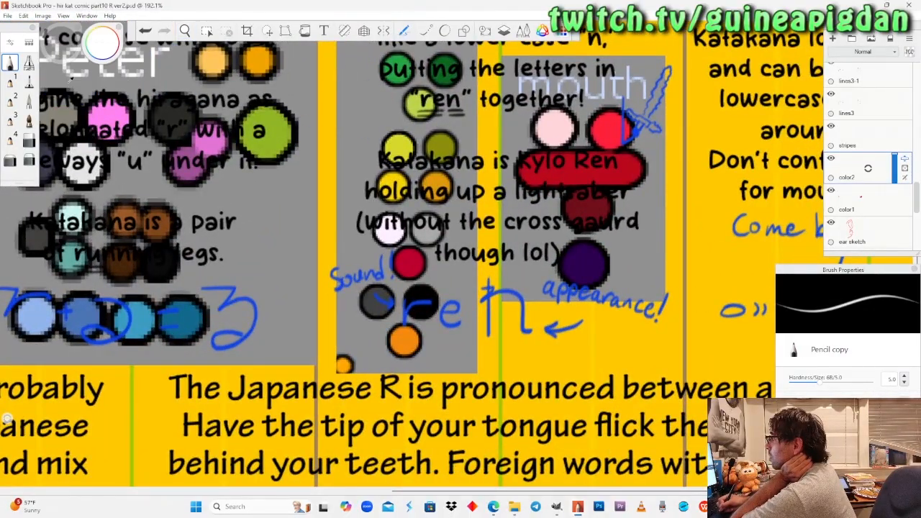
alt+click(70, 80)
Outline and fill the oval on the dragon's chest in crimson with the Felt Pen.
key(space)
mouse_move(557, 404)
mouse_down()
mouse_move(426, 186)
mouse_move(482, 365)
mouse_move(396, 303)
mouse_up()
scroll(382, 335, up, 5)
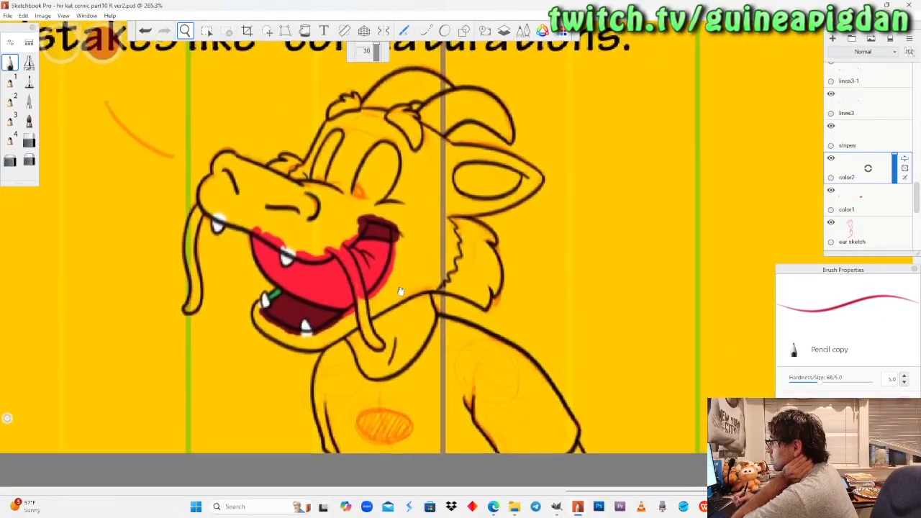
scroll(382, 321, up, 8)
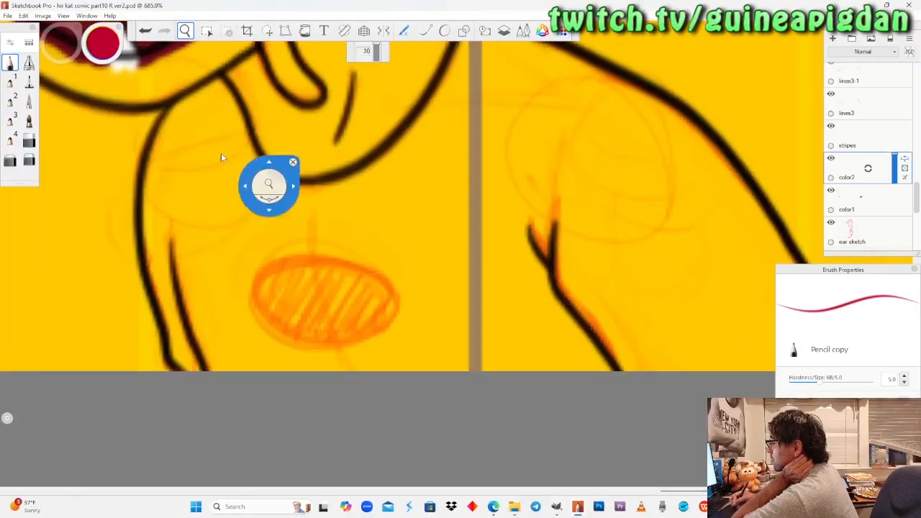
click(29, 81)
mouse_move(321, 266)
mouse_down()
mouse_move(286, 266)
mouse_move(260, 278)
mouse_move(252, 313)
mouse_move(278, 343)
mouse_move(324, 347)
mouse_move(375, 336)
mouse_move(393, 307)
mouse_move(338, 265)
mouse_up()
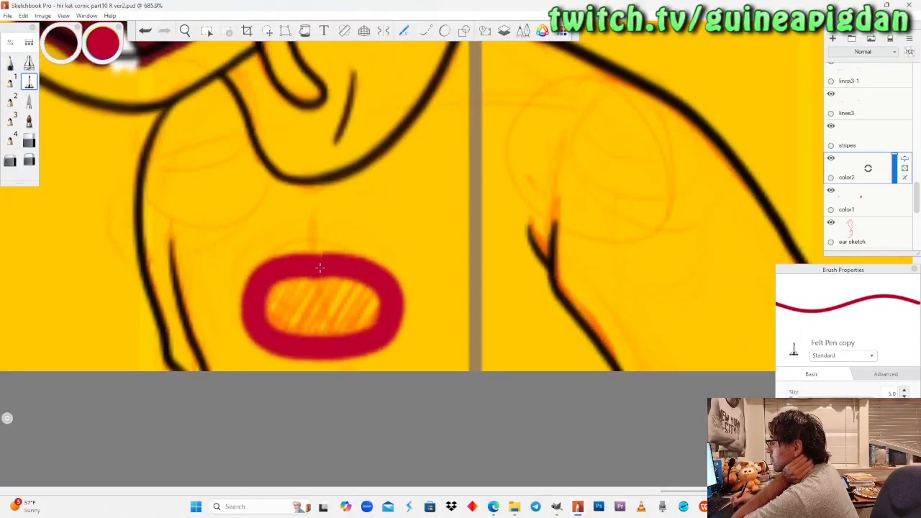
mouse_move(273, 295)
mouse_down()
mouse_move(324, 331)
mouse_move(370, 302)
mouse_move(287, 317)
mouse_move(360, 309)
mouse_up()
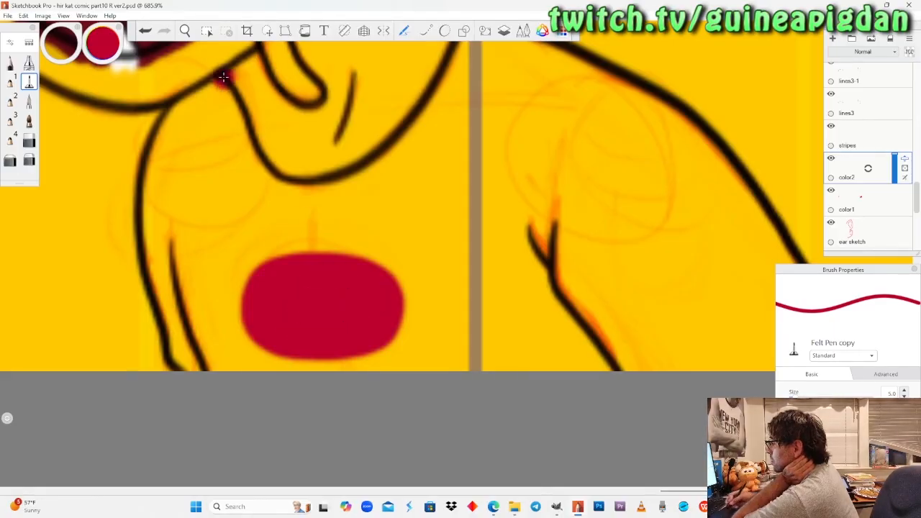
Undo the crimson strokes of the chest oval to expose the orange sketch.
click(187, 30)
drag(209, 188, 271, 259)
drag(296, 290, 351, 249)
drag(366, 289, 346, 316)
drag(316, 381, 335, 254)
key(ctrl+z)
key(ctrl+z)
Restore the crimson chest oval and erase it completely with the Hard Eraser.
drag(310, 287, 330, 217)
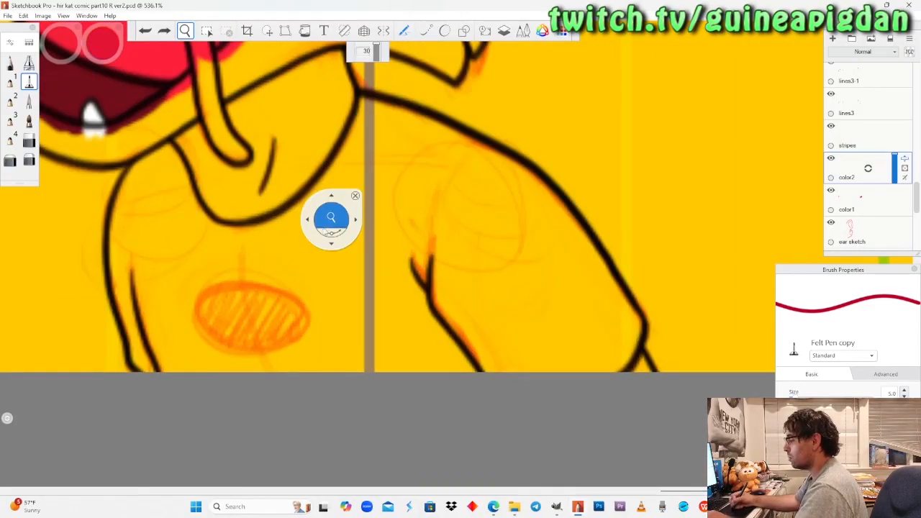
key(ctrl+y)
key(ctrl+y)
click(28, 140)
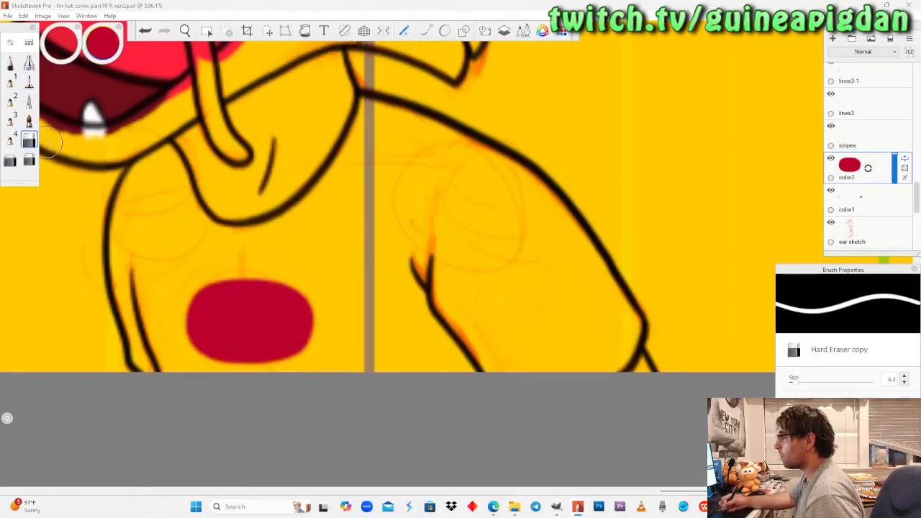
mouse_move(336, 269)
mouse_down()
mouse_move(303, 320)
mouse_move(187, 321)
mouse_up()
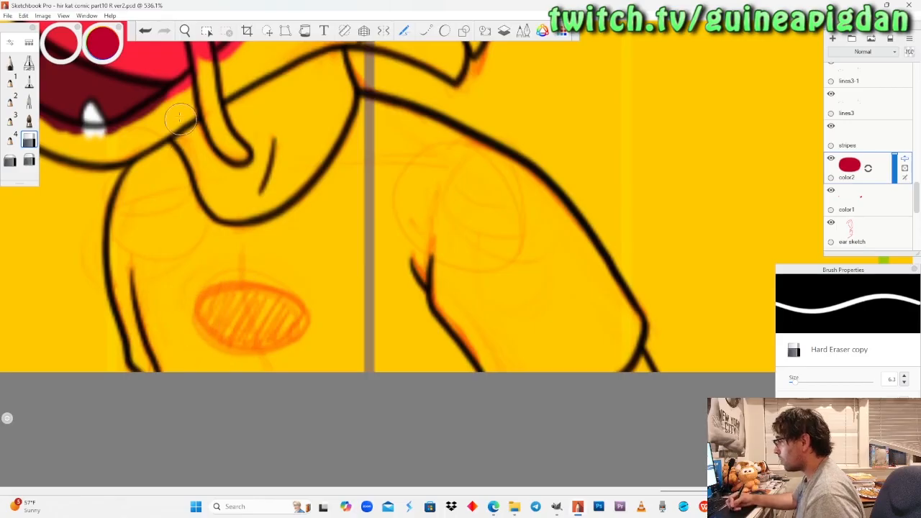
Redraw the chest oval in crimson with the Felt Pen, following the tilted orange sketch, and fill it in.
key(space)
drag(294, 242, 391, 222)
drag(358, 267, 316, 190)
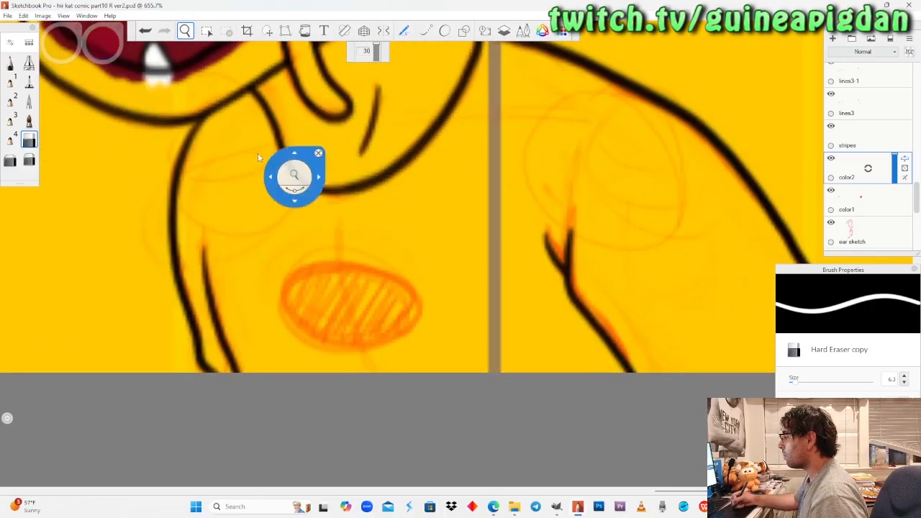
click(29, 81)
mouse_move(404, 294)
mouse_down()
mouse_move(347, 257)
mouse_move(282, 308)
mouse_move(357, 352)
mouse_move(416, 321)
mouse_move(407, 273)
mouse_move(327, 279)
mouse_up()
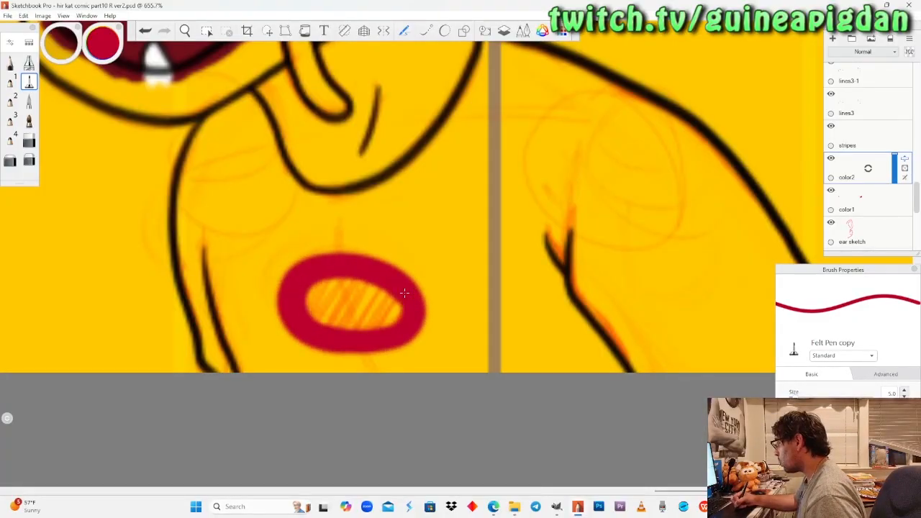
drag(374, 283, 311, 308)
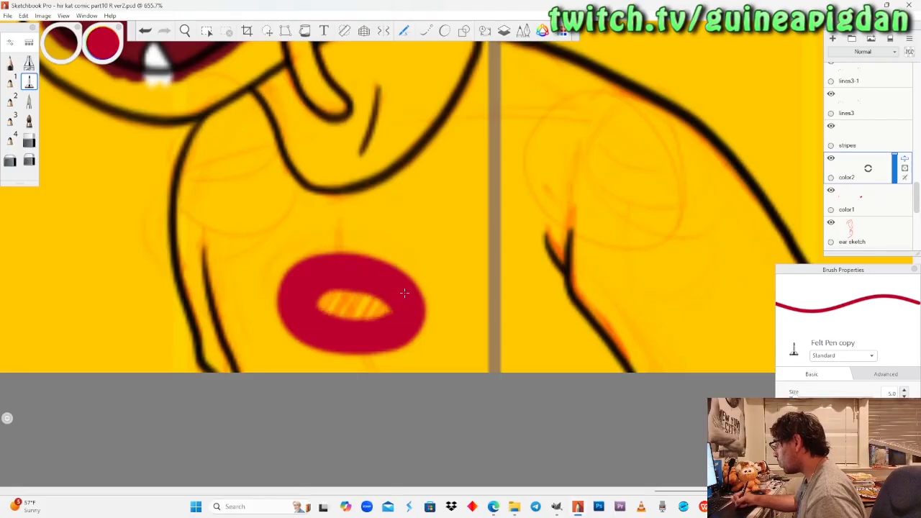
drag(392, 296, 322, 310)
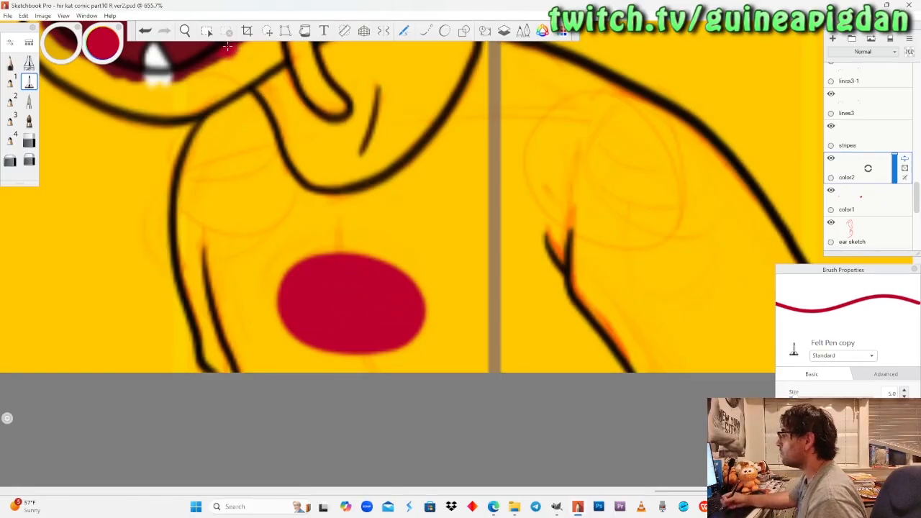
Sample the light orange from Peter's palette for the Pencil and hide the yellow "white" layer.
click(185, 30)
drag(209, 185, 203, 190)
drag(267, 118, 378, 265)
drag(293, 302, 422, 366)
drag(373, 149, 371, 90)
click(10, 63)
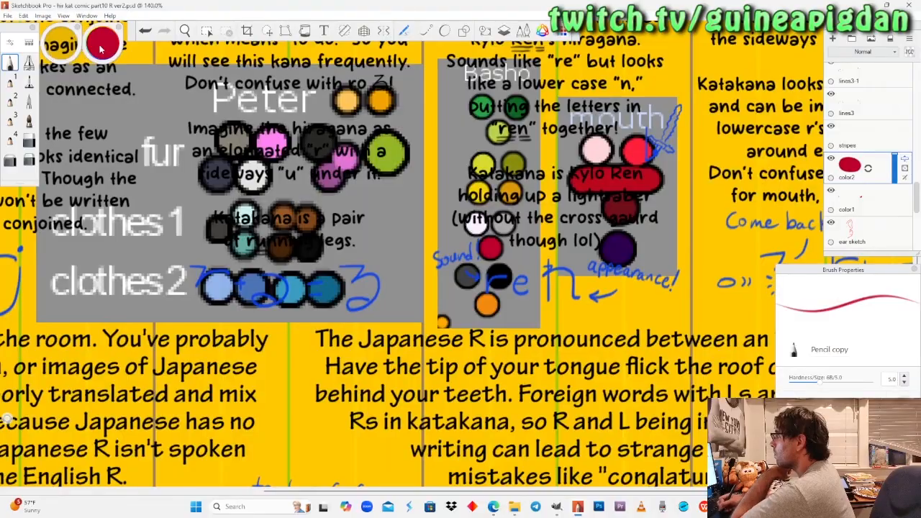
alt+click(347, 100)
drag(916, 198, 915, 246)
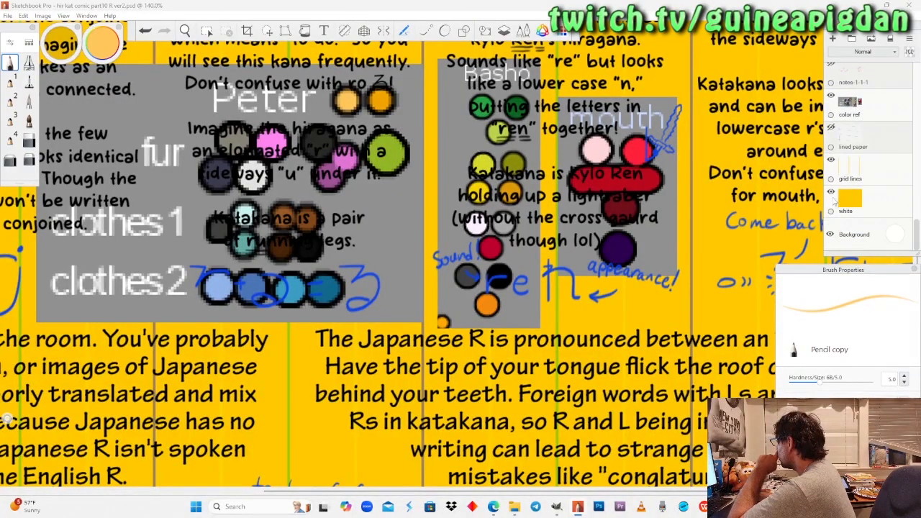
click(830, 193)
drag(918, 240, 916, 205)
Fill the cross pendant on the cat's necklace in light orange with the Pencil on the "color2" layer.
click(185, 31)
drag(179, 276, 264, 69)
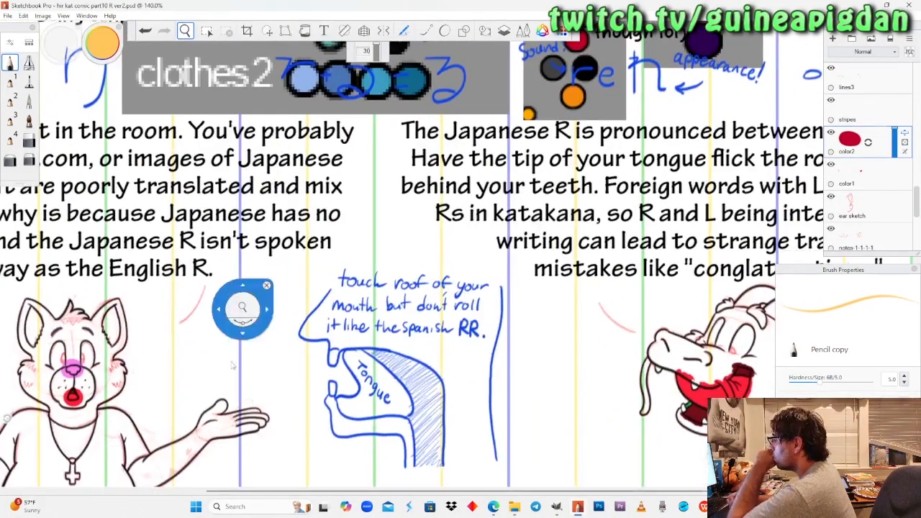
drag(228, 394, 392, 243)
drag(211, 321, 244, 265)
drag(266, 329, 288, 234)
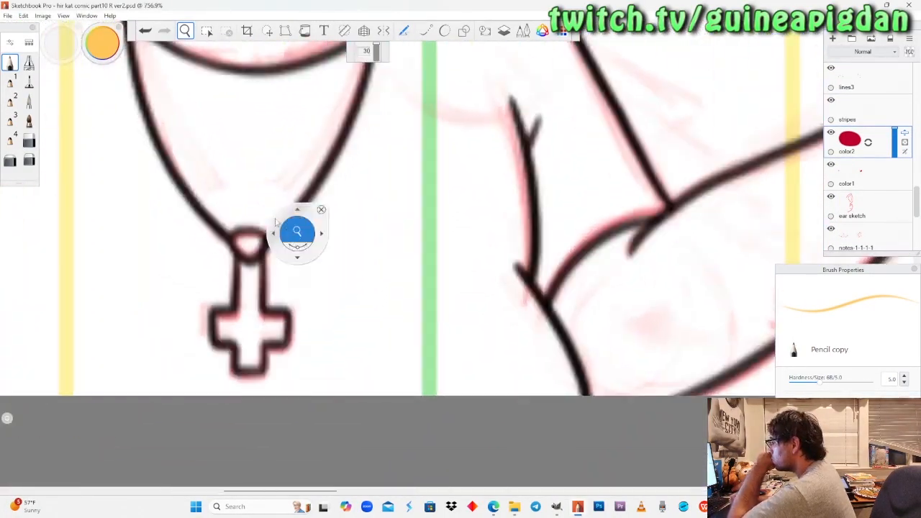
click(10, 63)
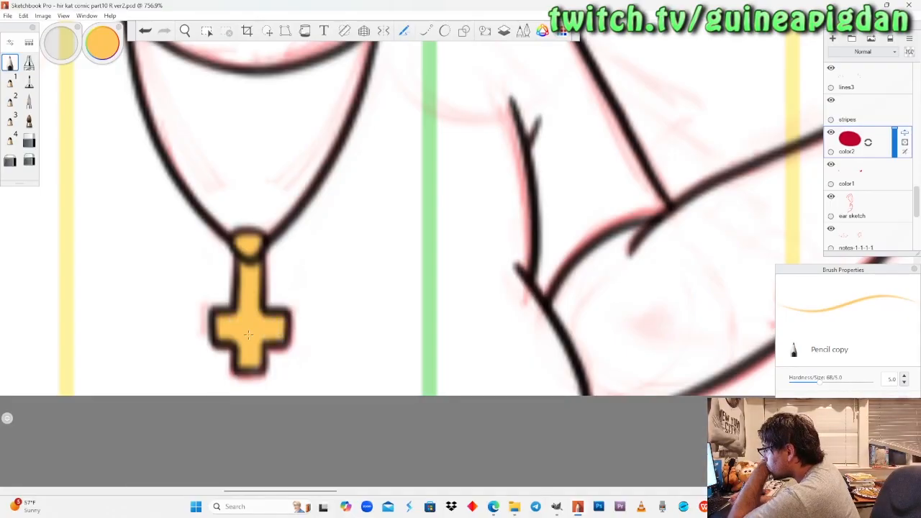
Add a new layer named "eye white" directly above the "stripes" layer.
key(space)
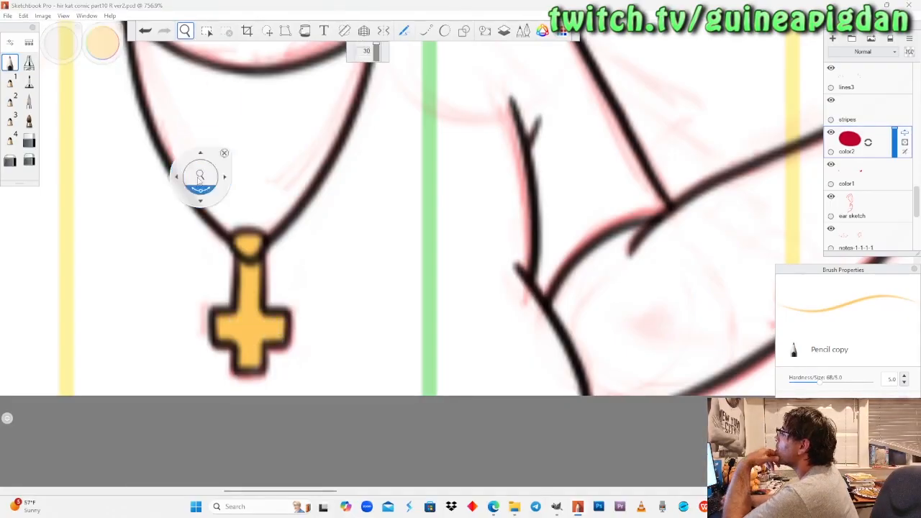
drag(202, 179, 197, 284)
drag(317, 231, 292, 277)
drag(398, 296, 357, 343)
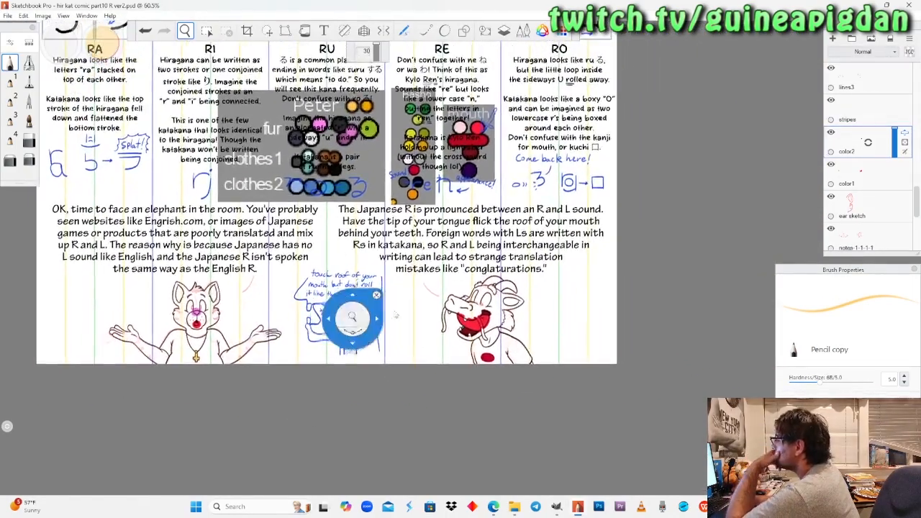
click(867, 121)
mouse_move(867, 110)
mouse_down()
mouse_move(871, 92)
mouse_move(872, 128)
mouse_up()
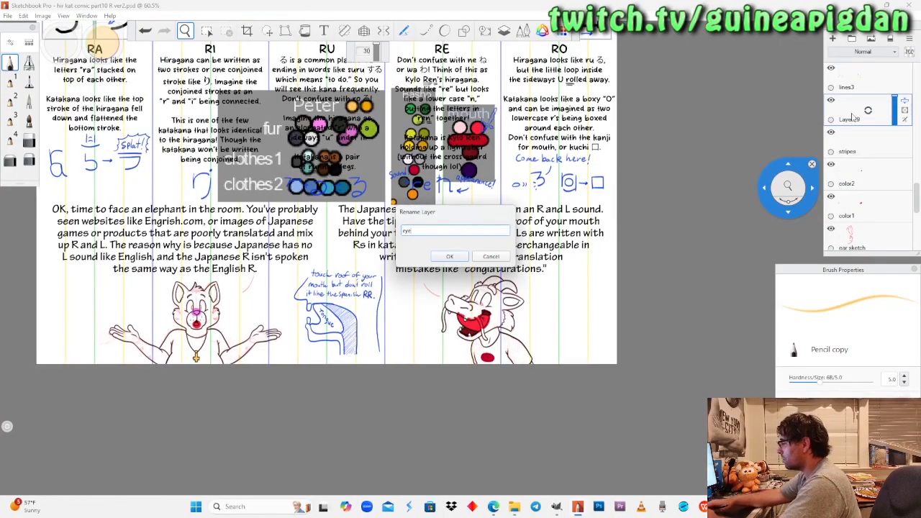
text(eye white)
key(Return)
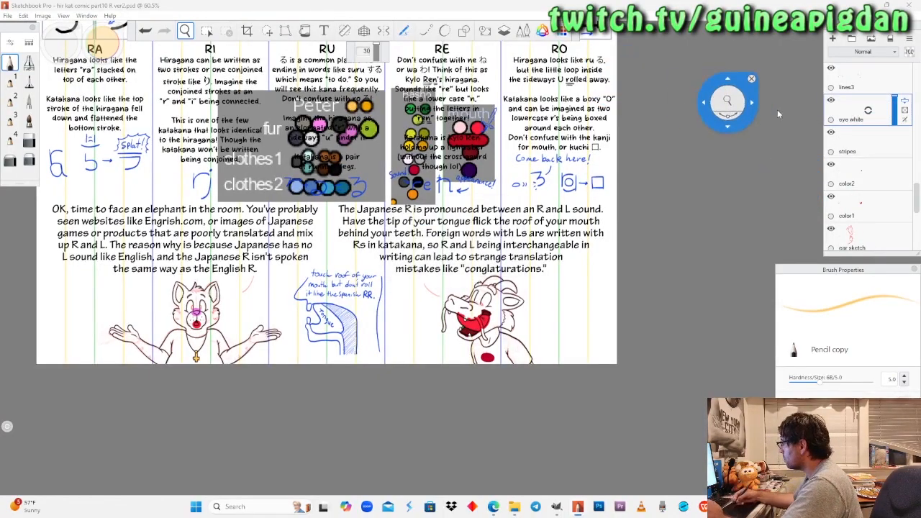
Add a new layer named "iris" directly above the "eye white" layer.
click(856, 87)
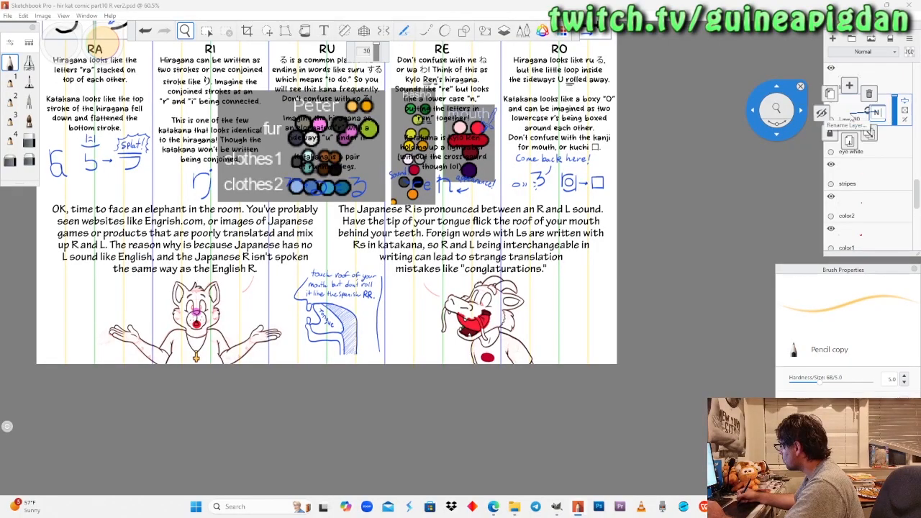
double_click(849, 120)
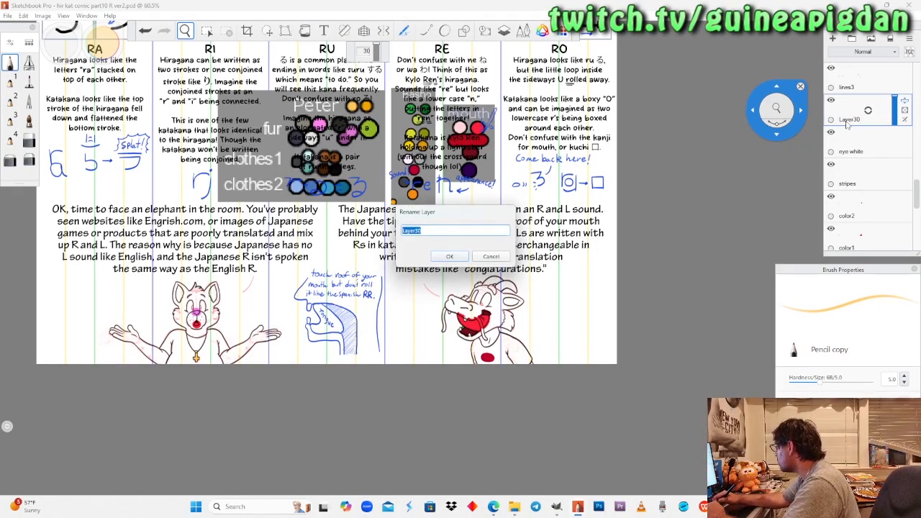
text(iris)
key(Return)
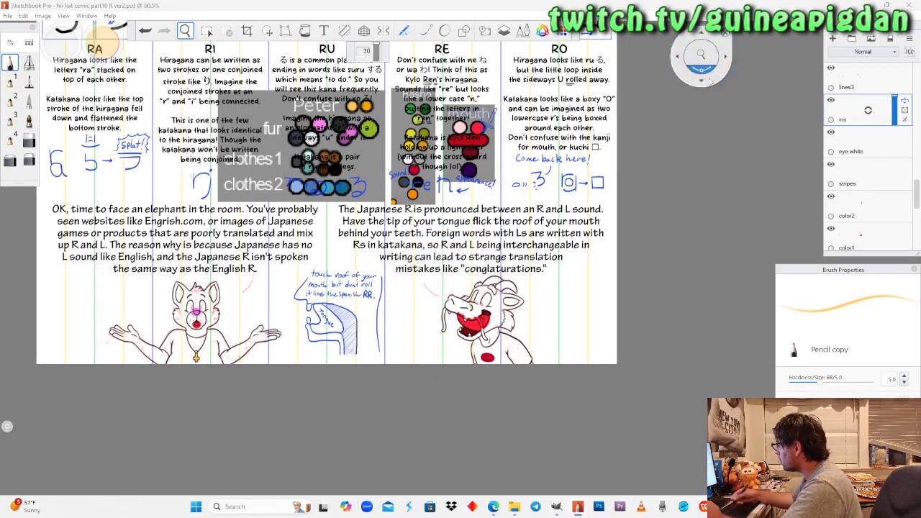
Add two more layers named "pupil" and "glint", stacked in that order above the "iris" layer.
double_click(852, 118)
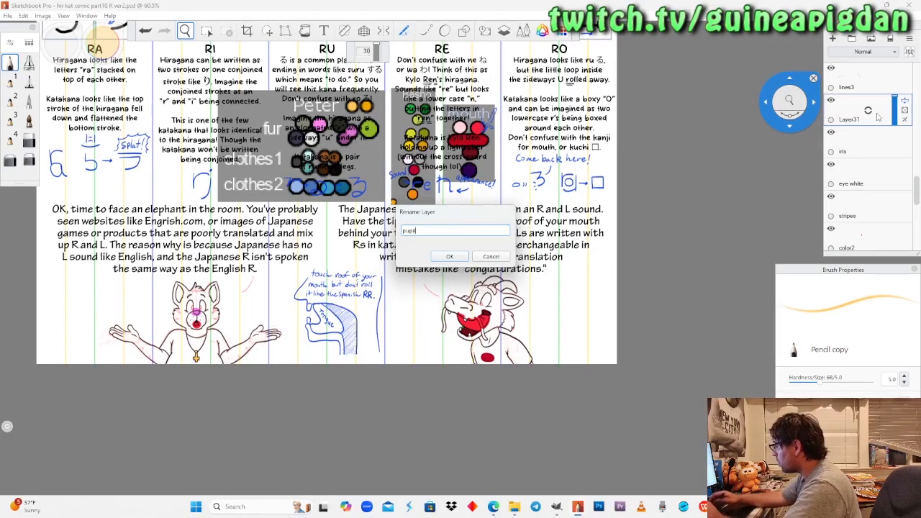
key(Return)
drag(861, 110, 861, 93)
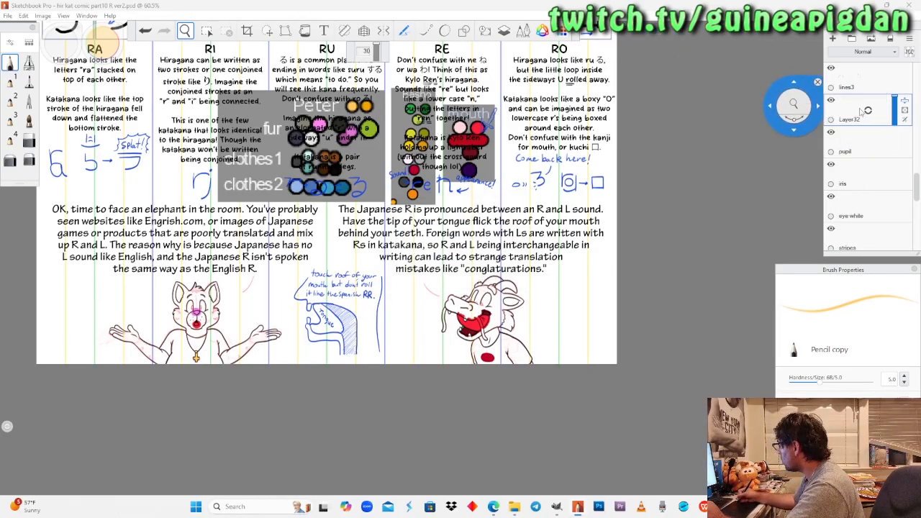
double_click(878, 118)
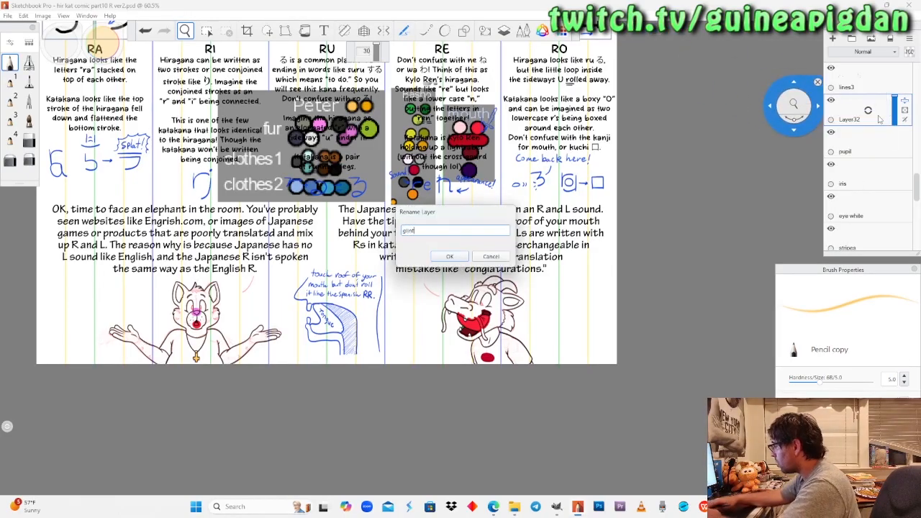
key(Return)
Make "stripes" the active layer and show the yellow "white" layer again.
scroll(868, 126, down, 1)
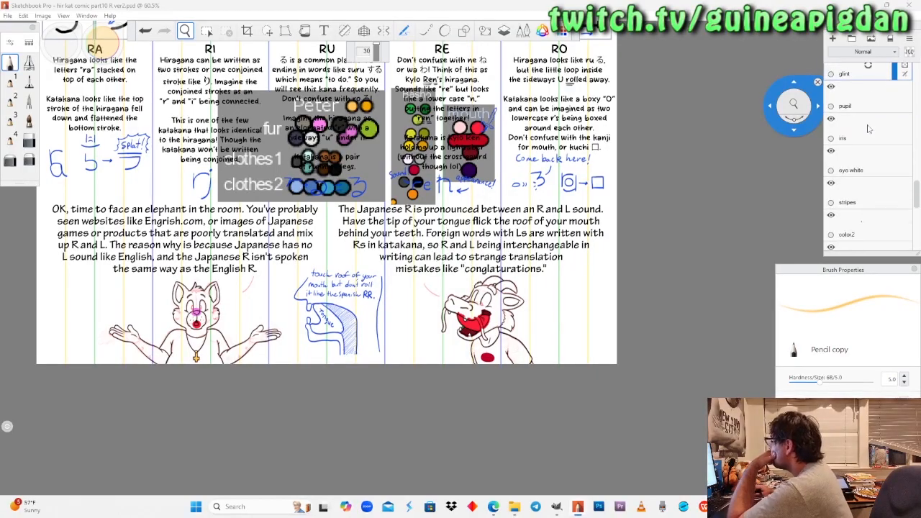
scroll(869, 129, down, 1)
scroll(868, 130, down, 1)
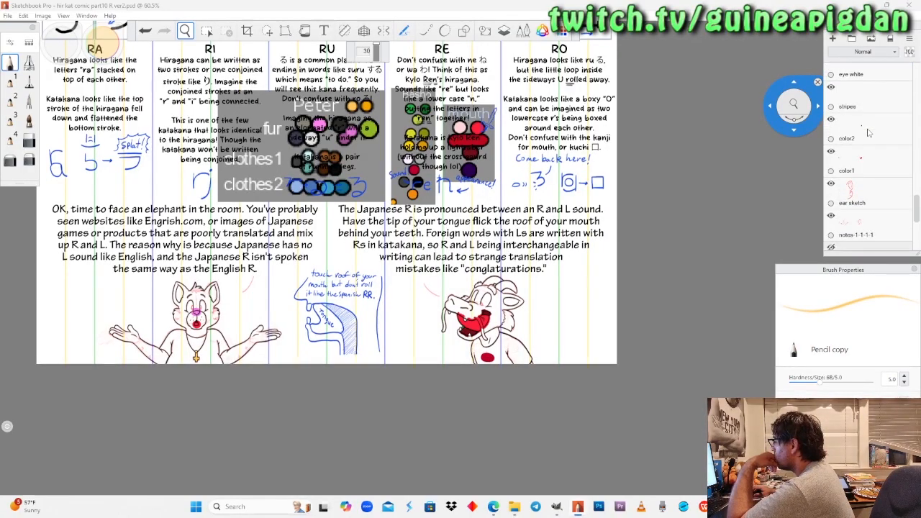
click(874, 105)
scroll(883, 202, down, 5)
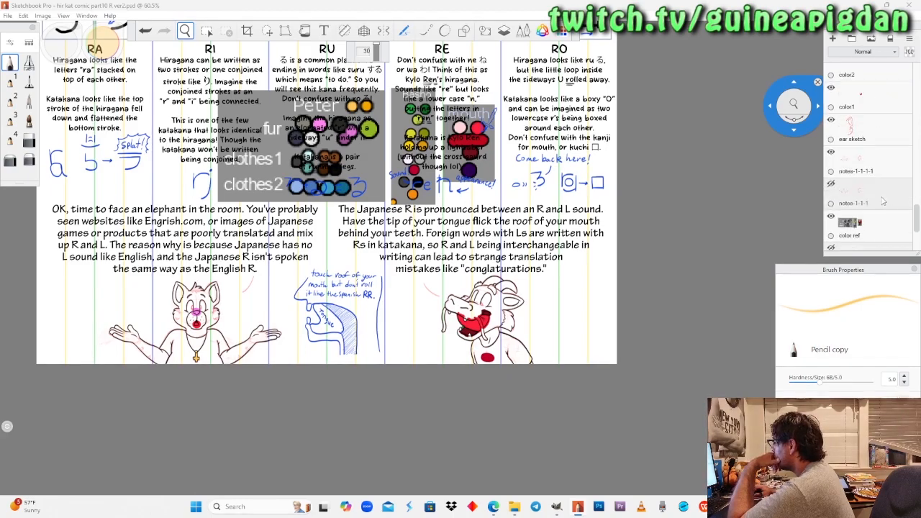
click(831, 217)
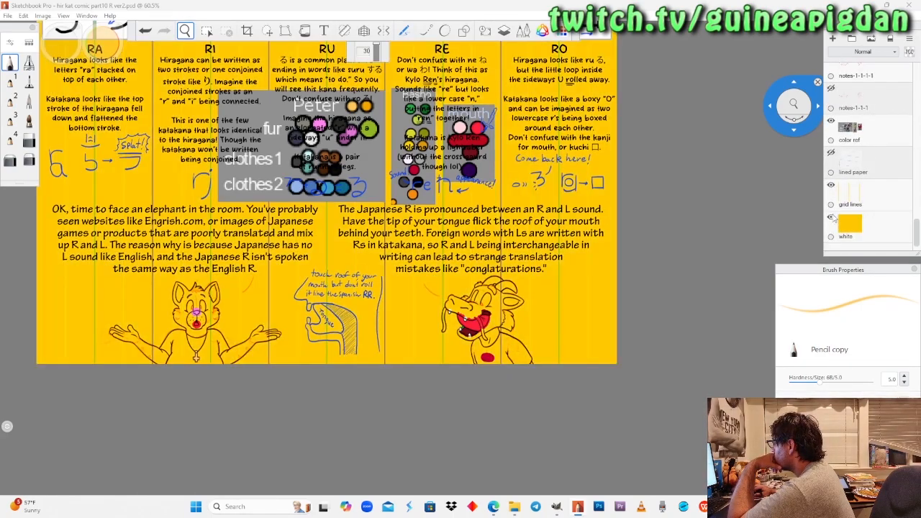
scroll(882, 165, up, 5)
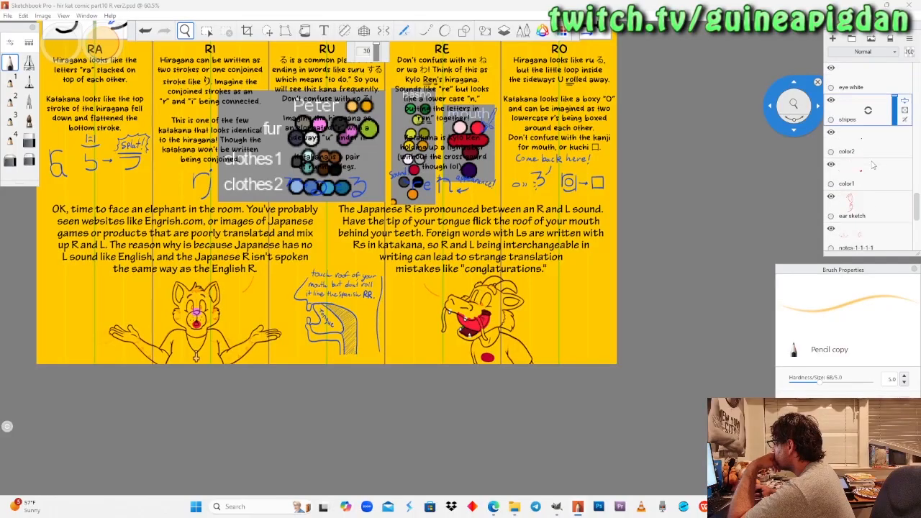
Sample the dark blue-grey from the fur swatches of Peter's palette as the Pencil colour.
drag(293, 158, 345, 238)
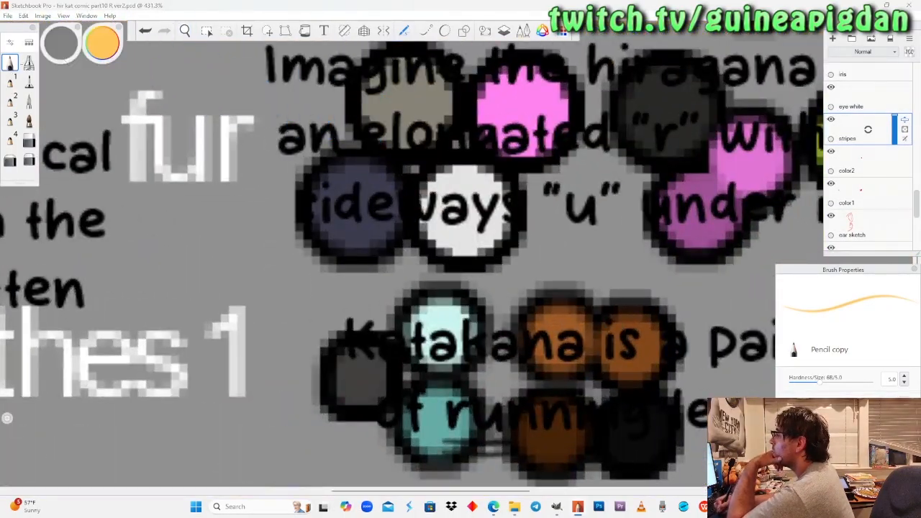
click(99, 42)
click(68, 85)
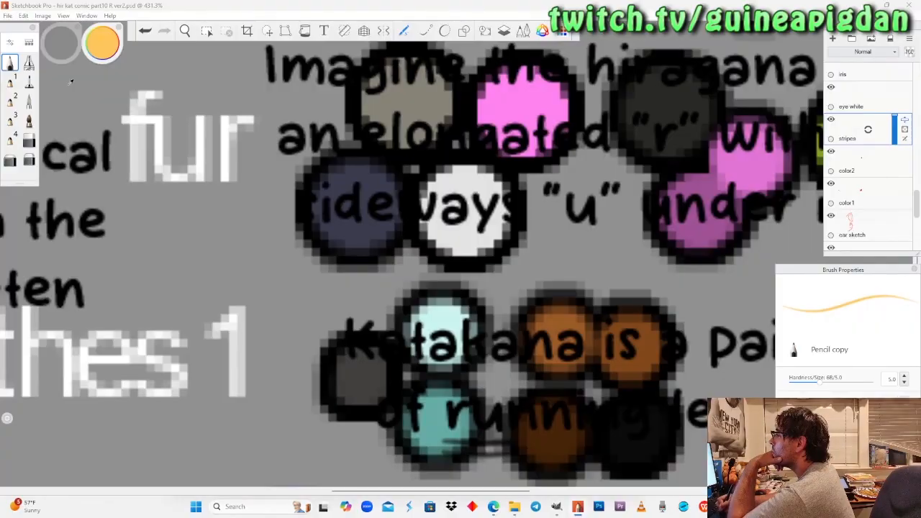
click(353, 216)
click(185, 31)
drag(206, 151, 216, 287)
drag(203, 460, 269, 357)
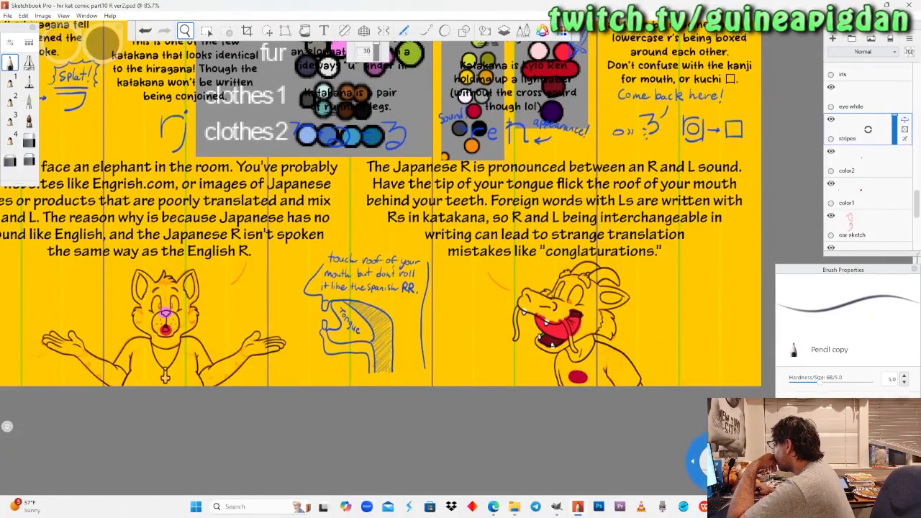
Switch to OBS, read back through the stream chat from its first messages to the latest, and return to Sketchbook.
click(725, 507)
scroll(876, 167, up, 4)
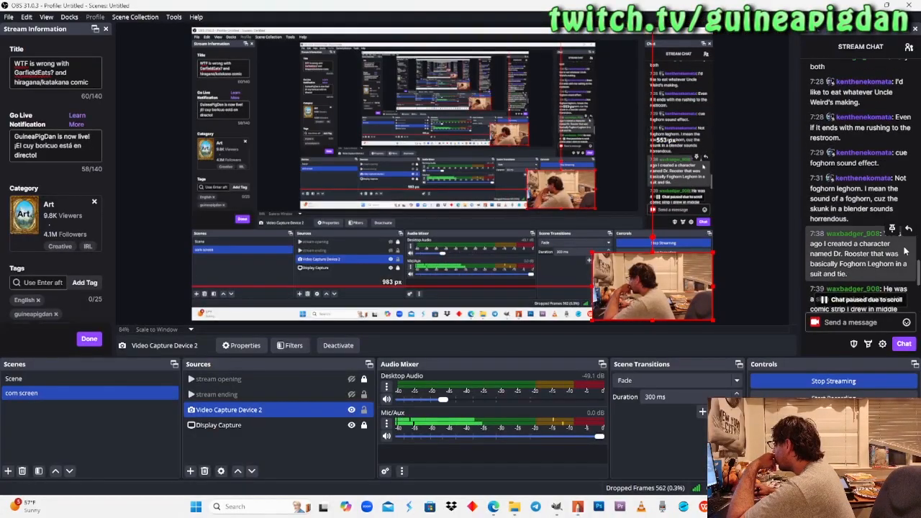
drag(918, 272, 920, 211)
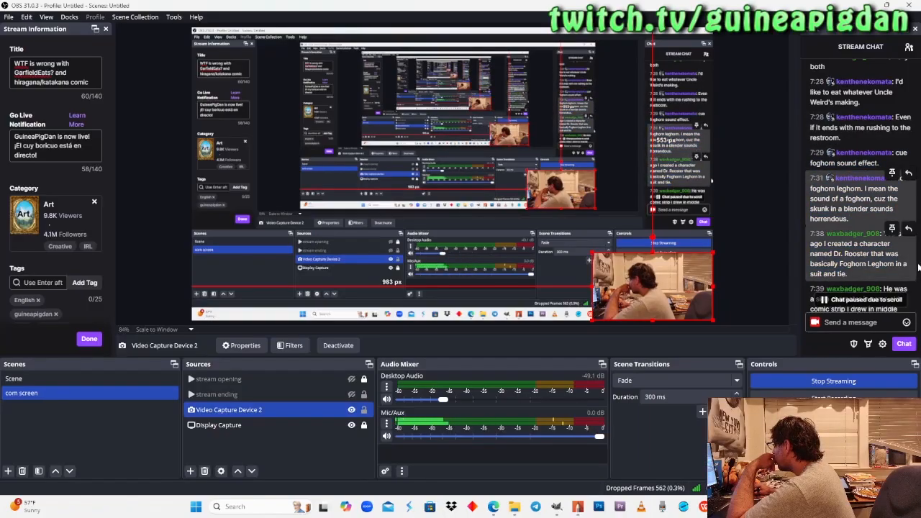
scroll(912, 293, up, 3)
scroll(914, 294, up, 3)
drag(918, 248, 907, 189)
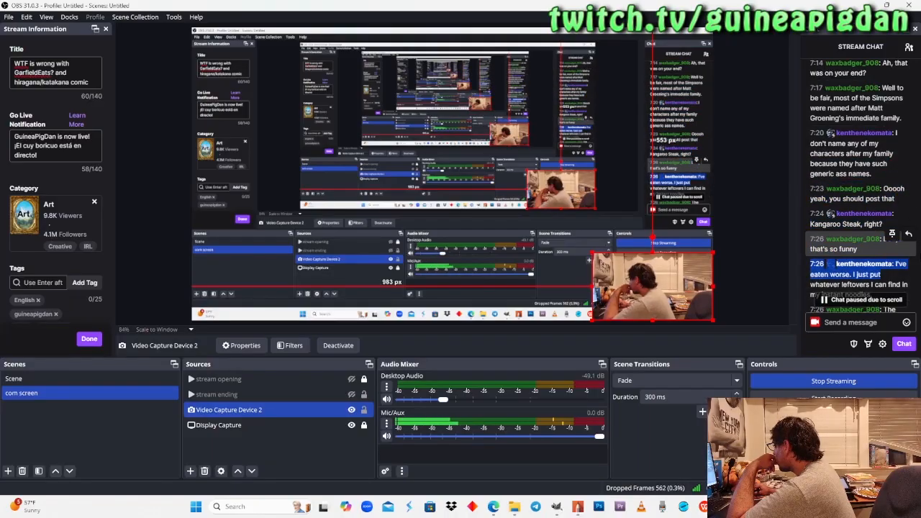
scroll(908, 216, up, 3)
mouse_move(917, 231)
mouse_down()
mouse_move(919, 144)
mouse_move(919, 228)
mouse_up()
scroll(919, 229, up, 1)
scroll(913, 230, up, 10)
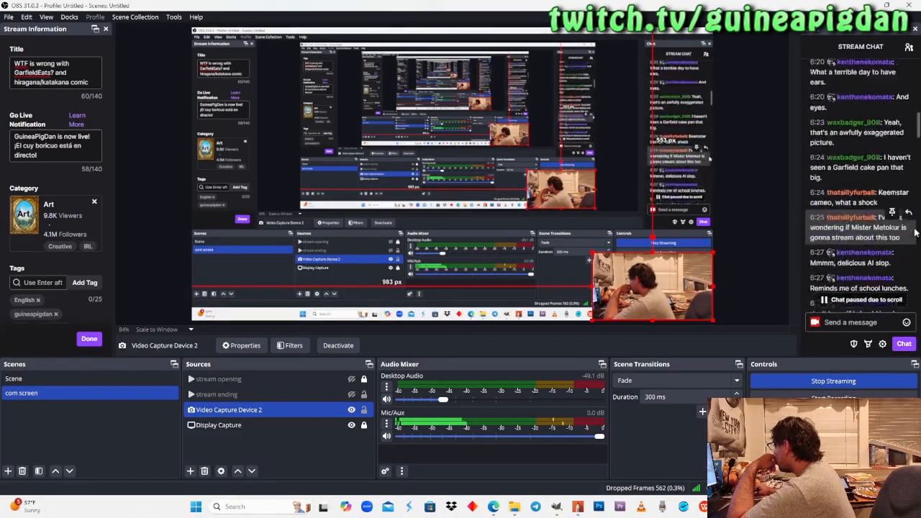
click(908, 77)
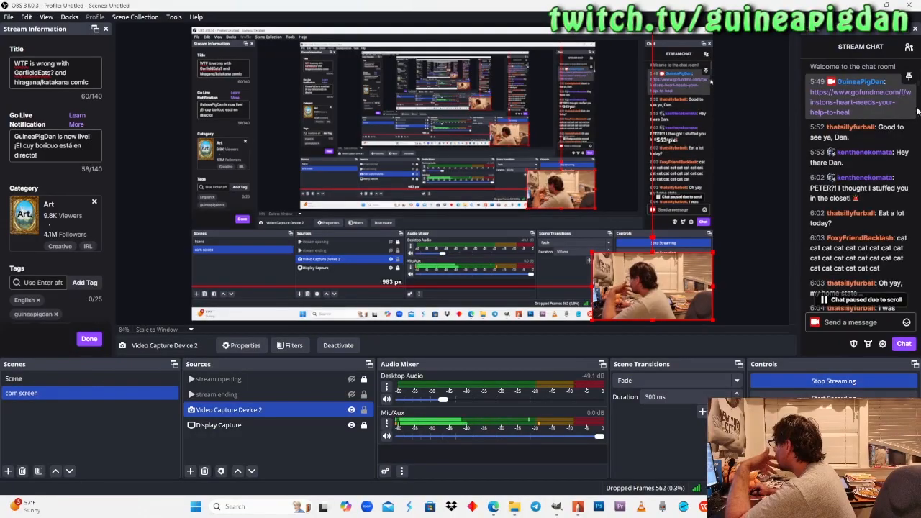
scroll(864, 180, down, 5)
scroll(864, 216, down, 10)
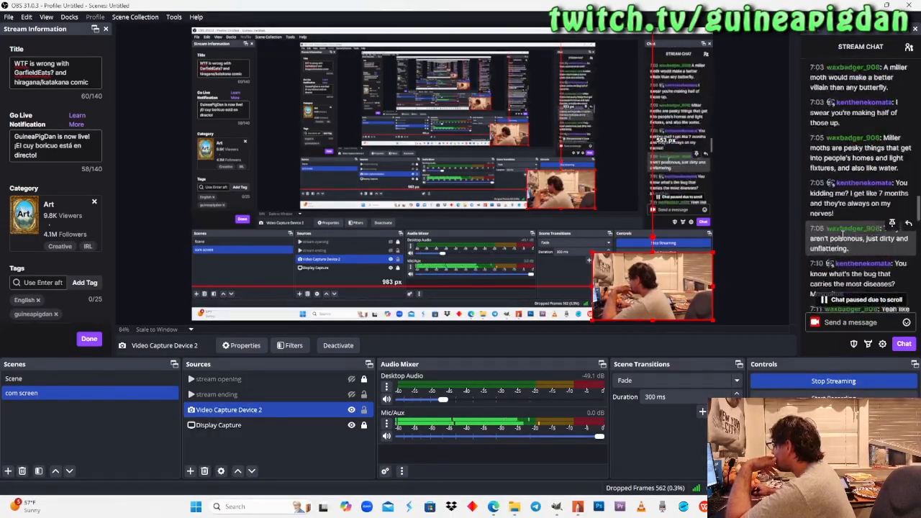
scroll(846, 231, down, 10)
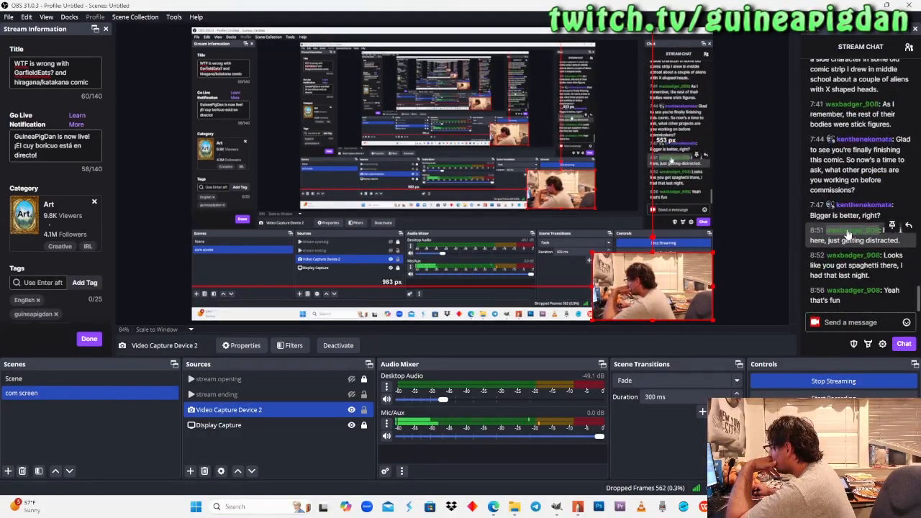
click(578, 507)
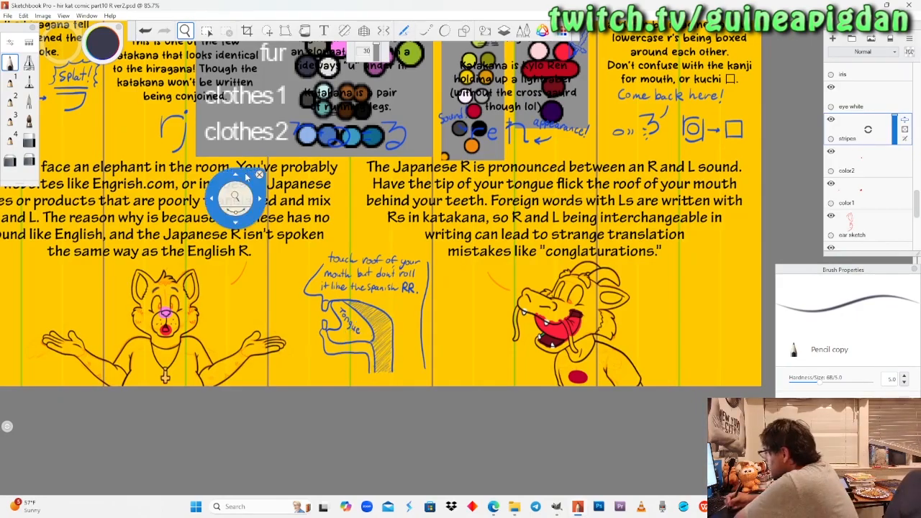
Fill the upper cheek stripes on both sides of the cat's face in dark blue-grey with the Pencil, following the orange sketch.
mouse_move(235, 323)
mouse_down()
mouse_move(377, 259)
mouse_move(237, 323)
mouse_up()
drag(266, 290, 335, 193)
drag(322, 252, 307, 260)
drag(272, 276, 315, 259)
drag(301, 302, 306, 293)
drag(314, 251, 311, 253)
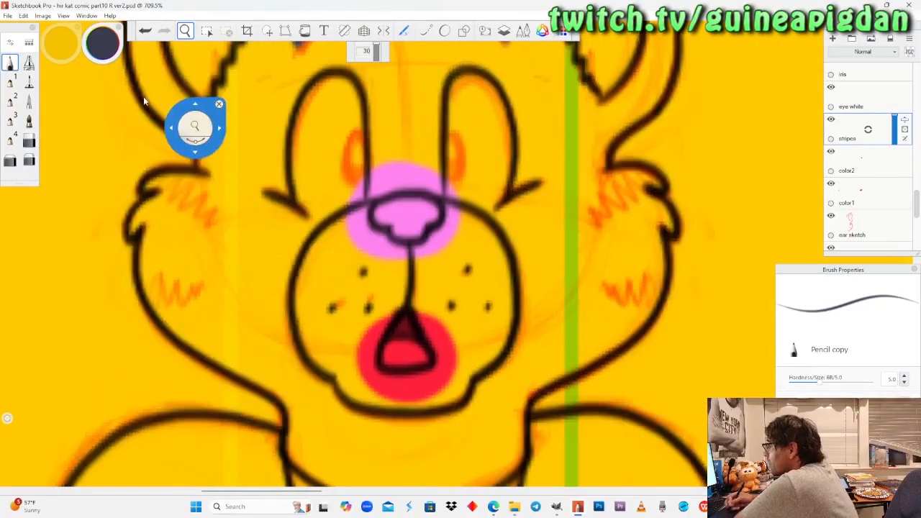
click(10, 63)
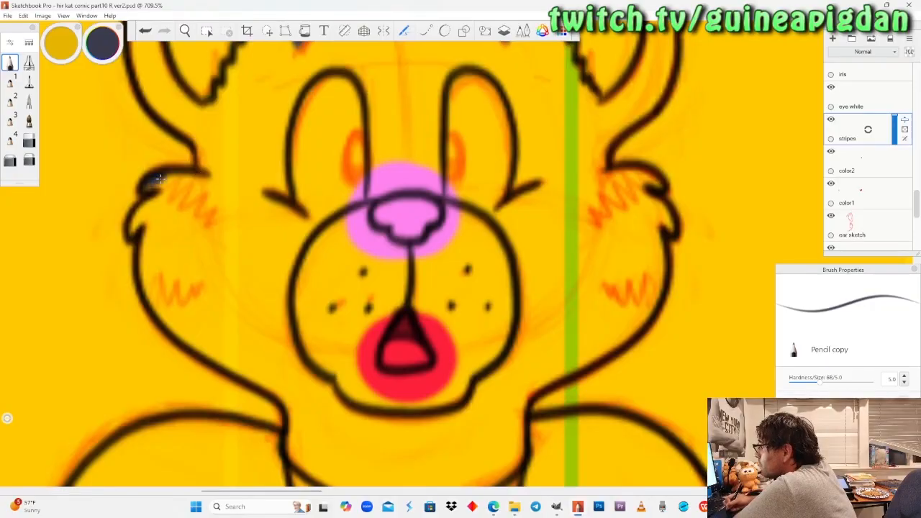
drag(160, 179, 209, 205)
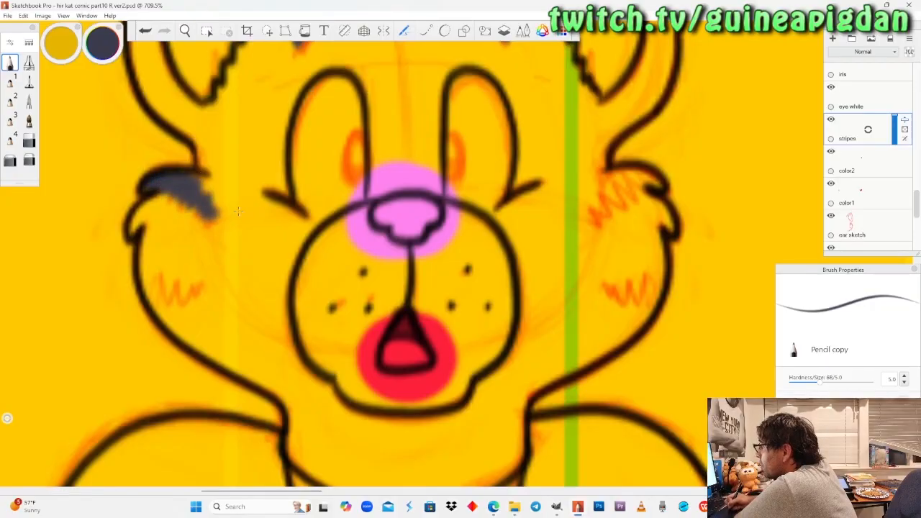
drag(657, 187, 609, 203)
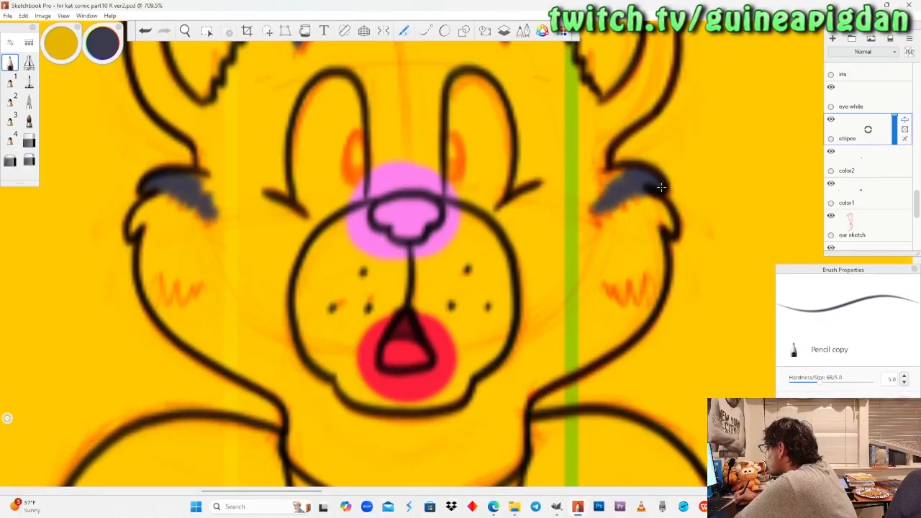
Fill the lower cheek stripes on both sides and both eyebrows of the cat in dark blue-grey with the Pencil.
mouse_move(159, 311)
mouse_down()
mouse_move(186, 334)
mouse_move(217, 331)
mouse_up()
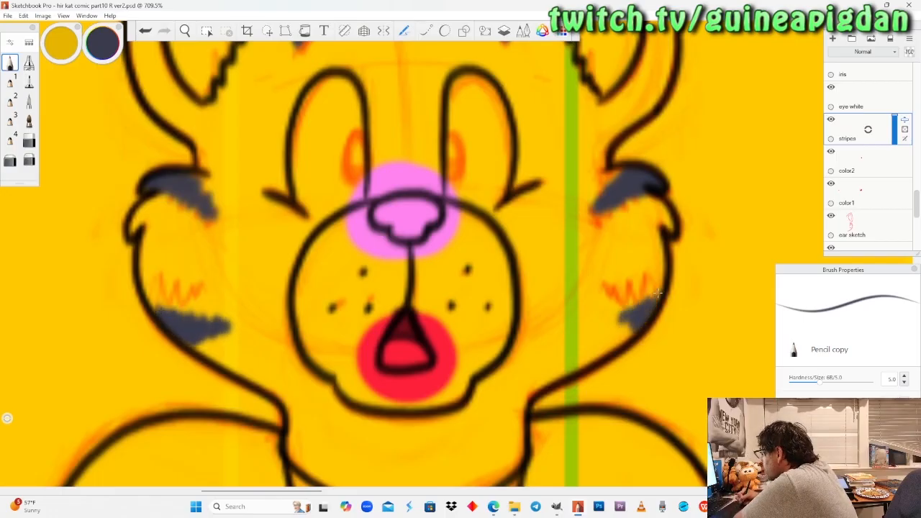
drag(657, 292, 604, 315)
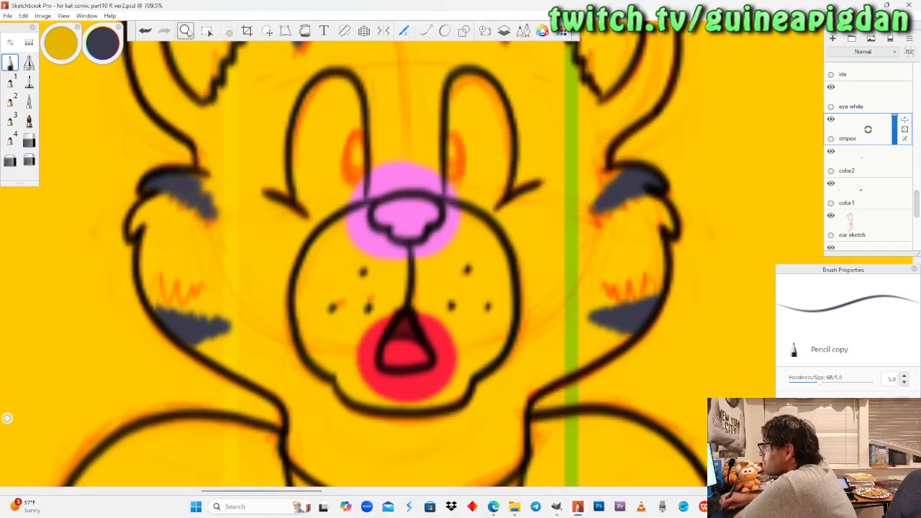
mouse_move(215, 234)
mouse_down()
mouse_move(206, 237)
mouse_move(214, 221)
mouse_up()
drag(321, 301, 329, 372)
drag(304, 239, 298, 219)
mouse_move(205, 216)
mouse_down()
mouse_move(241, 245)
mouse_move(335, 233)
mouse_move(359, 248)
mouse_move(403, 216)
mouse_move(371, 248)
mouse_move(335, 223)
mouse_move(284, 255)
mouse_move(209, 220)
mouse_move(245, 185)
mouse_up()
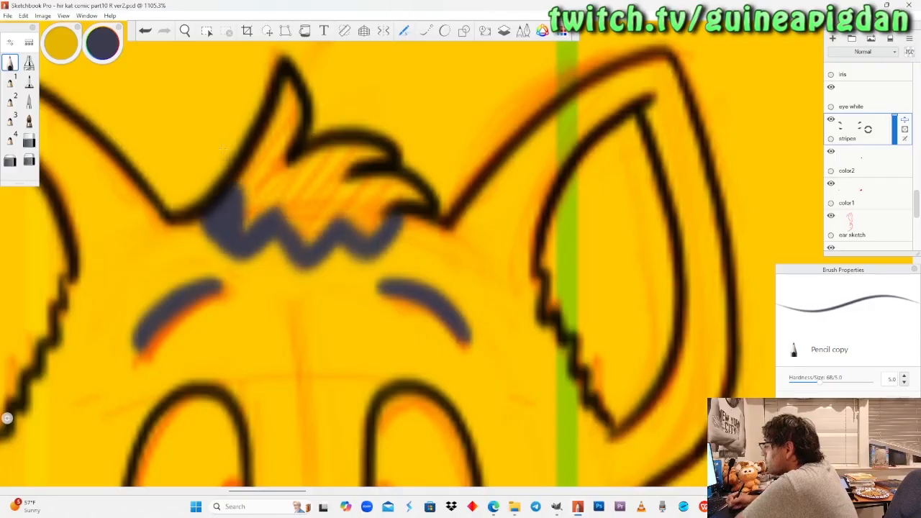
key(ctrl+z)
key(ctrl+z)
key(ctrl+z)
key(ctrl+z)
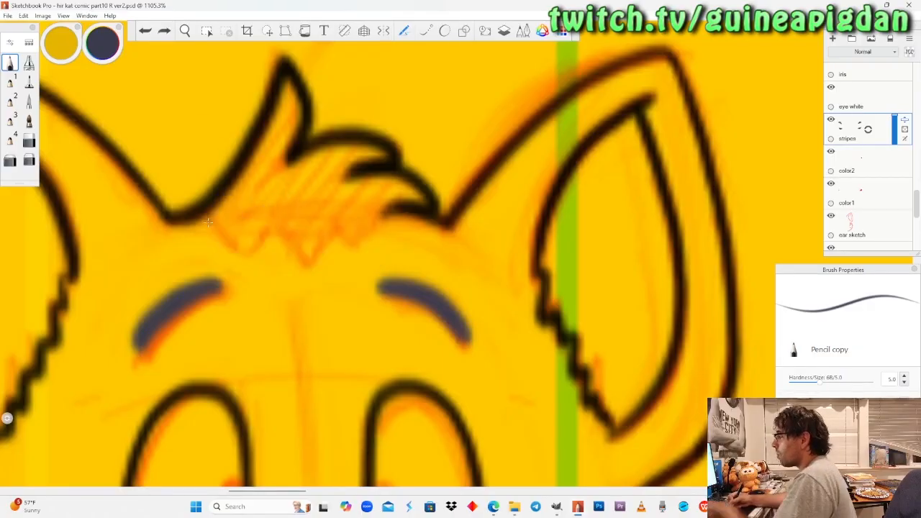
Outline the zigzag lower edge of the cat's hair tuft and fill the whole tuft in dark blue-grey.
mouse_move(200, 218)
mouse_down()
mouse_move(235, 249)
mouse_move(265, 229)
mouse_move(305, 267)
mouse_move(324, 260)
mouse_move(338, 229)
mouse_move(364, 253)
mouse_move(379, 248)
mouse_move(397, 216)
mouse_up()
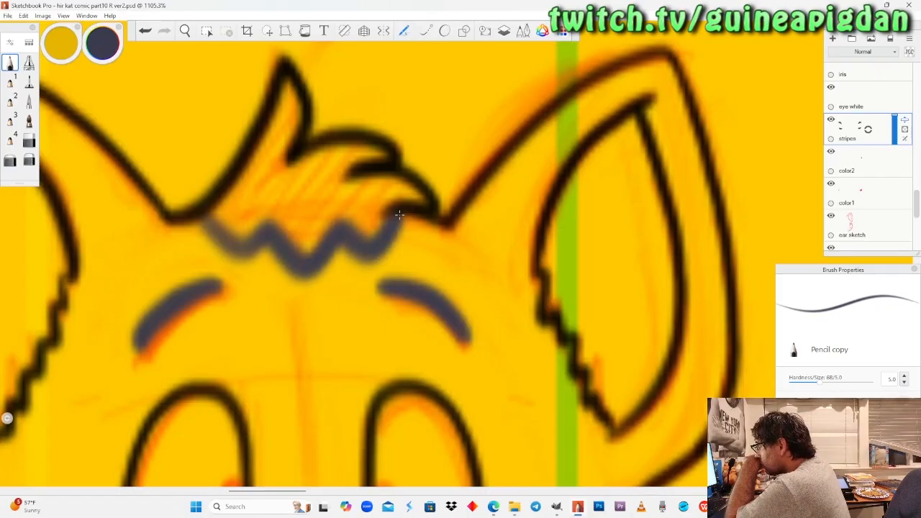
mouse_move(216, 205)
mouse_down()
mouse_move(281, 205)
mouse_move(316, 238)
mouse_move(338, 216)
mouse_move(377, 223)
mouse_move(423, 205)
mouse_move(375, 191)
mouse_move(428, 202)
mouse_move(353, 188)
mouse_move(310, 208)
mouse_move(294, 192)
mouse_up()
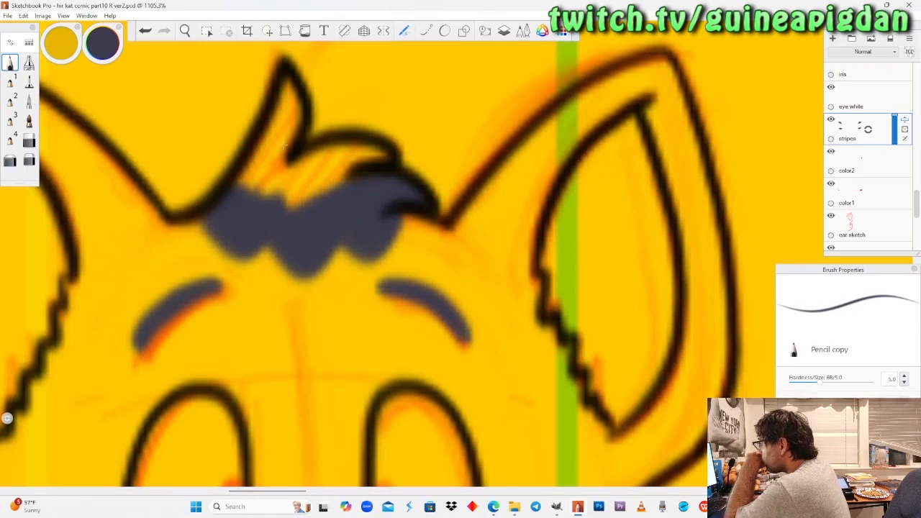
mouse_move(381, 162)
mouse_down()
mouse_move(363, 153)
mouse_move(309, 169)
mouse_move(295, 203)
mouse_move(263, 184)
mouse_move(245, 144)
mouse_up()
mouse_move(248, 180)
mouse_down()
mouse_move(277, 142)
mouse_move(283, 108)
mouse_up()
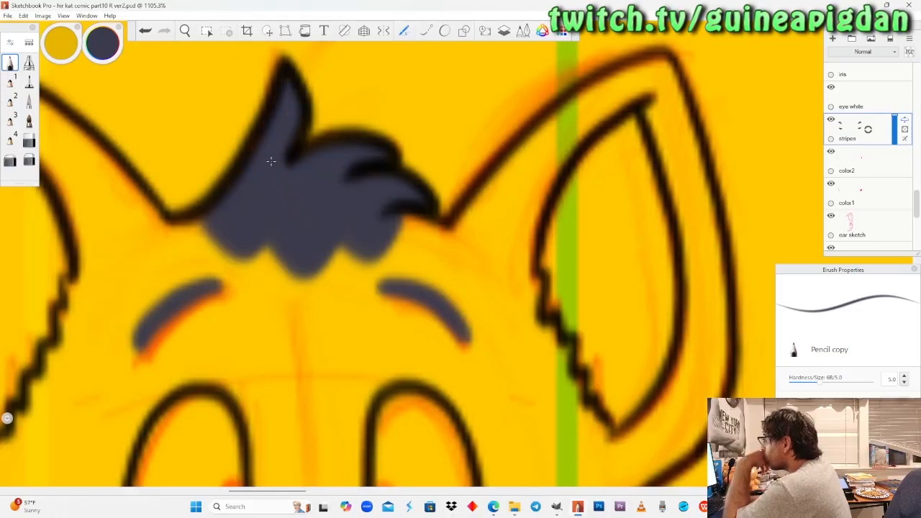
drag(207, 196, 256, 403)
drag(265, 316, 274, 307)
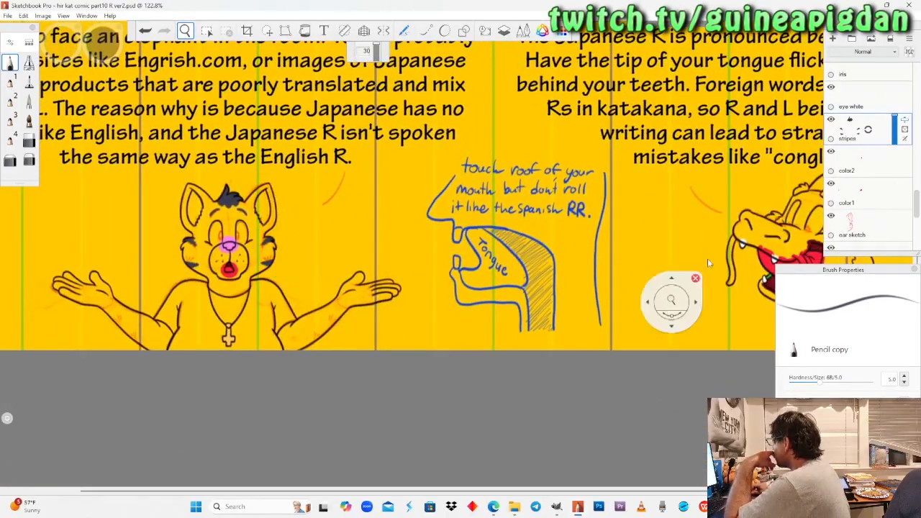
drag(689, 297, 823, 141)
click(884, 106)
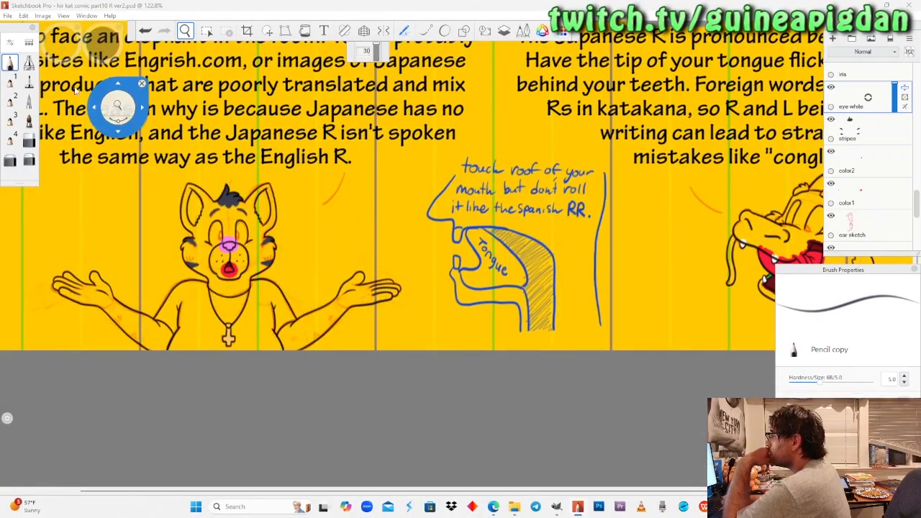
click(13, 63)
mouse_move(102, 44)
mouse_down()
mouse_move(103, 32)
mouse_move(103, 45)
mouse_up()
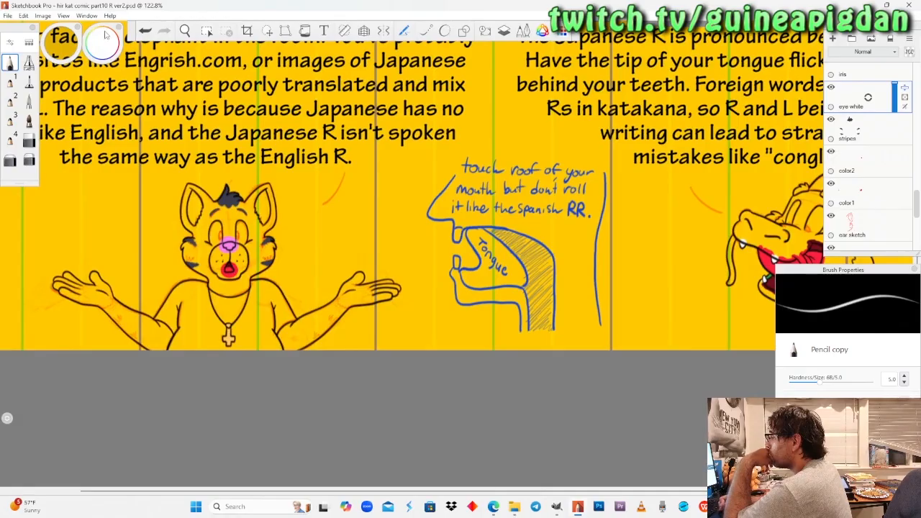
Make "stripes" the active layer again and set the Pencil colour back to the dark blue-grey of Peter's fur.
click(186, 31)
drag(284, 85, 240, 241)
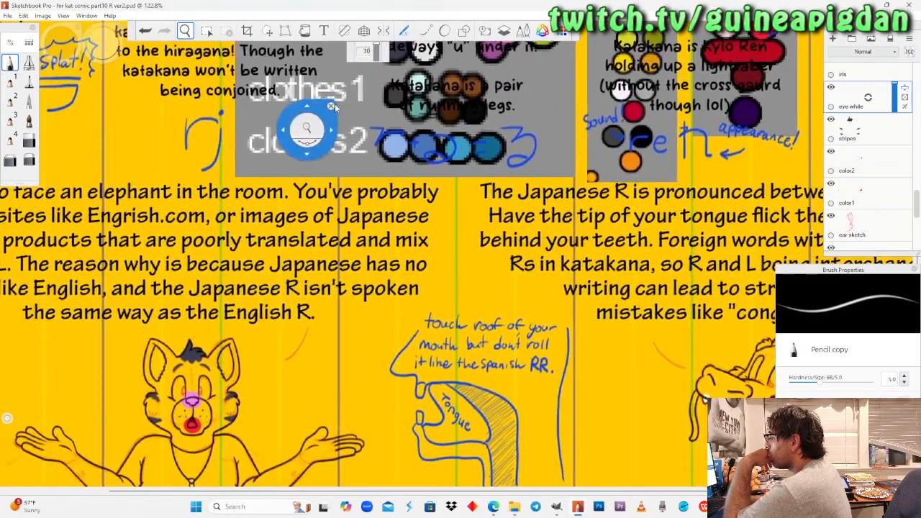
drag(306, 137, 207, 293)
drag(324, 211, 317, 198)
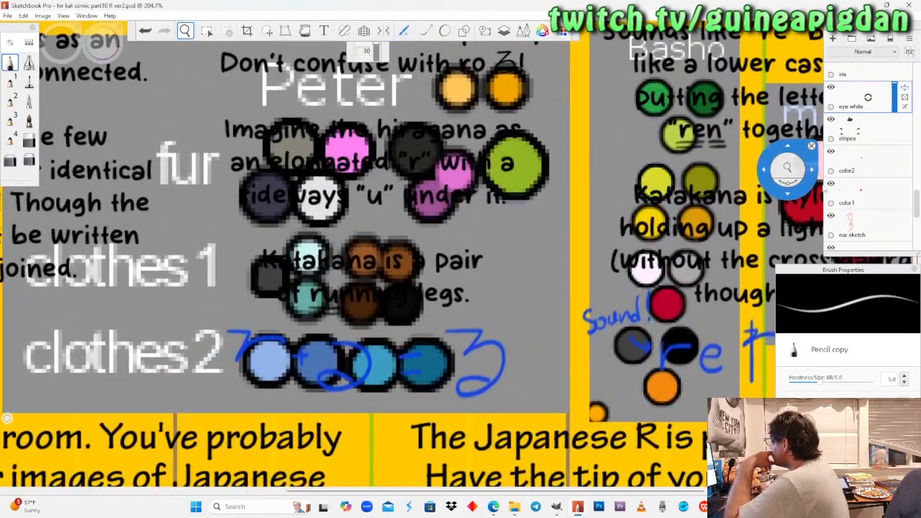
click(863, 131)
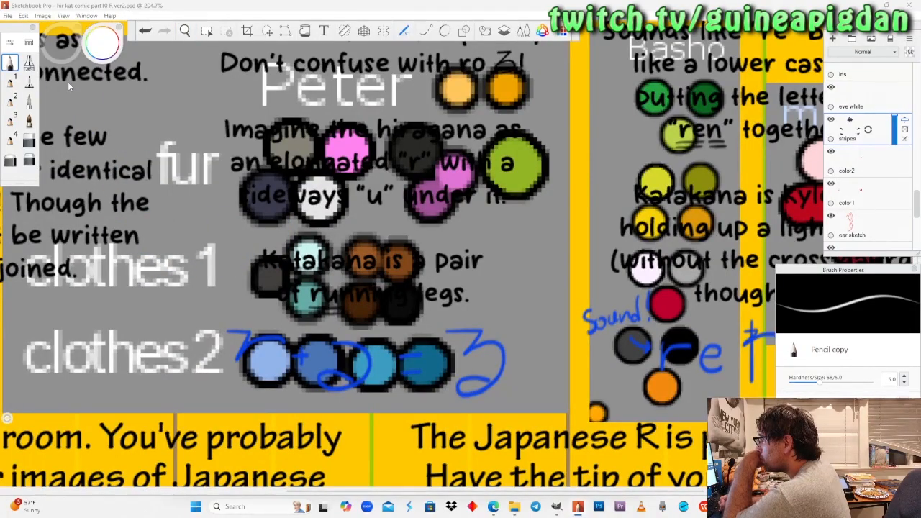
click(100, 50)
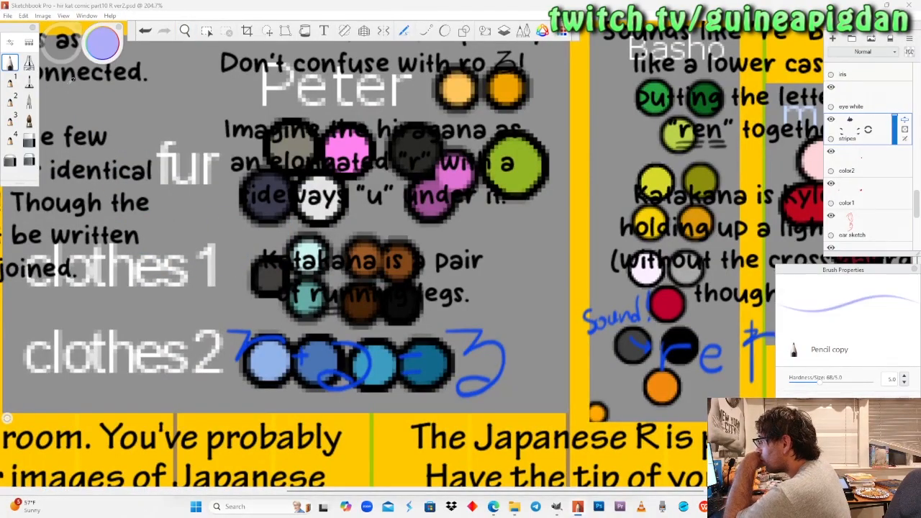
drag(71, 78, 73, 119)
Fill the two stripes along the underside of the cat's right forearm in dark blue-grey, following the orange sketch.
click(184, 31)
drag(192, 241, 403, 205)
mouse_move(184, 338)
mouse_down()
mouse_move(178, 312)
mouse_move(143, 311)
mouse_move(196, 321)
mouse_move(207, 262)
mouse_up()
click(10, 63)
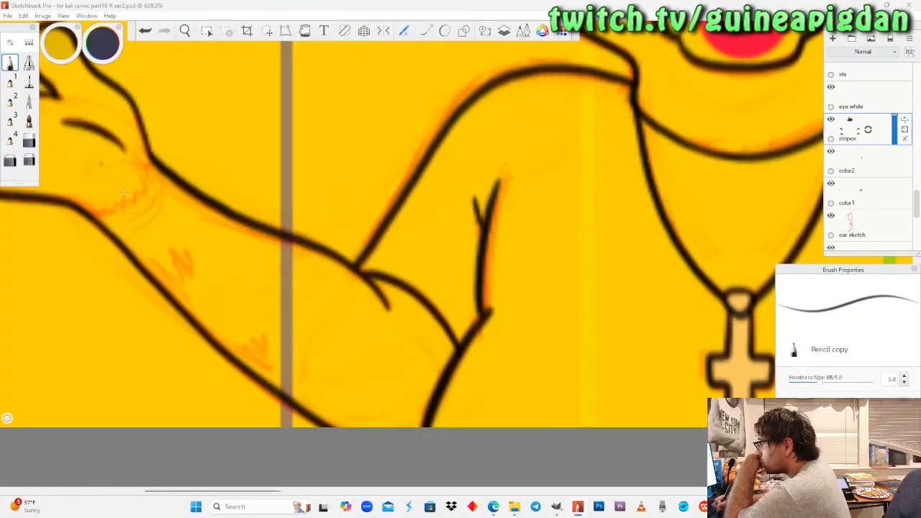
drag(154, 274, 151, 270)
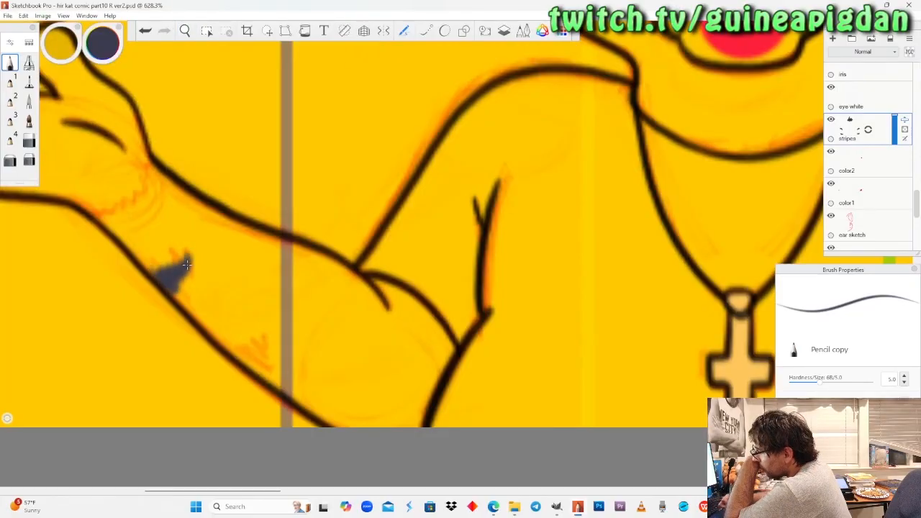
drag(237, 352, 237, 352)
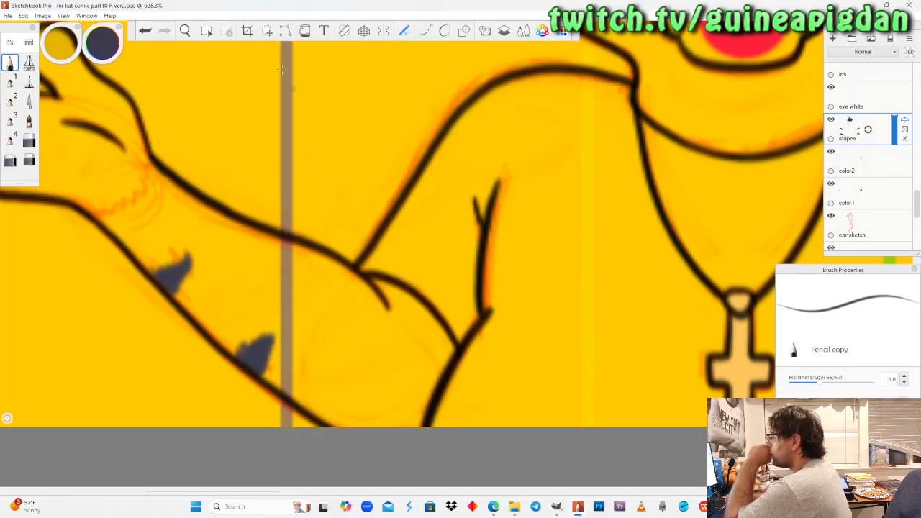
Fill the two matching stripes on the underside of the cat's left forearm in dark blue-grey.
click(184, 33)
drag(664, 285, 352, 290)
click(282, 75)
drag(517, 308, 521, 311)
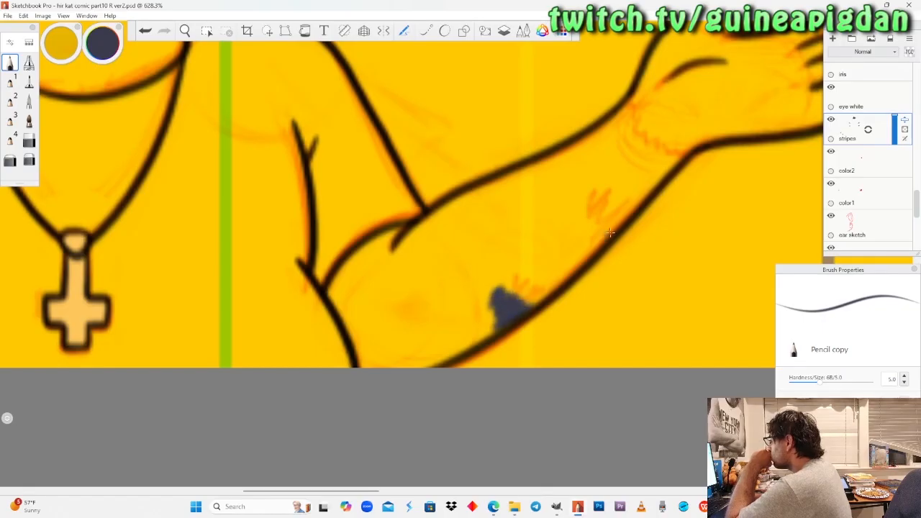
drag(584, 218, 610, 232)
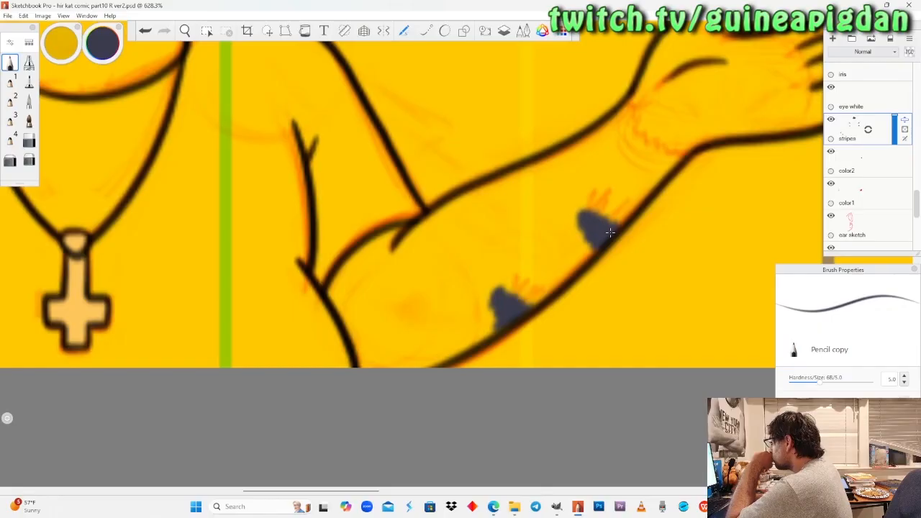
Make "eye white" the active layer and set the Pencil colour to white.
click(185, 30)
drag(203, 175, 244, 343)
drag(58, 191, 169, 282)
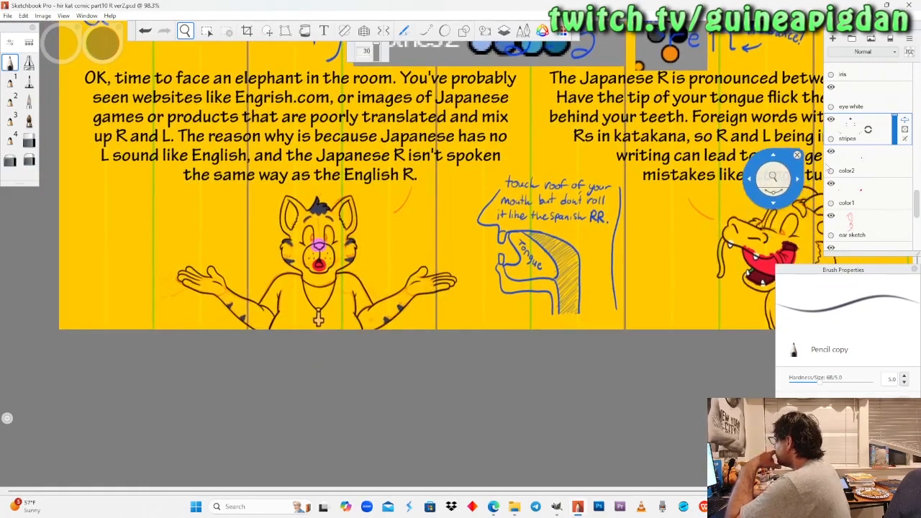
click(867, 97)
click(92, 66)
drag(103, 57, 108, 47)
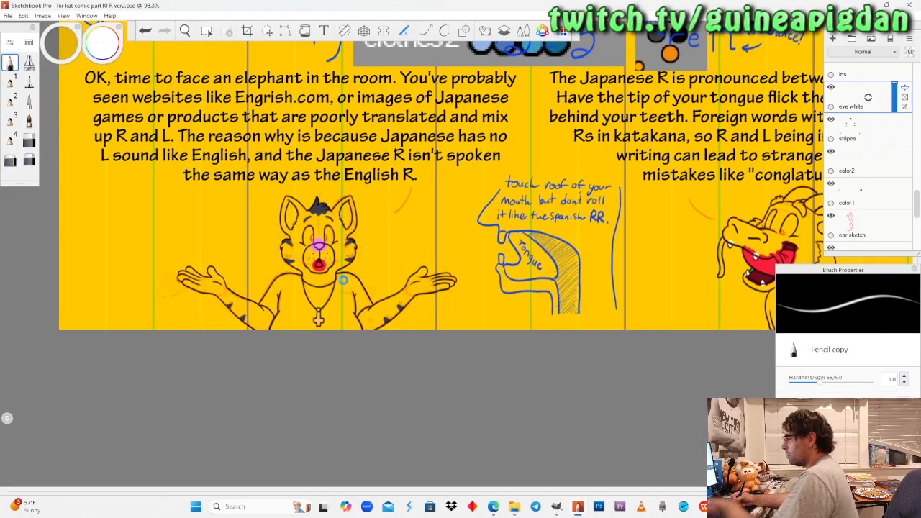
Hide the "color1" layer and paint the lower edges of both cat eyes white with the Pencil.
click(187, 33)
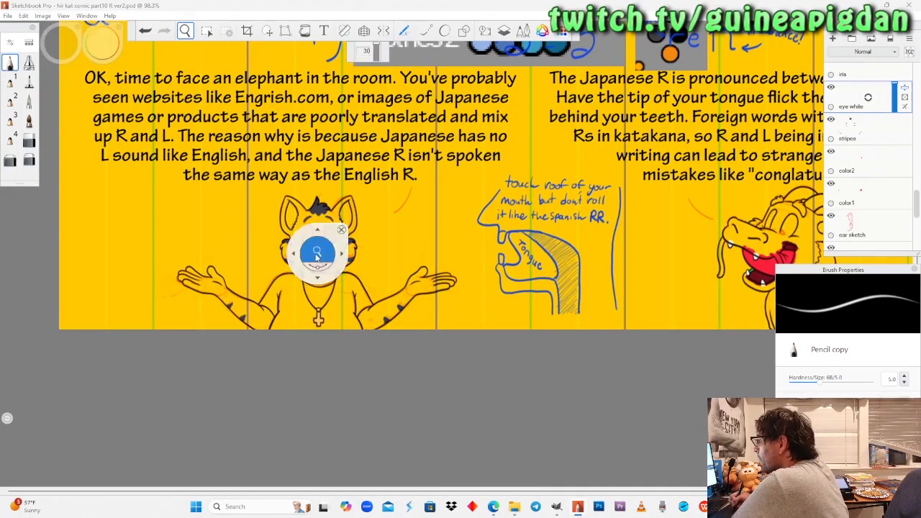
drag(318, 255, 339, 189)
drag(337, 293, 334, 329)
drag(321, 272, 313, 195)
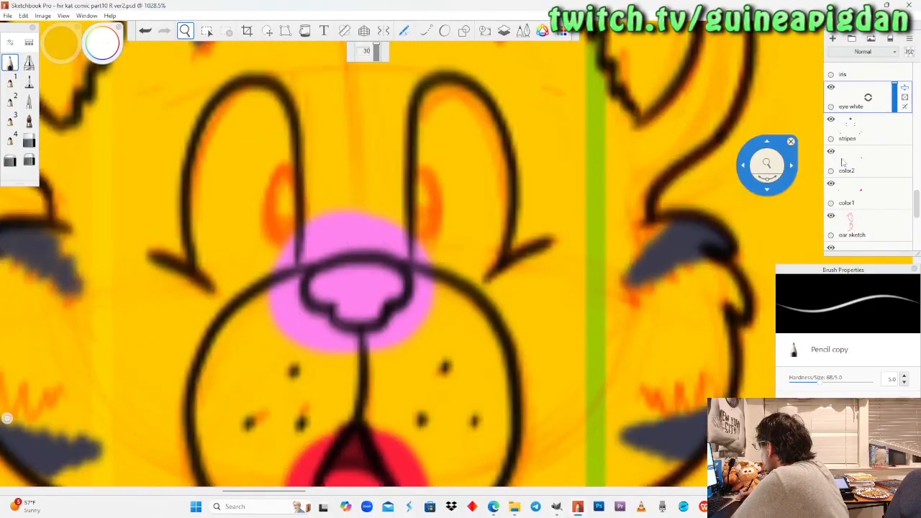
click(831, 183)
click(10, 63)
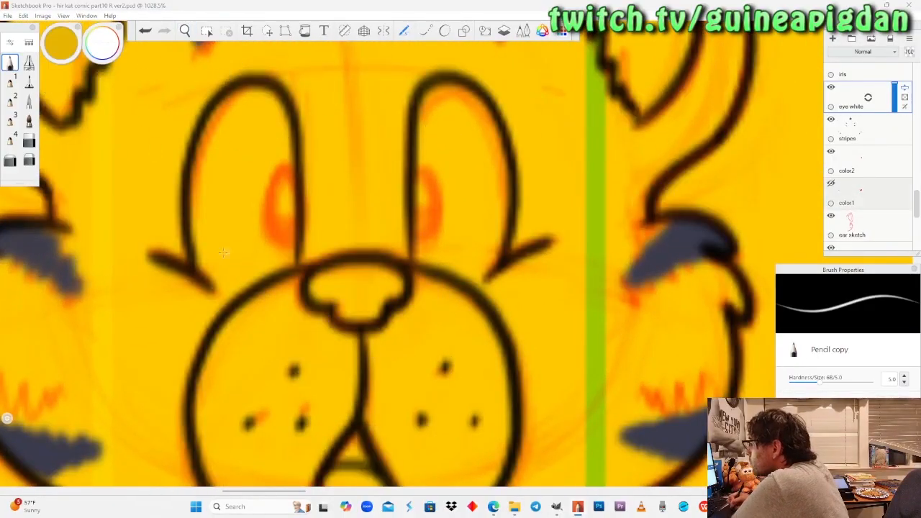
mouse_move(200, 258)
mouse_down()
mouse_move(245, 279)
mouse_move(291, 256)
mouse_move(209, 272)
mouse_up()
drag(289, 250, 223, 267)
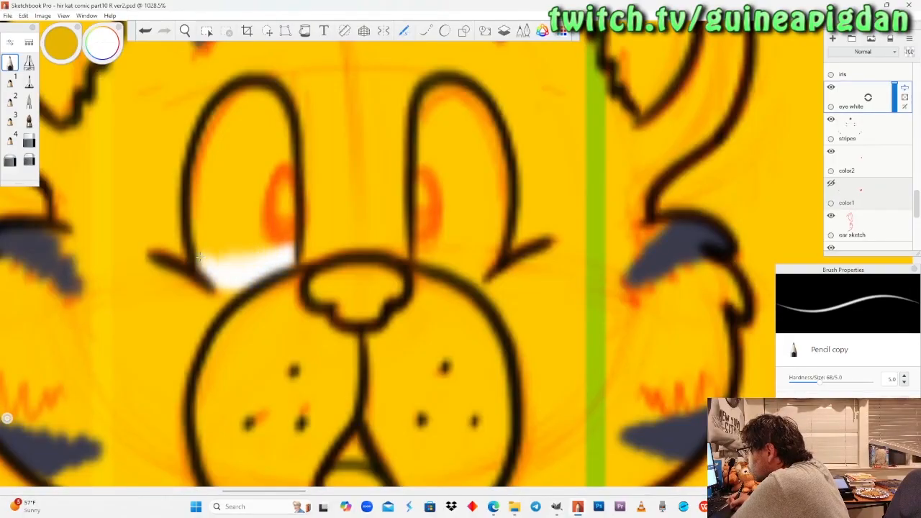
mouse_move(498, 250)
mouse_down()
mouse_move(477, 277)
mouse_move(413, 252)
mouse_up()
drag(464, 265, 417, 252)
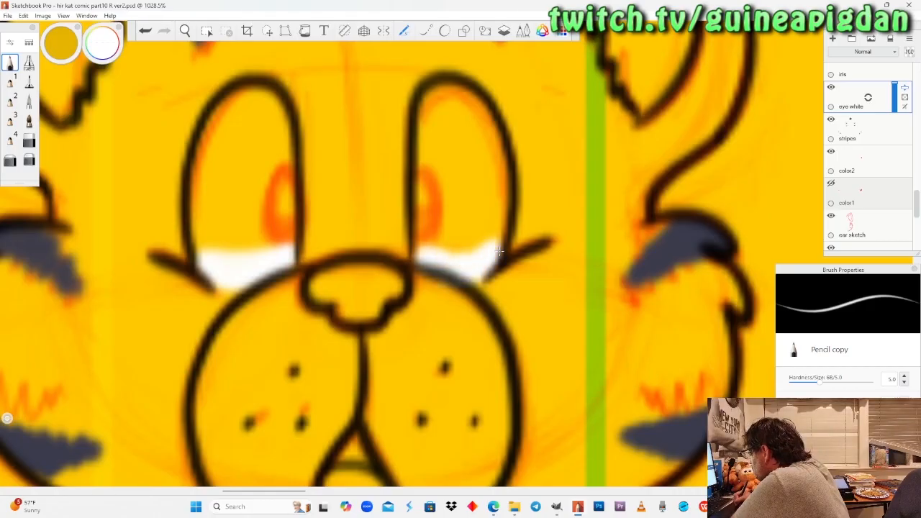
Fill the rest of both cat eyes in white with the Felt Pen, up to the black outlines.
click(29, 141)
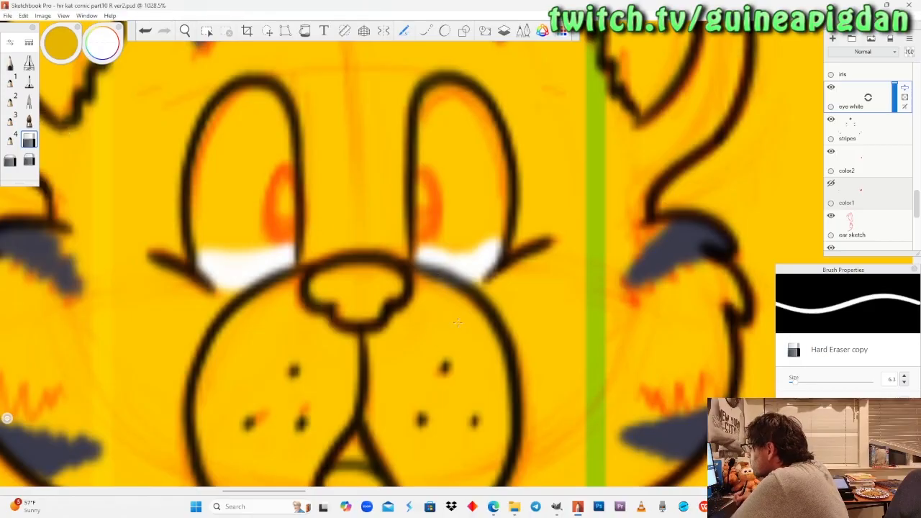
click(29, 82)
mouse_move(220, 248)
mouse_down()
mouse_move(206, 243)
mouse_move(205, 179)
mouse_move(212, 255)
mouse_up()
mouse_move(214, 162)
mouse_down()
mouse_move(232, 101)
mouse_move(263, 90)
mouse_move(284, 133)
mouse_move(284, 244)
mouse_up()
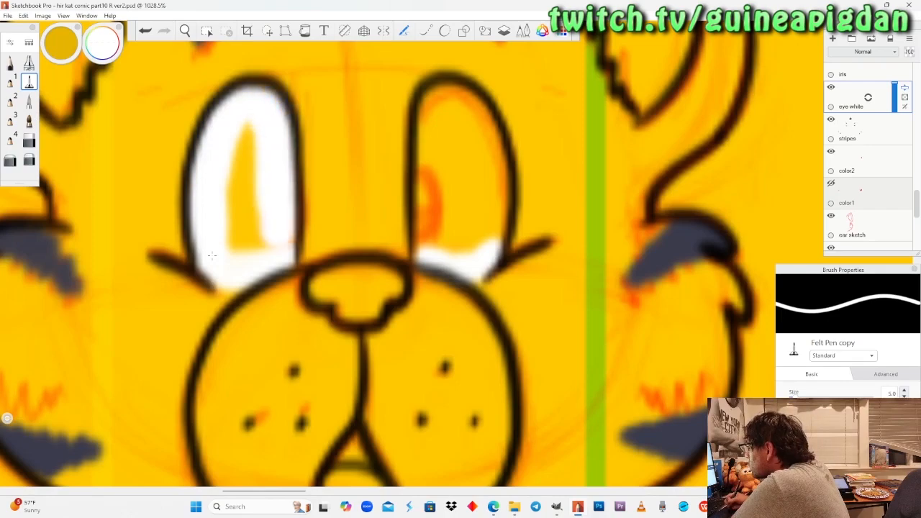
mouse_move(211, 255)
mouse_down()
mouse_move(244, 237)
mouse_move(238, 126)
mouse_move(255, 216)
mouse_up()
mouse_move(423, 243)
mouse_down()
mouse_move(432, 248)
mouse_move(436, 97)
mouse_move(464, 93)
mouse_move(498, 173)
mouse_move(495, 239)
mouse_move(459, 230)
mouse_move(456, 129)
mouse_move(465, 225)
mouse_up()
Paint the lower end of the dragon's narrow far eye white with the Pencil.
click(185, 30)
drag(202, 165, 340, 198)
drag(590, 267, 305, 302)
drag(486, 285, 419, 341)
drag(383, 275, 391, 264)
drag(395, 234, 390, 282)
drag(382, 270, 386, 265)
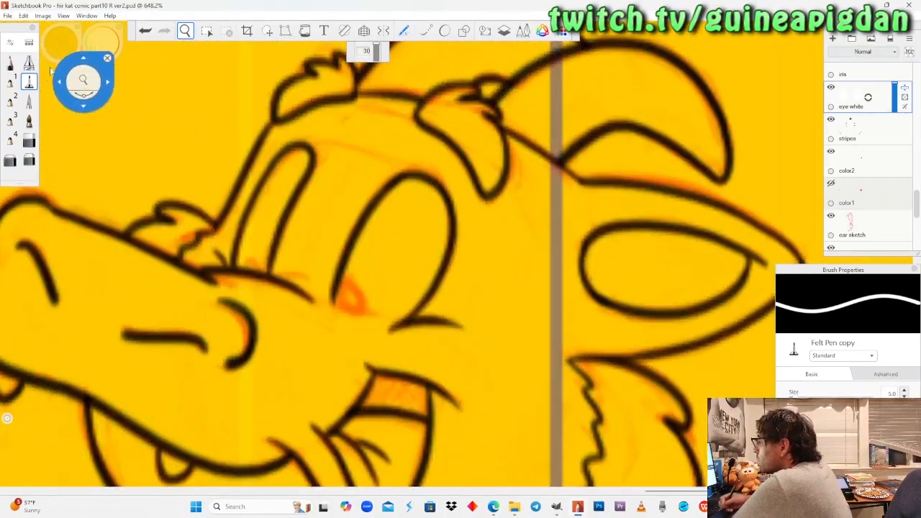
drag(209, 189, 215, 172)
click(10, 63)
mouse_move(242, 262)
mouse_down()
mouse_move(248, 239)
mouse_move(261, 275)
mouse_up()
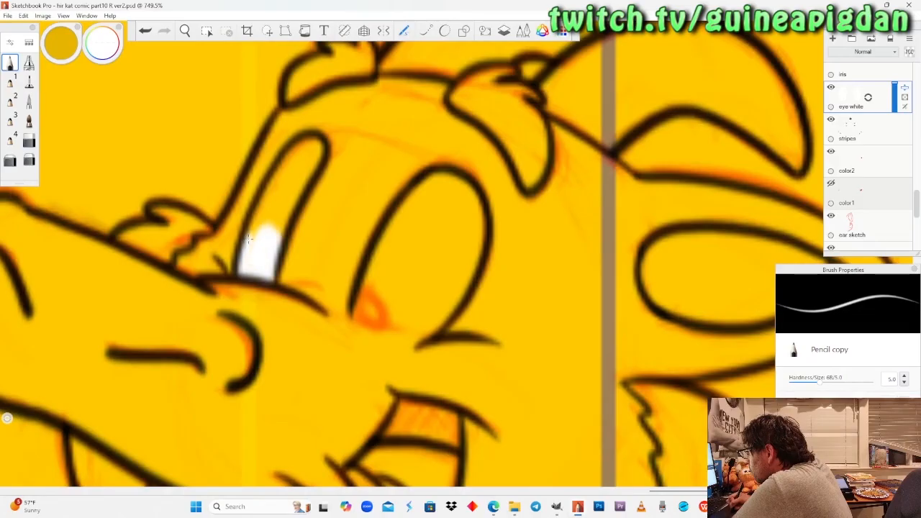
Fill the rest of the dragon's far eye in white with the Felt Pen and set the Hard Eraser size to 4.5.
click(29, 81)
mouse_move(271, 225)
mouse_down()
mouse_move(281, 193)
mouse_move(261, 237)
mouse_up()
mouse_move(295, 195)
mouse_down()
mouse_move(292, 167)
mouse_move(316, 147)
mouse_up()
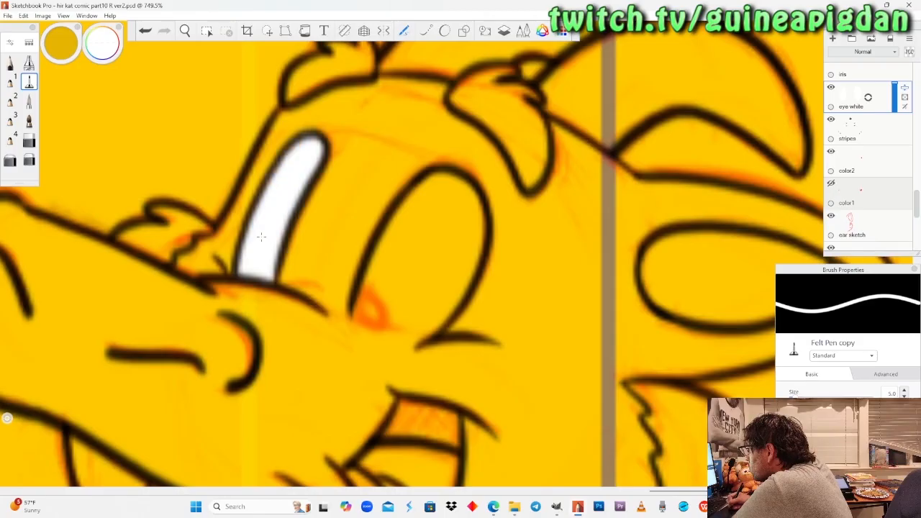
click(28, 140)
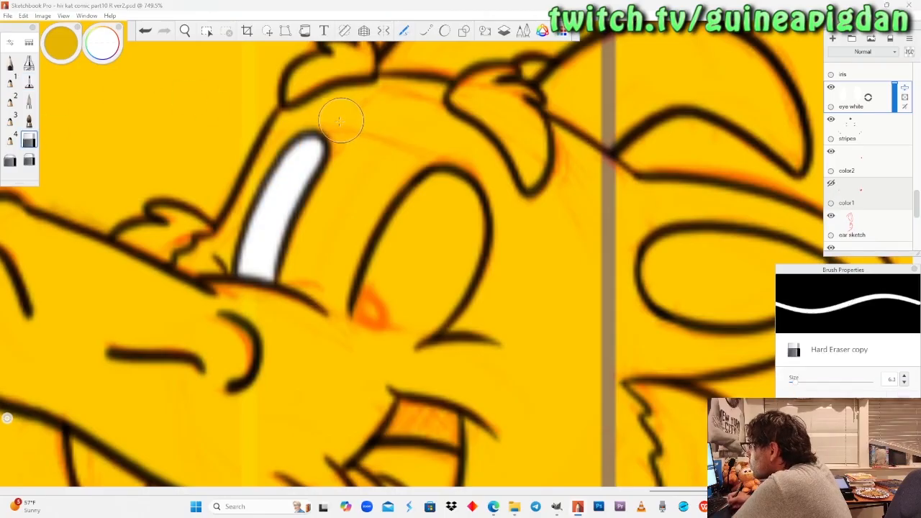
drag(806, 388, 795, 388)
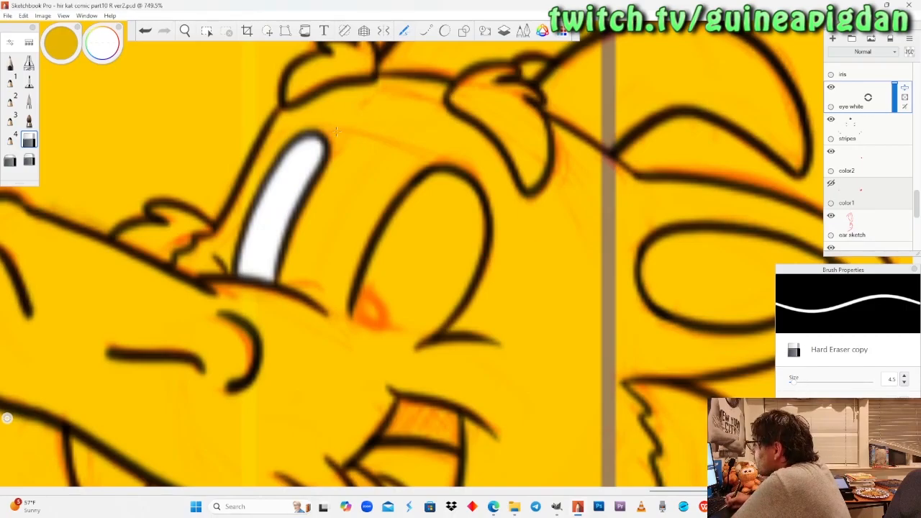
Paint the lower edge of the dragon's larger near eye white with the Pencil, covering the orange sketch.
click(185, 30)
drag(442, 356, 368, 245)
click(10, 63)
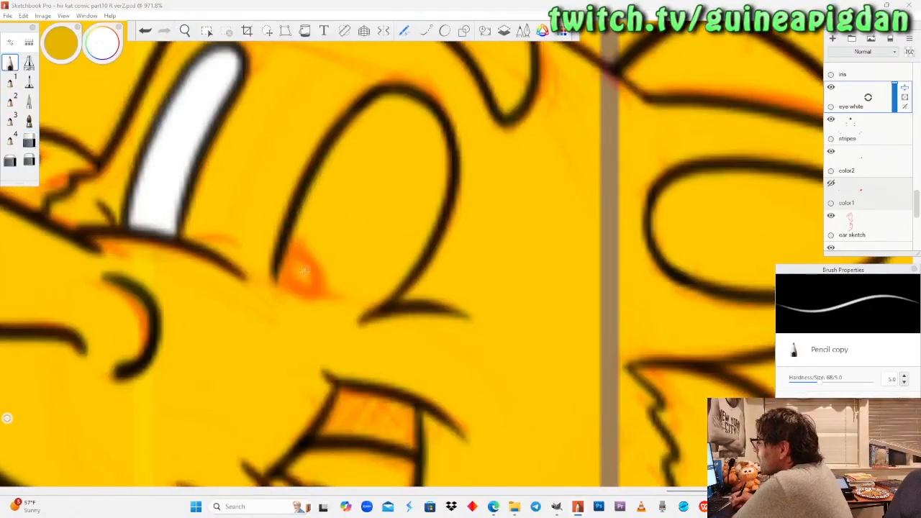
mouse_move(317, 308)
mouse_down()
mouse_move(285, 266)
mouse_move(382, 294)
mouse_move(394, 283)
mouse_move(317, 298)
mouse_move(285, 265)
mouse_move(386, 281)
mouse_move(302, 273)
mouse_move(370, 275)
mouse_up()
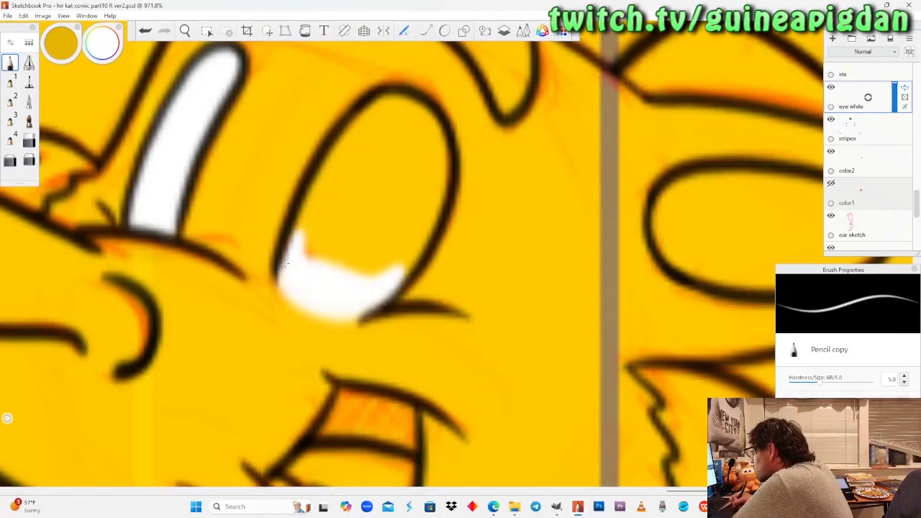
Fill the rest of the dragon's larger near eye in white with the Felt Pen, up to the black outline.
click(28, 81)
mouse_move(302, 261)
mouse_down()
mouse_move(328, 185)
mouse_move(394, 106)
mouse_move(428, 133)
mouse_move(439, 176)
mouse_move(428, 223)
mouse_move(389, 269)
mouse_move(352, 255)
mouse_move(346, 209)
mouse_move(403, 154)
mouse_move(401, 208)
mouse_up()
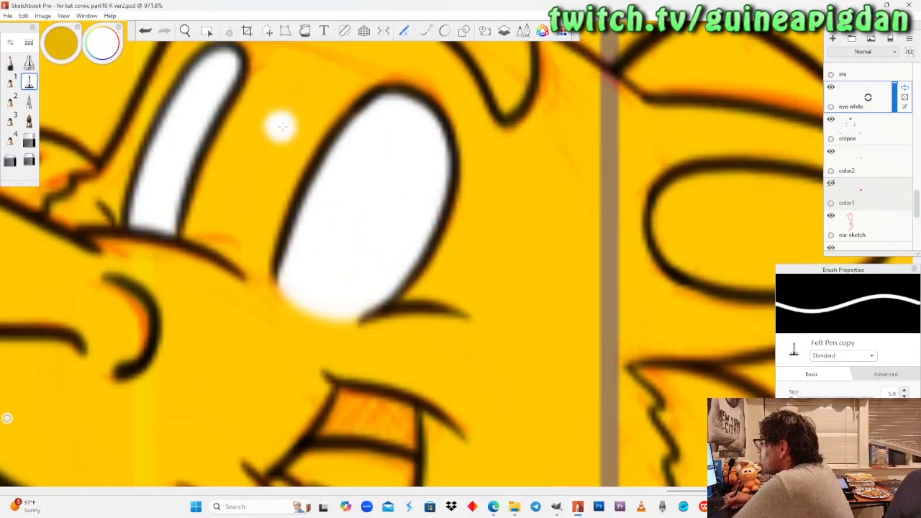
Lower the opacity of the "eye white" layer so the iris sketches show through in both characters' eyes.
click(185, 31)
drag(200, 186, 223, 331)
drag(184, 225, 239, 285)
mouse_move(227, 211)
mouse_down()
mouse_move(226, 279)
mouse_move(227, 208)
mouse_up()
drag(160, 267, 552, 259)
drag(337, 298, 321, 309)
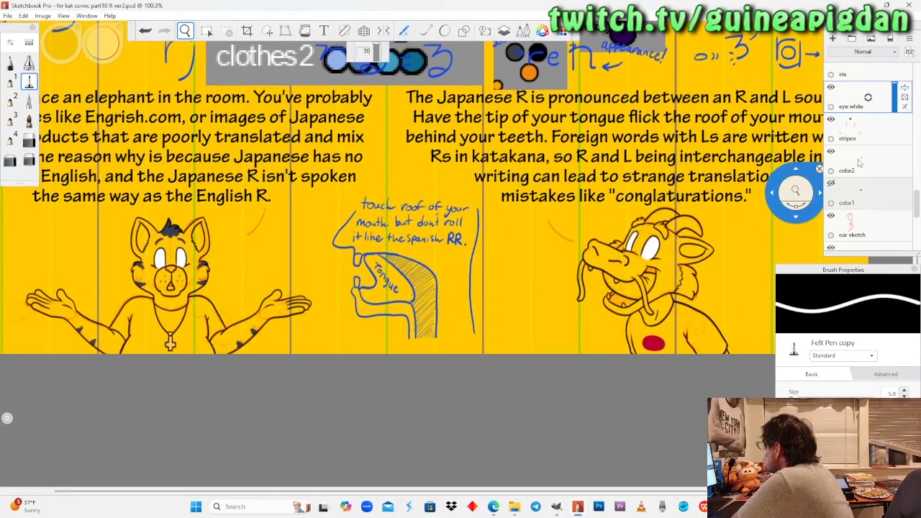
scroll(860, 155, up, 1)
click(895, 147)
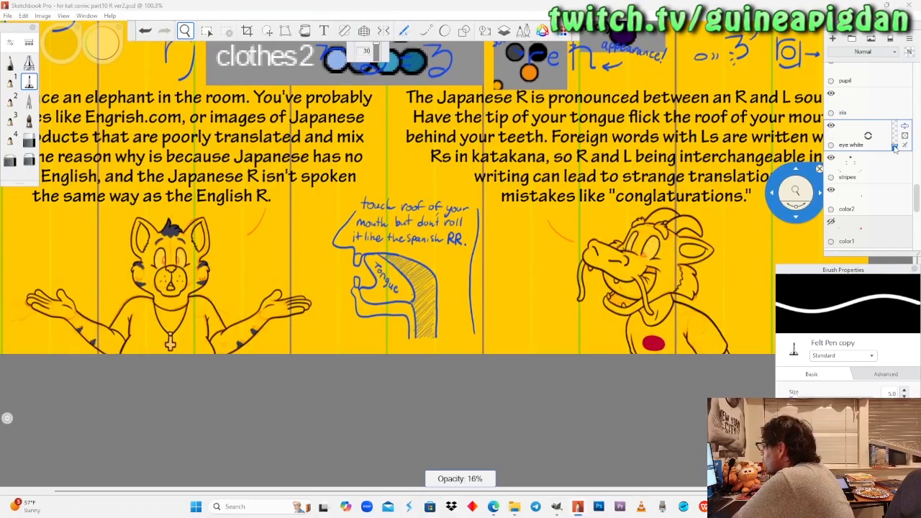
On the "iris" layer, paint both of the cat's irises with the Pencil in the green sampled from the Peter palette.
click(884, 106)
drag(382, 173, 343, 423)
drag(398, 230, 367, 150)
click(9, 63)
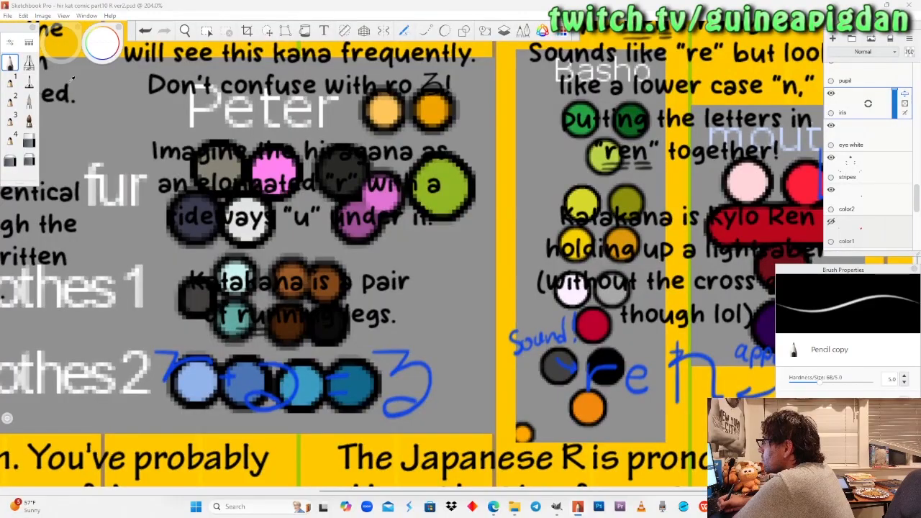
alt+click(442, 185)
click(184, 30)
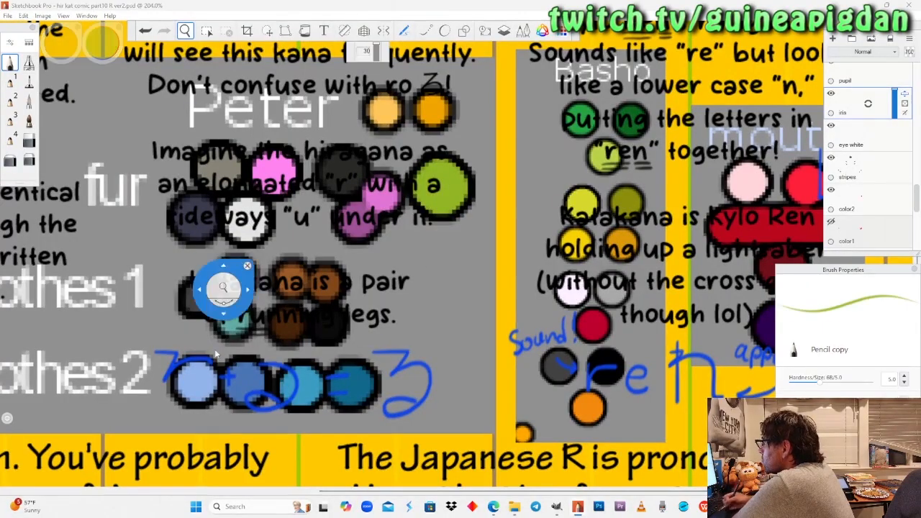
drag(222, 313, 335, 100)
drag(219, 354, 369, 195)
drag(251, 281, 242, 248)
drag(223, 281, 256, 311)
drag(263, 271, 301, 276)
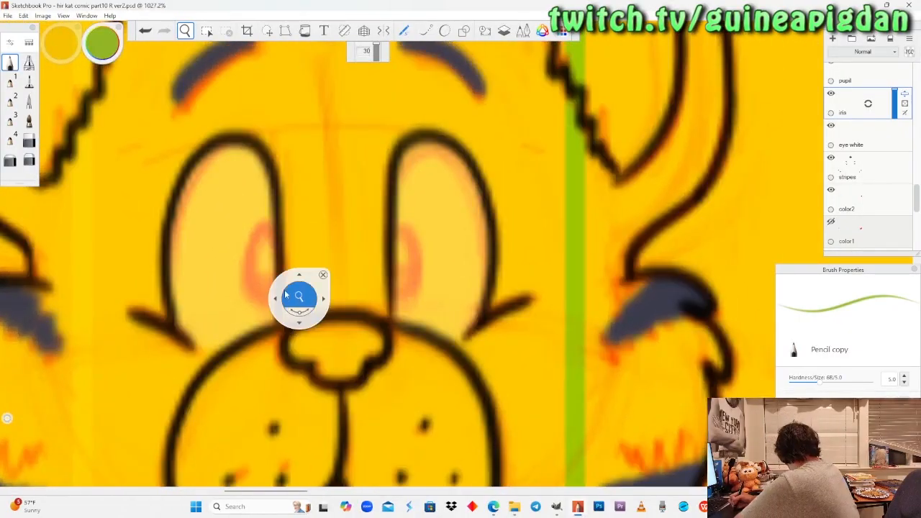
click(11, 63)
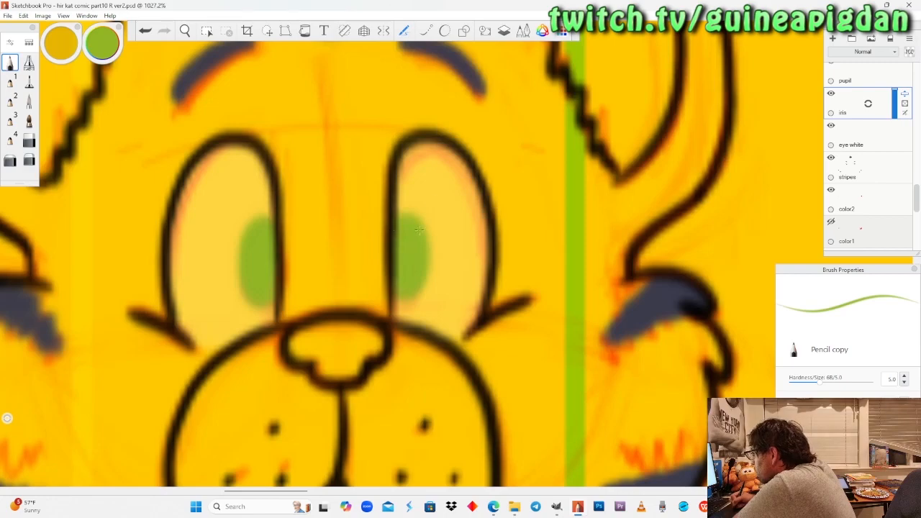
Sample an orange from the palette reference and paint the dragon's two irises at the lower inner corners of its eyes with the Pencil.
click(186, 30)
drag(237, 186, 314, 181)
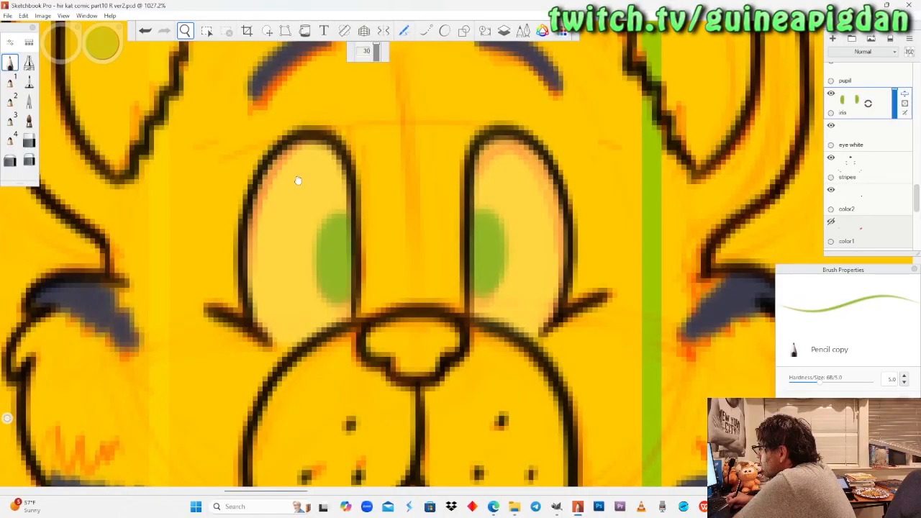
drag(433, 198, 464, 234)
drag(550, 224, 397, 382)
drag(509, 153, 429, 236)
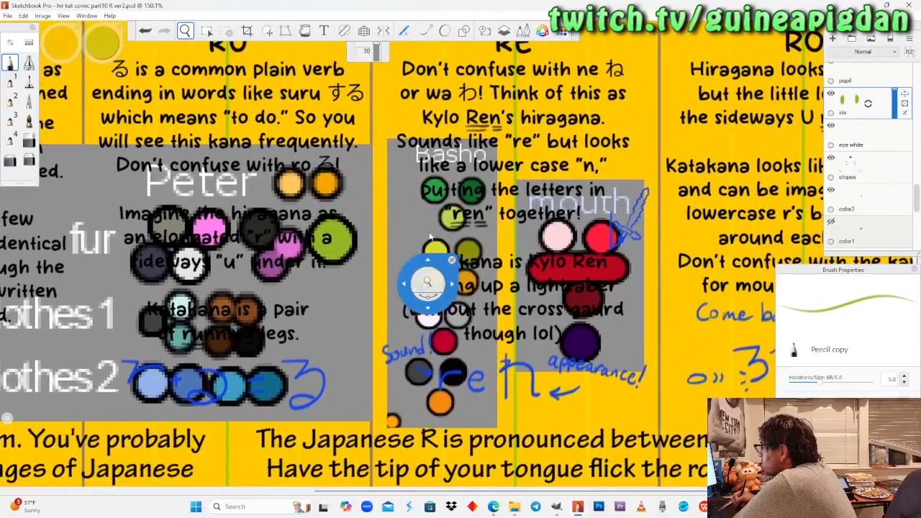
click(102, 45)
click(68, 85)
click(326, 184)
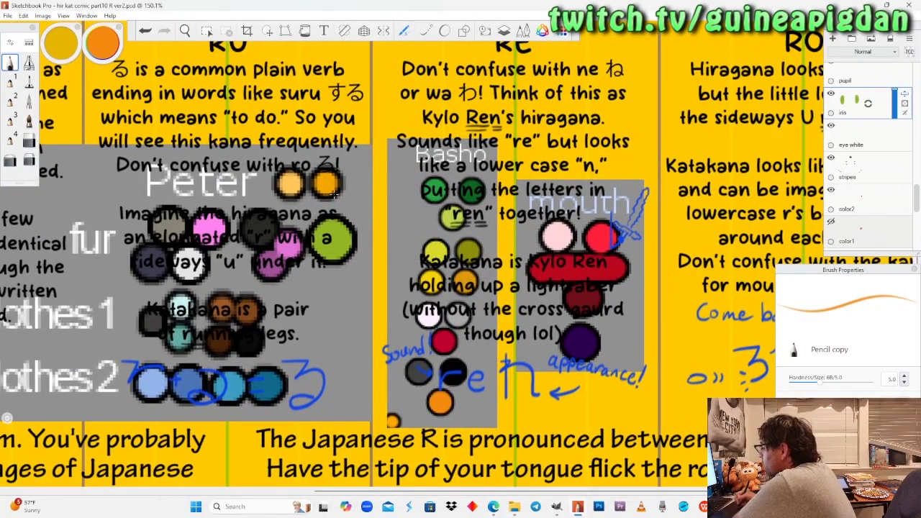
key(space)
drag(601, 395, 421, 173)
drag(512, 346, 511, 242)
mouse_move(441, 354)
mouse_down()
mouse_move(452, 285)
mouse_move(405, 327)
mouse_move(433, 340)
mouse_move(451, 324)
mouse_move(390, 302)
mouse_move(401, 305)
mouse_move(402, 283)
mouse_move(358, 272)
mouse_up()
click(10, 64)
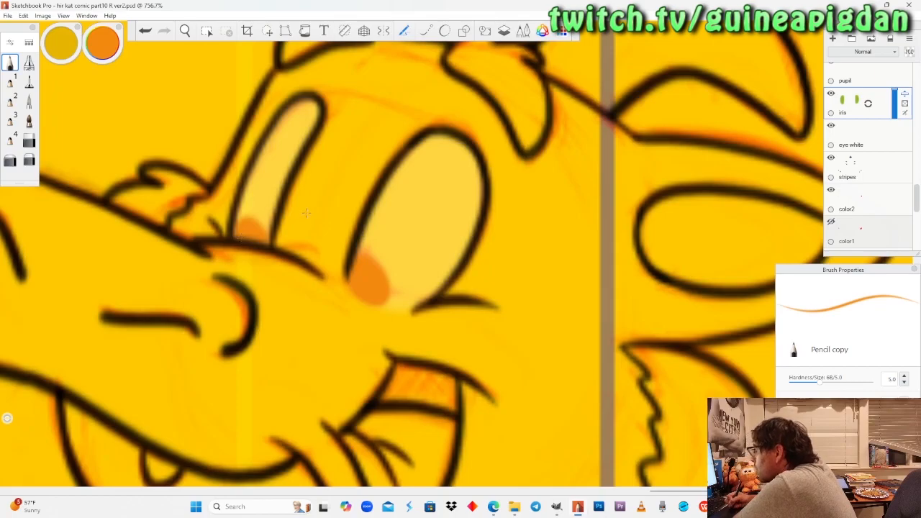
Make the "pupil" layer active and set the Pencil colour to black.
click(185, 31)
drag(217, 188, 224, 118)
drag(261, 222, 521, 312)
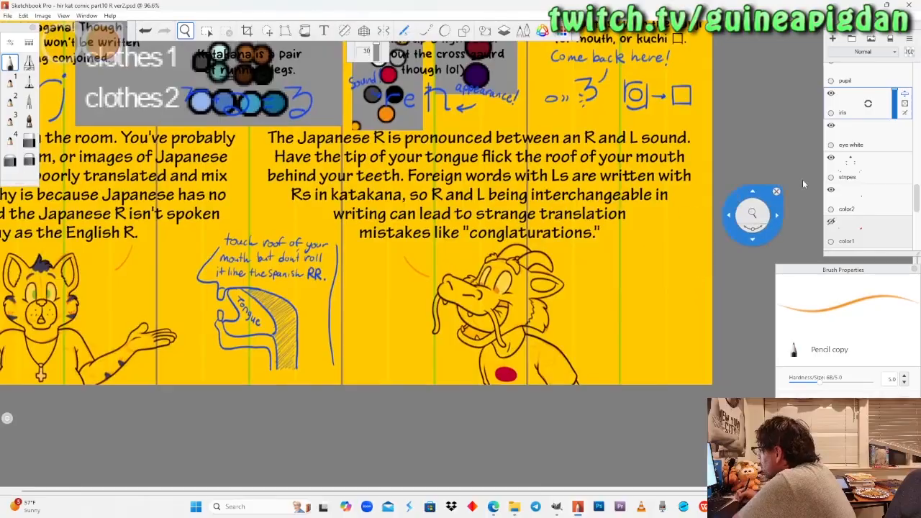
click(863, 83)
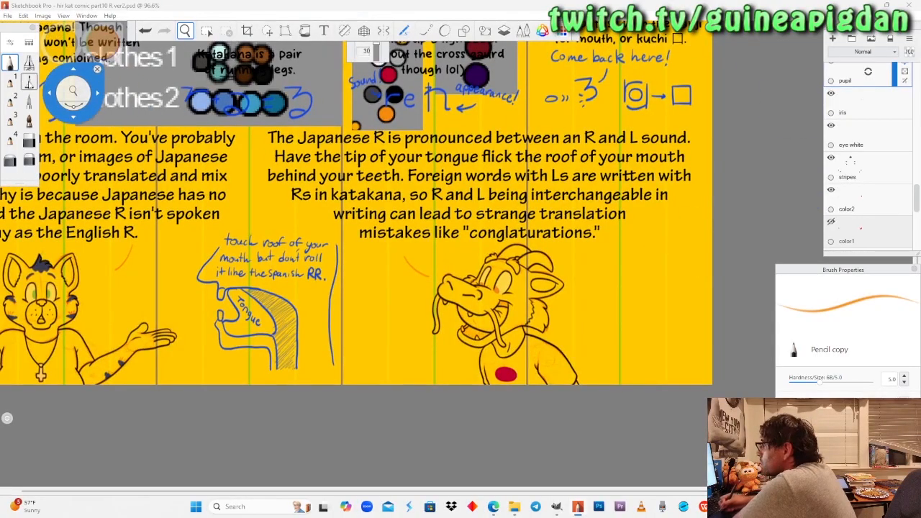
click(12, 67)
drag(103, 34, 104, 54)
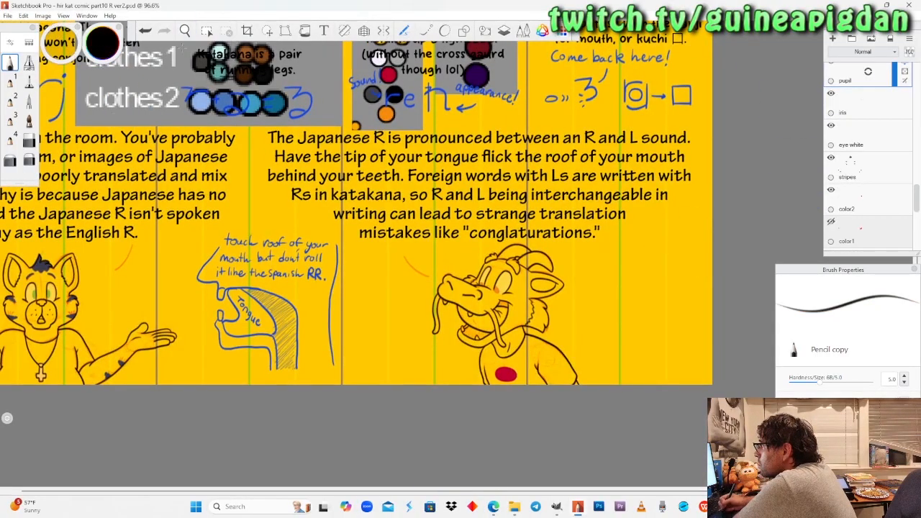
Paint a small black oval pupil in each of the cat's green irises, beside the inner eye outline.
click(185, 30)
drag(358, 283, 488, 233)
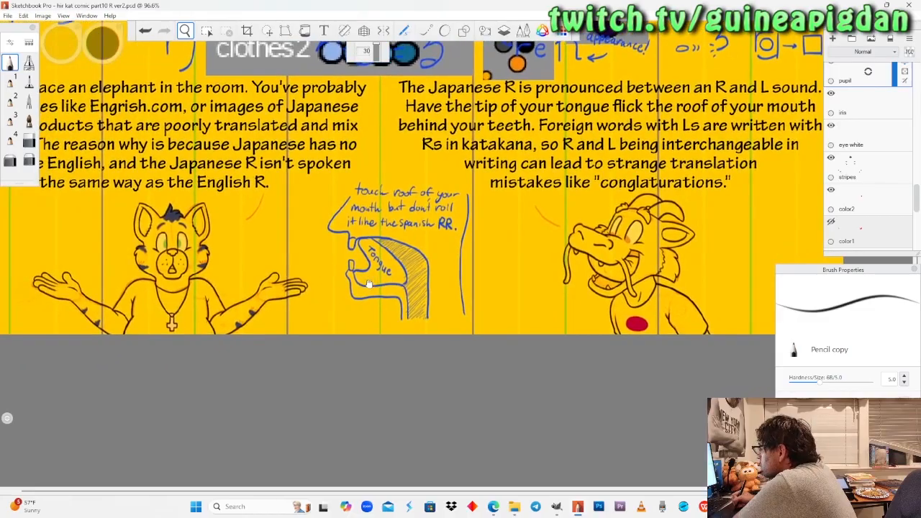
drag(132, 250, 206, 159)
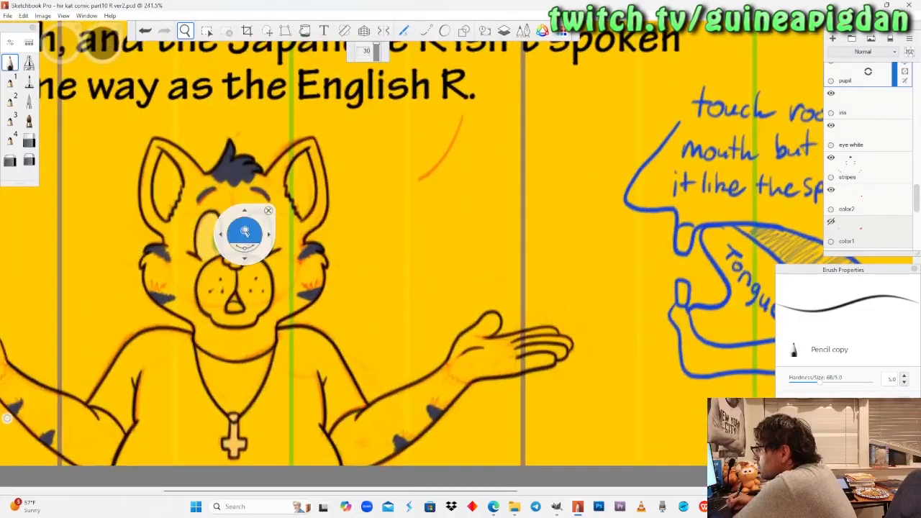
drag(244, 234, 254, 167)
drag(212, 275, 232, 201)
click(11, 63)
drag(90, 145, 96, 155)
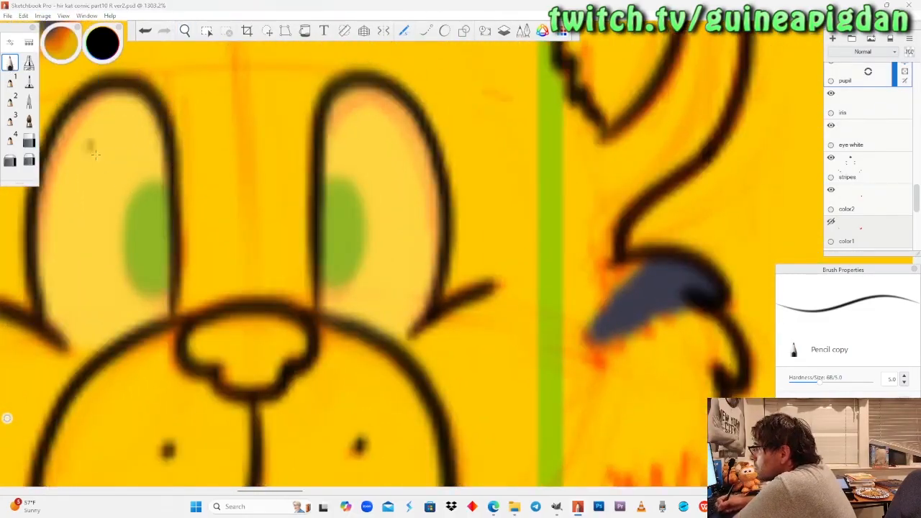
mouse_move(163, 234)
mouse_down()
mouse_move(158, 241)
mouse_move(165, 225)
mouse_up()
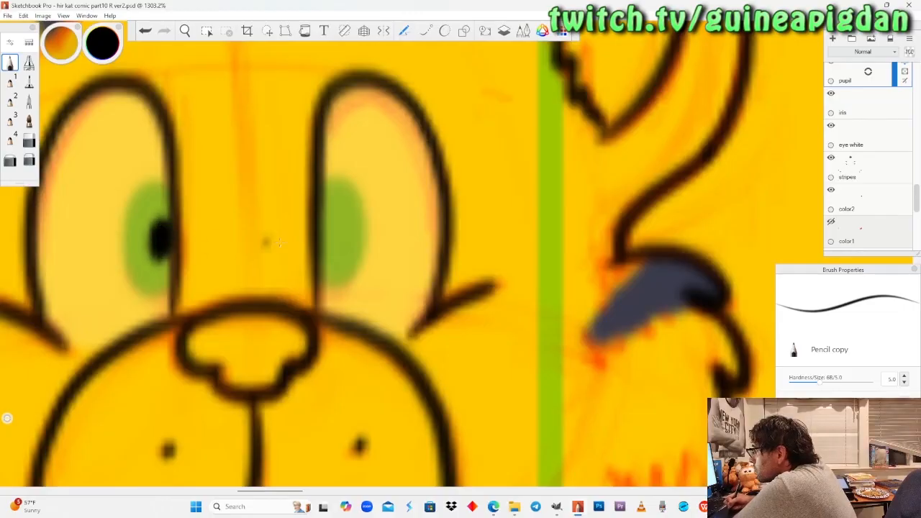
mouse_move(333, 223)
mouse_down()
mouse_move(331, 237)
mouse_move(333, 223)
mouse_up()
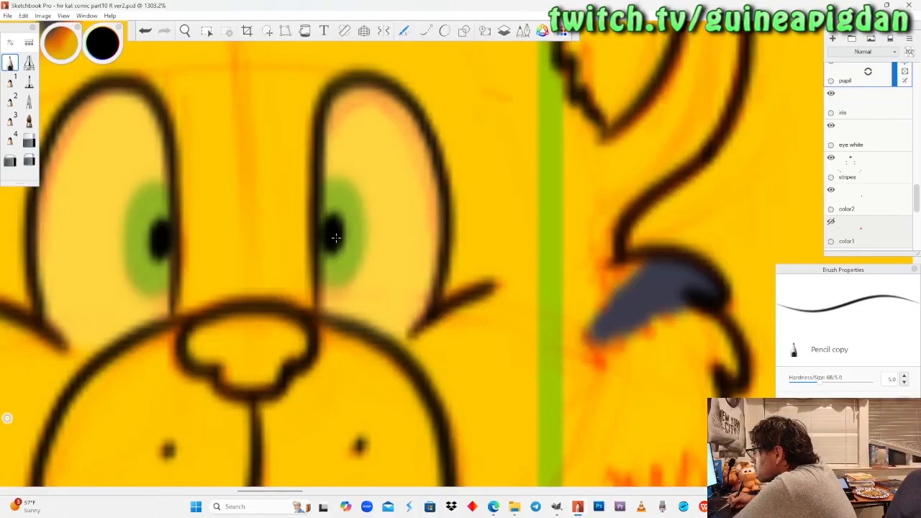
Paint black pupils in both of the dragon's orange irises, undoing and redrawing the strokes until they fit.
click(185, 30)
drag(207, 187, 118, 217)
drag(574, 280, 465, 319)
drag(367, 274, 371, 266)
key(Escape)
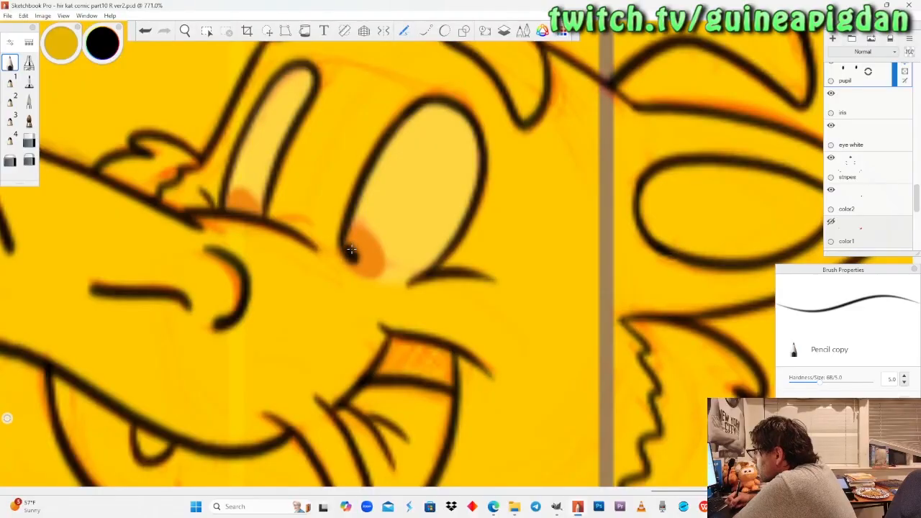
key(ctrl+z)
key(ctrl+z)
drag(352, 252, 352, 250)
key(ctrl+z)
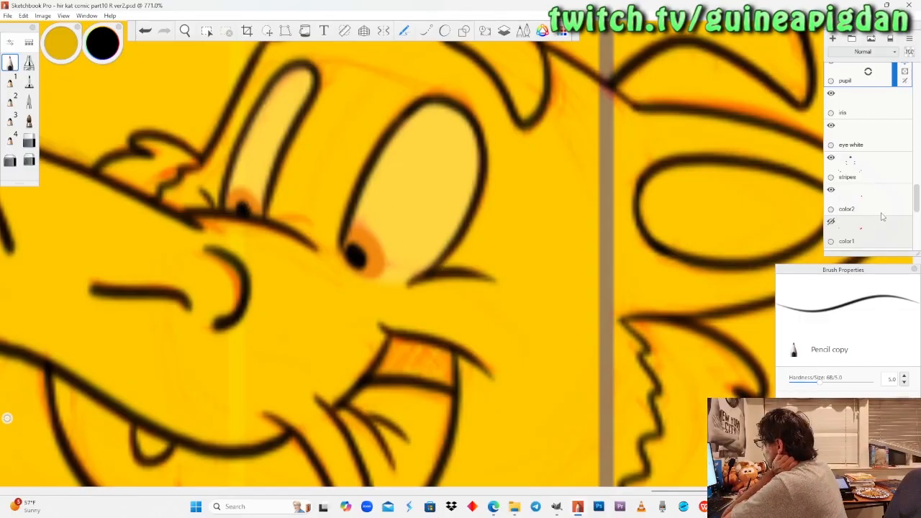
Restore the "eye white" layer to full opacity and check both characters' eyes on the page.
click(890, 149)
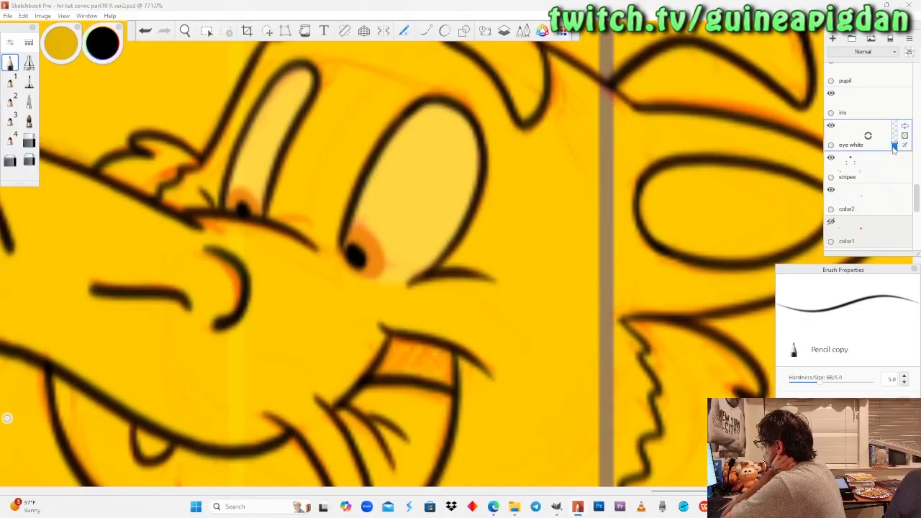
drag(894, 148, 894, 115)
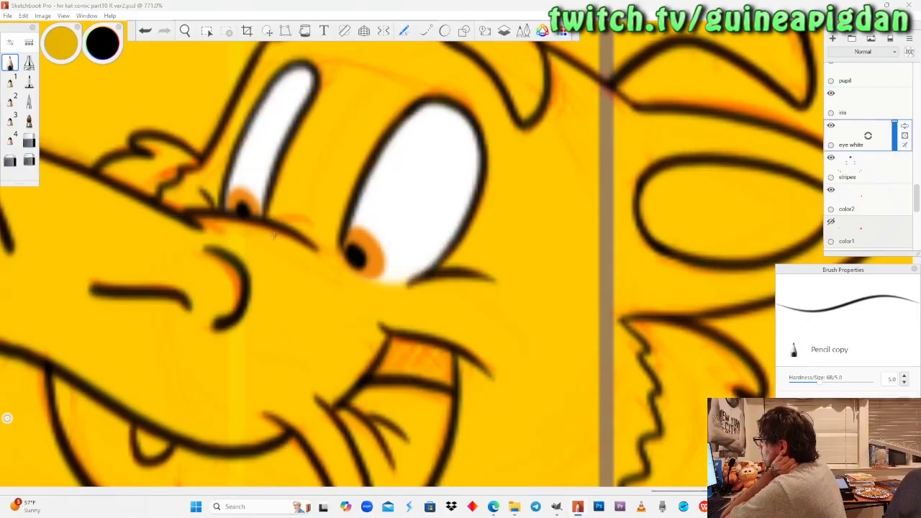
drag(215, 181, 498, 330)
mouse_move(181, 289)
mouse_down()
mouse_move(206, 302)
mouse_move(175, 295)
mouse_move(194, 297)
mouse_up()
On the "glint" layer, paint a white glint over the upper part of each of the cat's irises with the Pencil.
click(865, 85)
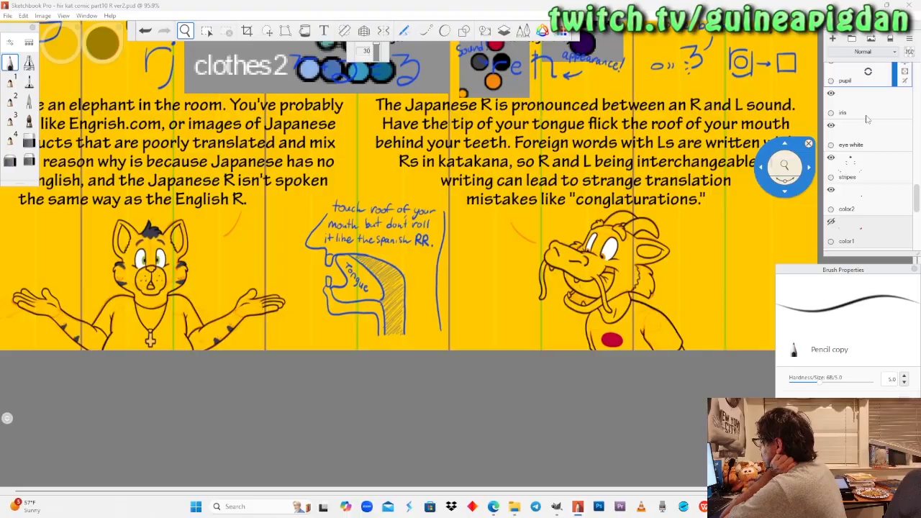
scroll(870, 108, up, 2)
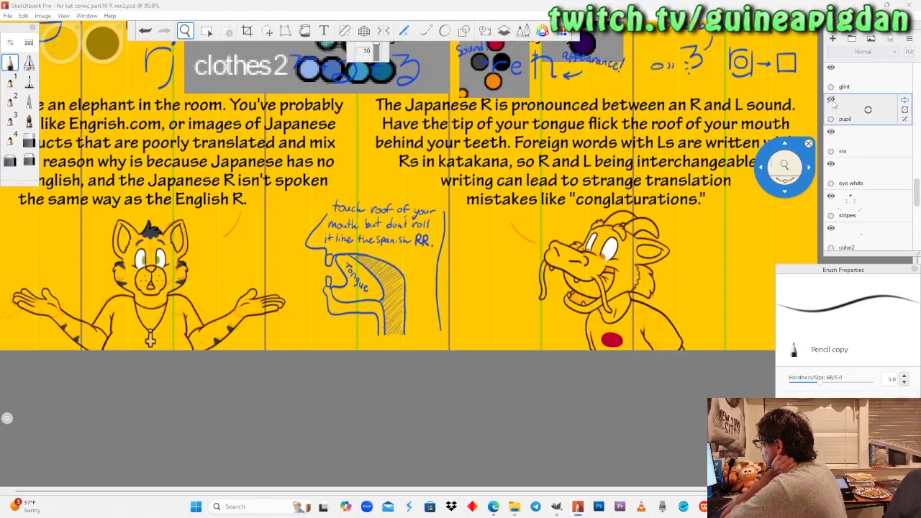
click(849, 87)
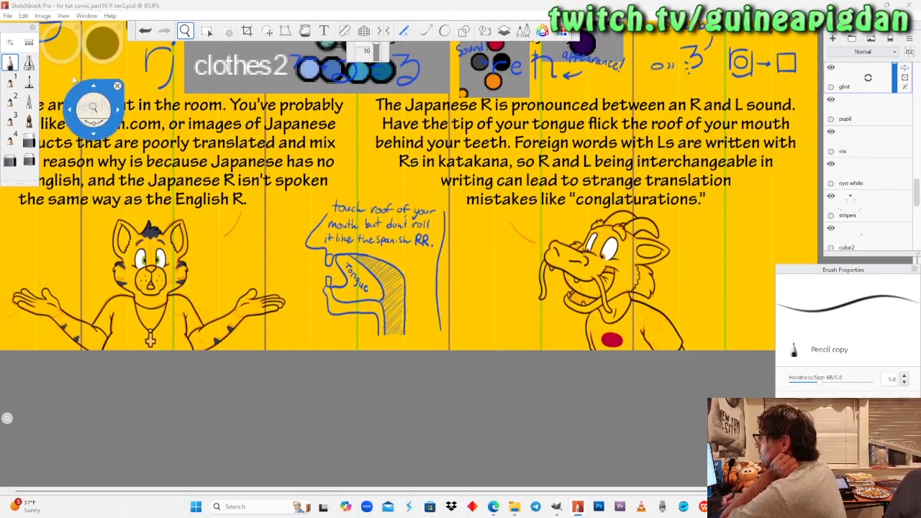
drag(103, 42, 105, 51)
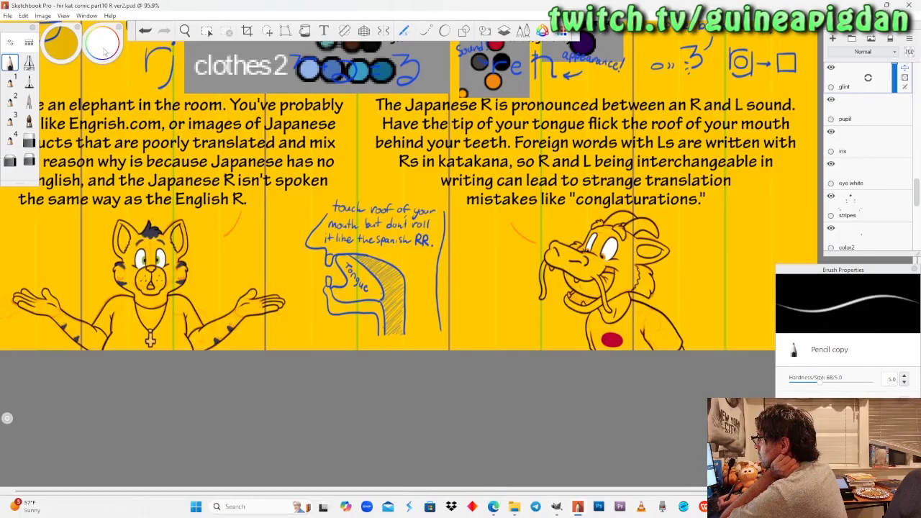
click(185, 30)
drag(160, 223, 213, 232)
drag(188, 248, 278, 181)
drag(284, 220, 290, 131)
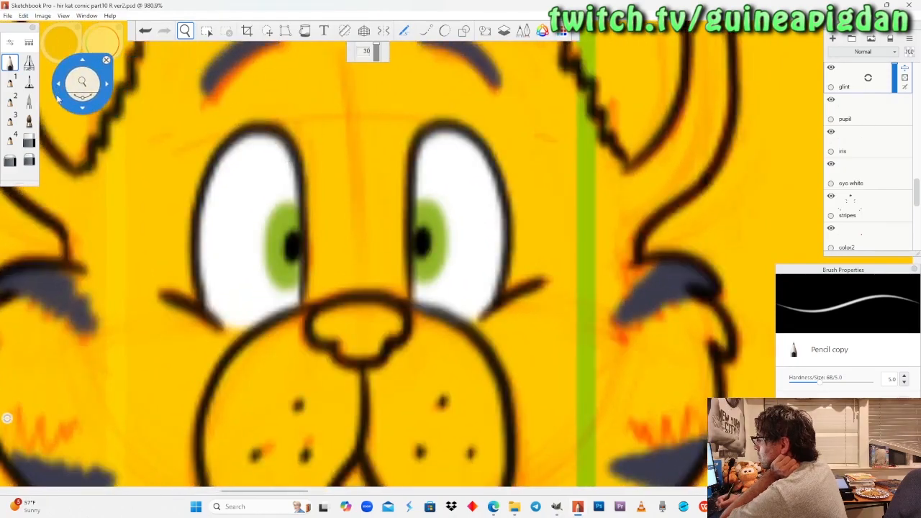
click(11, 63)
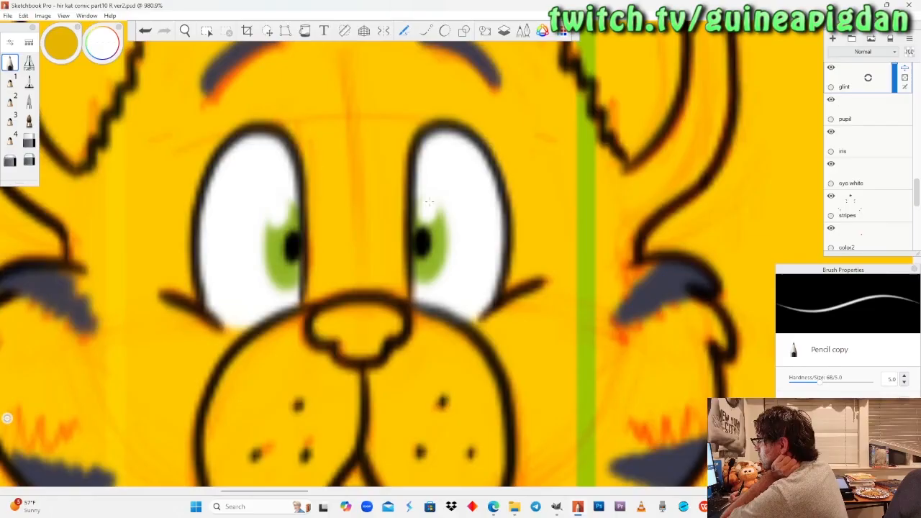
Paint white glints on the upper edges of both of the dragon's orange irises.
click(185, 30)
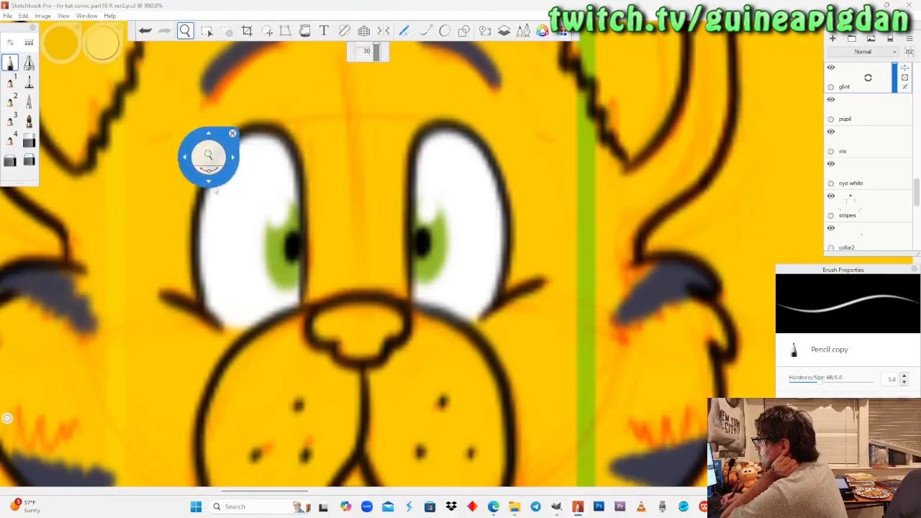
drag(206, 164, 131, 184)
drag(566, 290, 243, 316)
drag(799, 249, 478, 298)
drag(437, 253, 463, 128)
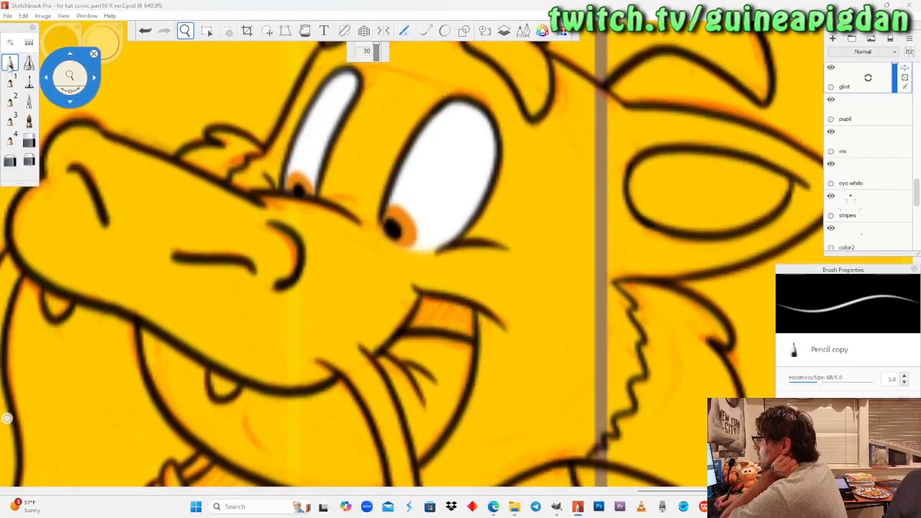
click(11, 63)
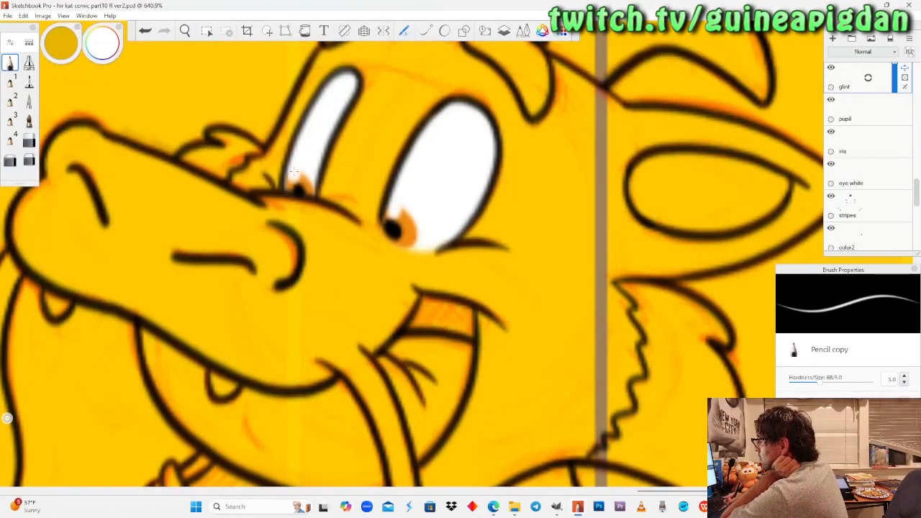
Turn the "color1" layer's visibility back on and view the characters on the whole page.
click(184, 30)
drag(226, 164, 208, 288)
drag(207, 220, 243, 290)
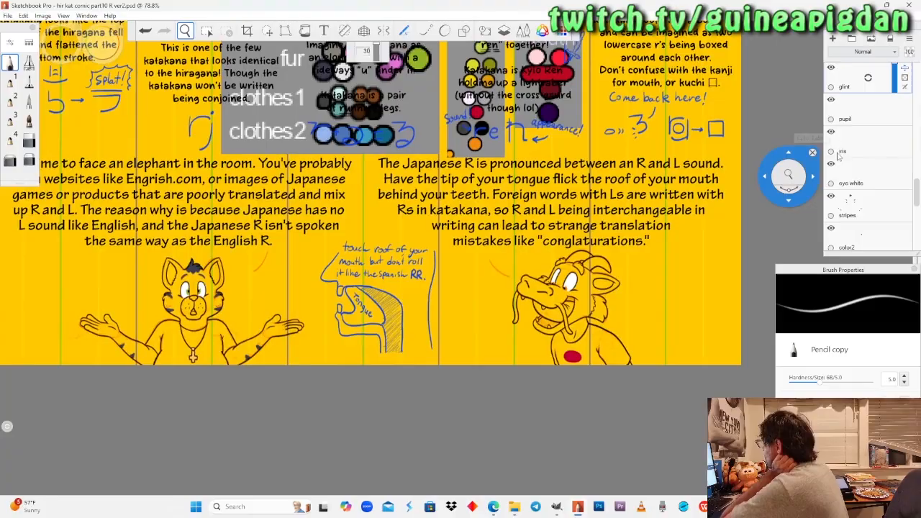
scroll(842, 161, down, 1)
scroll(901, 187, down, 1)
click(831, 180)
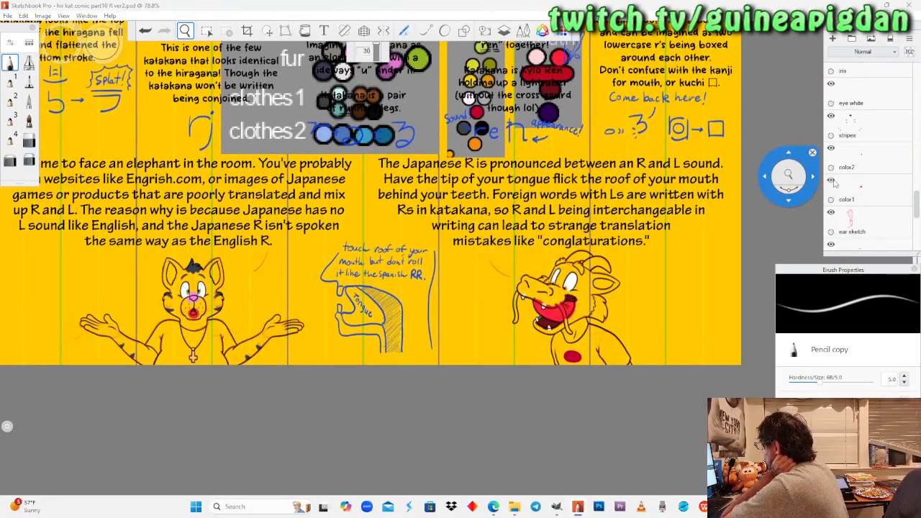
scroll(594, 189, down, 1)
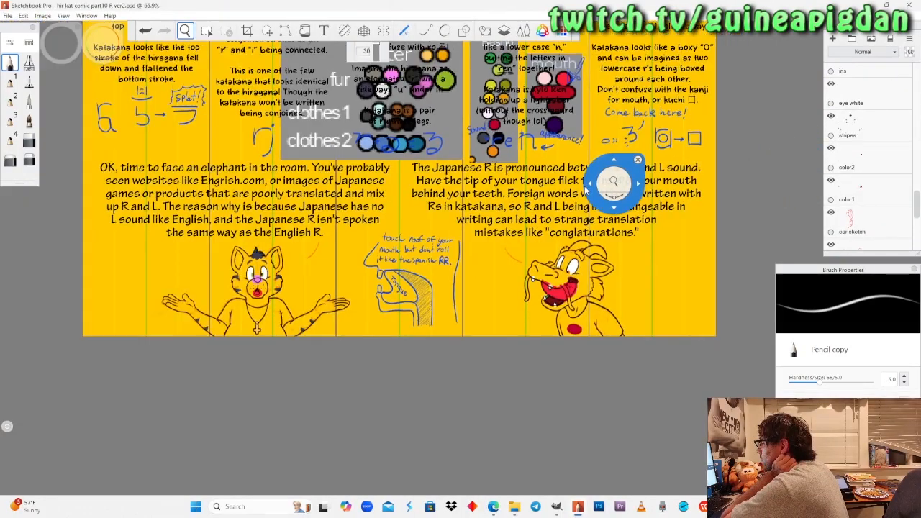
Open the recent file "hir kat comic part9 Y ver4.psd".
drag(409, 259, 428, 298)
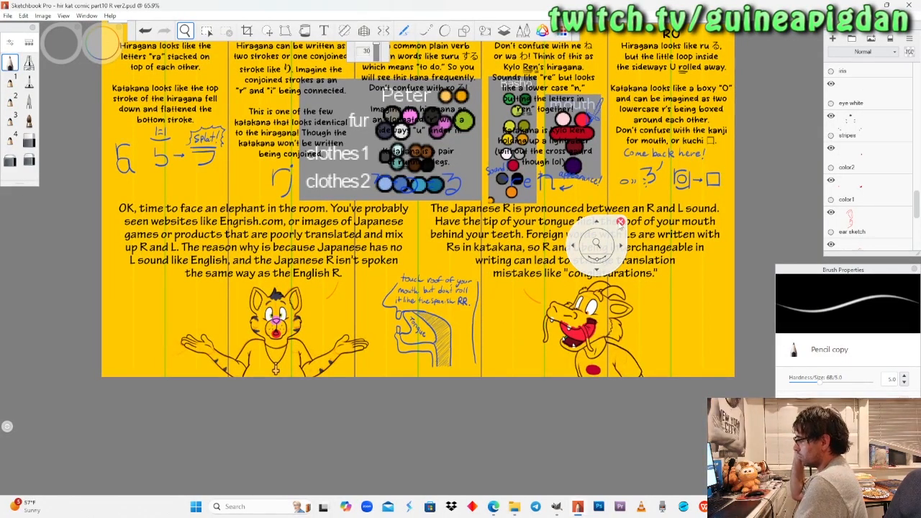
click(620, 222)
click(7, 15)
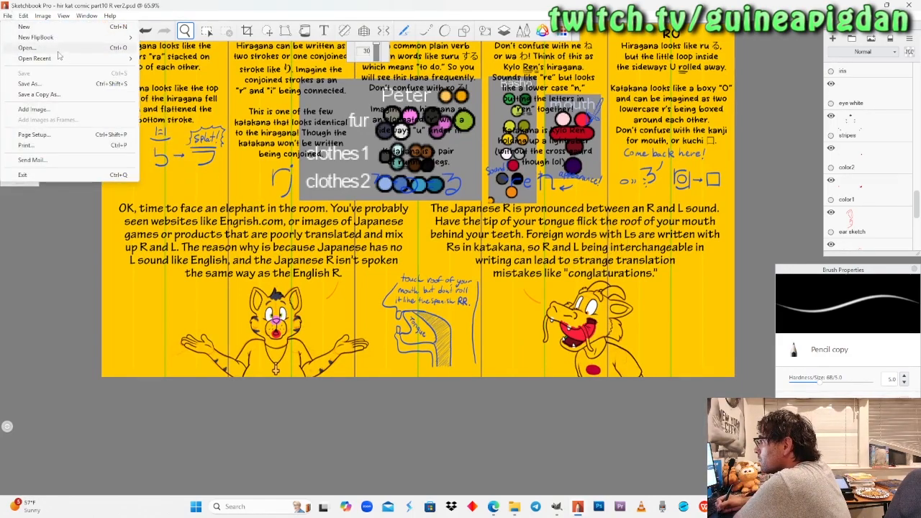
mouse_move(67, 62)
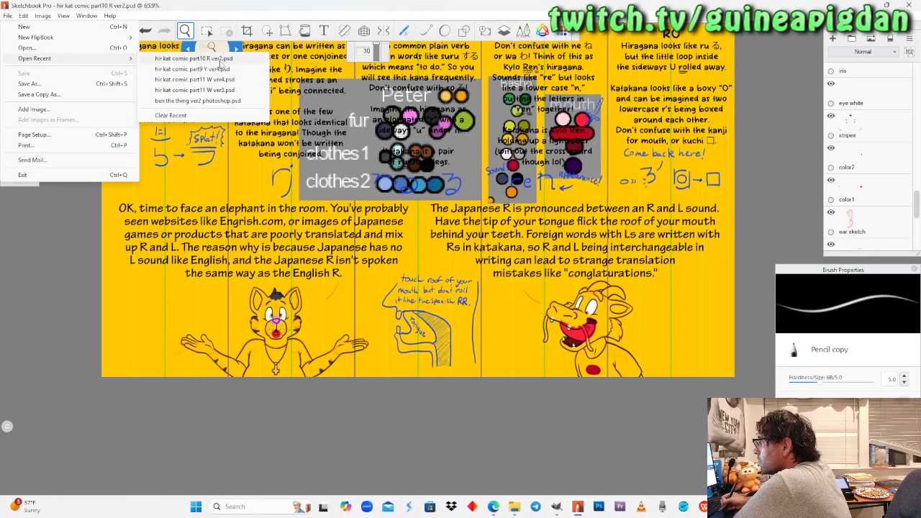
click(234, 69)
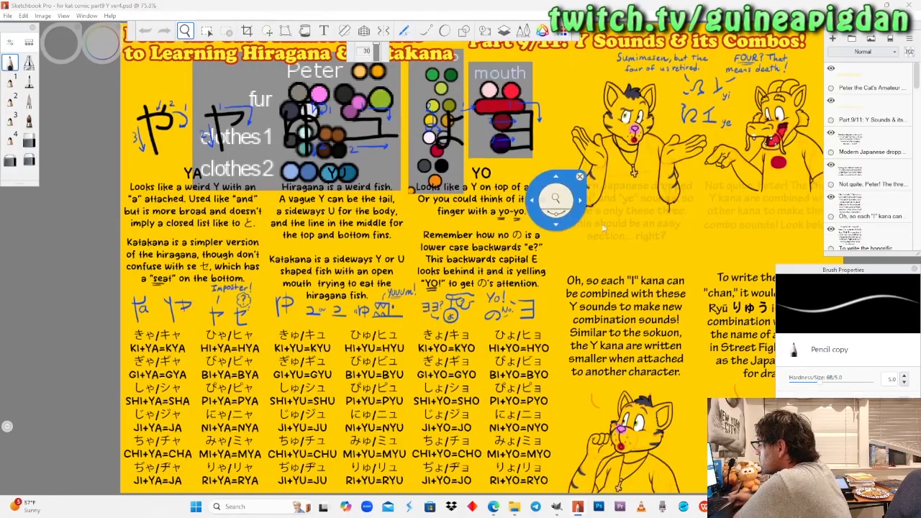
Make the "color1" layer active and pick the palette chart's pale lavender-white for the Felt Pen.
drag(672, 303, 394, 365)
drag(407, 280, 427, 282)
drag(443, 226, 459, 209)
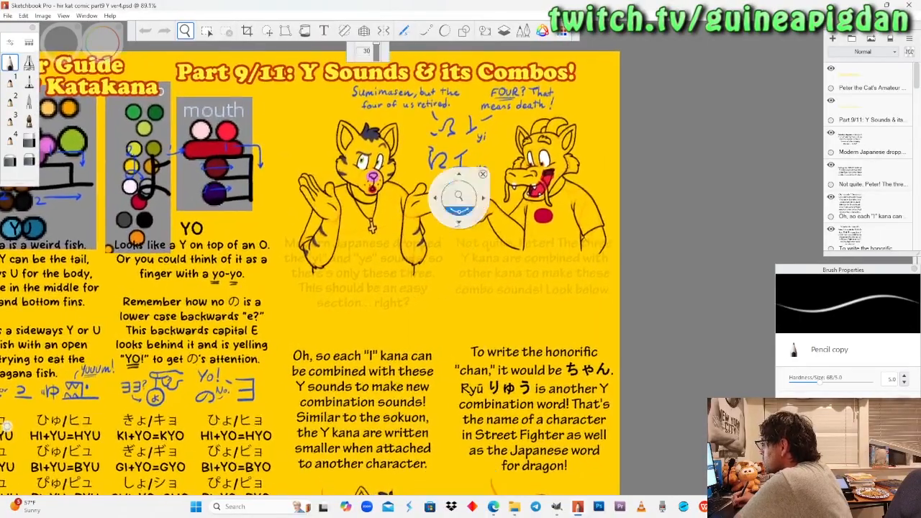
drag(447, 248, 443, 267)
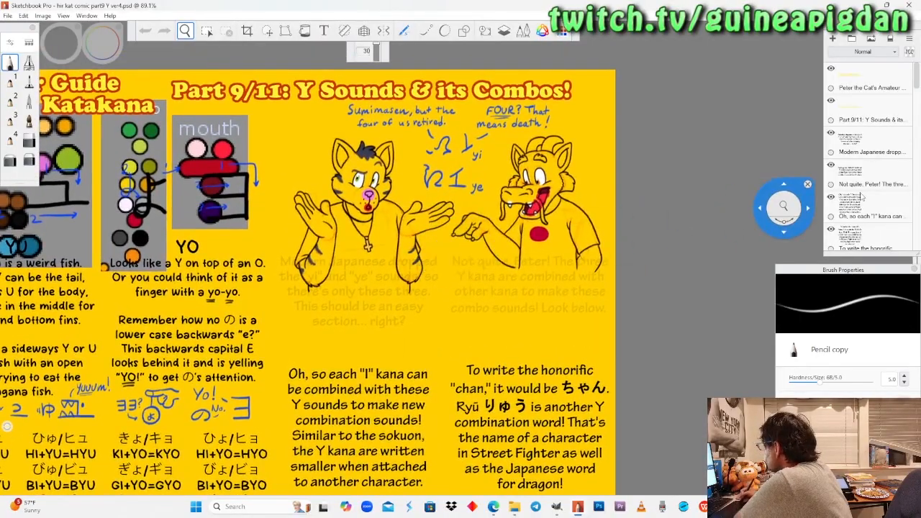
scroll(859, 198, down, 10)
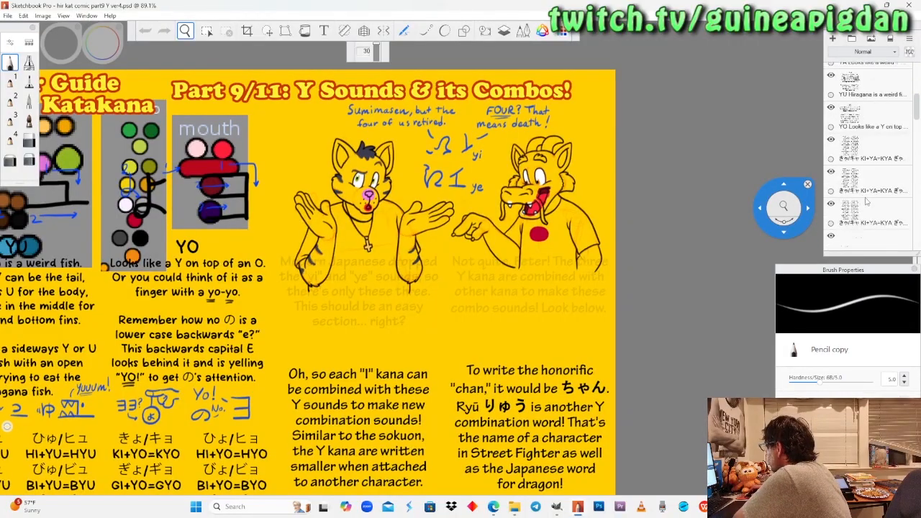
scroll(871, 204, down, 10)
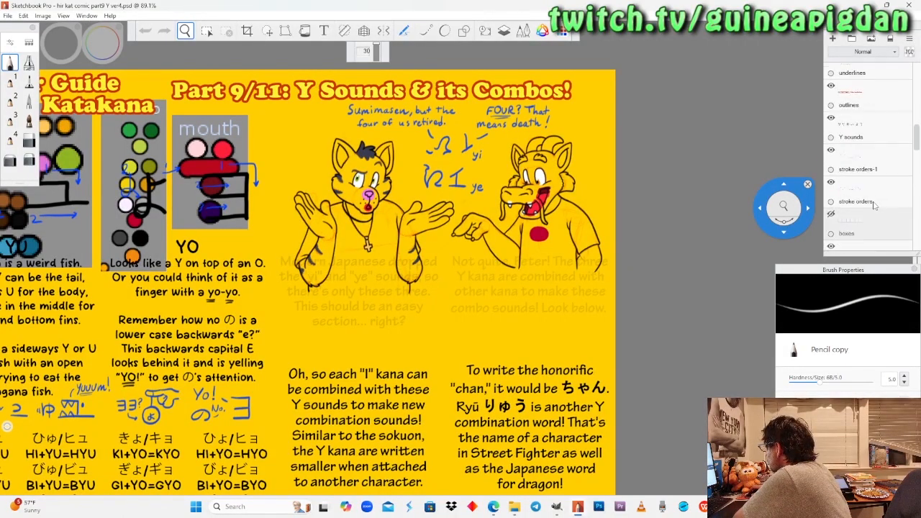
scroll(873, 206, down, 8)
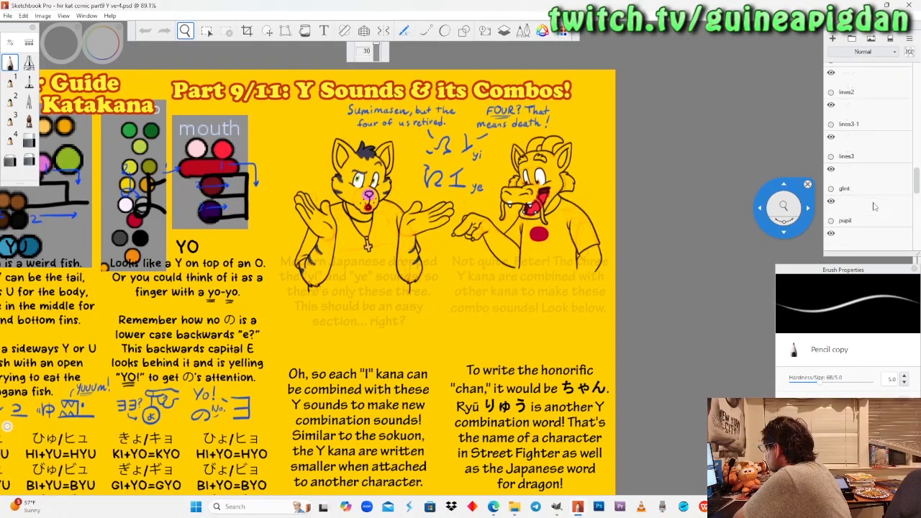
scroll(874, 207, down, 4)
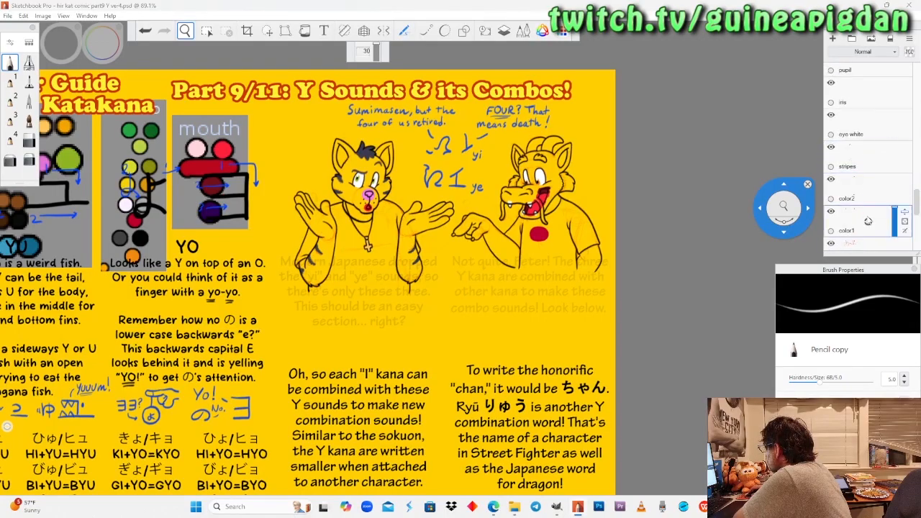
drag(161, 240, 214, 93)
click(29, 82)
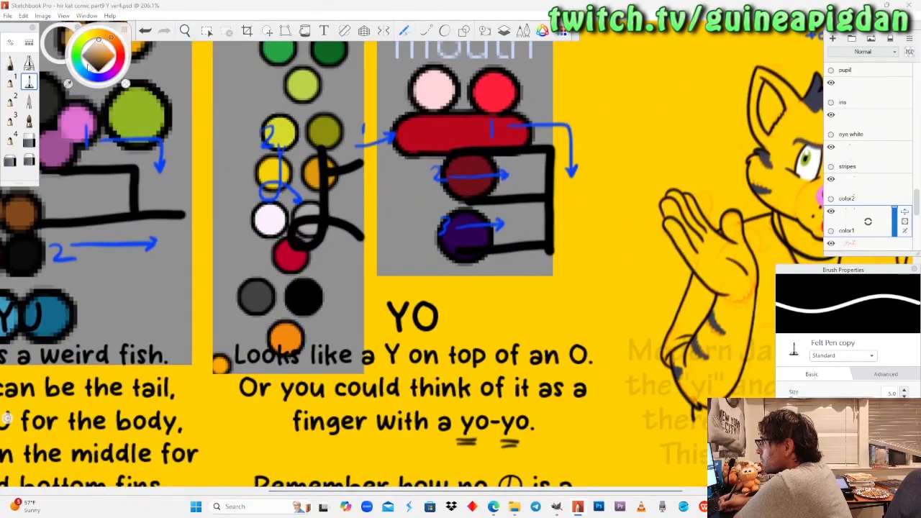
Paint the upper dragon's T-shirt sleeve beside the pointing hand and the fabric under its chin pale lavender-white.
click(185, 31)
drag(716, 205, 346, 203)
drag(696, 252, 350, 227)
mouse_move(506, 262)
mouse_down()
mouse_move(464, 264)
mouse_move(522, 223)
mouse_move(458, 257)
mouse_up()
drag(385, 274, 428, 243)
click(29, 82)
mouse_move(243, 322)
mouse_down()
mouse_move(249, 317)
mouse_move(295, 356)
mouse_move(248, 313)
mouse_up()
mouse_move(327, 388)
mouse_down()
mouse_move(351, 403)
mouse_move(343, 227)
mouse_up()
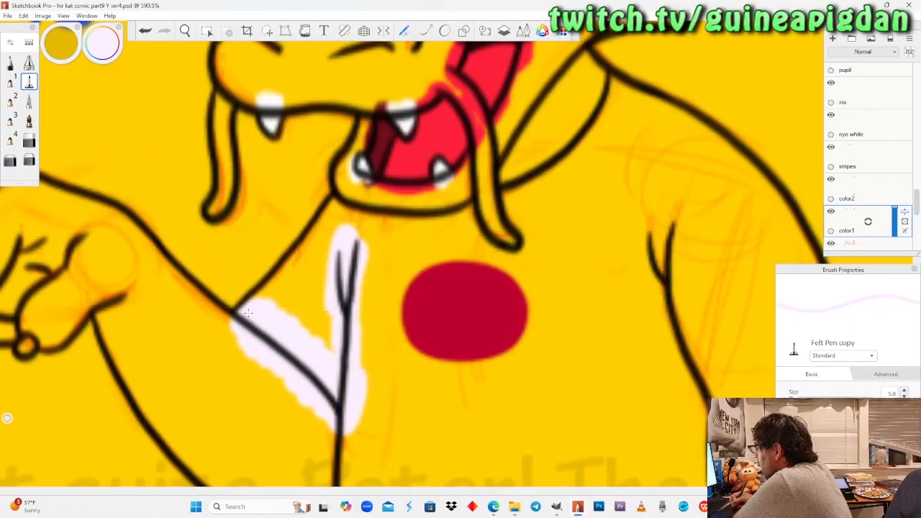
drag(321, 331, 295, 252)
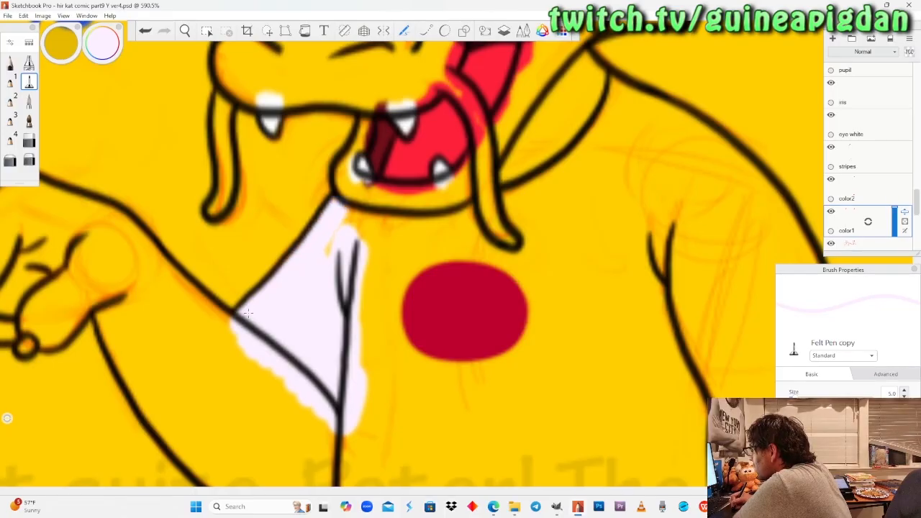
mouse_move(367, 237)
mouse_down()
mouse_move(424, 205)
mouse_move(403, 229)
mouse_move(471, 209)
mouse_up()
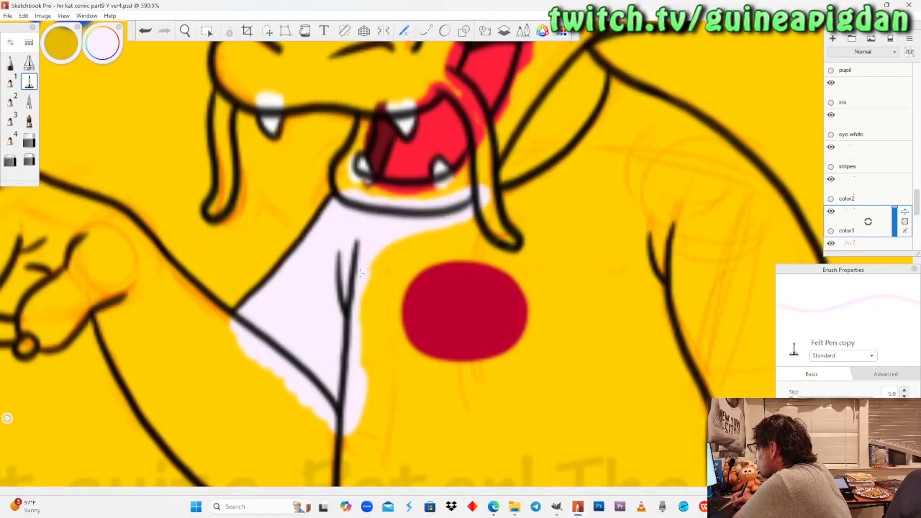
Extend the pale lavender-white along the upper dragon's collar, around its hanging whisker and onto the far shoulder.
click(118, 47)
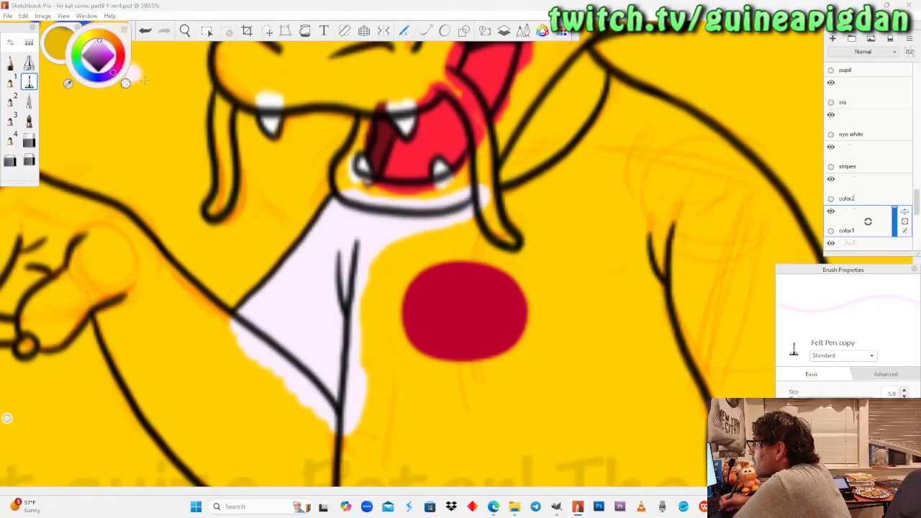
drag(368, 356, 385, 234)
mouse_move(479, 215)
mouse_down()
mouse_move(482, 245)
mouse_move(522, 258)
mouse_move(532, 243)
mouse_move(539, 252)
mouse_move(524, 172)
mouse_move(578, 142)
mouse_up()
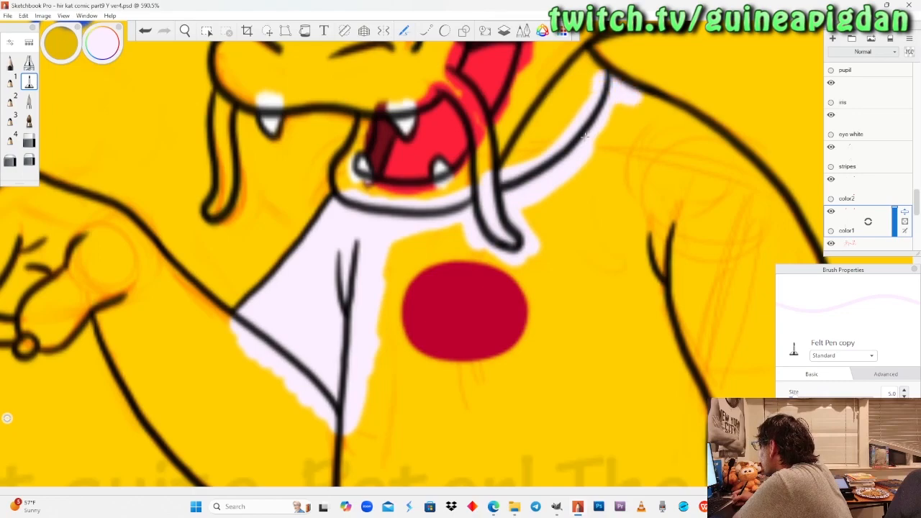
mouse_move(609, 143)
mouse_down()
mouse_move(624, 134)
mouse_move(531, 216)
mouse_up()
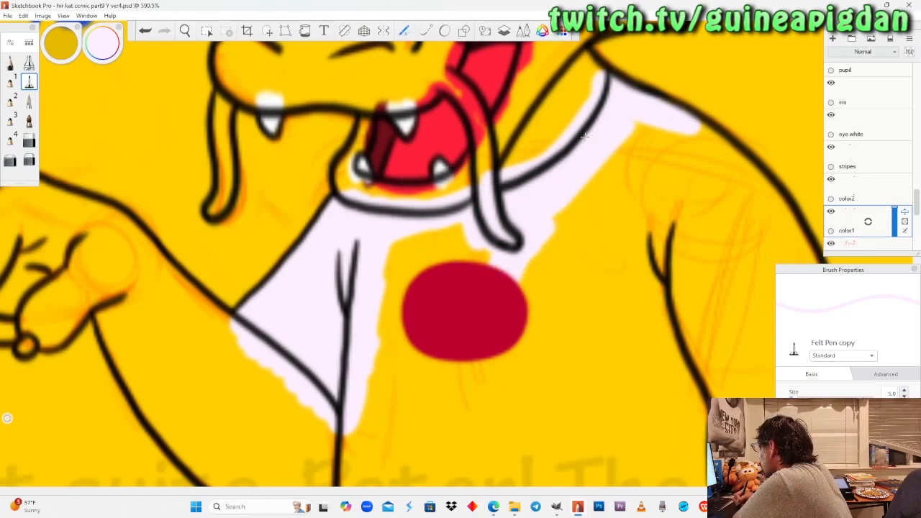
drag(529, 259, 521, 347)
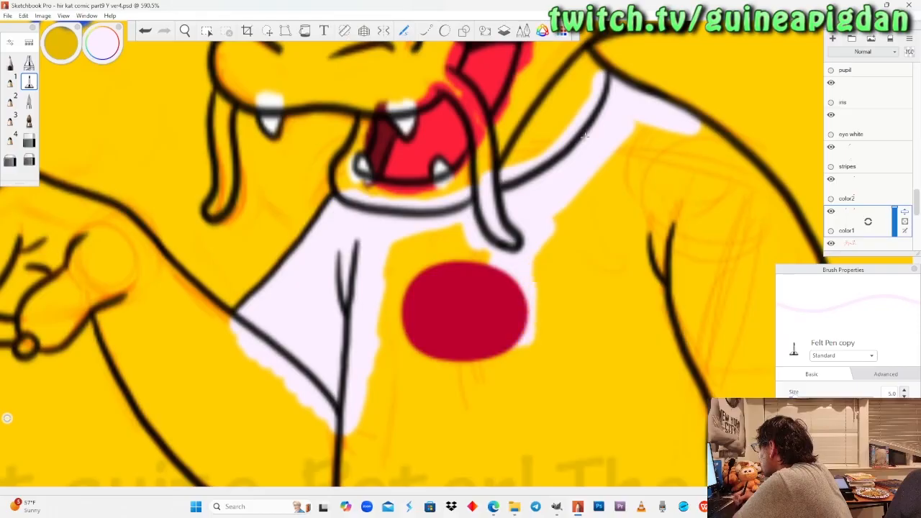
Hide the "color2" layer, paint the shirt's chest where the red circle sits pale lavender-white, and show the layer again.
click(831, 178)
mouse_move(492, 248)
mouse_down()
mouse_move(439, 262)
mouse_move(413, 231)
mouse_up()
mouse_move(403, 262)
mouse_down()
mouse_move(386, 320)
mouse_move(424, 277)
mouse_move(407, 363)
mouse_move(471, 287)
mouse_move(431, 374)
mouse_move(540, 331)
mouse_move(403, 388)
mouse_up()
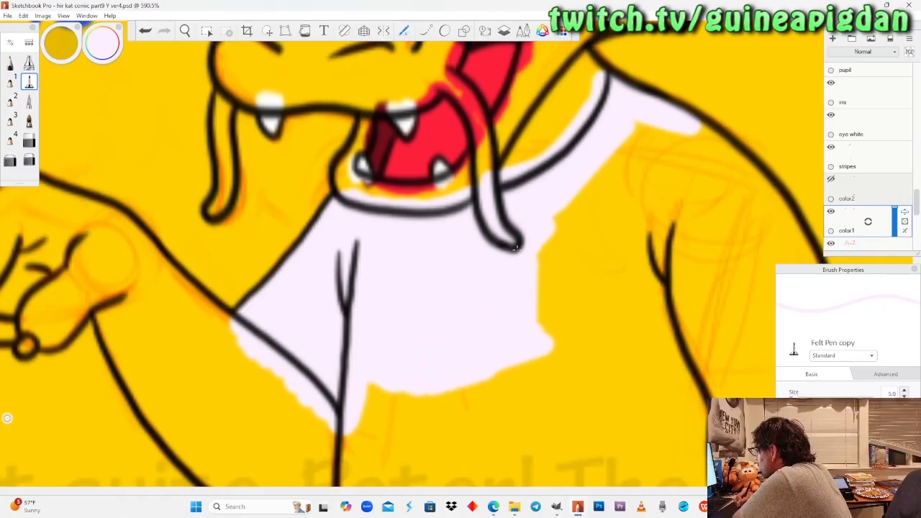
click(831, 178)
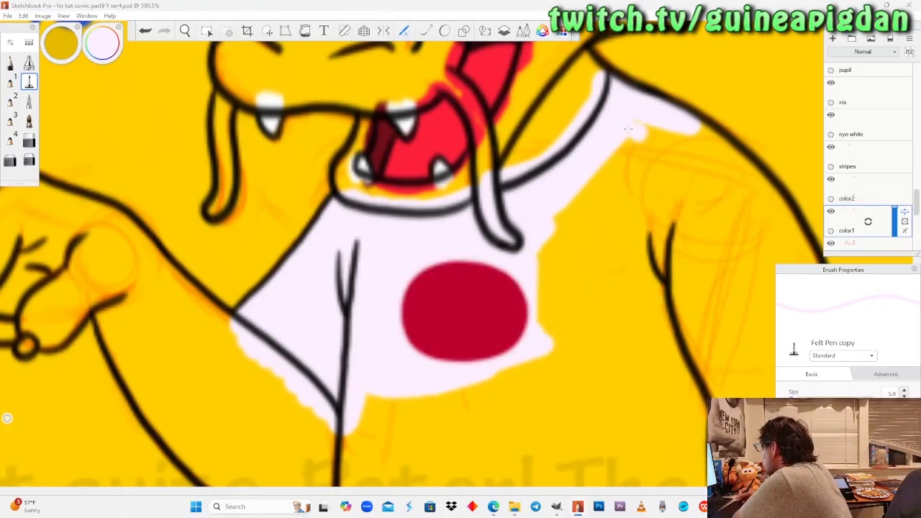
Paint the lower part of the dragon's shirt pale lavender-white between both side seams down to a straight bottom edge.
click(186, 31)
drag(539, 369, 454, 211)
click(29, 82)
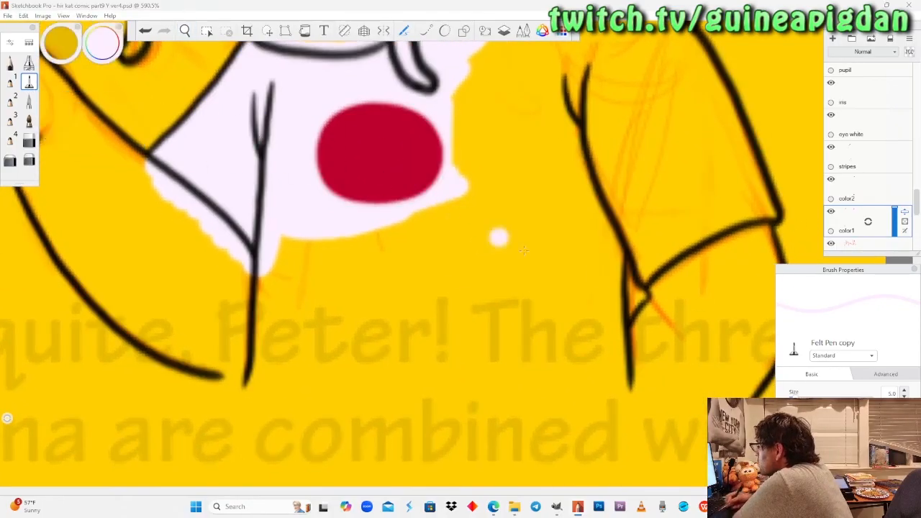
drag(612, 259, 628, 213)
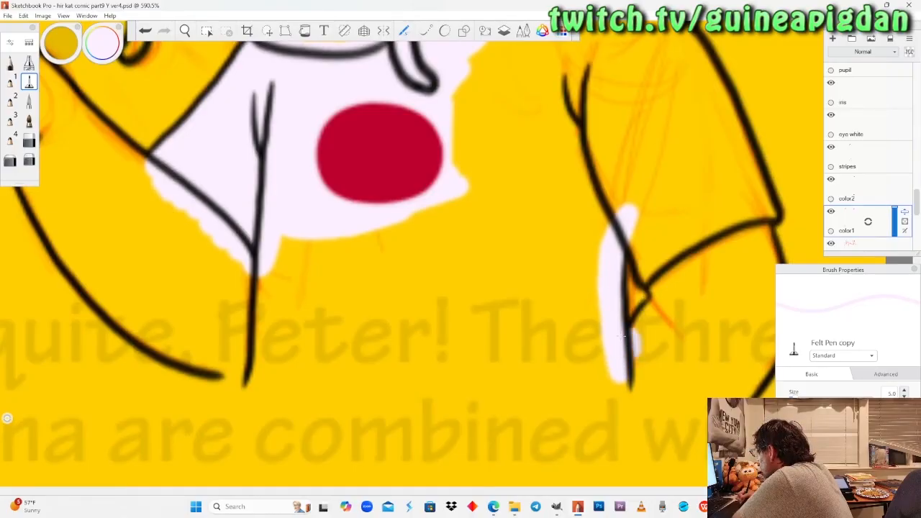
mouse_move(245, 376)
mouse_down()
mouse_move(609, 371)
mouse_move(502, 379)
mouse_move(286, 371)
mouse_move(241, 313)
mouse_move(256, 267)
mouse_move(284, 245)
mouse_move(292, 353)
mouse_up()
mouse_move(367, 360)
mouse_down()
mouse_move(288, 346)
mouse_move(561, 354)
mouse_move(596, 284)
mouse_up()
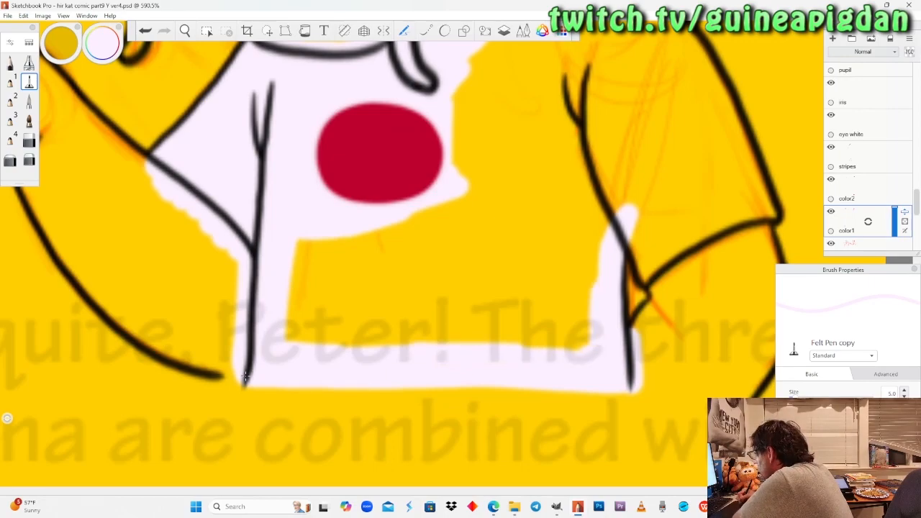
mouse_move(584, 338)
mouse_down()
mouse_move(511, 338)
mouse_move(584, 295)
mouse_move(468, 327)
mouse_move(346, 337)
mouse_up()
mouse_move(403, 339)
mouse_down()
mouse_move(288, 334)
mouse_move(299, 256)
mouse_move(317, 331)
mouse_move(338, 241)
mouse_move(370, 234)
mouse_move(394, 329)
mouse_move(421, 212)
mouse_move(429, 216)
mouse_move(433, 327)
mouse_up()
drag(433, 328, 442, 206)
mouse_move(444, 321)
mouse_down()
mouse_move(515, 324)
mouse_move(576, 303)
mouse_move(446, 278)
mouse_move(589, 273)
mouse_up()
drag(442, 265, 590, 266)
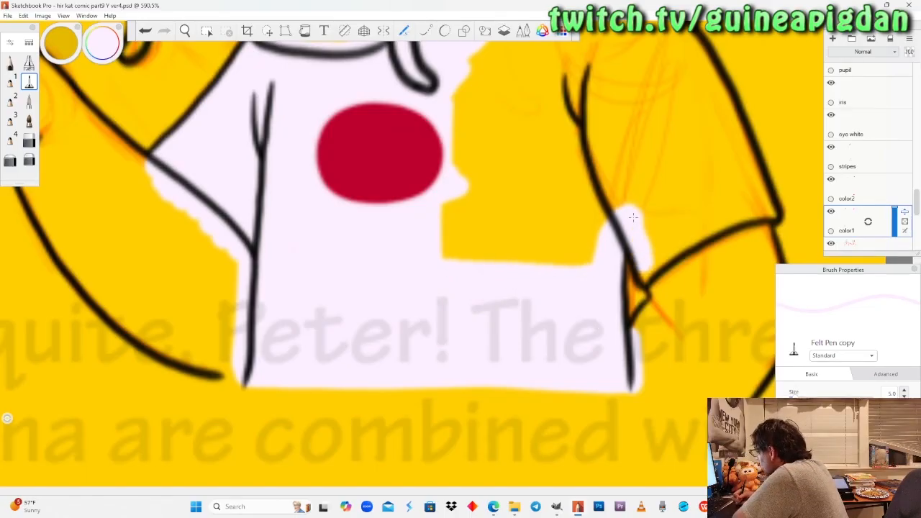
Paint a pale lavender-white border inside the hem and outer edge of the upper dragon's other sleeve.
mouse_move(657, 279)
mouse_down()
mouse_move(673, 262)
mouse_move(768, 220)
mouse_up()
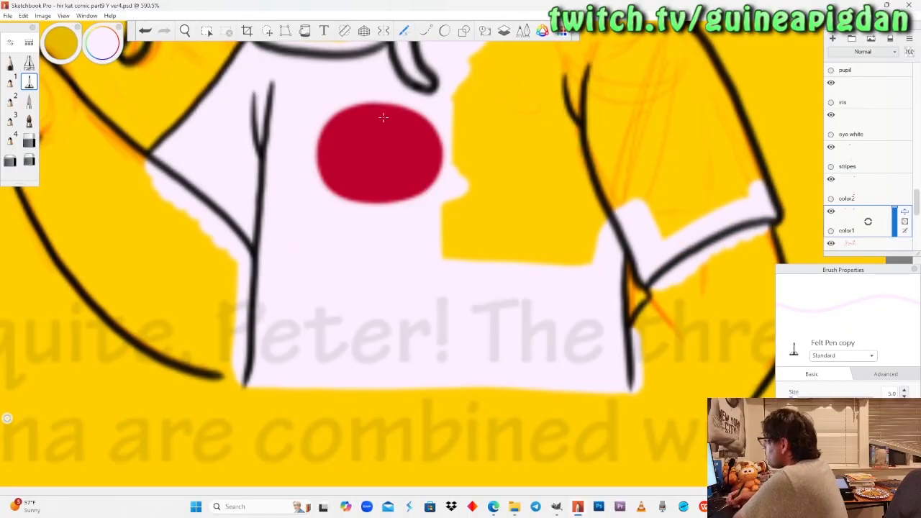
click(186, 31)
drag(578, 158, 391, 302)
click(29, 83)
drag(414, 107, 484, 170)
drag(519, 235, 530, 243)
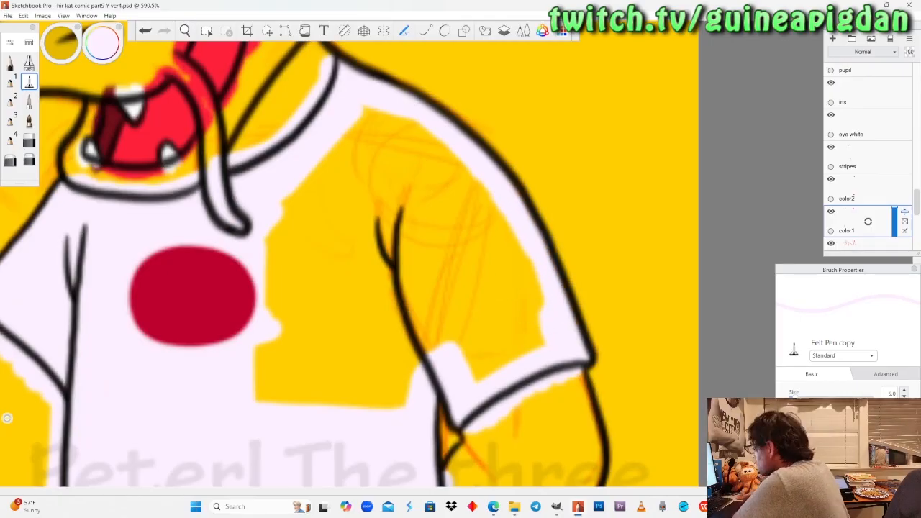
Set the Felt Pen size to 10.7 and fill the remaining yellow area of the dragon's sleeve and chest.
drag(795, 396, 798, 396)
mouse_move(461, 338)
mouse_down()
mouse_move(477, 324)
mouse_move(496, 360)
mouse_move(532, 338)
mouse_move(470, 319)
mouse_up()
mouse_move(516, 248)
mouse_down()
mouse_move(453, 177)
mouse_move(373, 115)
mouse_move(288, 201)
mouse_move(267, 392)
mouse_move(320, 223)
mouse_move(352, 403)
mouse_move(367, 266)
mouse_move(394, 403)
mouse_move(432, 316)
mouse_move(497, 284)
mouse_move(417, 295)
mouse_move(432, 201)
mouse_move(360, 259)
mouse_move(317, 165)
mouse_up()
Paint both claws on the upper dragon's pointing hand white with the Pencil.
click(185, 31)
drag(210, 79, 256, 407)
drag(302, 318, 331, 285)
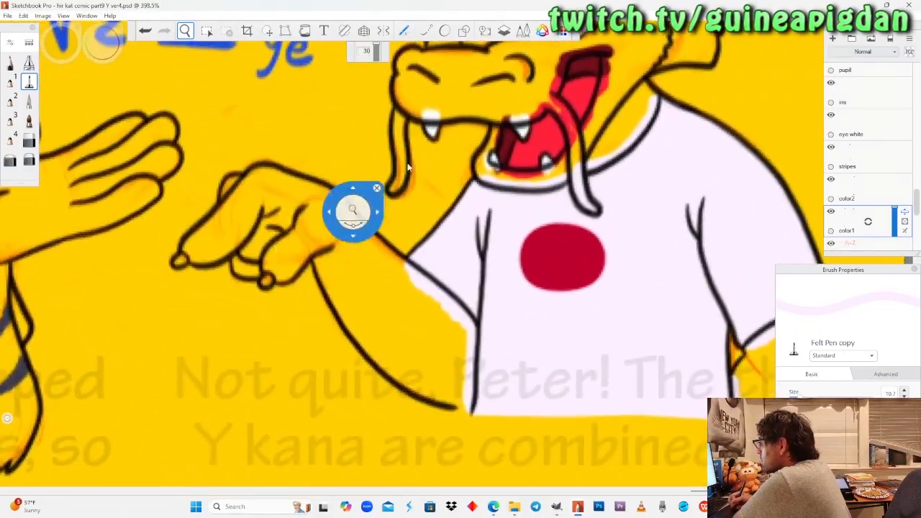
click(10, 62)
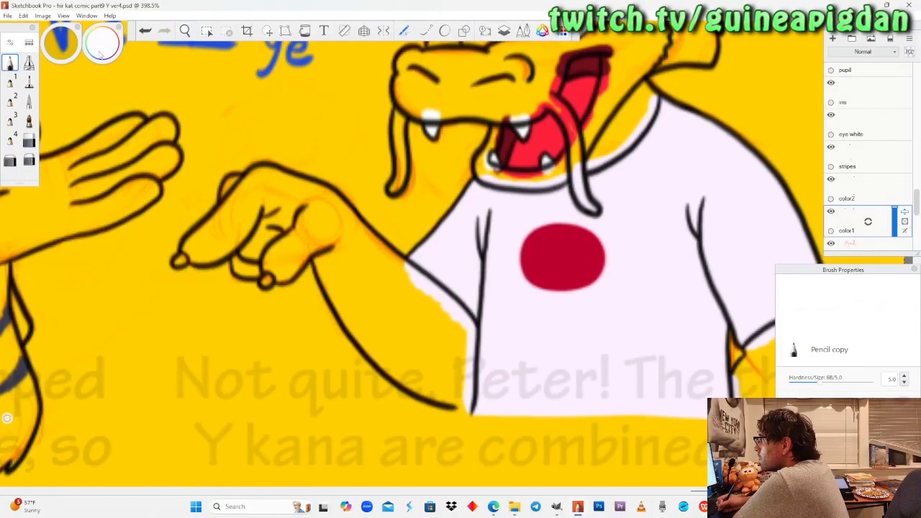
drag(246, 185, 243, 131)
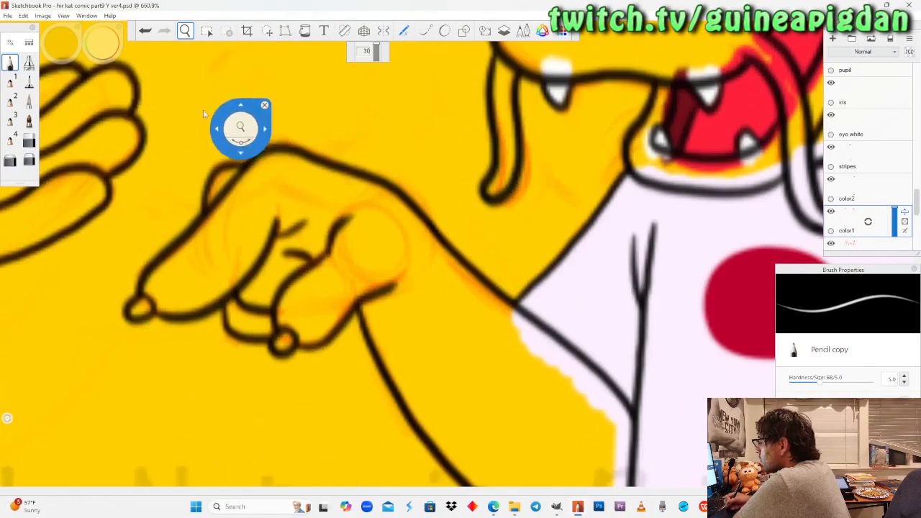
click(11, 62)
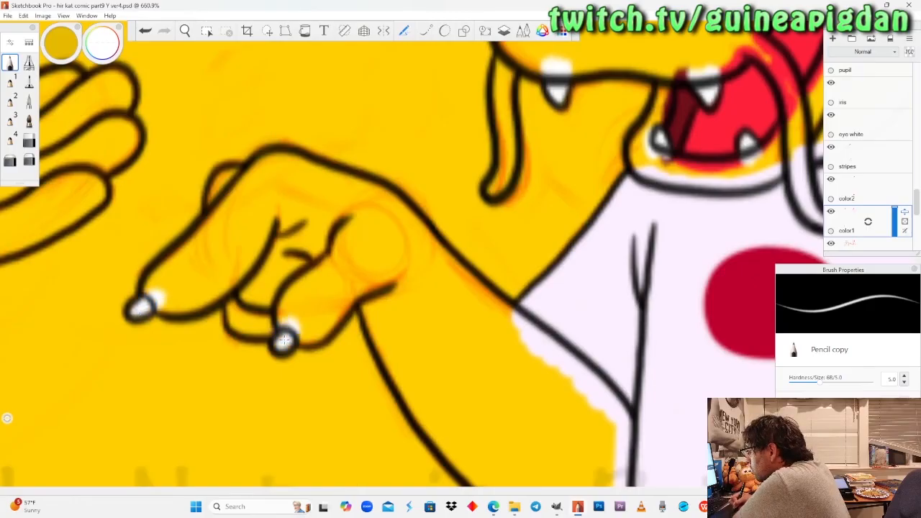
Paint the thumb claw of the winking dragon lower on the page white with the Pencil.
key(space)
drag(207, 190, 223, 324)
drag(270, 479, 324, 305)
drag(294, 348, 294, 310)
mouse_move(288, 400)
mouse_down()
mouse_move(295, 284)
mouse_move(294, 365)
mouse_up()
drag(298, 294, 298, 269)
click(12, 63)
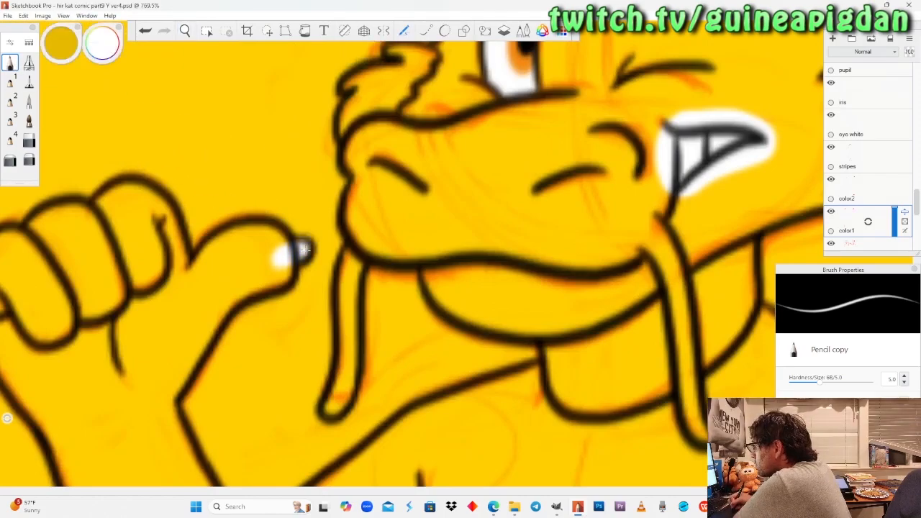
Sample the pale lavender-white from the upper dragon's painted shirt as the Pencil colour.
click(185, 31)
drag(209, 170, 213, 213)
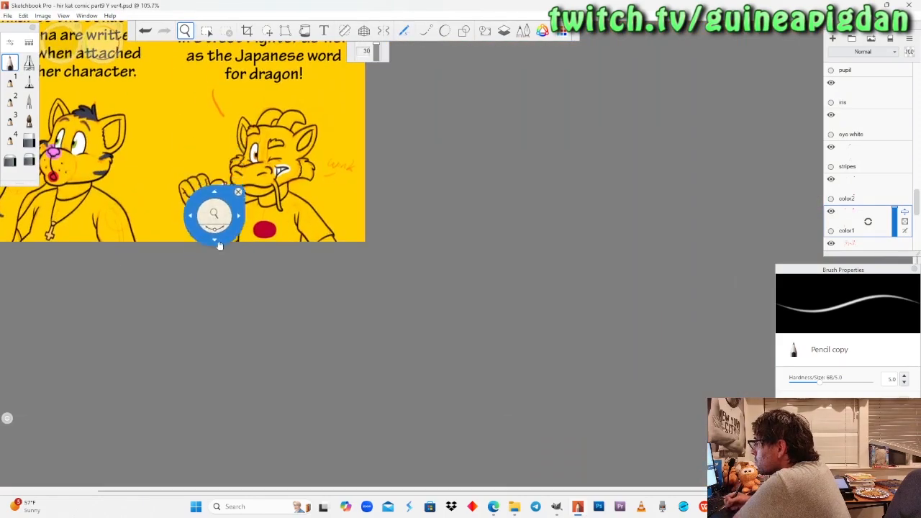
drag(220, 245, 293, 387)
drag(263, 242, 263, 252)
drag(324, 263, 324, 390)
drag(162, 211, 307, 324)
mouse_move(507, 310)
mouse_down()
mouse_move(438, 329)
mouse_move(430, 291)
mouse_up()
click(12, 60)
click(103, 44)
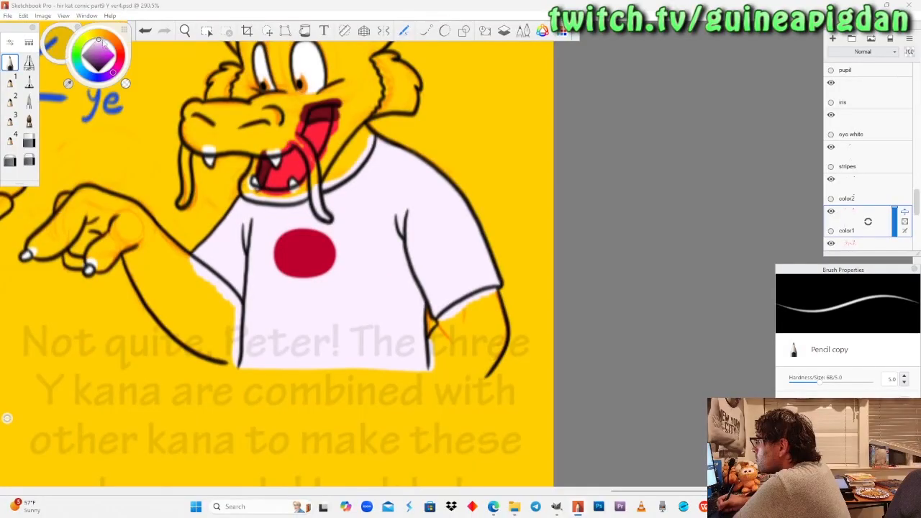
click(70, 84)
click(232, 233)
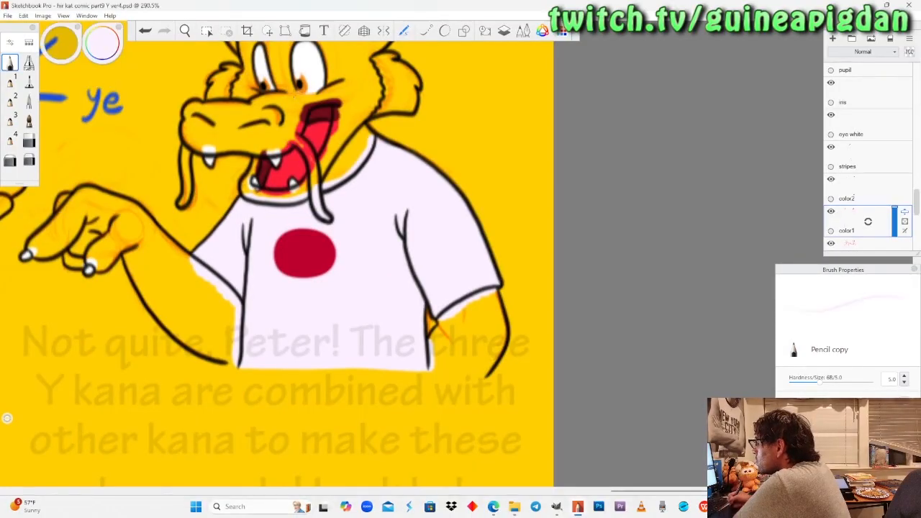
Paint the winking dragon's T-shirt at the page's lower edge pale lavender-white with the Pencil.
click(185, 30)
drag(205, 173, 204, 192)
drag(285, 425, 352, 154)
drag(292, 489, 316, 361)
mouse_move(319, 319)
mouse_down()
mouse_move(321, 302)
mouse_move(320, 315)
mouse_up()
click(12, 65)
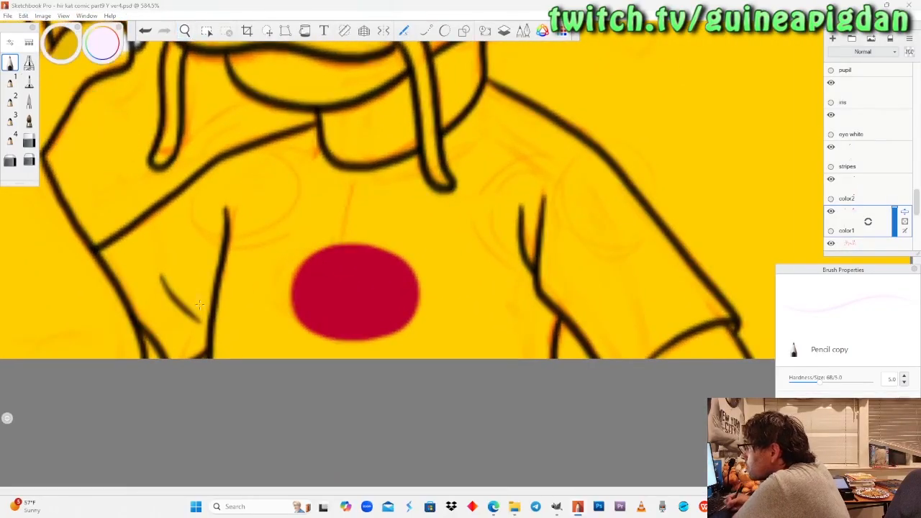
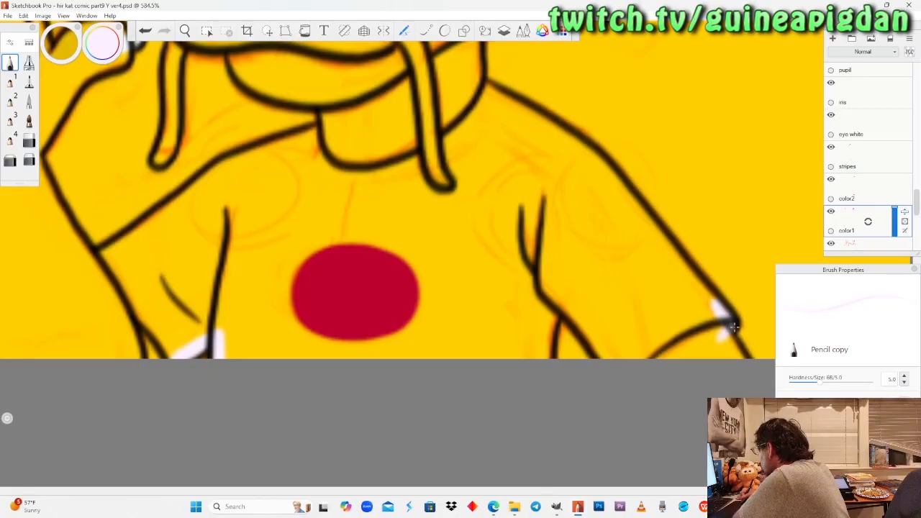
Paint the winking dragon's bent-arm sleeve, shoulder and neckline pale lavender-white with the Felt Pen at size 4.5.
click(28, 82)
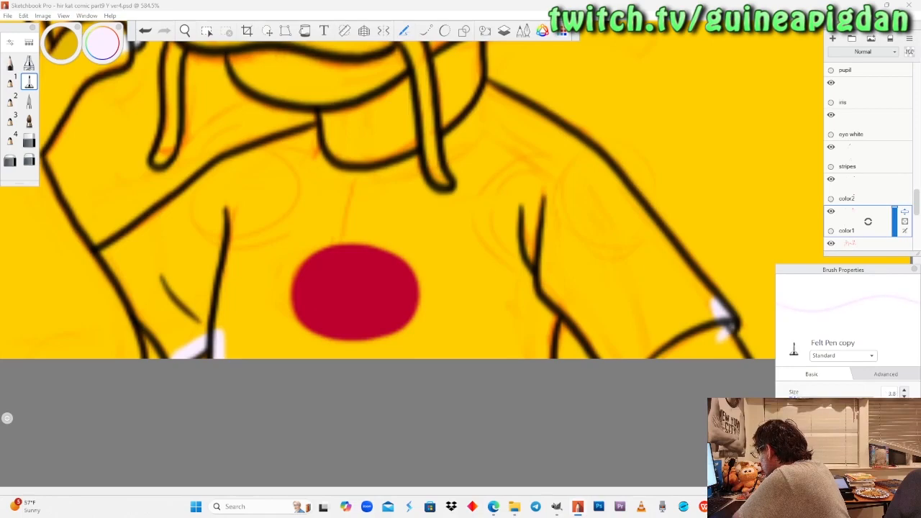
mouse_move(108, 252)
mouse_down()
mouse_move(97, 263)
mouse_move(113, 253)
mouse_move(147, 331)
mouse_move(169, 351)
mouse_up()
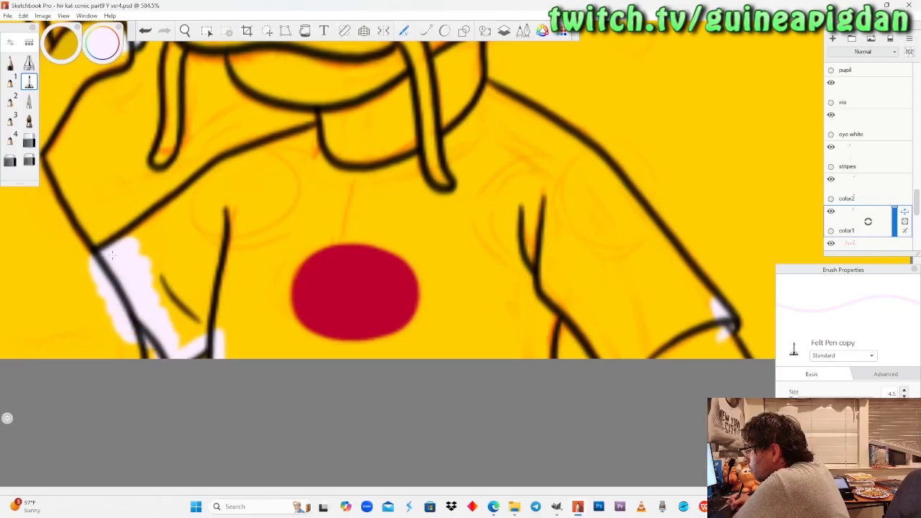
mouse_move(196, 322)
mouse_down()
mouse_move(205, 331)
mouse_move(229, 316)
mouse_move(245, 292)
mouse_move(179, 337)
mouse_up()
mouse_move(155, 280)
mouse_down()
mouse_move(136, 225)
mouse_move(220, 167)
mouse_up()
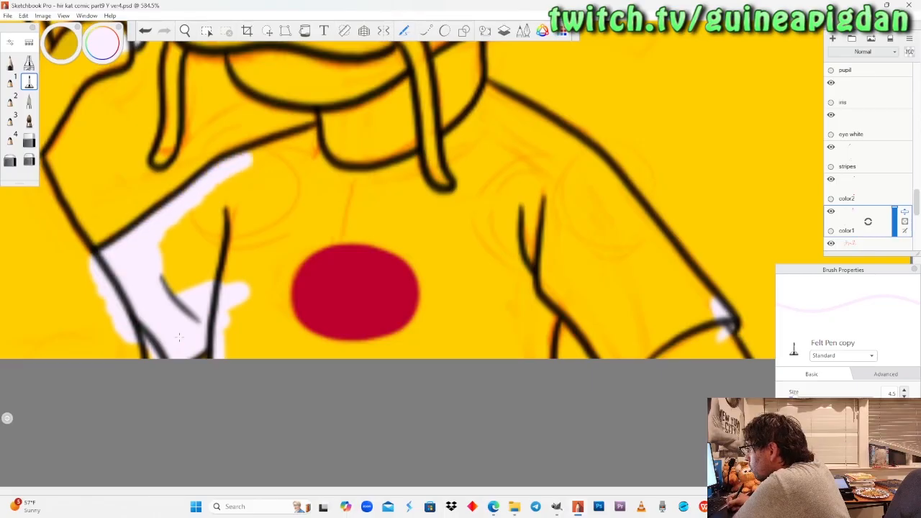
drag(277, 151, 337, 130)
mouse_move(238, 169)
mouse_down()
mouse_move(164, 249)
mouse_move(189, 248)
mouse_move(185, 217)
mouse_up()
mouse_move(216, 277)
mouse_down()
mouse_move(238, 190)
mouse_move(263, 173)
mouse_move(324, 148)
mouse_move(389, 151)
mouse_move(465, 122)
mouse_up()
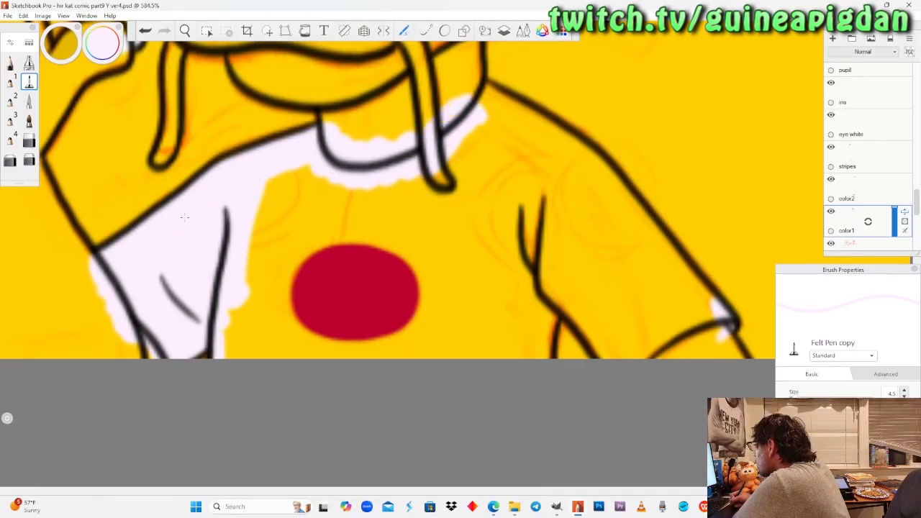
Paint the edges of the winking dragon's other shoulder, sleeve and underarm pale lavender-white with the Felt Pen.
mouse_move(498, 98)
mouse_down()
mouse_move(615, 186)
mouse_move(699, 292)
mouse_up()
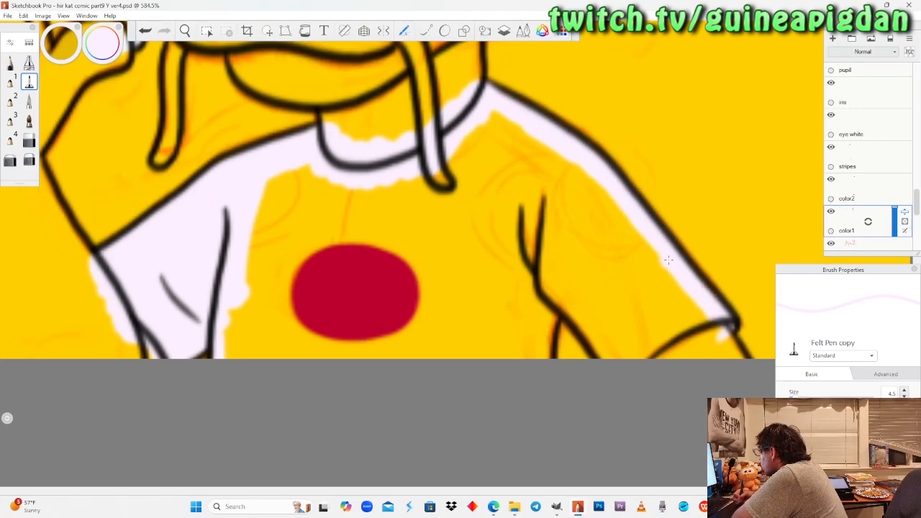
mouse_move(714, 334)
mouse_down()
mouse_move(664, 351)
mouse_move(694, 322)
mouse_move(645, 352)
mouse_up()
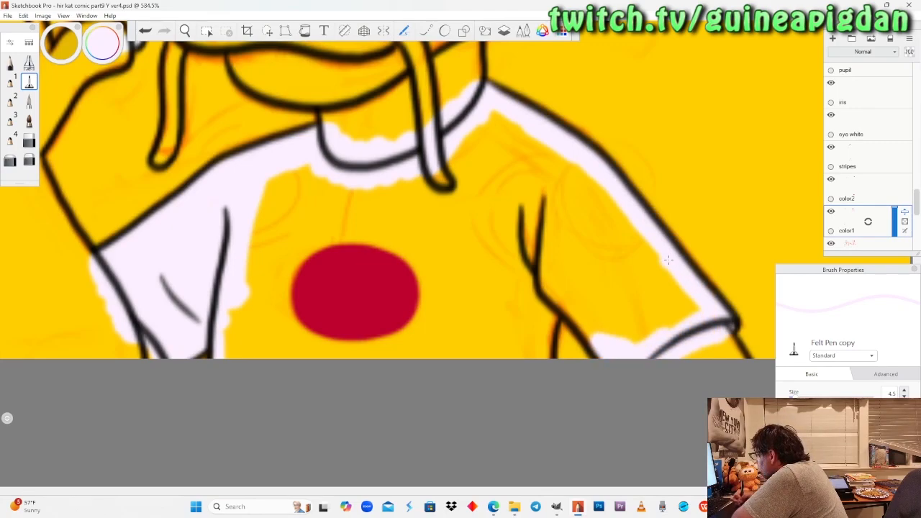
mouse_move(590, 323)
mouse_down()
mouse_move(559, 298)
mouse_move(540, 322)
mouse_up()
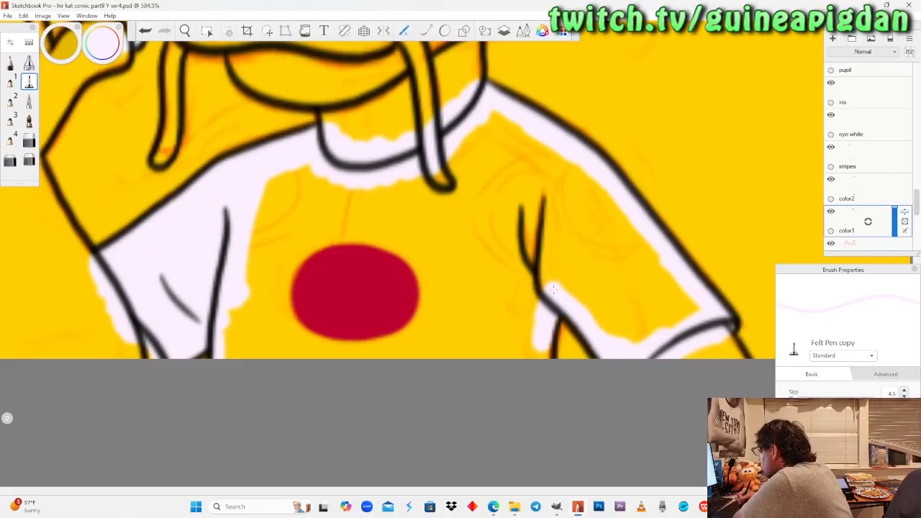
mouse_move(553, 289)
mouse_down()
mouse_move(519, 353)
mouse_move(553, 290)
mouse_up()
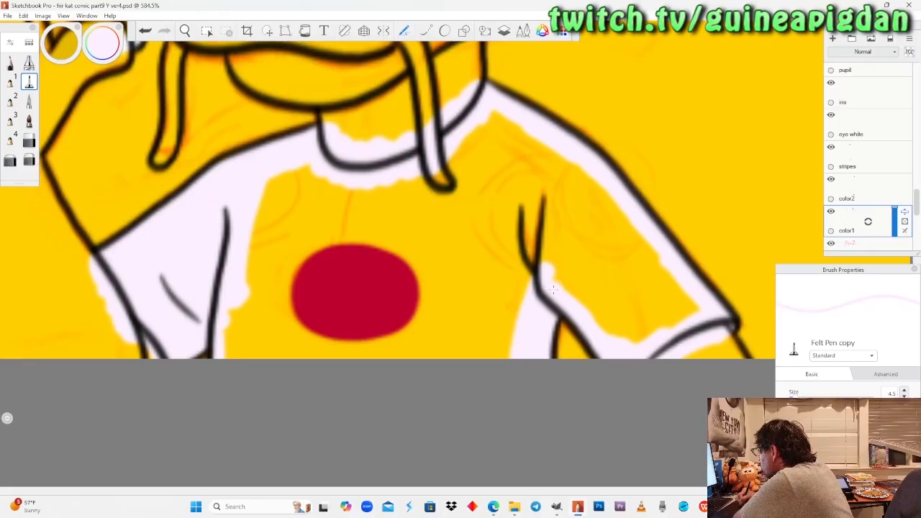
Fill the rest of the winking dragon's shirt pale lavender-white using a larger Felt Pen, with the color2 layer hidden only while painting.
click(831, 179)
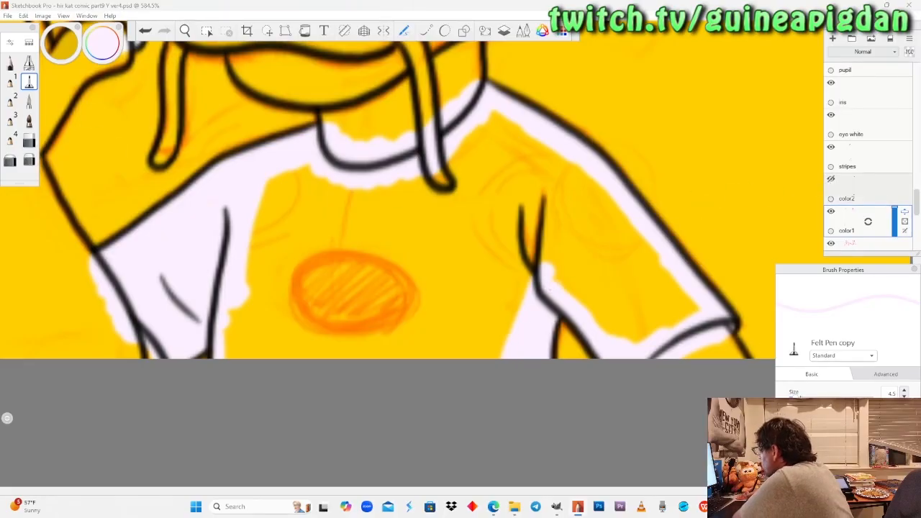
mouse_move(691, 316)
mouse_down()
mouse_move(648, 302)
mouse_move(617, 313)
mouse_move(647, 331)
mouse_move(622, 326)
mouse_up()
mouse_move(666, 285)
mouse_down()
mouse_move(504, 130)
mouse_move(382, 198)
mouse_move(295, 191)
mouse_move(252, 269)
mouse_move(316, 208)
mouse_move(302, 338)
mouse_move(360, 215)
mouse_move(396, 302)
mouse_move(432, 338)
mouse_move(482, 187)
mouse_move(497, 345)
mouse_move(522, 173)
mouse_move(601, 259)
mouse_move(608, 313)
mouse_move(496, 216)
mouse_up()
mouse_move(497, 251)
mouse_down()
mouse_move(508, 287)
mouse_move(467, 352)
mouse_move(522, 338)
mouse_up()
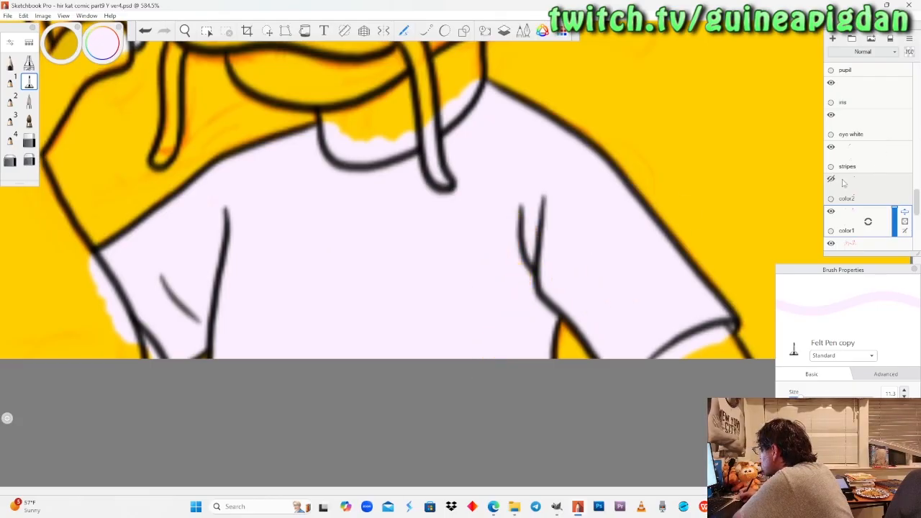
click(831, 178)
Sample the light blue from the clothes 2 swatches on the Peter colour palette as the Pencil colour.
click(185, 31)
drag(204, 196, 338, 409)
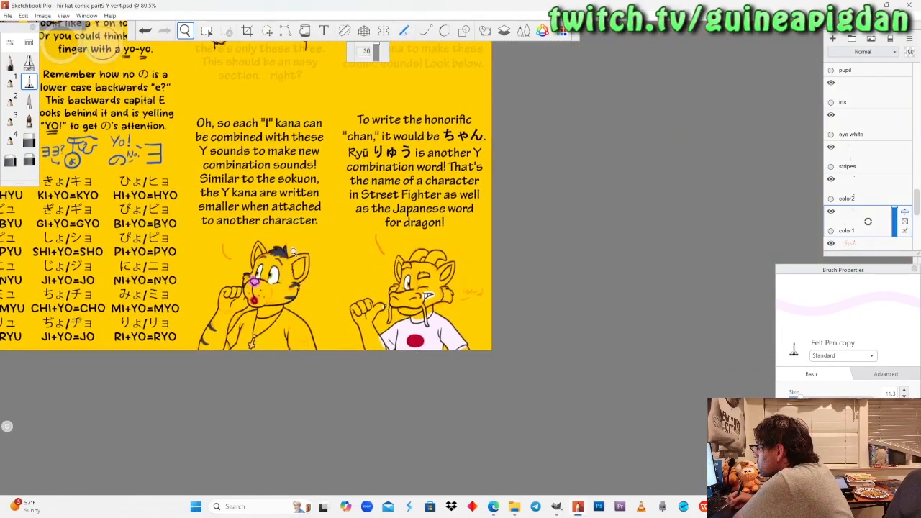
drag(295, 251, 292, 273)
drag(290, 170, 309, 250)
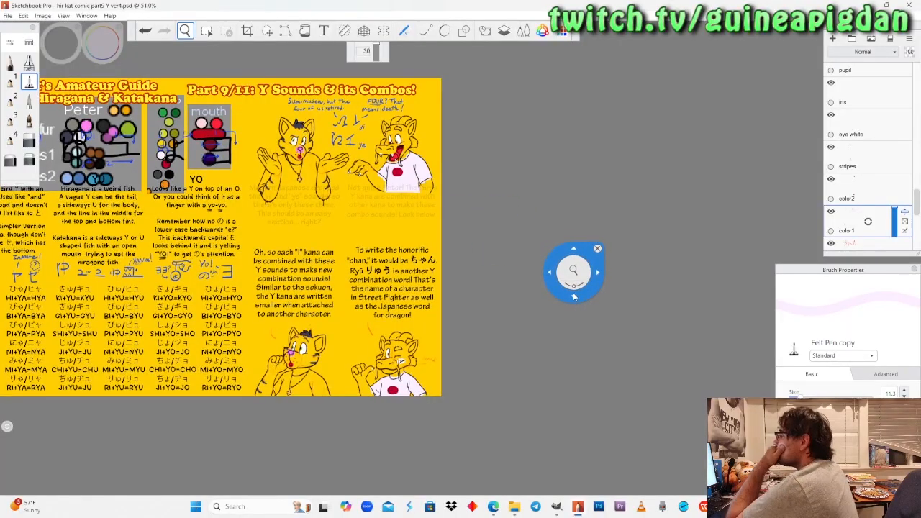
drag(165, 158, 365, 169)
drag(380, 114, 428, 137)
drag(302, 234, 303, 210)
click(10, 63)
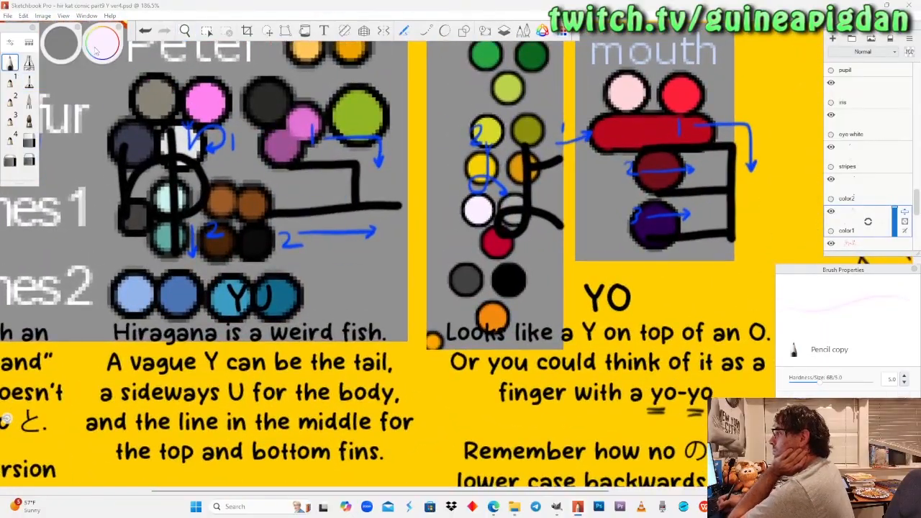
click(176, 295)
Paint the hem of the upper cat's shirt light blue between both elbows using the Felt Pen at size 5.1.
click(185, 31)
mouse_move(622, 301)
mouse_down()
mouse_move(460, 294)
mouse_move(293, 268)
mouse_up()
drag(596, 363, 382, 218)
mouse_move(413, 260)
mouse_down()
mouse_move(366, 262)
mouse_move(374, 216)
mouse_up()
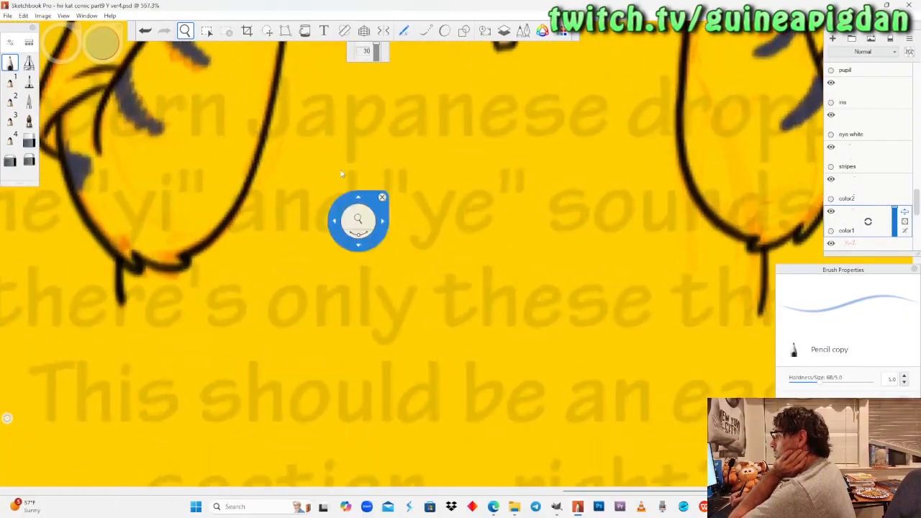
click(29, 81)
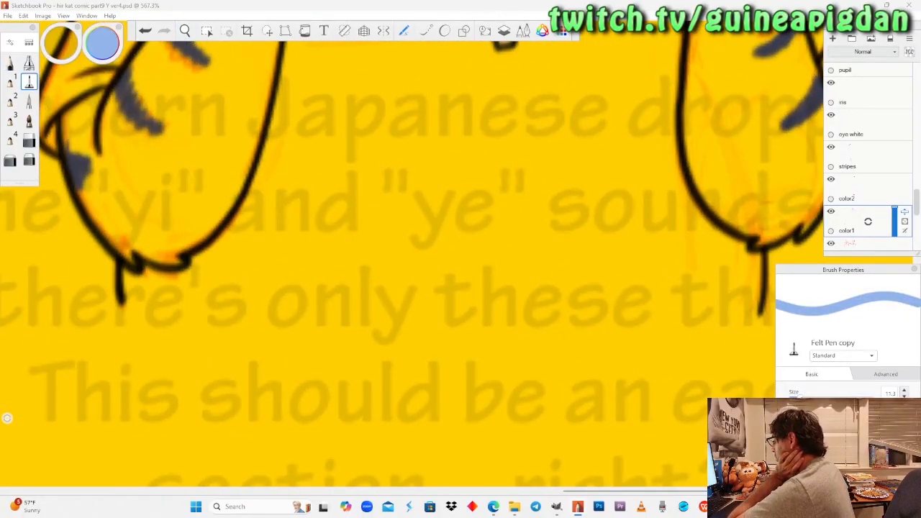
drag(800, 398, 794, 398)
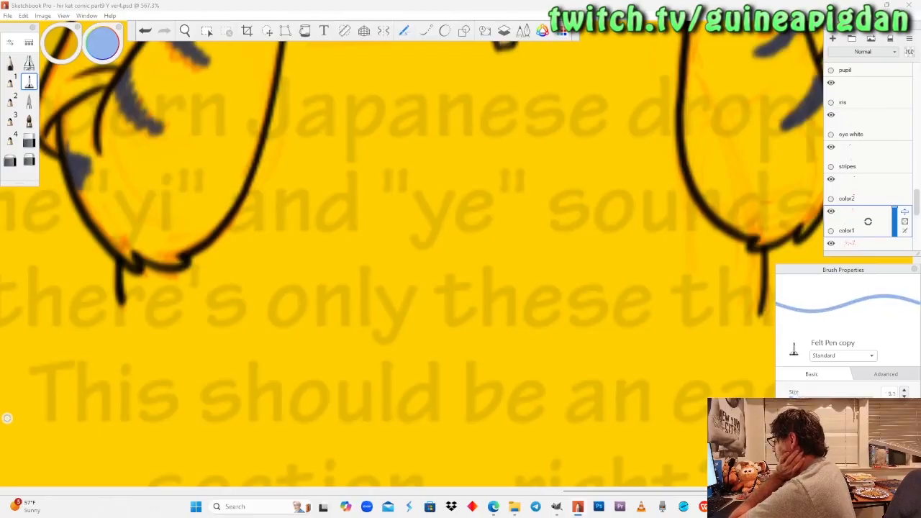
mouse_move(134, 249)
mouse_down()
mouse_move(150, 290)
mouse_move(131, 296)
mouse_move(686, 286)
mouse_move(749, 292)
mouse_move(757, 303)
mouse_move(173, 310)
mouse_up()
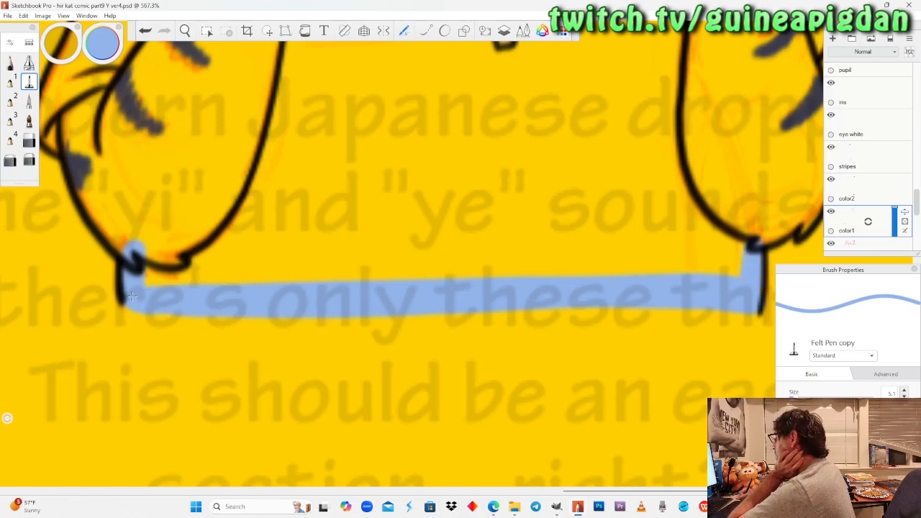
mouse_move(734, 244)
mouse_down()
mouse_move(633, 267)
mouse_move(150, 279)
mouse_up()
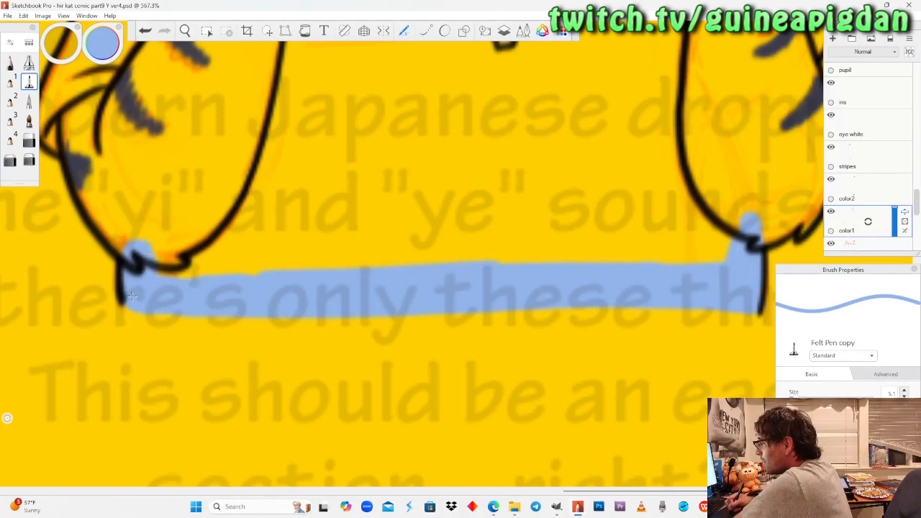
mouse_move(169, 241)
mouse_down()
mouse_move(215, 216)
mouse_move(288, 265)
mouse_move(241, 238)
mouse_move(216, 187)
mouse_move(255, 245)
mouse_move(371, 259)
mouse_move(665, 258)
mouse_move(728, 241)
mouse_move(661, 247)
mouse_up()
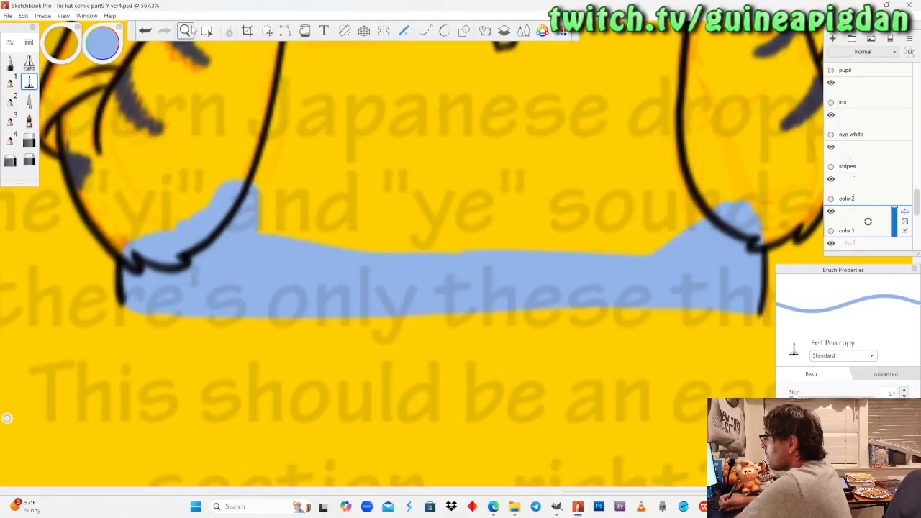
Paint the upper cat's sleeve behind the raised forearm beside the "Modern Japanese" text light blue with the Felt Pen.
click(185, 31)
drag(220, 143, 208, 195)
drag(371, 191, 340, 309)
mouse_move(319, 218)
mouse_down()
mouse_move(285, 249)
mouse_move(321, 215)
mouse_up()
drag(216, 255, 327, 277)
drag(241, 272, 234, 260)
mouse_move(277, 245)
mouse_down()
mouse_move(247, 293)
mouse_move(202, 323)
mouse_move(201, 350)
mouse_up()
click(28, 83)
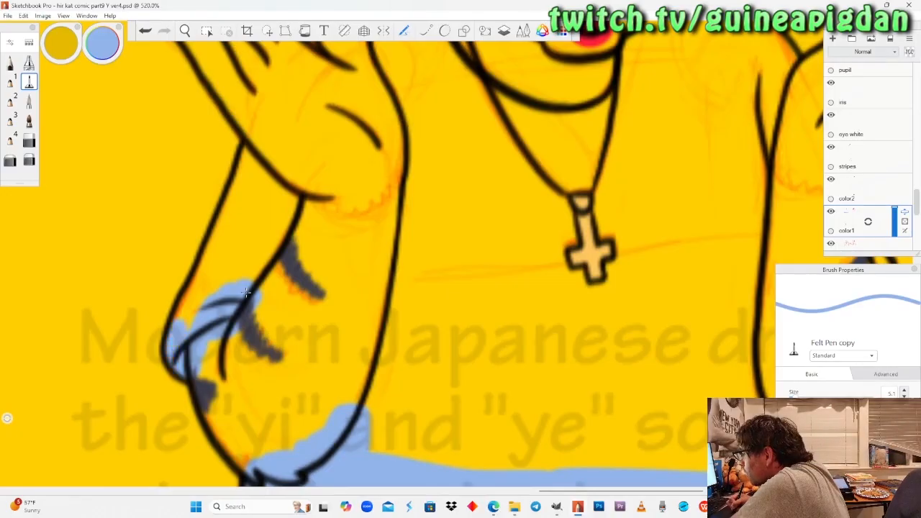
drag(202, 268, 219, 299)
drag(220, 241, 249, 169)
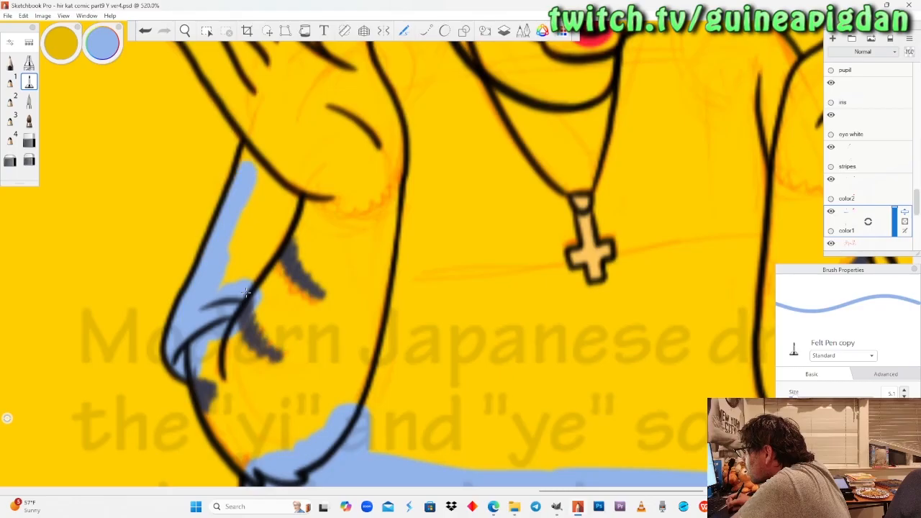
mouse_move(230, 259)
mouse_down()
mouse_move(253, 184)
mouse_move(273, 239)
mouse_move(307, 188)
mouse_move(278, 166)
mouse_up()
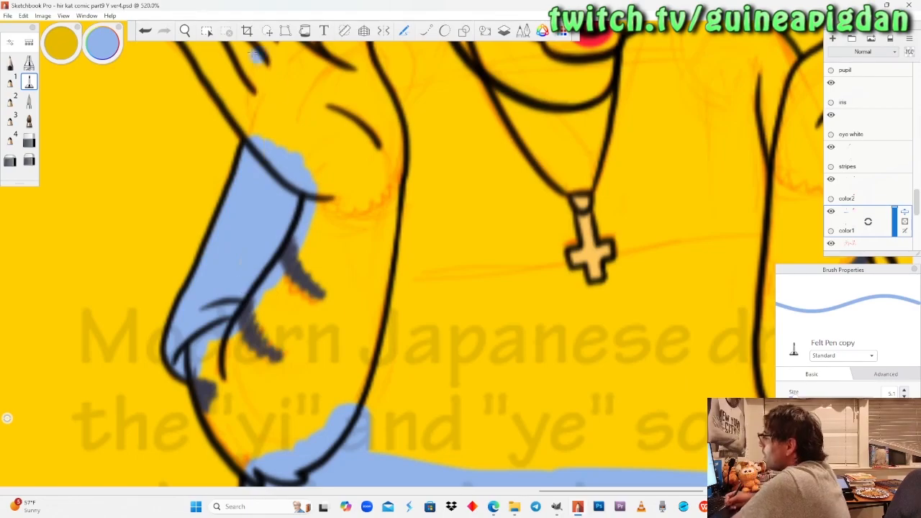
Paint the small gap between the fingers and thumb of the same raised hand light blue with the Pencil.
click(186, 32)
click(296, 112)
drag(300, 92, 242, 132)
click(10, 63)
drag(216, 268, 230, 257)
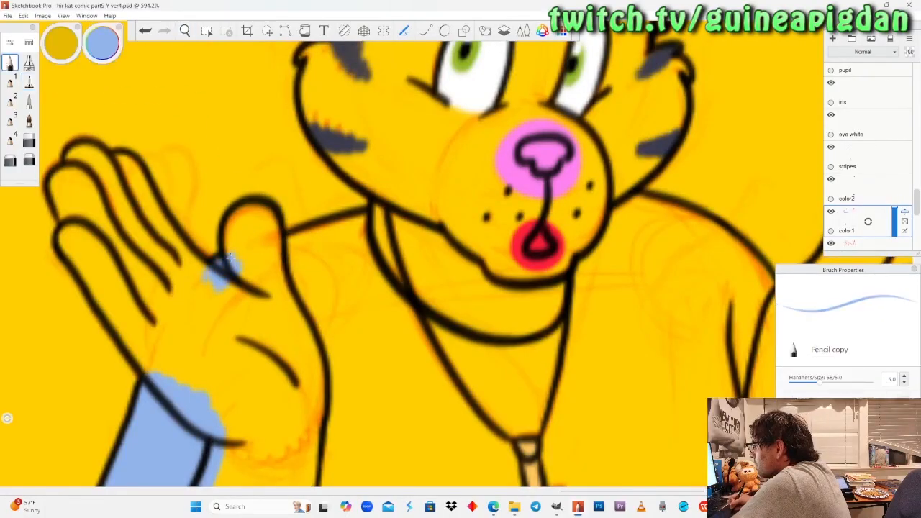
Paint the upper cat's shoulder beside that thumb and the collar around the neck light blue with the Felt Pen.
click(29, 83)
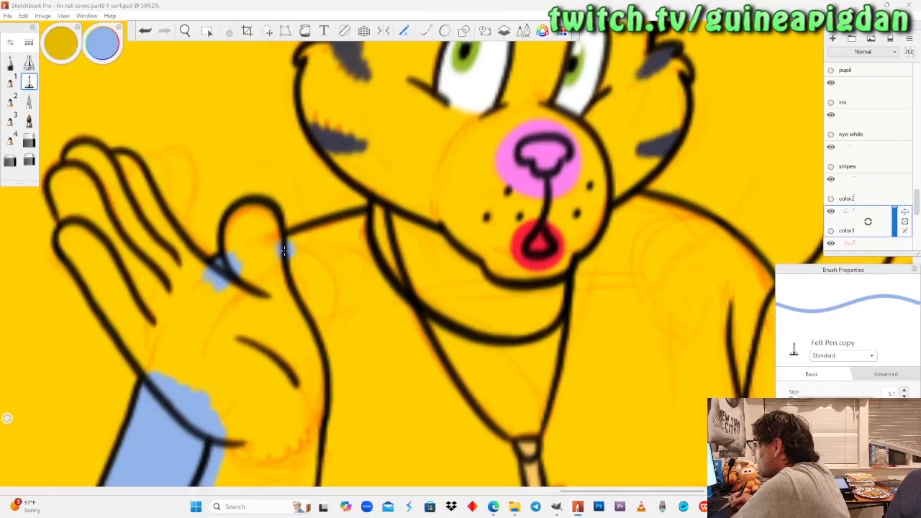
drag(318, 236, 283, 249)
drag(362, 222, 283, 248)
mouse_move(376, 231)
mouse_down()
mouse_move(290, 265)
mouse_move(295, 323)
mouse_move(311, 274)
mouse_move(329, 268)
mouse_move(360, 266)
mouse_move(425, 327)
mouse_move(460, 317)
mouse_move(489, 360)
mouse_move(532, 324)
mouse_move(576, 310)
mouse_move(518, 363)
mouse_up()
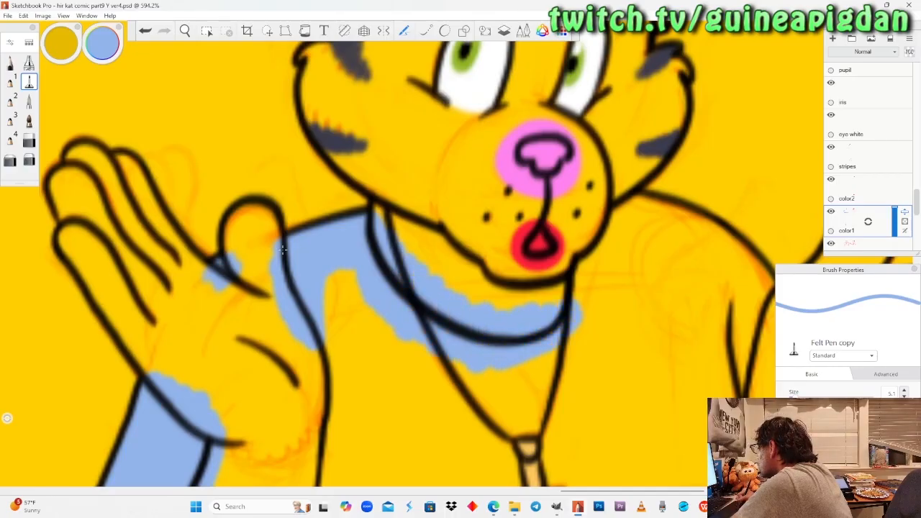
mouse_move(608, 282)
mouse_down()
mouse_move(559, 300)
mouse_move(590, 256)
mouse_move(581, 243)
mouse_move(564, 321)
mouse_up()
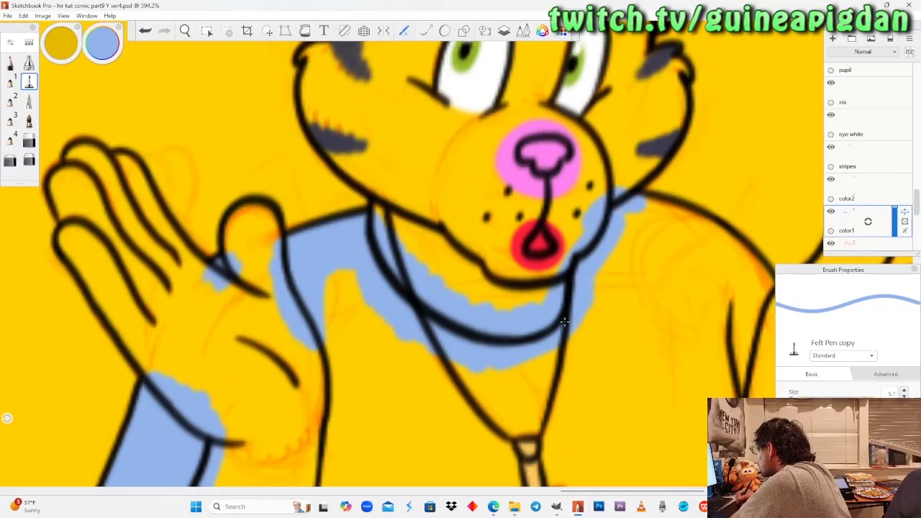
drag(653, 209, 603, 282)
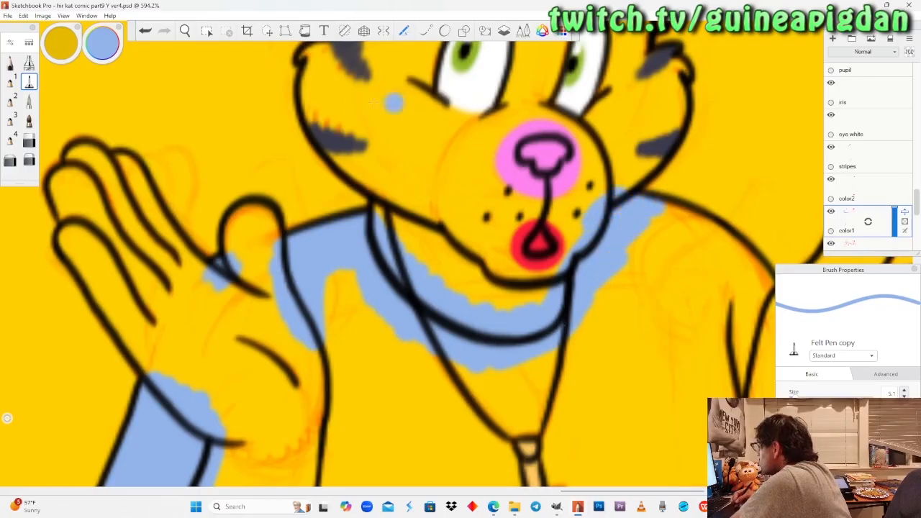
Paint the sliver of sleeve behind the upper cat's other forearm light blue with the Felt Pen.
click(185, 31)
drag(240, 262, 339, 306)
drag(446, 277, 525, 266)
click(28, 81)
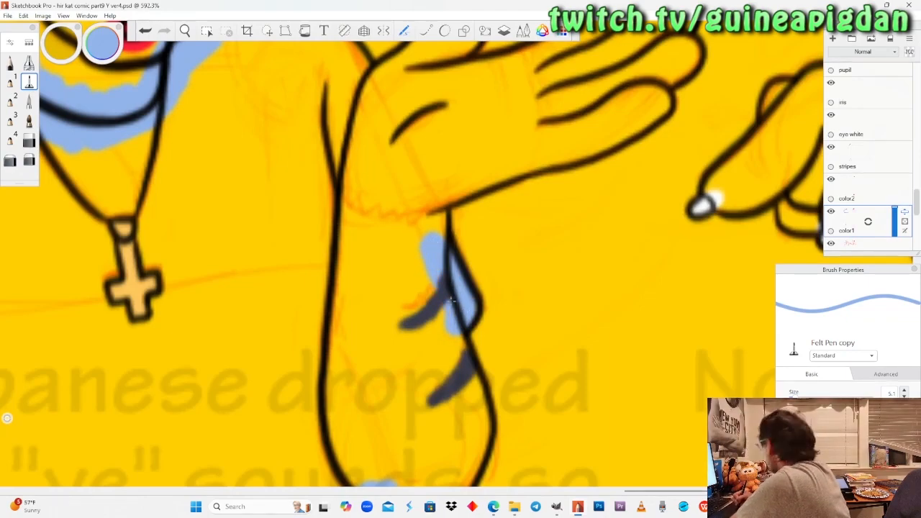
Paint the upper cat's other shoulder and the shirt edge running down beside that arm light blue.
key(space)
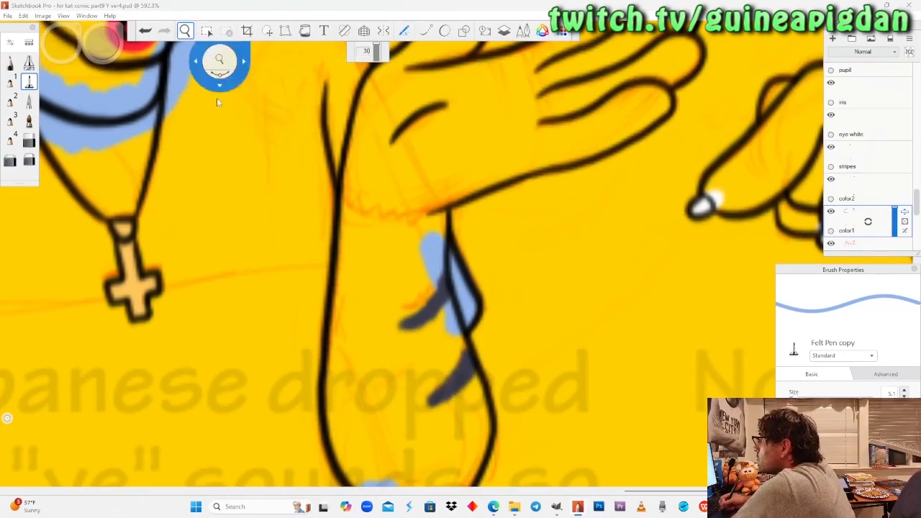
drag(456, 251, 523, 441)
drag(313, 181, 309, 177)
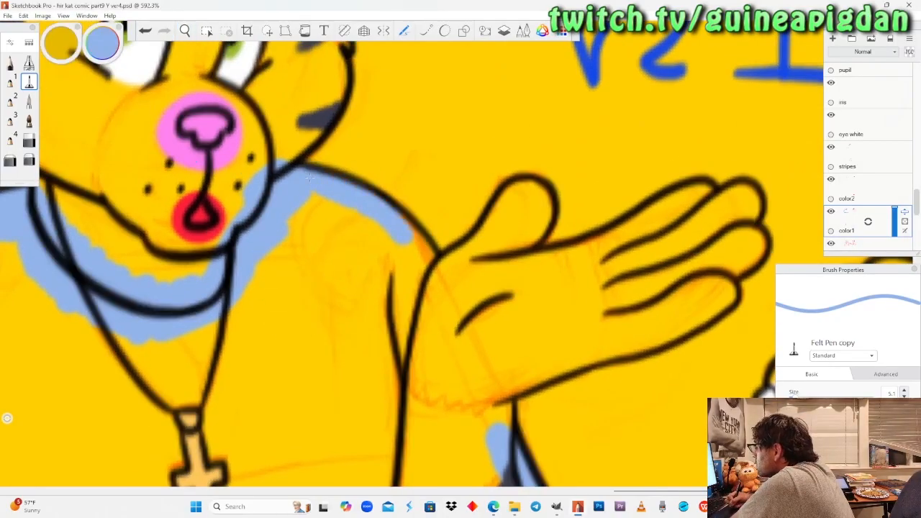
mouse_move(430, 297)
mouse_down()
mouse_move(390, 405)
mouse_move(430, 313)
mouse_up()
drag(379, 234, 386, 480)
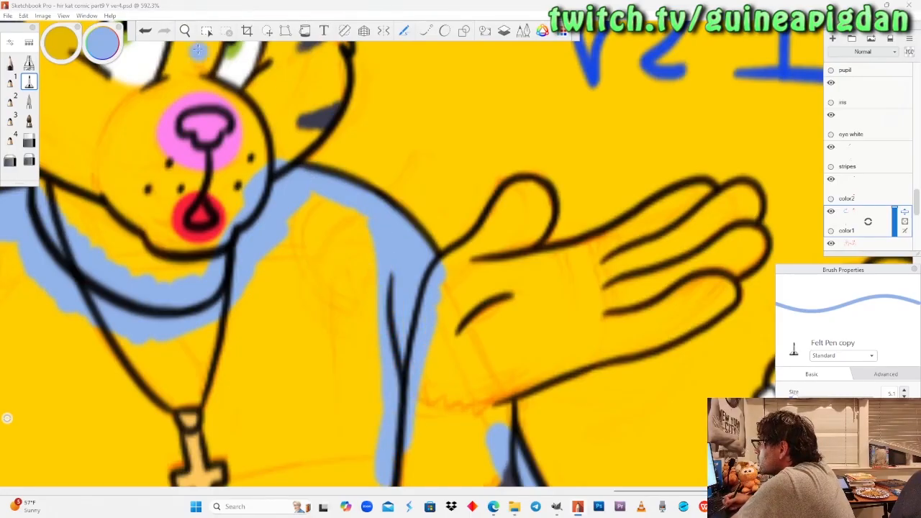
Enlarge the Felt Pen and paint light blue along the upper cat's shirt edges beside both forearms and above the hem.
key(space)
drag(233, 261, 245, 323)
drag(348, 391, 347, 142)
mouse_move(383, 479)
mouse_down()
mouse_move(328, 276)
mouse_move(331, 288)
mouse_move(334, 269)
mouse_up()
drag(302, 324, 343, 344)
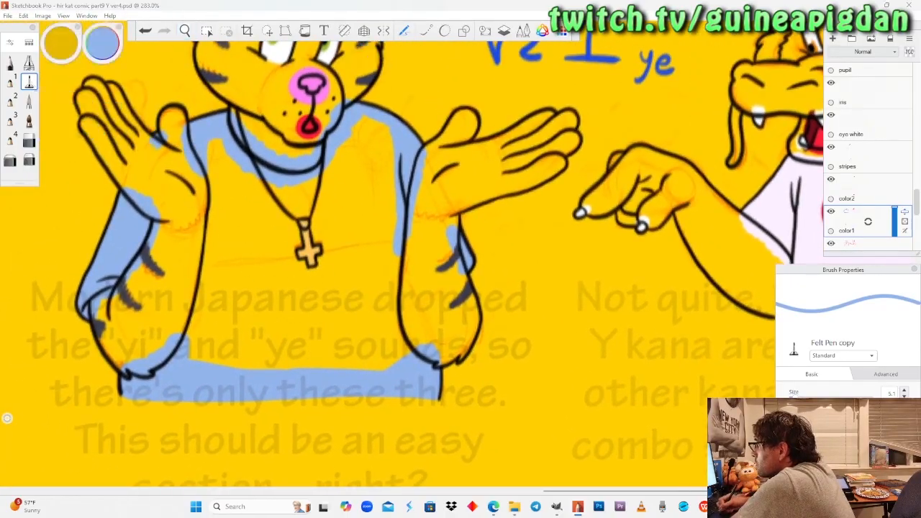
key(])
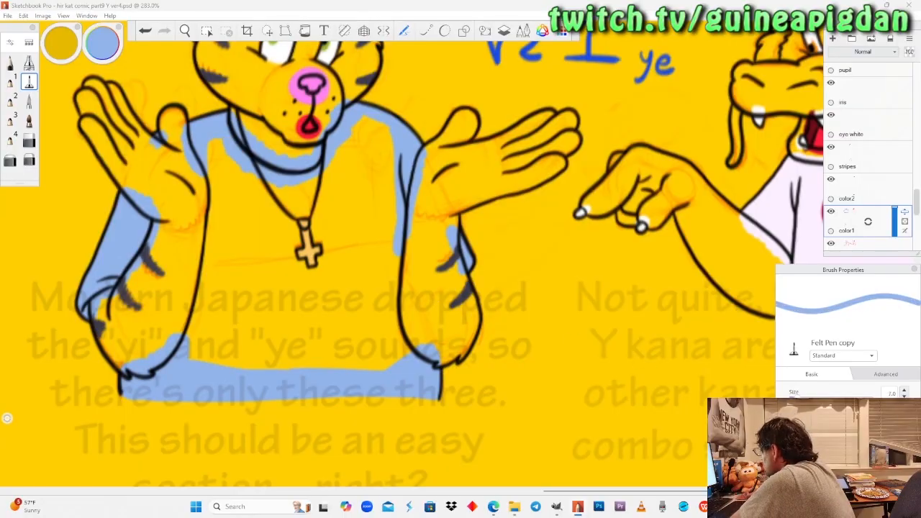
drag(394, 288, 400, 216)
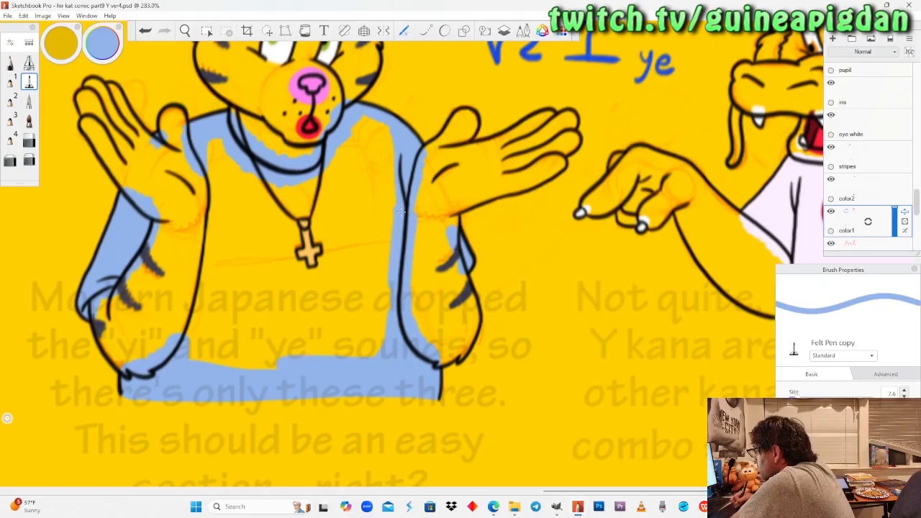
drag(281, 361, 191, 356)
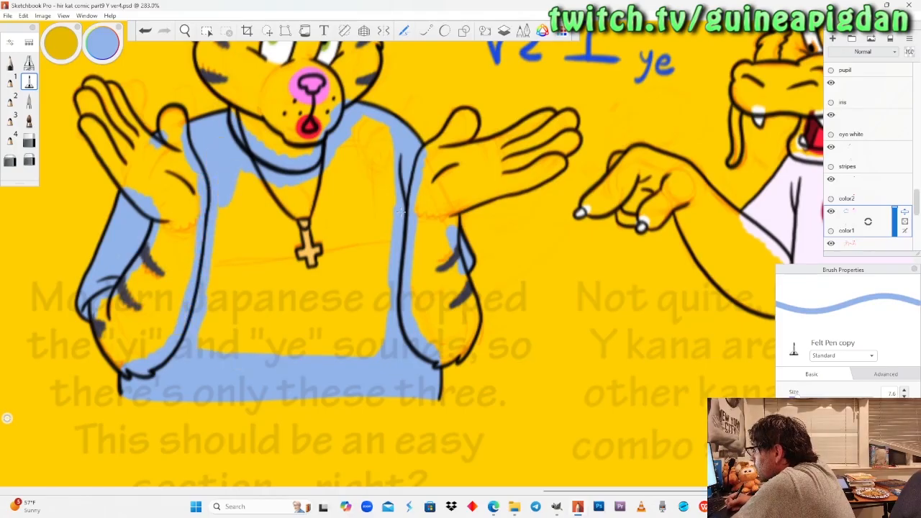
Fill the remaining chest and middle of the upper cat's shirt light blue around the cross necklace.
drag(223, 205, 210, 320)
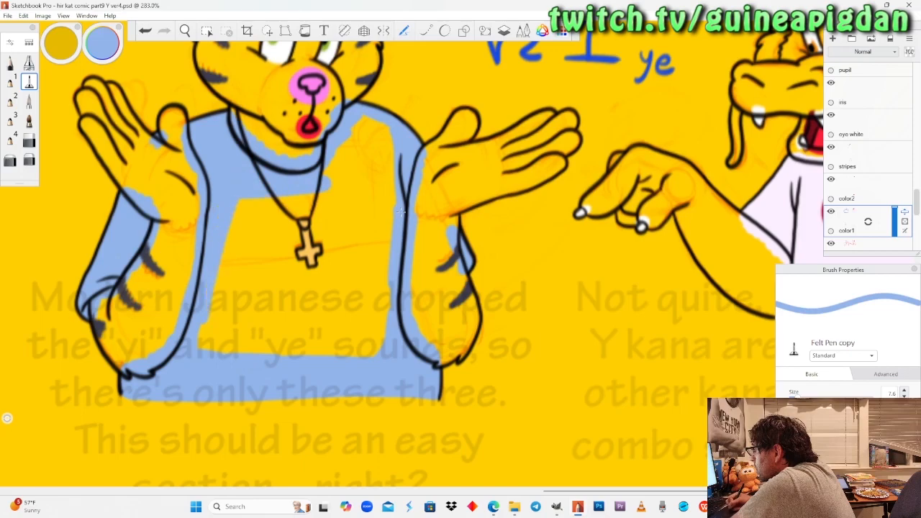
drag(223, 246, 228, 351)
mouse_move(236, 286)
mouse_down()
mouse_move(257, 201)
mouse_move(296, 201)
mouse_up()
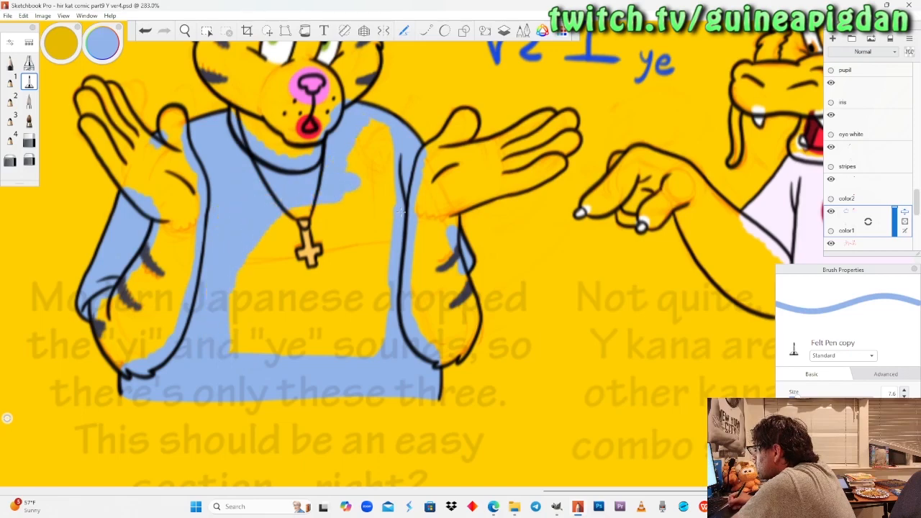
mouse_move(392, 180)
mouse_down()
mouse_move(344, 198)
mouse_move(393, 210)
mouse_up()
mouse_move(385, 262)
mouse_down()
mouse_move(369, 352)
mouse_move(361, 213)
mouse_move(345, 212)
mouse_move(332, 288)
mouse_move(306, 212)
mouse_move(282, 216)
mouse_move(252, 277)
mouse_move(256, 353)
mouse_move(280, 292)
mouse_move(298, 353)
mouse_move(319, 292)
mouse_move(358, 302)
mouse_up()
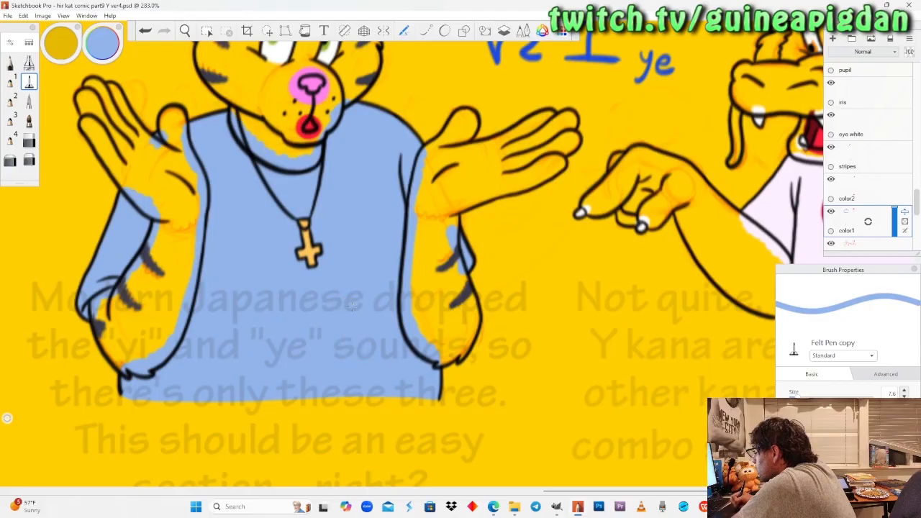
Fill the main area of the lower cat's shirt light blue with the Felt Pen, staying roughly inside the outlines.
click(185, 30)
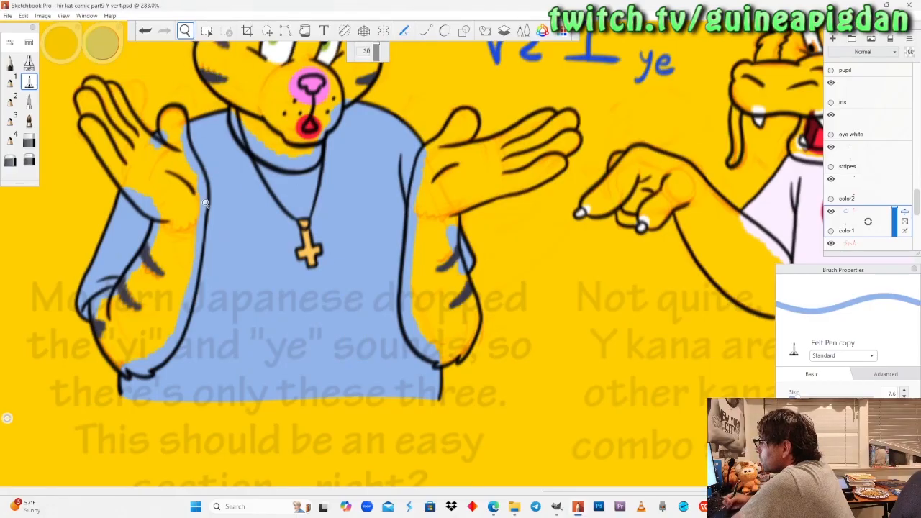
drag(208, 198, 205, 202)
drag(293, 347, 332, 154)
drag(278, 323, 282, 317)
scroll(282, 318, up, 6)
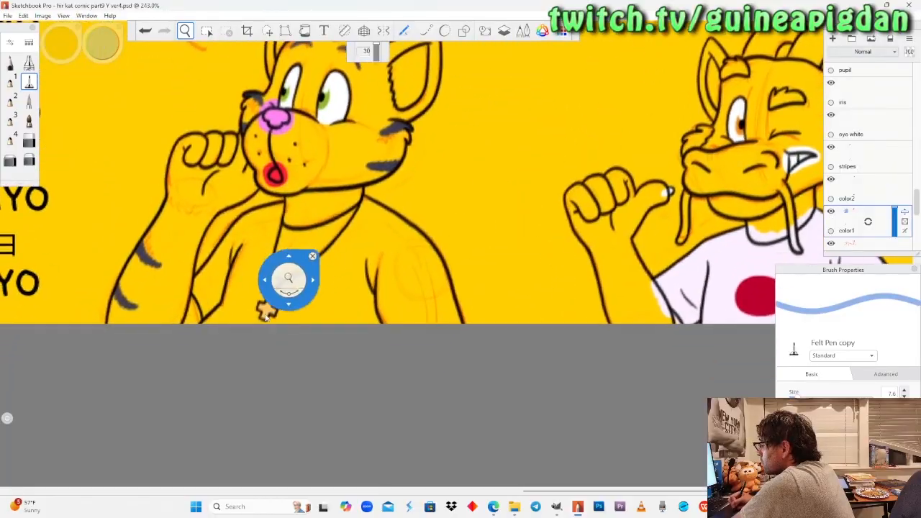
drag(272, 312, 280, 306)
drag(298, 310, 308, 352)
drag(300, 284, 314, 278)
click(29, 82)
mouse_move(178, 339)
mouse_down()
mouse_move(160, 358)
mouse_move(175, 341)
mouse_up()
mouse_move(193, 381)
mouse_down()
mouse_move(590, 380)
mouse_move(512, 274)
mouse_move(482, 259)
mouse_move(453, 374)
mouse_move(428, 241)
mouse_move(399, 374)
mouse_move(378, 259)
mouse_move(360, 245)
mouse_move(295, 263)
mouse_move(261, 323)
mouse_move(227, 269)
mouse_move(198, 339)
mouse_move(230, 248)
mouse_move(176, 327)
mouse_move(266, 227)
mouse_move(295, 208)
mouse_move(316, 238)
mouse_move(364, 206)
mouse_move(382, 223)
mouse_move(439, 202)
mouse_move(507, 248)
mouse_move(550, 295)
mouse_move(579, 349)
mouse_up()
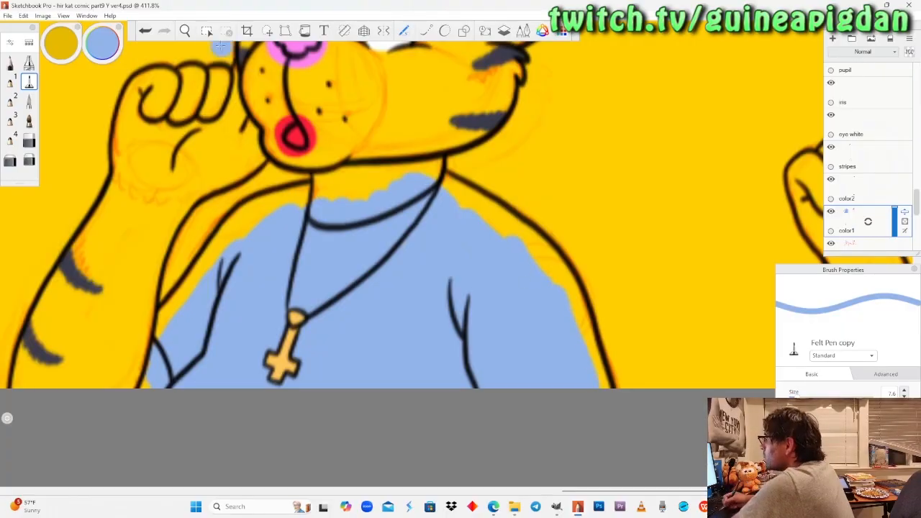
Shrink the Felt Pen and paint the lower cat's shoulder beside the raised arm light blue up to the outline.
click(185, 30)
mouse_move(189, 316)
mouse_down()
mouse_move(169, 338)
mouse_move(222, 304)
mouse_move(179, 198)
mouse_up()
drag(231, 270, 205, 196)
click(31, 85)
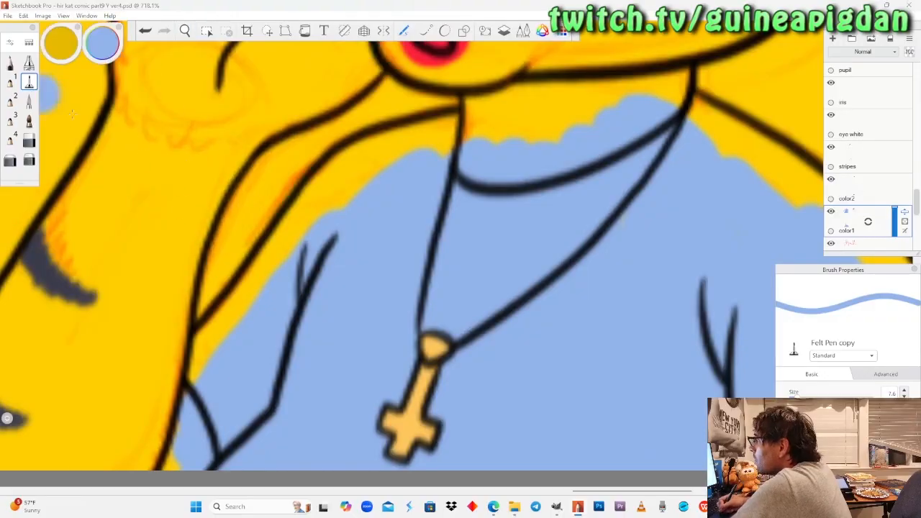
drag(796, 398, 797, 398)
drag(471, 137, 403, 151)
mouse_move(798, 397)
mouse_down()
mouse_move(789, 395)
mouse_move(796, 397)
mouse_up()
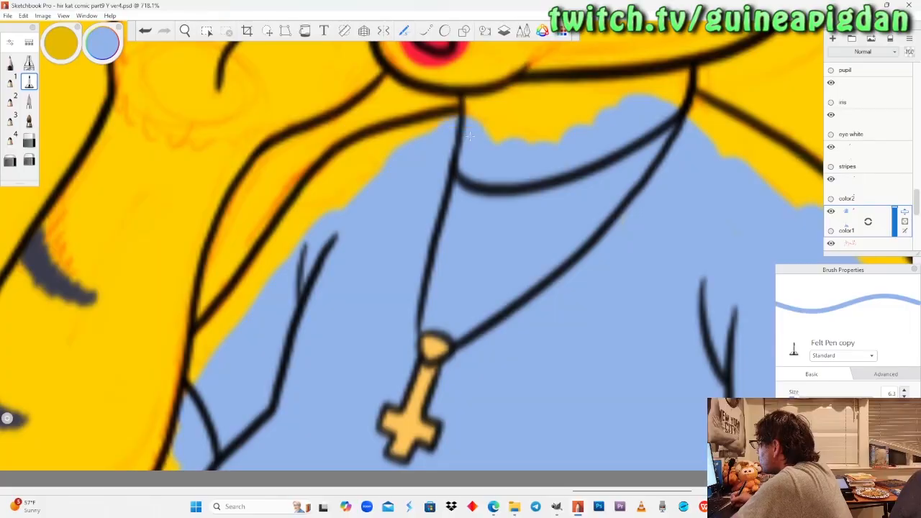
mouse_move(377, 171)
mouse_down()
mouse_move(308, 203)
mouse_move(281, 248)
mouse_up()
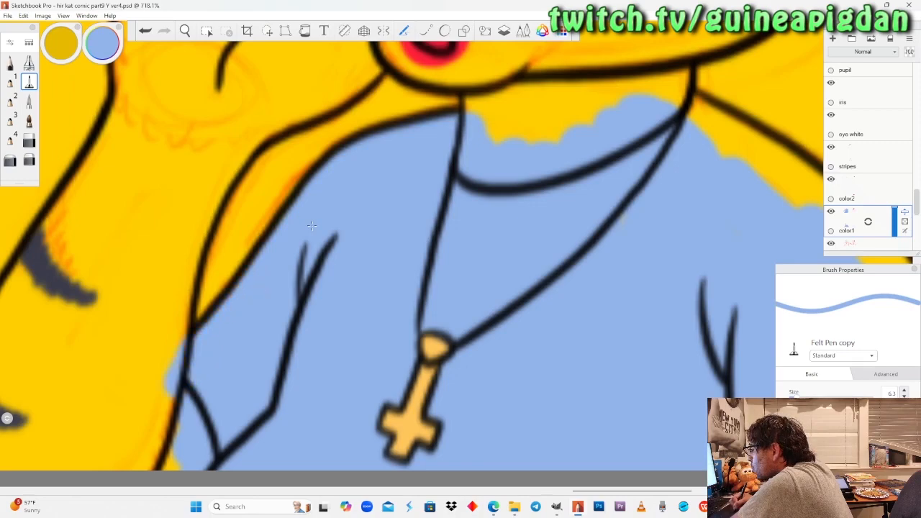
Paint the lower cat's other shoulder and sleeve light blue up to the outline, down to the page edge.
click(185, 30)
mouse_move(673, 268)
mouse_down()
mouse_move(357, 303)
mouse_move(285, 321)
mouse_up()
click(28, 82)
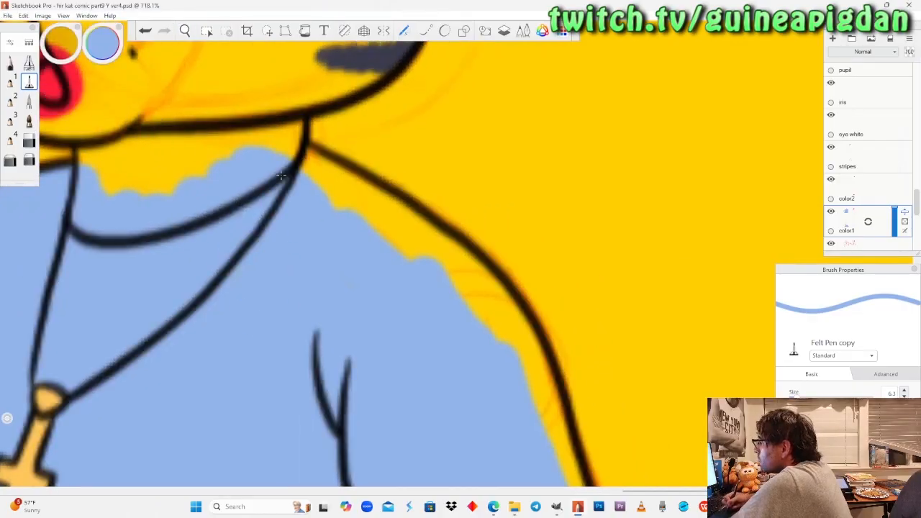
drag(280, 176, 362, 225)
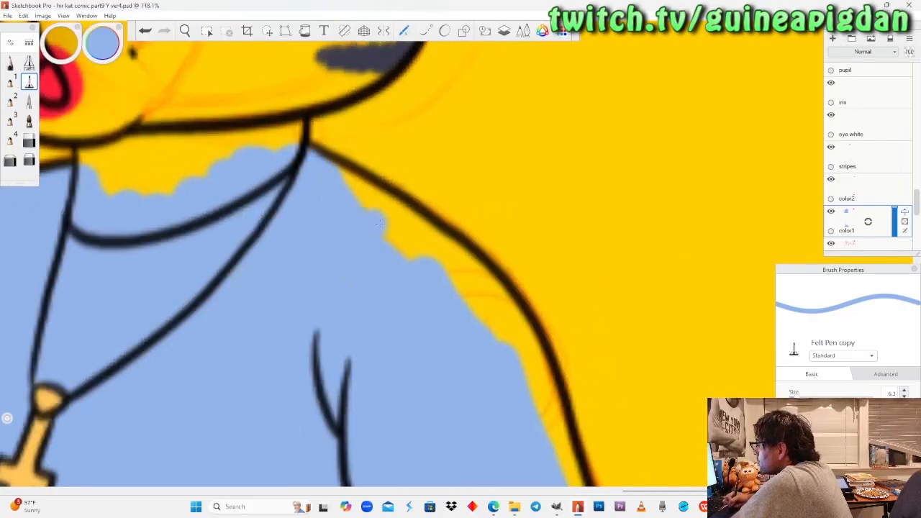
mouse_move(340, 171)
mouse_down()
mouse_move(375, 213)
mouse_move(479, 291)
mouse_move(512, 330)
mouse_move(529, 388)
mouse_up()
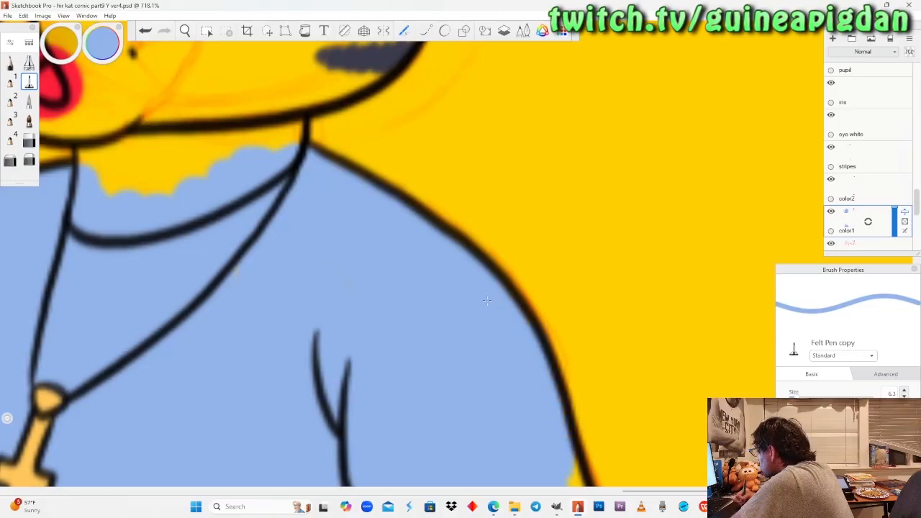
click(185, 31)
drag(401, 371, 320, 178)
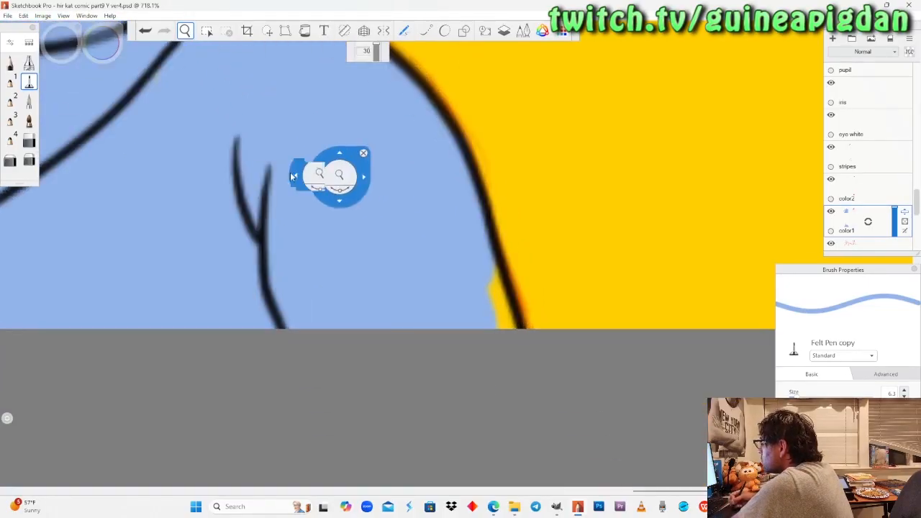
click(29, 82)
drag(471, 252, 484, 309)
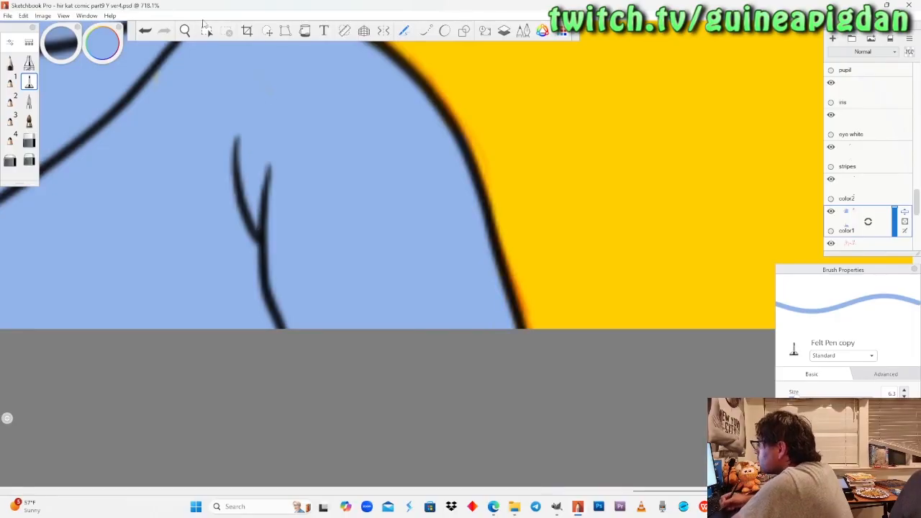
Sample the brownish-grey fur colour from Peter's swatches in the palette reference for the Felt Pen.
click(185, 31)
drag(155, 241, 309, 374)
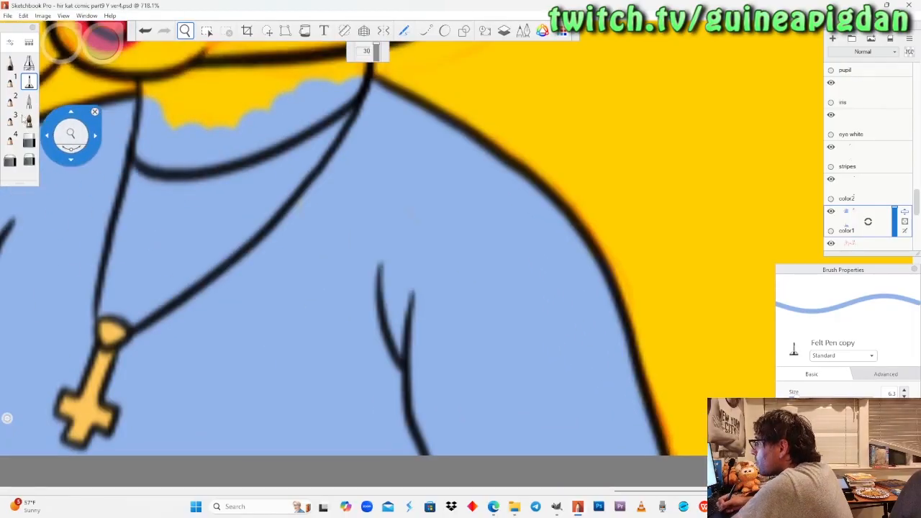
click(30, 82)
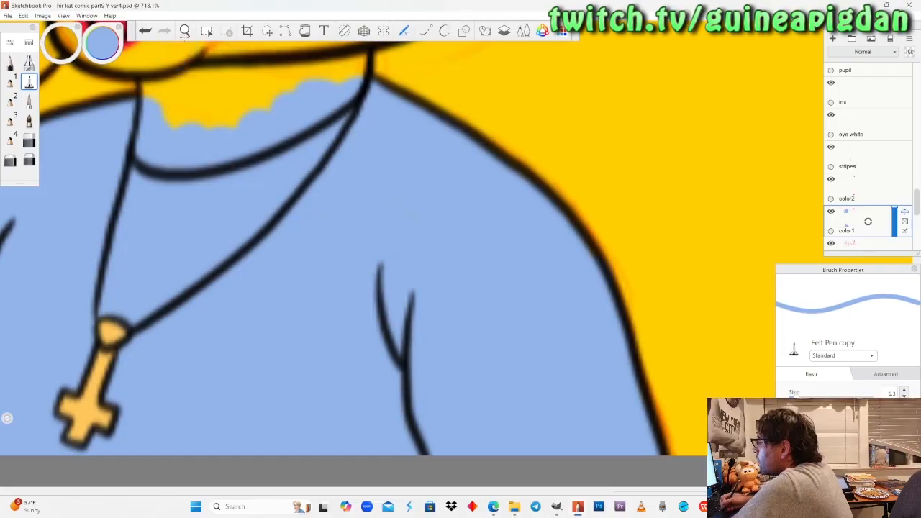
click(185, 31)
drag(200, 205, 229, 222)
drag(303, 277, 336, 400)
drag(265, 323, 277, 288)
drag(317, 256, 323, 303)
drag(286, 268, 344, 368)
drag(323, 264, 437, 327)
drag(334, 224, 346, 211)
drag(312, 269, 351, 274)
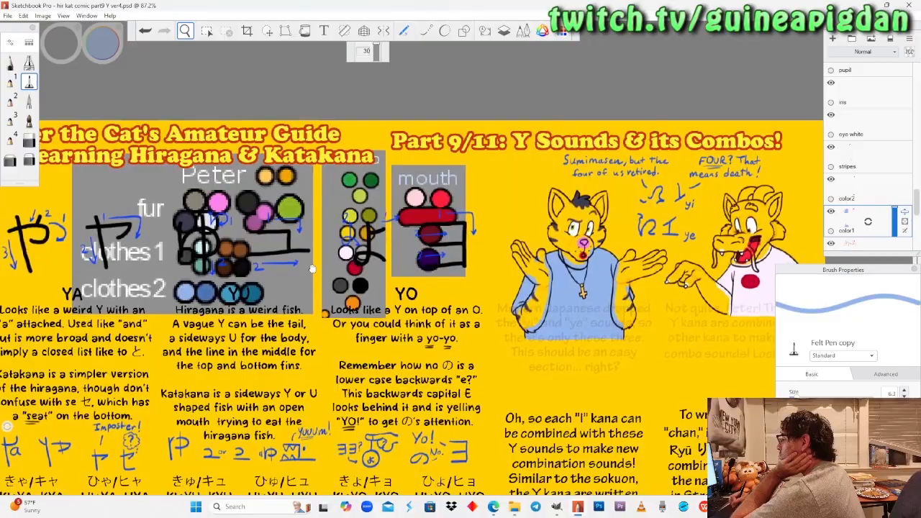
drag(312, 268, 402, 293)
drag(318, 291, 277, 137)
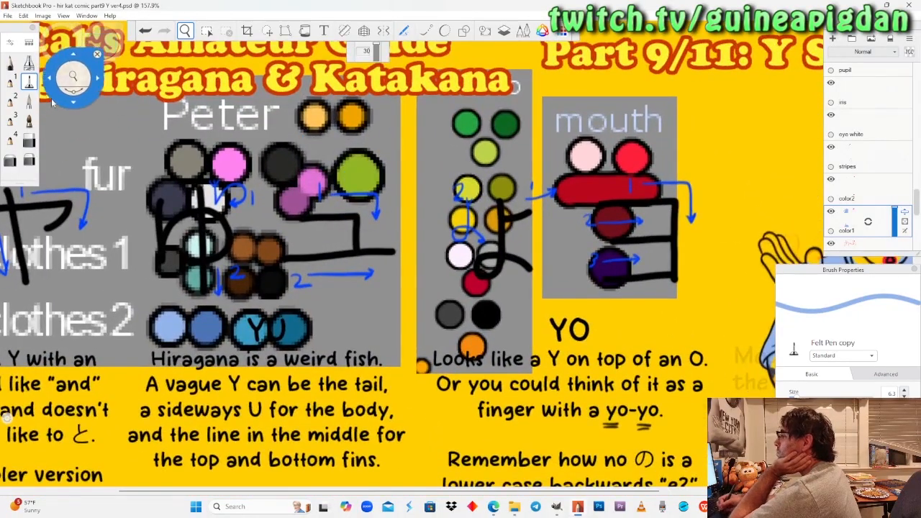
click(32, 85)
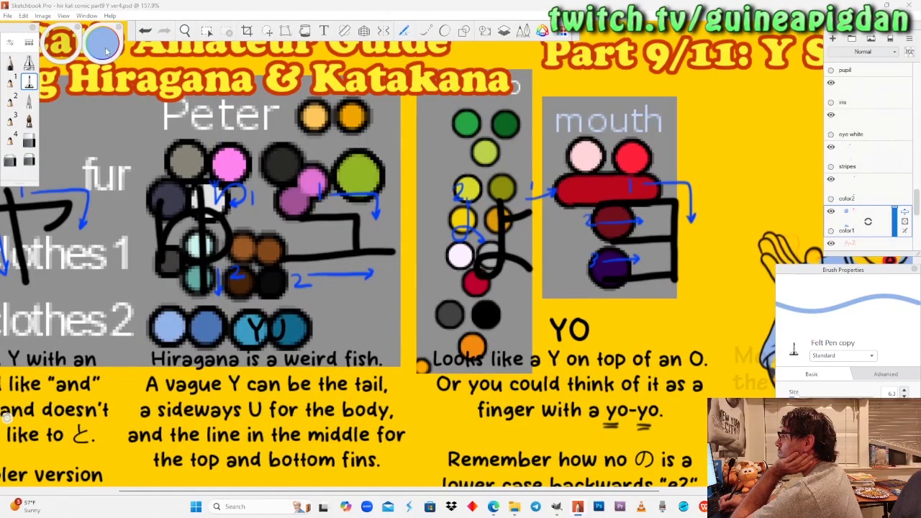
click(185, 154)
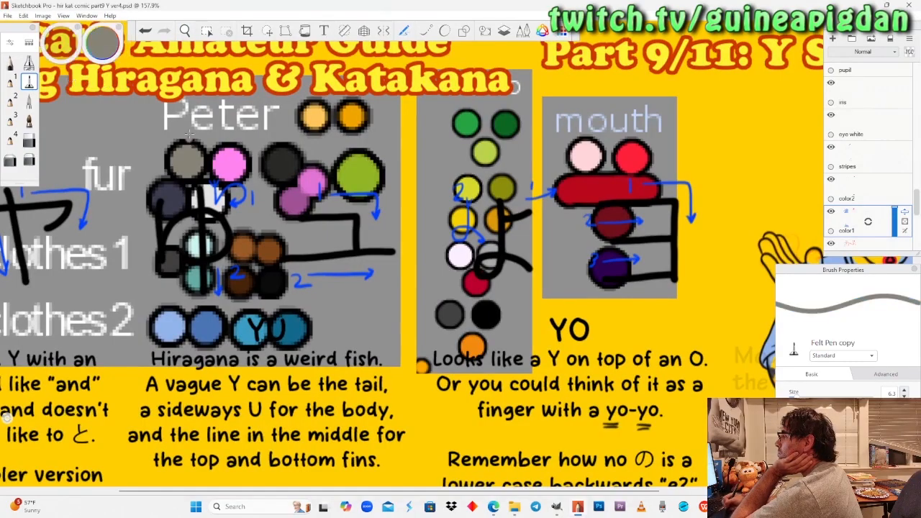
Paint the thumb, fingers and palm of the upper cat's hand farther from the dragon grey with the Felt Pen at size 5.1.
click(185, 31)
drag(279, 236, 287, 289)
drag(589, 293, 491, 292)
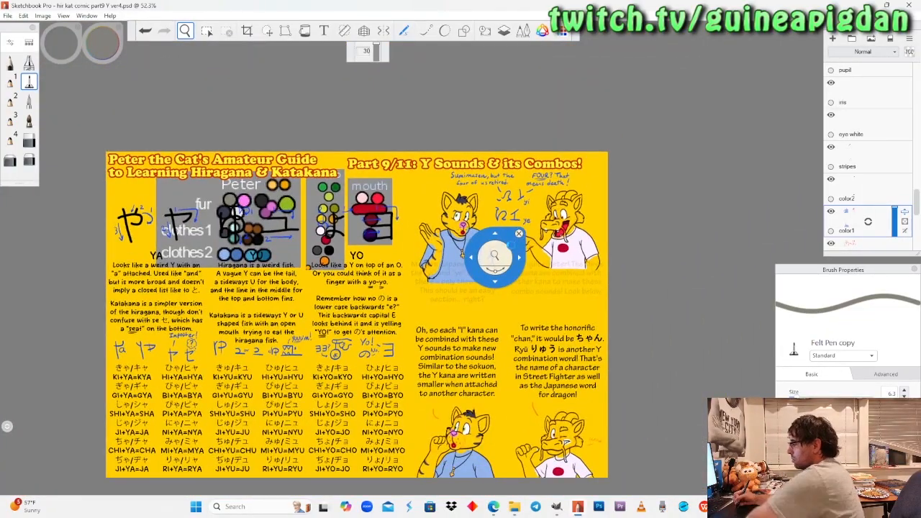
drag(464, 298, 465, 338)
drag(465, 294, 469, 214)
drag(441, 257, 442, 197)
mouse_move(389, 332)
mouse_down()
mouse_move(391, 319)
mouse_move(394, 345)
mouse_up()
drag(412, 231, 414, 152)
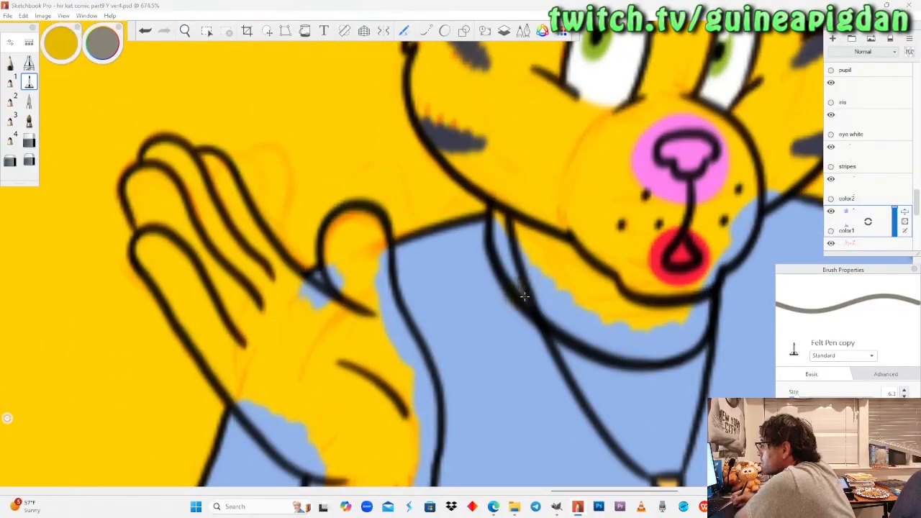
drag(796, 397, 795, 398)
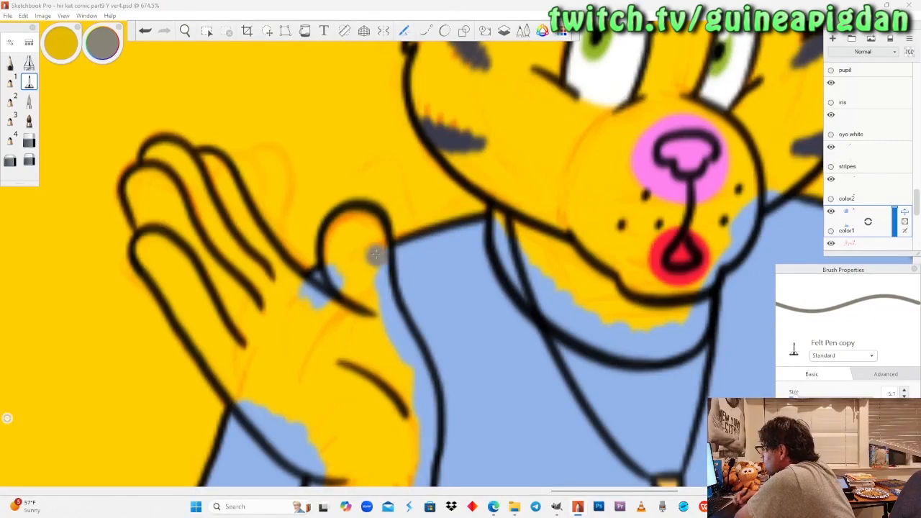
mouse_move(356, 221)
mouse_down()
mouse_move(356, 323)
mouse_move(277, 268)
mouse_move(359, 323)
mouse_up()
mouse_move(376, 248)
mouse_down()
mouse_move(381, 345)
mouse_move(403, 356)
mouse_move(425, 396)
mouse_move(426, 424)
mouse_move(338, 345)
mouse_move(281, 324)
mouse_move(229, 205)
mouse_up()
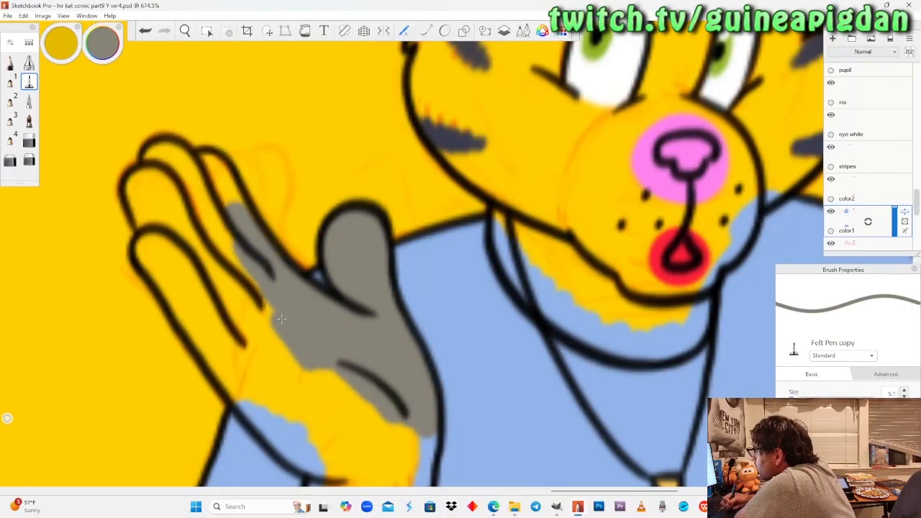
mouse_move(229, 205)
mouse_down()
mouse_move(190, 167)
mouse_move(202, 216)
mouse_move(177, 169)
mouse_move(162, 201)
mouse_move(238, 302)
mouse_move(367, 418)
mouse_up()
mouse_move(140, 172)
mouse_down()
mouse_move(130, 183)
mouse_move(146, 182)
mouse_move(153, 237)
mouse_move(189, 281)
mouse_move(180, 309)
mouse_move(208, 353)
mouse_move(277, 374)
mouse_move(245, 392)
mouse_move(219, 388)
mouse_move(289, 438)
mouse_move(342, 414)
mouse_move(410, 440)
mouse_move(316, 456)
mouse_move(414, 475)
mouse_up()
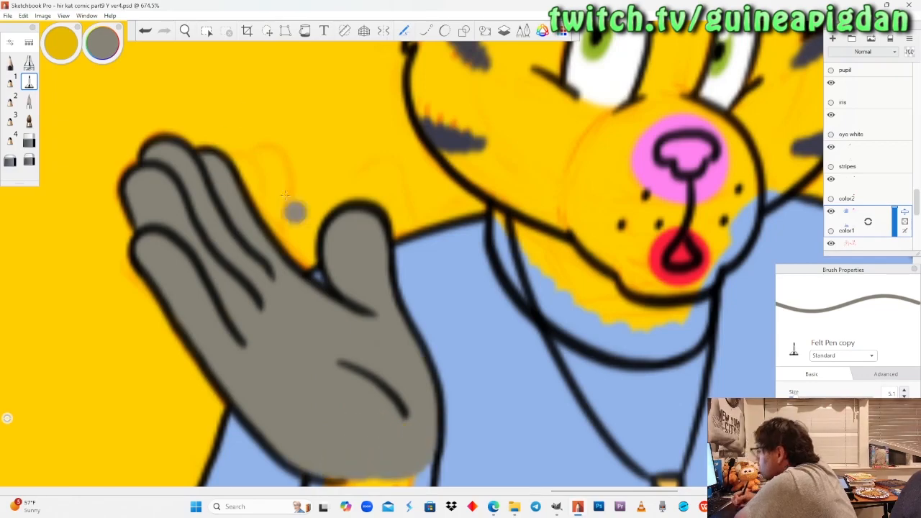
Paint grey along the elbow tuft and outer lower edge of that forearm with the Pencil.
click(185, 30)
drag(336, 332, 340, 246)
drag(309, 319, 296, 343)
drag(288, 365, 288, 317)
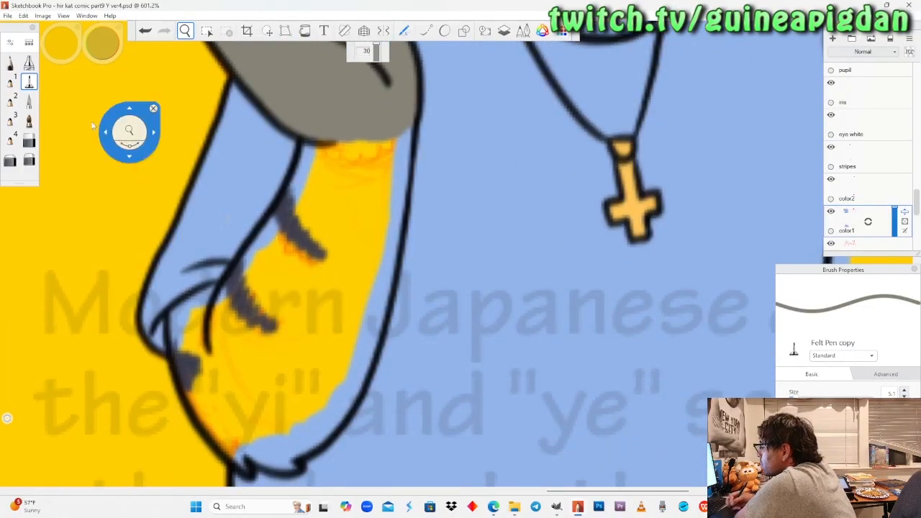
click(10, 64)
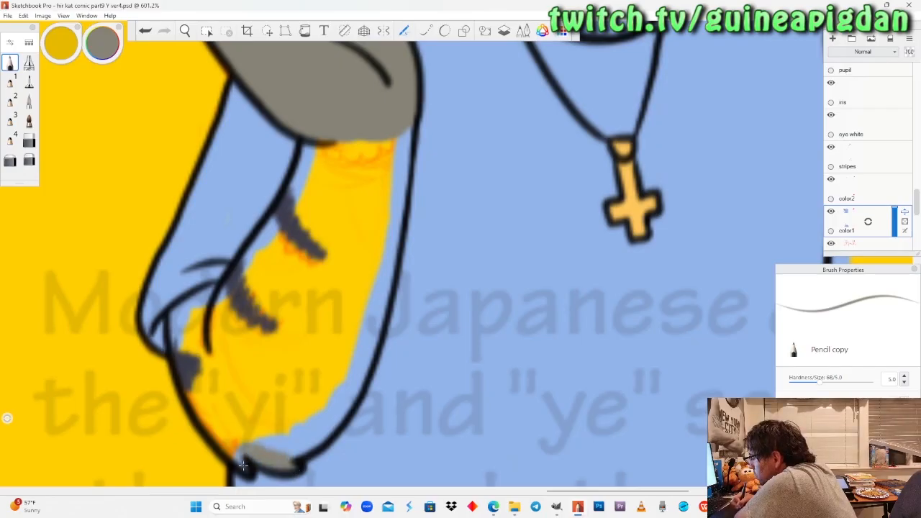
drag(233, 450, 223, 436)
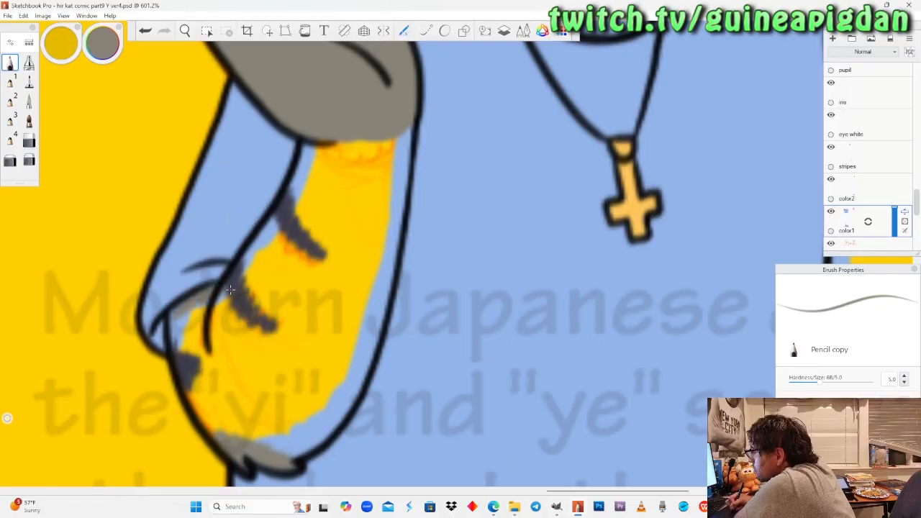
drag(194, 380, 210, 422)
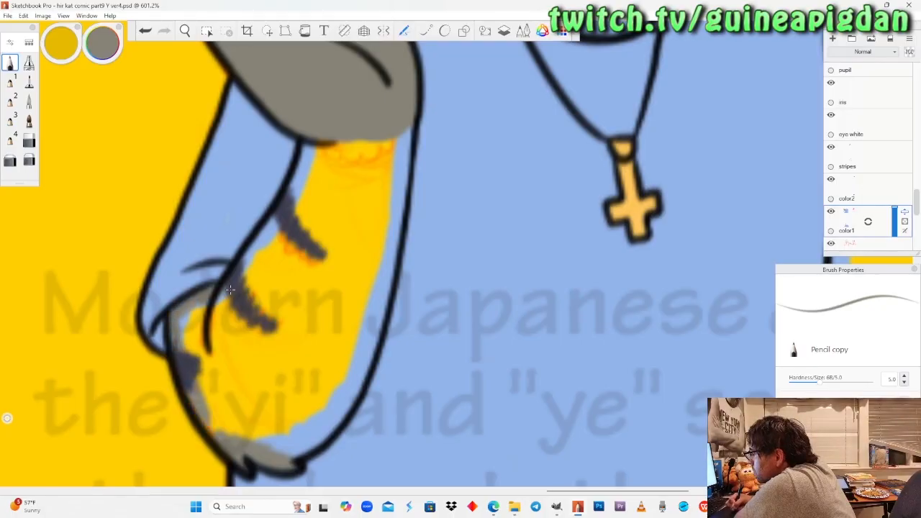
Fill the rest of the upper cat's forearm farther from the dragon grey with the Felt Pen, up to the outline.
click(30, 83)
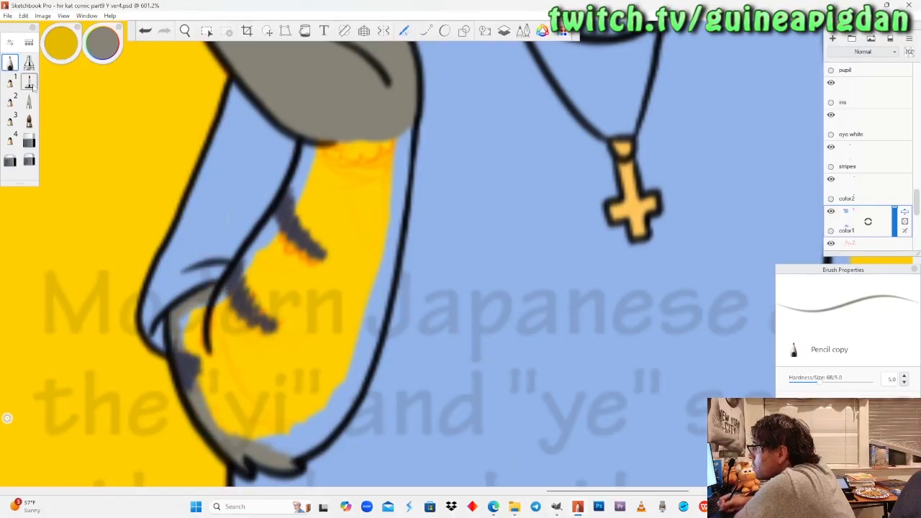
mouse_move(336, 129)
mouse_down()
mouse_move(324, 165)
mouse_move(311, 153)
mouse_move(295, 212)
mouse_move(252, 262)
mouse_up()
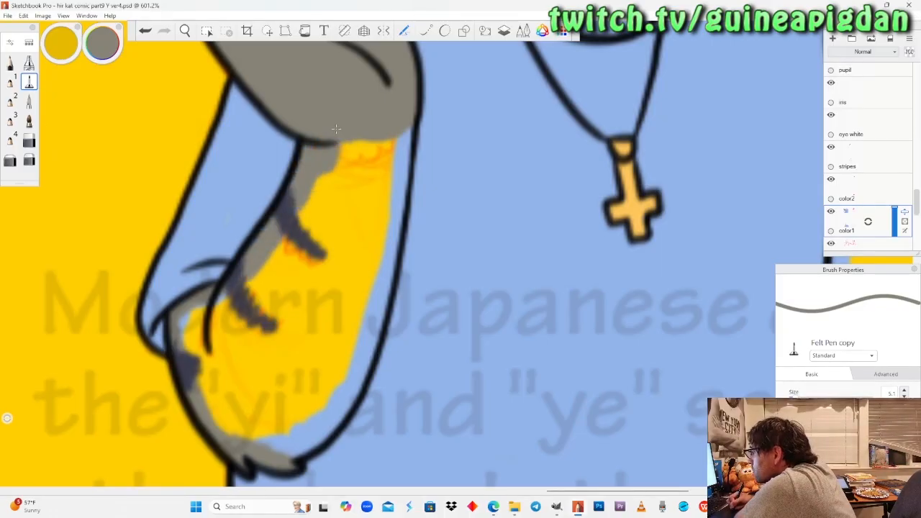
mouse_move(219, 306)
mouse_down()
mouse_move(187, 320)
mouse_move(188, 346)
mouse_move(209, 364)
mouse_move(207, 341)
mouse_up()
mouse_move(205, 385)
mouse_down()
mouse_move(216, 425)
mouse_move(306, 453)
mouse_move(353, 385)
mouse_move(364, 349)
mouse_move(403, 130)
mouse_up()
drag(378, 213, 386, 140)
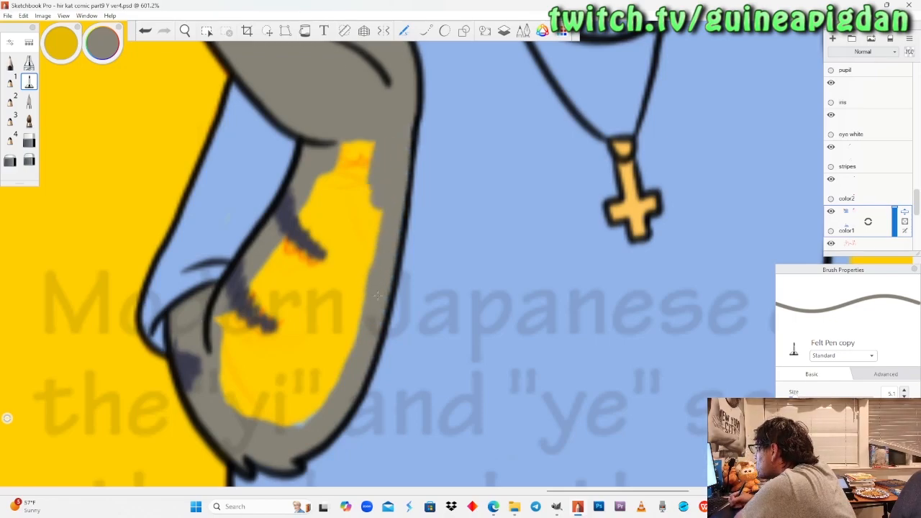
drag(363, 230, 331, 140)
mouse_move(324, 180)
mouse_down()
mouse_move(282, 254)
mouse_move(331, 219)
mouse_move(364, 280)
mouse_move(345, 346)
mouse_up()
mouse_move(357, 303)
mouse_down()
mouse_move(326, 396)
mouse_move(281, 418)
mouse_move(237, 403)
mouse_move(223, 318)
mouse_move(257, 276)
mouse_move(248, 387)
mouse_move(284, 279)
mouse_move(295, 407)
mouse_move(324, 285)
mouse_move(342, 360)
mouse_up()
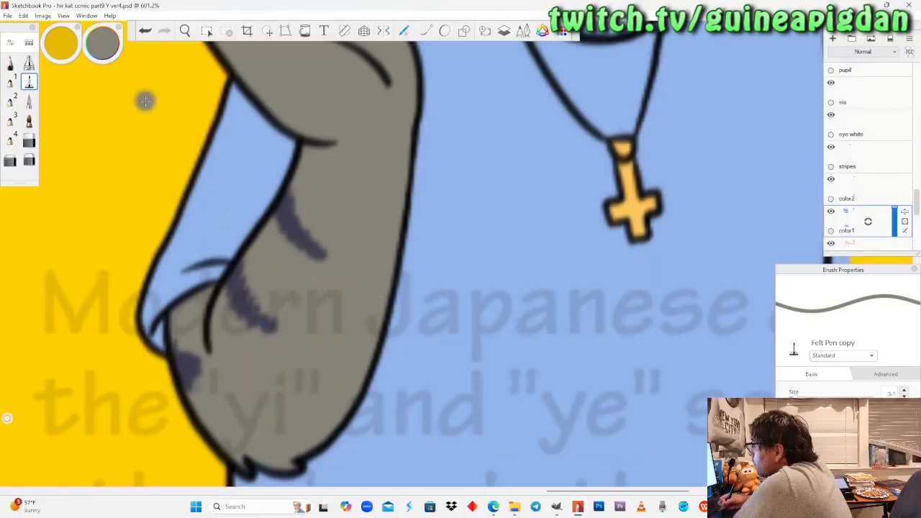
click(102, 42)
click(69, 83)
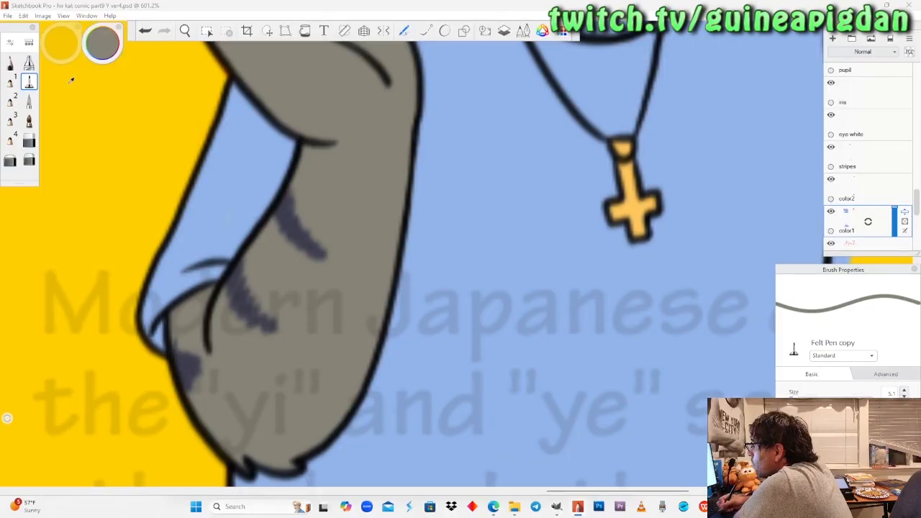
click(251, 157)
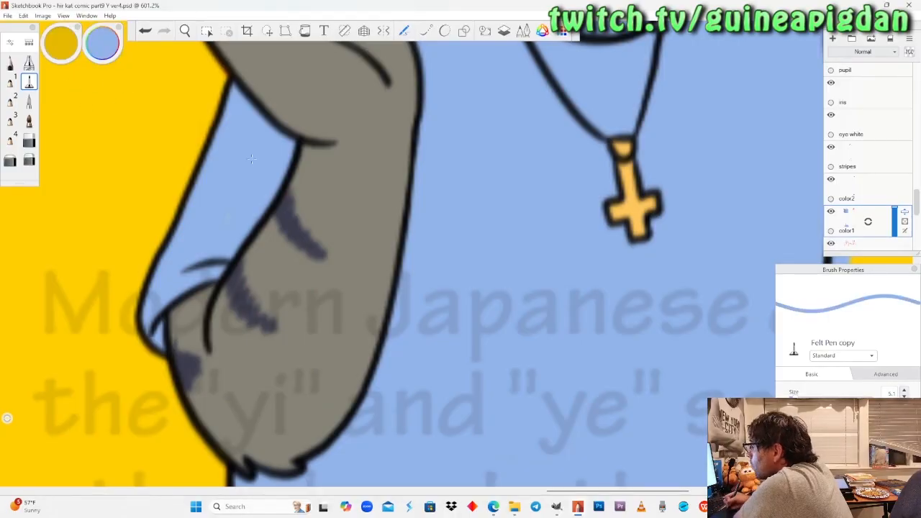
click(185, 30)
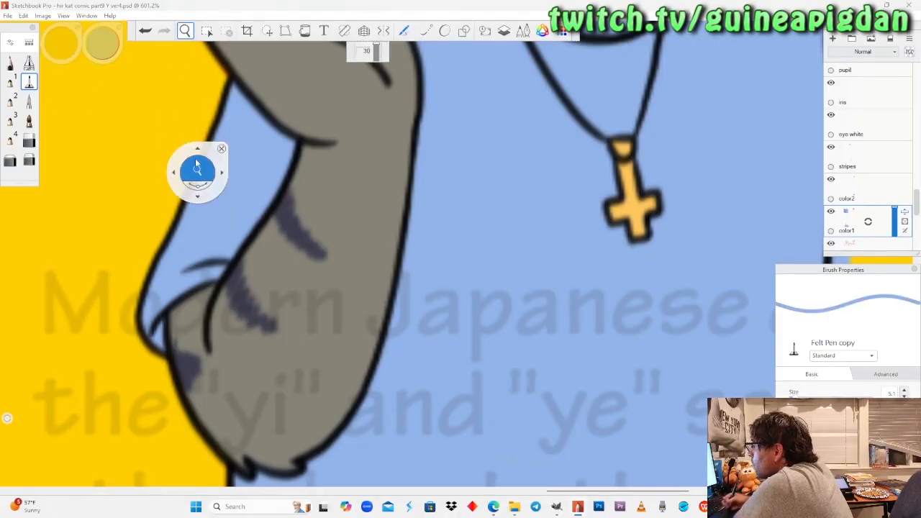
drag(200, 166, 266, 139)
drag(253, 225, 305, 350)
drag(257, 293, 228, 296)
drag(302, 288, 307, 277)
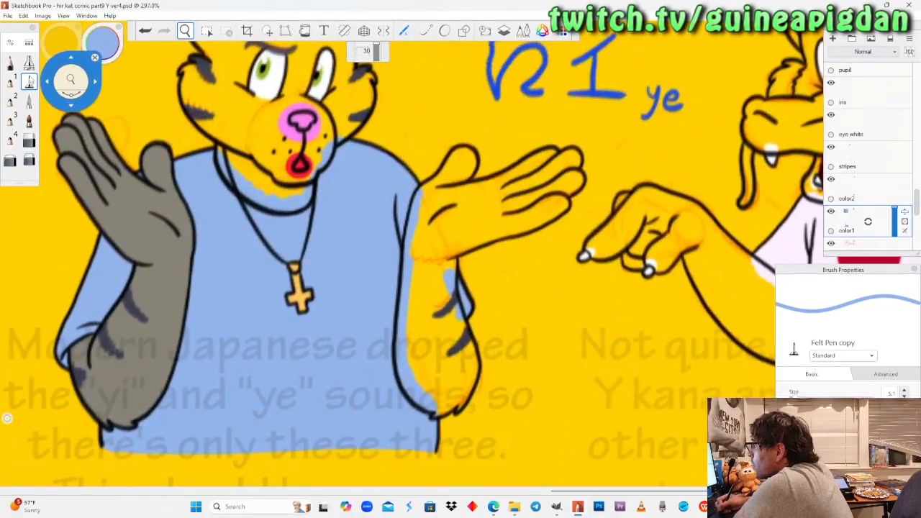
click(30, 81)
mouse_move(102, 49)
click(69, 83)
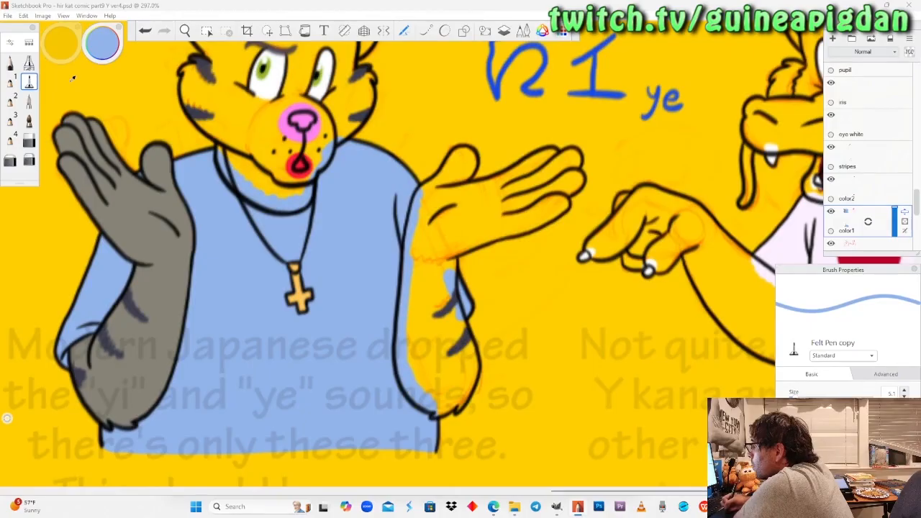
click(153, 176)
Hide the "stripes" layer and paint the upper part of the upper cat's hair tuft grey with the Pencil.
click(185, 31)
drag(411, 189, 377, 341)
drag(276, 192, 304, 204)
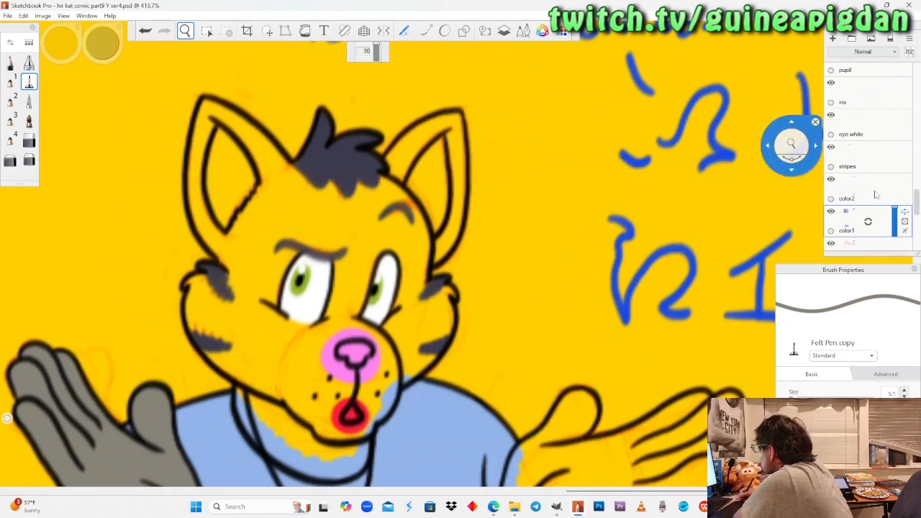
click(831, 147)
mouse_move(363, 210)
mouse_down()
mouse_move(382, 236)
mouse_move(349, 209)
mouse_up()
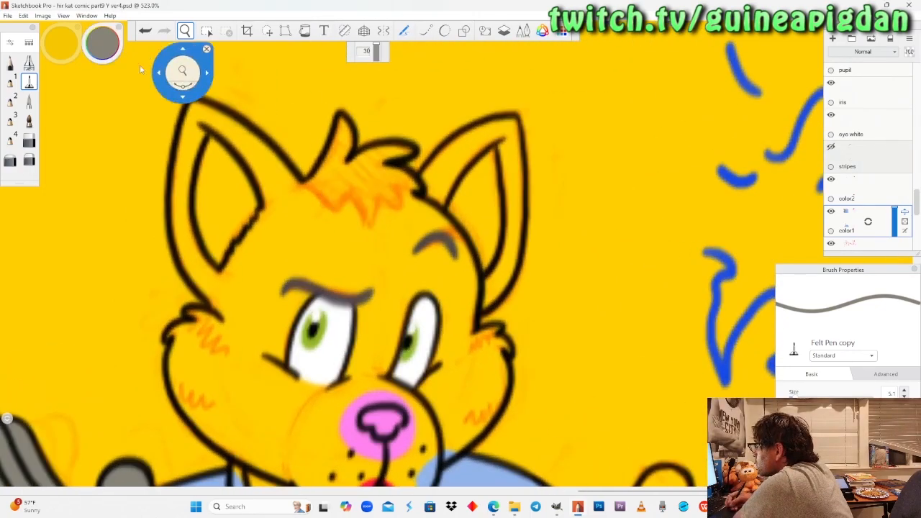
click(10, 64)
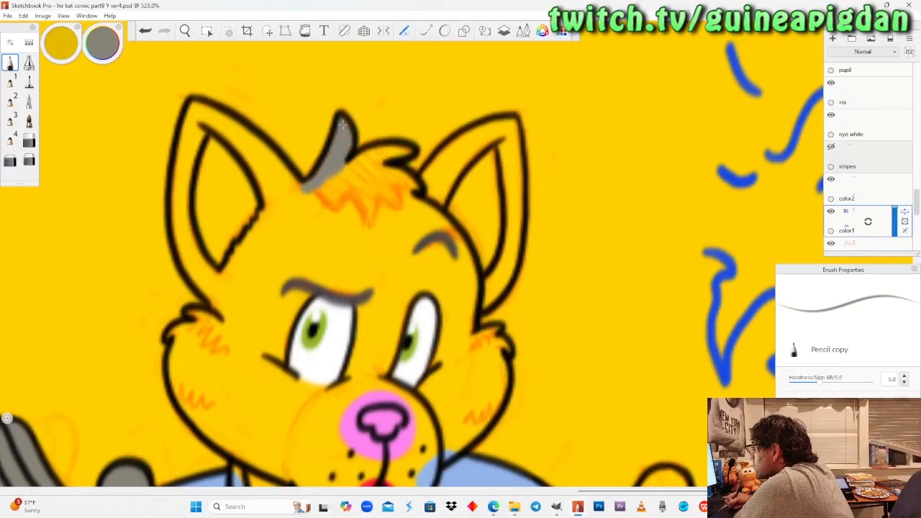
drag(320, 184, 363, 161)
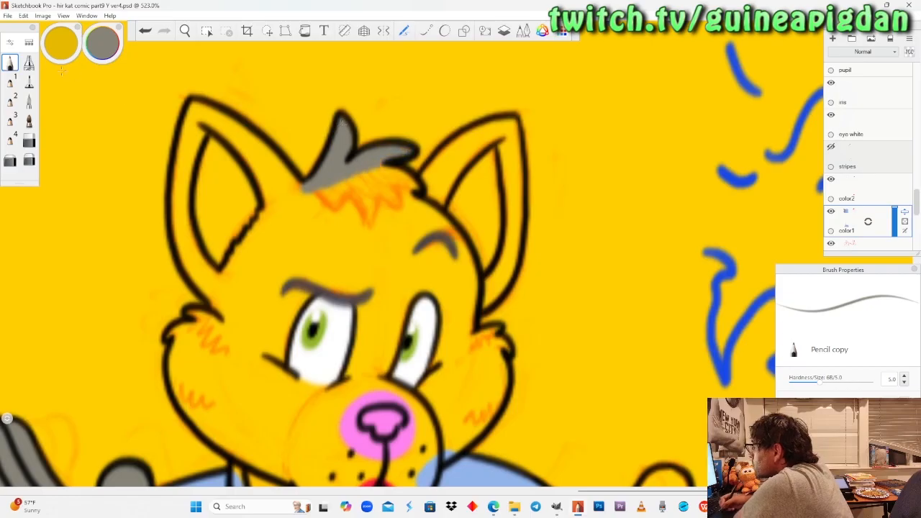
Paint the hair's lower edge and the outer rim of the ear nearer the dragon grey with the Felt Pen.
click(29, 81)
drag(395, 176, 376, 168)
mouse_move(415, 202)
mouse_down()
mouse_move(441, 165)
mouse_move(483, 132)
mouse_up()
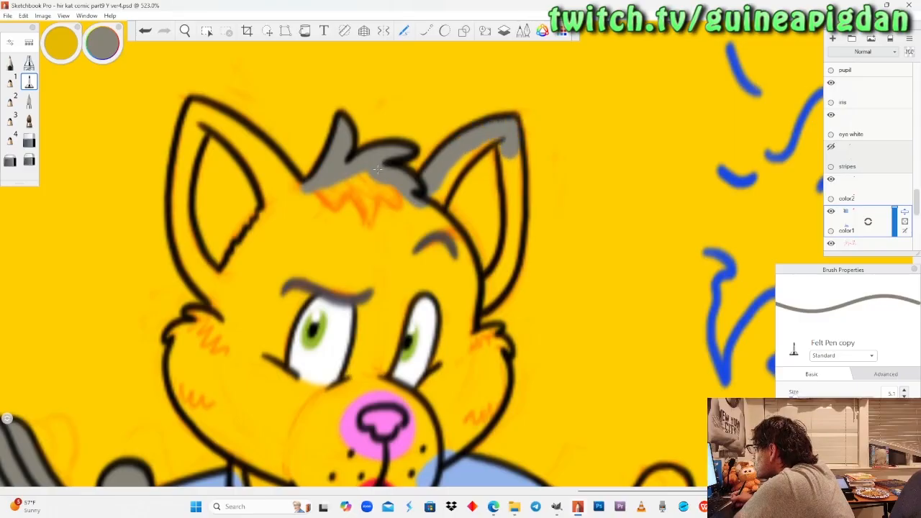
drag(513, 151, 514, 205)
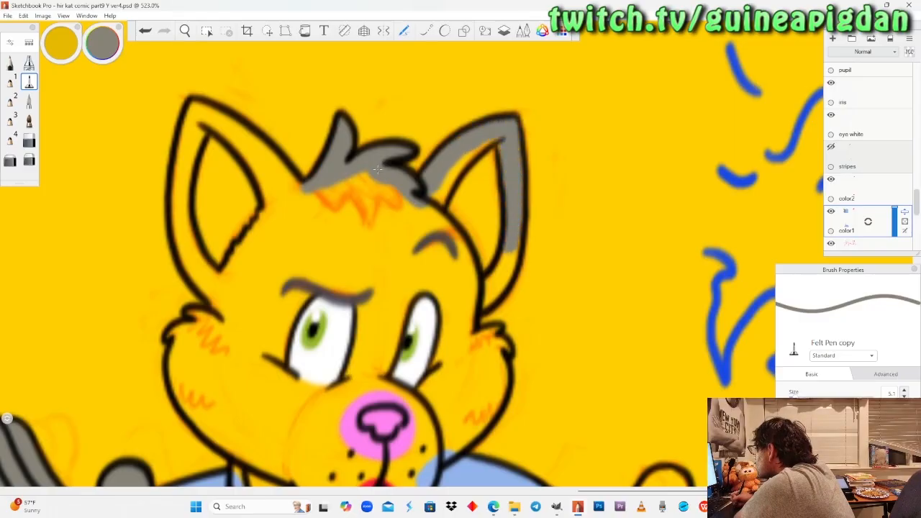
Paint the cat's forehead, the area around both eyes and the inside of the ear nearer the dragon grey.
mouse_move(468, 308)
mouse_down()
mouse_move(490, 245)
mouse_move(490, 151)
mouse_move(428, 208)
mouse_move(468, 180)
mouse_move(454, 251)
mouse_move(461, 328)
mouse_move(436, 229)
mouse_move(426, 263)
mouse_move(430, 302)
mouse_move(450, 335)
mouse_move(432, 389)
mouse_move(403, 281)
mouse_move(378, 375)
mouse_move(417, 394)
mouse_up()
mouse_move(357, 351)
mouse_down()
mouse_move(355, 383)
mouse_move(289, 393)
mouse_move(258, 349)
mouse_move(285, 334)
mouse_move(263, 285)
mouse_move(320, 266)
mouse_move(356, 277)
mouse_move(374, 316)
mouse_up()
drag(371, 270, 388, 353)
mouse_move(376, 301)
mouse_down()
mouse_move(359, 252)
mouse_move(403, 259)
mouse_move(421, 251)
mouse_move(375, 194)
mouse_move(331, 194)
mouse_up()
mouse_move(421, 251)
mouse_down()
mouse_move(309, 238)
mouse_move(282, 216)
mouse_move(281, 238)
mouse_move(315, 198)
mouse_move(234, 131)
mouse_up()
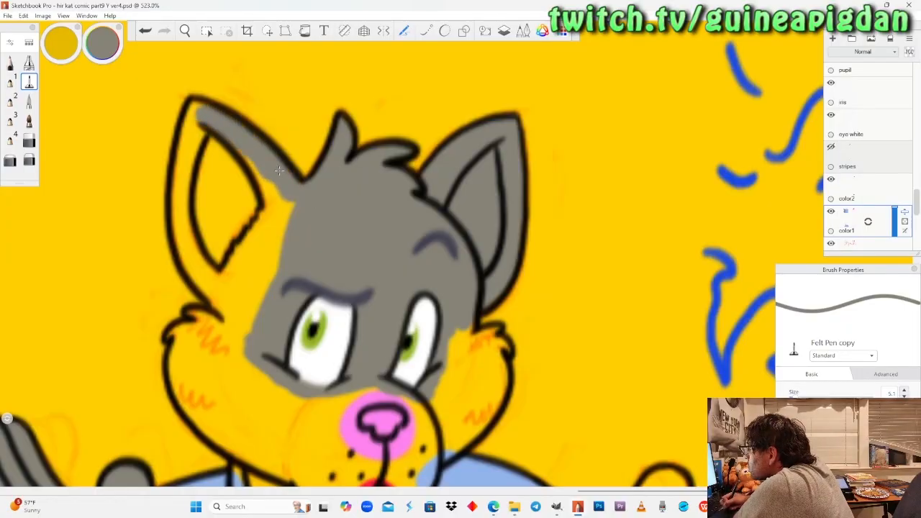
Fill the ear farther from the dragon and the temple below it grey with the Felt Pen.
mouse_move(200, 129)
mouse_down()
mouse_move(185, 173)
mouse_move(204, 243)
mouse_move(224, 279)
mouse_up()
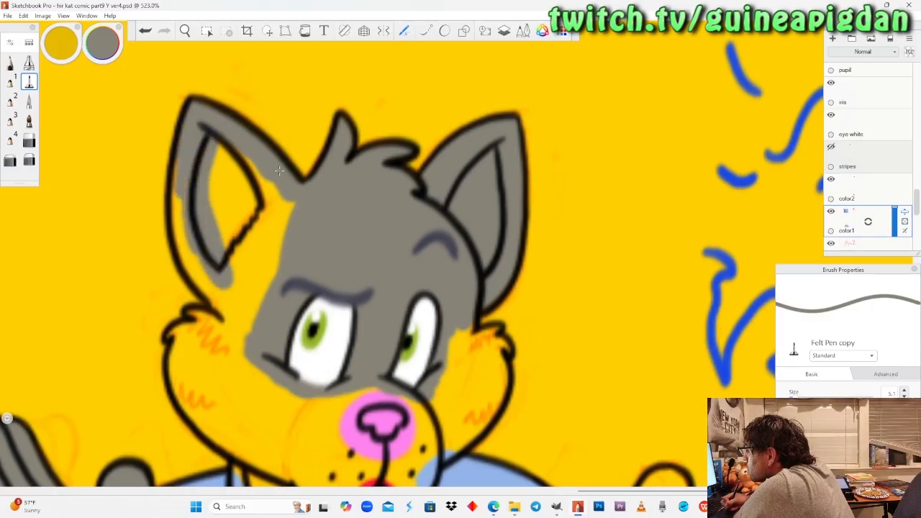
mouse_move(177, 203)
mouse_down()
mouse_move(185, 254)
mouse_move(237, 335)
mouse_move(220, 162)
mouse_move(231, 238)
mouse_move(251, 162)
mouse_move(266, 223)
mouse_move(288, 244)
mouse_move(248, 331)
mouse_move(241, 227)
mouse_move(234, 284)
mouse_up()
mouse_move(241, 320)
mouse_down()
mouse_move(216, 346)
mouse_move(259, 372)
mouse_up()
Paint the cat's neck, jaw, chin and muzzle edge grey, along with the outer edge of the cheek nearer the dragon.
key(space)
drag(359, 364, 353, 211)
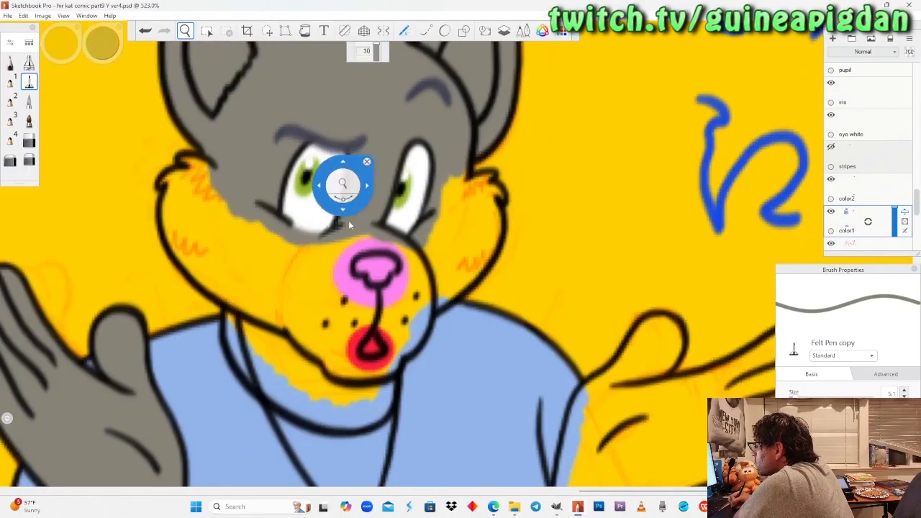
drag(334, 290, 336, 265)
click(31, 82)
mouse_move(240, 315)
mouse_down()
mouse_move(228, 299)
mouse_move(254, 395)
mouse_move(282, 418)
mouse_move(298, 412)
mouse_move(322, 435)
mouse_move(359, 441)
mouse_move(387, 429)
mouse_move(396, 409)
mouse_up()
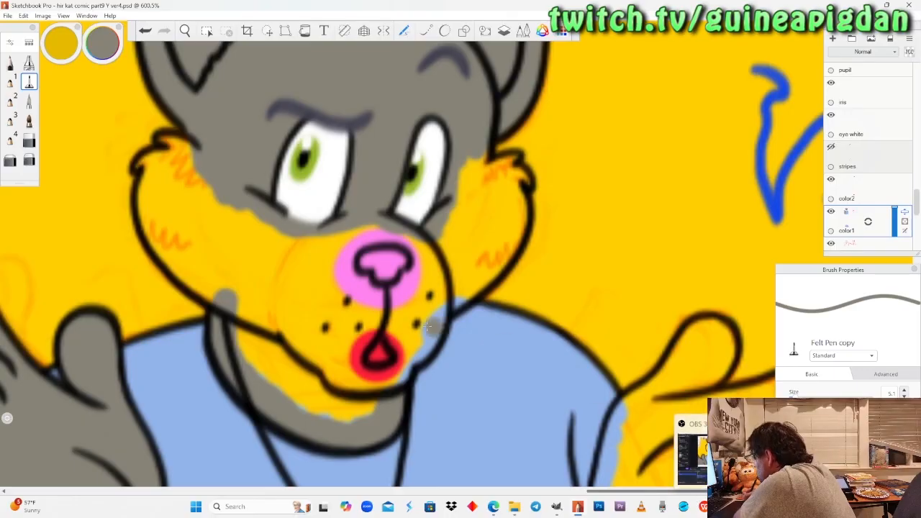
mouse_move(375, 398)
mouse_down()
mouse_move(355, 414)
mouse_move(260, 364)
mouse_move(244, 288)
mouse_move(288, 374)
mouse_move(354, 389)
mouse_up()
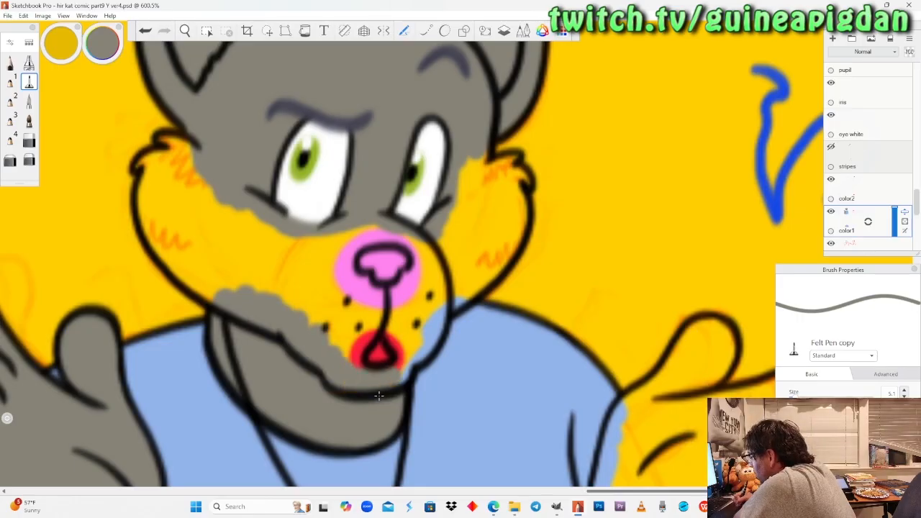
mouse_move(403, 356)
mouse_down()
mouse_move(497, 260)
mouse_move(520, 209)
mouse_up()
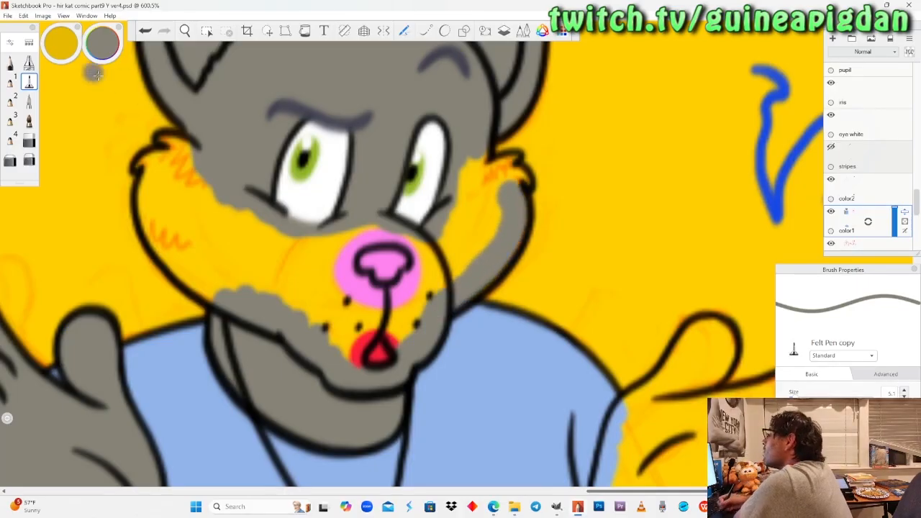
Paint the cheek tufts grey with the Pencil and fill both cheeks and the muzzle bridge with the Felt Pen.
click(10, 63)
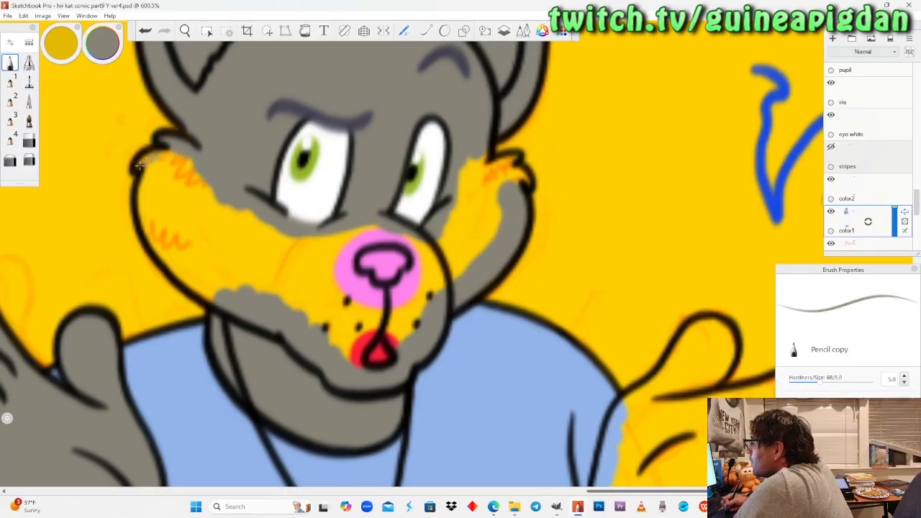
drag(140, 165, 179, 155)
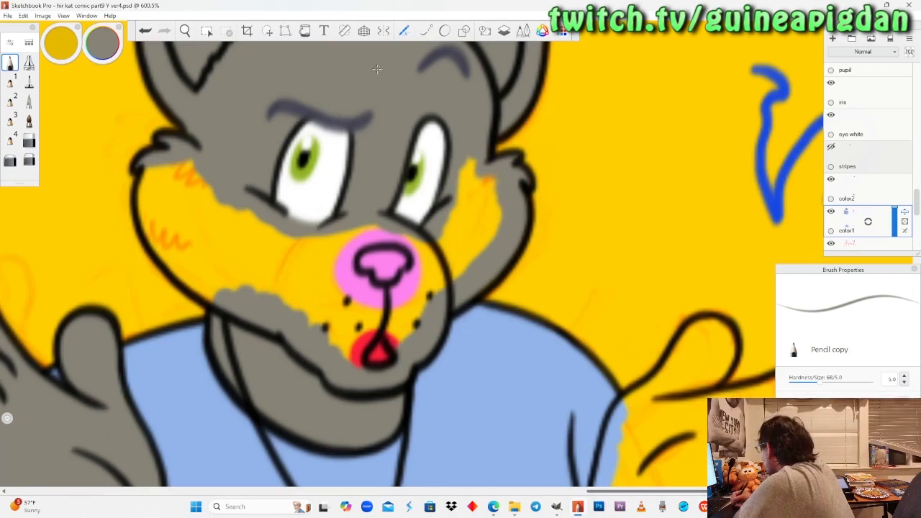
click(28, 82)
mouse_move(198, 164)
mouse_down()
mouse_move(144, 189)
mouse_move(148, 234)
mouse_move(227, 299)
mouse_up()
mouse_move(179, 238)
mouse_down()
mouse_move(173, 201)
mouse_move(194, 230)
mouse_move(334, 288)
mouse_up()
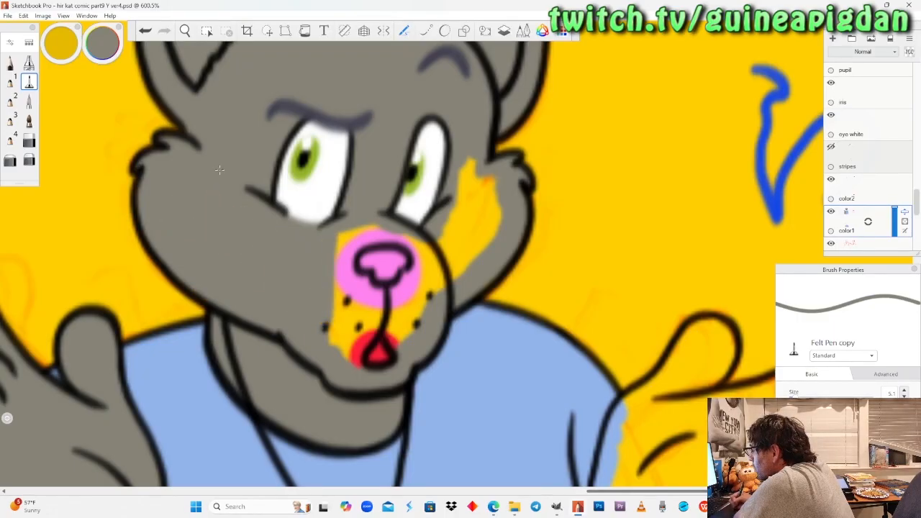
mouse_move(341, 234)
mouse_down()
mouse_move(388, 237)
mouse_move(468, 169)
mouse_move(489, 198)
mouse_move(468, 159)
mouse_move(477, 237)
mouse_move(439, 288)
mouse_move(468, 159)
mouse_up()
drag(438, 241, 426, 296)
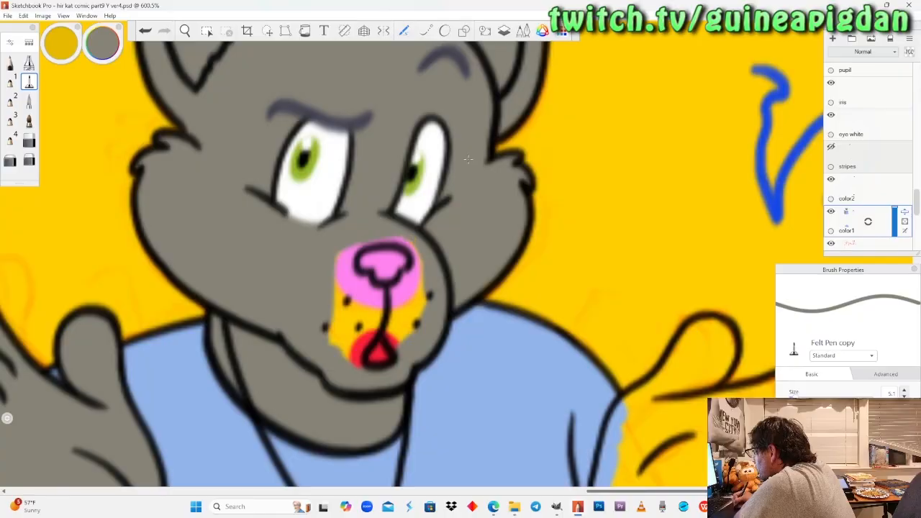
Fill the remaining muzzle grey, covering the pink and red spill outside the nose and mouth outlines, finishing with the Pencil.
mouse_move(419, 250)
mouse_down()
mouse_move(424, 281)
mouse_move(377, 316)
mouse_up()
mouse_move(423, 299)
mouse_down()
mouse_move(413, 325)
mouse_move(362, 342)
mouse_move(347, 363)
mouse_move(357, 311)
mouse_up()
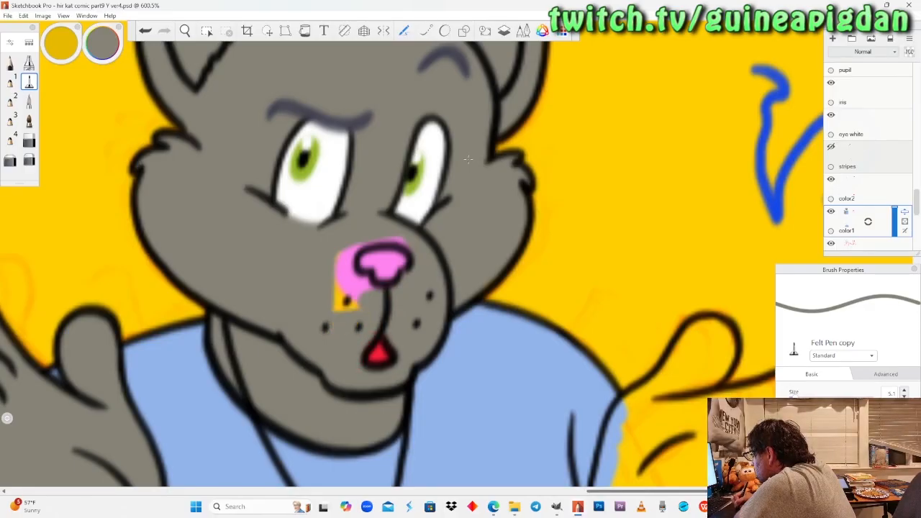
drag(343, 251, 347, 289)
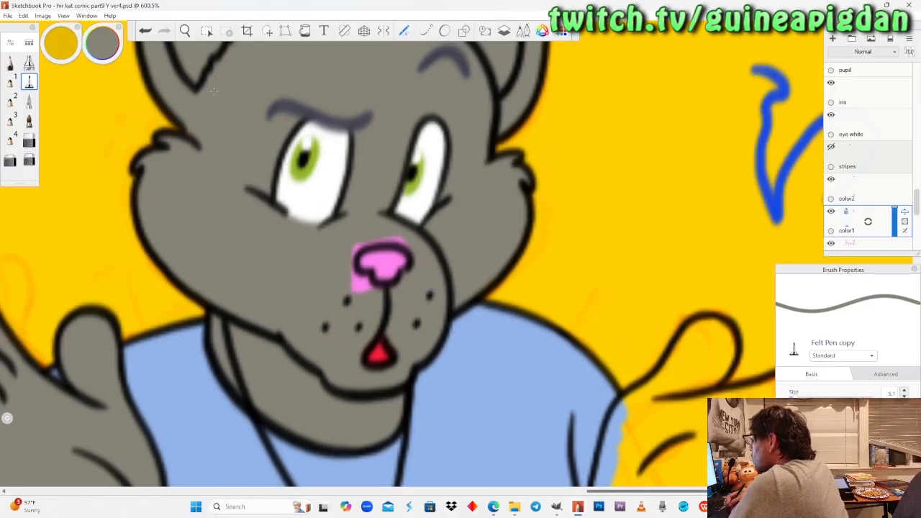
scroll(295, 259, up, 2)
click(10, 63)
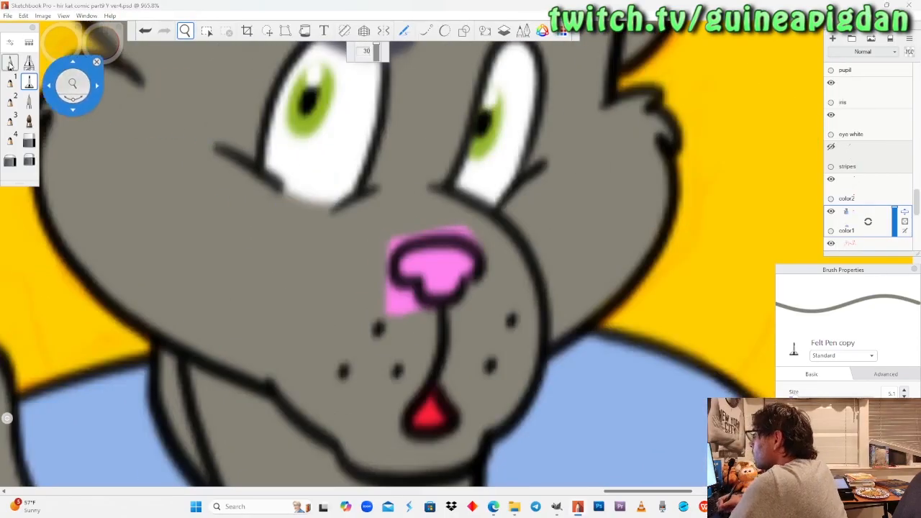
drag(476, 244, 452, 229)
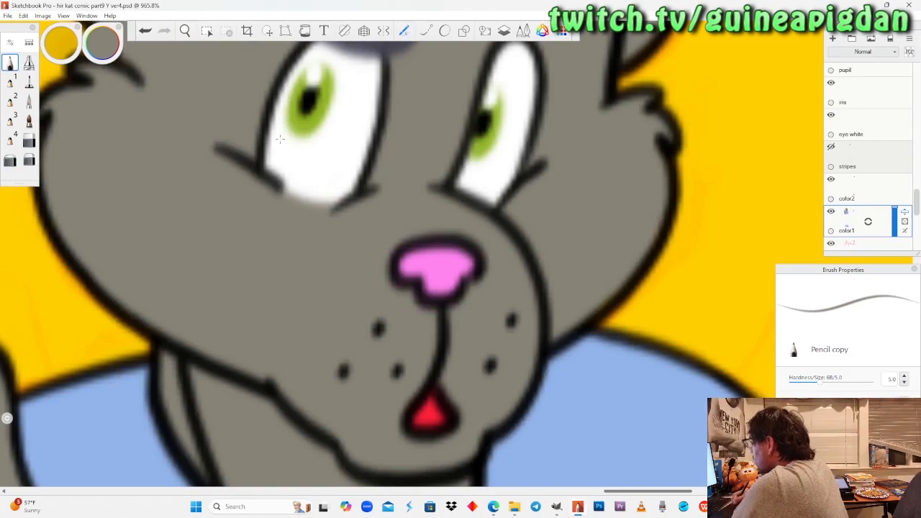
Paint the thumb, fingers and palm of the cat's hand nearer the dragon grey with the Felt Pen.
click(185, 34)
drag(205, 178, 345, 320)
mouse_move(352, 327)
mouse_down()
mouse_move(356, 307)
mouse_move(326, 281)
mouse_move(348, 263)
mouse_move(325, 272)
mouse_up()
click(29, 81)
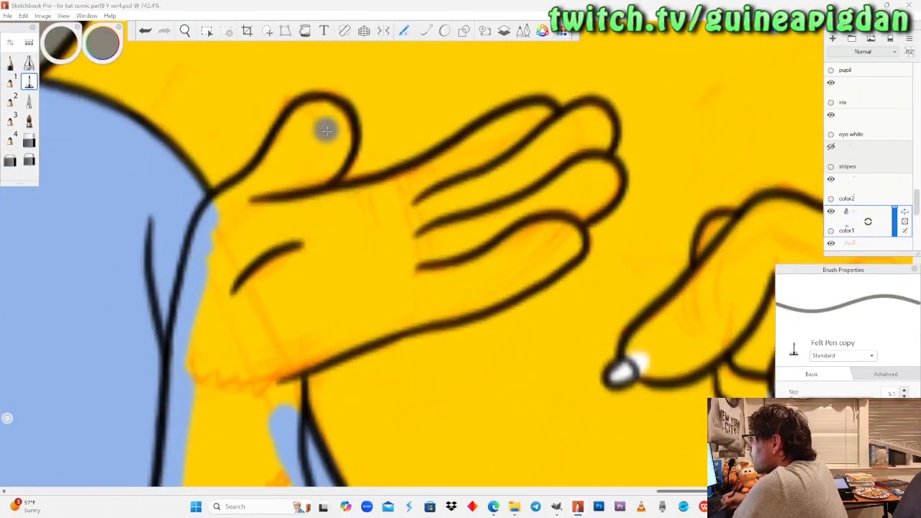
mouse_move(295, 128)
mouse_down()
mouse_move(320, 114)
mouse_move(340, 121)
mouse_move(339, 144)
mouse_move(291, 210)
mouse_up()
mouse_move(295, 129)
mouse_down()
mouse_move(271, 208)
mouse_move(246, 198)
mouse_move(208, 226)
mouse_move(187, 323)
mouse_move(192, 374)
mouse_move(256, 336)
mouse_move(275, 333)
mouse_move(294, 344)
mouse_move(476, 297)
mouse_move(531, 269)
mouse_move(573, 240)
mouse_move(562, 234)
mouse_move(570, 216)
mouse_move(608, 181)
mouse_move(598, 170)
mouse_move(569, 183)
mouse_up()
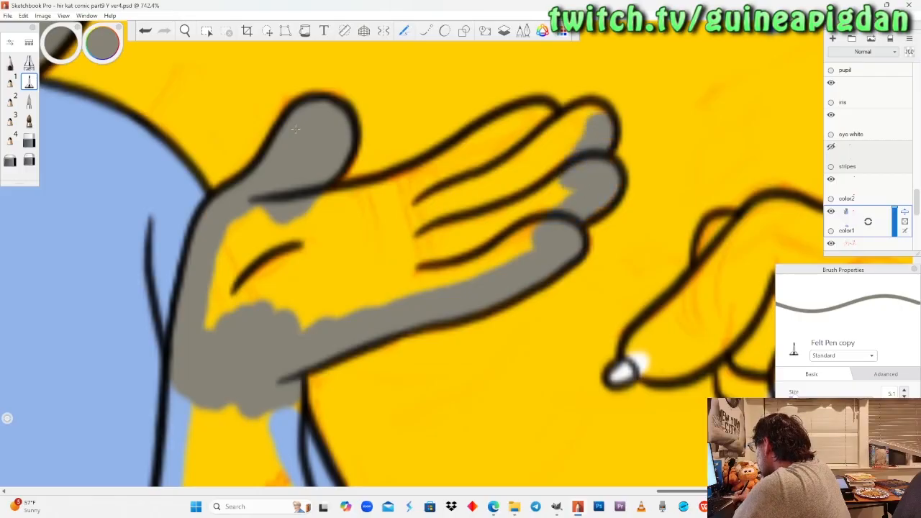
mouse_move(580, 115)
mouse_down()
mouse_move(512, 123)
mouse_move(414, 179)
mouse_move(421, 184)
mouse_move(316, 211)
mouse_up()
mouse_move(518, 136)
mouse_down()
mouse_move(508, 147)
mouse_move(565, 152)
mouse_move(497, 253)
mouse_move(453, 237)
mouse_move(309, 281)
mouse_move(262, 259)
mouse_move(216, 317)
mouse_up()
drag(224, 177, 245, 164)
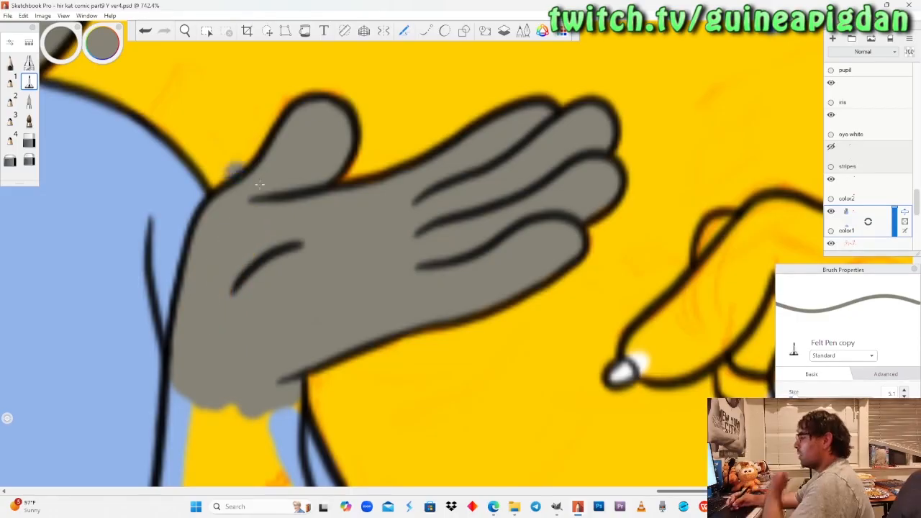
Paint the elbow tuft of the forearm nearer the dragon grey with the Pencil.
key(space)
mouse_move(264, 372)
mouse_down()
mouse_move(261, 336)
mouse_move(279, 273)
mouse_move(268, 314)
mouse_up()
drag(234, 396, 248, 352)
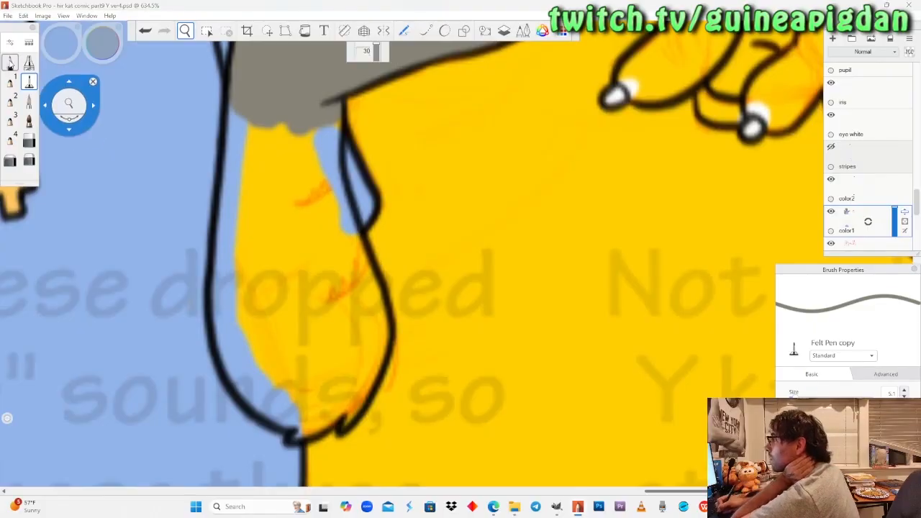
click(10, 63)
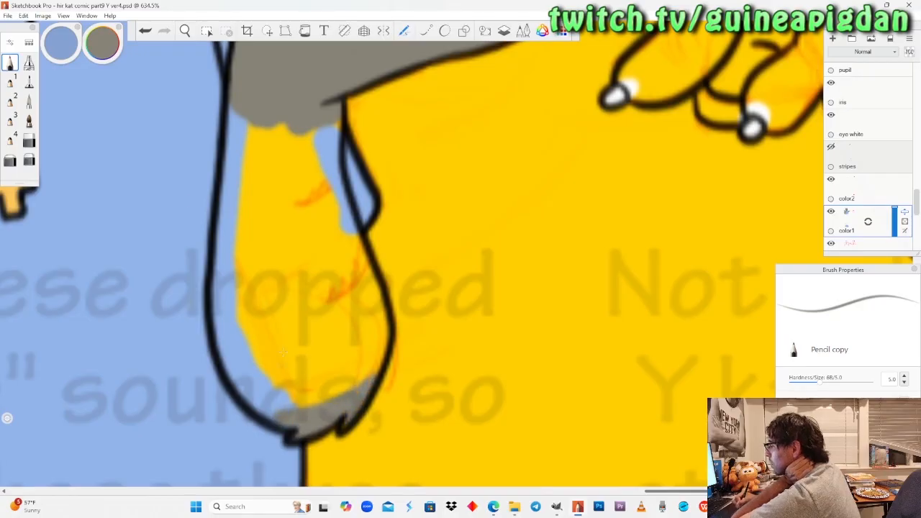
click(185, 31)
drag(100, 153, 187, 158)
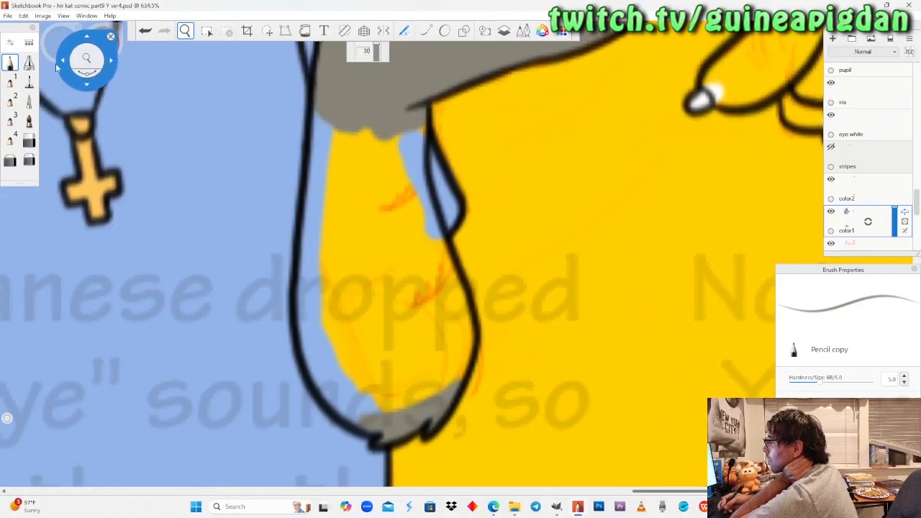
Fill the rest of the cat's forearm nearer the dragon grey down to the elbow tuft with the Felt Pen.
click(28, 83)
mouse_move(338, 129)
mouse_down()
mouse_move(316, 222)
mouse_move(344, 220)
mouse_move(364, 240)
mouse_up()
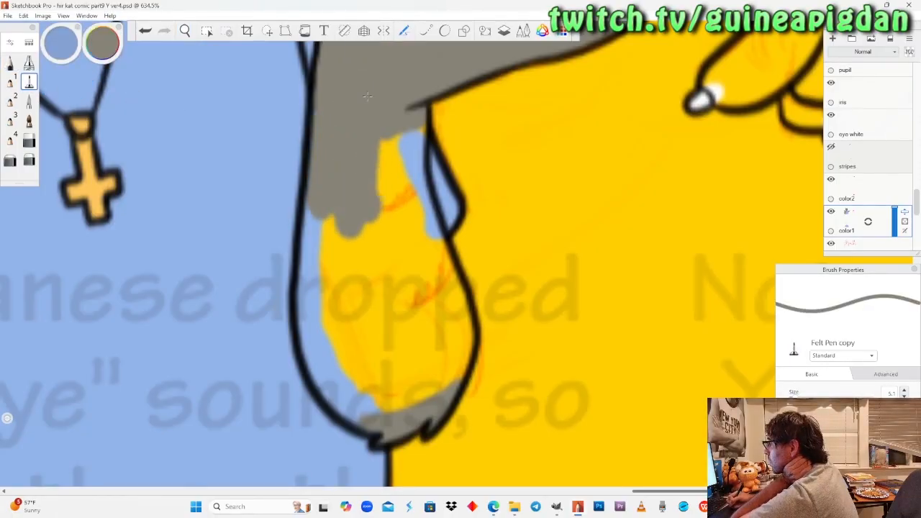
drag(381, 135, 380, 223)
drag(403, 131, 400, 215)
drag(416, 179, 452, 308)
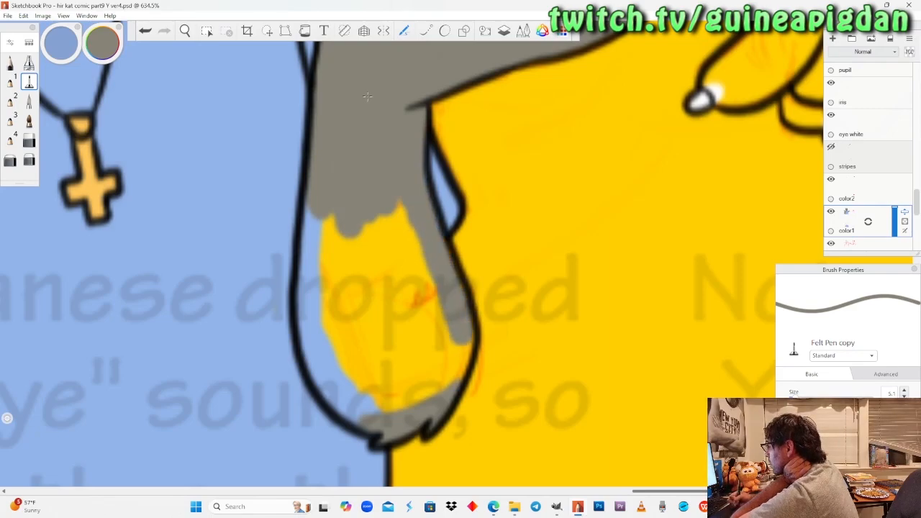
mouse_move(441, 361)
mouse_down()
mouse_move(396, 407)
mouse_move(356, 392)
mouse_up()
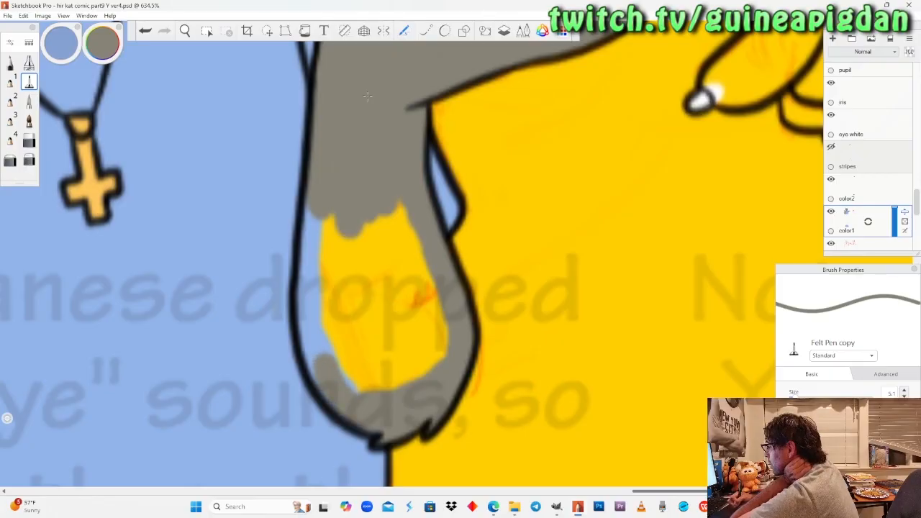
mouse_move(310, 328)
mouse_down()
mouse_move(317, 209)
mouse_move(333, 334)
mouse_move(360, 388)
mouse_move(361, 242)
mouse_move(383, 384)
mouse_up()
mouse_move(383, 208)
mouse_down()
mouse_move(433, 346)
mouse_move(392, 385)
mouse_up()
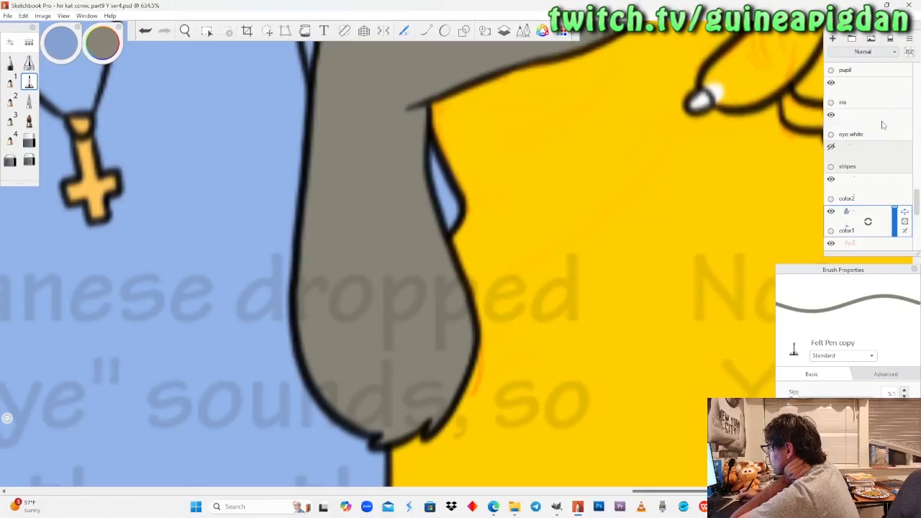
Activate the "color2" layer and sample the light orange swatch with the Pencil for the upper cat's cross pendant.
scroll(862, 191, up, 3)
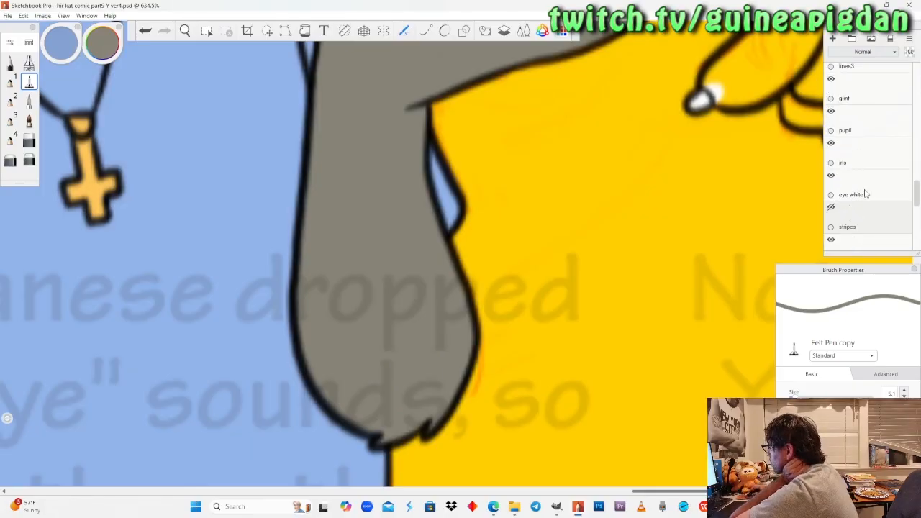
scroll(862, 193, down, 3)
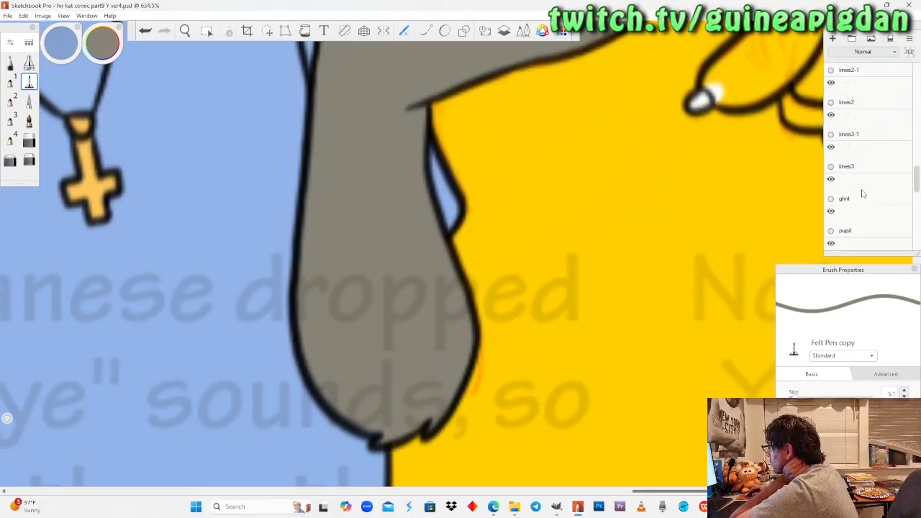
scroll(863, 193, down, 1)
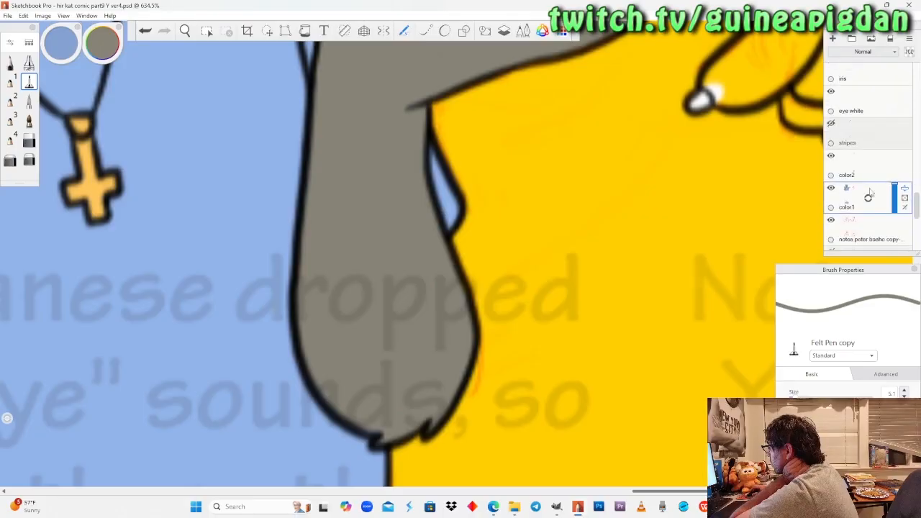
click(866, 177)
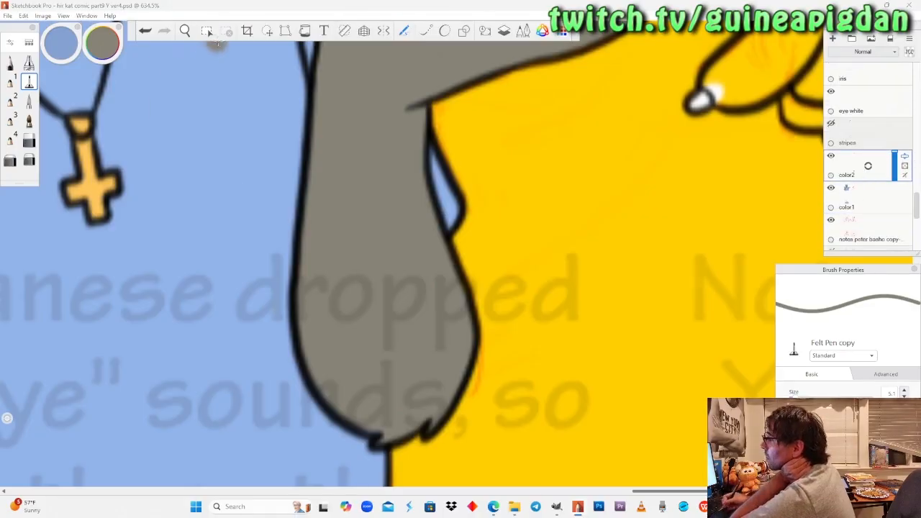
click(187, 33)
drag(190, 177, 267, 331)
drag(22, 293, 252, 256)
mouse_move(75, 272)
mouse_down()
mouse_move(216, 260)
mouse_move(220, 220)
mouse_up()
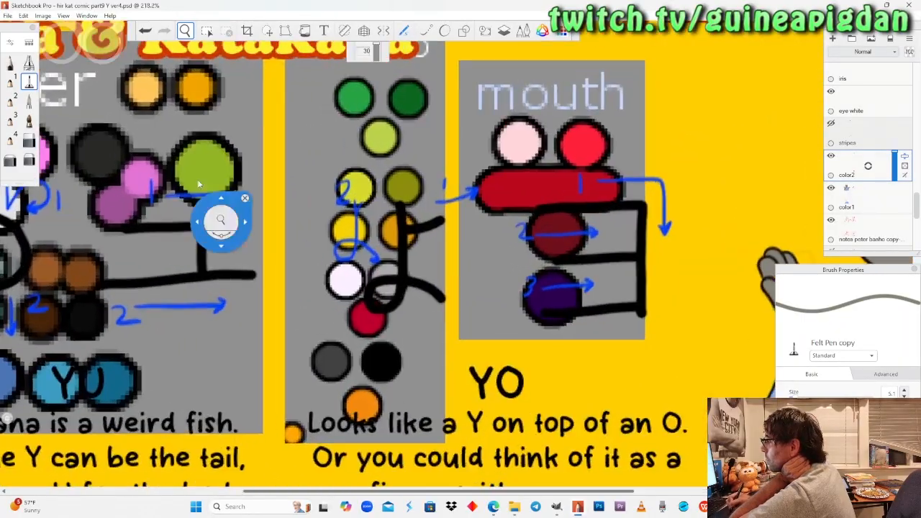
click(10, 64)
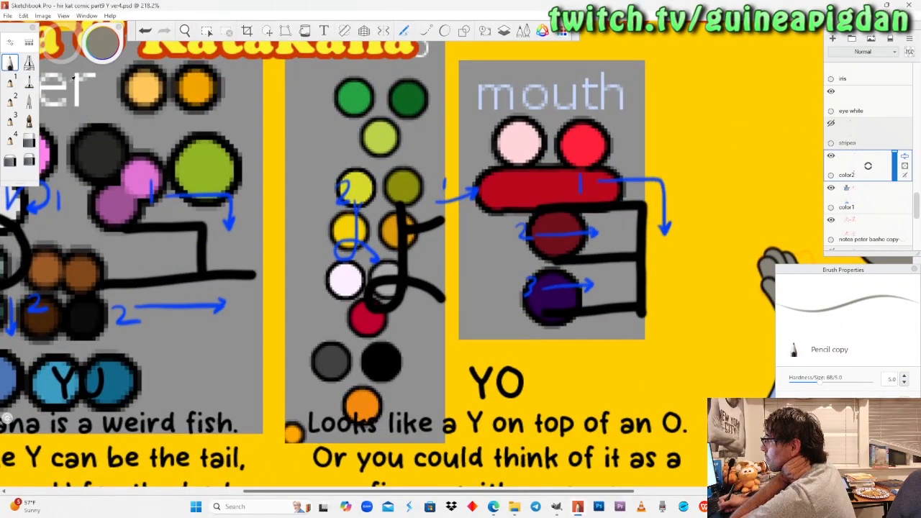
alt+click(144, 88)
click(185, 31)
mouse_move(745, 302)
mouse_down()
mouse_move(658, 269)
mouse_move(468, 260)
mouse_move(487, 261)
mouse_move(494, 157)
mouse_up()
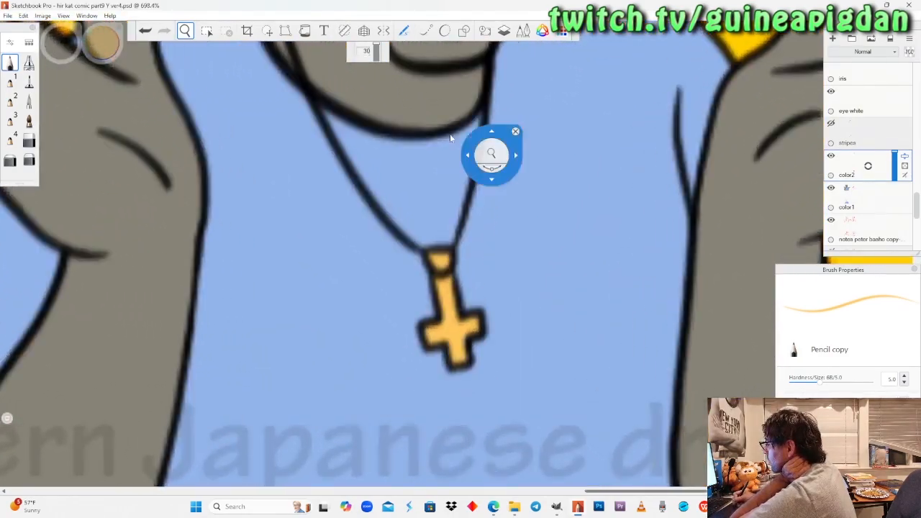
click(10, 63)
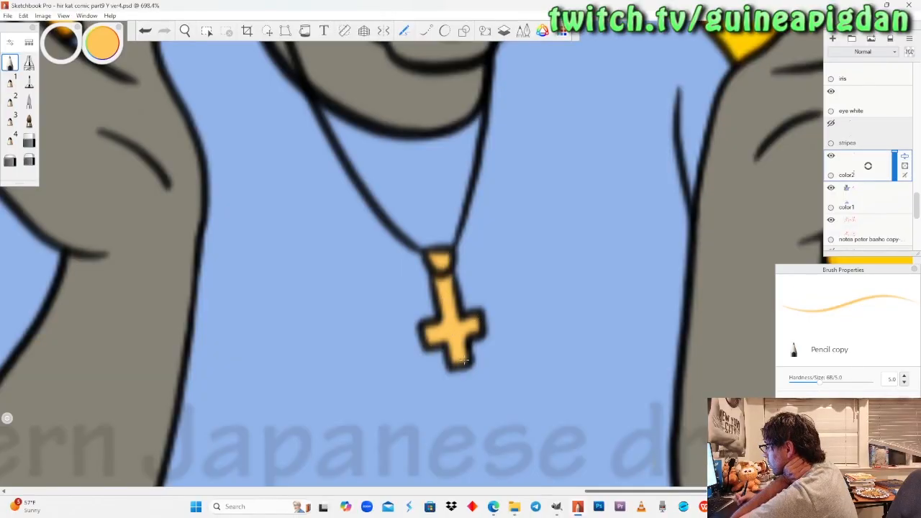
Activate the "color1" layer and sample the fur grey from the upper cat's forearm.
click(185, 31)
drag(212, 195, 195, 202)
drag(436, 267, 406, 327)
drag(361, 253, 345, 383)
drag(354, 299, 375, 255)
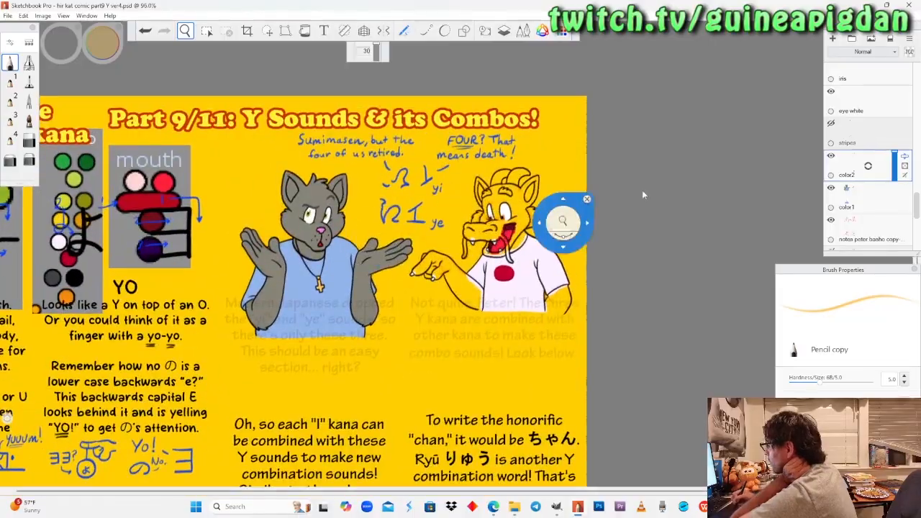
click(853, 200)
drag(299, 213, 323, 159)
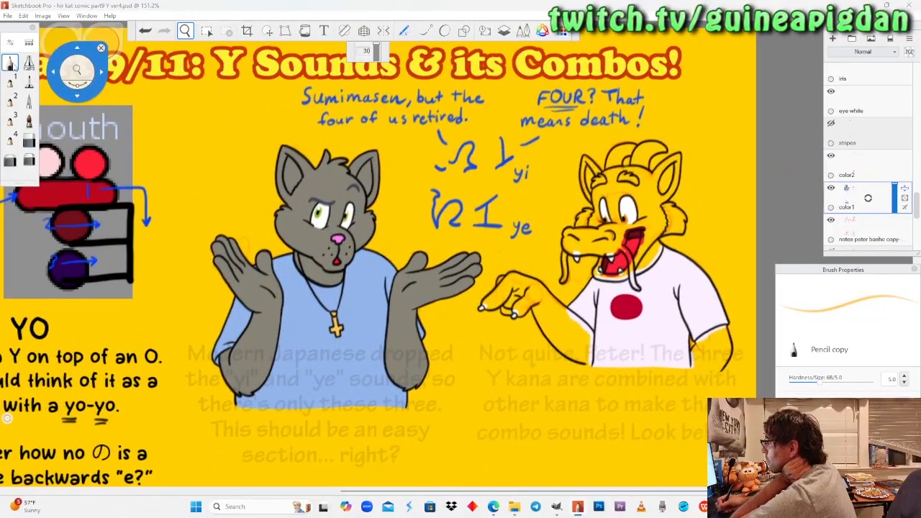
click(106, 44)
click(68, 84)
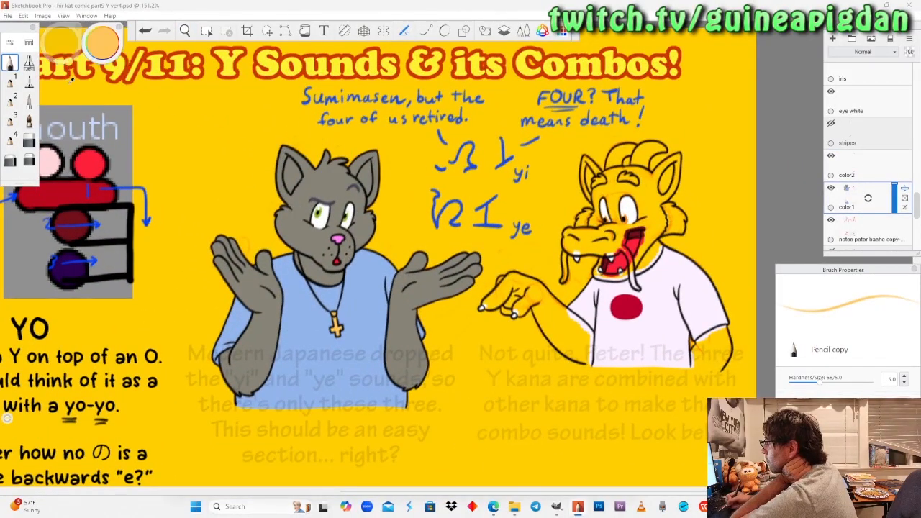
click(258, 284)
Fill the lower cat's raised forearm and the bit of arm inside its sleeve opening grey with the Felt Pen.
key(space)
mouse_move(215, 227)
mouse_down()
mouse_move(212, 218)
mouse_move(288, 380)
mouse_move(291, 97)
mouse_up()
mouse_move(274, 311)
mouse_down()
mouse_move(268, 281)
mouse_move(281, 257)
mouse_move(280, 299)
mouse_move(256, 317)
mouse_move(273, 261)
mouse_up()
click(29, 82)
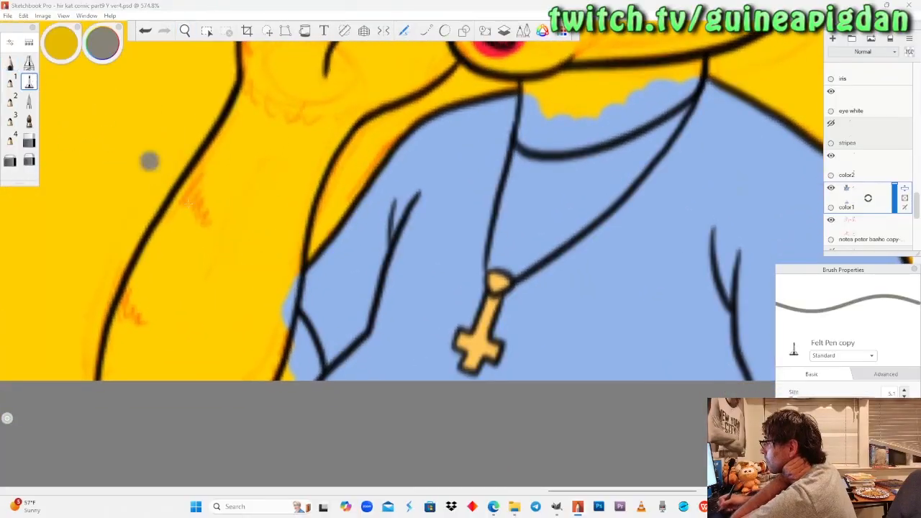
drag(276, 309, 276, 310)
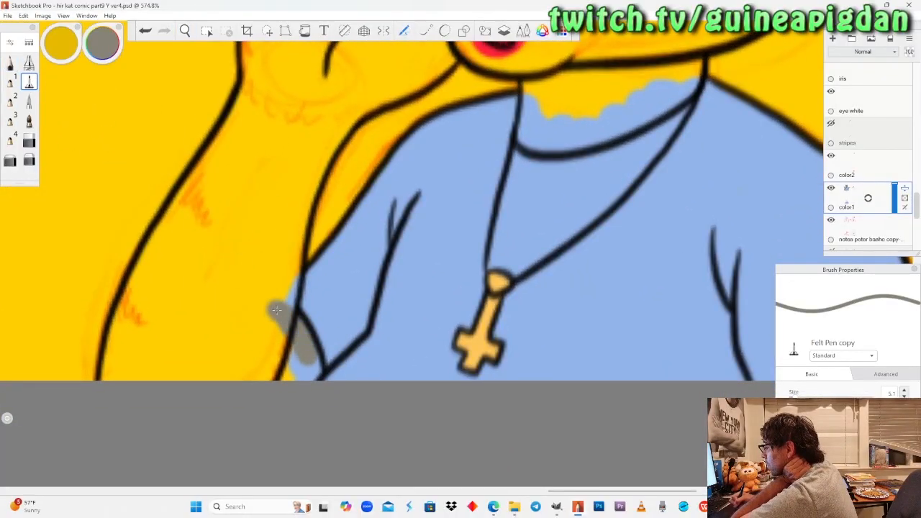
mouse_move(277, 310)
mouse_down()
mouse_move(126, 327)
mouse_move(107, 356)
mouse_move(148, 262)
mouse_move(218, 150)
mouse_move(170, 287)
mouse_move(195, 273)
mouse_move(222, 158)
mouse_move(239, 144)
mouse_move(235, 273)
mouse_move(277, 310)
mouse_move(317, 152)
mouse_move(364, 97)
mouse_move(281, 176)
mouse_move(339, 88)
mouse_move(285, 72)
mouse_move(276, 309)
mouse_move(356, 85)
mouse_move(380, 97)
mouse_up()
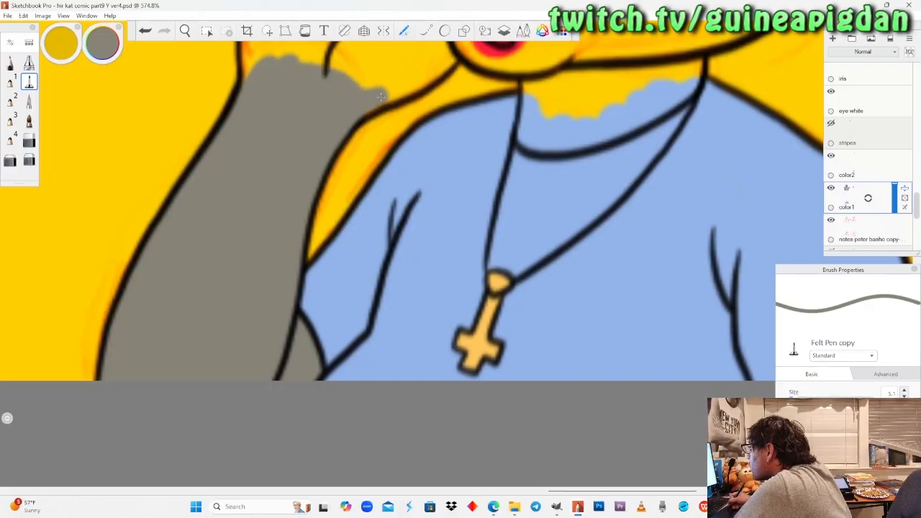
Paint the lower cat's neck and the lower edge of its jaw grey with the Felt Pen.
click(185, 31)
drag(309, 131, 233, 176)
click(31, 80)
mouse_move(514, 280)
mouse_down()
mouse_move(509, 372)
mouse_move(541, 378)
mouse_move(625, 356)
mouse_move(719, 298)
mouse_move(730, 242)
mouse_move(695, 289)
mouse_move(706, 242)
mouse_move(673, 249)
mouse_move(624, 332)
mouse_move(587, 346)
mouse_move(551, 338)
mouse_move(616, 238)
mouse_move(527, 265)
mouse_up()
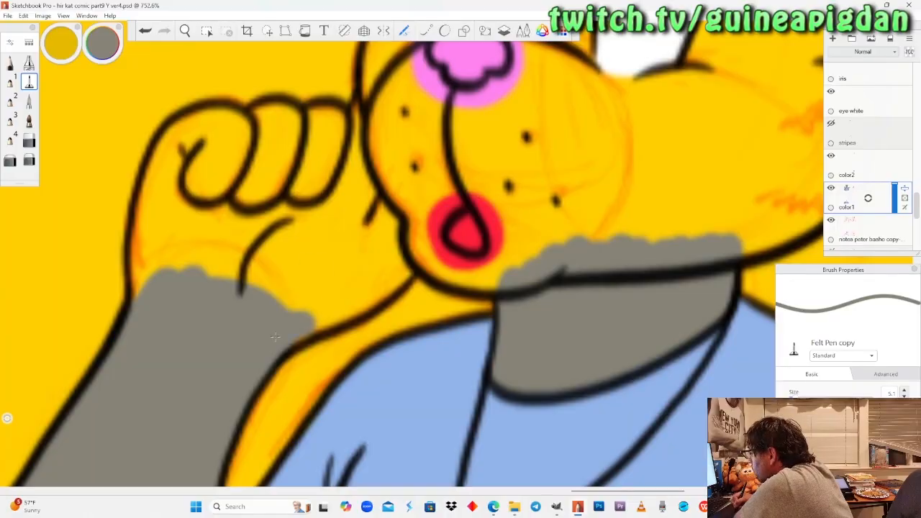
Fill the lower cat's raised fist grey, including the fingers, the palm and the edge against the muzzle.
drag(316, 317, 385, 288)
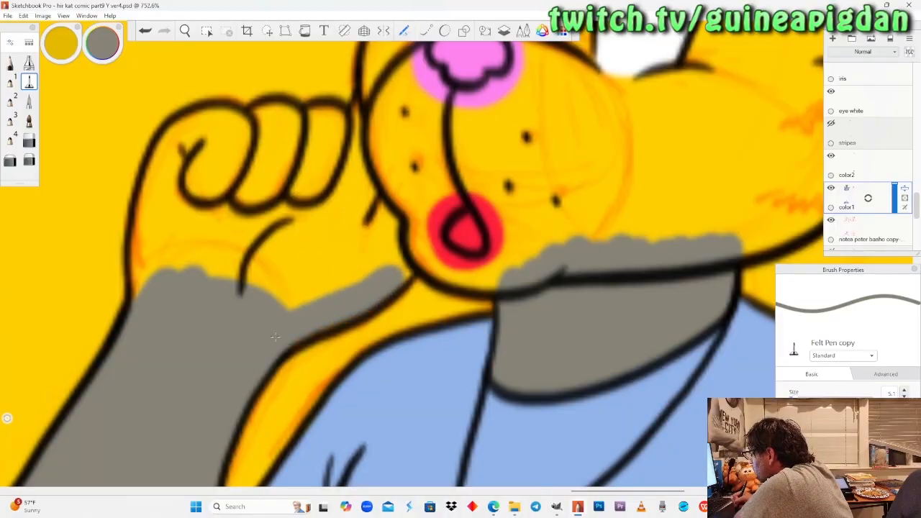
mouse_move(414, 230)
mouse_down()
mouse_move(384, 171)
mouse_move(358, 216)
mouse_move(377, 107)
mouse_up()
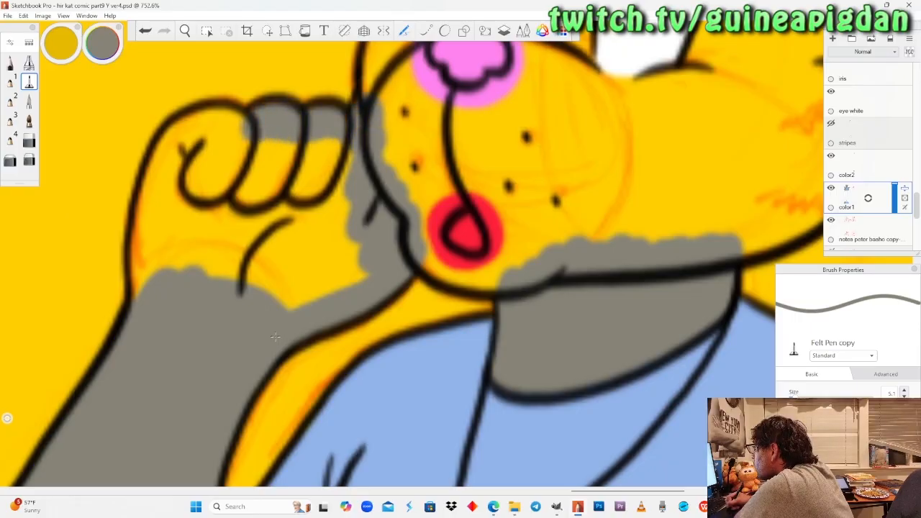
mouse_move(244, 128)
mouse_down()
mouse_move(206, 127)
mouse_move(167, 154)
mouse_move(143, 263)
mouse_up()
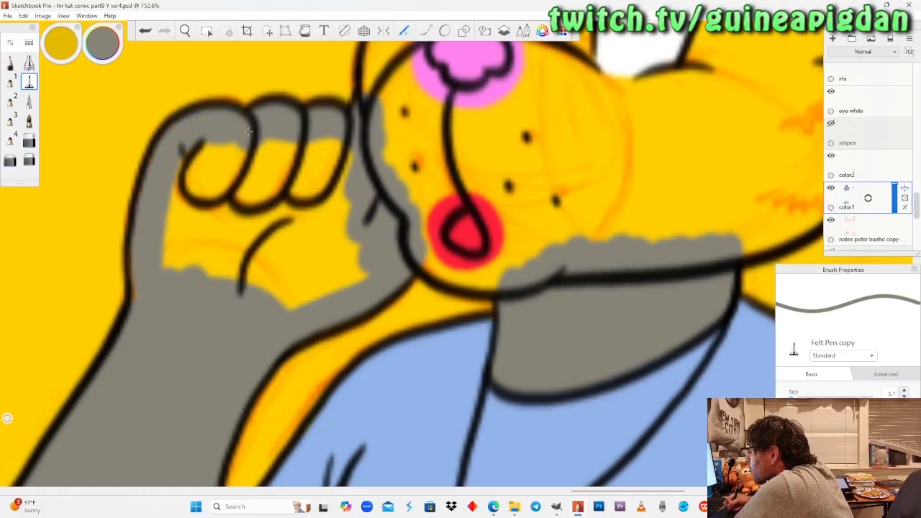
mouse_move(164, 162)
mouse_down()
mouse_move(176, 266)
mouse_move(205, 147)
mouse_move(219, 266)
mouse_move(266, 144)
mouse_move(284, 170)
mouse_move(331, 147)
mouse_move(339, 231)
mouse_move(360, 277)
mouse_move(303, 270)
mouse_move(259, 230)
mouse_move(288, 223)
mouse_up()
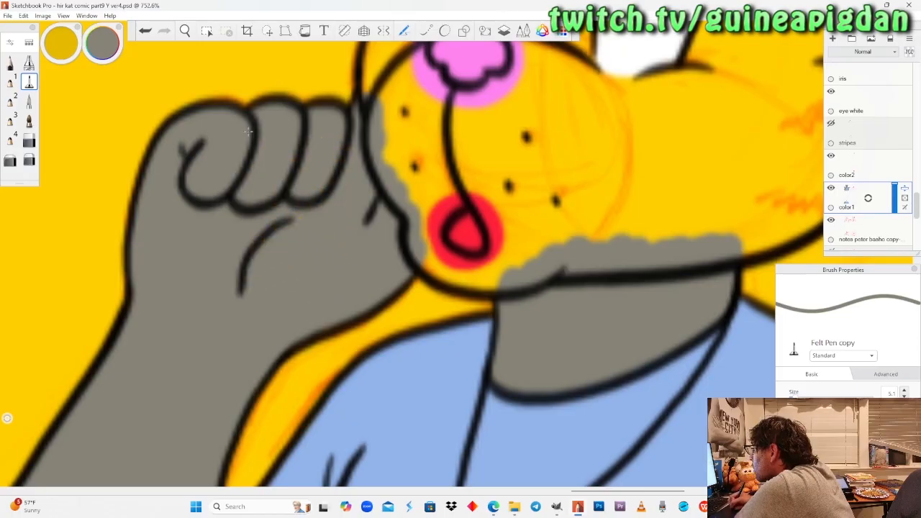
Paint the hair tufts on top of the lower cat's head grey with the Pencil.
click(185, 30)
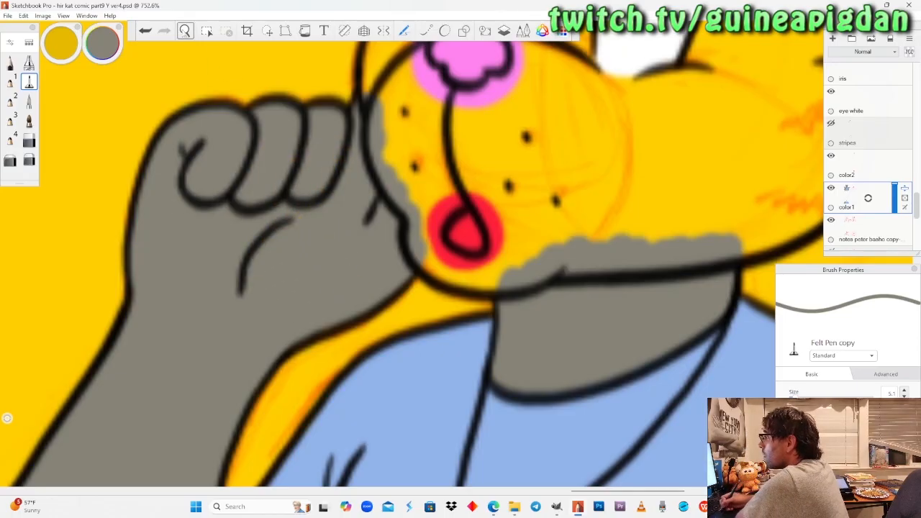
drag(648, 110, 425, 233)
drag(463, 202, 383, 434)
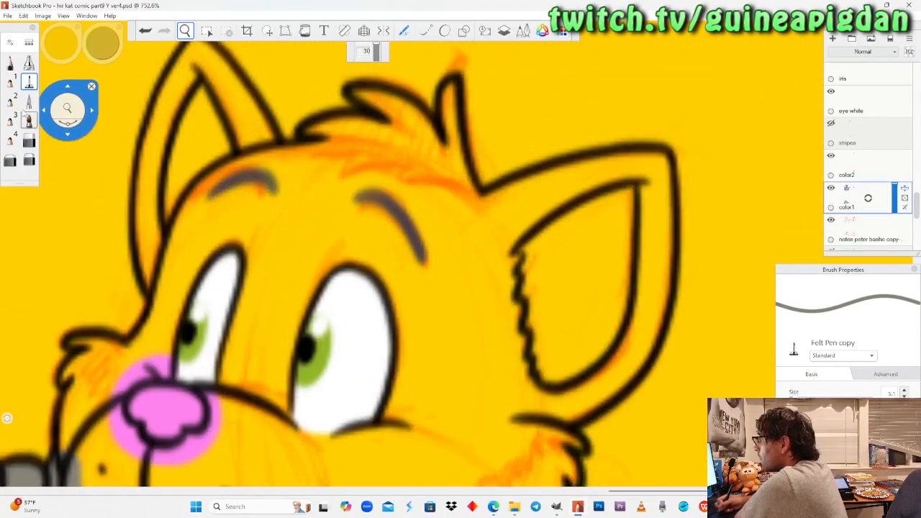
click(10, 64)
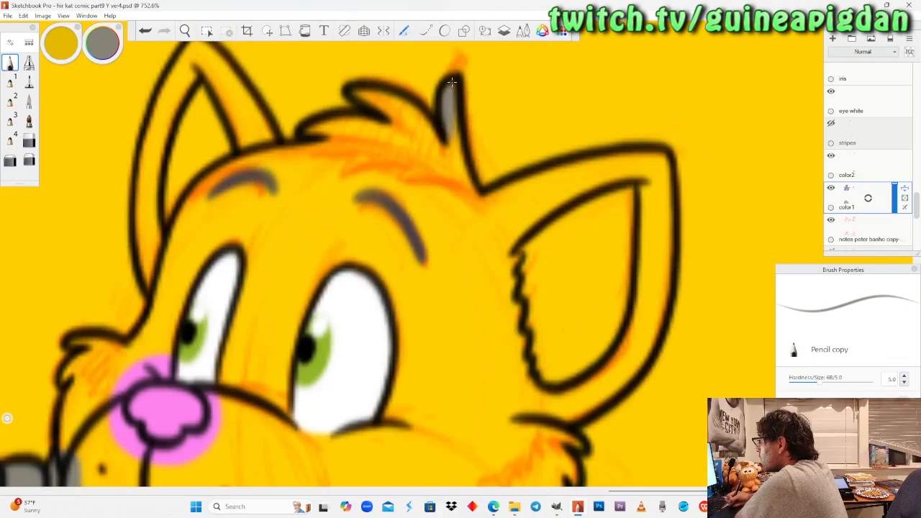
drag(461, 173, 484, 216)
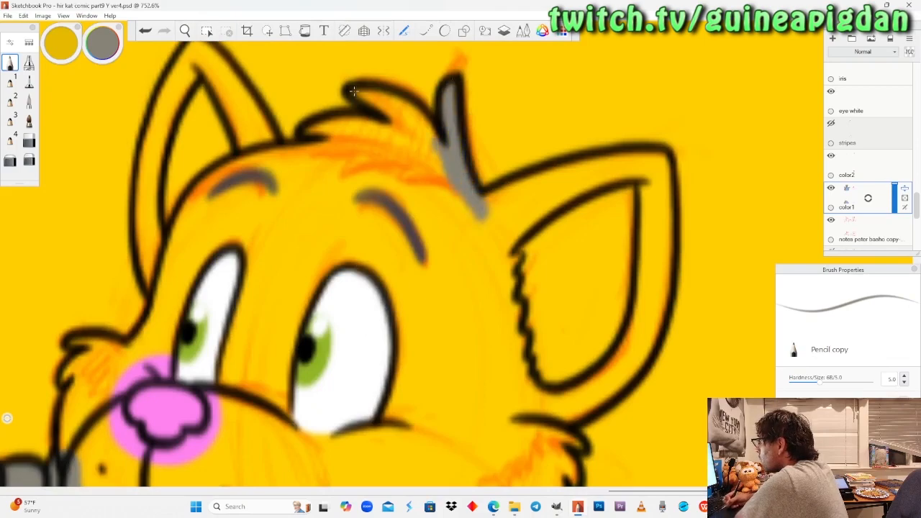
drag(381, 101, 414, 123)
mouse_move(440, 167)
mouse_down()
mouse_move(396, 126)
mouse_move(441, 173)
mouse_up()
mouse_move(348, 125)
mouse_down()
mouse_move(318, 131)
mouse_move(390, 135)
mouse_move(356, 139)
mouse_move(409, 151)
mouse_up()
mouse_move(409, 152)
mouse_down()
mouse_move(338, 146)
mouse_move(413, 154)
mouse_up()
Paint the lower cat's ears, forehead and eye surrounds grey, using the Pencil for the ear tip and the Felt Pen for the fill.
click(185, 31)
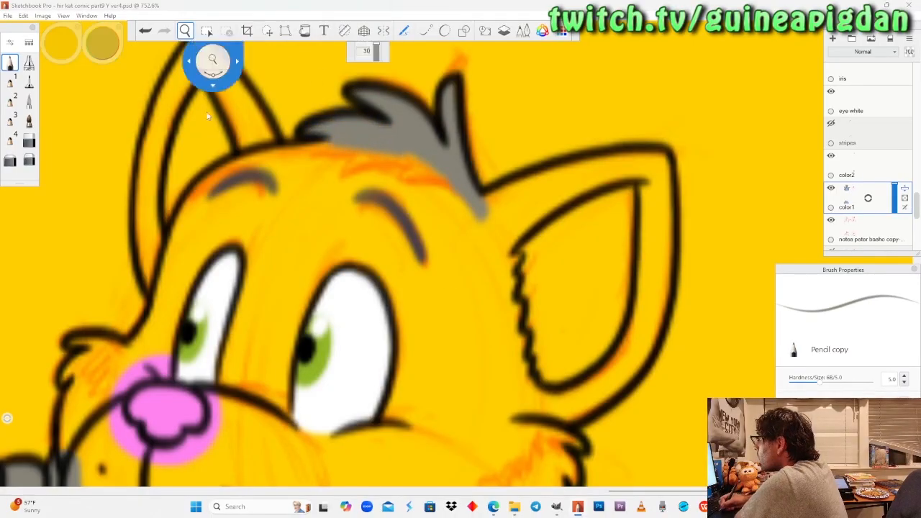
key(space)
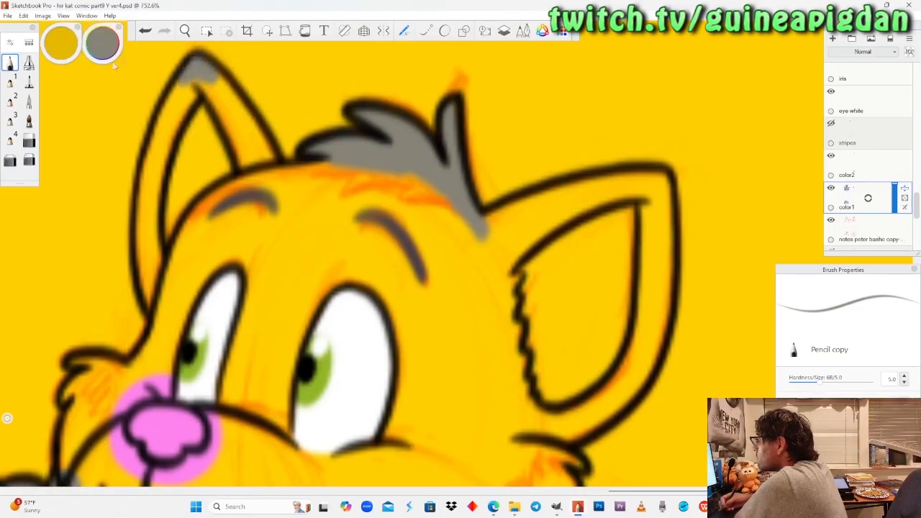
click(29, 81)
mouse_move(193, 78)
mouse_down()
mouse_move(241, 123)
mouse_move(200, 81)
mouse_move(281, 193)
mouse_move(245, 227)
mouse_move(199, 81)
mouse_move(161, 181)
mouse_up()
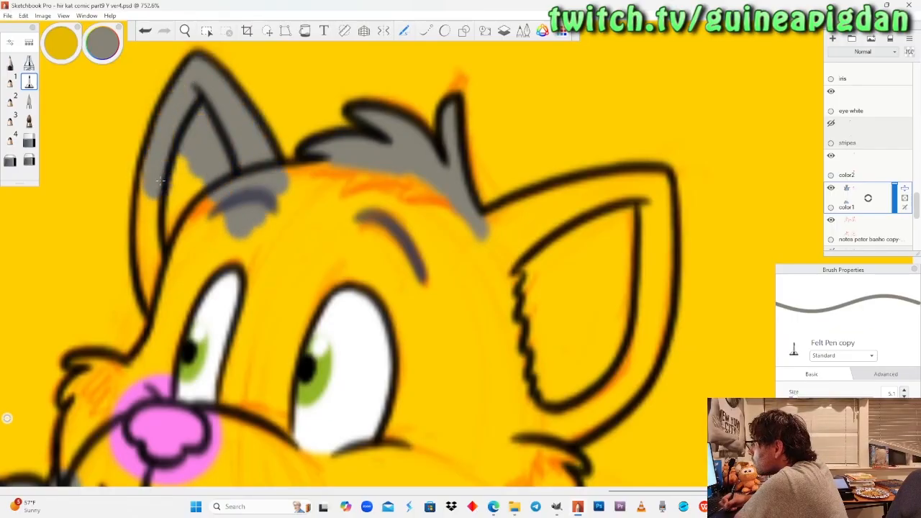
mouse_move(148, 252)
mouse_down()
mouse_move(163, 279)
mouse_move(196, 223)
mouse_move(239, 274)
mouse_up()
drag(181, 320, 167, 367)
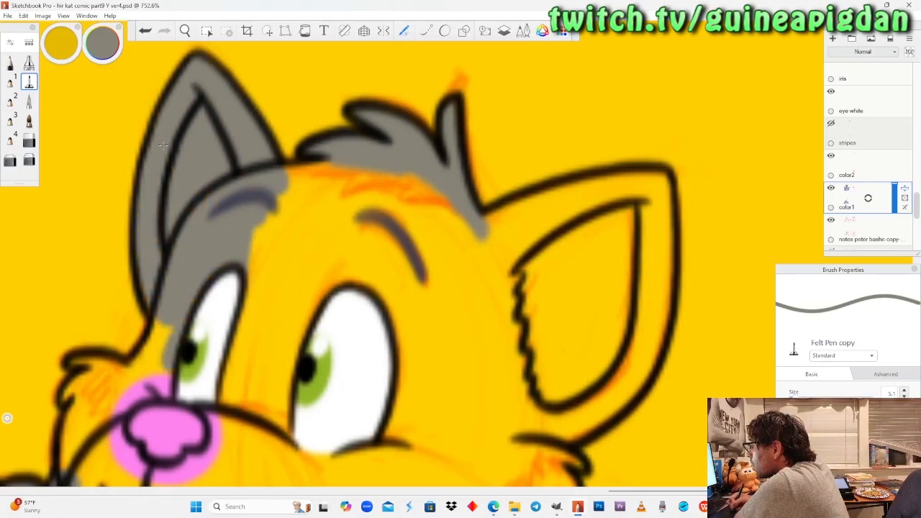
mouse_move(226, 394)
mouse_down()
mouse_move(229, 442)
mouse_move(252, 281)
mouse_move(298, 177)
mouse_move(327, 176)
mouse_move(302, 216)
mouse_move(388, 208)
mouse_move(408, 176)
mouse_move(497, 265)
mouse_move(521, 214)
mouse_move(585, 193)
mouse_move(548, 215)
mouse_move(651, 183)
mouse_move(654, 310)
mouse_move(644, 374)
mouse_move(565, 436)
mouse_move(529, 440)
mouse_move(576, 407)
mouse_move(629, 316)
mouse_move(639, 216)
mouse_move(555, 217)
mouse_move(468, 273)
mouse_move(622, 288)
mouse_move(583, 374)
mouse_move(562, 388)
mouse_move(536, 274)
mouse_move(504, 417)
mouse_move(475, 288)
mouse_move(439, 230)
mouse_move(403, 223)
mouse_move(439, 255)
mouse_move(273, 266)
mouse_move(461, 281)
mouse_move(273, 295)
mouse_move(248, 439)
mouse_move(288, 298)
mouse_move(327, 299)
mouse_move(353, 468)
mouse_move(385, 450)
mouse_move(389, 288)
mouse_move(418, 460)
mouse_move(436, 288)
mouse_move(460, 460)
mouse_move(475, 302)
mouse_move(504, 423)
mouse_up()
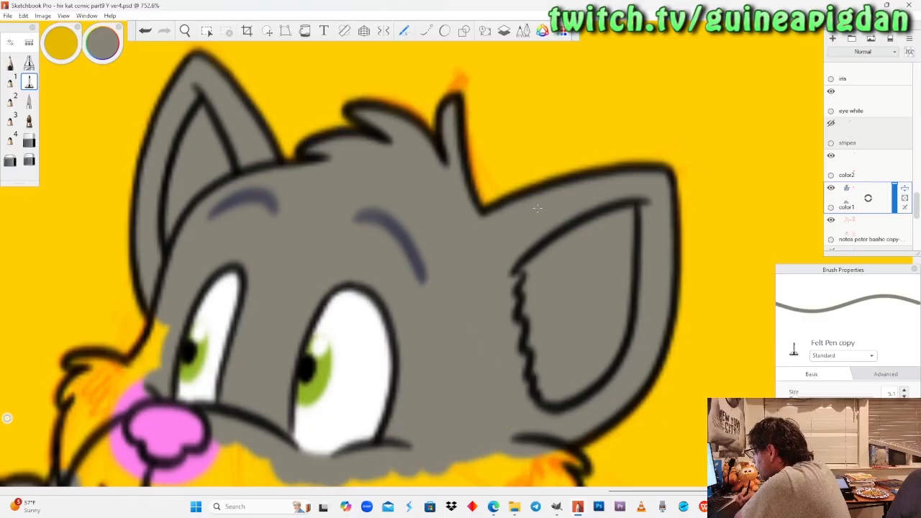
Paint the muzzle bridge around the nose and the cheek tuft beside the fist grey, using the Felt Pen and Pencil.
click(185, 31)
drag(297, 371, 371, 159)
mouse_move(288, 292)
mouse_down()
mouse_move(302, 312)
mouse_move(309, 298)
mouse_up()
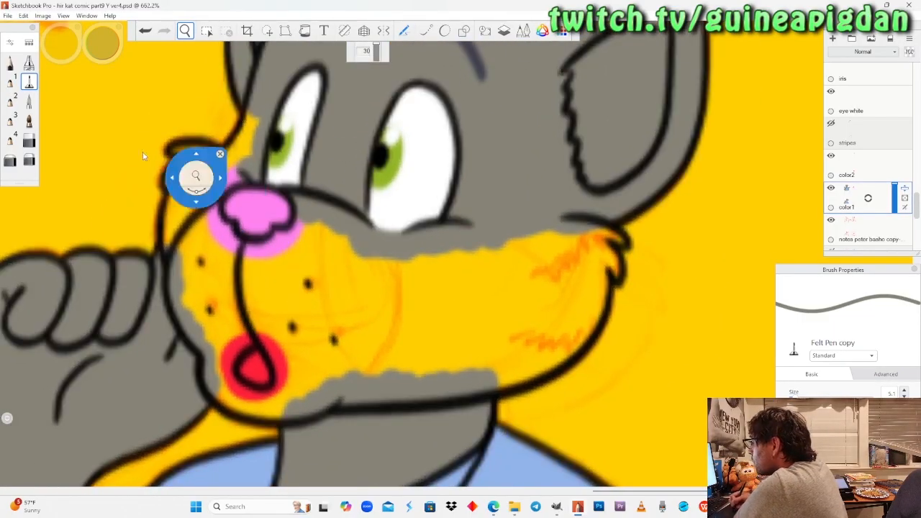
click(28, 82)
key(ctrl+z)
mouse_move(259, 113)
mouse_down()
mouse_move(262, 144)
mouse_move(231, 169)
mouse_move(206, 215)
mouse_move(215, 246)
mouse_up()
key(ctrl+z)
drag(306, 220, 290, 249)
click(10, 62)
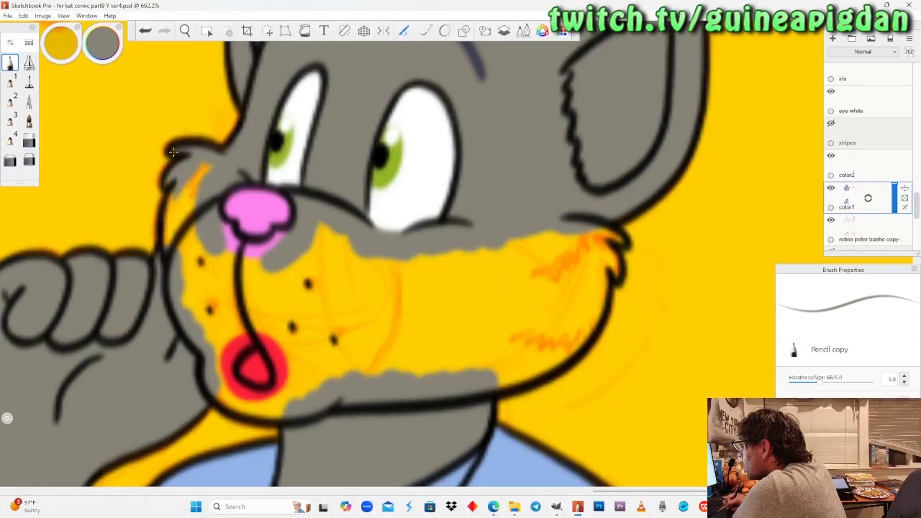
click(29, 81)
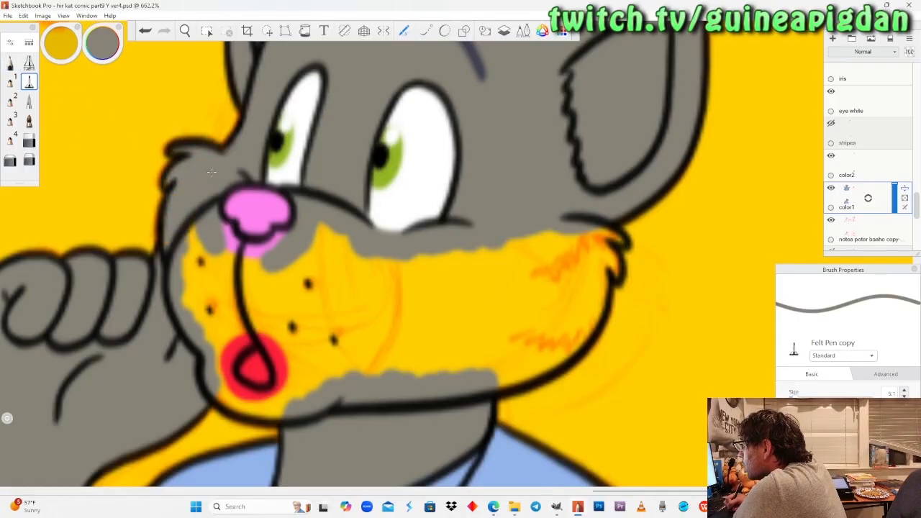
Fill the fist side of the lower cat's muzzle grey, then cover the pink spill beneath the nose with the Pencil.
drag(189, 227, 204, 305)
drag(209, 340, 231, 229)
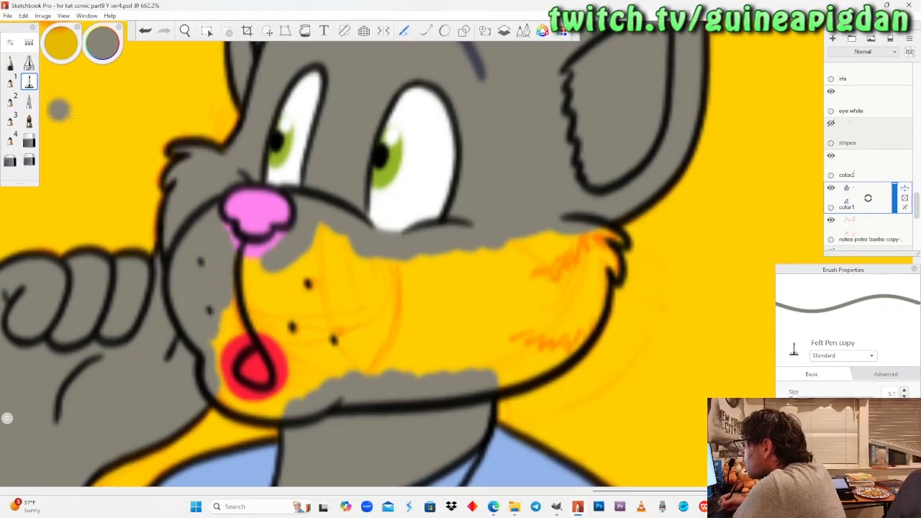
click(10, 62)
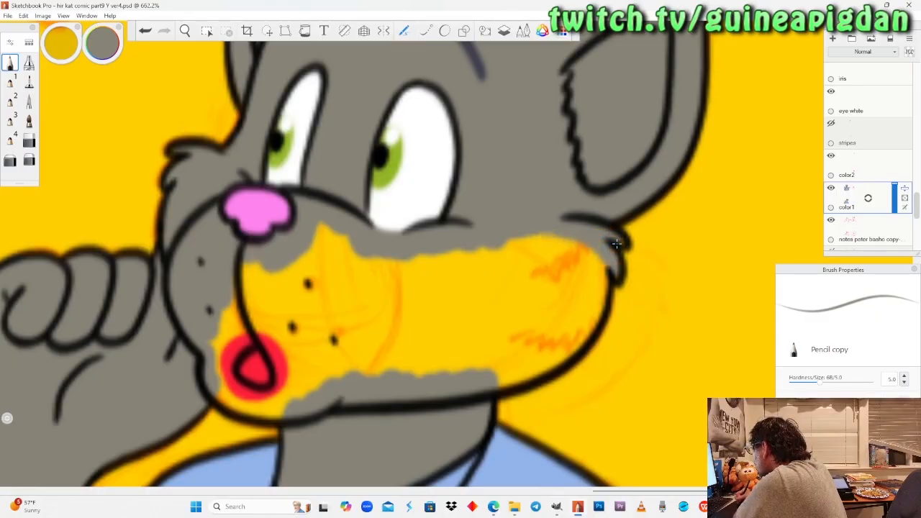
Fill the rest of the lower cat's muzzle, cheek and chin grey with the Felt Pen, including around the mouth.
click(29, 81)
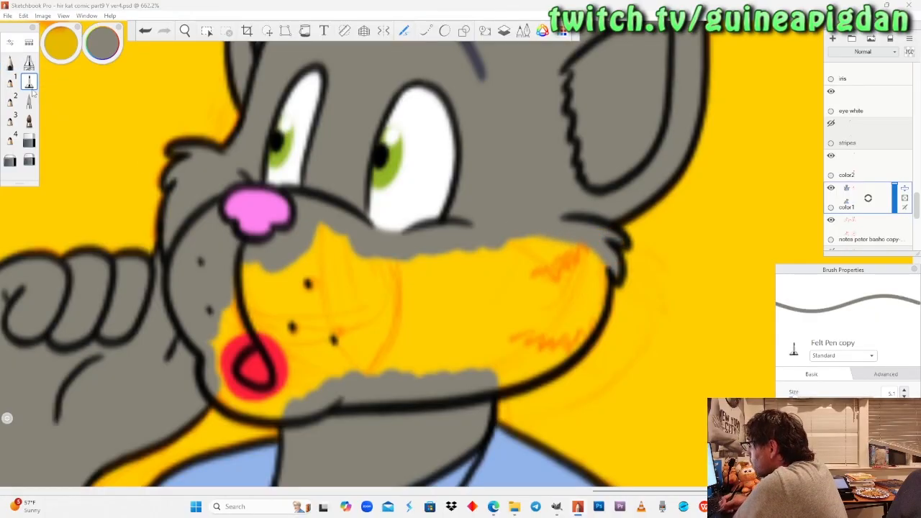
drag(554, 259, 587, 241)
mouse_move(595, 279)
mouse_down()
mouse_move(584, 330)
mouse_move(547, 364)
mouse_move(497, 385)
mouse_up()
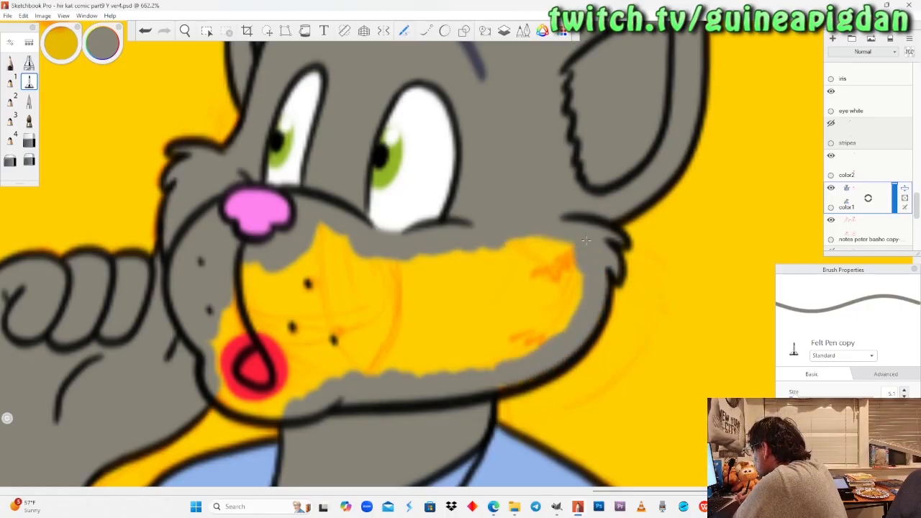
mouse_move(582, 283)
mouse_down()
mouse_move(494, 310)
mouse_move(356, 317)
mouse_move(324, 281)
mouse_move(259, 272)
mouse_move(245, 302)
mouse_move(331, 306)
mouse_up()
mouse_move(356, 345)
mouse_down()
mouse_move(309, 346)
mouse_move(292, 360)
mouse_up()
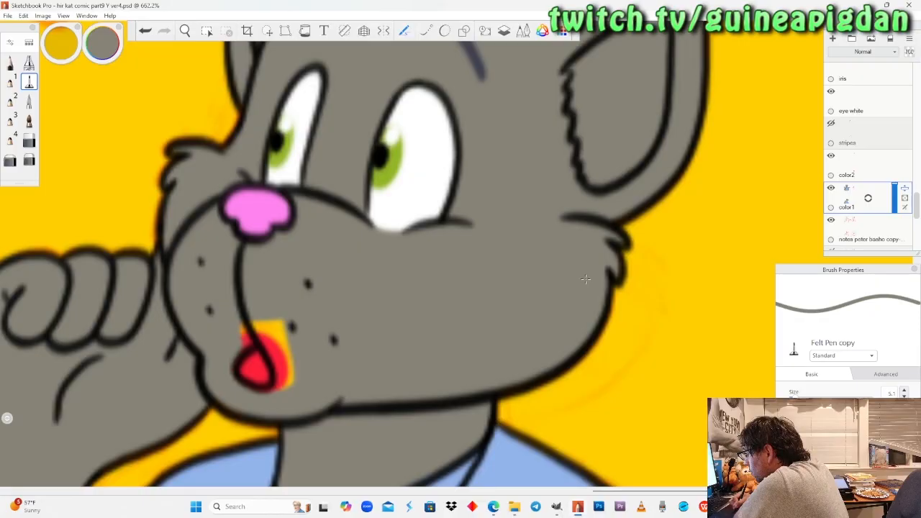
mouse_move(270, 344)
mouse_down()
mouse_move(288, 375)
mouse_move(279, 383)
mouse_up()
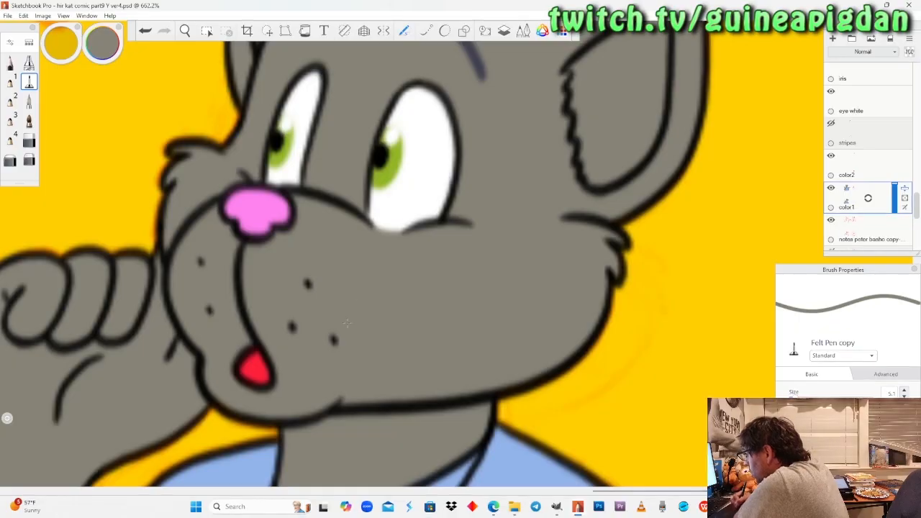
Fade the "color1" layer, make "color2" active and pick the light grey from Peter's fur swatches.
key(space)
drag(211, 190, 280, 323)
drag(333, 285, 351, 300)
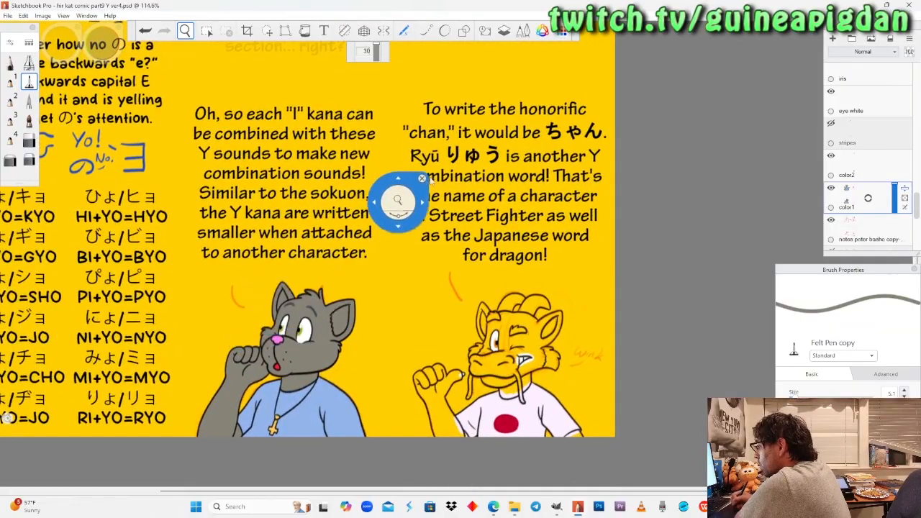
click(896, 201)
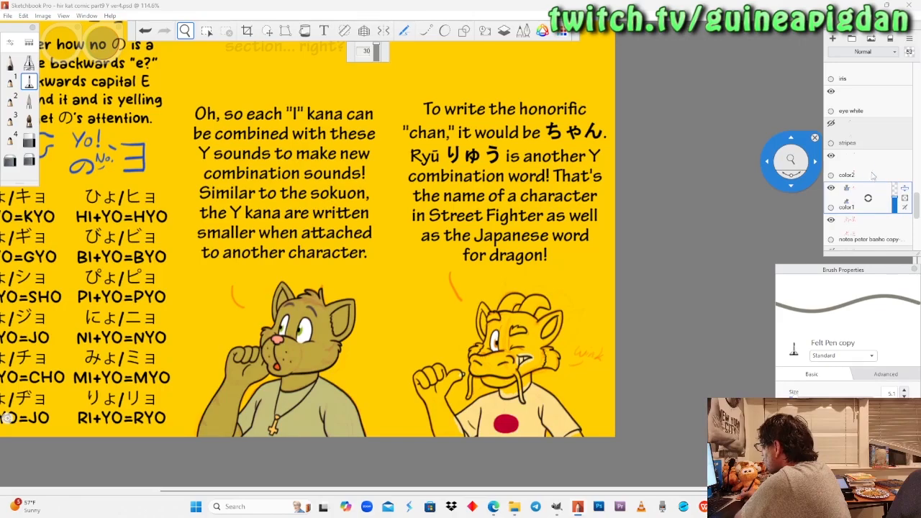
click(873, 176)
drag(344, 119, 364, 231)
drag(265, 173, 296, 366)
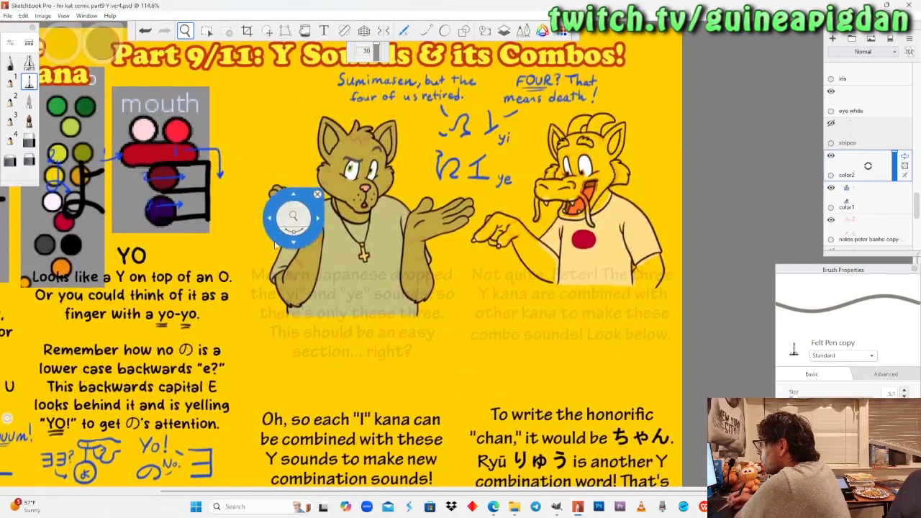
drag(275, 237, 322, 331)
drag(149, 245, 154, 224)
drag(150, 230, 536, 249)
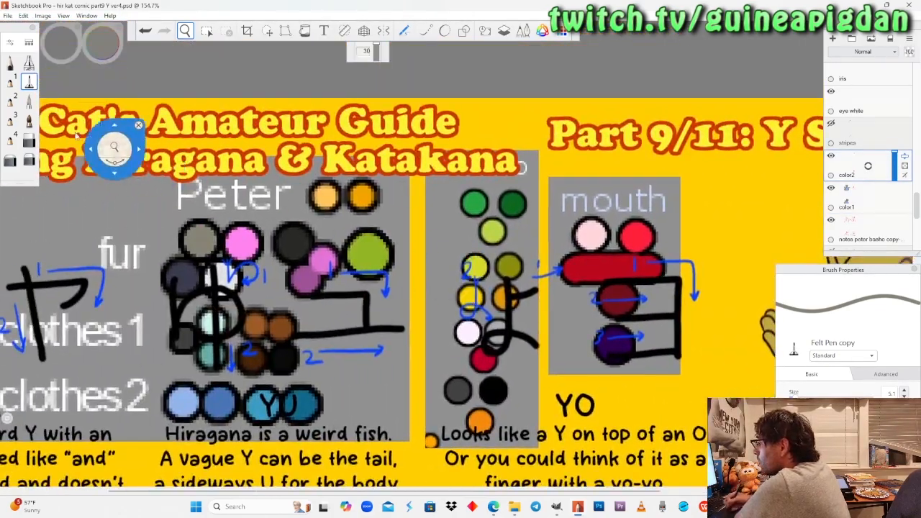
click(10, 62)
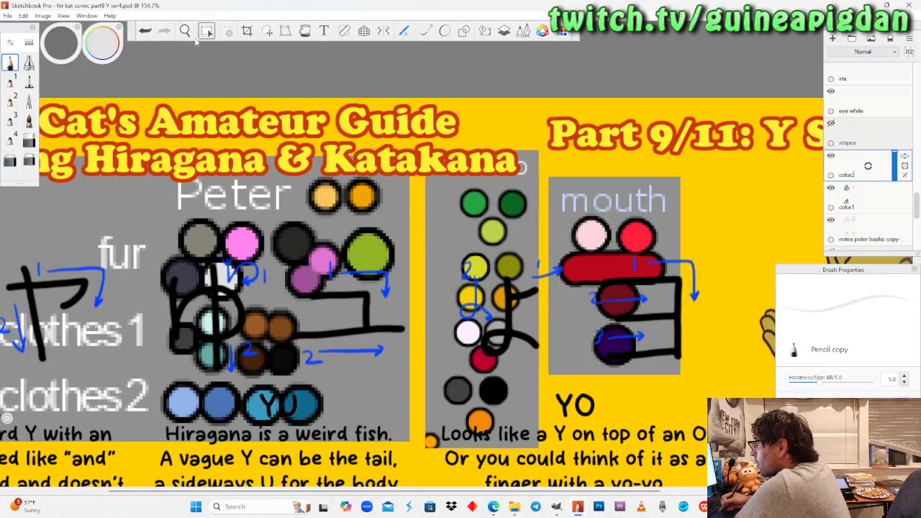
Paint a light grey fur edge with the Pencil where the upper cat's palm farther from the dragon meets the wrist.
click(185, 30)
drag(585, 298, 311, 218)
drag(657, 309, 515, 237)
drag(324, 310, 401, 293)
scroll(388, 281, up, 8)
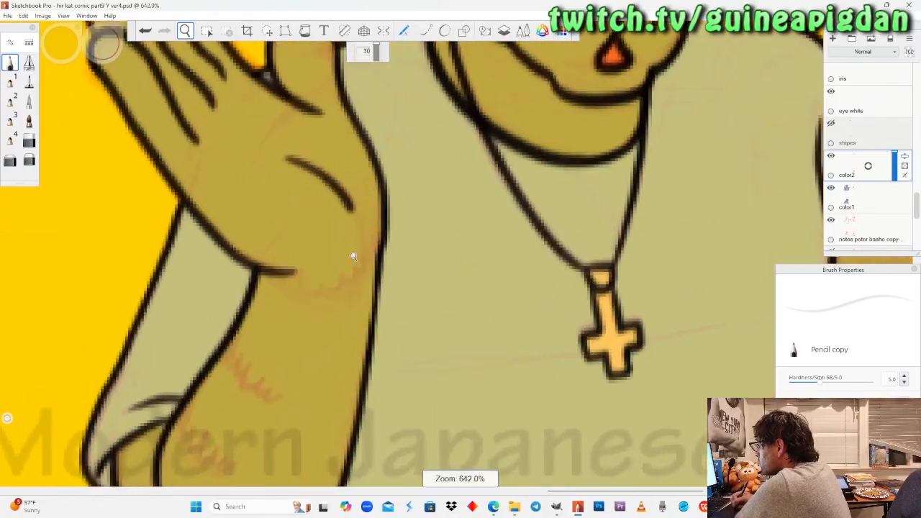
click(10, 63)
drag(380, 218, 379, 216)
mouse_move(279, 263)
mouse_down()
mouse_move(353, 253)
mouse_move(262, 262)
mouse_move(351, 237)
mouse_move(379, 214)
mouse_up()
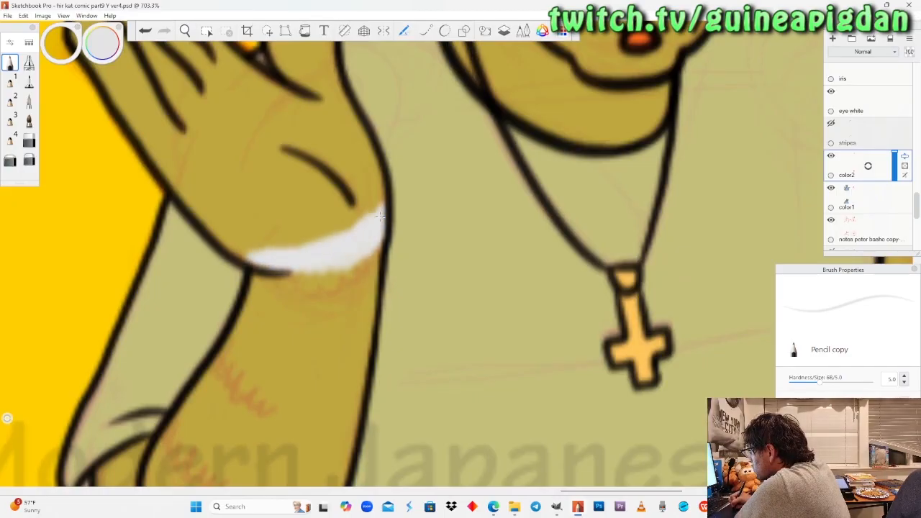
Paint the thumb, outer palm edge and nearest finger of that raised hand light grey with the Felt Pen.
click(186, 31)
drag(209, 150, 314, 302)
click(29, 81)
mouse_move(389, 160)
mouse_down()
mouse_move(378, 180)
mouse_move(384, 167)
mouse_move(421, 201)
mouse_move(473, 359)
mouse_move(407, 205)
mouse_move(385, 191)
mouse_up()
mouse_move(395, 238)
mouse_down()
mouse_move(424, 298)
mouse_move(295, 185)
mouse_move(252, 106)
mouse_up()
click(345, 259)
key(ctrl+z)
click(382, 276)
key(ctrl+z)
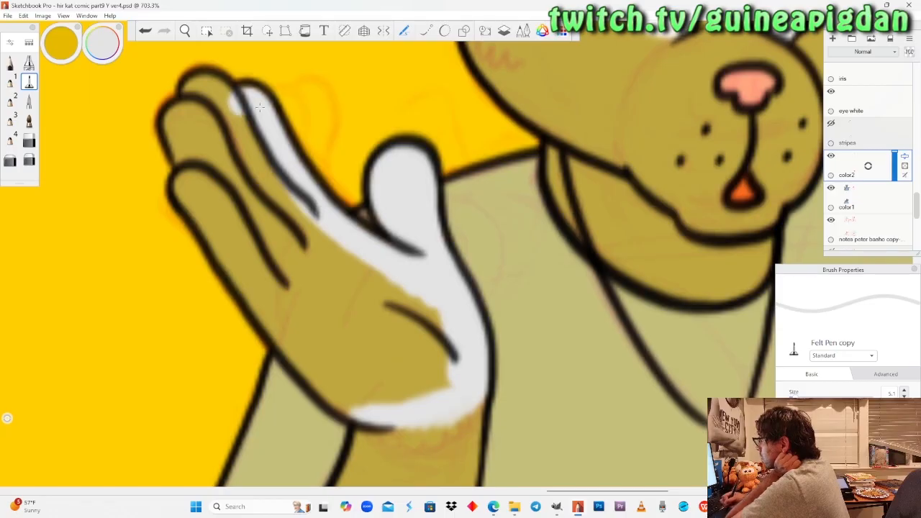
Fill the remaining fingers and the centre of the raised palm light grey.
mouse_move(210, 88)
mouse_down()
mouse_move(191, 99)
mouse_move(284, 193)
mouse_move(266, 191)
mouse_move(196, 136)
mouse_move(209, 191)
mouse_move(316, 270)
mouse_move(356, 277)
mouse_up()
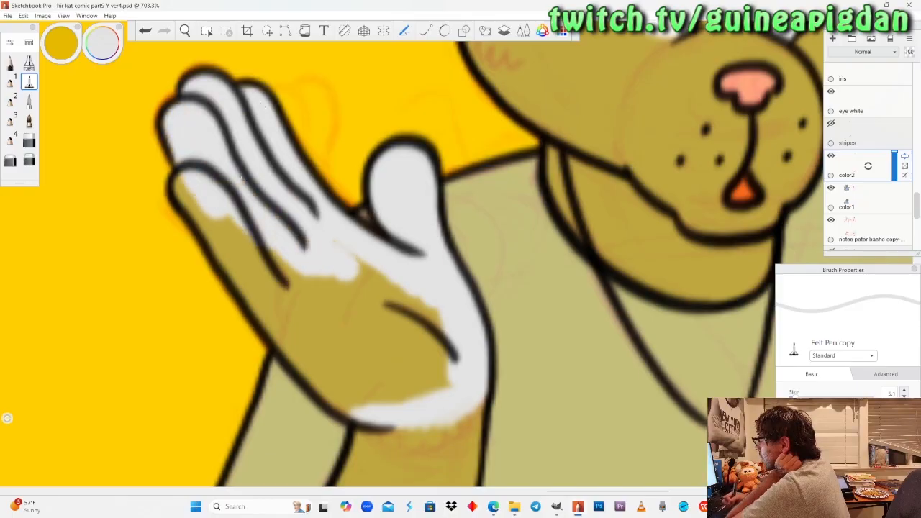
mouse_move(187, 209)
mouse_down()
mouse_move(266, 288)
mouse_move(324, 316)
mouse_up()
drag(223, 263, 338, 396)
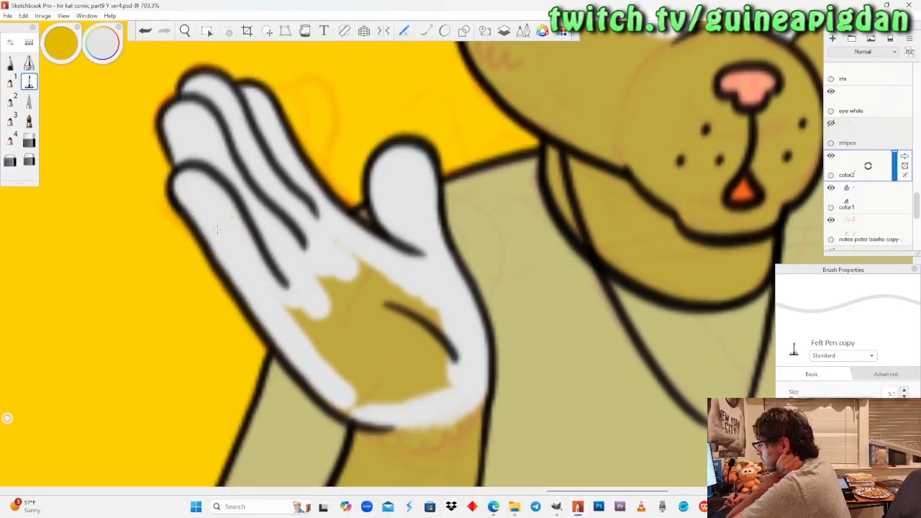
drag(327, 360, 371, 398)
drag(290, 306, 309, 335)
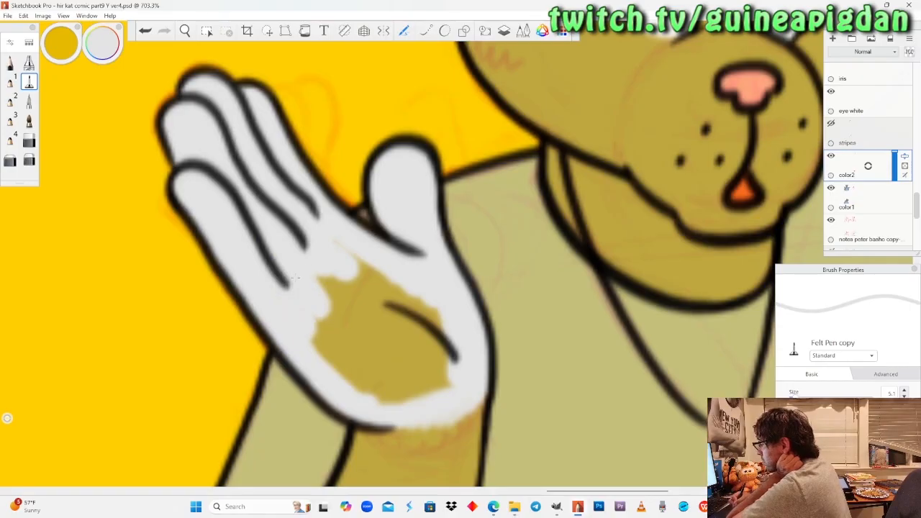
mouse_move(330, 282)
mouse_down()
mouse_move(396, 291)
mouse_move(443, 335)
mouse_move(421, 396)
mouse_move(367, 392)
mouse_move(317, 356)
mouse_move(335, 287)
mouse_move(367, 367)
mouse_move(392, 303)
mouse_move(435, 356)
mouse_up()
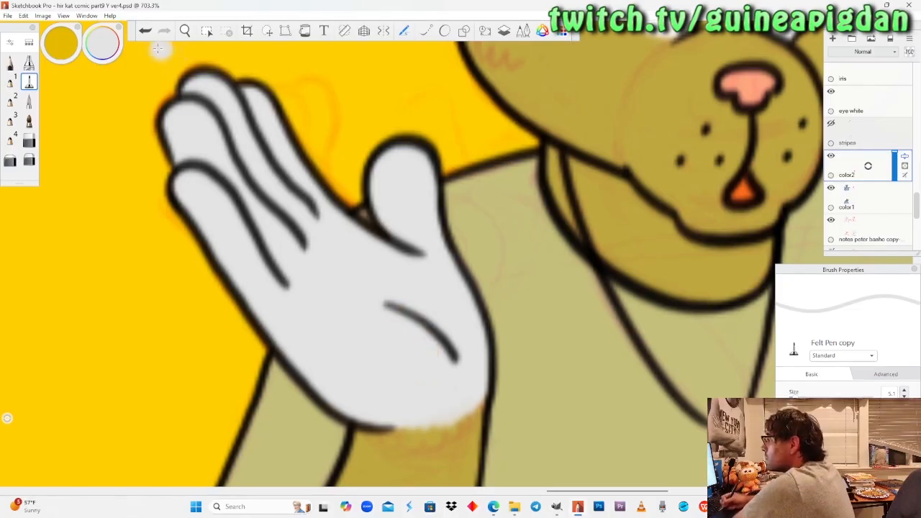
Show the hidden "stripes" layer and restore the "color1" layer to full opacity.
key(space)
drag(207, 143, 227, 246)
drag(442, 253, 327, 314)
click(897, 204)
mouse_move(898, 202)
mouse_down()
mouse_move(903, 147)
mouse_move(902, 201)
mouse_up()
click(832, 123)
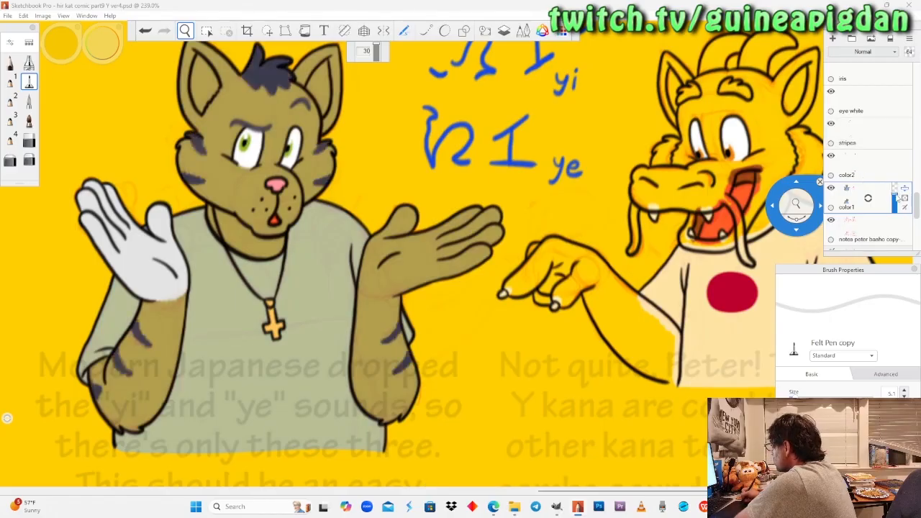
drag(897, 202, 901, 178)
drag(348, 260, 396, 266)
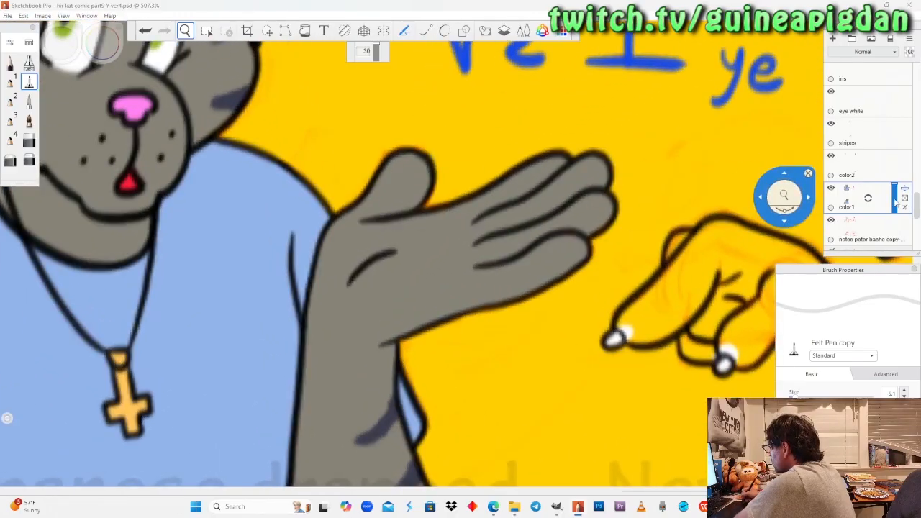
Fade "color1" again and paint a light grey wrist edge on the hand nearer the dragon, using the Pencil on "color2".
click(895, 200)
click(871, 166)
drag(457, 297, 475, 271)
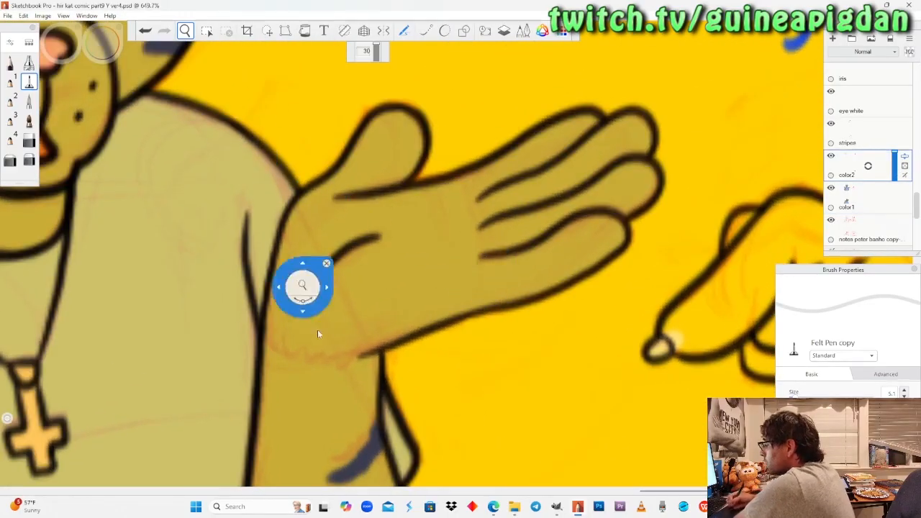
drag(311, 308, 332, 279)
click(10, 64)
mouse_move(407, 353)
mouse_down()
mouse_move(374, 371)
mouse_move(326, 368)
mouse_move(271, 332)
mouse_move(256, 297)
mouse_move(329, 354)
mouse_move(400, 357)
mouse_move(429, 342)
mouse_move(407, 354)
mouse_up()
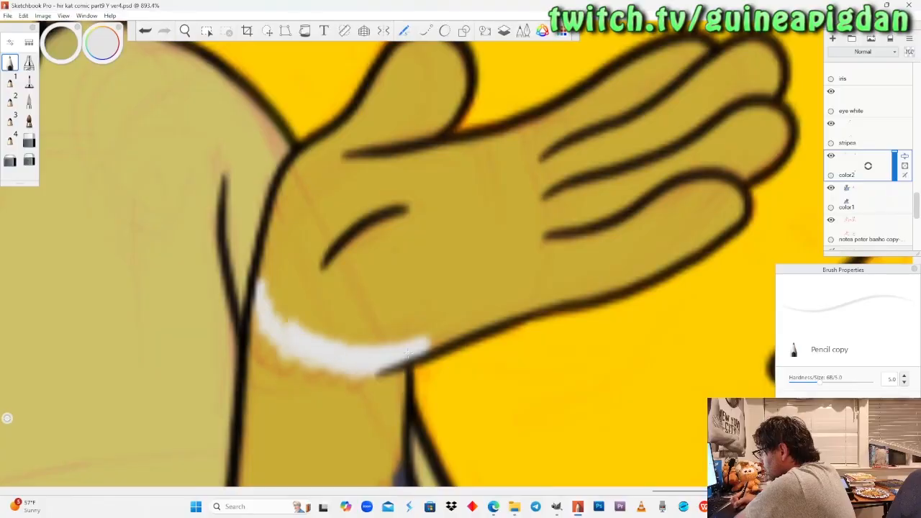
mouse_move(270, 250)
mouse_down()
mouse_move(293, 310)
mouse_move(339, 341)
mouse_move(407, 351)
mouse_up()
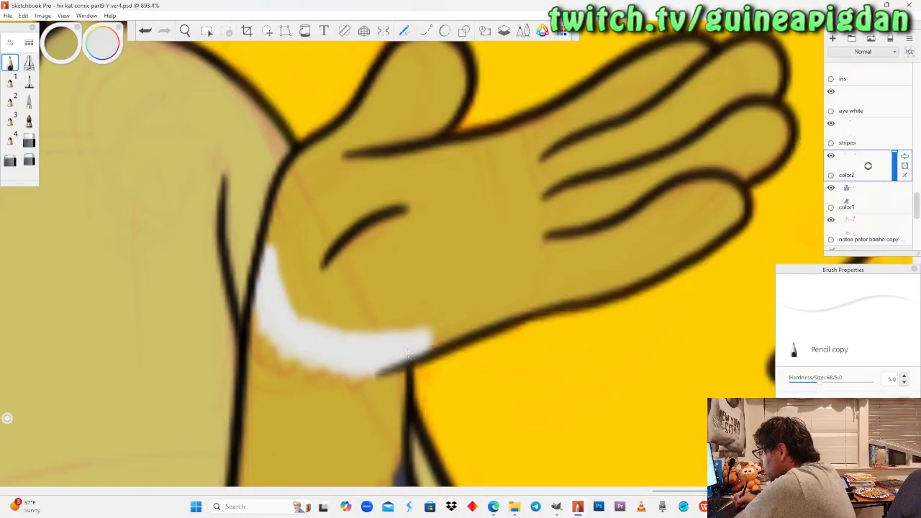
Return "color1" to full opacity and touch up the light grey wrist edge on "color2".
click(890, 201)
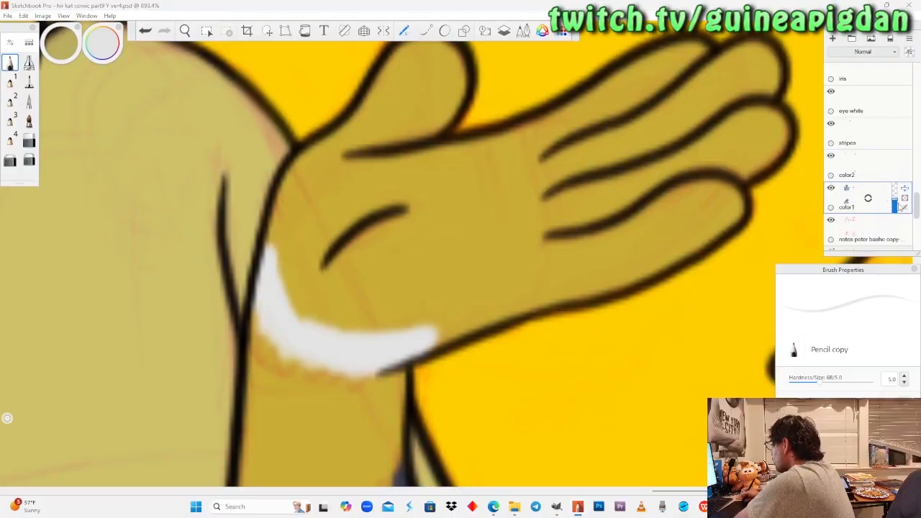
drag(895, 204, 894, 183)
click(865, 174)
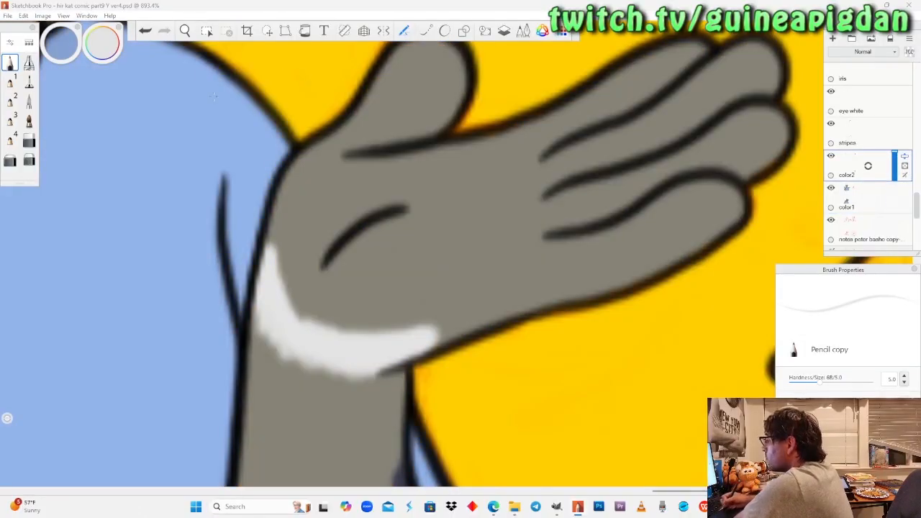
drag(257, 319, 260, 297)
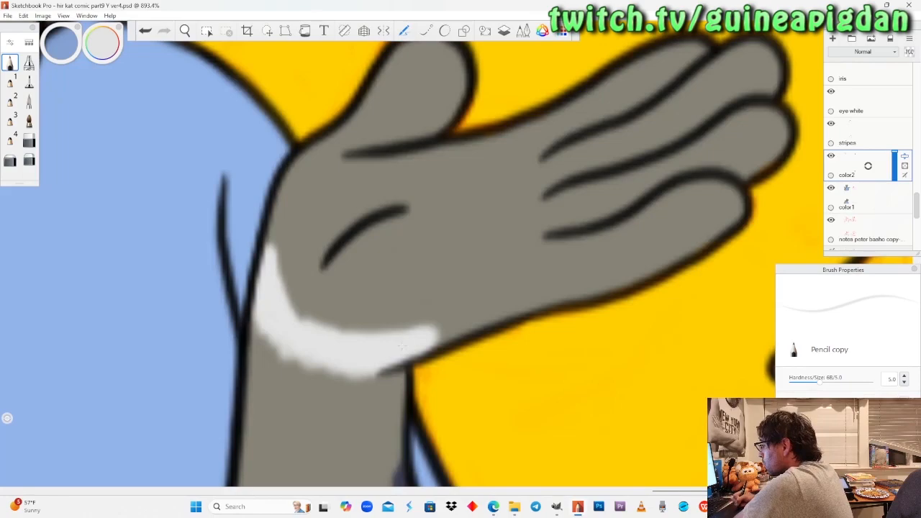
Fill the thumb, palm and all fingers of the hand nearer the dragon light grey with the Felt Pen.
click(185, 32)
drag(214, 137, 218, 156)
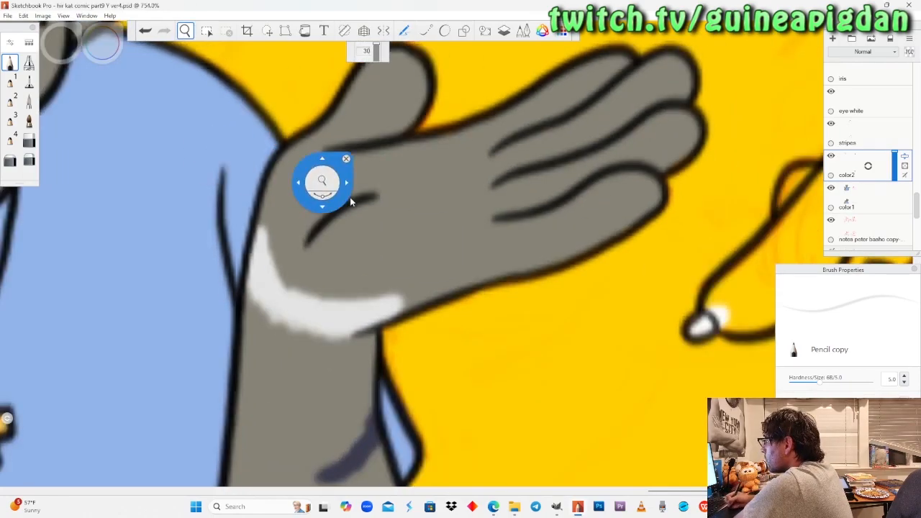
drag(349, 197, 277, 263)
click(29, 82)
mouse_move(298, 138)
mouse_down()
mouse_move(320, 155)
mouse_move(295, 223)
mouse_move(277, 181)
mouse_move(205, 245)
mouse_move(198, 284)
mouse_move(208, 324)
mouse_move(237, 230)
mouse_move(287, 227)
mouse_move(259, 263)
mouse_move(295, 241)
mouse_move(227, 345)
mouse_move(277, 345)
mouse_move(284, 302)
mouse_move(287, 346)
mouse_move(353, 338)
mouse_move(374, 349)
mouse_move(364, 341)
mouse_move(547, 284)
mouse_move(575, 262)
mouse_move(547, 256)
mouse_move(460, 291)
mouse_up()
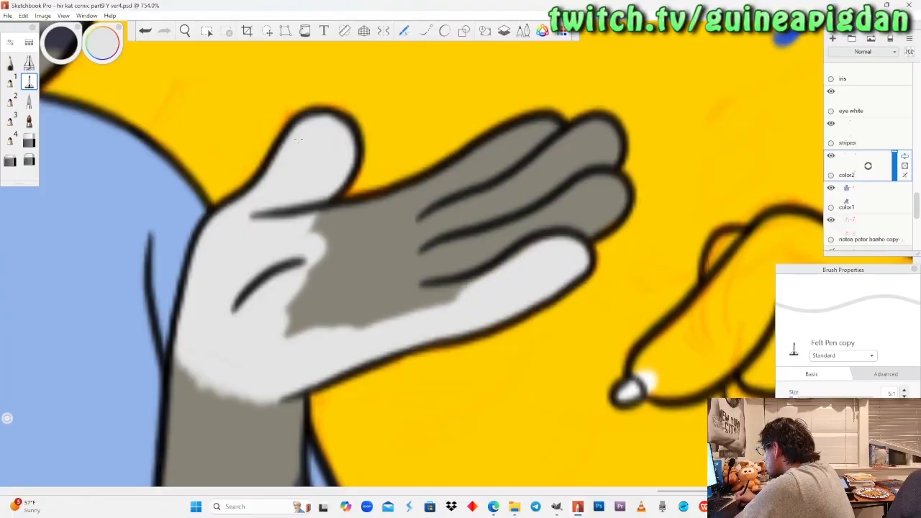
mouse_move(529, 245)
mouse_down()
mouse_move(393, 309)
mouse_move(504, 238)
mouse_move(288, 324)
mouse_move(461, 234)
mouse_move(316, 216)
mouse_move(382, 209)
mouse_move(433, 186)
mouse_up()
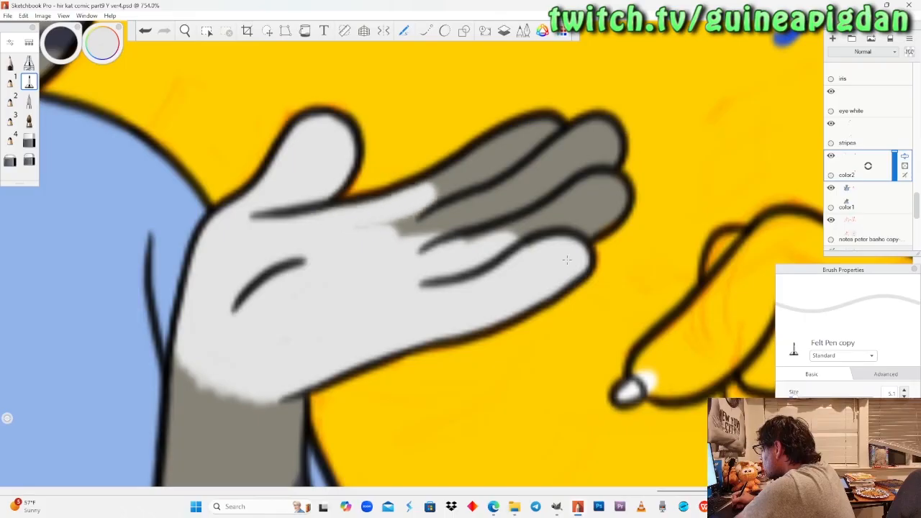
mouse_move(403, 216)
mouse_down()
mouse_move(565, 201)
mouse_move(598, 212)
mouse_move(623, 193)
mouse_move(561, 183)
mouse_move(614, 153)
mouse_move(439, 173)
mouse_move(556, 124)
mouse_up()
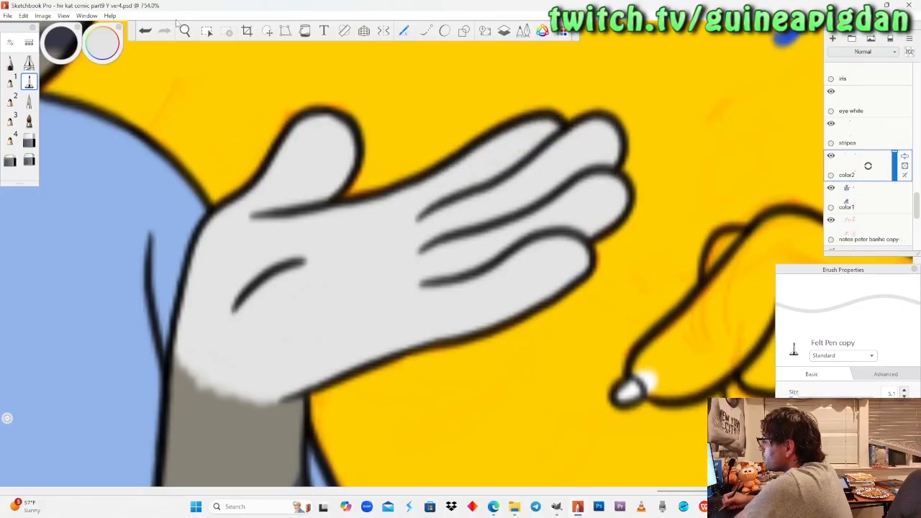
Outline the upper cat's inner ears in light grey with the Pencil, starting at the ear tips.
click(185, 31)
drag(457, 253, 106, 274)
mouse_move(306, 261)
mouse_down()
mouse_move(295, 265)
mouse_move(324, 265)
mouse_move(304, 274)
mouse_move(315, 251)
mouse_move(308, 240)
mouse_move(306, 330)
mouse_move(319, 232)
mouse_up()
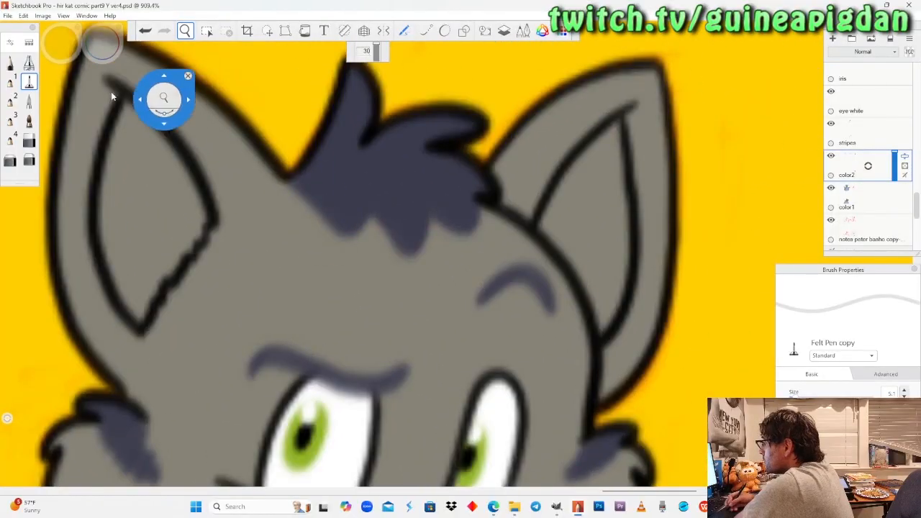
click(10, 63)
mouse_move(138, 114)
mouse_down()
mouse_move(124, 131)
mouse_move(154, 126)
mouse_up()
mouse_move(613, 127)
mouse_down()
mouse_move(600, 151)
mouse_move(624, 238)
mouse_move(604, 328)
mouse_move(595, 285)
mouse_move(551, 229)
mouse_up()
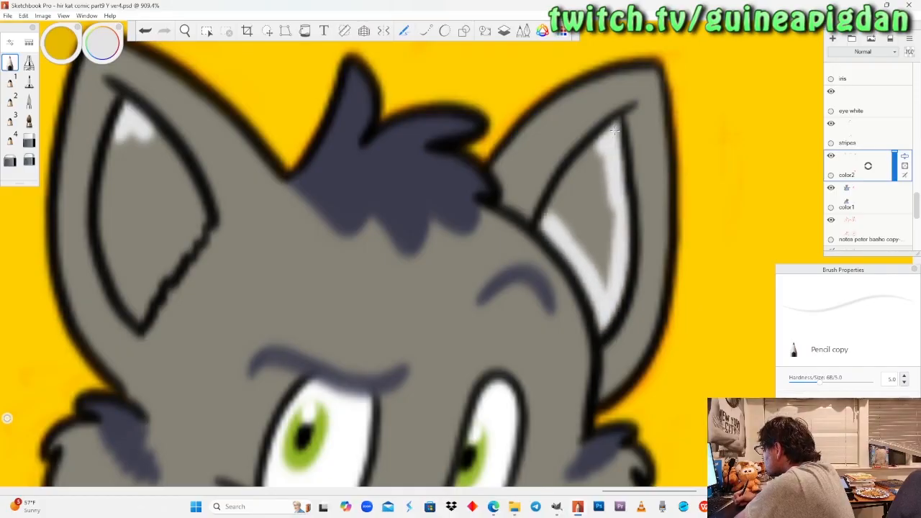
Fill both inner ears light grey with the Felt Pen, finishing the jagged lower corner with the Pencil.
click(28, 83)
mouse_move(576, 241)
mouse_down()
mouse_move(603, 282)
mouse_move(606, 238)
mouse_move(602, 293)
mouse_up()
mouse_move(598, 216)
mouse_down()
mouse_move(601, 149)
mouse_move(568, 208)
mouse_move(584, 223)
mouse_up()
click(516, 184)
mouse_move(143, 143)
mouse_down()
mouse_move(187, 213)
mouse_move(122, 148)
mouse_move(98, 233)
mouse_move(115, 281)
mouse_move(162, 205)
mouse_move(201, 230)
mouse_up()
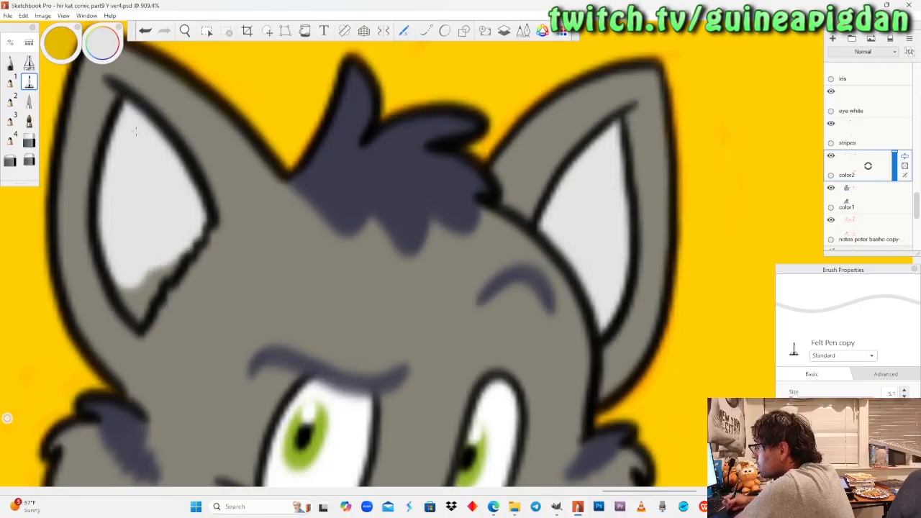
click(11, 64)
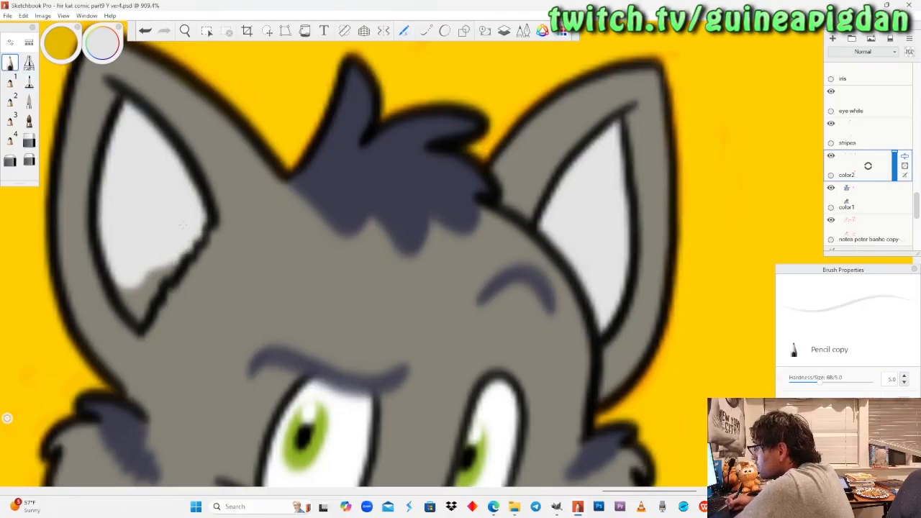
drag(144, 274, 134, 317)
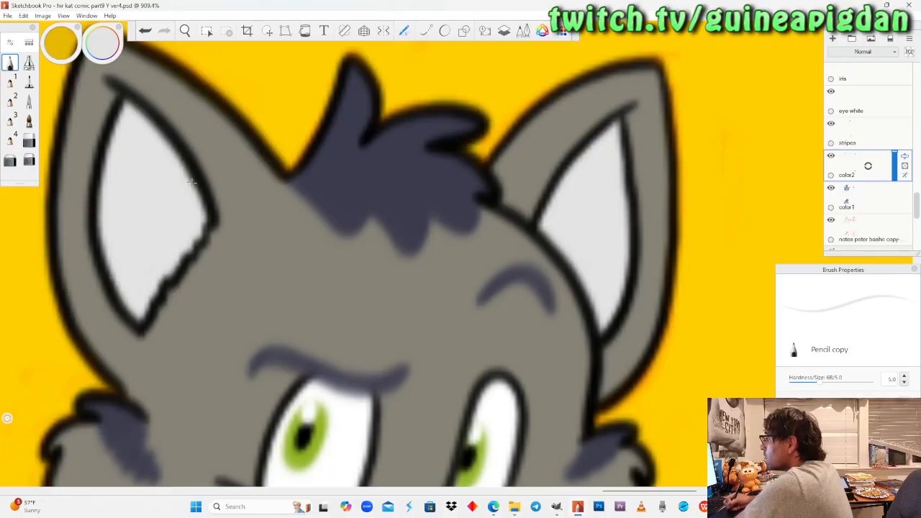
Lower the opacity of the "color1" layer and make "color2" the active layer again.
click(185, 30)
drag(196, 192, 306, 264)
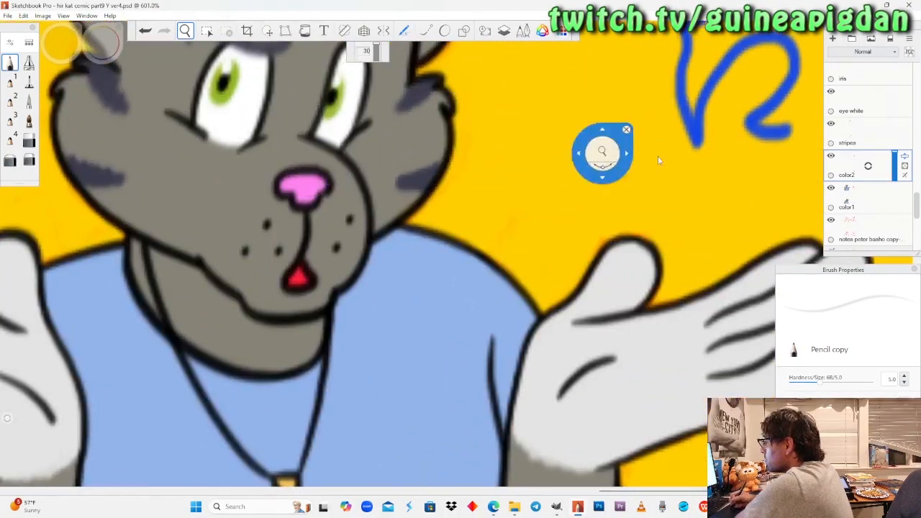
click(881, 195)
drag(894, 190, 890, 199)
click(873, 174)
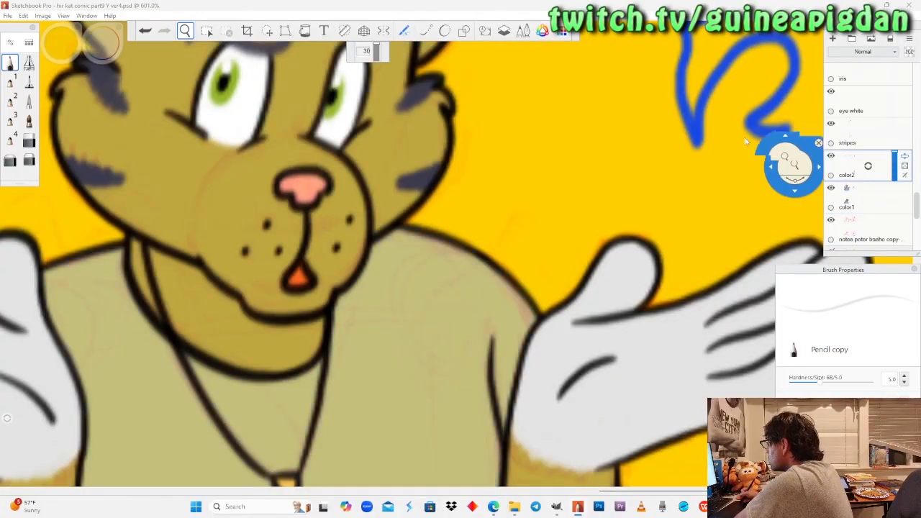
Outline the upper cat's muzzle in light grey with the Pencil, following the sketched edge and the area around the nose.
drag(263, 173, 280, 151)
drag(136, 141, 153, 182)
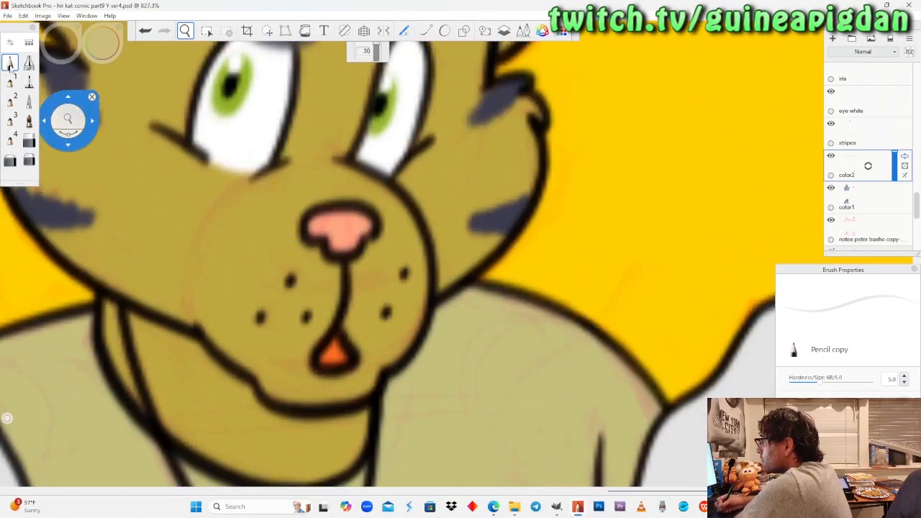
click(10, 65)
mouse_move(229, 353)
mouse_down()
mouse_move(202, 322)
mouse_move(193, 259)
mouse_move(238, 193)
mouse_move(288, 170)
mouse_move(273, 185)
mouse_up()
mouse_move(218, 230)
mouse_down()
mouse_move(204, 313)
mouse_move(237, 360)
mouse_up()
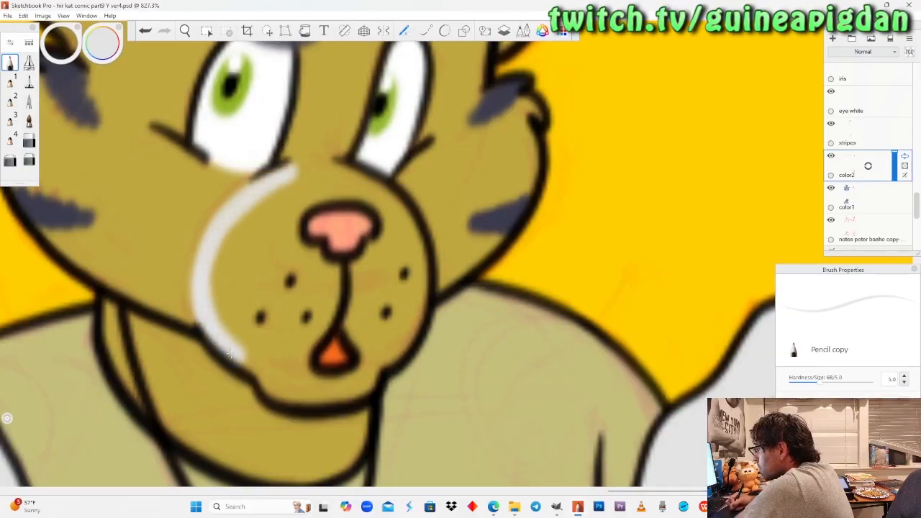
mouse_move(302, 166)
mouse_down()
mouse_move(372, 187)
mouse_move(308, 185)
mouse_move(252, 210)
mouse_up()
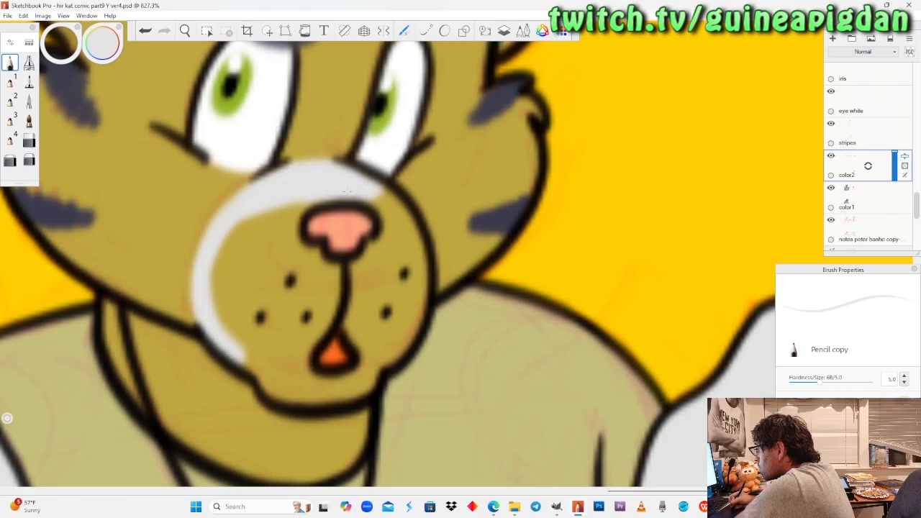
key(e)
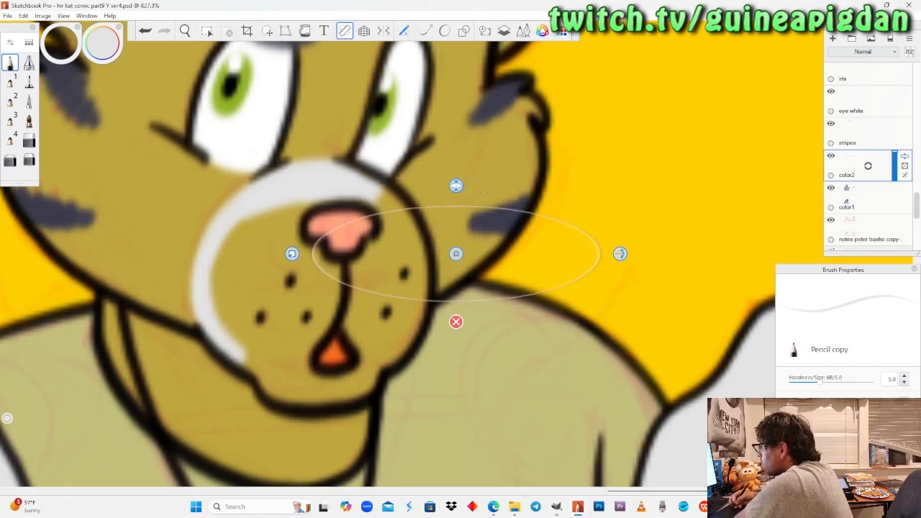
click(456, 322)
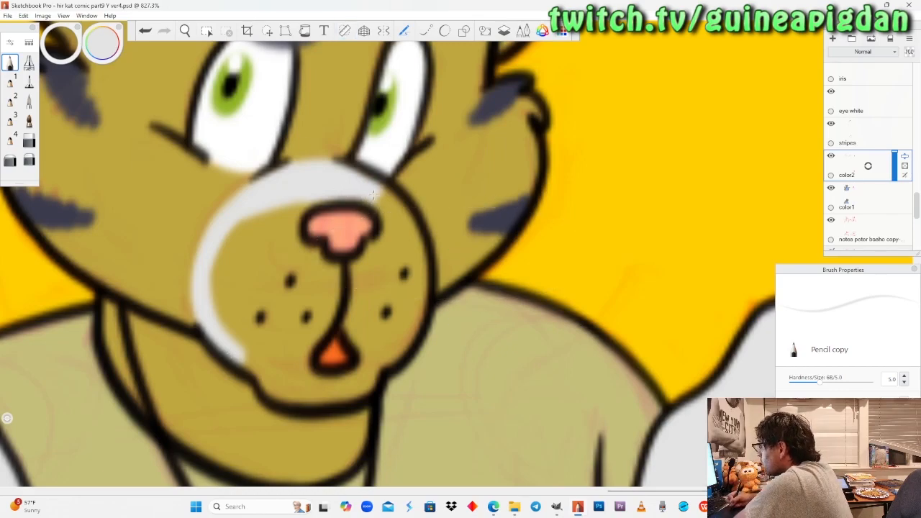
mouse_move(380, 191)
mouse_down()
mouse_move(420, 249)
mouse_move(415, 265)
mouse_move(383, 252)
mouse_move(362, 272)
mouse_move(328, 277)
mouse_up()
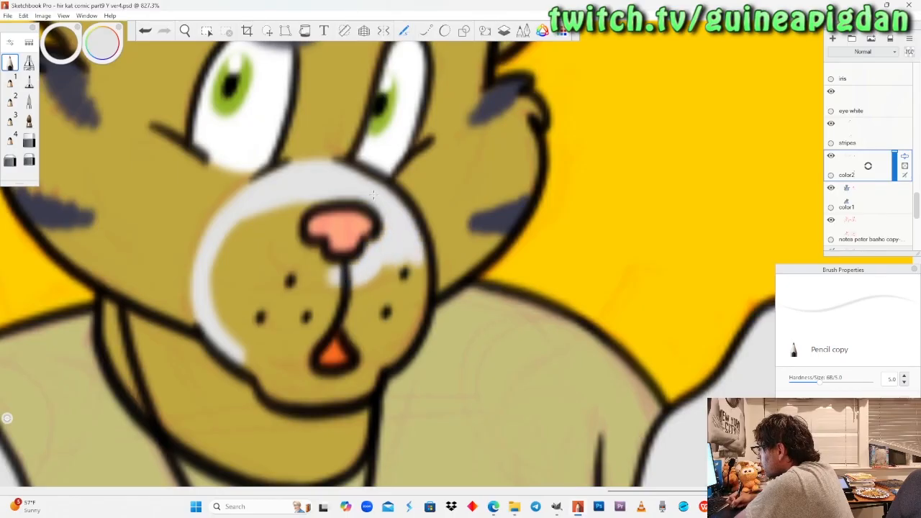
mouse_move(321, 203)
mouse_down()
mouse_move(287, 216)
mouse_move(306, 268)
mouse_up()
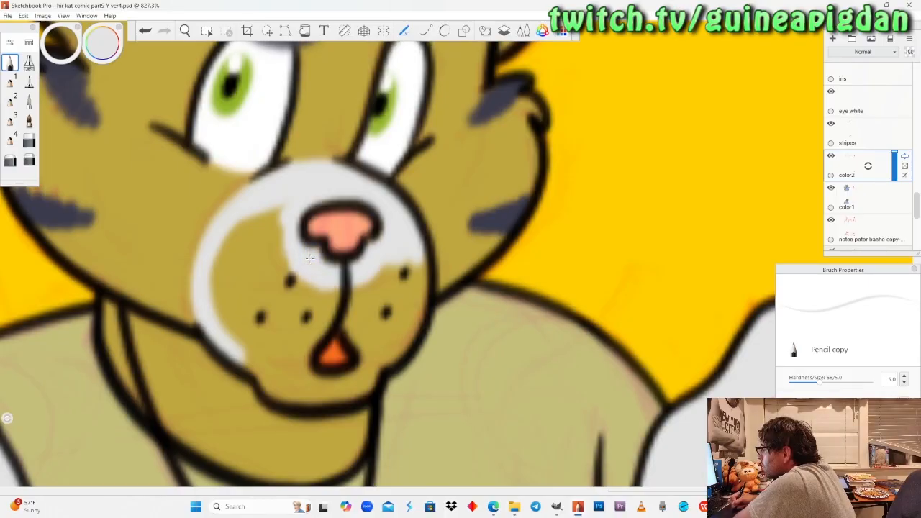
Fill the rest of the upper cat's muzzle light grey with the Felt Pen.
click(29, 81)
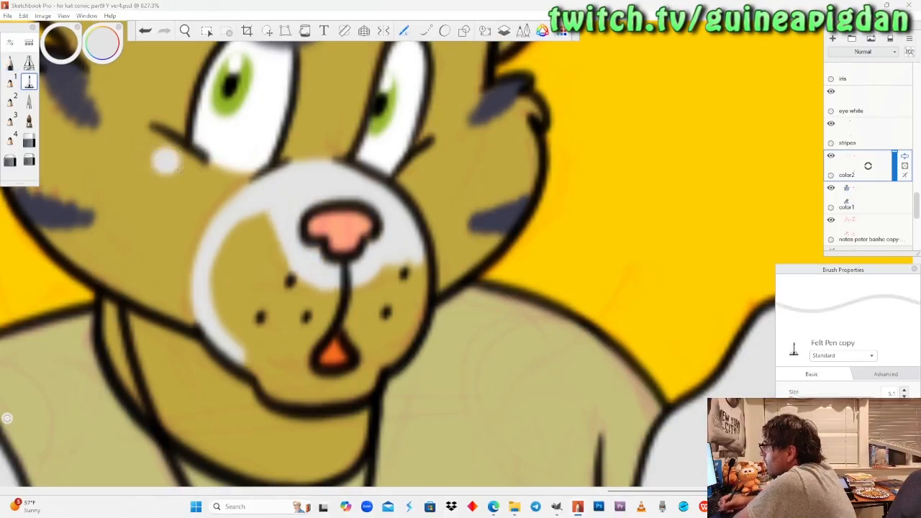
mouse_move(272, 208)
mouse_down()
mouse_move(237, 248)
mouse_move(277, 205)
mouse_up()
mouse_move(225, 277)
mouse_down()
mouse_move(259, 361)
mouse_move(295, 386)
mouse_move(367, 384)
mouse_move(387, 343)
mouse_move(351, 315)
mouse_move(302, 333)
mouse_move(281, 368)
mouse_move(253, 308)
mouse_move(259, 237)
mouse_move(295, 316)
mouse_move(336, 292)
mouse_move(378, 302)
mouse_move(414, 277)
mouse_move(399, 346)
mouse_up()
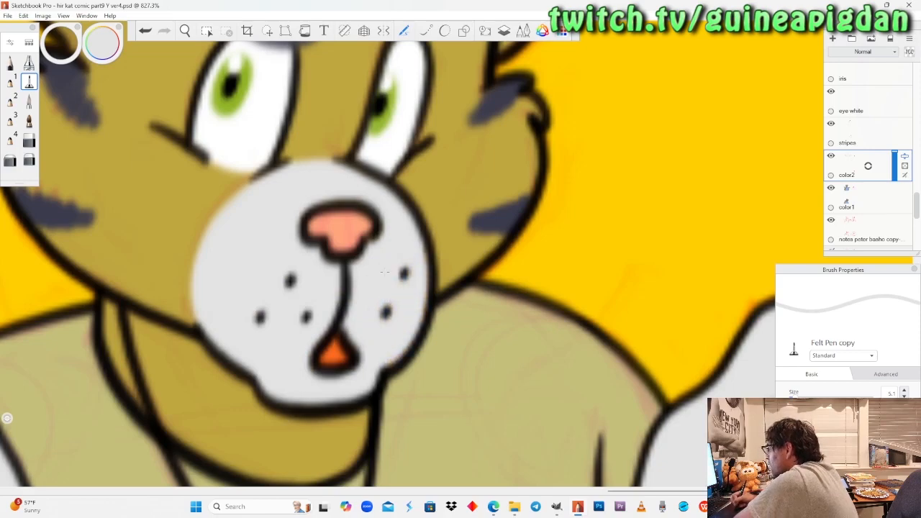
Fill the narrow inner ear on the far side of the lower cat's head light grey with the Pencil.
drag(209, 152, 227, 336)
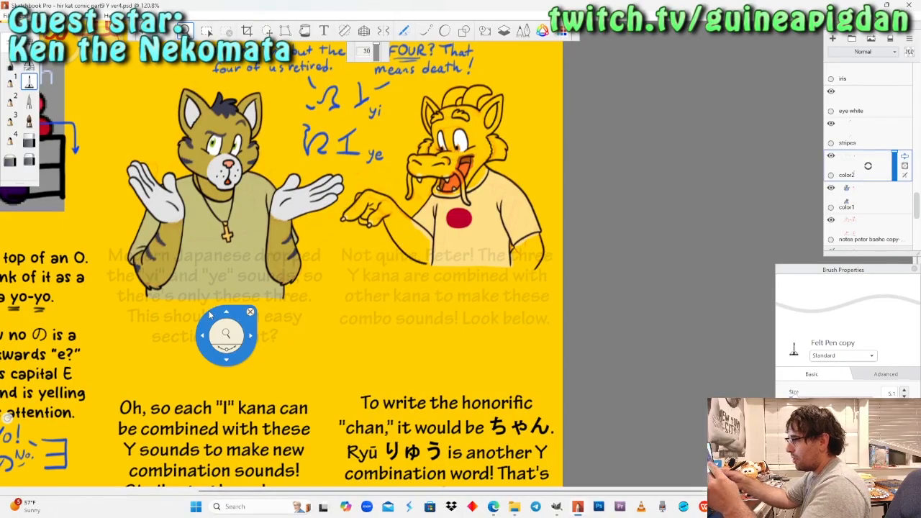
drag(210, 314, 346, 222)
mouse_move(367, 306)
mouse_down()
mouse_move(364, 316)
mouse_move(369, 292)
mouse_up()
drag(550, 304, 558, 272)
drag(449, 242, 460, 270)
drag(465, 336, 472, 291)
drag(475, 376, 483, 323)
drag(397, 387, 436, 295)
drag(437, 361, 451, 243)
drag(422, 323, 439, 255)
drag(427, 294, 432, 312)
drag(412, 239, 410, 188)
mouse_move(379, 265)
mouse_down()
mouse_move(381, 284)
mouse_move(388, 270)
mouse_up()
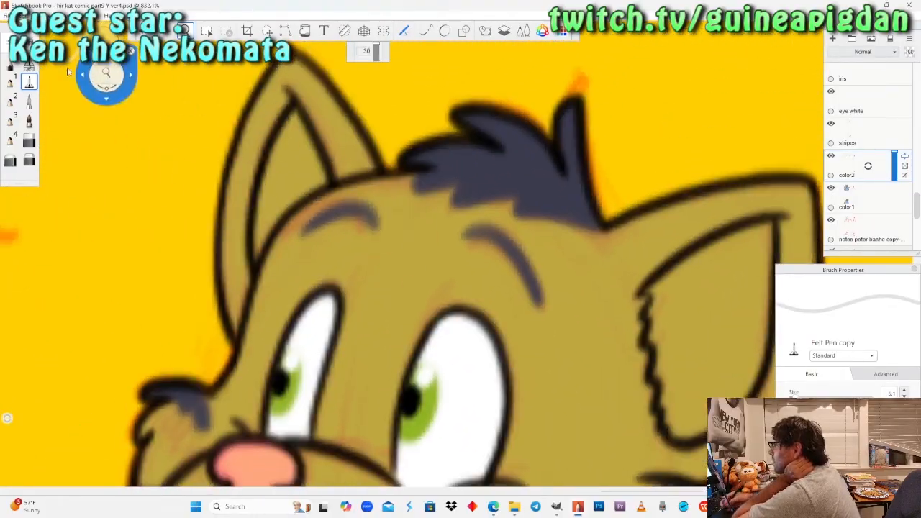
click(11, 64)
drag(297, 116, 294, 114)
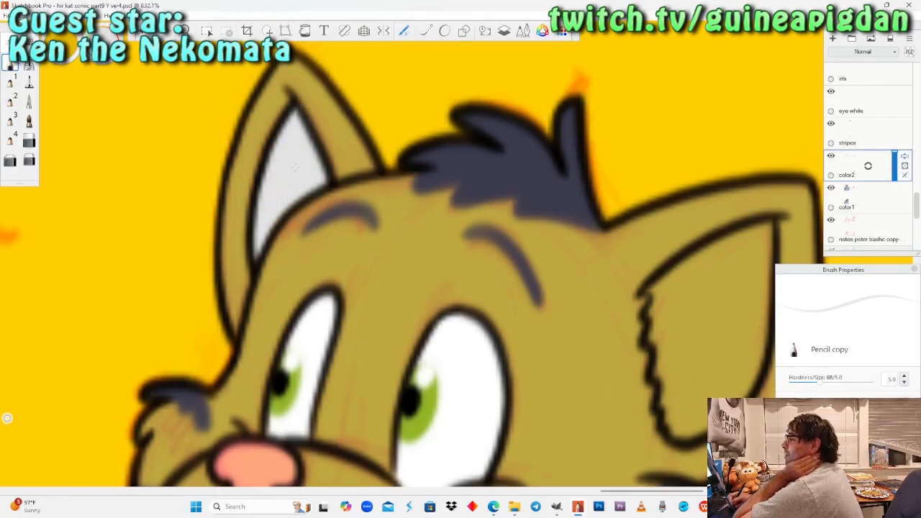
Edge the lower cat's larger inner ear in light grey with the Pencil and fill it with the Felt Pen.
key(space)
drag(199, 165, 234, 261)
key(space)
drag(379, 303, 370, 183)
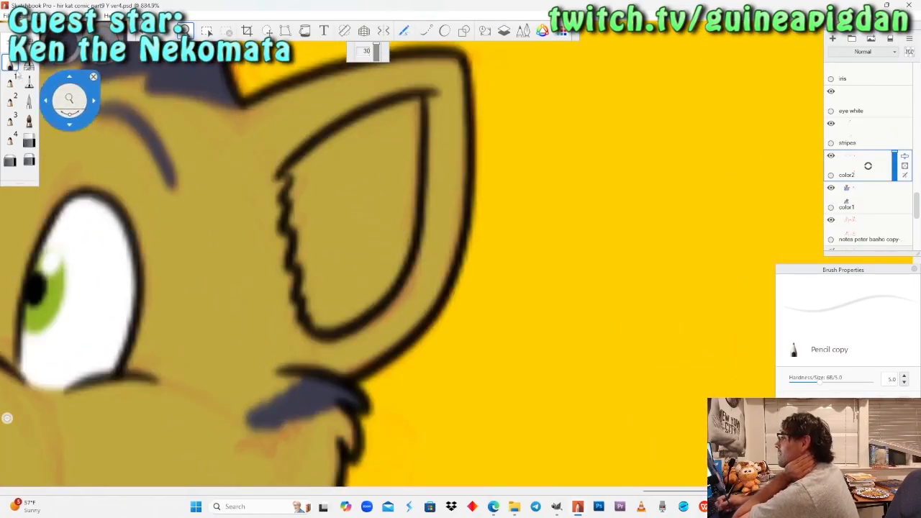
mouse_move(416, 101)
mouse_down()
mouse_move(409, 133)
mouse_move(367, 126)
mouse_move(296, 172)
mouse_up()
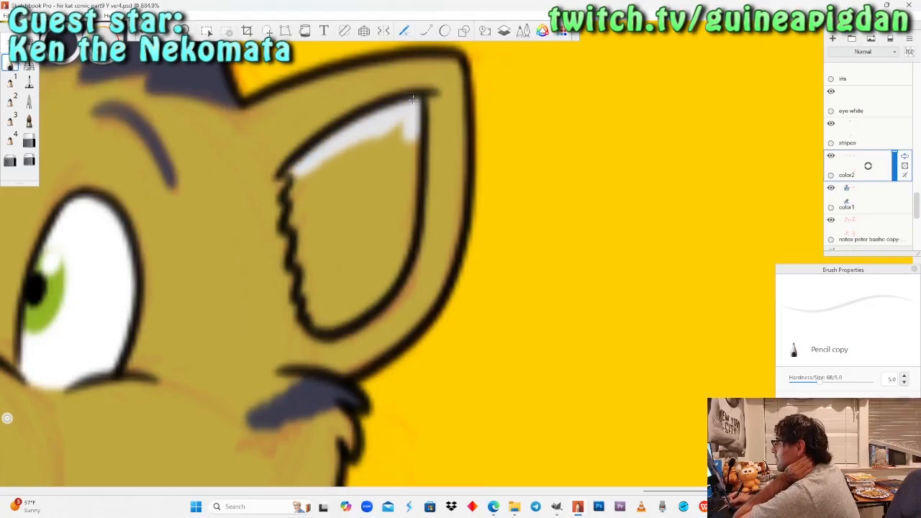
drag(299, 215, 310, 291)
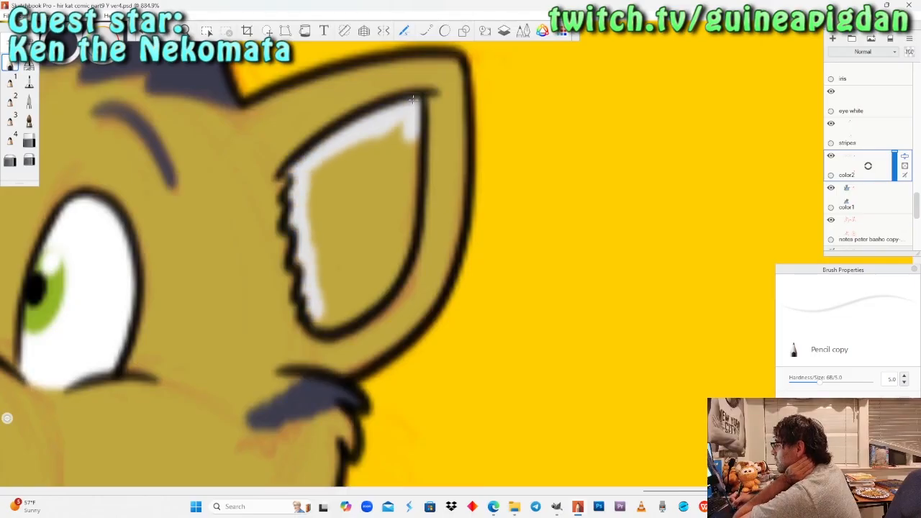
drag(334, 302, 323, 272)
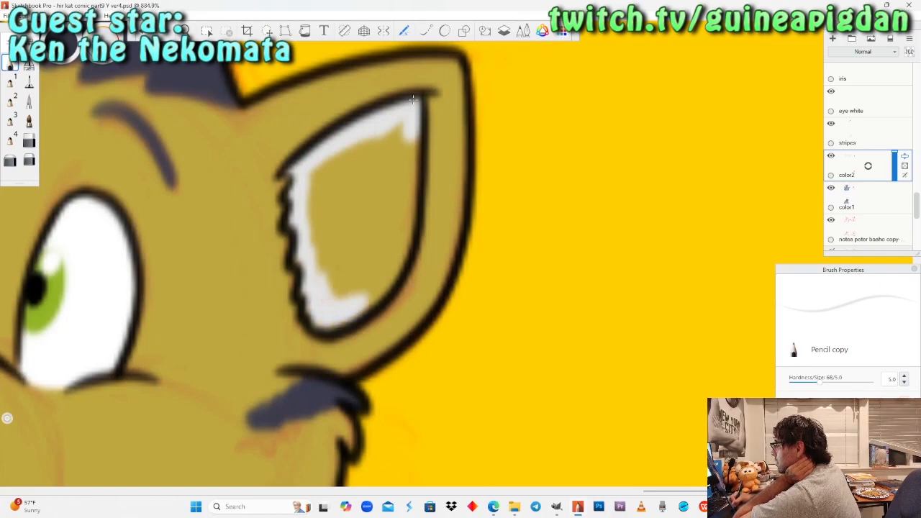
drag(314, 238, 312, 171)
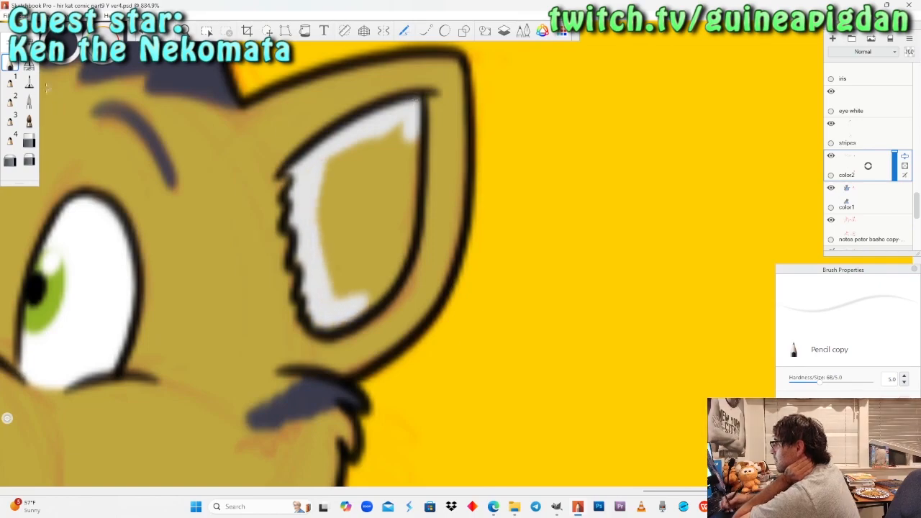
click(29, 81)
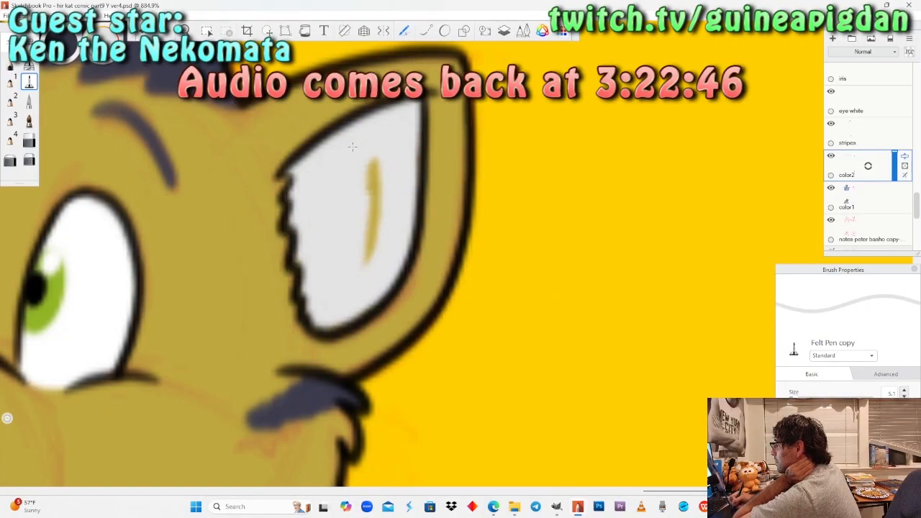
Paint the muzzle area around the lower cat's nose light grey with the Pencil.
key(space)
drag(213, 185, 307, 328)
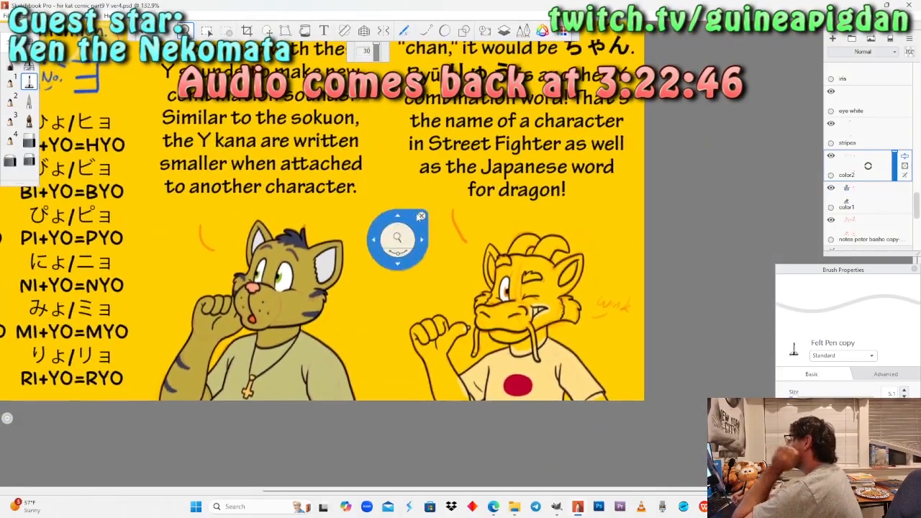
drag(400, 251, 388, 275)
drag(352, 160, 377, 294)
drag(374, 219, 366, 242)
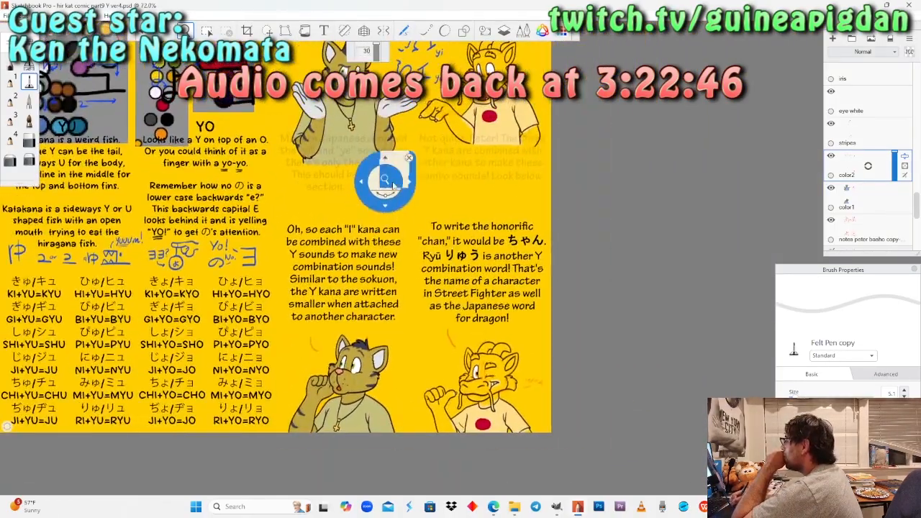
drag(389, 162, 386, 208)
drag(341, 398, 380, 257)
drag(373, 286, 391, 271)
drag(384, 331, 385, 299)
drag(364, 364, 400, 277)
drag(400, 244, 401, 227)
drag(471, 255, 389, 332)
drag(385, 253, 391, 250)
drag(374, 296, 392, 278)
click(10, 63)
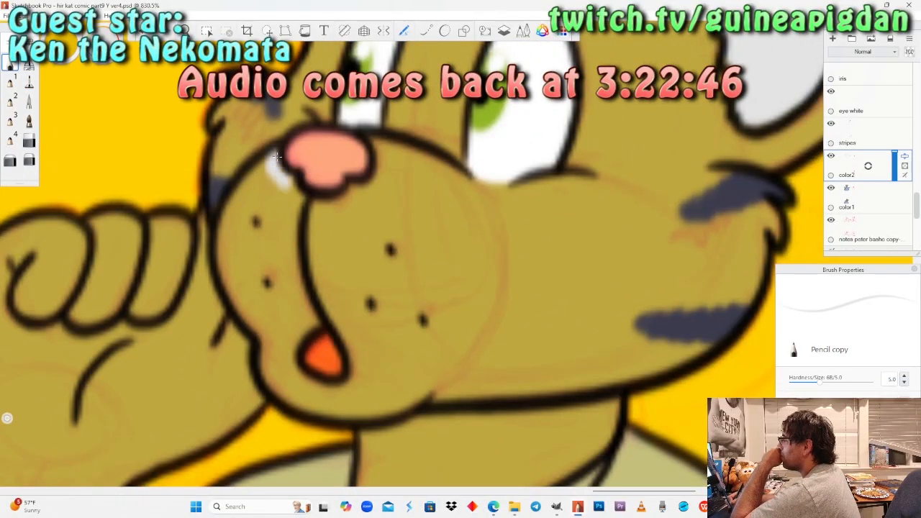
drag(313, 206, 352, 210)
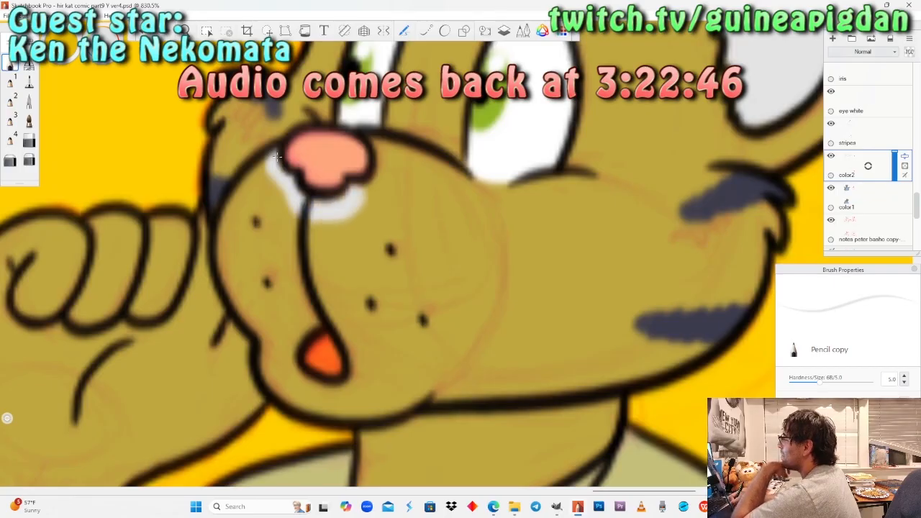
mouse_move(380, 179)
mouse_down()
mouse_move(383, 141)
mouse_move(372, 213)
mouse_move(315, 220)
mouse_up()
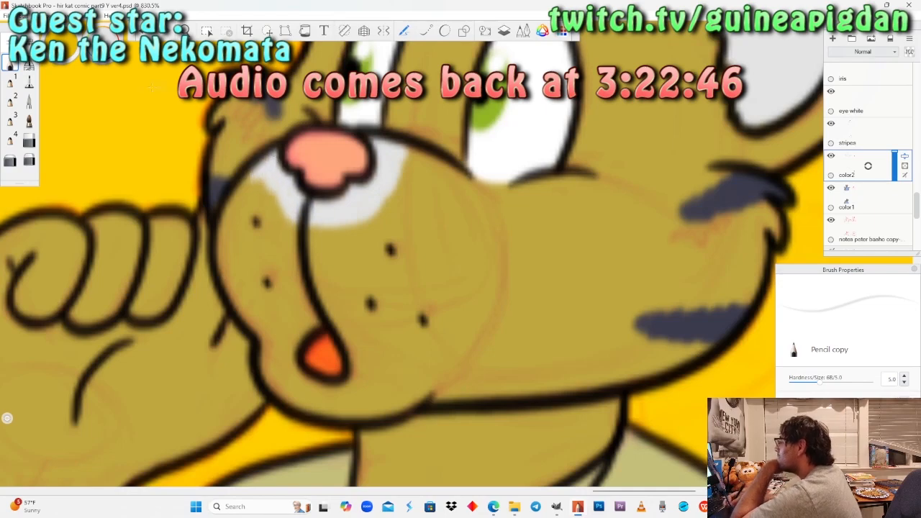
Fill the front part of the lower cat's muzzle light grey with the Felt Pen, working around the nose and mouth.
click(29, 82)
mouse_move(271, 203)
mouse_down()
mouse_move(264, 186)
mouse_move(226, 225)
mouse_move(220, 261)
mouse_move(250, 324)
mouse_move(272, 332)
mouse_move(267, 216)
mouse_move(293, 234)
mouse_move(354, 226)
mouse_up()
mouse_move(317, 265)
mouse_down()
mouse_move(287, 310)
mouse_move(310, 302)
mouse_move(324, 327)
mouse_move(268, 363)
mouse_move(324, 407)
mouse_move(334, 409)
mouse_move(311, 396)
mouse_move(370, 410)
mouse_move(374, 370)
mouse_move(345, 313)
mouse_move(360, 230)
mouse_move(410, 159)
mouse_move(371, 318)
mouse_move(392, 332)
mouse_move(390, 408)
mouse_move(407, 356)
mouse_move(421, 201)
mouse_up()
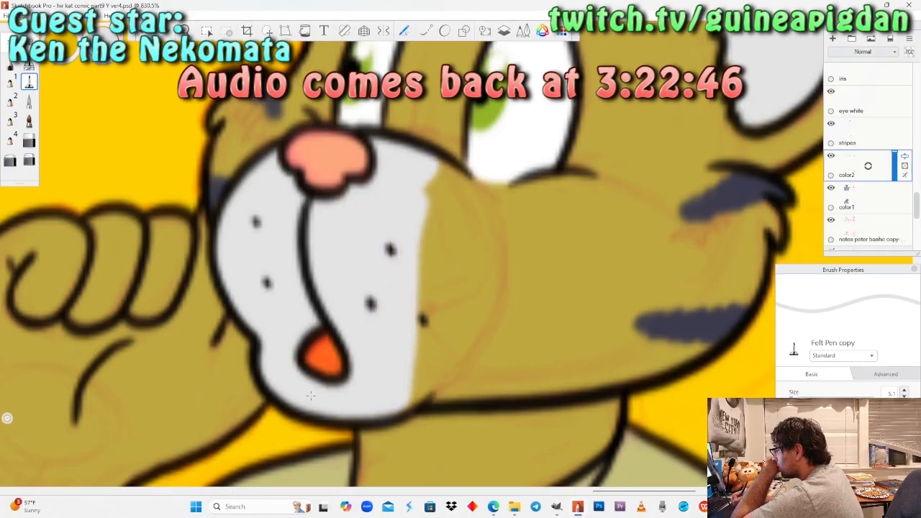
drag(435, 167, 424, 237)
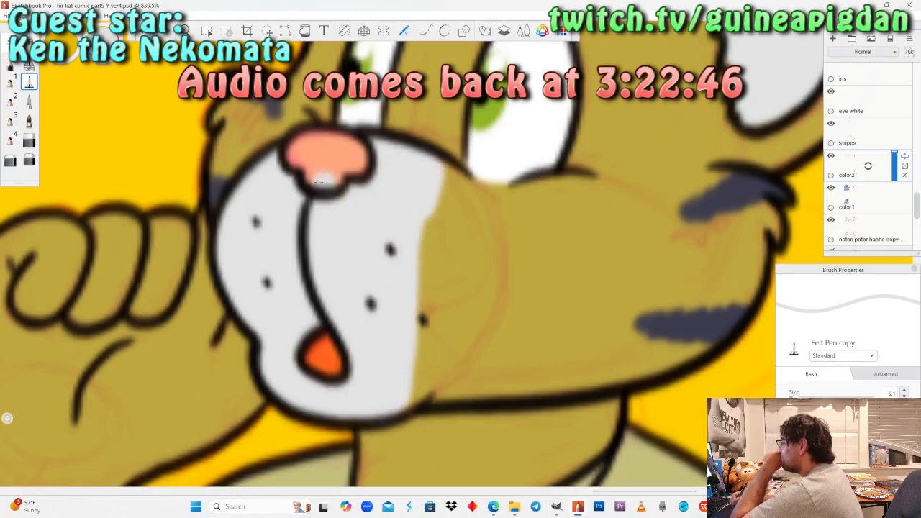
Switch back to the Pencil and mirror the canvas horizontally.
click(10, 64)
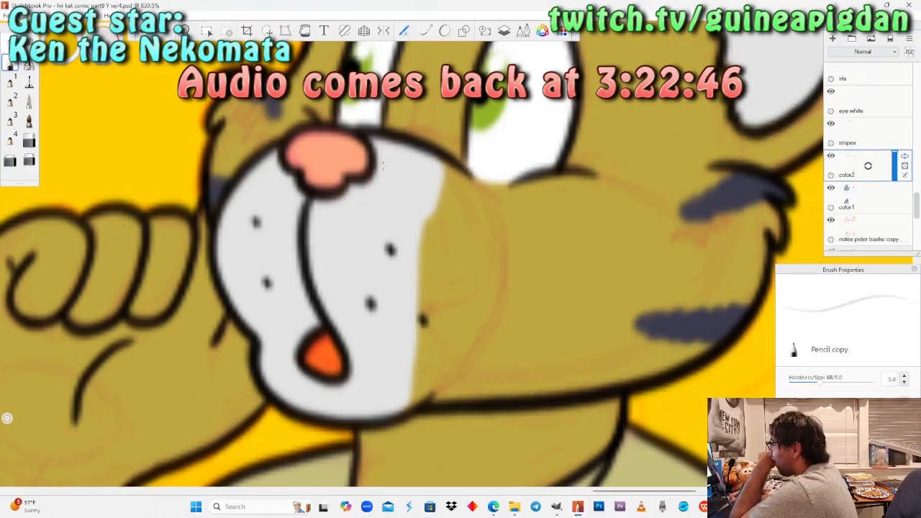
click(186, 30)
drag(219, 198, 191, 256)
drag(192, 255, 374, 248)
click(65, 15)
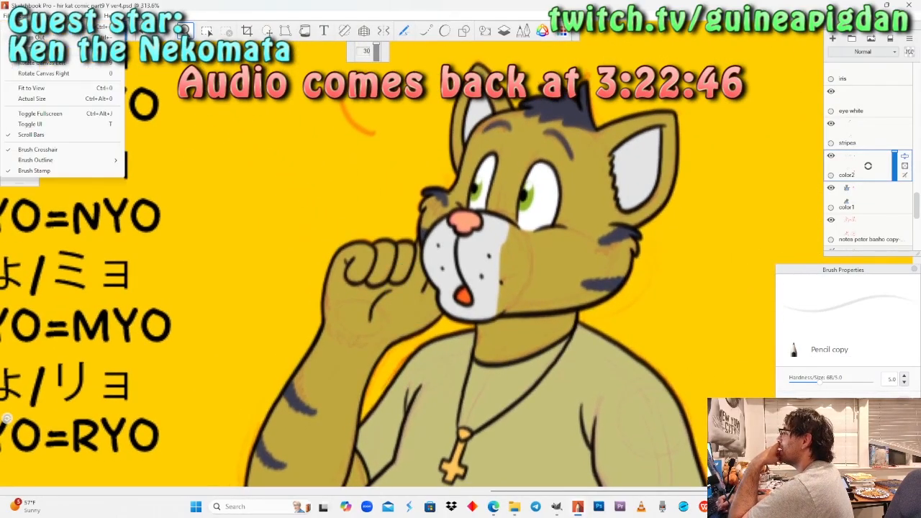
mouse_move(41, 15)
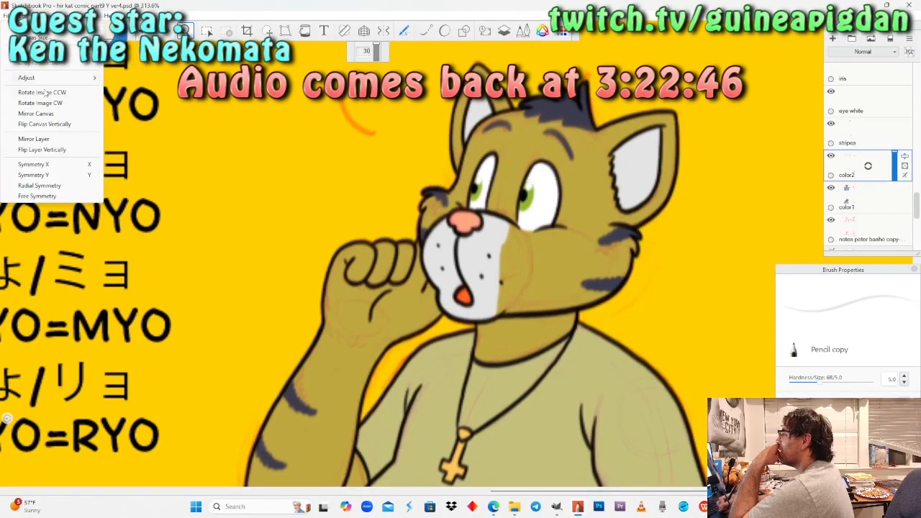
click(47, 117)
Rotate the view and paint the curved back edge of the lower cat's muzzle as a thick light grey Pencil band.
drag(376, 164, 329, 290)
scroll(328, 295, up, 8)
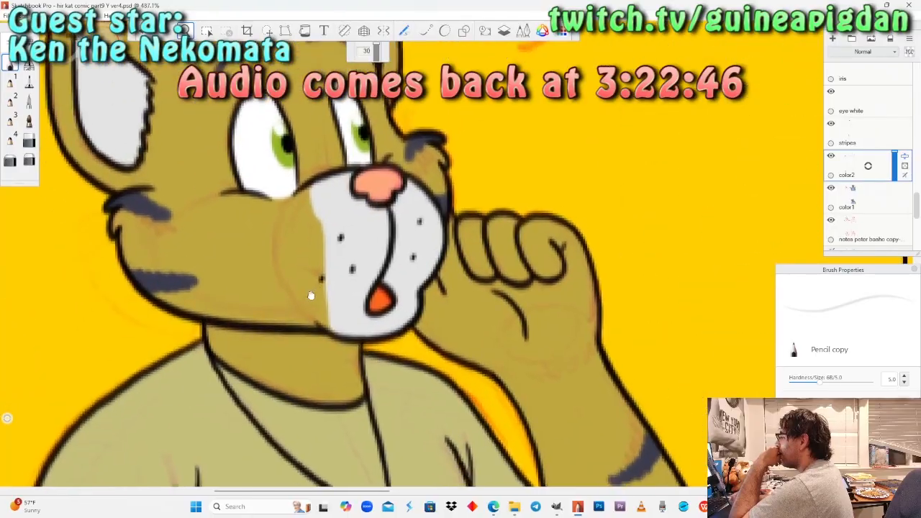
scroll(329, 305, up, 2)
key(space)
drag(351, 351, 344, 328)
drag(528, 131, 427, 222)
scroll(354, 211, up, 2)
key(space)
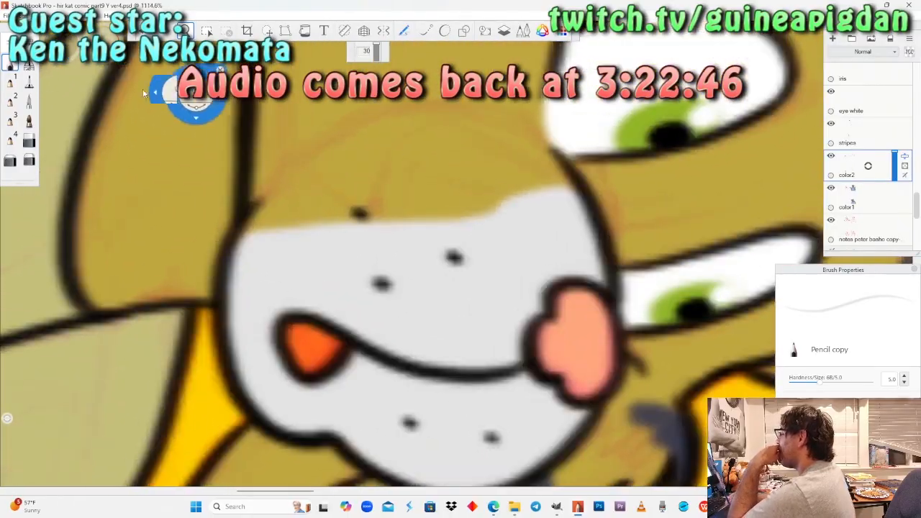
mouse_move(241, 238)
mouse_down()
mouse_move(273, 201)
mouse_move(403, 110)
mouse_move(504, 121)
mouse_move(576, 190)
mouse_up()
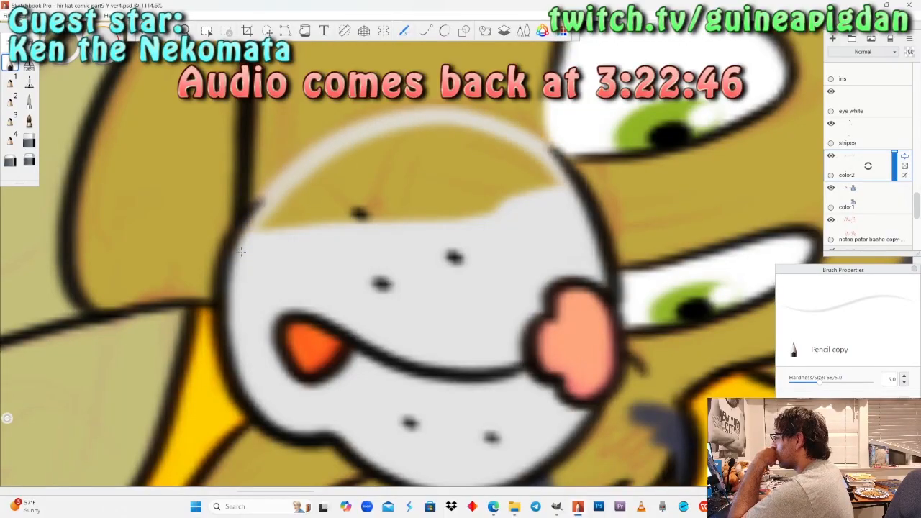
mouse_move(541, 162)
mouse_down()
mouse_move(461, 128)
mouse_move(380, 139)
mouse_move(265, 222)
mouse_up()
mouse_move(324, 179)
mouse_down()
mouse_move(457, 137)
mouse_move(550, 186)
mouse_up()
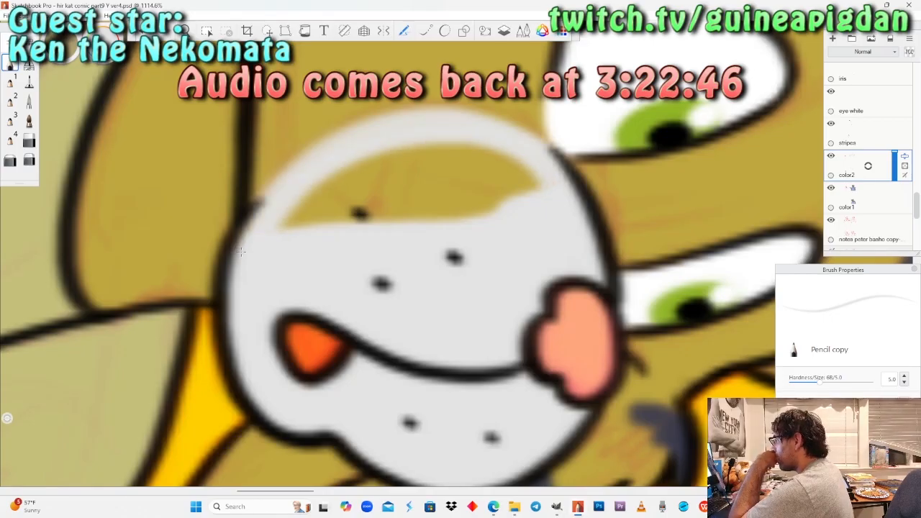
mouse_move(508, 144)
mouse_down()
mouse_move(338, 173)
mouse_move(288, 227)
mouse_up()
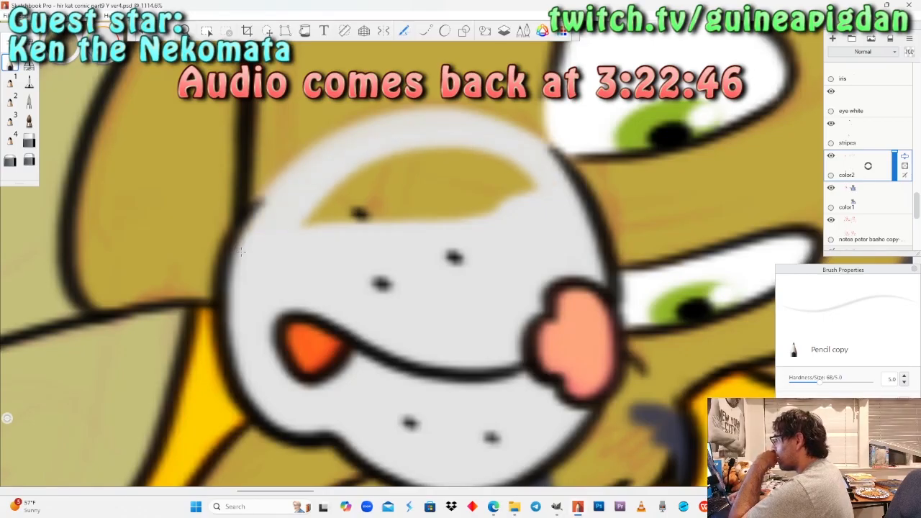
Relaunch Sketchbook Pro and restore the unsaved part 9 canvas.
click(33, 163)
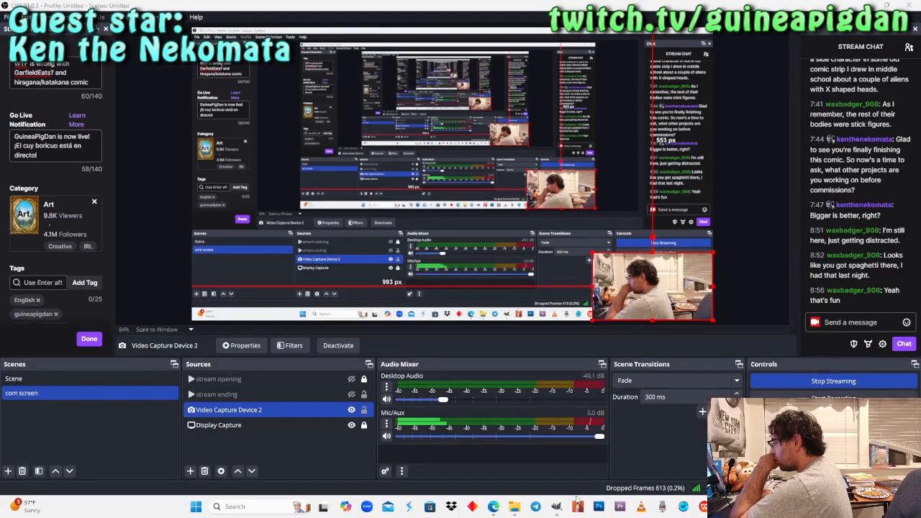
click(577, 504)
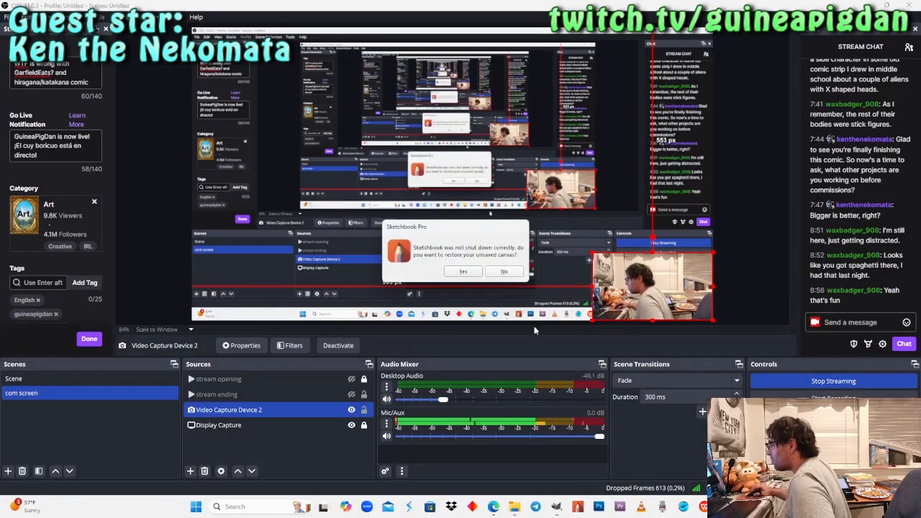
click(473, 273)
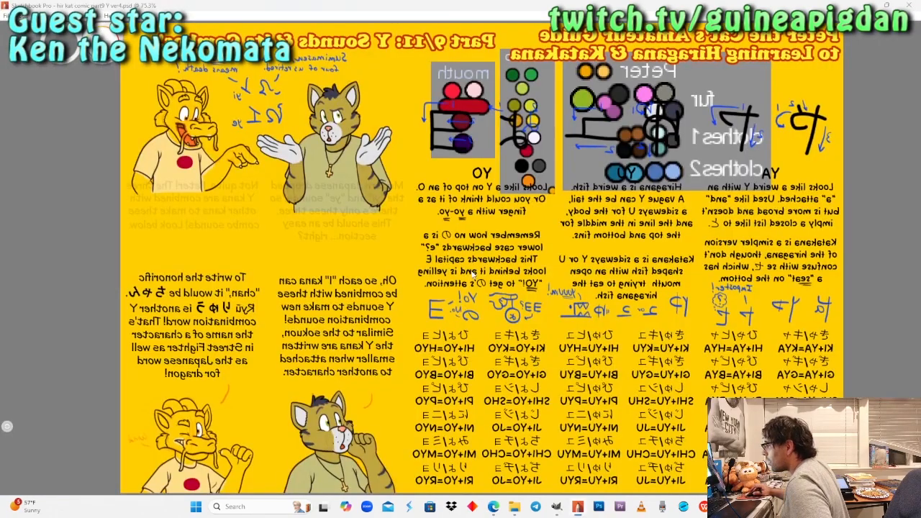
scroll(342, 397, up, 4)
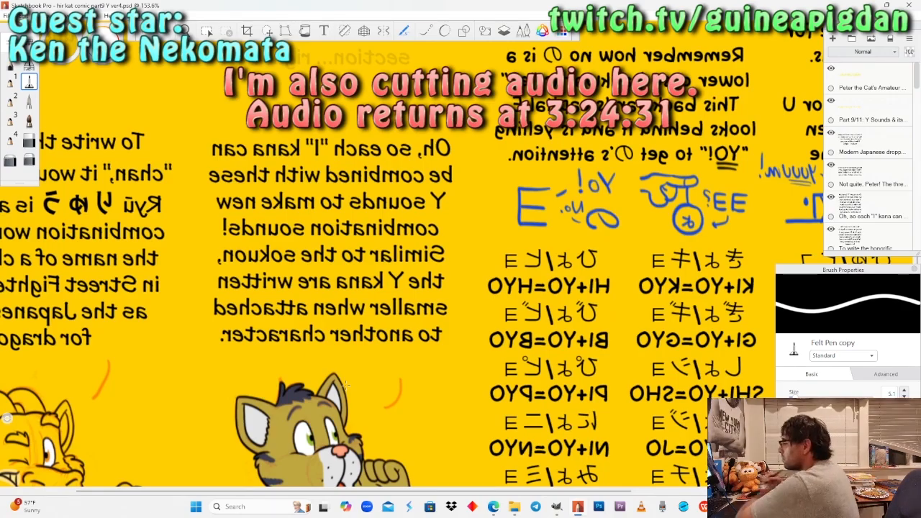
Return to a close, rotated view of the lower cat's muzzle and switch to the Pencil.
key(space)
drag(290, 486, 331, 347)
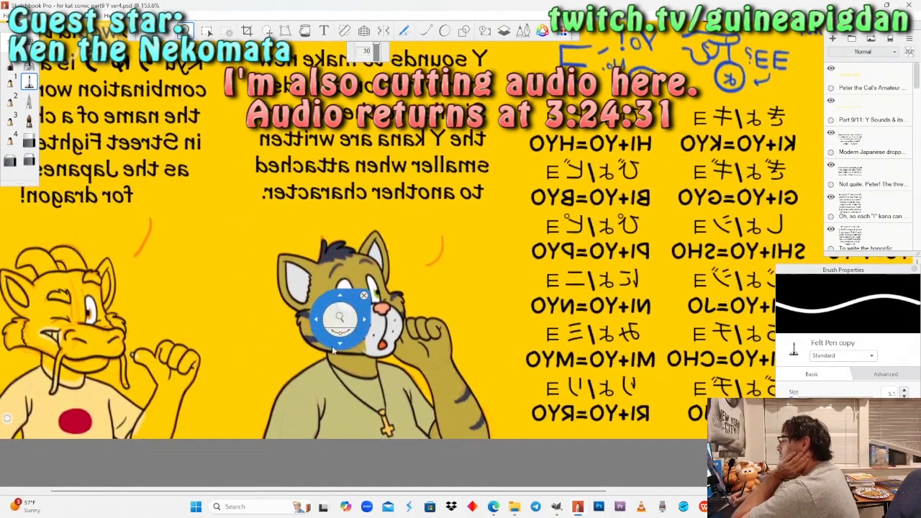
drag(333, 315, 346, 274)
drag(410, 389, 406, 391)
mouse_move(341, 263)
mouse_down()
mouse_move(346, 279)
mouse_move(323, 301)
mouse_up()
drag(328, 247, 334, 263)
click(11, 65)
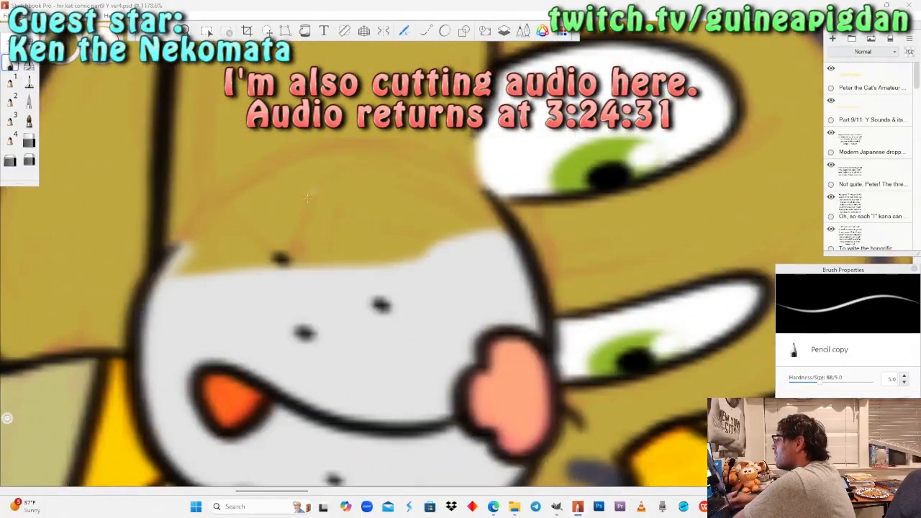
Try to paint the curved back edge of the lower cat's muzzle in one long Pencil stroke.
mouse_move(166, 281)
mouse_down()
mouse_move(205, 234)
mouse_move(272, 186)
mouse_move(350, 156)
mouse_move(417, 165)
mouse_move(489, 216)
mouse_move(506, 250)
mouse_up()
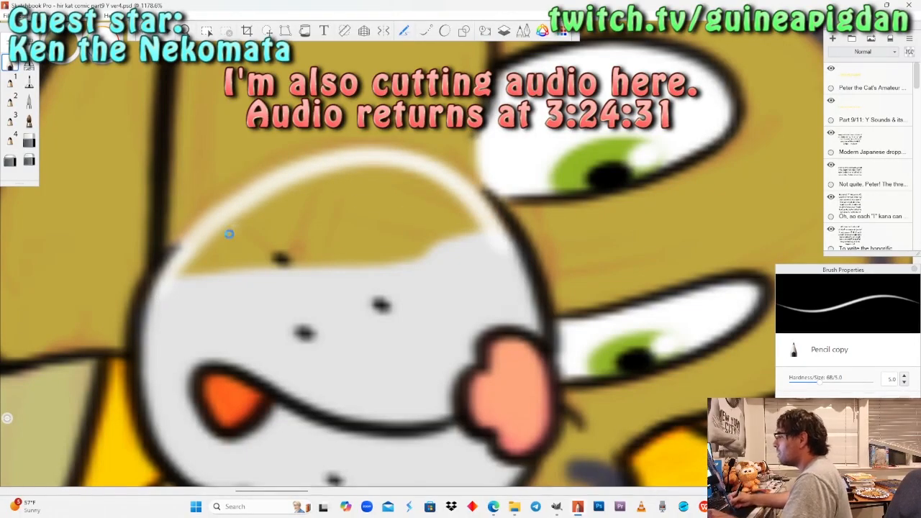
key(ctrl+z)
key(ctrl+z)
mouse_move(160, 310)
mouse_down()
mouse_move(180, 248)
mouse_move(310, 170)
mouse_move(365, 154)
mouse_move(458, 181)
mouse_move(511, 249)
mouse_up()
key(ctrl+z)
Toggle the color2 layer's visibility off and on and try a short Pencil stroke at the muzzle's edge.
scroll(887, 148, down, 8)
scroll(883, 169, down, 10)
scroll(881, 174, down, 5)
click(831, 173)
click(831, 173)
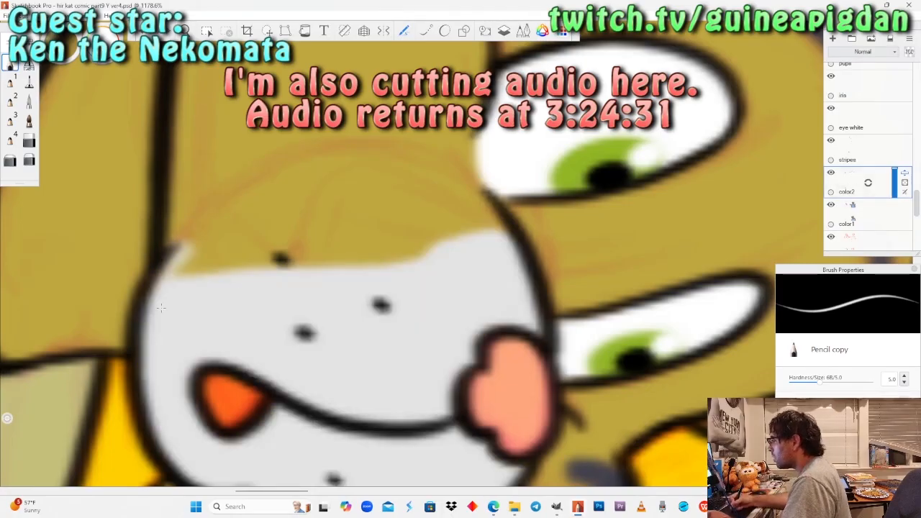
drag(183, 263, 161, 307)
key(ctrl+z)
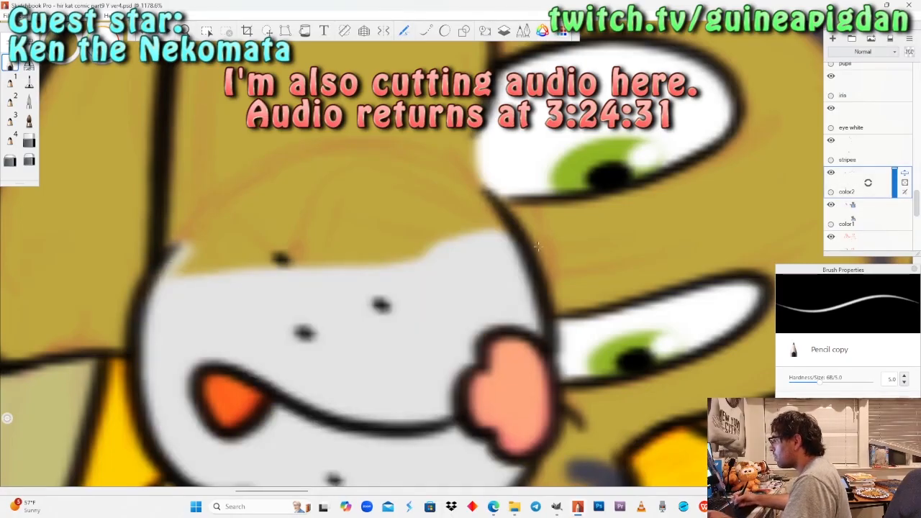
Sample the light grey fur swatch from Peter's colour palette as the brush colour.
scroll(522, 64, down, 12)
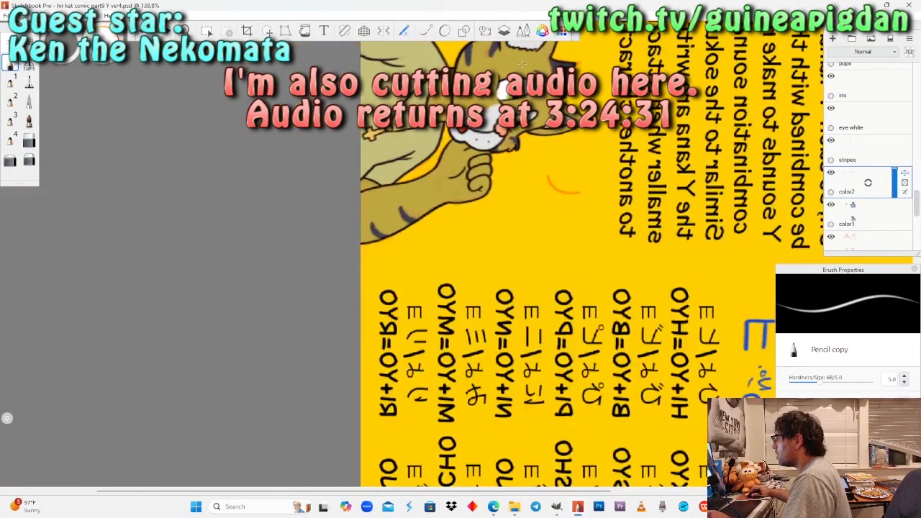
key(space)
drag(651, 192, 227, 216)
drag(536, 364, 434, 304)
drag(437, 339, 432, 324)
drag(504, 349, 434, 169)
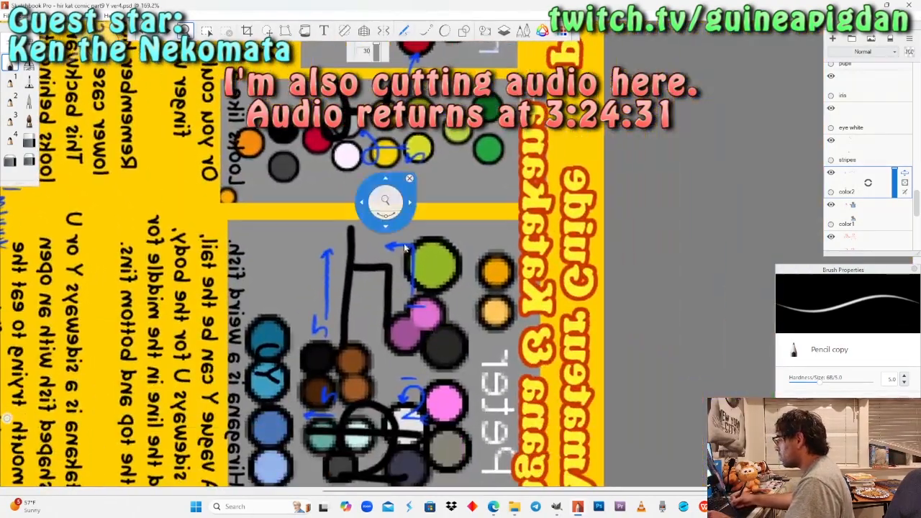
drag(431, 325, 414, 221)
drag(401, 331, 415, 256)
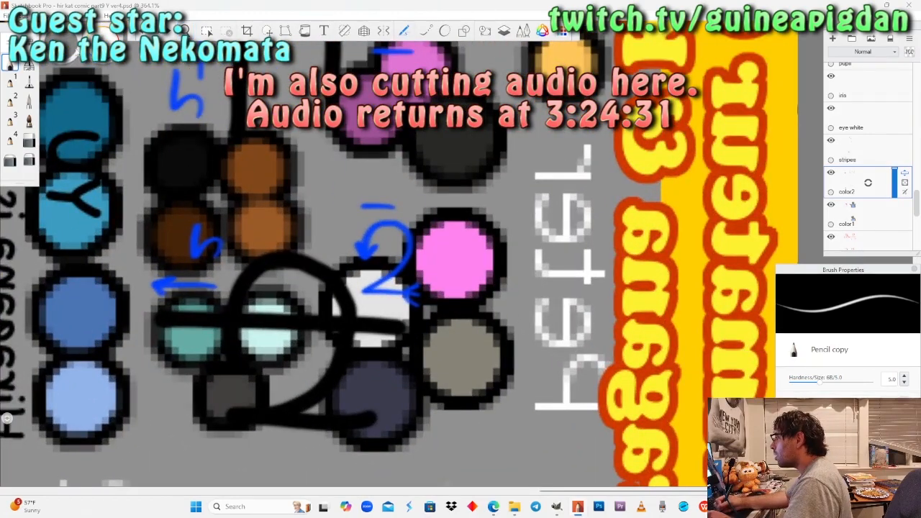
mouse_move(85, 63)
click(67, 84)
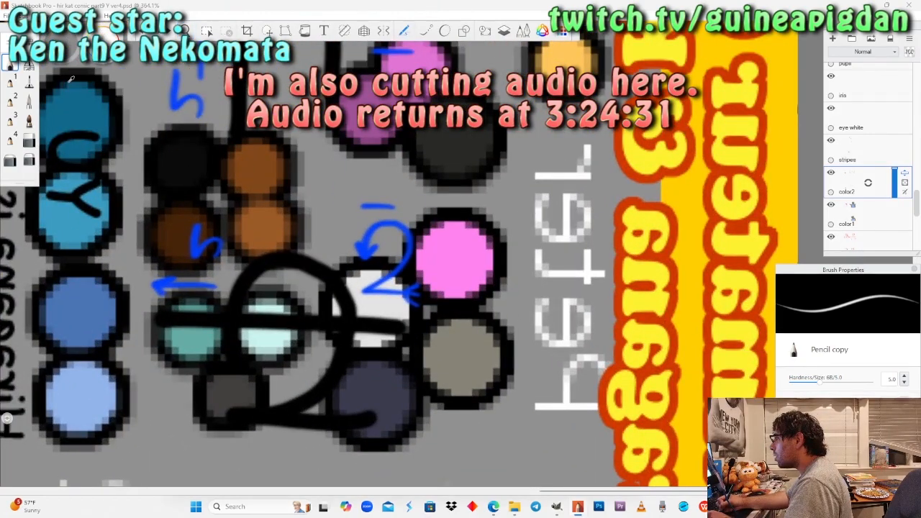
click(381, 306)
Paint the curved back edge of the lower cat's muzzle light grey with the Pencil, fill the remaining gap, and switch to the Felt Pen.
key(space)
mouse_move(197, 166)
mouse_down()
mouse_move(81, 205)
mouse_move(154, 195)
mouse_move(216, 227)
mouse_move(251, 275)
mouse_move(353, 285)
mouse_move(352, 174)
mouse_move(332, 260)
mouse_move(368, 174)
mouse_move(338, 277)
mouse_move(312, 212)
mouse_up()
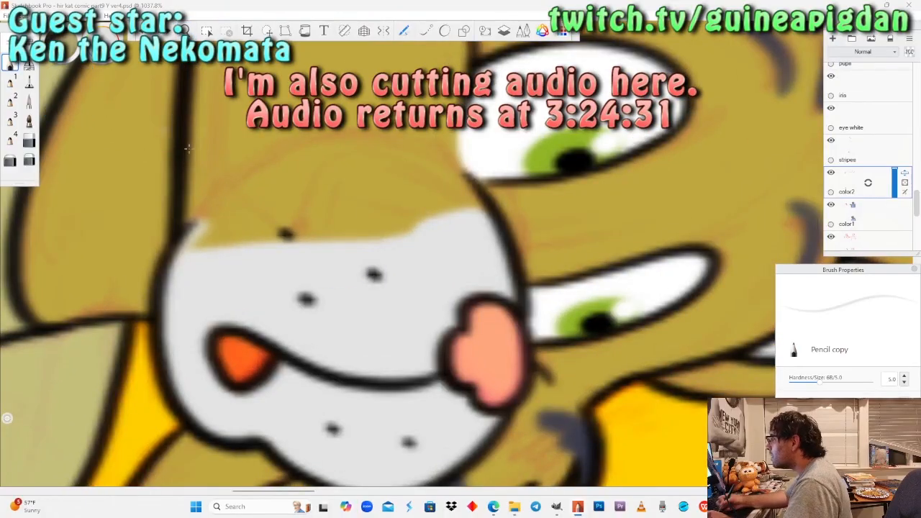
mouse_move(188, 245)
mouse_down()
mouse_move(288, 164)
mouse_move(414, 149)
mouse_move(485, 212)
mouse_move(461, 174)
mouse_move(382, 145)
mouse_move(223, 210)
mouse_move(198, 245)
mouse_move(351, 160)
mouse_move(459, 200)
mouse_up()
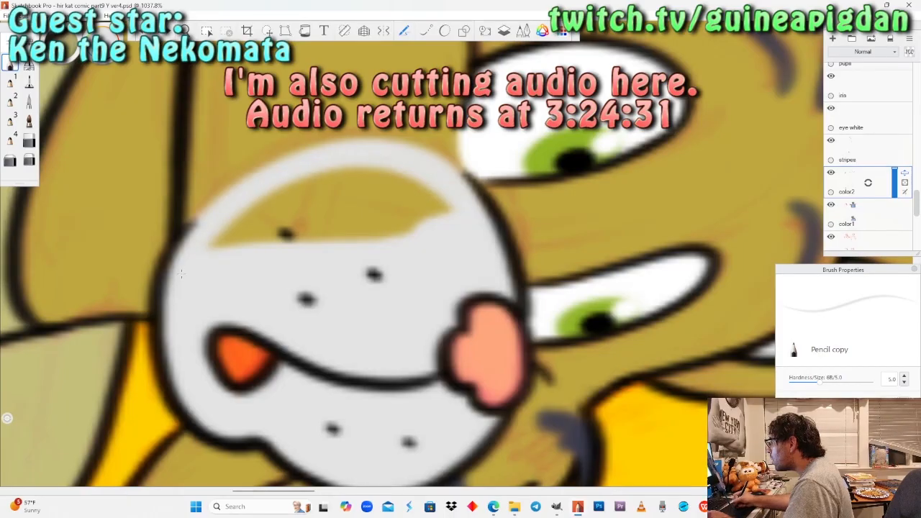
mouse_move(396, 167)
mouse_down()
mouse_move(266, 196)
mouse_move(216, 241)
mouse_move(248, 223)
mouse_move(277, 234)
mouse_move(305, 198)
mouse_move(392, 180)
mouse_move(399, 234)
mouse_move(295, 223)
mouse_up()
click(29, 82)
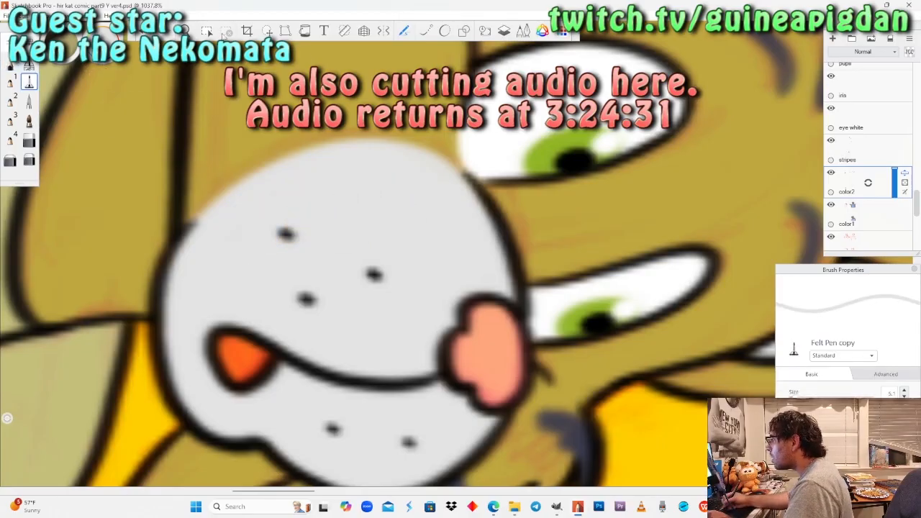
Mirror the whole canvas back so the comic page's text reads normally.
key(space)
mouse_move(456, 254)
mouse_down()
mouse_move(248, 215)
mouse_move(249, 223)
mouse_up()
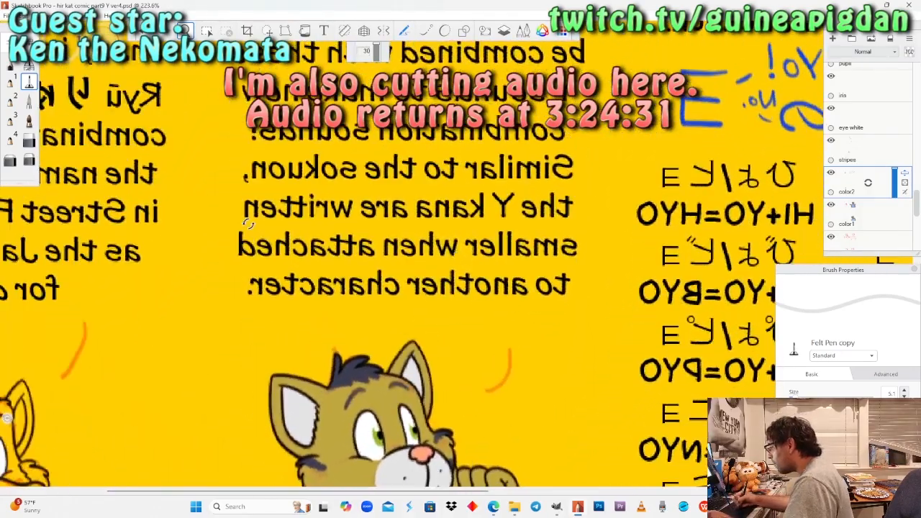
scroll(455, 254, down, 5)
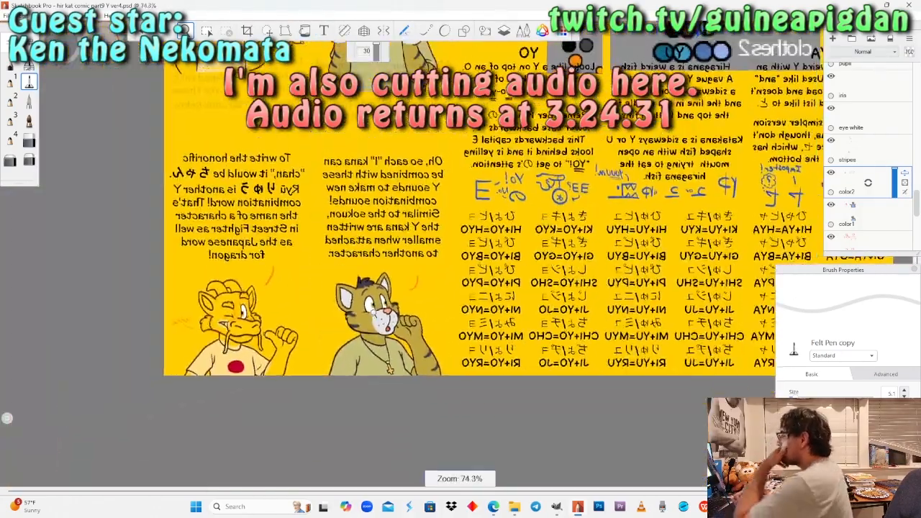
key(space)
drag(390, 242, 321, 136)
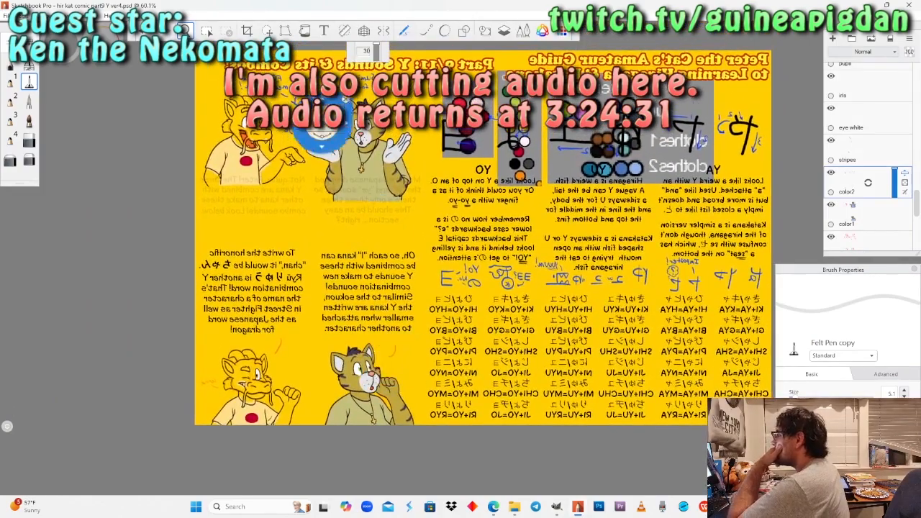
click(47, 15)
click(47, 113)
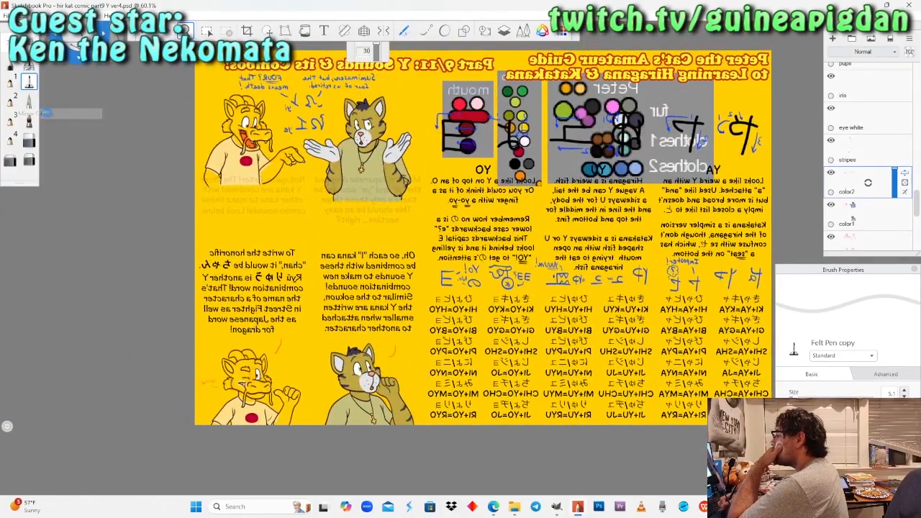
Adjust the color1 layer's opacity so the sketch lines show through, and reselect the color2 layer.
click(878, 215)
drag(893, 192, 893, 169)
drag(614, 252, 531, 186)
click(895, 218)
click(865, 188)
Paint a thick light grey Pencil band across the wrist of the lower cat's raised fist, following the sketched fur edge.
drag(456, 342, 471, 263)
drag(448, 300, 468, 270)
drag(425, 292, 430, 346)
drag(431, 271, 436, 287)
mouse_move(458, 312)
mouse_down()
mouse_move(450, 269)
mouse_move(433, 304)
mouse_move(408, 278)
mouse_move(403, 230)
mouse_up()
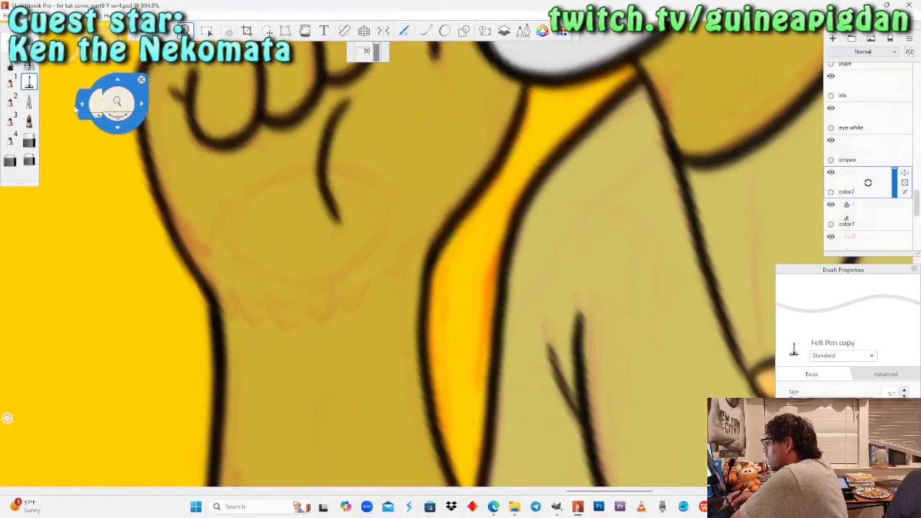
click(10, 64)
mouse_move(235, 311)
mouse_down()
mouse_move(293, 315)
mouse_move(329, 306)
mouse_move(400, 268)
mouse_move(428, 233)
mouse_up()
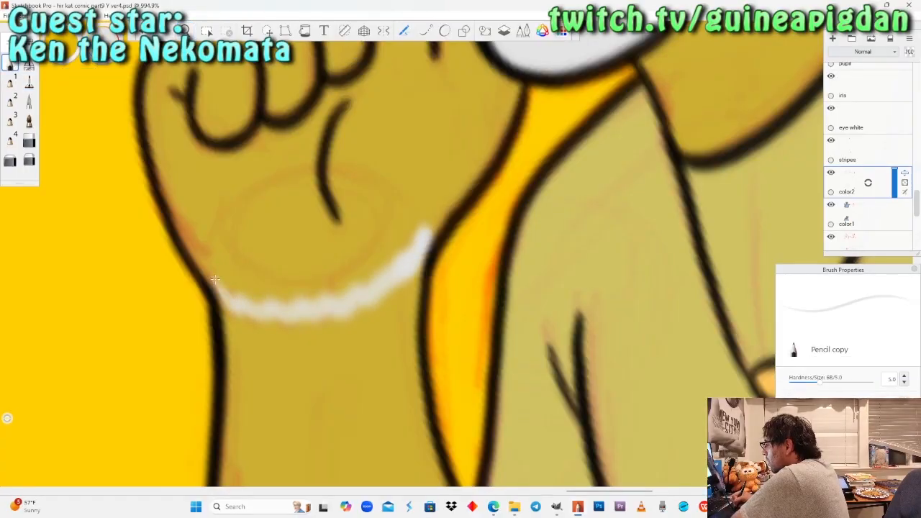
mouse_move(346, 303)
mouse_down()
mouse_move(287, 310)
mouse_move(219, 284)
mouse_move(303, 288)
mouse_move(360, 277)
mouse_move(442, 216)
mouse_up()
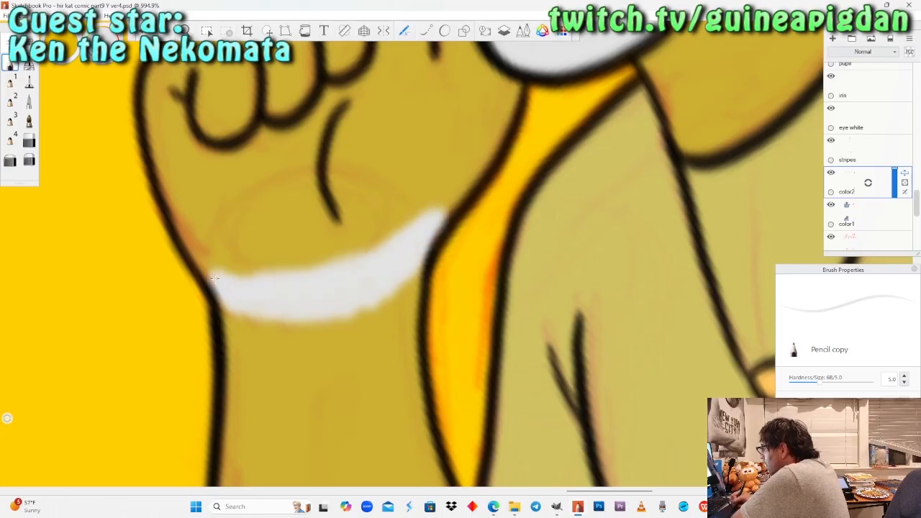
mouse_move(216, 277)
mouse_down()
mouse_move(341, 259)
mouse_move(461, 183)
mouse_move(346, 227)
mouse_move(219, 255)
mouse_up()
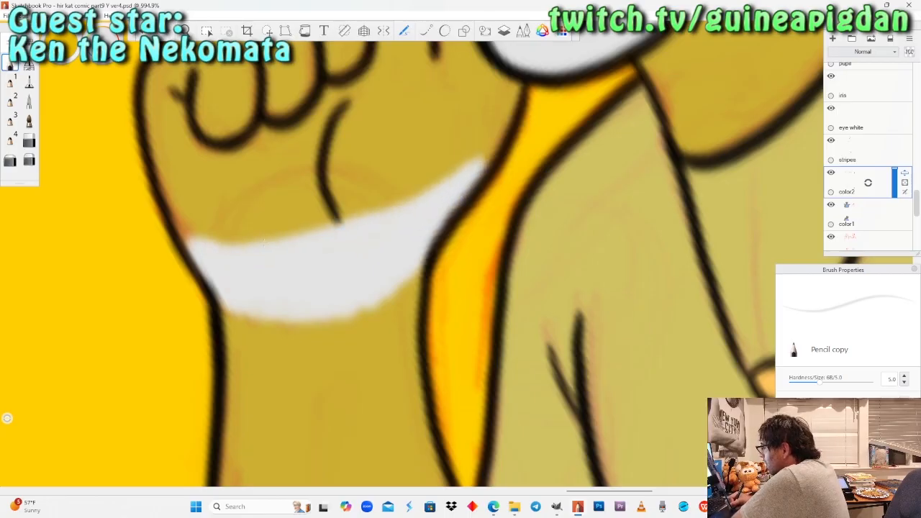
Fill the rest of the lower cat's raised fist and its fingers light grey, switching from the Pencil to the Felt Pen.
key(space)
mouse_move(221, 184)
mouse_down()
mouse_move(321, 200)
mouse_move(362, 268)
mouse_move(369, 214)
mouse_move(329, 279)
mouse_move(359, 228)
mouse_move(352, 270)
mouse_move(357, 243)
mouse_up()
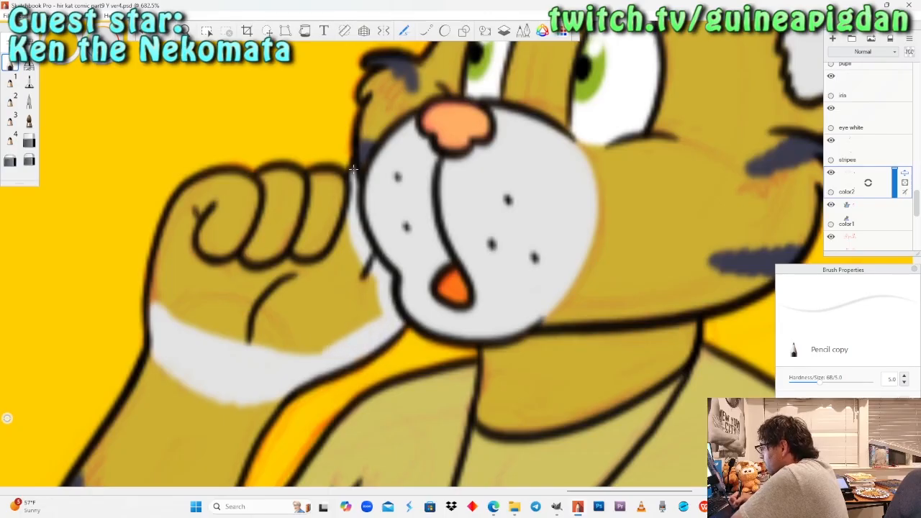
click(29, 83)
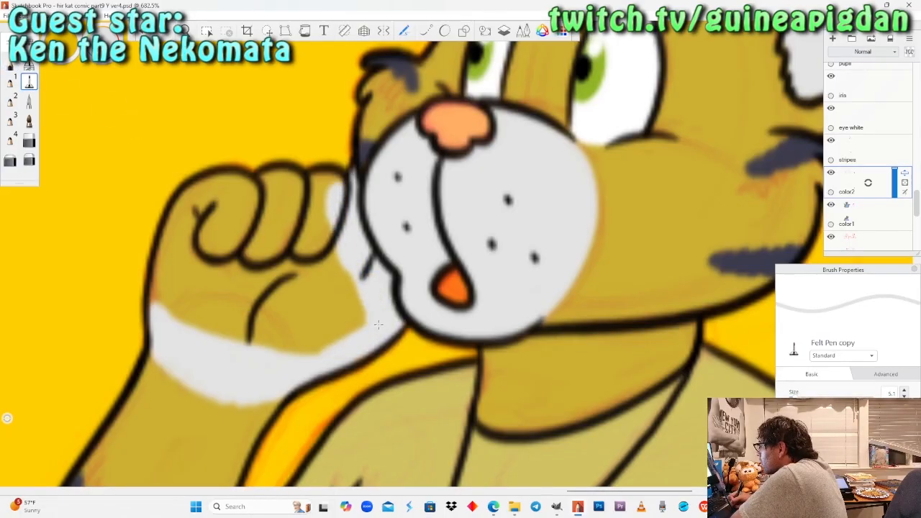
drag(316, 216, 352, 298)
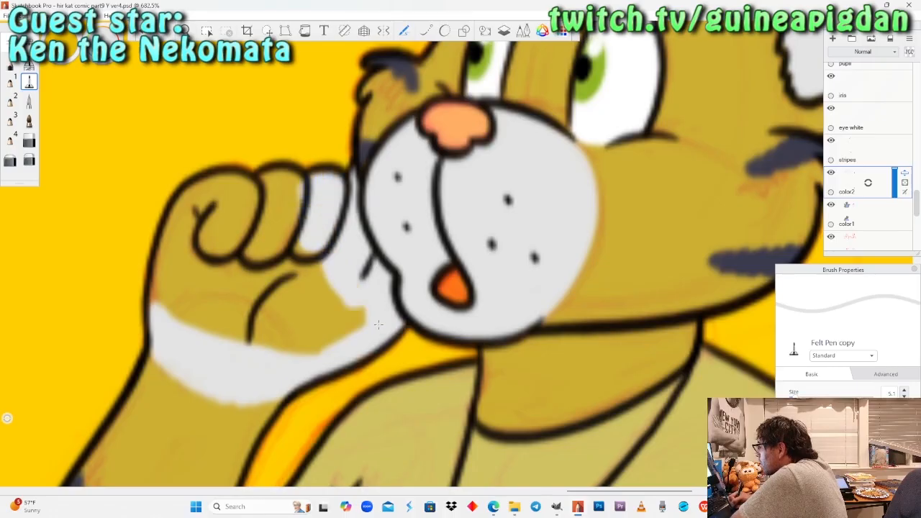
mouse_move(335, 330)
mouse_down()
mouse_move(302, 340)
mouse_move(237, 336)
mouse_move(160, 286)
mouse_move(157, 267)
mouse_move(167, 267)
mouse_move(193, 196)
mouse_up()
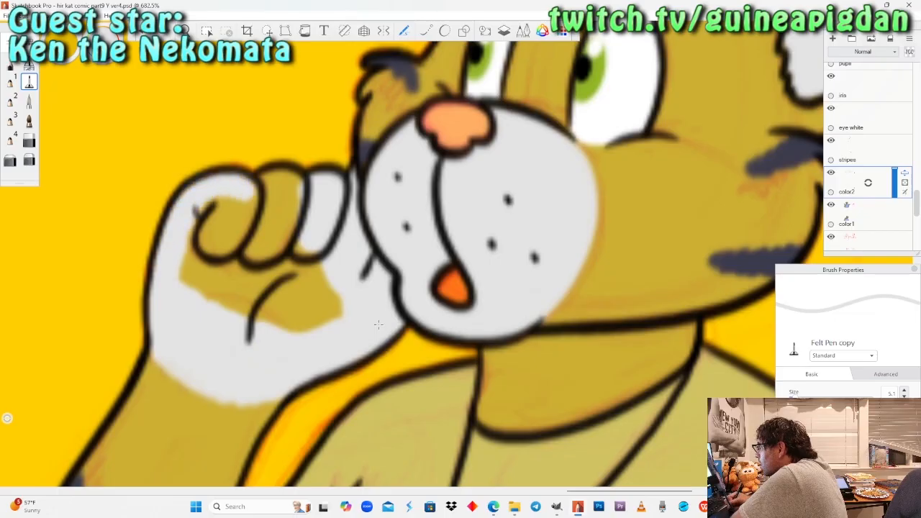
mouse_move(295, 209)
mouse_down()
mouse_move(273, 237)
mouse_move(244, 220)
mouse_move(198, 273)
mouse_move(227, 295)
mouse_move(274, 288)
mouse_move(335, 309)
mouse_up()
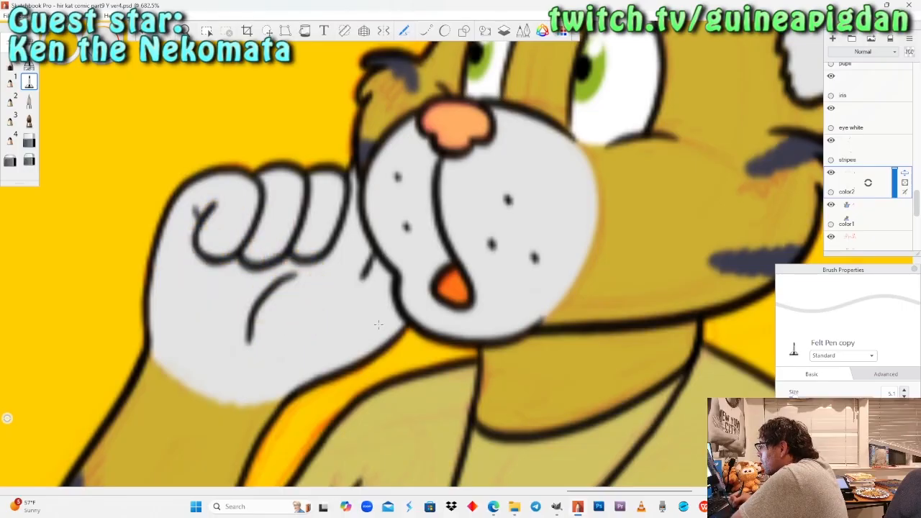
Select the color1 layer and raise its opacity to full.
key(space)
drag(204, 147, 414, 392)
drag(384, 263, 374, 321)
drag(434, 205, 434, 301)
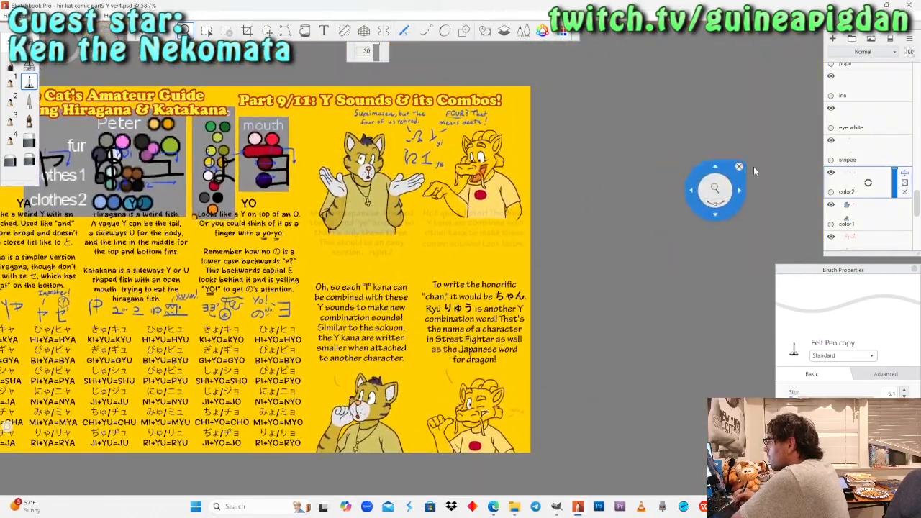
click(883, 208)
drag(895, 223, 904, 170)
drag(431, 298, 526, 339)
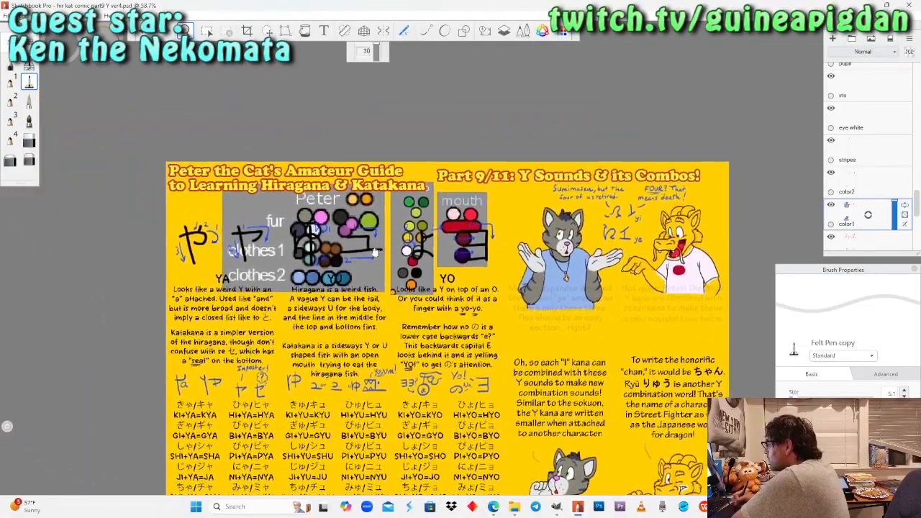
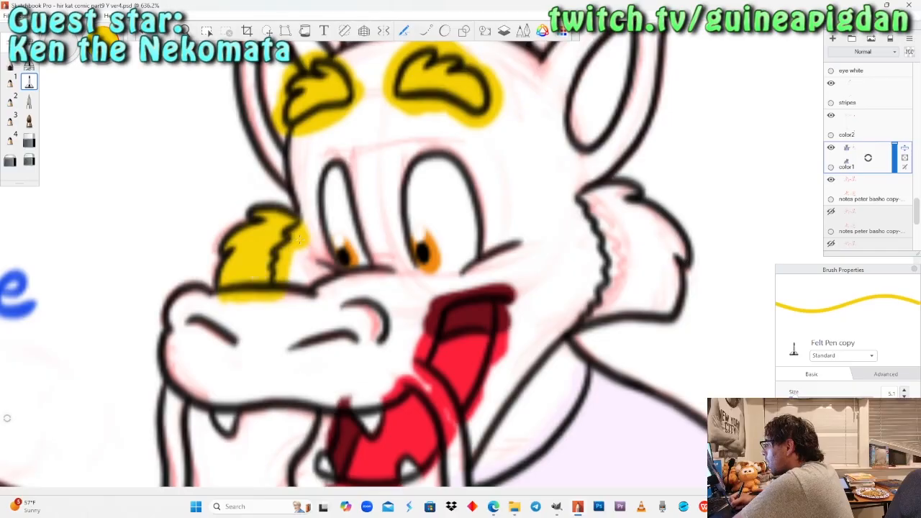
Colour the open-mouthed dragon's near cheek fur yellow, edging it with the Pencil and filling it with the Felt Pen.
click(10, 63)
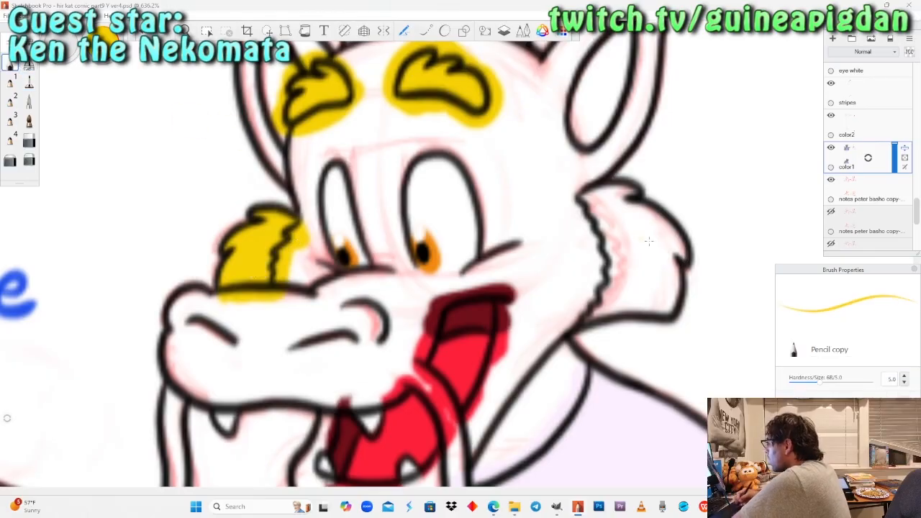
drag(674, 304, 670, 303)
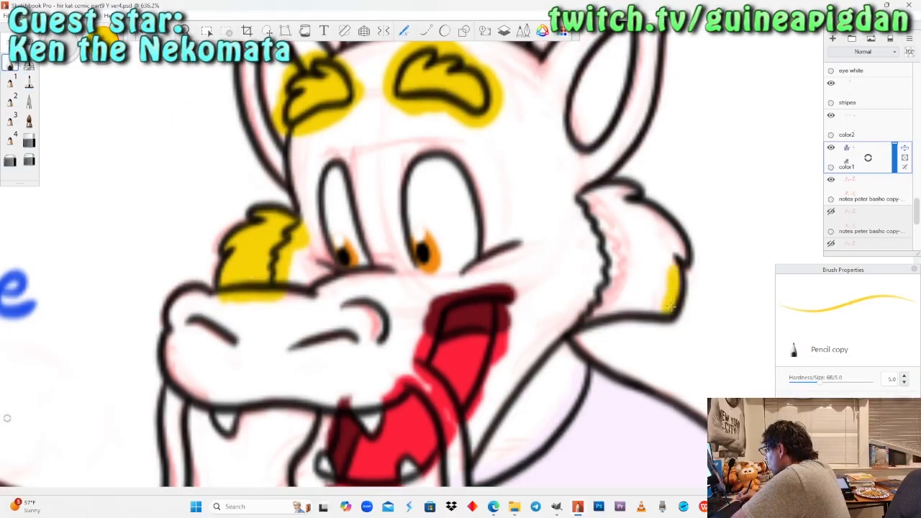
drag(656, 305, 623, 307)
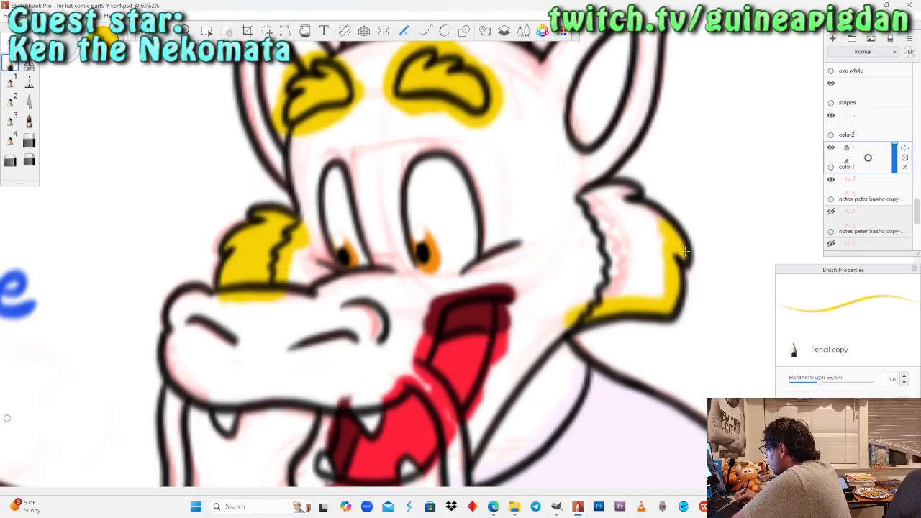
drag(647, 219, 626, 206)
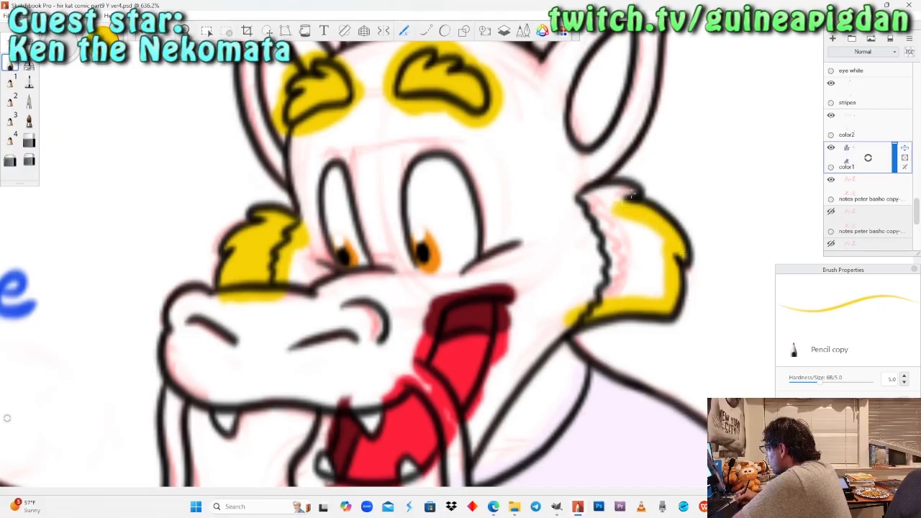
mouse_move(634, 192)
mouse_down()
mouse_move(596, 197)
mouse_move(634, 193)
mouse_up()
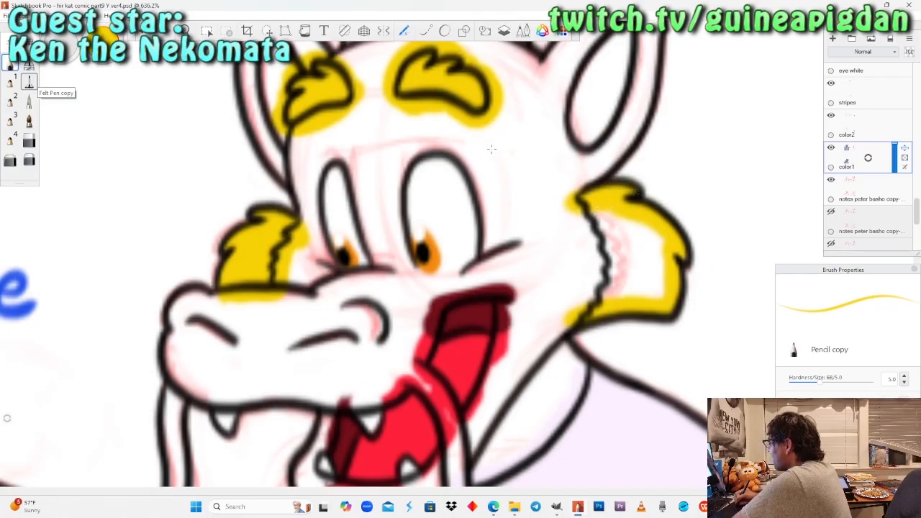
click(28, 83)
mouse_move(601, 207)
mouse_down()
mouse_move(611, 218)
mouse_move(598, 243)
mouse_move(616, 270)
mouse_move(584, 297)
mouse_move(621, 256)
mouse_move(626, 225)
mouse_move(644, 232)
mouse_move(656, 273)
mouse_move(622, 291)
mouse_move(637, 256)
mouse_up()
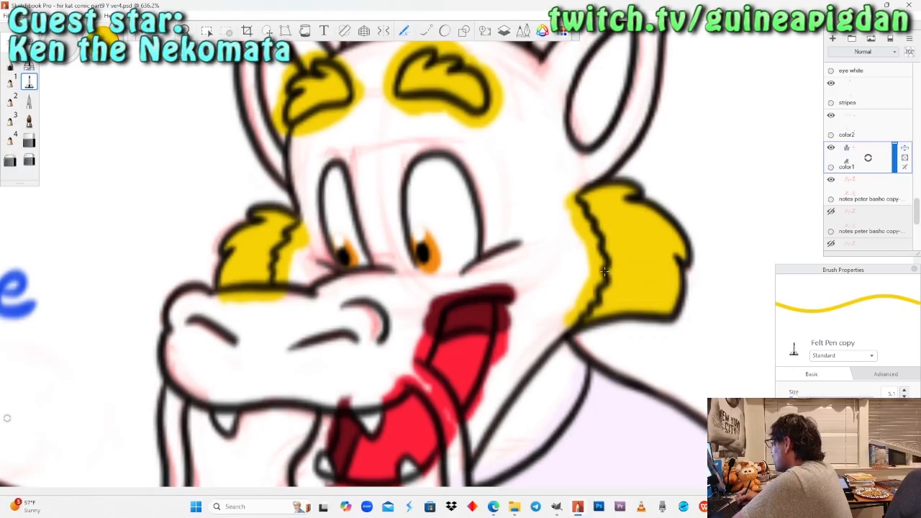
Fill the winking dragon's near eyebrow, above the closed eye, with yellow on the color1 layer.
key(space)
drag(220, 164, 252, 228)
drag(311, 165, 360, 194)
drag(361, 249, 340, 349)
mouse_move(336, 366)
mouse_down()
mouse_move(387, 334)
mouse_move(384, 309)
mouse_up()
drag(400, 383, 392, 255)
mouse_move(378, 372)
mouse_down()
mouse_move(396, 261)
mouse_move(424, 286)
mouse_move(403, 305)
mouse_move(419, 286)
mouse_up()
drag(458, 329, 426, 361)
mouse_move(413, 294)
mouse_down()
mouse_move(424, 261)
mouse_move(398, 322)
mouse_up()
drag(420, 261, 398, 349)
mouse_move(396, 270)
mouse_down()
mouse_move(407, 228)
mouse_move(386, 248)
mouse_move(398, 210)
mouse_move(455, 209)
mouse_move(484, 252)
mouse_move(410, 277)
mouse_move(465, 236)
mouse_move(426, 229)
mouse_up()
click(28, 84)
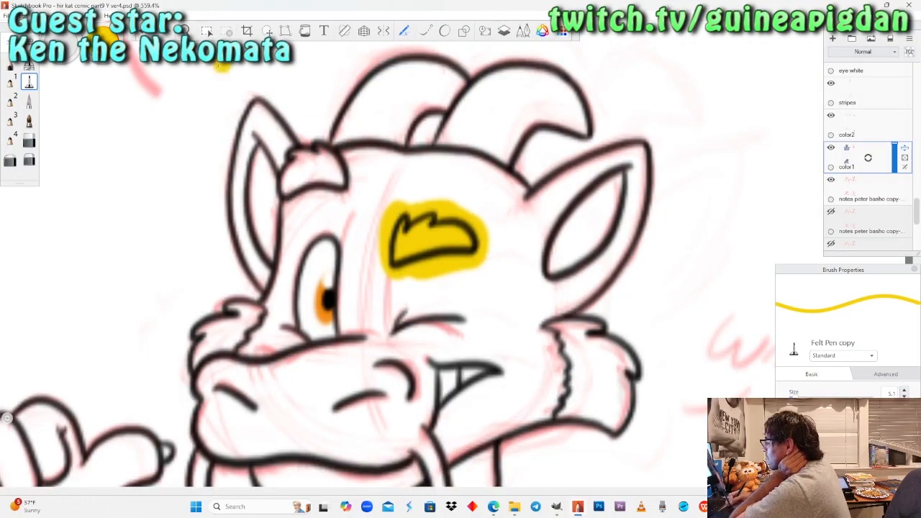
Colour the winking dragon's far eyebrow yellow, edging it with the Pencil and filling it with the Felt Pen.
click(185, 31)
mouse_move(300, 170)
mouse_down()
mouse_move(314, 214)
mouse_move(331, 214)
mouse_up()
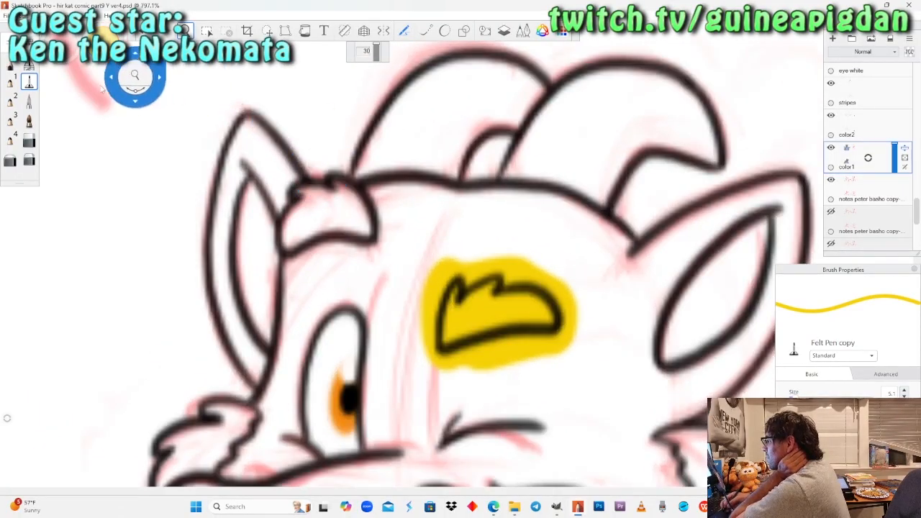
click(10, 64)
mouse_move(344, 193)
mouse_down()
mouse_move(366, 231)
mouse_move(361, 253)
mouse_move(347, 216)
mouse_move(328, 205)
mouse_move(317, 211)
mouse_move(334, 221)
mouse_up()
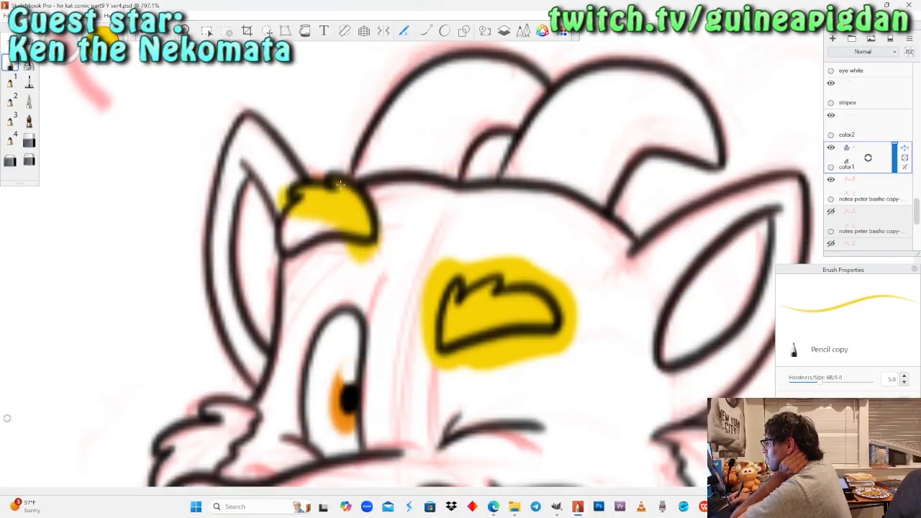
click(29, 81)
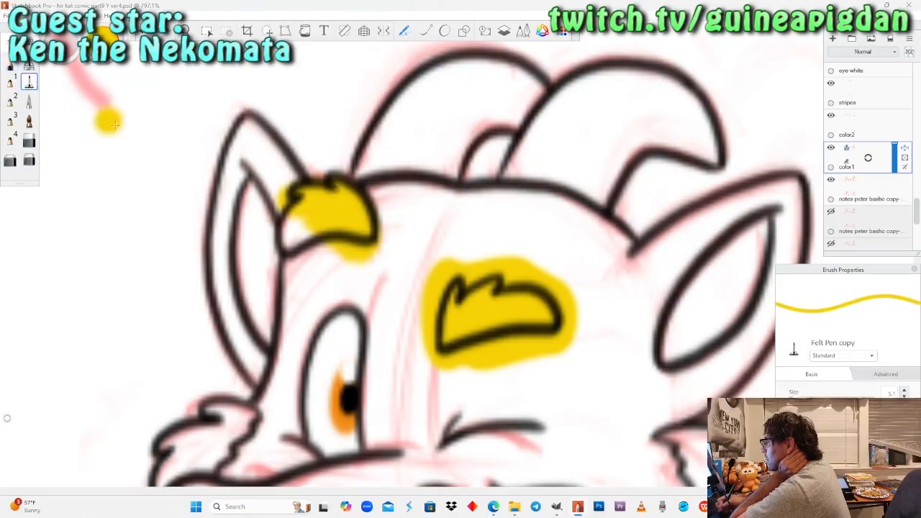
mouse_move(317, 252)
mouse_down()
mouse_move(273, 258)
mouse_move(341, 236)
mouse_up()
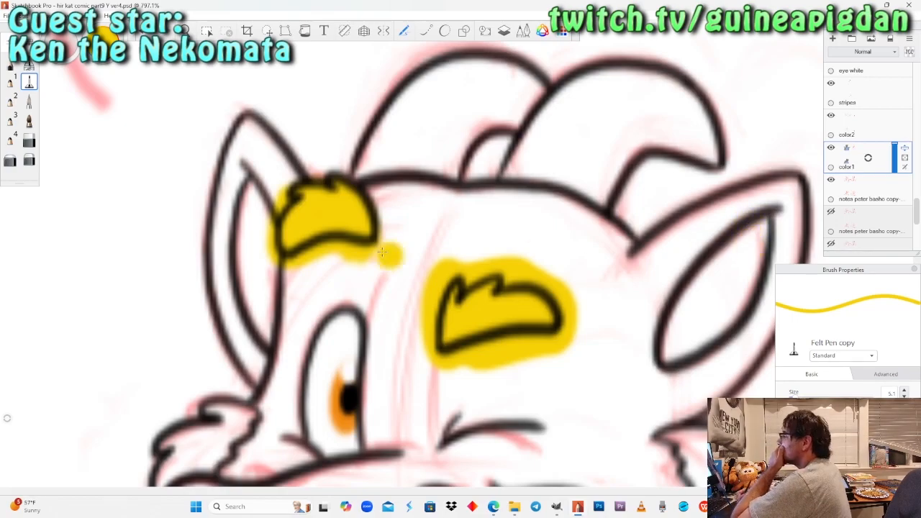
Colour the winking dragon's far cheek fur, behind the snout, yellow using the Pencil and Felt Pen.
key(space)
drag(260, 202, 336, 277)
mouse_move(315, 229)
mouse_down()
mouse_move(299, 263)
mouse_move(324, 218)
mouse_up()
drag(411, 240, 389, 252)
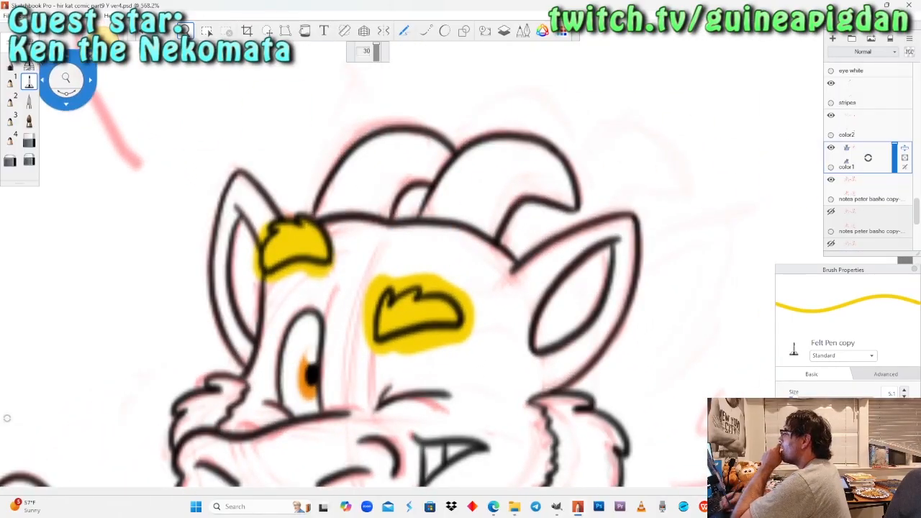
click(21, 65)
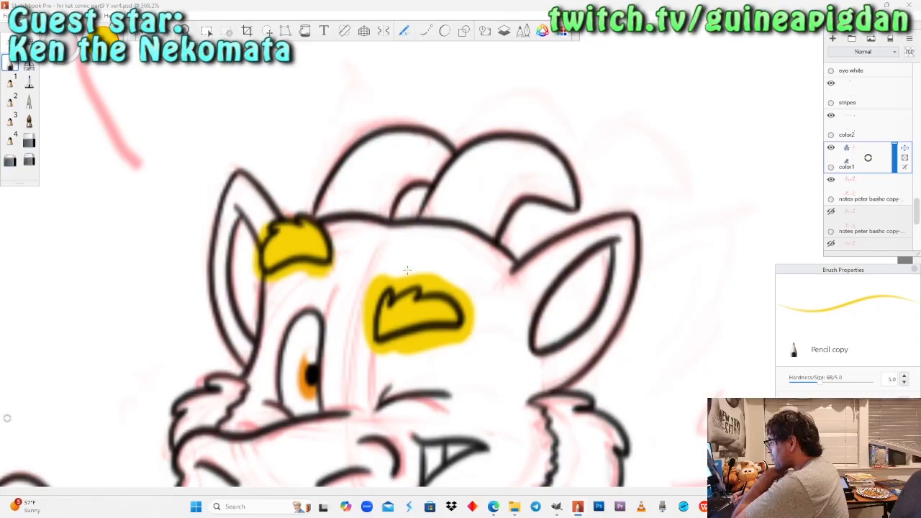
key(space)
drag(234, 218, 215, 218)
drag(241, 337, 272, 285)
mouse_move(267, 285)
mouse_down()
mouse_move(283, 222)
mouse_move(285, 306)
mouse_move(275, 266)
mouse_move(281, 237)
mouse_move(268, 214)
mouse_move(327, 244)
mouse_move(317, 263)
mouse_move(266, 248)
mouse_move(234, 252)
mouse_up()
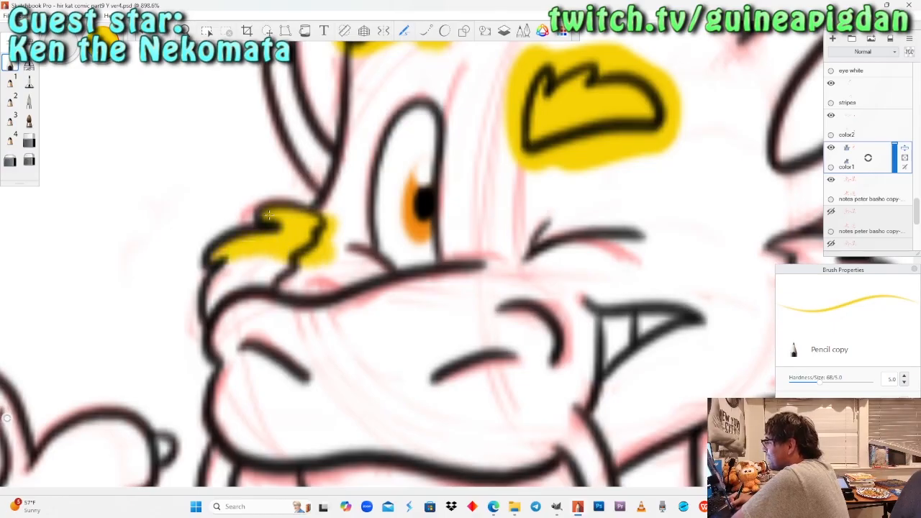
mouse_move(268, 215)
mouse_down()
mouse_move(302, 288)
mouse_move(259, 277)
mouse_move(301, 250)
mouse_up()
click(29, 81)
mouse_move(226, 269)
mouse_down()
mouse_move(236, 316)
mouse_move(256, 309)
mouse_up()
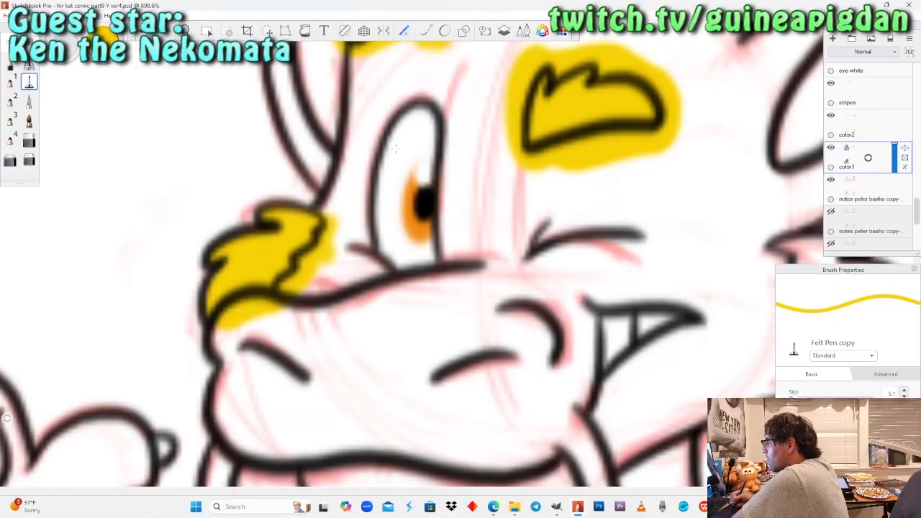
Colour the winking dragon's near cheek fur yellow, edging it with the Pencil and filling it with the Felt Pen.
key(space)
drag(224, 196, 290, 268)
drag(456, 306, 407, 340)
drag(400, 263, 400, 346)
click(10, 63)
mouse_move(396, 193)
mouse_down()
mouse_move(421, 196)
mouse_move(364, 191)
mouse_move(311, 210)
mouse_move(374, 213)
mouse_move(472, 261)
mouse_move(443, 263)
mouse_move(461, 308)
mouse_move(437, 371)
mouse_move(432, 353)
mouse_move(452, 252)
mouse_move(437, 310)
mouse_up()
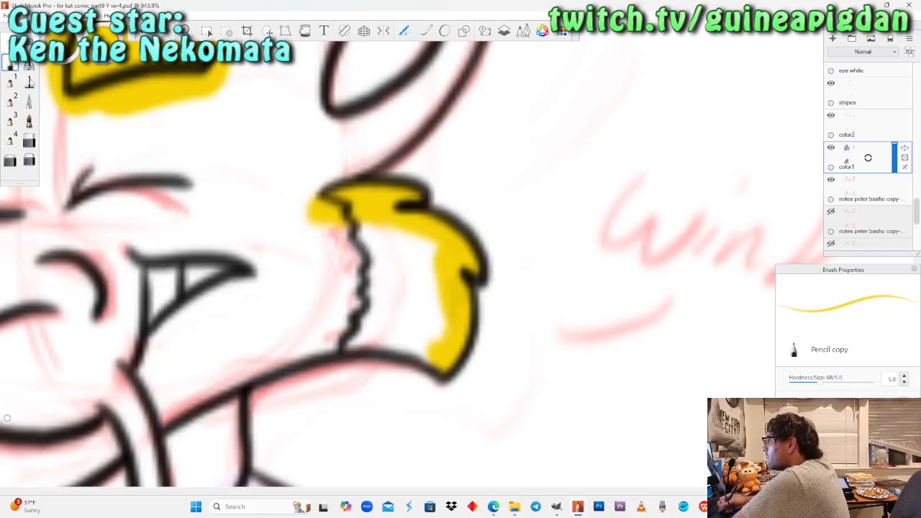
click(29, 82)
mouse_move(435, 349)
mouse_down()
mouse_move(370, 328)
mouse_move(321, 345)
mouse_move(360, 288)
mouse_move(339, 230)
mouse_move(403, 252)
mouse_move(435, 288)
mouse_move(432, 328)
mouse_move(392, 299)
mouse_move(392, 313)
mouse_up()
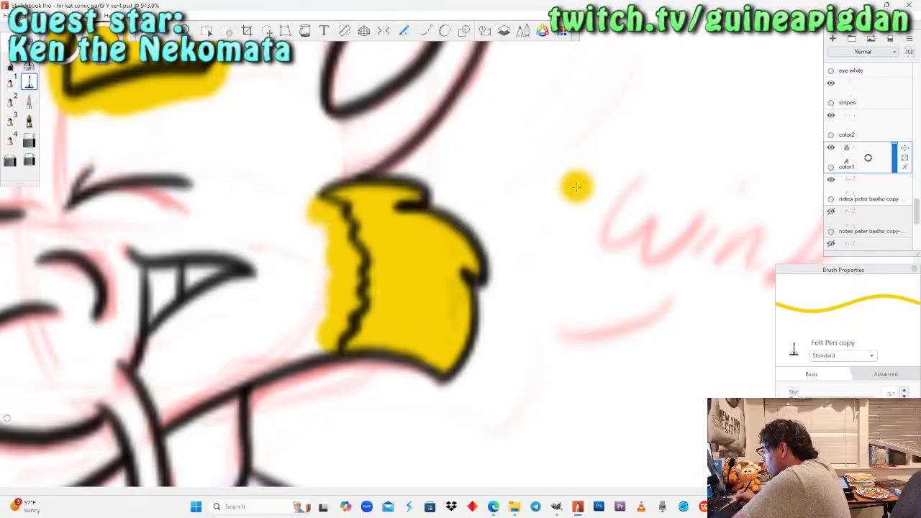
Check which outlines belong to the black lines, black lines-1 and lines2-1 layers by toggling their visibility.
drag(918, 212, 909, 170)
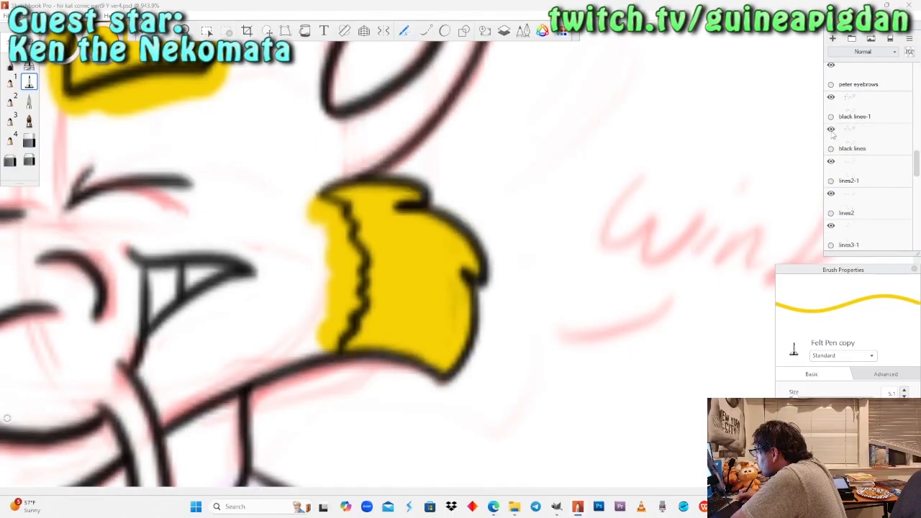
click(832, 128)
click(866, 171)
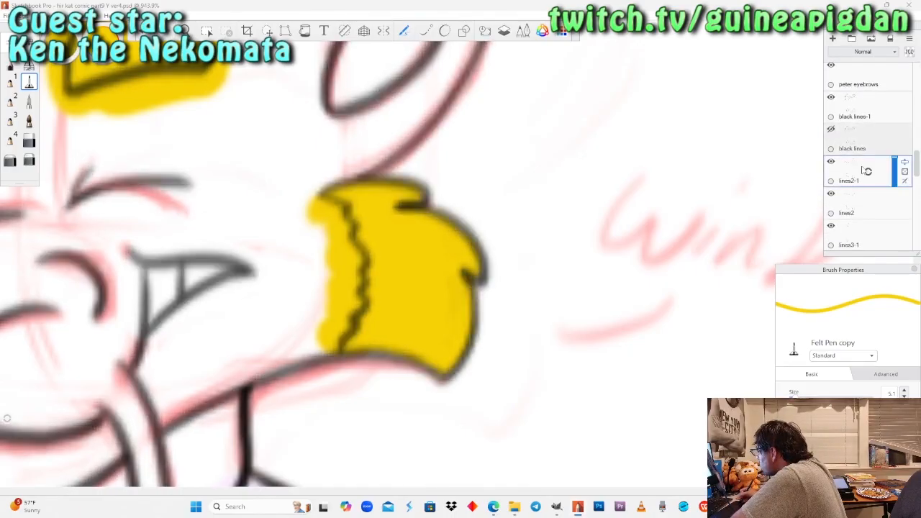
click(29, 140)
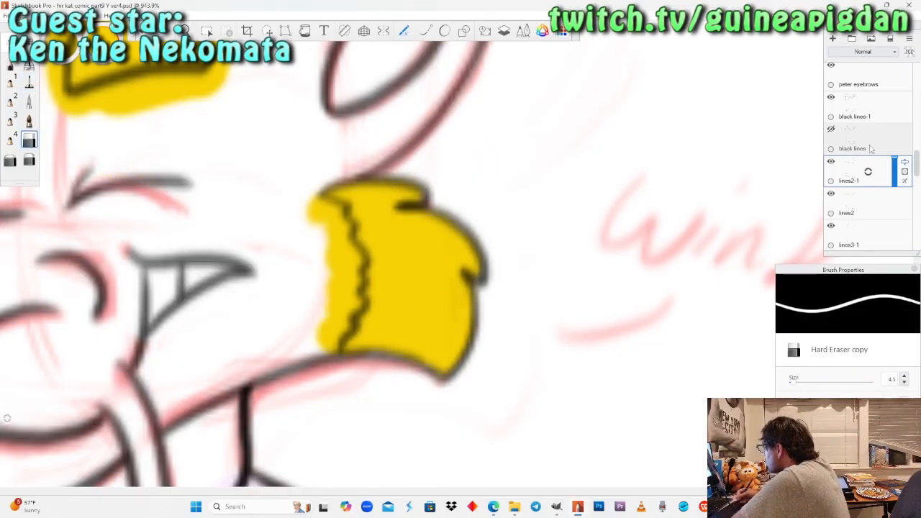
click(831, 162)
click(831, 162)
click(831, 130)
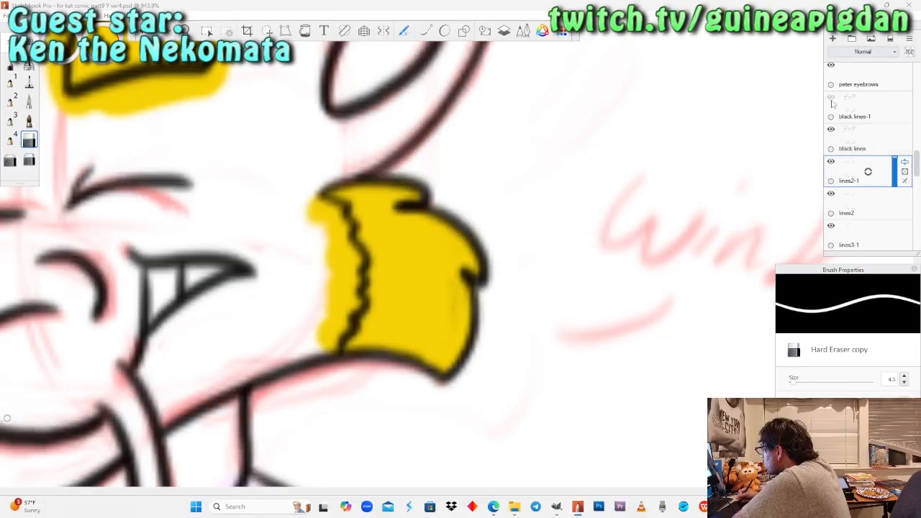
click(831, 96)
click(856, 140)
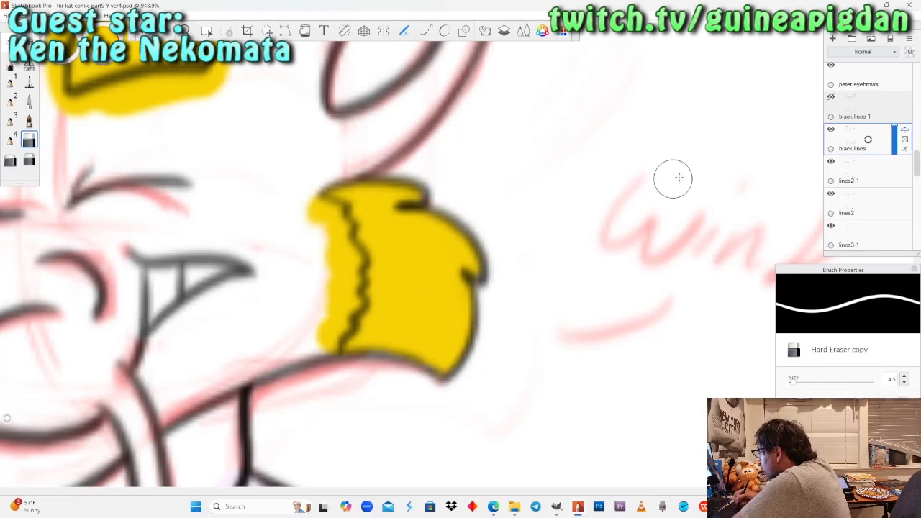
drag(857, 111, 848, 89)
Examine the lines2-1 layer's contribution to the whole final panel by toggling its visibility.
click(185, 31)
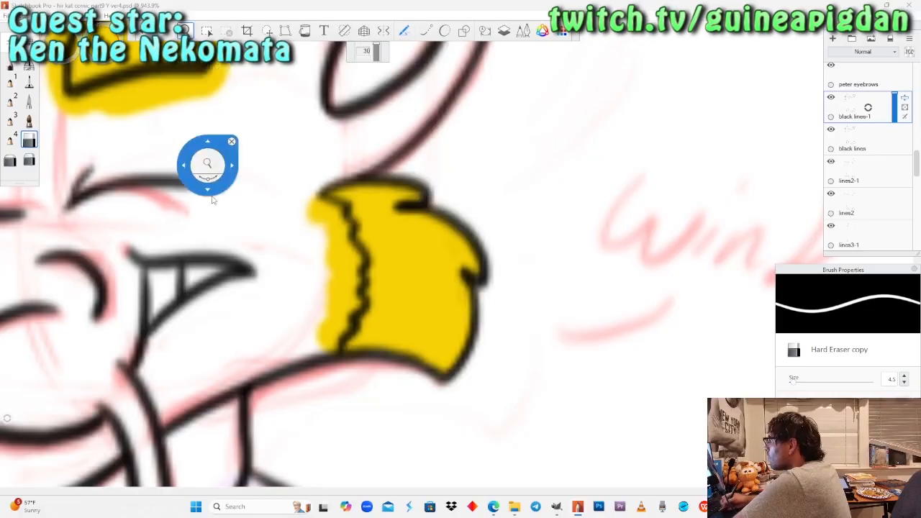
drag(207, 166, 210, 240)
drag(154, 235, 351, 317)
mouse_move(365, 224)
mouse_down()
mouse_move(365, 245)
mouse_move(378, 216)
mouse_up()
click(832, 163)
click(832, 163)
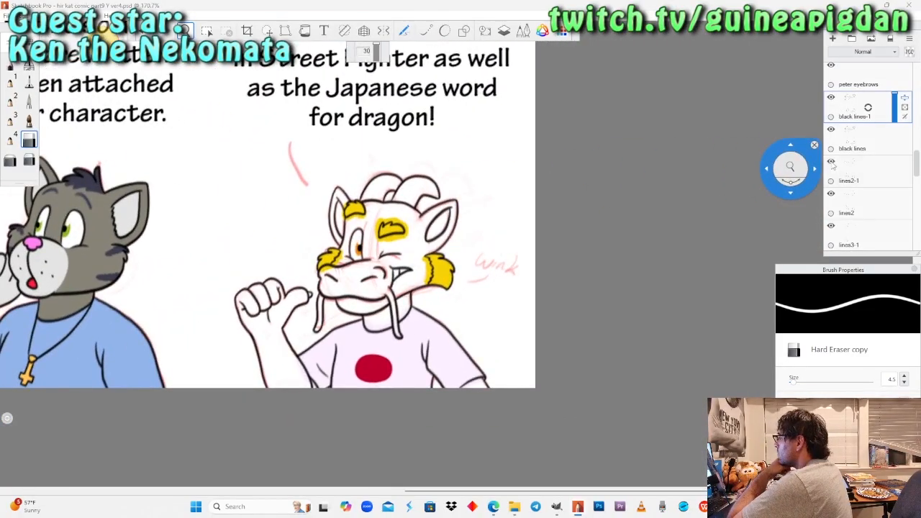
click(831, 163)
click(831, 164)
click(855, 171)
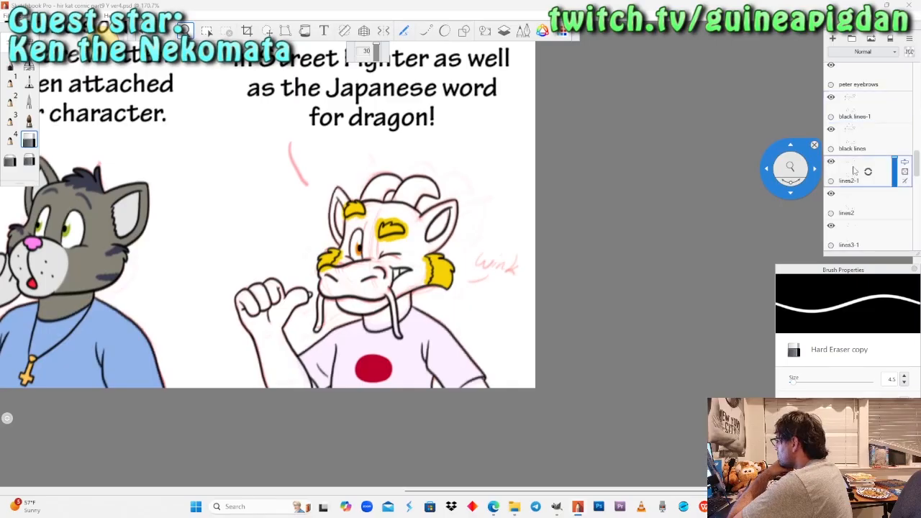
Hide the lines2-1 layer and erase the winking dragon's far inner-ear line on lines2 with the Soft Eraser.
click(832, 163)
click(856, 203)
mouse_move(329, 252)
mouse_down()
mouse_move(380, 173)
mouse_move(368, 233)
mouse_move(389, 208)
mouse_up()
click(10, 64)
drag(107, 36, 108, 86)
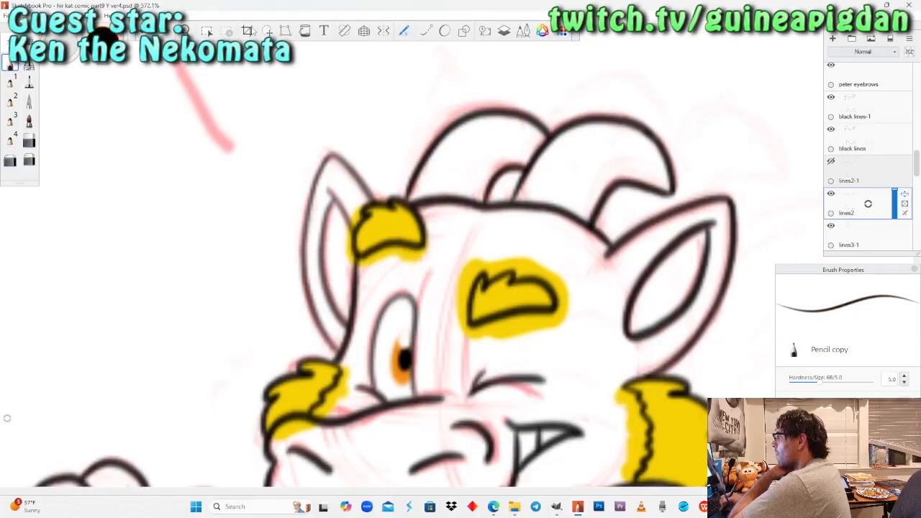
drag(371, 218, 384, 170)
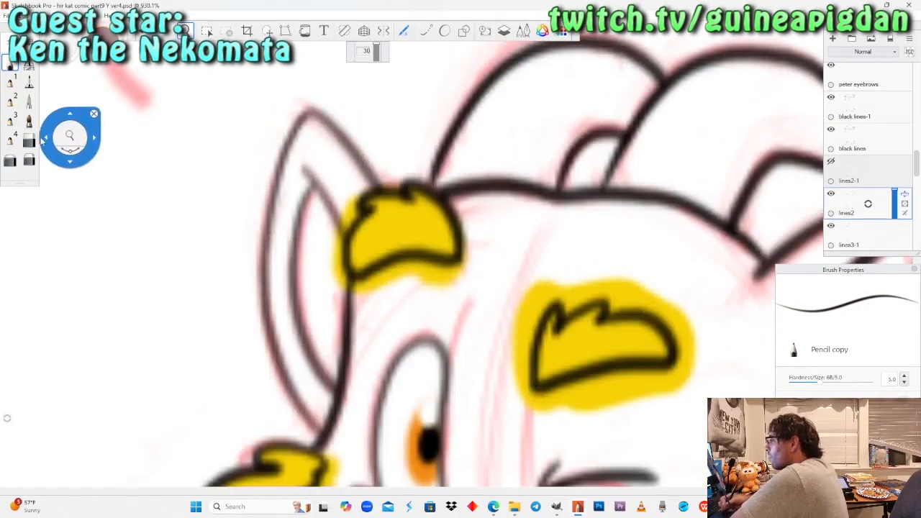
click(29, 159)
drag(342, 235, 329, 202)
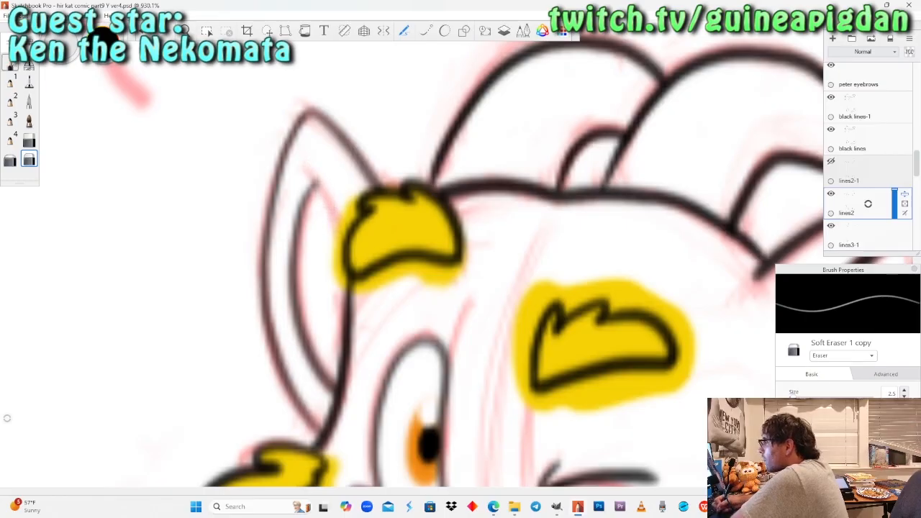
Redraw the far inner-ear line in black on lines2 with the Pencil and show the lines2-1 layer again.
click(10, 63)
drag(311, 159, 353, 207)
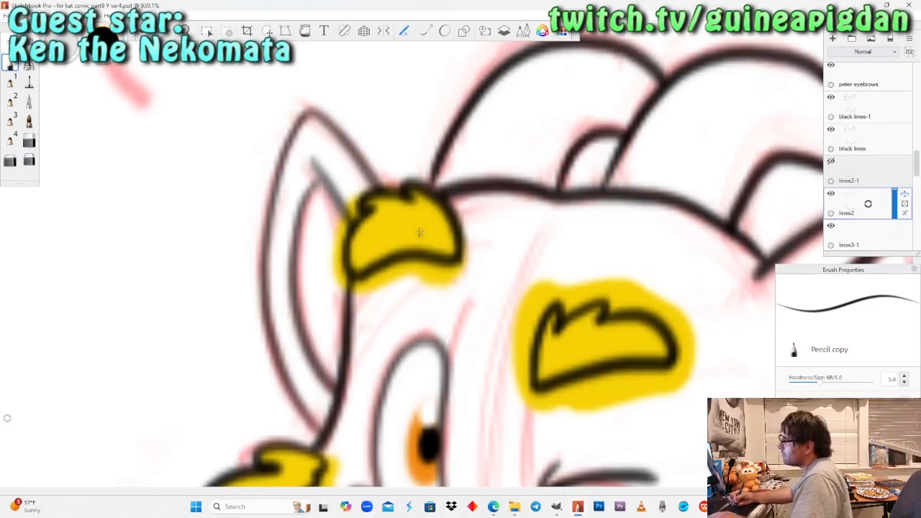
key(ctrl+z)
drag(309, 160, 354, 238)
key(ctrl+z)
drag(308, 157, 356, 252)
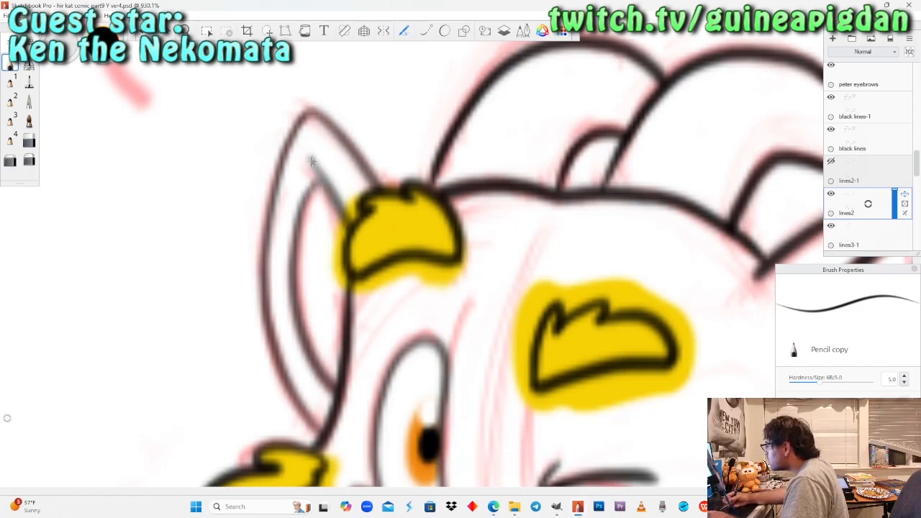
click(29, 141)
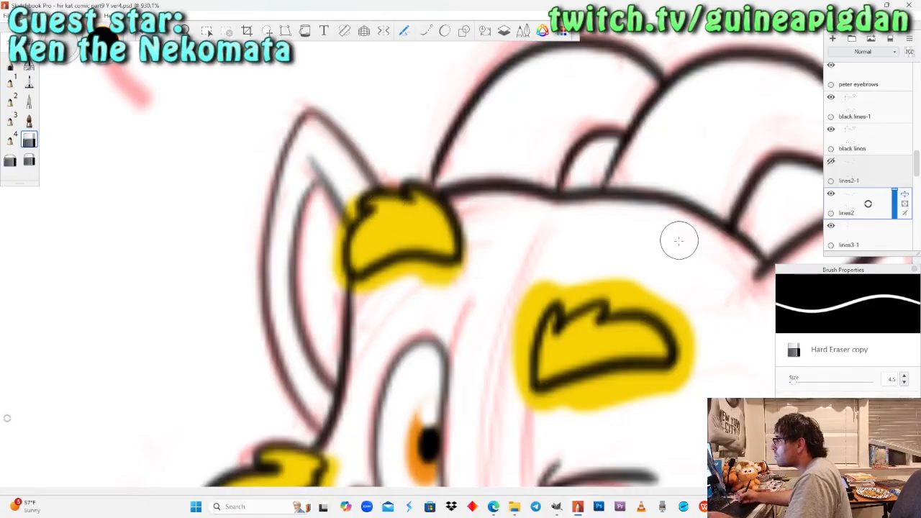
drag(872, 201, 858, 180)
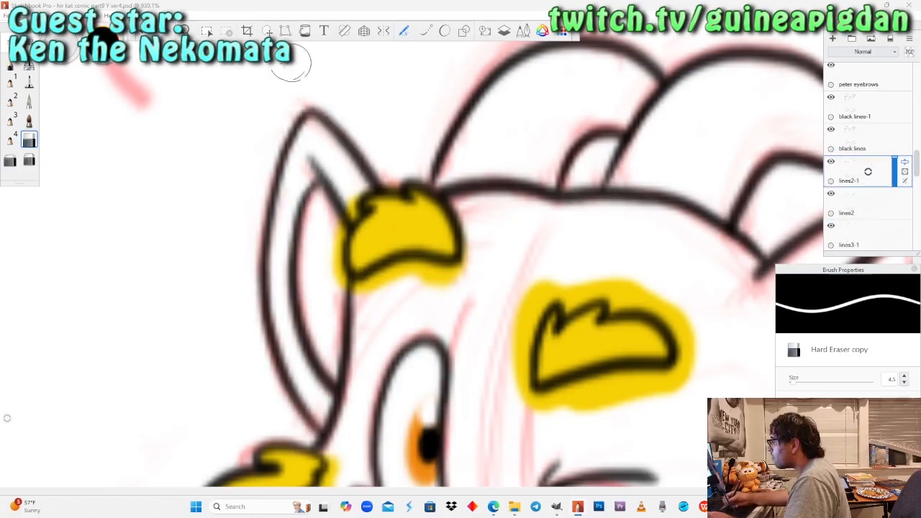
Pick up the Pencil and sample the yellow-green swatch from the dragon's colour reference palette.
key(space)
drag(232, 198, 299, 404)
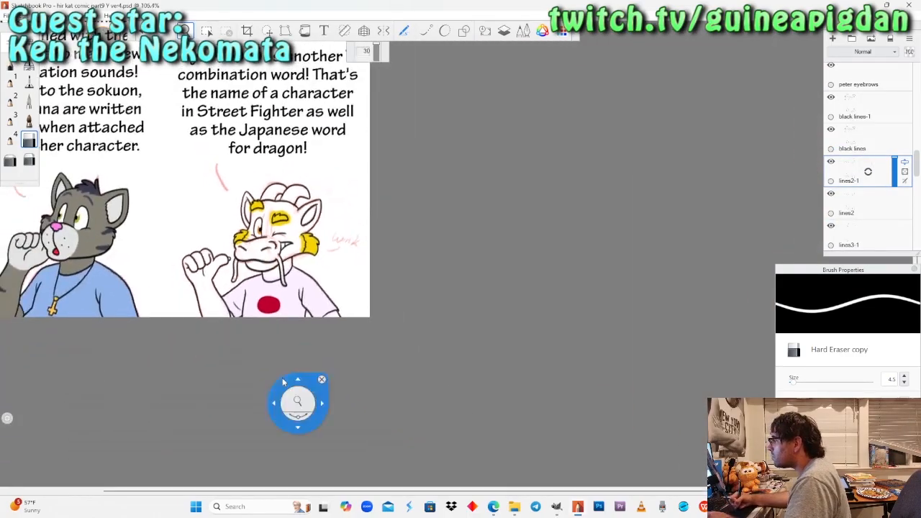
drag(357, 282, 521, 409)
drag(470, 302, 483, 392)
drag(447, 110, 464, 266)
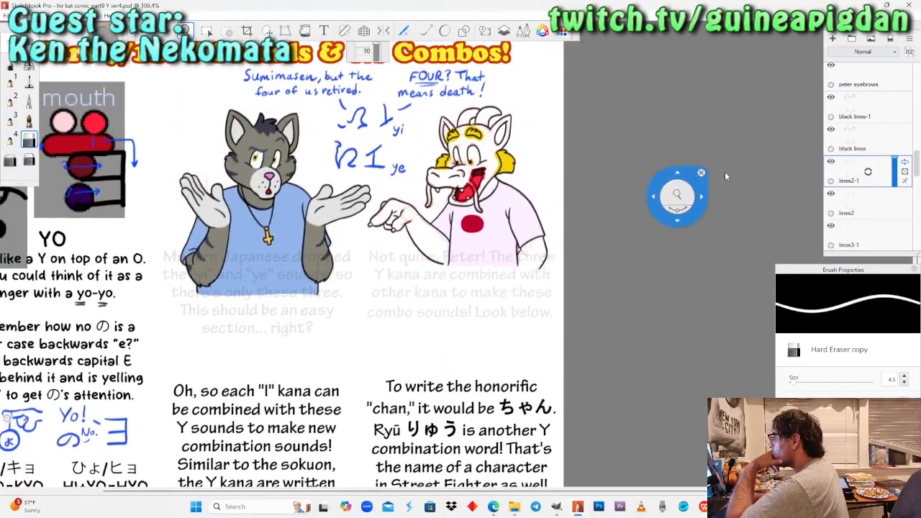
drag(298, 193, 435, 339)
drag(258, 297, 252, 233)
click(10, 64)
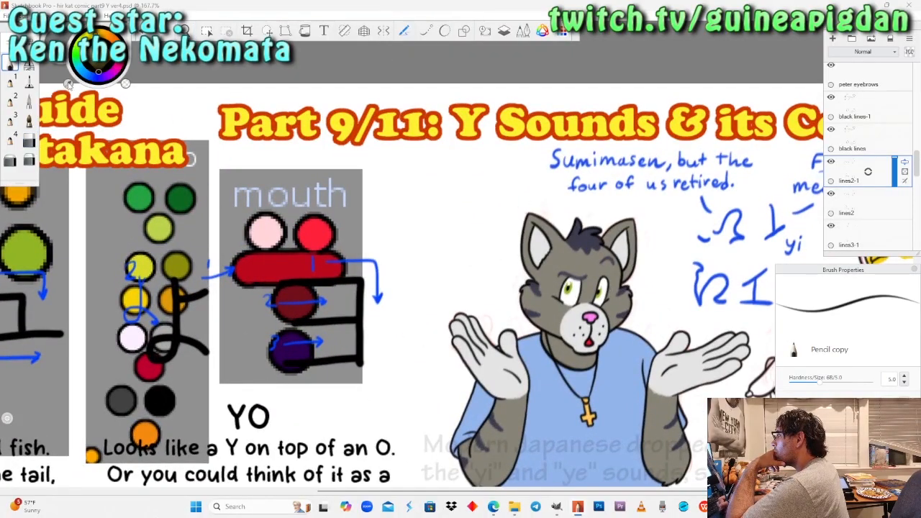
click(141, 267)
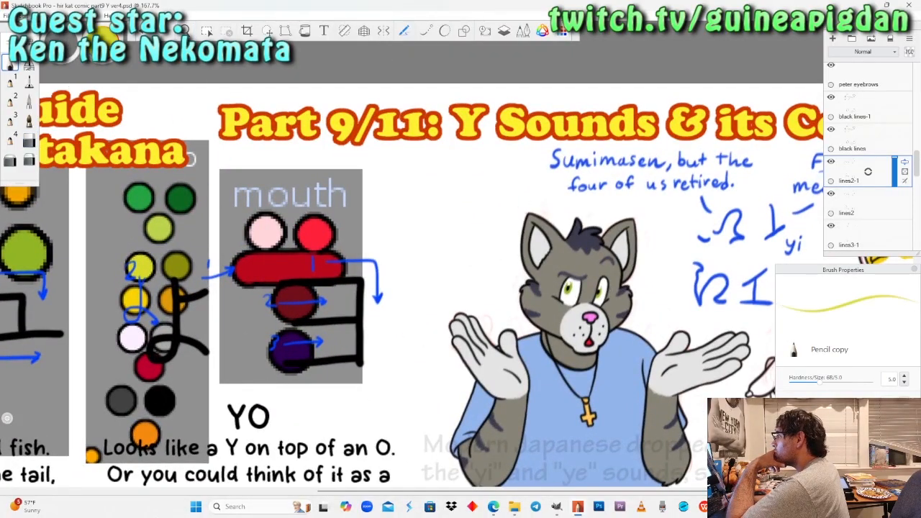
Check how the grinning dragon's panel looks against the yellow-filled white layer by toggling that layer's visibility.
drag(662, 222, 380, 213)
drag(640, 263, 478, 251)
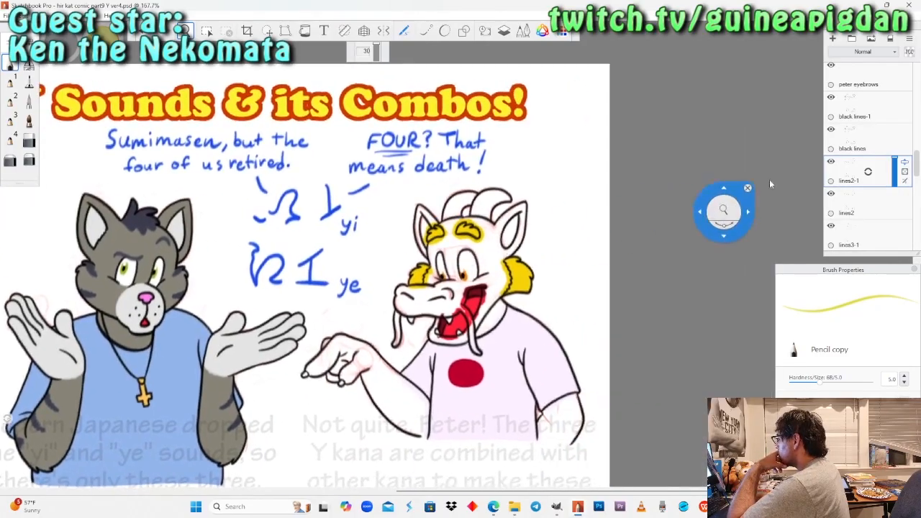
scroll(870, 169, down, 5)
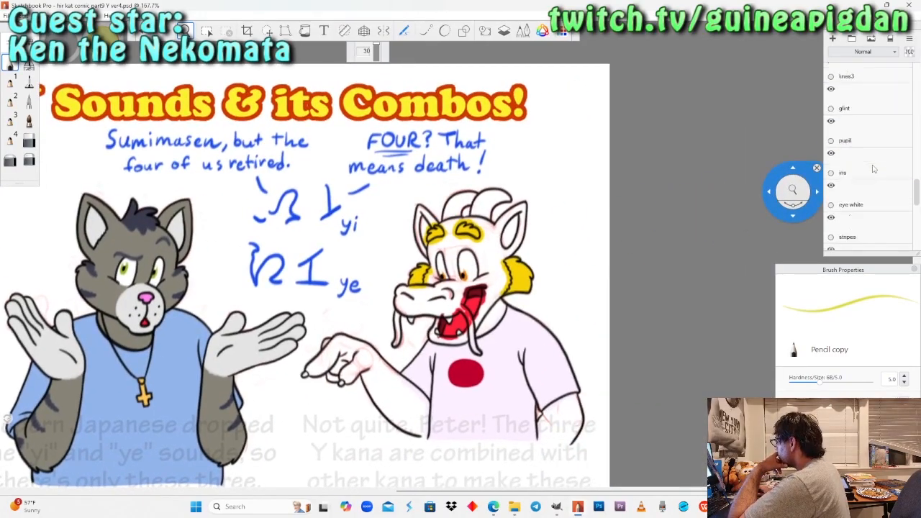
scroll(871, 169, down, 6)
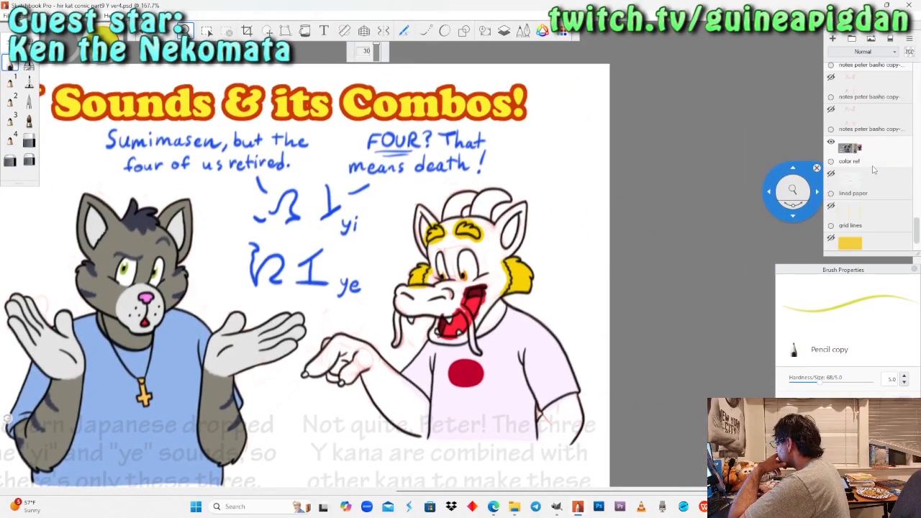
click(831, 193)
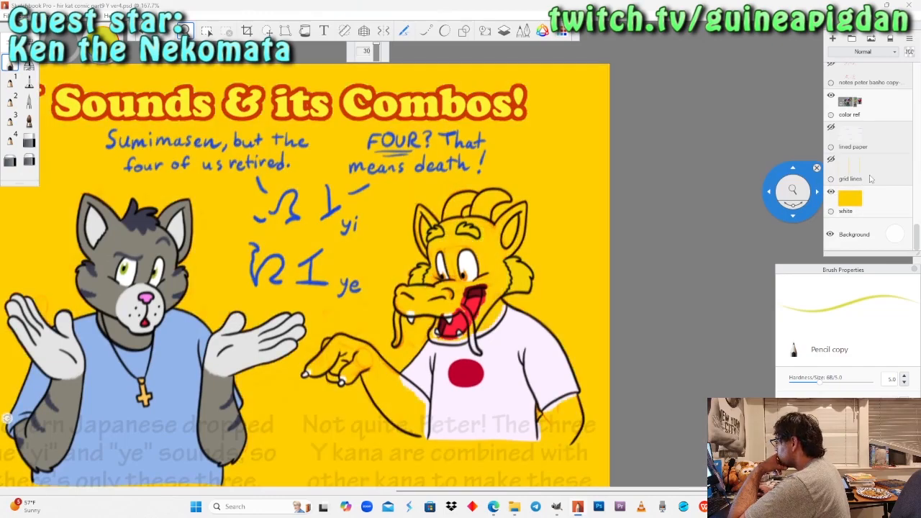
click(831, 194)
Select the color1 layer and paint the tip of the grinning dragon's near horn yellow-green with the Pencil.
scroll(863, 187, up, 6)
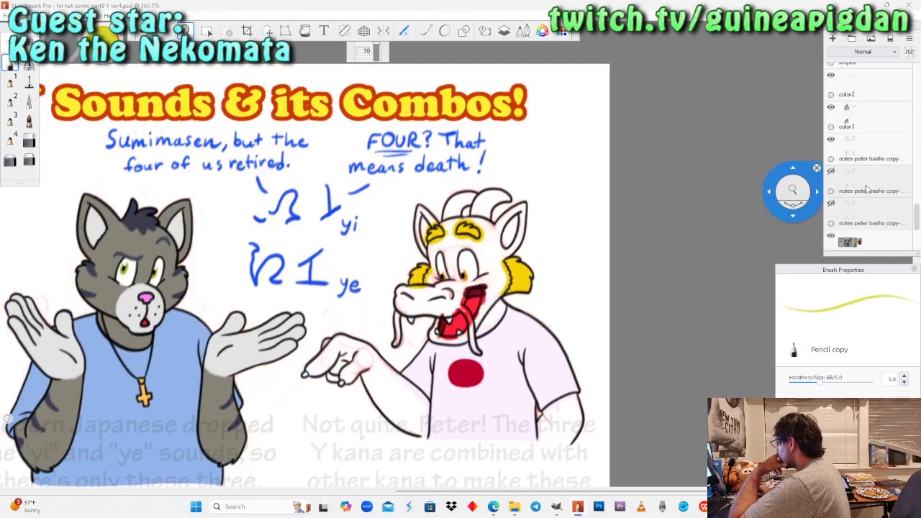
click(875, 177)
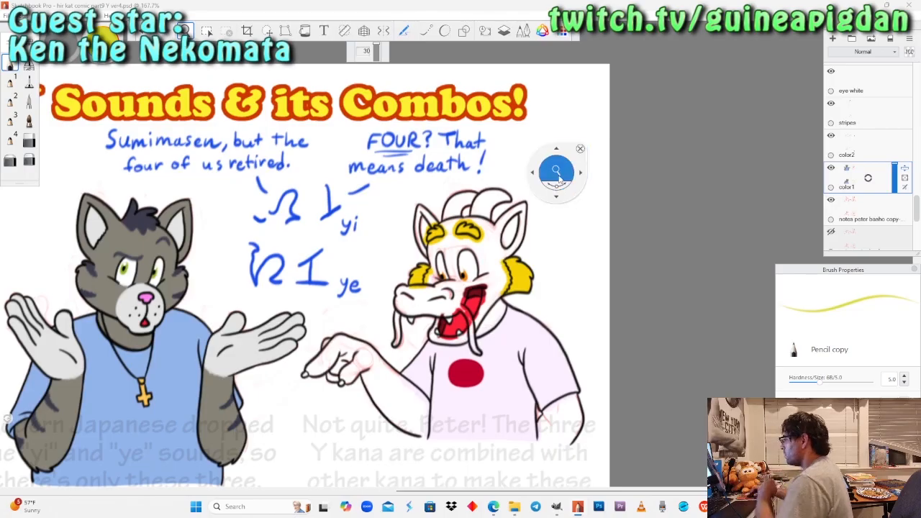
scroll(559, 176, up, 10)
scroll(327, 259, up, 5)
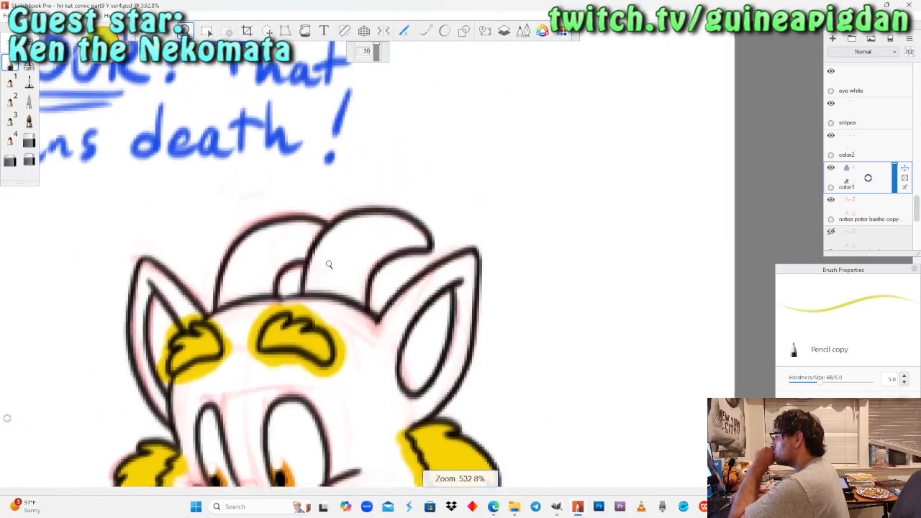
scroll(328, 259, up, 1)
click(29, 81)
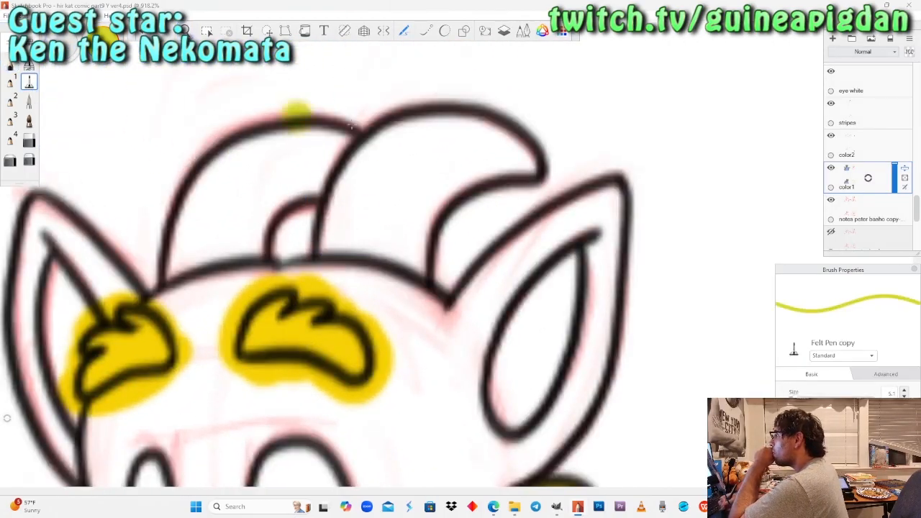
click(10, 63)
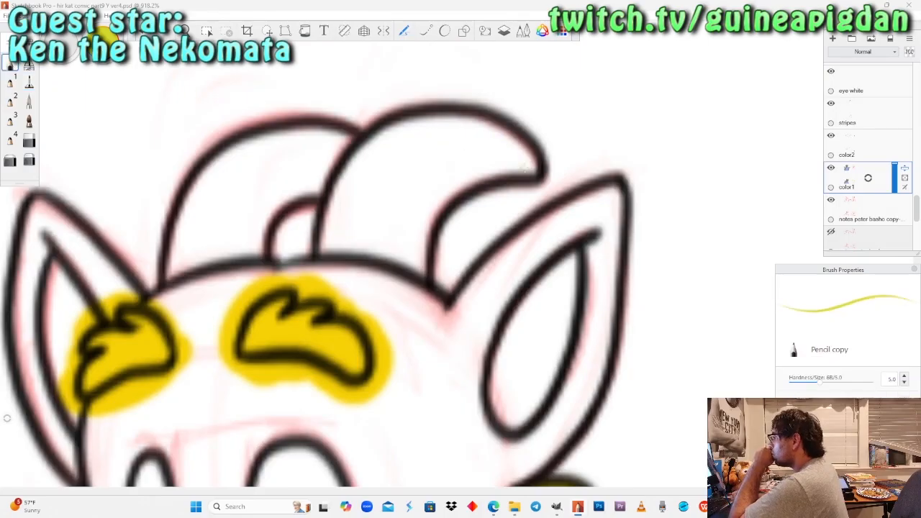
drag(525, 169, 526, 167)
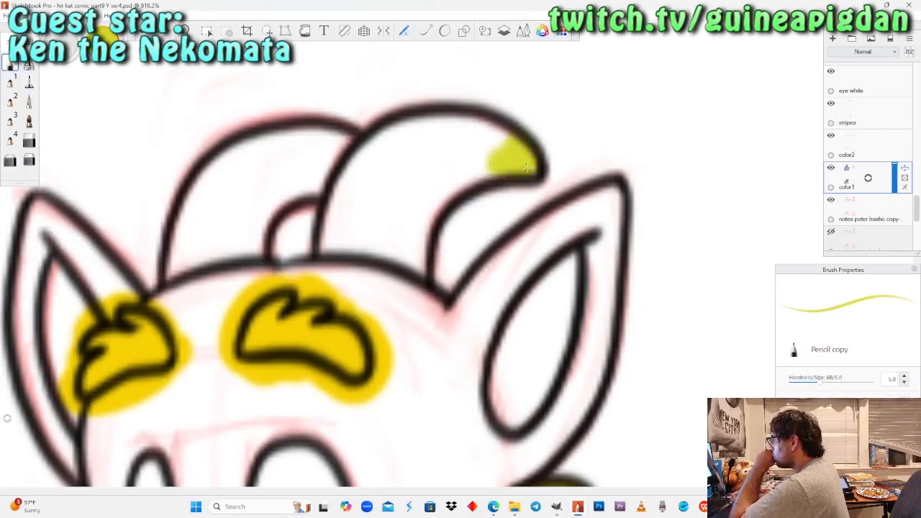
Paint yellow-green along the inner edges of both of the grinning dragon's horns with the Felt Pen and undo the last stroke.
click(29, 82)
mouse_move(447, 134)
mouse_down()
mouse_move(479, 144)
mouse_move(437, 130)
mouse_move(391, 142)
mouse_move(349, 177)
mouse_up()
mouse_move(346, 140)
mouse_down()
mouse_move(275, 144)
mouse_move(217, 170)
mouse_move(189, 217)
mouse_move(180, 284)
mouse_move(196, 283)
mouse_move(223, 248)
mouse_move(248, 240)
mouse_move(302, 169)
mouse_up()
drag(356, 190, 338, 248)
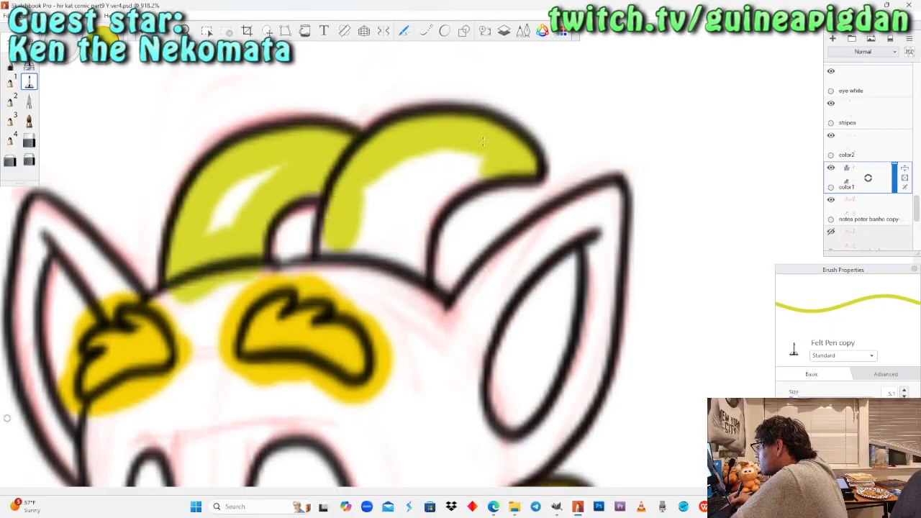
key(ctrl+z)
Return to the colour reference palette and resample the yellow-green swatch with the Pencil.
click(185, 31)
drag(199, 160, 179, 213)
mouse_move(147, 240)
mouse_down()
mouse_move(551, 358)
mouse_move(652, 370)
mouse_move(705, 344)
mouse_up()
mouse_move(371, 292)
mouse_down()
mouse_move(401, 293)
mouse_move(376, 290)
mouse_up()
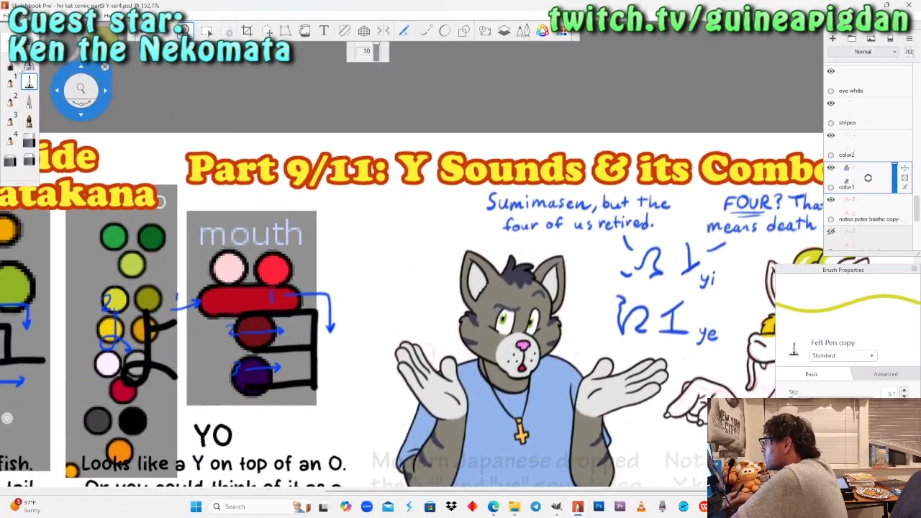
click(10, 63)
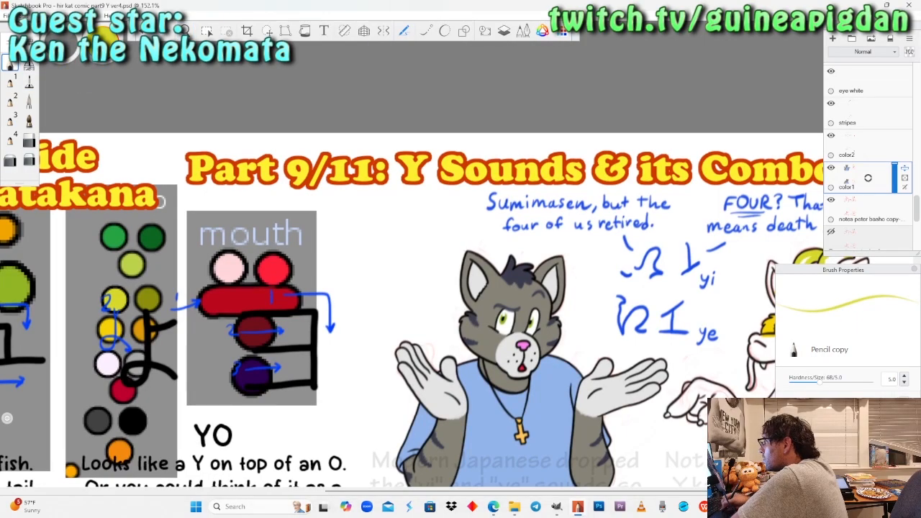
Fill the remaining white areas of the grinning dragon's two horns yellow-green with the Felt Pen.
key(space)
drag(569, 192, 215, 171)
drag(448, 247, 472, 193)
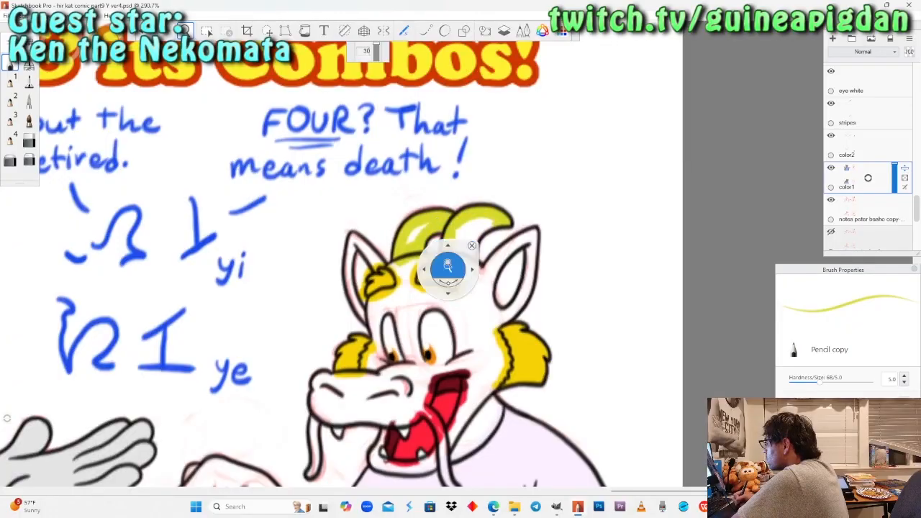
drag(449, 268, 467, 208)
drag(477, 267, 413, 247)
click(28, 82)
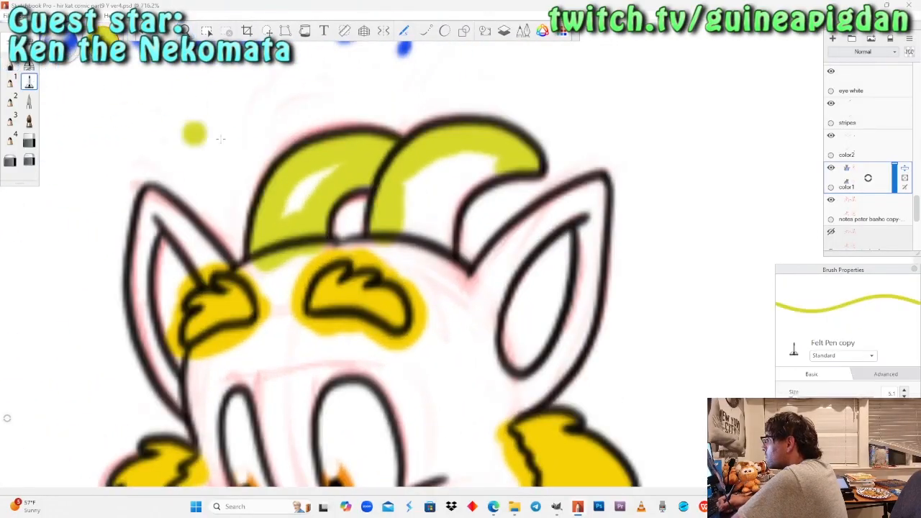
drag(288, 209, 334, 169)
drag(439, 170, 425, 167)
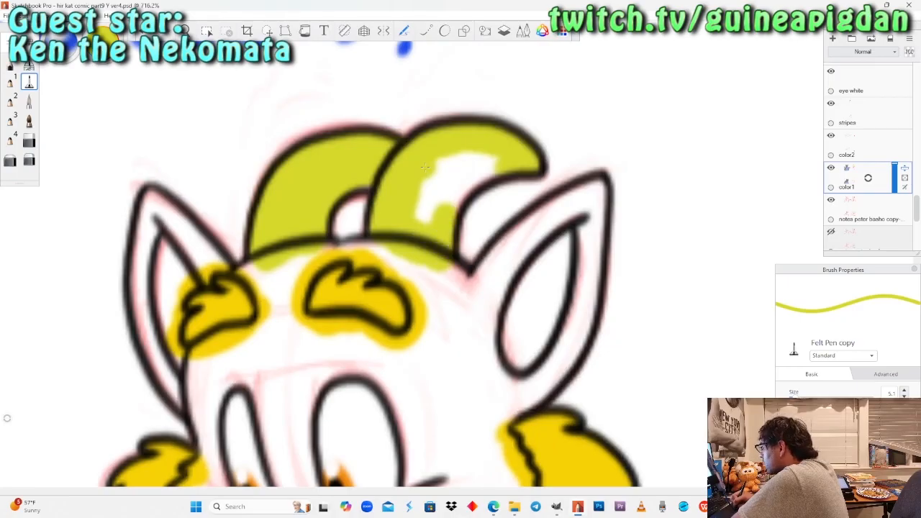
drag(425, 167, 425, 167)
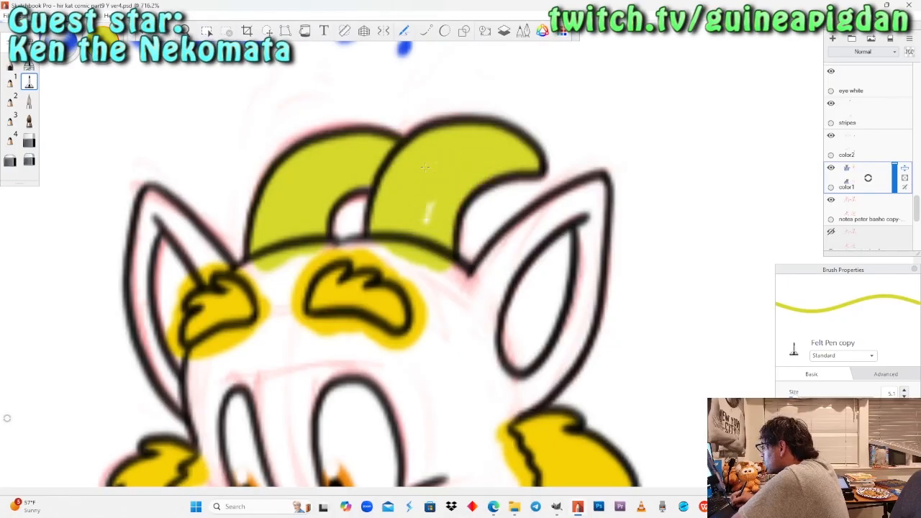
Fill the winking dragon's far horn and the base of its near horn yellow-green with the Felt Pen on color1.
key(space)
drag(209, 118, 216, 403)
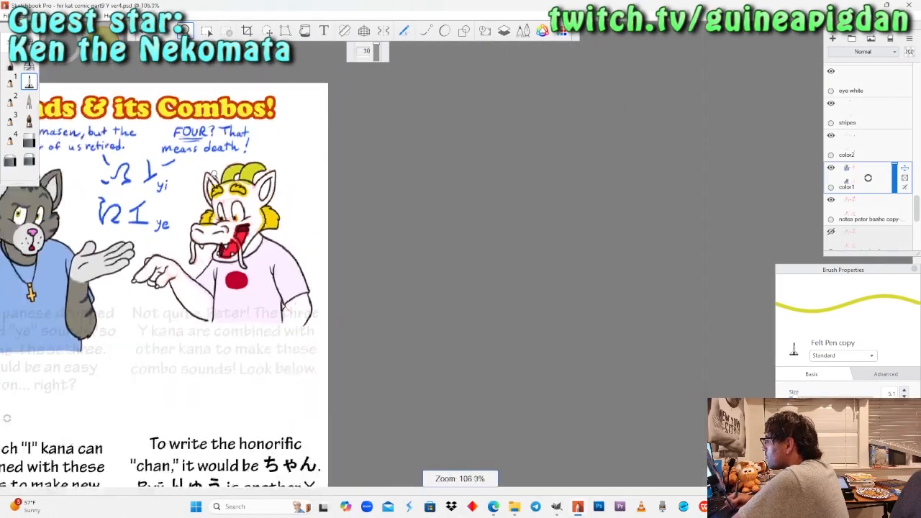
drag(209, 468, 354, 155)
drag(381, 225, 345, 259)
drag(345, 261, 369, 159)
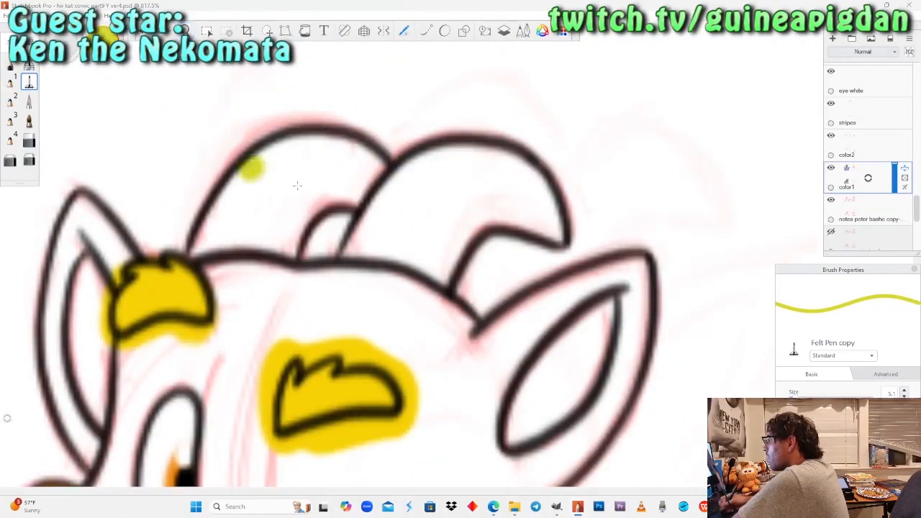
mouse_move(372, 229)
mouse_down()
mouse_move(355, 271)
mouse_move(406, 205)
mouse_move(392, 288)
mouse_move(355, 271)
mouse_up()
drag(441, 232, 425, 298)
mouse_move(455, 244)
mouse_down()
mouse_move(485, 210)
mouse_move(518, 205)
mouse_move(540, 216)
mouse_move(379, 193)
mouse_move(385, 184)
mouse_move(363, 161)
mouse_move(323, 144)
mouse_move(263, 165)
mouse_move(220, 223)
mouse_up()
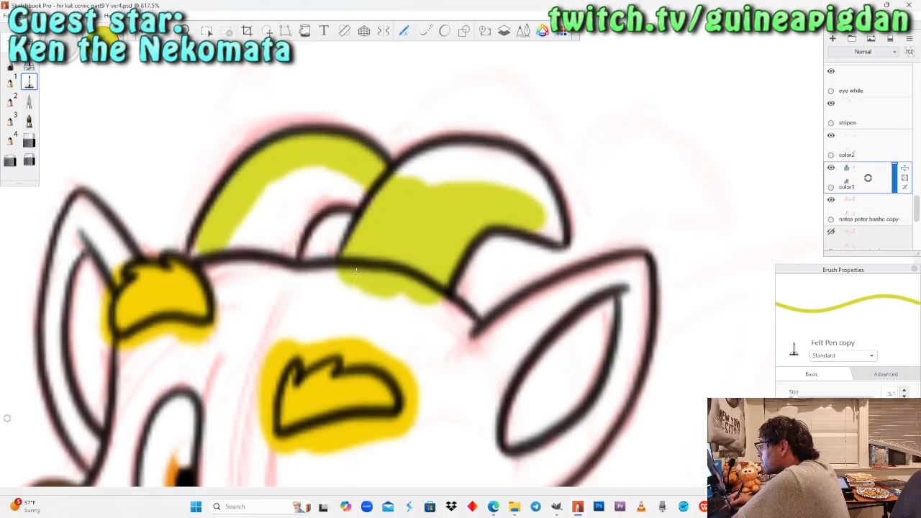
mouse_move(227, 274)
mouse_down()
mouse_move(256, 223)
mouse_move(287, 230)
mouse_up()
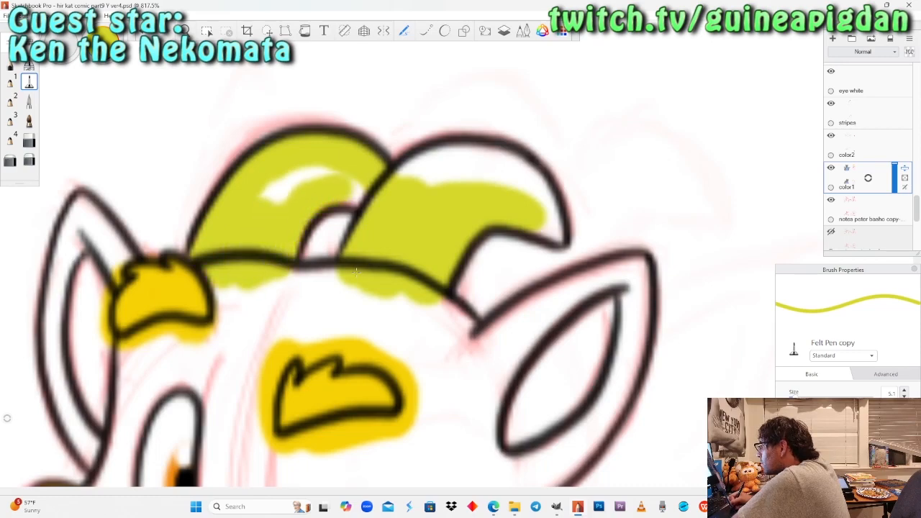
drag(309, 169, 262, 201)
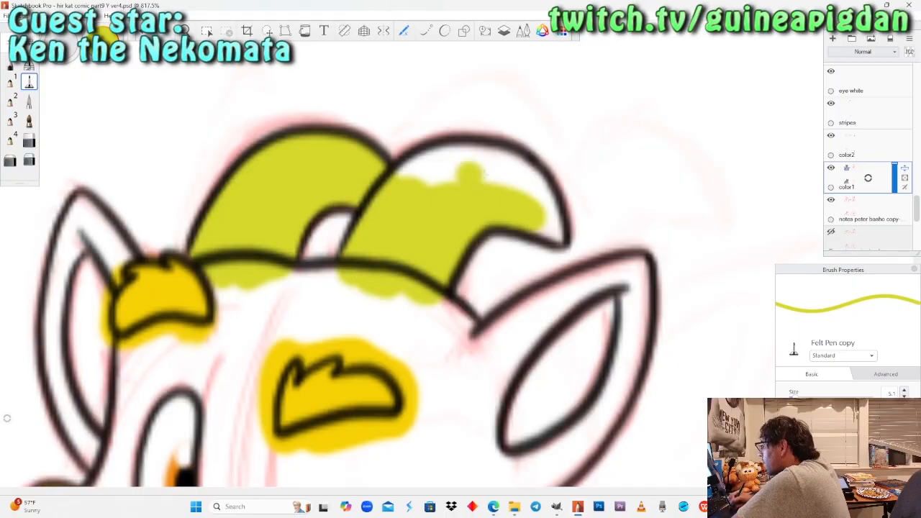
Fill the upper part of the winking dragon's near horn yellow-green and finish its tip with the Pencil.
drag(468, 171, 394, 195)
drag(425, 167, 529, 171)
drag(549, 203, 431, 183)
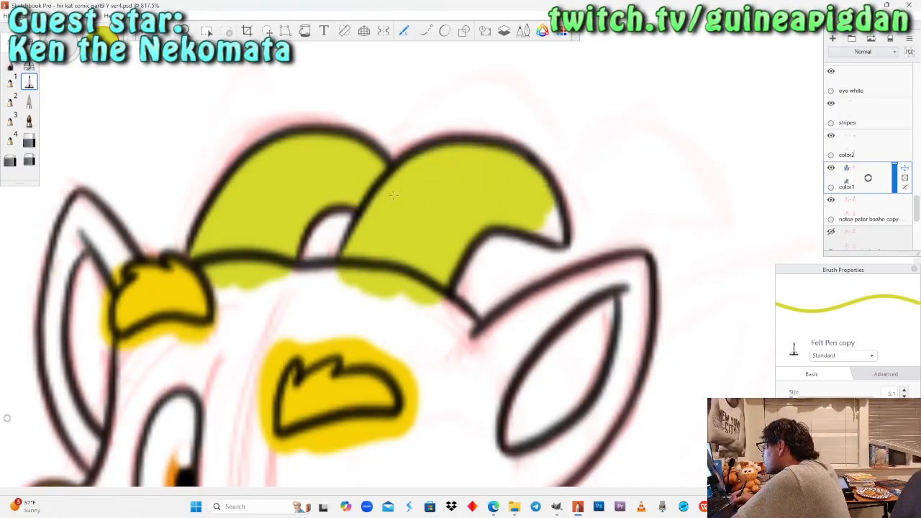
click(10, 63)
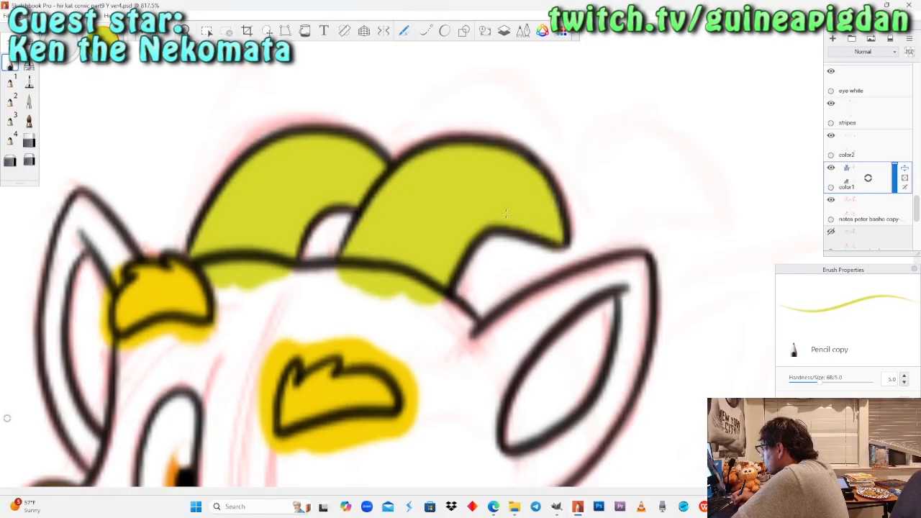
Sample the light green swatch from the dragon's colour reference palette and select the color2 layer.
key(space)
drag(214, 189, 322, 231)
drag(326, 231, 345, 246)
drag(460, 265, 473, 423)
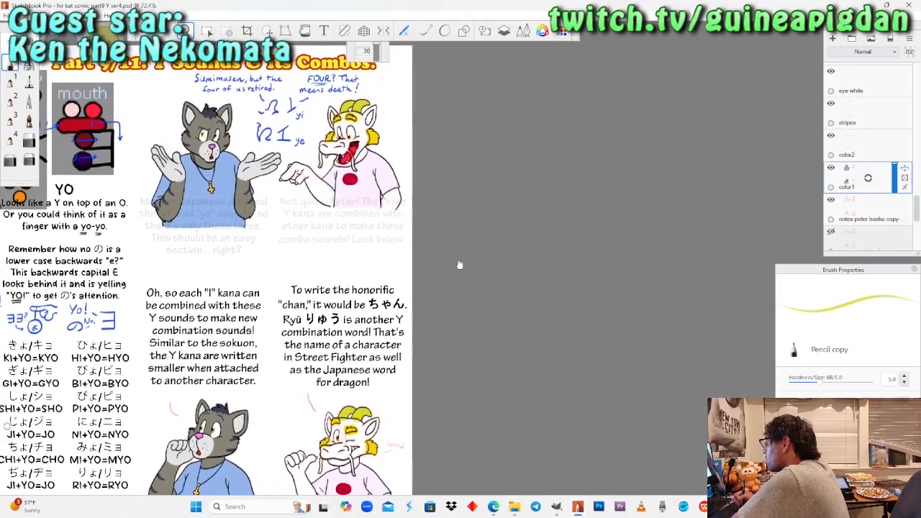
drag(295, 261, 475, 362)
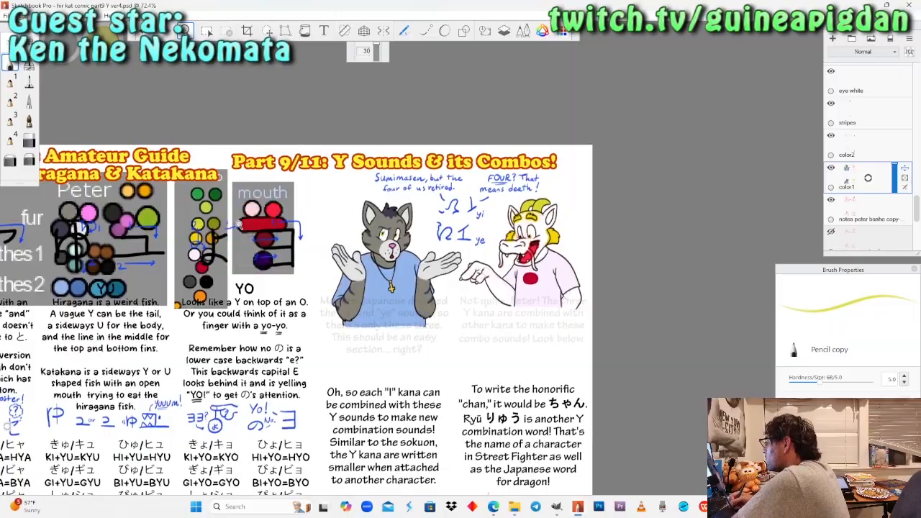
drag(243, 242, 258, 189)
drag(242, 273, 307, 302)
drag(289, 250, 308, 205)
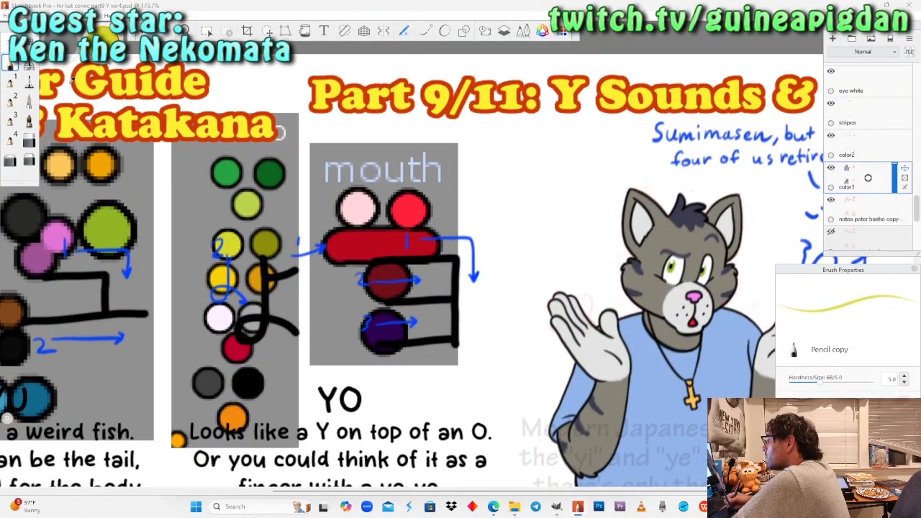
click(870, 146)
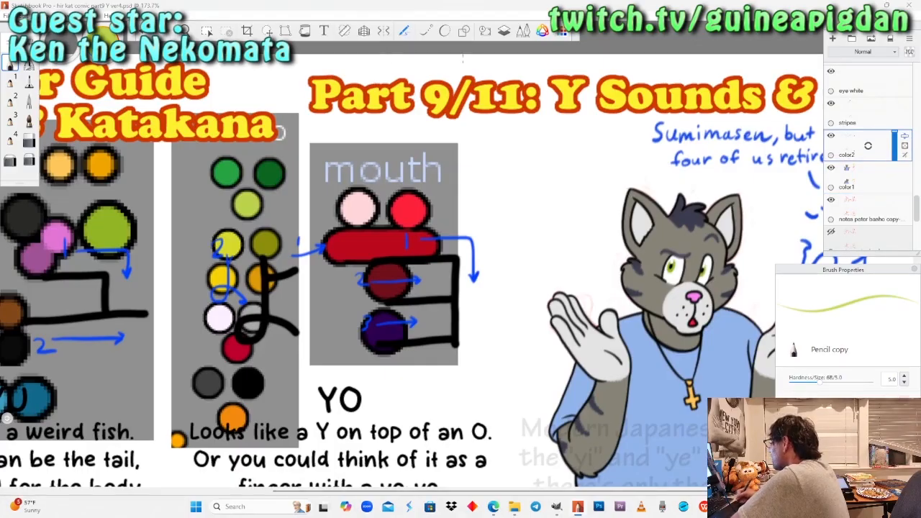
Try a light green Pencil stroke across the grinning dragon's far horn on color2 and undo it.
click(186, 31)
drag(705, 248, 333, 225)
drag(594, 251, 482, 216)
drag(468, 229, 417, 257)
drag(407, 253, 497, 201)
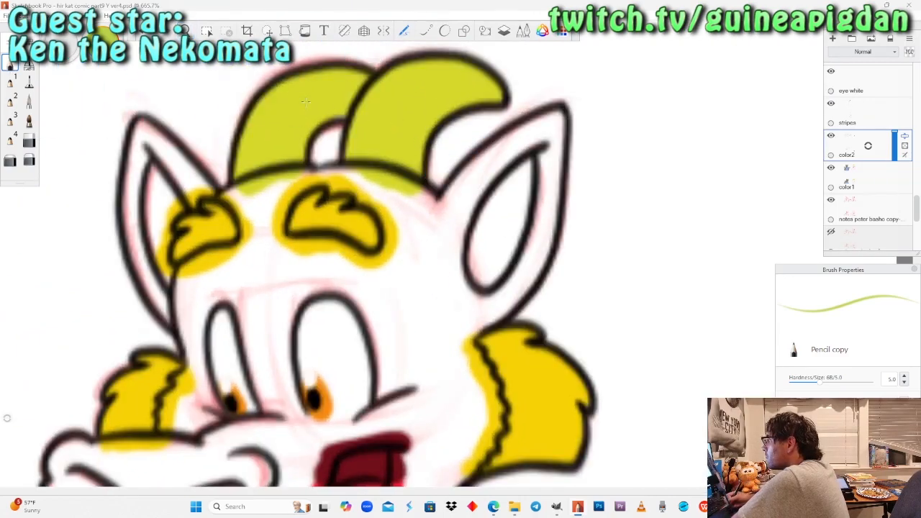
mouse_move(306, 101)
mouse_down()
mouse_move(216, 86)
mouse_move(205, 101)
mouse_up()
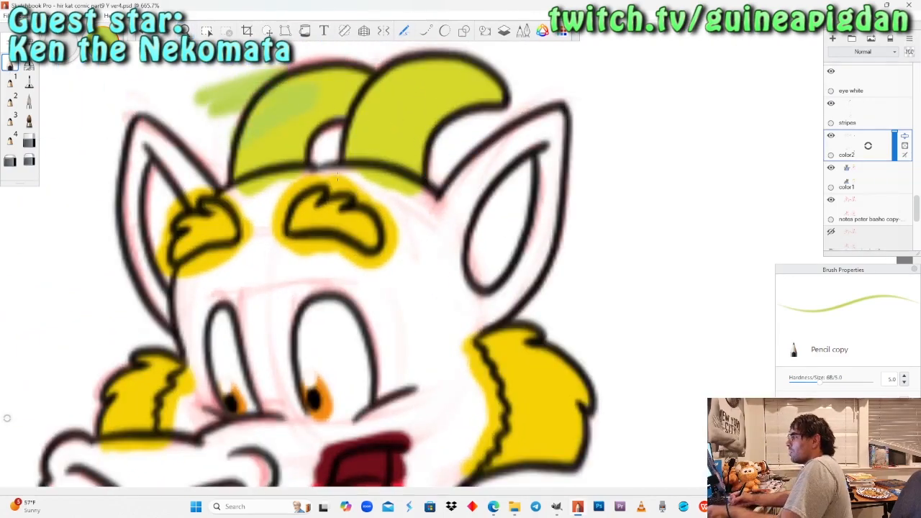
key(ctrl+z)
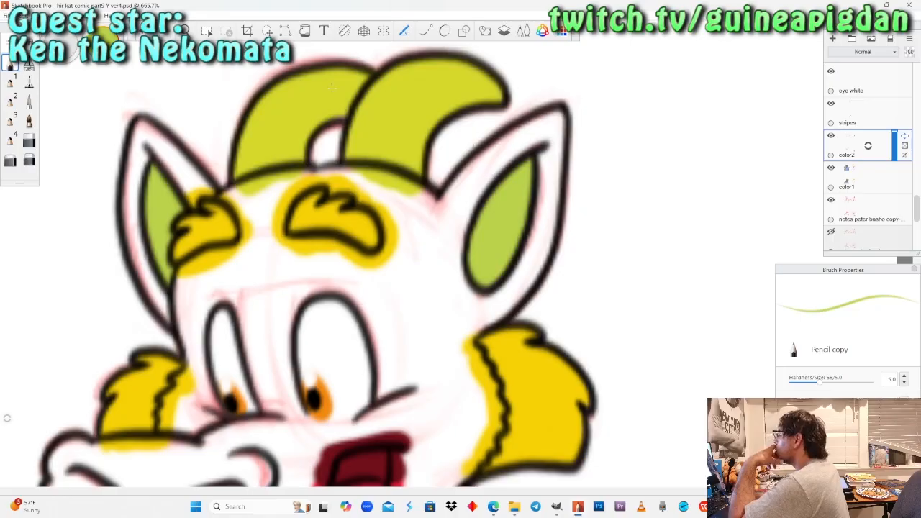
Fill the winking dragon's far inner ear with light green using the Pencil on the color2 layer.
key(space)
drag(204, 126, 653, 190)
drag(122, 235, 3, 215)
drag(491, 329, 449, 270)
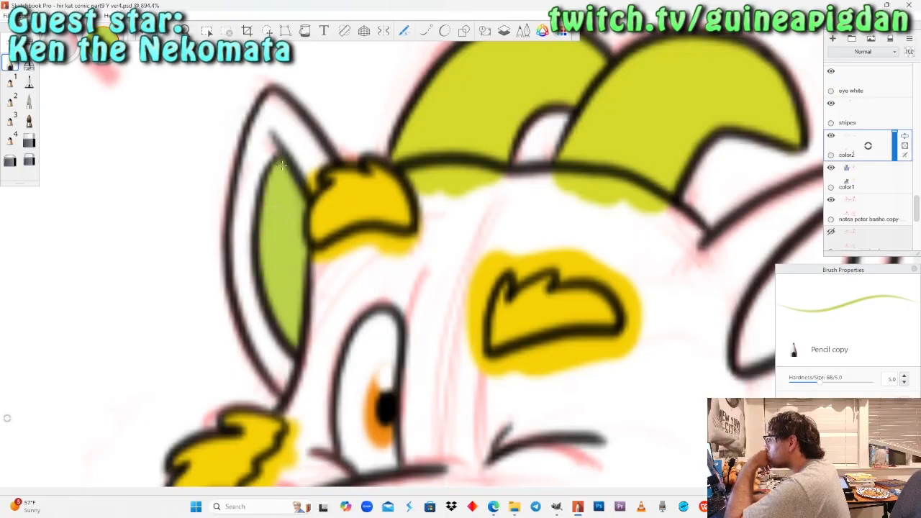
Fill the winking dragon's near inner ear with light green using the Pencil on color2.
key(space)
drag(221, 100, 403, 194)
drag(457, 238, 386, 181)
drag(404, 223, 378, 223)
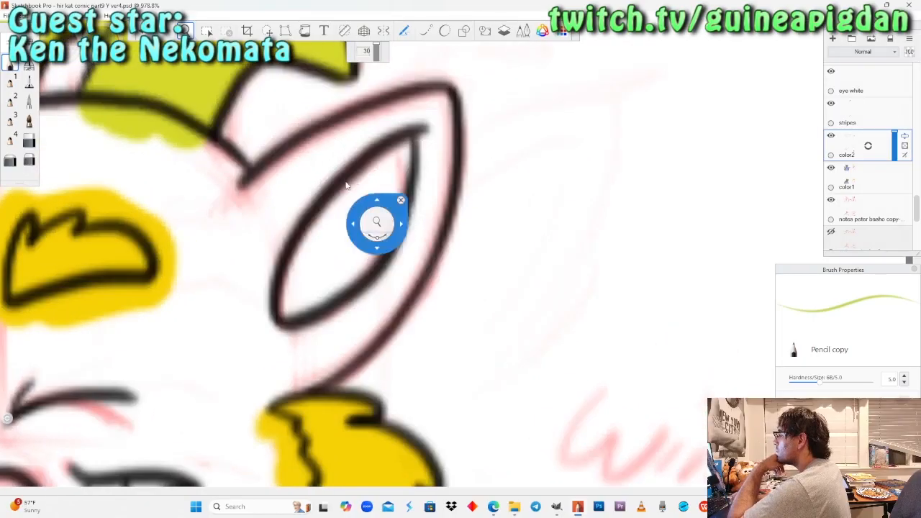
drag(388, 144, 411, 145)
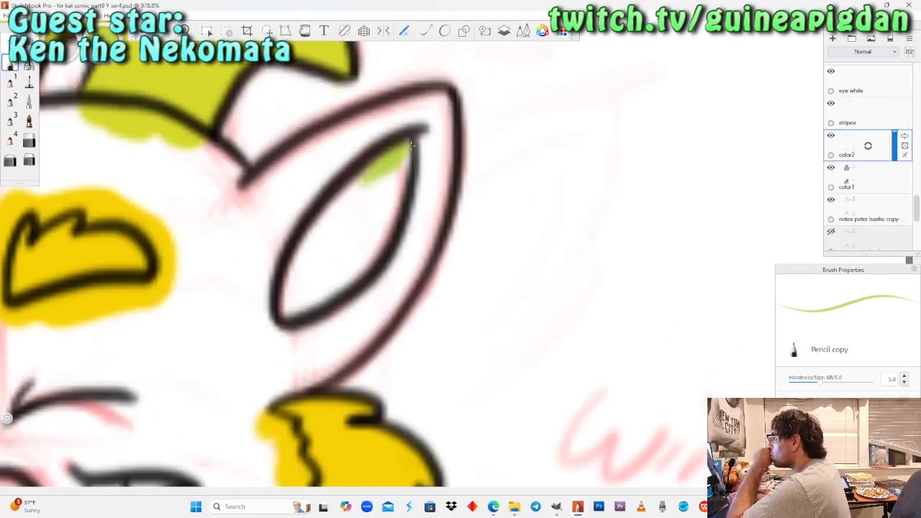
drag(363, 259, 291, 317)
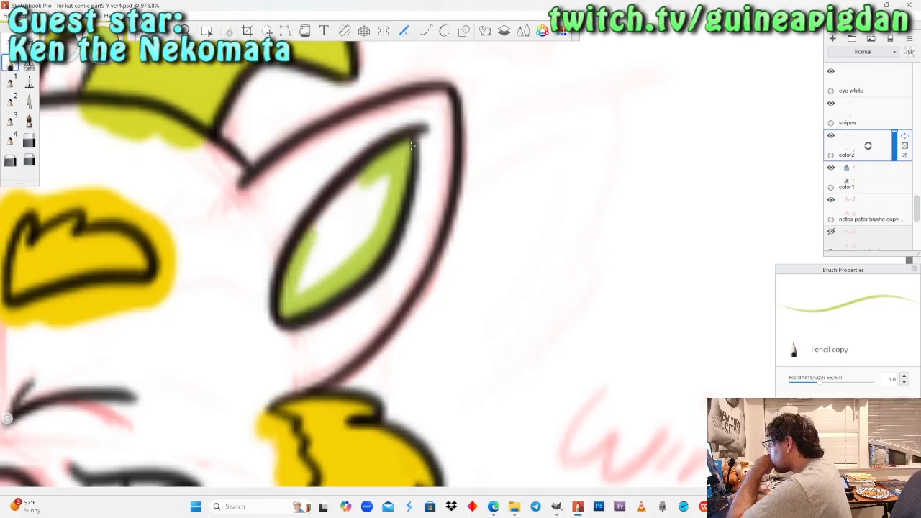
drag(311, 252, 363, 180)
drag(324, 241, 385, 179)
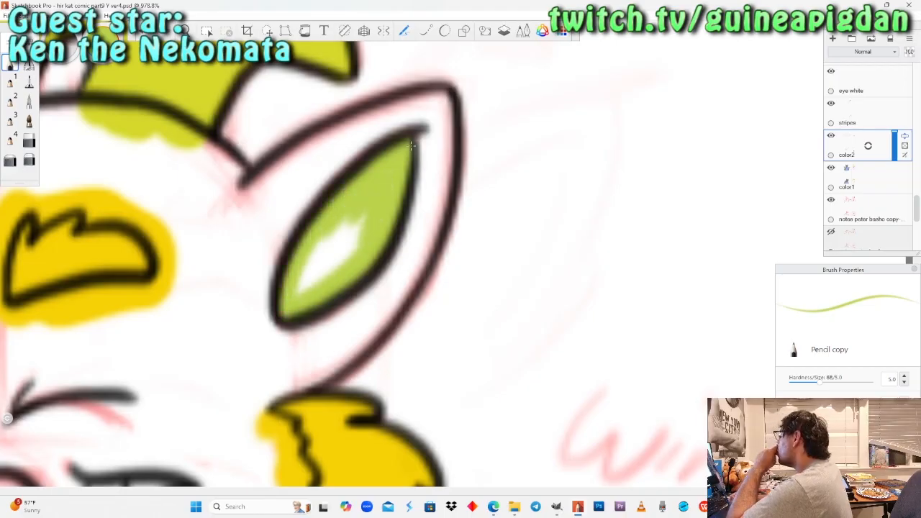
mouse_move(360, 231)
mouse_down()
mouse_move(309, 285)
mouse_move(363, 220)
mouse_up()
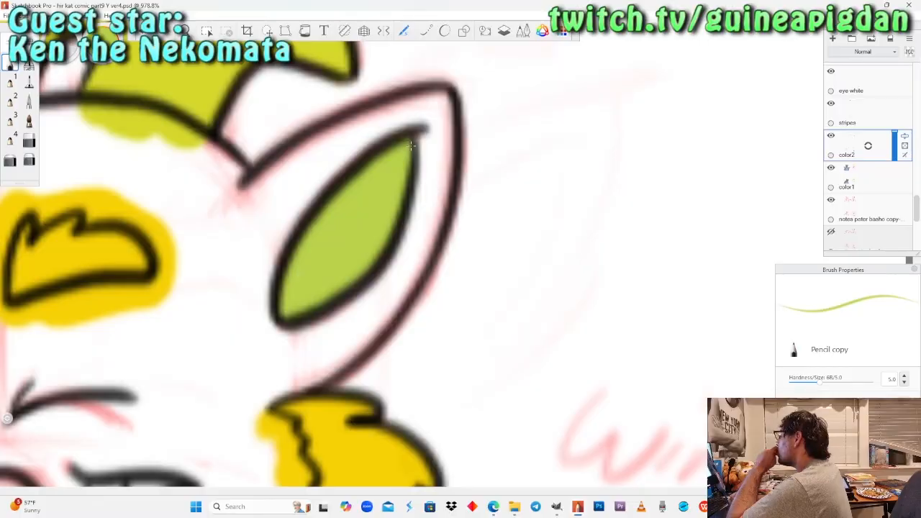
Select the color1 layer and the Felt Pen, and sample the medium green swatch from the dragon's colour reference palette.
key(space)
drag(259, 205, 259, 239)
drag(102, 254, 302, 278)
key(space)
drag(431, 242, 432, 289)
drag(427, 199, 415, 393)
drag(356, 241, 399, 331)
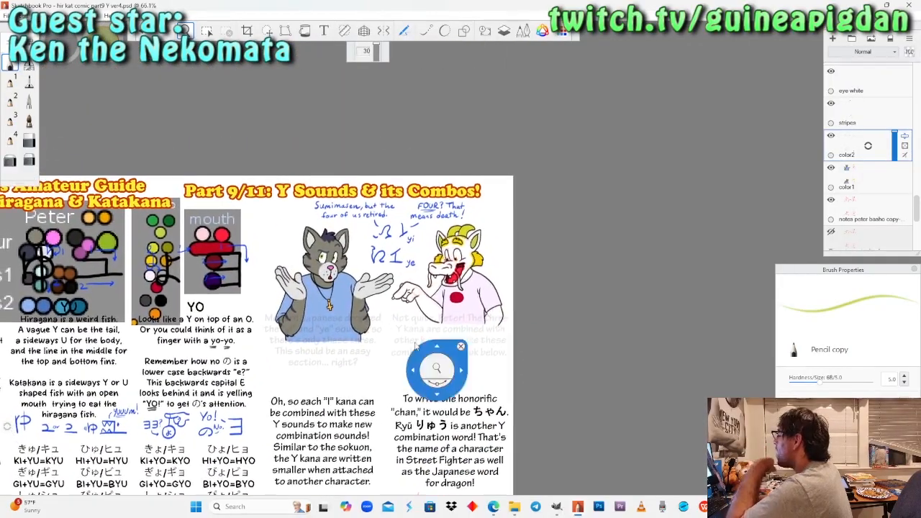
click(857, 178)
mouse_move(156, 248)
mouse_down()
mouse_move(363, 270)
mouse_move(399, 148)
mouse_up()
click(29, 82)
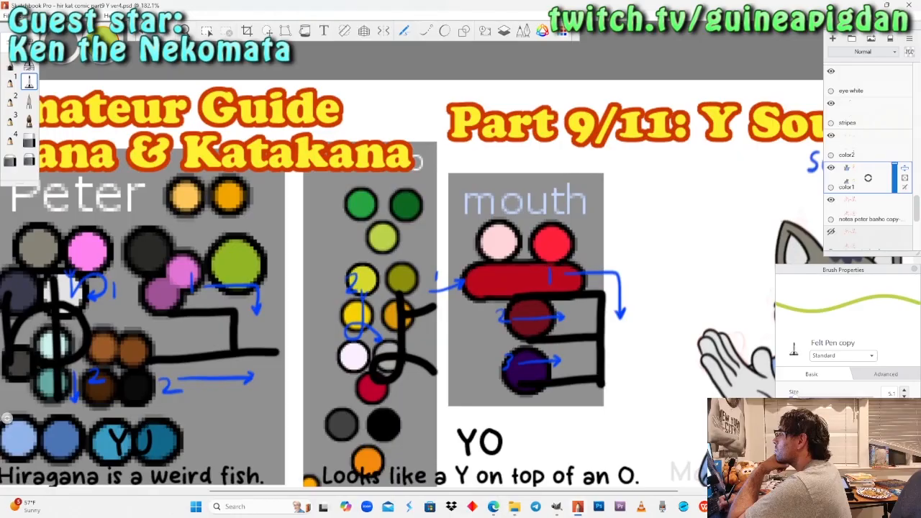
click(70, 85)
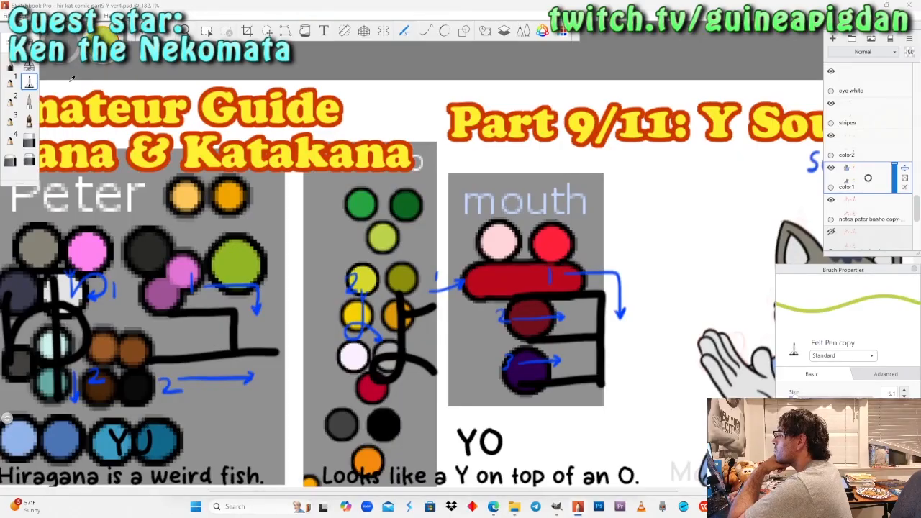
click(361, 204)
Paint the strip between the inner ear and head-side outline of the grinning dragon's far ear green with the Pencil.
click(185, 31)
drag(223, 189, 195, 237)
drag(494, 309, 305, 275)
drag(464, 292, 483, 298)
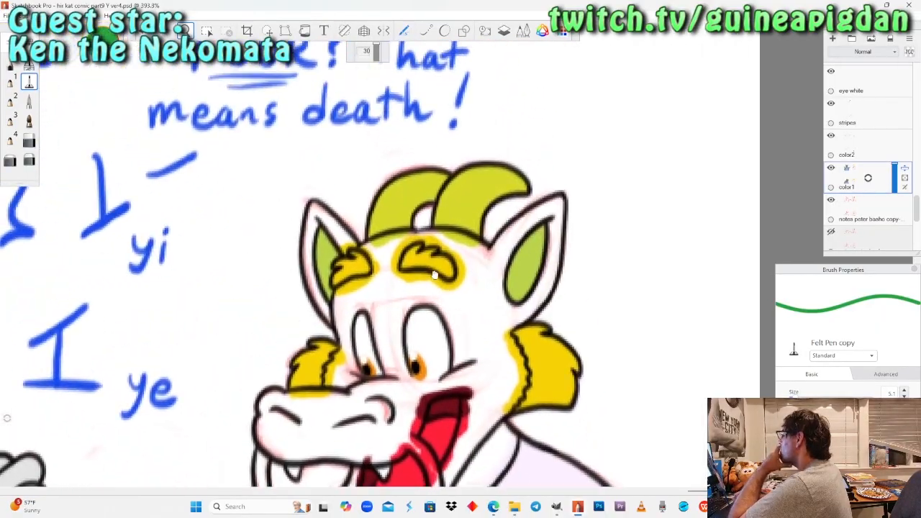
drag(367, 191, 144, 108)
click(10, 64)
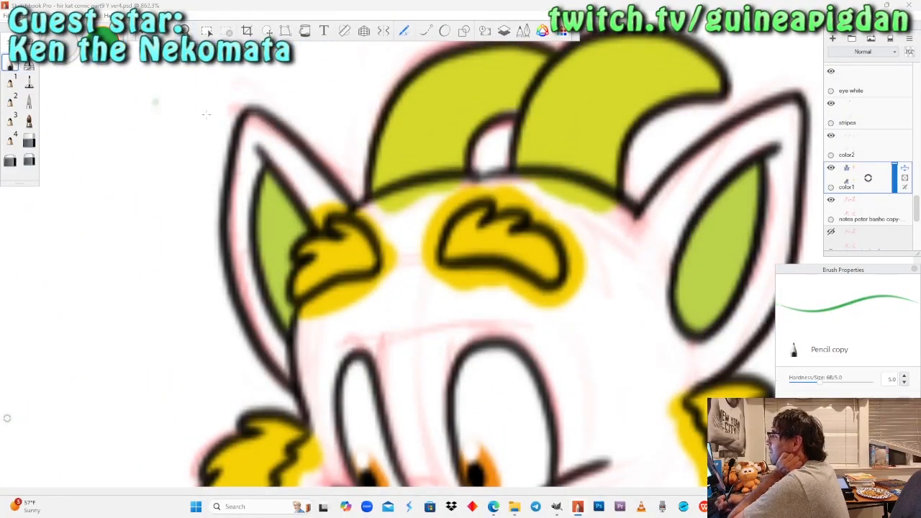
drag(293, 173, 320, 214)
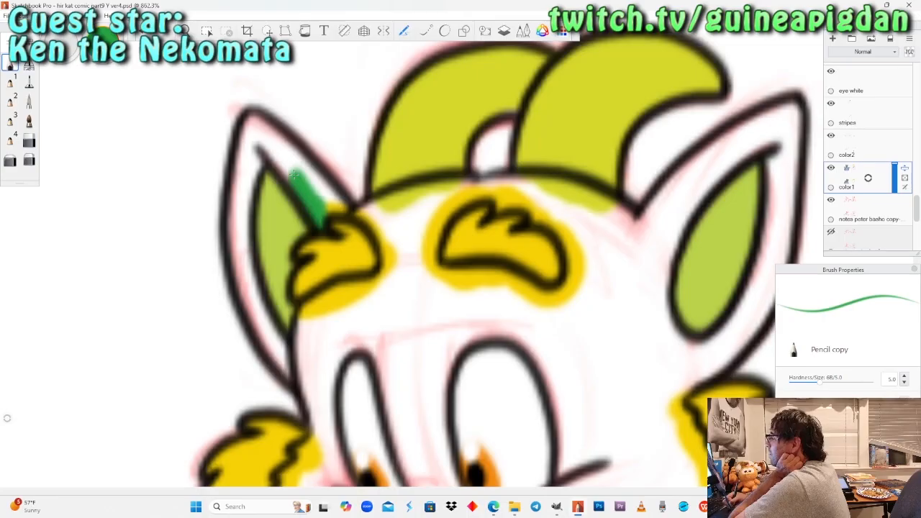
drag(271, 134, 293, 174)
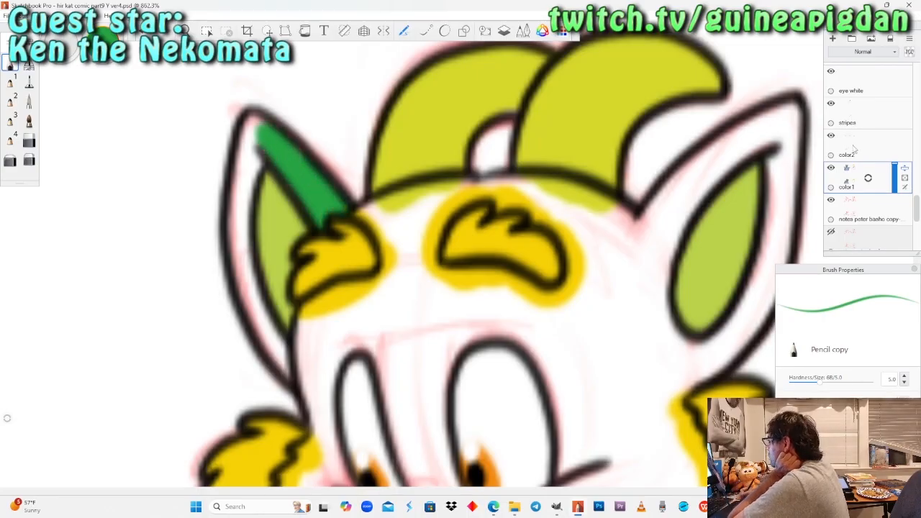
Hide the color2 layer and fill most of the grinning dragon's far ear green with the Felt Pen on color1.
click(831, 134)
click(29, 83)
mouse_move(286, 193)
mouse_down()
mouse_move(288, 212)
mouse_move(313, 203)
mouse_move(273, 261)
mouse_move(269, 188)
mouse_move(254, 147)
mouse_up()
mouse_move(237, 188)
mouse_down()
mouse_move(248, 295)
mouse_move(274, 320)
mouse_up()
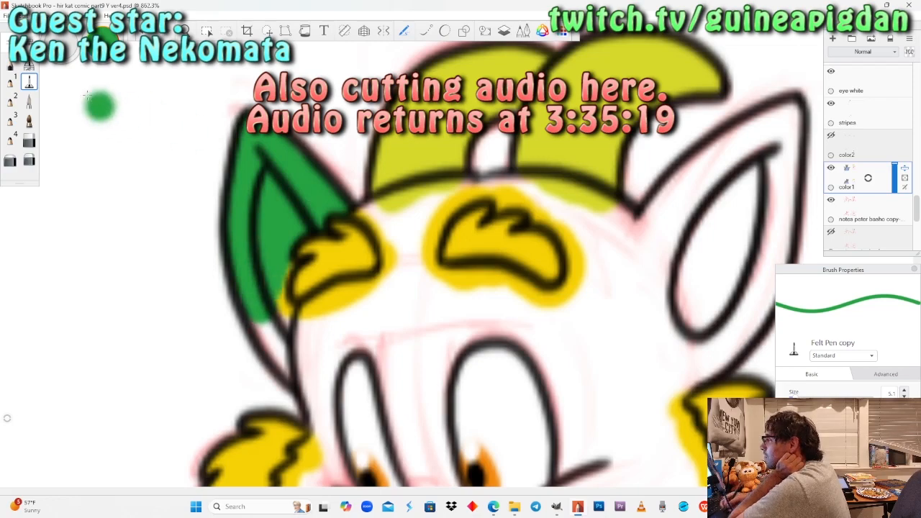
Finish the base of the far ear and fill the forehead around the far eyebrow green with the Felt Pen.
click(11, 64)
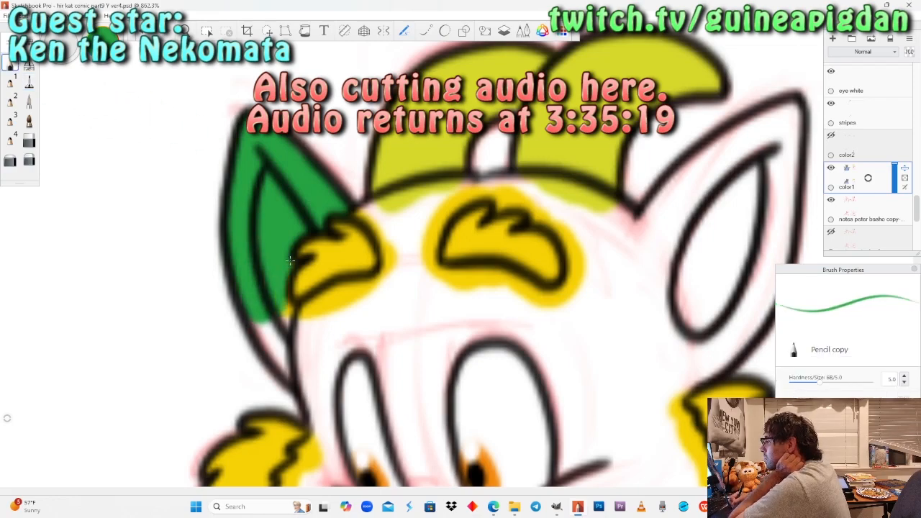
click(29, 82)
mouse_move(287, 320)
mouse_down()
mouse_move(263, 345)
mouse_move(320, 389)
mouse_up()
mouse_move(308, 324)
mouse_down()
mouse_move(324, 308)
mouse_move(378, 295)
mouse_move(329, 349)
mouse_move(356, 331)
mouse_move(385, 374)
mouse_move(410, 288)
mouse_move(342, 327)
mouse_up()
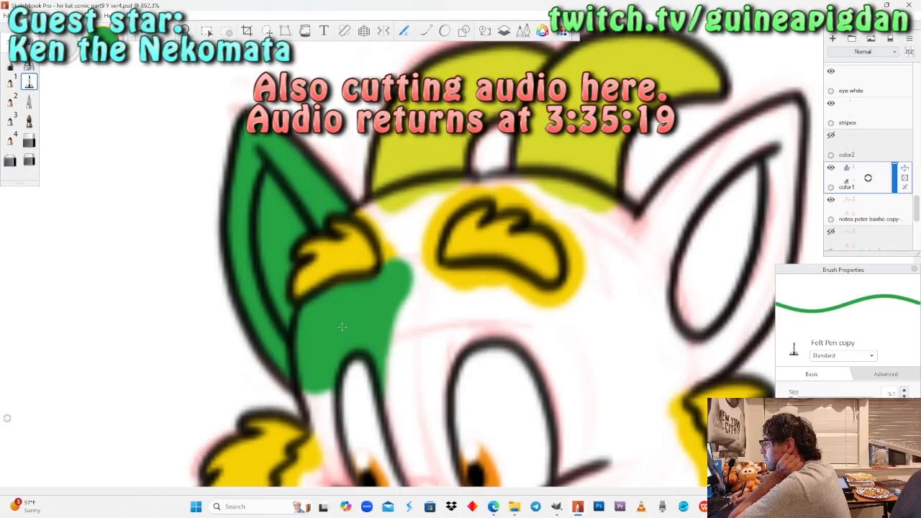
drag(410, 266, 396, 229)
Paint the forehead green below the horns with the Pencil and around the near eyebrow with the Felt Pen.
click(11, 64)
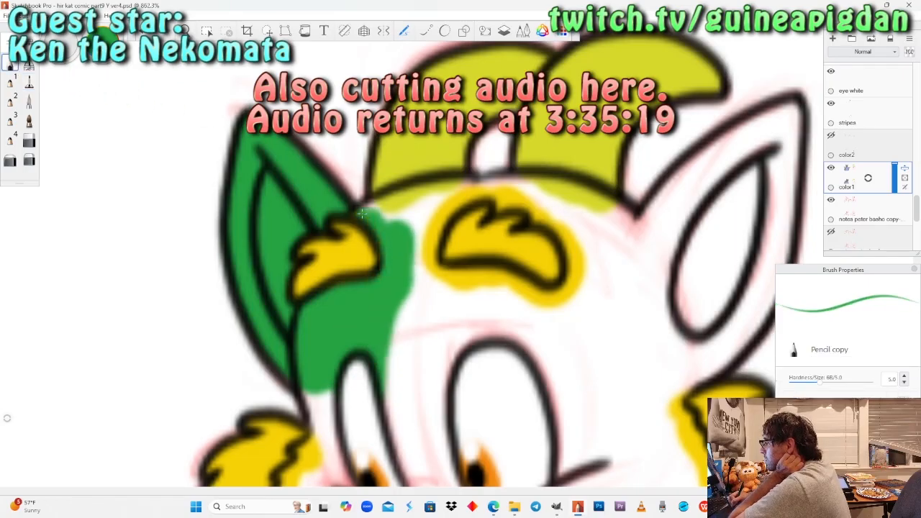
mouse_move(392, 210)
mouse_down()
mouse_move(432, 186)
mouse_move(461, 190)
mouse_up()
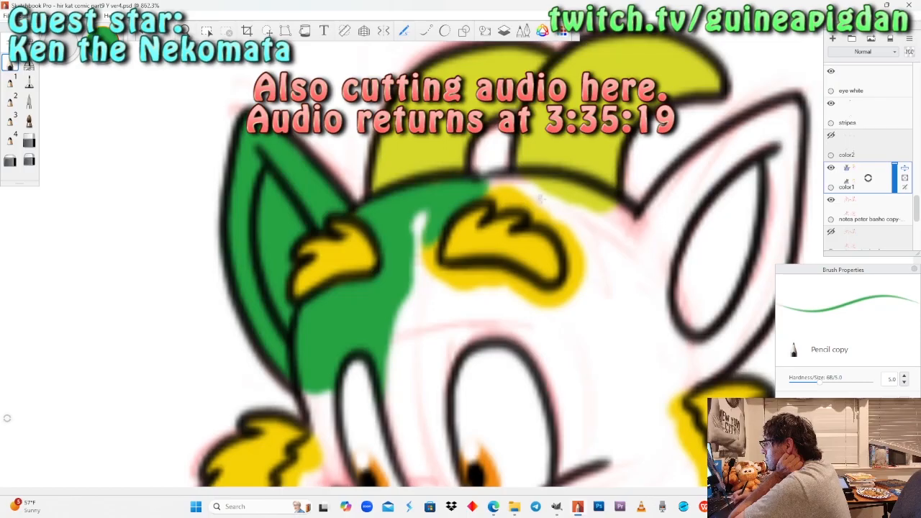
mouse_move(519, 190)
mouse_down()
mouse_move(541, 210)
mouse_move(504, 180)
mouse_up()
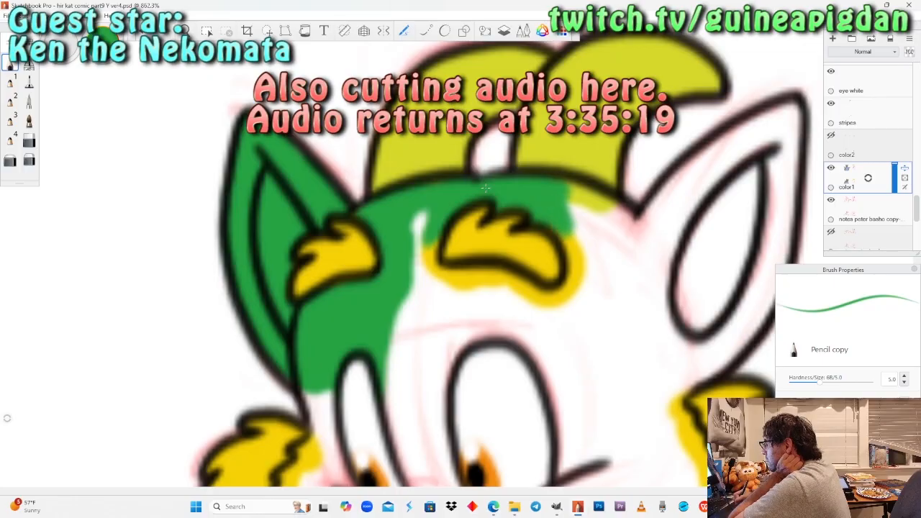
click(28, 81)
mouse_move(416, 213)
mouse_down()
mouse_move(485, 291)
mouse_move(426, 270)
mouse_move(557, 308)
mouse_move(588, 287)
mouse_move(577, 245)
mouse_move(593, 266)
mouse_move(588, 194)
mouse_move(631, 234)
mouse_move(427, 269)
mouse_move(657, 230)
mouse_move(682, 193)
mouse_move(675, 212)
mouse_move(689, 142)
mouse_up()
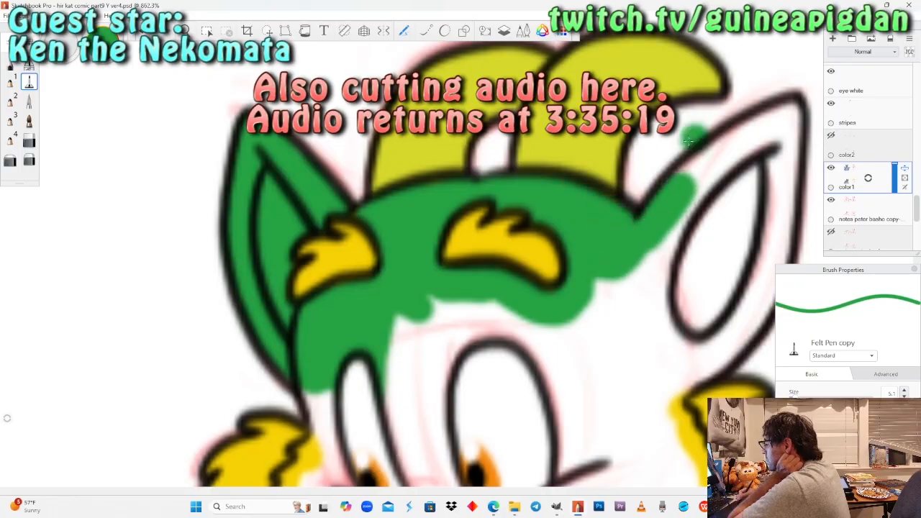
Fill the grinning dragon's near ear and the brow area below it green on color1, undoing stray strokes.
click(186, 31)
drag(430, 198, 315, 184)
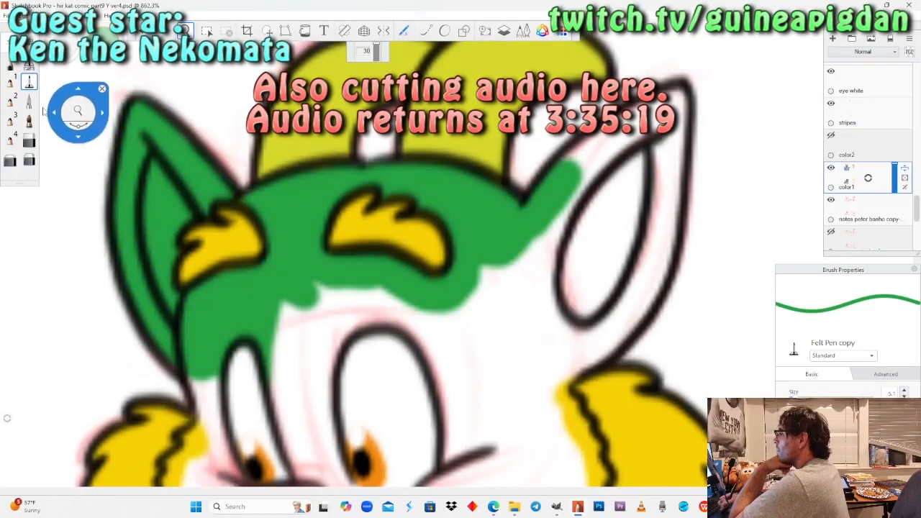
click(102, 89)
click(234, 107)
key(ctrl+z)
click(10, 64)
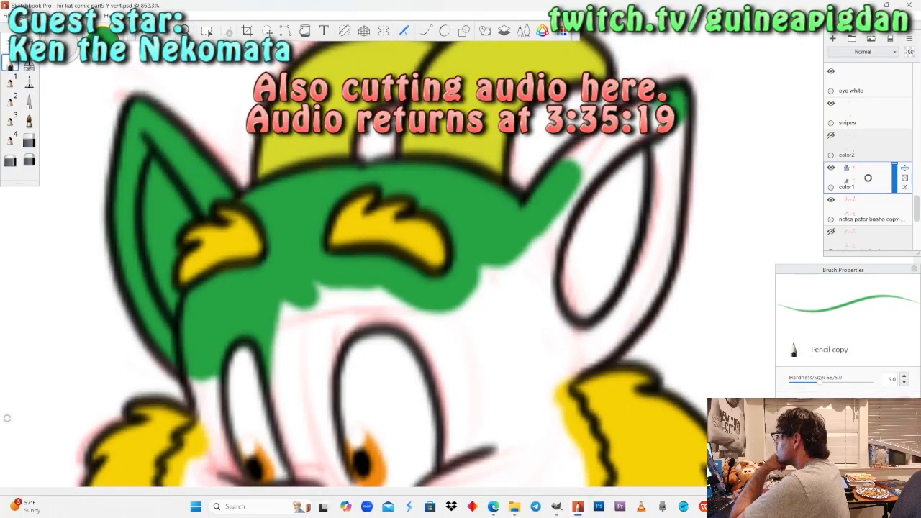
click(29, 81)
key(ctrl+z)
mouse_move(573, 173)
mouse_down()
mouse_move(593, 148)
mouse_move(648, 119)
mouse_move(666, 145)
mouse_move(651, 277)
mouse_move(601, 354)
mouse_move(551, 388)
mouse_move(590, 303)
mouse_move(623, 173)
mouse_move(594, 215)
mouse_move(496, 288)
mouse_move(490, 331)
mouse_move(576, 237)
mouse_move(568, 345)
mouse_move(518, 367)
mouse_move(374, 305)
mouse_move(285, 313)
mouse_move(374, 324)
mouse_move(489, 363)
mouse_move(317, 378)
mouse_up()
click(218, 112)
key(ctrl+z)
Paint the face green along the inner edges of both yellow cheek tufts with the Pencil.
key(space)
mouse_move(456, 273)
mouse_down()
mouse_move(452, 130)
mouse_move(462, 100)
mouse_up()
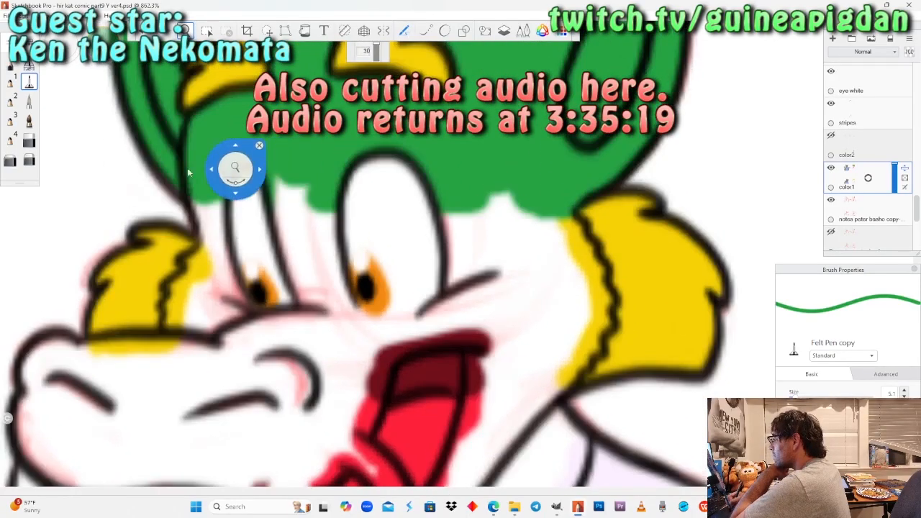
click(10, 64)
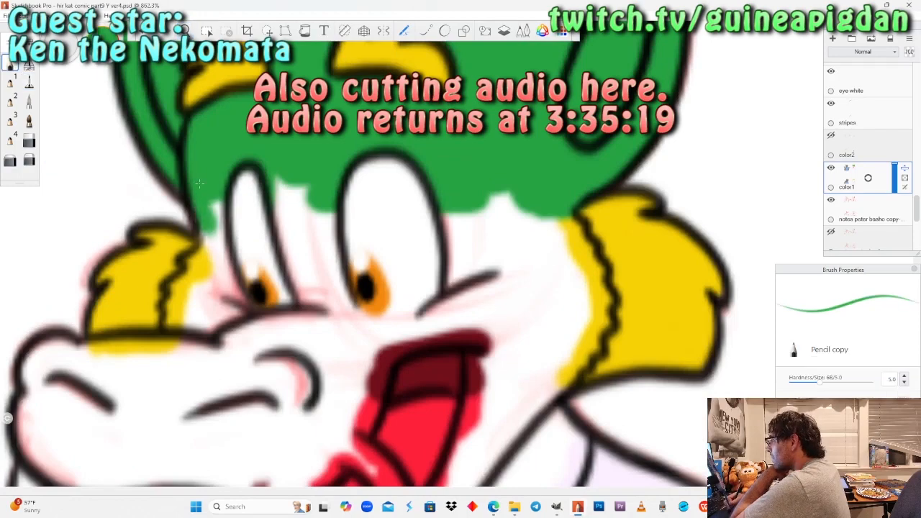
drag(207, 209, 211, 274)
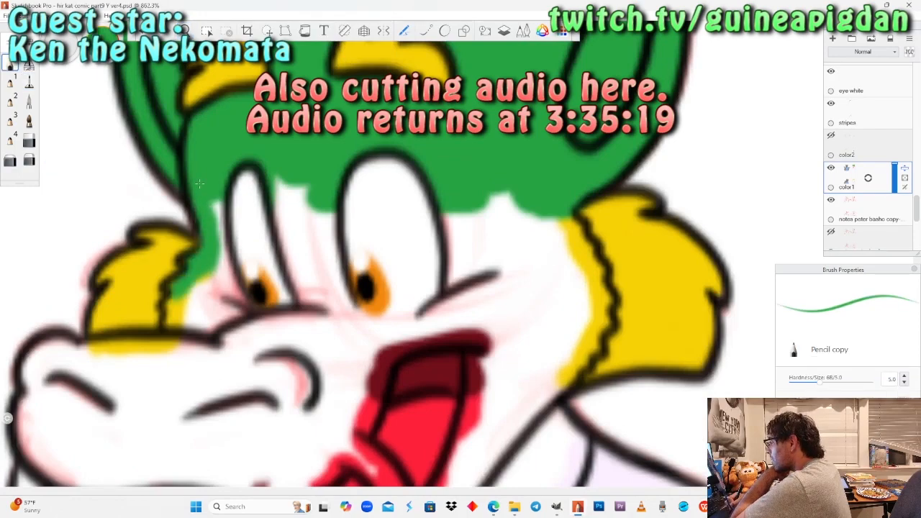
drag(199, 184, 213, 235)
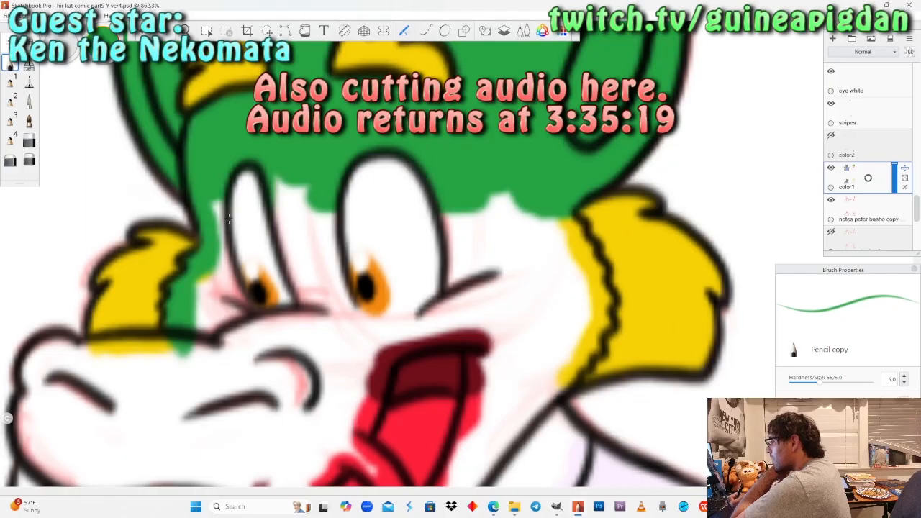
drag(552, 209, 590, 277)
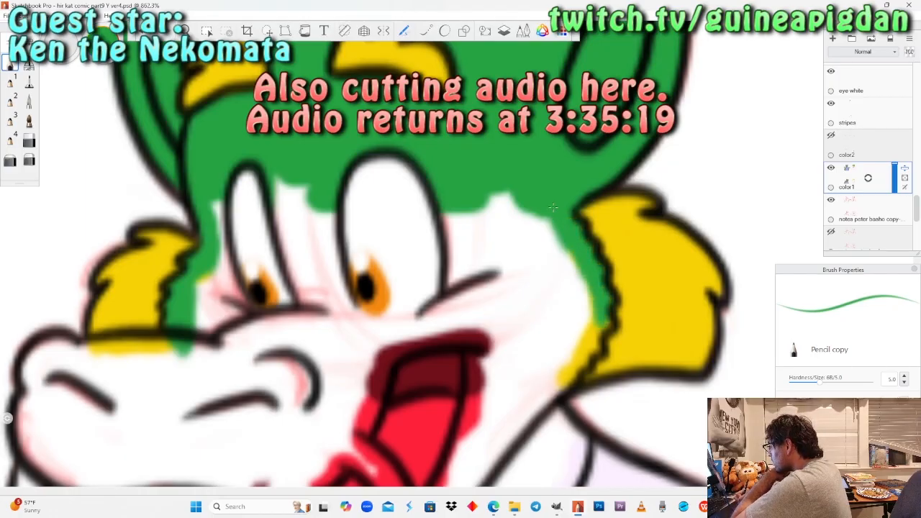
drag(590, 347, 548, 398)
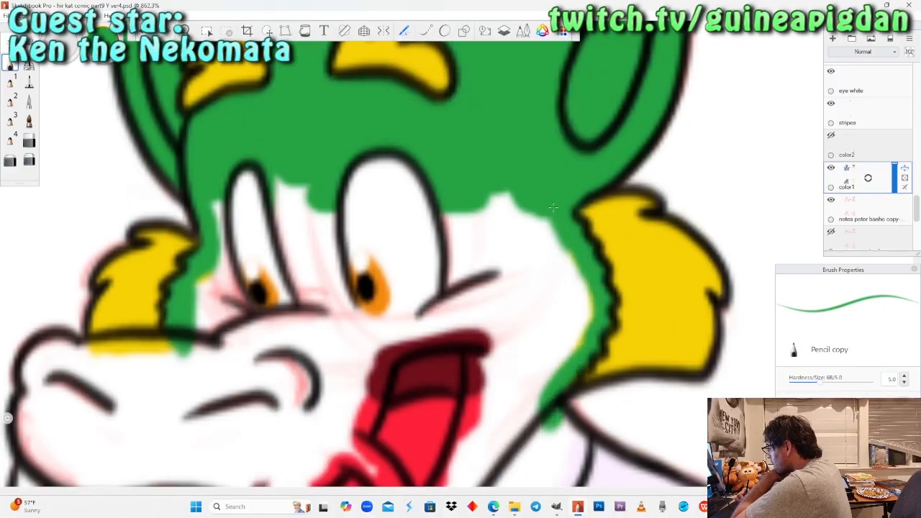
Make the color2 layer visible again.
key(space)
drag(222, 216, 267, 336)
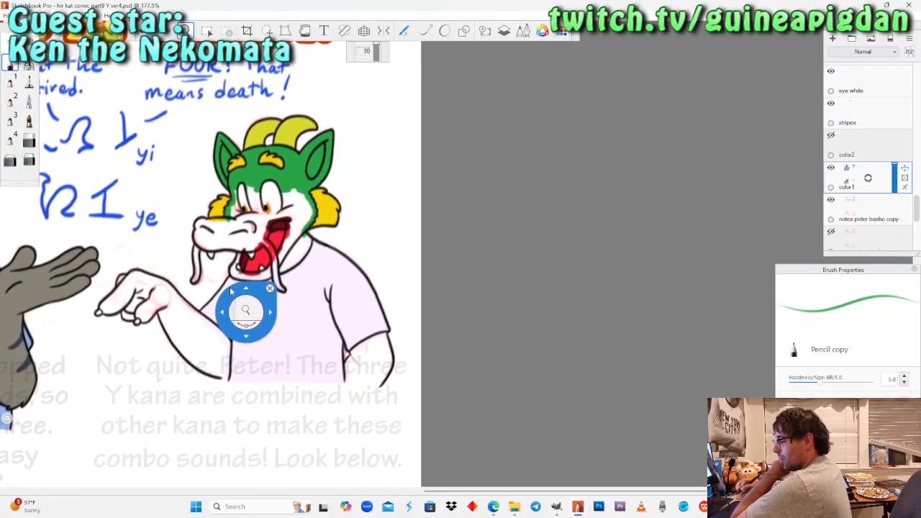
drag(230, 291, 442, 285)
drag(373, 355, 461, 409)
drag(408, 270, 421, 254)
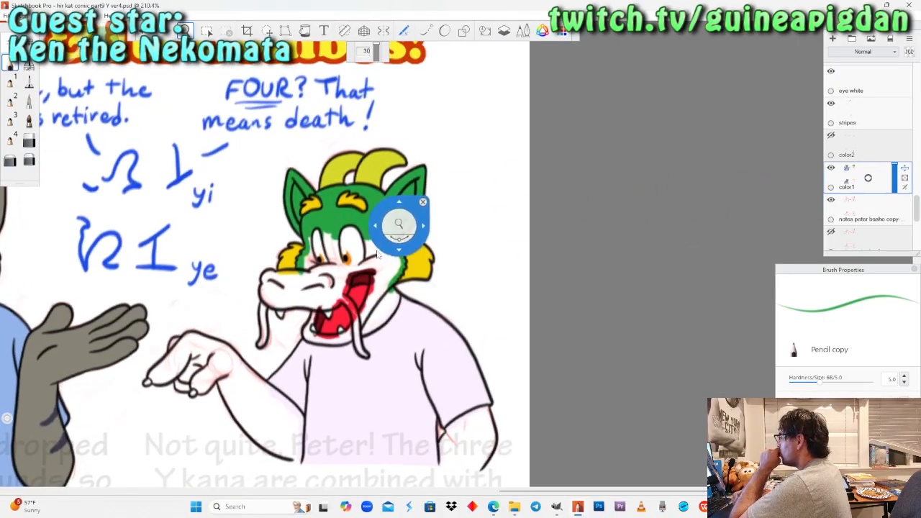
mouse_move(393, 287)
mouse_down()
mouse_move(442, 313)
mouse_move(400, 286)
mouse_up()
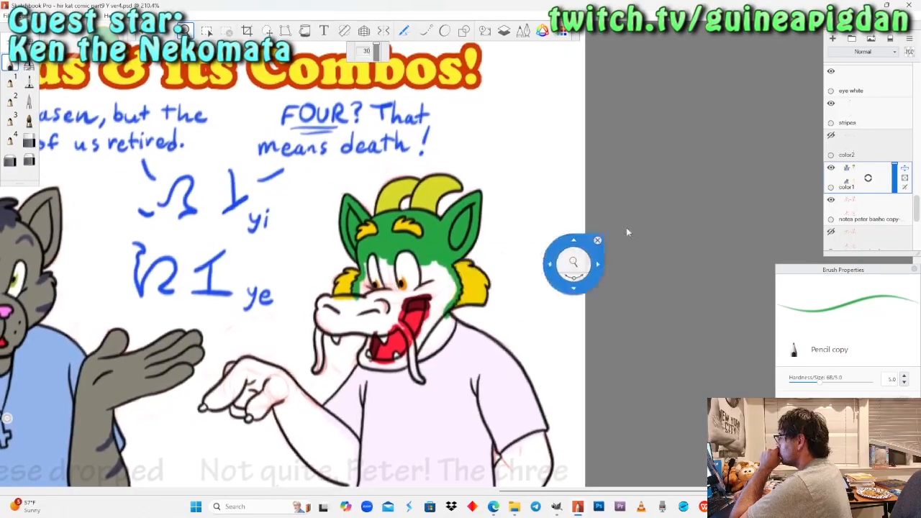
click(831, 136)
Fill the grinning dragon's near arm below the shirt sleeve green with the Pencil on color1.
drag(580, 392, 586, 209)
drag(482, 453, 526, 300)
drag(466, 285, 455, 382)
drag(456, 389, 485, 177)
drag(479, 321, 459, 365)
drag(497, 288, 480, 210)
drag(529, 365, 523, 284)
mouse_move(486, 315)
mouse_down()
mouse_move(524, 239)
mouse_move(492, 315)
mouse_up()
drag(496, 284, 366, 162)
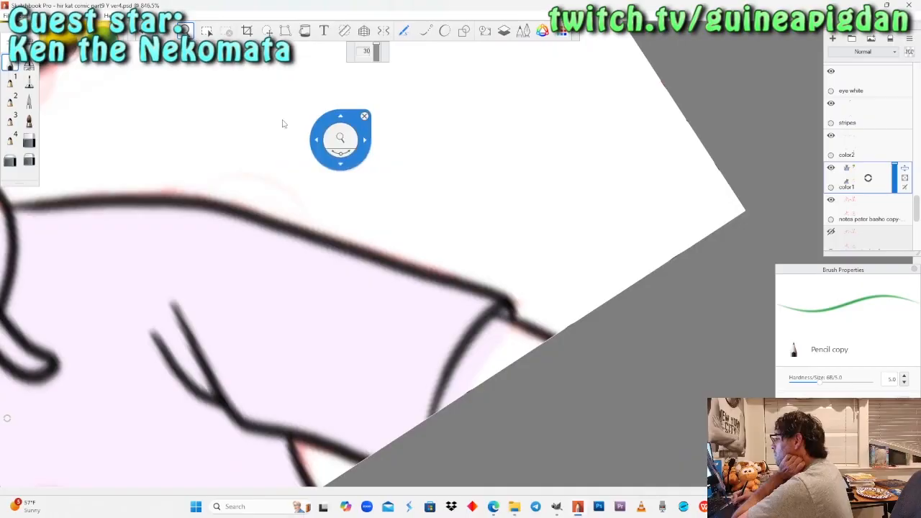
drag(350, 238, 351, 240)
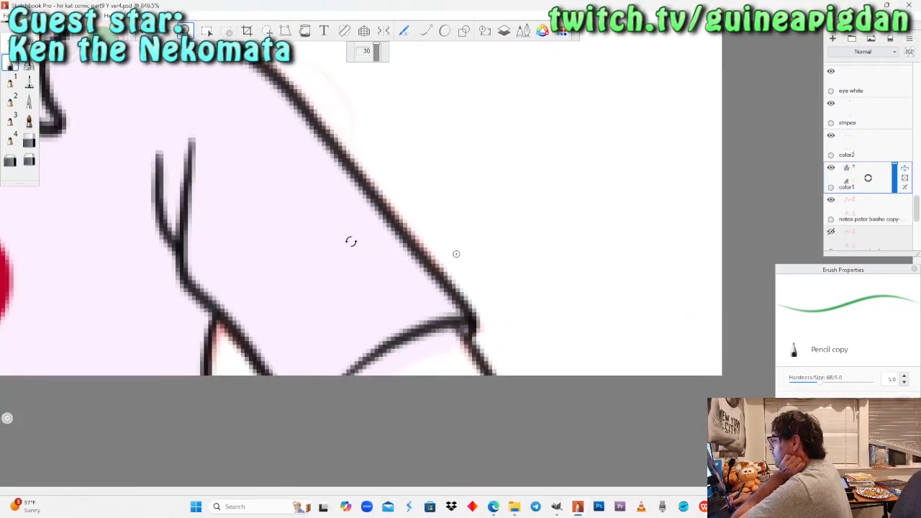
drag(454, 328, 360, 373)
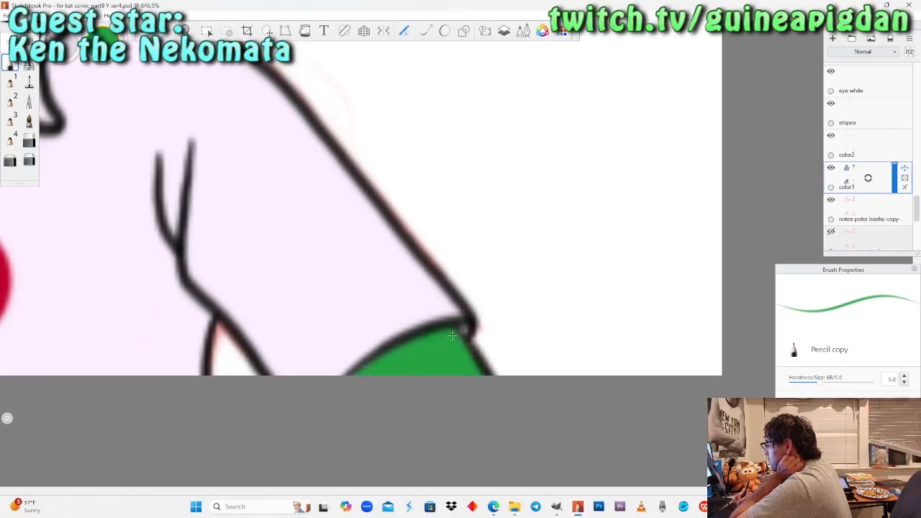
Check the unpainted other arm and the layer stack by toggling the visibility of the color1 and white layers.
key(space)
drag(202, 181, 127, 253)
drag(125, 259, 424, 222)
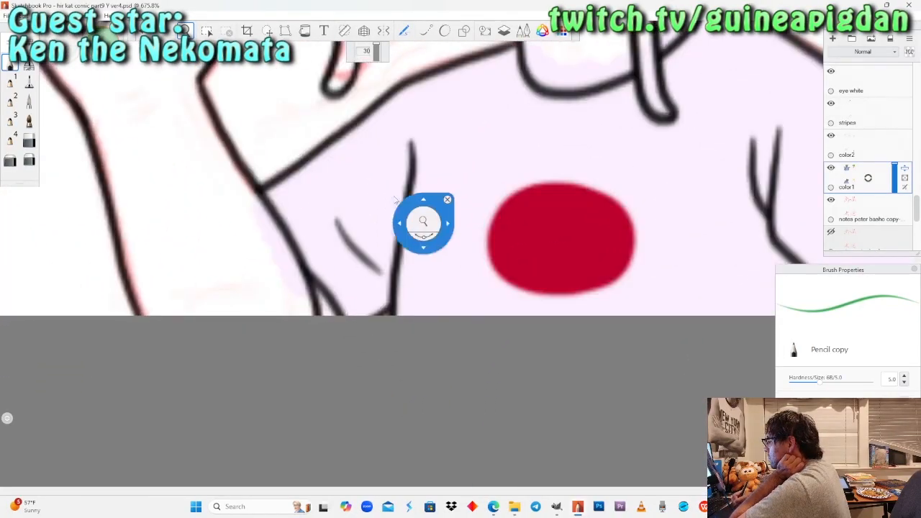
click(831, 170)
click(832, 170)
scroll(917, 207, down, 5)
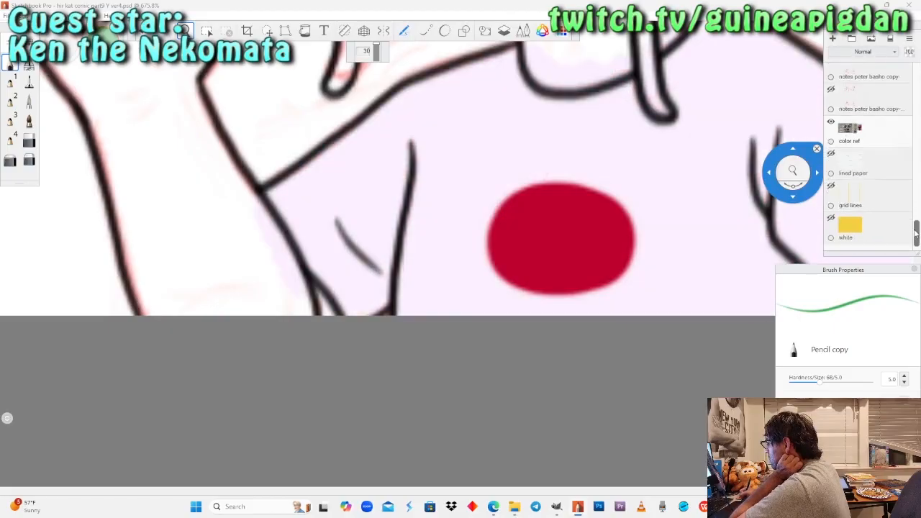
click(832, 200)
click(832, 200)
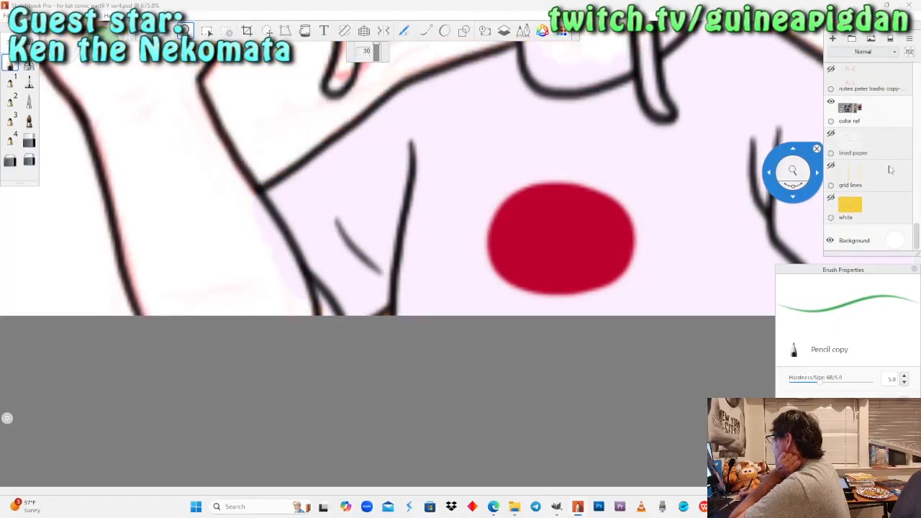
scroll(892, 181, up, 4)
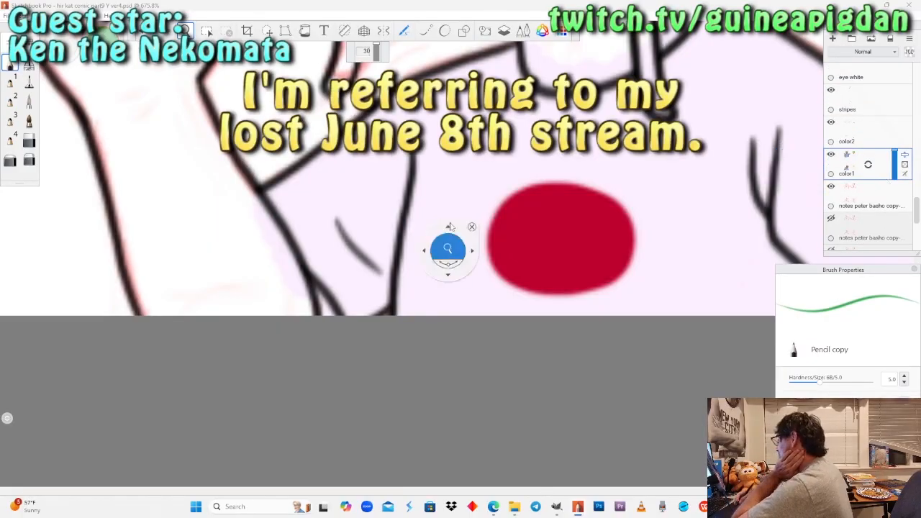
Paint green where the other arm meets the shirt sleeve at the page's lower edge with the Pencil.
drag(422, 314, 474, 339)
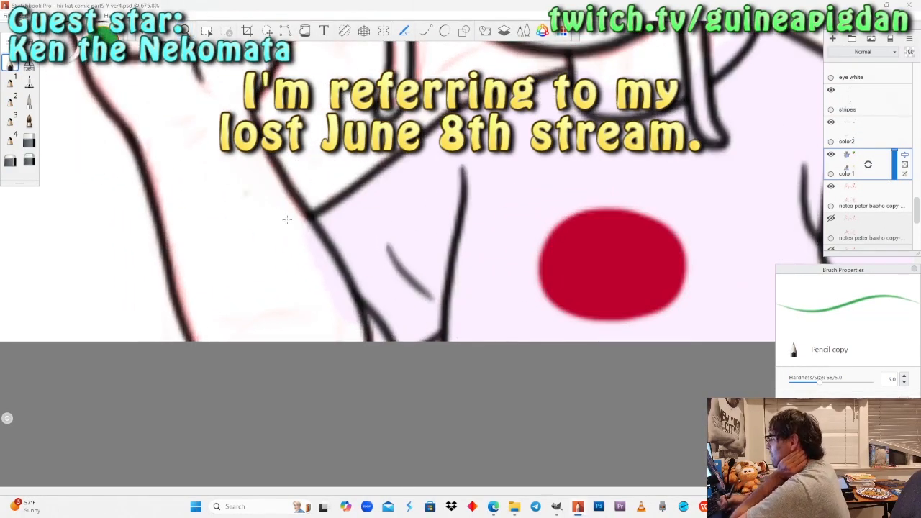
drag(361, 314, 355, 313)
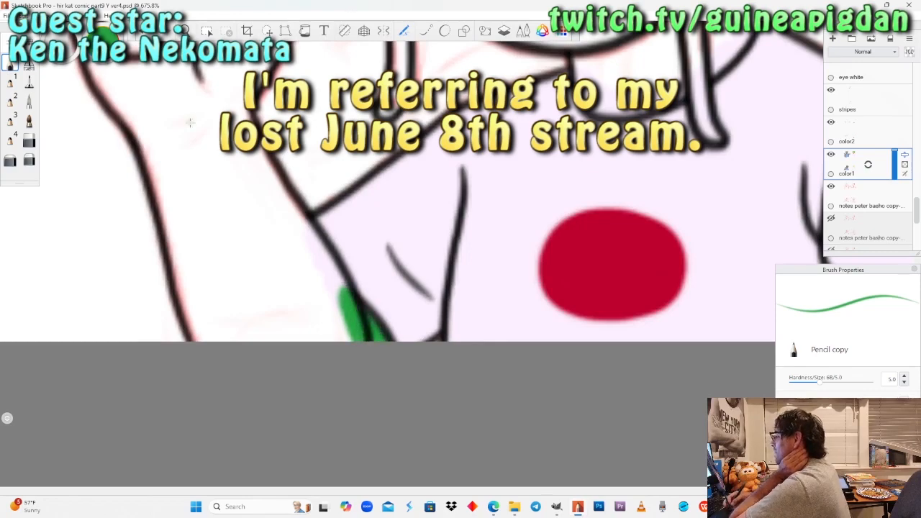
Fill the open-mouthed dragon's face around and below the eyes and down the cheek green with the Felt Pen.
click(185, 30)
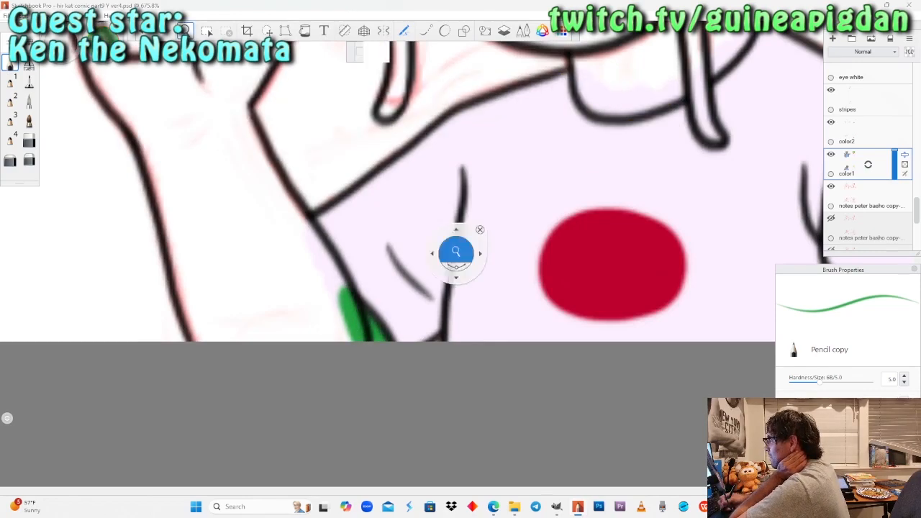
drag(211, 154, 154, 176)
drag(365, 176, 383, 382)
drag(405, 166, 385, 292)
drag(400, 219, 383, 337)
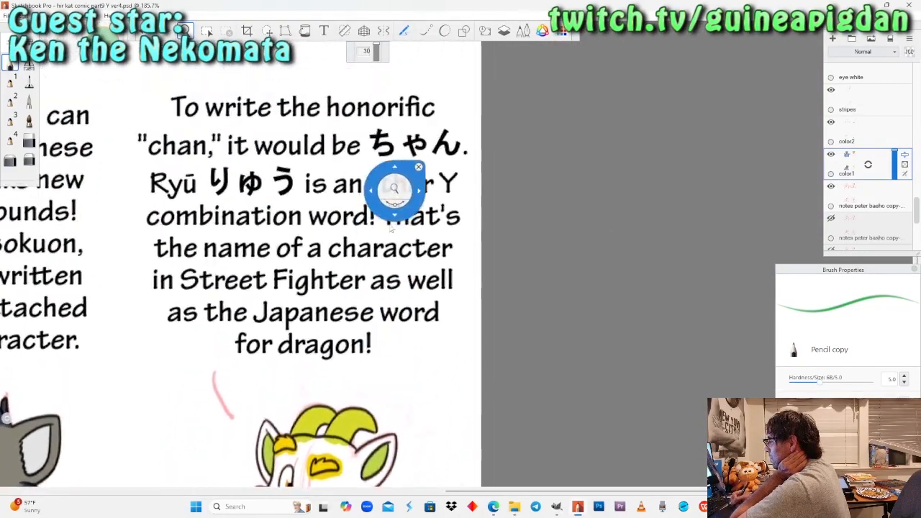
drag(396, 171, 383, 344)
drag(332, 170, 353, 336)
drag(309, 195, 340, 326)
drag(388, 245, 391, 174)
drag(363, 207, 342, 279)
drag(348, 236, 369, 198)
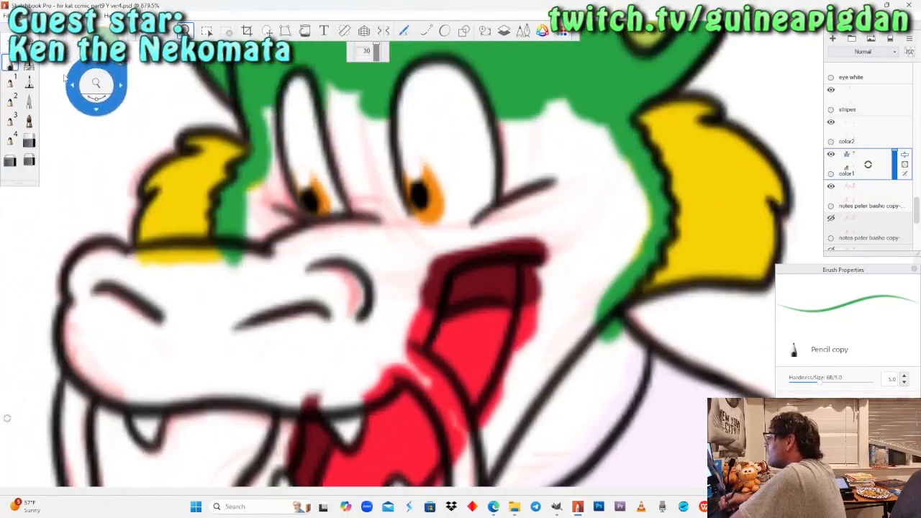
click(29, 82)
mouse_move(274, 144)
mouse_down()
mouse_move(270, 208)
mouse_move(248, 266)
mouse_move(317, 245)
mouse_up()
mouse_move(331, 100)
mouse_down()
mouse_move(360, 230)
mouse_move(399, 245)
mouse_move(432, 230)
mouse_up()
mouse_move(518, 115)
mouse_down()
mouse_move(536, 176)
mouse_move(403, 238)
mouse_move(547, 180)
mouse_move(554, 104)
mouse_move(586, 187)
mouse_move(619, 179)
mouse_move(633, 223)
mouse_move(641, 248)
mouse_move(586, 335)
mouse_move(635, 373)
mouse_up()
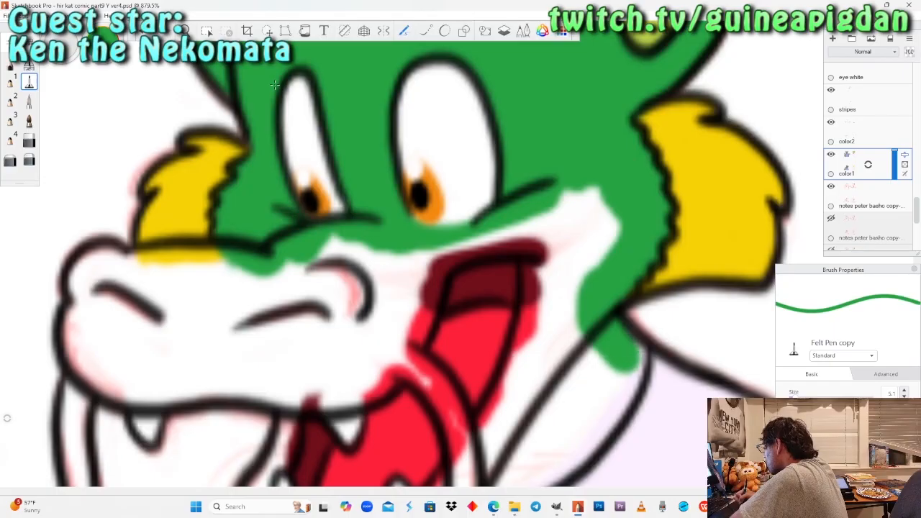
Paint the neck edge along the shirt collar and the lower half of the near whisker green with the Pencil.
click(12, 64)
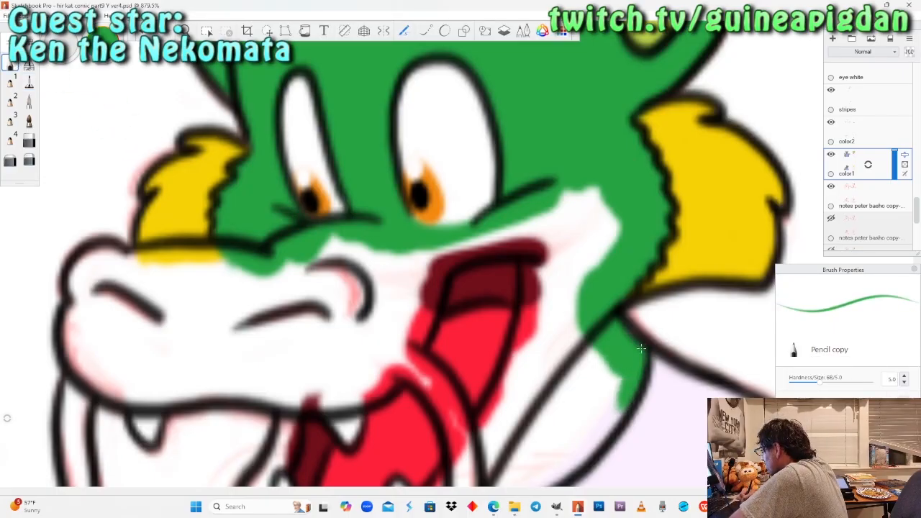
key(space)
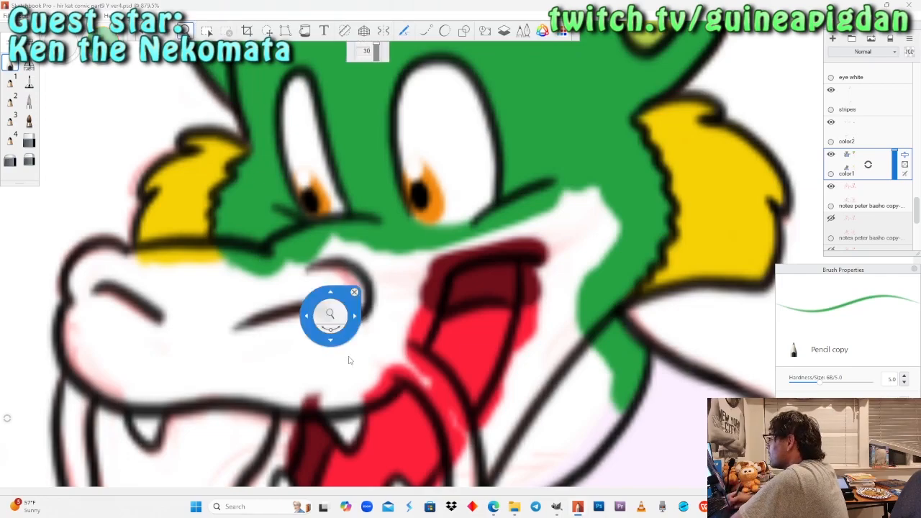
drag(385, 464, 362, 372)
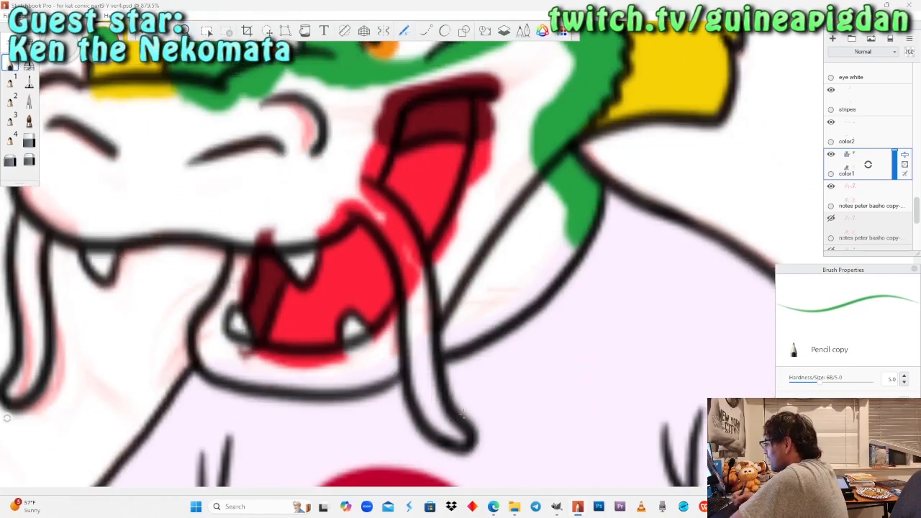
drag(440, 432, 423, 346)
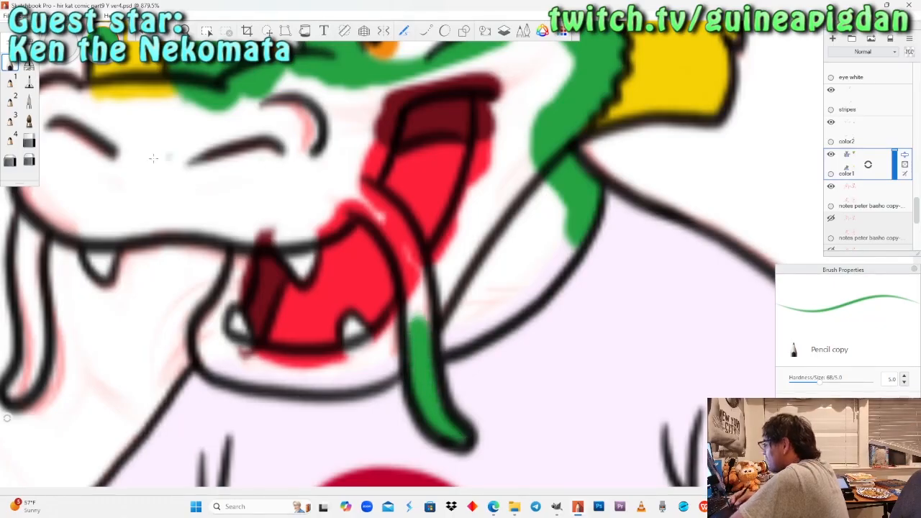
Fill the neck and the cheek beside the open mouth green with the Felt Pen.
click(28, 82)
mouse_move(413, 317)
mouse_down()
mouse_move(454, 288)
mouse_move(467, 302)
mouse_move(444, 305)
mouse_move(489, 316)
mouse_move(524, 295)
mouse_move(567, 229)
mouse_move(541, 196)
mouse_move(513, 244)
mouse_move(471, 282)
mouse_move(430, 285)
mouse_up()
drag(454, 241, 416, 309)
mouse_move(461, 216)
mouse_down()
mouse_move(507, 97)
mouse_move(494, 76)
mouse_move(505, 188)
mouse_move(532, 105)
mouse_up()
click(352, 177)
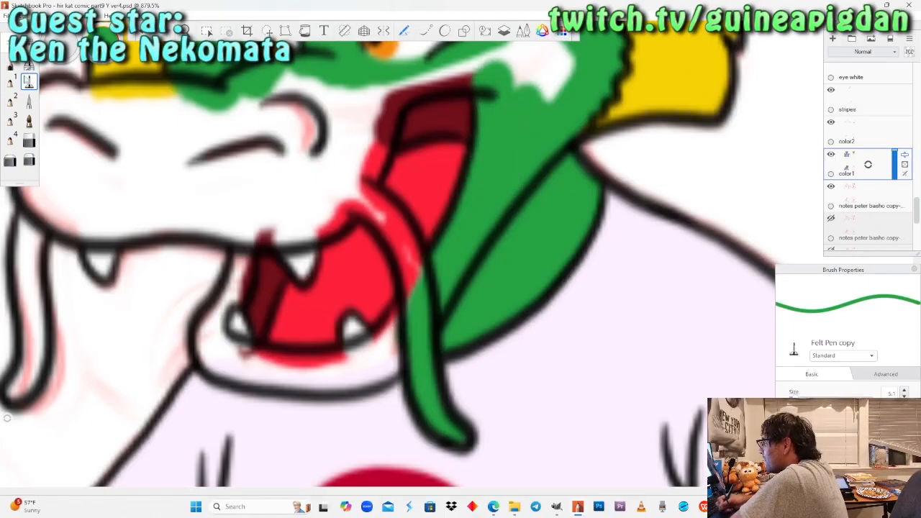
Paint the near whisker's upper half and the upper lip's edge above the mouth green with the Pencil.
click(11, 64)
drag(411, 291, 403, 248)
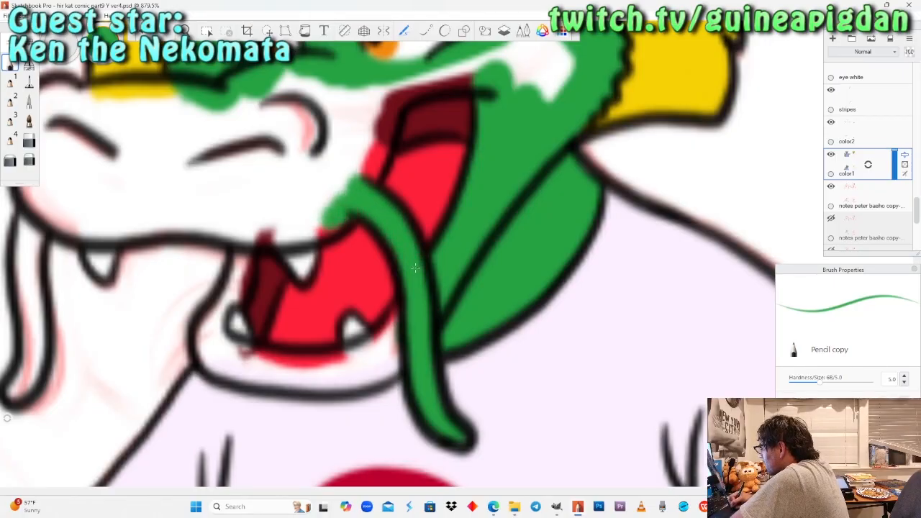
drag(320, 230, 227, 229)
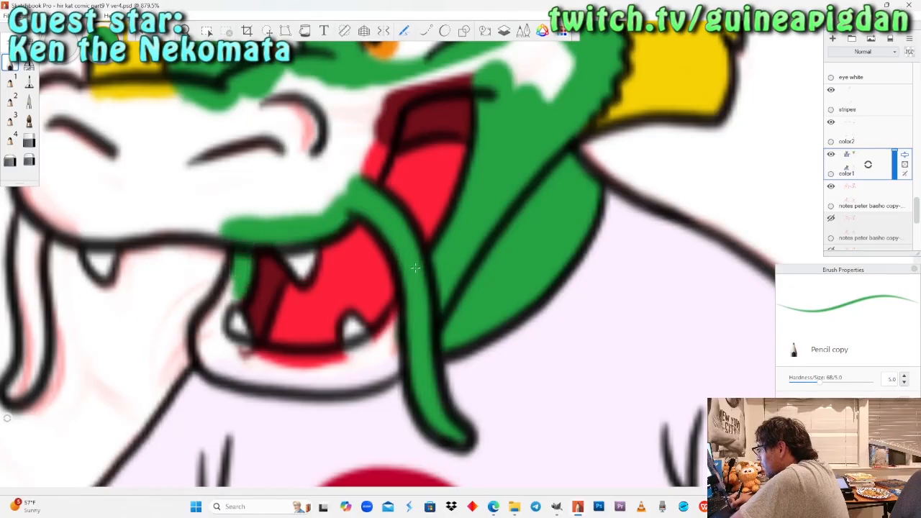
Fill the lower jaw green, using the Pencil at its front corner and the Felt Pen for the rest.
mouse_move(208, 352)
mouse_down()
mouse_move(215, 365)
mouse_move(246, 359)
mouse_move(272, 368)
mouse_up()
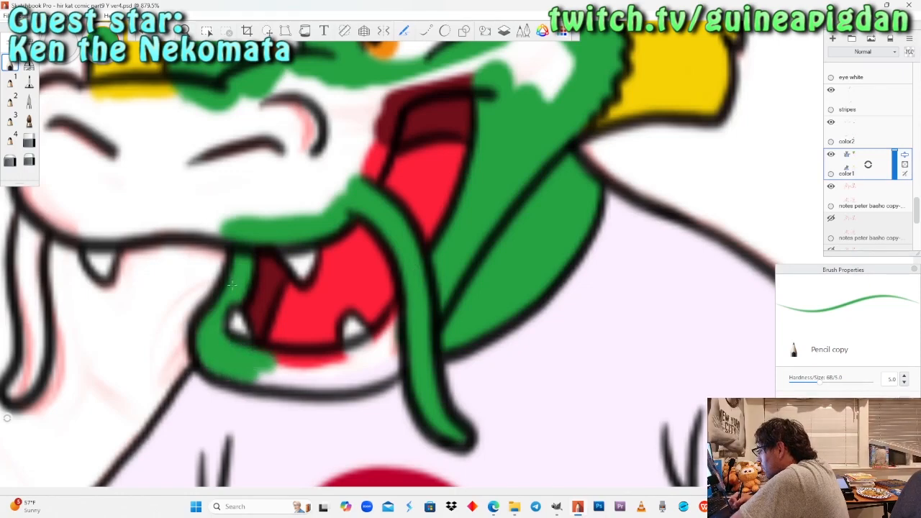
click(29, 81)
mouse_move(272, 368)
mouse_down()
mouse_move(345, 373)
mouse_move(396, 337)
mouse_up()
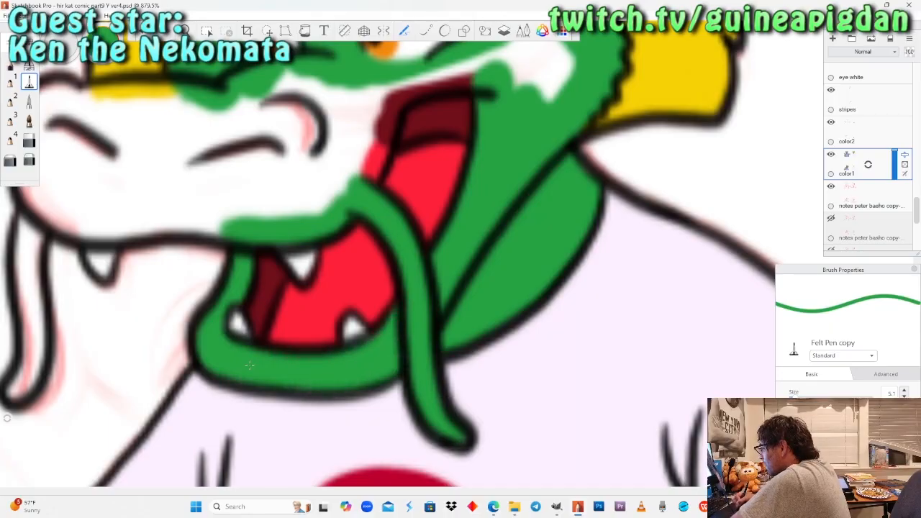
Fill the far whisker green from its tip up to the snout with the Pencil.
key(space)
mouse_move(190, 137)
mouse_down()
mouse_move(287, 177)
mouse_move(319, 209)
mouse_up()
click(10, 66)
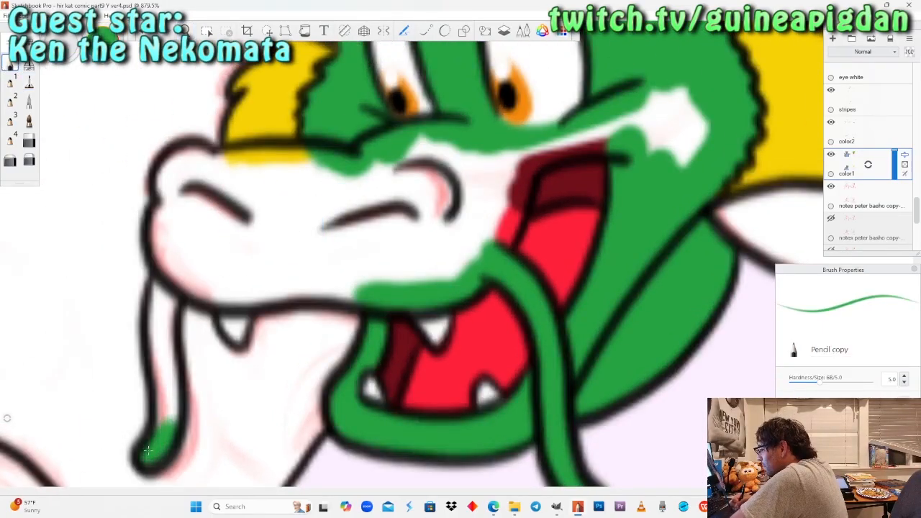
mouse_move(148, 450)
mouse_down()
mouse_move(166, 331)
mouse_move(159, 305)
mouse_up()
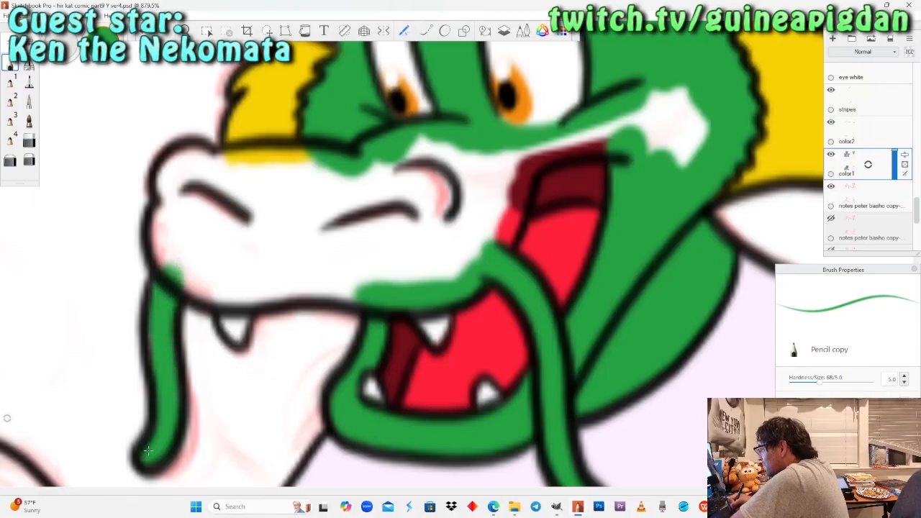
Fill the whole snout and the remaining white gaps on the cheek green with the Felt Pen.
click(29, 82)
mouse_move(220, 169)
mouse_down()
mouse_move(252, 166)
mouse_move(237, 180)
mouse_move(295, 161)
mouse_move(396, 173)
mouse_move(450, 158)
mouse_move(532, 170)
mouse_move(626, 126)
mouse_move(669, 94)
mouse_move(662, 144)
mouse_move(691, 162)
mouse_up()
mouse_move(533, 171)
mouse_down()
mouse_move(504, 232)
mouse_move(476, 258)
mouse_up()
mouse_move(476, 208)
mouse_down()
mouse_move(450, 266)
mouse_move(414, 277)
mouse_move(220, 281)
mouse_move(176, 266)
mouse_move(169, 223)
mouse_move(176, 160)
mouse_up()
mouse_move(188, 216)
mouse_down()
mouse_move(222, 190)
mouse_move(337, 187)
mouse_move(445, 198)
mouse_move(445, 208)
mouse_move(412, 230)
mouse_move(365, 238)
mouse_move(278, 231)
mouse_move(240, 244)
mouse_move(186, 234)
mouse_up()
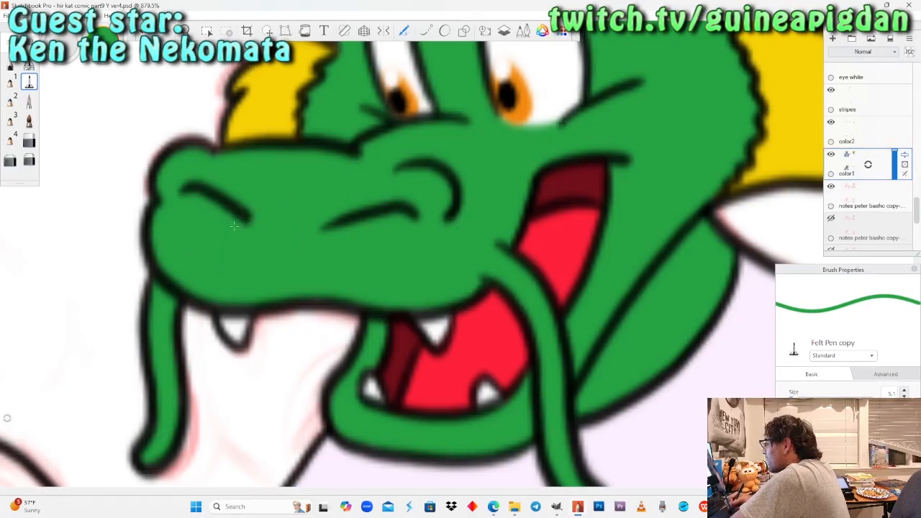
Paint green along the sleeve and shirt edges of the dragon's bent arm over the faded caption with the Pencil.
click(186, 31)
drag(222, 187, 331, 331)
drag(392, 301, 398, 286)
drag(378, 299, 358, 312)
drag(350, 289, 391, 192)
drag(372, 249, 214, 128)
click(10, 64)
drag(318, 214, 306, 228)
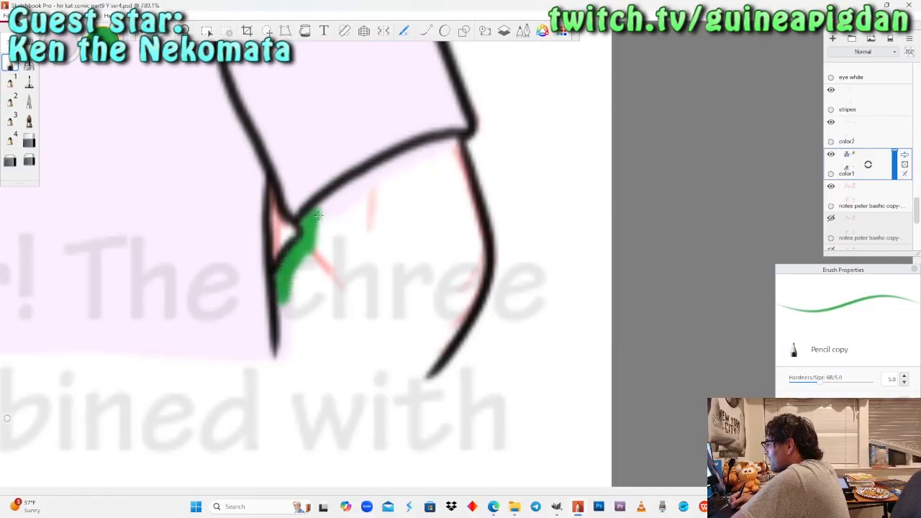
drag(282, 300, 287, 338)
mouse_move(317, 213)
mouse_down()
mouse_move(363, 180)
mouse_move(447, 144)
mouse_up()
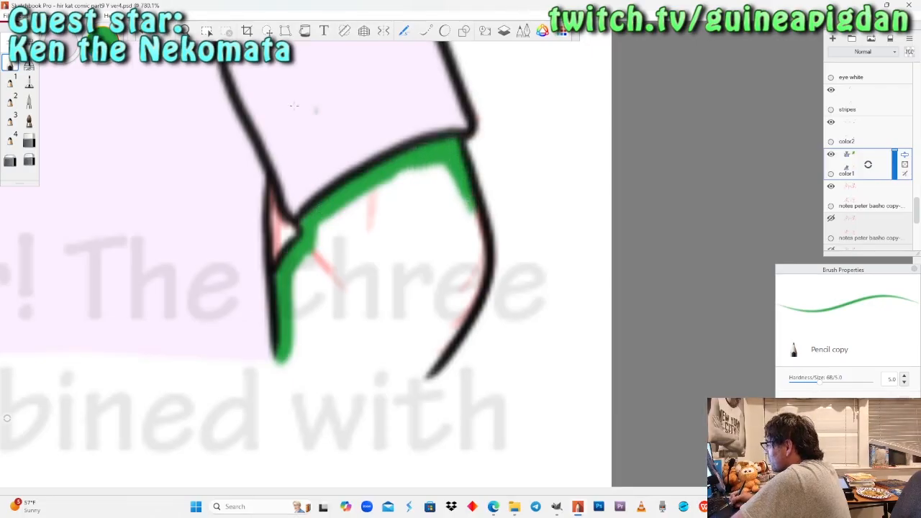
Fill the rest of the bent arm below the sleeve green with the Felt Pen, undoing a stray mark.
click(29, 81)
mouse_move(320, 230)
mouse_down()
mouse_move(384, 196)
mouse_move(442, 178)
mouse_move(464, 221)
mouse_move(471, 269)
mouse_move(419, 356)
mouse_up()
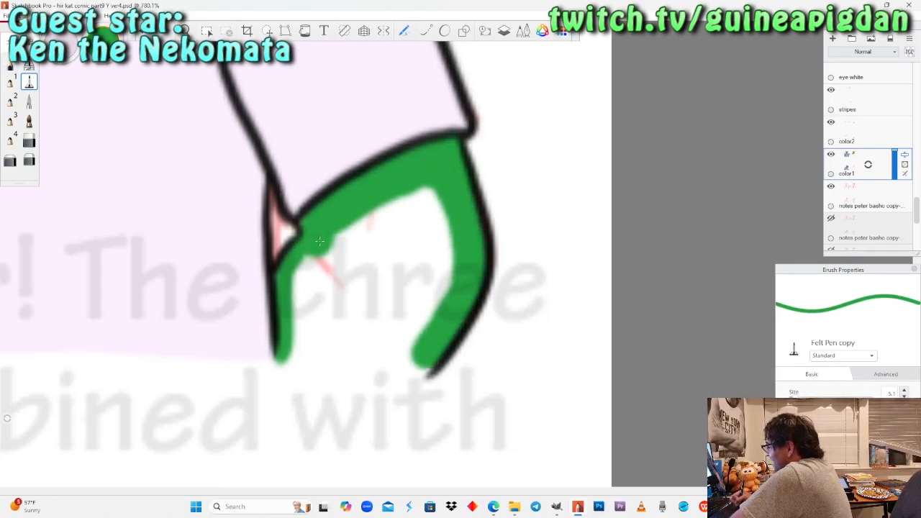
mouse_move(287, 350)
mouse_down()
mouse_move(413, 358)
mouse_move(308, 344)
mouse_move(316, 260)
mouse_move(353, 232)
mouse_move(320, 330)
mouse_move(435, 308)
mouse_move(450, 237)
mouse_move(410, 303)
mouse_move(400, 199)
mouse_up()
mouse_move(405, 258)
mouse_down()
mouse_move(387, 312)
mouse_move(361, 270)
mouse_move(344, 316)
mouse_up()
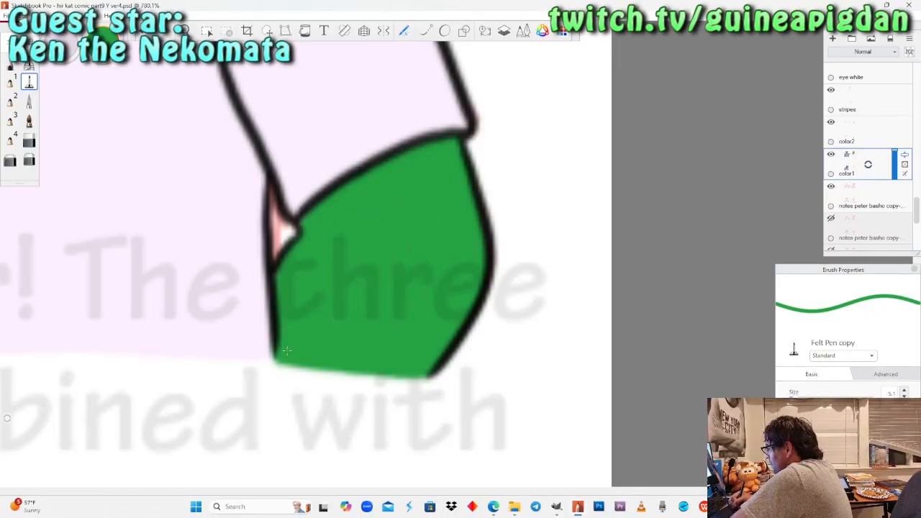
click(128, 92)
key(ctrl+z)
Paint the clawed tip of the other hand's pointing finger green with the Pencil, redoing the first stroke.
key(space)
mouse_move(157, 218)
mouse_down()
mouse_move(163, 236)
mouse_move(193, 256)
mouse_move(462, 303)
mouse_move(566, 347)
mouse_up()
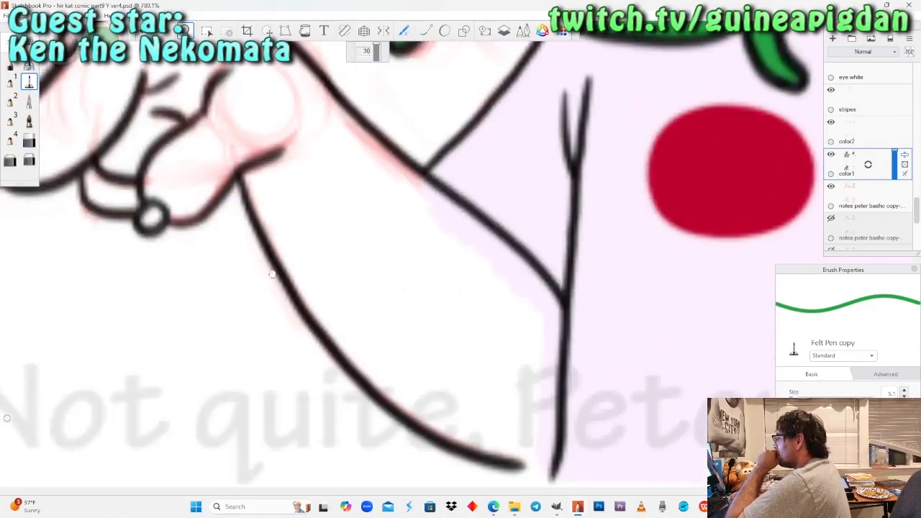
drag(273, 274, 452, 327)
click(10, 64)
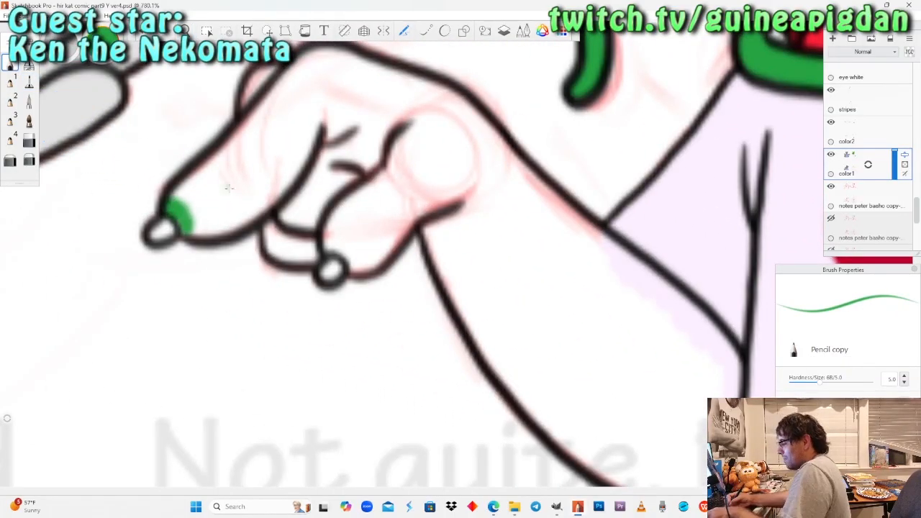
key(ctrl+z)
drag(177, 198, 176, 198)
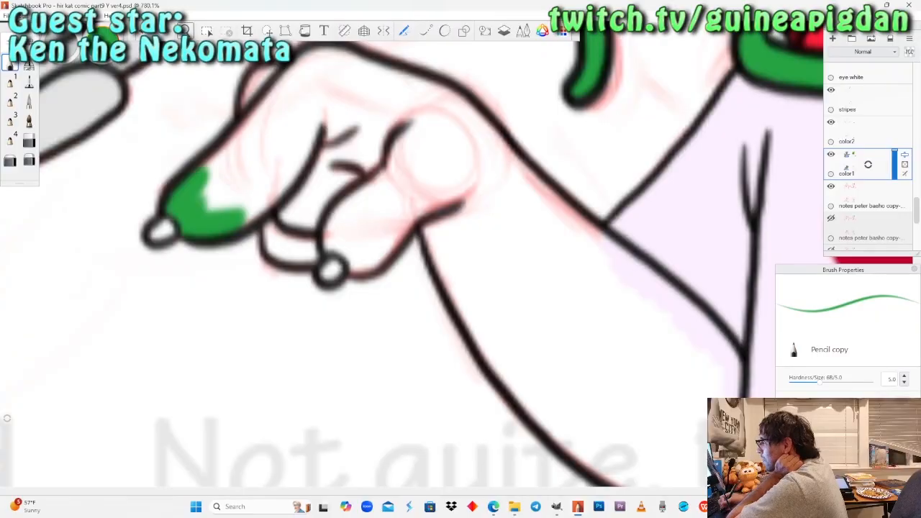
Fill the pointing finger and the finger showing behind it green with the Felt Pen.
key(space)
drag(248, 155, 238, 226)
click(29, 83)
drag(244, 155, 244, 193)
mouse_move(274, 151)
mouse_down()
mouse_move(263, 188)
mouse_move(192, 260)
mouse_move(241, 279)
mouse_up()
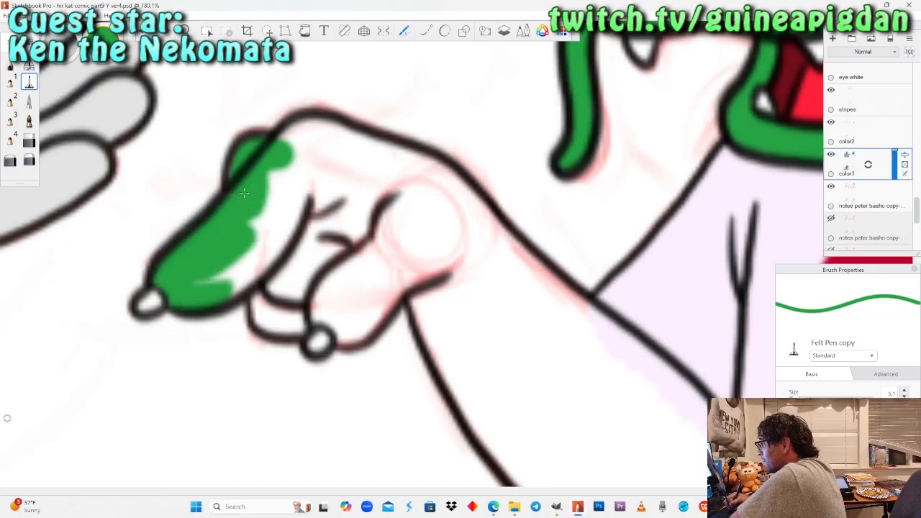
mouse_move(248, 234)
mouse_down()
mouse_move(252, 284)
mouse_move(264, 267)
mouse_up()
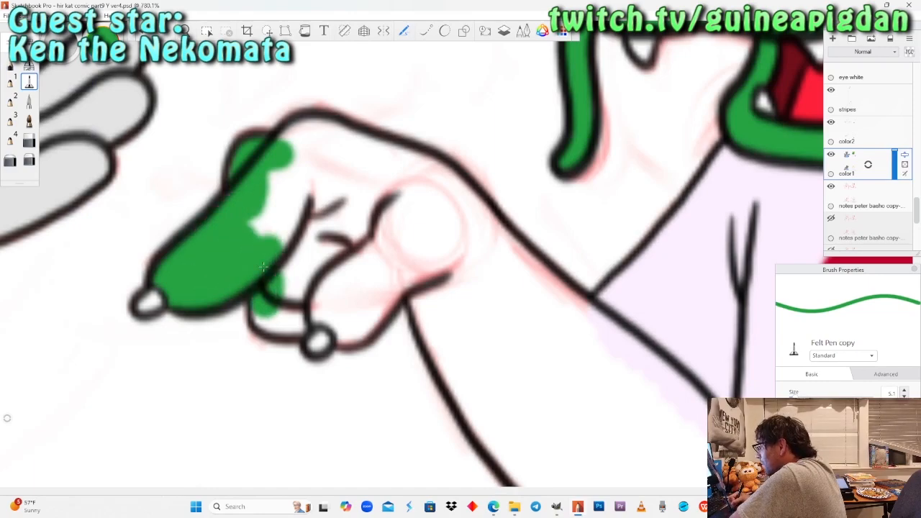
Paint the tucked finger, the back of the hand to the wrist and the lower clawed finger's edge green.
drag(296, 300, 323, 309)
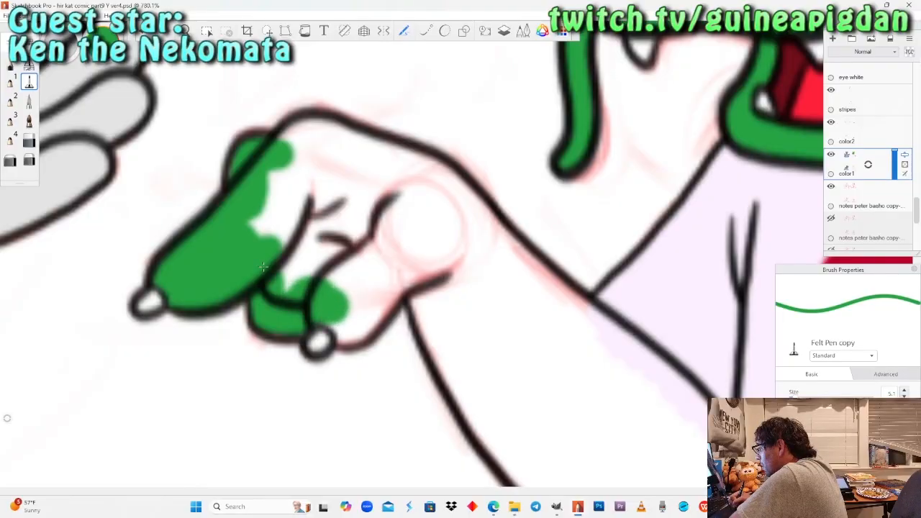
mouse_move(338, 302)
mouse_down()
mouse_move(295, 270)
mouse_move(266, 220)
mouse_move(292, 143)
mouse_move(323, 136)
mouse_move(419, 165)
mouse_move(500, 240)
mouse_up()
click(11, 65)
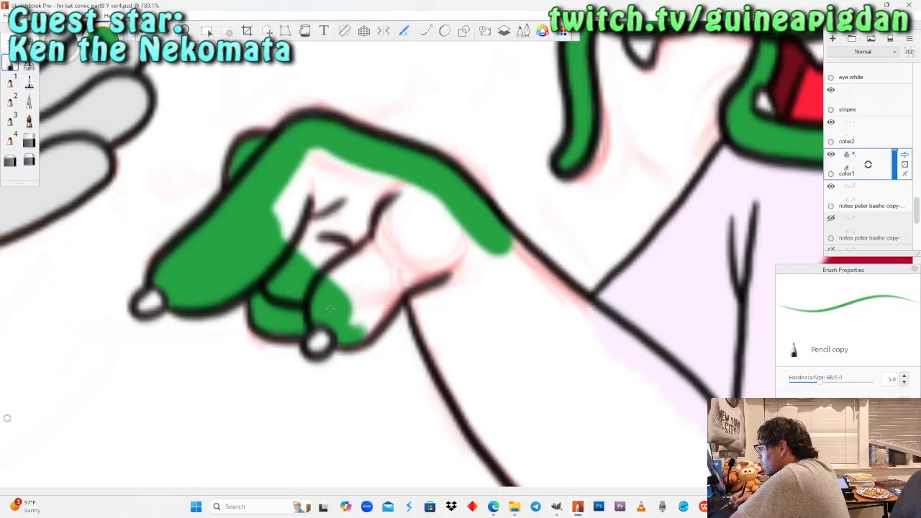
drag(354, 316, 370, 310)
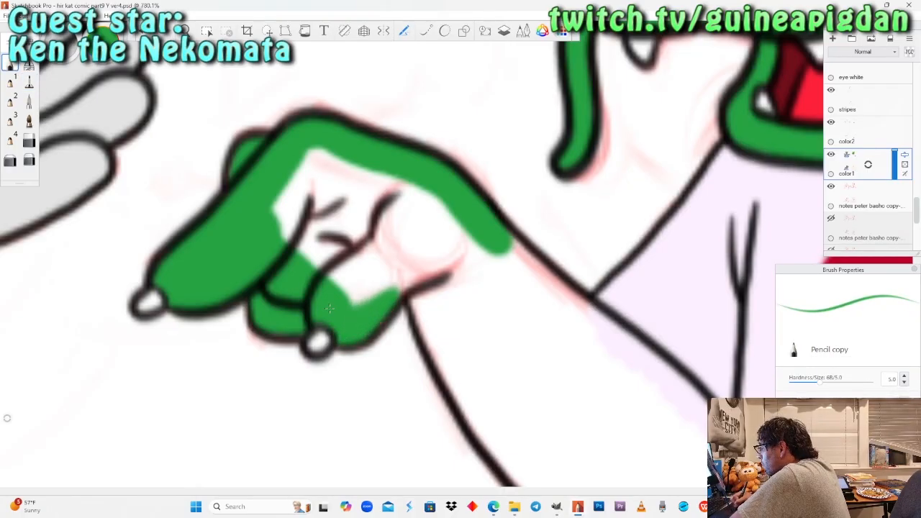
Fill the remaining white of the pointing hand green down to the wrist with the Felt Pen, undoing the last stroke.
click(29, 82)
mouse_move(316, 166)
mouse_down()
mouse_move(295, 208)
mouse_move(314, 150)
mouse_up()
mouse_move(320, 193)
mouse_down()
mouse_move(344, 282)
mouse_move(371, 237)
mouse_move(410, 268)
mouse_move(432, 265)
mouse_move(421, 298)
mouse_move(436, 326)
mouse_up()
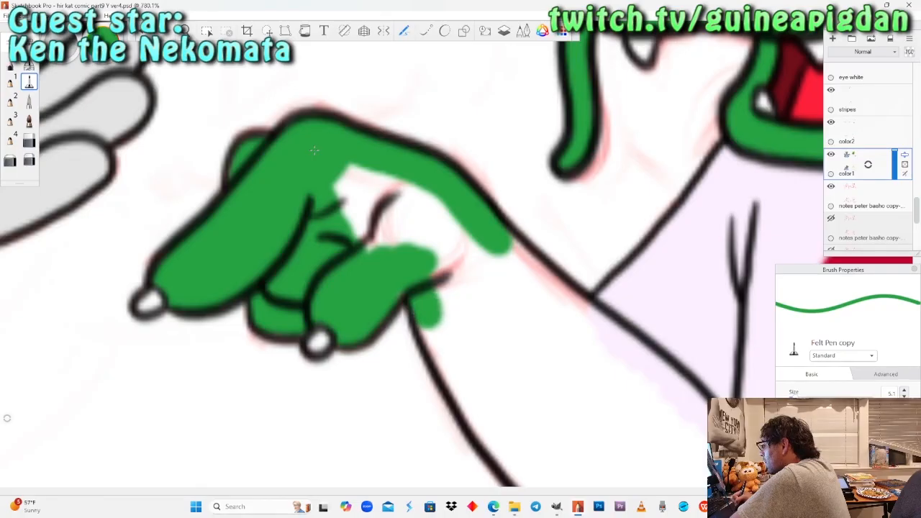
mouse_move(385, 238)
mouse_down()
mouse_move(383, 216)
mouse_move(346, 172)
mouse_up()
drag(381, 216, 451, 245)
mouse_move(454, 206)
mouse_down()
mouse_move(443, 278)
mouse_move(481, 267)
mouse_up()
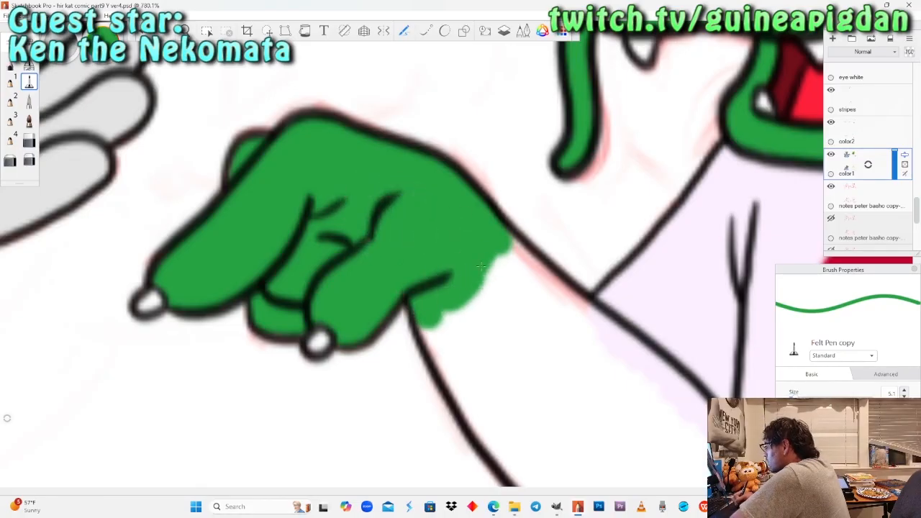
key(ctrl+z)
Fill the pointing arm green from the wrist to the shirt sleeve with the Felt Pen.
key(space)
mouse_move(546, 356)
mouse_down()
mouse_move(405, 304)
mouse_move(297, 238)
mouse_move(298, 210)
mouse_up()
mouse_move(246, 95)
mouse_down()
mouse_move(286, 132)
mouse_move(249, 95)
mouse_up()
mouse_move(306, 148)
mouse_down()
mouse_move(435, 252)
mouse_move(474, 308)
mouse_move(459, 417)
mouse_move(425, 421)
mouse_move(375, 403)
mouse_move(286, 338)
mouse_move(432, 395)
mouse_move(435, 338)
mouse_move(421, 259)
mouse_move(245, 119)
mouse_move(216, 219)
mouse_move(183, 205)
mouse_move(284, 323)
mouse_up()
mouse_move(238, 230)
mouse_down()
mouse_move(295, 317)
mouse_move(288, 194)
mouse_move(345, 331)
mouse_move(389, 352)
mouse_up()
drag(333, 221, 387, 344)
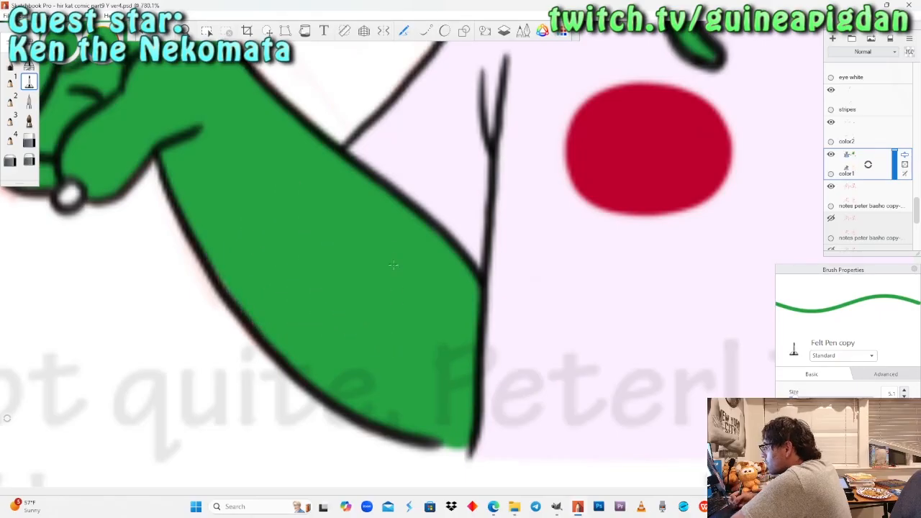
Raise the opacity of the "Not quite" and "Modern Japanese dropped" text layers to 100%.
scroll(392, 248, down, 8)
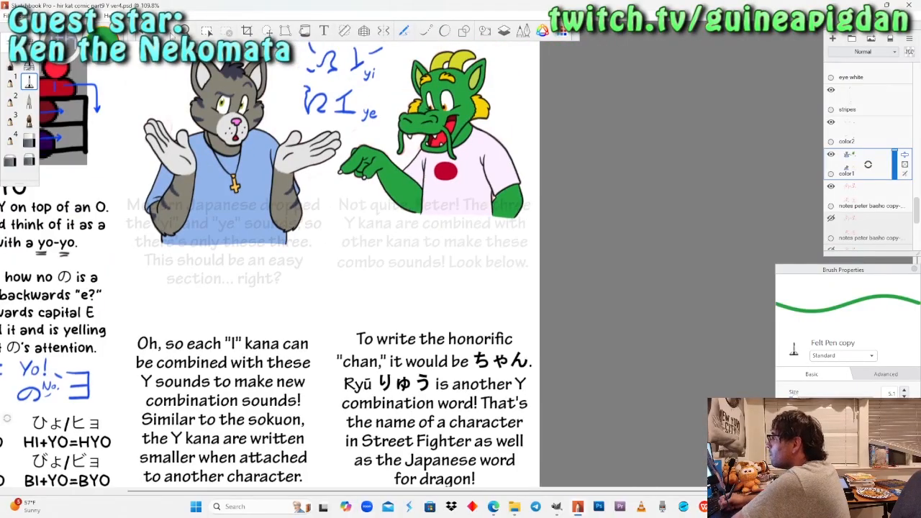
key(space)
drag(273, 156, 331, 207)
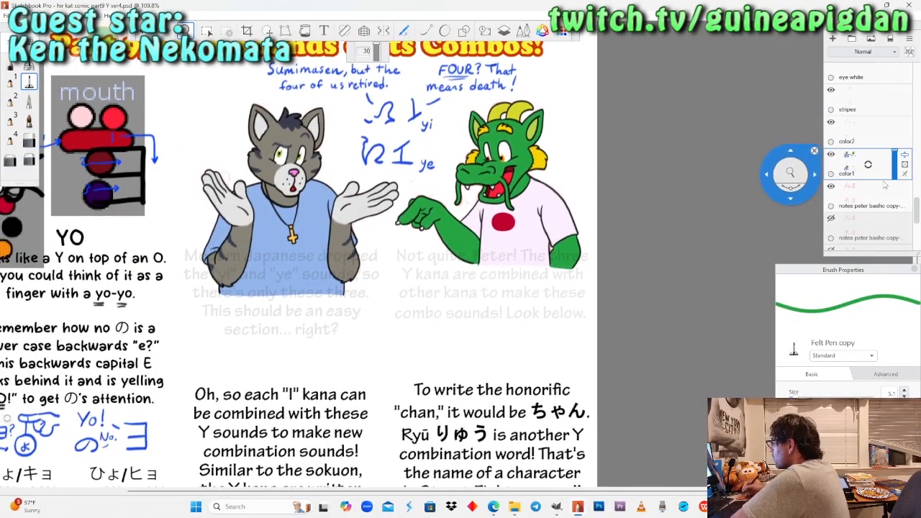
scroll(885, 186, up, 10)
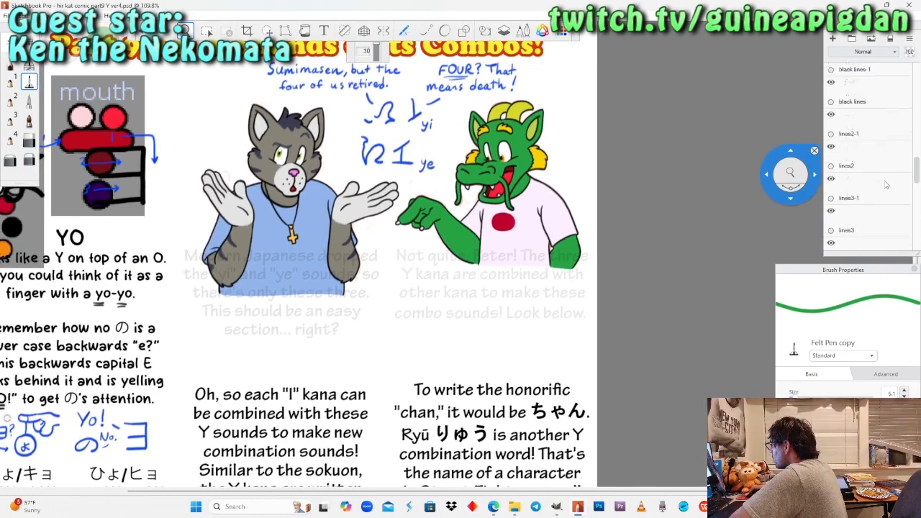
scroll(886, 186, up, 10)
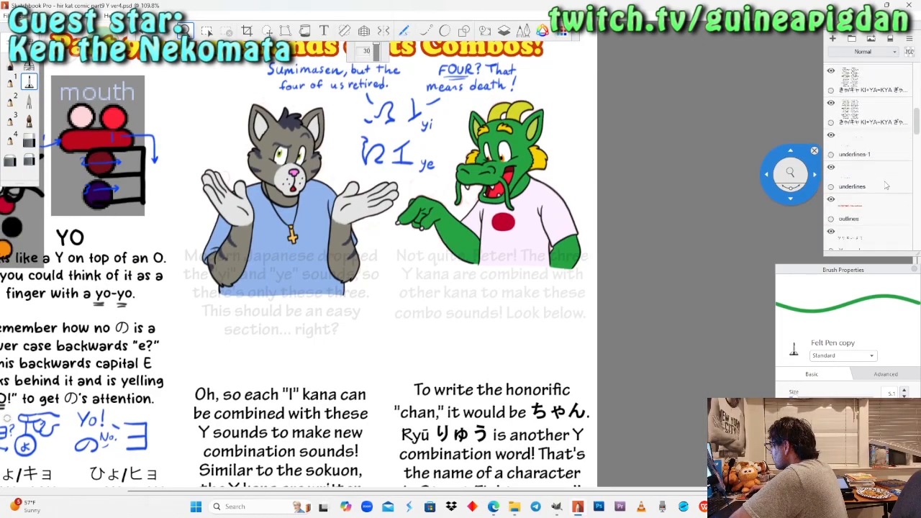
scroll(886, 186, up, 10)
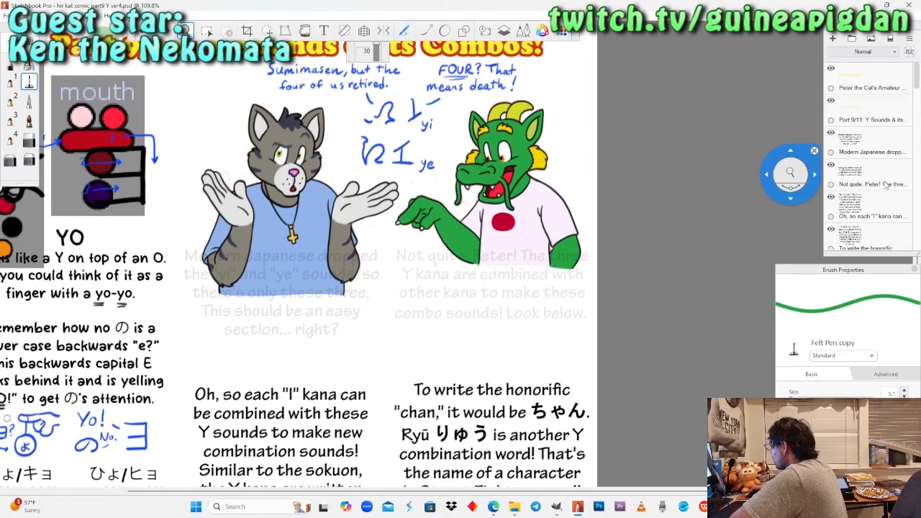
click(892, 184)
drag(895, 188, 908, 99)
click(889, 147)
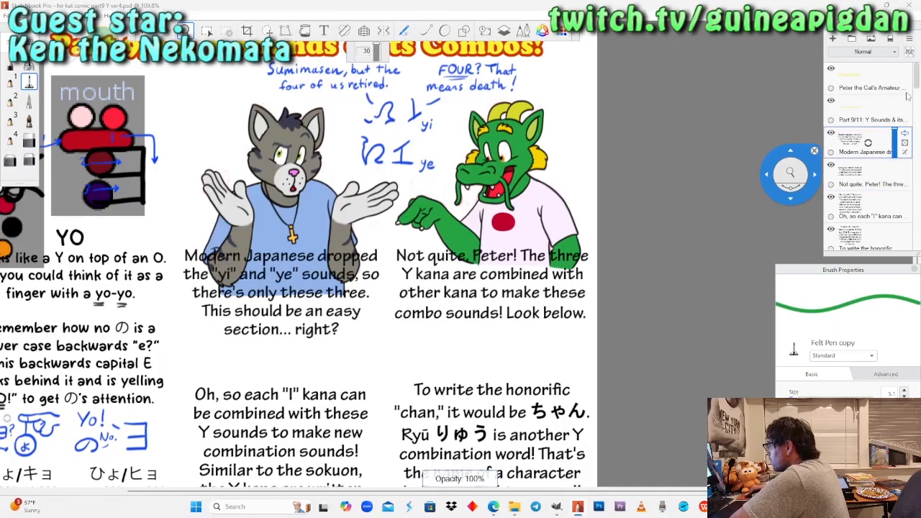
Make color1 the active layer again and hide the visible sketch notes layer directly beneath it.
scroll(871, 101, down, 10)
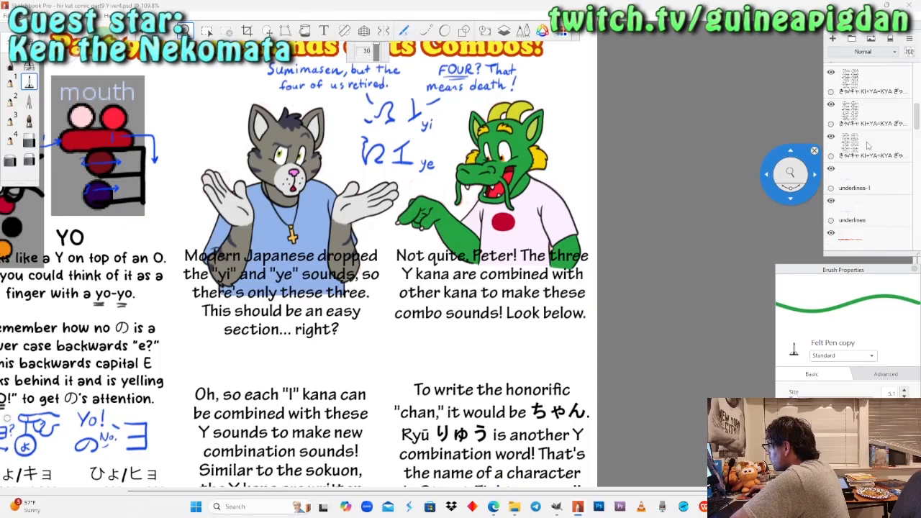
scroll(877, 175, down, 8)
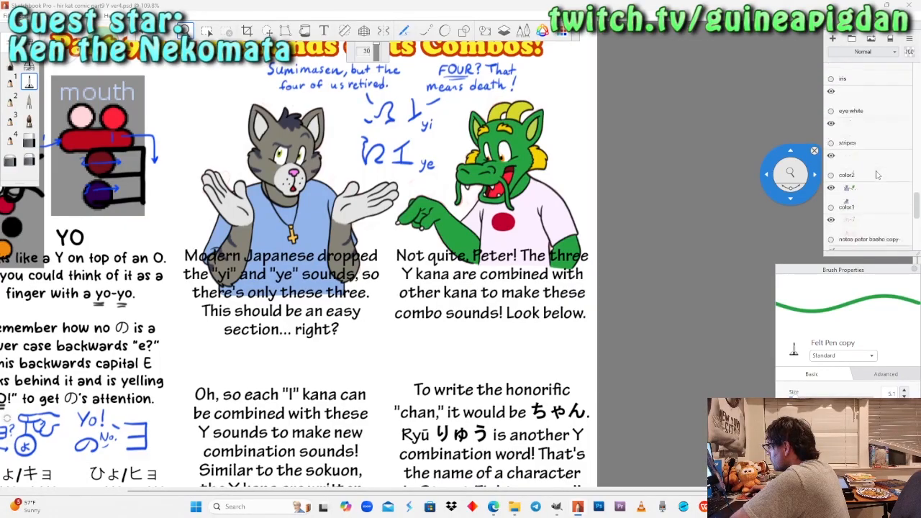
click(865, 106)
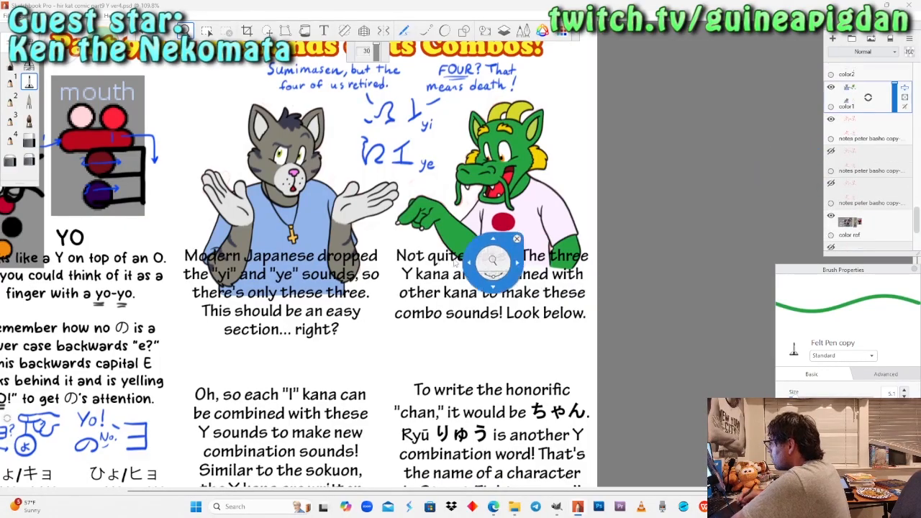
drag(419, 289, 417, 328)
drag(374, 369, 385, 216)
drag(469, 270, 489, 304)
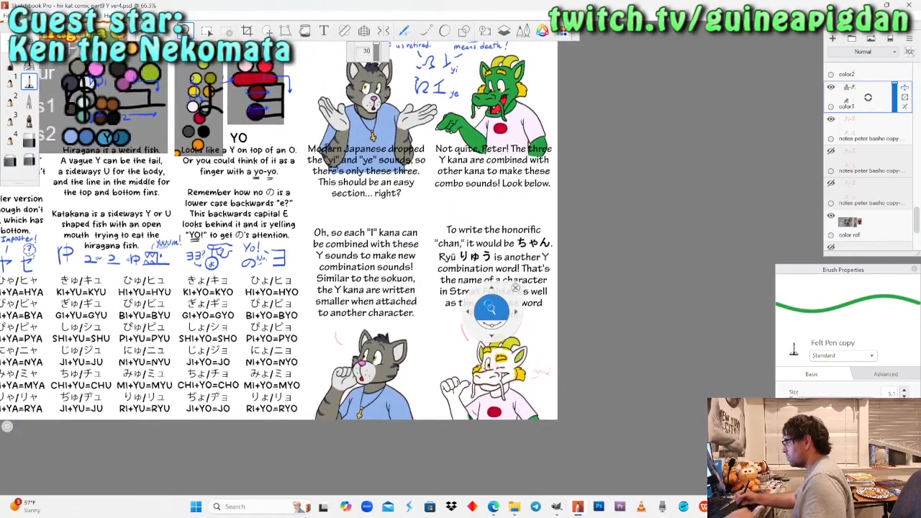
click(831, 119)
Fill the thumb of the lower dragon's raised fist green with the Felt Pen, leaving the claw white.
drag(505, 254, 504, 216)
drag(466, 348, 495, 341)
drag(453, 381, 485, 311)
drag(491, 316, 432, 344)
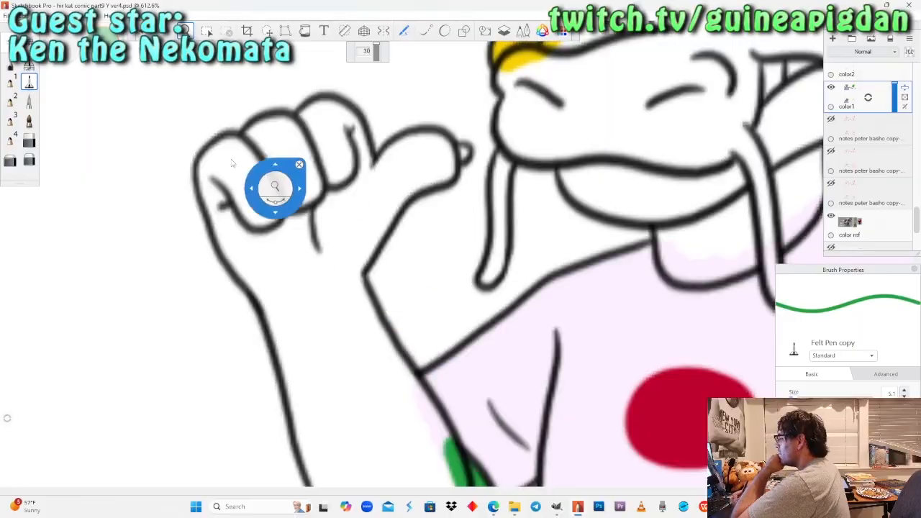
click(439, 168)
drag(440, 168, 440, 167)
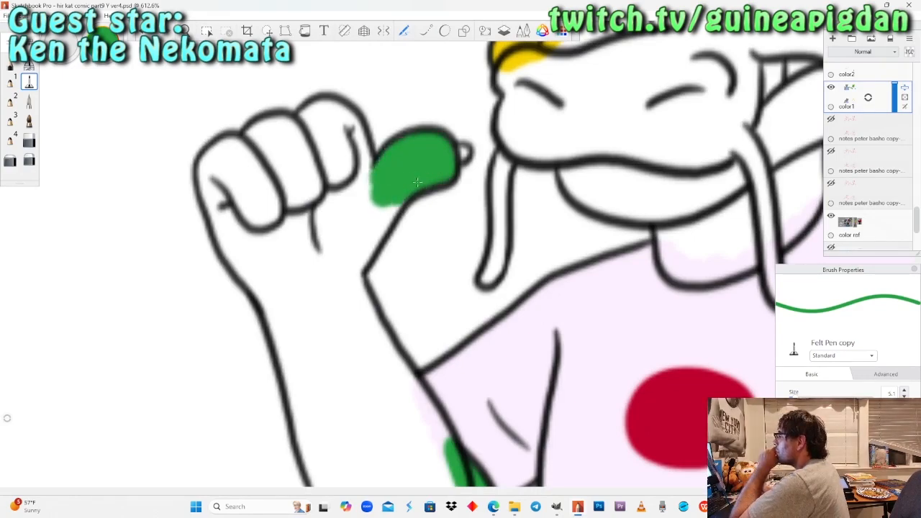
scroll(418, 183, up, 2)
drag(371, 191, 375, 182)
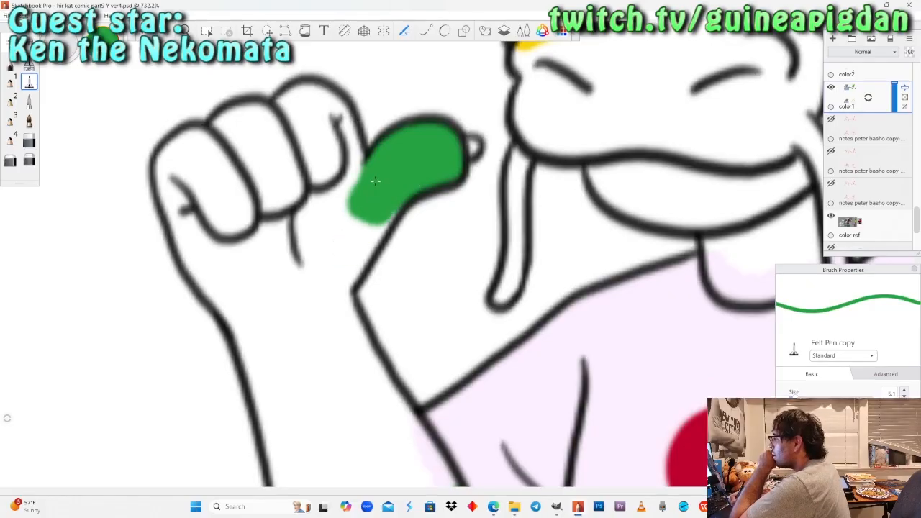
Fill the lower dragon's curled fingers, palm and raised forearm green down to the bottom edge of the page.
mouse_move(371, 219)
mouse_down()
mouse_move(328, 306)
mouse_move(353, 198)
mouse_move(331, 114)
mouse_move(289, 108)
mouse_move(267, 126)
mouse_up()
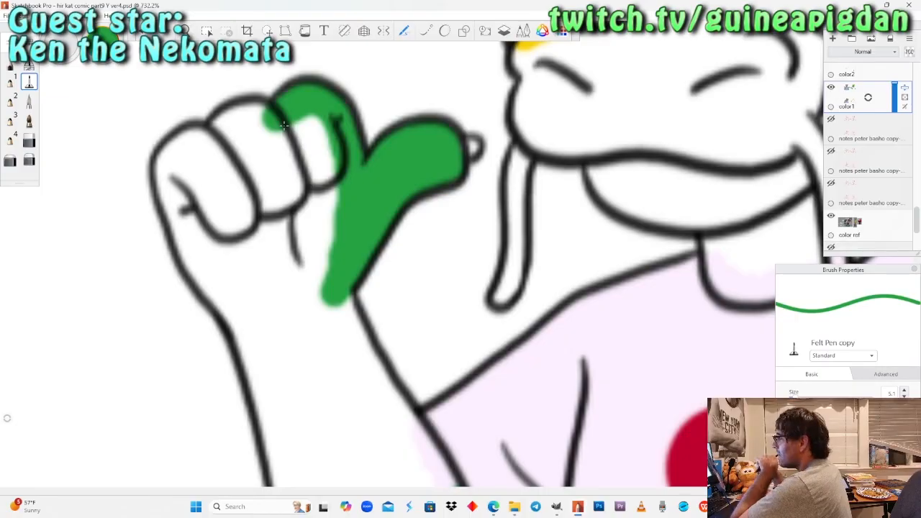
mouse_move(284, 124)
mouse_down()
mouse_move(247, 115)
mouse_move(225, 120)
mouse_move(211, 141)
mouse_move(171, 165)
mouse_move(209, 278)
mouse_move(248, 331)
mouse_up()
mouse_move(216, 167)
mouse_down()
mouse_move(255, 147)
mouse_move(313, 137)
mouse_move(323, 209)
mouse_move(302, 176)
mouse_move(302, 208)
mouse_move(287, 230)
mouse_move(277, 216)
mouse_move(237, 216)
mouse_move(270, 230)
mouse_move(241, 216)
mouse_move(248, 248)
mouse_move(223, 209)
mouse_move(256, 295)
mouse_move(277, 306)
mouse_move(328, 288)
mouse_move(360, 358)
mouse_move(302, 379)
mouse_move(263, 382)
mouse_move(254, 373)
mouse_move(278, 414)
mouse_move(277, 439)
mouse_move(370, 425)
mouse_move(388, 403)
mouse_move(396, 421)
mouse_move(425, 443)
mouse_up()
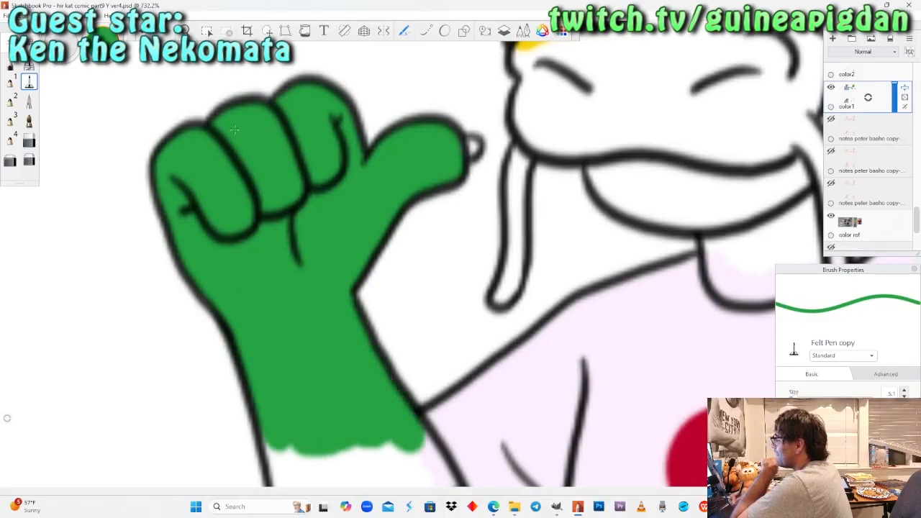
click(186, 31)
mouse_move(413, 433)
mouse_down()
mouse_move(341, 236)
mouse_move(386, 341)
mouse_move(367, 351)
mouse_move(266, 334)
mouse_move(230, 316)
mouse_move(208, 281)
mouse_move(223, 342)
mouse_move(255, 370)
mouse_up()
click(31, 84)
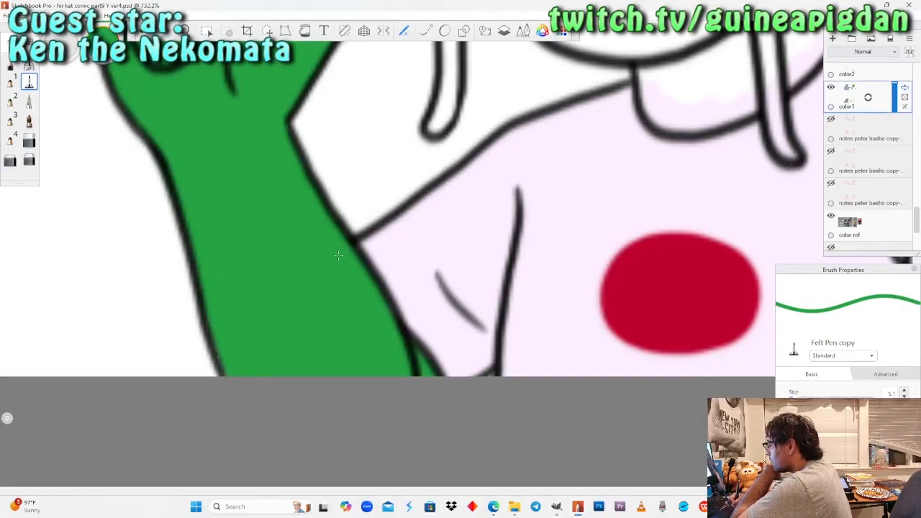
Paint the lower dragon's whisker nearest the thumb green with the Pencil.
key(space)
drag(456, 253, 213, 176)
drag(360, 250, 453, 257)
key(space)
key(space)
drag(348, 286, 385, 194)
drag(79, 356, 292, 171)
drag(315, 259, 281, 198)
click(11, 63)
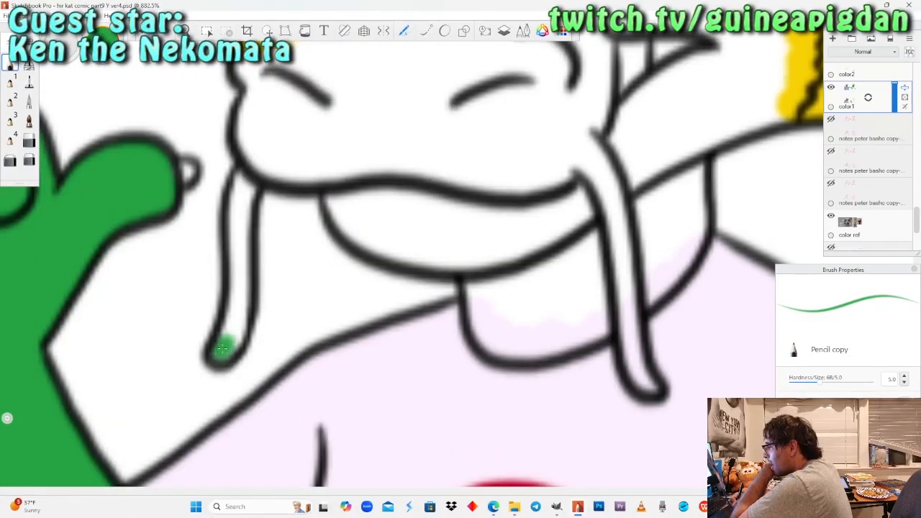
mouse_move(222, 349)
mouse_down()
mouse_move(244, 252)
mouse_move(237, 210)
mouse_up()
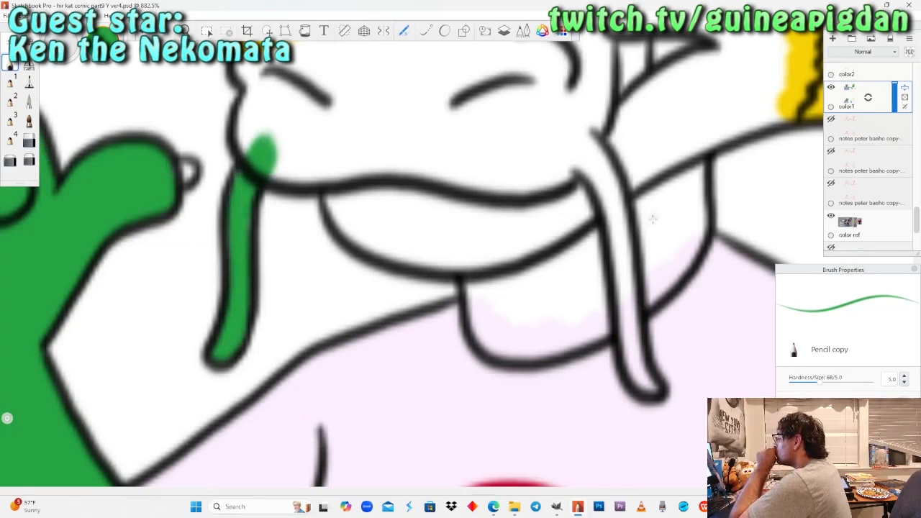
Edge the lower dragon's neck green with the Felt Pen and paint the other whisker's hanging tip with the Pencil.
click(29, 81)
mouse_move(478, 256)
mouse_down()
mouse_move(497, 347)
mouse_move(620, 306)
mouse_move(680, 257)
mouse_move(694, 232)
mouse_move(689, 144)
mouse_up()
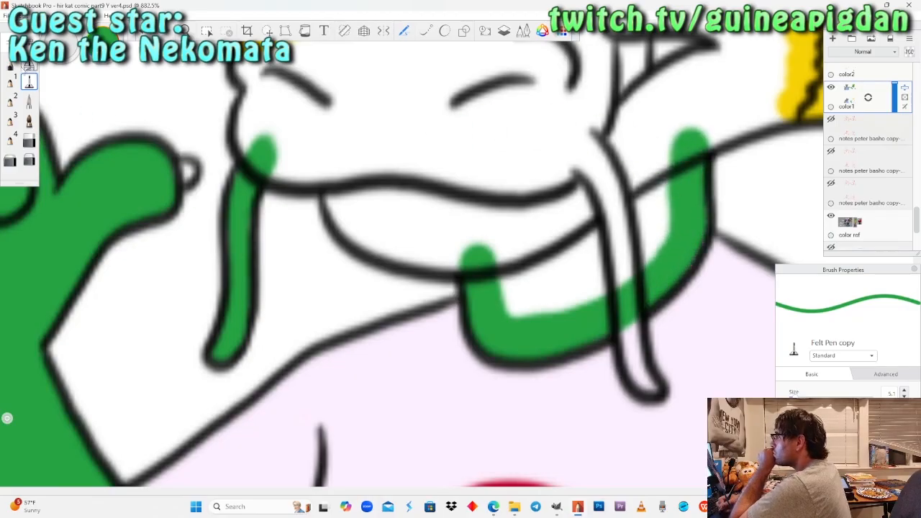
click(29, 66)
drag(637, 380, 623, 326)
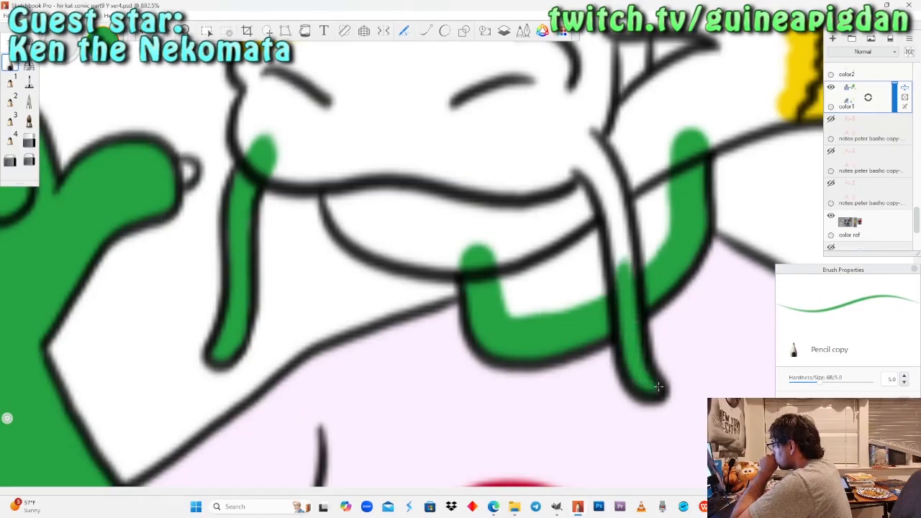
Fill the neck, lower jaw and lower part of the snout green with the Felt Pen, undoing the last stray stroke.
click(29, 83)
mouse_move(336, 168)
mouse_down()
mouse_move(354, 187)
mouse_move(347, 216)
mouse_move(378, 234)
mouse_move(416, 248)
mouse_move(510, 236)
mouse_move(528, 309)
mouse_move(565, 259)
mouse_move(651, 230)
mouse_move(676, 140)
mouse_move(482, 220)
mouse_move(428, 223)
mouse_move(360, 188)
mouse_move(431, 155)
mouse_move(569, 155)
mouse_move(669, 126)
mouse_move(540, 140)
mouse_move(633, 112)
mouse_move(676, 76)
mouse_move(752, 51)
mouse_move(677, 97)
mouse_move(736, 86)
mouse_move(720, 129)
mouse_move(777, 94)
mouse_up()
mouse_move(366, 171)
mouse_down()
mouse_move(325, 160)
mouse_move(288, 167)
mouse_move(253, 135)
mouse_move(263, 90)
mouse_move(272, 80)
mouse_move(280, 101)
mouse_move(288, 79)
mouse_move(338, 79)
mouse_move(359, 115)
mouse_move(555, 129)
mouse_up()
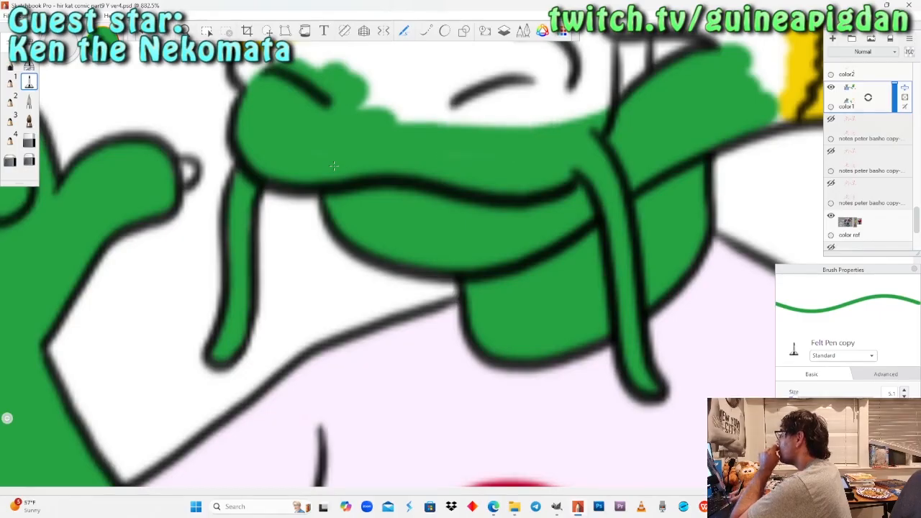
drag(385, 101, 426, 90)
key(ctrl+z)
Edge the smaller yellow cheek tuft in green with the Pencil, then fill the rest of the snout with the Felt Pen.
click(185, 31)
mouse_move(444, 146)
mouse_down()
mouse_move(363, 269)
mouse_move(405, 203)
mouse_up()
click(11, 66)
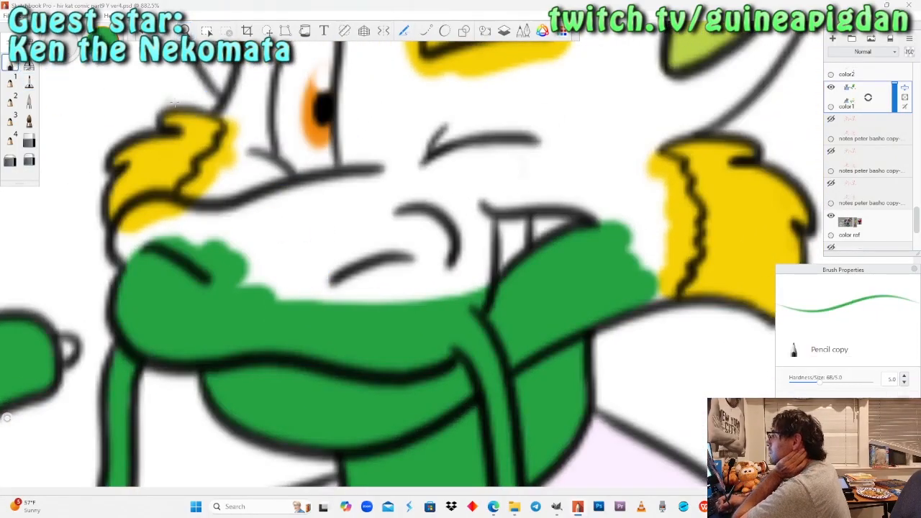
drag(232, 113, 232, 115)
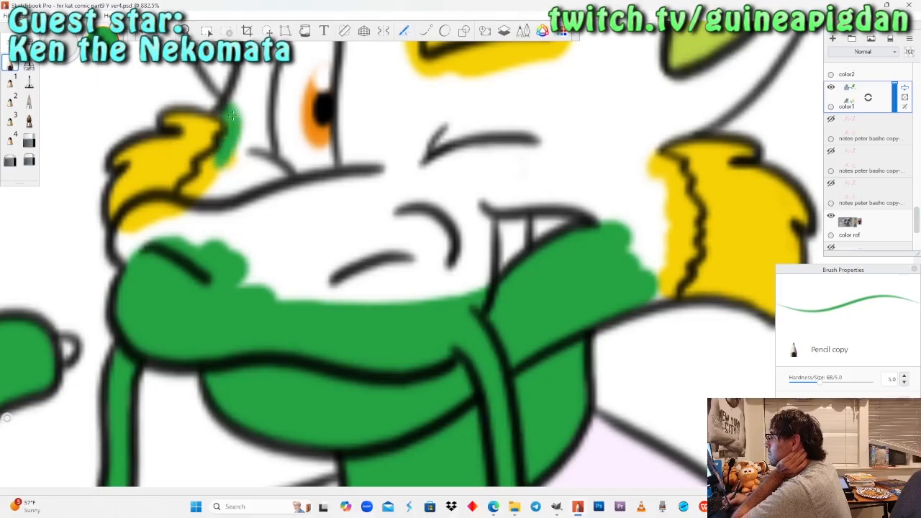
mouse_move(232, 115)
mouse_down()
mouse_move(227, 168)
mouse_move(238, 138)
mouse_up()
click(29, 82)
mouse_move(209, 234)
mouse_down()
mouse_move(155, 216)
mouse_move(203, 230)
mouse_move(231, 216)
mouse_move(244, 176)
mouse_move(273, 281)
mouse_move(302, 187)
mouse_move(338, 244)
mouse_move(374, 180)
mouse_move(418, 288)
mouse_move(475, 187)
mouse_move(482, 280)
mouse_up()
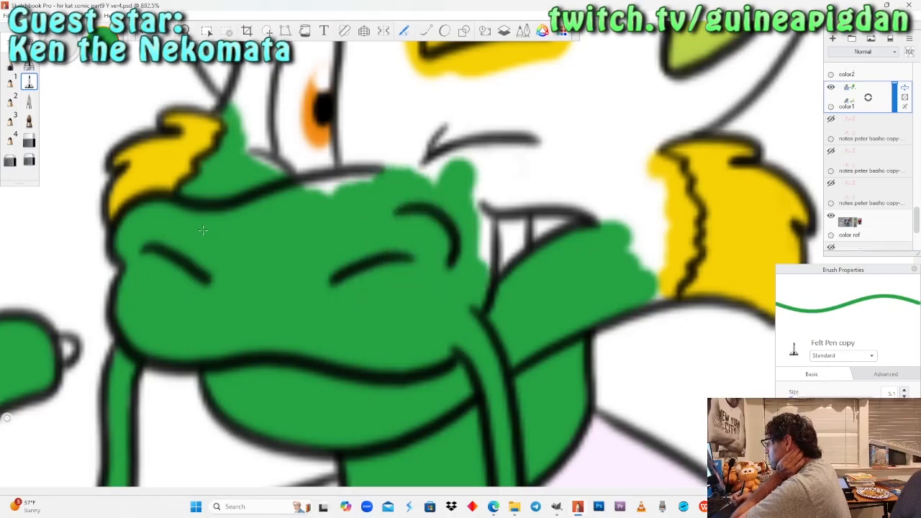
Fill the cheek around the bared teeth with the Felt Pen and edge the larger yellow cheek tuft with the Pencil.
mouse_move(464, 187)
mouse_down()
mouse_move(480, 190)
mouse_move(477, 174)
mouse_up()
mouse_move(616, 251)
mouse_down()
mouse_move(611, 219)
mouse_move(594, 200)
mouse_move(555, 189)
mouse_move(497, 191)
mouse_up()
mouse_move(475, 157)
mouse_down()
mouse_move(615, 167)
mouse_move(656, 277)
mouse_up()
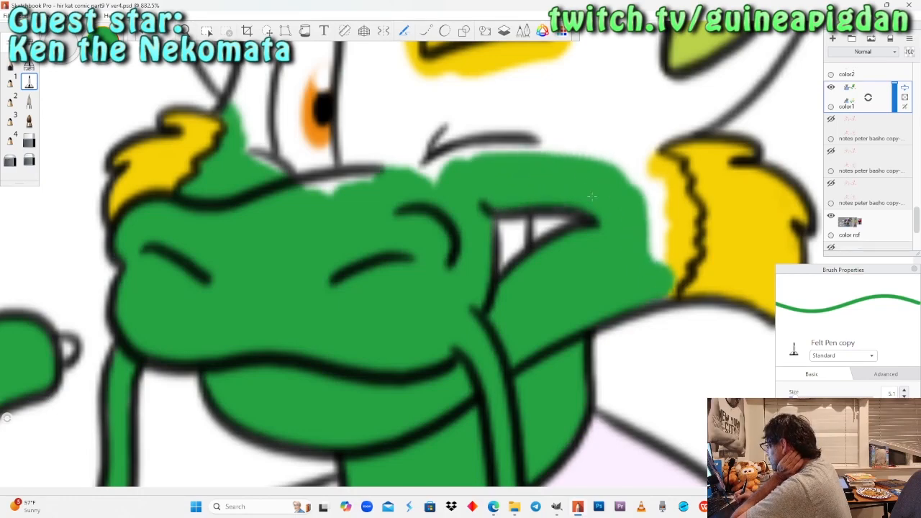
click(11, 65)
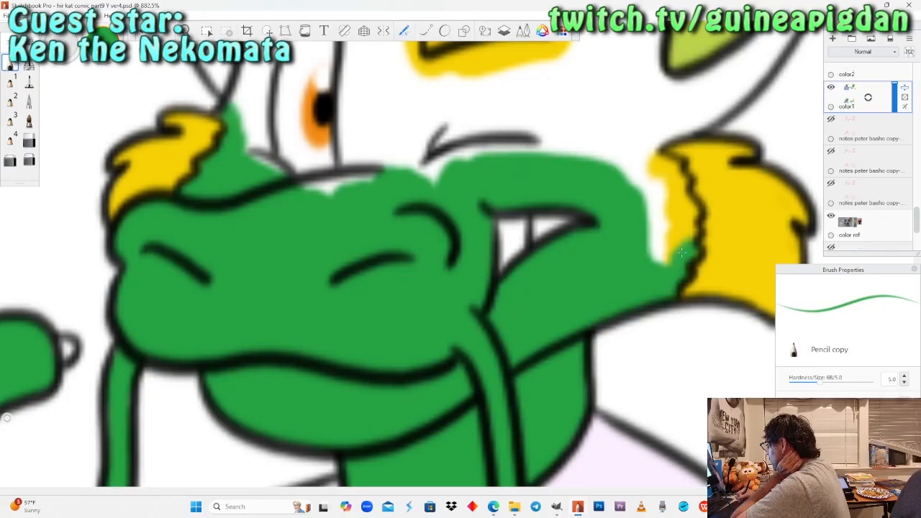
drag(681, 252, 681, 252)
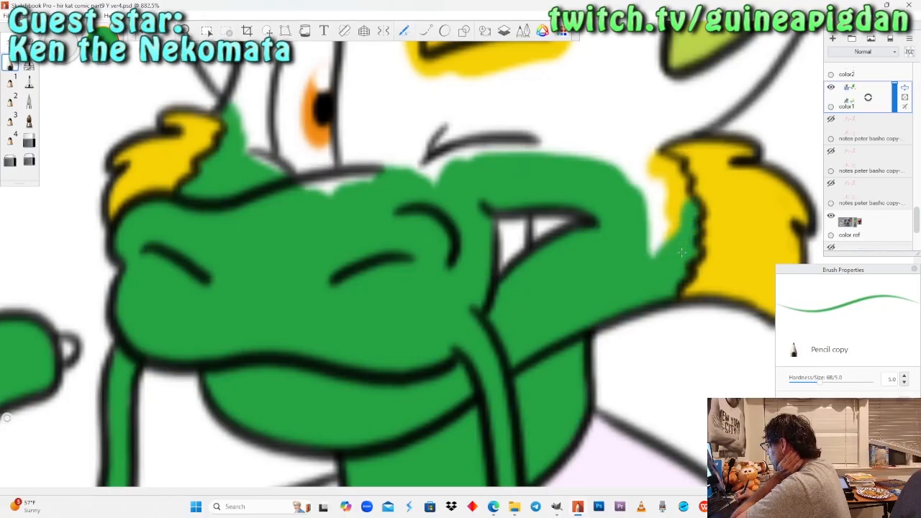
mouse_move(675, 180)
mouse_down()
mouse_move(648, 155)
mouse_move(655, 173)
mouse_move(688, 115)
mouse_move(713, 108)
mouse_move(651, 137)
mouse_up()
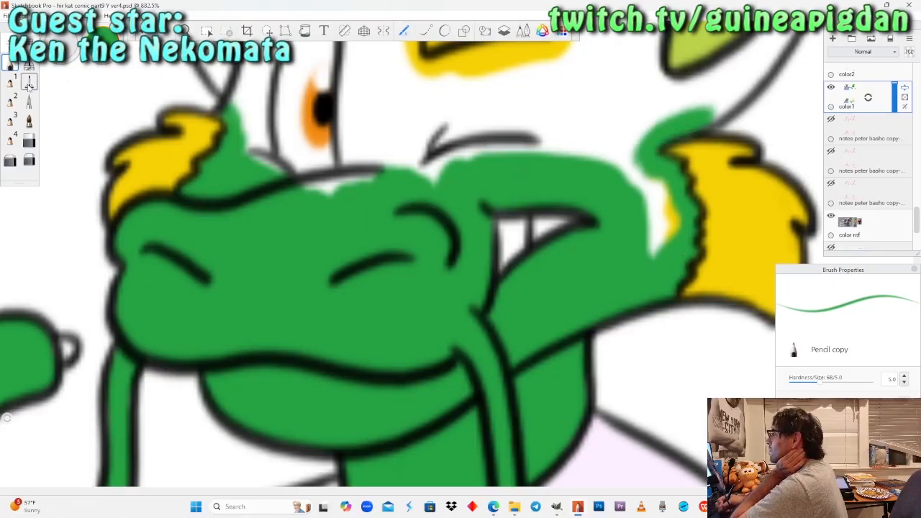
Fill the remaining cheek gap, the closed eye's surroundings and the area beside the open eye green with the Felt Pen.
click(29, 86)
mouse_move(644, 258)
mouse_down()
mouse_move(669, 219)
mouse_move(627, 150)
mouse_move(554, 137)
mouse_move(432, 158)
mouse_move(338, 144)
mouse_move(316, 126)
mouse_up()
mouse_move(295, 176)
mouse_down()
mouse_move(238, 81)
mouse_move(267, 64)
mouse_up()
drag(345, 88, 357, 130)
Paint the gap between the smaller ear and the yellow eyebrow green with the Pencil, and hide the color2 layer.
click(184, 31)
mouse_move(502, 60)
mouse_down()
mouse_move(430, 249)
mouse_move(389, 294)
mouse_move(441, 335)
mouse_up()
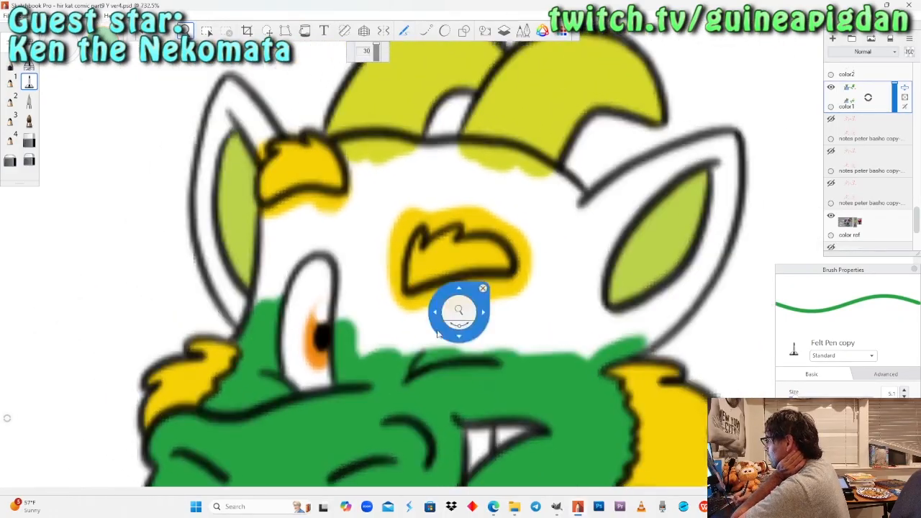
click(11, 64)
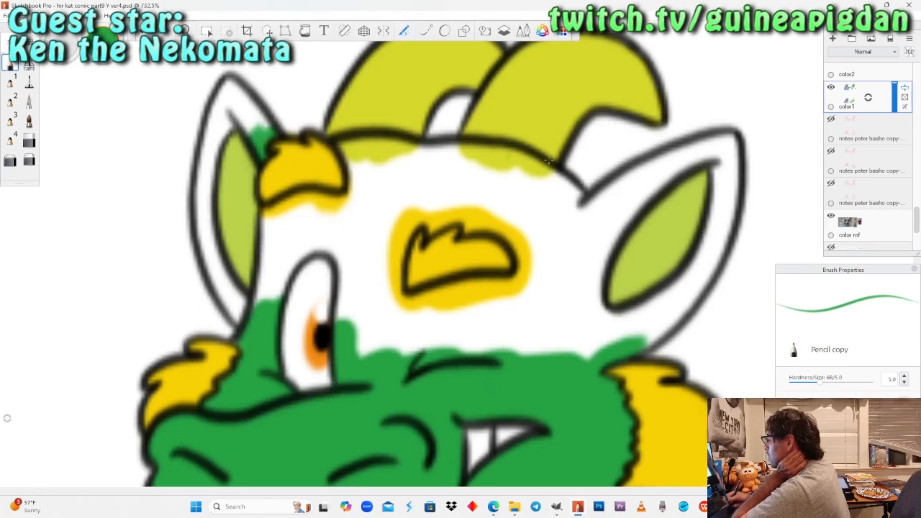
scroll(858, 131, up, 1)
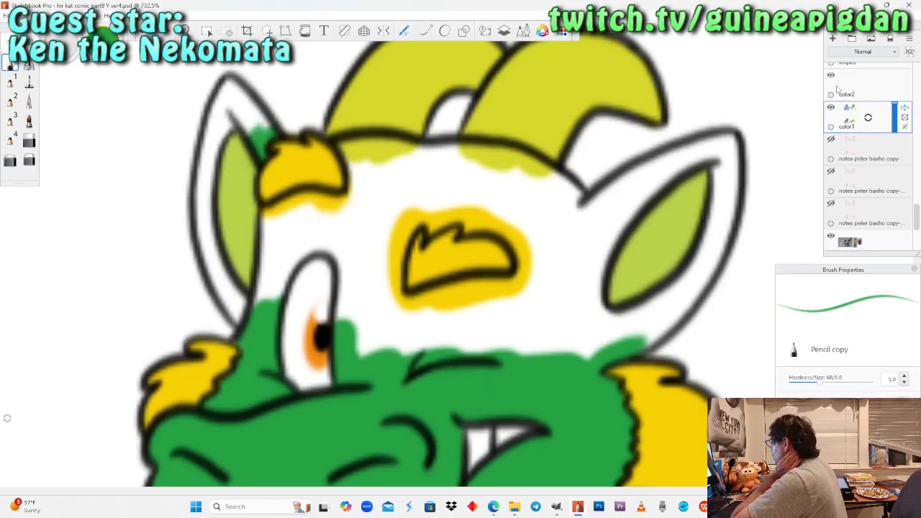
click(833, 78)
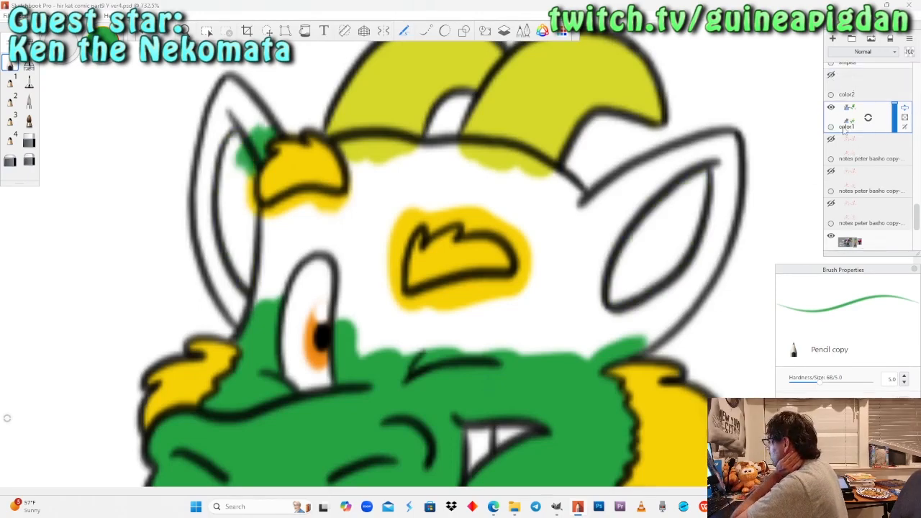
Fill the smaller ear's tip and the upper part of its inside green with the Felt Pen and Pencil.
click(29, 140)
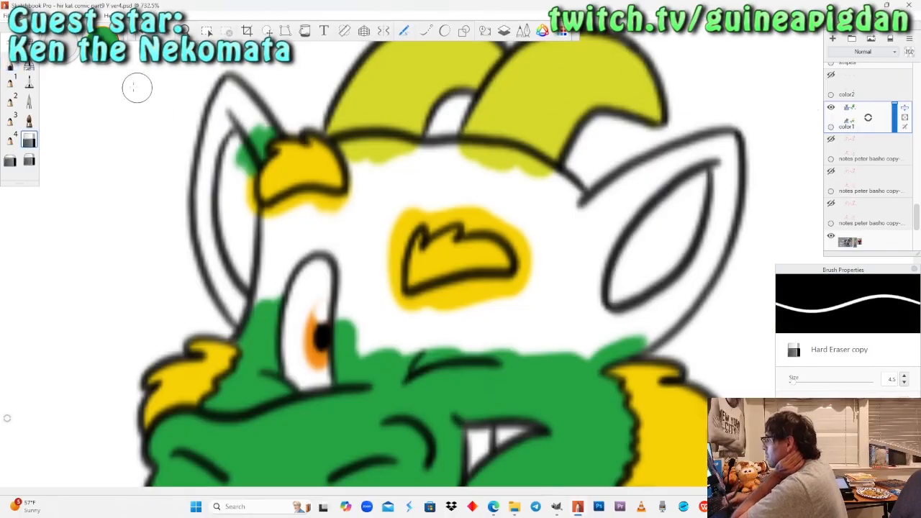
click(29, 82)
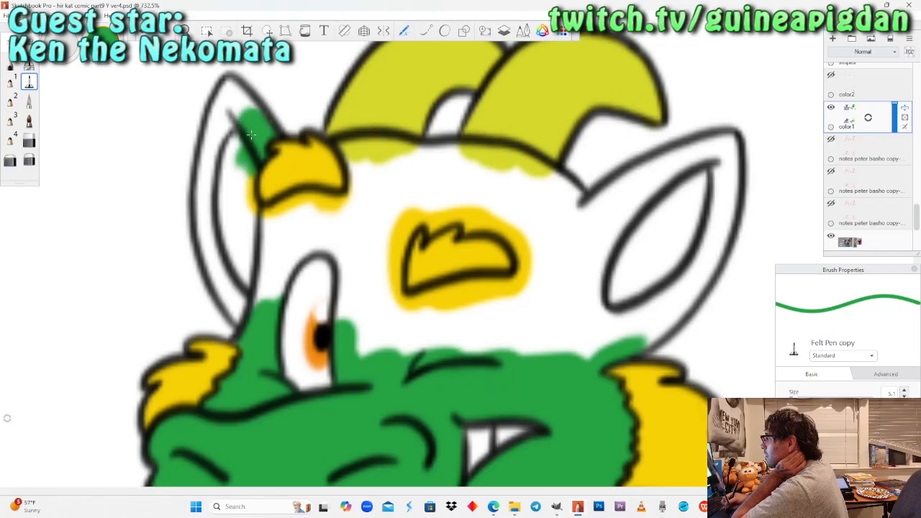
click(14, 65)
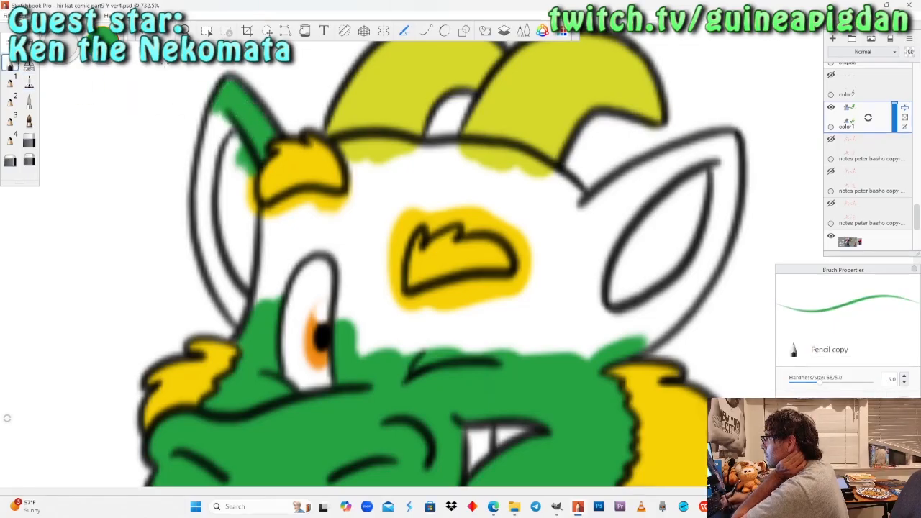
click(29, 81)
mouse_move(225, 111)
mouse_down()
mouse_move(230, 138)
mouse_move(215, 144)
mouse_move(213, 165)
mouse_move(229, 103)
mouse_up()
drag(229, 166, 240, 236)
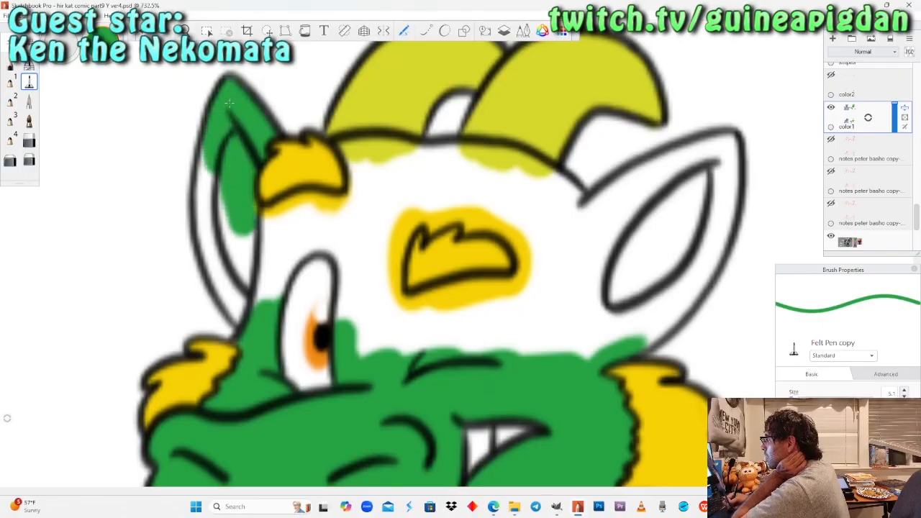
Fill the rest of the smaller ear and the forehead around the open eye green, and edge the first horn's base with the Pencil.
click(831, 74)
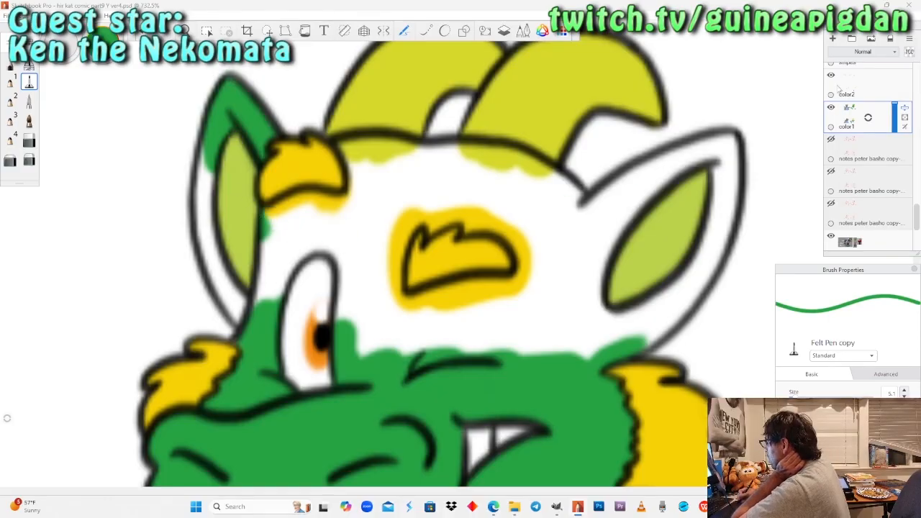
click(831, 75)
drag(234, 248, 219, 161)
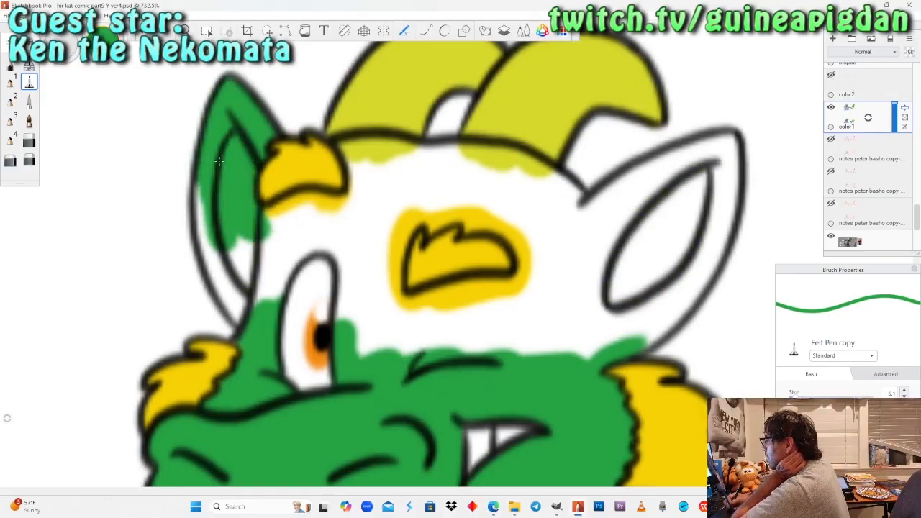
mouse_move(202, 216)
mouse_down()
mouse_move(241, 310)
mouse_move(272, 219)
mouse_move(306, 205)
mouse_move(360, 208)
mouse_move(278, 266)
mouse_move(328, 230)
mouse_move(352, 320)
mouse_move(367, 205)
mouse_move(370, 357)
mouse_move(378, 248)
mouse_move(358, 176)
mouse_up()
click(29, 65)
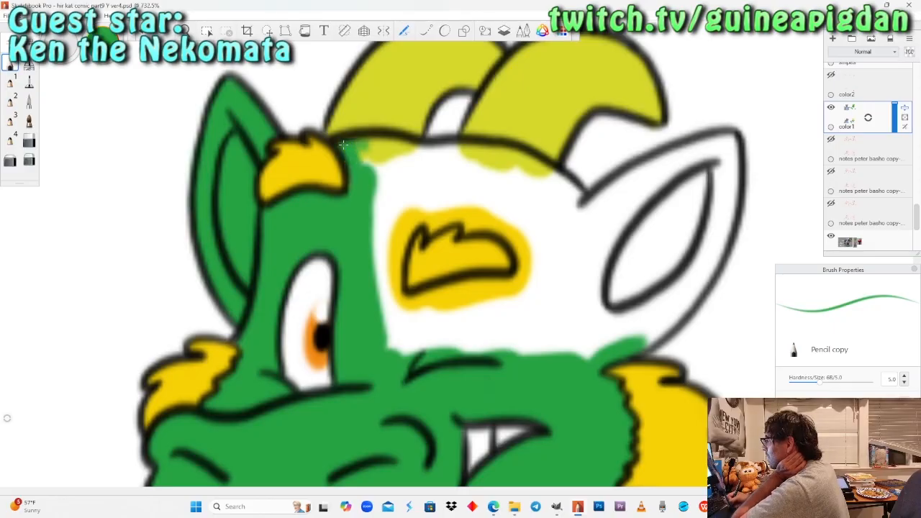
drag(359, 148, 400, 149)
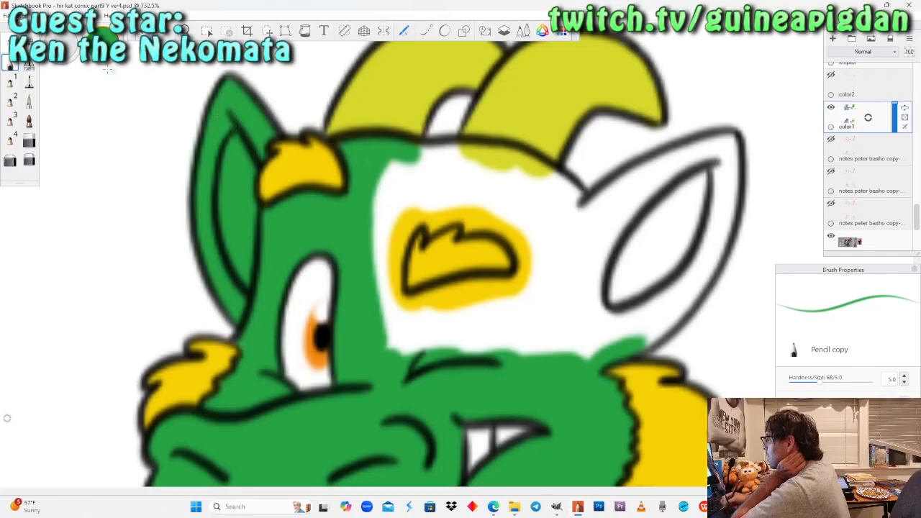
Paint a green band along the top of the head below the horns and fill the larger ear's outer rim and tip.
click(29, 81)
mouse_move(435, 159)
mouse_down()
mouse_move(382, 165)
mouse_move(568, 183)
mouse_move(516, 162)
mouse_move(591, 231)
mouse_up()
mouse_move(643, 324)
mouse_down()
mouse_move(655, 324)
mouse_move(713, 255)
mouse_move(722, 150)
mouse_up()
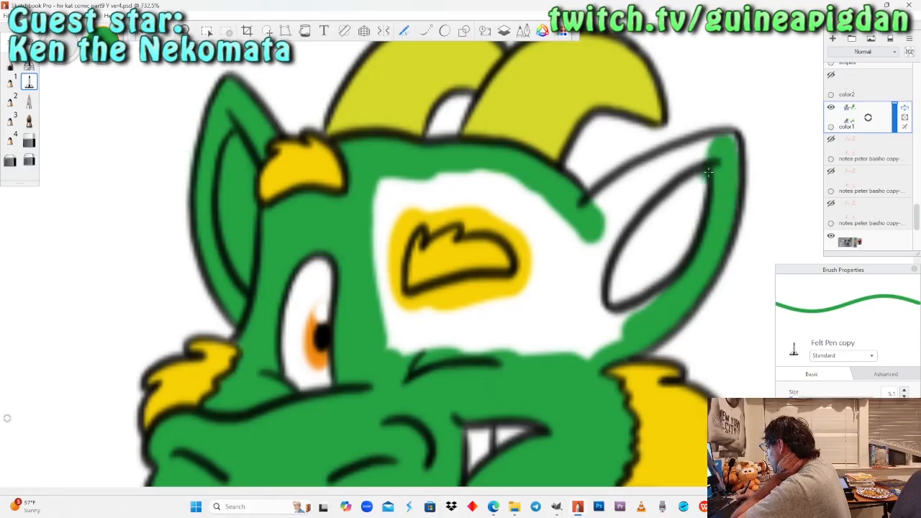
click(11, 66)
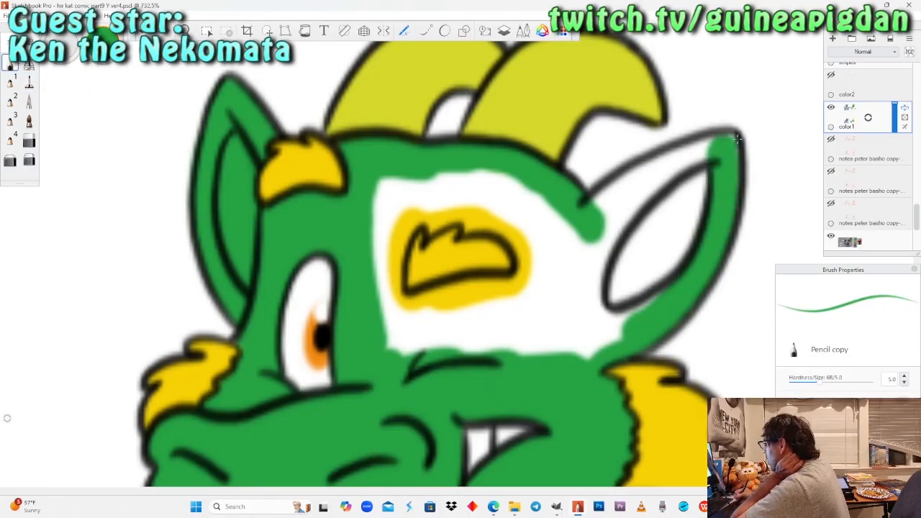
drag(735, 139, 692, 150)
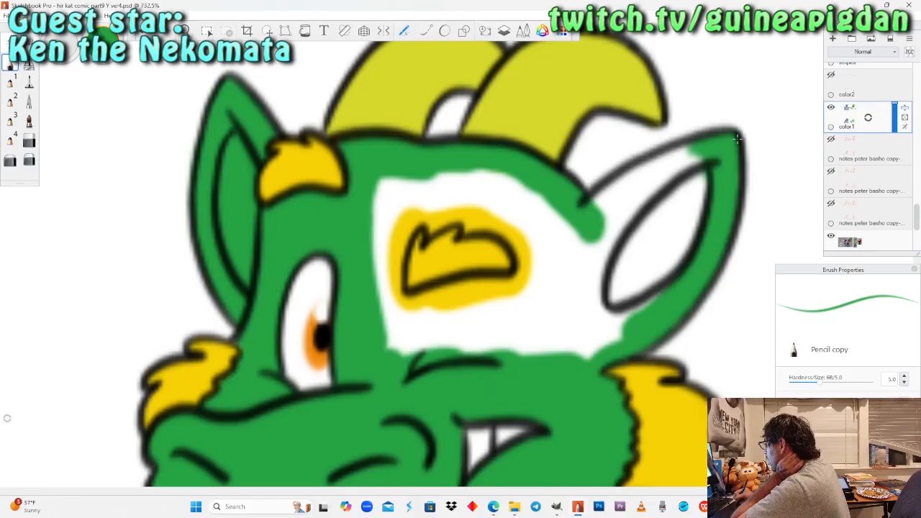
Fill the rest of the larger ear and the forehead around the second yellow eyebrow green with the Felt Pen.
click(29, 81)
mouse_move(705, 163)
mouse_down()
mouse_move(602, 196)
mouse_move(640, 202)
mouse_move(644, 229)
mouse_up()
mouse_move(695, 190)
mouse_down()
mouse_move(648, 295)
mouse_move(604, 342)
mouse_move(644, 259)
mouse_move(582, 316)
mouse_up()
mouse_move(626, 241)
mouse_down()
mouse_move(568, 346)
mouse_move(388, 334)
mouse_move(377, 288)
mouse_move(406, 327)
mouse_move(404, 296)
mouse_move(443, 300)
mouse_move(529, 286)
mouse_move(443, 324)
mouse_move(536, 287)
mouse_move(557, 248)
mouse_move(550, 216)
mouse_move(521, 256)
mouse_up()
mouse_move(545, 219)
mouse_down()
mouse_move(522, 207)
mouse_move(510, 187)
mouse_move(389, 185)
mouse_move(382, 267)
mouse_up()
mouse_move(394, 193)
mouse_down()
mouse_move(390, 280)
mouse_move(400, 294)
mouse_up()
mouse_move(402, 252)
mouse_down()
mouse_move(407, 200)
mouse_move(452, 183)
mouse_move(403, 190)
mouse_move(506, 202)
mouse_move(458, 199)
mouse_up()
drag(498, 220, 476, 213)
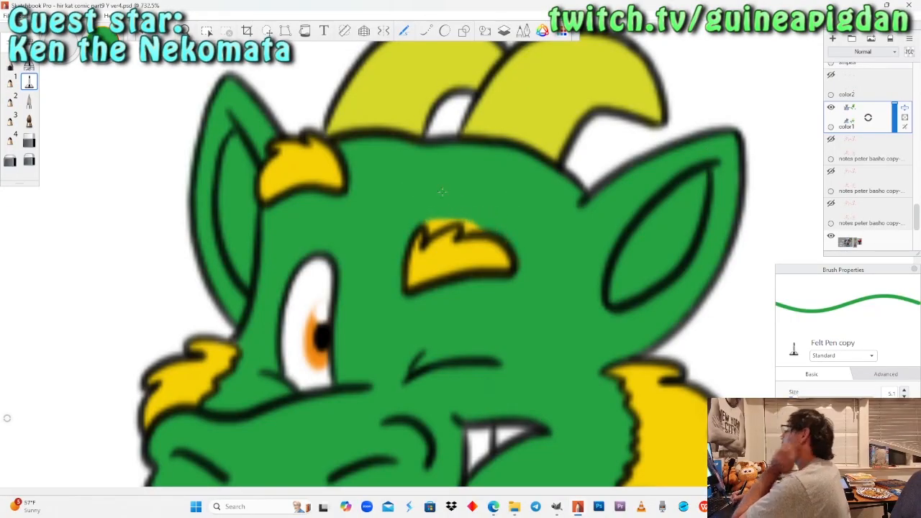
Edge the jagged upper tufts of the second yellow eyebrow in green with the Pencil.
click(182, 32)
mouse_move(431, 240)
mouse_down()
mouse_move(440, 203)
mouse_move(436, 219)
mouse_up()
click(10, 64)
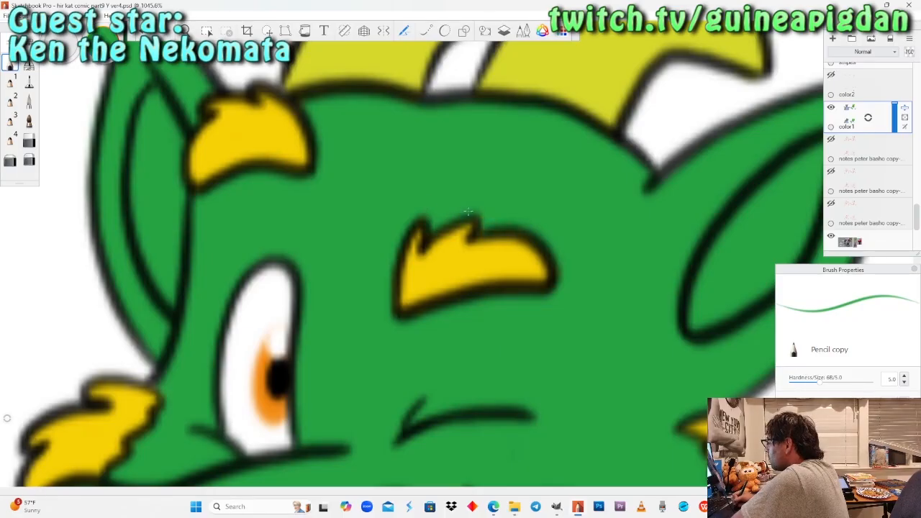
Show the color2 layer again and bring the whole comic page into view.
click(185, 31)
drag(220, 195, 276, 195)
drag(231, 281, 292, 331)
drag(317, 243, 331, 318)
drag(254, 253, 324, 315)
click(832, 75)
drag(353, 231, 357, 276)
drag(243, 170, 298, 291)
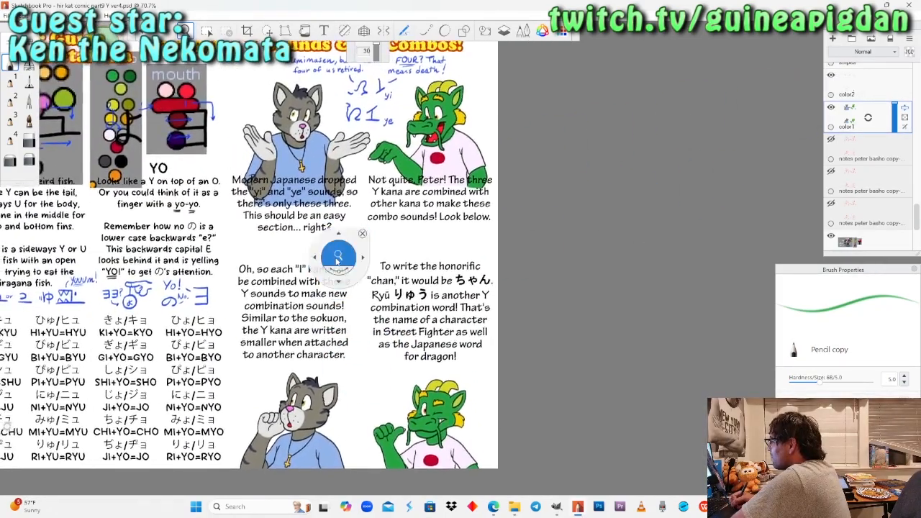
drag(339, 250, 336, 267)
drag(312, 297, 436, 303)
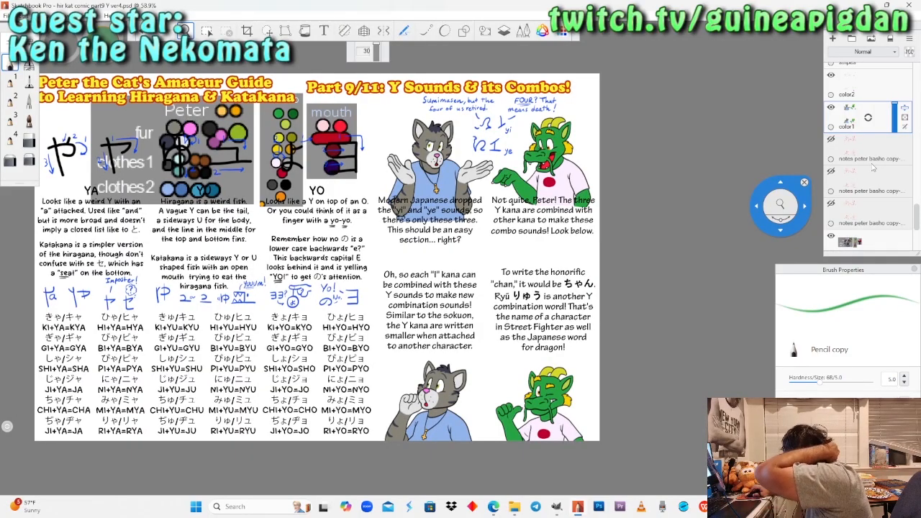
Show the boxes layer behind the kana stroke-order drawings.
scroll(874, 165, up, 3)
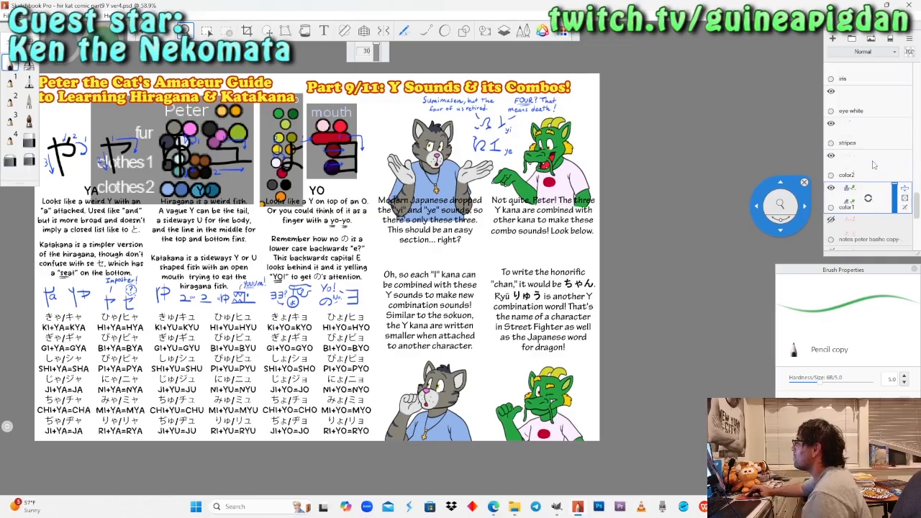
scroll(874, 164, up, 6)
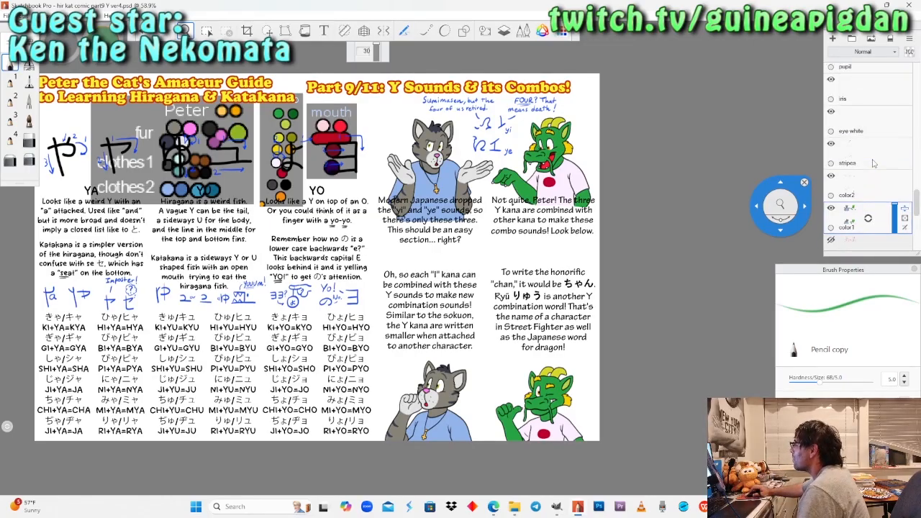
scroll(874, 163, up, 6)
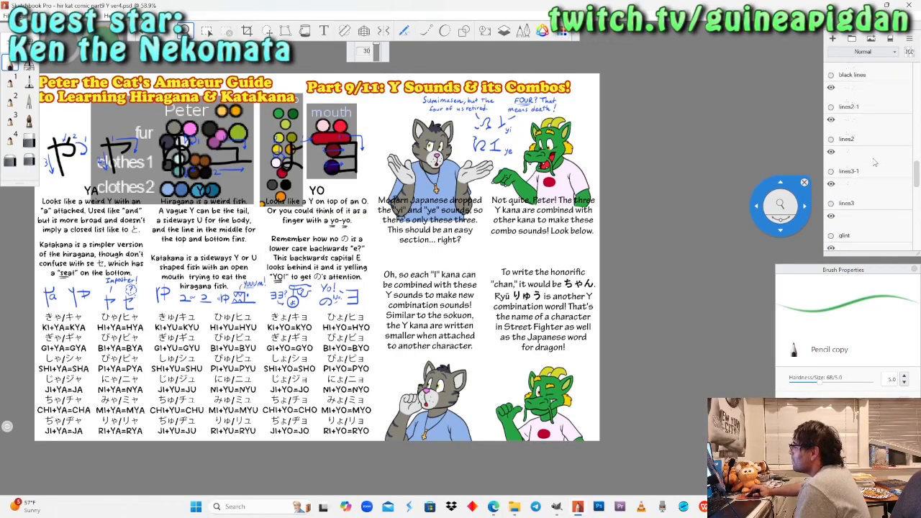
scroll(873, 162, up, 2)
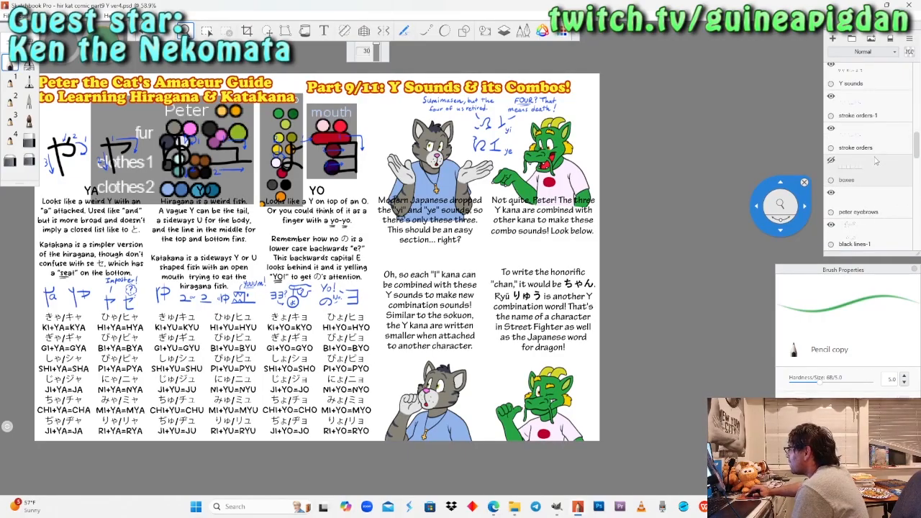
click(832, 162)
Hide the color ref layer and show the lined paper layer.
scroll(896, 176, down, 8)
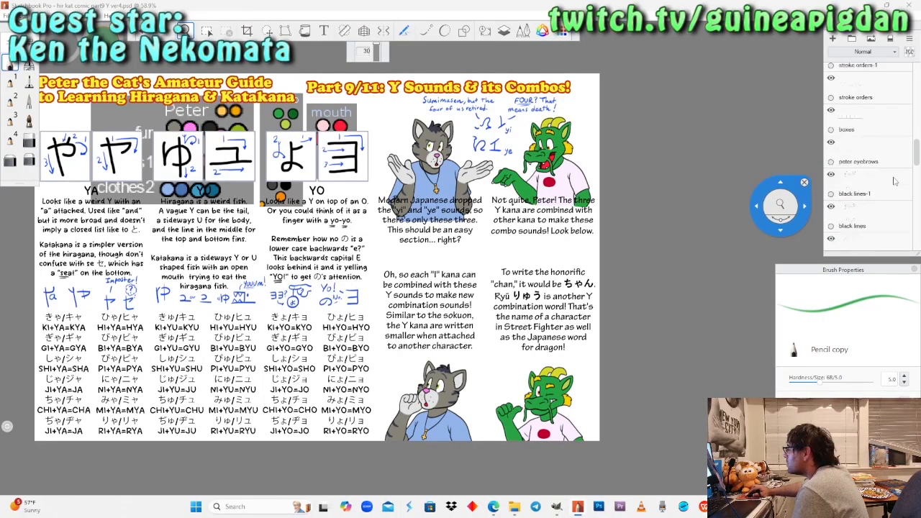
scroll(895, 181, down, 10)
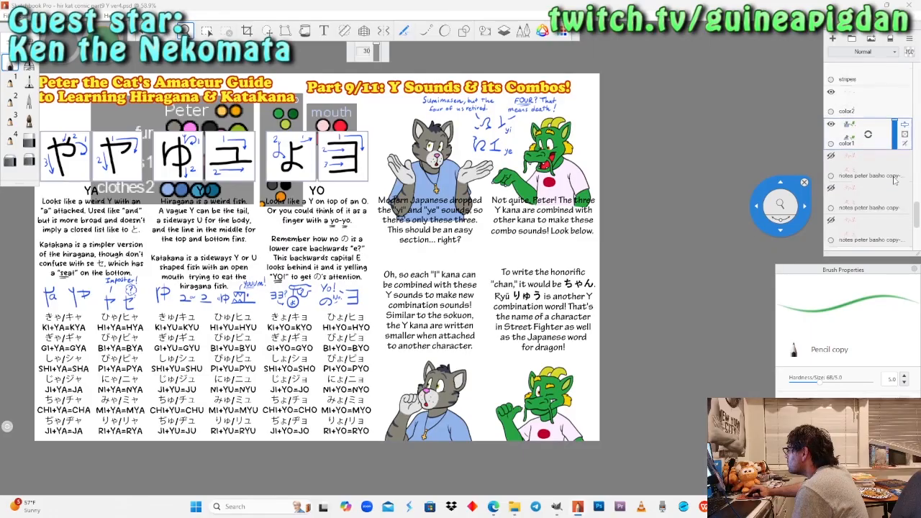
click(832, 190)
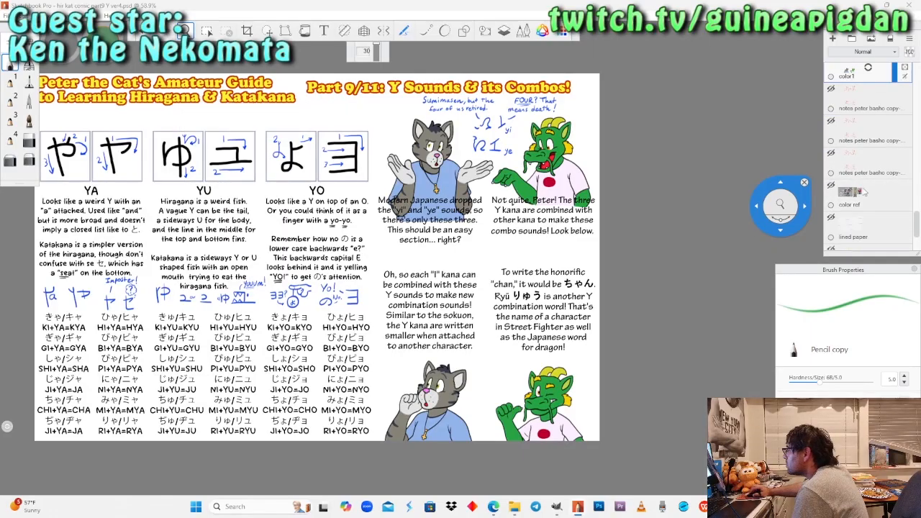
scroll(860, 173, down, 3)
click(831, 134)
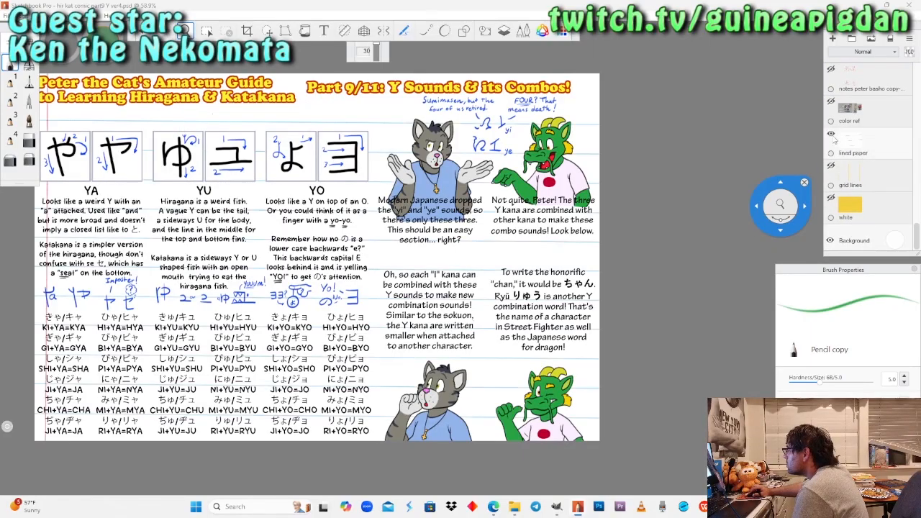
Merge all layers into the lined paper layer, accepting the loss of the hidden layers.
drag(471, 198, 521, 202)
drag(679, 194, 745, 191)
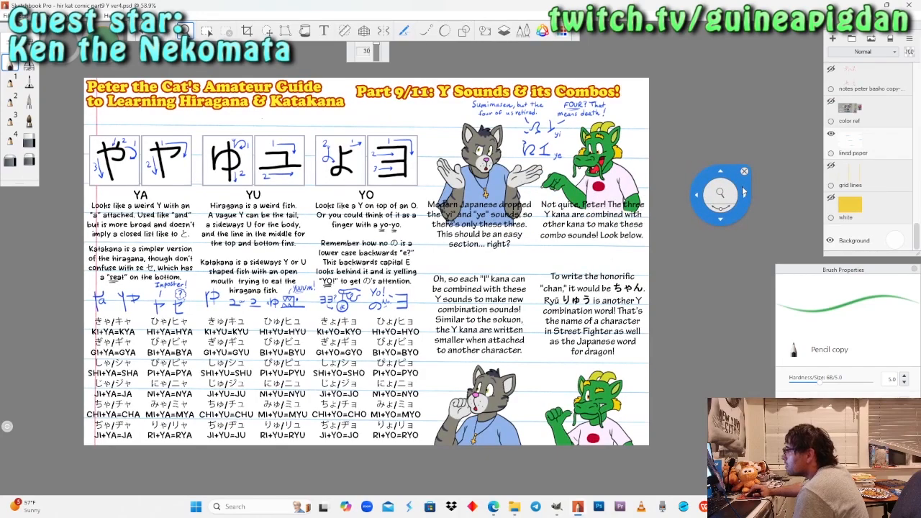
drag(608, 206, 641, 211)
drag(713, 179, 754, 171)
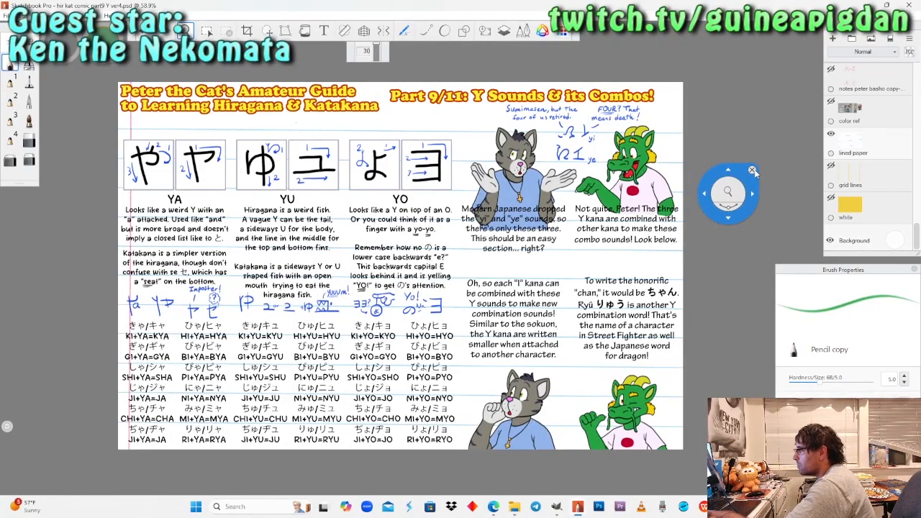
drag(754, 172, 819, 151)
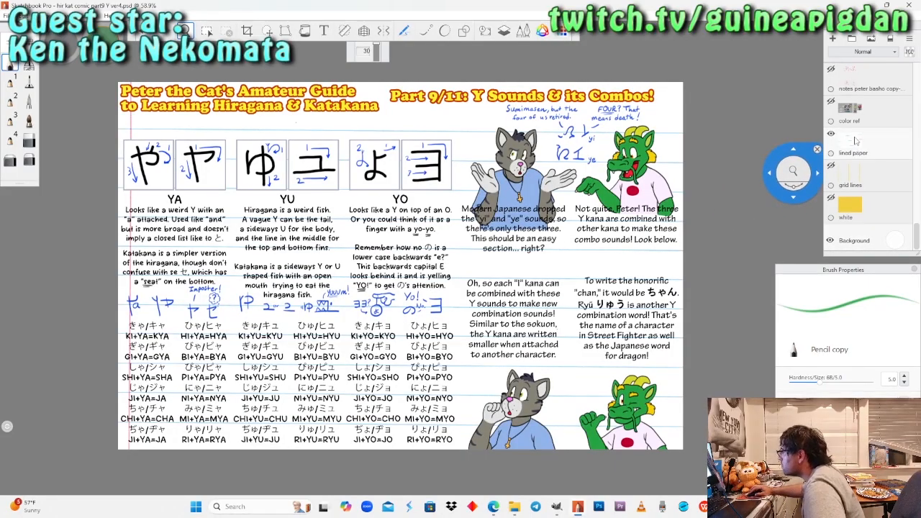
click(855, 141)
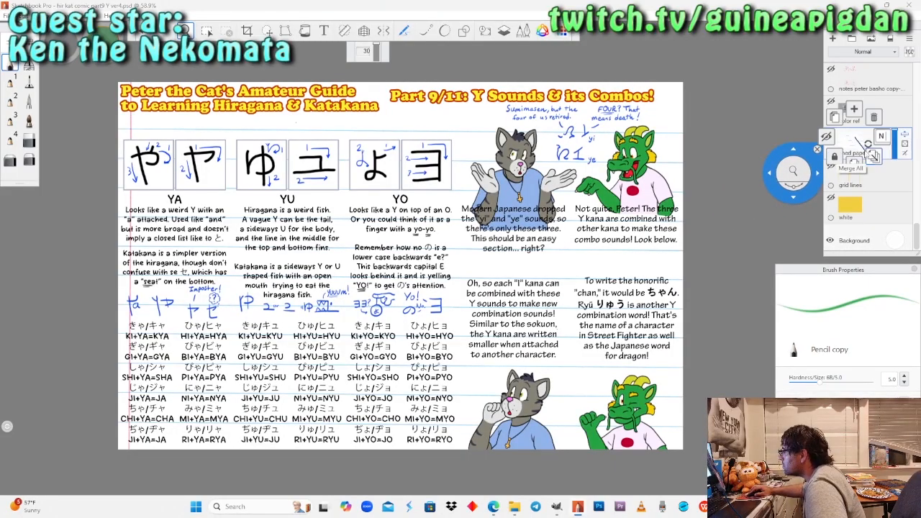
click(872, 156)
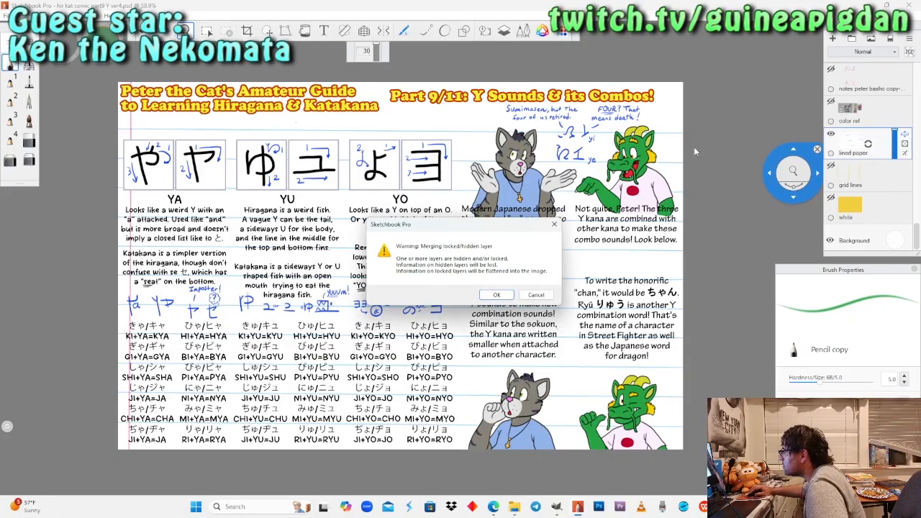
click(484, 296)
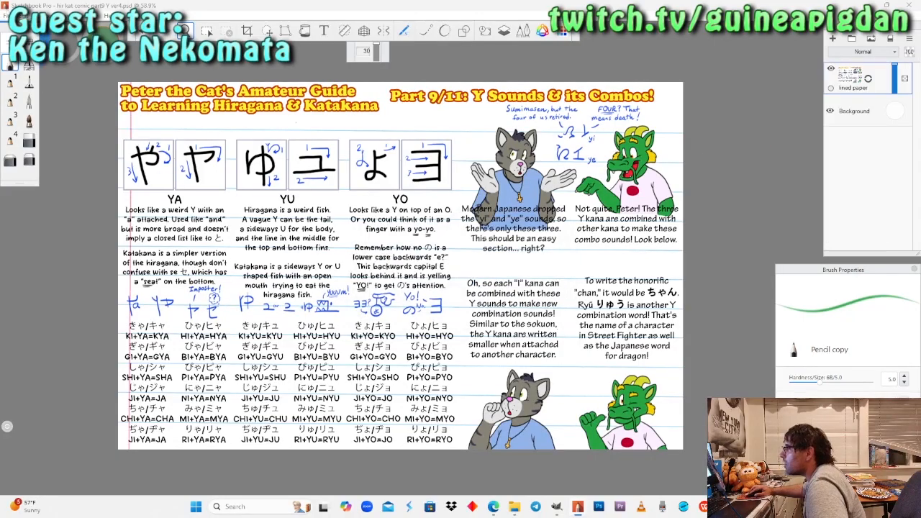
Set up a save of the merged page as a PNG in the GuineaPigDan art > Comics > hiragana katakana comic folder.
click(5, 16)
click(32, 84)
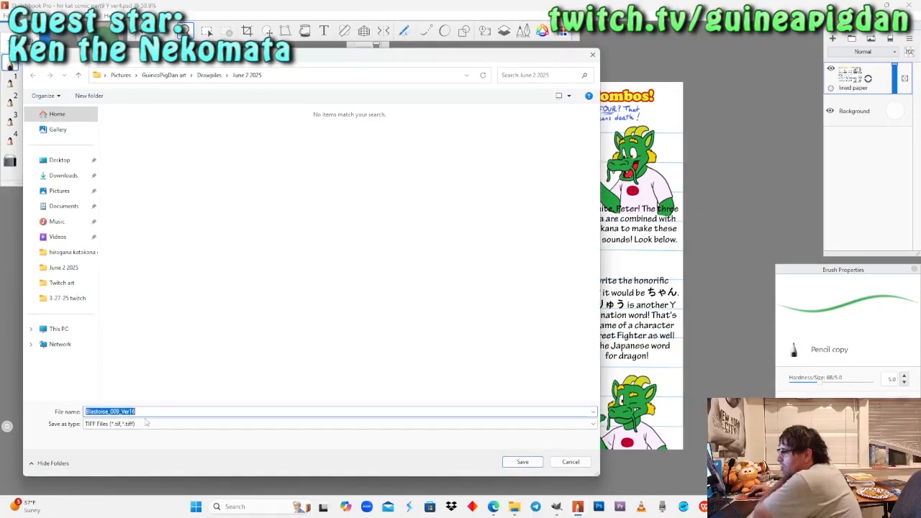
click(141, 425)
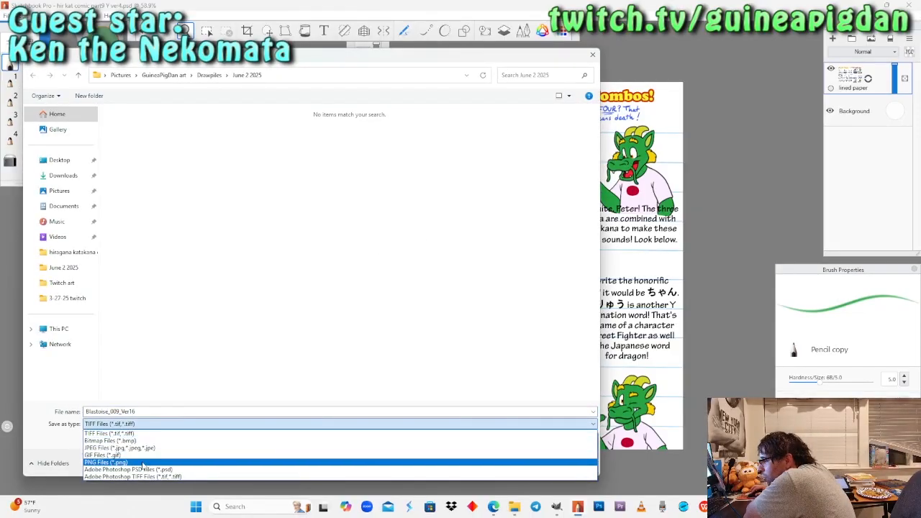
click(147, 463)
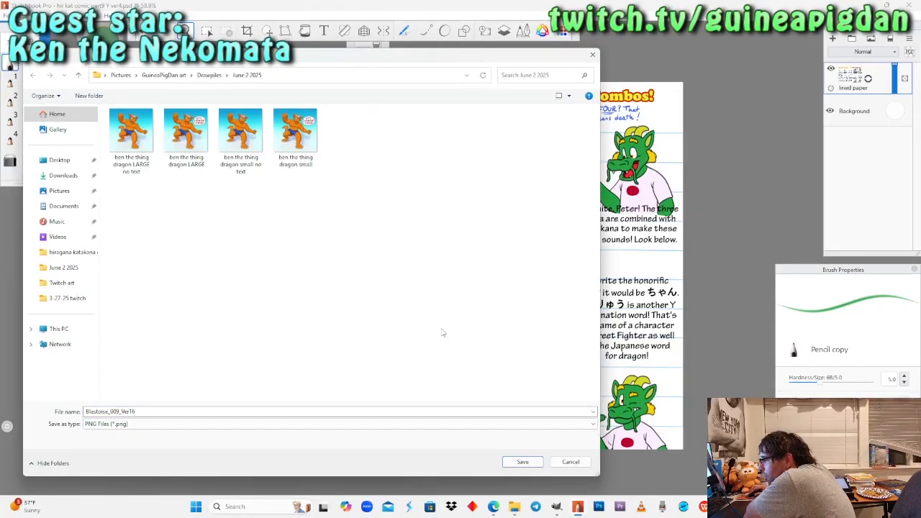
click(165, 75)
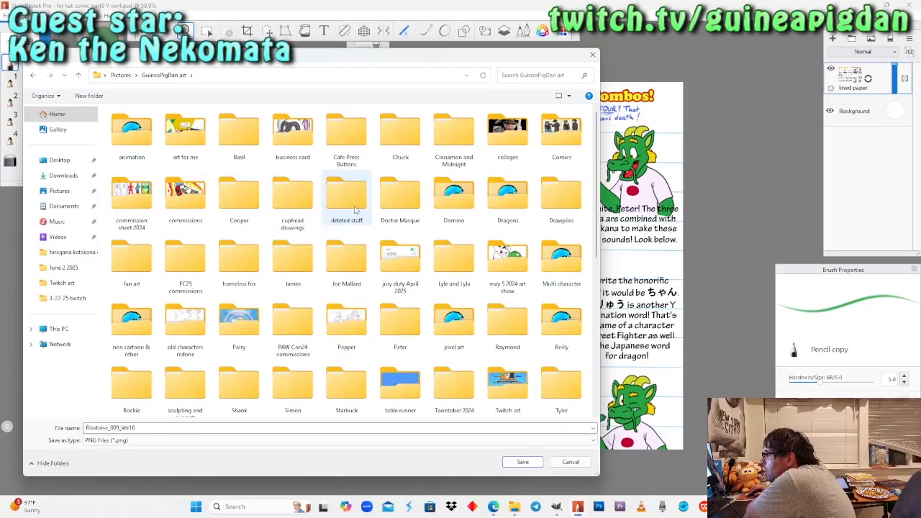
double_click(566, 126)
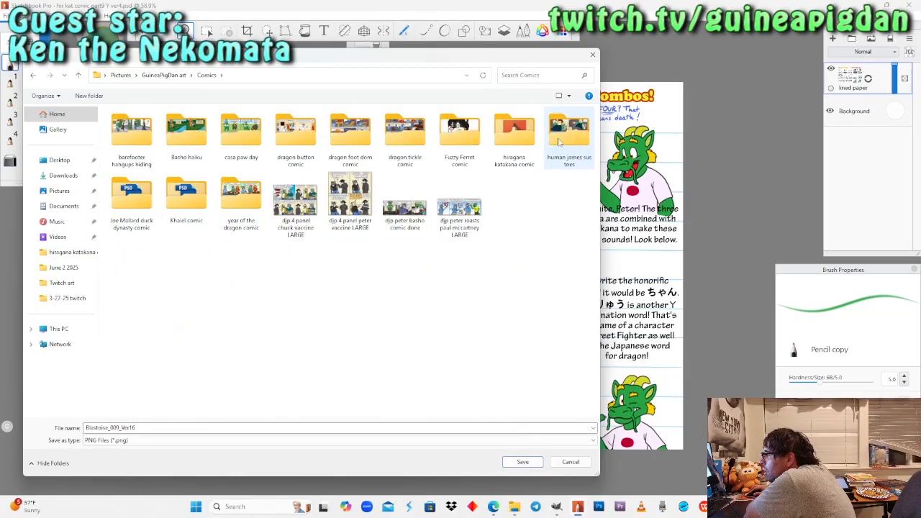
double_click(514, 134)
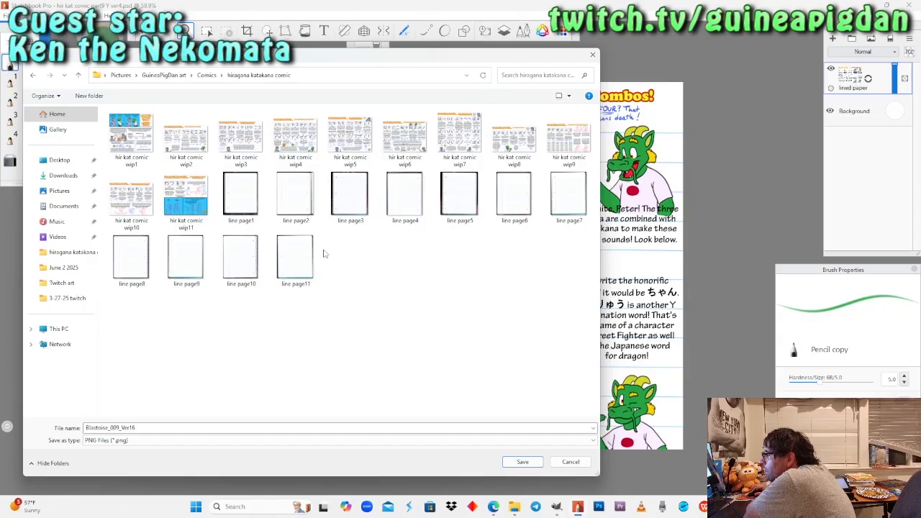
Save the page as hir kat comic wip9, replacing the existing PNG.
drag(354, 63, 373, 67)
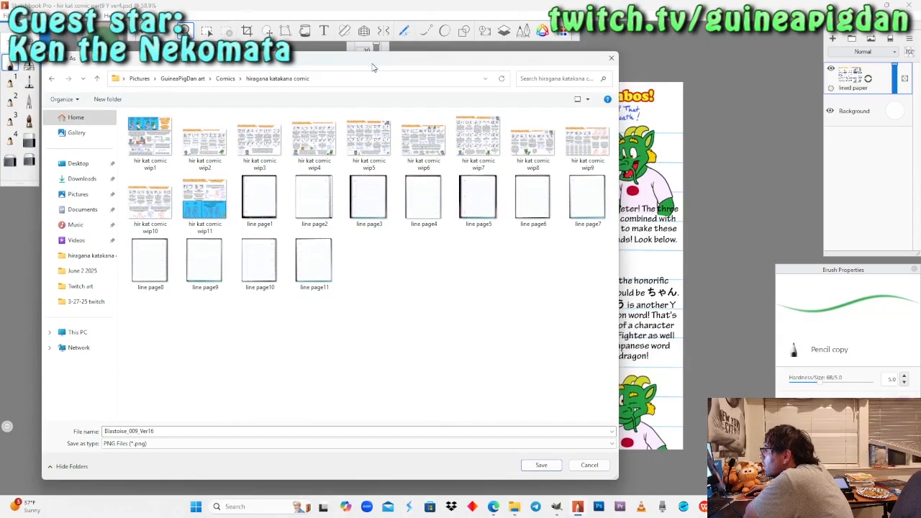
click(574, 149)
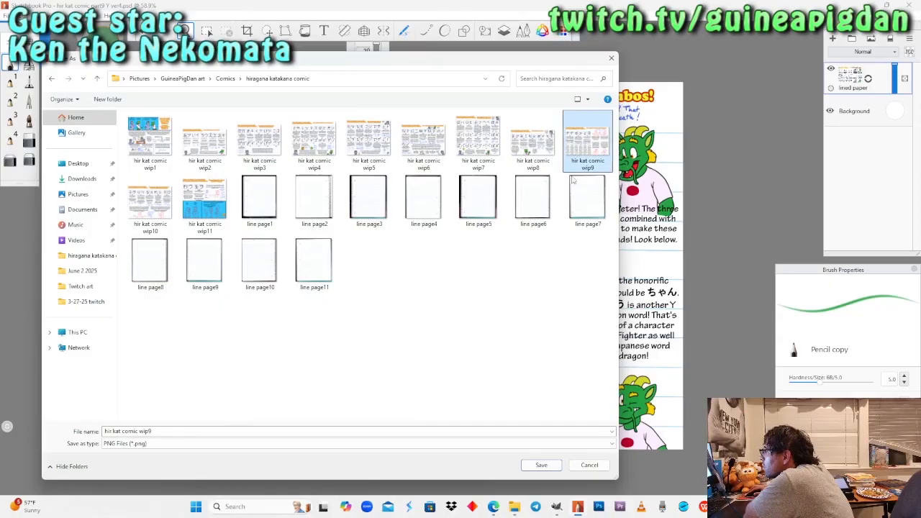
click(541, 465)
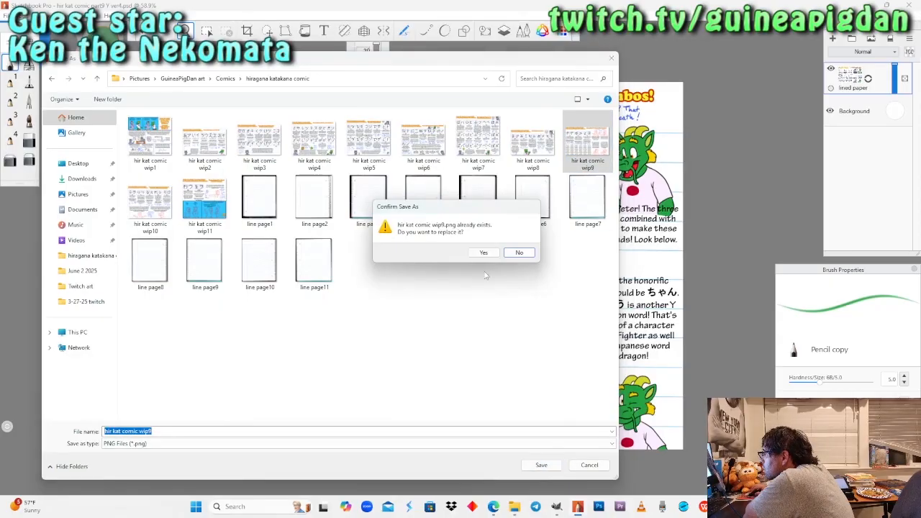
click(483, 253)
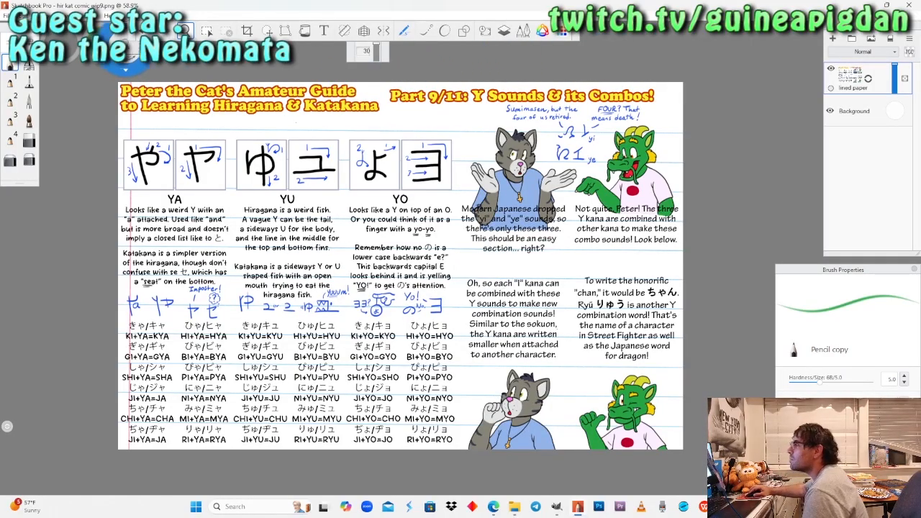
Open the comic file hir kat comic part10 R ver2.
click(7, 16)
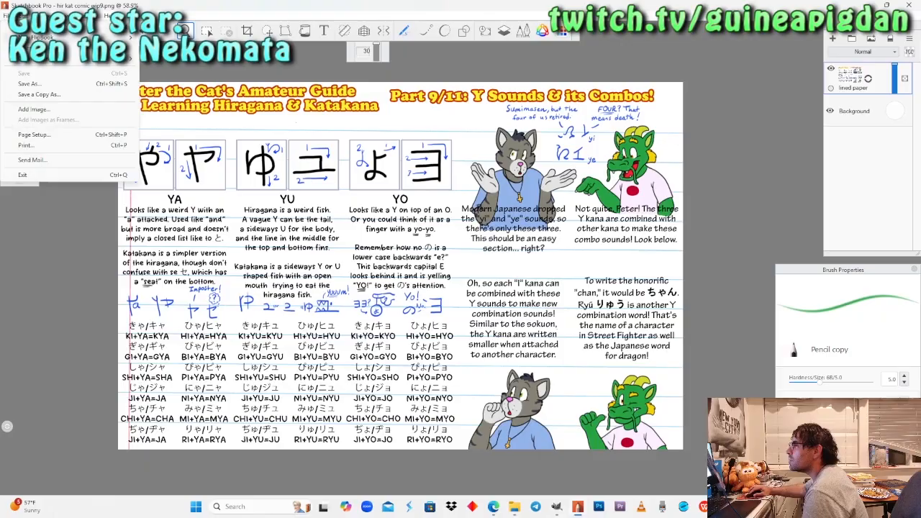
click(33, 109)
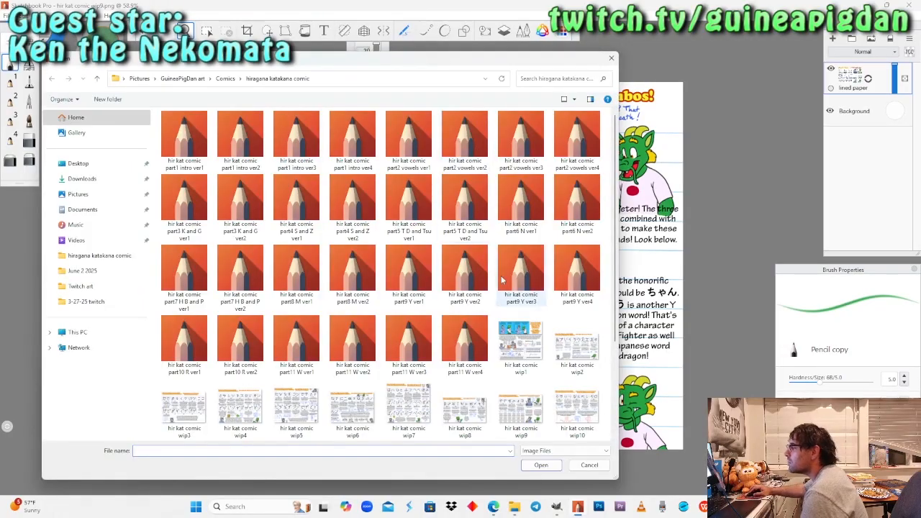
click(246, 338)
click(540, 464)
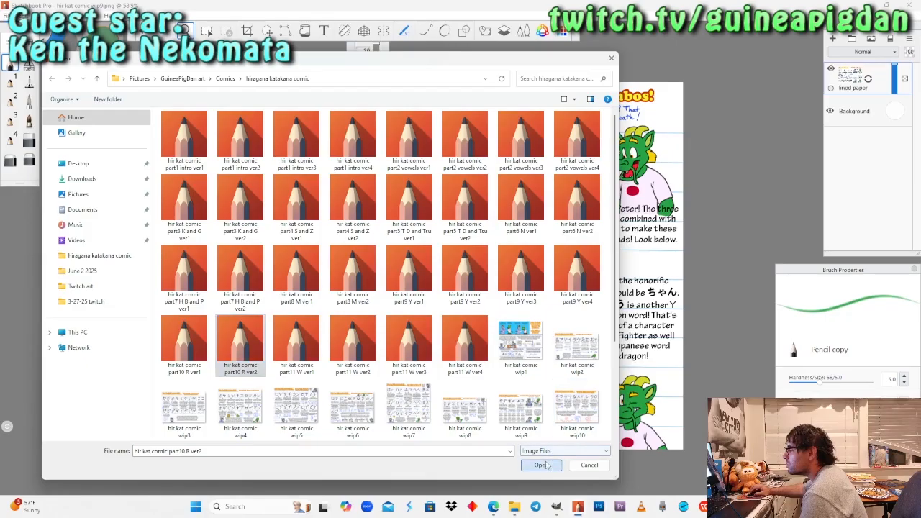
Select the color1 layer between the color2 and ear sketch layers.
key(space)
drag(523, 365, 478, 259)
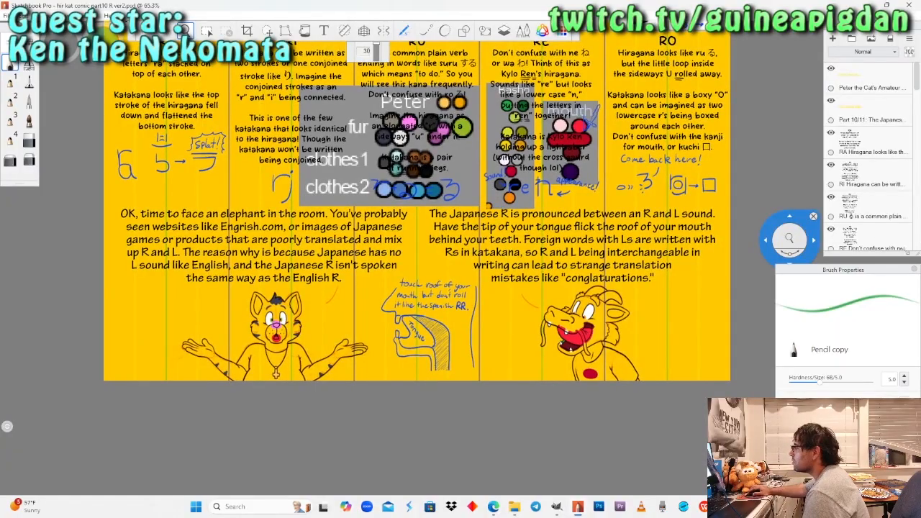
scroll(882, 214, down, 10)
scroll(882, 215, down, 2)
scroll(882, 210, down, 5)
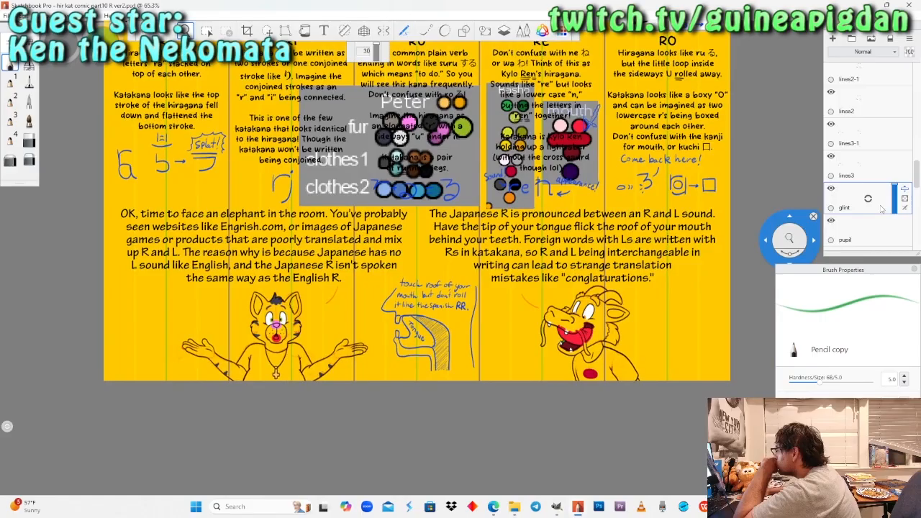
scroll(881, 209, up, 1)
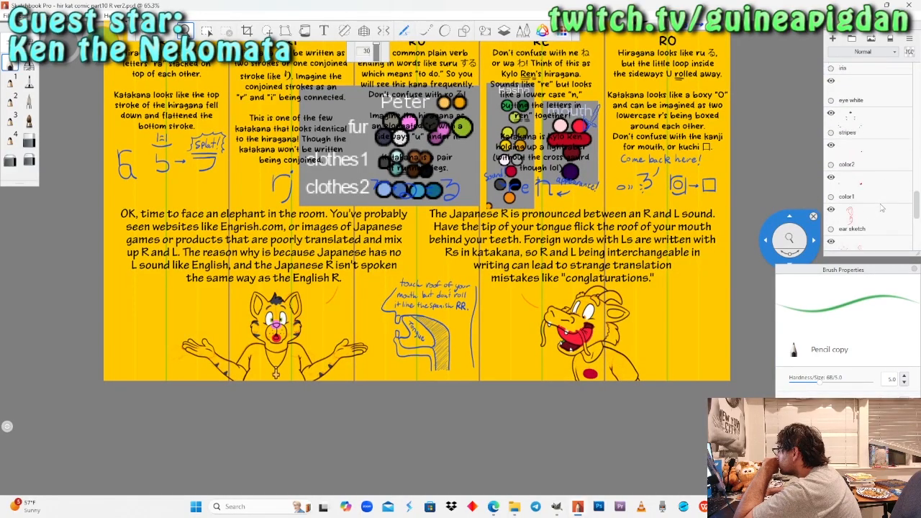
click(867, 186)
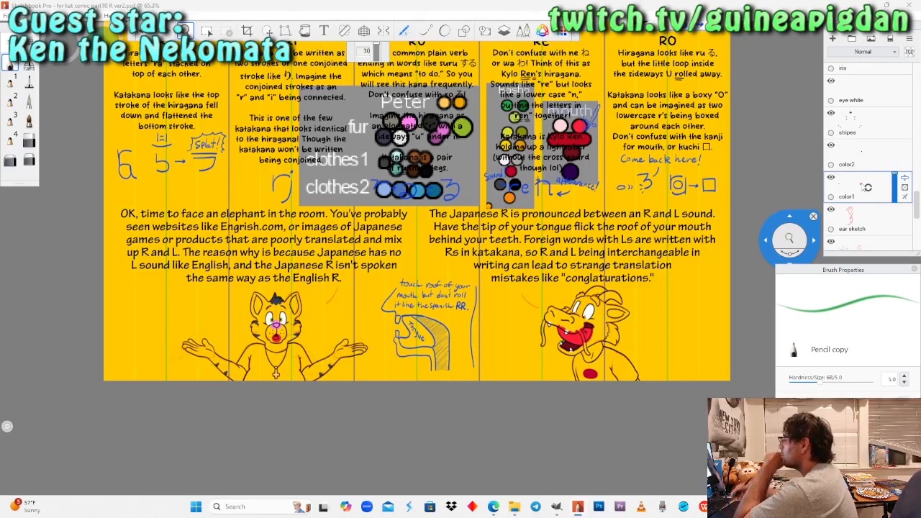
Sample the light blue clothes 2 swatch from Peter's palette and choose the Felt Pen copy brush for the cat's shirt.
drag(407, 227, 434, 324)
mouse_move(435, 264)
mouse_down()
mouse_move(432, 254)
mouse_move(401, 309)
mouse_move(247, 185)
mouse_up()
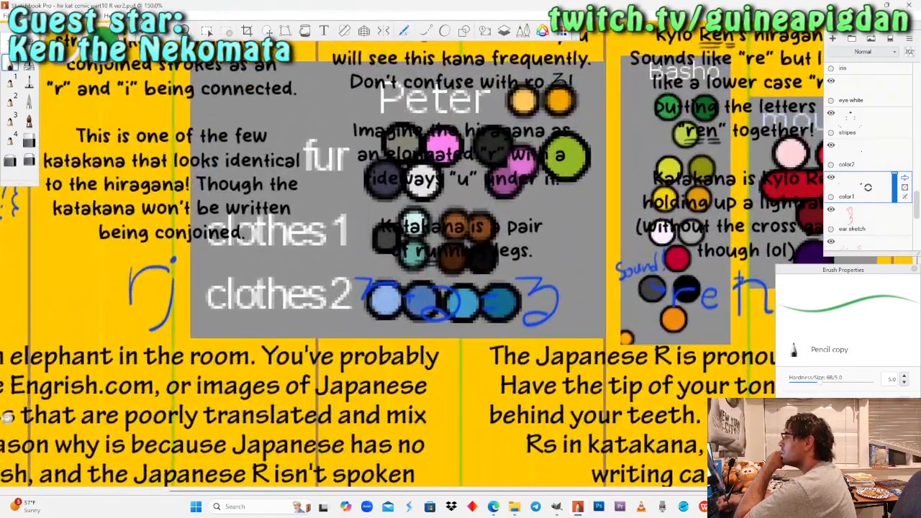
alt+click(73, 82)
key(space)
drag(242, 438, 336, 182)
drag(326, 353, 377, 179)
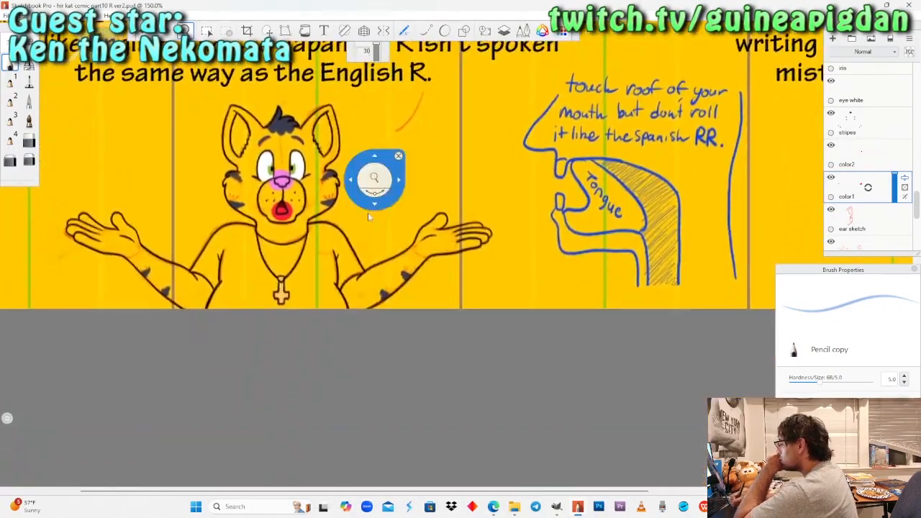
drag(335, 317, 403, 298)
drag(320, 294, 321, 286)
mouse_move(337, 251)
mouse_down()
mouse_move(333, 294)
mouse_move(335, 251)
mouse_move(329, 260)
mouse_up()
click(28, 81)
Paint light blue inside the outlines of the cat's shirt, covering the sleeves, shoulders, collar and sides.
mouse_move(210, 196)
mouse_down()
mouse_move(201, 282)
mouse_move(214, 193)
mouse_up()
mouse_move(202, 288)
mouse_down()
mouse_move(169, 345)
mouse_move(177, 259)
mouse_move(144, 303)
mouse_move(137, 244)
mouse_move(115, 259)
mouse_up()
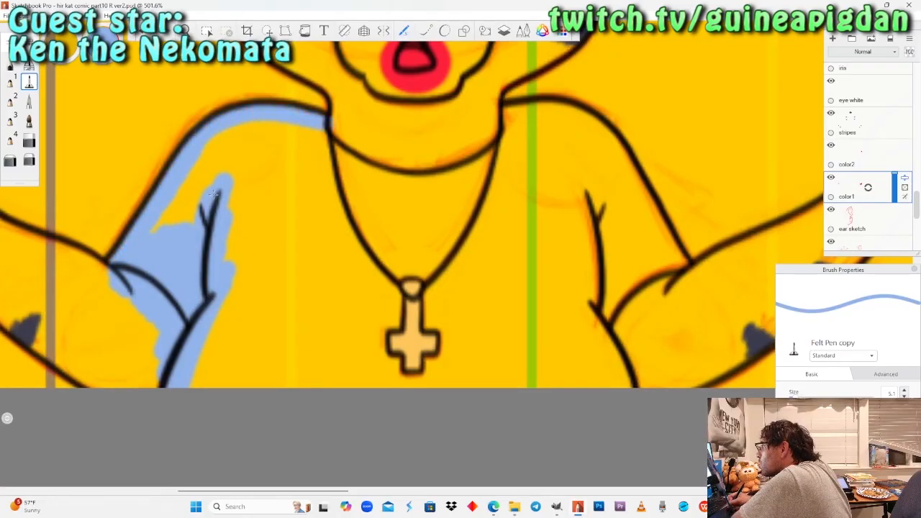
mouse_move(331, 134)
mouse_down()
mouse_move(403, 162)
mouse_move(468, 169)
mouse_move(514, 147)
mouse_up()
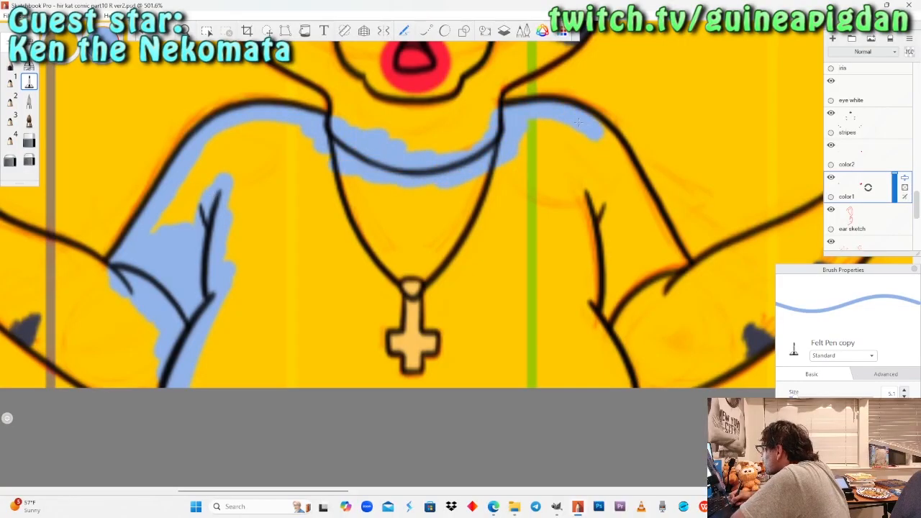
drag(643, 207, 652, 223)
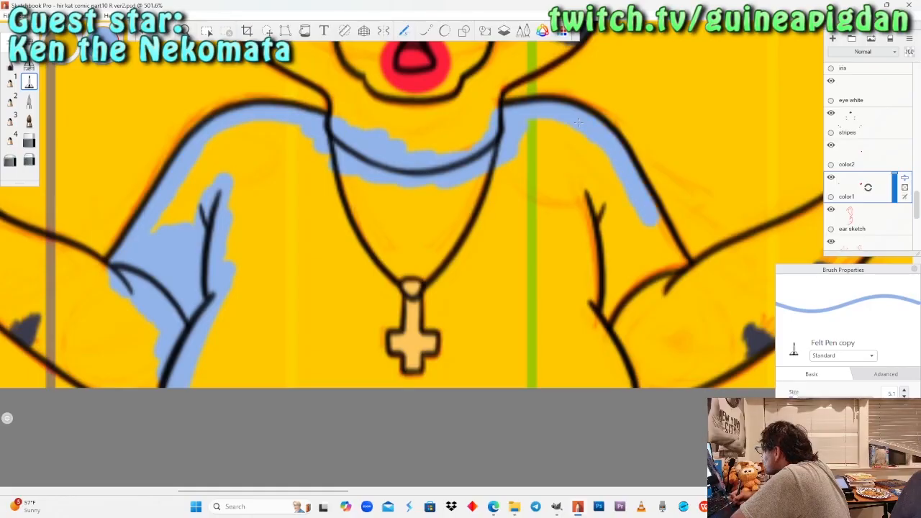
mouse_move(658, 266)
mouse_down()
mouse_move(624, 282)
mouse_move(612, 331)
mouse_up()
mouse_move(616, 381)
mouse_down()
mouse_move(591, 275)
mouse_move(631, 245)
mouse_move(636, 218)
mouse_up()
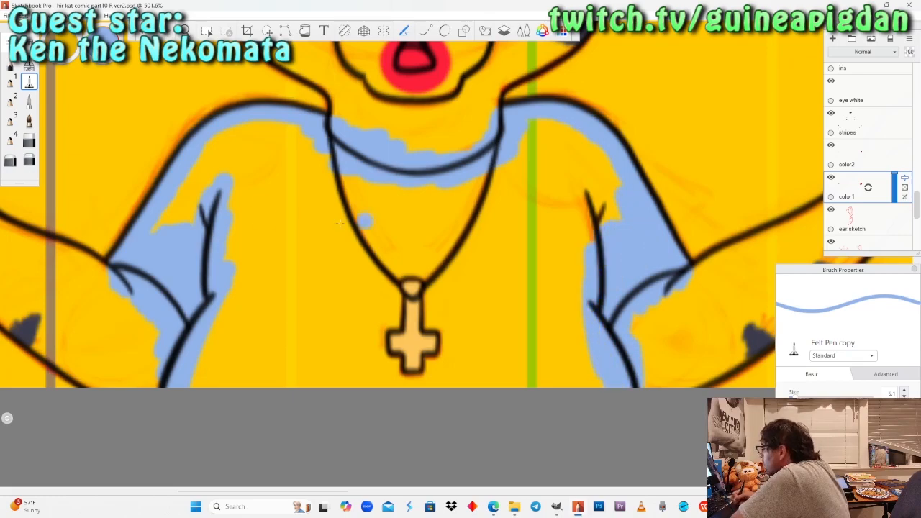
mouse_move(163, 229)
mouse_down()
mouse_move(205, 154)
mouse_move(234, 141)
mouse_move(324, 159)
mouse_move(244, 173)
mouse_move(371, 184)
mouse_move(608, 162)
mouse_move(615, 212)
mouse_up()
drag(575, 159, 584, 237)
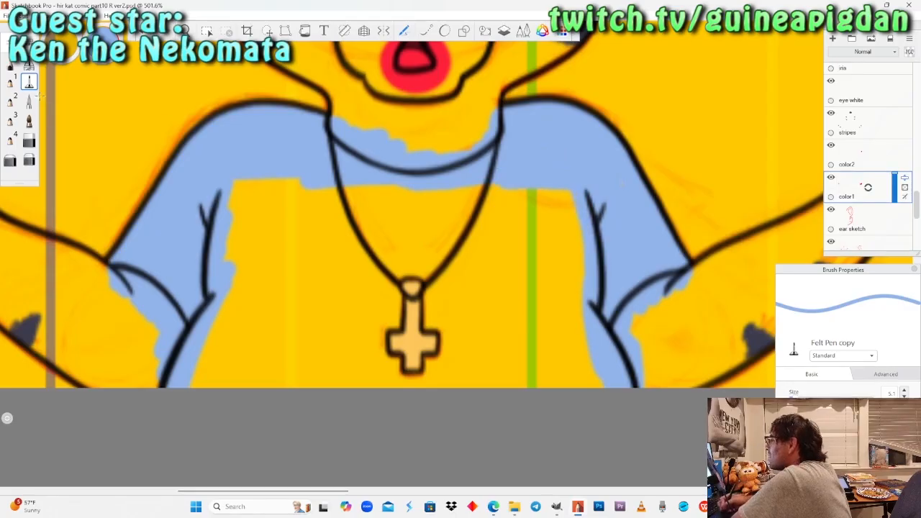
Fill the chest of the cat's shirt light blue with the Felt Pen at size 18.2 and reduce the pen to 8.2.
drag(794, 397, 806, 397)
click(523, 272)
key(ctrl+z)
mouse_move(553, 203)
mouse_down()
mouse_move(565, 286)
mouse_move(562, 380)
mouse_move(421, 383)
mouse_move(244, 384)
mouse_move(231, 373)
mouse_move(216, 265)
mouse_move(223, 211)
mouse_move(267, 236)
mouse_move(331, 207)
mouse_move(468, 207)
mouse_move(518, 229)
mouse_move(490, 308)
mouse_move(460, 323)
mouse_move(410, 308)
mouse_move(353, 324)
mouse_up()
mouse_move(338, 245)
mouse_down()
mouse_move(287, 345)
mouse_move(262, 237)
mouse_up()
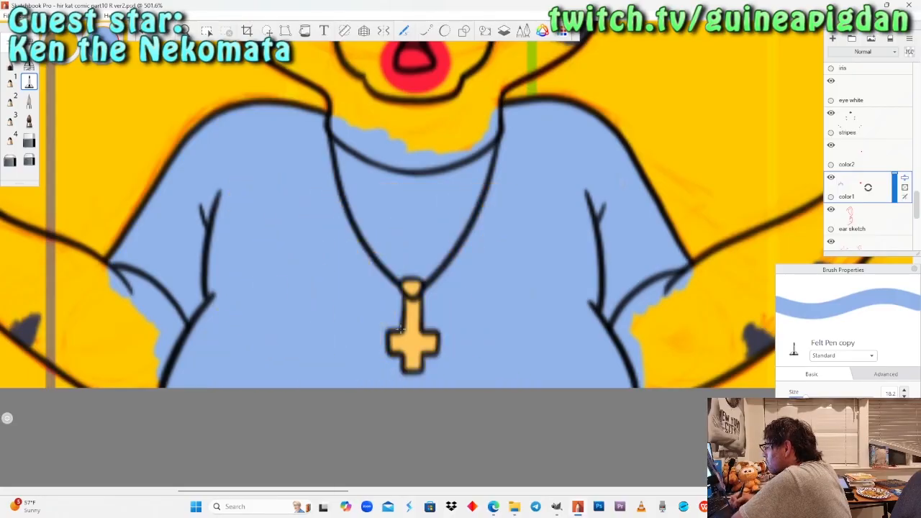
key(bracketleft)
key(bracketleft)
key(bracketleft)
key(bracketleft)
key(bracketleft)
key(bracketleft)
key(bracketleft)
key(bracketleft)
key(bracketleft)
key(bracketleft)
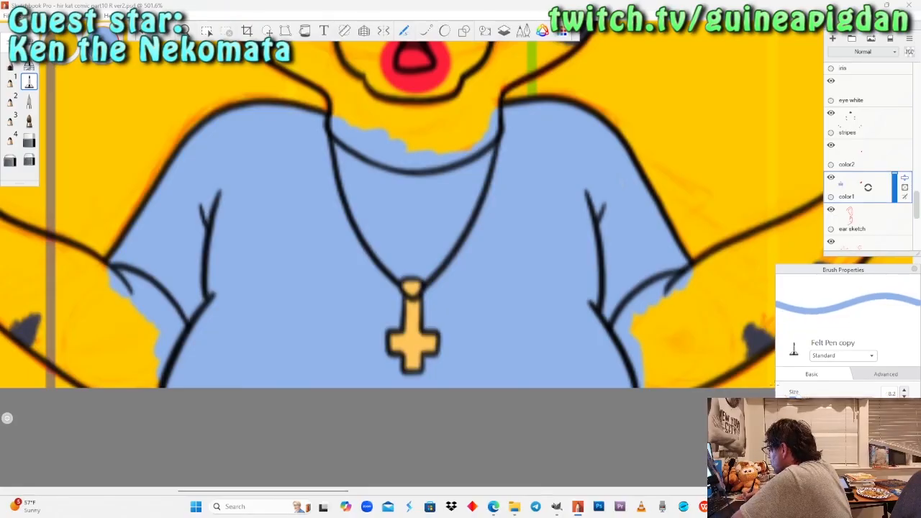
Sample the pale white swatch from Basho's palette and paint a round patch around the fold line on the dragon's shirt.
key(space)
drag(208, 203, 129, 208)
drag(405, 215, 406, 423)
drag(561, 284, 421, 334)
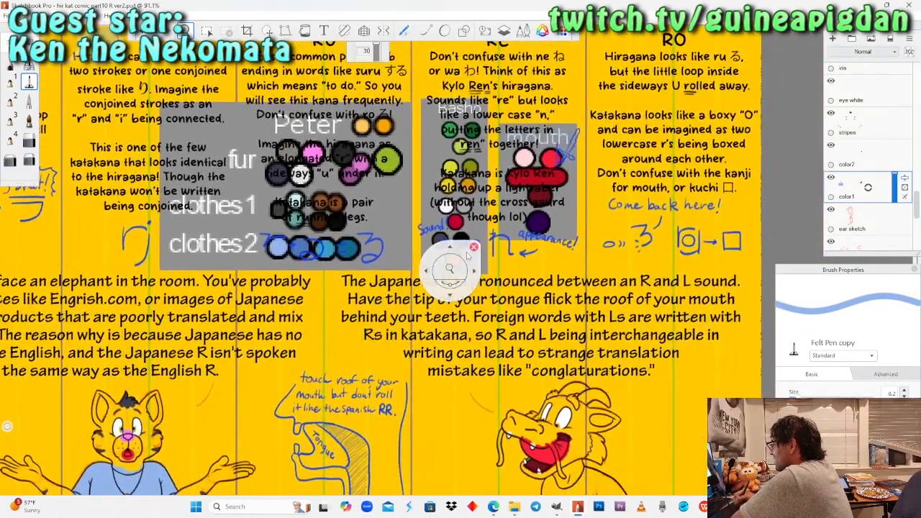
drag(425, 278, 434, 237)
click(99, 50)
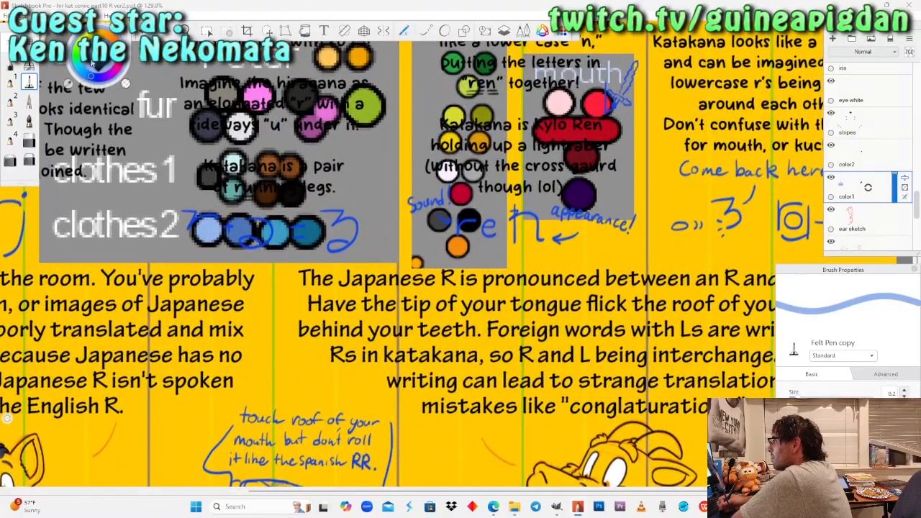
click(68, 86)
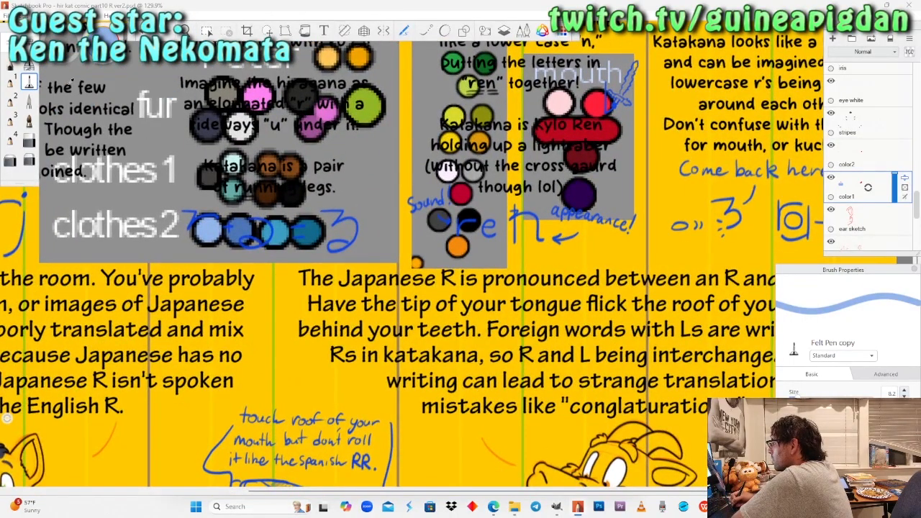
click(430, 155)
key(space)
mouse_move(523, 396)
mouse_down()
mouse_move(499, 331)
mouse_move(467, 296)
mouse_move(486, 307)
mouse_move(444, 310)
mouse_move(476, 302)
mouse_move(503, 274)
mouse_up()
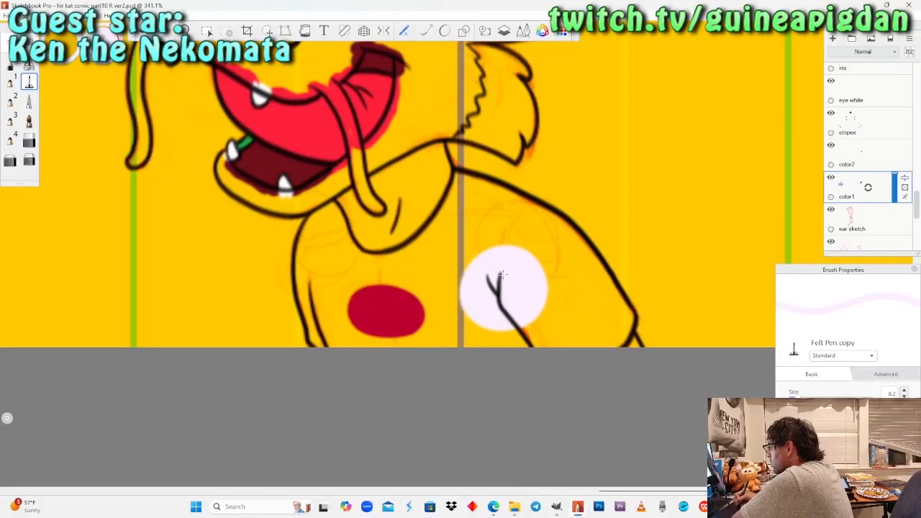
Switch to the Pencil copy brush and sample the green swatch at the top of Basho's palette.
key(space)
drag(251, 87, 322, 202)
drag(321, 277, 291, 169)
click(11, 63)
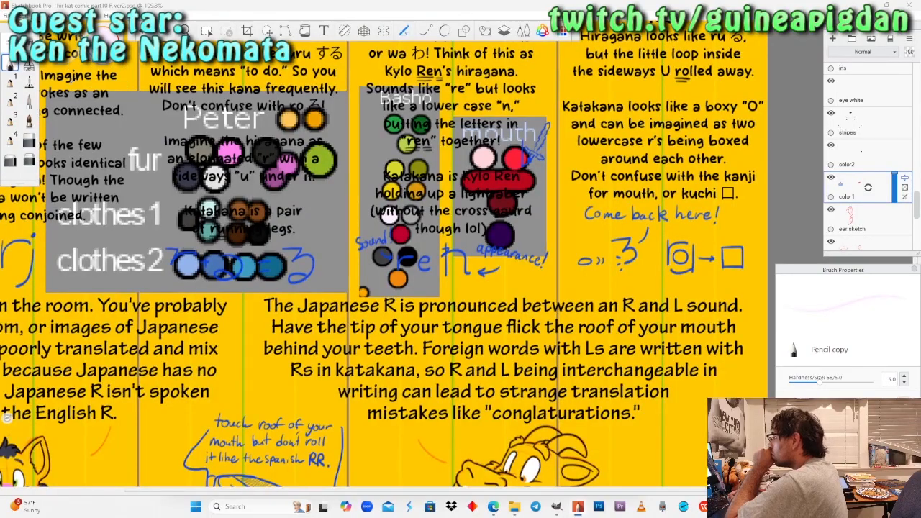
alt+click(394, 125)
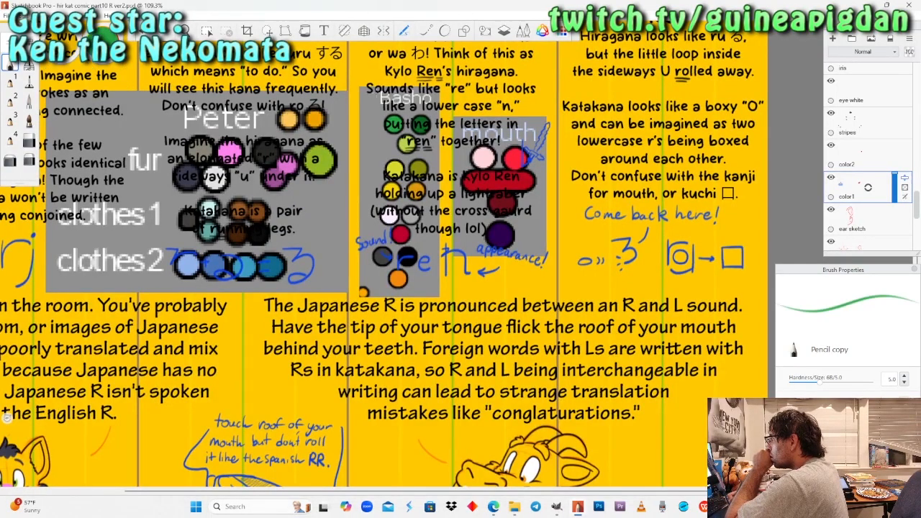
Paint the dragon's arm green where it emerges from the shirt sleeve at the page's lower edge.
key(space)
mouse_move(585, 348)
mouse_down()
mouse_move(469, 267)
mouse_move(470, 228)
mouse_up()
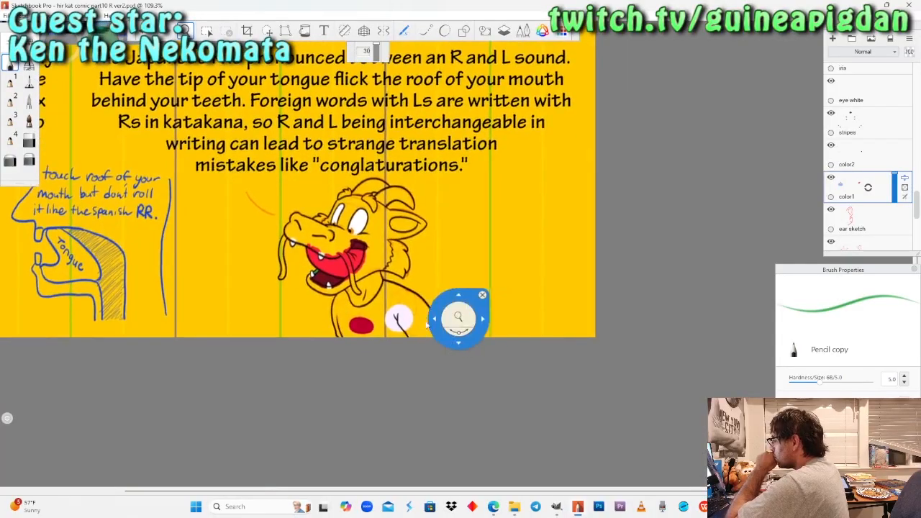
drag(458, 318, 445, 246)
drag(441, 338, 424, 264)
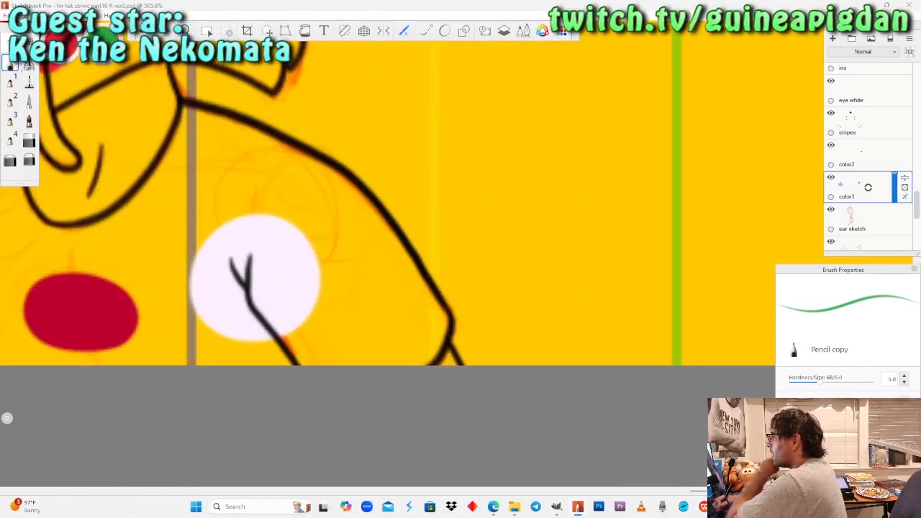
drag(435, 369, 438, 344)
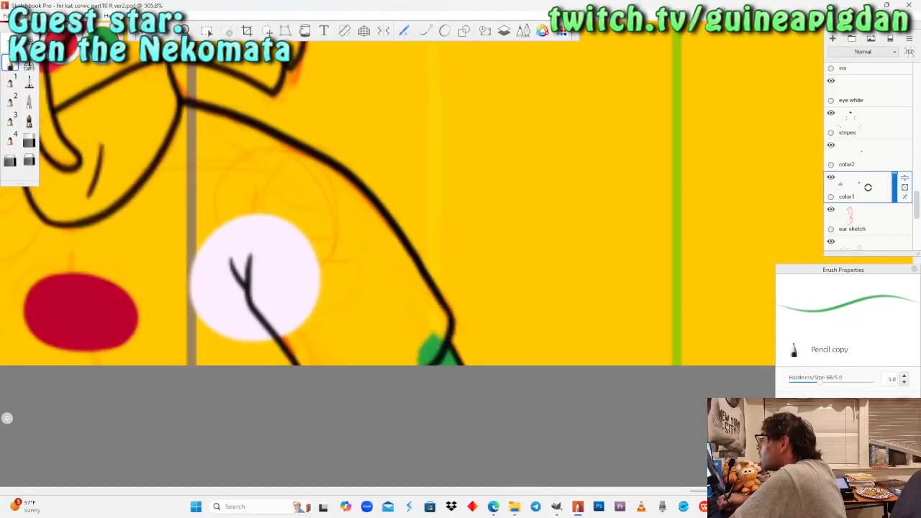
Sample the pale white from the dragon's shirt patch and paint along the shirt's neckline with the Felt Pen copy at size 8.2.
mouse_move(94, 72)
click(69, 85)
click(230, 248)
click(185, 31)
drag(252, 263, 439, 267)
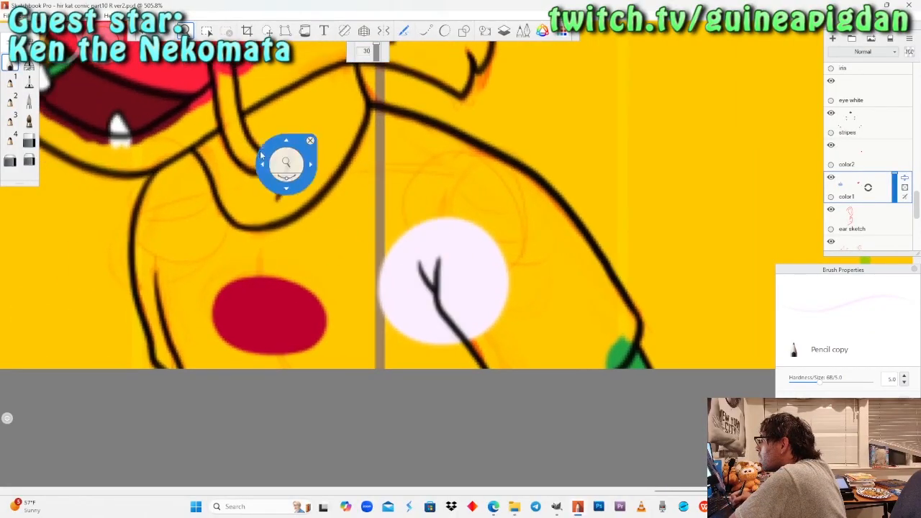
click(30, 83)
mouse_move(205, 159)
mouse_down()
mouse_move(207, 150)
mouse_move(182, 170)
mouse_move(205, 147)
mouse_up()
mouse_move(205, 189)
mouse_down()
mouse_move(252, 236)
mouse_move(291, 227)
mouse_move(356, 160)
mouse_move(373, 125)
mouse_up()
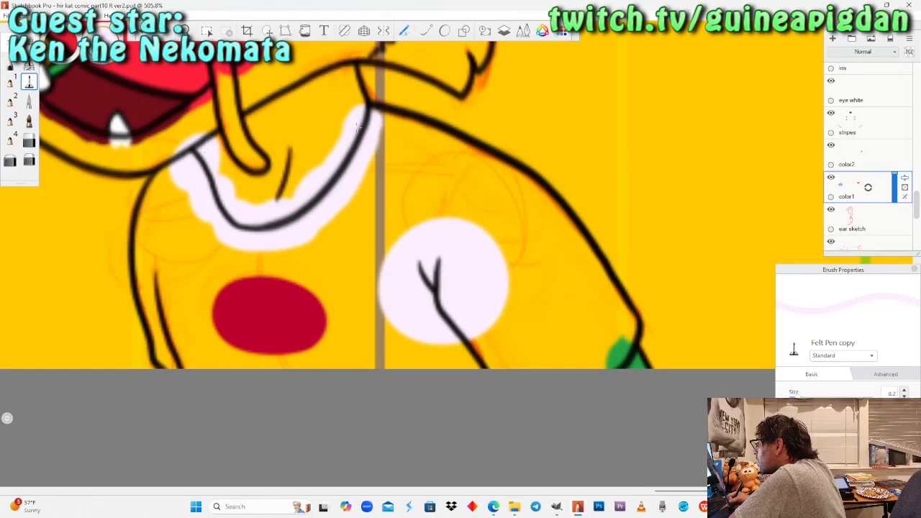
Reduce the Felt Pen to size 4.5, hide the color2 layer and paint the shirt's left sleeve and side pale white.
click(794, 398)
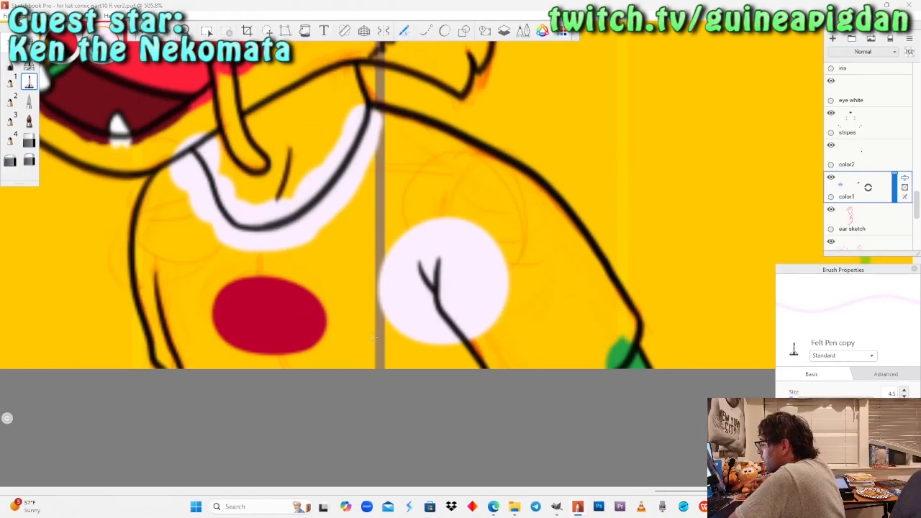
scroll(353, 346, up, 1)
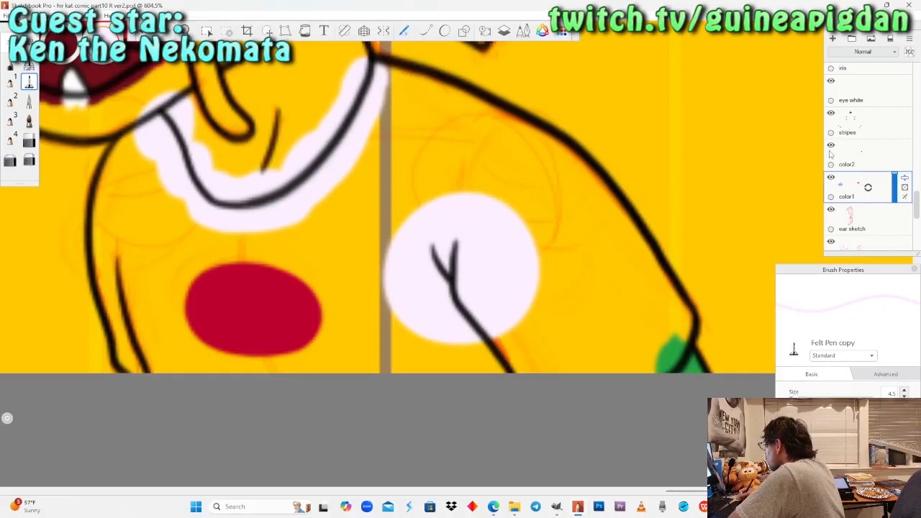
click(831, 145)
mouse_move(144, 336)
mouse_down()
mouse_move(108, 250)
mouse_move(103, 210)
mouse_move(109, 158)
mouse_move(131, 141)
mouse_move(123, 236)
mouse_move(162, 368)
mouse_move(144, 206)
mouse_up()
mouse_move(147, 165)
mouse_down()
mouse_move(164, 284)
mouse_move(188, 205)
mouse_move(167, 310)
mouse_move(182, 370)
mouse_up()
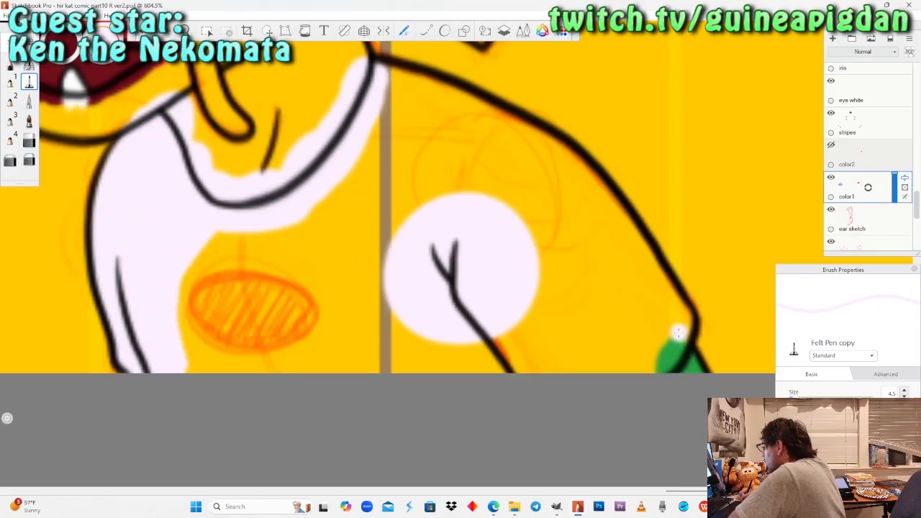
Paint pale white inside the outline of the shirt's right sleeve and shoulder, covering the green that overlaps the cuff.
drag(676, 337, 677, 332)
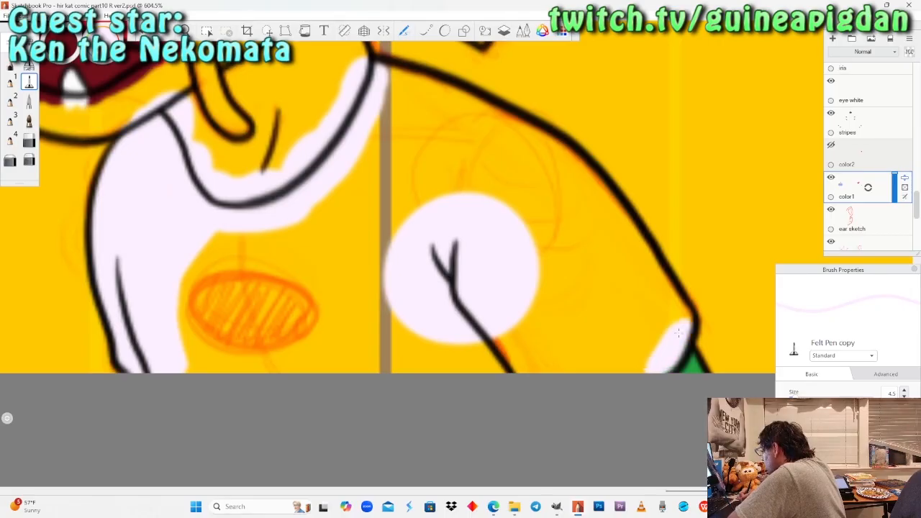
mouse_move(657, 306)
mouse_down()
mouse_move(633, 368)
mouse_move(651, 277)
mouse_move(613, 210)
mouse_move(550, 145)
mouse_move(466, 105)
mouse_up()
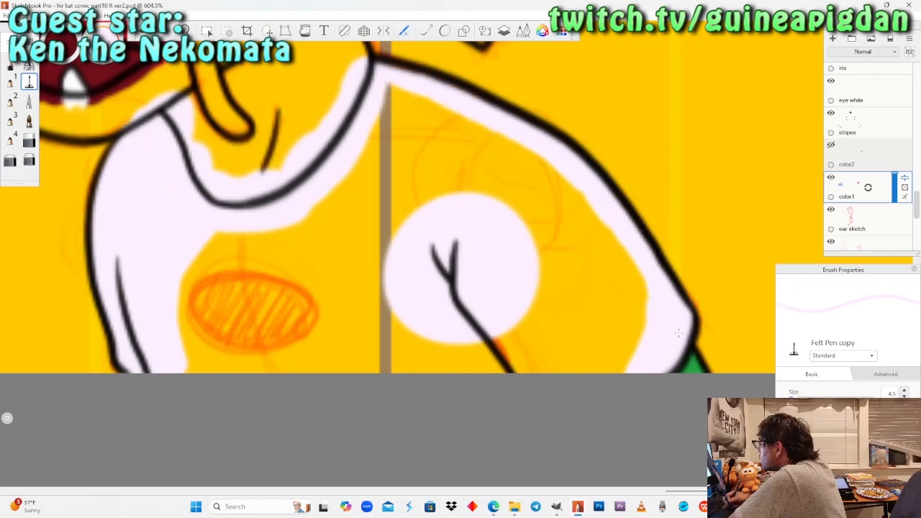
mouse_move(385, 93)
mouse_down()
mouse_move(507, 136)
mouse_move(551, 169)
mouse_move(601, 216)
mouse_move(642, 281)
mouse_up()
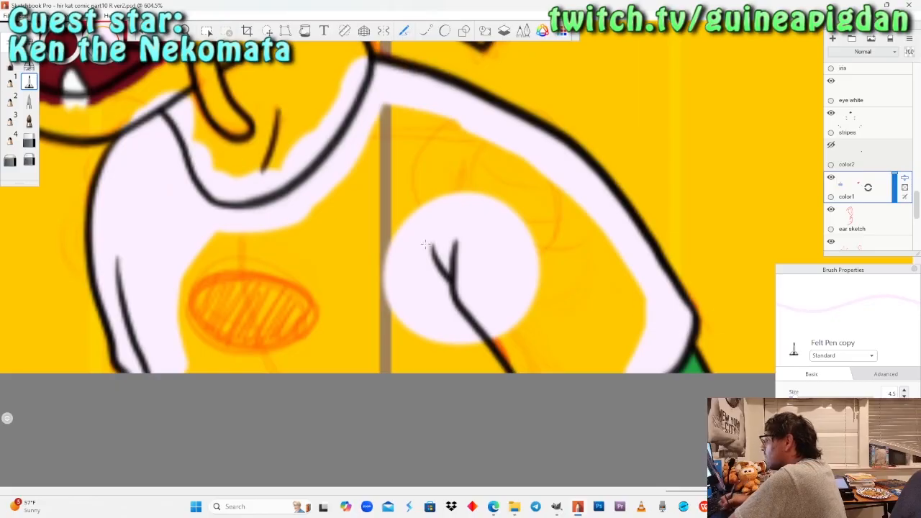
Fill the rest of the dragon's shirt pale white with the Felt Pen at size 11.9 and show the color2 layer again.
drag(794, 396, 801, 398)
mouse_move(625, 297)
mouse_down()
mouse_move(628, 333)
mouse_move(488, 361)
mouse_up()
mouse_move(530, 312)
mouse_down()
mouse_move(600, 286)
mouse_move(546, 216)
mouse_move(496, 173)
mouse_move(446, 133)
mouse_move(392, 118)
mouse_move(317, 219)
mouse_move(201, 266)
mouse_move(237, 360)
mouse_move(295, 339)
mouse_move(353, 288)
mouse_move(403, 172)
mouse_move(396, 346)
mouse_move(453, 359)
mouse_up()
key(space)
drag(207, 195, 111, 194)
drag(111, 195, 369, 310)
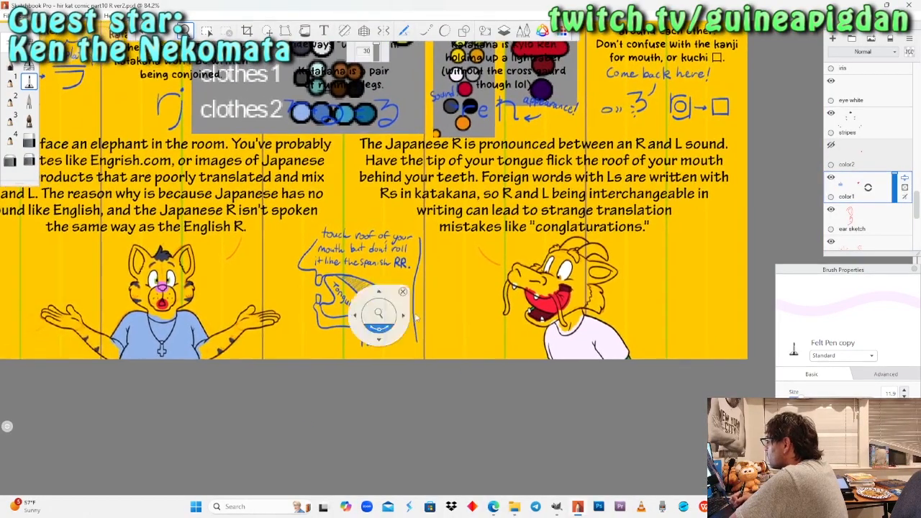
click(832, 145)
Return to Basho's colour palette and activate the colour picker for sampling a swatch.
drag(437, 265, 449, 274)
drag(432, 369, 547, 211)
drag(520, 291, 523, 287)
drag(605, 288, 594, 319)
drag(515, 207, 537, 163)
drag(509, 270, 478, 374)
drag(489, 255, 500, 253)
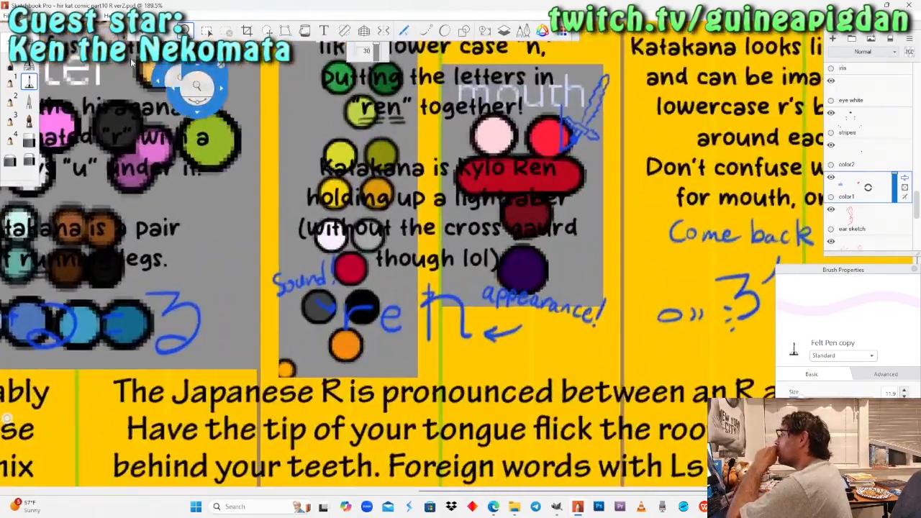
click(69, 83)
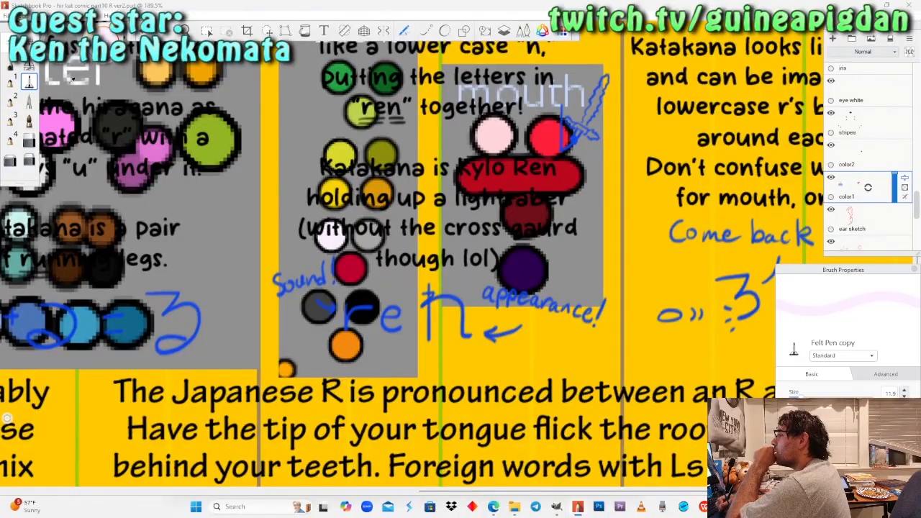